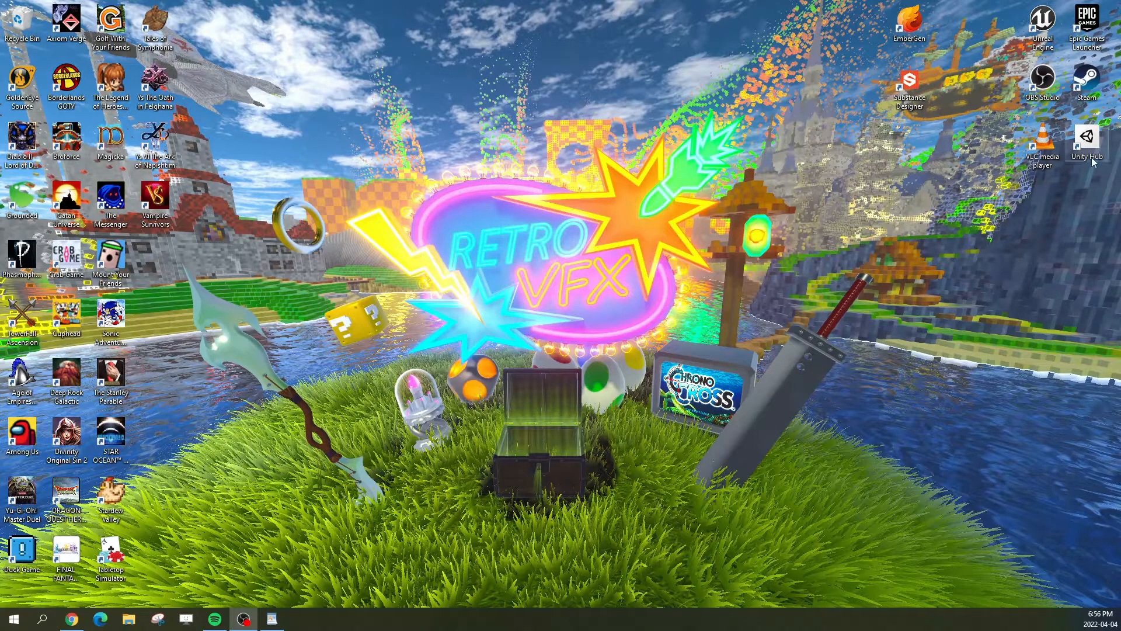
Step: Open Unity Hub and bring up the list of Unity versions that can be installed
{"action": "double_click", "coordinate": [1096, 137]}
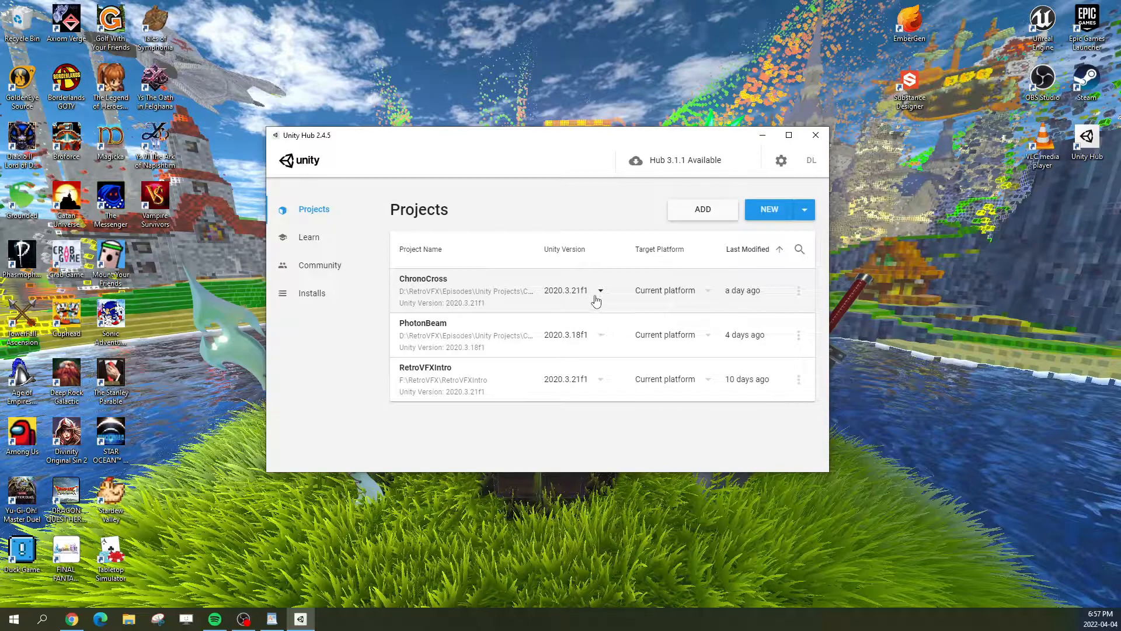
{"action": "left_click", "coordinate": [312, 293]}
{"action": "left_click", "coordinate": [782, 209]}
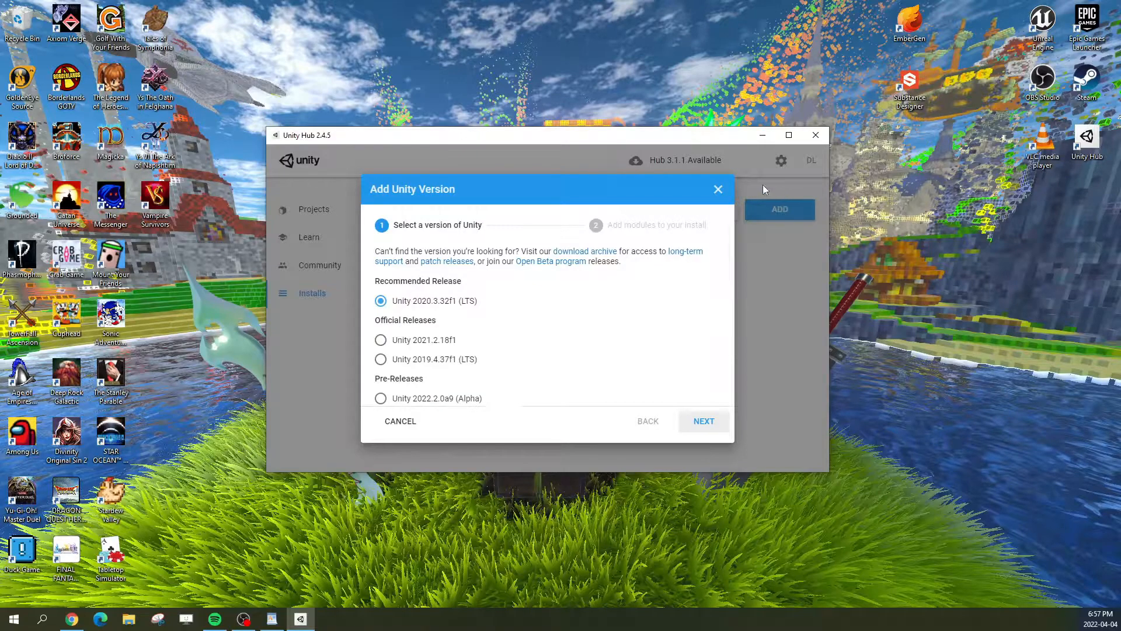
{"action": "left_click", "coordinate": [718, 189]}
{"action": "left_click", "coordinate": [775, 210]}
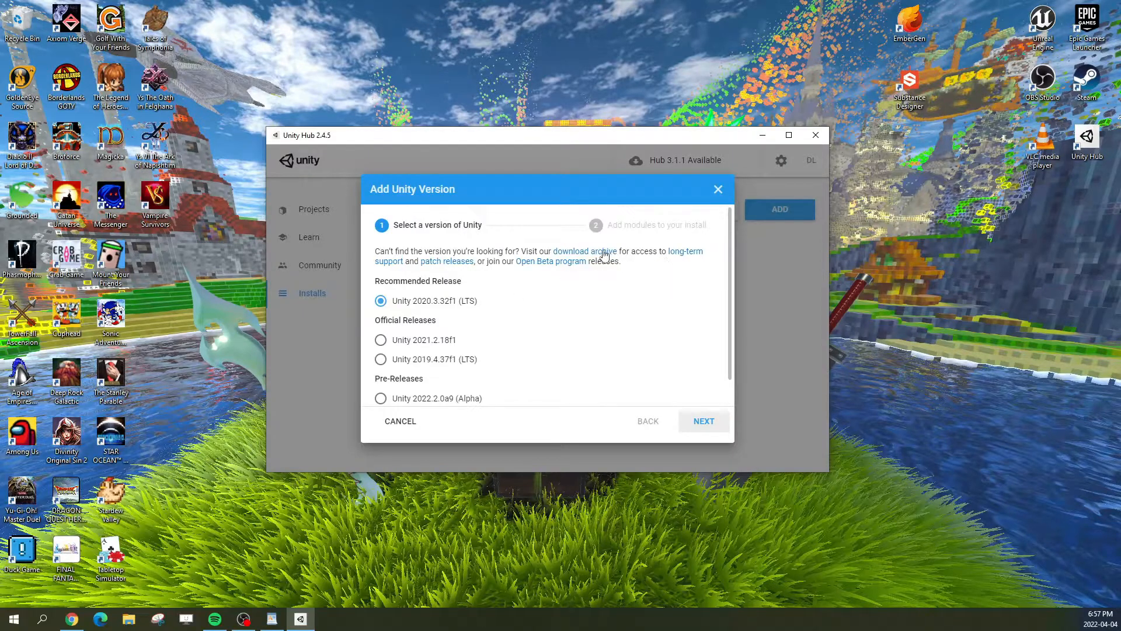
Step: Check the Unity 2020.x releases in the online download archive, then close the browser
{"action": "left_click", "coordinate": [577, 253]}
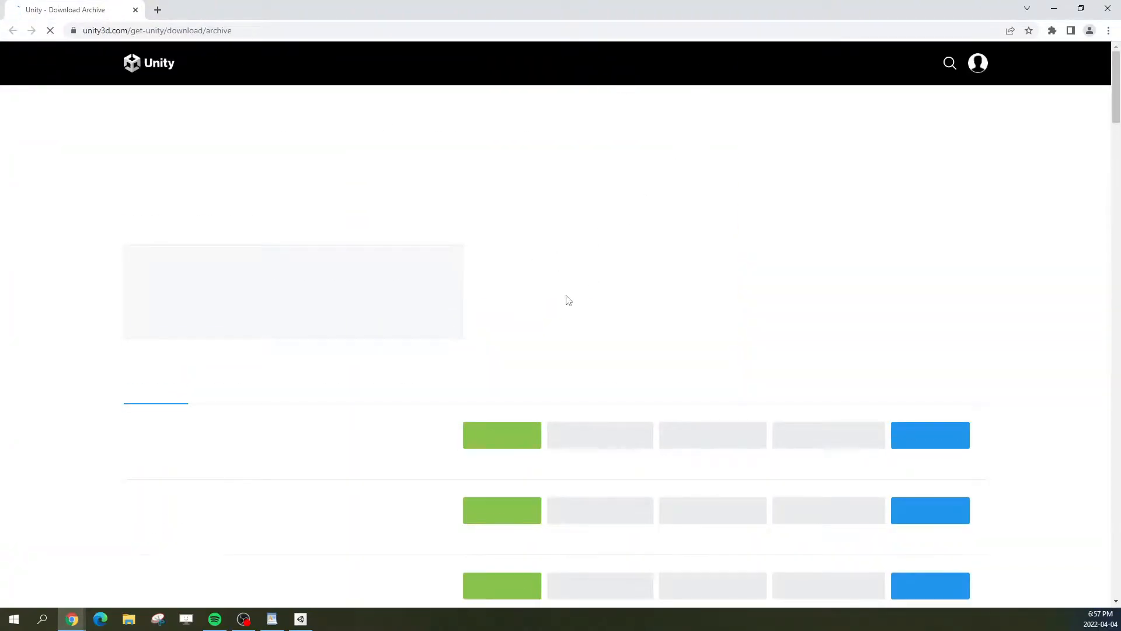
{"action": "scroll", "coordinate": [142, 368], "scroll_direction": "down", "scroll_amount": 4}
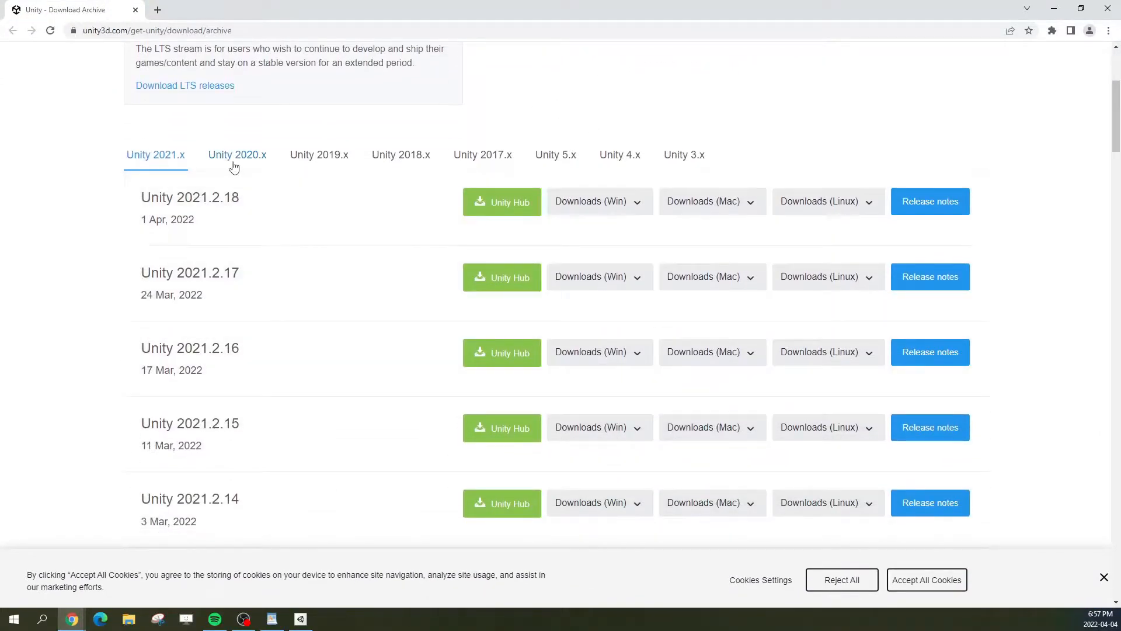
{"action": "left_click", "coordinate": [237, 155]}
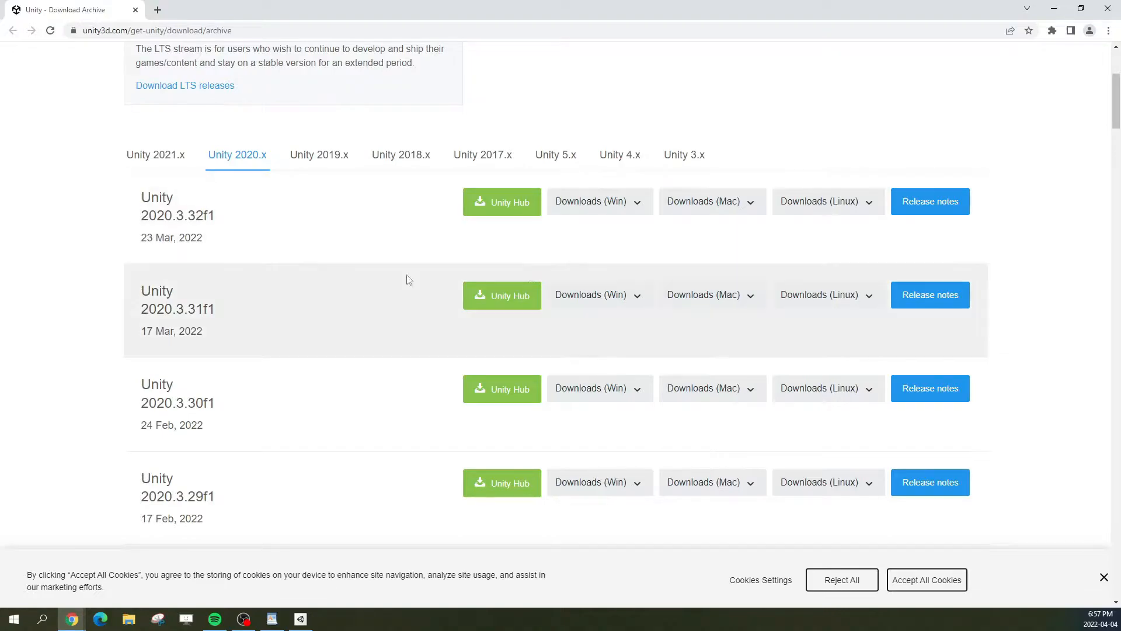
{"action": "left_click", "coordinate": [1105, 7]}
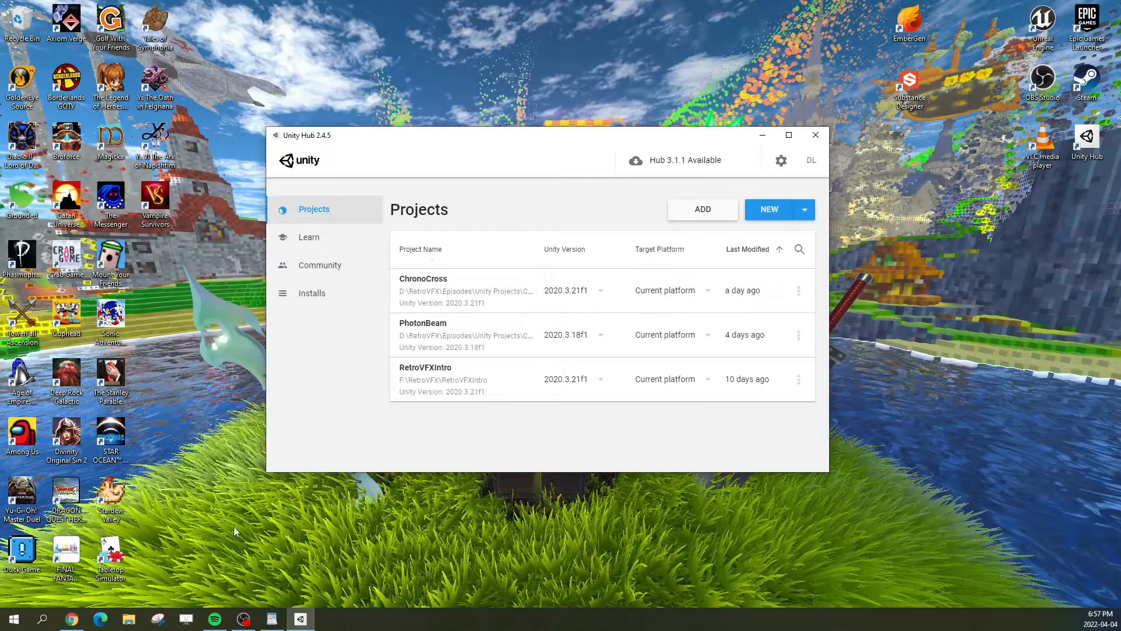
Step: Open the PhotonBeam.zip archive from the Downloads folder on Local Disk (E:) and dismiss the WinRAR trial notice
{"action": "left_click", "coordinate": [129, 618]}
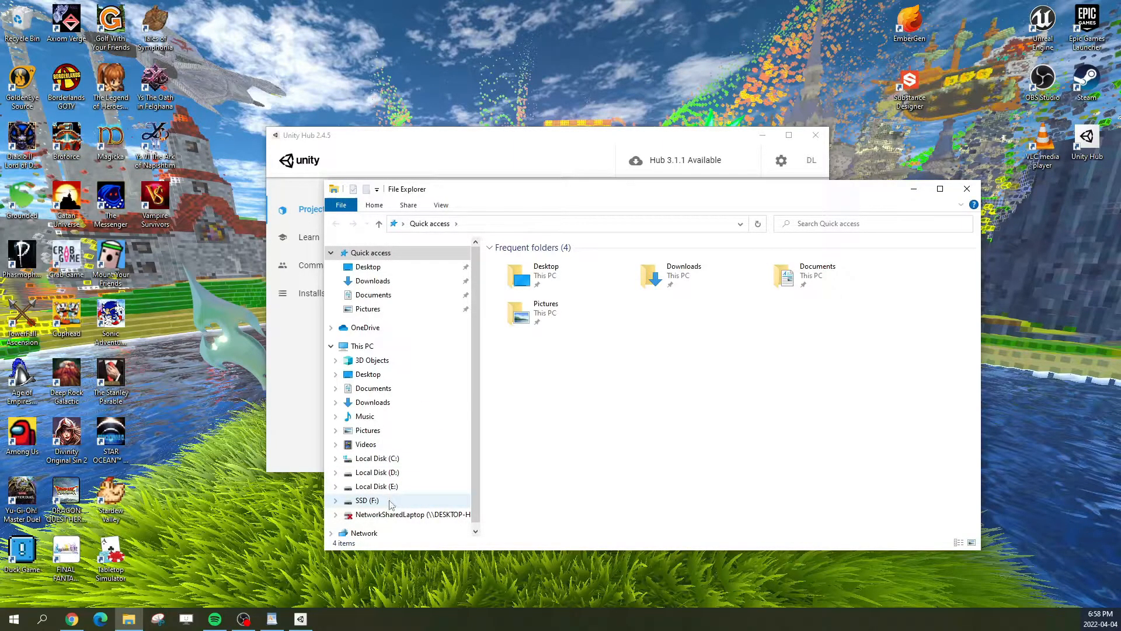
{"action": "left_click", "coordinate": [374, 486]}
{"action": "double_click", "coordinate": [525, 260]}
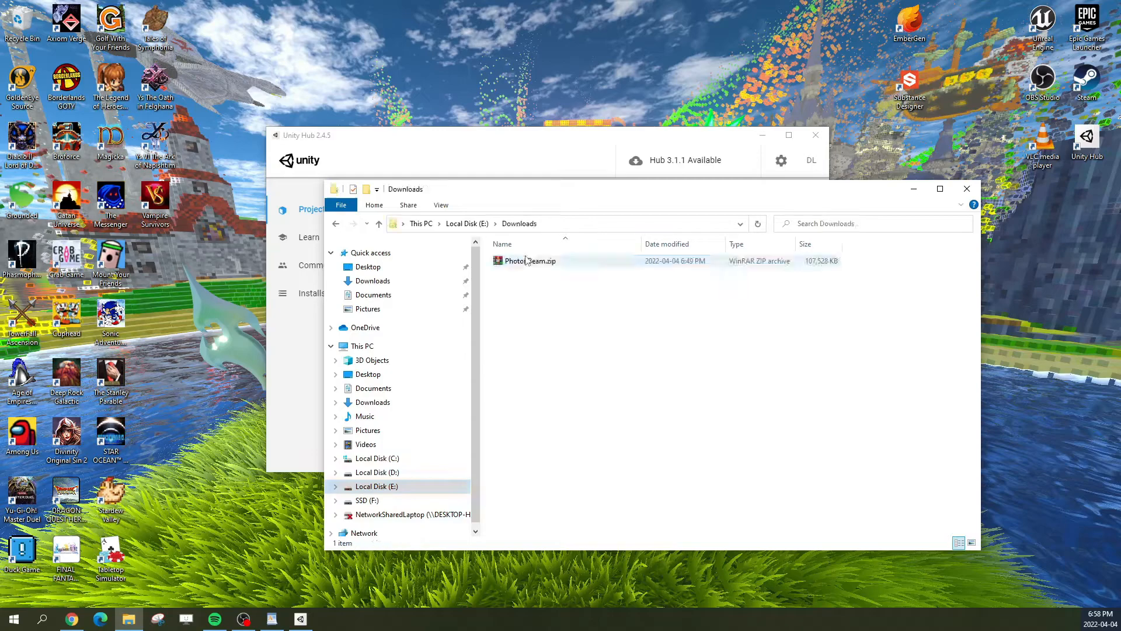
{"action": "left_click", "coordinate": [555, 265]}
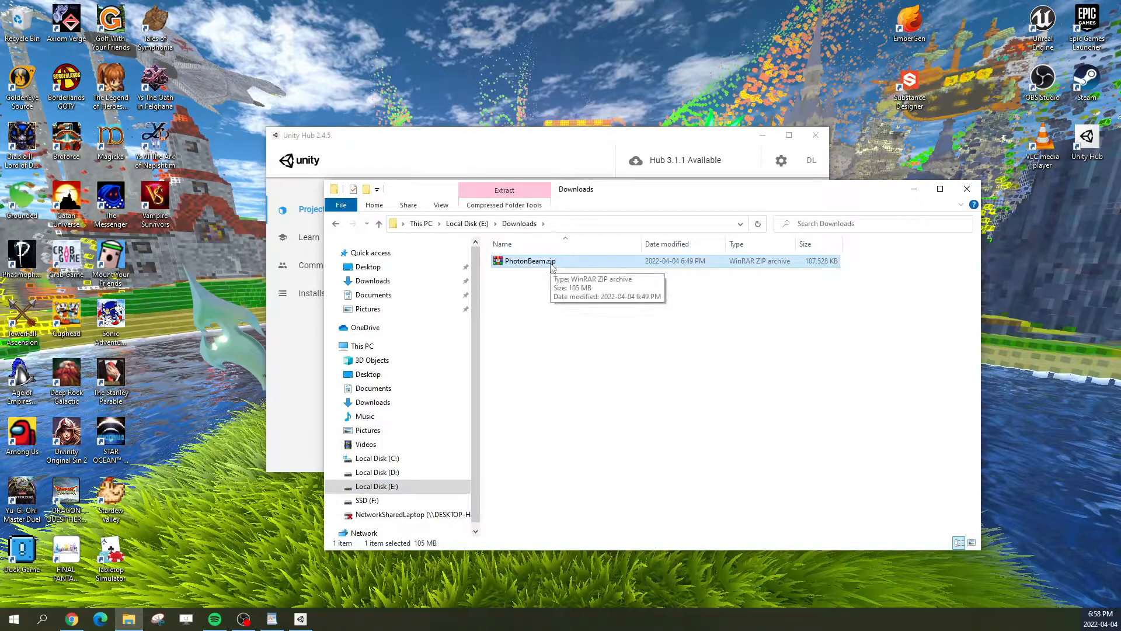
{"action": "double_click", "coordinate": [552, 264]}
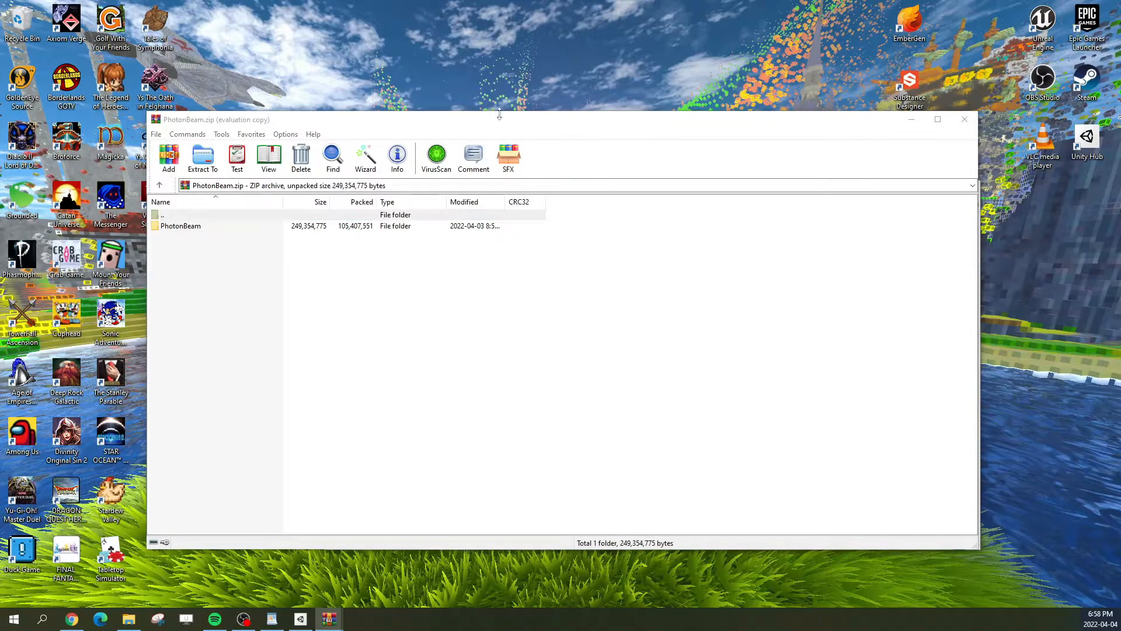
{"action": "left_click_drag", "start_coordinate": [499, 117], "coordinate": [463, 75]}
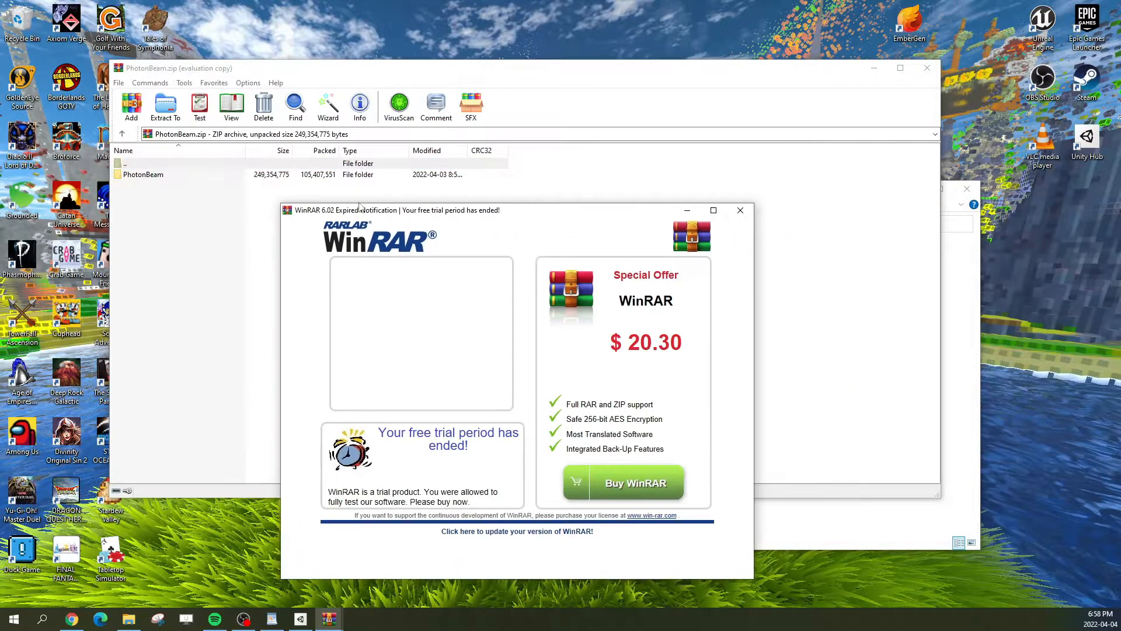
{"action": "left_click", "coordinate": [740, 211]}
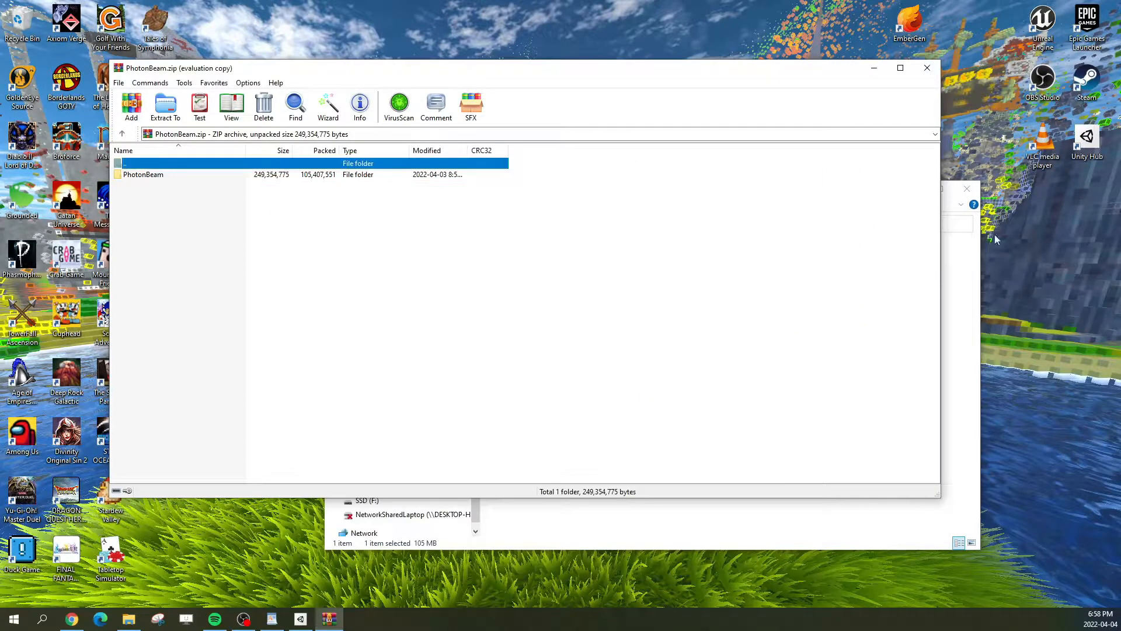
Step: Extract the PhotonBeam folder from the archive into E:\Episodes\Recordings and close the archive
{"action": "left_click", "coordinate": [732, 526]}
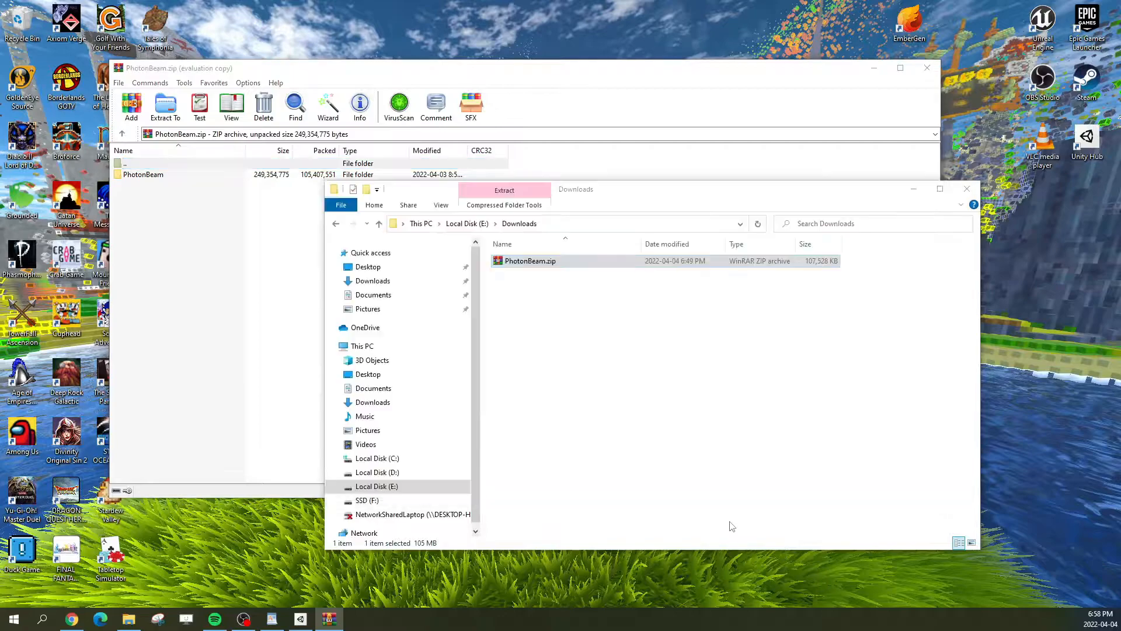
{"action": "left_click", "coordinate": [475, 224]}
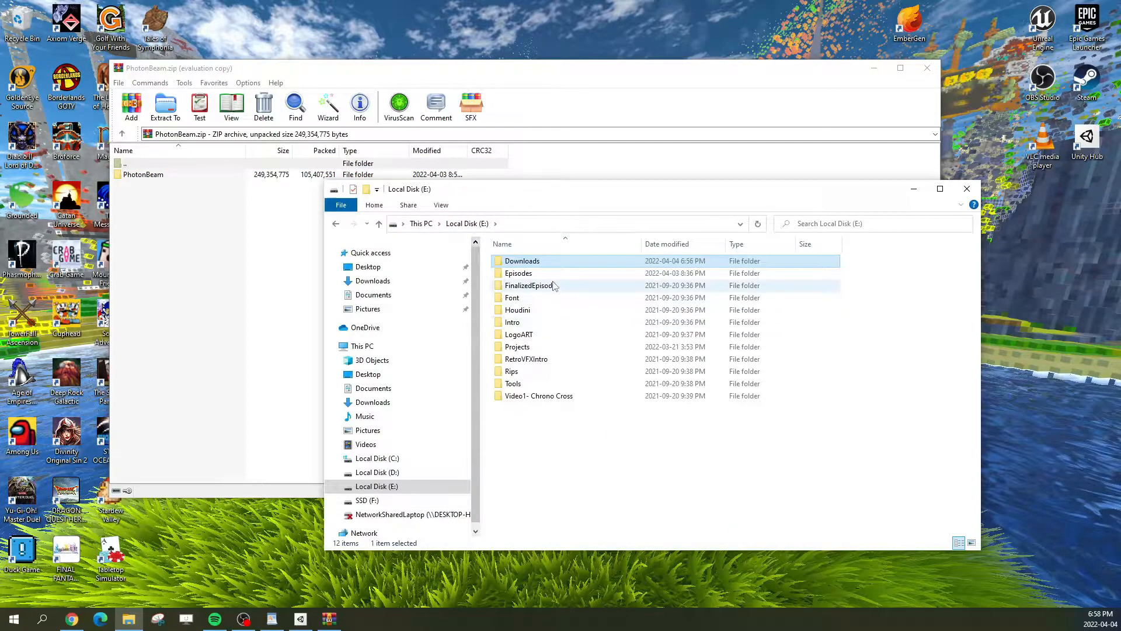
{"action": "double_click", "coordinate": [534, 273]}
{"action": "double_click", "coordinate": [538, 262]}
{"action": "left_click", "coordinate": [184, 237]}
{"action": "left_click_drag", "start_coordinate": [364, 73], "coordinate": [352, 27]}
{"action": "left_click_drag", "start_coordinate": [131, 128], "coordinate": [685, 492]}
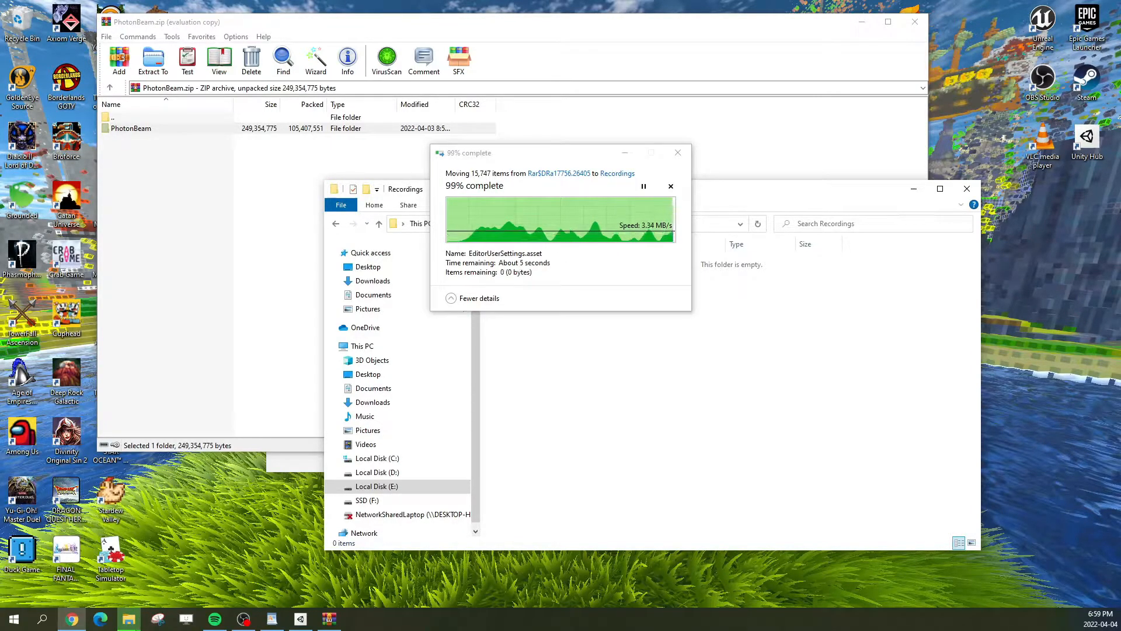
{"action": "left_click", "coordinate": [610, 42]}
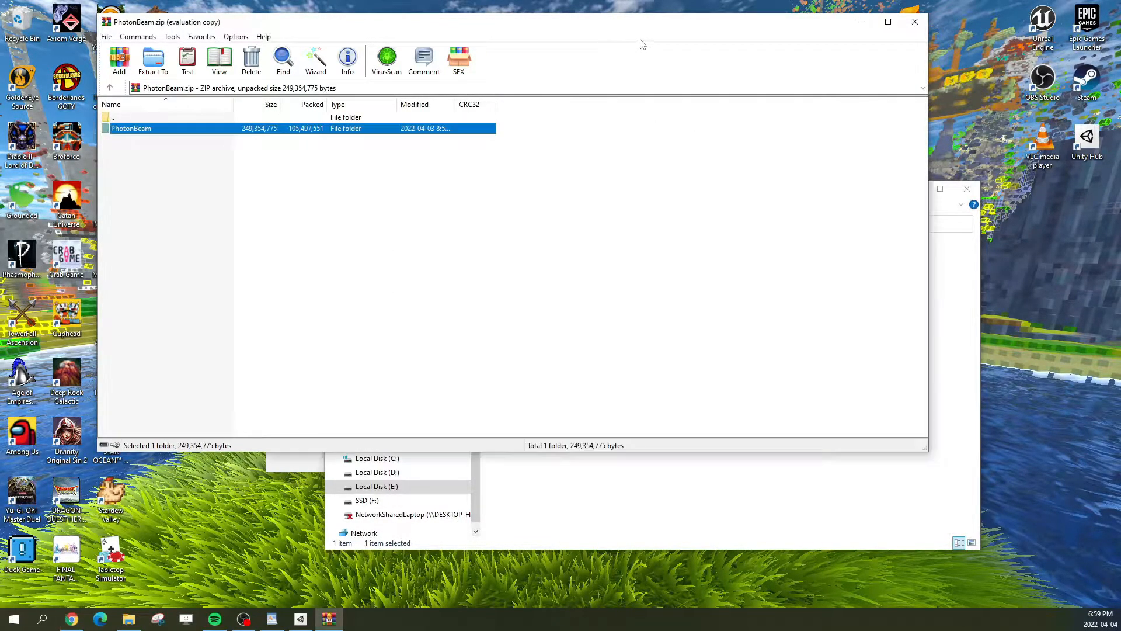
{"action": "left_click", "coordinate": [914, 22]}
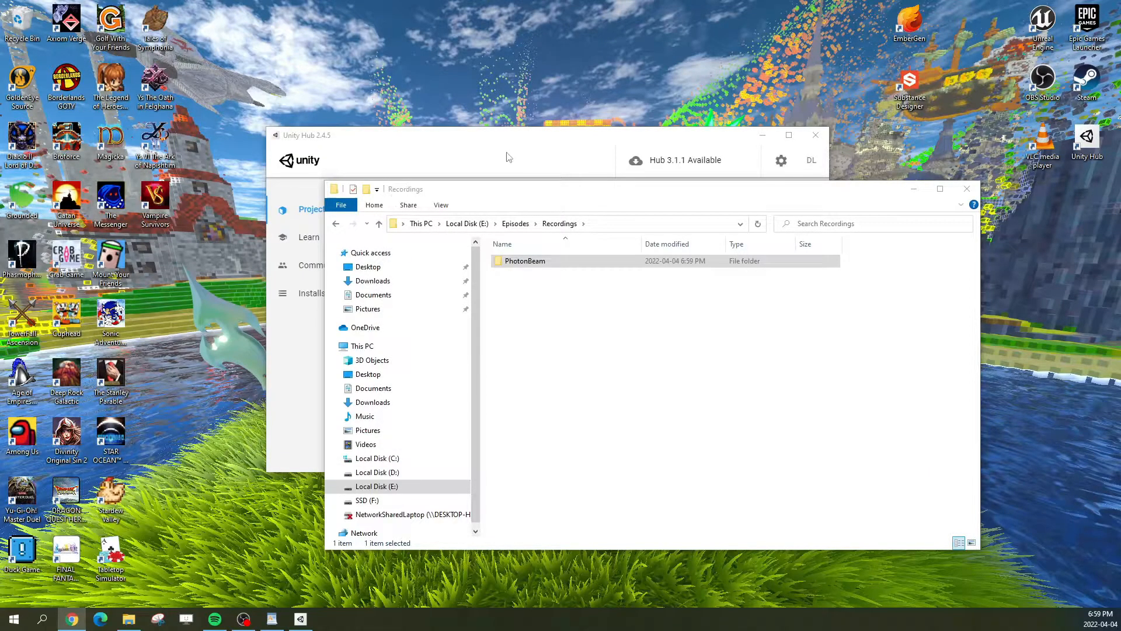
Step: Switch to Unity Hub and start adding an existing project to the project list
{"action": "left_click", "coordinate": [506, 157]}
{"action": "mouse_move", "coordinate": [449, 146]}
{"action": "left_mouse_down"}
{"action": "mouse_move", "coordinate": [607, 414]}
{"action": "mouse_move", "coordinate": [434, 134]}
{"action": "left_mouse_up"}
{"action": "left_click", "coordinate": [690, 199]}
{"action": "left_click", "coordinate": [774, 429]}
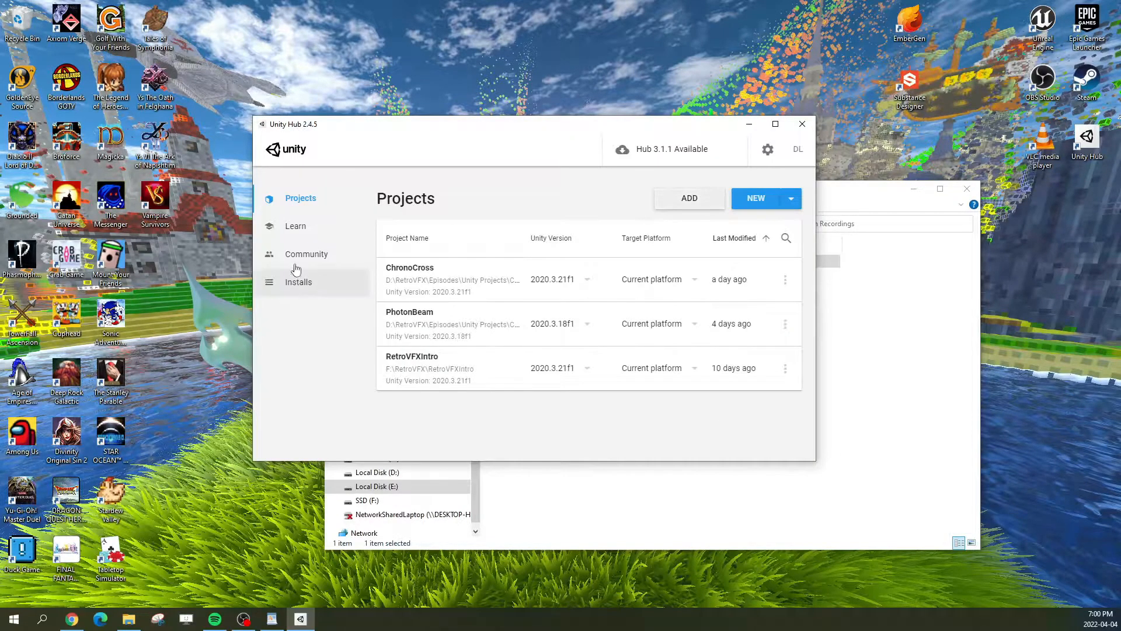
{"action": "left_click", "coordinate": [664, 201]}
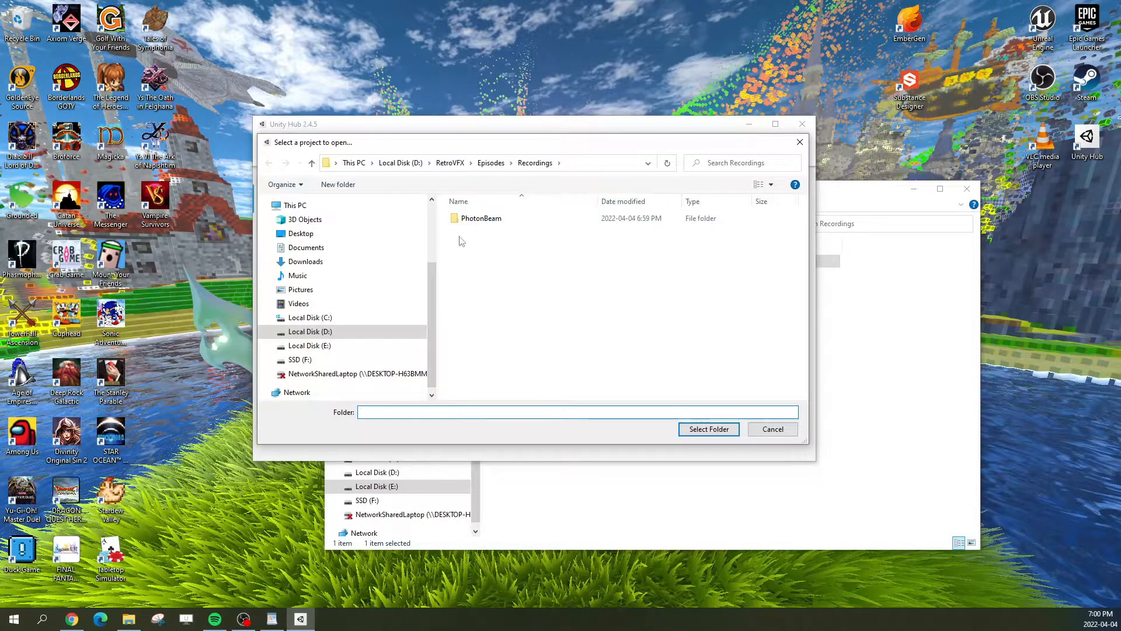
Step: Choose the PhotonBeam folder in E:\Episodes\Recordings as the project to add
{"action": "left_click", "coordinate": [310, 345]}
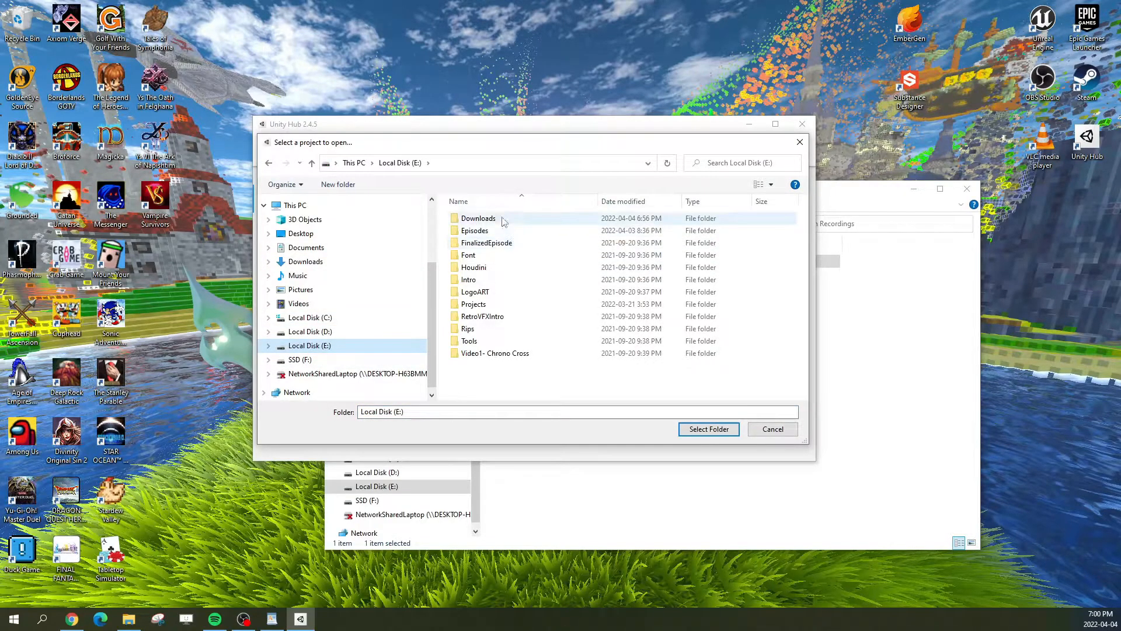
{"action": "left_click", "coordinate": [491, 231]}
{"action": "double_click", "coordinate": [491, 231]}
{"action": "double_click", "coordinate": [482, 218]}
{"action": "left_click", "coordinate": [483, 219]}
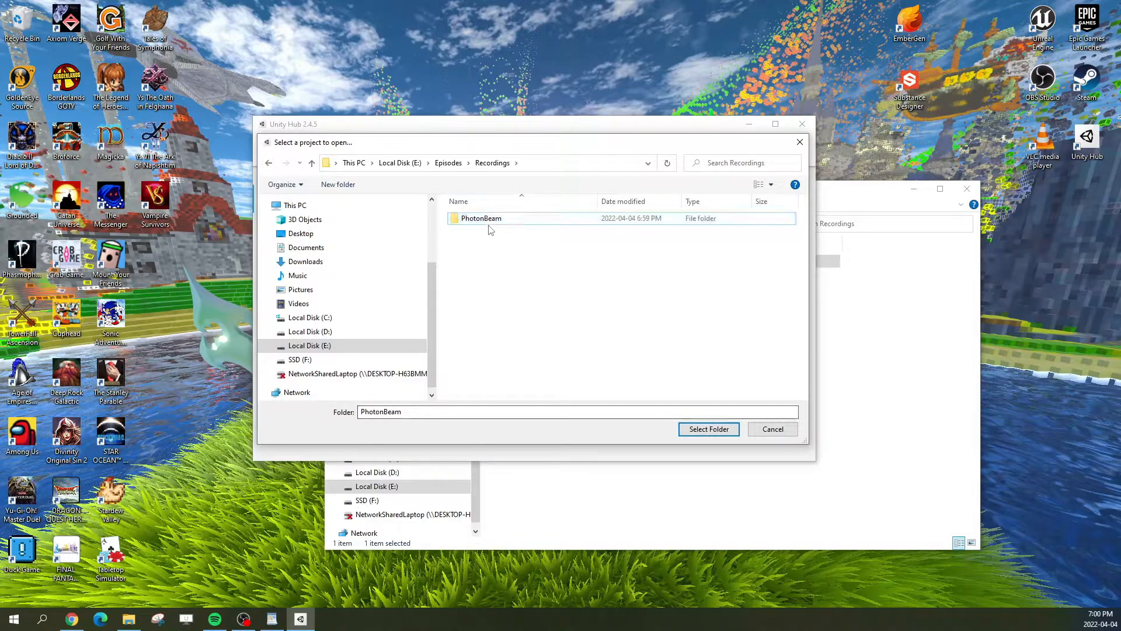
{"action": "double_click", "coordinate": [476, 226]}
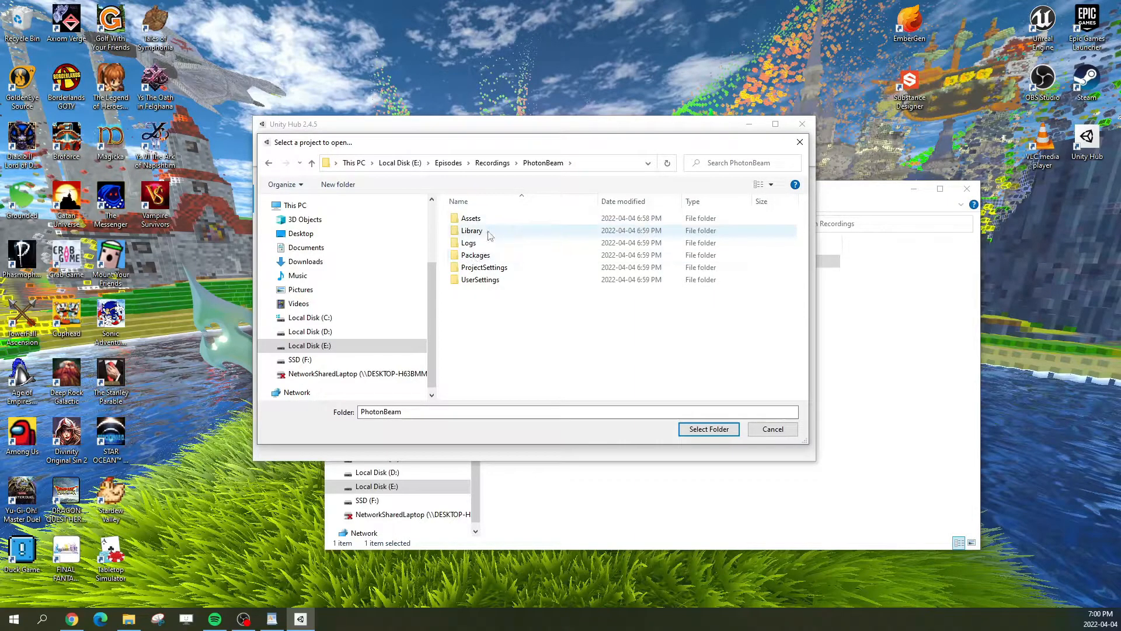
{"action": "left_click", "coordinate": [492, 163]}
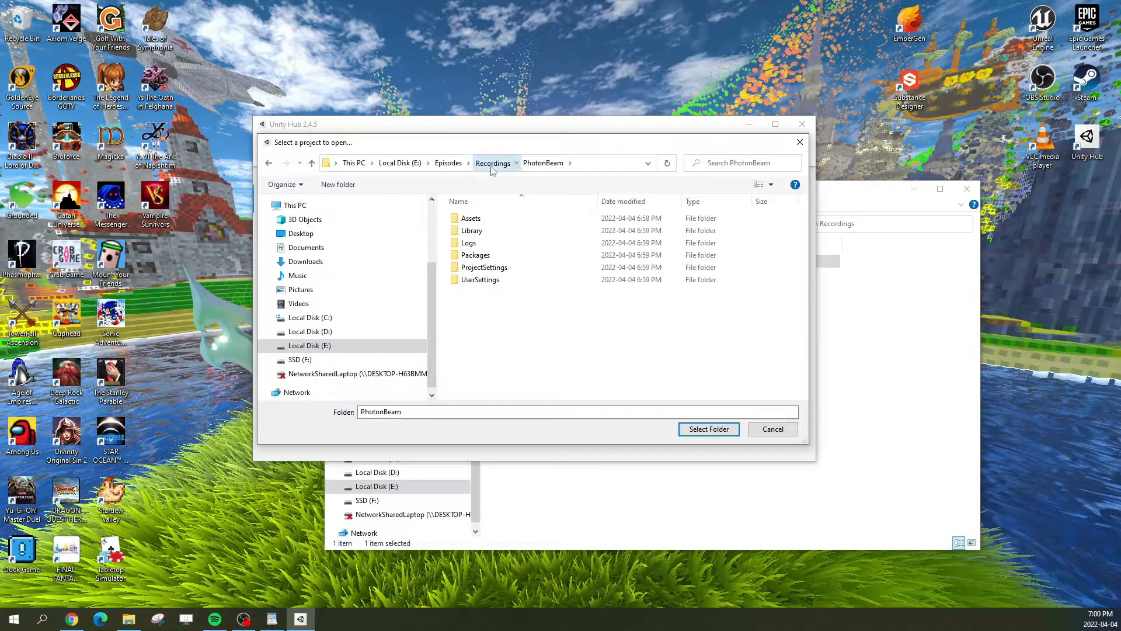
{"action": "left_click", "coordinate": [708, 429]}
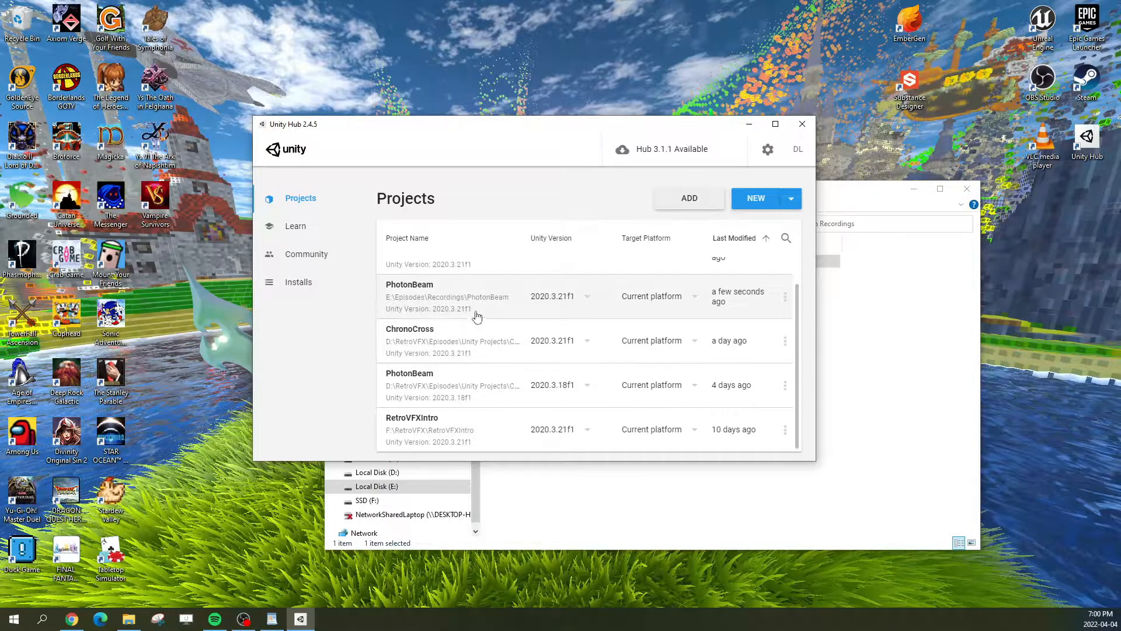
Step: Open the PhotonBeam project stored in E:\Episodes\Recordings in the Unity editor and select the PhotonBeam scene in the Scenes folder
{"action": "left_click", "coordinate": [446, 291]}
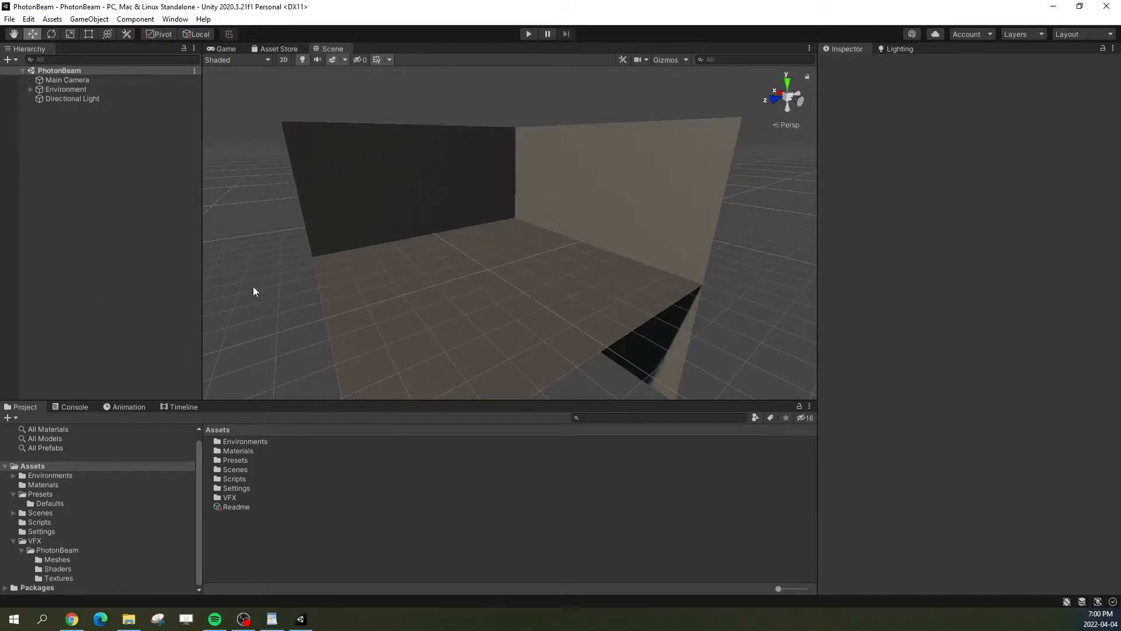
{"action": "left_click", "coordinate": [39, 513]}
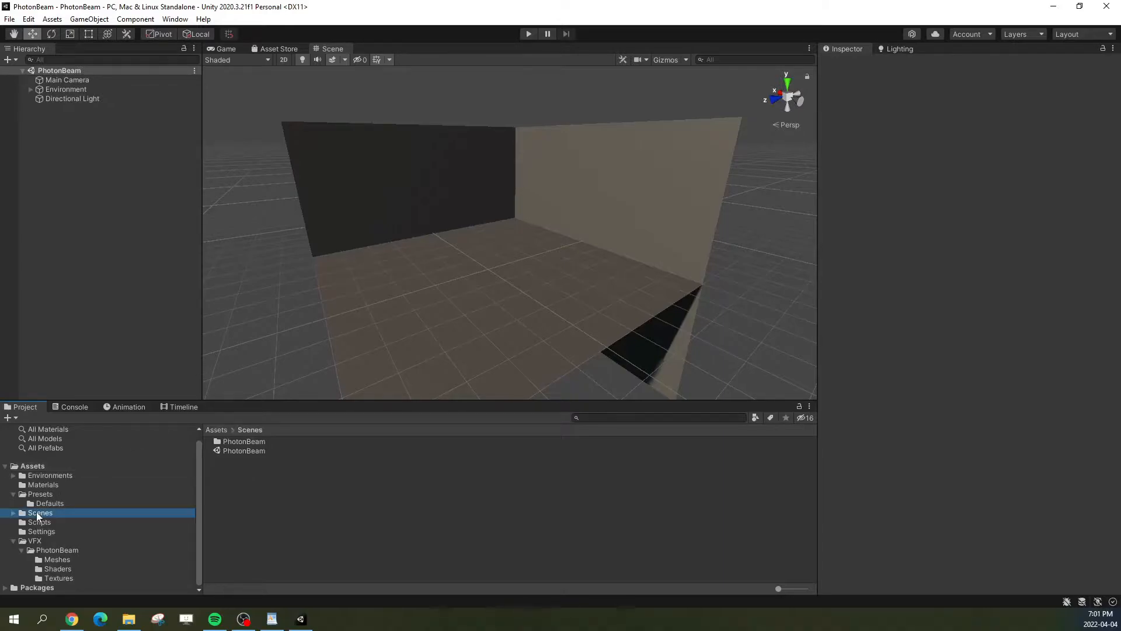
{"action": "left_click", "coordinate": [250, 452]}
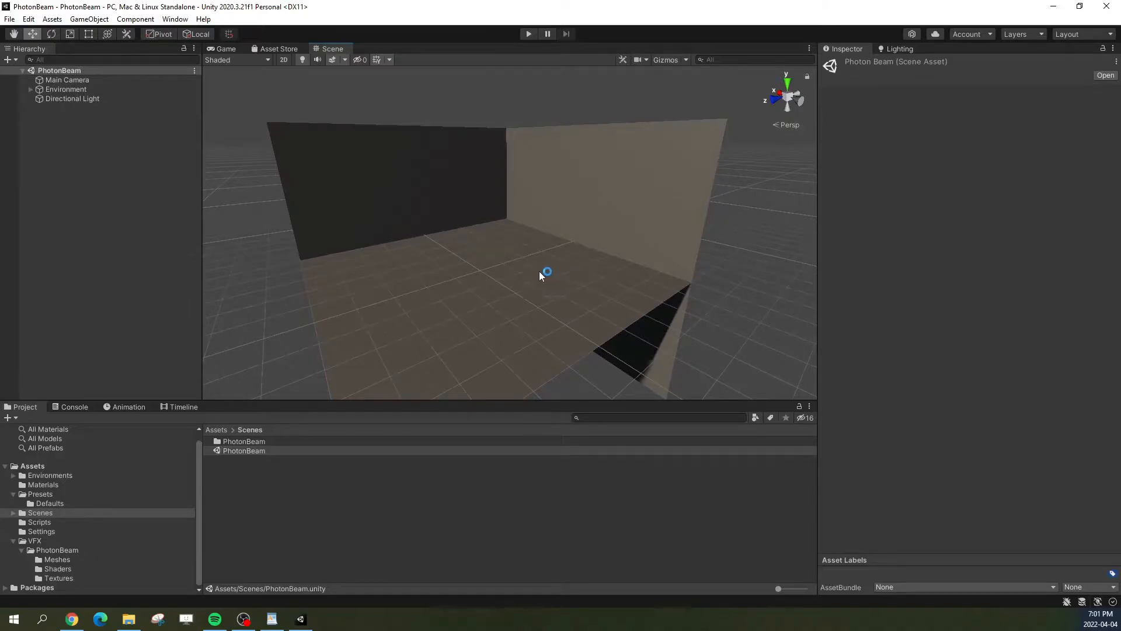
{"action": "mouse_move", "coordinate": [478, 273]}
{"action": "right_mouse_down"}
{"action": "mouse_move", "coordinate": [478, 296]}
{"action": "mouse_move", "coordinate": [485, 279]}
{"action": "right_mouse_up"}
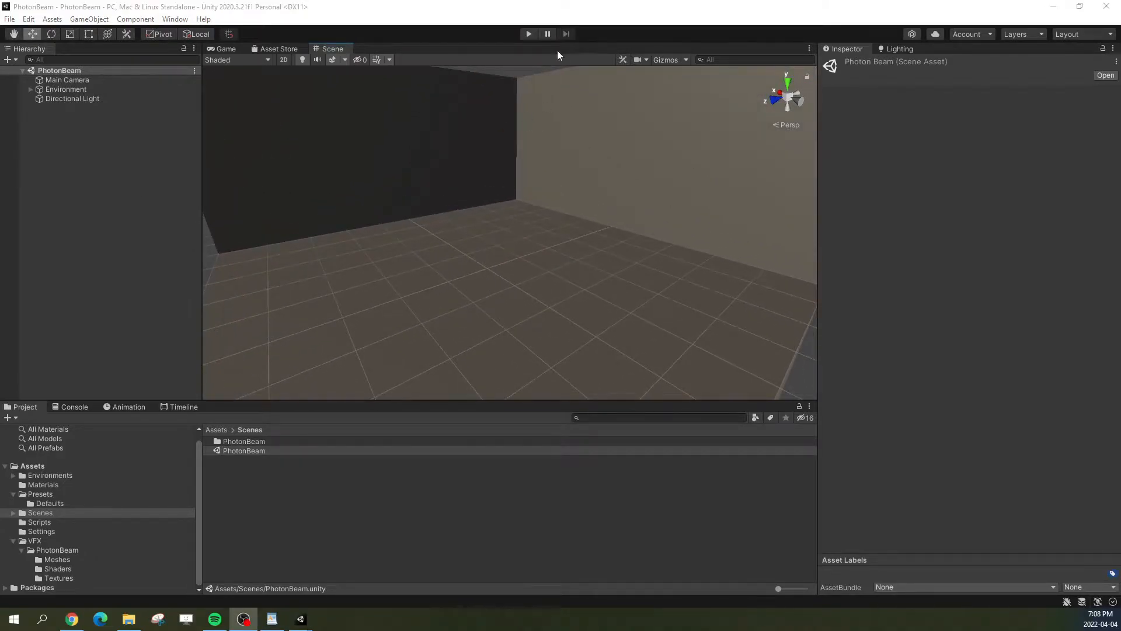
{"action": "left_click", "coordinate": [576, 5]}
{"action": "right_click_drag", "start_coordinate": [548, 299], "coordinate": [534, 285]}
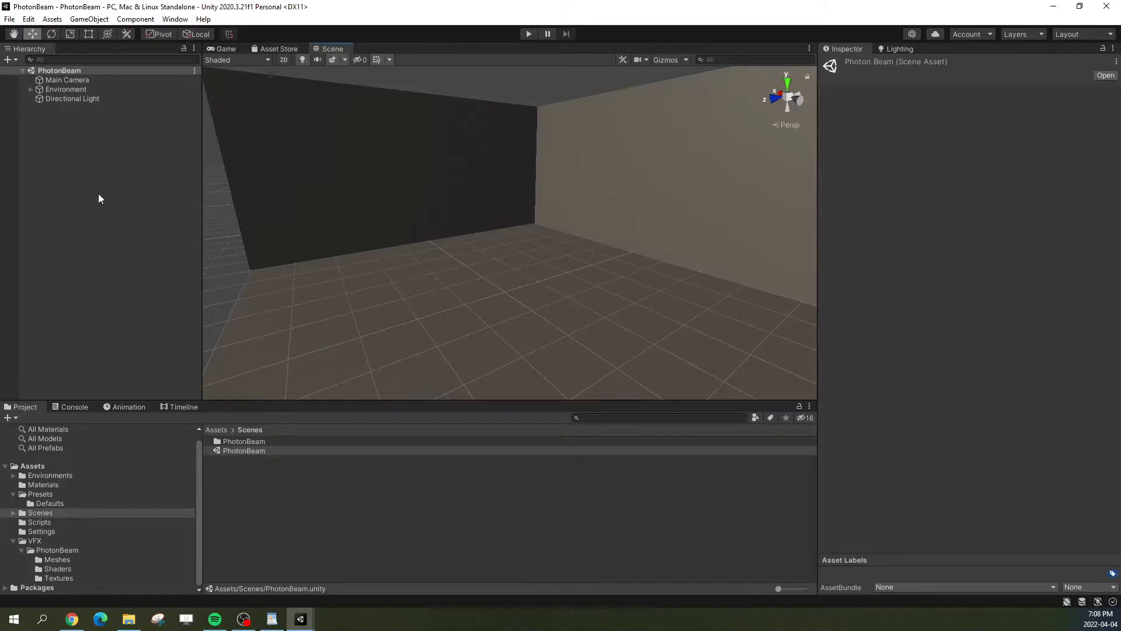
Step: Add a Particle System object to the PhotonBeam scene and select it
{"action": "right_click", "coordinate": [81, 178]}
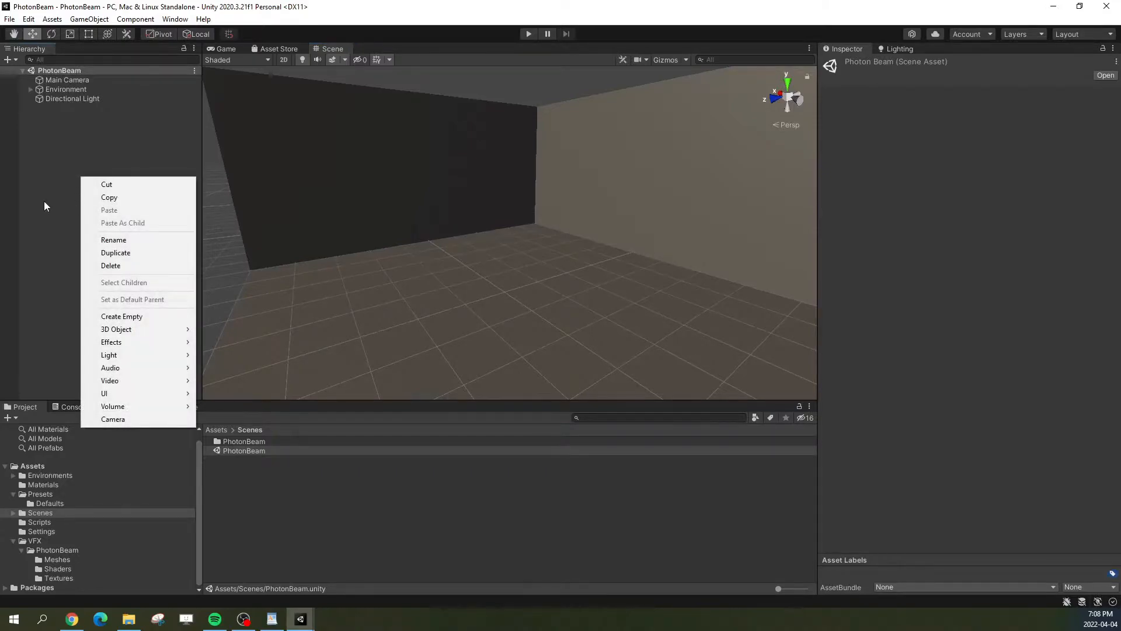
{"action": "right_click", "coordinate": [66, 181]}
{"action": "left_click", "coordinate": [122, 168]}
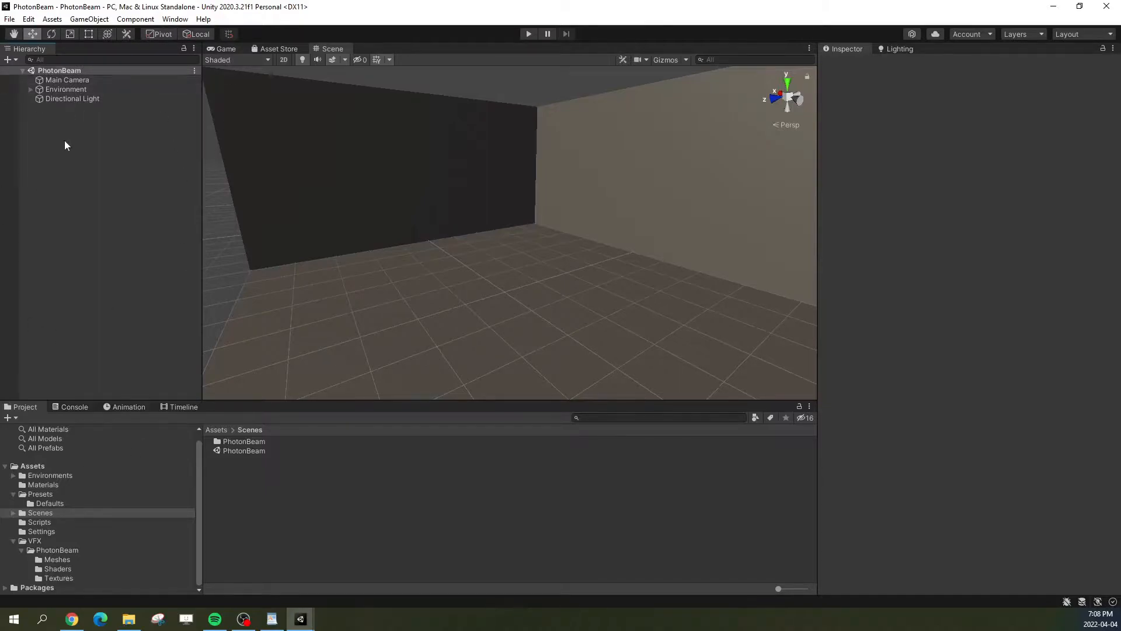
{"action": "right_click", "coordinate": [110, 236]}
{"action": "mouse_move", "coordinate": [159, 403]}
{"action": "left_click", "coordinate": [286, 401]}
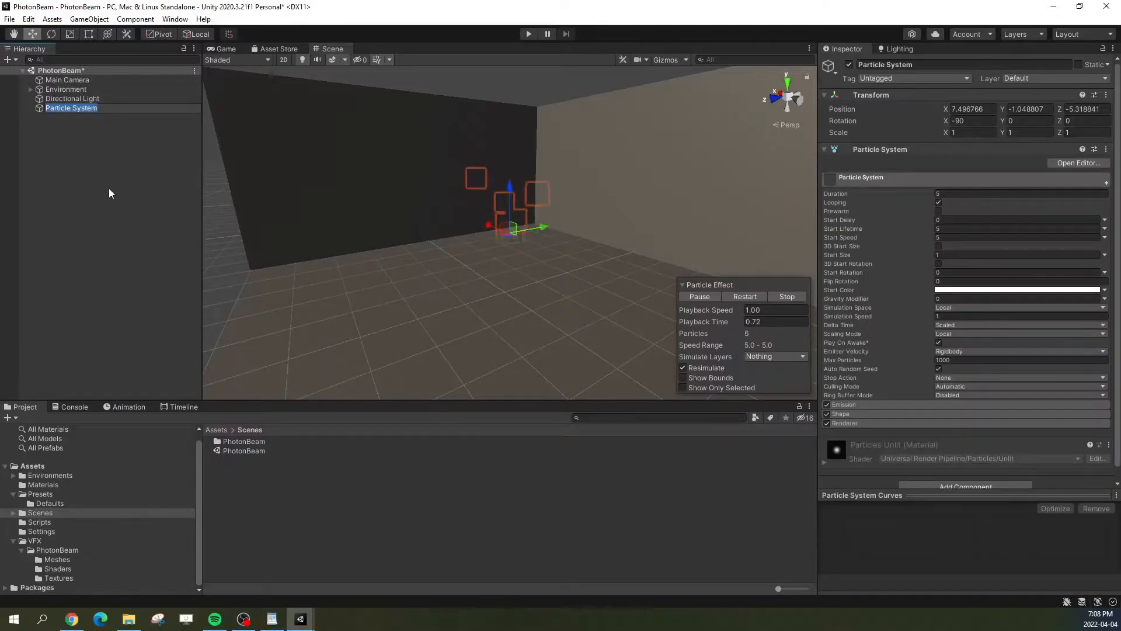
{"action": "left_click", "coordinate": [109, 188]}
{"action": "left_click", "coordinate": [87, 109]}
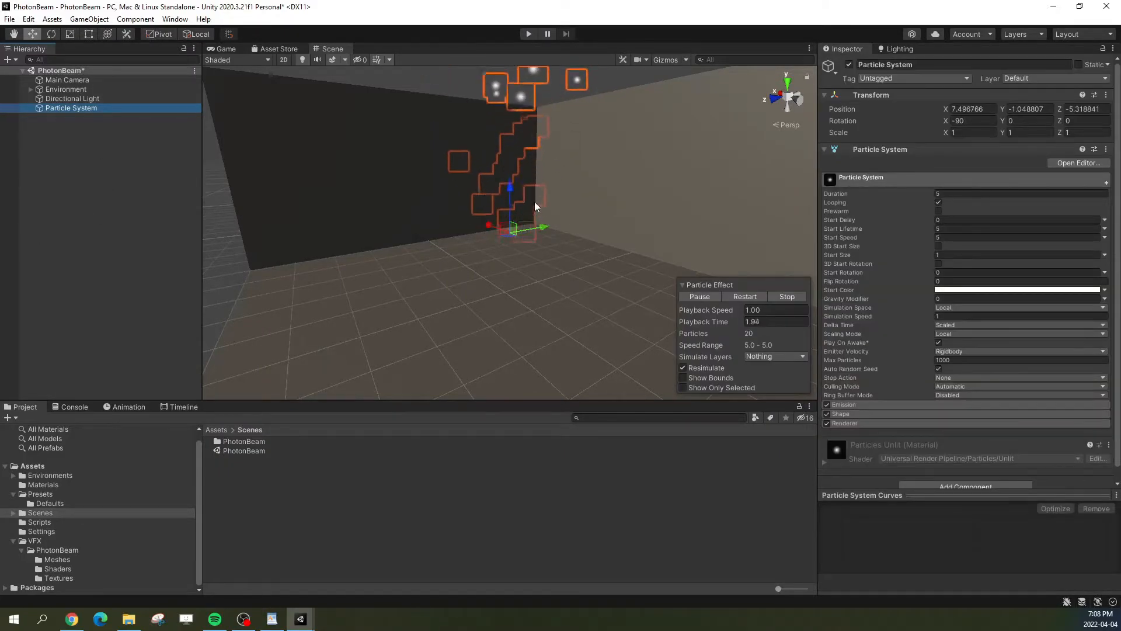
{"action": "left_click_drag", "start_coordinate": [536, 193], "coordinate": [495, 271], "text": "alt"}
{"action": "right_click_drag", "start_coordinate": [496, 271], "coordinate": [493, 230]}
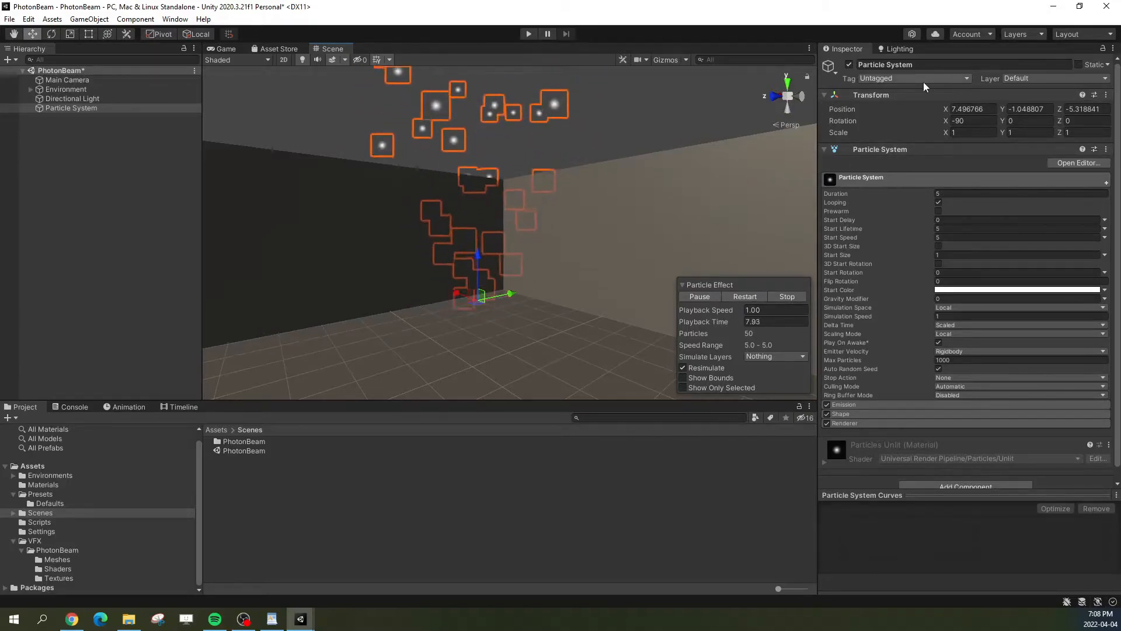
Step: Set the Particle System's position to 0, 0, 0 and its X rotation to 0
{"action": "left_click", "coordinate": [970, 110]}
{"action": "type", "text": "0"}
{"action": "left_click", "coordinate": [1022, 109]}
{"action": "type", "text": "0"}
{"action": "left_click", "coordinate": [1073, 109]}
{"action": "type", "text": "3"}
{"action": "left_click", "coordinate": [960, 120]}
{"action": "type", "text": "0"}
{"action": "right_click_drag", "start_coordinate": [598, 210], "coordinate": [464, 325]}
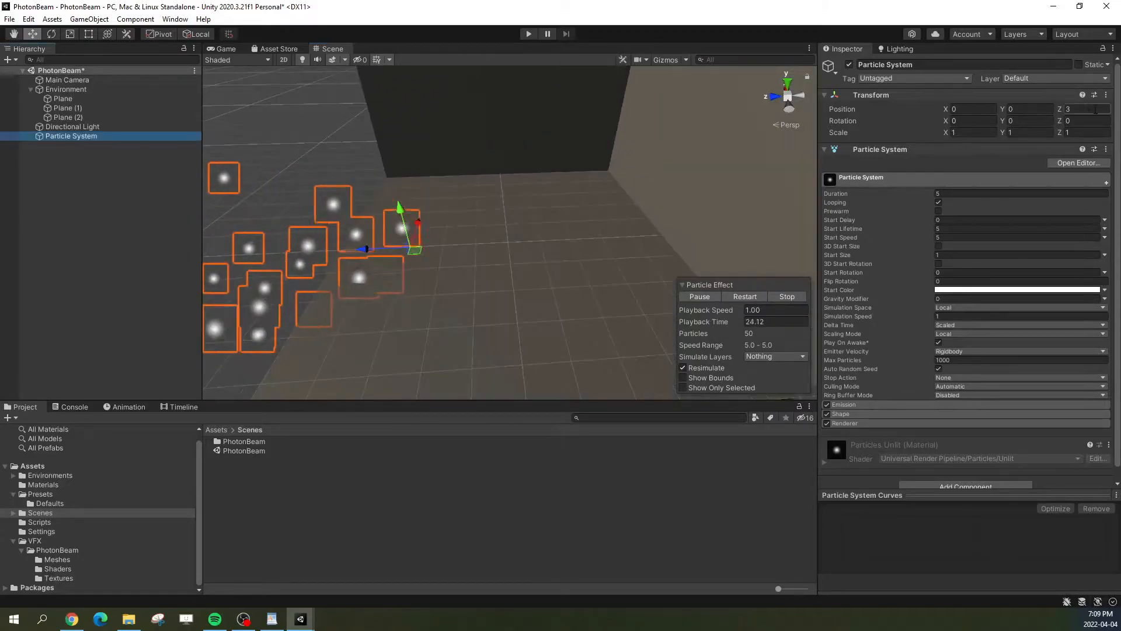
{"action": "left_click", "coordinate": [1085, 108]}
{"action": "type", "text": "0"}
{"action": "right_click_drag", "start_coordinate": [562, 301], "coordinate": [552, 226]}
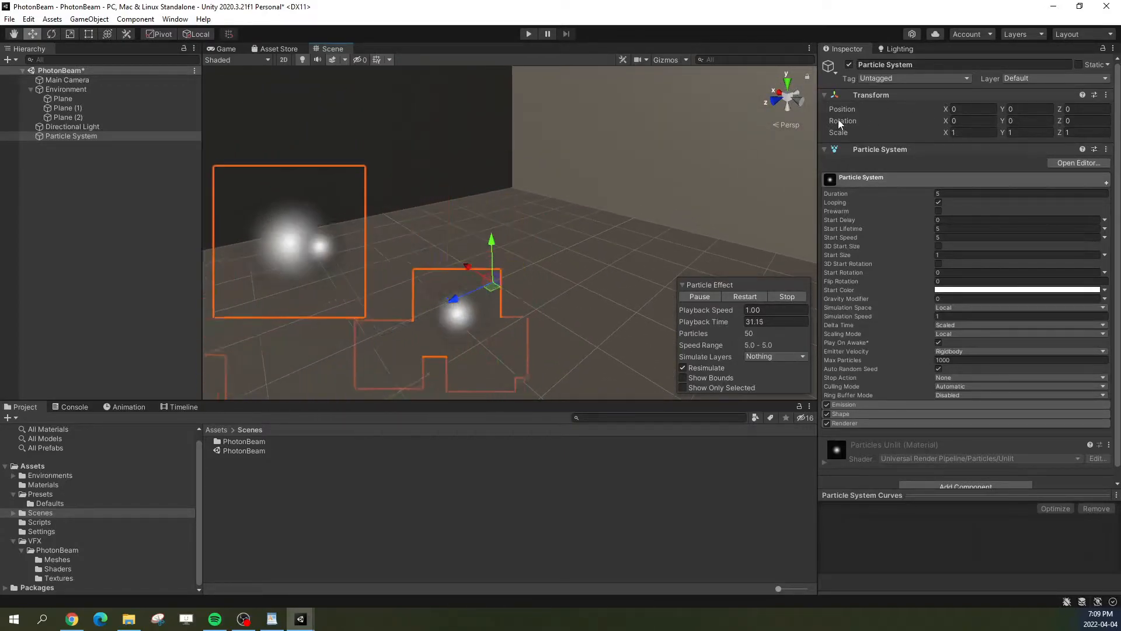
{"action": "left_click", "coordinate": [973, 121]}
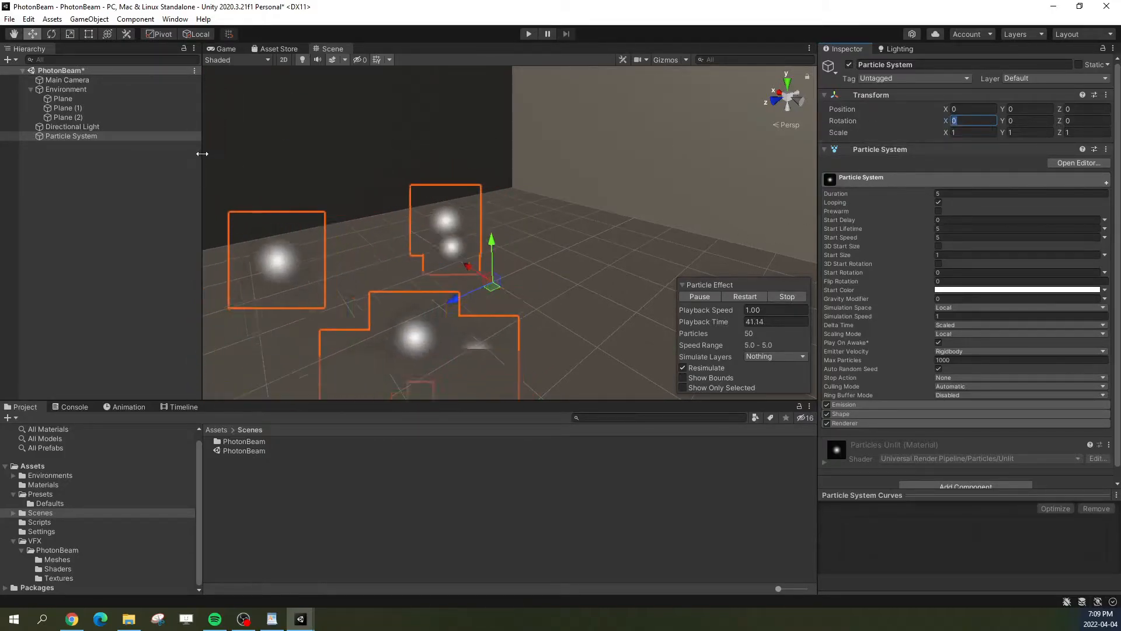
Step: Add a second Particle System to the scene and delete it
{"action": "right_click", "coordinate": [83, 230]}
{"action": "left_click", "coordinate": [239, 388]}
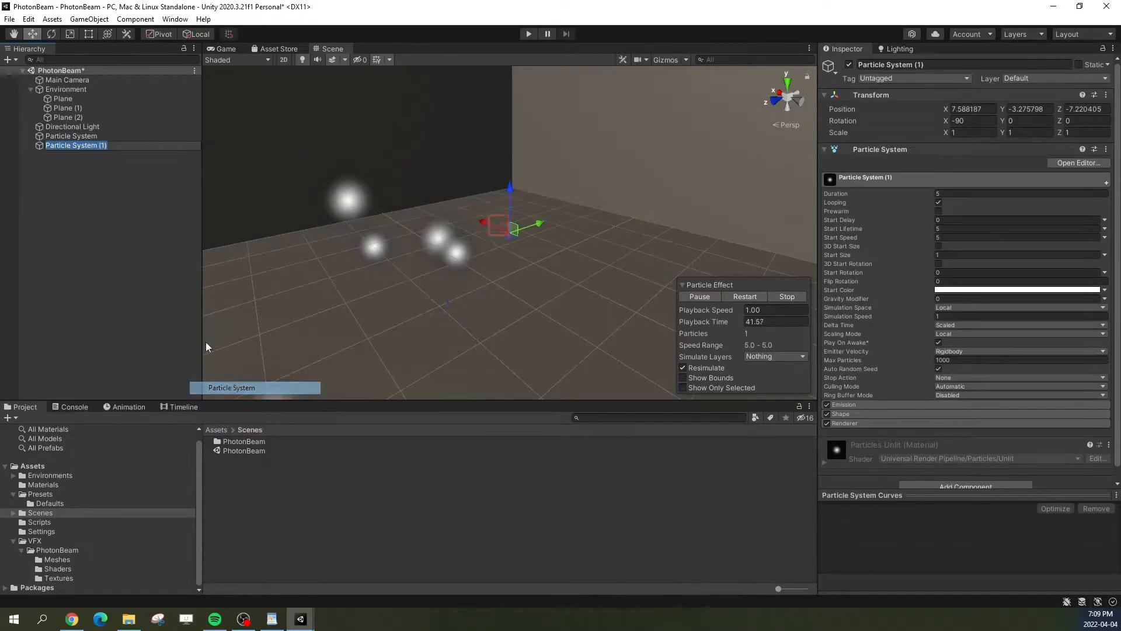
{"action": "left_click", "coordinate": [121, 145]}
{"action": "left_click", "coordinate": [89, 158]}
{"action": "left_click", "coordinate": [88, 146]}
{"action": "key", "text": "Delete"}
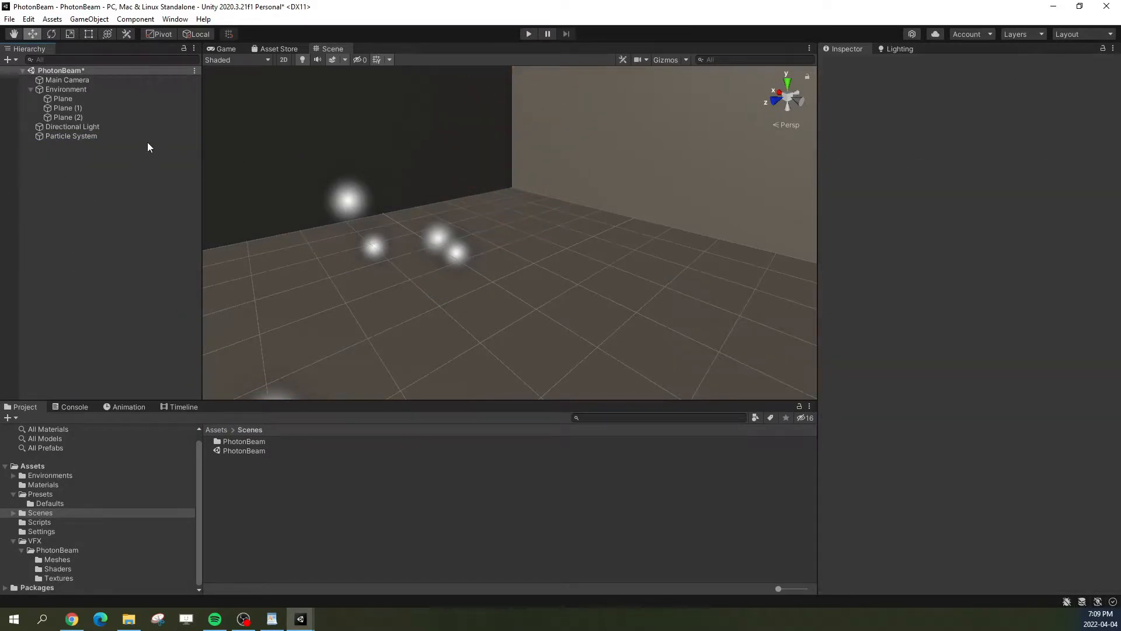
Step: Disable the Emission, Shape and Renderer modules of the Particle System at the origin
{"action": "left_click", "coordinate": [114, 138]}
{"action": "mouse_move", "coordinate": [575, 288]}
{"action": "right_mouse_down"}
{"action": "mouse_move", "coordinate": [538, 290]}
{"action": "mouse_move", "coordinate": [566, 293]}
{"action": "right_mouse_up"}
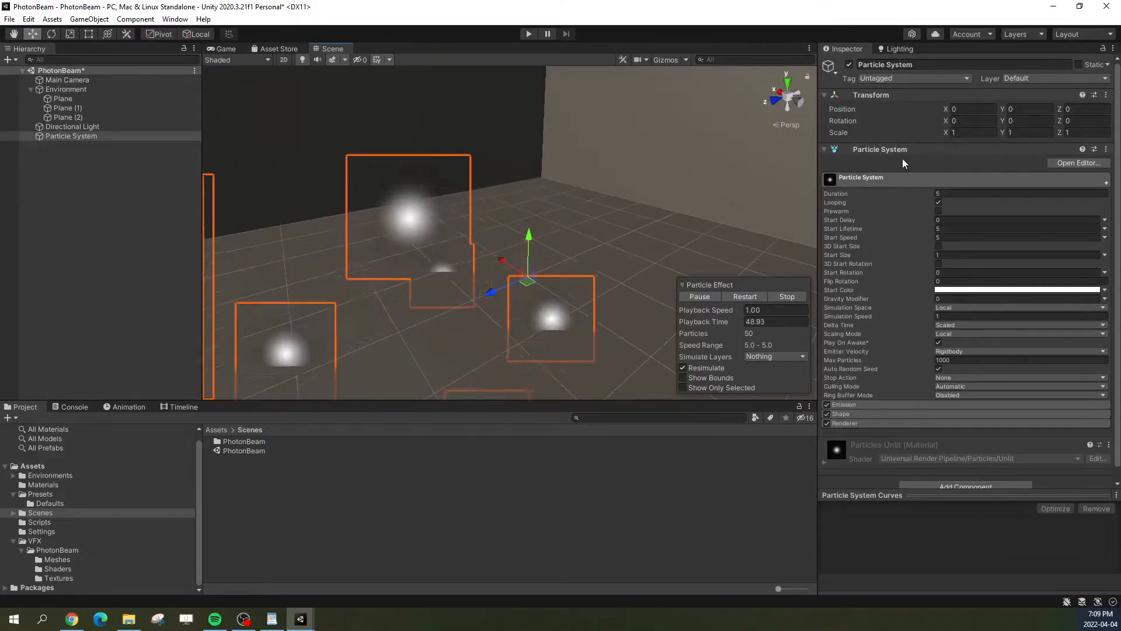
{"action": "left_click", "coordinate": [892, 177]}
{"action": "left_click", "coordinate": [827, 211]}
{"action": "left_click", "coordinate": [826, 201]}
{"action": "left_click", "coordinate": [826, 192]}
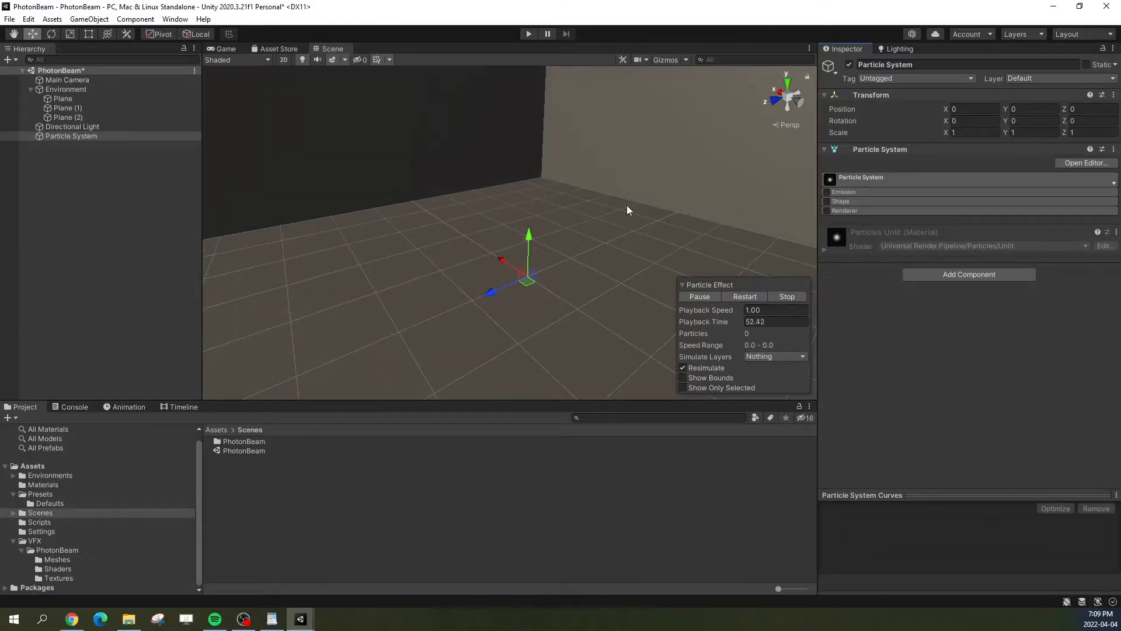
Step: Rename the Particle System object as PS_ChronoCross_LightElementCharge_01
{"action": "left_click", "coordinate": [126, 136]}
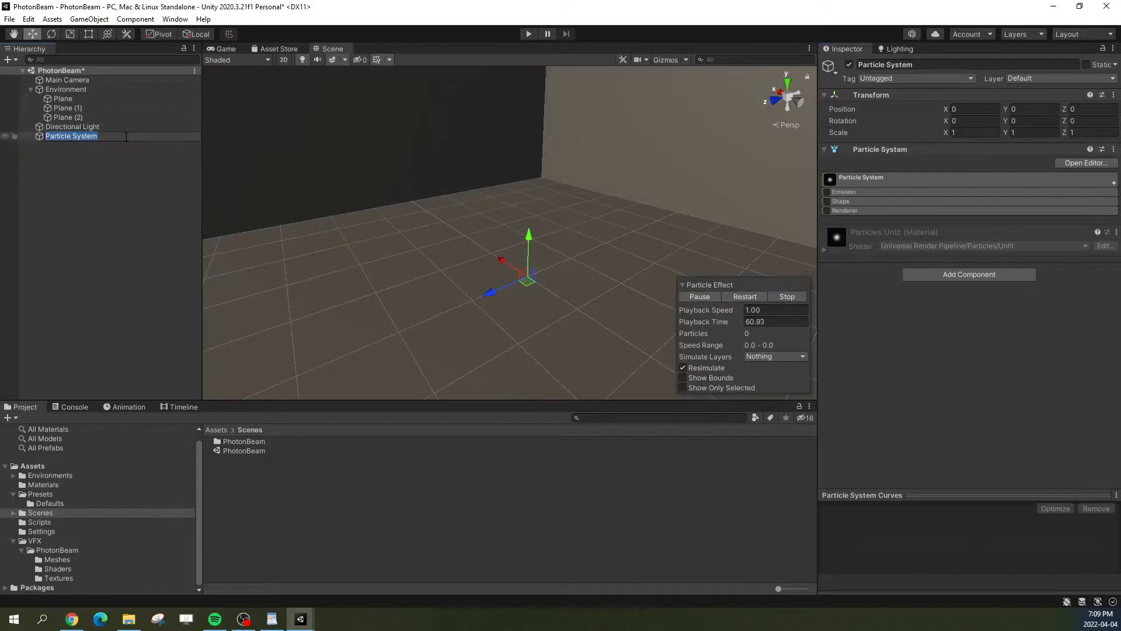
{"action": "type", "text": "P"}
{"action": "type", "text": "S_ChronoCross_LightElement"}
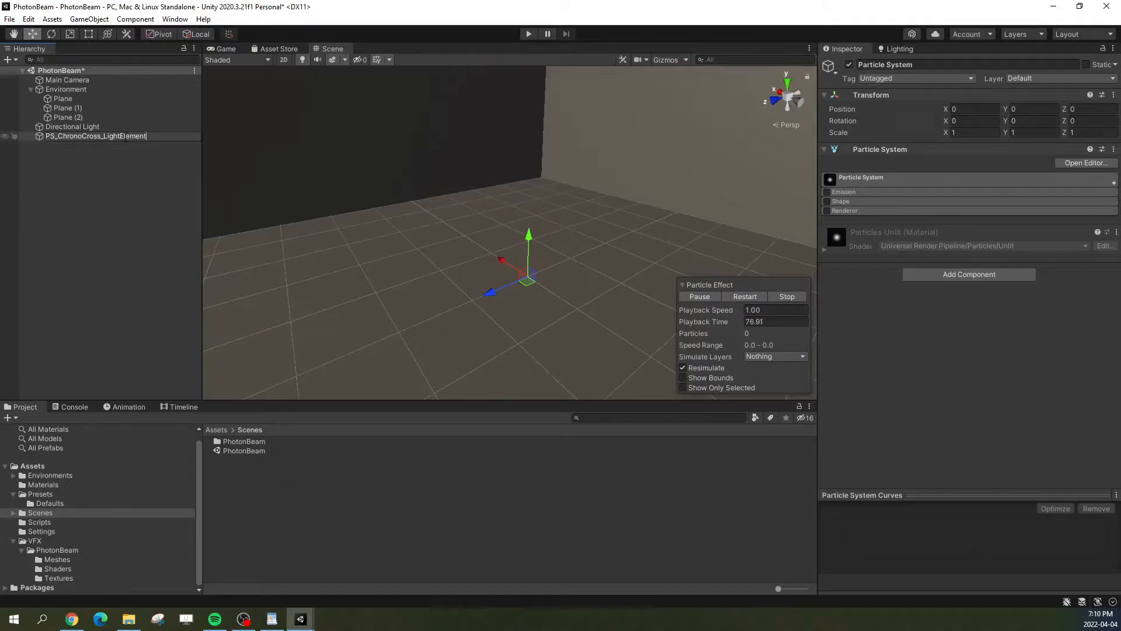
{"action": "type", "text": "Charge_01"}
{"action": "key", "text": "Return"}
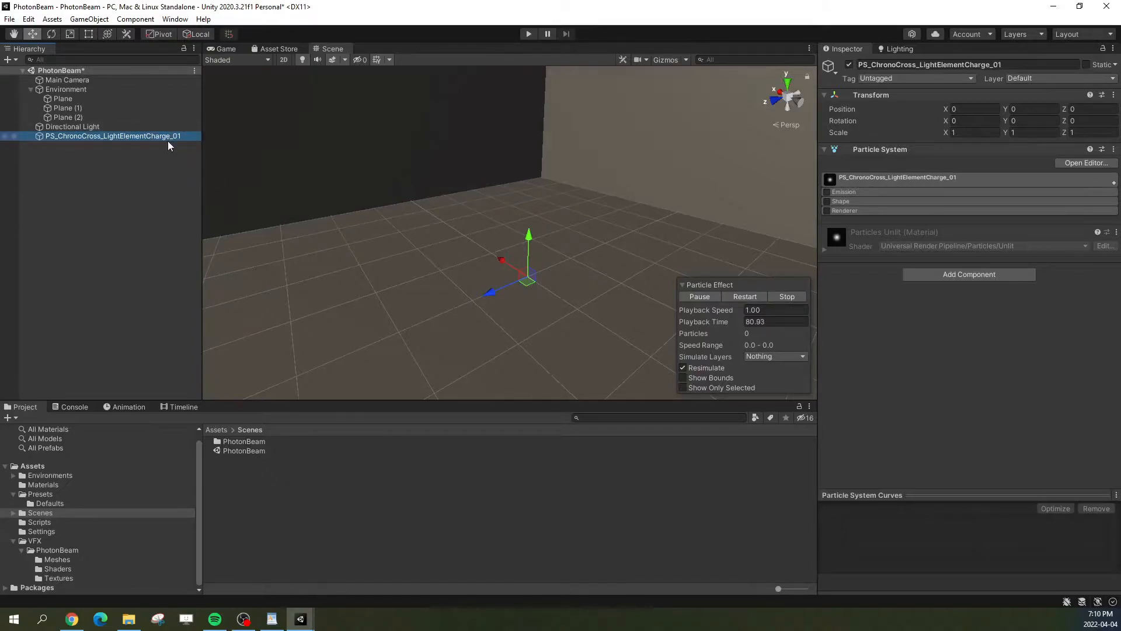
Step: Add a Particle System as a child of PS_ChronoCross_LightElementCharge_01
{"action": "left_click", "coordinate": [77, 219]}
{"action": "left_click", "coordinate": [93, 135]}
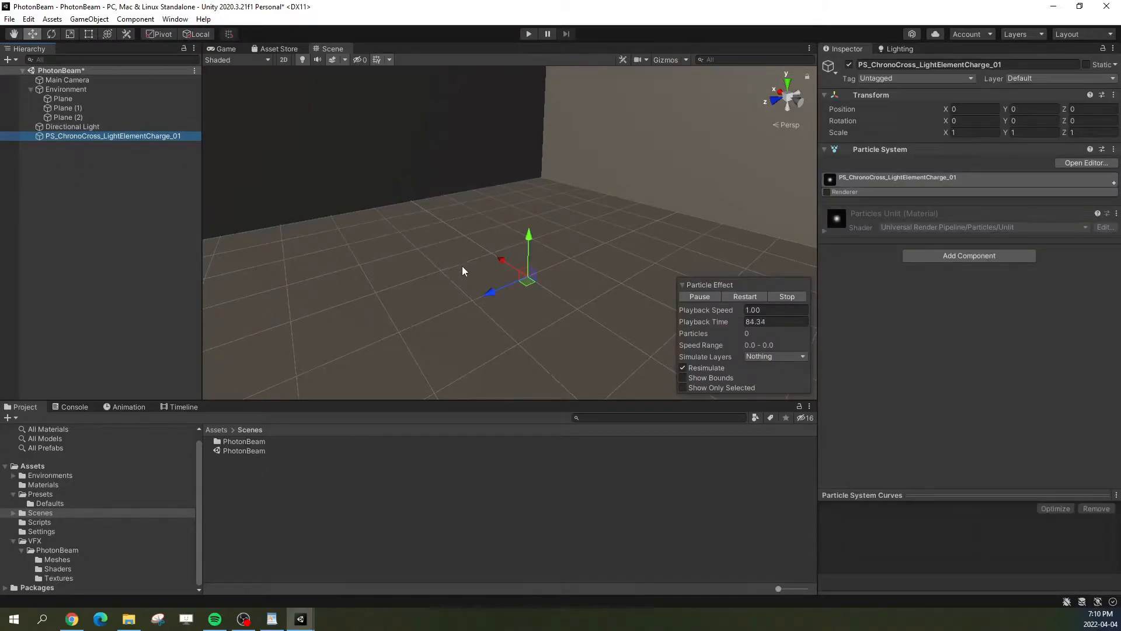
{"action": "right_click", "coordinate": [70, 137]}
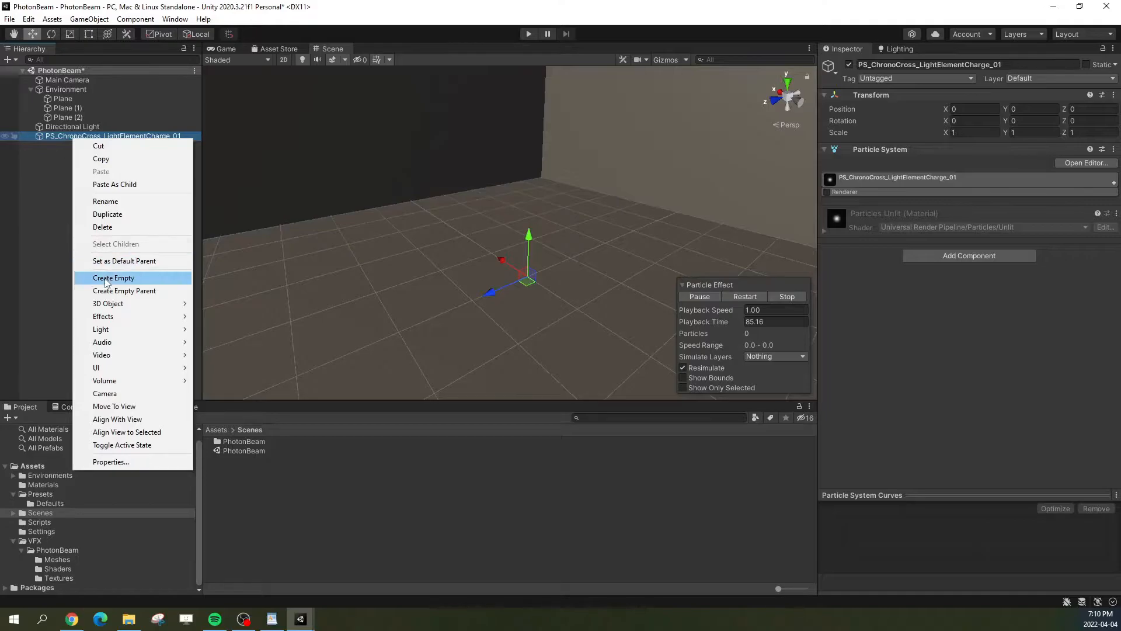
{"action": "left_click", "coordinate": [61, 135]}
{"action": "right_click", "coordinate": [82, 138]}
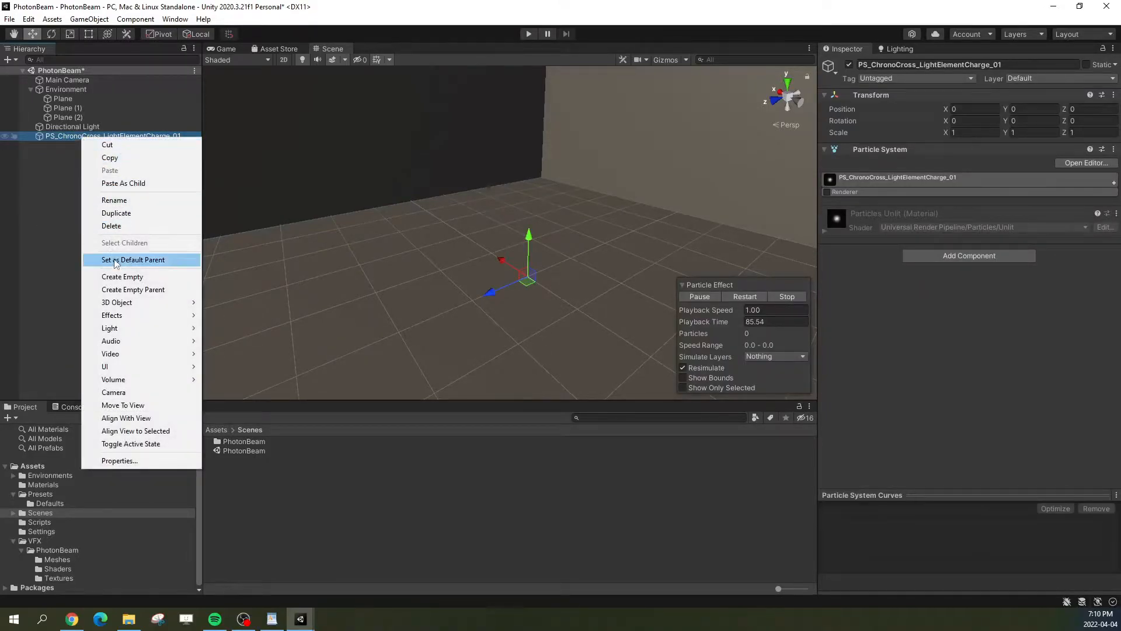
{"action": "mouse_move", "coordinate": [128, 315]}
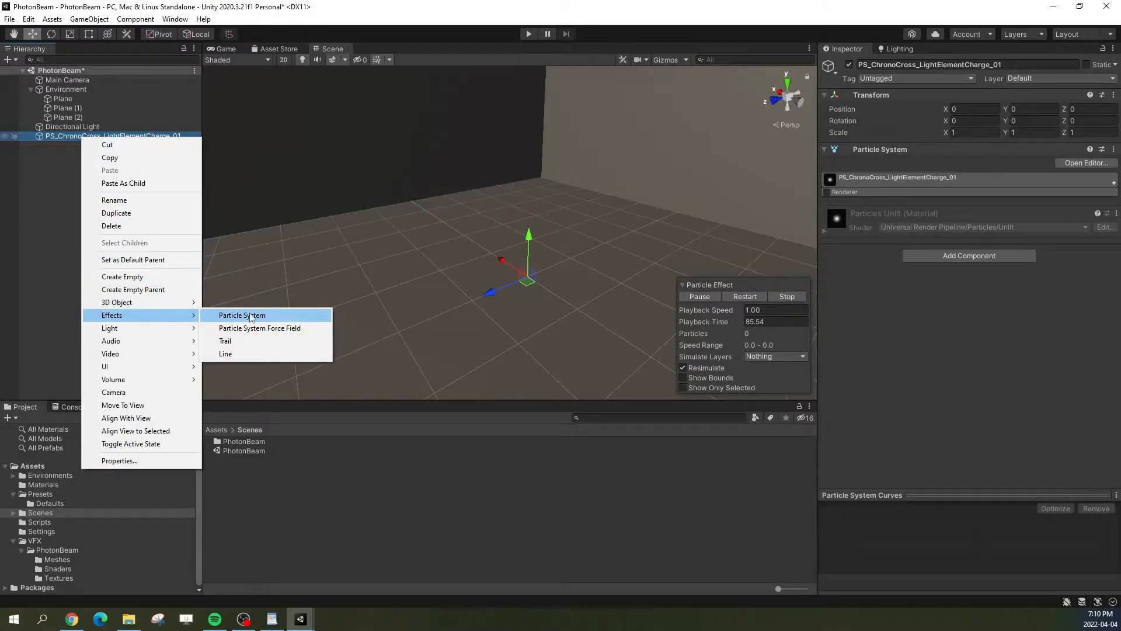
{"action": "left_click", "coordinate": [255, 316]}
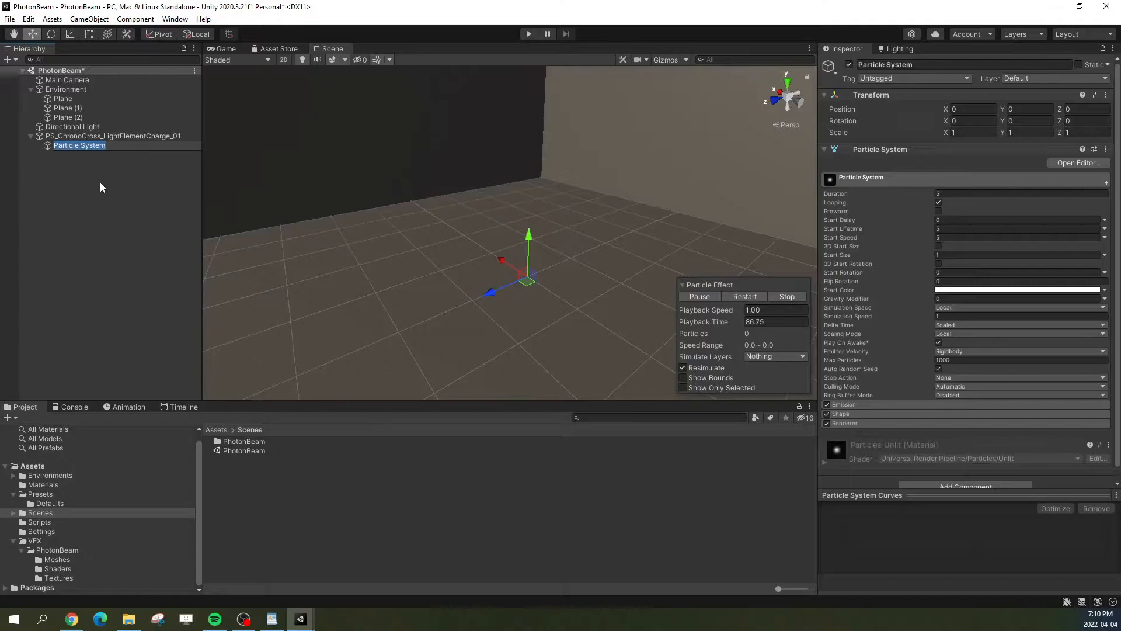
Step: Name the child particle system GroundBase
{"action": "type", "text": "Base"}
{"action": "key", "text": "BackSpace"}
{"action": "key", "text": "BackSpace"}
{"action": "key", "text": "BackSpace"}
{"action": "key", "text": "BackSpace"}
{"action": "type", "text": "GroundBase"}
{"action": "key", "text": "Return"}
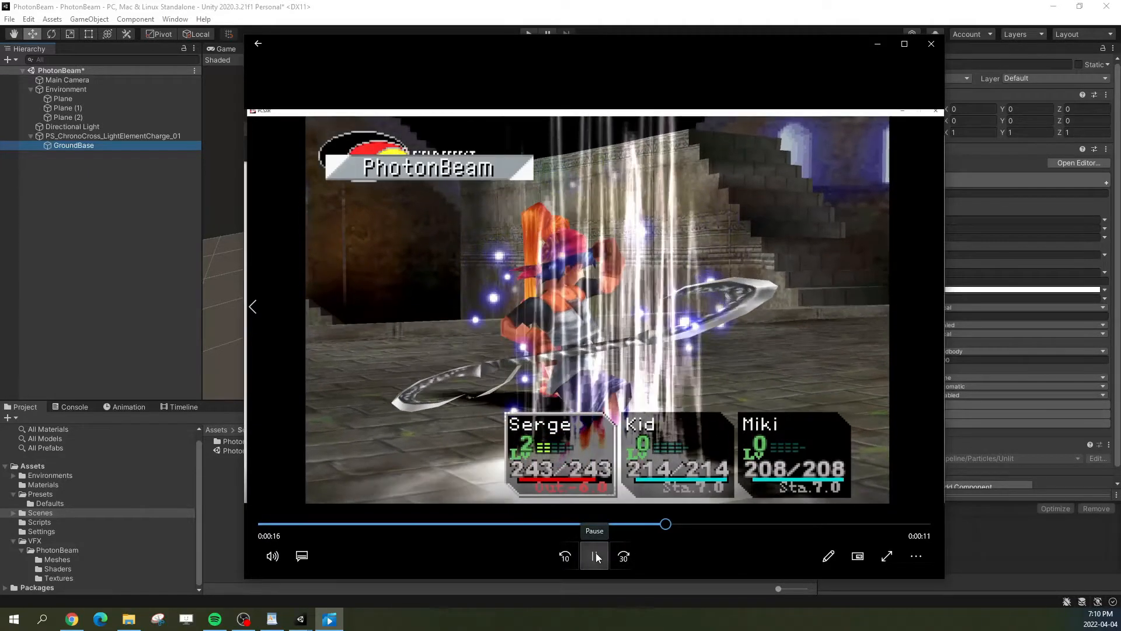
Step: Pause the PhotonBeam reference video at the charge effect and minimize the video player to return to Unity
{"action": "left_click", "coordinate": [594, 556]}
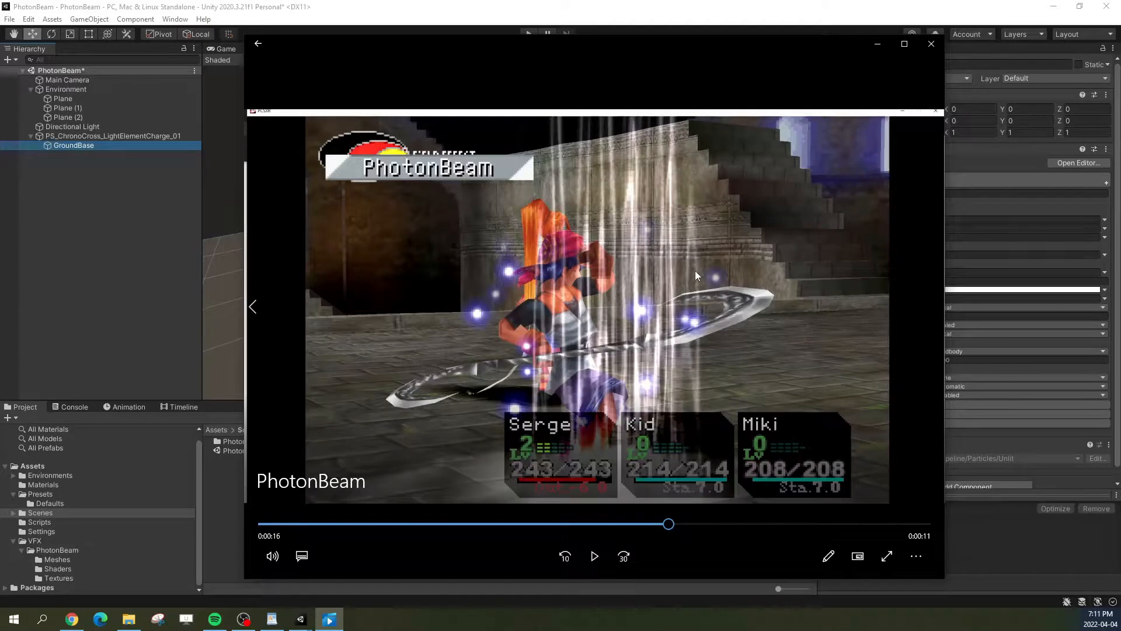
{"action": "left_click", "coordinate": [877, 43]}
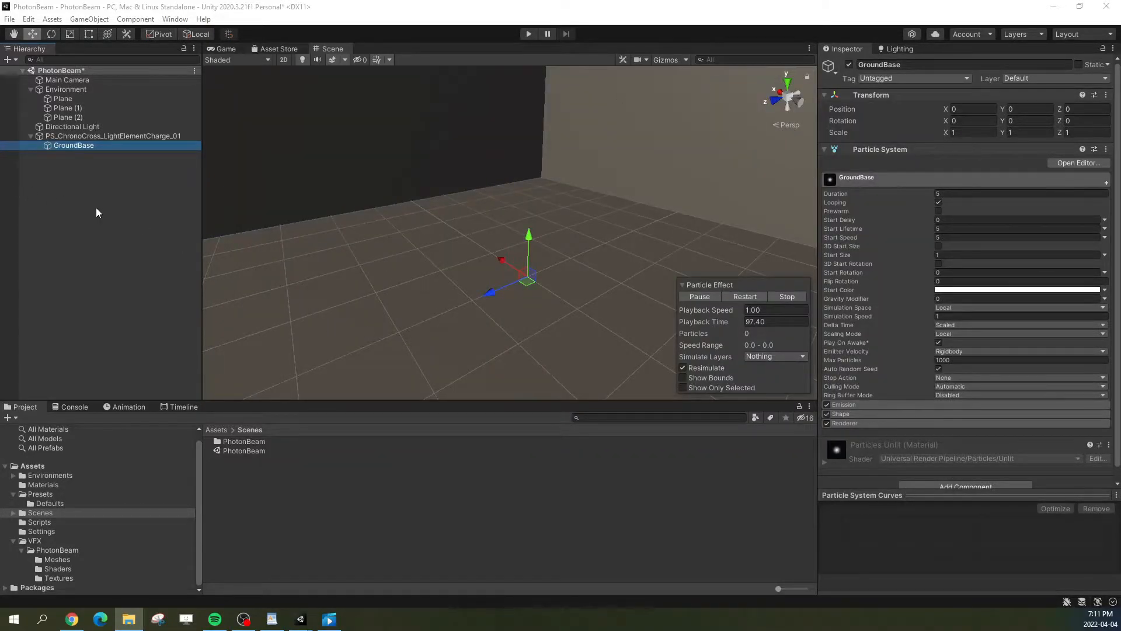
Step: Examine GroundBase's Shape module settings and restart the particle preview to view its cone emission
{"action": "left_click", "coordinate": [842, 185]}
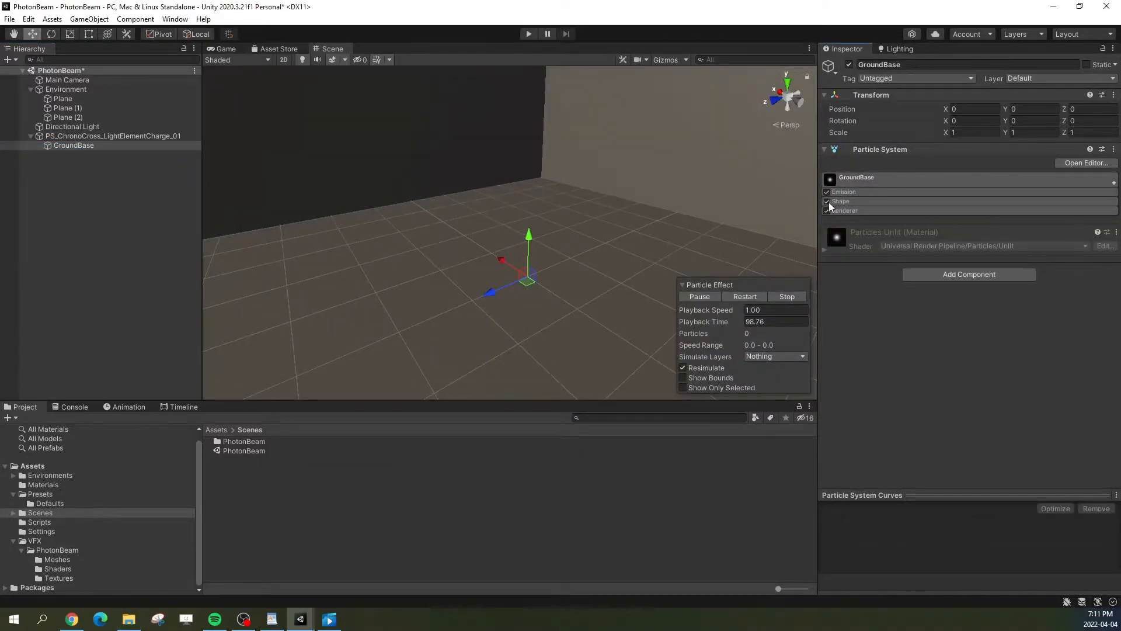
{"action": "left_click", "coordinate": [847, 202]}
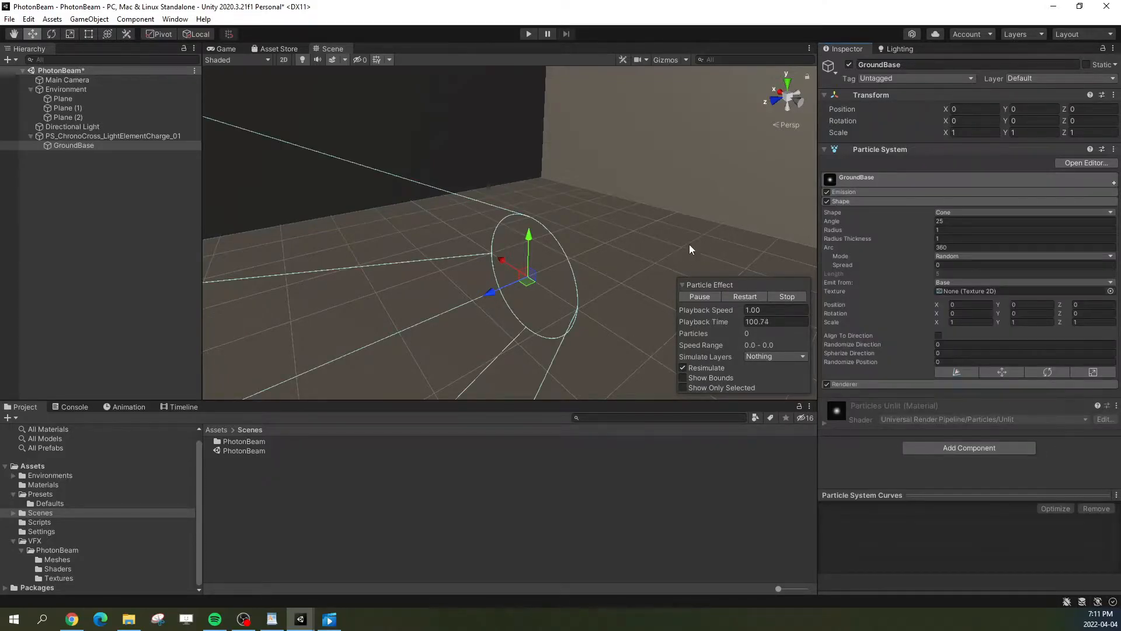
{"action": "left_click_drag", "start_coordinate": [689, 244], "coordinate": [605, 238], "text": "alt"}
{"action": "middle_click_drag", "start_coordinate": [605, 238], "coordinate": [541, 232]}
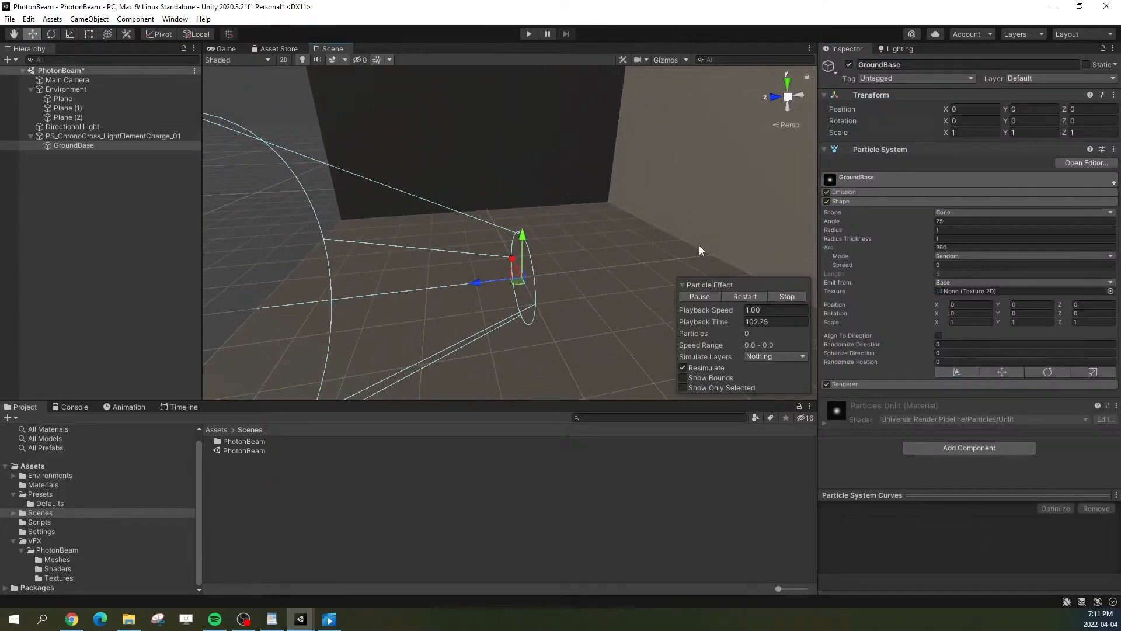
{"action": "left_click", "coordinate": [737, 296]}
{"action": "left_click_drag", "start_coordinate": [657, 257], "coordinate": [504, 180], "text": "alt"}
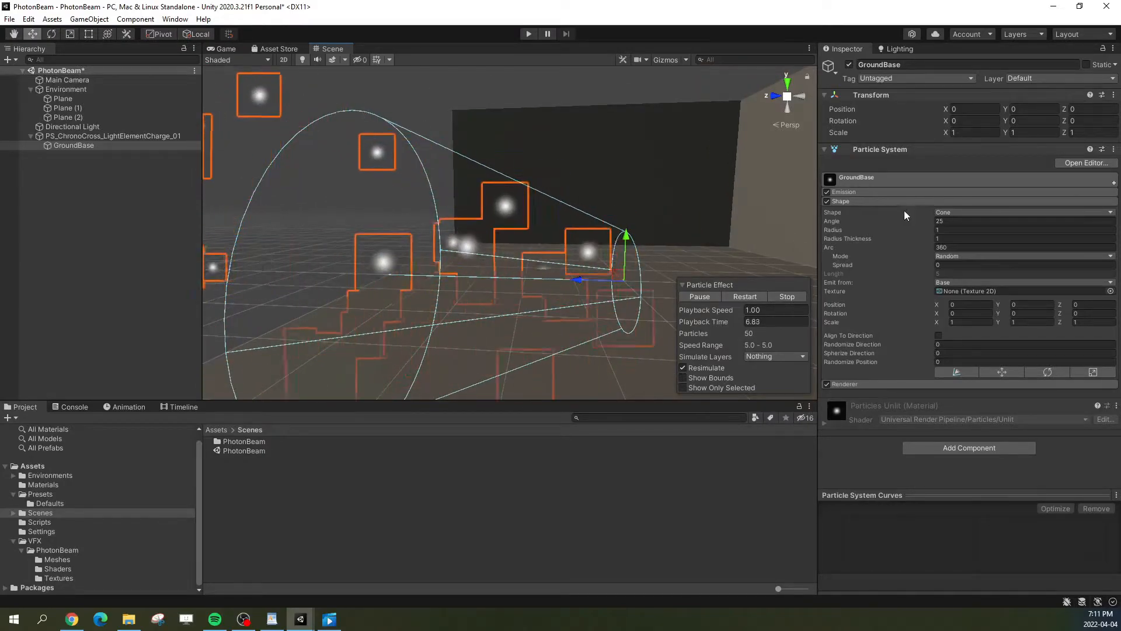
Step: Disable the Shape module of GroundBase
{"action": "left_click", "coordinate": [896, 177]}
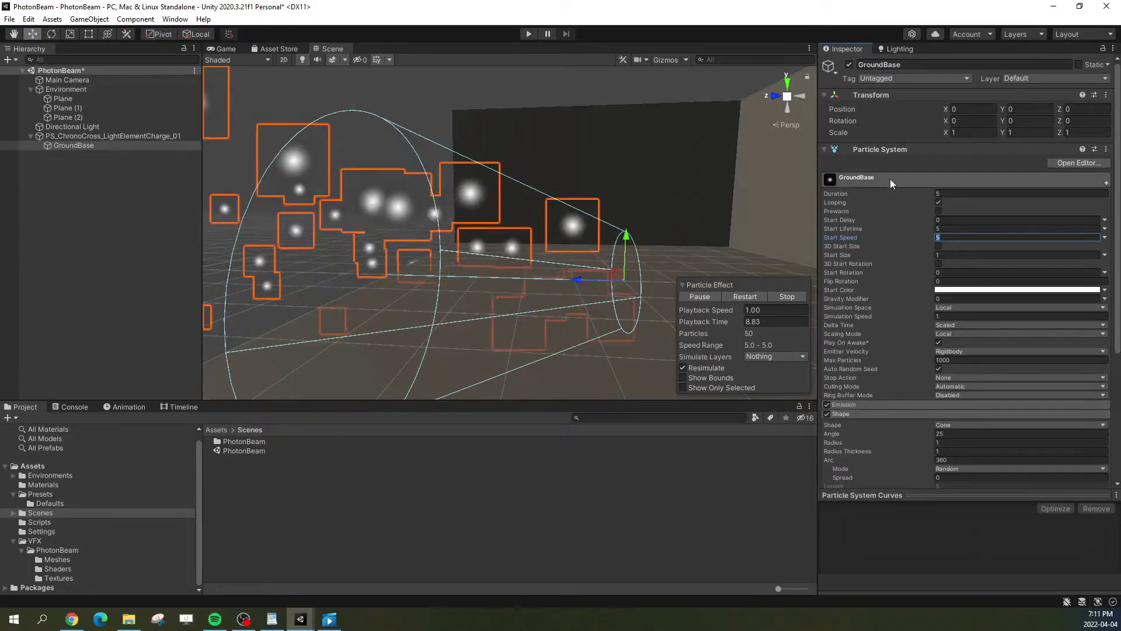
{"action": "left_click", "coordinate": [887, 178]}
{"action": "left_click", "coordinate": [842, 203]}
{"action": "left_click", "coordinate": [826, 201]}
{"action": "right_click_drag", "start_coordinate": [672, 222], "coordinate": [537, 289]}
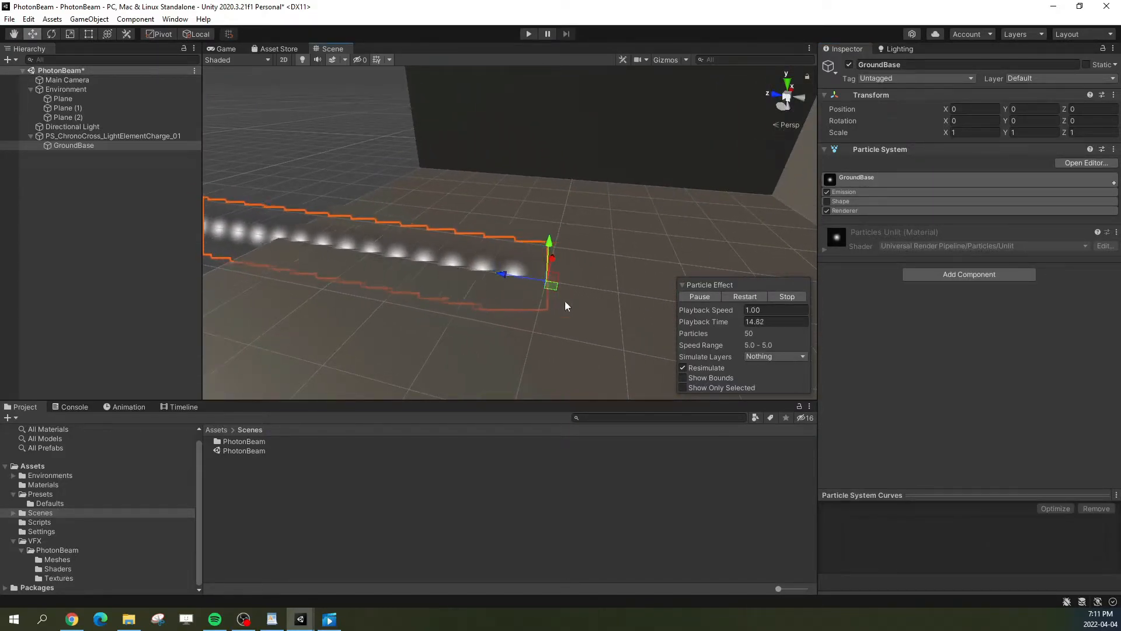
Step: Set GroundBase's Start Speed to 0
{"action": "left_click", "coordinate": [878, 177]}
{"action": "left_click", "coordinate": [946, 238]}
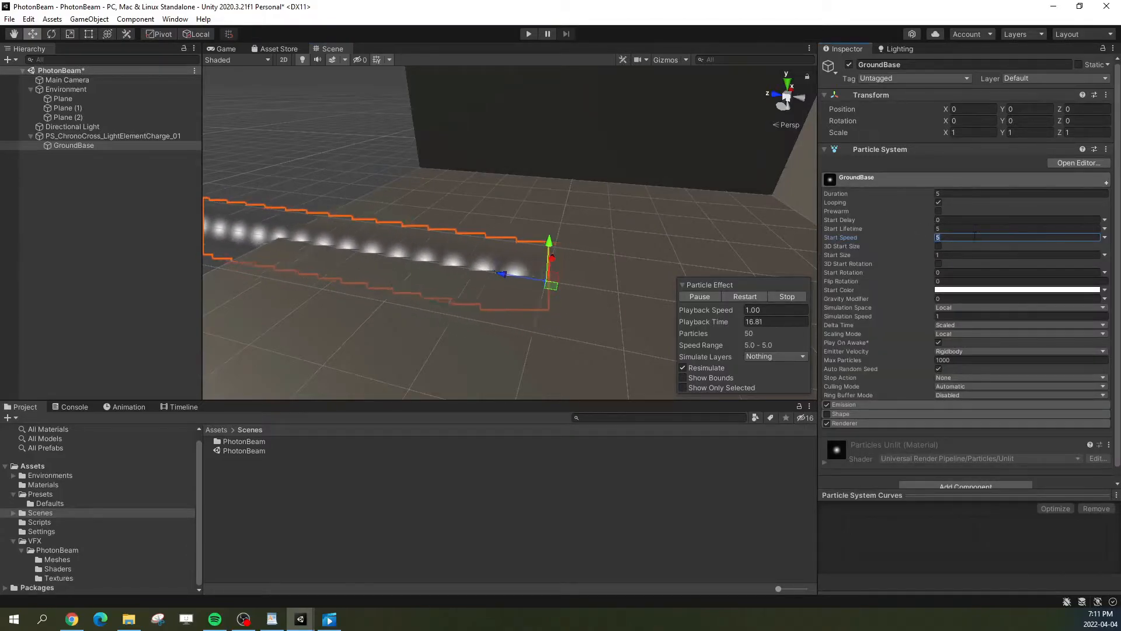
{"action": "type", "text": "0"}
{"action": "key", "text": "Return"}
{"action": "right_click_drag", "start_coordinate": [497, 359], "coordinate": [690, 337]}
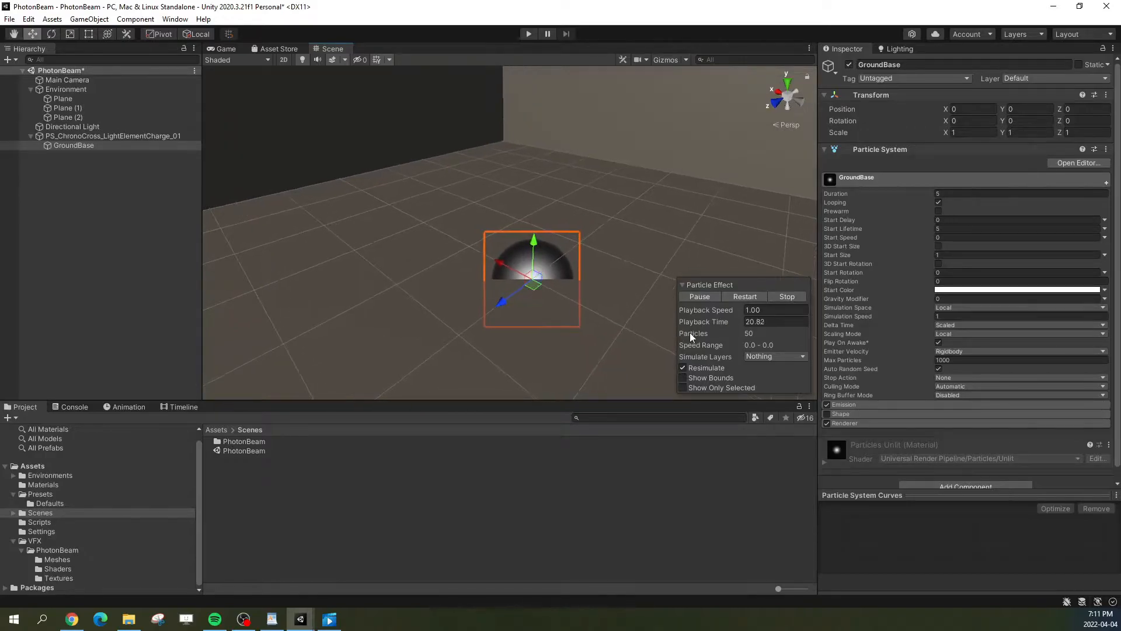
Step: Set the Render Mode of GroundBase's Renderer module to Mesh
{"action": "left_click", "coordinate": [829, 178]}
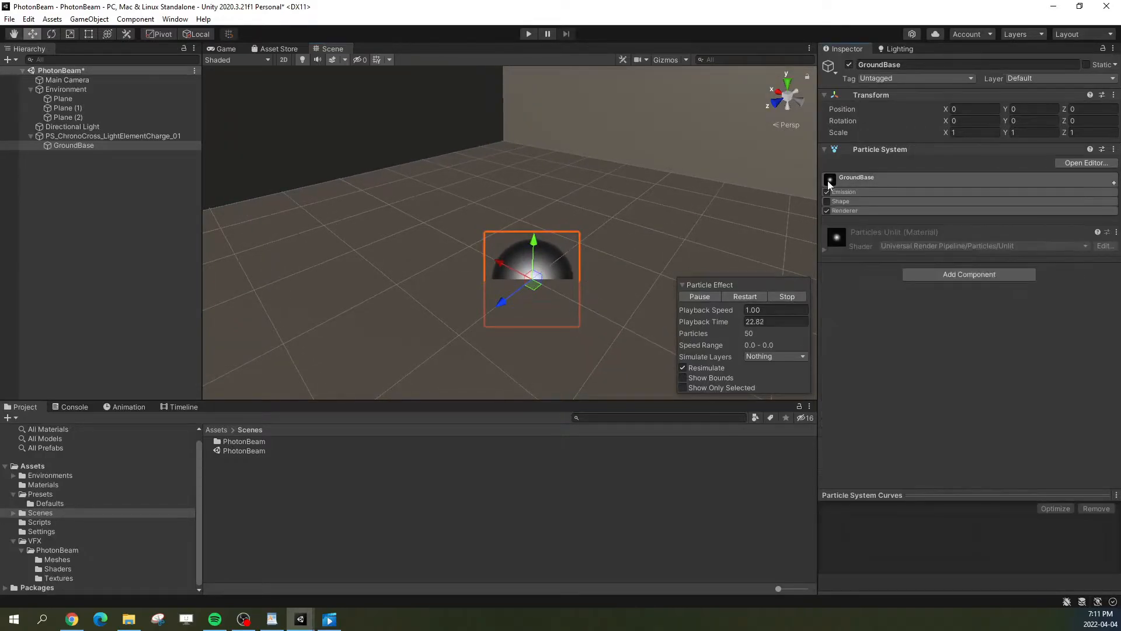
{"action": "left_click", "coordinate": [850, 211]}
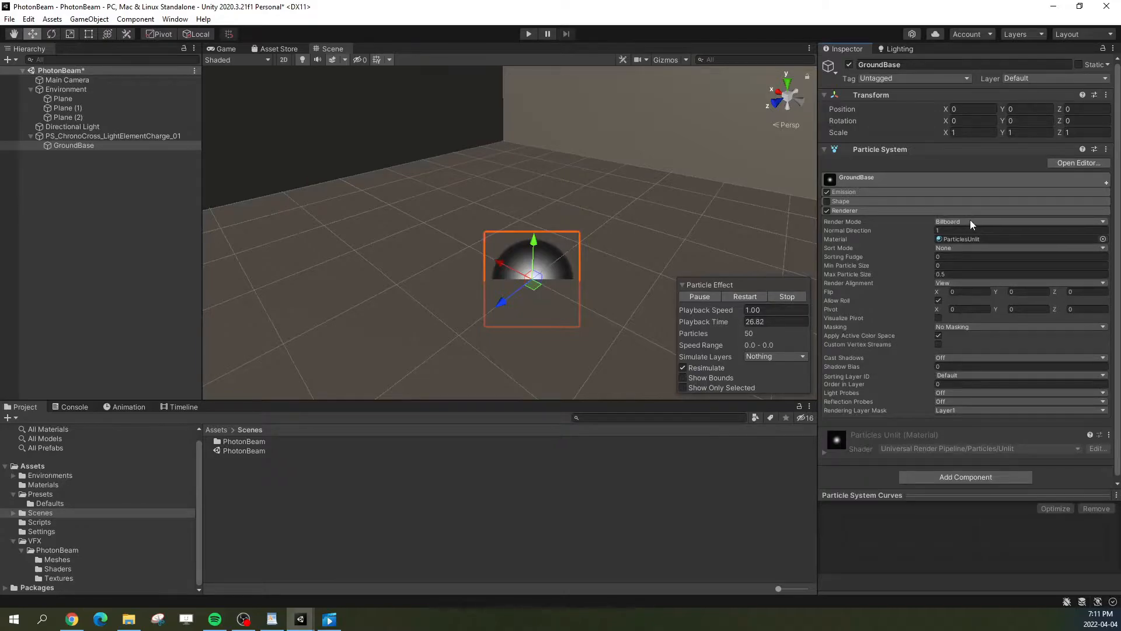
{"action": "left_click_drag", "start_coordinate": [618, 275], "coordinate": [555, 217], "text": "alt"}
{"action": "left_click", "coordinate": [960, 220]}
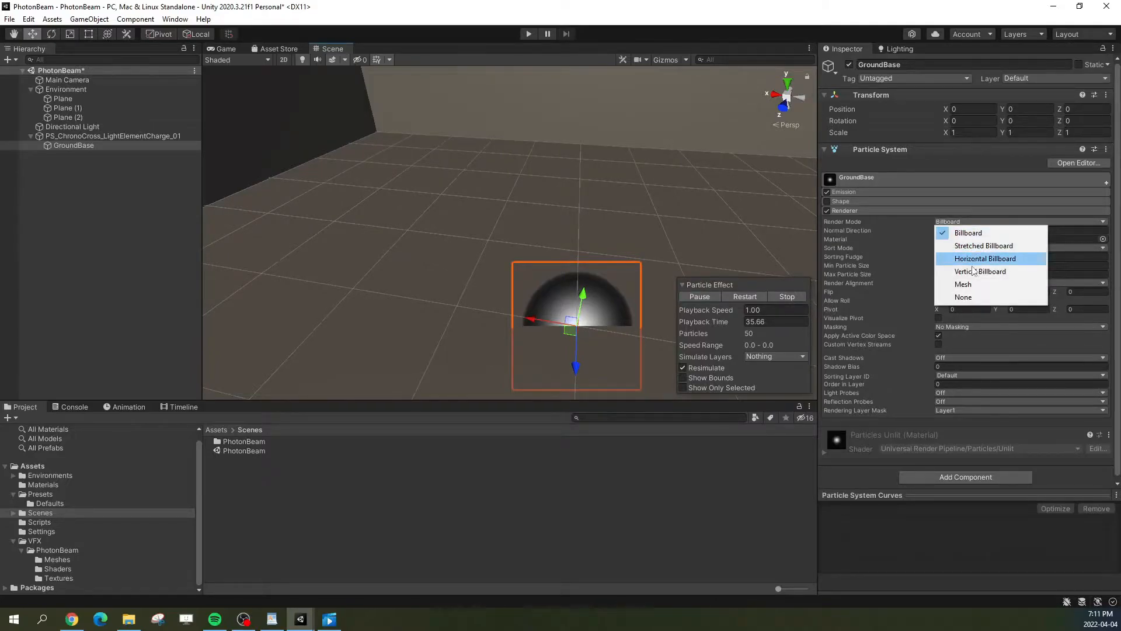
{"action": "left_click", "coordinate": [964, 285]}
{"action": "left_click_drag", "start_coordinate": [643, 213], "coordinate": [500, 233], "text": "alt"}
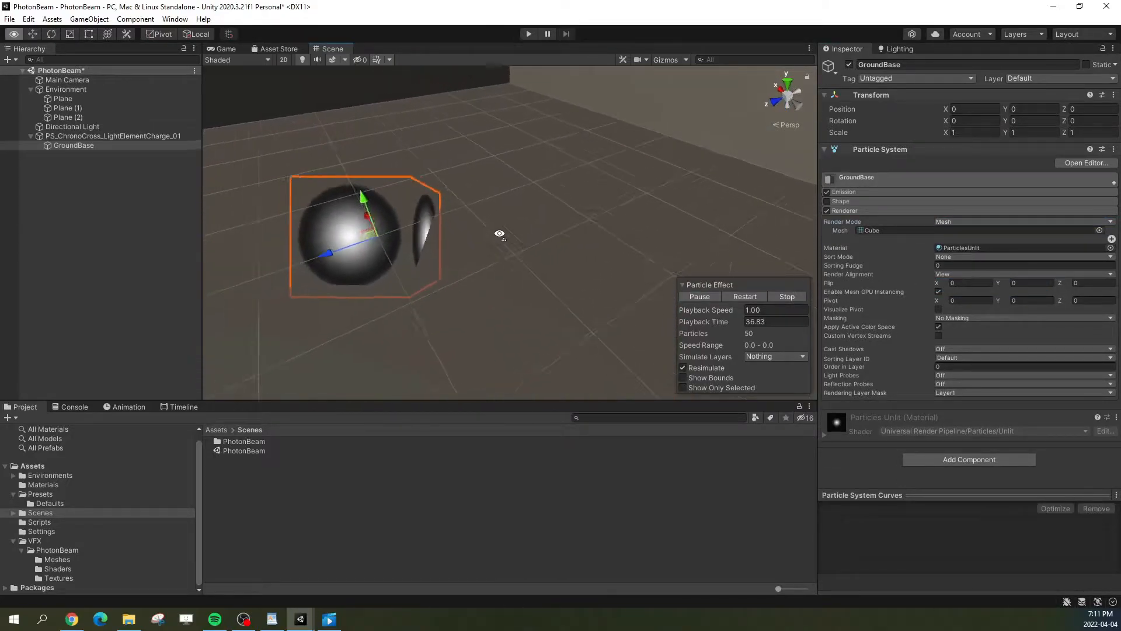
{"action": "middle_click_drag", "start_coordinate": [500, 233], "coordinate": [569, 234]}
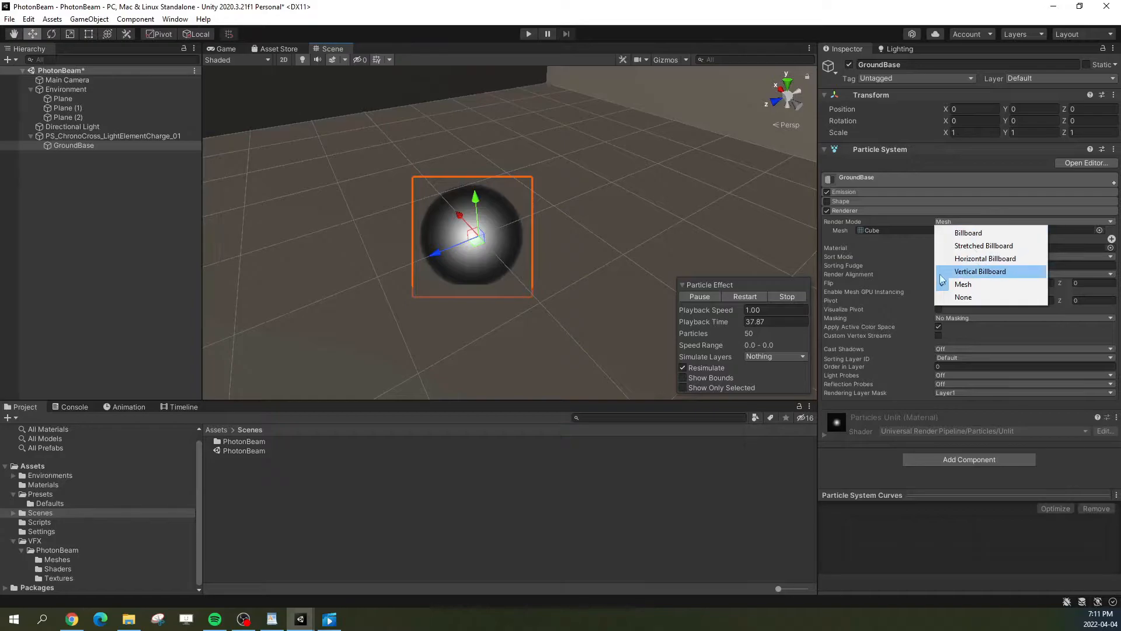
{"action": "left_click", "coordinate": [867, 273]}
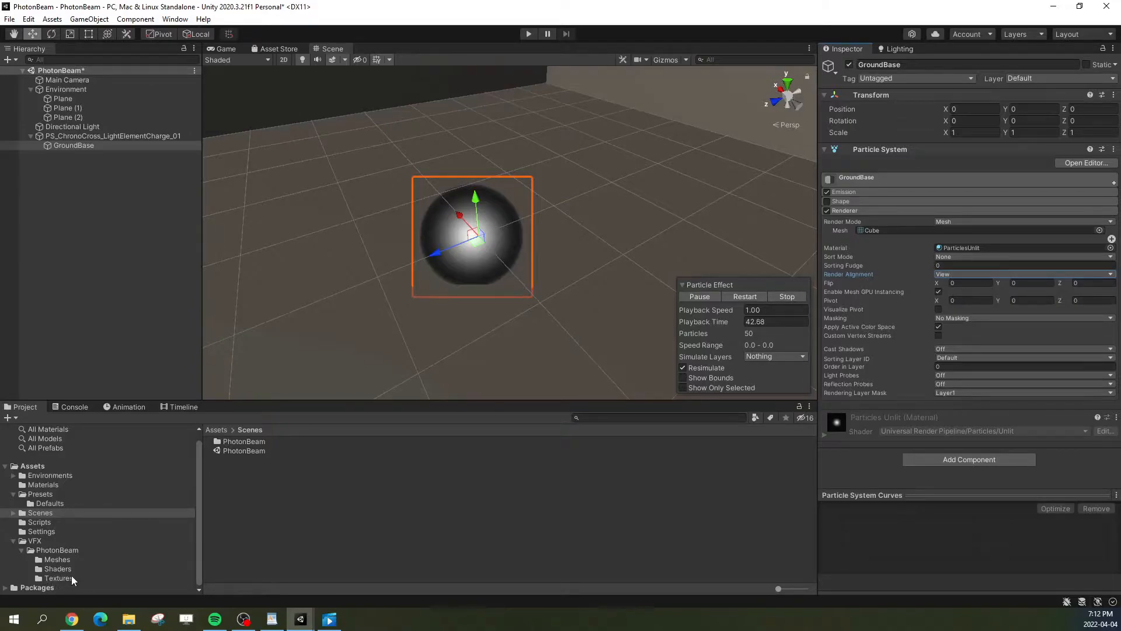
Step: Open the PhotonBeam effect's Meshes folder and collapse the VFX and Presets folders in the project tree
{"action": "left_click", "coordinate": [61, 559]}
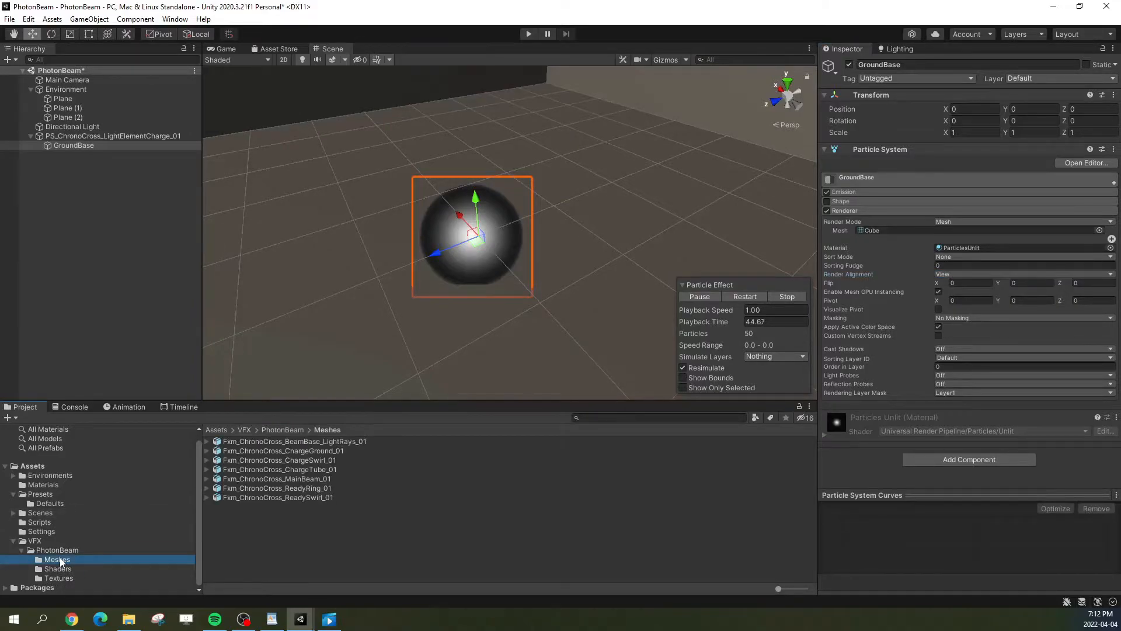
{"action": "left_click", "coordinate": [12, 542]}
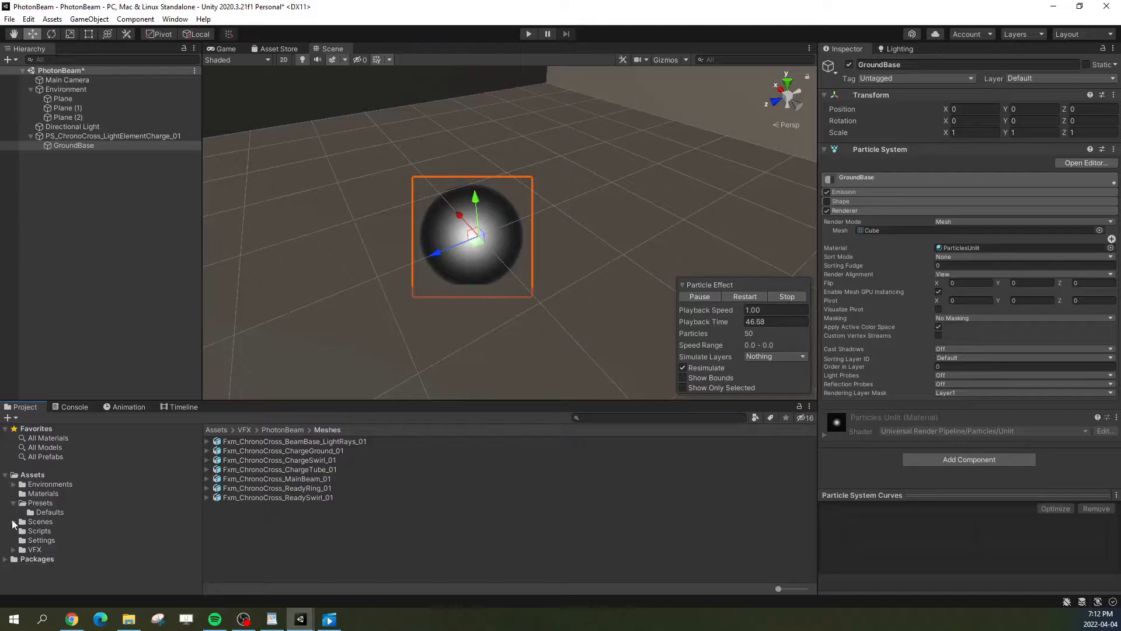
{"action": "left_click", "coordinate": [13, 503]}
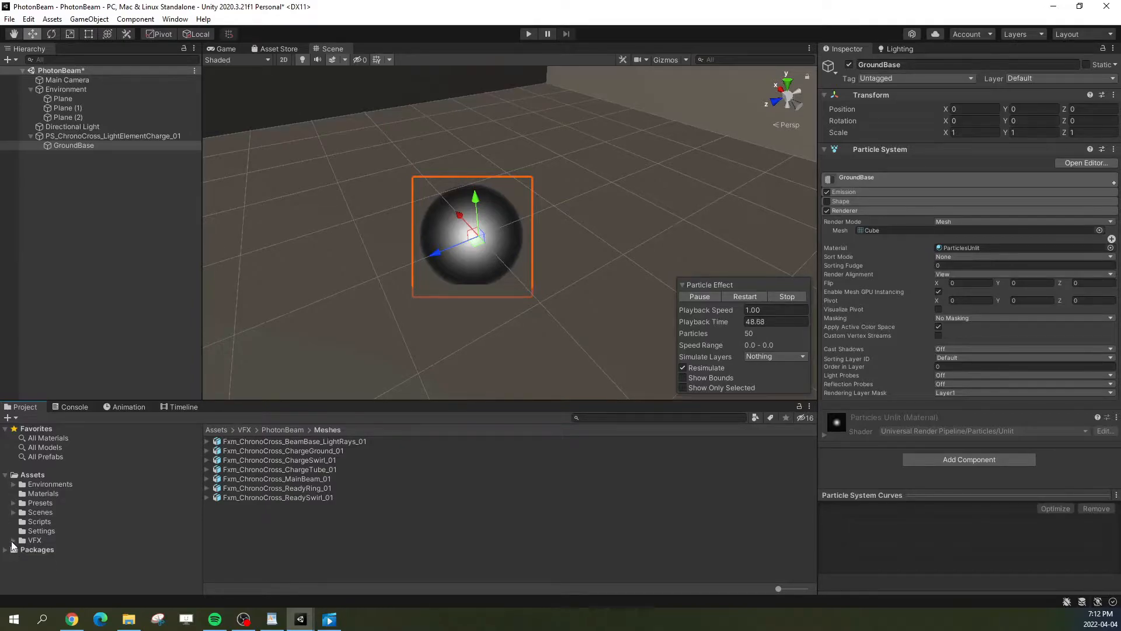
Step: Expand the VFX folder in the project tree and open PhotonBeam's Meshes folder
{"action": "left_click", "coordinate": [12, 540]}
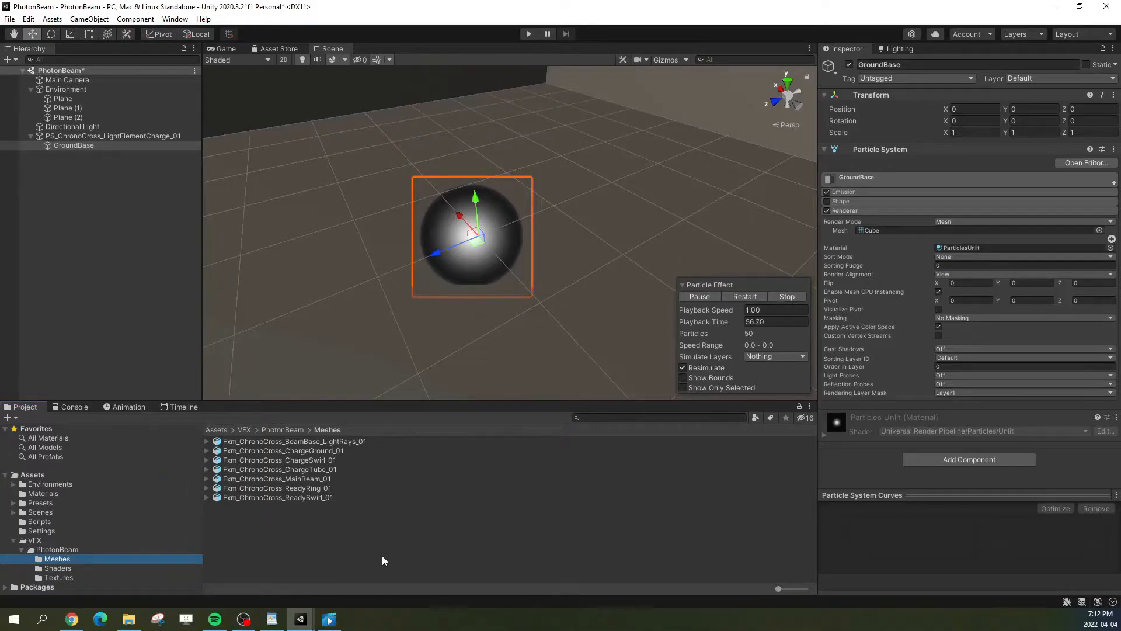
{"action": "left_click", "coordinate": [48, 522]}
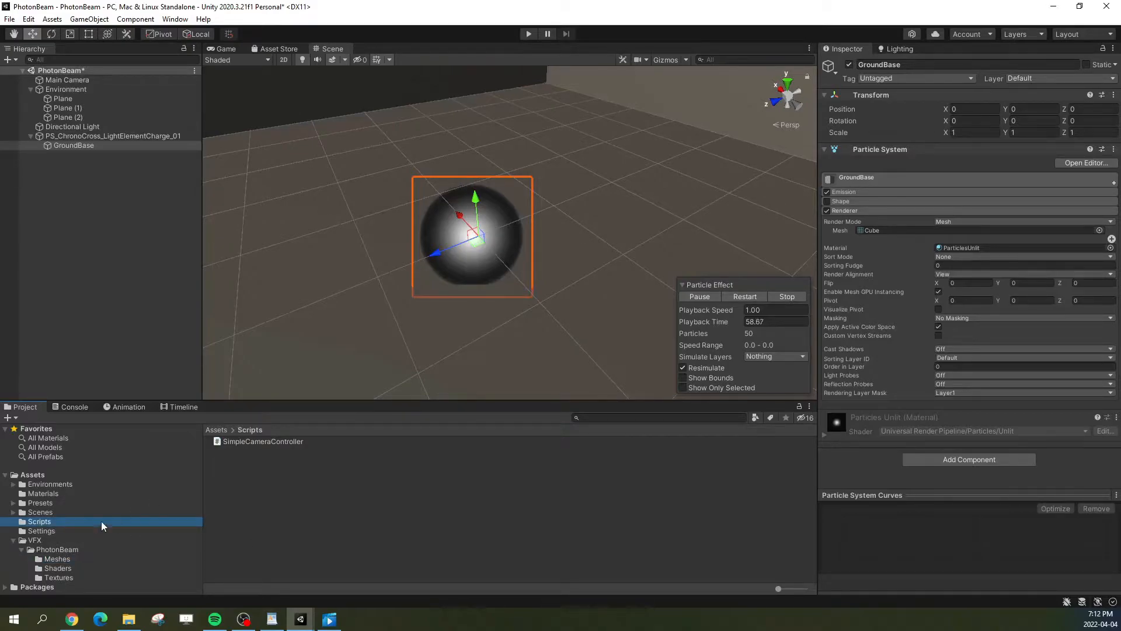
{"action": "left_click", "coordinate": [35, 540]}
{"action": "double_click", "coordinate": [236, 443]}
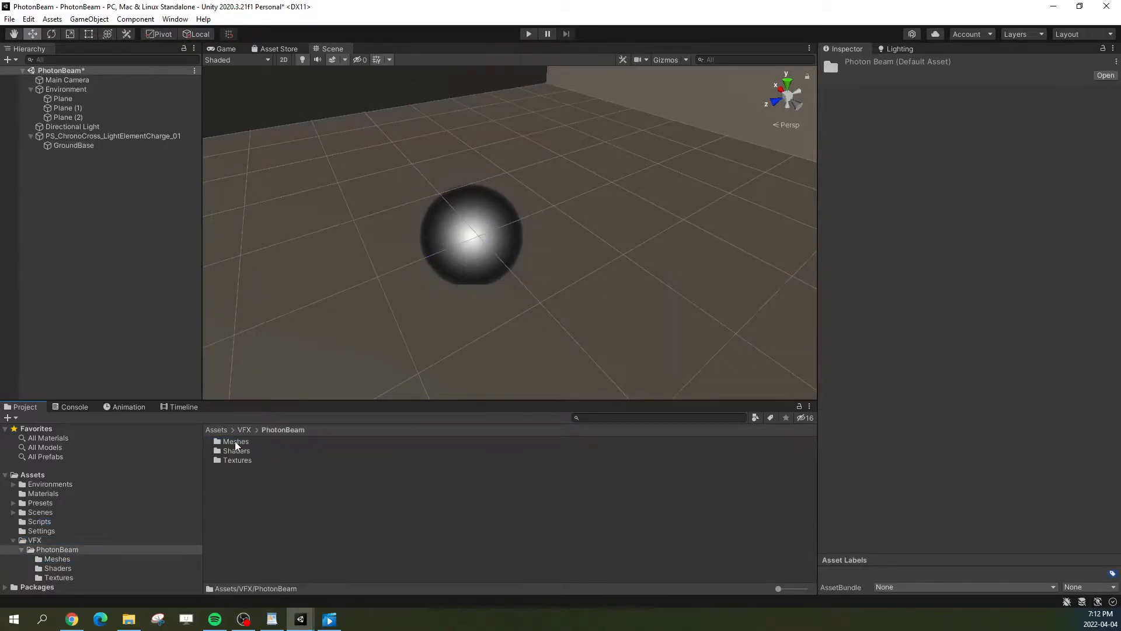
{"action": "left_click", "coordinate": [240, 444]}
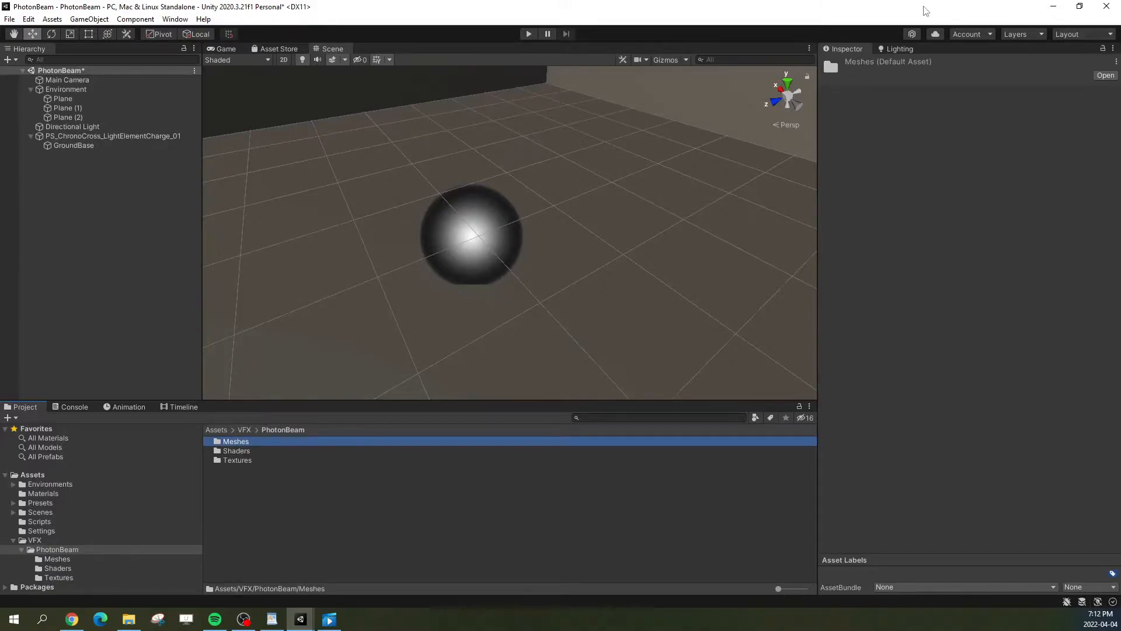
{"action": "left_click", "coordinate": [68, 561]}
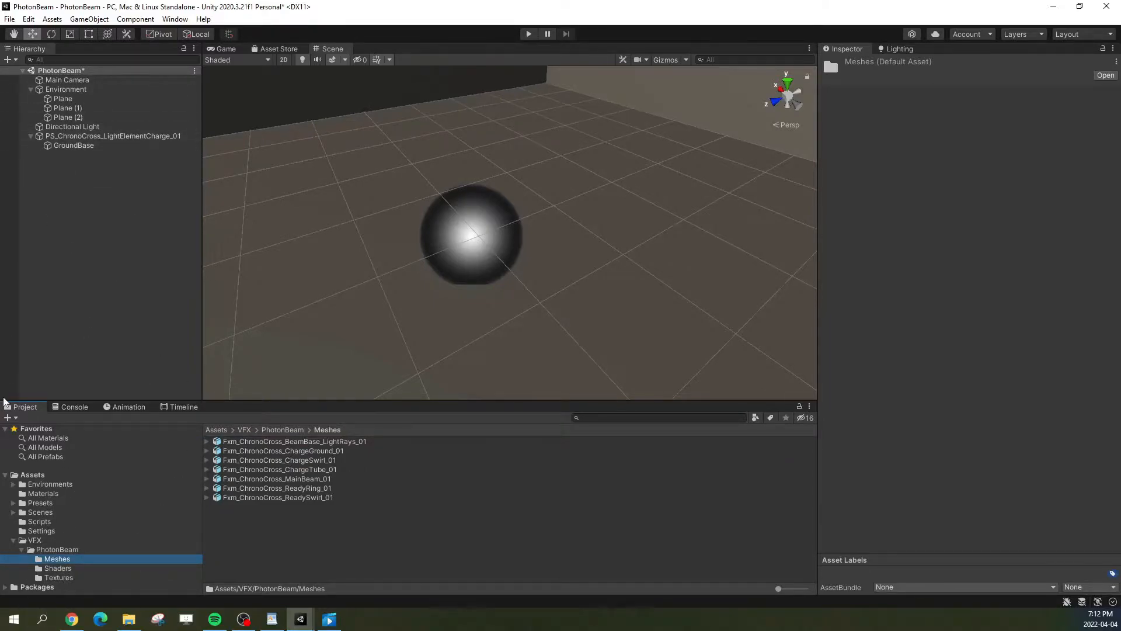
Step: Assign the Fxm_ChronoCross_ChargeGround_01 mesh to GroundBase's Renderer module
{"action": "left_click", "coordinate": [85, 144]}
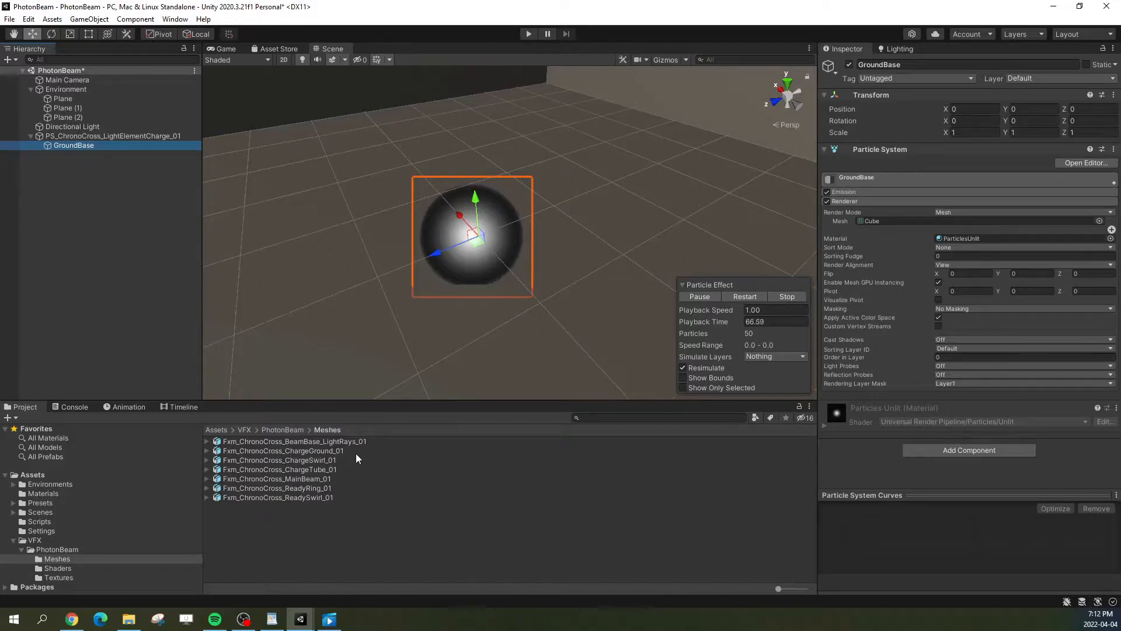
{"action": "left_click", "coordinate": [208, 450]}
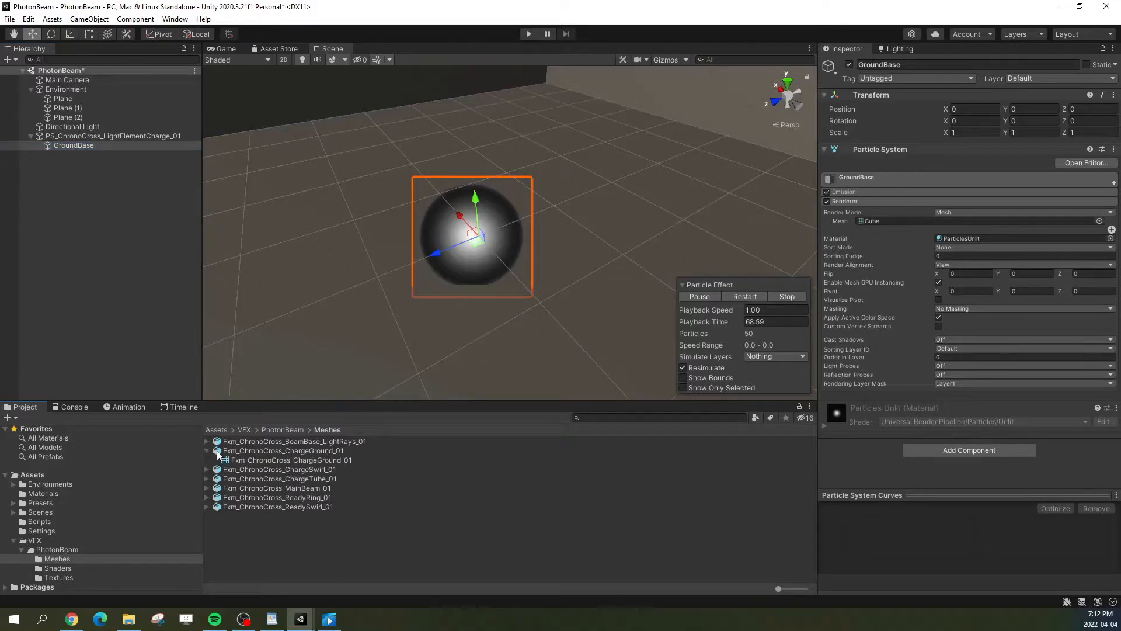
{"action": "left_click_drag", "start_coordinate": [248, 458], "coordinate": [908, 222]}
Step: Try the Facing option as GroundBase's Render Alignment and check the mesh in the scene
{"action": "left_click_drag", "start_coordinate": [769, 271], "coordinate": [493, 341], "text": "alt"}
{"action": "middle_click_drag", "start_coordinate": [548, 256], "coordinate": [553, 352]}
{"action": "left_click", "coordinate": [954, 265]}
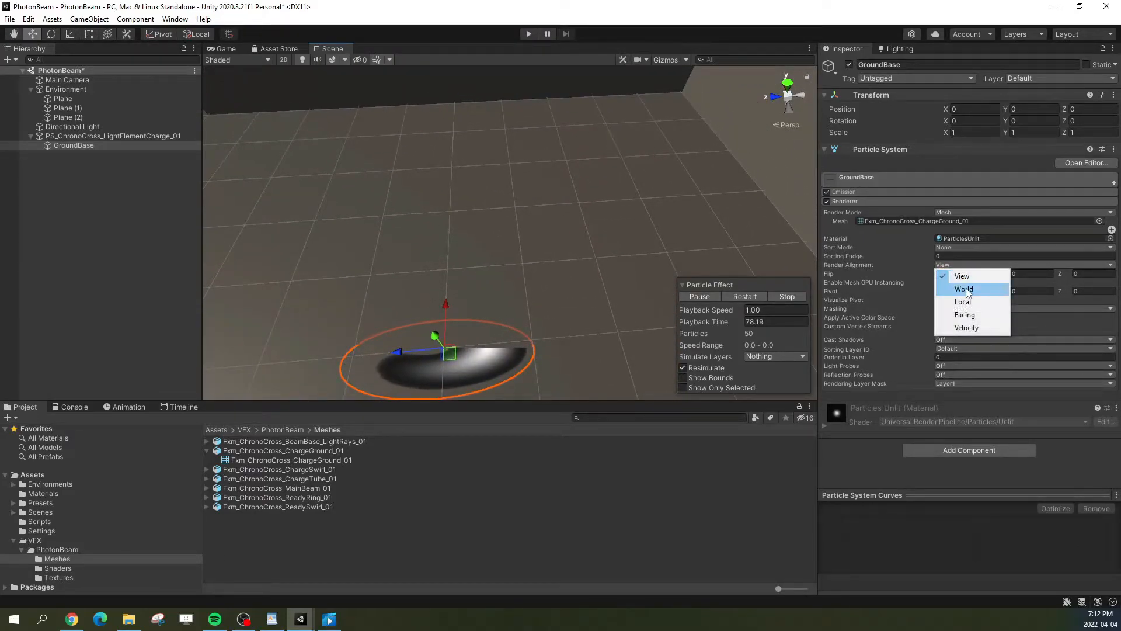
{"action": "left_click", "coordinate": [968, 316]}
{"action": "right_click_drag", "start_coordinate": [586, 270], "coordinate": [563, 296]}
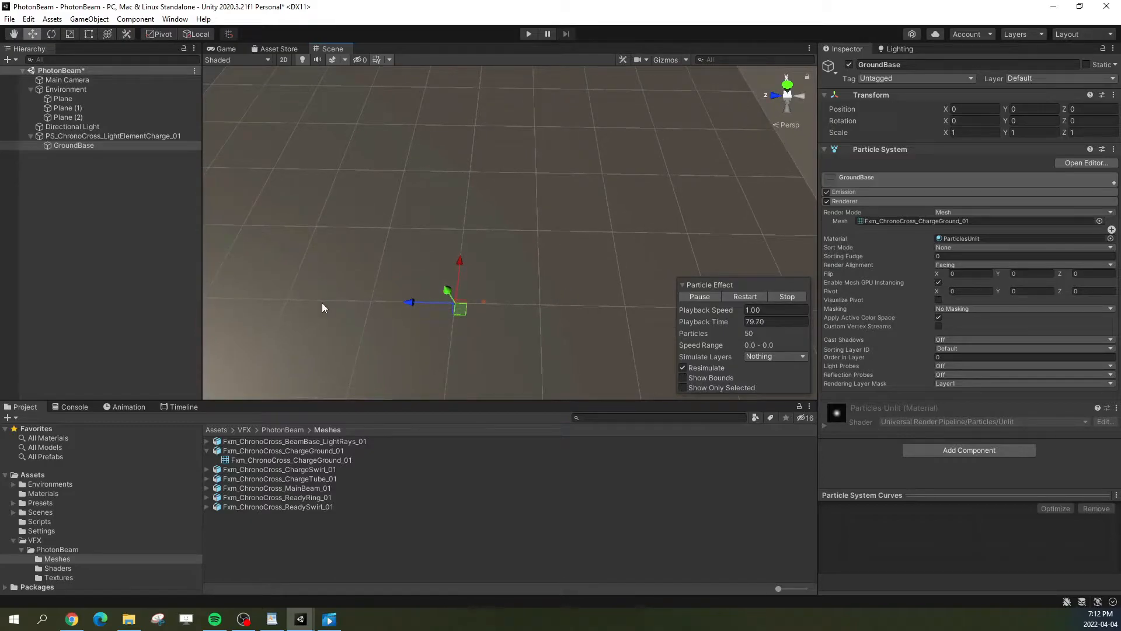
Step: Set the Render Alignment of GroundBase's Renderer module to Local
{"action": "left_click", "coordinate": [962, 266]}
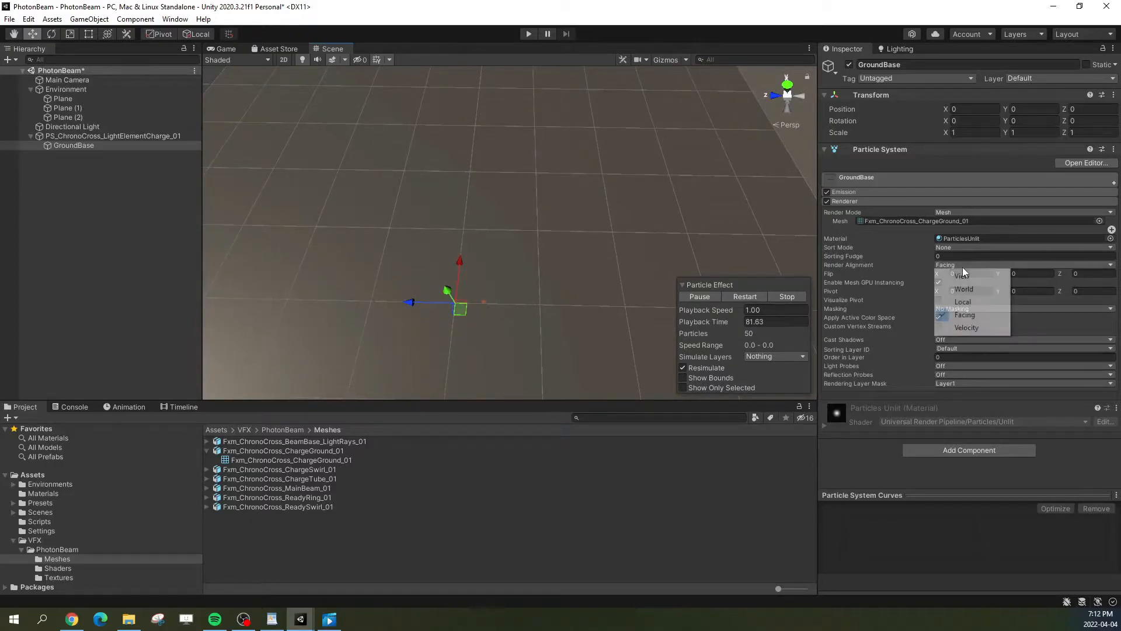
{"action": "left_click", "coordinate": [963, 301]}
{"action": "right_click_drag", "start_coordinate": [635, 260], "coordinate": [438, 268]}
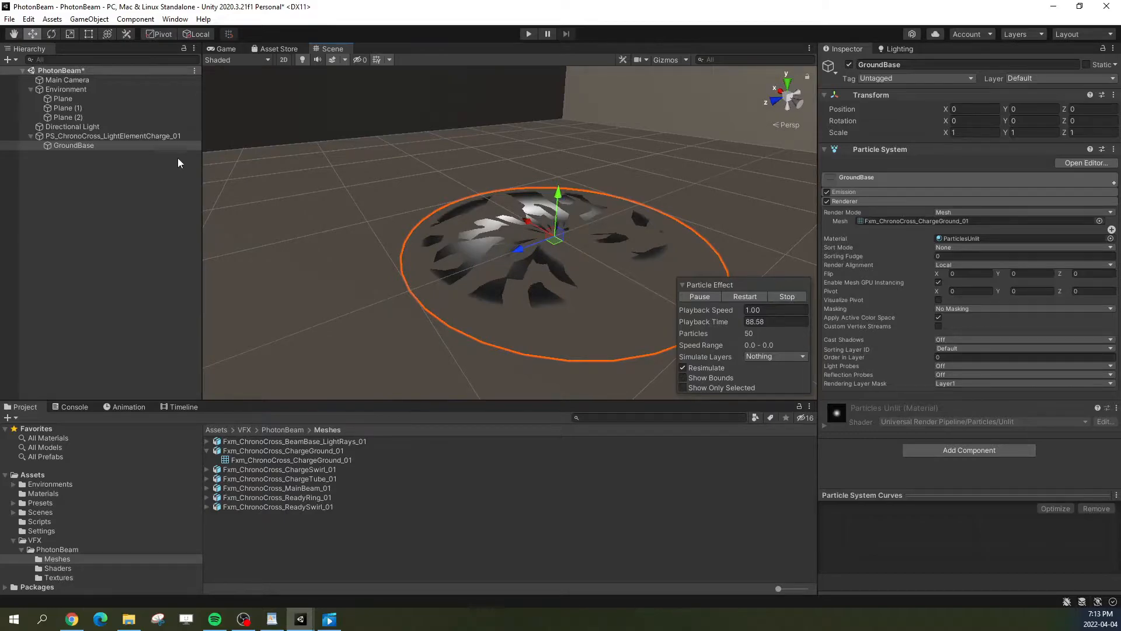
Step: Lift GroundBase slightly above the floor plane and set its Y position to 0.01
{"action": "right_click_drag", "start_coordinate": [222, 199], "coordinate": [449, 325]}
{"action": "key", "text": "w"}
{"action": "left_click_drag", "start_coordinate": [503, 236], "coordinate": [504, 234]}
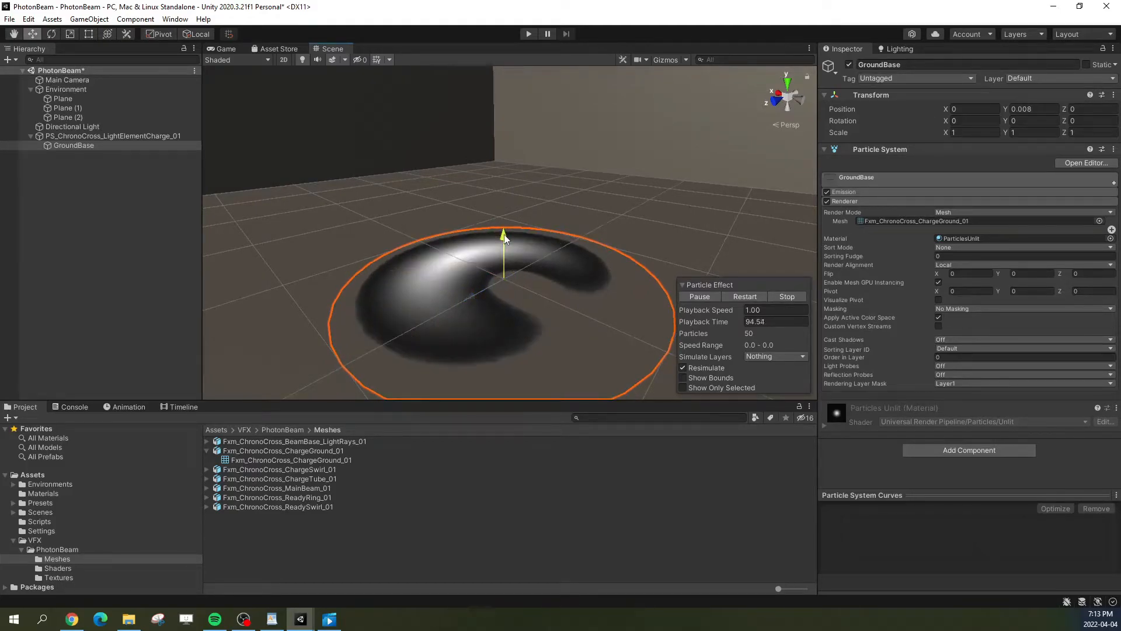
{"action": "key", "text": "s"}
{"action": "right_click_drag", "start_coordinate": [511, 265], "coordinate": [459, 334]}
{"action": "key", "text": "w"}
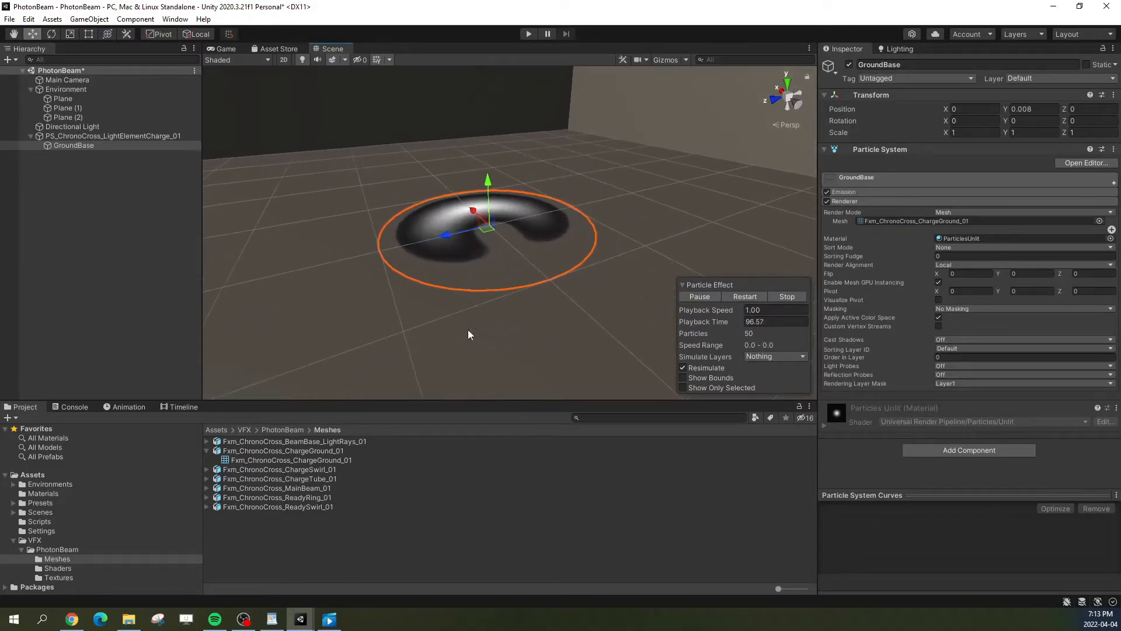
{"action": "left_click", "coordinate": [1034, 110]}
{"action": "type", "text": "01"}
{"action": "right_click_drag", "start_coordinate": [597, 225], "coordinate": [624, 294]}
{"action": "key", "text": "e"}
{"action": "key", "text": "a"}
{"action": "key", "text": "d"}
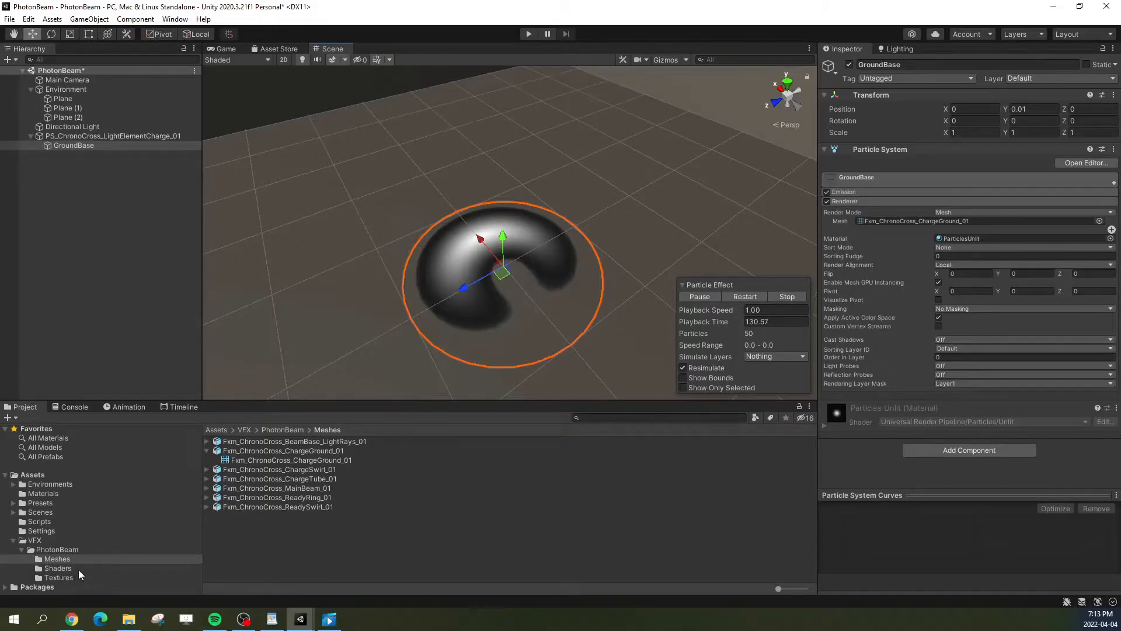
Step: Create a folder named Materials inside the PhotonBeam folder and open it
{"action": "left_click", "coordinate": [48, 550]}
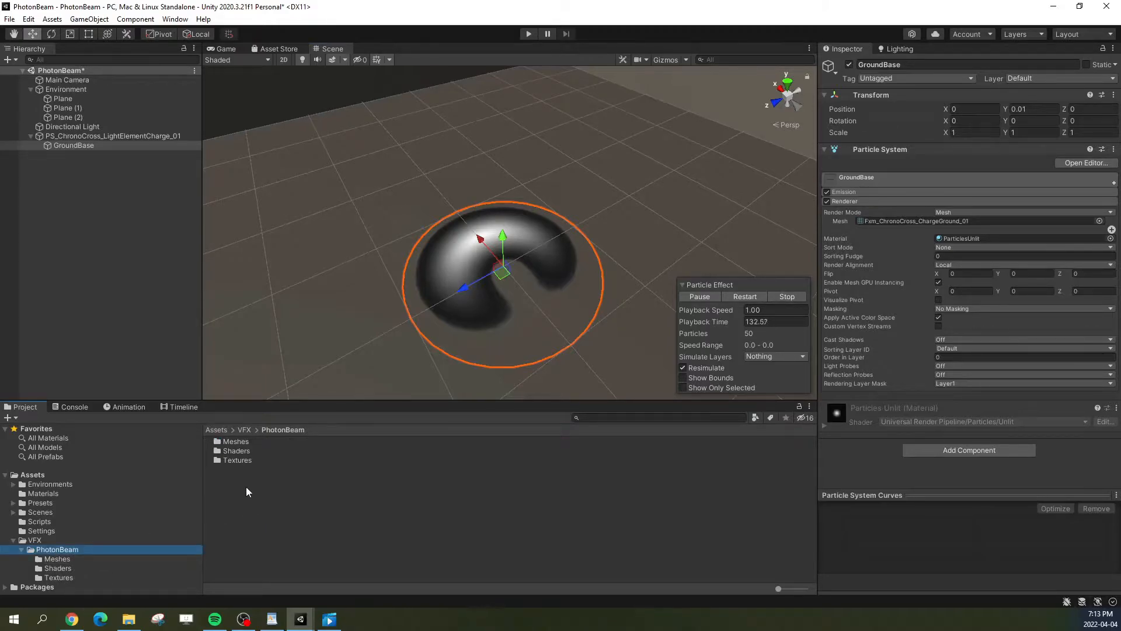
{"action": "right_click", "coordinate": [251, 497]}
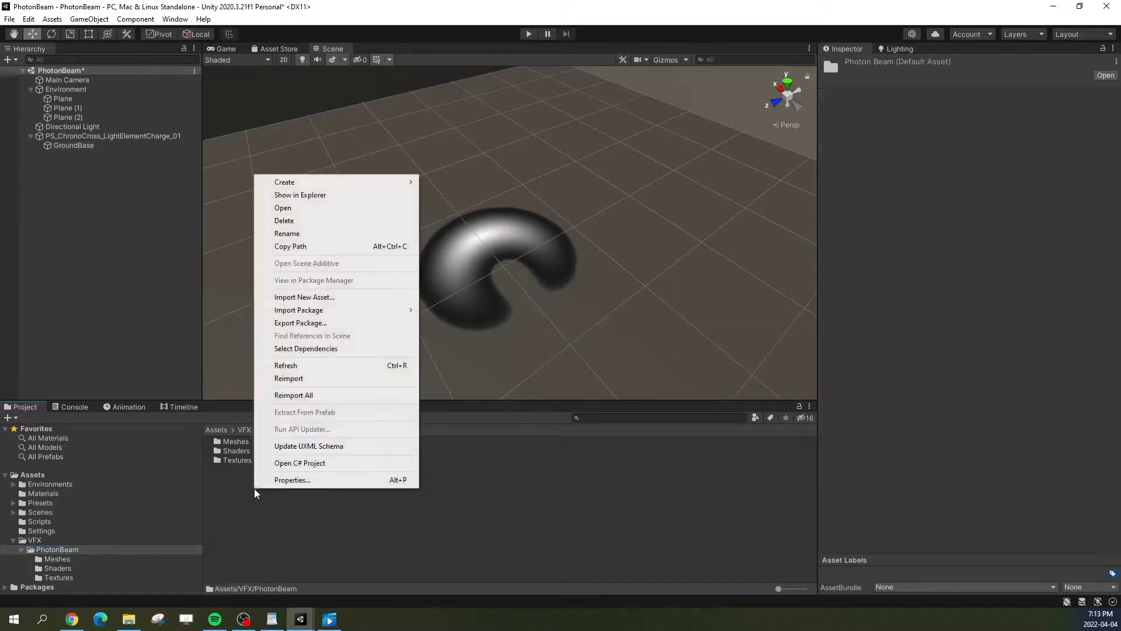
{"action": "mouse_move", "coordinate": [300, 185]}
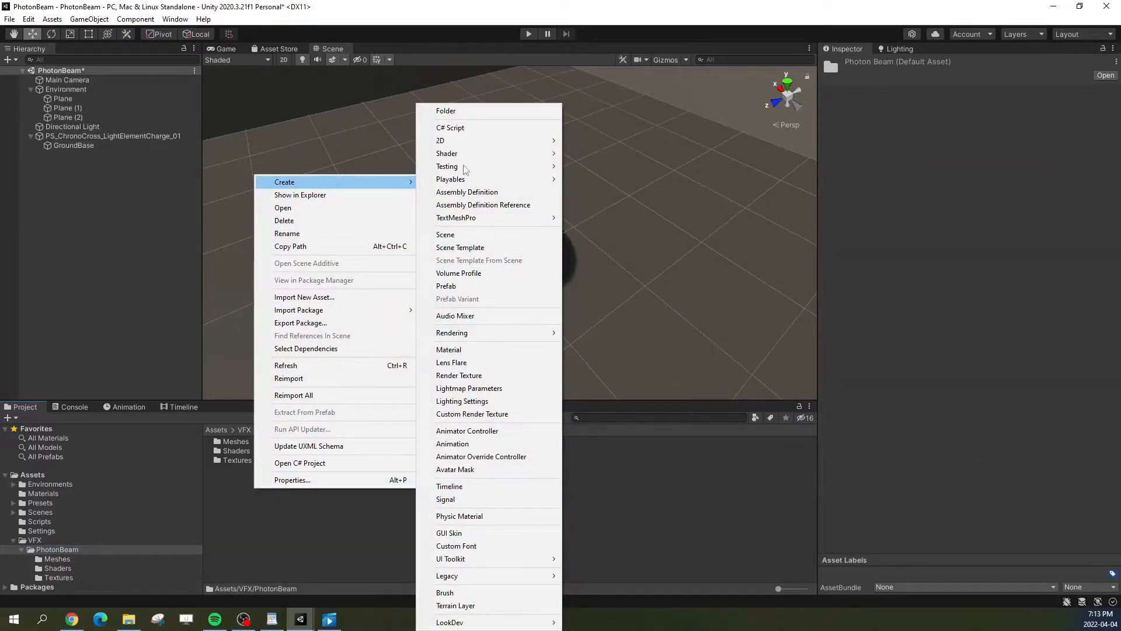
{"action": "left_click", "coordinate": [447, 110]}
{"action": "type", "text": "MAterials"}
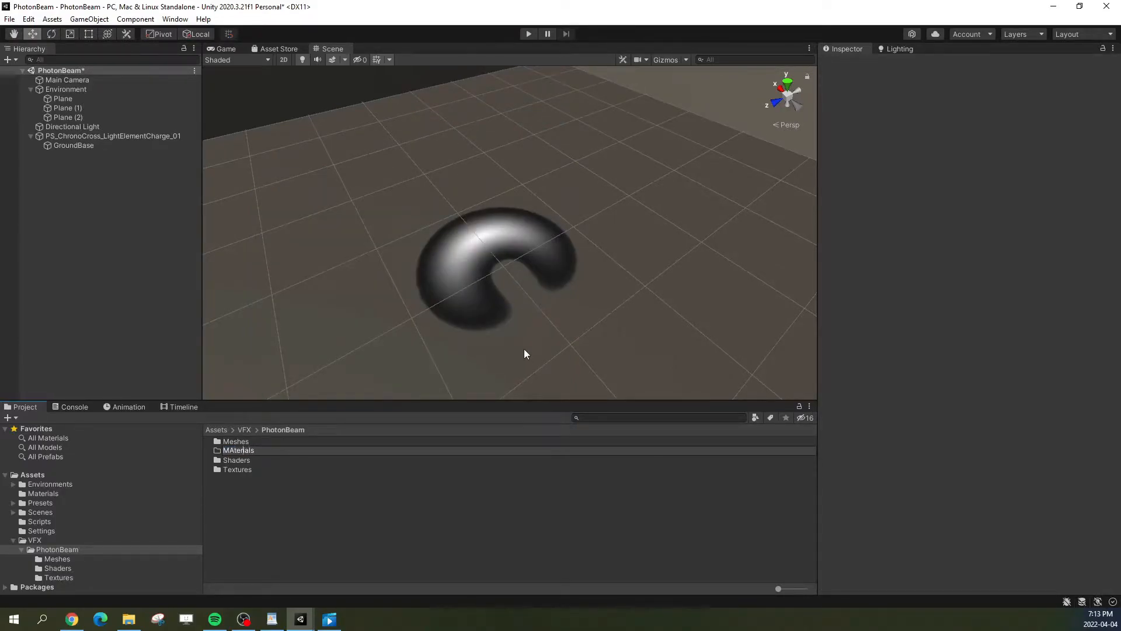
{"action": "key", "text": "Left"}
{"action": "key", "text": "BackSpace"}
{"action": "type", "text": "a"}
{"action": "key", "text": "Return"}
{"action": "key", "text": "Return"}
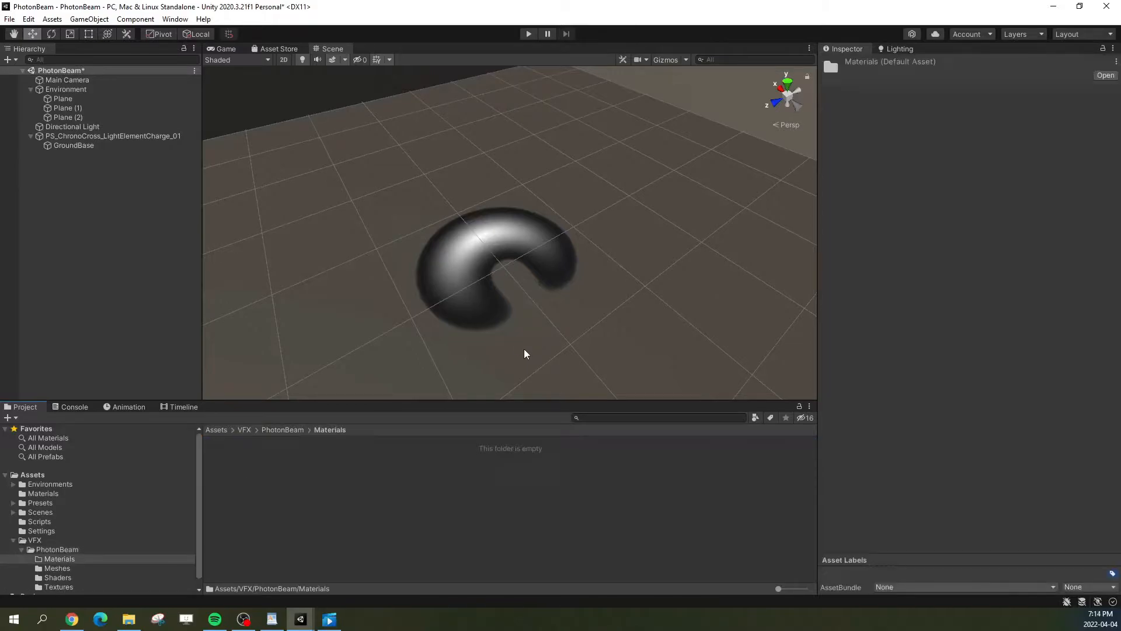
Step: Create a material named Mat_VFX_ChronoCross_LightElemementCharge_Ground_01 in PhotonBeam's Materials folder
{"action": "right_click", "coordinate": [282, 503]}
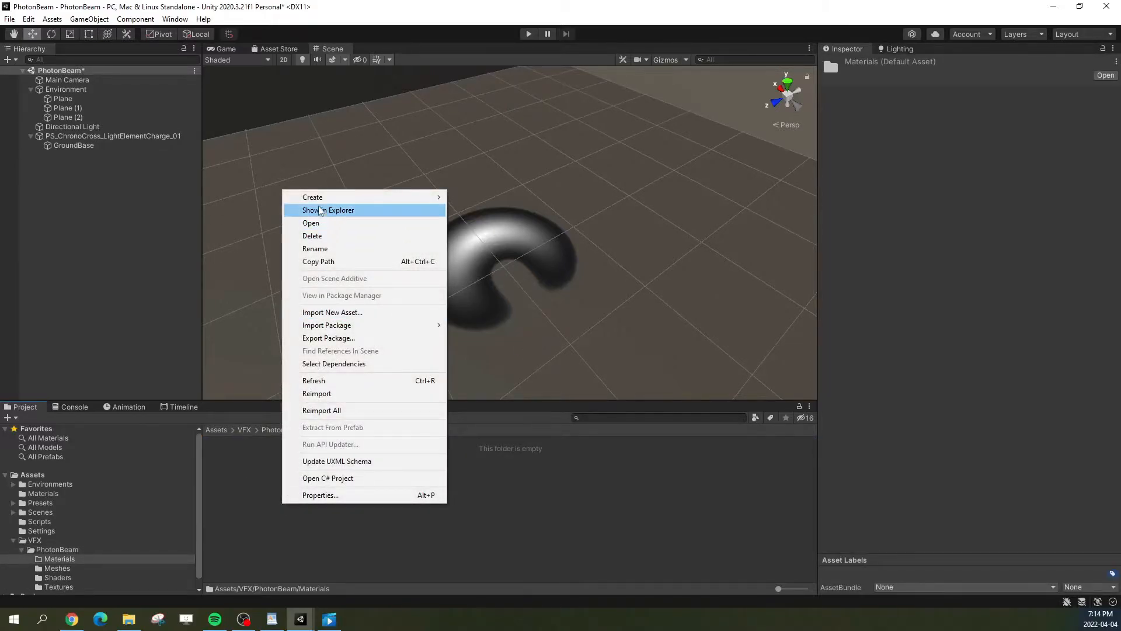
{"action": "mouse_move", "coordinate": [321, 203]}
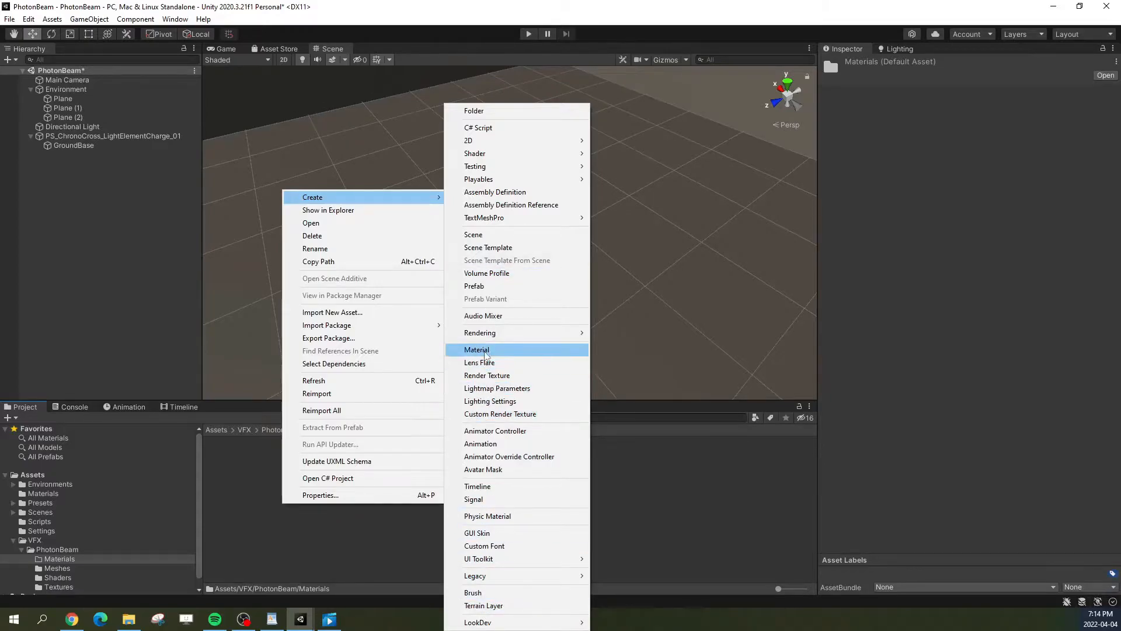
{"action": "left_click", "coordinate": [477, 350]}
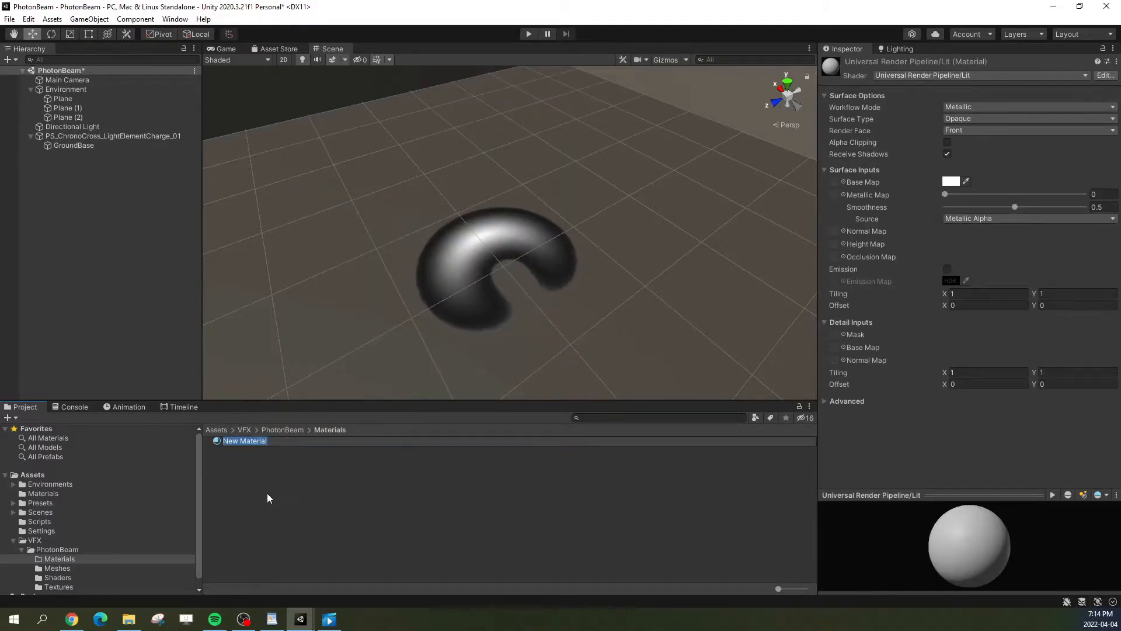
{"action": "type", "text": "Mat_VFX_"}
{"action": "type", "text": "Elemnent"}
{"action": "key", "text": "BackSpace"}
{"action": "key", "text": "BackSpace"}
{"action": "key", "text": "BackSpace"}
{"action": "key", "text": "BackSpace"}
{"action": "type", "text": "ementCharge"}
{"action": "type", "text": "Light"}
{"action": "type", "text": "Chrono"}
{"action": "type", "text": "Cross_"}
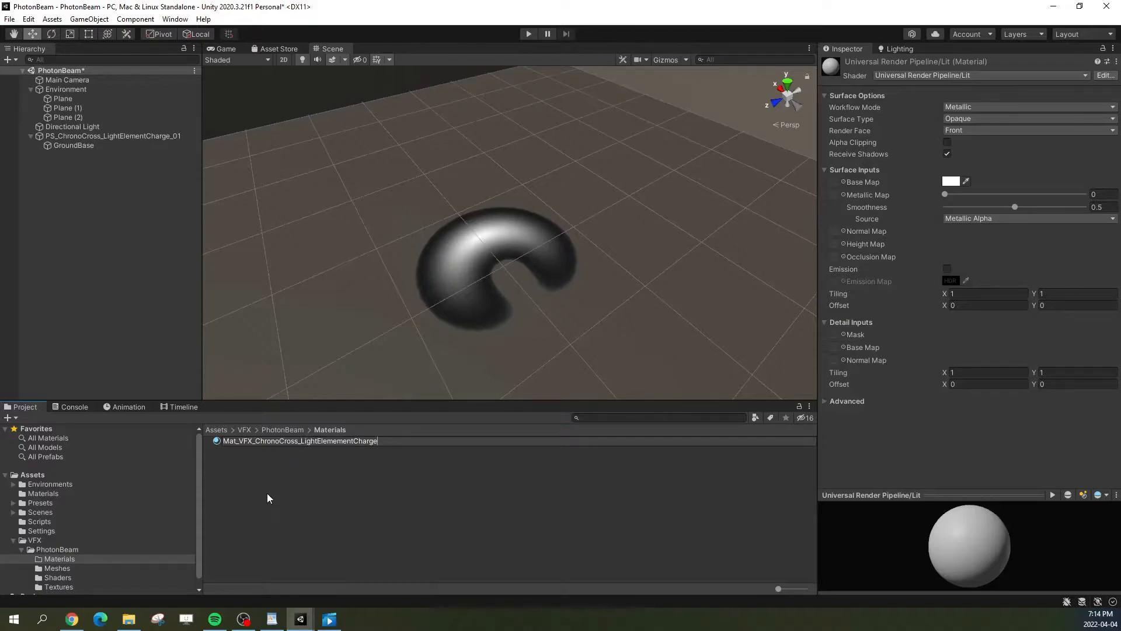
{"action": "type", "text": "_Ground_01"}
{"action": "key", "text": "Return"}
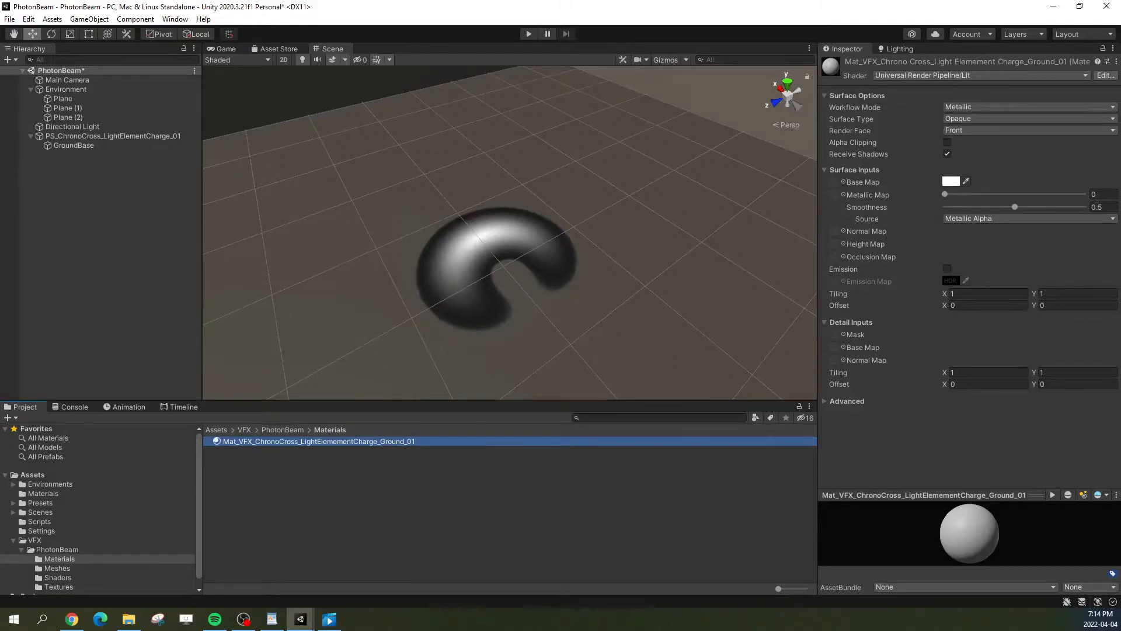
Step: Change the ground material's shader to Fxs_ChronoCross_MasterShader_01
{"action": "left_click", "coordinate": [919, 75]}
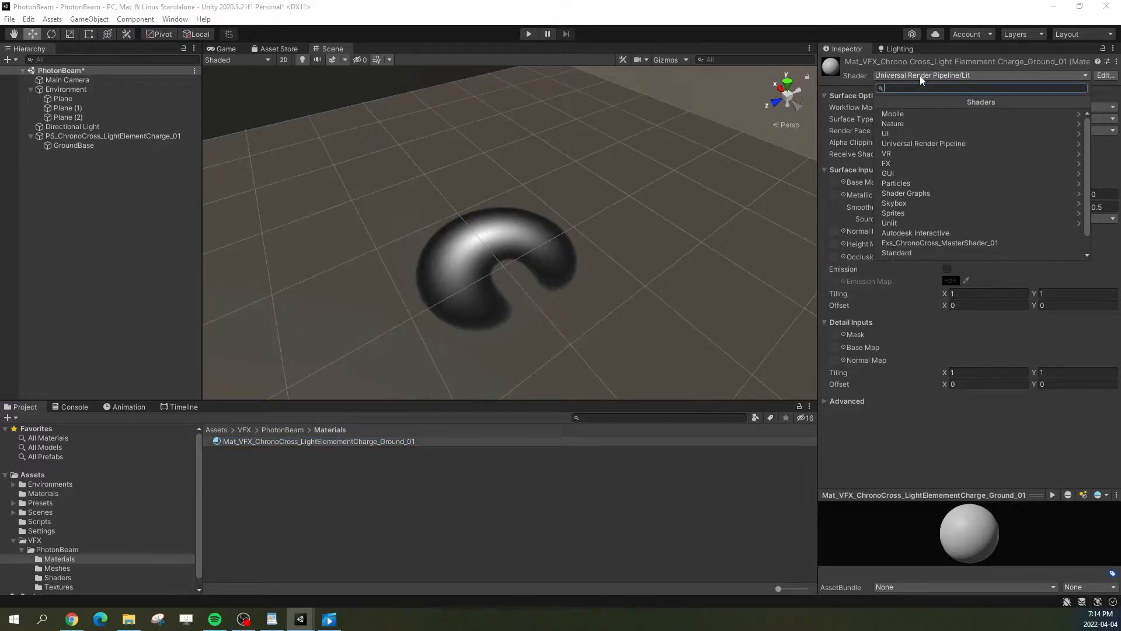
{"action": "scroll", "coordinate": [916, 162], "scroll_direction": "down", "scroll_amount": 1}
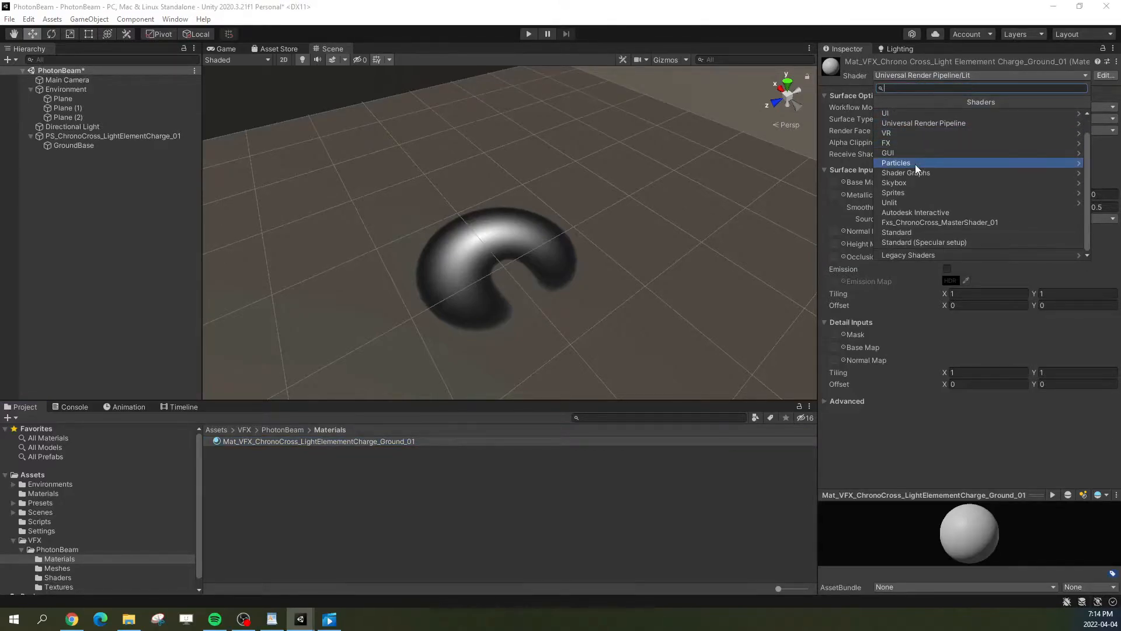
{"action": "left_click", "coordinate": [962, 223]}
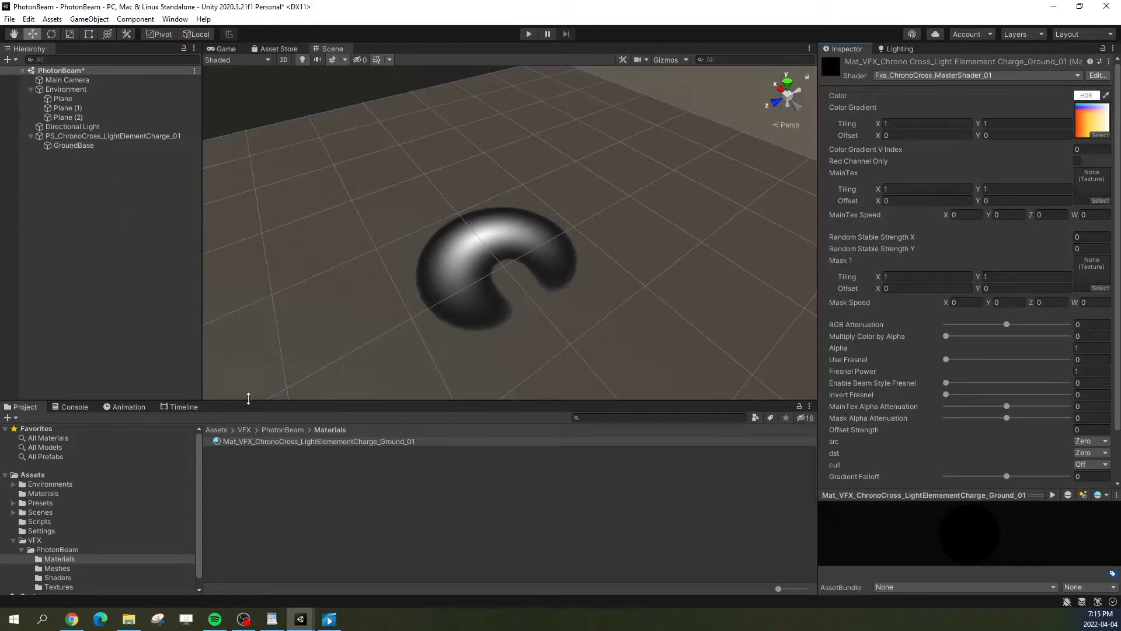
Step: Assign the new ground material to GroundBase's Renderer module
{"action": "left_click", "coordinate": [96, 145]}
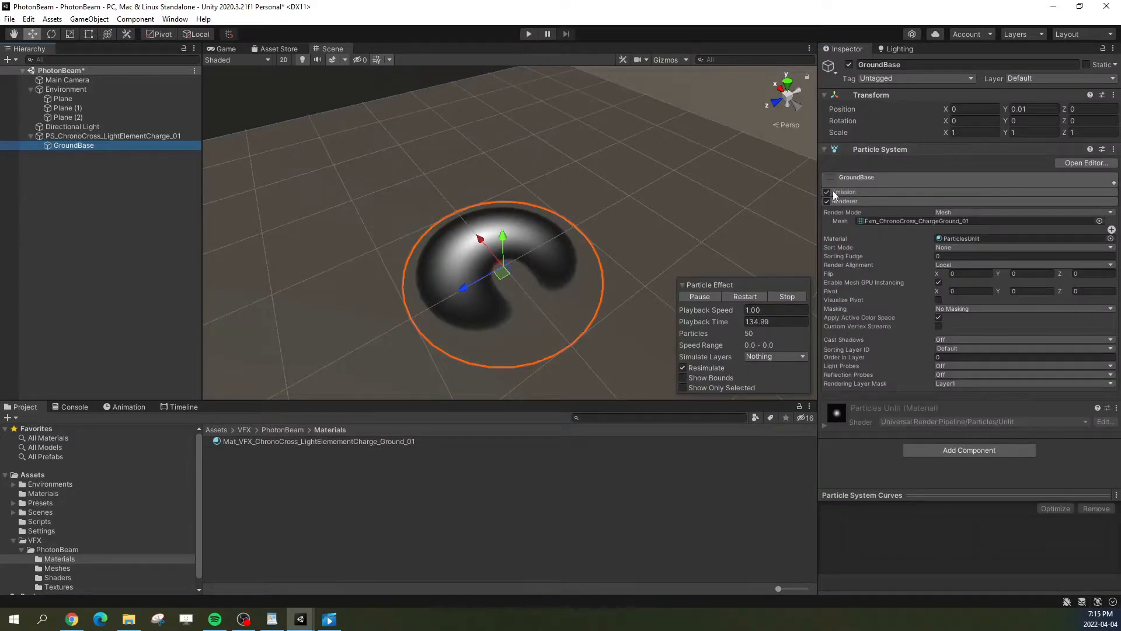
{"action": "left_click_drag", "start_coordinate": [297, 440], "coordinate": [973, 239]}
{"action": "left_click", "coordinate": [973, 239]}
Step: Set the ground material's blending to SrcAlpha for src and OneMinusSrcAlpha for dst
{"action": "left_click", "coordinate": [363, 442]}
{"action": "scroll", "coordinate": [929, 260], "scroll_direction": "down", "scroll_amount": 3}
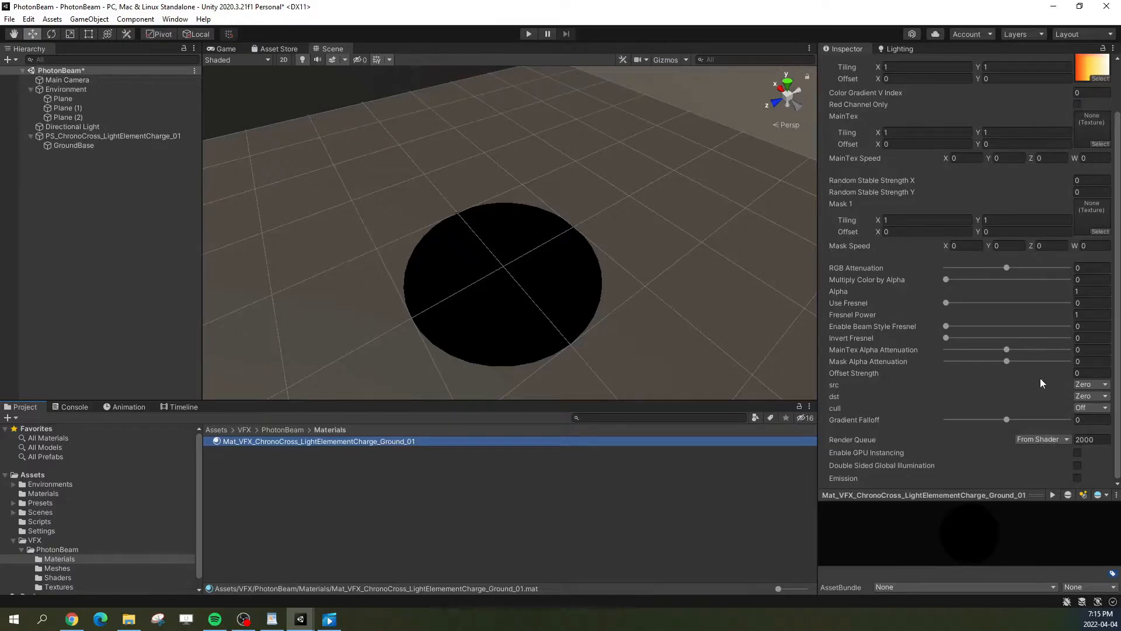
{"action": "left_click", "coordinate": [1090, 384]}
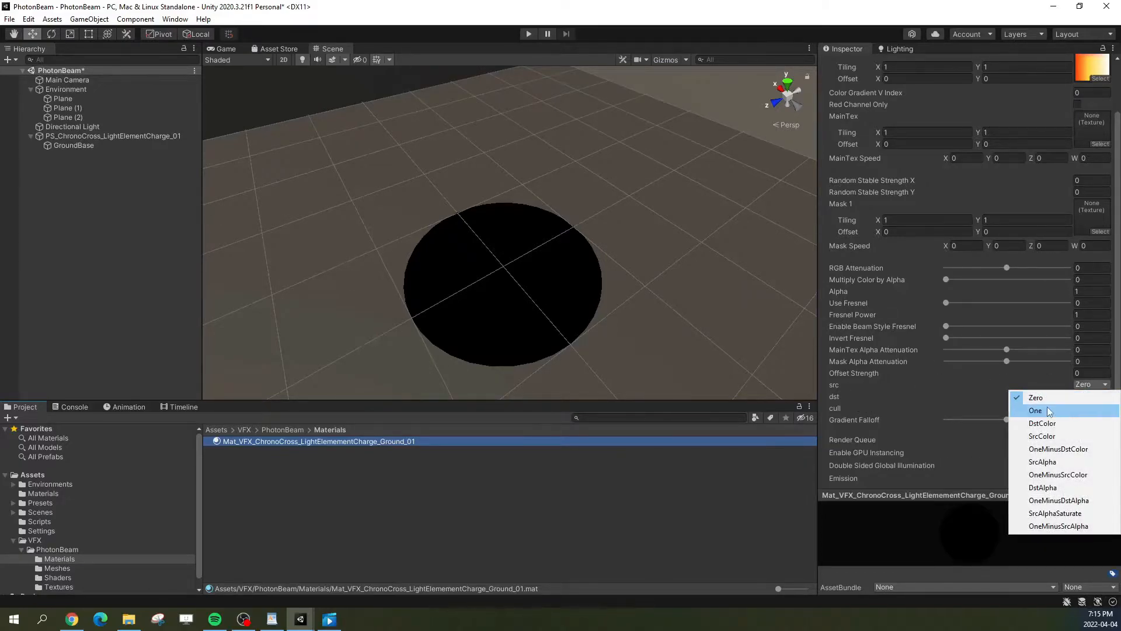
{"action": "left_click", "coordinate": [1054, 462]}
{"action": "left_click", "coordinate": [1088, 396]}
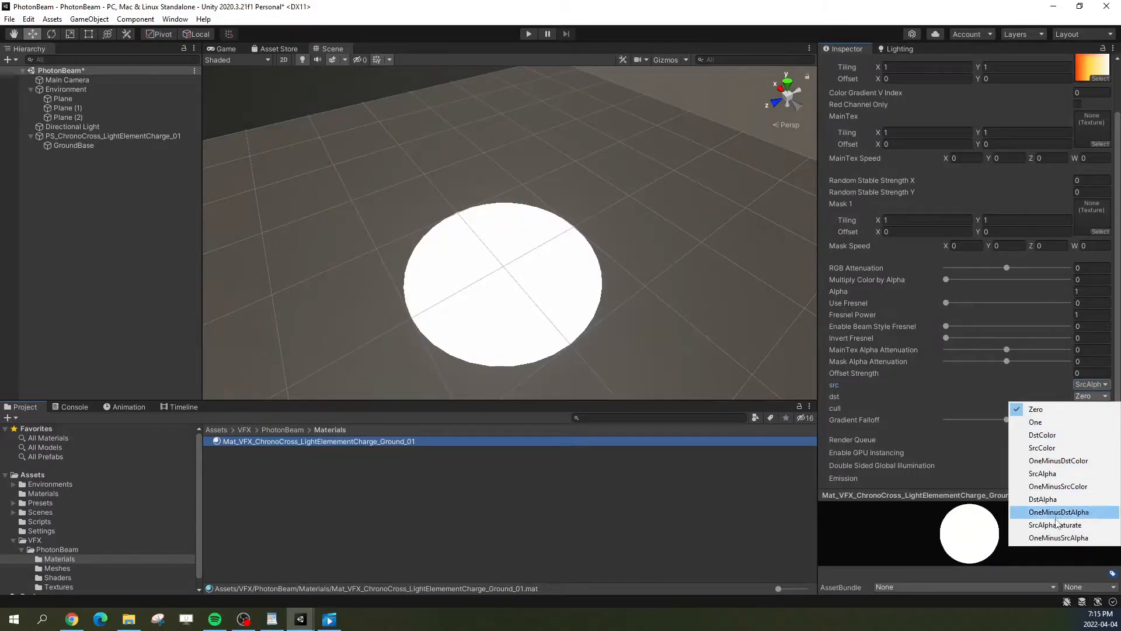
{"action": "left_click", "coordinate": [1028, 538]}
{"action": "scroll", "coordinate": [899, 351], "scroll_direction": "up", "scroll_amount": 2}
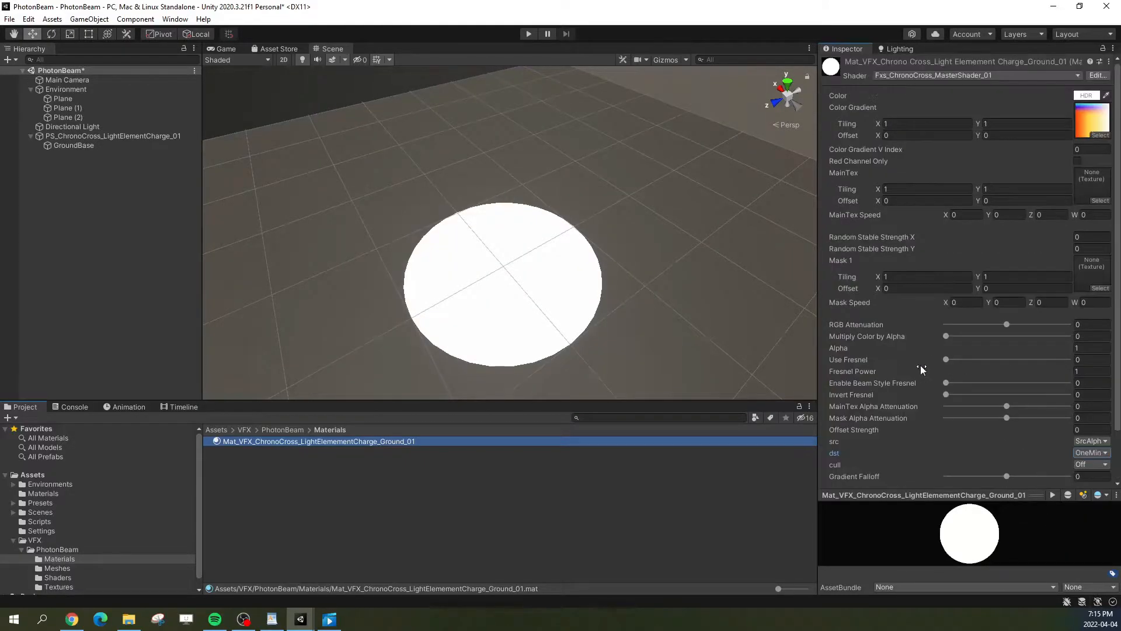
Step: Assign TX_VFX_OrganicNoise_01 from PhotonBeam's Textures folder as the ground material's MainTex
{"action": "scroll", "coordinate": [88, 555], "scroll_direction": "down", "scroll_amount": 1}
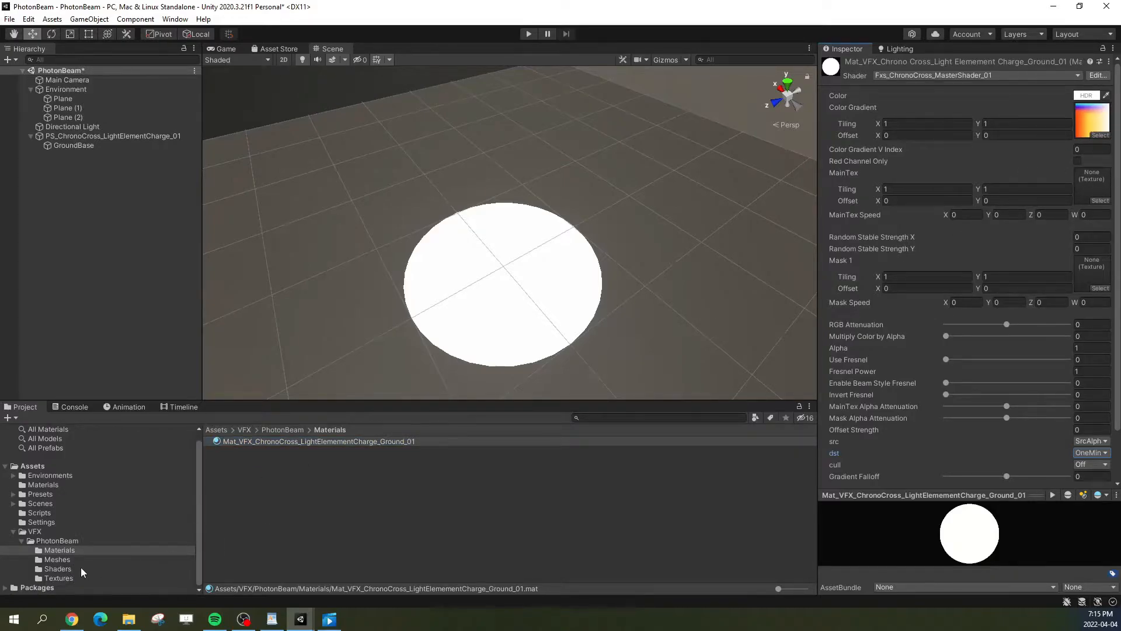
{"action": "left_click", "coordinate": [68, 576]}
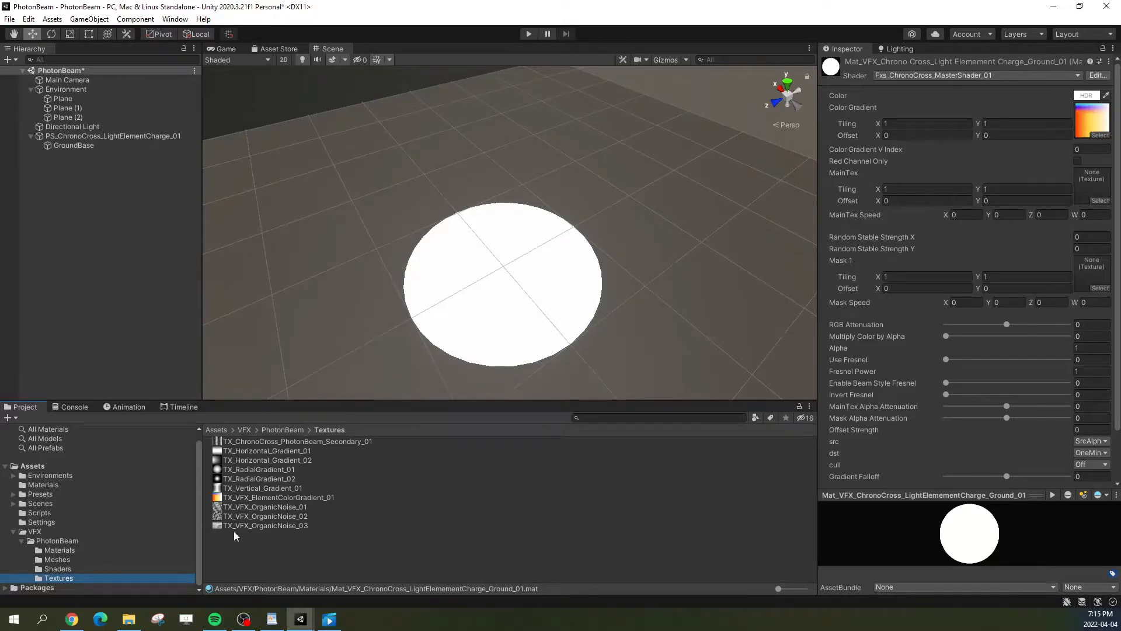
{"action": "left_click_drag", "start_coordinate": [239, 507], "coordinate": [1091, 184]}
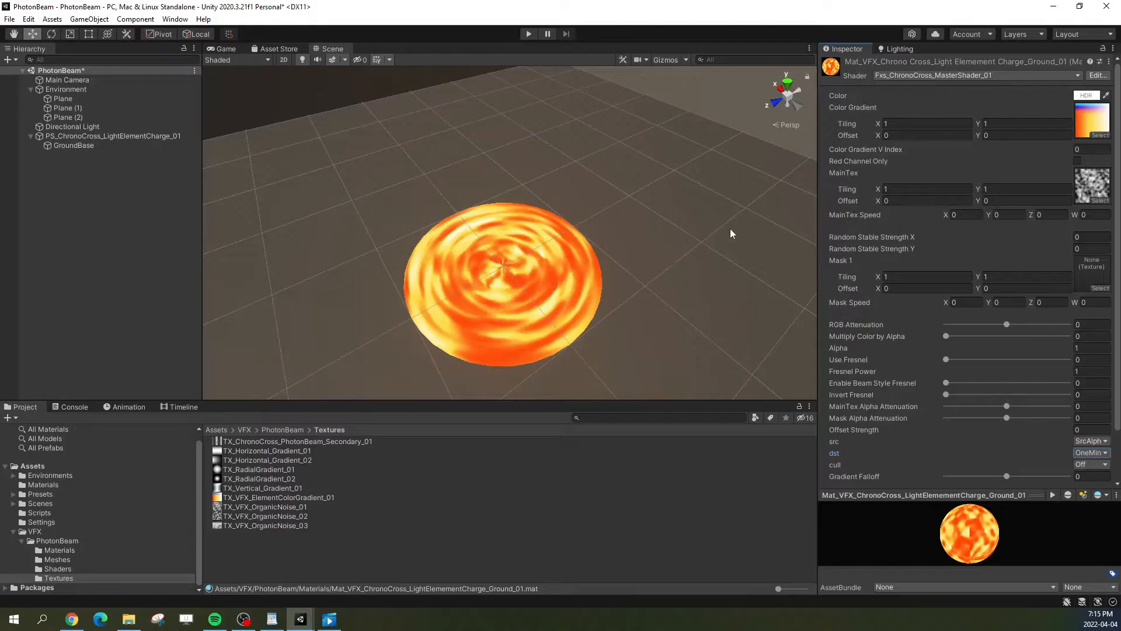
Step: Set the ground material's Color Gradient V Index to 1
{"action": "left_click_drag", "start_coordinate": [541, 339], "coordinate": [526, 310], "text": "alt"}
{"action": "key", "text": "w"}
{"action": "right_click_drag", "start_coordinate": [526, 310], "coordinate": [539, 323]}
{"action": "key", "text": "s"}
{"action": "key", "text": "w"}
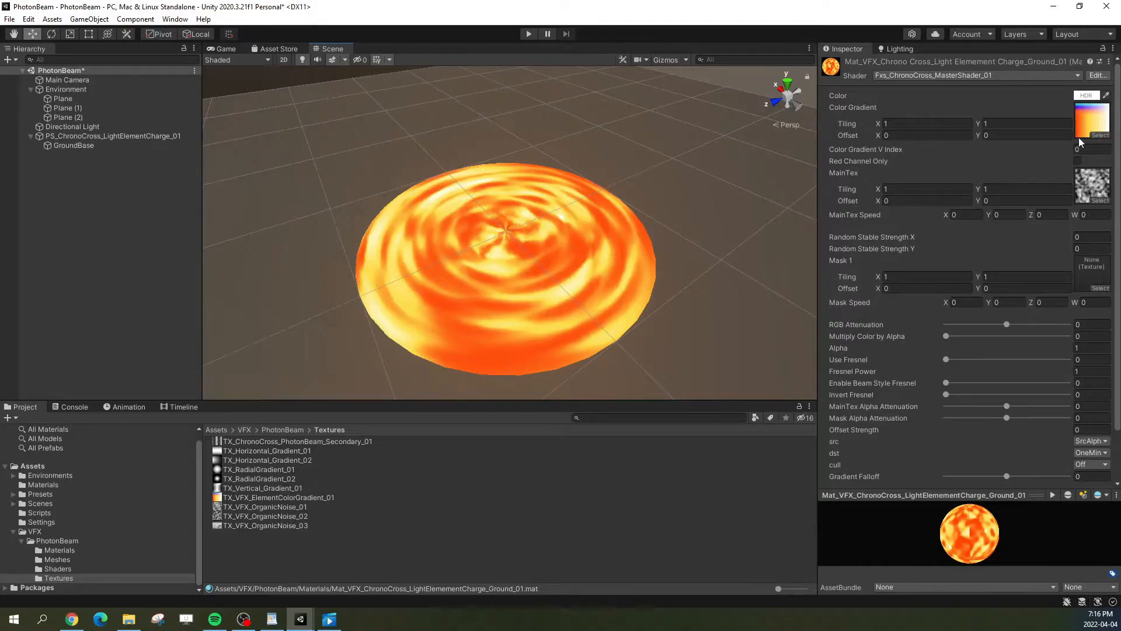
{"action": "left_click_drag", "start_coordinate": [1032, 149], "coordinate": [1049, 145]}
{"action": "left_click", "coordinate": [1091, 148]}
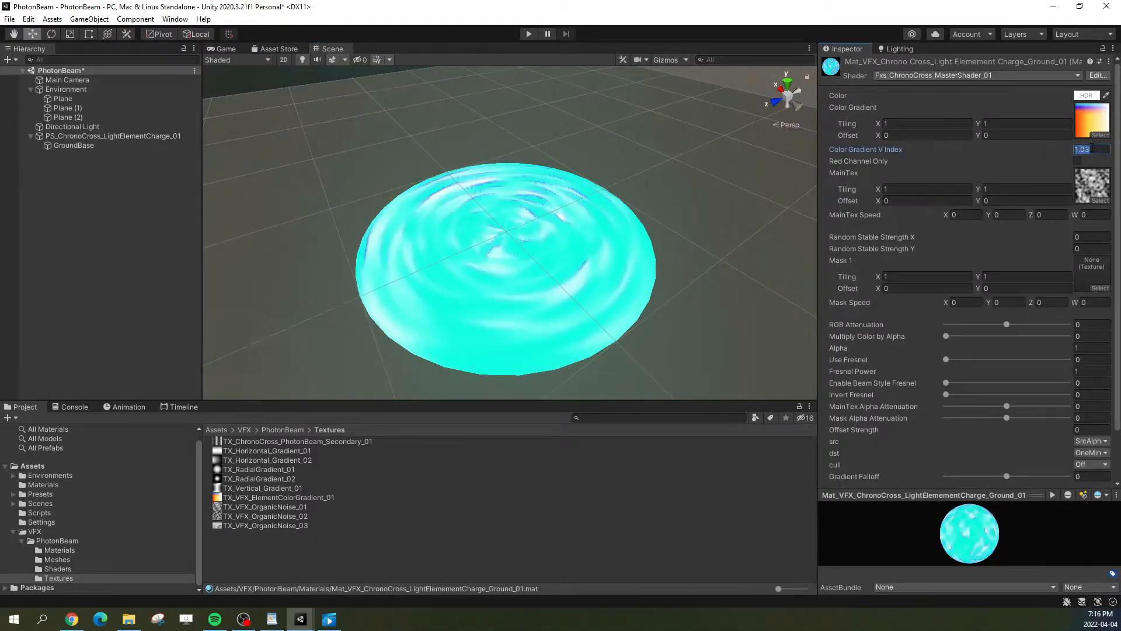
{"action": "type", "text": "1"}
{"action": "right_click_drag", "start_coordinate": [472, 192], "coordinate": [465, 237]}
{"action": "mouse_move", "coordinate": [464, 238]}
{"action": "left_mouse_down", "text": "alt"}
{"action": "mouse_move", "coordinate": [465, 269]}
{"action": "mouse_move", "coordinate": [469, 222]}
{"action": "left_mouse_up", "text": "alt"}
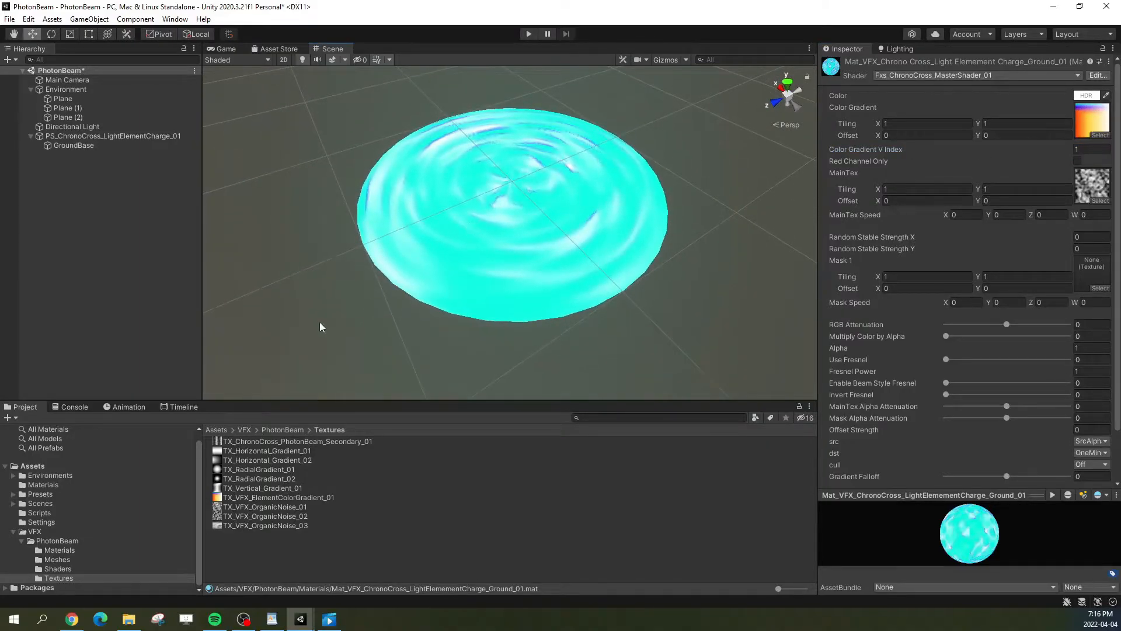
Step: Inspect the TX_VFX_OrganicNoise_01 texture's settings and return to the ground material used by GroundBase
{"action": "left_click", "coordinate": [254, 506]}
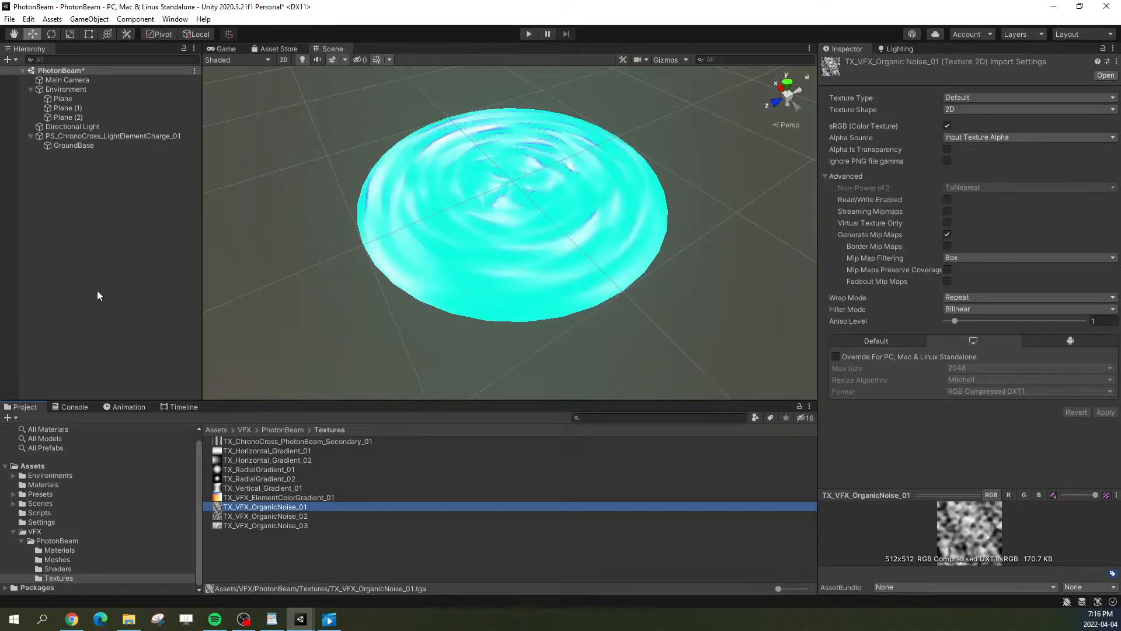
{"action": "left_click", "coordinate": [69, 144]}
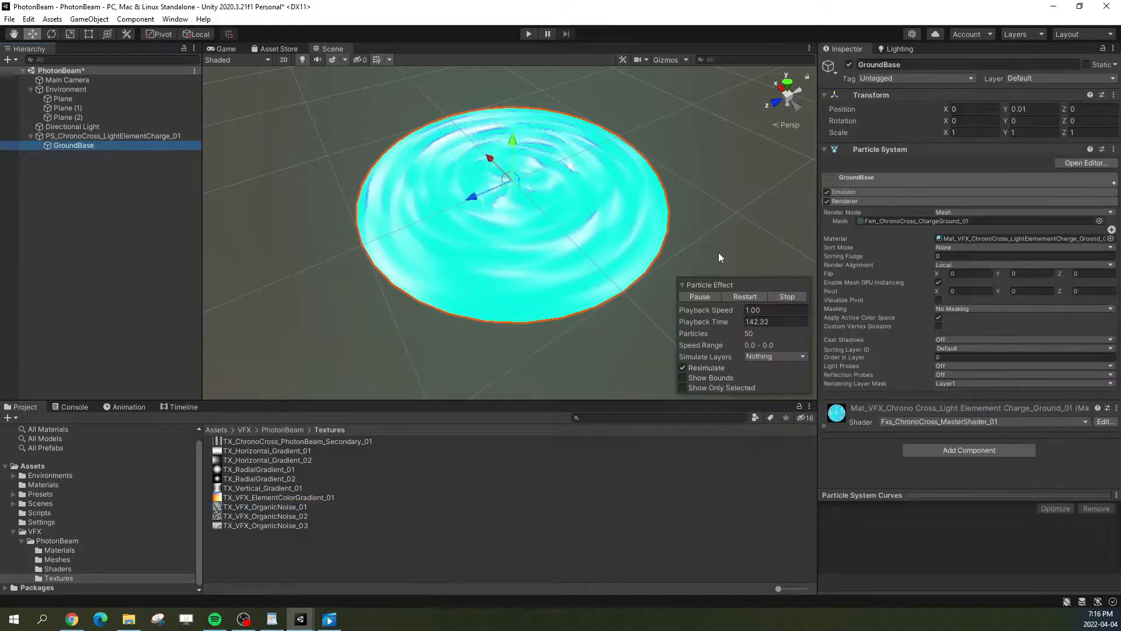
{"action": "left_click", "coordinate": [952, 239]}
{"action": "left_click", "coordinate": [248, 441]}
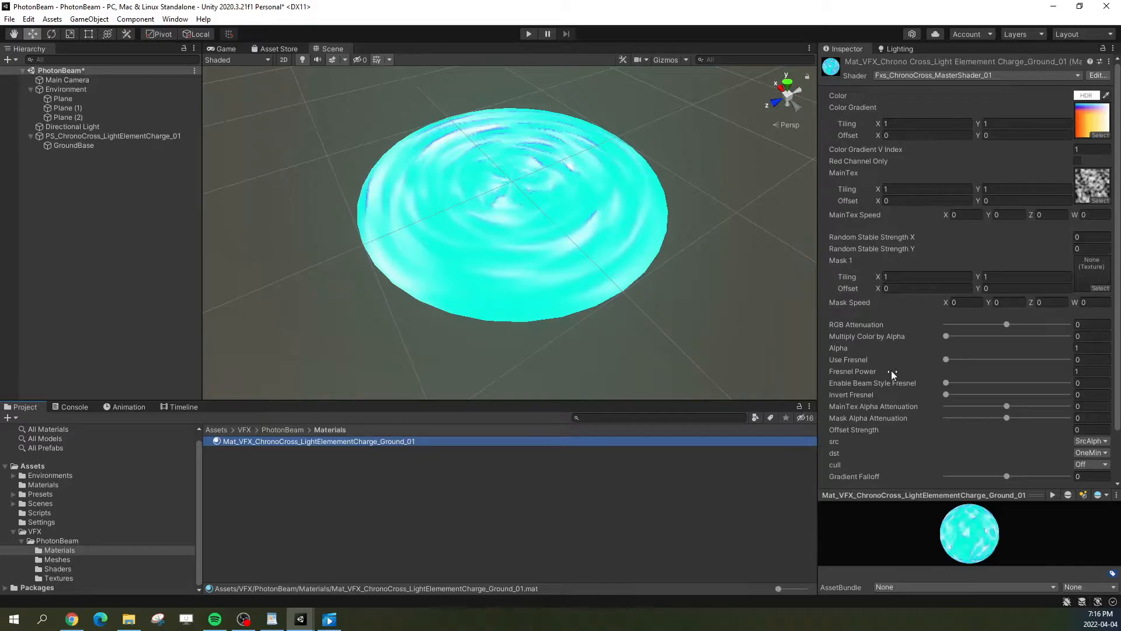
{"action": "right_click_drag", "start_coordinate": [587, 305], "coordinate": [657, 260]}
{"action": "key", "text": "d"}
{"action": "key", "text": "d"}
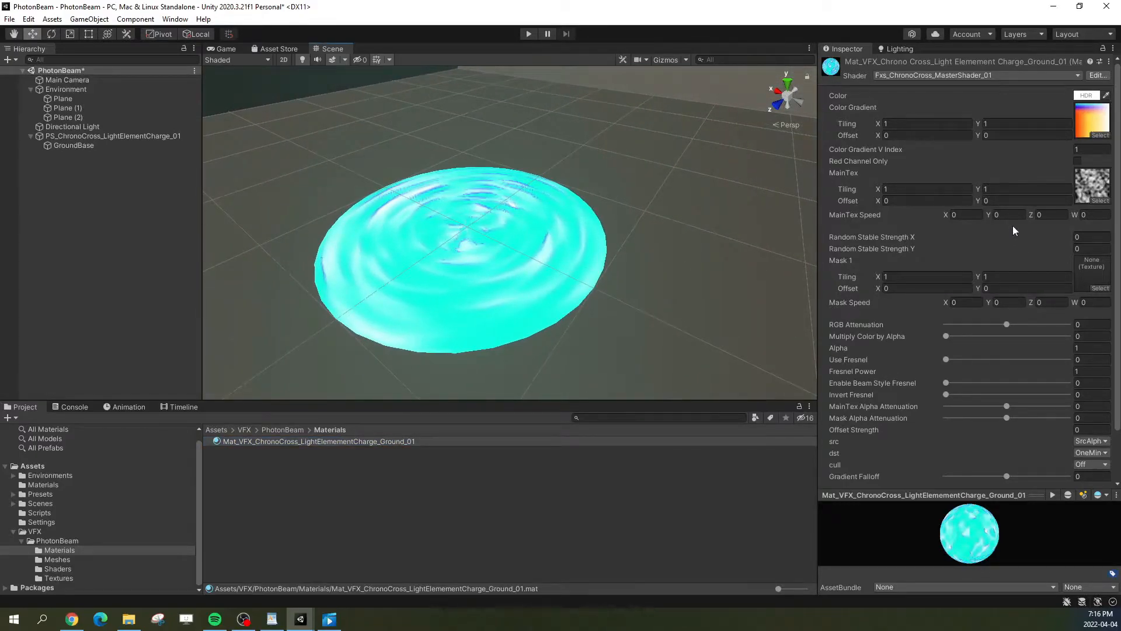
Step: Enable Red Channel Only on the ground material
{"action": "left_click", "coordinate": [1077, 161]}
{"action": "mouse_move", "coordinate": [584, 302]}
{"action": "right_mouse_down"}
{"action": "mouse_move", "coordinate": [564, 342]}
{"action": "mouse_move", "coordinate": [578, 333]}
{"action": "mouse_move", "coordinate": [580, 292]}
{"action": "mouse_move", "coordinate": [558, 330]}
{"action": "mouse_move", "coordinate": [648, 380]}
{"action": "mouse_move", "coordinate": [594, 305]}
{"action": "right_mouse_up"}
{"action": "key", "text": "e"}
{"action": "key", "text": "q"}
{"action": "key", "text": "w"}
{"action": "key", "text": "s"}
{"action": "left_click_drag", "start_coordinate": [594, 305], "coordinate": [584, 232], "text": "alt"}
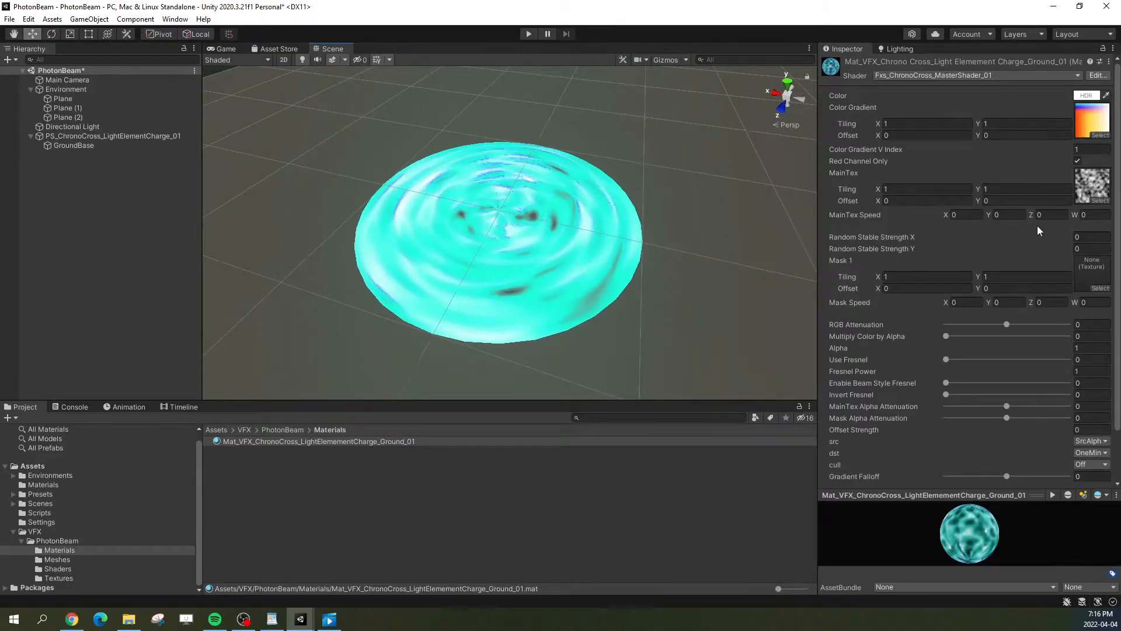
Step: Set the ground material's cull option to Back
{"action": "right_click_drag", "start_coordinate": [626, 273], "coordinate": [525, 265]}
{"action": "key", "text": "d"}
{"action": "key", "text": "s"}
{"action": "key", "text": "w"}
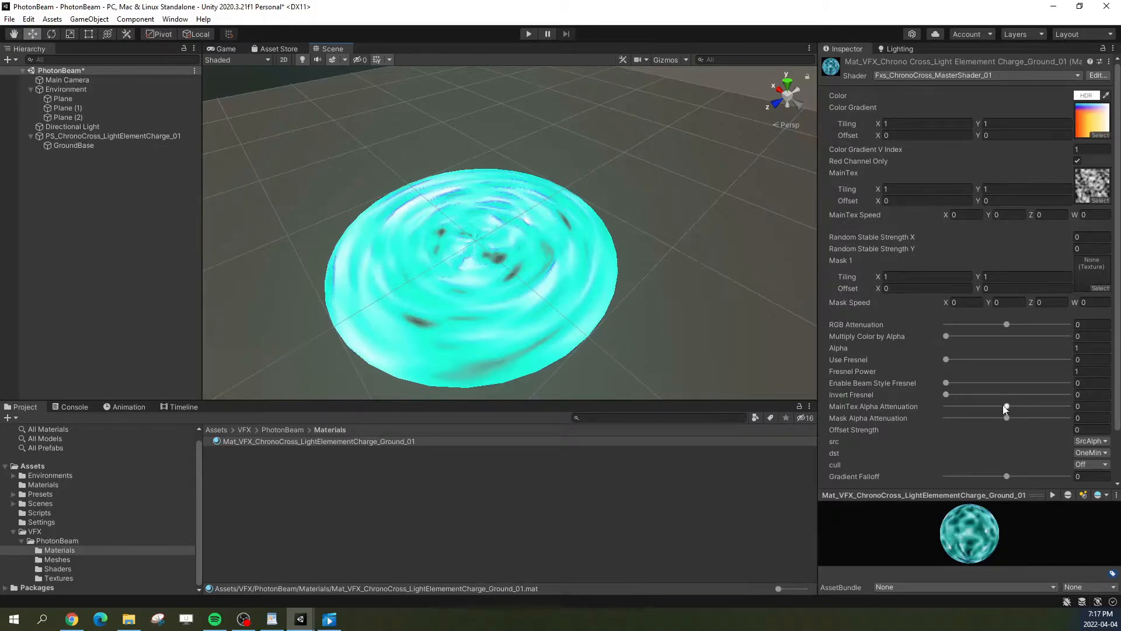
{"action": "left_click", "coordinate": [1086, 464]}
{"action": "left_click", "coordinate": [1083, 501]}
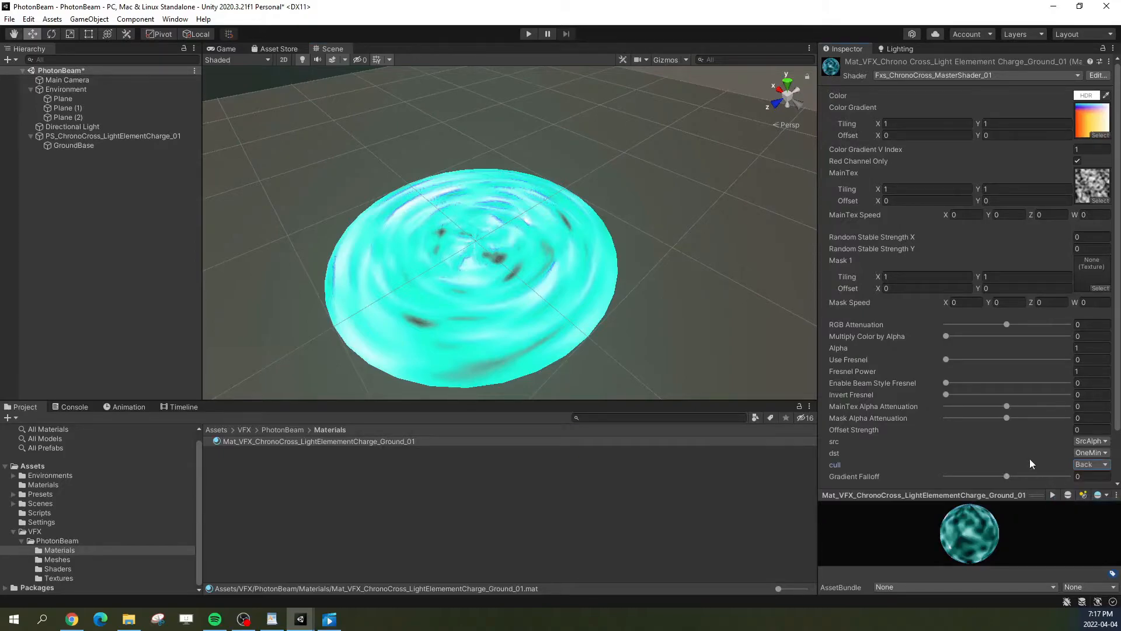
{"action": "right_click_drag", "start_coordinate": [700, 198], "coordinate": [573, 173]}
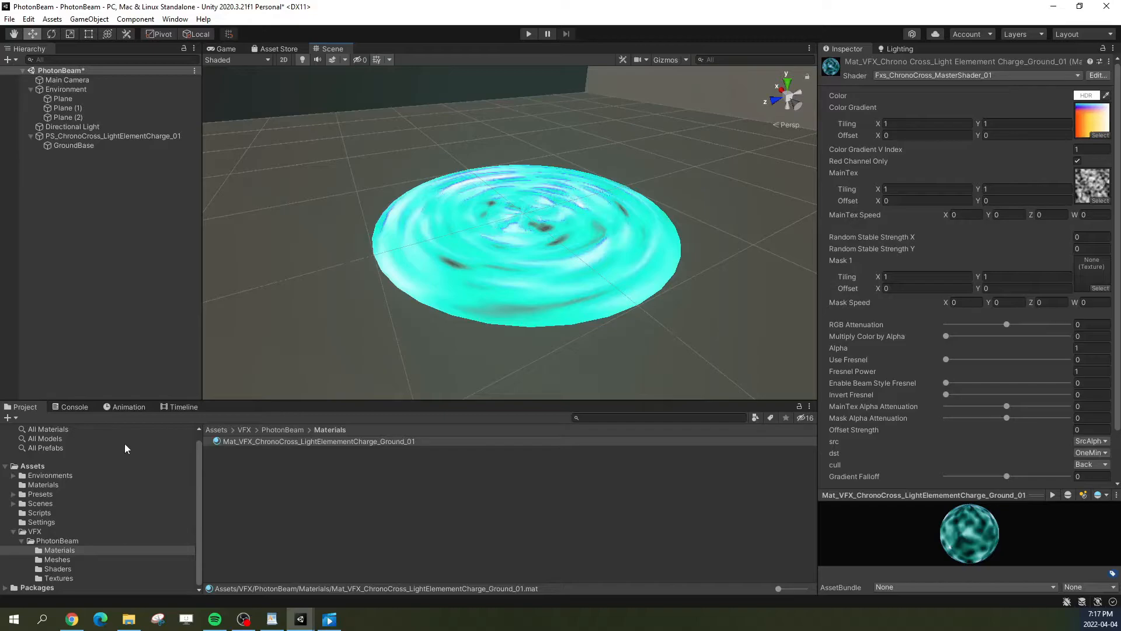
Step: Assign TX_Horizontal_Gradient_01 from PhotonBeam's Textures folder as the ground material's Mask 1
{"action": "left_click", "coordinate": [57, 577]}
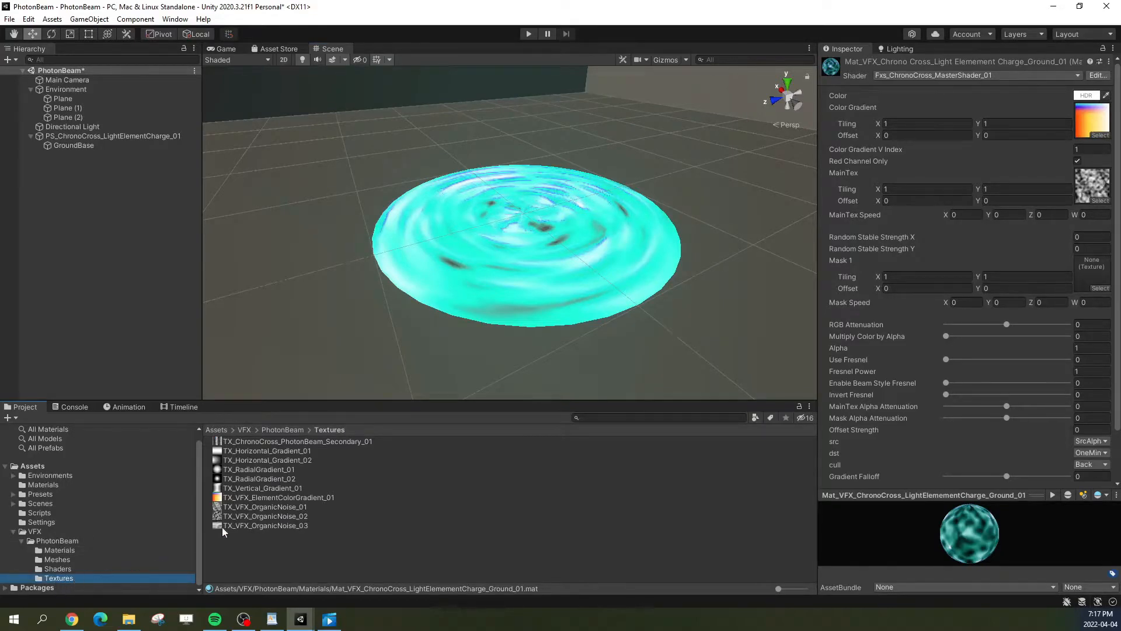
{"action": "left_click_drag", "start_coordinate": [236, 451], "coordinate": [1091, 272]}
{"action": "right_click_drag", "start_coordinate": [509, 292], "coordinate": [487, 261]}
{"action": "key", "text": "w"}
{"action": "key", "text": "s"}
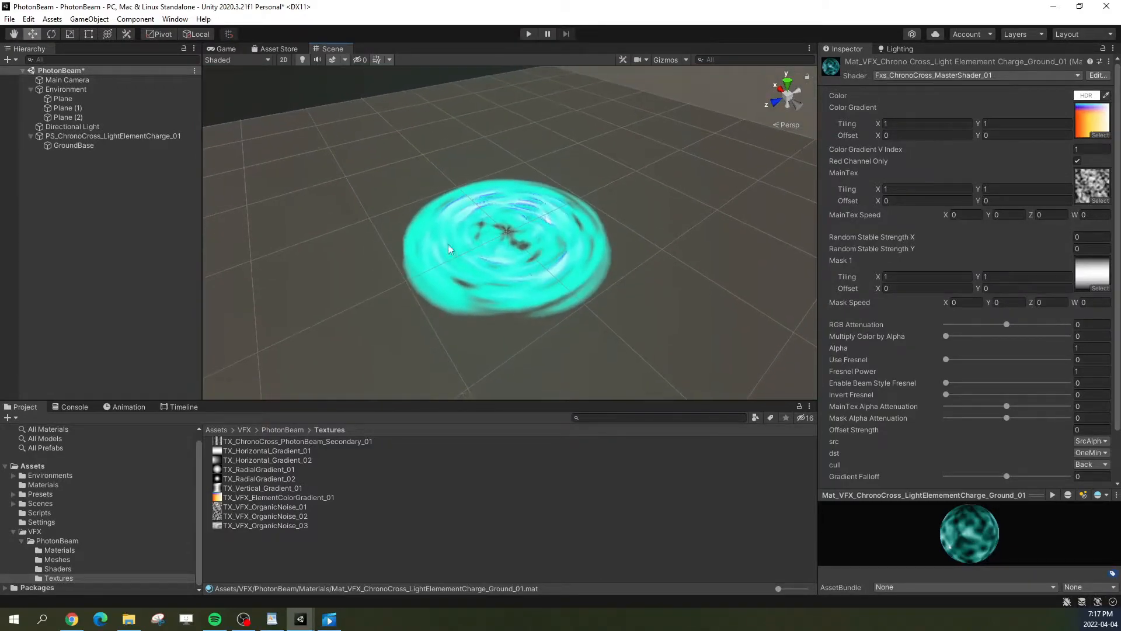
Step: Set the ground material's MainTex Y tiling to 0.5 and try a MainTex Y speed of 0.16
{"action": "left_click", "coordinate": [999, 187]}
{"action": "type", "text": "0.5"}
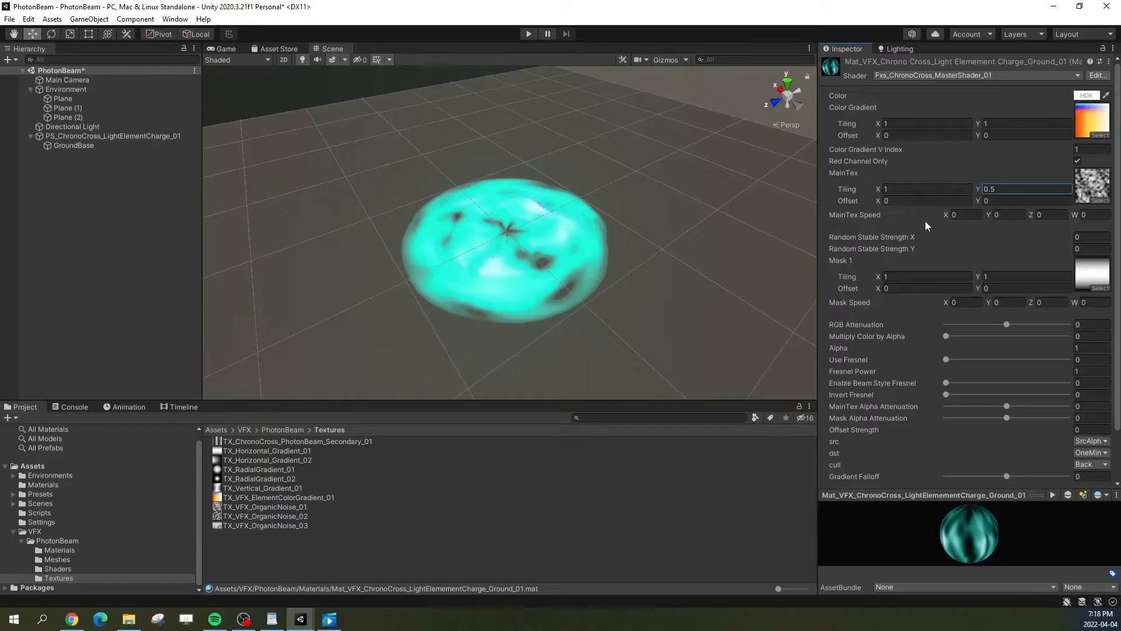
{"action": "left_click", "coordinate": [1010, 214]}
{"action": "left_click_drag", "start_coordinate": [1032, 214], "coordinate": [1063, 218]}
{"action": "left_click", "coordinate": [963, 214]}
{"action": "left_click", "coordinate": [1003, 215]}
{"action": "left_click", "coordinate": [1051, 214]}
{"action": "left_click", "coordinate": [1095, 214]}
{"action": "left_click", "coordinate": [1012, 214]}
{"action": "left_click_drag", "start_coordinate": [989, 215], "coordinate": [1007, 220]}
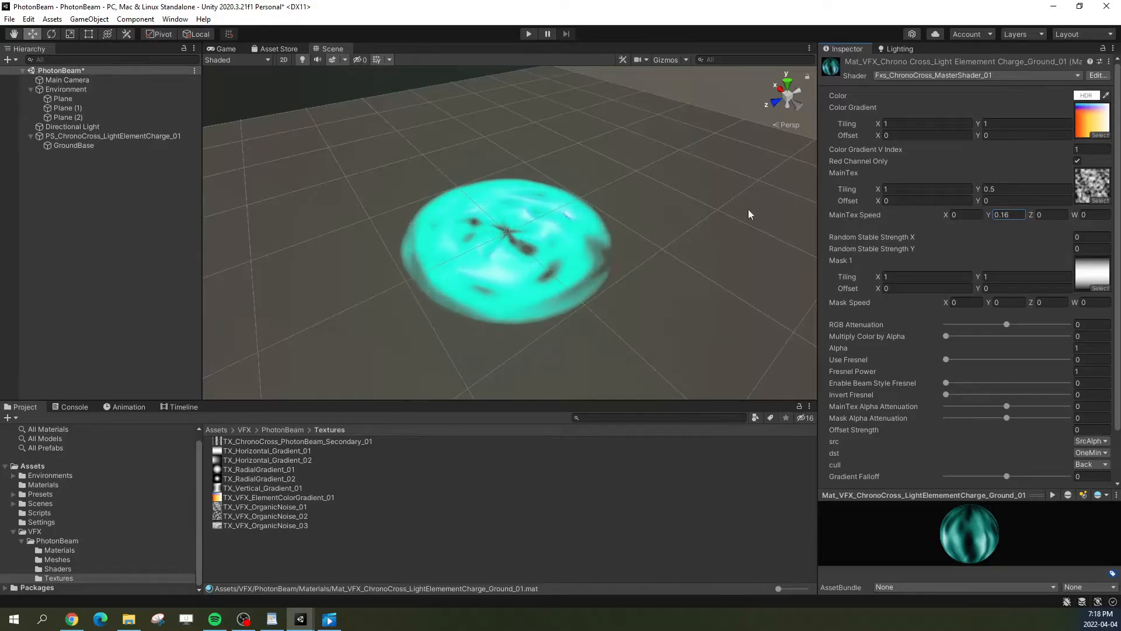
Step: Set the ground material's MainTex Y speed to -0.3
{"action": "left_click", "coordinate": [1018, 214]}
{"action": "type", "text": "-.3"}
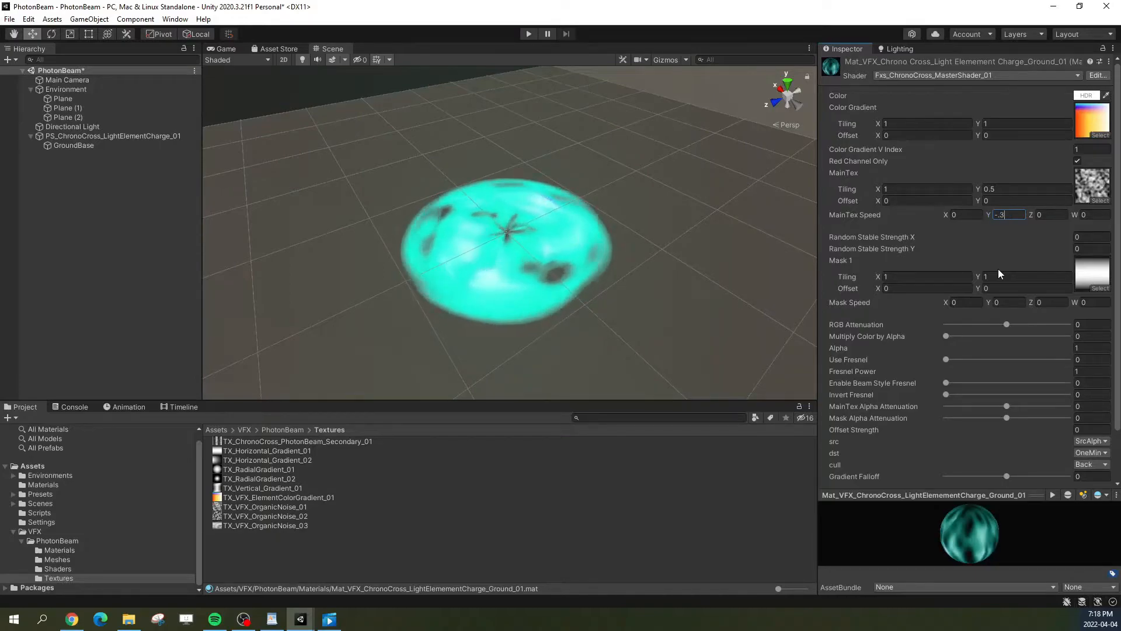
{"action": "key", "text": "Return"}
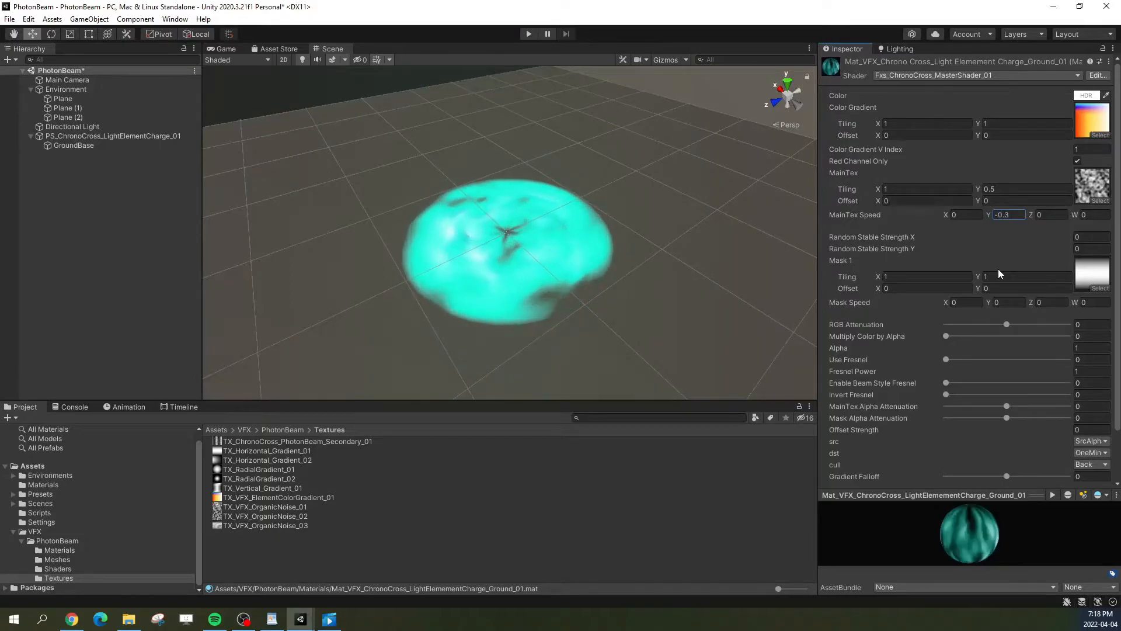
{"action": "mouse_move", "coordinate": [559, 315]}
{"action": "left_mouse_down", "text": "alt"}
{"action": "mouse_move", "coordinate": [545, 292]}
{"action": "mouse_move", "coordinate": [549, 345]}
{"action": "mouse_move", "coordinate": [528, 296]}
{"action": "mouse_move", "coordinate": [548, 307]}
{"action": "left_mouse_up", "text": "alt"}
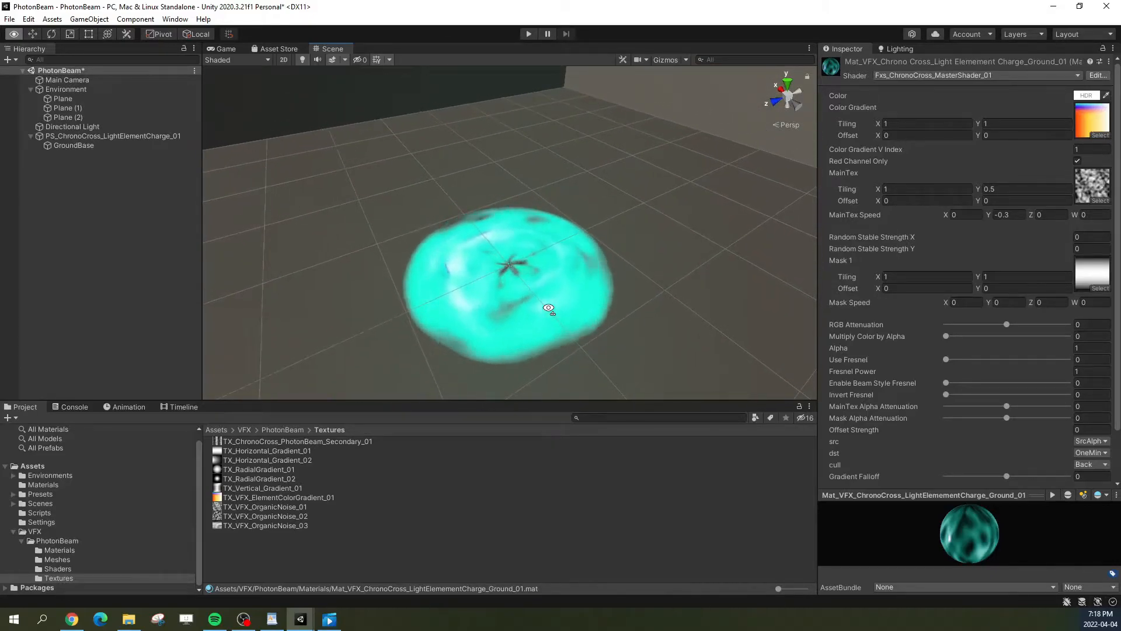
Step: Set GroundBase's Start Lifetime to 3 in its main particle settings
{"action": "left_click", "coordinate": [71, 146]}
{"action": "key", "text": "q"}
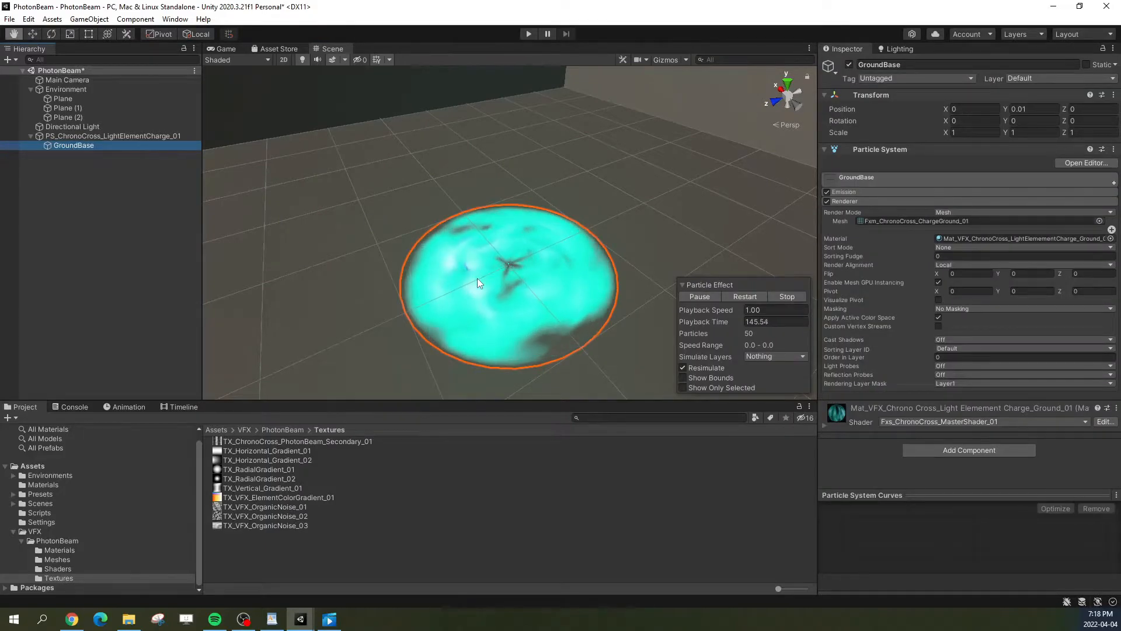
{"action": "left_click", "coordinate": [860, 203]}
{"action": "left_click", "coordinate": [860, 202]}
{"action": "left_click", "coordinate": [853, 192]}
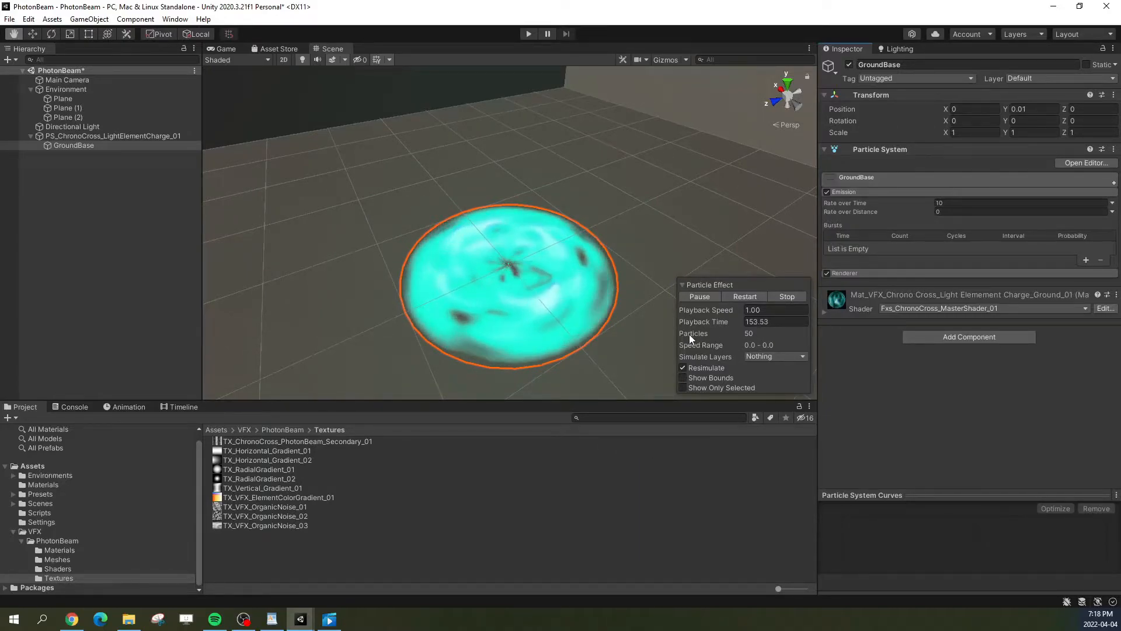
{"action": "left_click", "coordinate": [887, 176]}
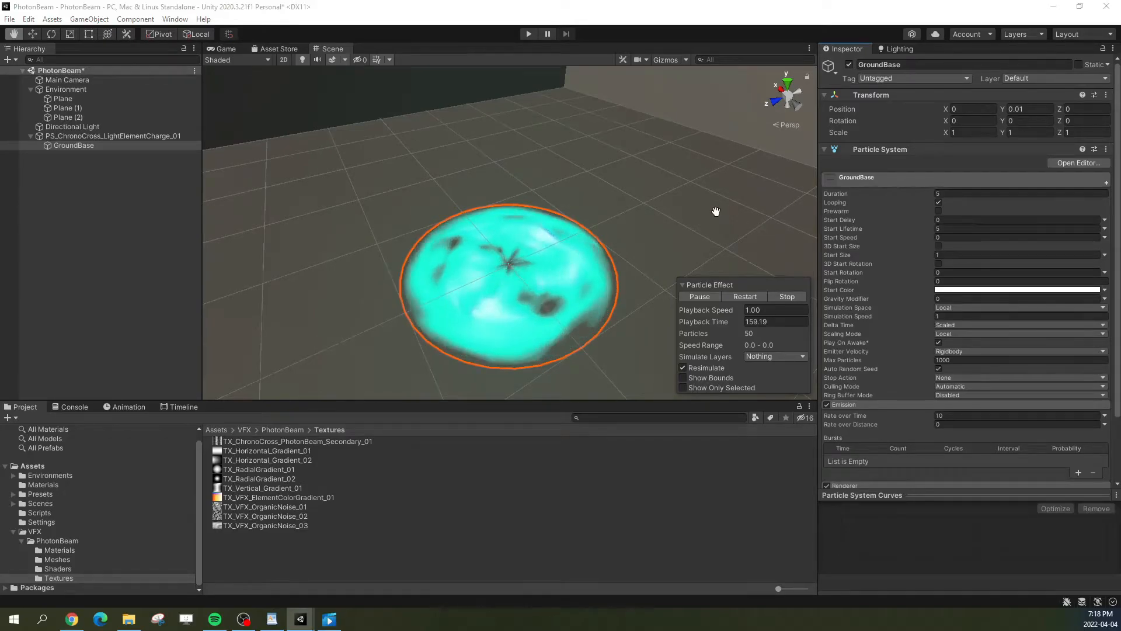
{"action": "left_click", "coordinate": [959, 229]}
{"action": "type", "text": "3"}
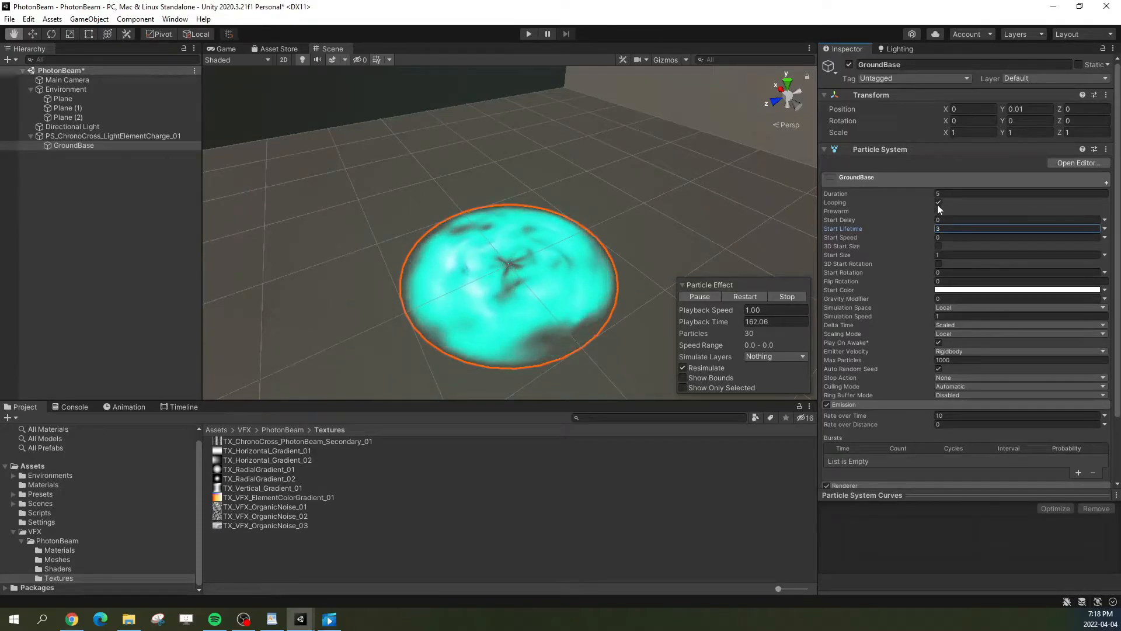
Step: Set GroundBase's emission Rate over Time to 0 and add a burst with a count of 1
{"action": "left_click", "coordinate": [941, 181]}
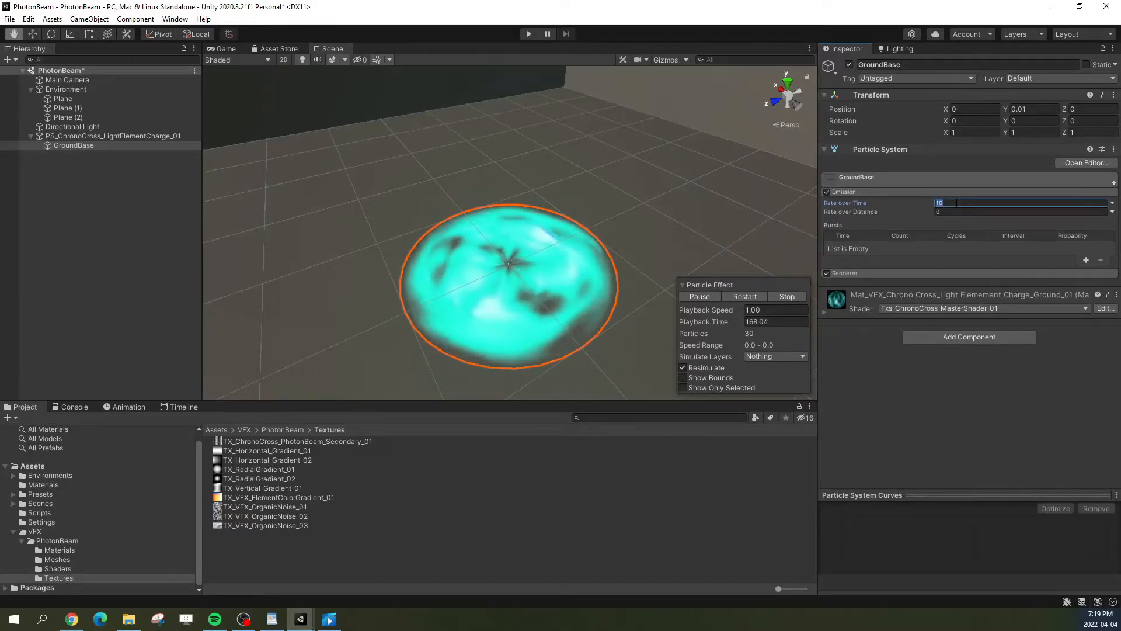
{"action": "type", "text": "0"}
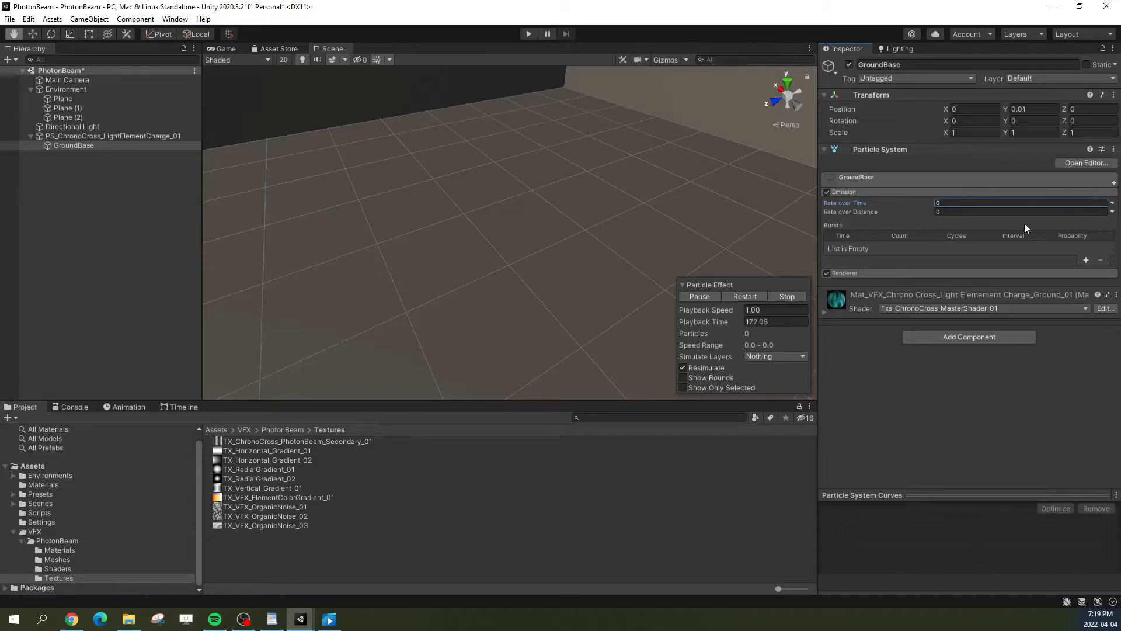
{"action": "left_click", "coordinate": [1086, 260]}
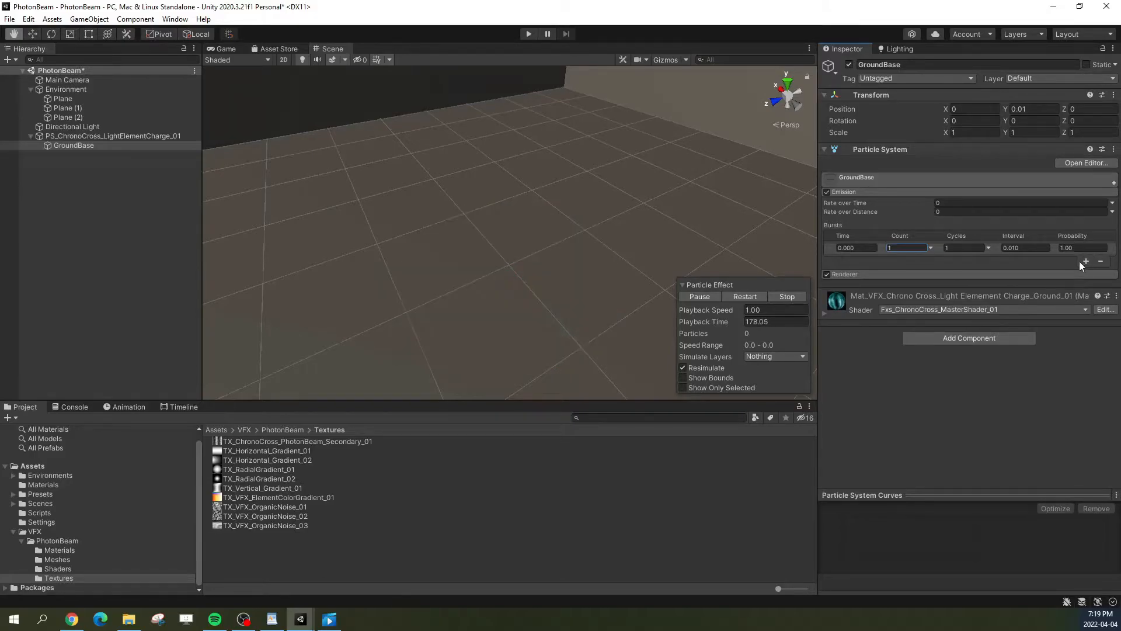
{"action": "left_click", "coordinate": [743, 296]}
Step: Try a count of 30 for GroundBase's emission burst and replay the effect
{"action": "left_click", "coordinate": [913, 245]}
{"action": "type", "text": "30"}
{"action": "left_click", "coordinate": [845, 194]}
{"action": "left_click", "coordinate": [745, 297]}
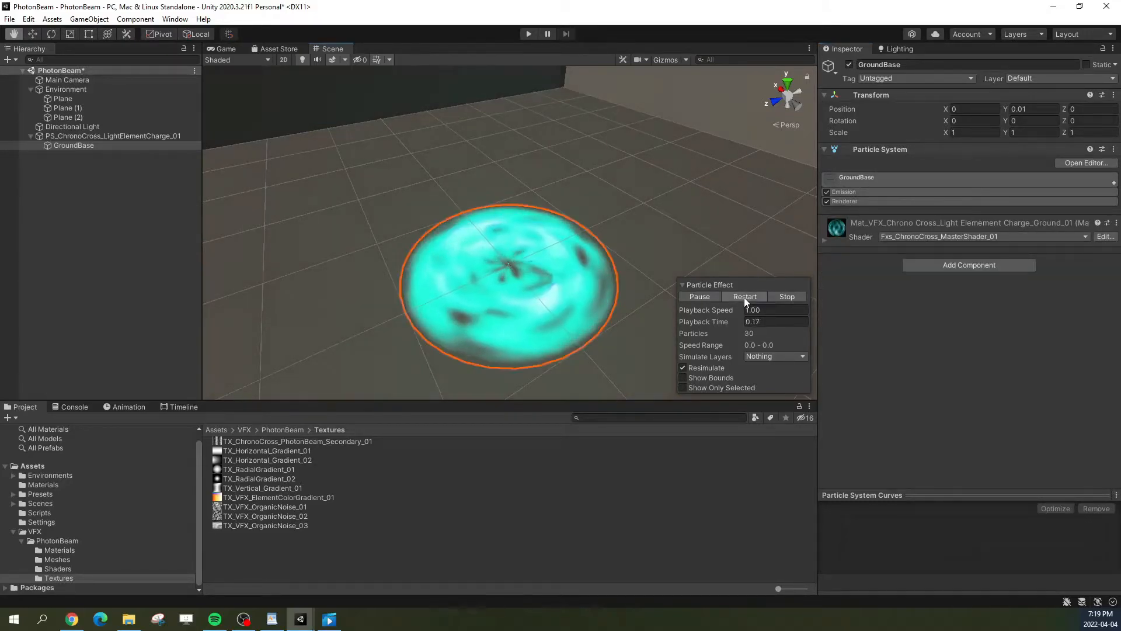
Step: Try GroundBase with the Shape module added, replay the effect, and disable the module again
{"action": "left_click", "coordinate": [1114, 183]}
{"action": "left_click", "coordinate": [1015, 208]}
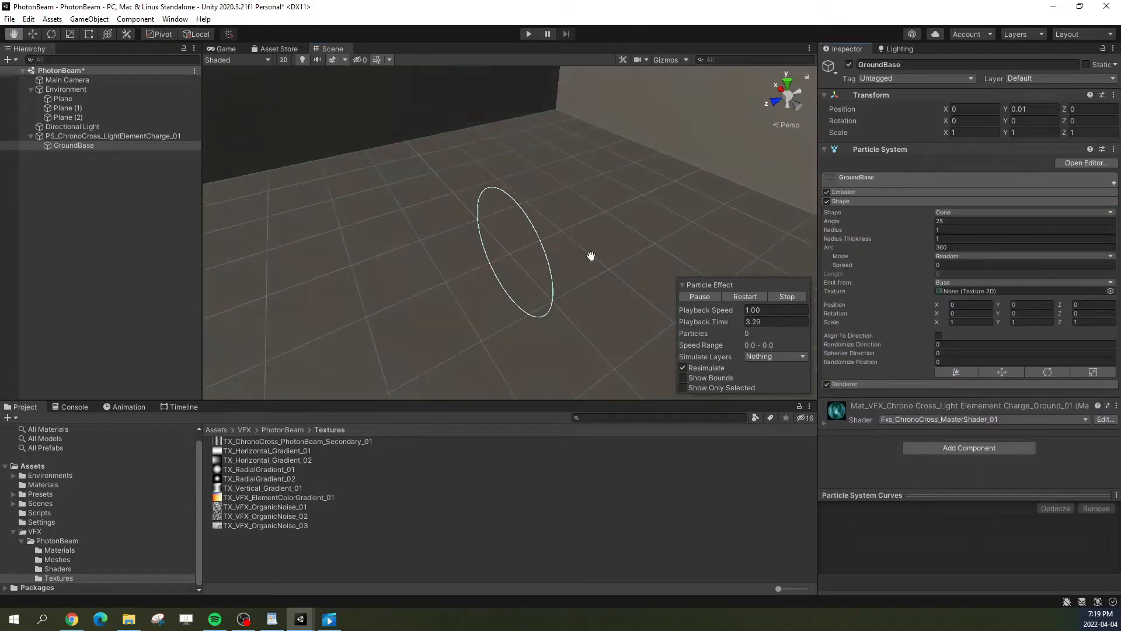
{"action": "left_click", "coordinate": [744, 296]}
{"action": "left_click_drag", "start_coordinate": [670, 288], "coordinate": [829, 210], "text": "alt"}
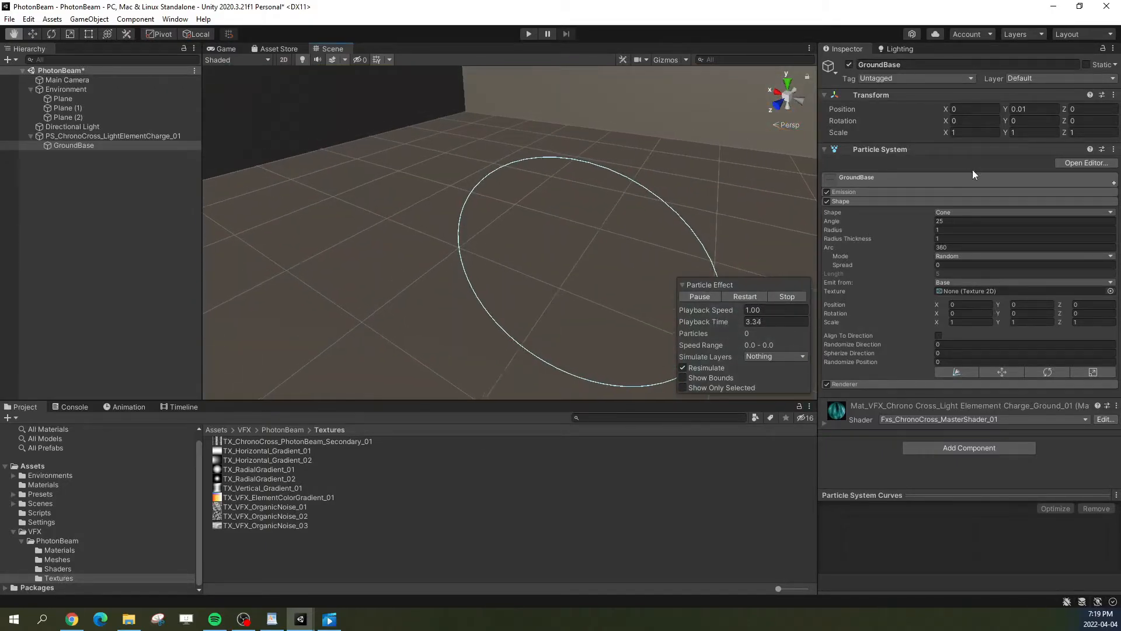
{"action": "left_click", "coordinate": [826, 201]}
Step: Set the GroundBase burst's count to 1 and replay the effect
{"action": "left_click", "coordinate": [847, 192]}
{"action": "left_click", "coordinate": [898, 247]}
{"action": "type", "text": "0"}
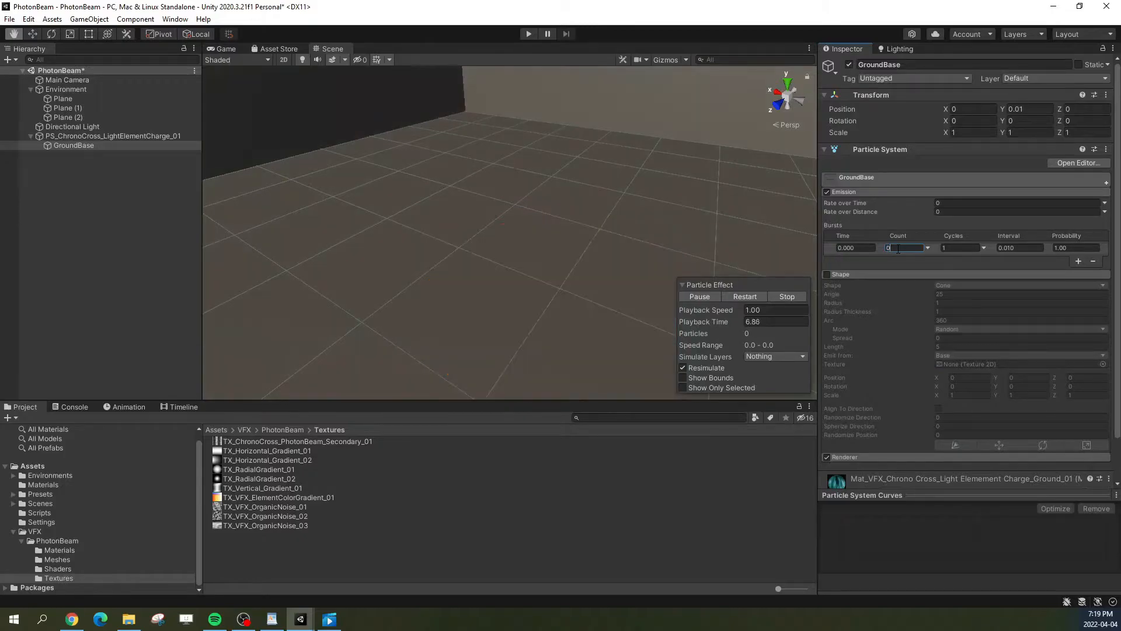
{"action": "type", "text": "1"}
{"action": "left_click_drag", "start_coordinate": [604, 233], "coordinate": [604, 261], "text": "alt"}
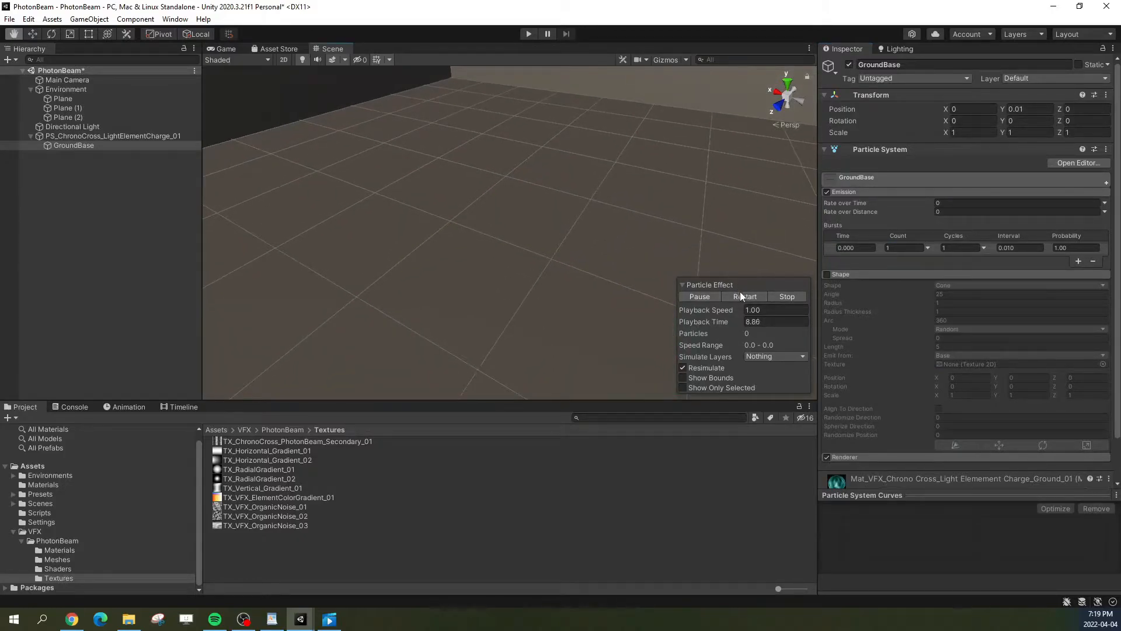
{"action": "left_click", "coordinate": [739, 295]}
{"action": "left_click_drag", "start_coordinate": [637, 189], "coordinate": [595, 182], "text": "alt"}
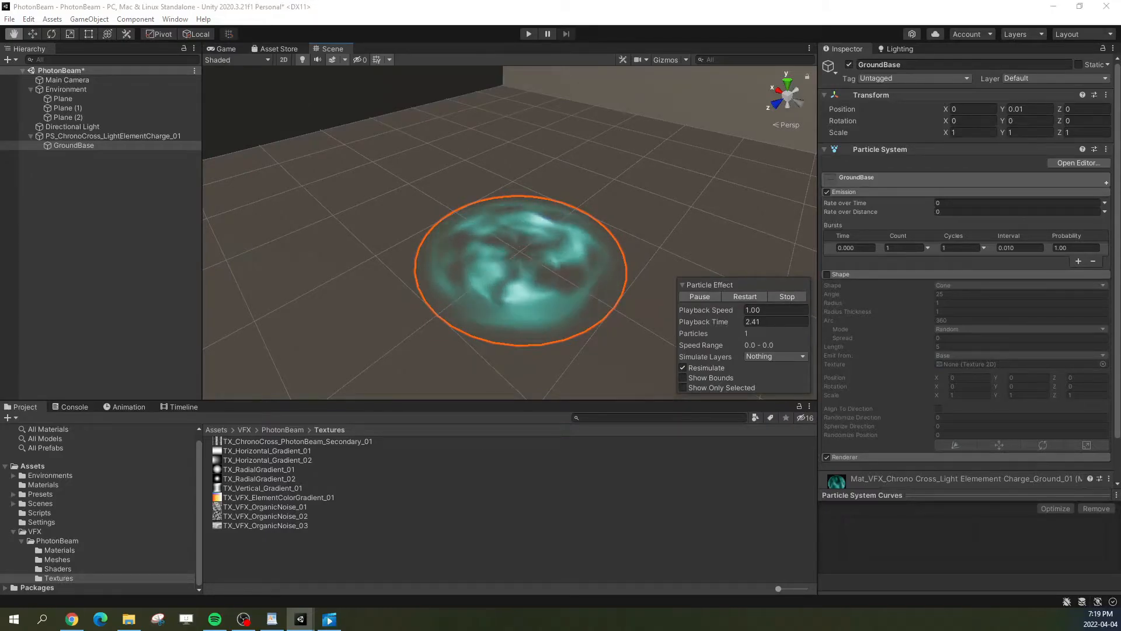
Step: Turn off looping for GroundBase, set its duration to 3, and replay the effect
{"action": "left_click", "coordinate": [840, 191]}
{"action": "left_click", "coordinate": [850, 200]}
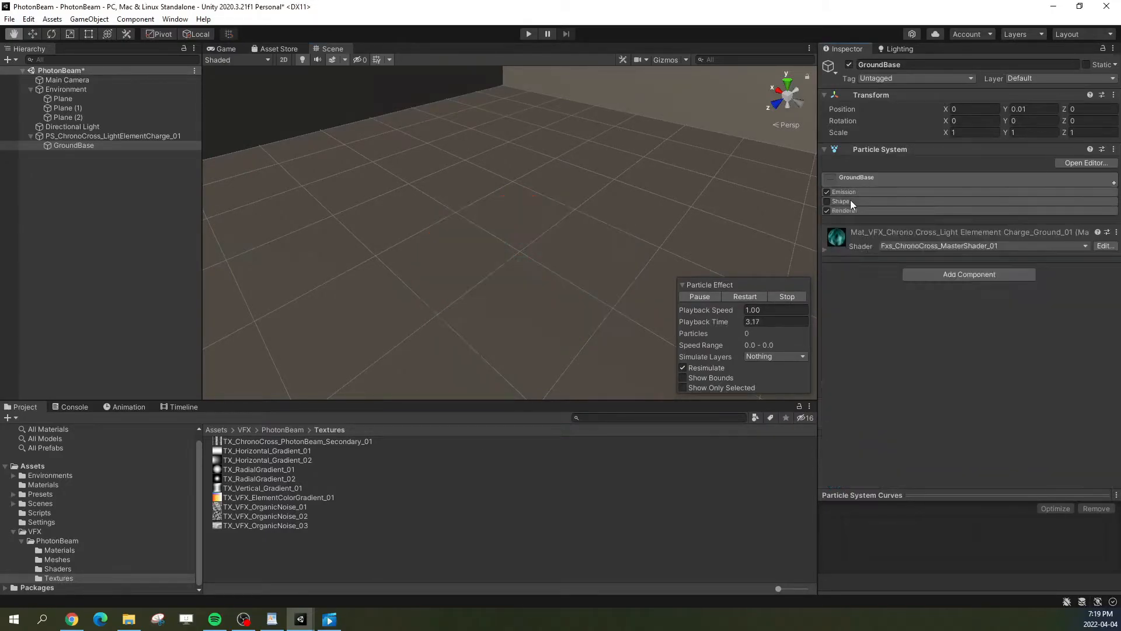
{"action": "left_click", "coordinate": [1113, 182]}
{"action": "left_click", "coordinate": [918, 174]}
{"action": "left_click", "coordinate": [906, 177]}
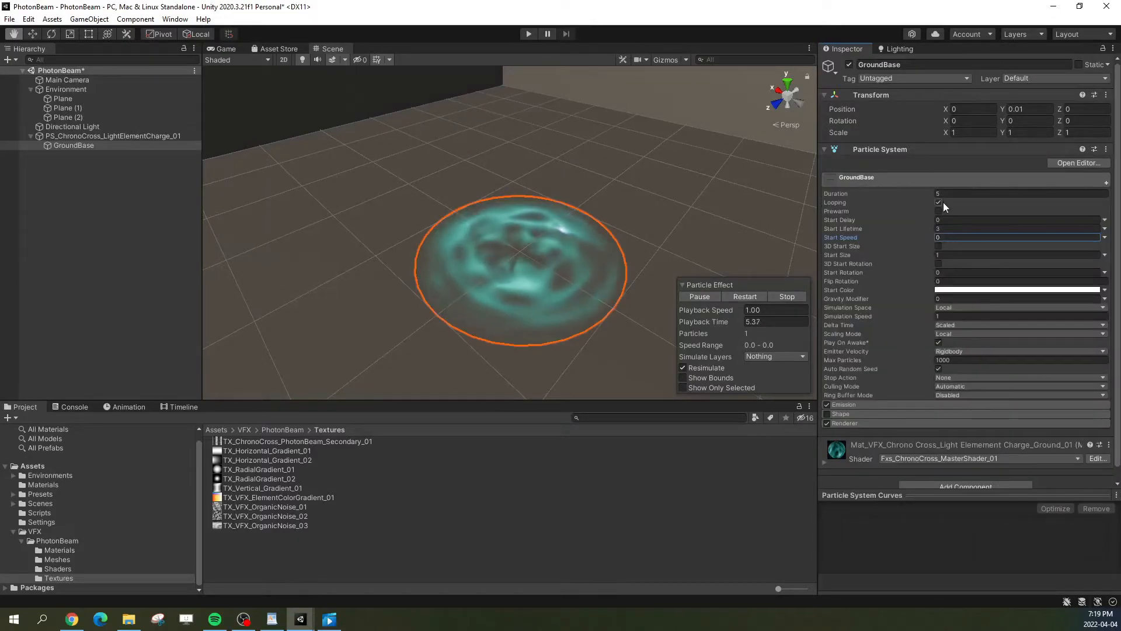
{"action": "left_click", "coordinate": [939, 202]}
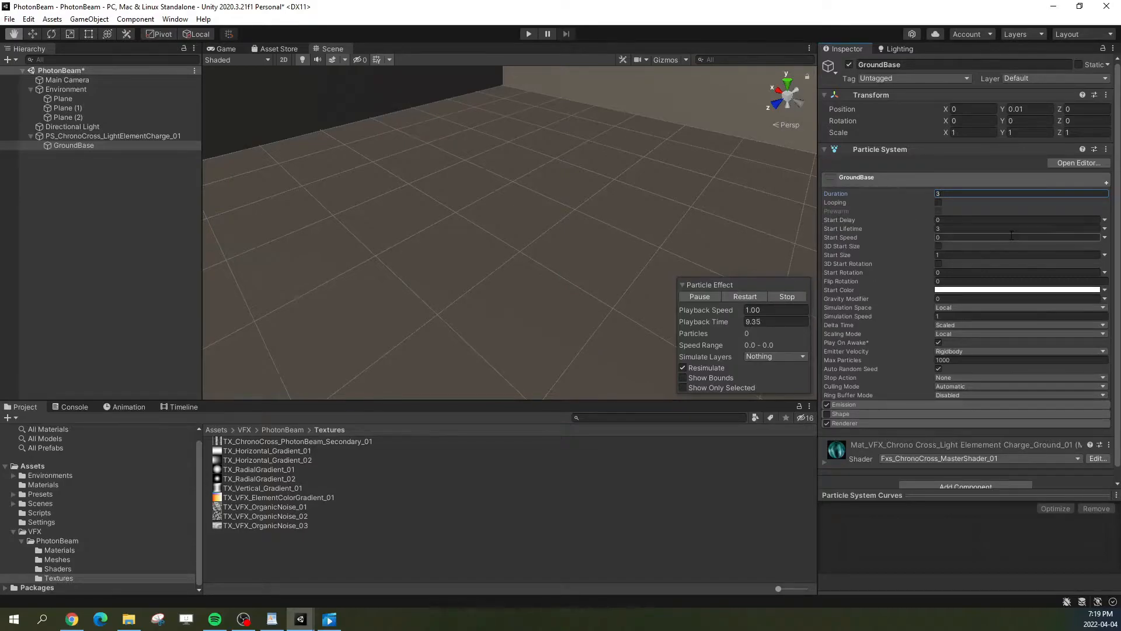
{"action": "left_click", "coordinate": [744, 296]}
{"action": "left_click", "coordinate": [934, 178]}
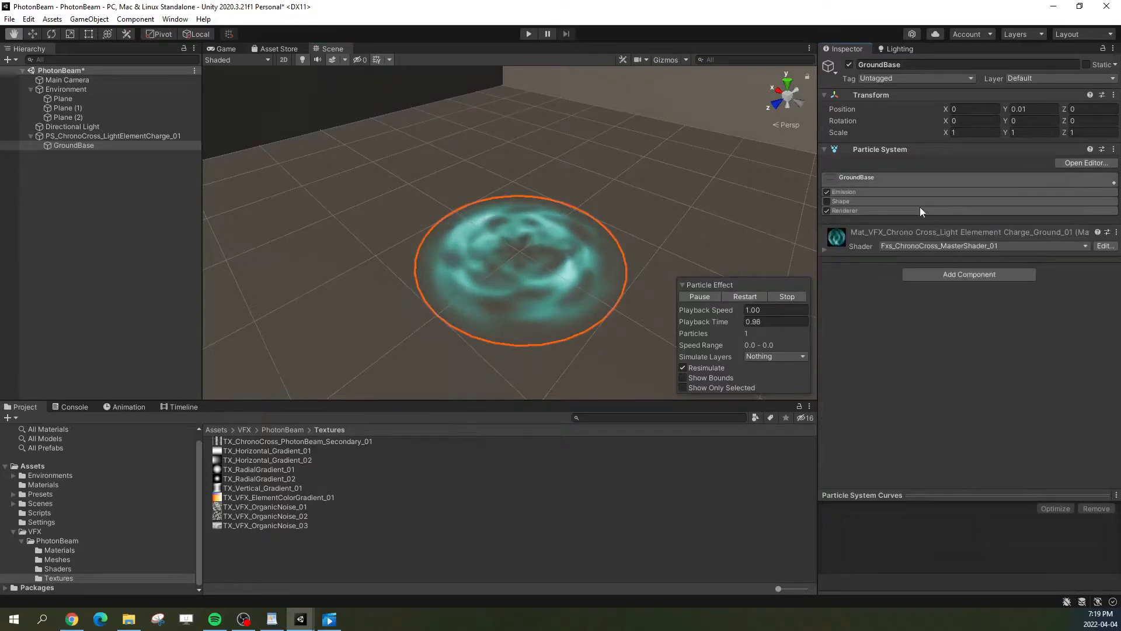
Step: Show all of GroundBase's particle modules, limit the list to the enabled ones again, and replay the effect
{"action": "left_click", "coordinate": [1113, 183]}
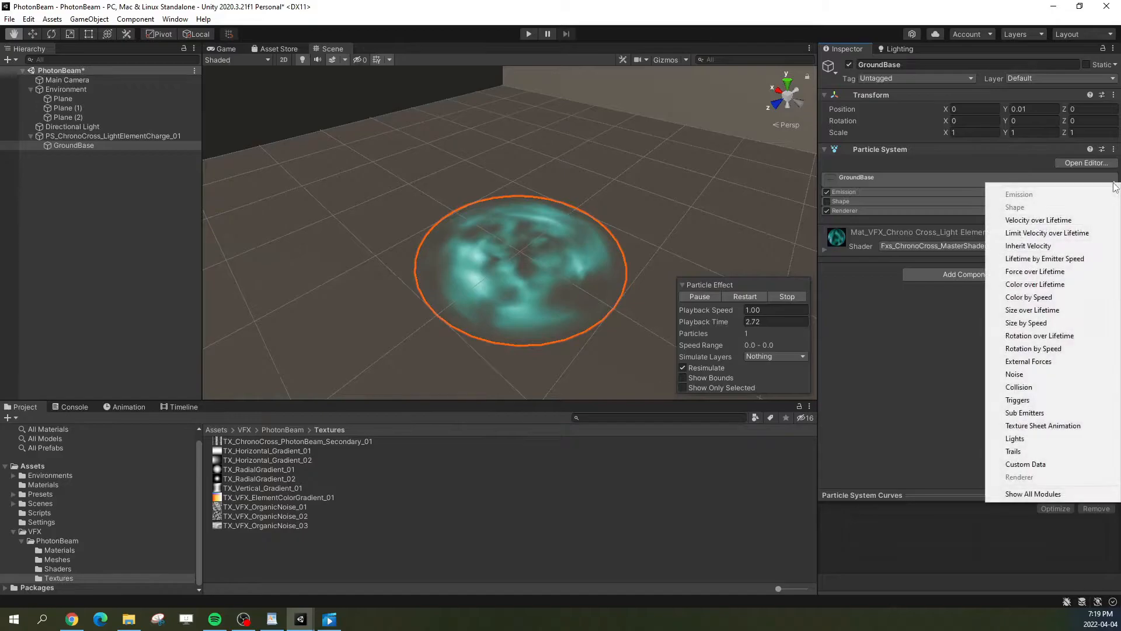
{"action": "left_click", "coordinate": [1020, 494]}
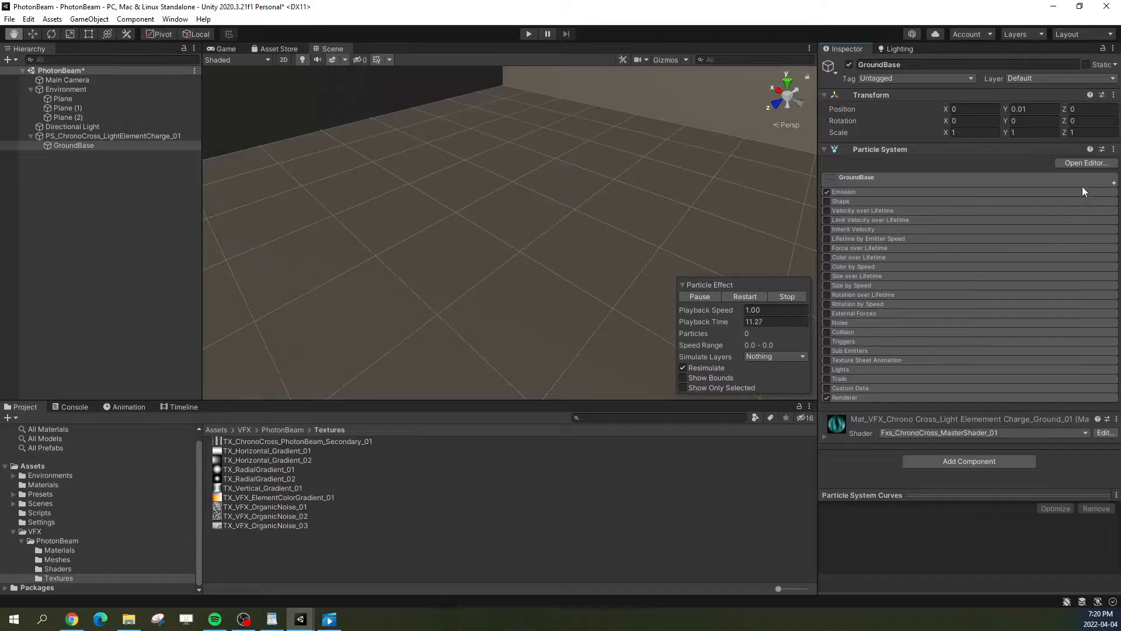
{"action": "left_click", "coordinate": [1113, 181]}
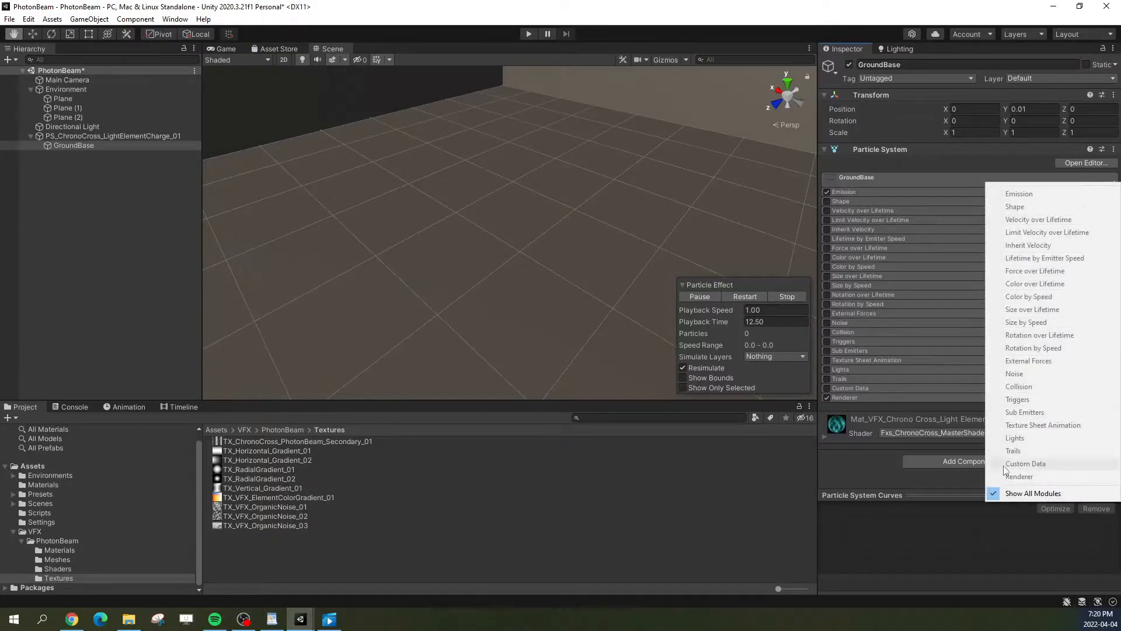
{"action": "left_click", "coordinate": [1033, 493]}
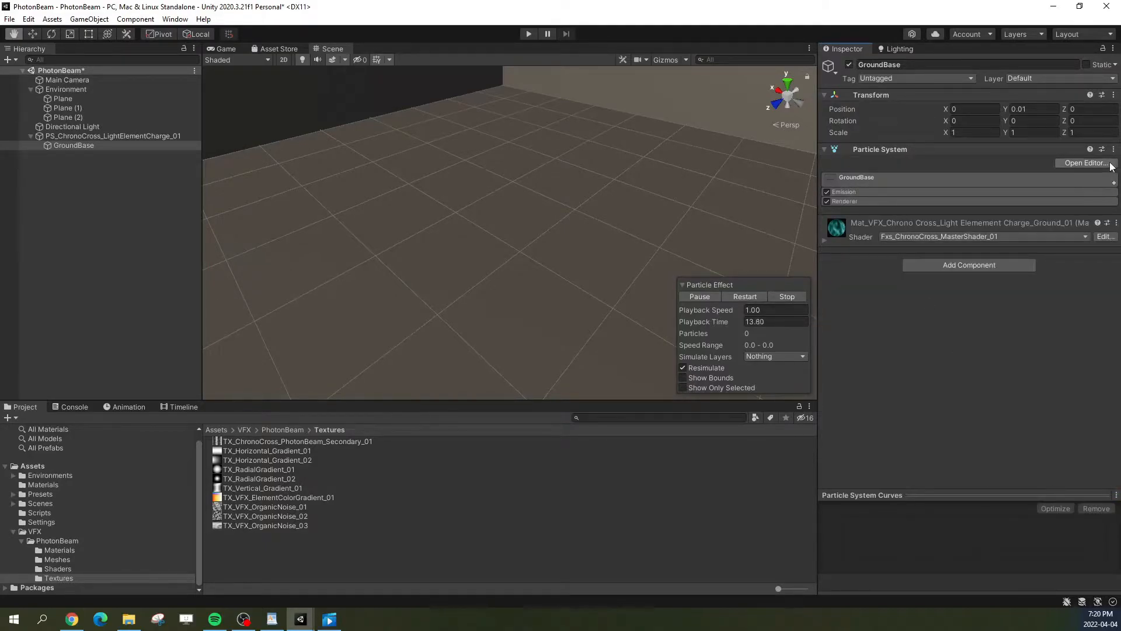
{"action": "left_click", "coordinate": [1115, 182]}
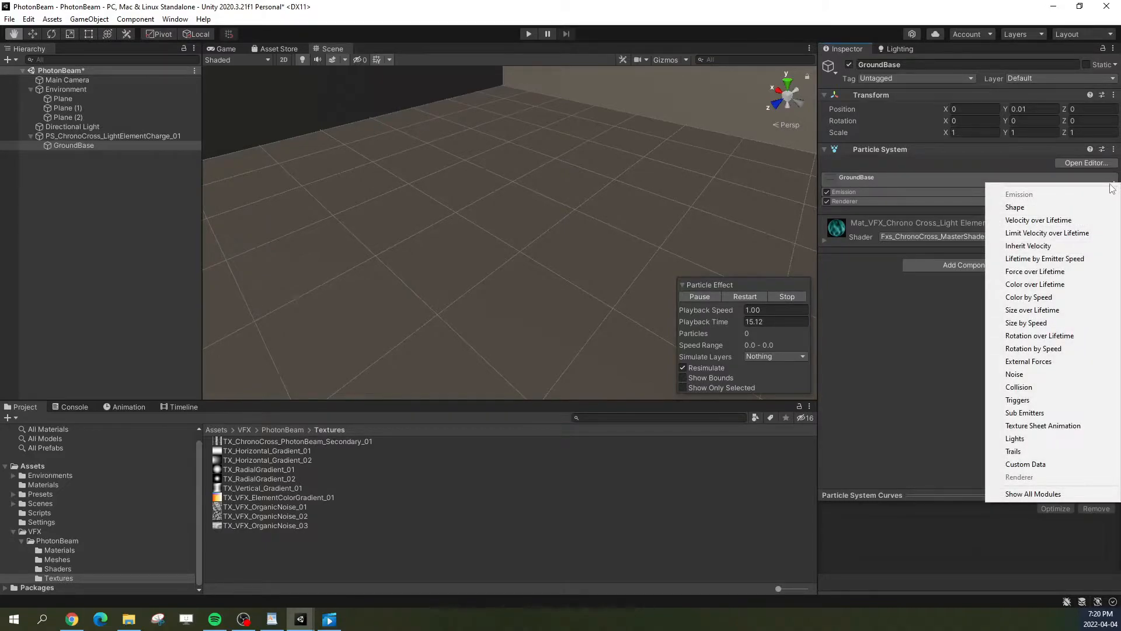
{"action": "left_click", "coordinate": [738, 298]}
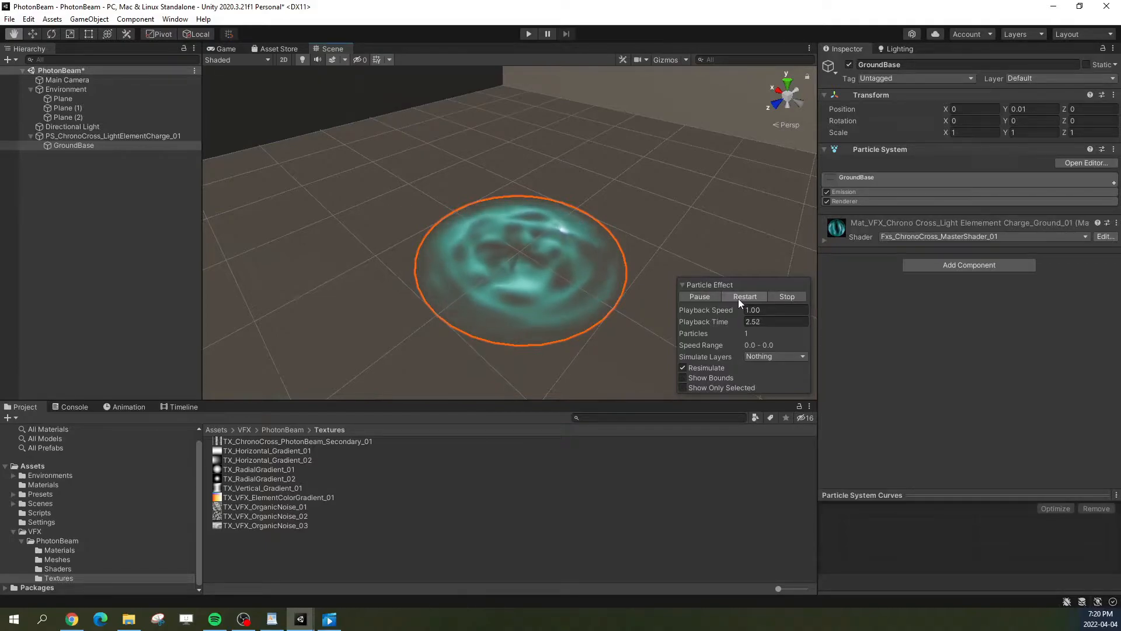
Step: Add the Color over Lifetime module to GroundBase and expand its settings
{"action": "left_click", "coordinate": [1113, 183]}
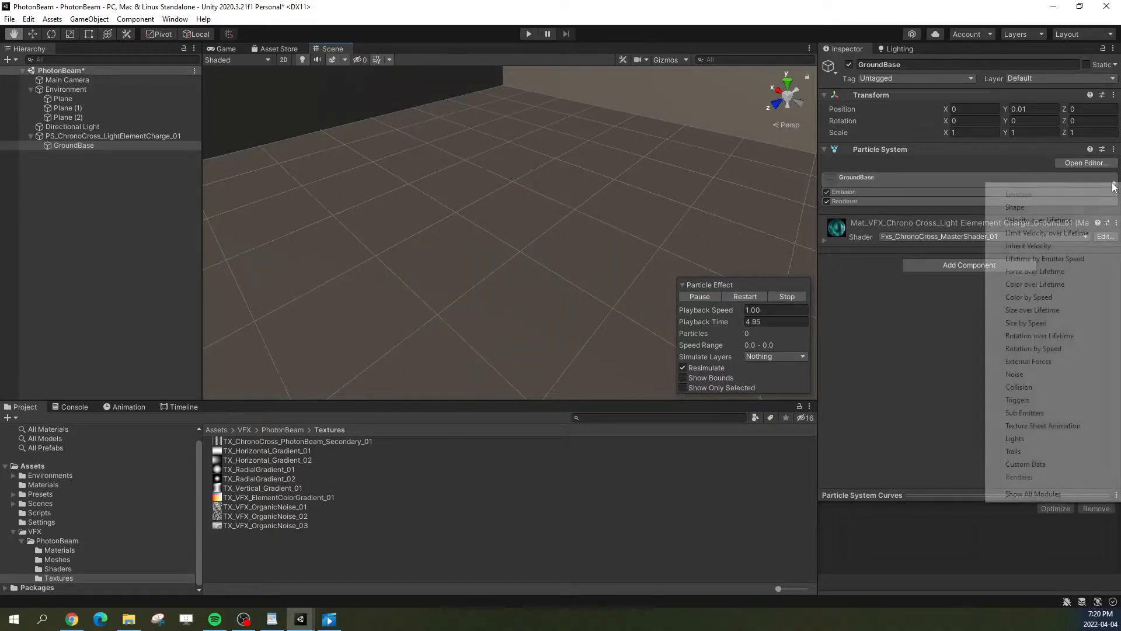
{"action": "left_click", "coordinate": [1018, 286]}
{"action": "left_click", "coordinate": [960, 212]}
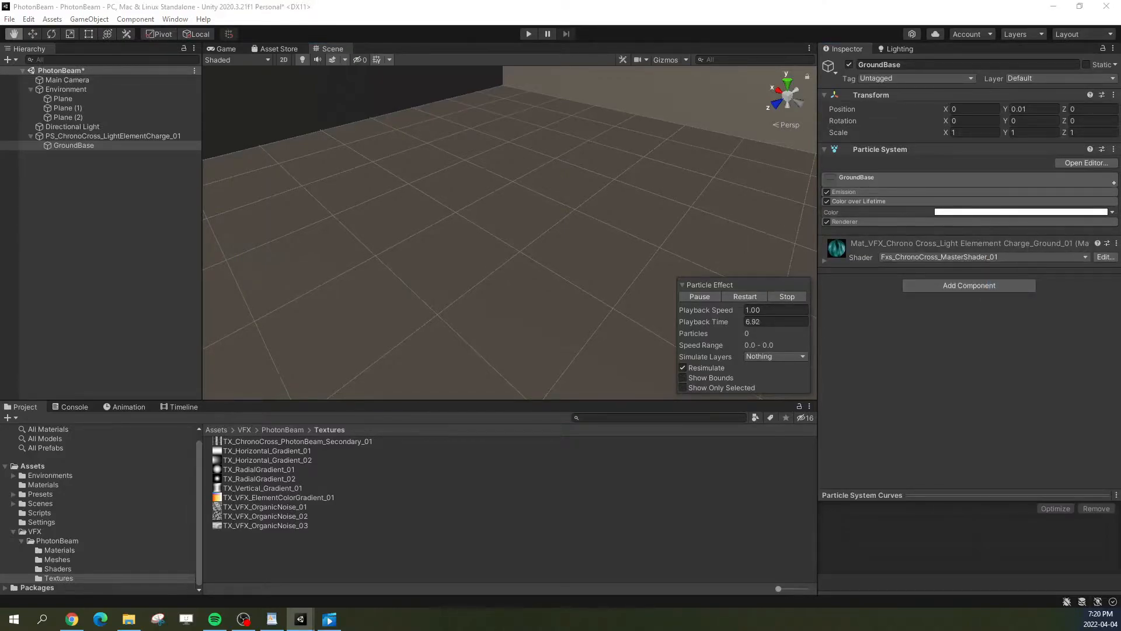
Step: Make GroundBase's Color over Lifetime gradient fade in, with alpha 0 at the start and an alpha key of 255 at 10%
{"action": "left_click_drag", "start_coordinate": [952, 224], "coordinate": [484, 151]}
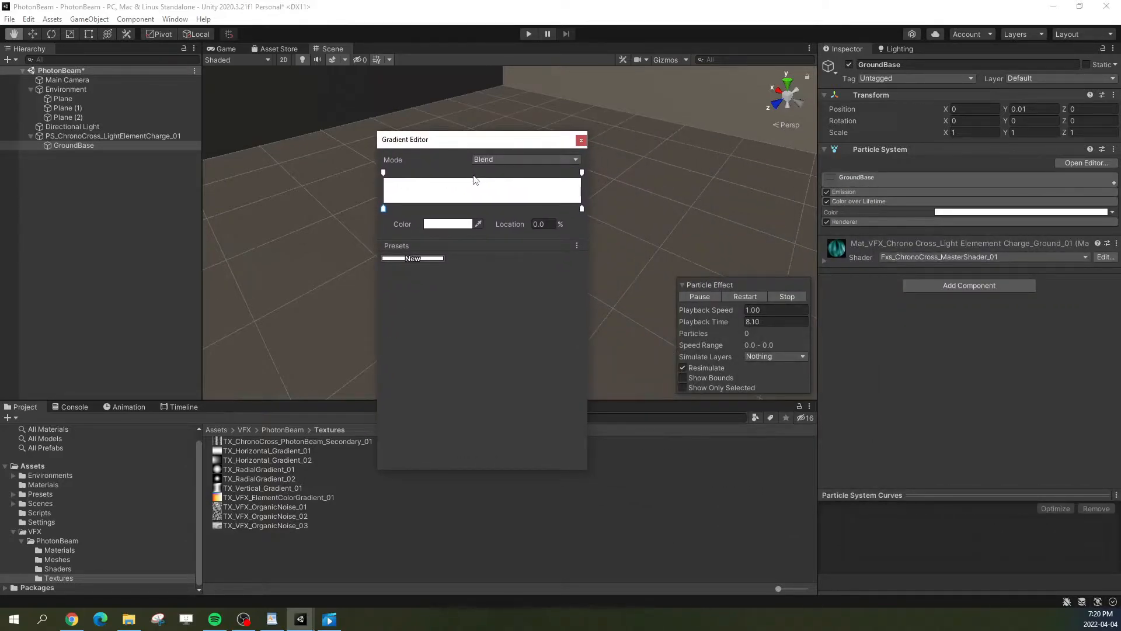
{"action": "left_click", "coordinate": [477, 173]}
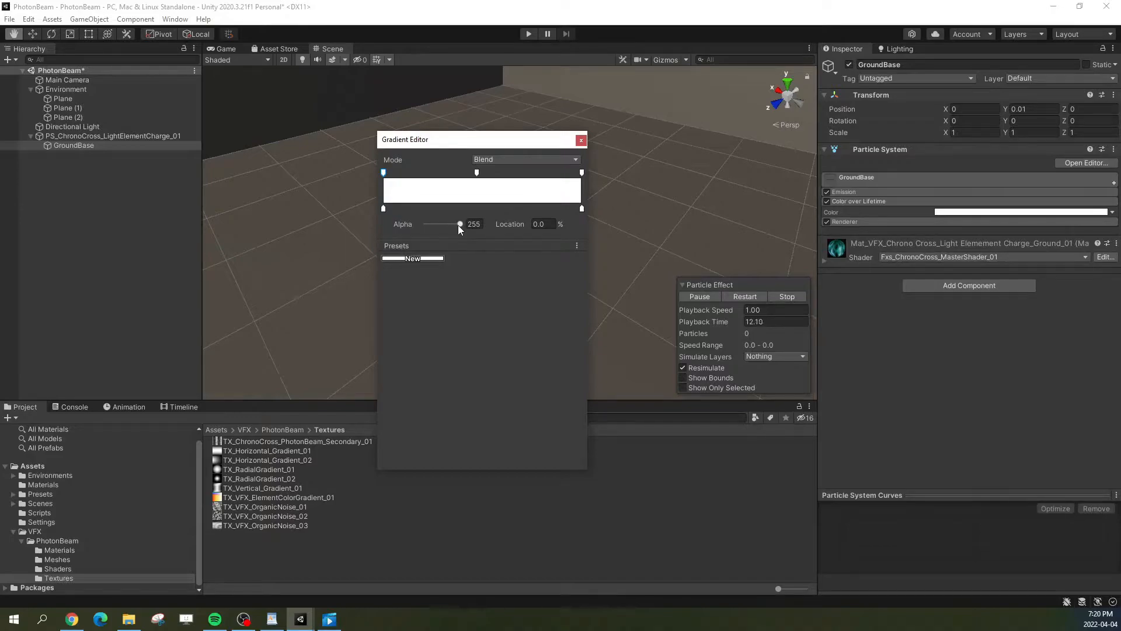
{"action": "left_click_drag", "start_coordinate": [460, 225], "coordinate": [410, 227]}
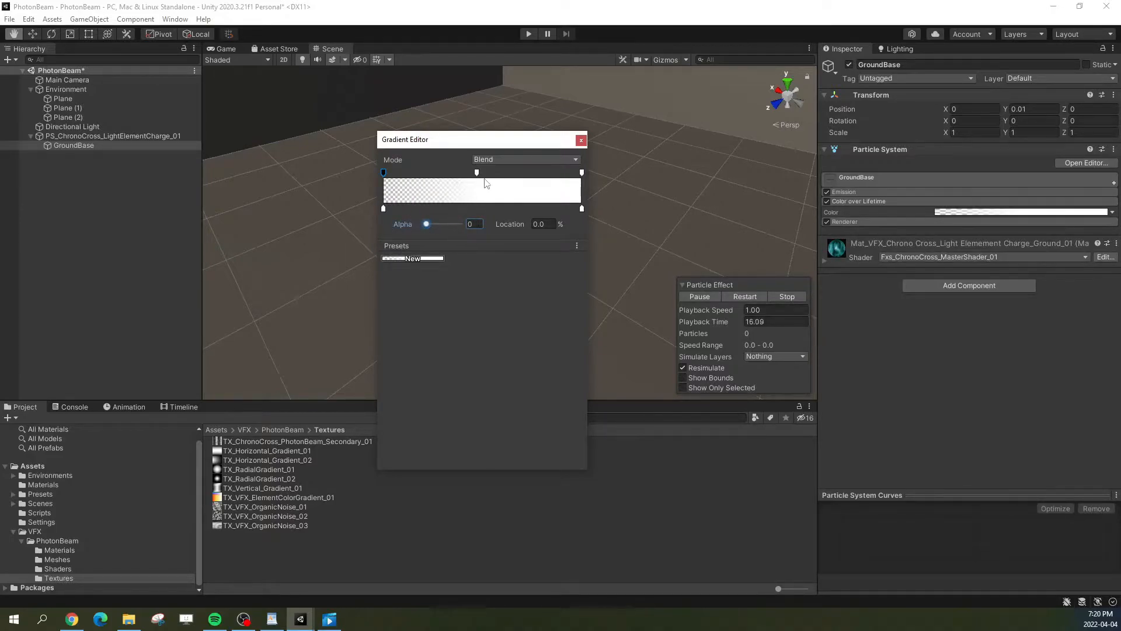
{"action": "left_click_drag", "start_coordinate": [477, 175], "coordinate": [409, 180]}
{"action": "left_click_drag", "start_coordinate": [551, 223], "coordinate": [470, 223]}
{"action": "type", "text": "10"}
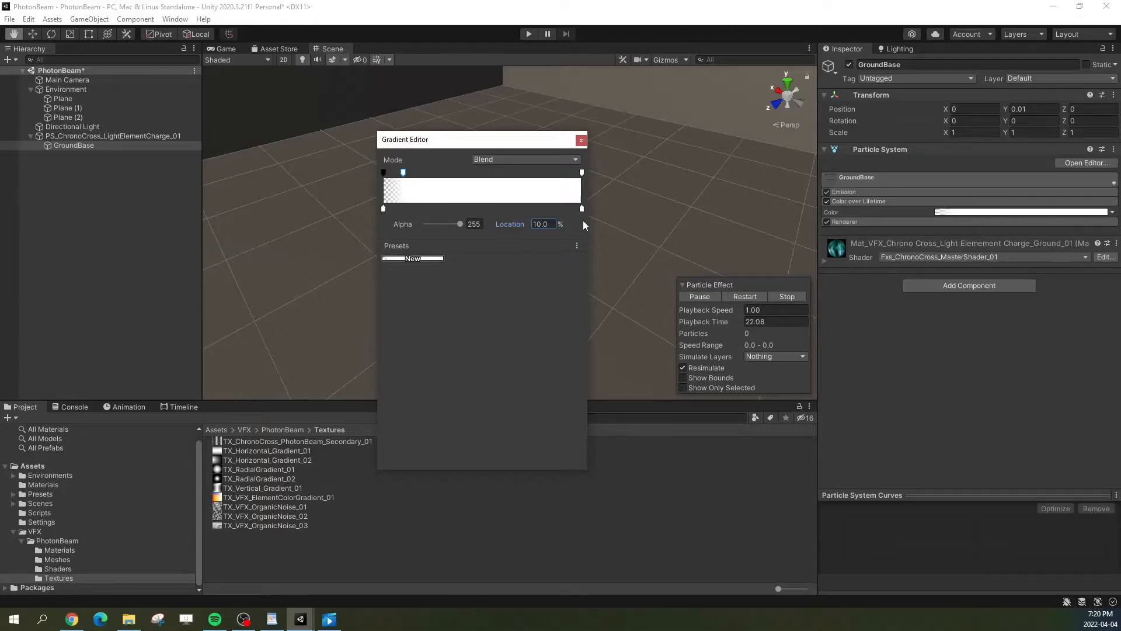
Step: Make the gradient fade out from an opaque alpha key at 85% to alpha 0 at the end, and close the gradient editor
{"action": "left_click_drag", "start_coordinate": [582, 173], "coordinate": [549, 177]}
{"action": "left_click", "coordinate": [581, 173]}
{"action": "left_click_drag", "start_coordinate": [460, 223], "coordinate": [411, 224]}
{"action": "left_click", "coordinate": [542, 174]}
{"action": "type", "text": "85"}
{"action": "left_click", "coordinate": [581, 139]}
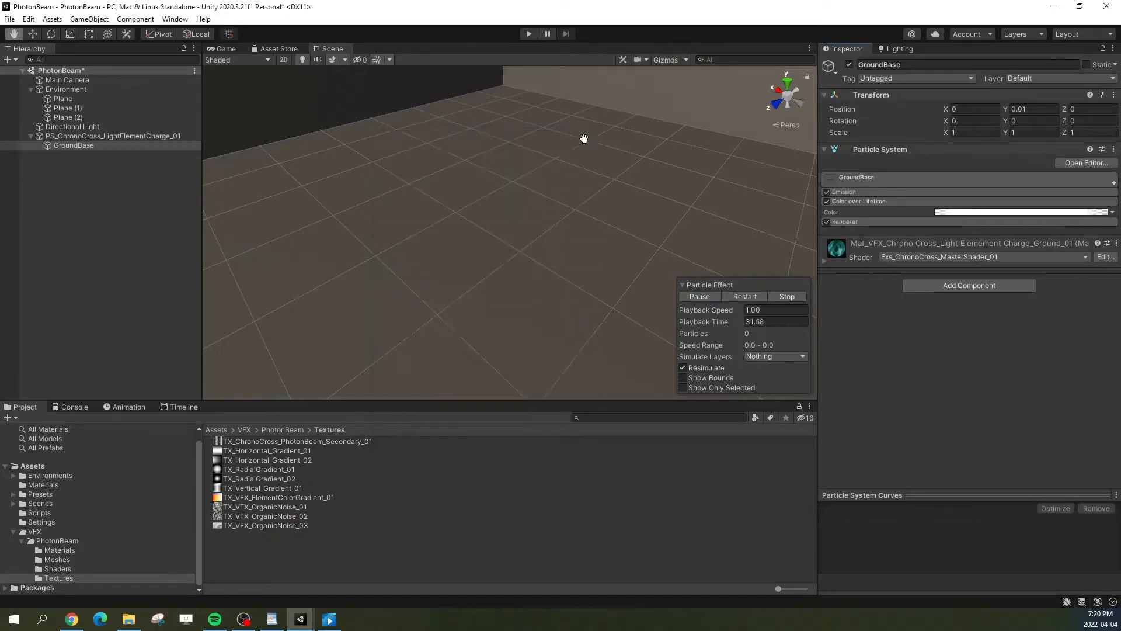
Step: Replay GroundBase several times to check its fade-in and fade-out, and pause the playback
{"action": "left_click", "coordinate": [747, 296]}
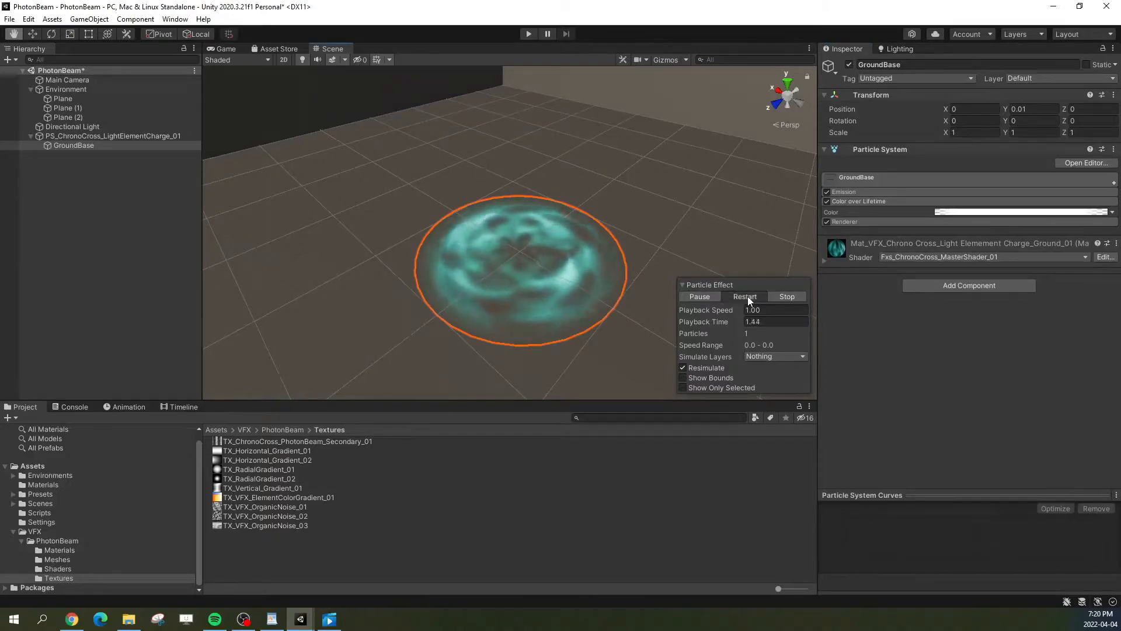
{"action": "left_click", "coordinate": [789, 296]}
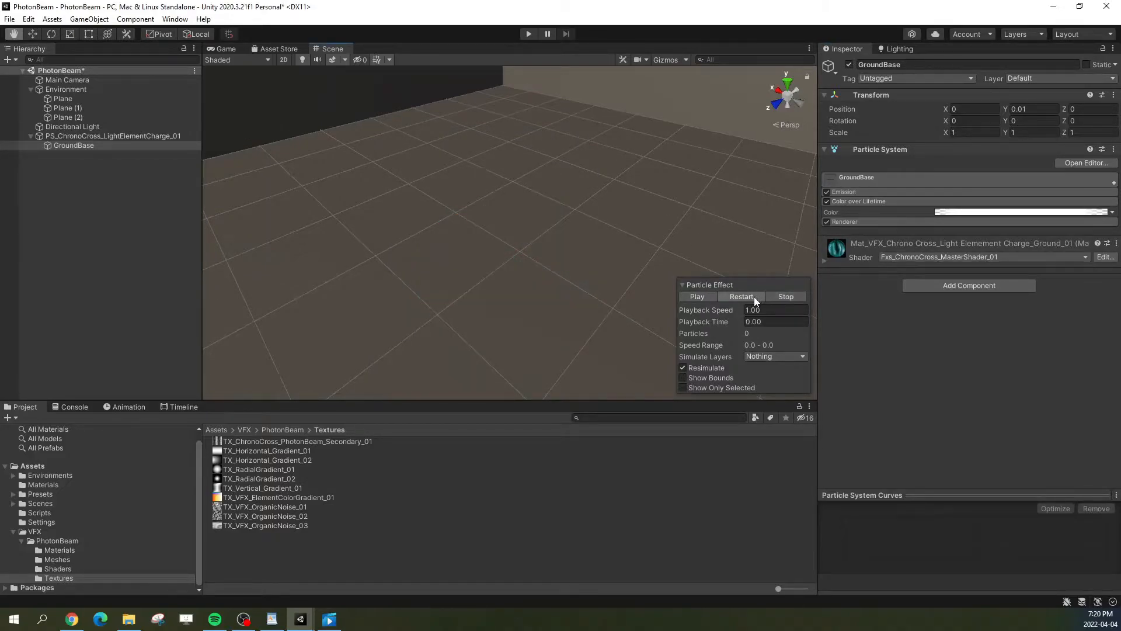
{"action": "left_click", "coordinate": [755, 297]}
{"action": "left_click", "coordinate": [791, 296]}
{"action": "left_click", "coordinate": [707, 296]}
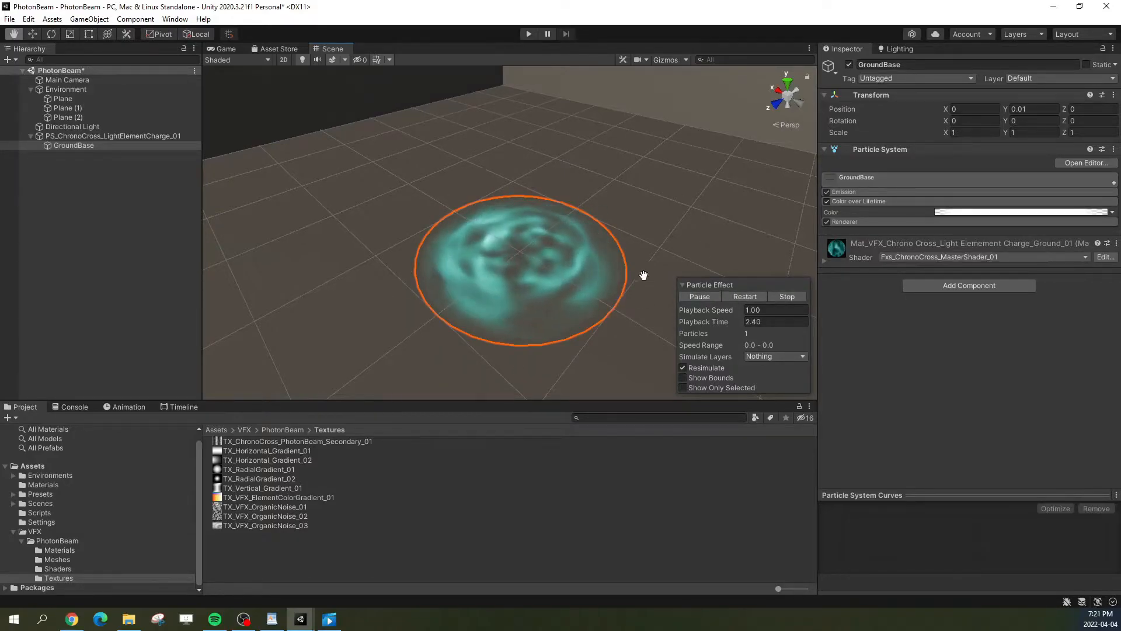
{"action": "left_click", "coordinate": [698, 295]}
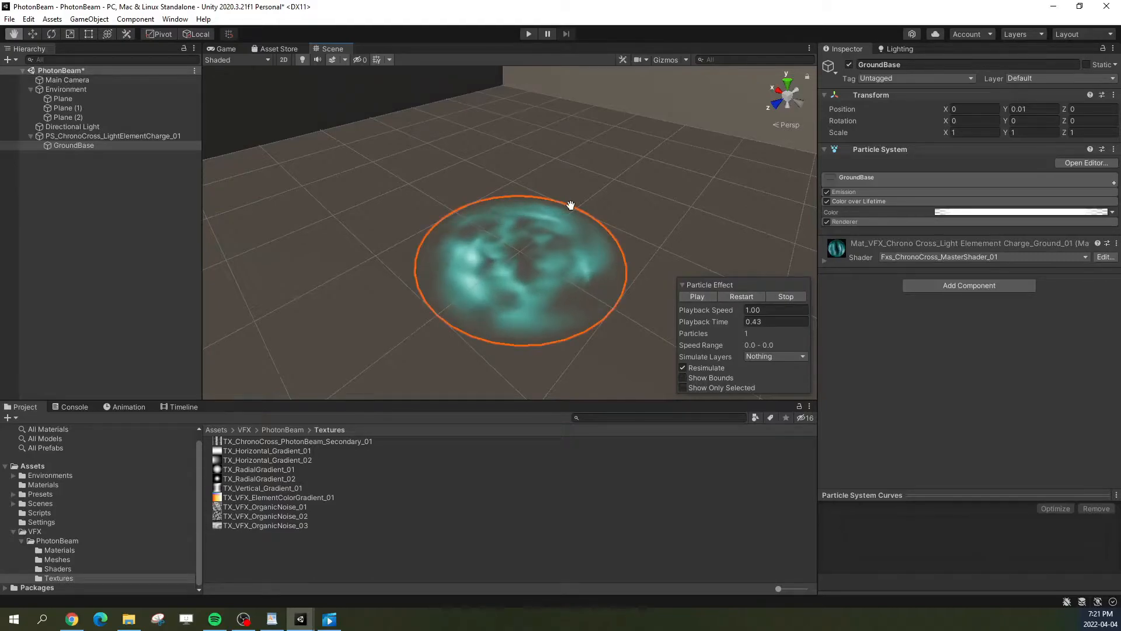
Step: Turn off the Selection Outline gizmo in the Scene view
{"action": "left_click", "coordinate": [687, 61]}
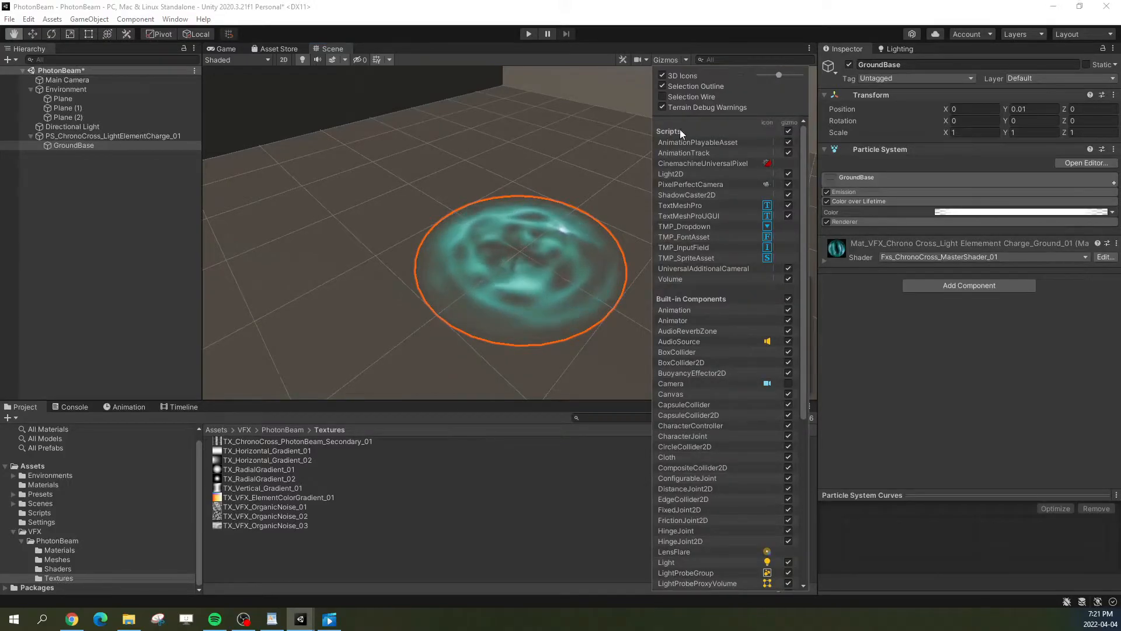
{"action": "left_click", "coordinate": [662, 87]}
{"action": "left_click", "coordinate": [705, 13]}
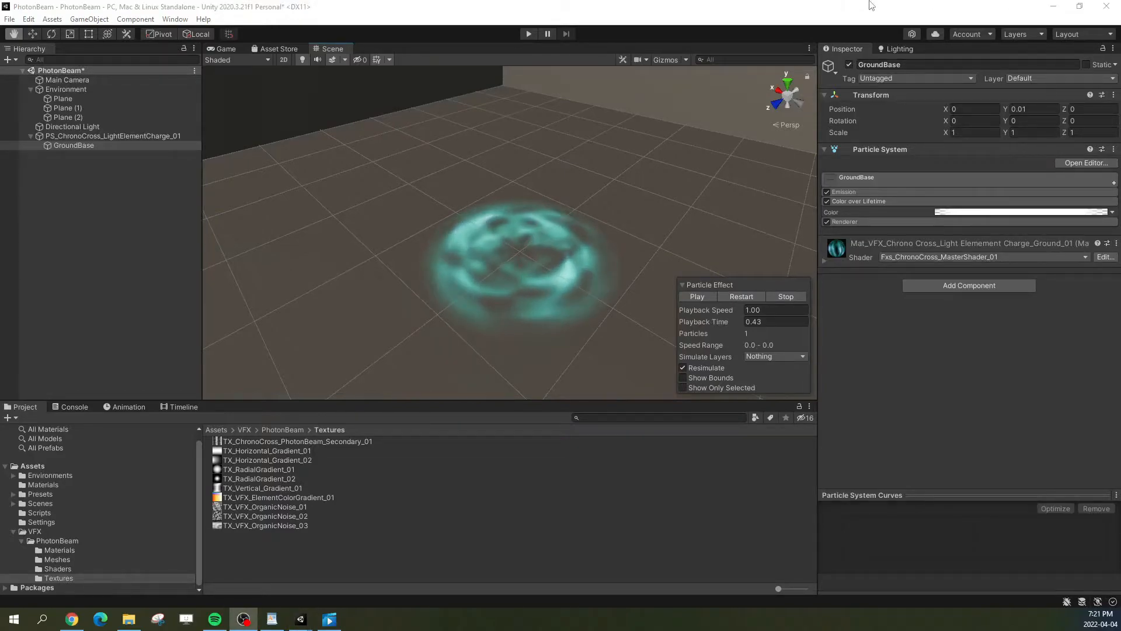
{"action": "left_click", "coordinate": [854, 15]}
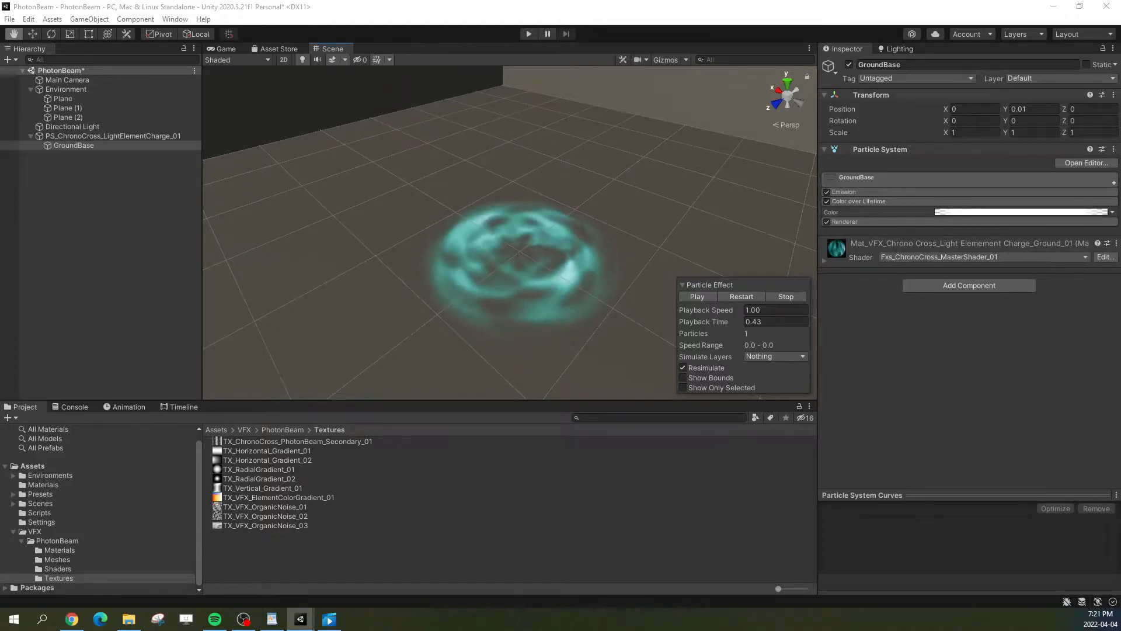
Step: Switch to the PhotonBeam reference video, replay the charge moment with the rising particles, pause it, and minimize the player
{"action": "key", "text": "alt+Tab"}
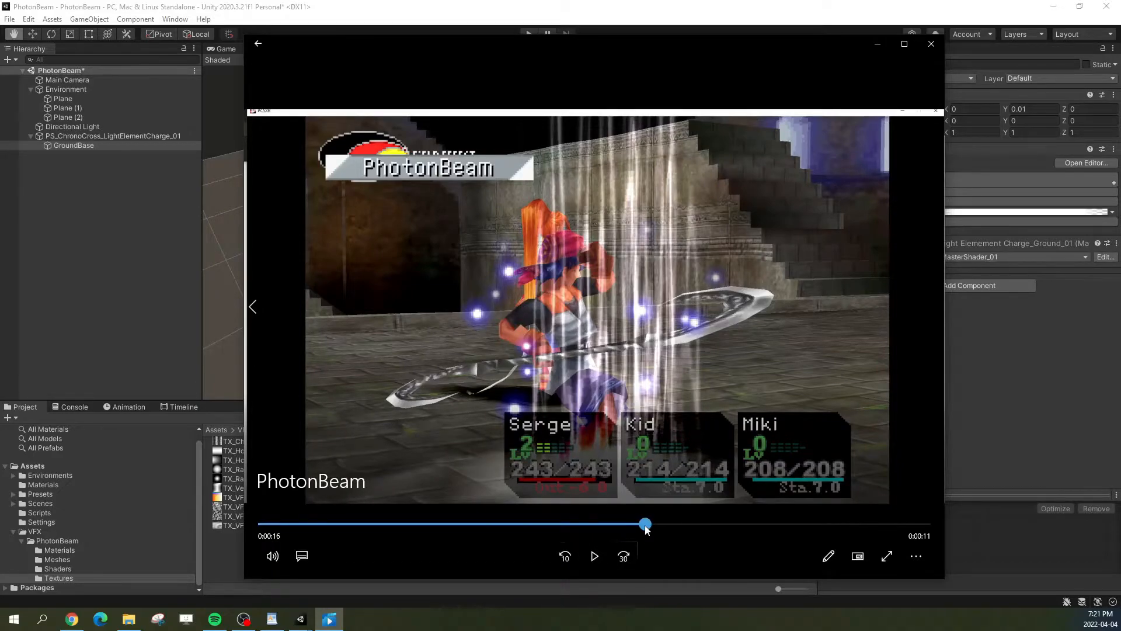
{"action": "left_click_drag", "start_coordinate": [645, 524], "coordinate": [641, 525]}
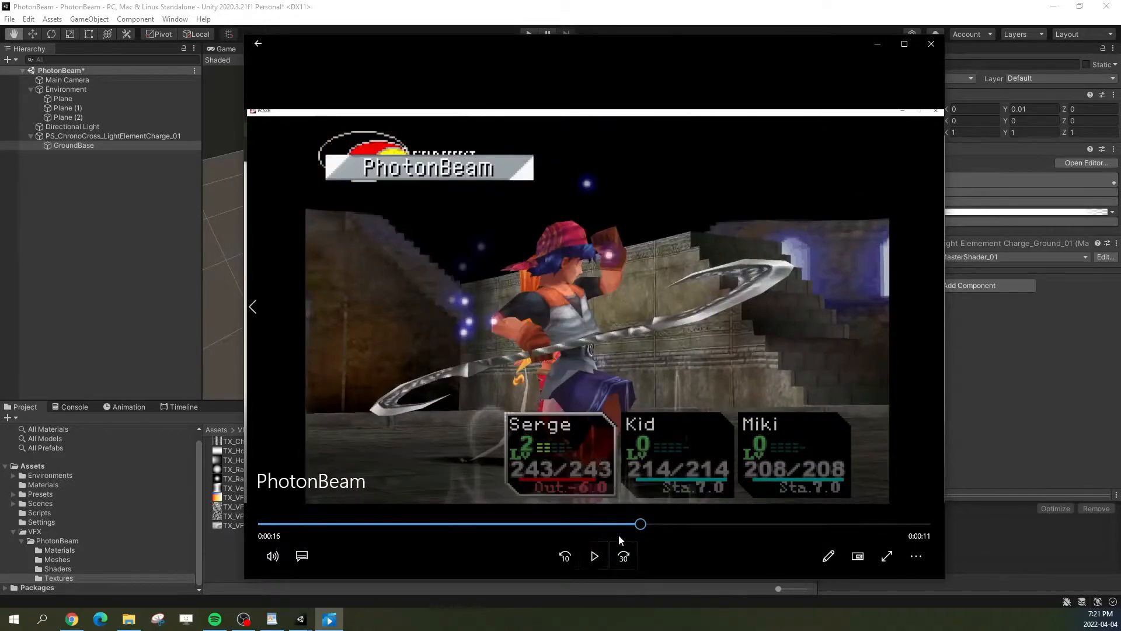
{"action": "left_click", "coordinate": [597, 554]}
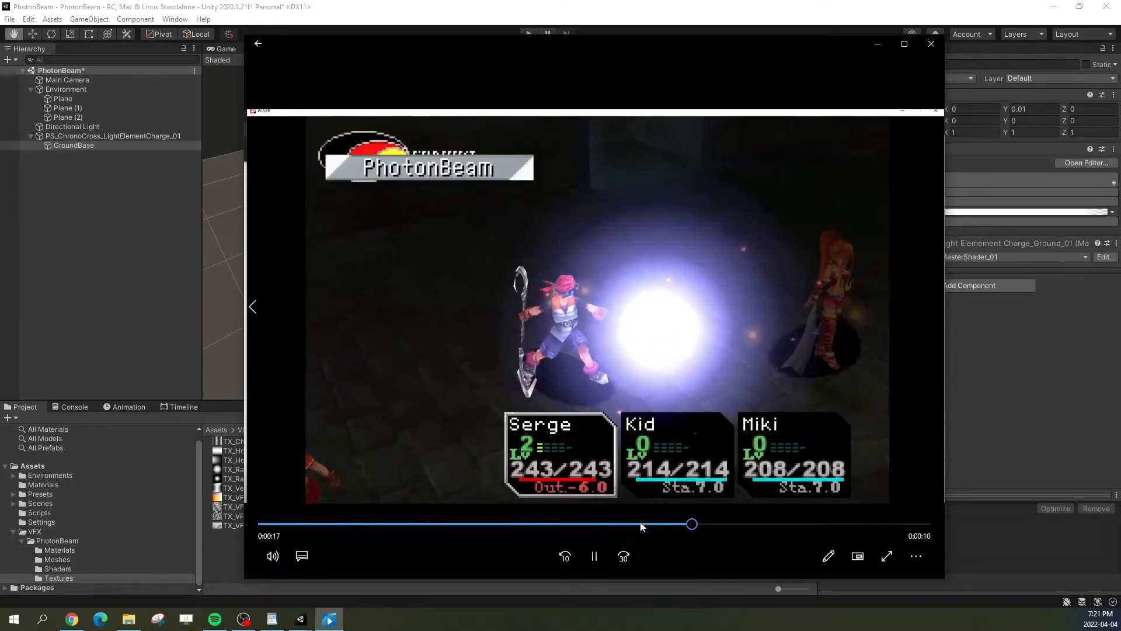
{"action": "left_click", "coordinate": [642, 524]}
{"action": "left_click", "coordinate": [623, 524]}
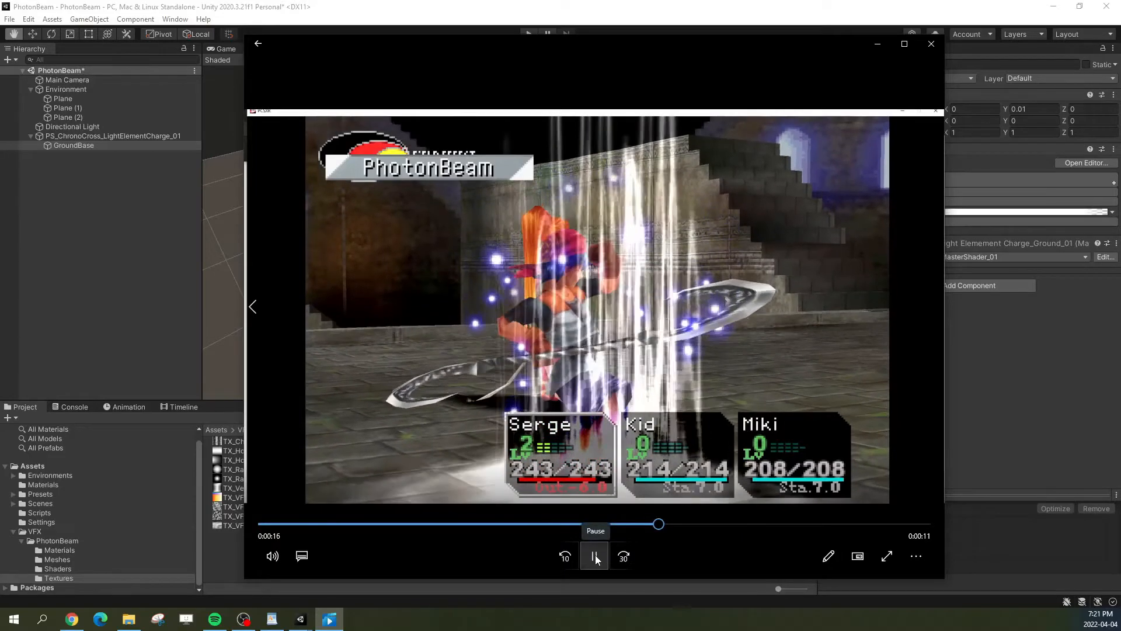
{"action": "left_click", "coordinate": [596, 558]}
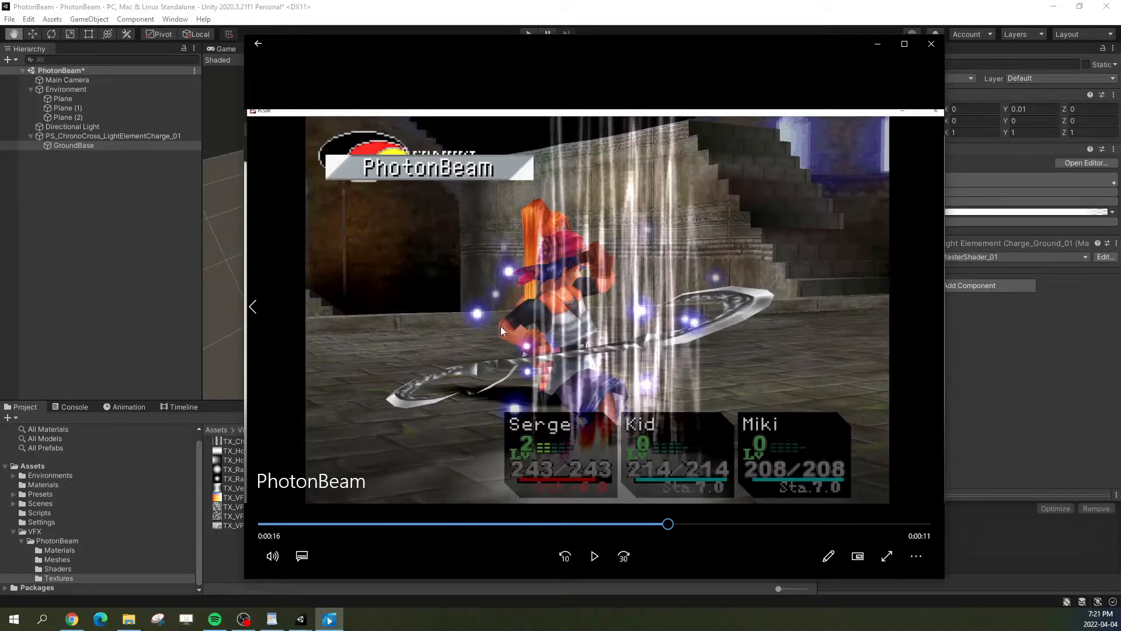
{"action": "left_click", "coordinate": [877, 44]}
Step: Create a child particle system under PS_ChronoCross_LightElementCharge_01 and name it EnergyBubbles
{"action": "left_click_drag", "start_coordinate": [370, 245], "coordinate": [371, 211], "text": "alt"}
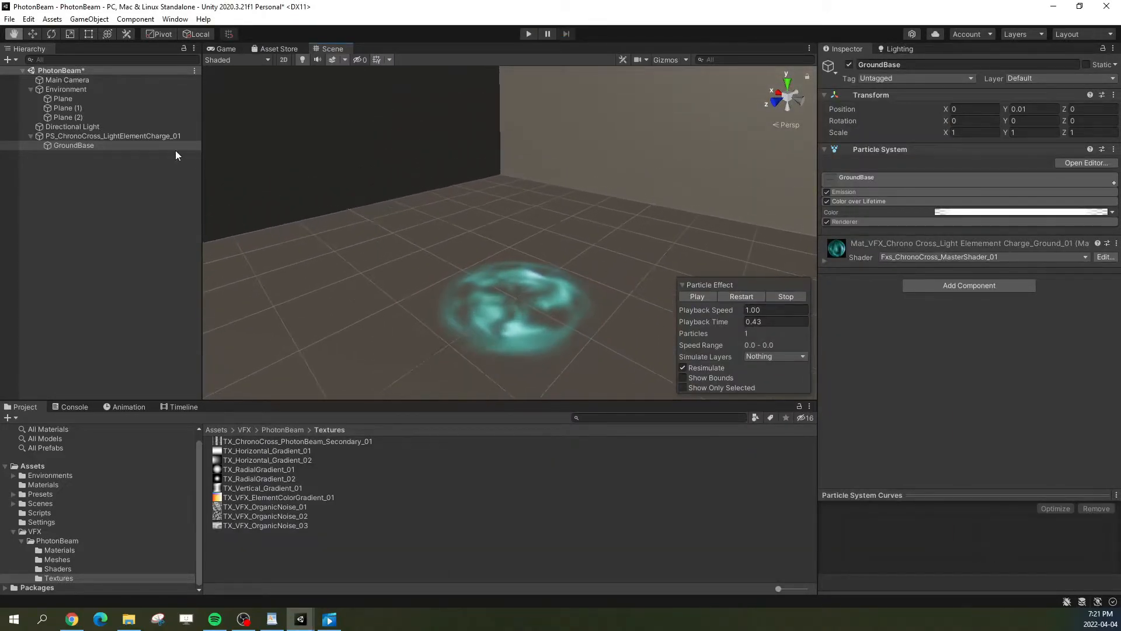
{"action": "left_click", "coordinate": [139, 138]}
{"action": "right_click", "coordinate": [139, 138]}
{"action": "left_click", "coordinate": [101, 208]}
{"action": "left_click", "coordinate": [82, 138]}
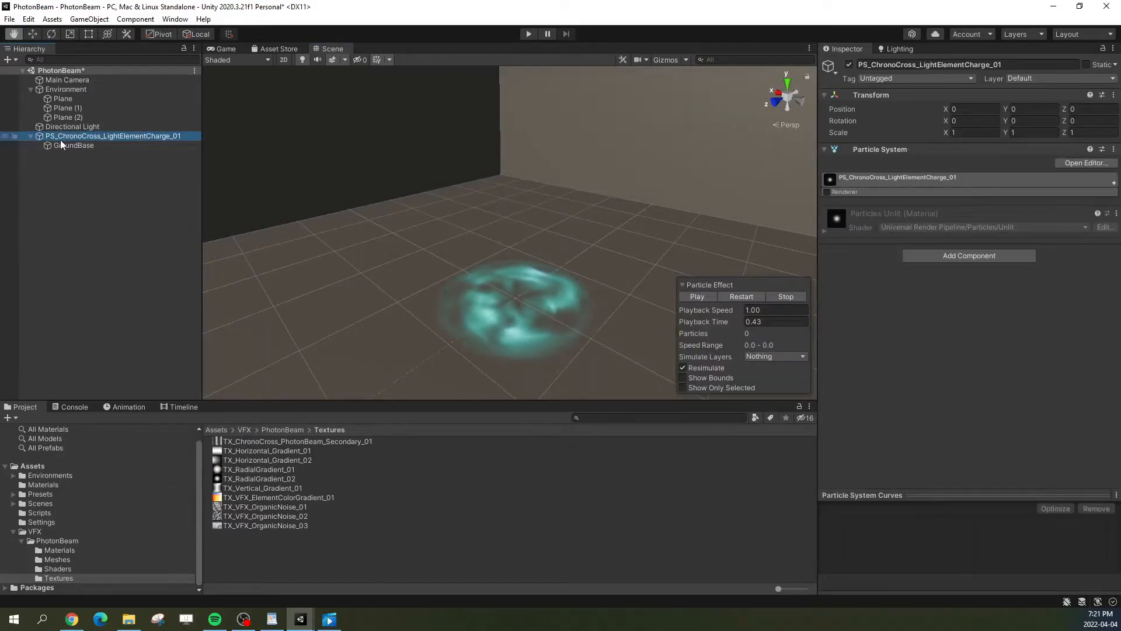
{"action": "right_click", "coordinate": [107, 135]}
{"action": "mouse_move", "coordinate": [138, 318]}
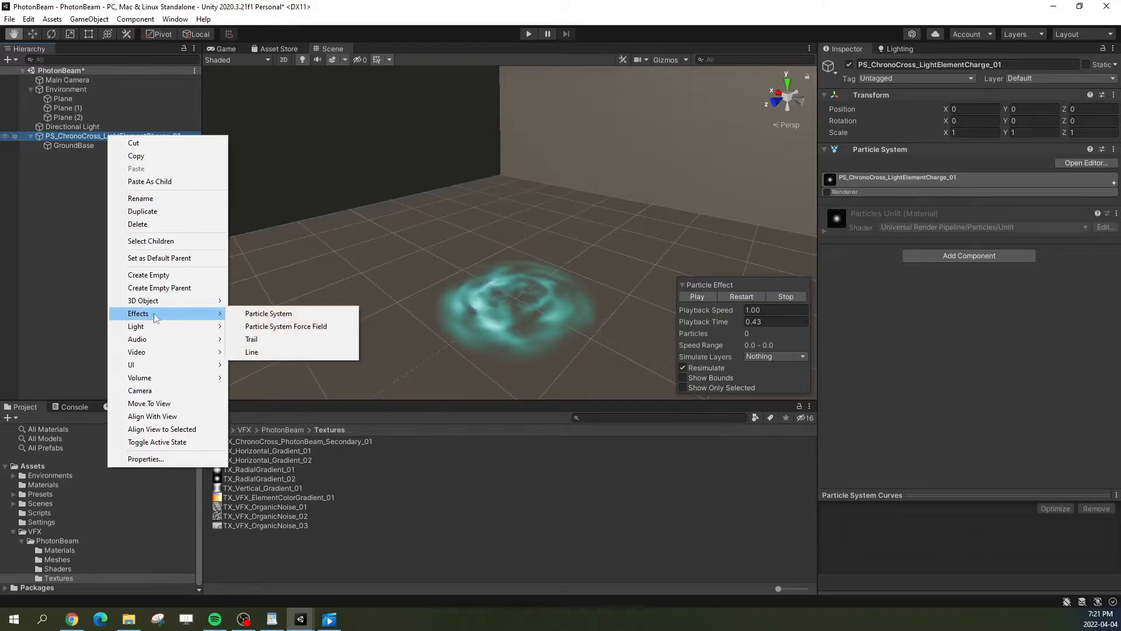
{"action": "left_click", "coordinate": [275, 313]}
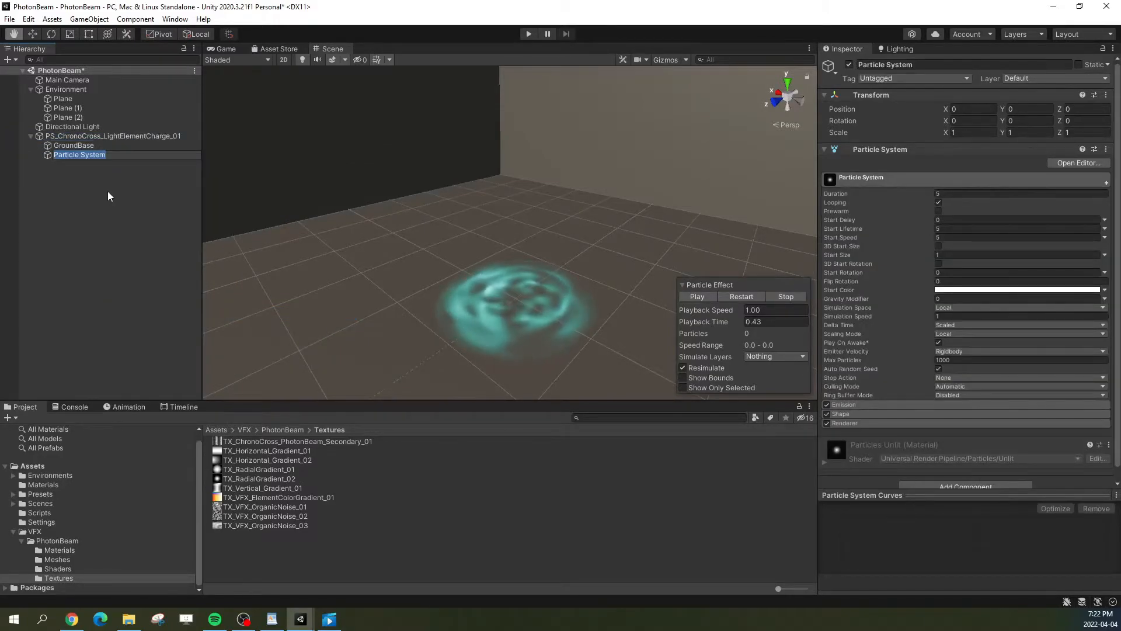
{"action": "type", "text": "E"}
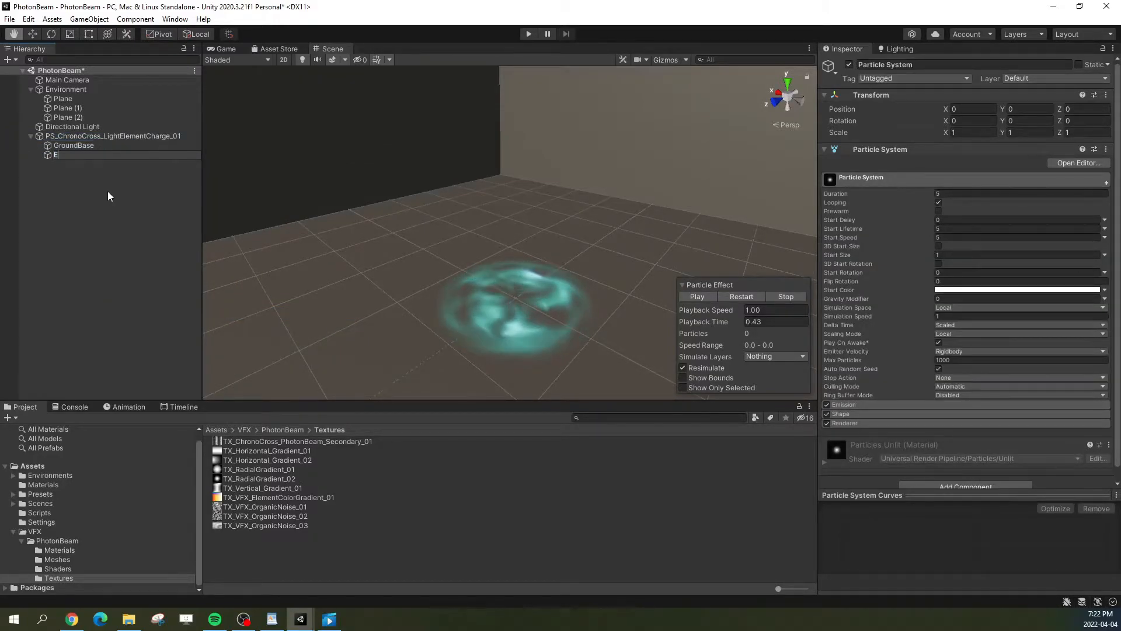
{"action": "type", "text": "nergyBubbles"}
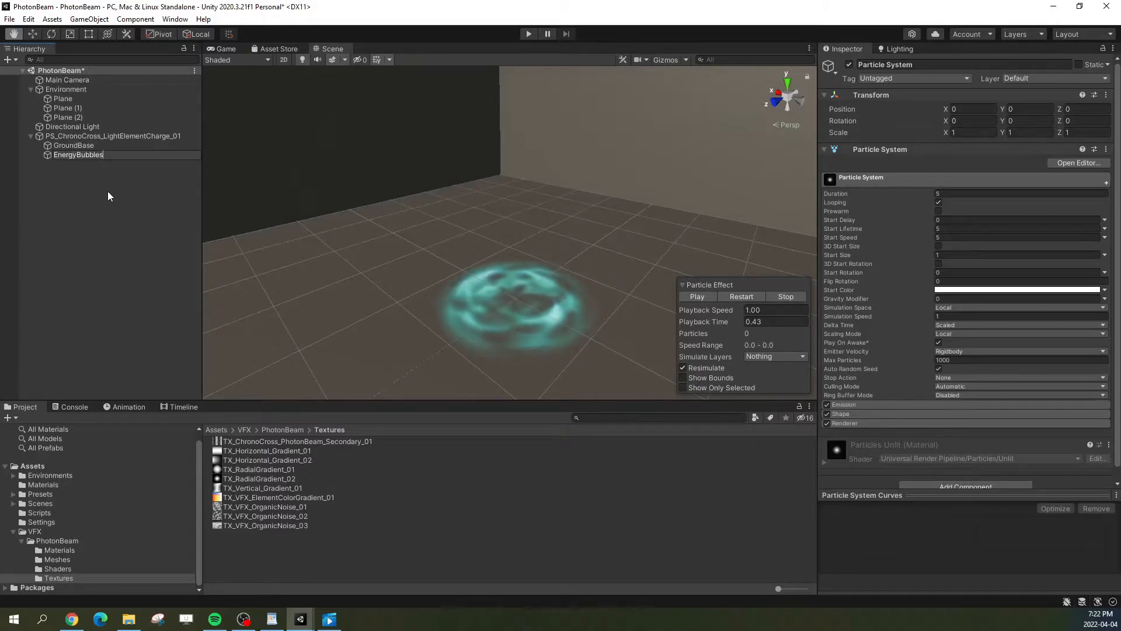
{"action": "key", "text": "Return"}
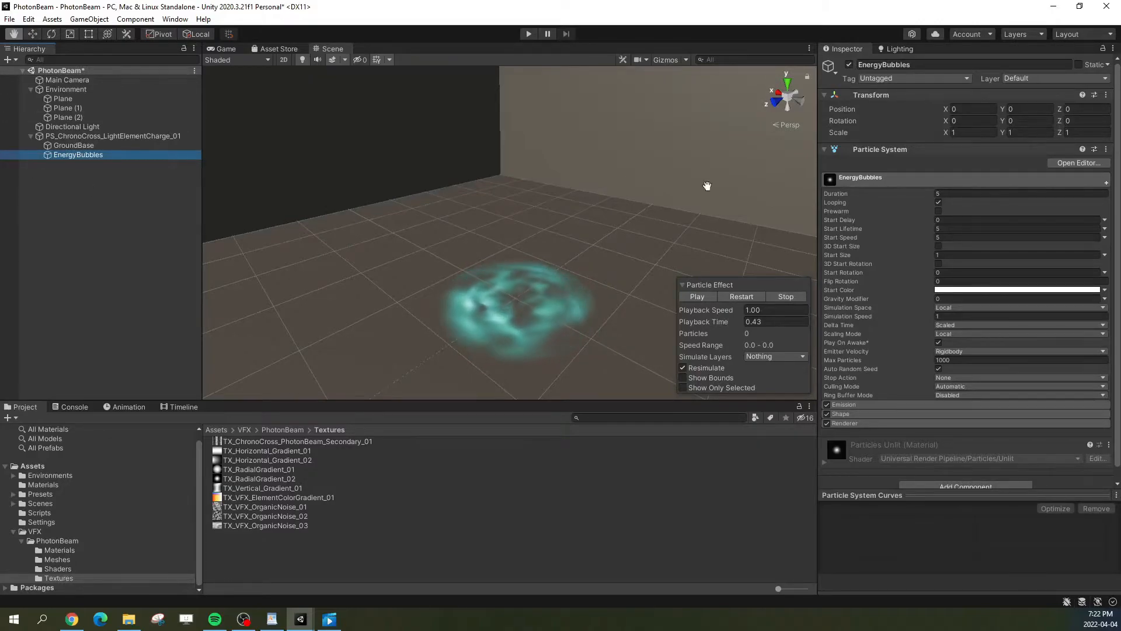
Step: Replay EnergyBubbles with its Shape settings expanded and set the cone to emit from Volume
{"action": "left_click", "coordinate": [858, 185]}
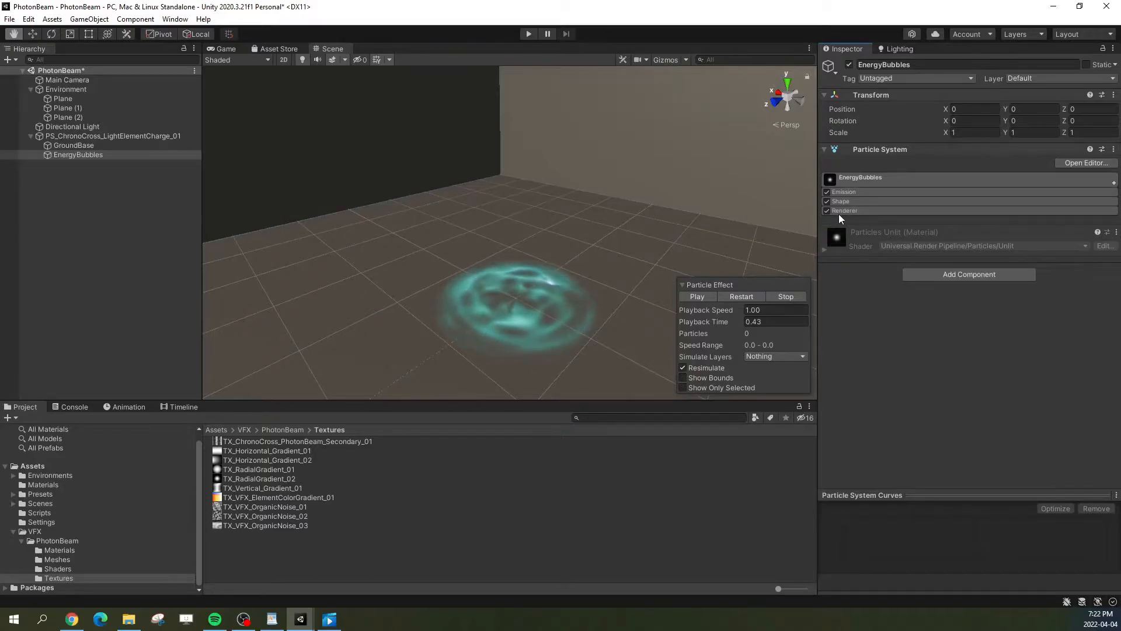
{"action": "left_click", "coordinate": [845, 202]}
{"action": "left_click_drag", "start_coordinate": [677, 241], "coordinate": [484, 229], "text": "alt"}
{"action": "left_click", "coordinate": [749, 296]}
{"action": "left_click_drag", "start_coordinate": [586, 251], "coordinate": [587, 286], "text": "alt"}
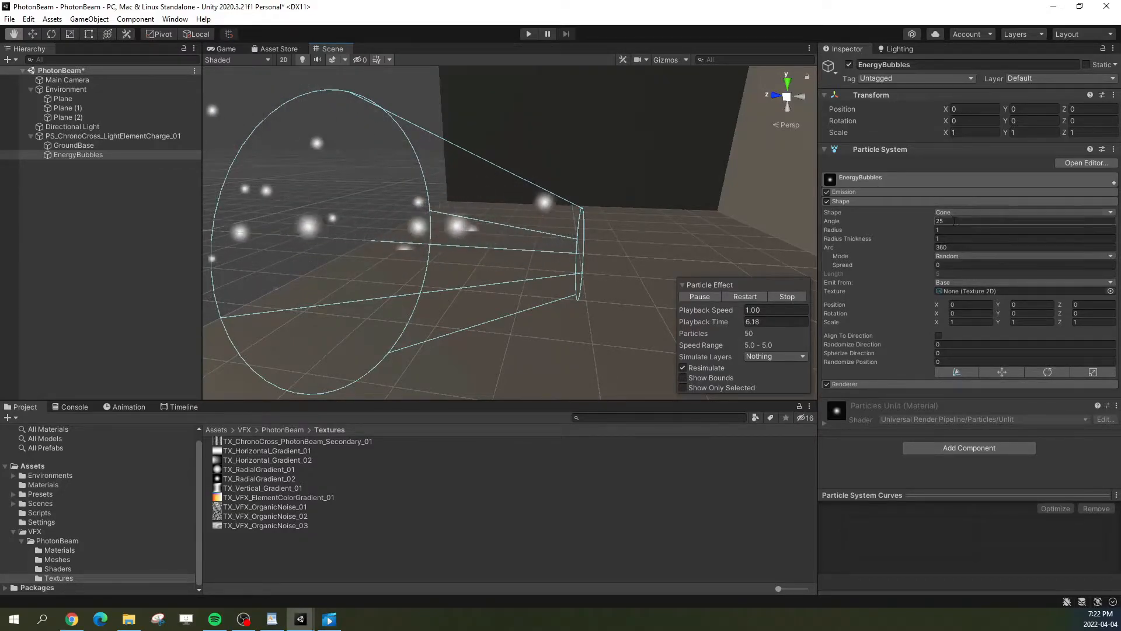
{"action": "left_click", "coordinate": [953, 283]}
{"action": "left_click", "coordinate": [979, 307]}
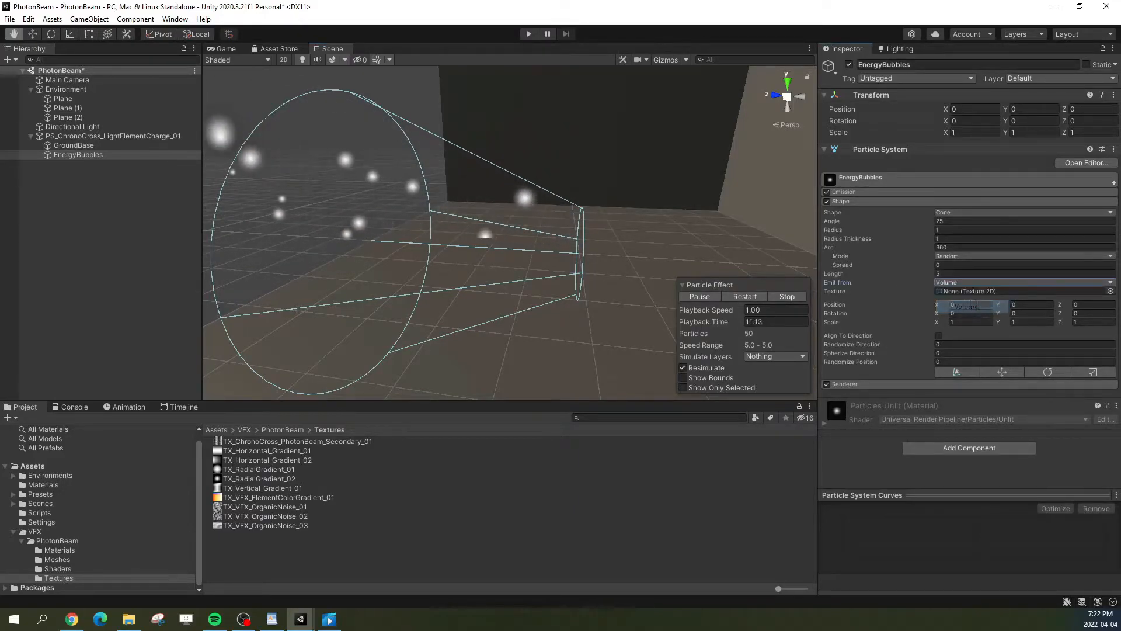
Step: Set the EnergyBubbles emission cone's angle to 0
{"action": "left_click_drag", "start_coordinate": [689, 259], "coordinate": [705, 270], "text": "alt"}
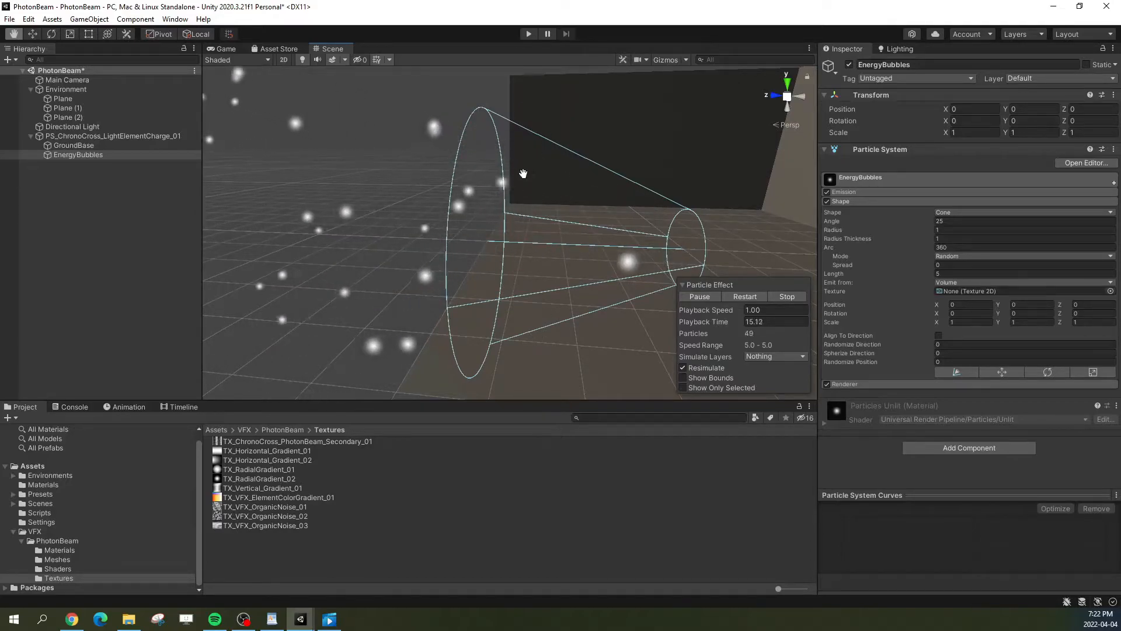
{"action": "left_click", "coordinate": [957, 221]}
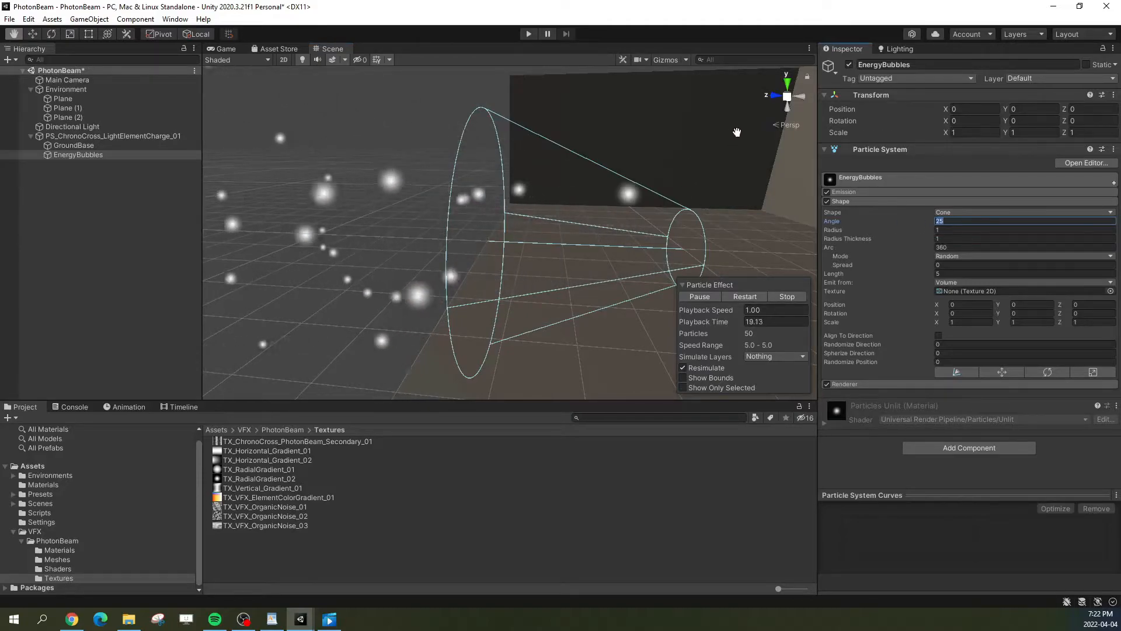
{"action": "type", "text": "0"}
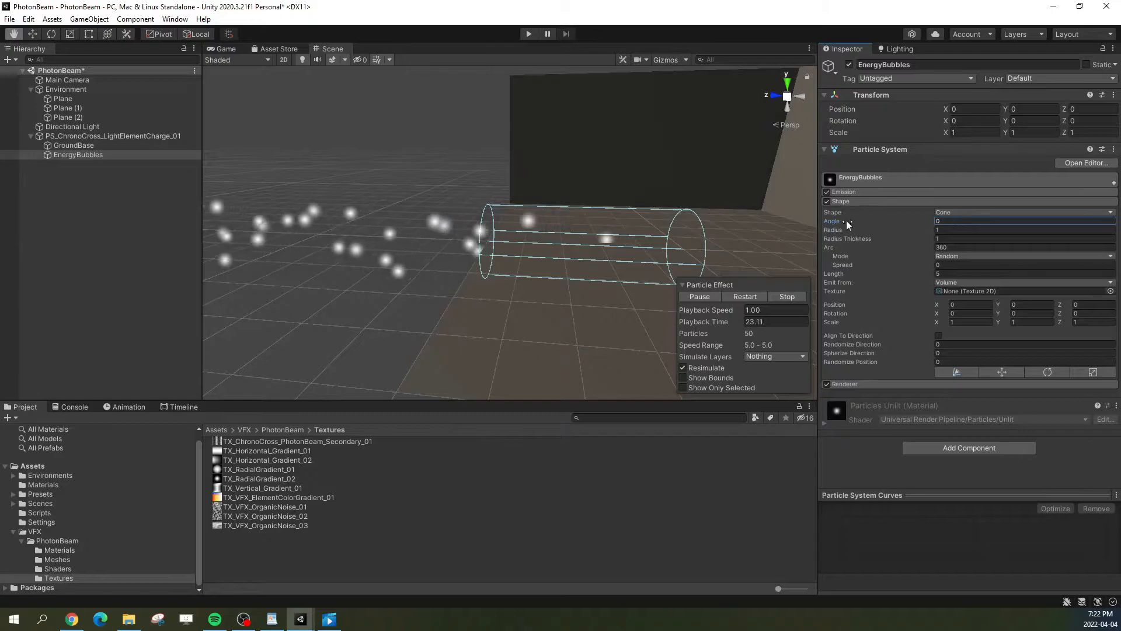
{"action": "left_click_drag", "start_coordinate": [805, 258], "coordinate": [704, 258]}
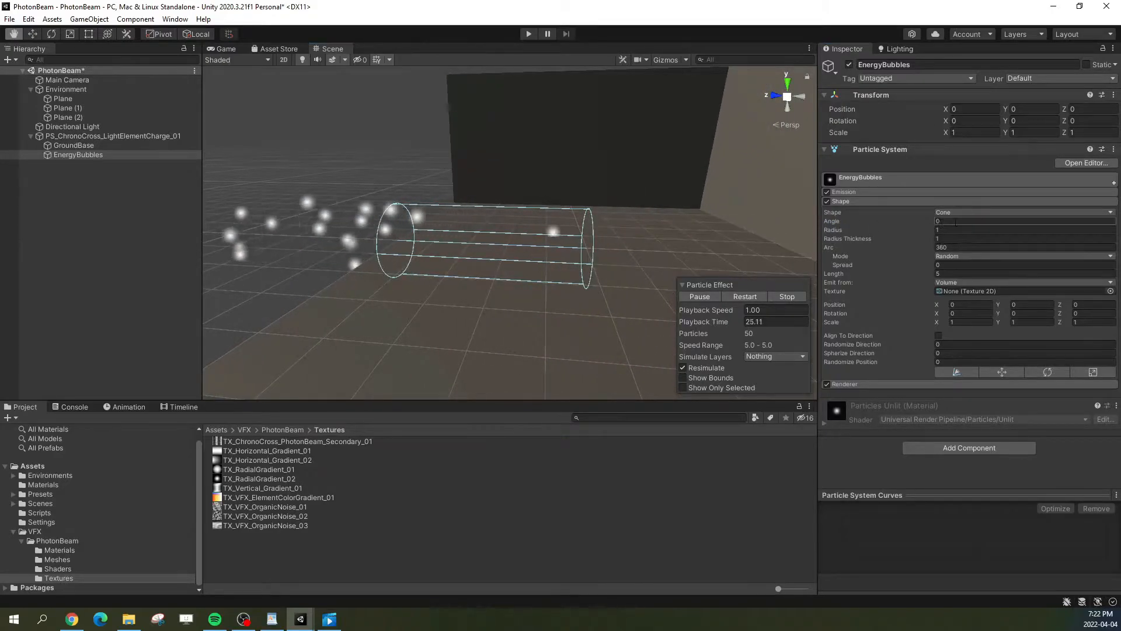
Step: Try a negative cone angle of -25 for the EnergyBubbles shape
{"action": "left_click", "coordinate": [903, 223]}
{"action": "type", "text": "-25"}
{"action": "key", "text": "Return"}
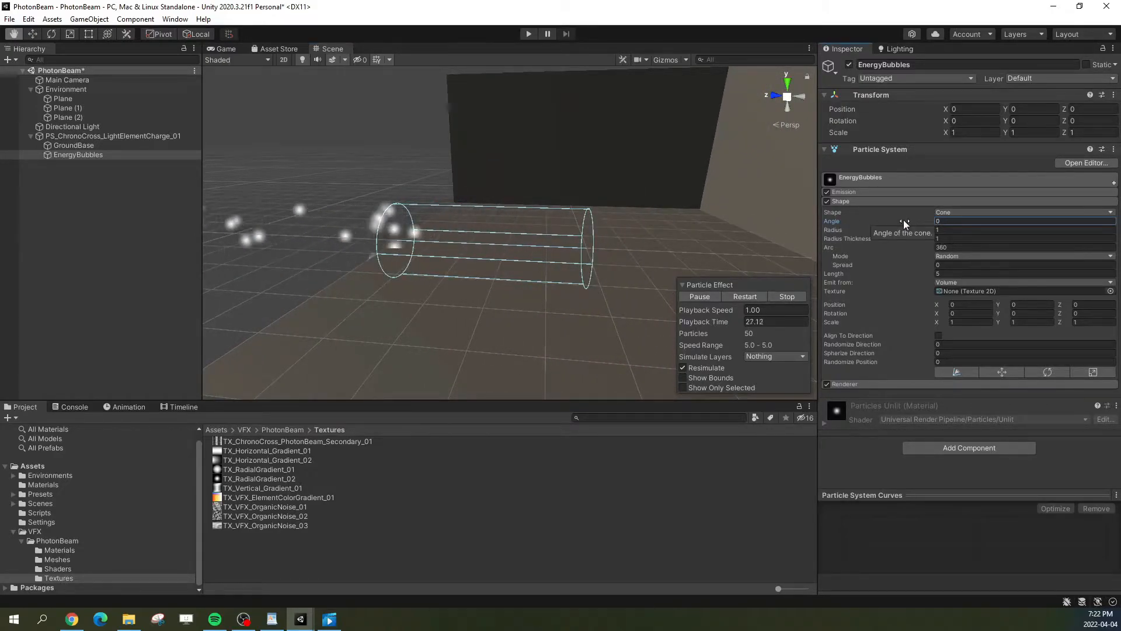
Step: Set the shape's X rotation to -90 so it emits upward, and restart and pause the particle playback
{"action": "right_click_drag", "start_coordinate": [644, 252], "coordinate": [636, 267]}
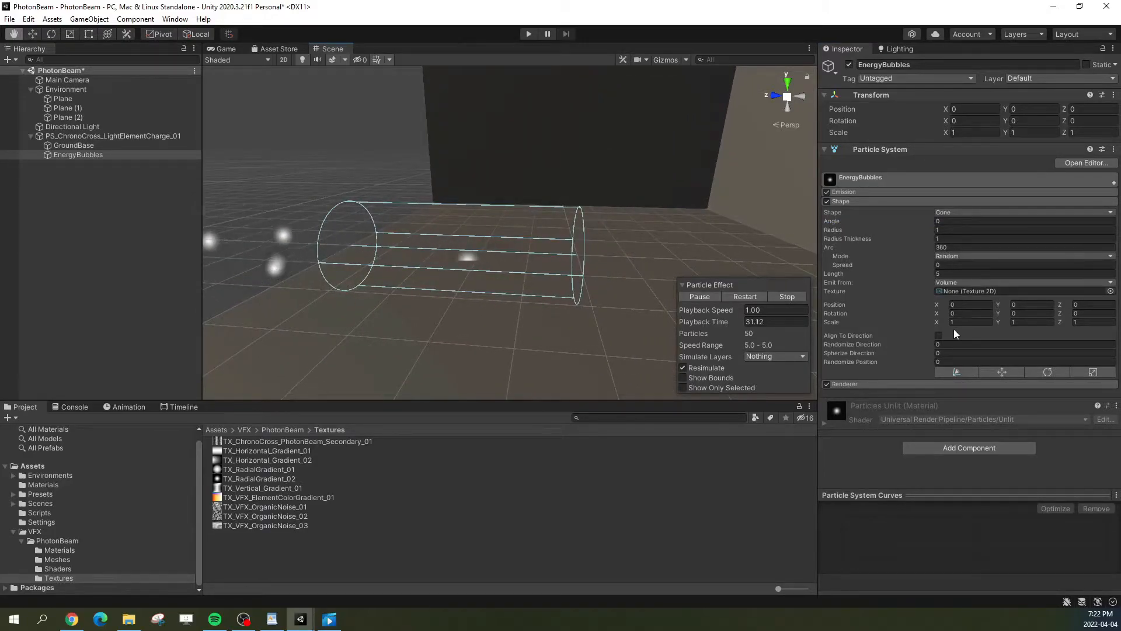
{"action": "type", "text": "90-90"}
{"action": "right_click_drag", "start_coordinate": [633, 280], "coordinate": [598, 292]}
{"action": "left_click", "coordinate": [745, 296]}
{"action": "left_click", "coordinate": [700, 296]}
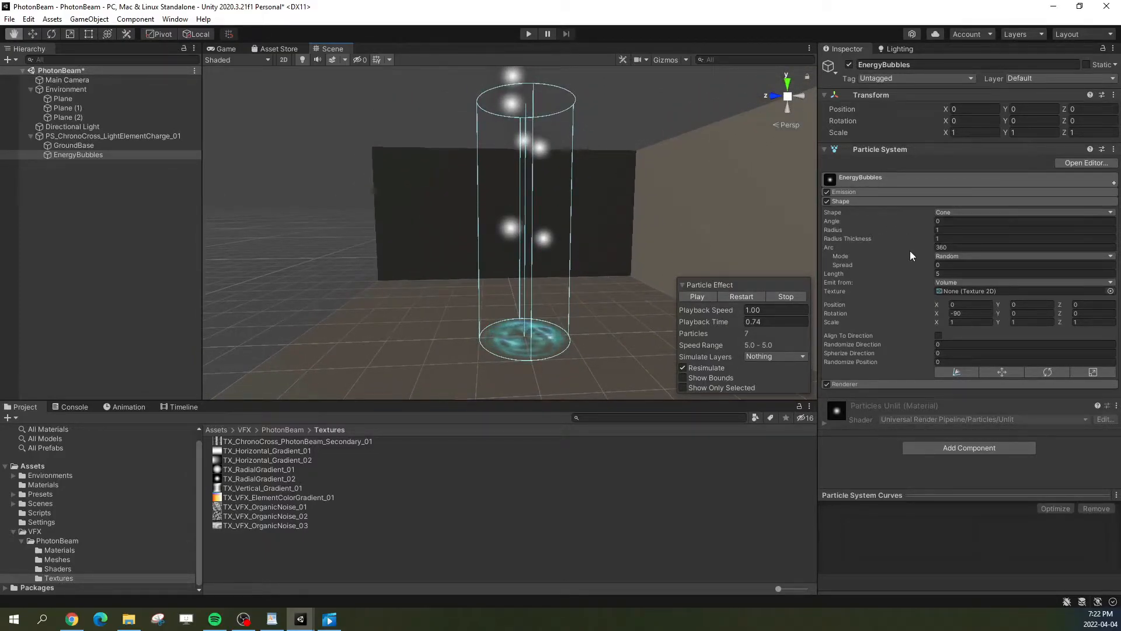
Step: Set the EnergyBubbles emission shape's radius to 0.5 and its length to 1
{"action": "left_click_drag", "start_coordinate": [881, 230], "coordinate": [869, 230]}
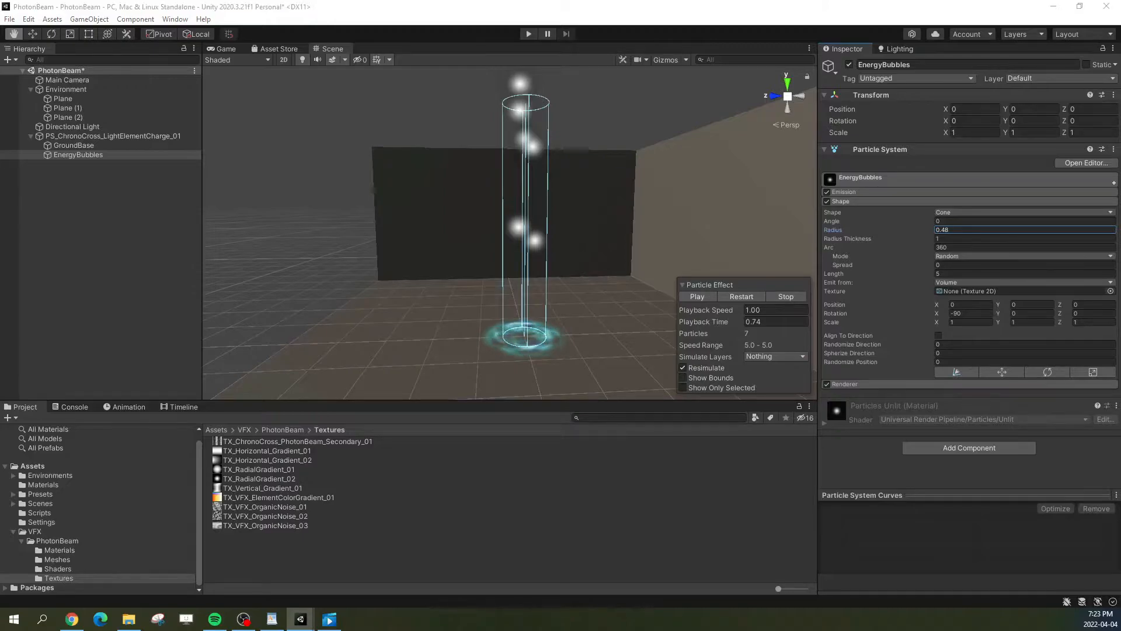
{"action": "left_click", "coordinate": [976, 230]}
{"action": "type", "text": ".5"}
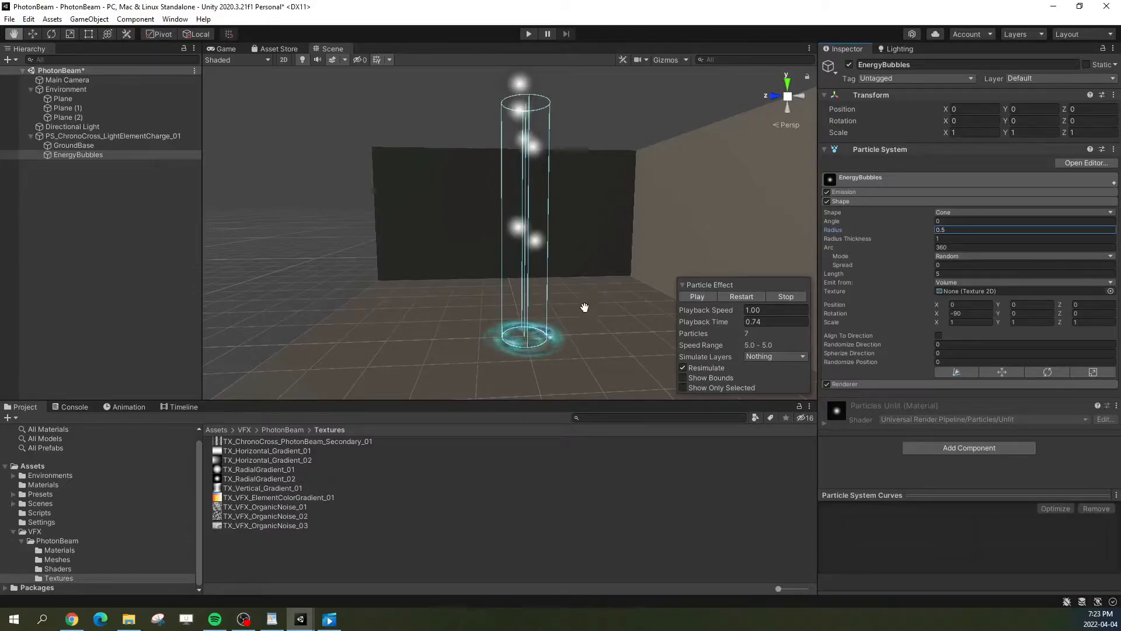
{"action": "scroll", "coordinate": [584, 307], "scroll_direction": "up", "scroll_amount": 2}
{"action": "left_click_drag", "start_coordinate": [654, 296], "coordinate": [639, 275]}
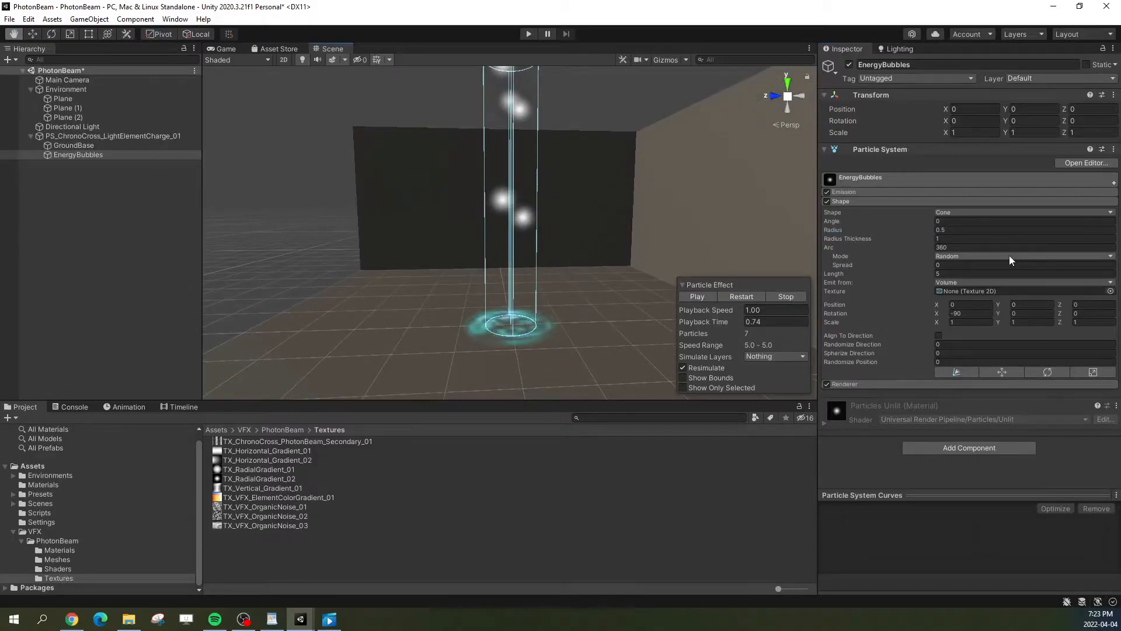
{"action": "left_click", "coordinate": [954, 273]}
{"action": "type", "text": "1"}
{"action": "left_click_drag", "start_coordinate": [576, 290], "coordinate": [615, 312], "text": "alt"}
{"action": "right_click_drag", "start_coordinate": [615, 311], "coordinate": [581, 301]}
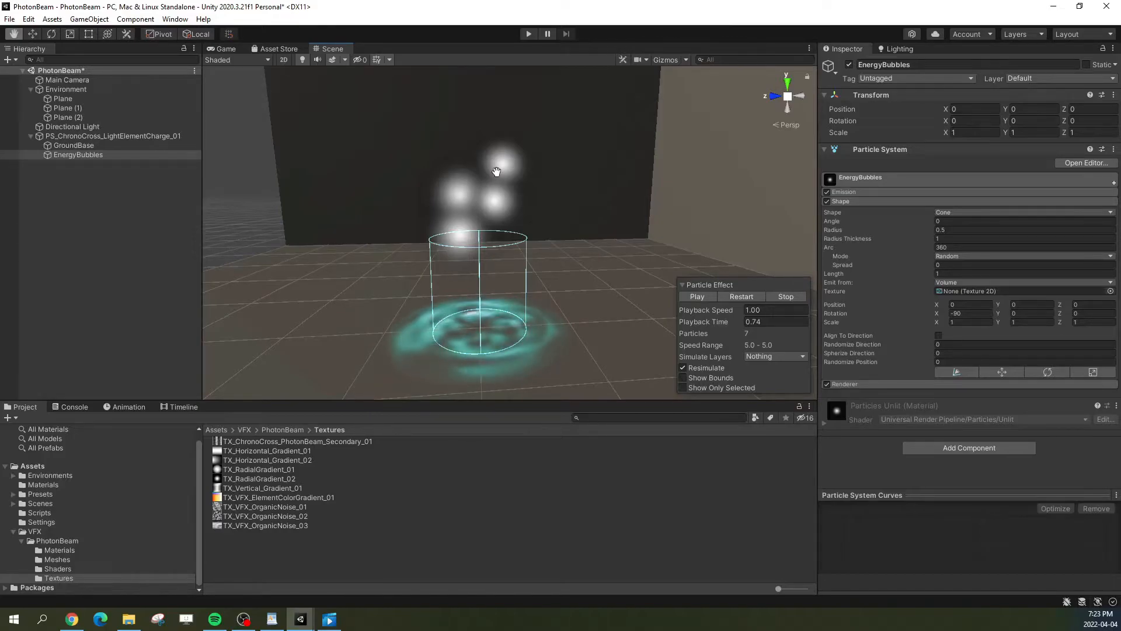
Step: Try a red Start Color on the EnergyBubbles particles and restore it to white
{"action": "left_click", "coordinate": [902, 202]}
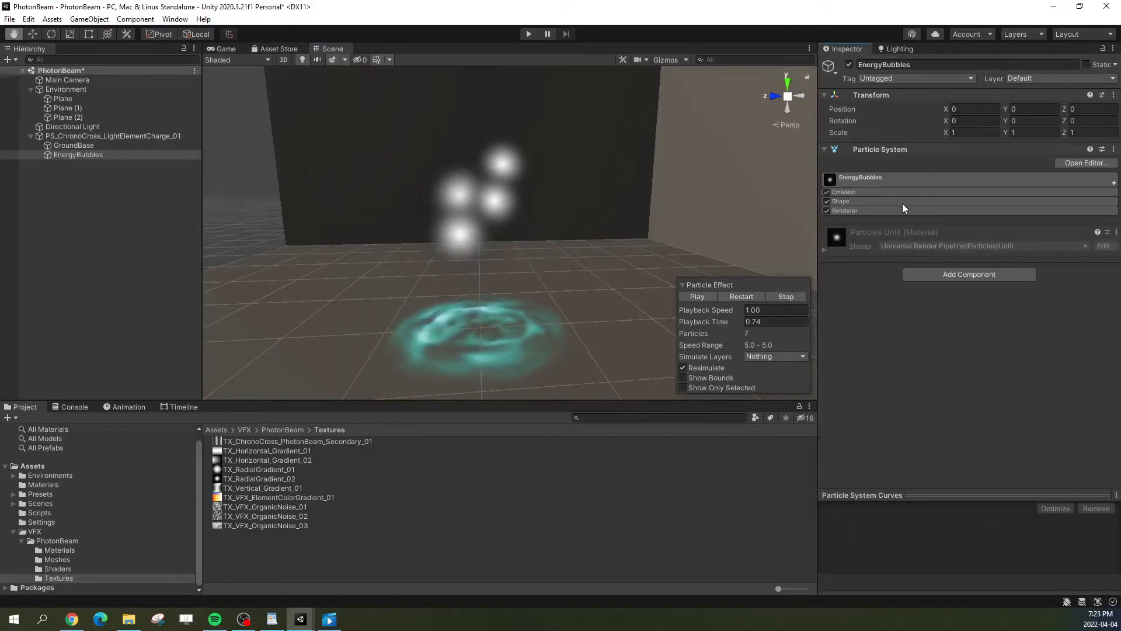
{"action": "left_click", "coordinate": [885, 177]}
{"action": "left_click", "coordinate": [972, 290]}
{"action": "left_click_drag", "start_coordinate": [1045, 362], "coordinate": [1081, 337]}
{"action": "left_click_drag", "start_coordinate": [540, 242], "coordinate": [575, 236], "text": "alt"}
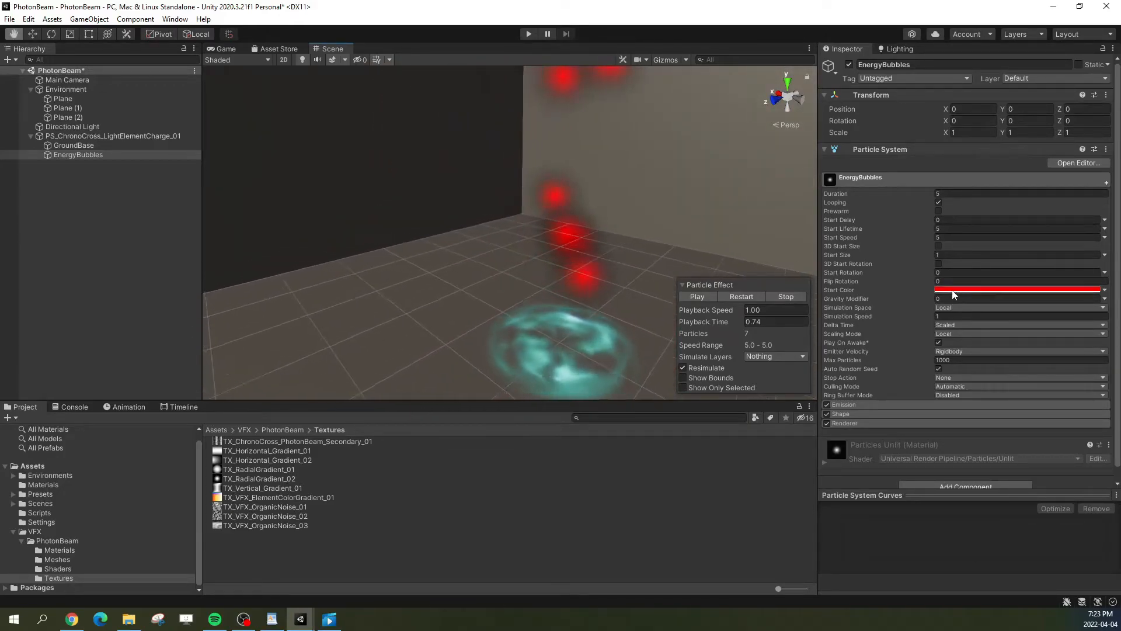
{"action": "left_click", "coordinate": [965, 289]}
{"action": "left_click_drag", "start_coordinate": [1033, 374], "coordinate": [957, 283]}
{"action": "left_click_drag", "start_coordinate": [648, 228], "coordinate": [846, 201], "text": "alt"}
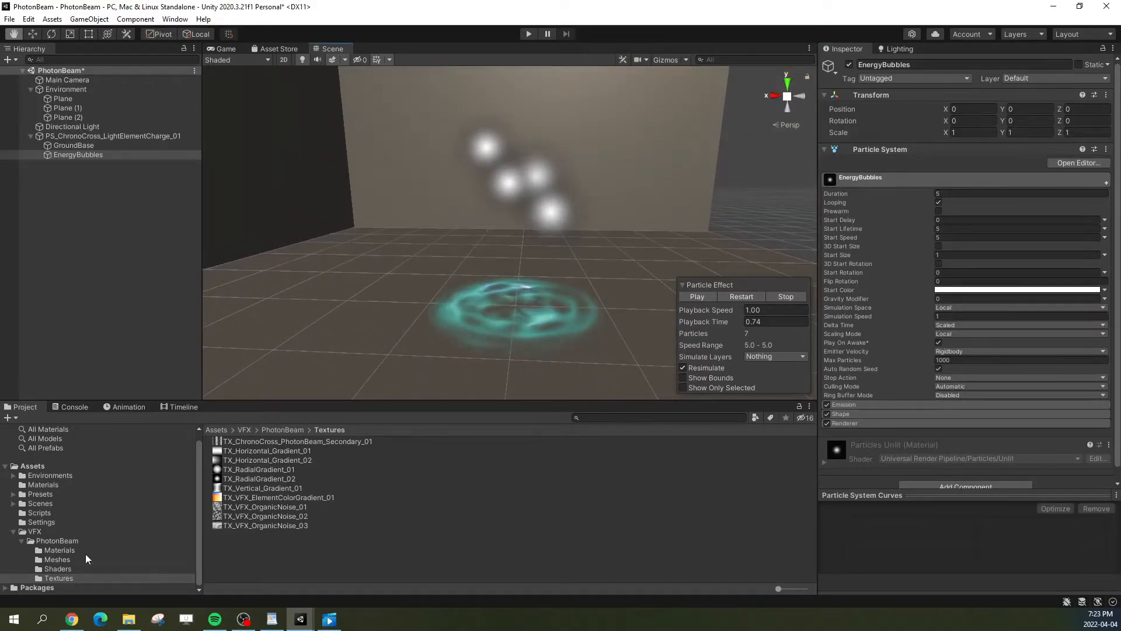
Step: Create a material named Mat_VFX_ChronoCross_EnergyBubbles_01 in the PhotonBeam Materials folder
{"action": "left_click", "coordinate": [59, 550]}
{"action": "left_click", "coordinate": [272, 474]}
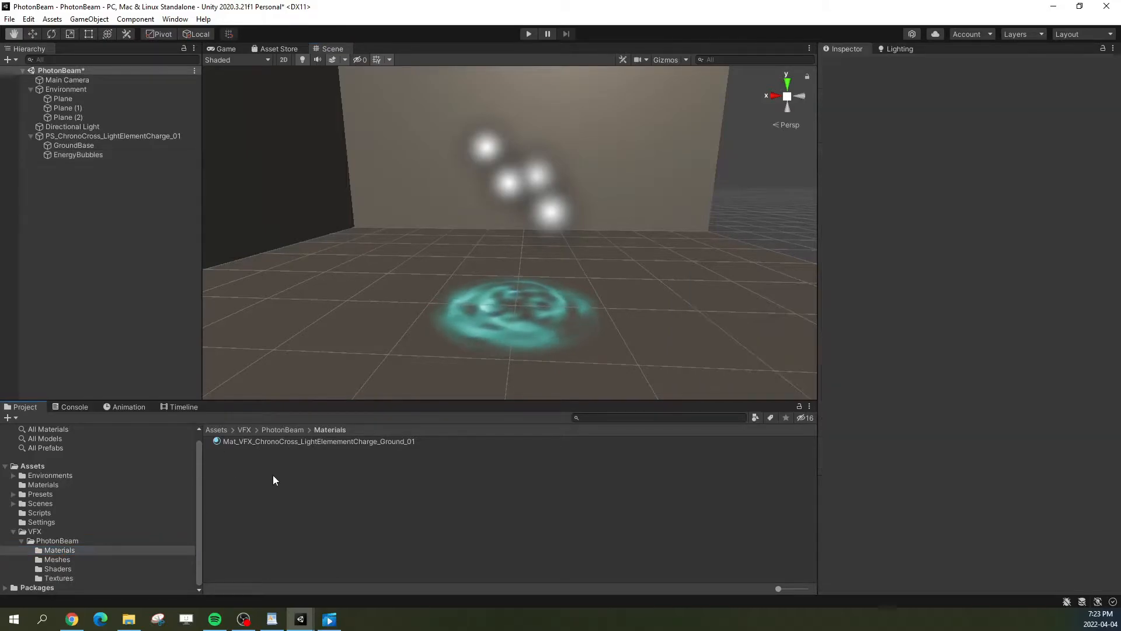
{"action": "right_click", "coordinate": [258, 472]}
{"action": "mouse_move", "coordinate": [313, 165]}
{"action": "left_click", "coordinate": [467, 349]}
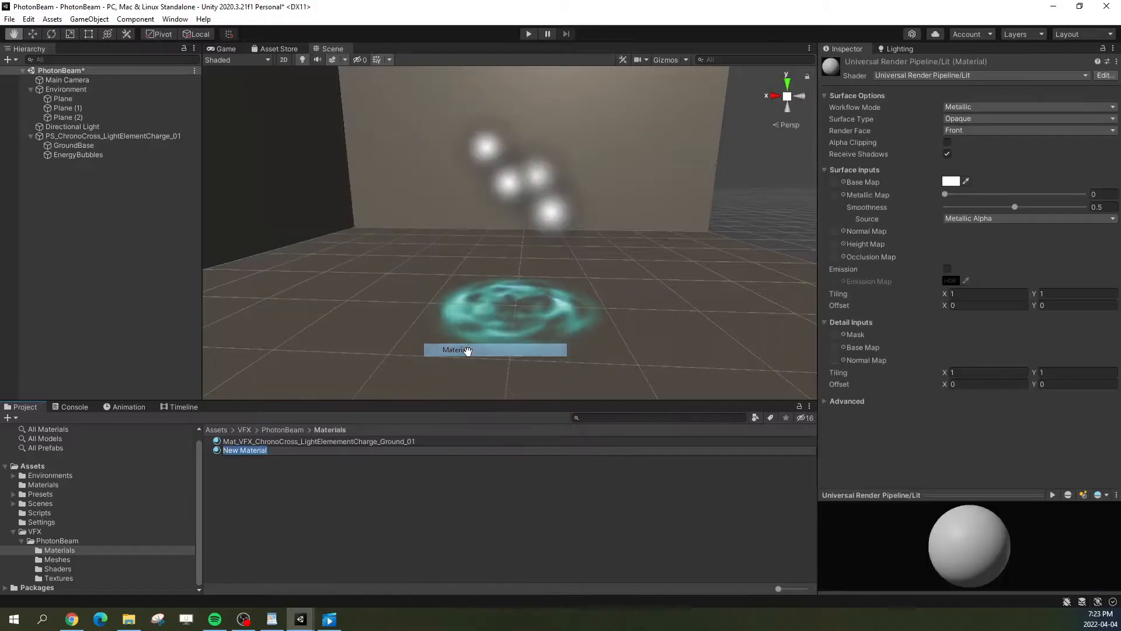
{"action": "type", "text": "M"}
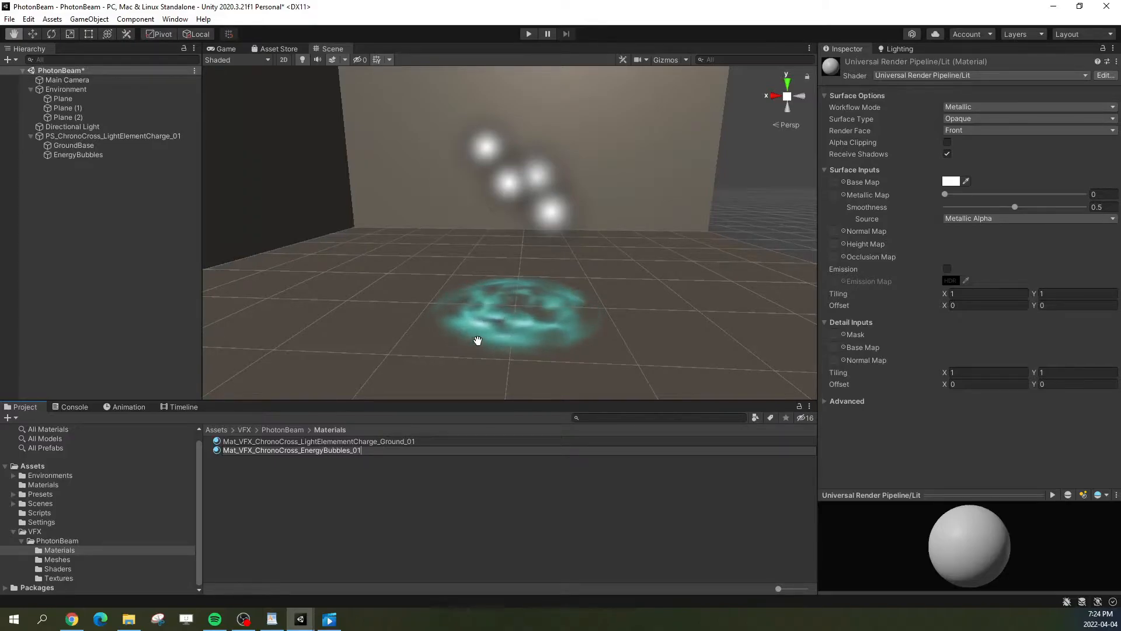
{"action": "key", "text": "Return"}
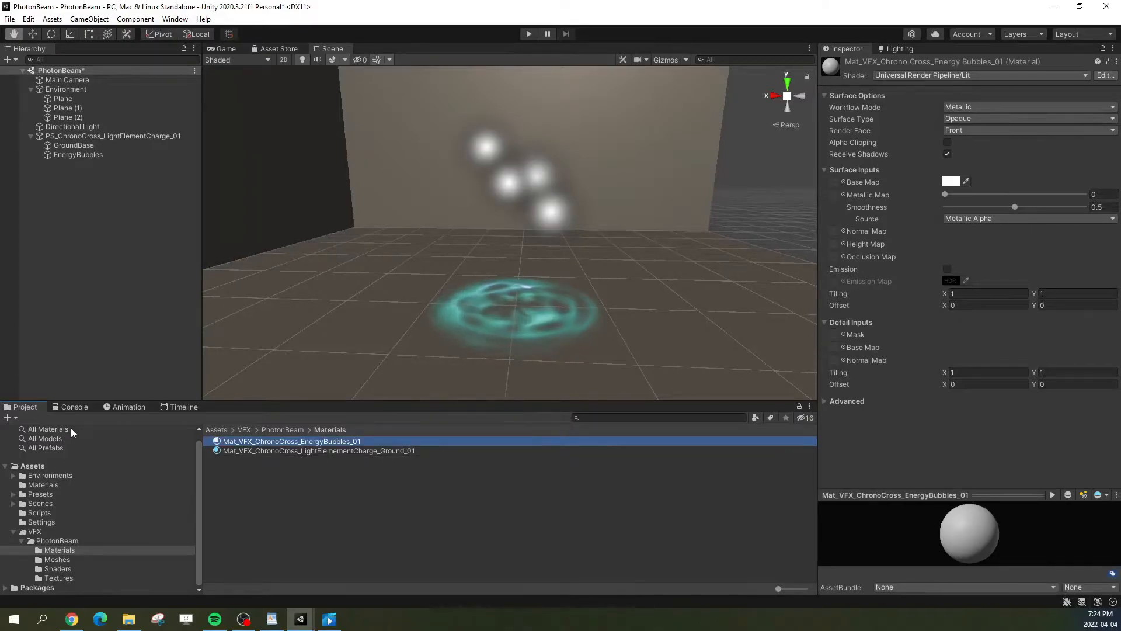
Step: Give the new material the Fxs_ChronoCross_MasterShader_01 shader, with TX_RadialGradient_02 as MainTex and Red Channel Only enabled
{"action": "left_click", "coordinate": [906, 76]}
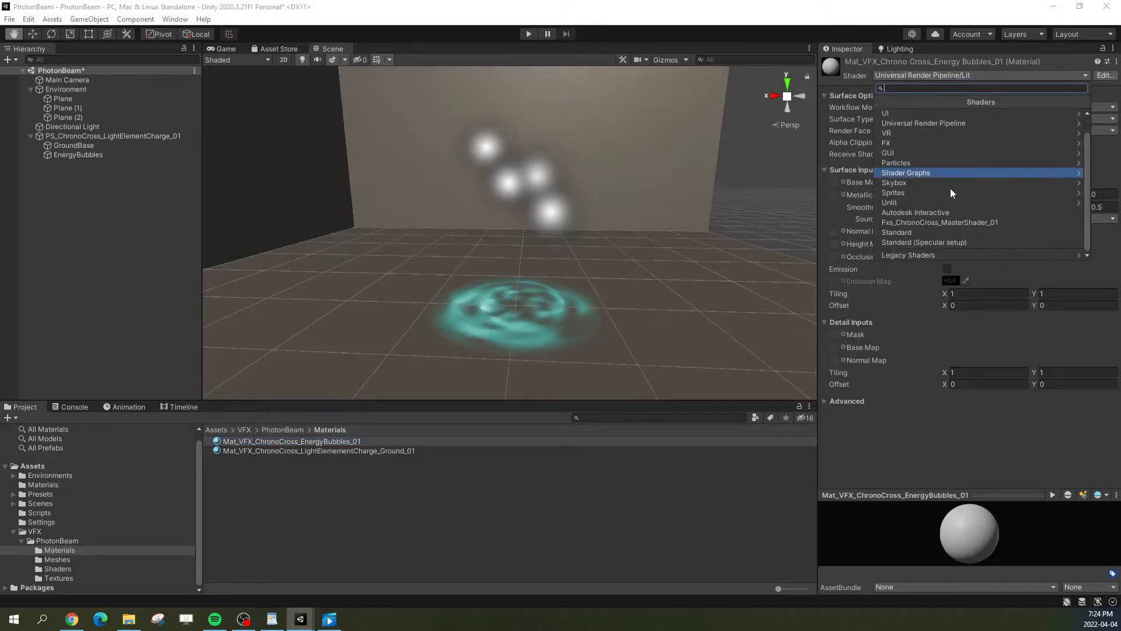
{"action": "left_click", "coordinate": [926, 222]}
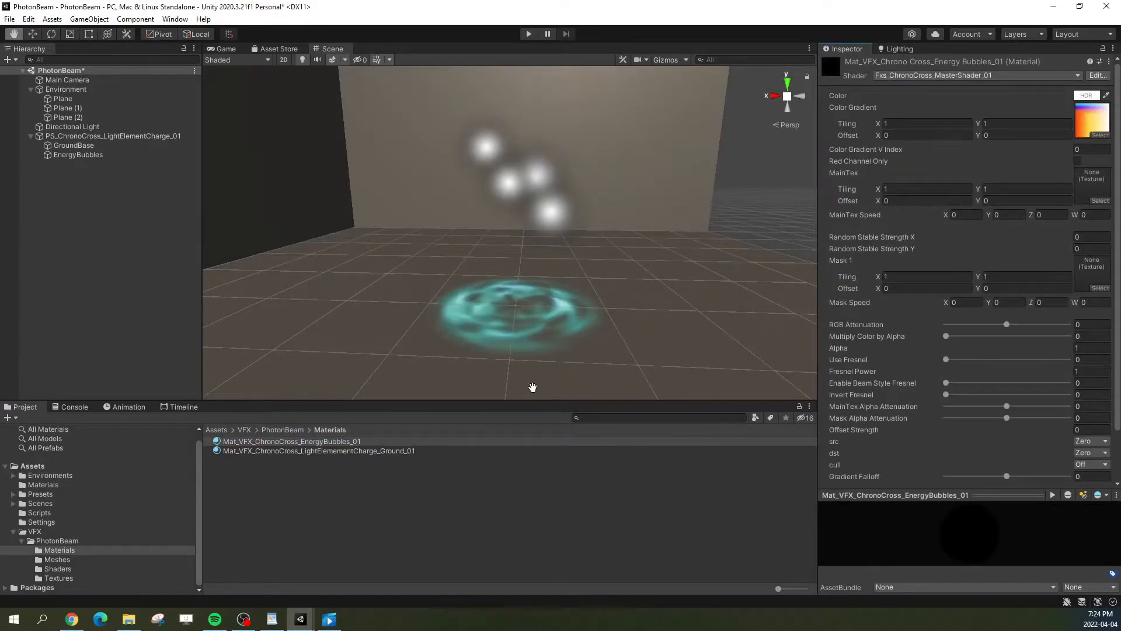
{"action": "left_click", "coordinate": [59, 578]}
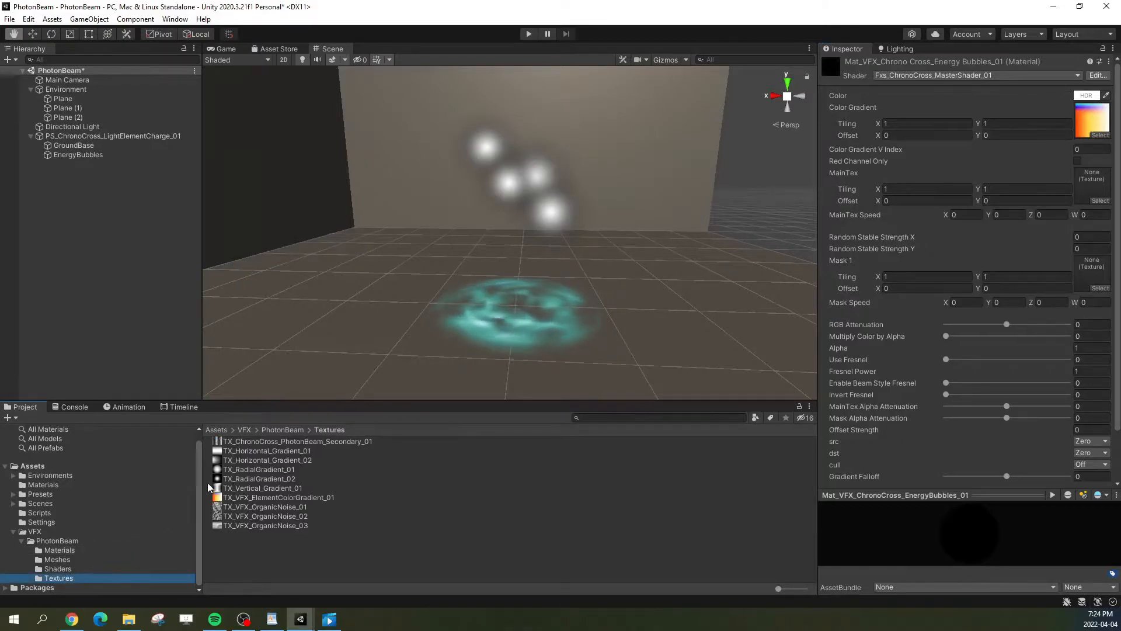
{"action": "left_click_drag", "start_coordinate": [243, 470], "coordinate": [1092, 185]}
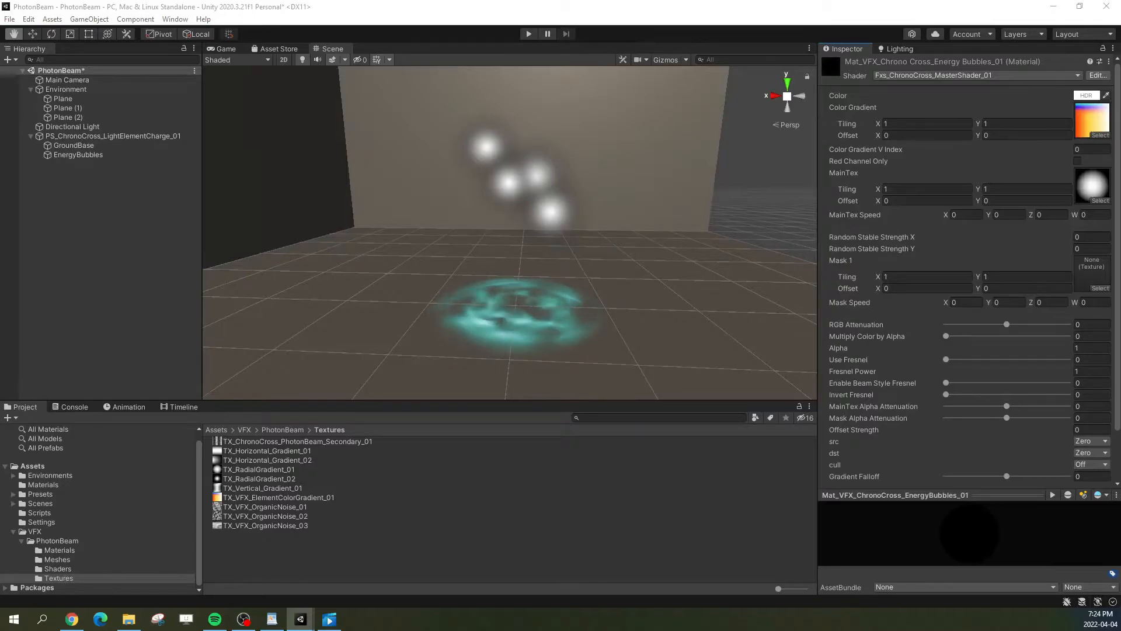
{"action": "left_click_drag", "start_coordinate": [248, 476], "coordinate": [1089, 199]}
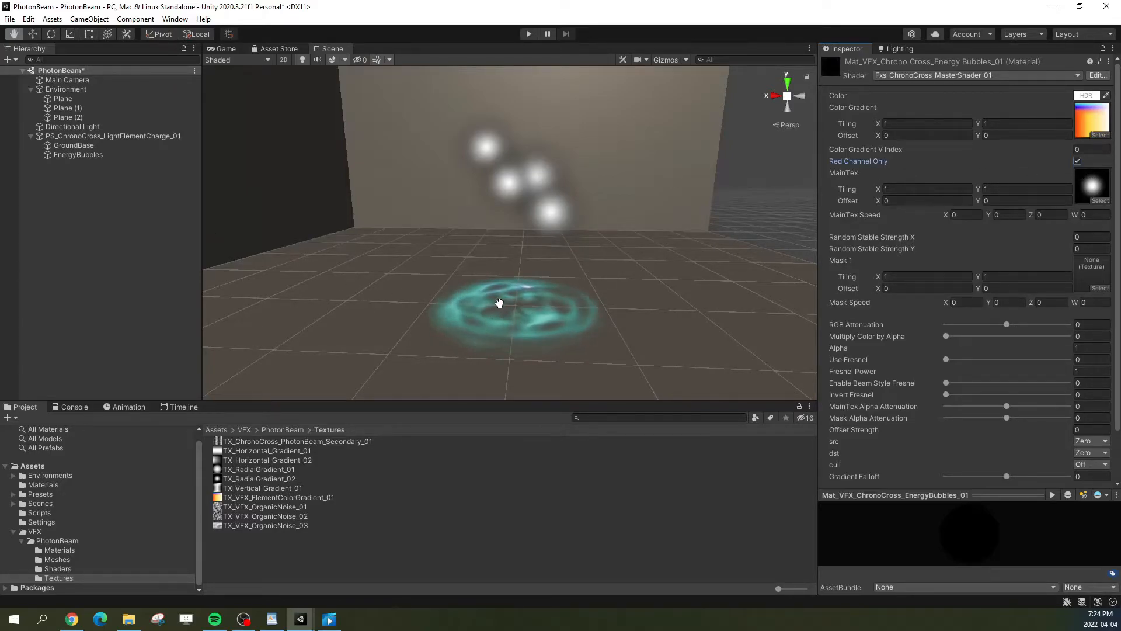
Step: Set the material's blending to SrcAlpha for src and OneMinusSrcAlpha for dst
{"action": "left_click", "coordinate": [1087, 441]}
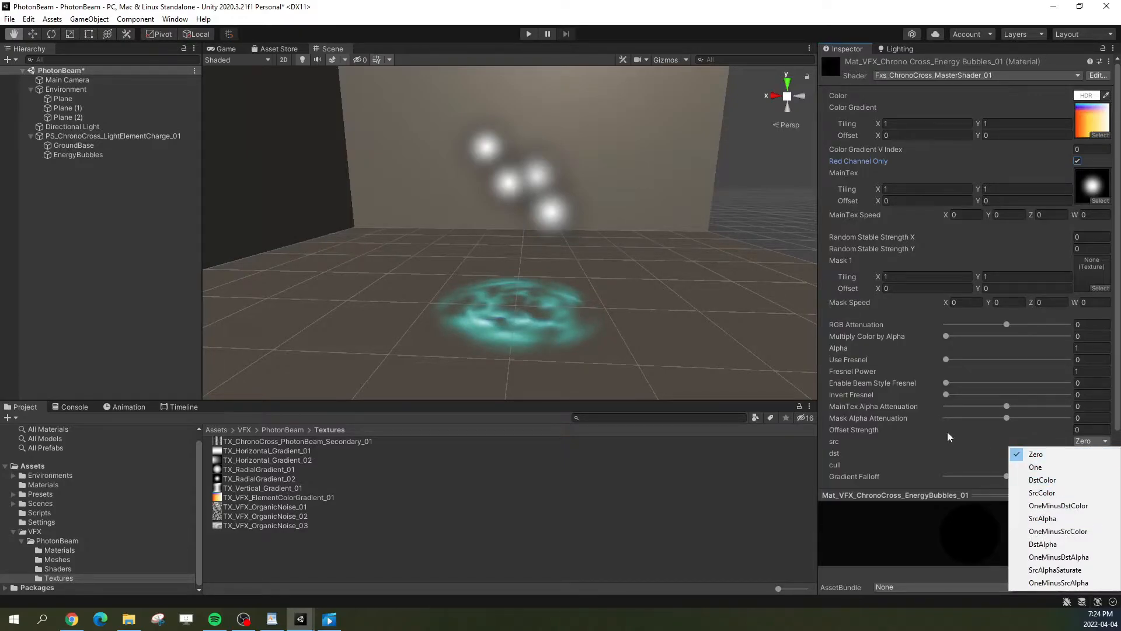
{"action": "left_click", "coordinate": [901, 14]}
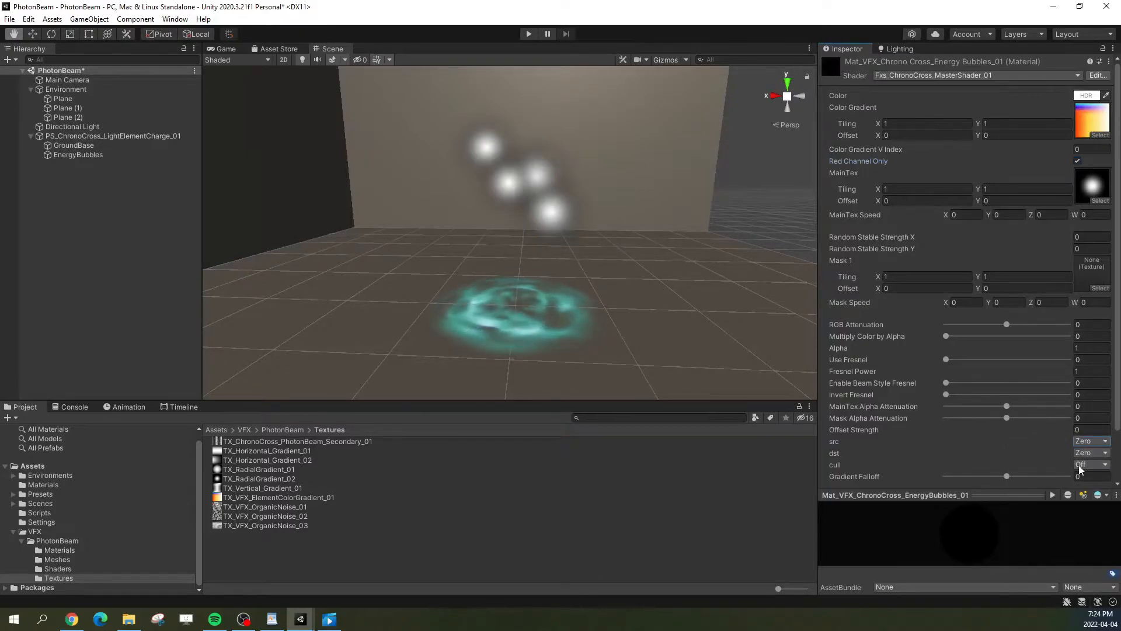
{"action": "left_click", "coordinate": [1104, 442]}
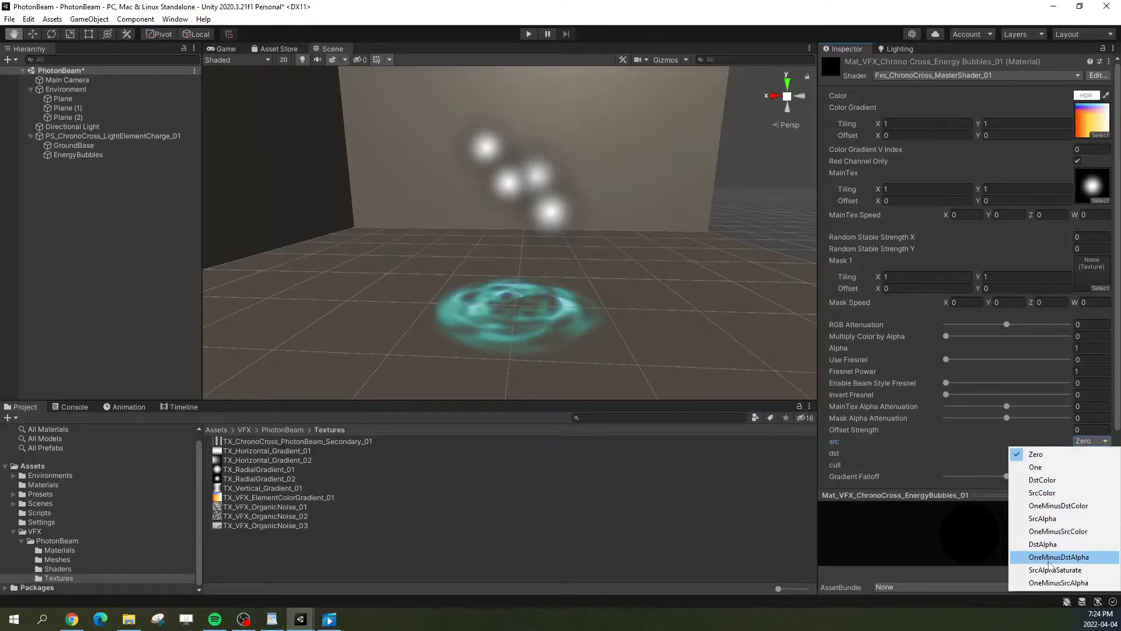
{"action": "left_click", "coordinate": [1042, 518]}
{"action": "left_click", "coordinate": [1101, 453]}
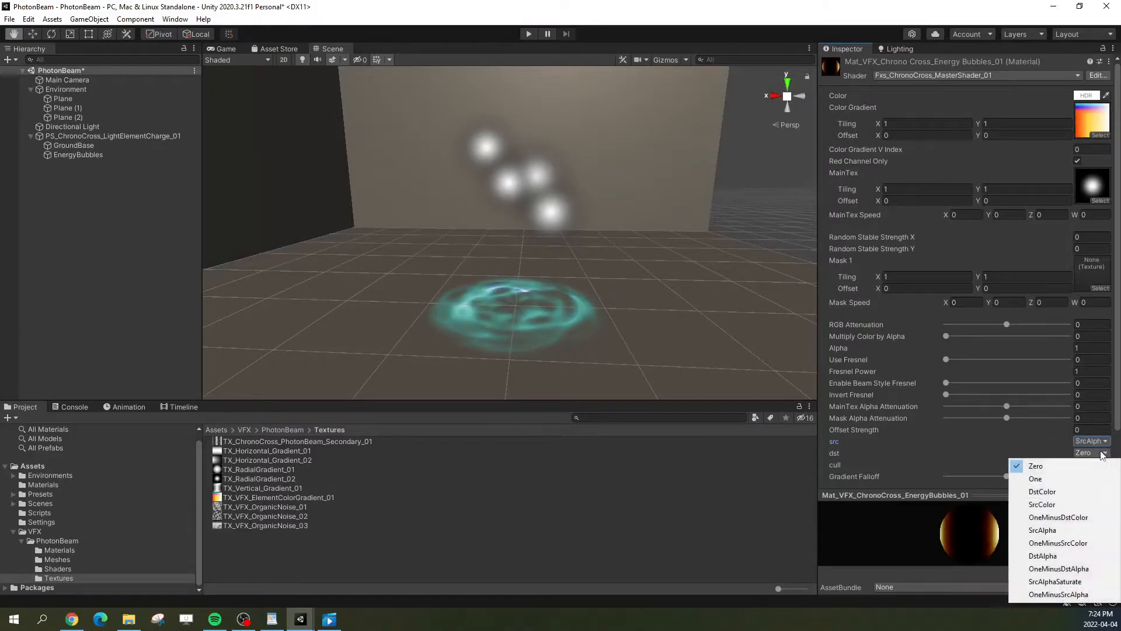
{"action": "left_click", "coordinate": [1058, 594]}
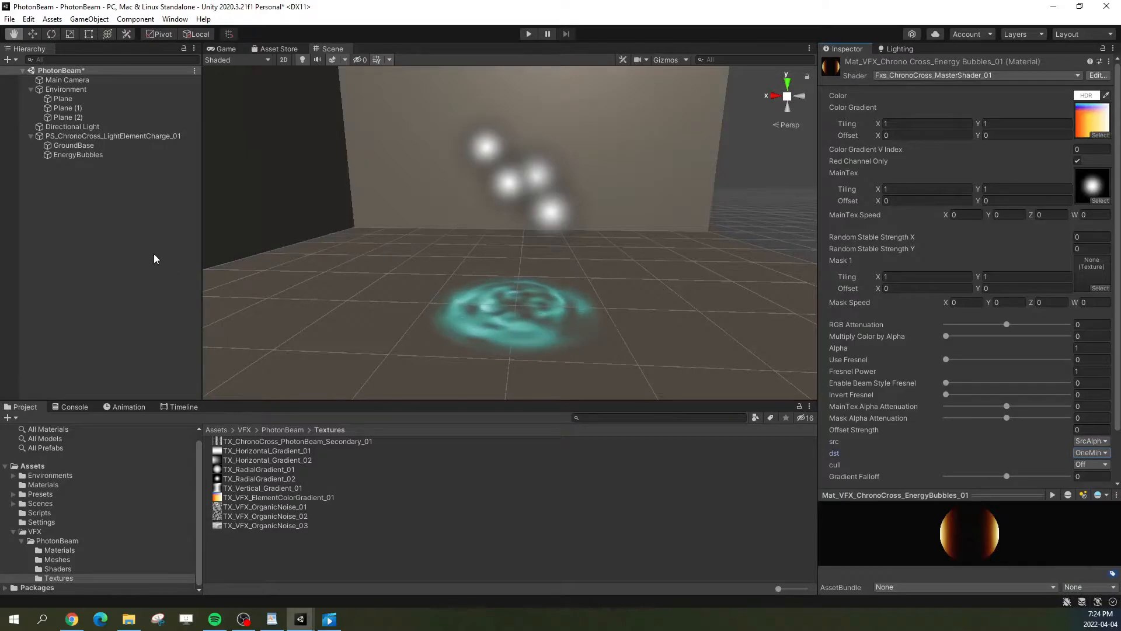
Step: Assign Mat_VFX_ChronoCross_EnergyBubbles_01 as the material in the EnergyBubbles Renderer settings
{"action": "left_click", "coordinate": [76, 154]}
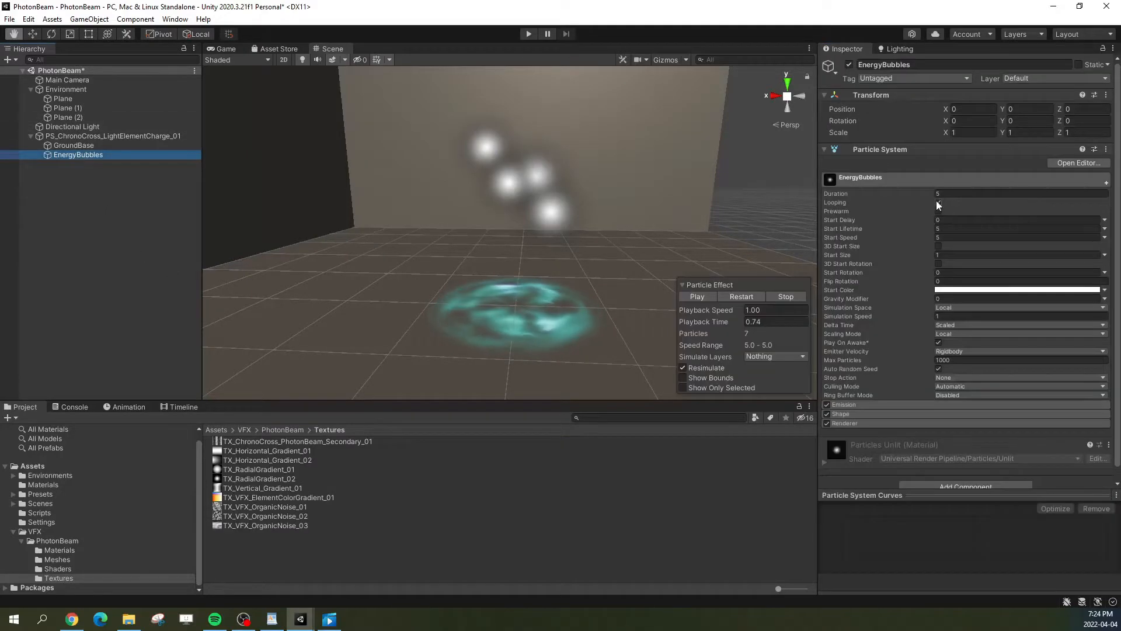
{"action": "left_click", "coordinate": [898, 177]}
{"action": "left_click", "coordinate": [860, 210]}
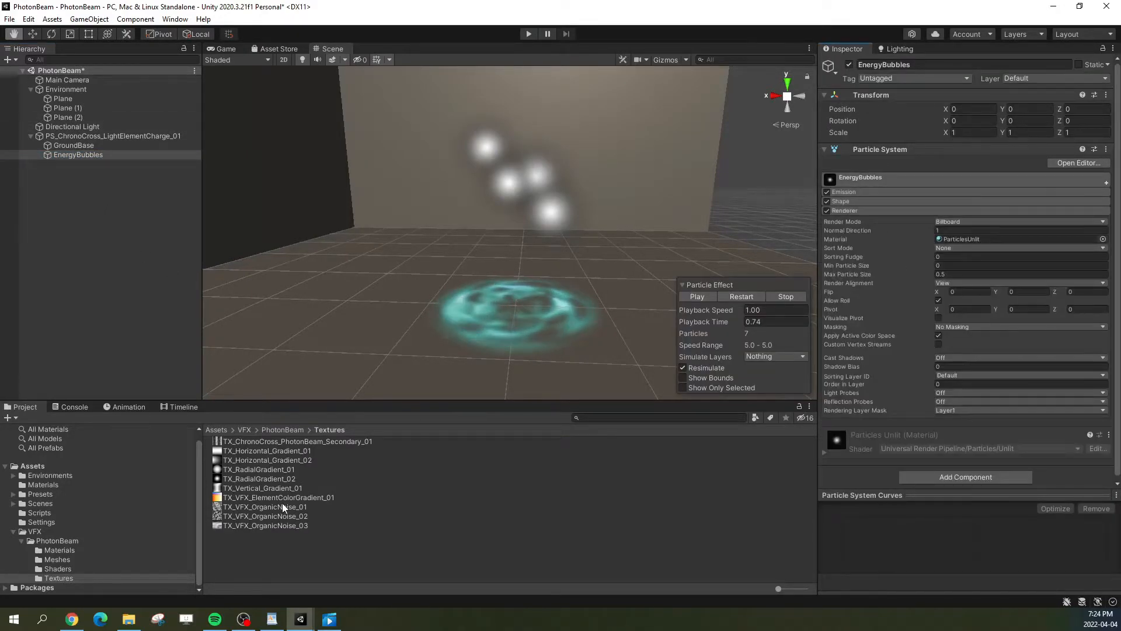
{"action": "left_click", "coordinate": [52, 550]}
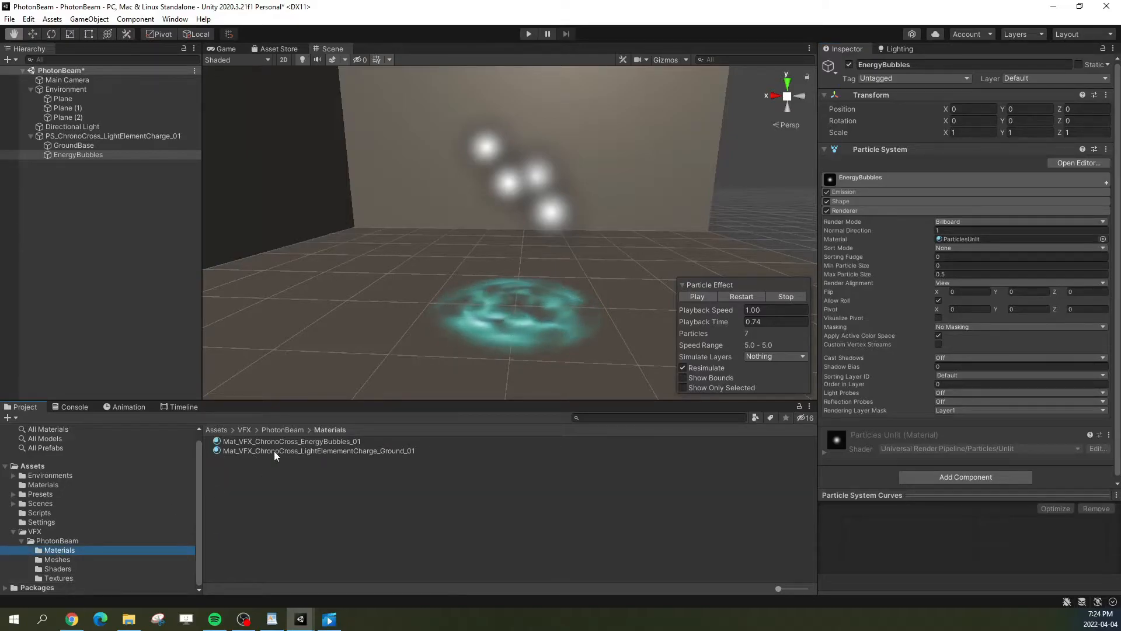
{"action": "left_click_drag", "start_coordinate": [277, 443], "coordinate": [951, 238]}
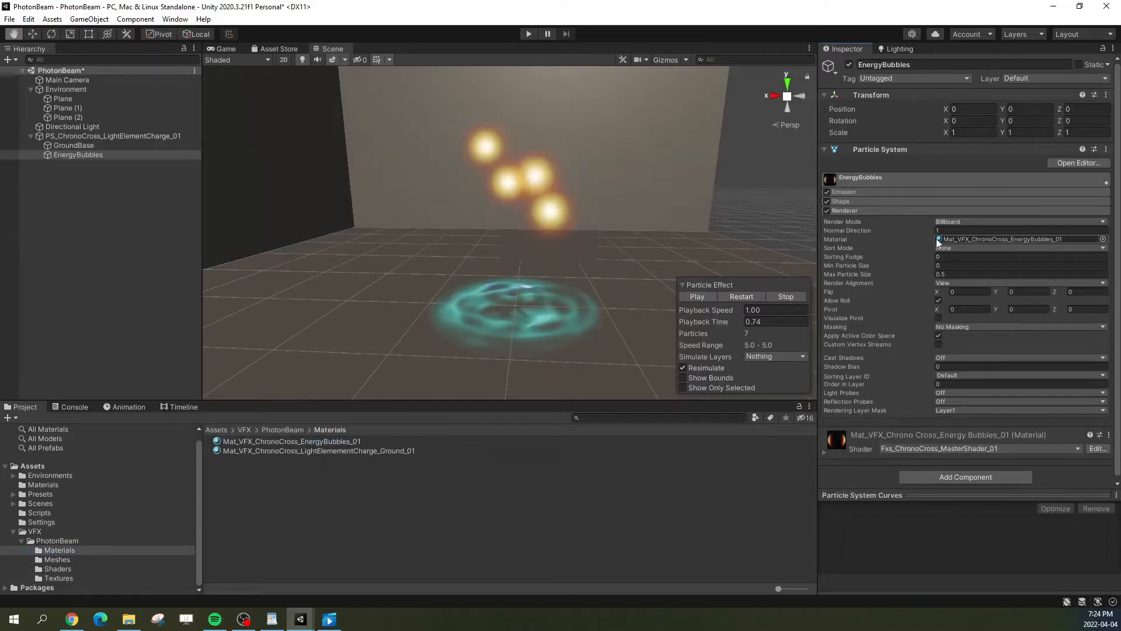
Step: After checking and closing the PhotonBeam reference video, set the EnergyBubbles material's Color Gradient V Index to 1
{"action": "left_click", "coordinate": [953, 238]}
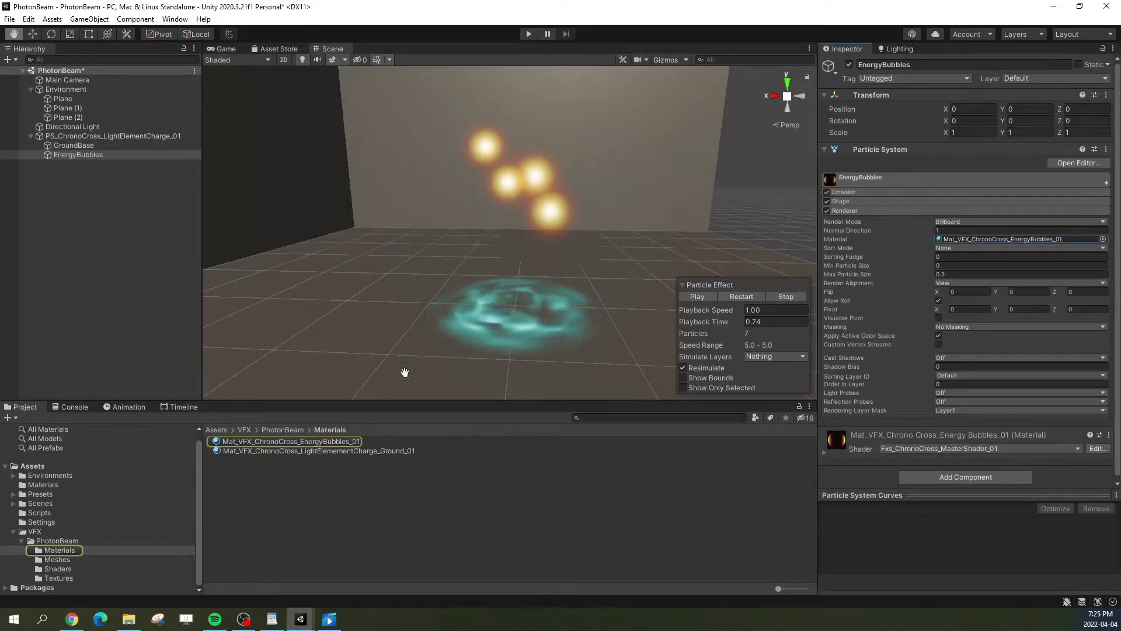
{"action": "left_click", "coordinate": [334, 442]}
{"action": "left_click", "coordinate": [329, 618]}
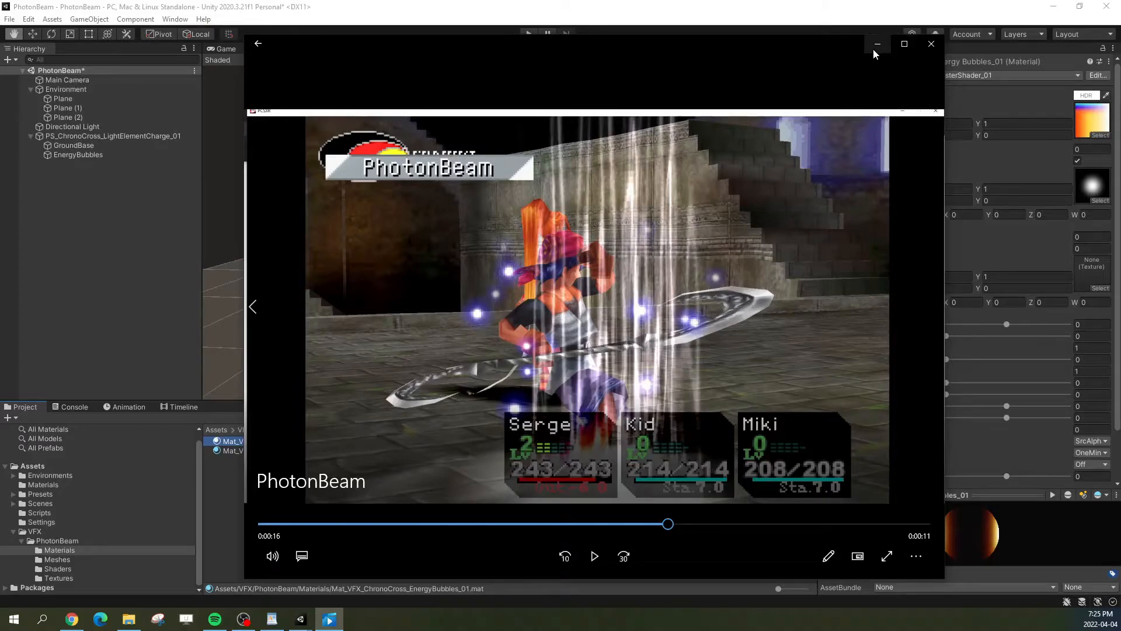
{"action": "left_click", "coordinate": [931, 44]}
{"action": "left_click", "coordinate": [1089, 149]}
{"action": "type", "text": "1"}
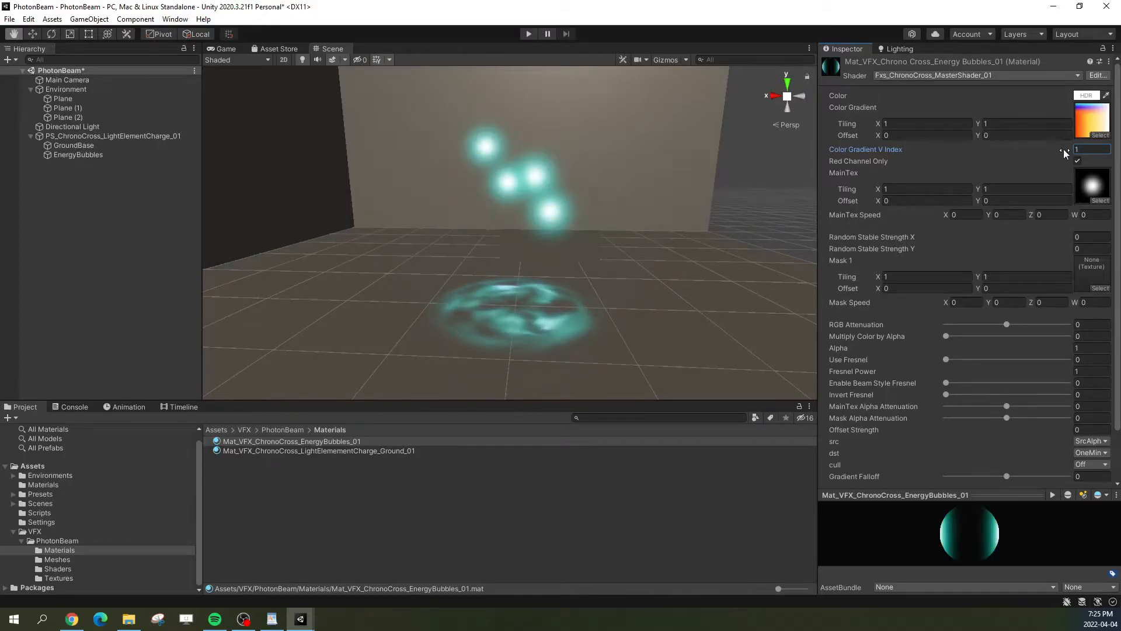
Step: Compare the bubble colour with the PhotonBeam reference video and set the EnergyBubbles material's Color Gradient V Index to 0.9
{"action": "left_click_drag", "start_coordinate": [1062, 149], "coordinate": [1059, 149]}
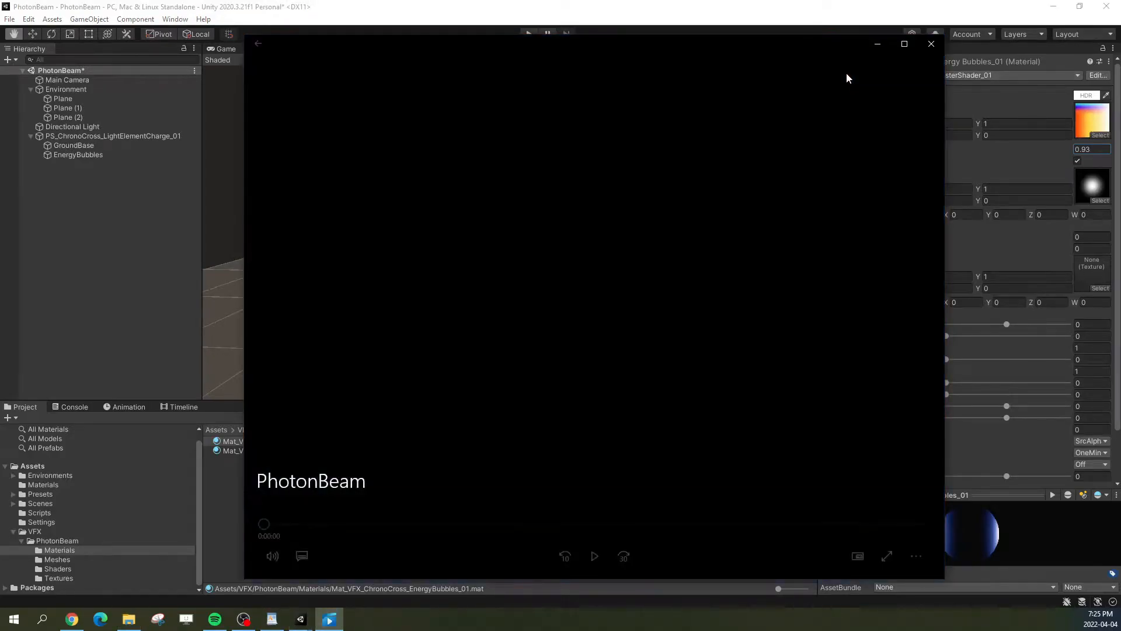
{"action": "left_click", "coordinate": [646, 524]}
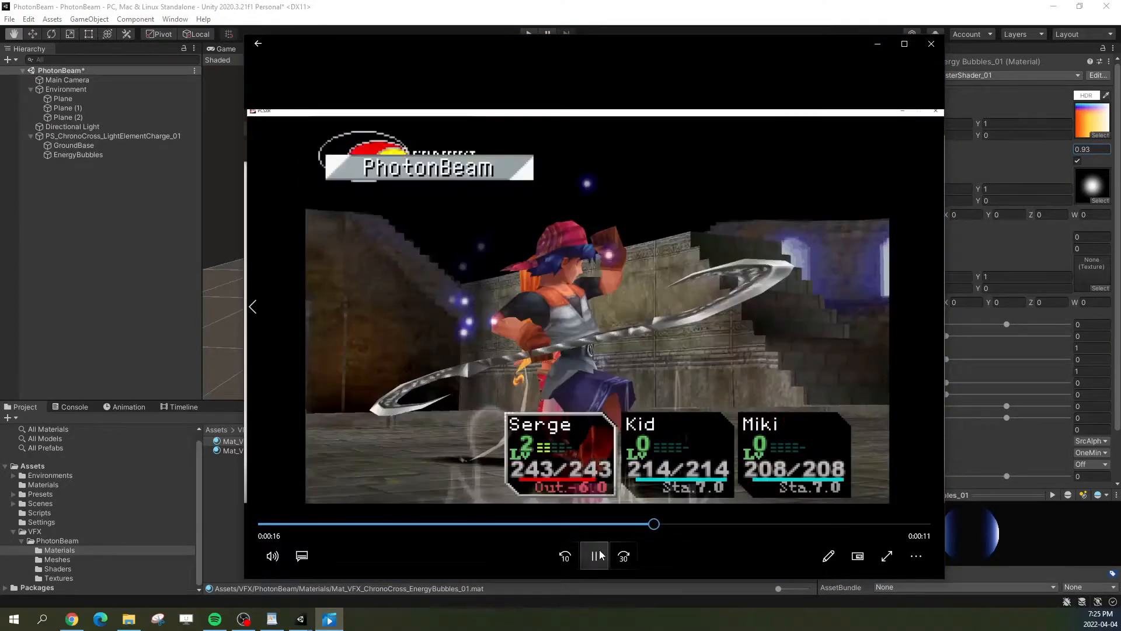
{"action": "left_click", "coordinate": [600, 557]}
{"action": "left_click", "coordinate": [877, 44]}
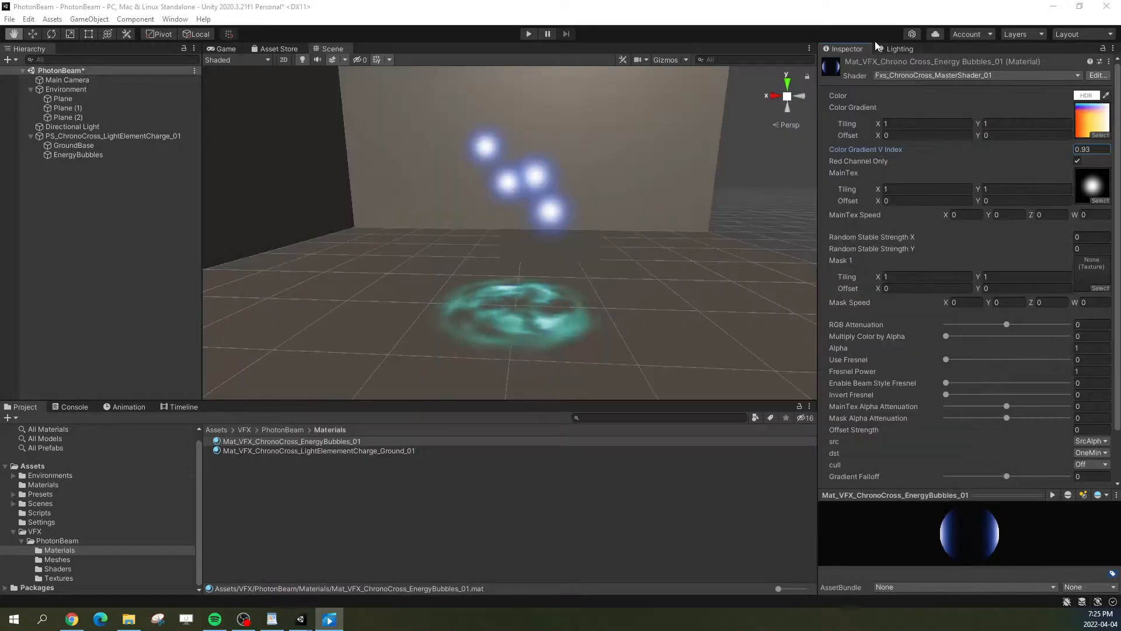
{"action": "left_click", "coordinate": [1098, 148]}
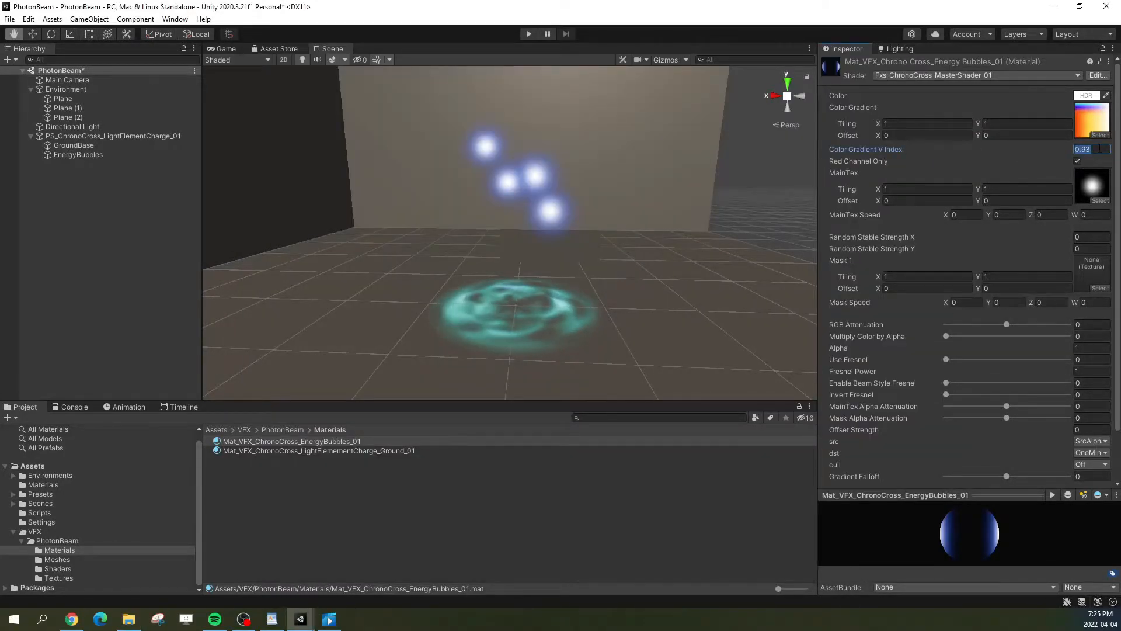
{"action": "type", "text": ".9"}
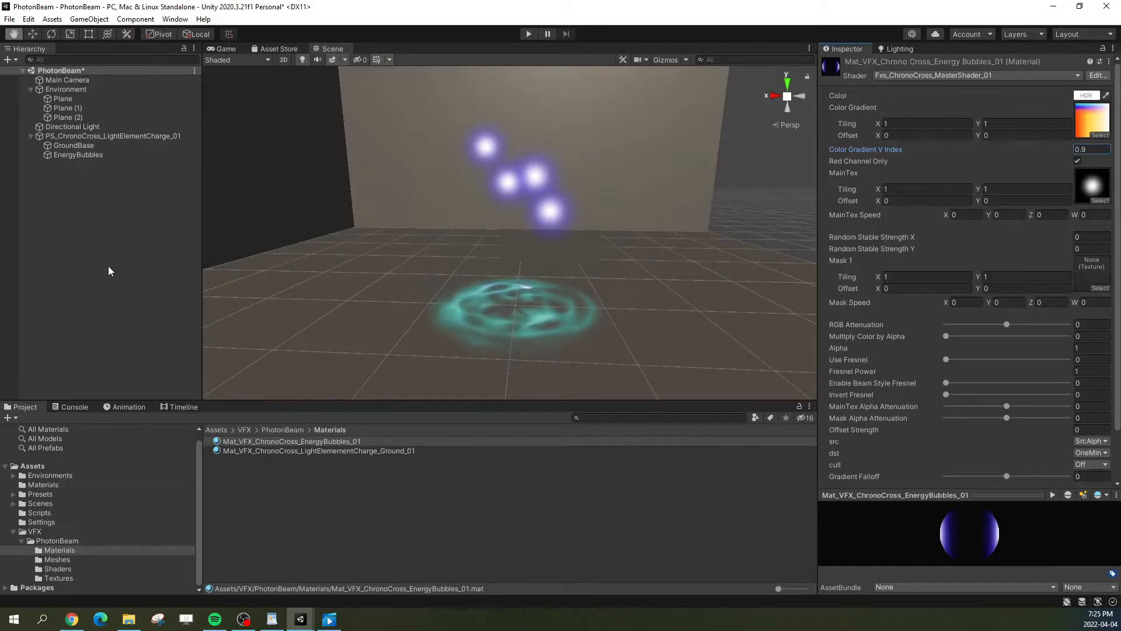
Step: Set the EnergyBubbles particle system's Start Size to 0.4 and compare the particle size with the reference video
{"action": "left_click", "coordinate": [78, 154]}
{"action": "left_click", "coordinate": [860, 208]}
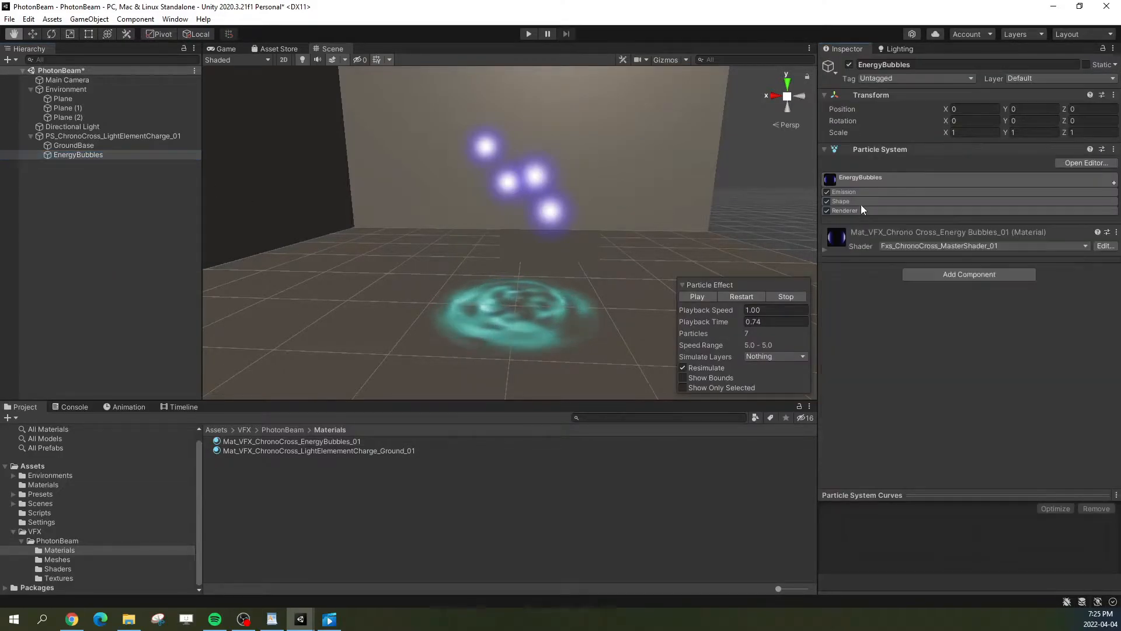
{"action": "left_click", "coordinate": [863, 180]}
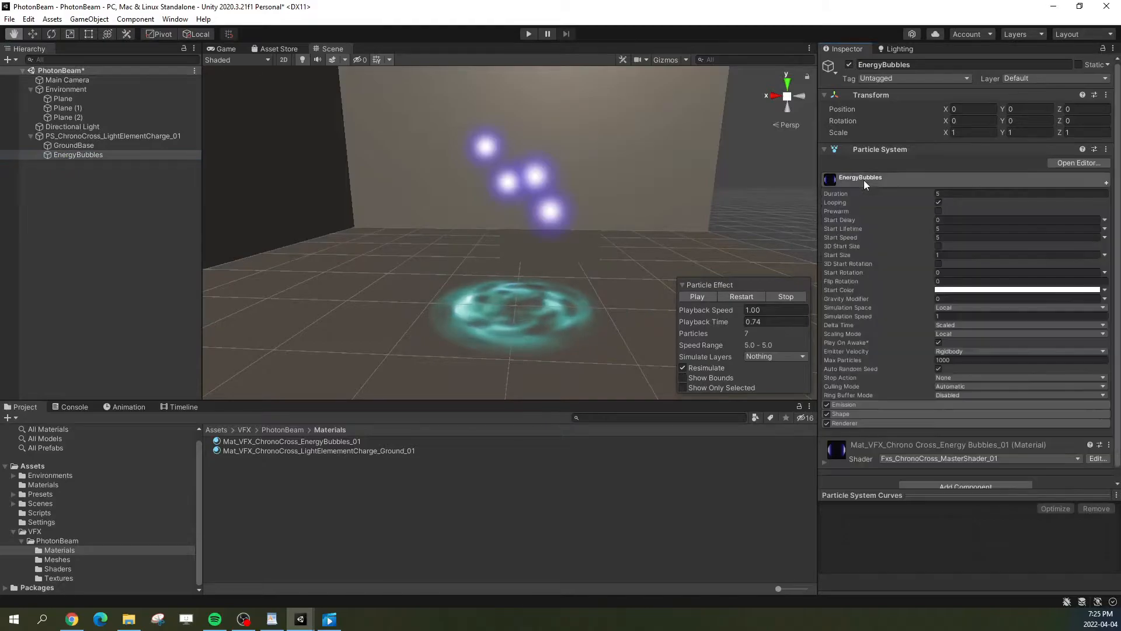
{"action": "left_click", "coordinate": [955, 255]}
{"action": "type", "text": ".2"}
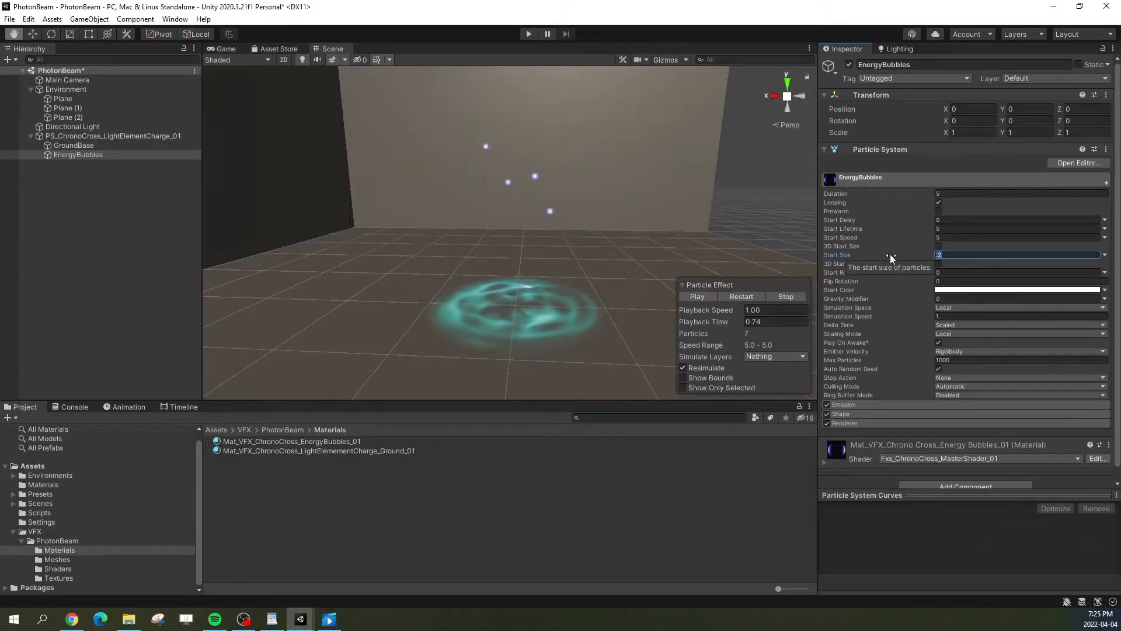
{"action": "key", "text": "BackSpace"}
{"action": "type", "text": "4"}
{"action": "left_click", "coordinate": [328, 619]}
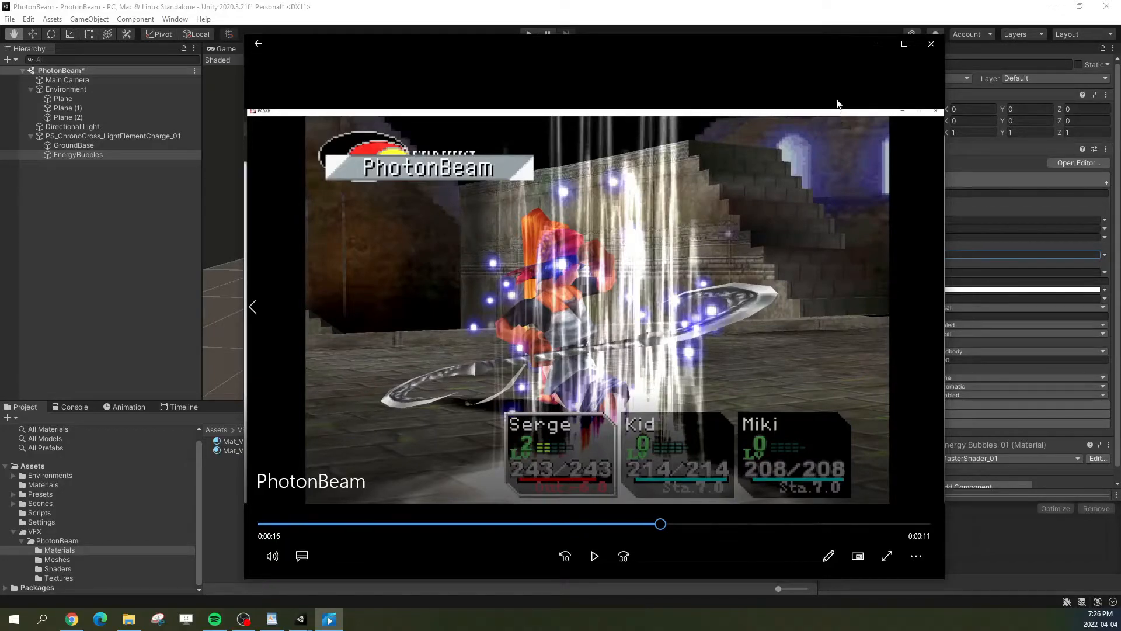
{"action": "left_click", "coordinate": [878, 44]}
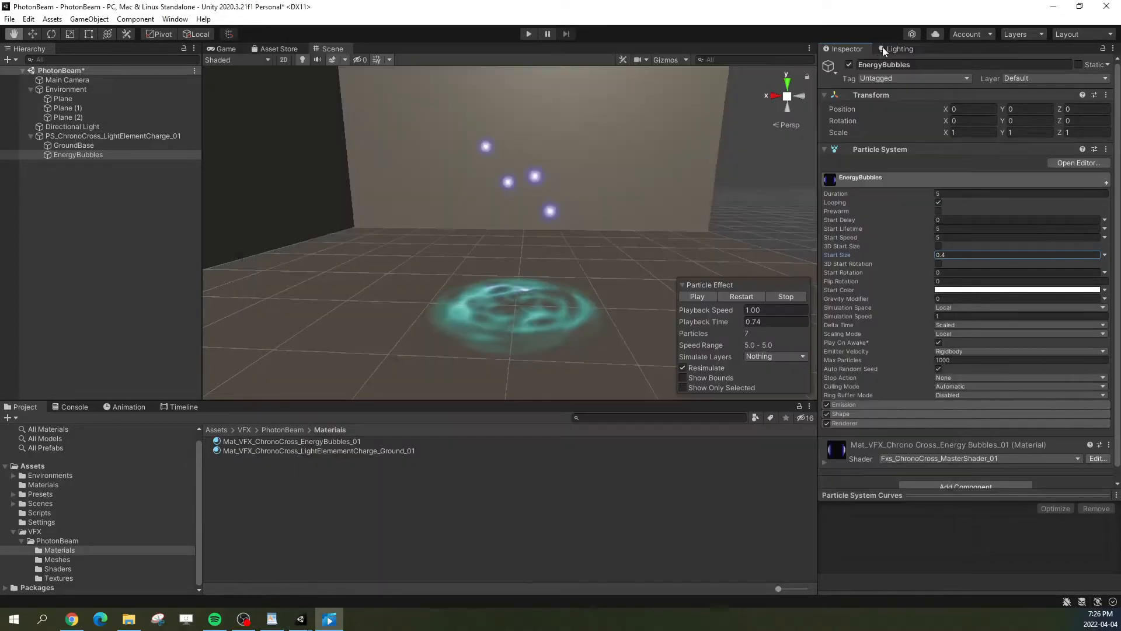
Step: Switch the EnergyBubbles Start Size to Random Between Two Constants, with values 0.1 and 0.15
{"action": "left_click", "coordinate": [1104, 255]}
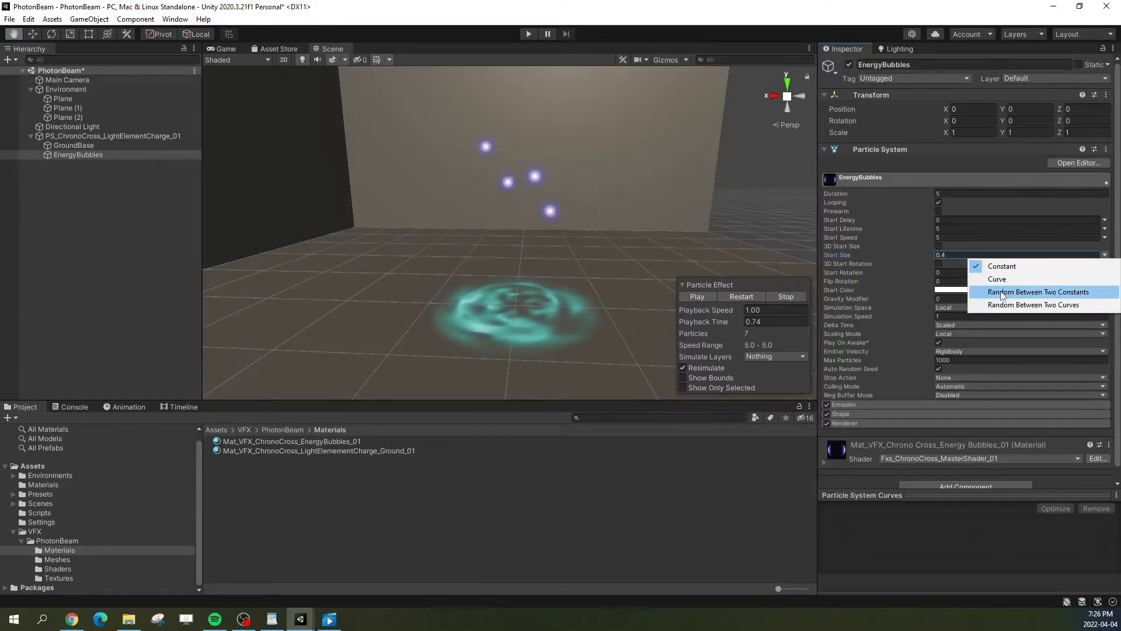
{"action": "left_click", "coordinate": [901, 192]}
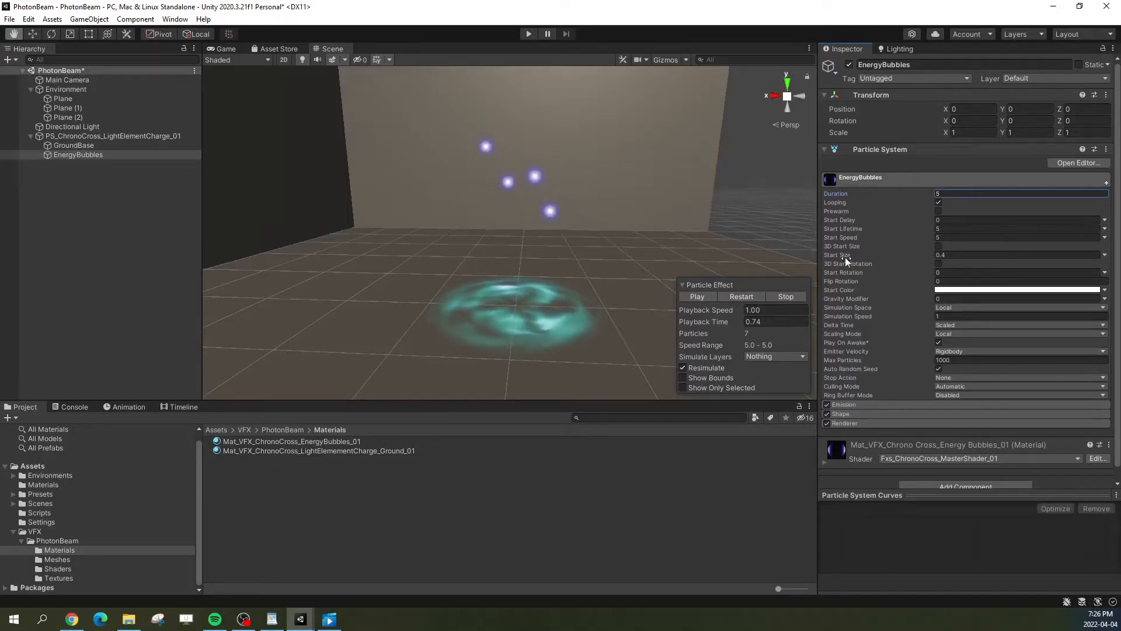
{"action": "left_click", "coordinate": [1104, 255]}
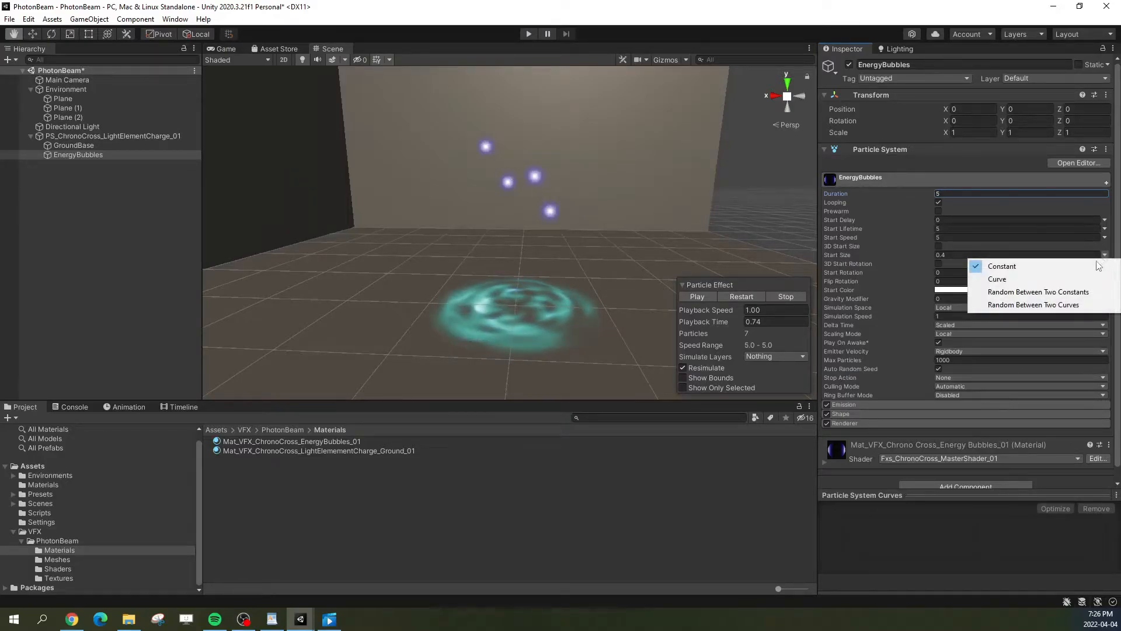
{"action": "left_click", "coordinate": [1056, 292]}
{"action": "left_click", "coordinate": [961, 255]}
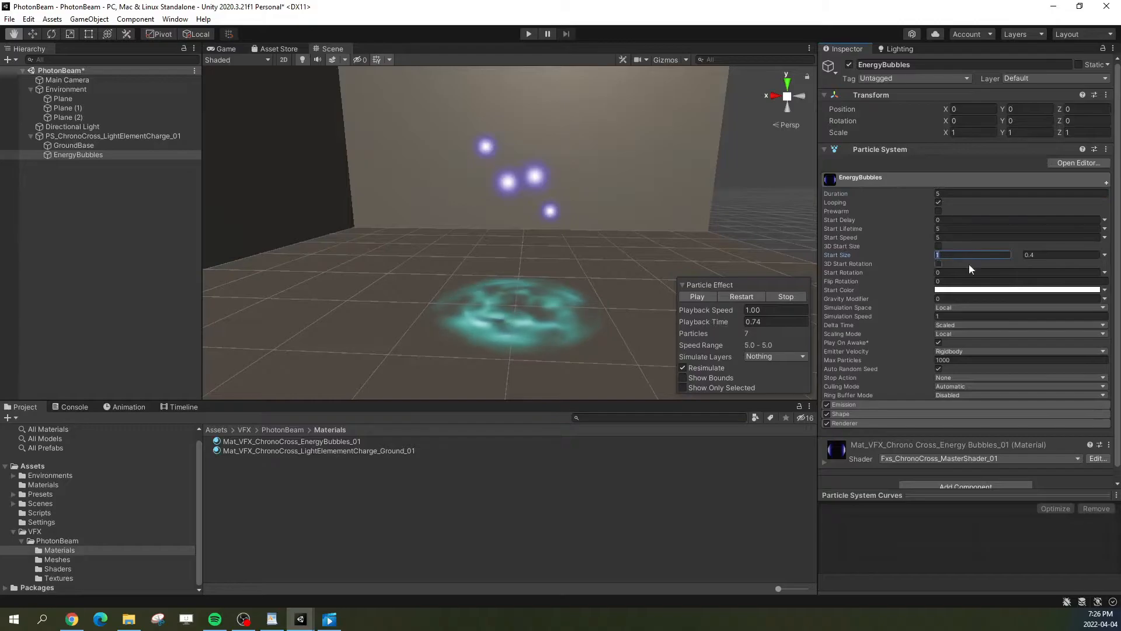
{"action": "type", "text": ".3"}
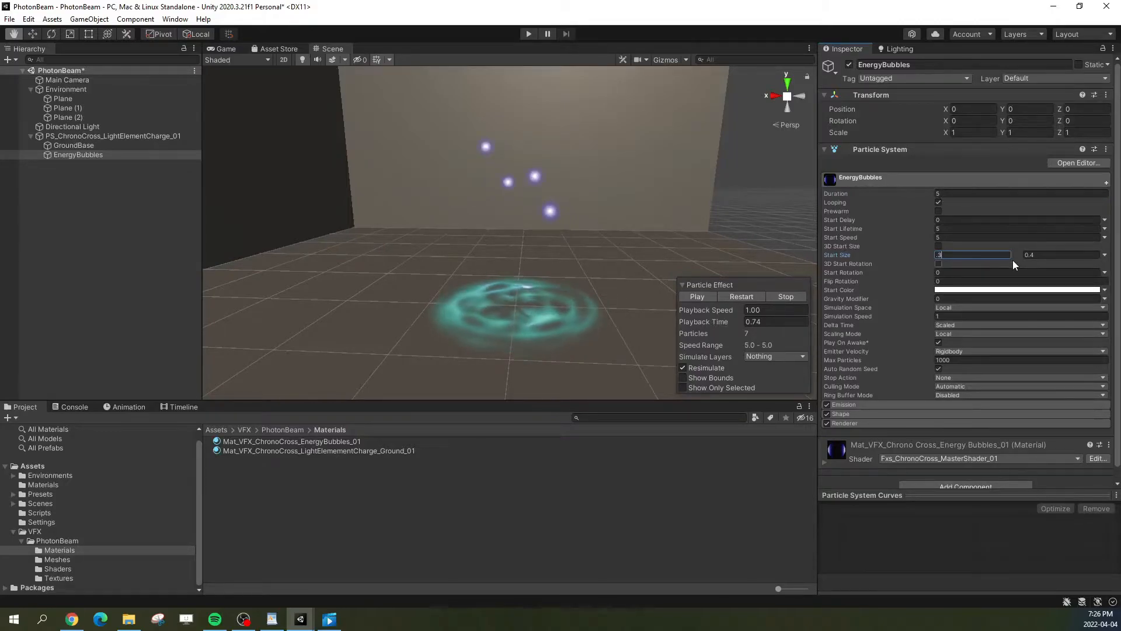
{"action": "type", "text": "0.25"}
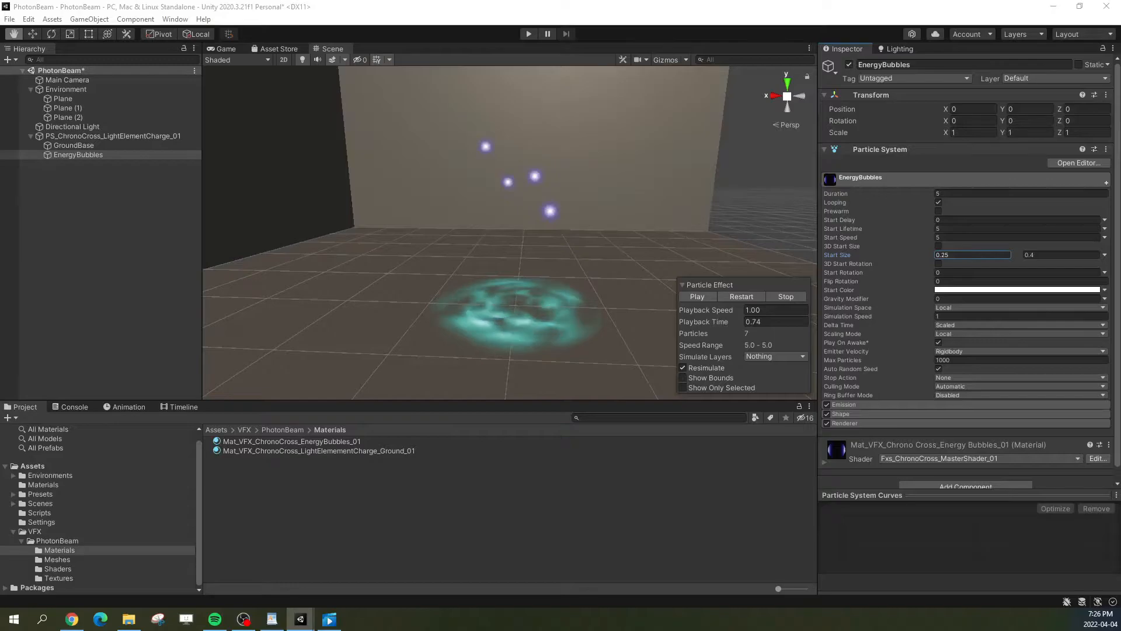
{"action": "left_click", "coordinate": [964, 254]}
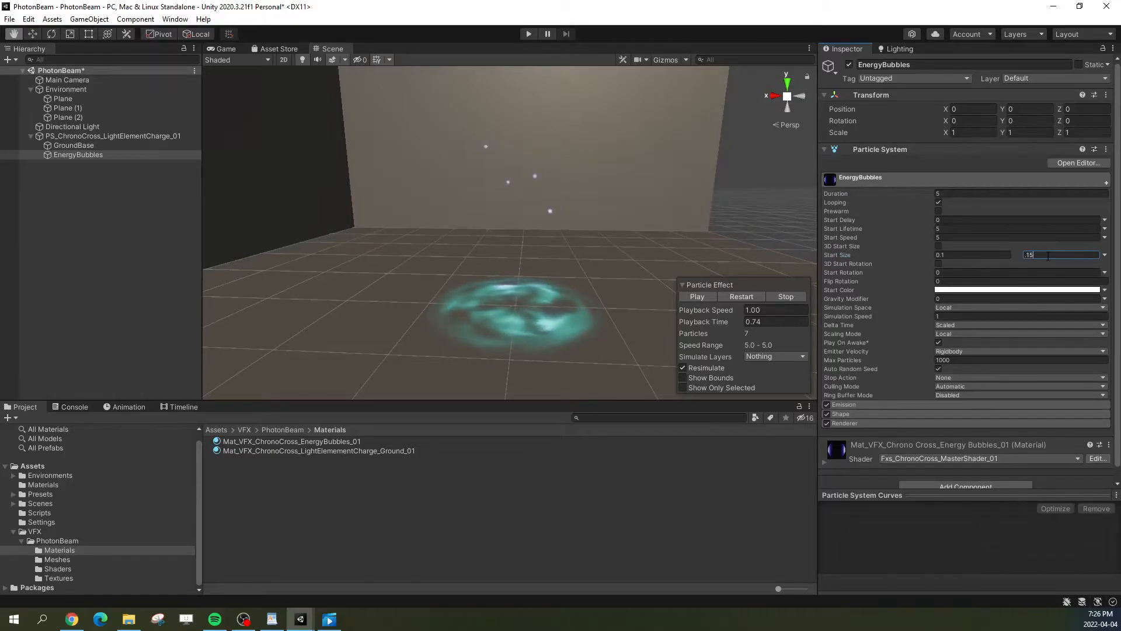
Step: Set the EnergyBubbles random Start Size range to 0.15 and 0.3
{"action": "left_click_drag", "start_coordinate": [717, 203], "coordinate": [661, 269], "text": "alt"}
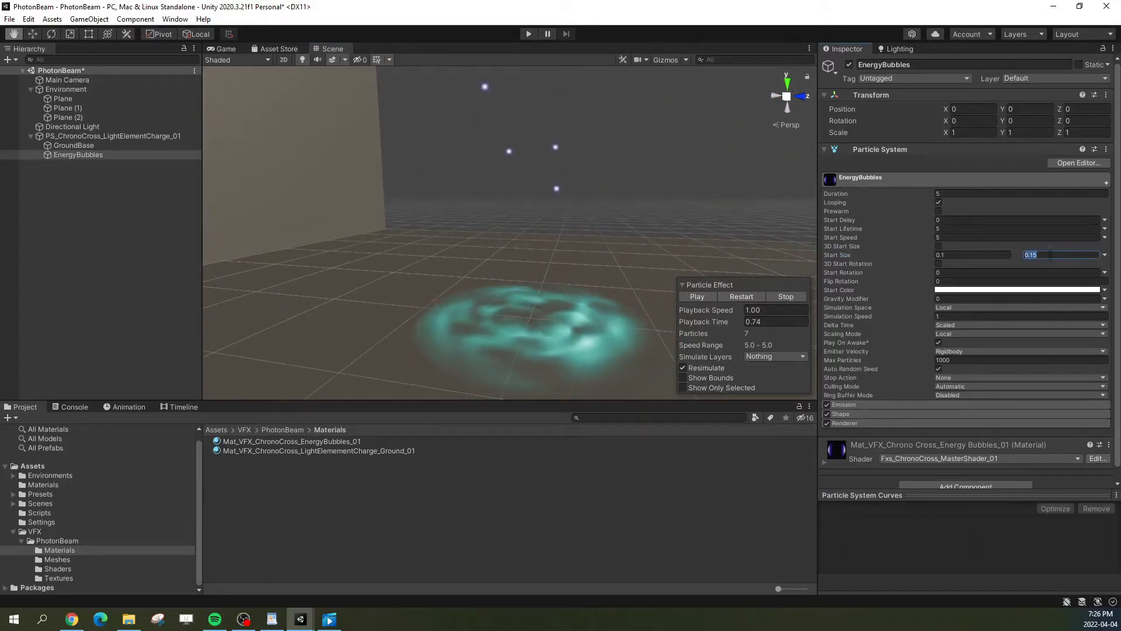
{"action": "type", "text": "0.3"}
{"action": "left_click", "coordinate": [963, 254]}
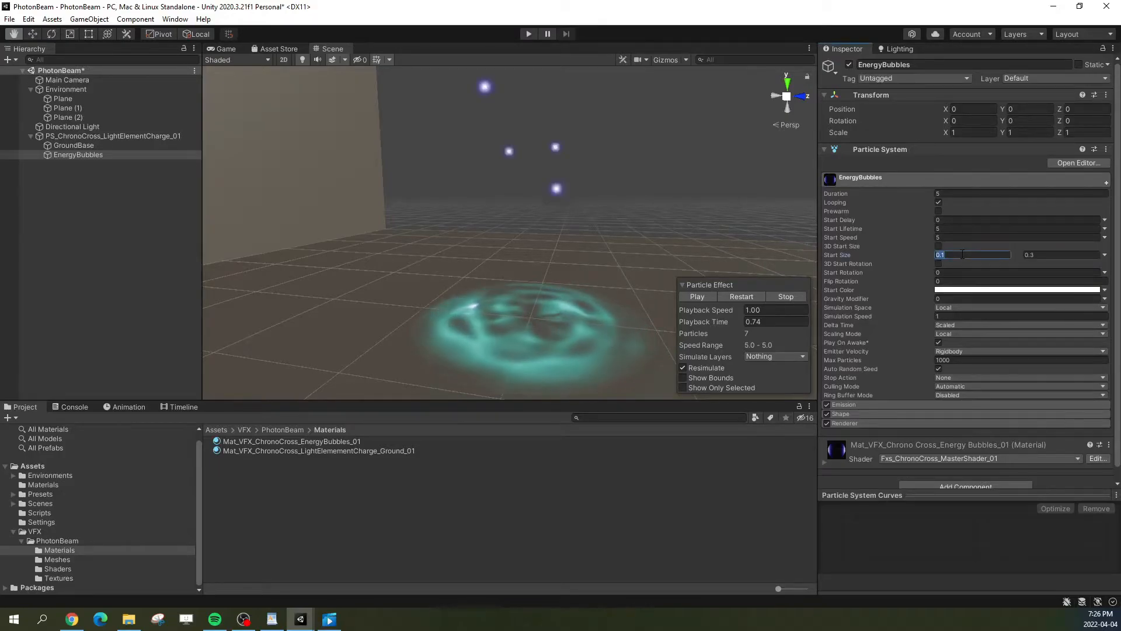
{"action": "type", "text": ".15"}
{"action": "left_click", "coordinate": [1065, 253]}
{"action": "type", "text": ".4"}
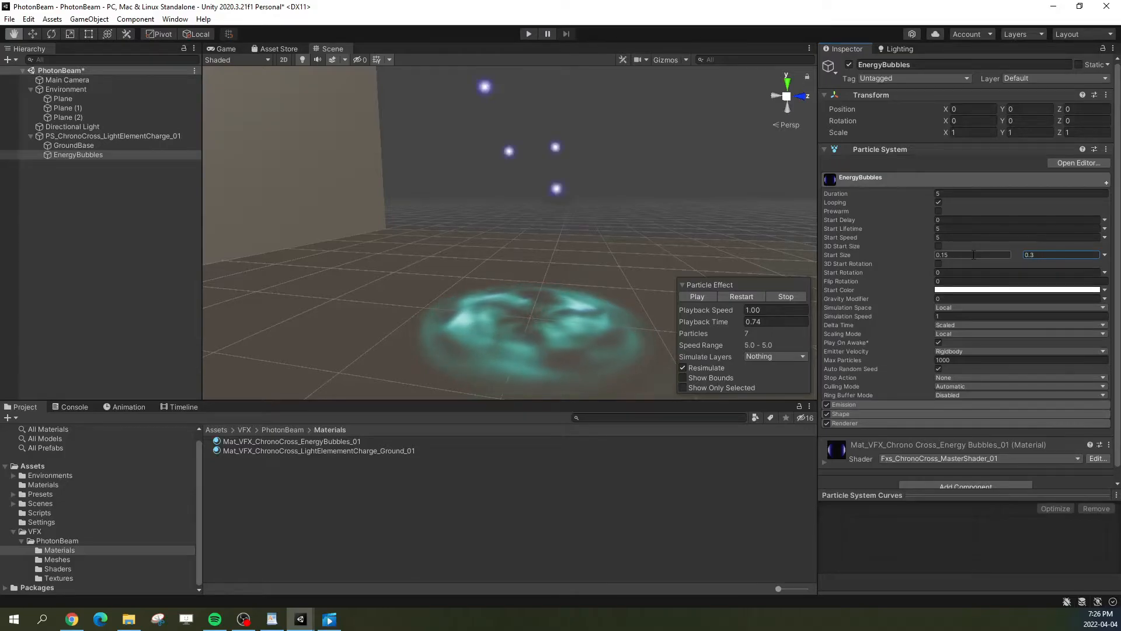
Step: Replay the EnergyBubbles particle preview from the start and examine a single bubble up close
{"action": "left_click", "coordinate": [752, 296]}
{"action": "left_click", "coordinate": [735, 296]}
{"action": "left_click", "coordinate": [705, 297]}
{"action": "left_click_drag", "start_coordinate": [585, 258], "coordinate": [551, 271], "text": "alt"}
{"action": "scroll", "coordinate": [537, 262], "scroll_direction": "up", "scroll_amount": 8}
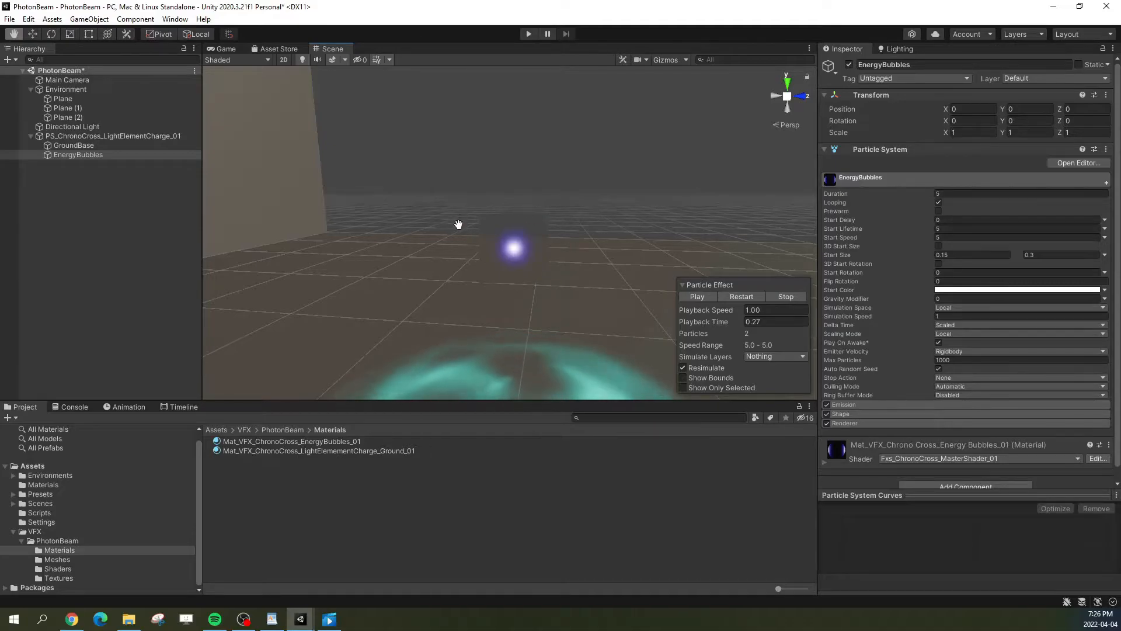
Step: Try Front culling on Mat_VFX_ChronoCross_EnergyBubbles_01, and finally set its cull option to Back
{"action": "left_click", "coordinate": [849, 423]}
{"action": "left_click", "coordinate": [979, 451]}
{"action": "left_click", "coordinate": [334, 443]}
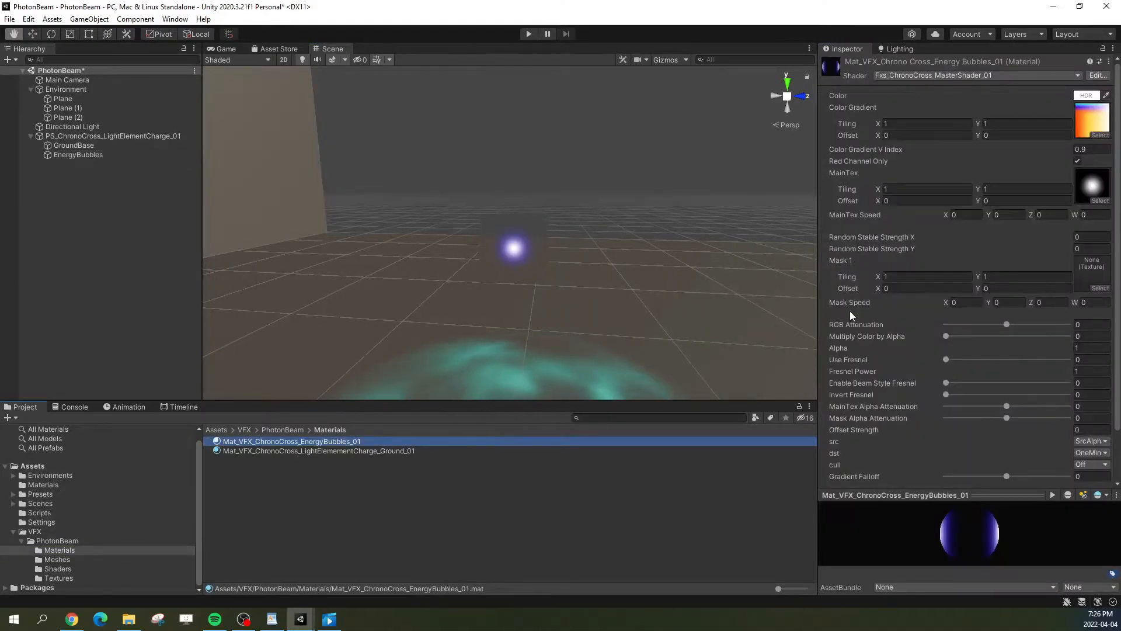
{"action": "scroll", "coordinate": [850, 314], "scroll_direction": "down", "scroll_amount": 3}
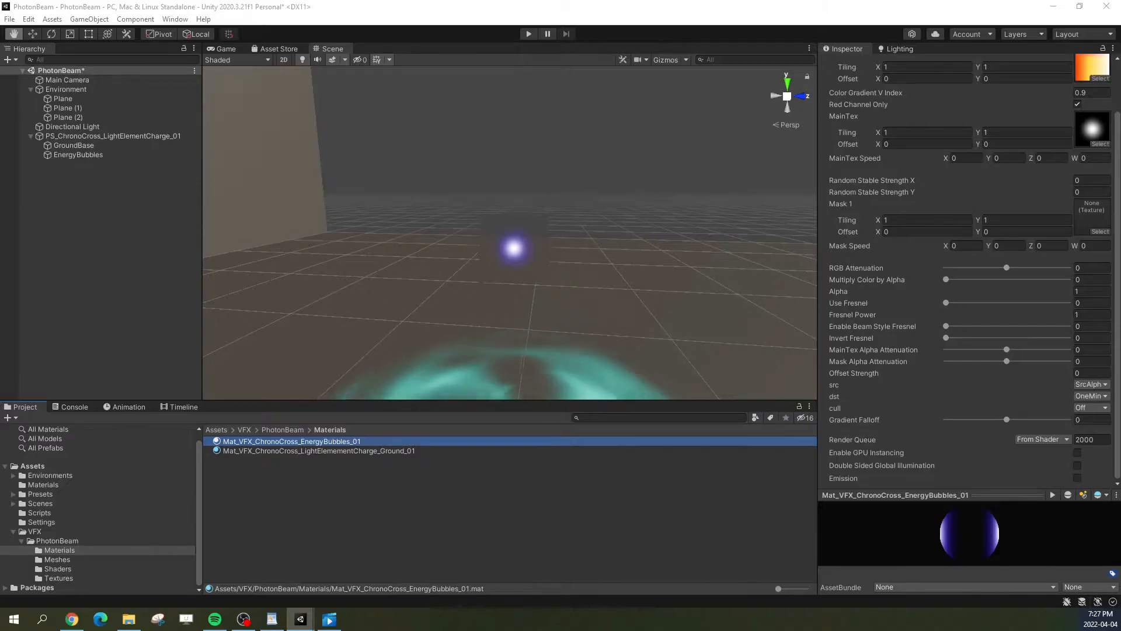
{"action": "left_click", "coordinate": [1093, 407]}
{"action": "left_click", "coordinate": [1086, 434]}
{"action": "left_click", "coordinate": [1092, 407]}
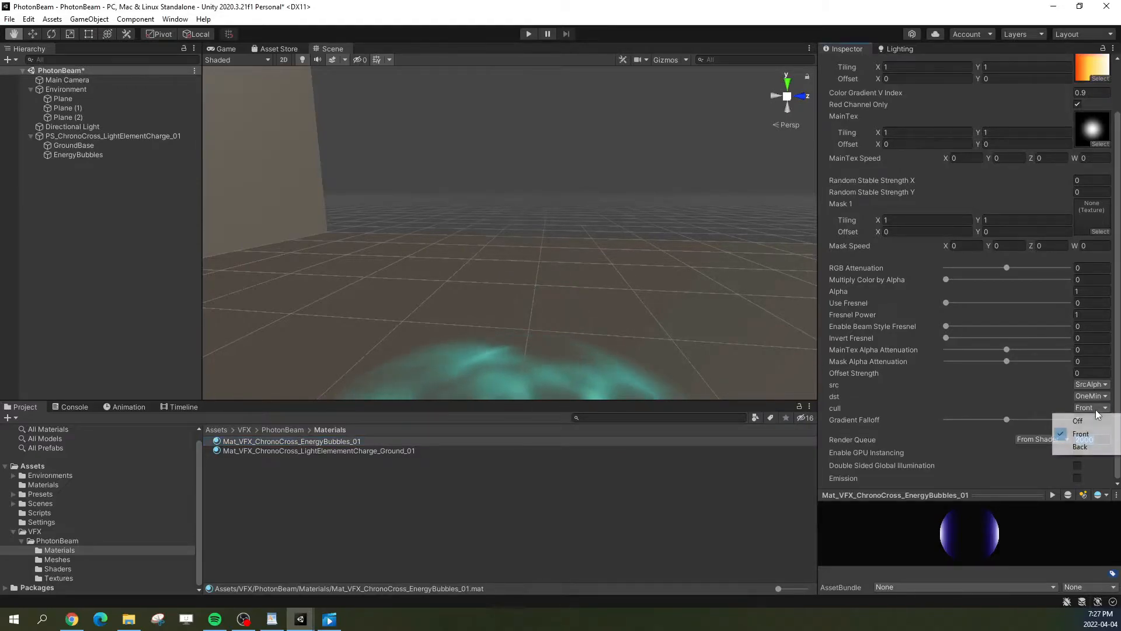
{"action": "left_click", "coordinate": [1085, 447]}
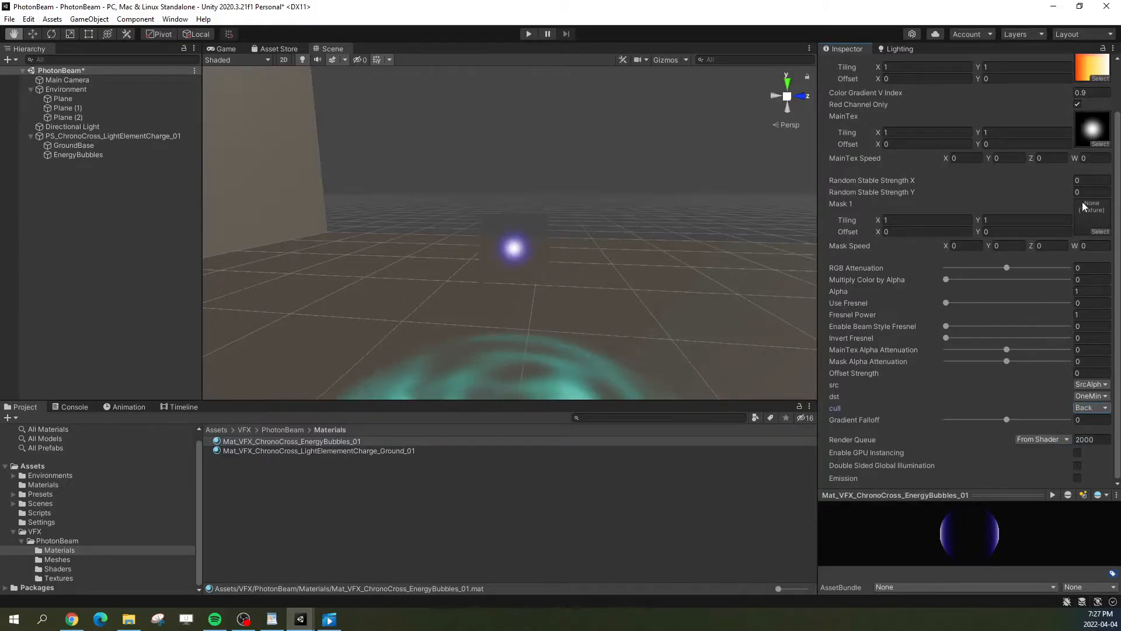
Step: Make the EnergyBubbles material additive with src and dst both set to One, and raise Multiply Color by Alpha to 1
{"action": "left_click", "coordinate": [1097, 384]}
{"action": "left_click", "coordinate": [1079, 401]}
{"action": "left_click", "coordinate": [1091, 396]}
{"action": "left_click", "coordinate": [1076, 423]}
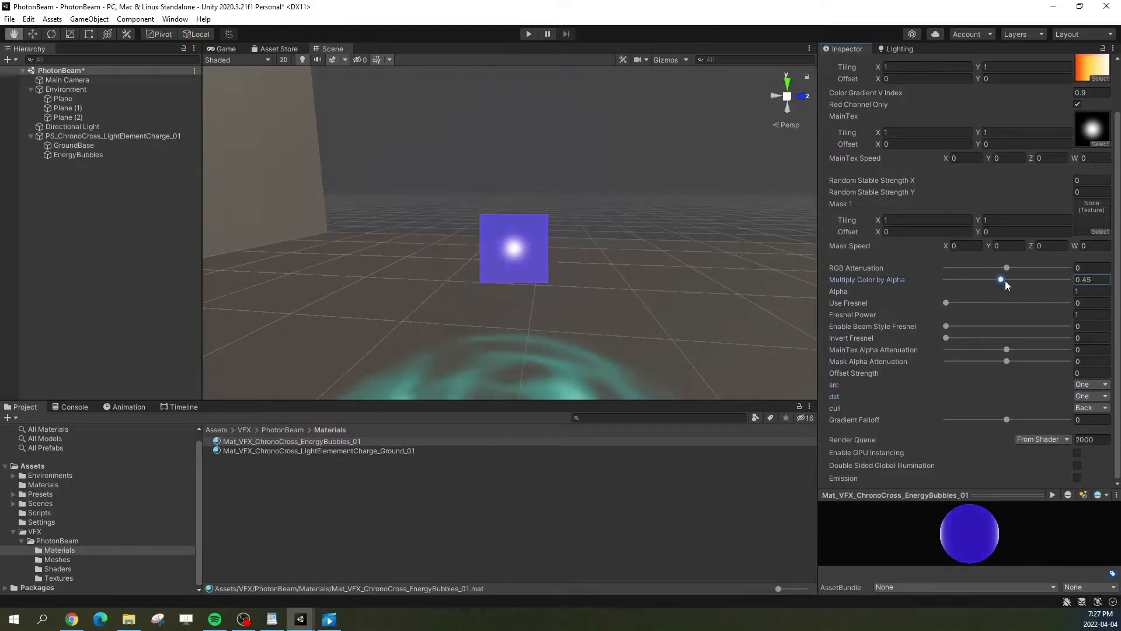
{"action": "left_click_drag", "start_coordinate": [1003, 280], "coordinate": [1090, 285]}
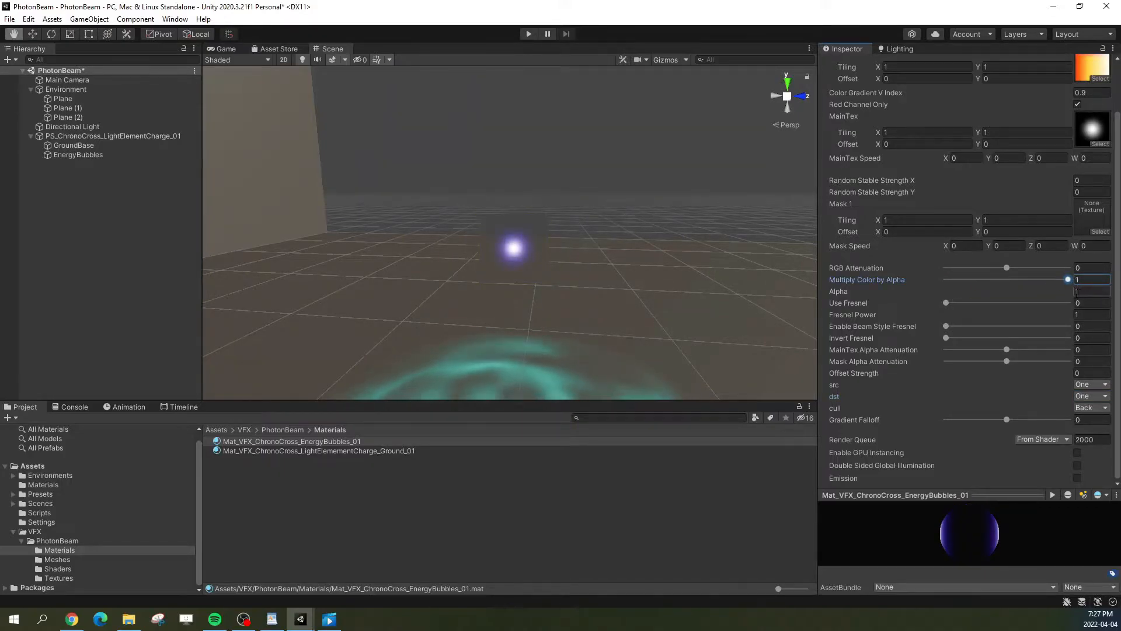
Step: Examine the additive bubbles from several angles against the floor, wall and empty background, and review the src blending options
{"action": "right_click_drag", "start_coordinate": [600, 252], "coordinate": [629, 259]}
{"action": "key", "text": "s"}
{"action": "right_click_drag", "start_coordinate": [611, 331], "coordinate": [610, 311]}
{"action": "left_click_drag", "start_coordinate": [621, 334], "coordinate": [617, 328]}
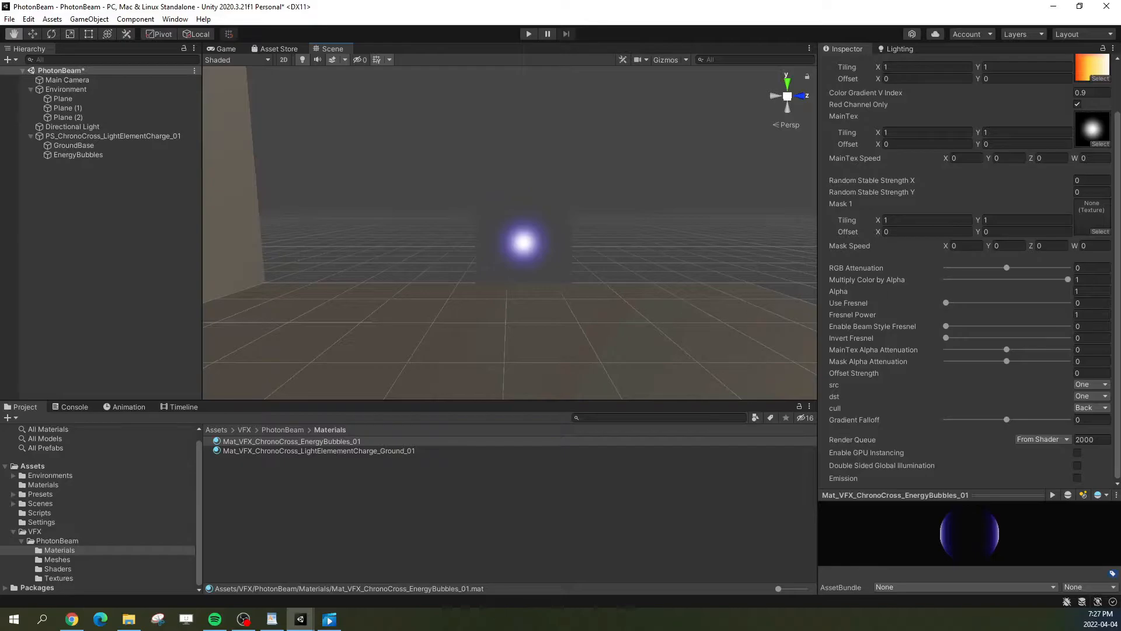
{"action": "right_click_drag", "start_coordinate": [746, 201], "coordinate": [706, 233]}
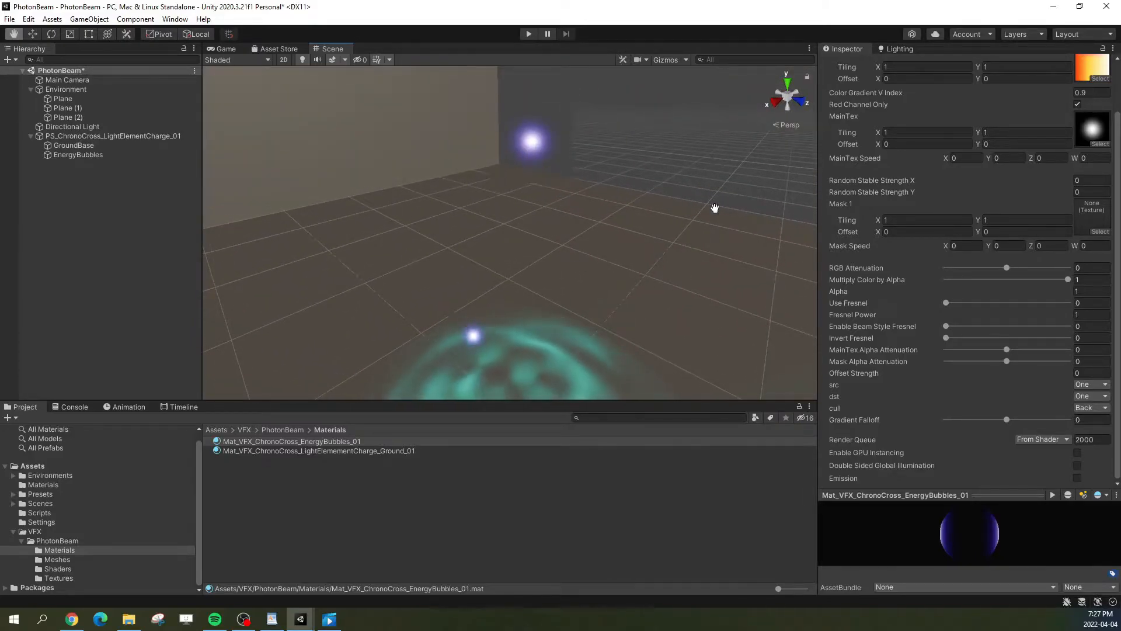
{"action": "right_click_drag", "start_coordinate": [651, 308], "coordinate": [401, 295]}
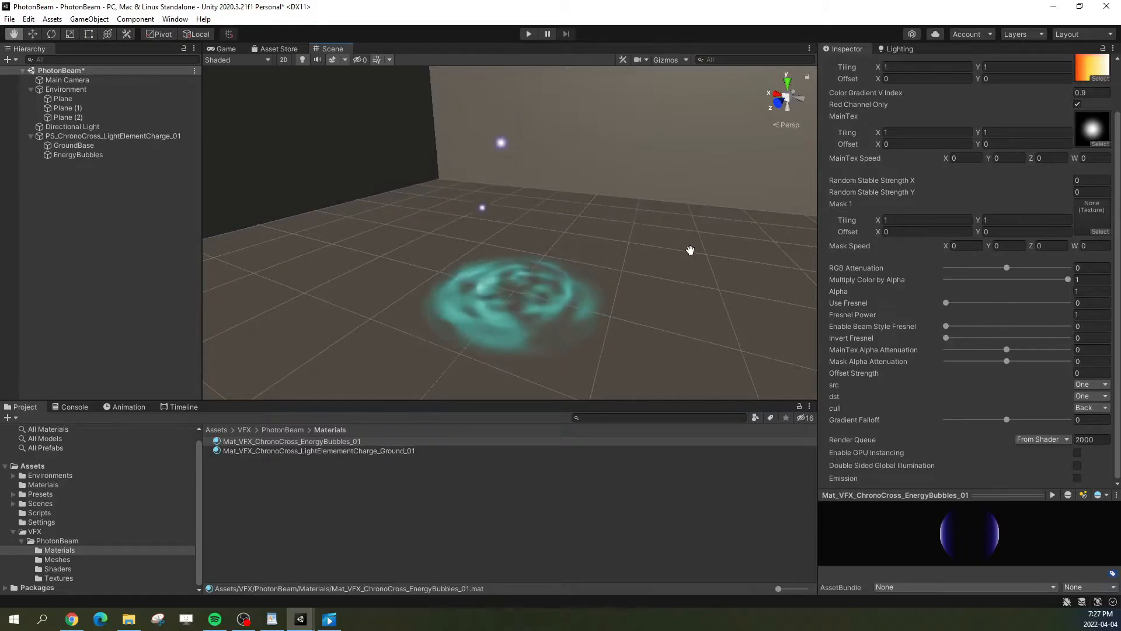
{"action": "left_click", "coordinate": [1104, 385]}
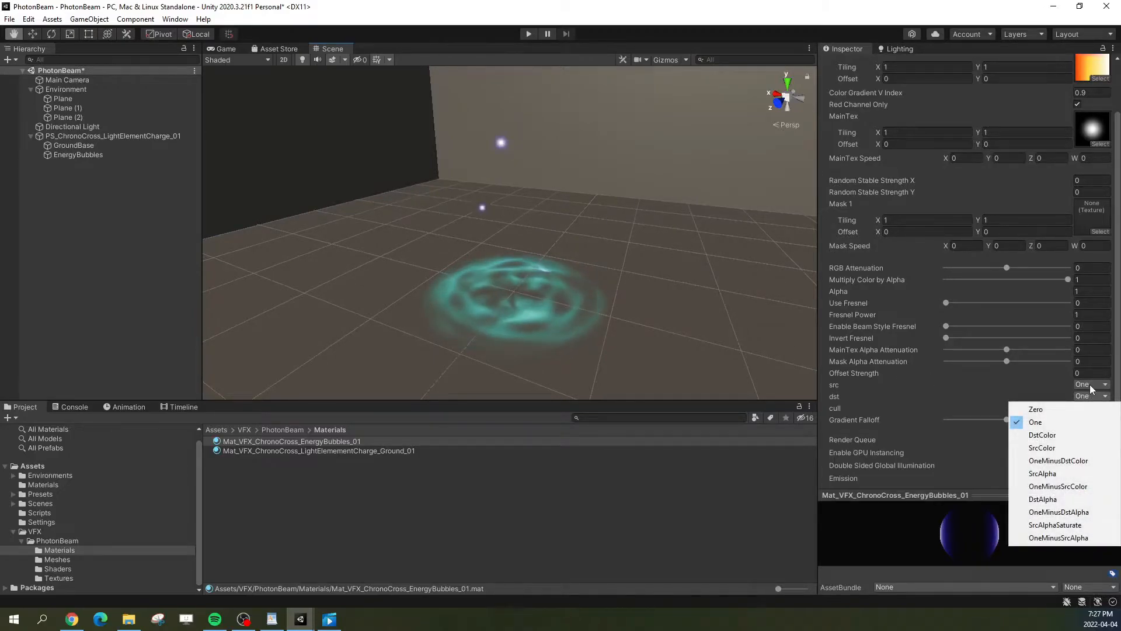
{"action": "left_click", "coordinate": [917, 6]}
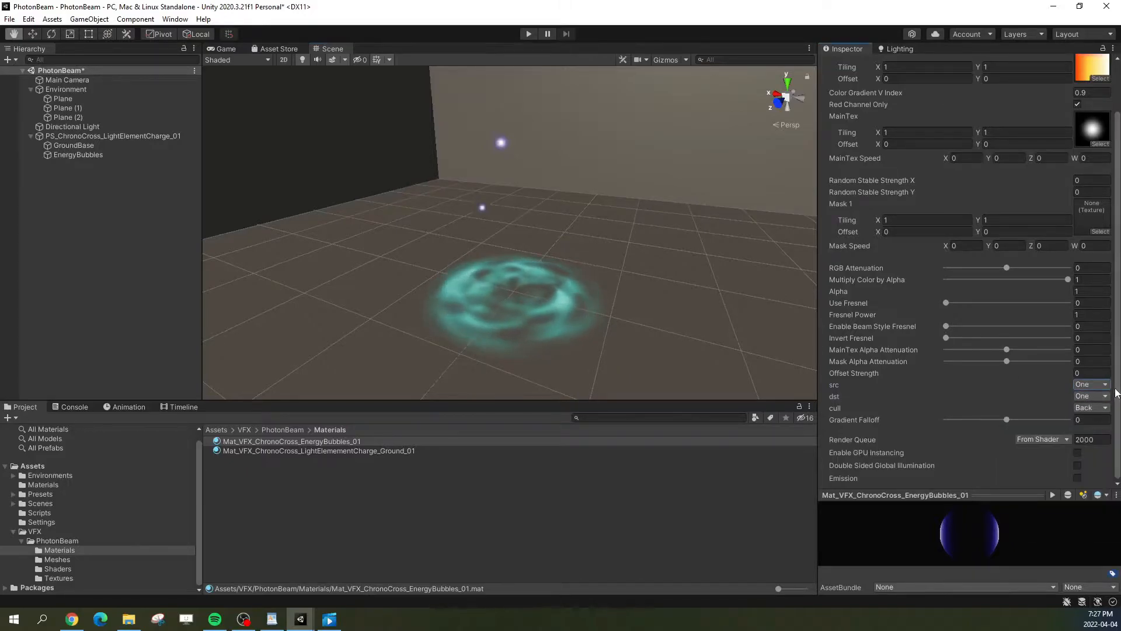
{"action": "left_click_drag", "start_coordinate": [552, 115], "coordinate": [621, 240], "text": "alt"}
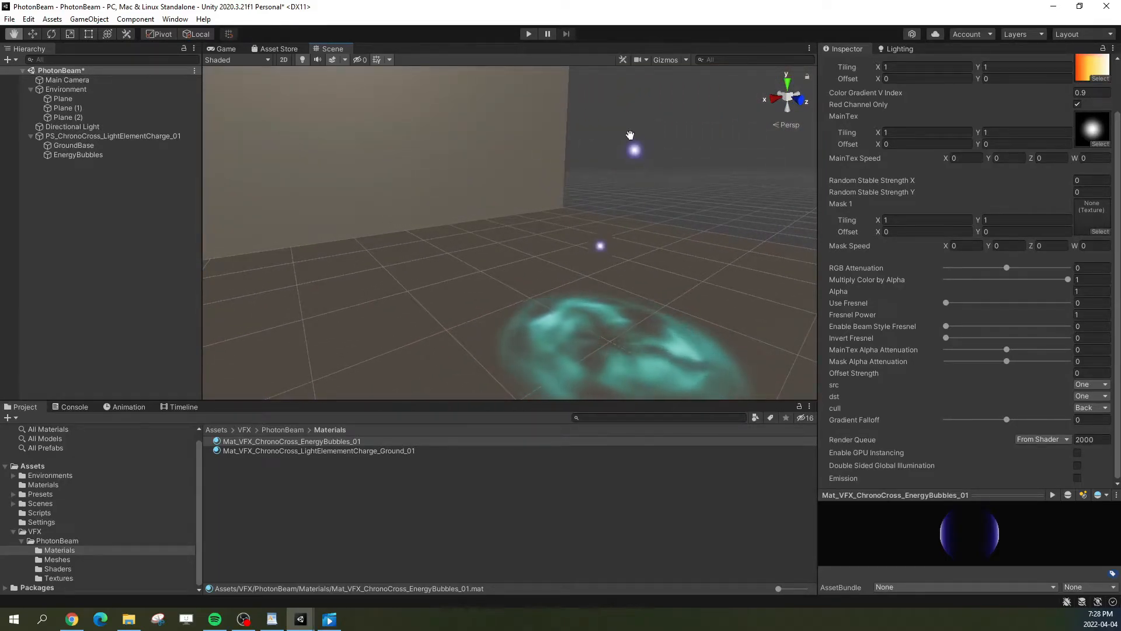
{"action": "left_click_drag", "start_coordinate": [635, 177], "coordinate": [581, 190], "text": "alt"}
Step: Try a white (FFFFFF) Base Map colour on the Environment material assigned to the back wall, Plane (2)
{"action": "left_click", "coordinate": [411, 146]}
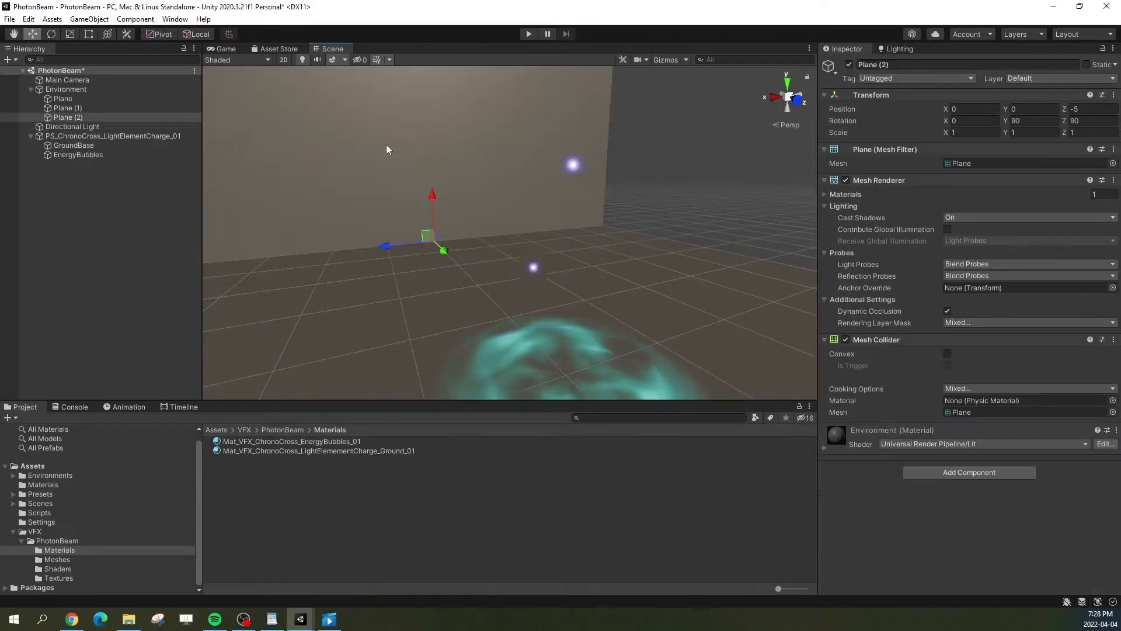
{"action": "left_click", "coordinate": [961, 163]}
{"action": "left_click", "coordinate": [841, 194]}
{"action": "left_click", "coordinate": [983, 209]}
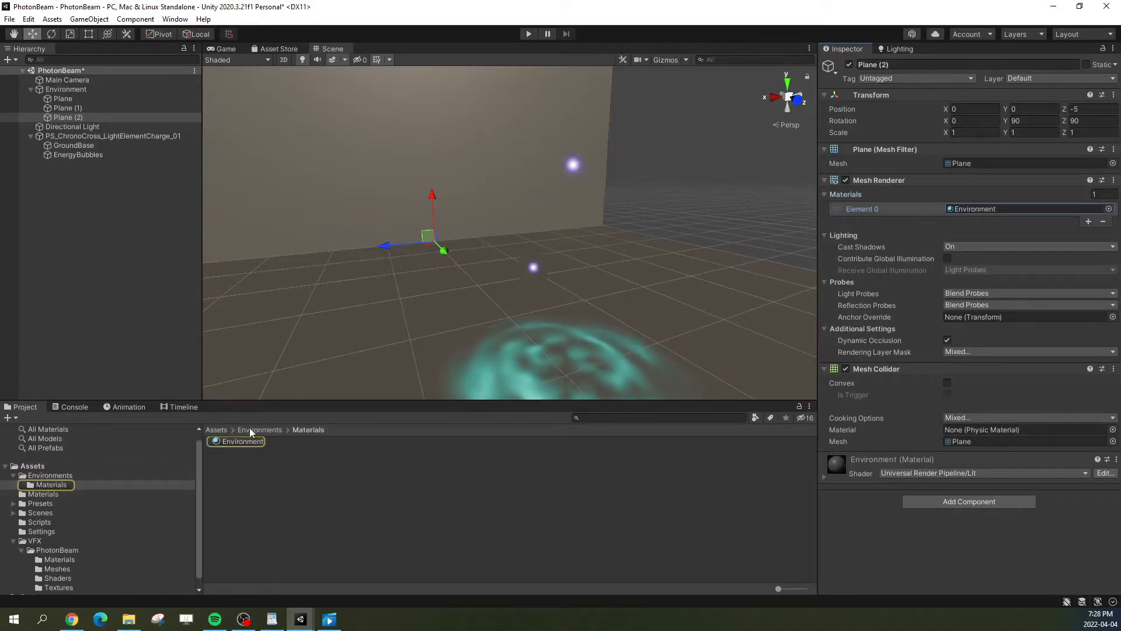
{"action": "left_click", "coordinate": [236, 443]}
{"action": "left_click", "coordinate": [951, 182]}
{"action": "left_click_drag", "start_coordinate": [989, 275], "coordinate": [931, 212]}
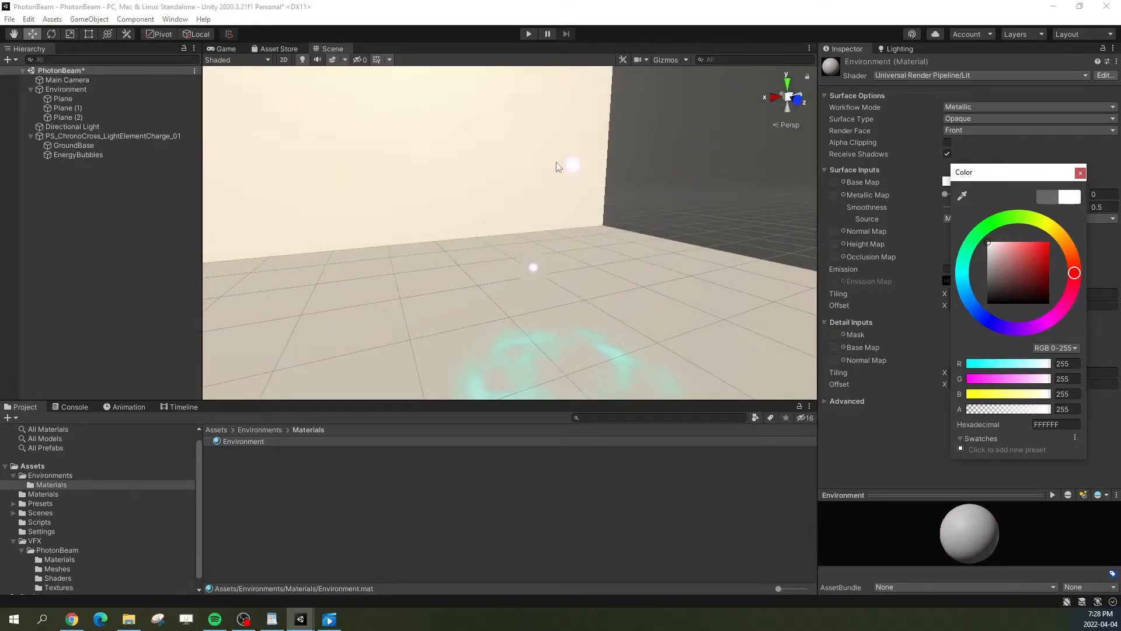
Step: Check the additive bubbles against the white surroundings, review the Environment material's advanced and shader options, and undo the base colour change
{"action": "right_click_drag", "start_coordinate": [593, 187], "coordinate": [542, 167]}
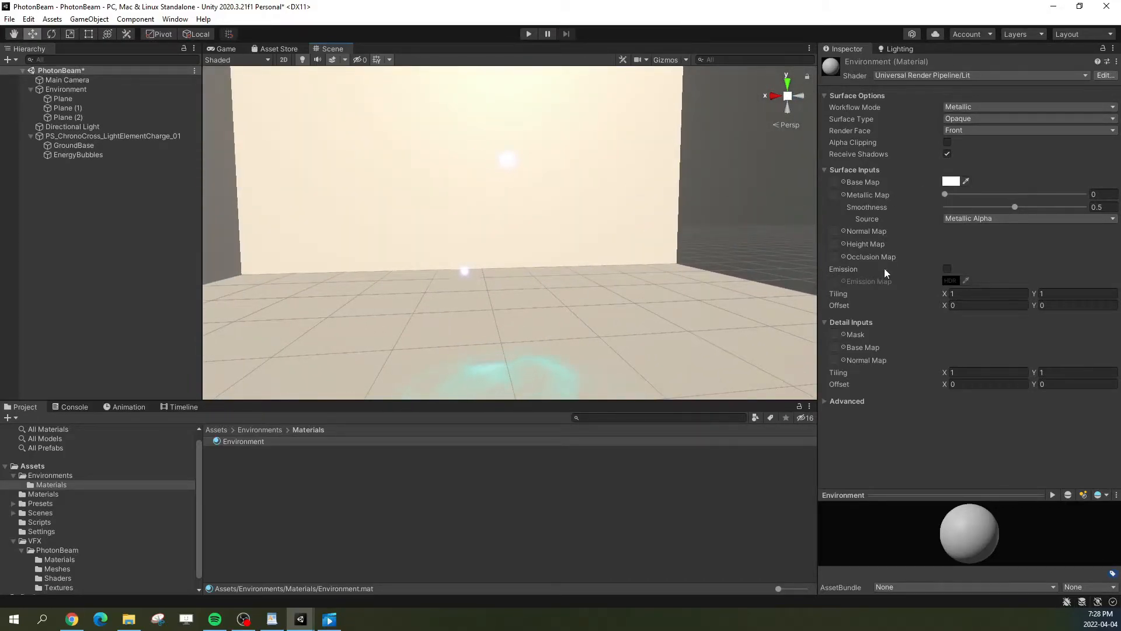
{"action": "left_click", "coordinate": [825, 400]}
{"action": "left_click", "coordinate": [824, 401]}
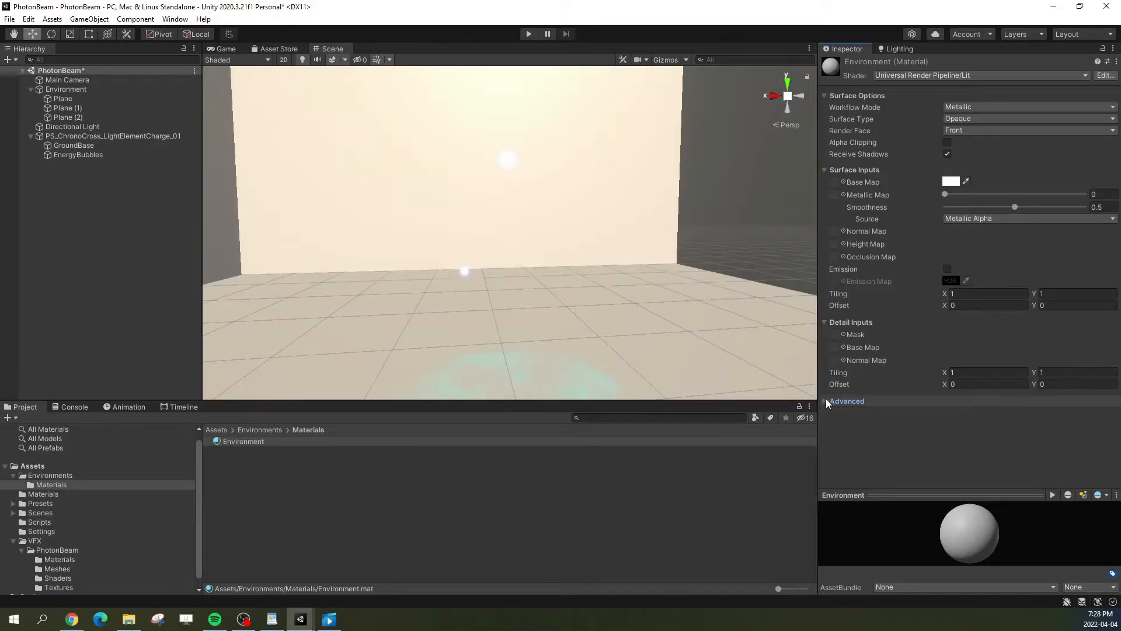
{"action": "left_click_drag", "start_coordinate": [693, 234], "coordinate": [633, 215], "text": "alt"}
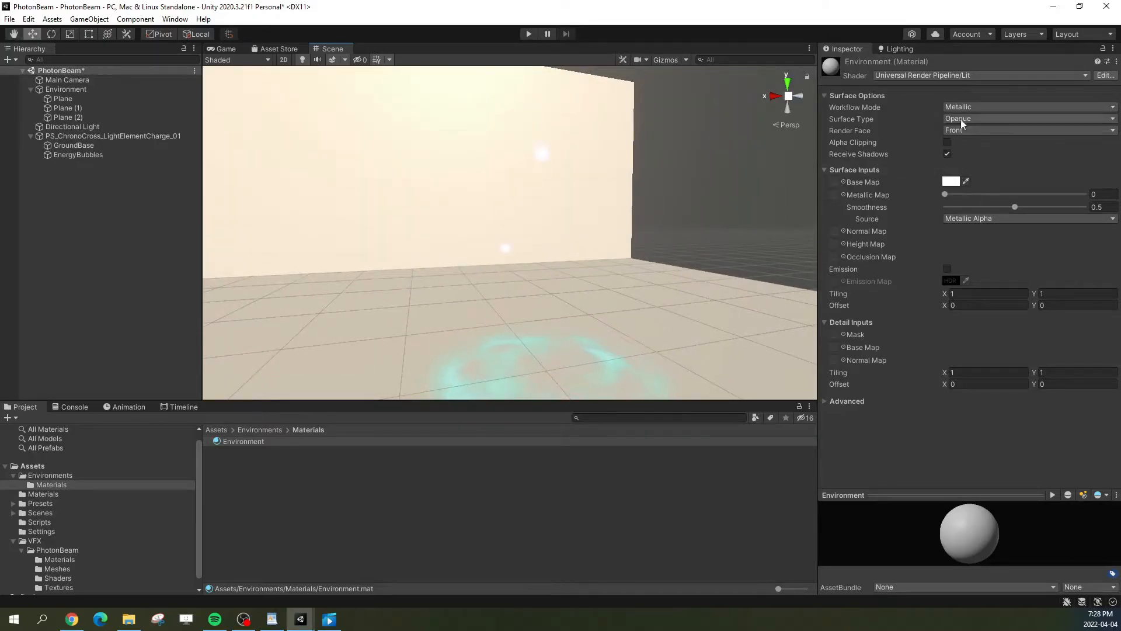
{"action": "left_click", "coordinate": [924, 74]}
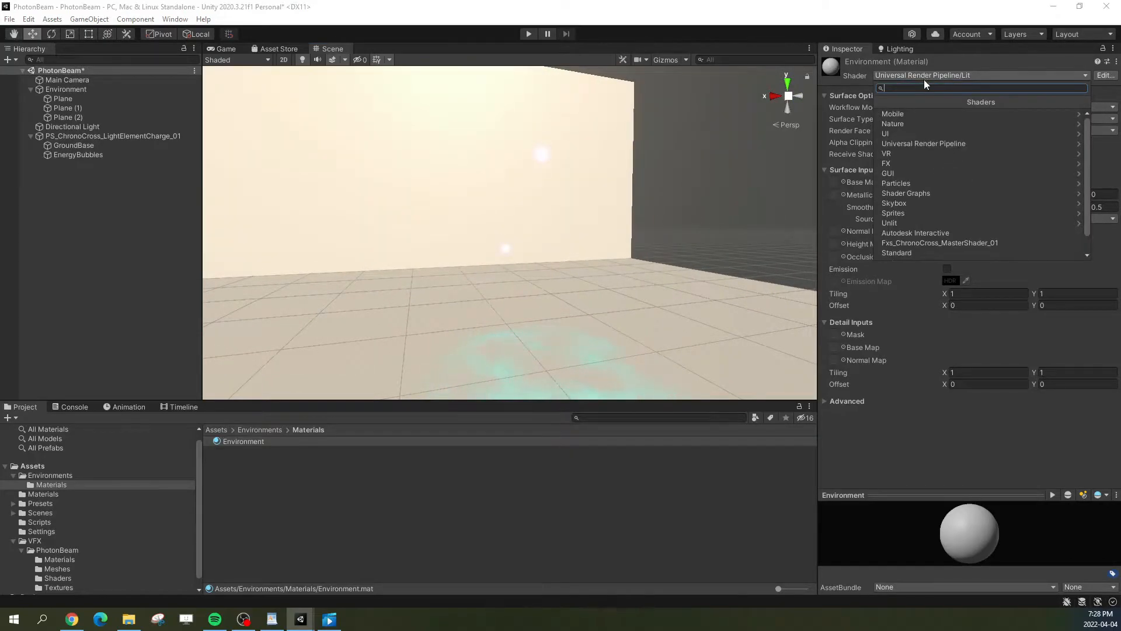
{"action": "left_click", "coordinate": [867, 6]}
{"action": "right_click_drag", "start_coordinate": [702, 209], "coordinate": [666, 282]}
{"action": "key", "text": "ctrl+z"}
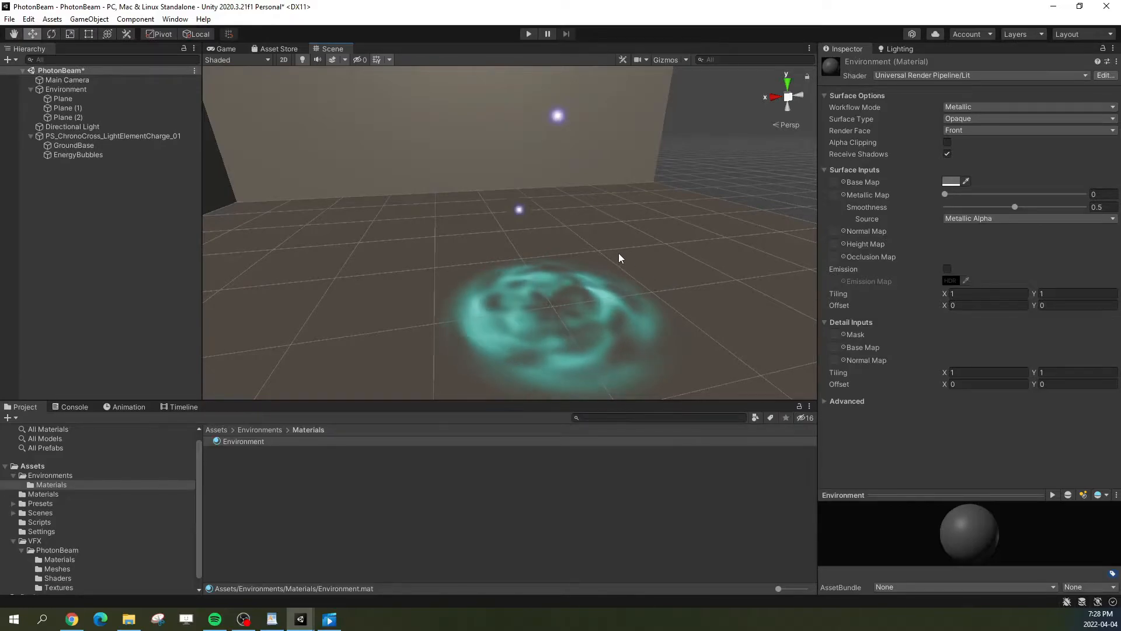
Step: Set the EnergyBubbles particles' Start Speed to 0, restart the preview and pause it once several bubbles have spawned
{"action": "left_click", "coordinate": [79, 155]}
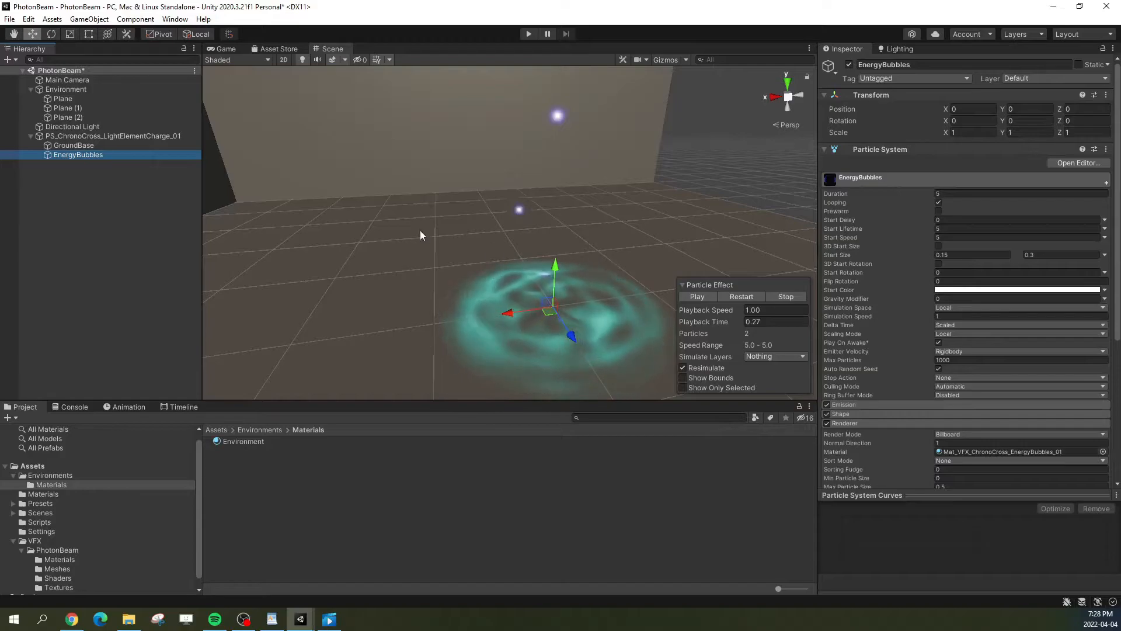
{"action": "left_click", "coordinate": [958, 237]}
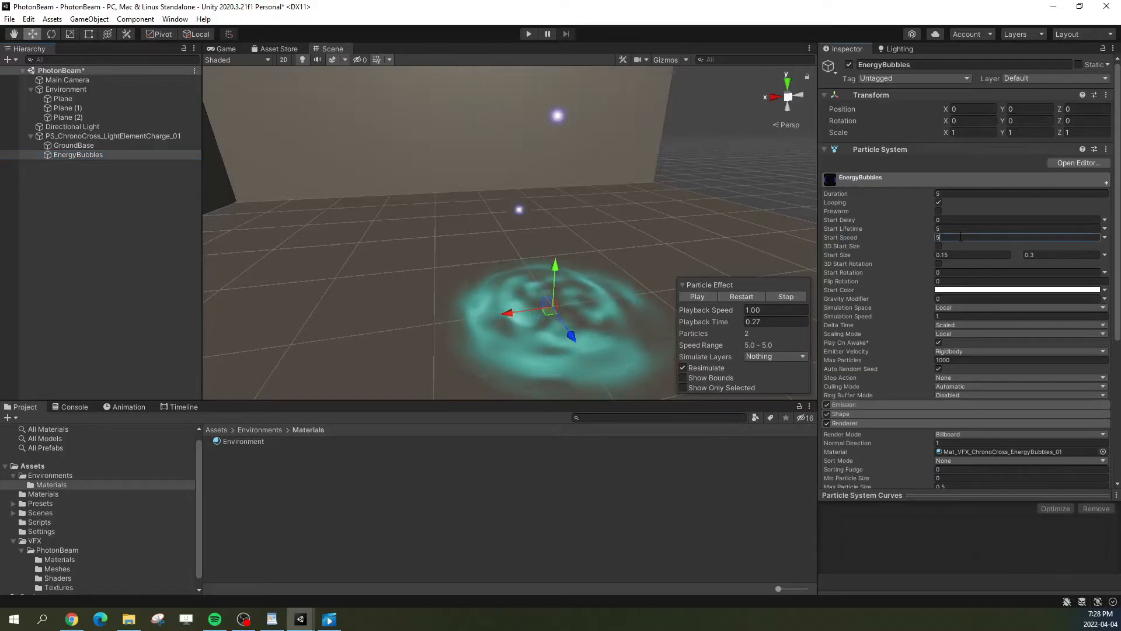
{"action": "type", "text": "0"}
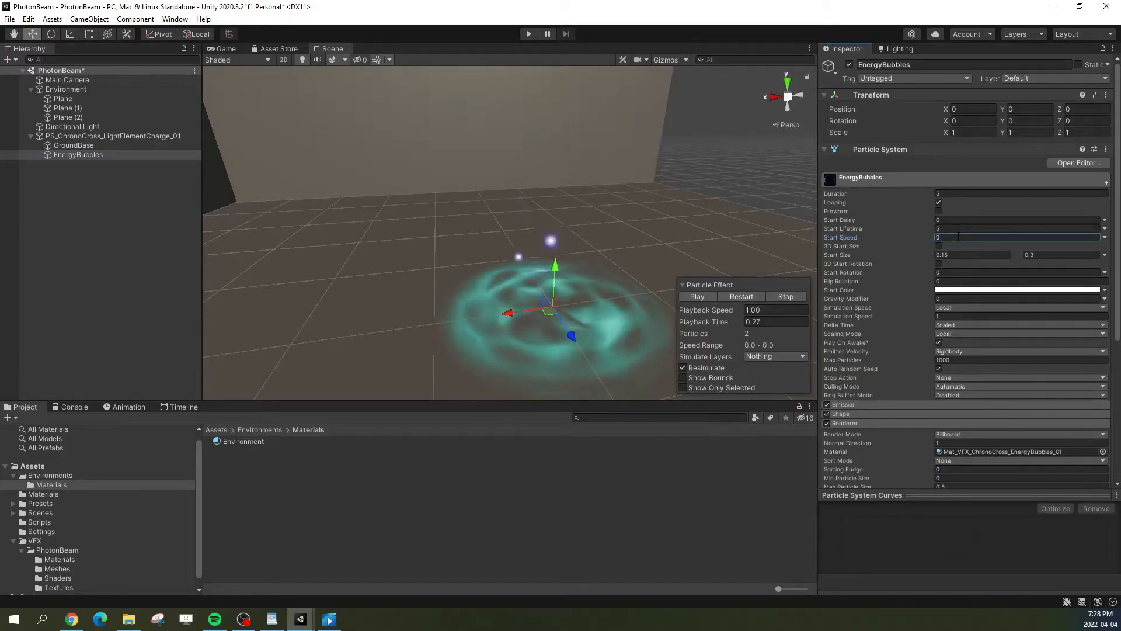
{"action": "left_click", "coordinate": [723, 299]}
{"action": "right_click_drag", "start_coordinate": [636, 281], "coordinate": [704, 266]}
{"action": "key", "text": "s"}
{"action": "key", "text": "w"}
{"action": "key", "text": "a"}
{"action": "left_click", "coordinate": [685, 296]}
{"action": "key", "text": "s"}
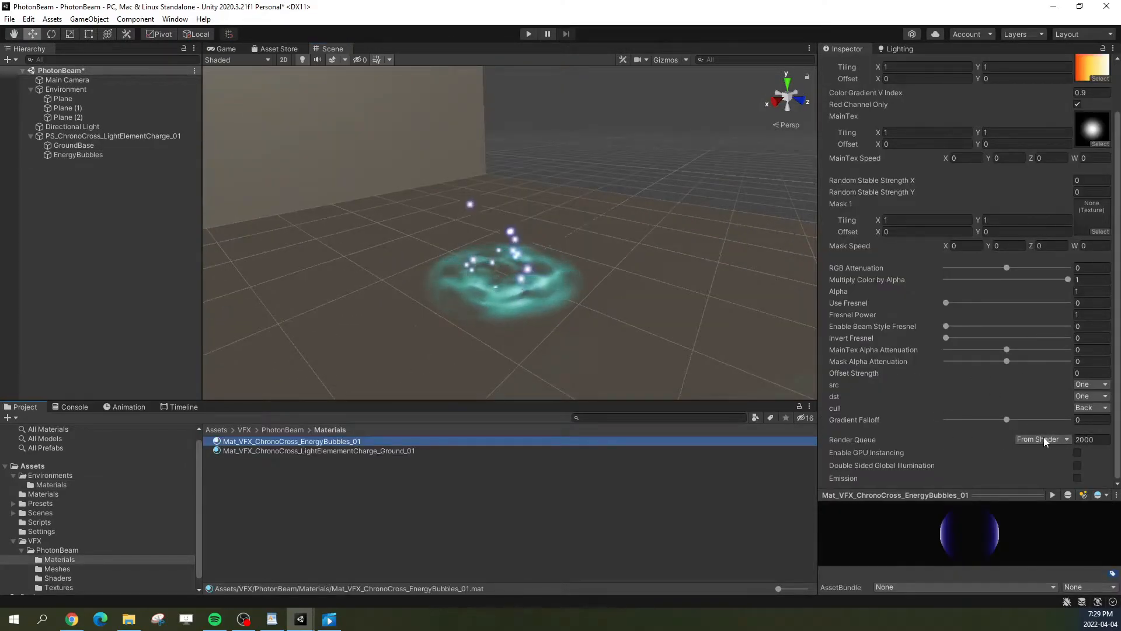
Step: Set the Render Queue of Mat_VFX_ChronoCross_EnergyBubbles_01 to 3000 and check the bubbles up close
{"action": "left_click", "coordinate": [1092, 439]}
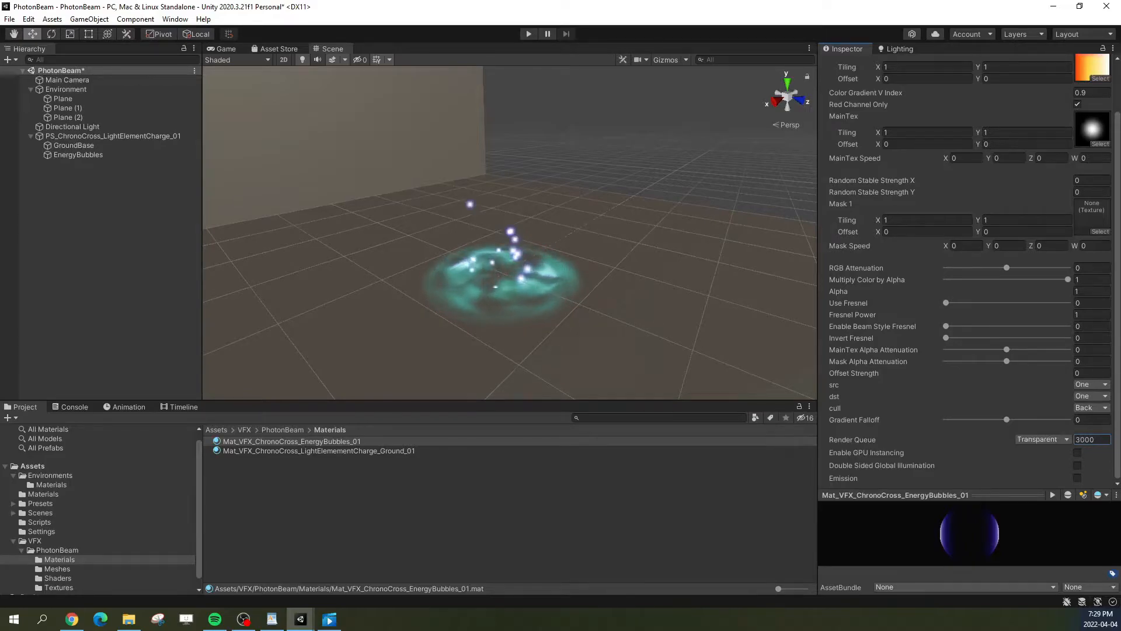
{"action": "key", "text": "w"}
{"action": "right_click_drag", "start_coordinate": [616, 278], "coordinate": [675, 253]}
{"action": "key", "text": "a"}
{"action": "key", "text": "s"}
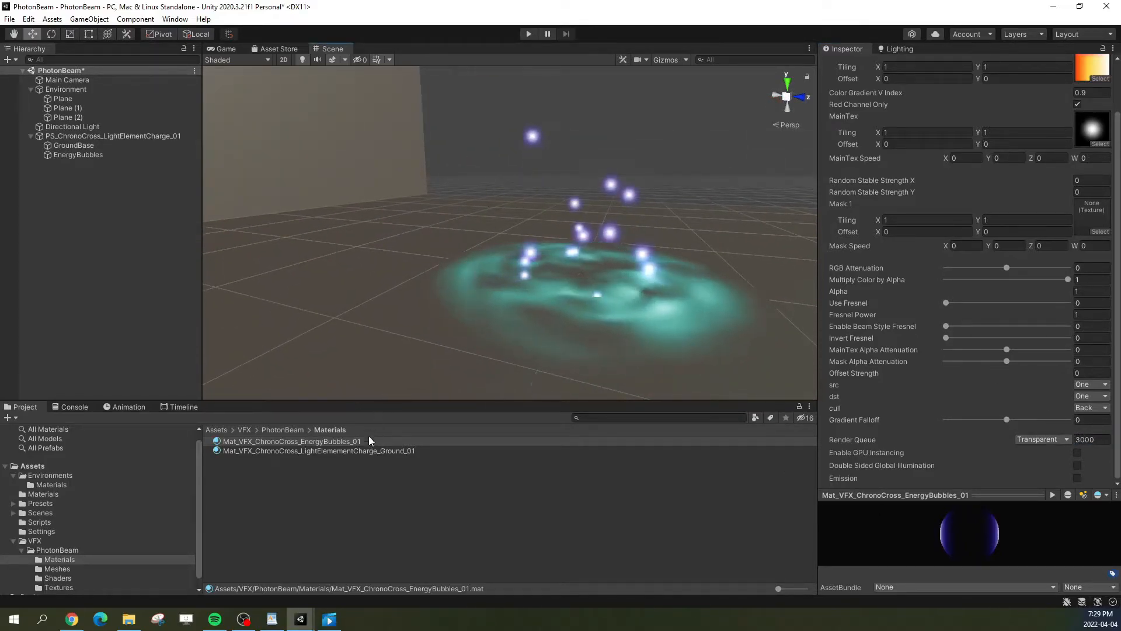
Step: Set the Render Queue of Mat_VFX_ChronoCross_LightElemementCharge_Ground_01 to 3000 and check how the ground ring blends with the bubbles
{"action": "left_click", "coordinate": [370, 450]}
{"action": "left_click", "coordinate": [1097, 439]}
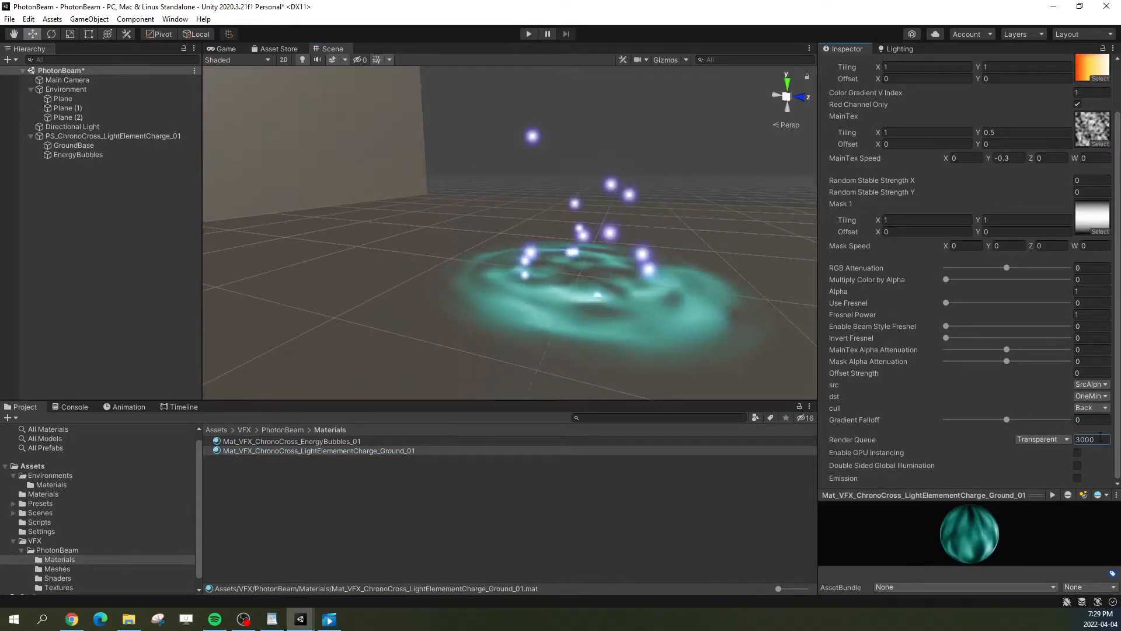
{"action": "key", "text": "d"}
{"action": "right_click_drag", "start_coordinate": [671, 292], "coordinate": [463, 307]}
{"action": "key", "text": "s"}
{"action": "key", "text": "w"}
{"action": "key", "text": "w"}
Step: Review the ground material's render queue options and examine the ring and bubbles from several angles against the floor and wall
{"action": "left_click", "coordinate": [1103, 440]}
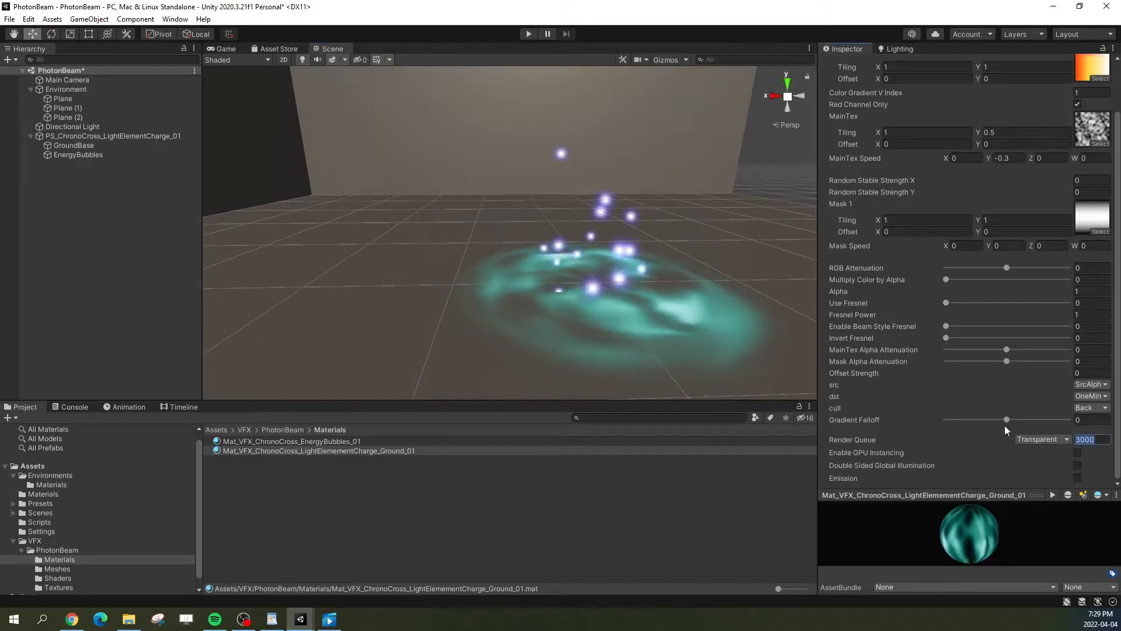
{"action": "left_click_drag", "start_coordinate": [547, 262], "coordinate": [600, 265], "text": "alt"}
{"action": "left_click", "coordinate": [1061, 440]}
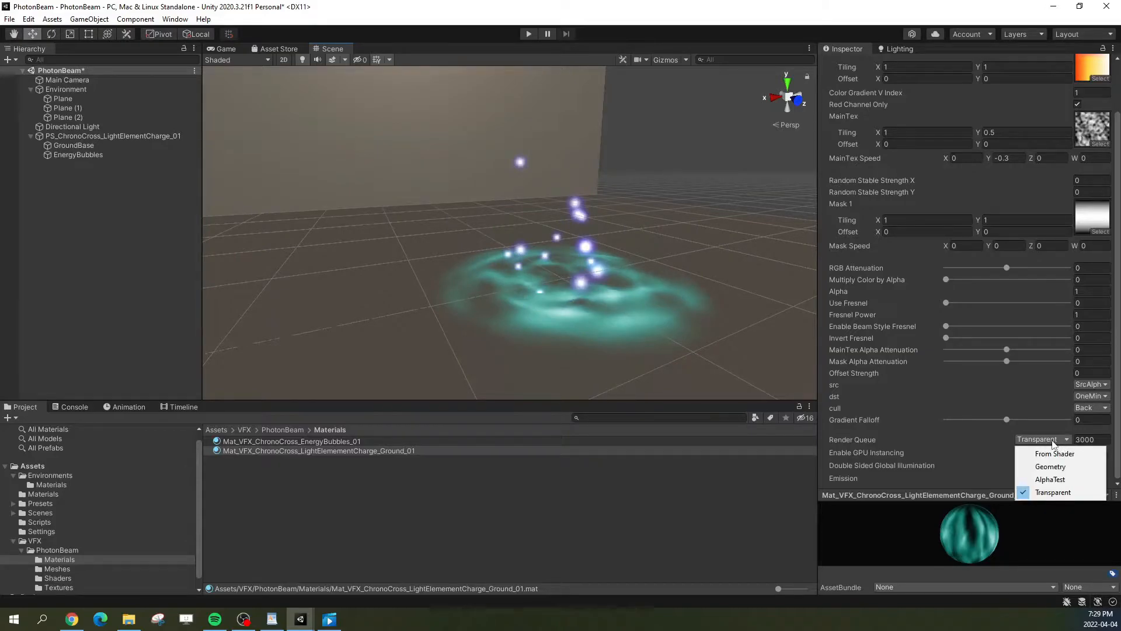
{"action": "left_click", "coordinate": [901, 13]}
{"action": "right_click_drag", "start_coordinate": [624, 237], "coordinate": [593, 247]}
{"action": "key", "text": "a"}
{"action": "key", "text": "d"}
{"action": "key", "text": "q"}
{"action": "key", "text": "e"}
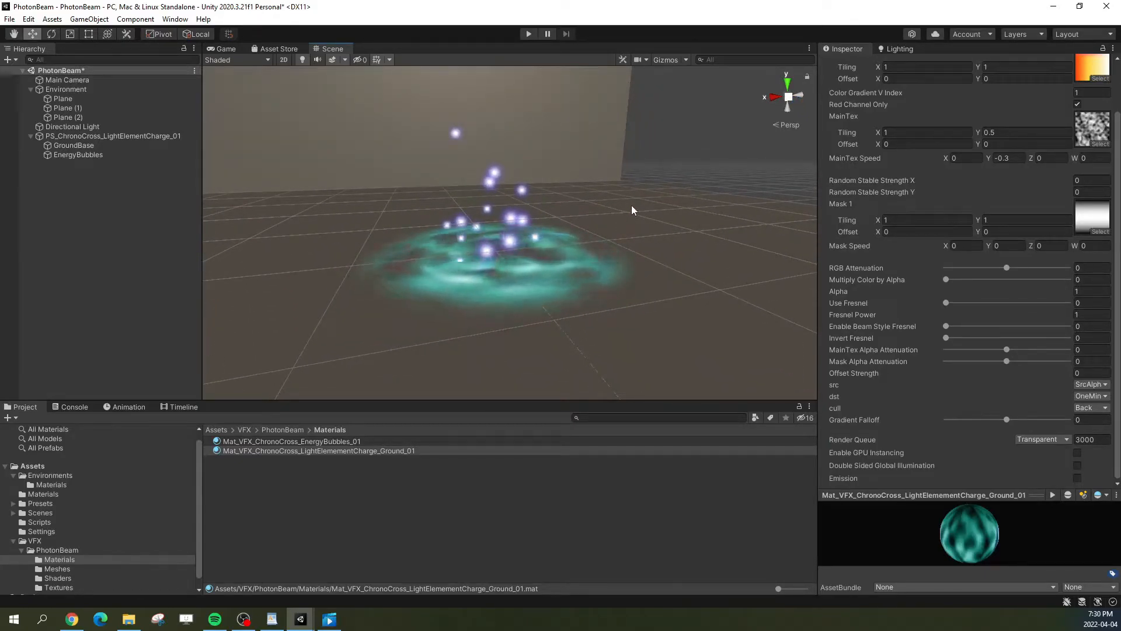
{"action": "right_click_drag", "start_coordinate": [664, 244], "coordinate": [601, 164]}
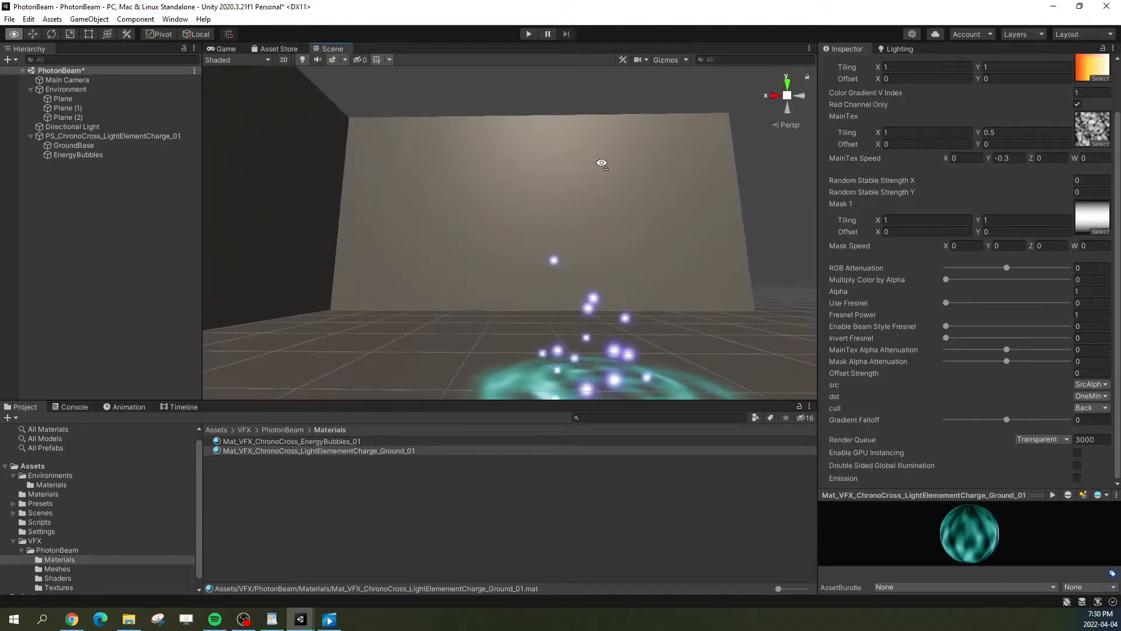
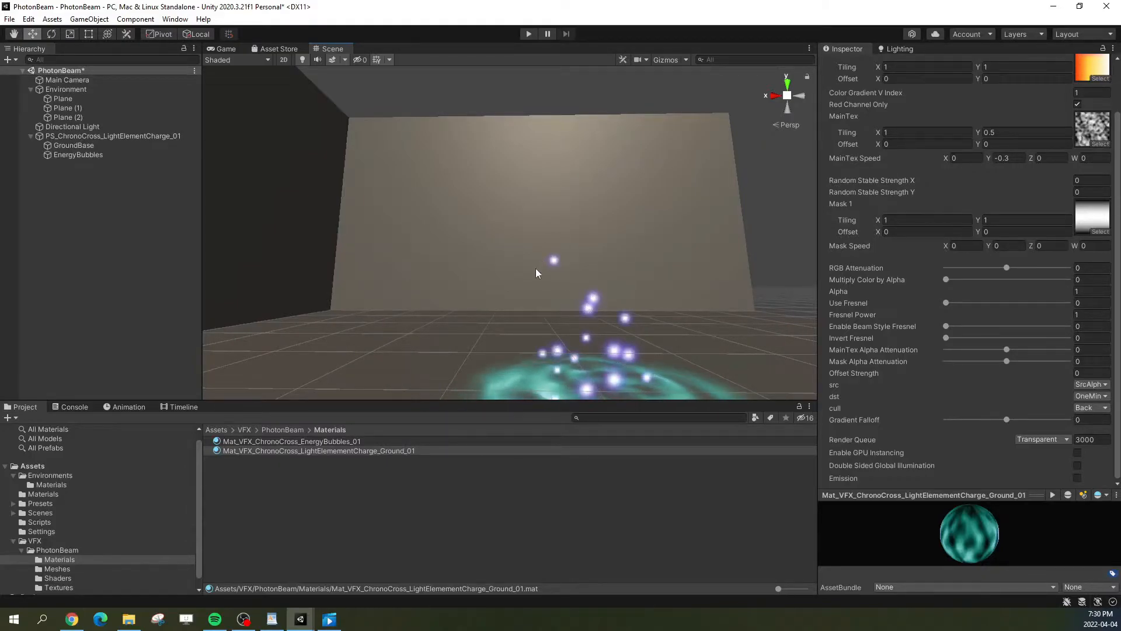
Step: Try a Render Queue of 2000 on the ground ring material, and undo the change
{"action": "left_click_drag", "start_coordinate": [1091, 440], "coordinate": [1003, 438]}
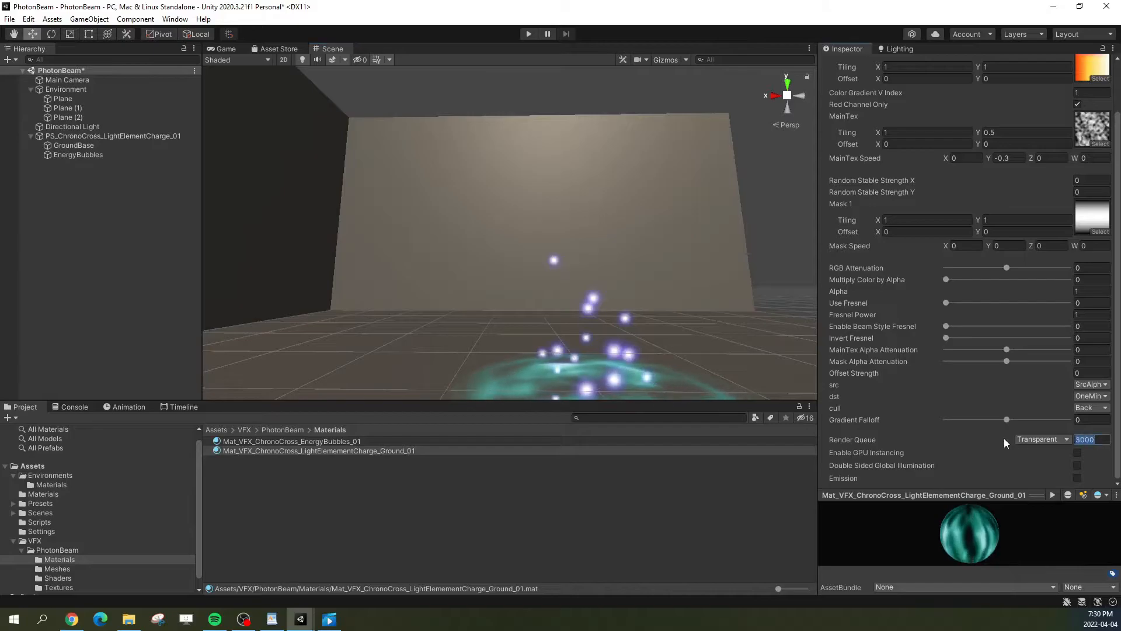
{"action": "type", "text": "2000"}
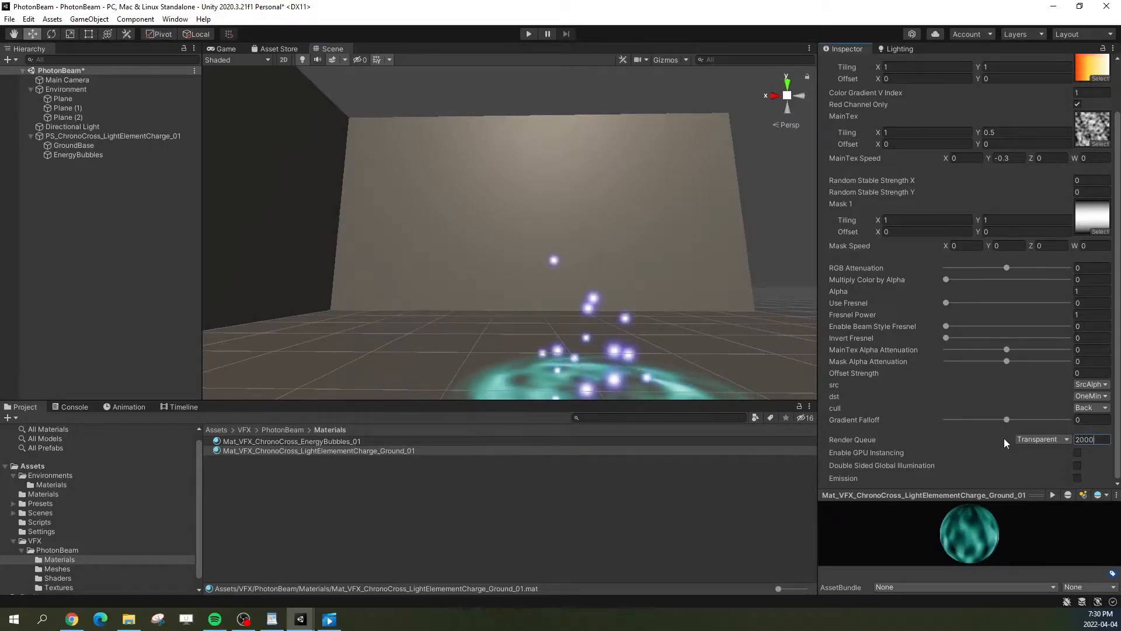
{"action": "key", "text": "Return"}
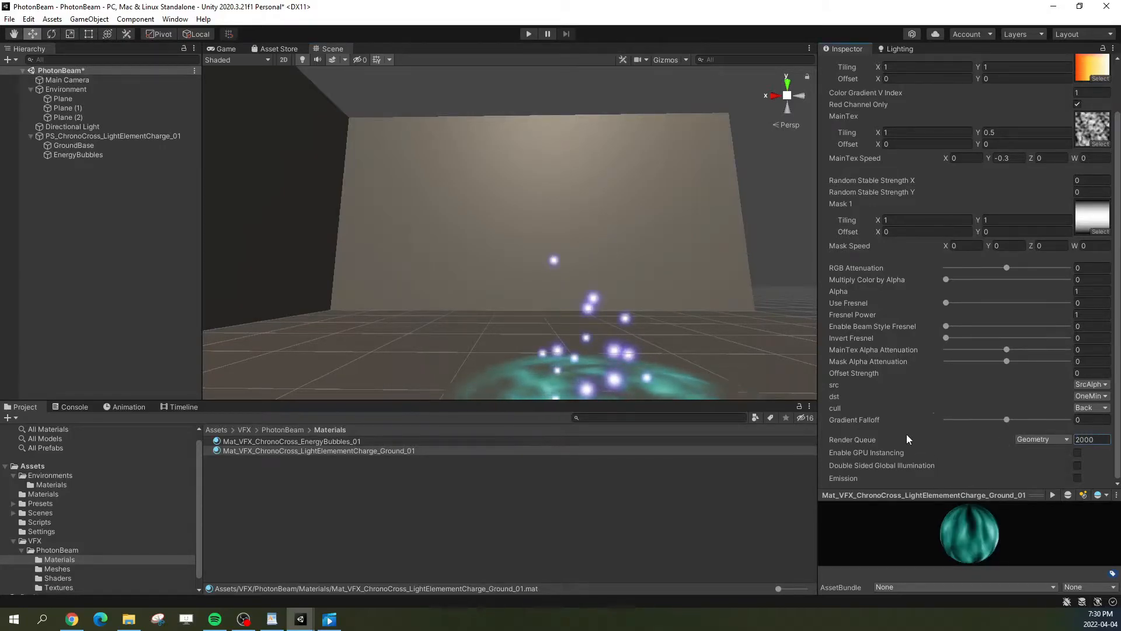
{"action": "left_click_drag", "start_coordinate": [1095, 439], "coordinate": [1051, 433]}
{"action": "key", "text": "ctrl+z"}
Step: Try a Render Queue of 2000 on Mat_VFX_ChronoCross_EnergyBubbles_01 and check the bubbles against the wall and floor
{"action": "left_click", "coordinate": [381, 442]}
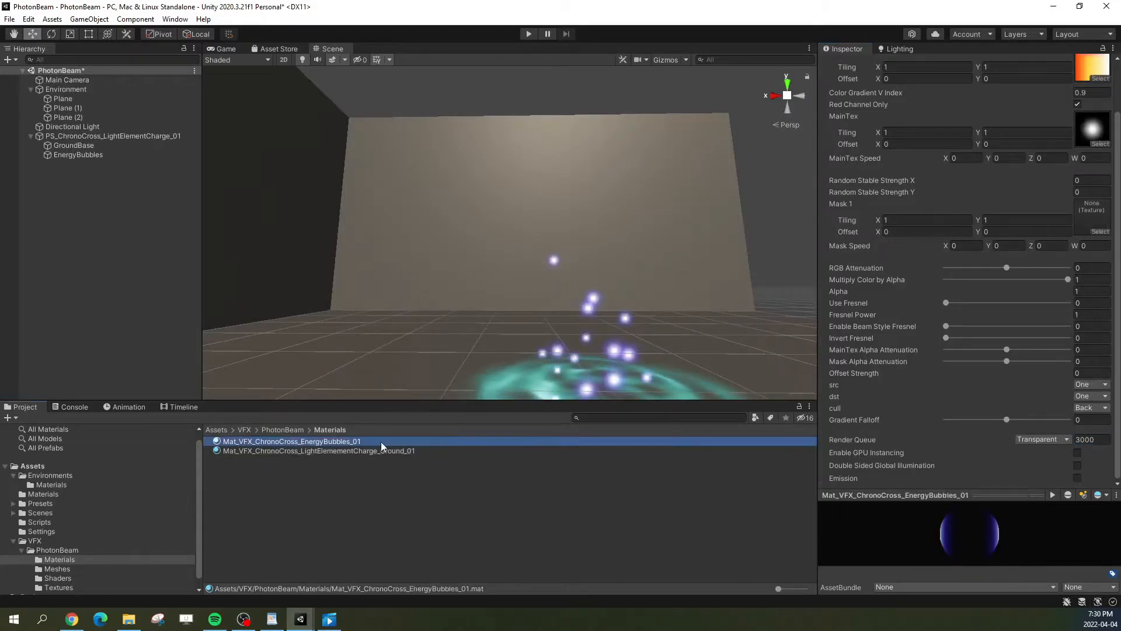
{"action": "left_click_drag", "start_coordinate": [1093, 441], "coordinate": [1031, 437]}
{"action": "type", "text": "200"}
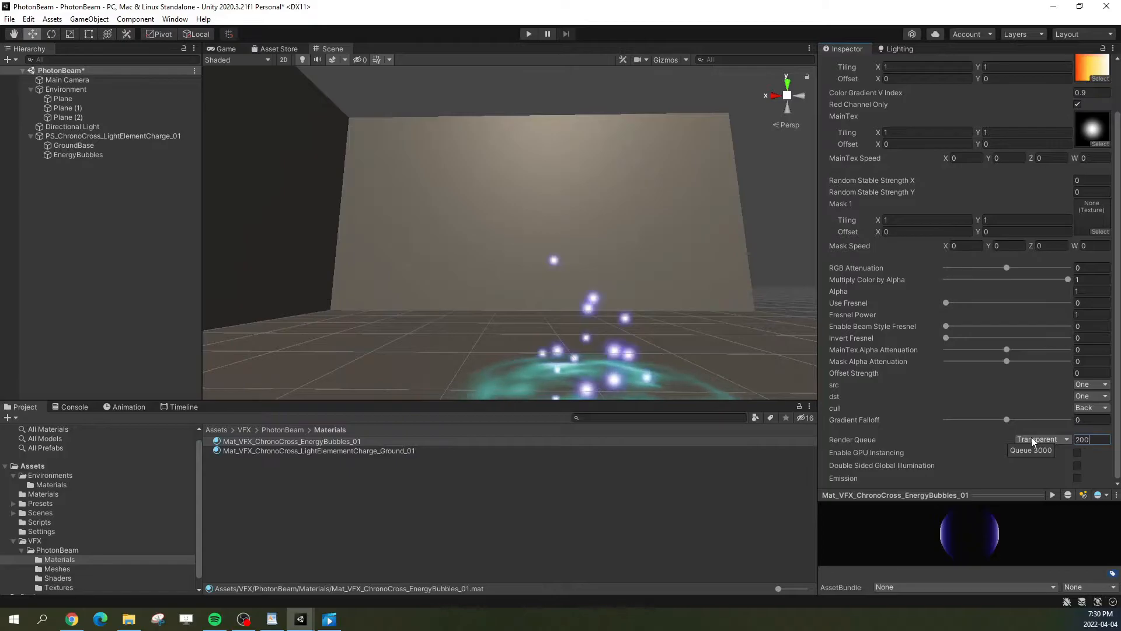
{"action": "type", "text": "0"}
{"action": "key", "text": "Return"}
{"action": "mouse_move", "coordinate": [562, 258]}
{"action": "right_mouse_down"}
{"action": "mouse_move", "coordinate": [579, 291]}
{"action": "mouse_move", "coordinate": [573, 267]}
{"action": "right_mouse_up"}
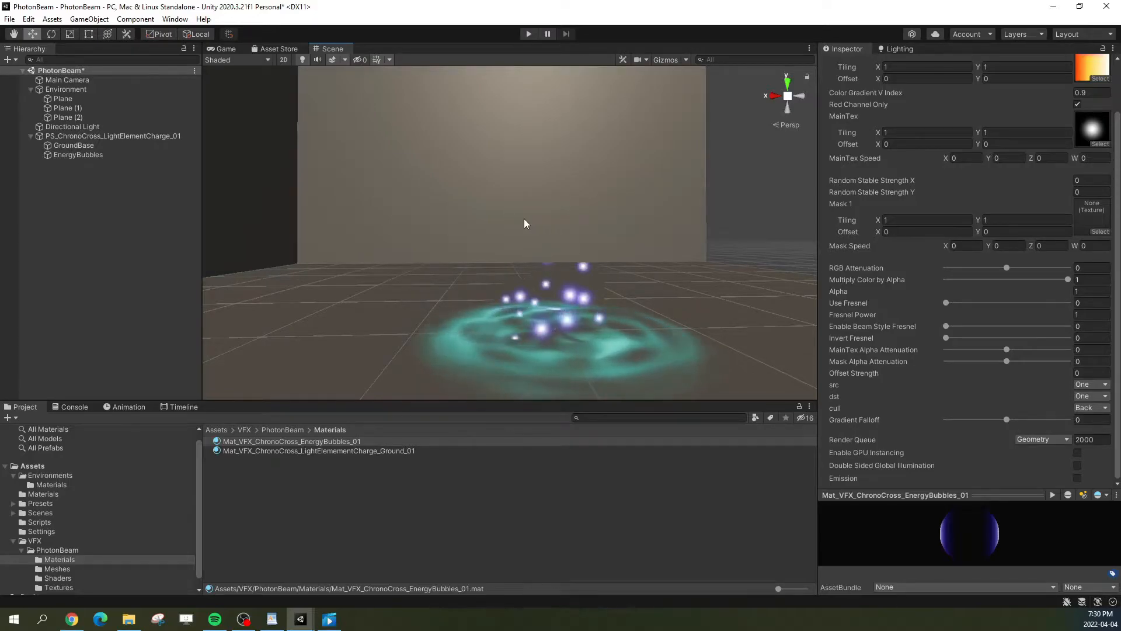
{"action": "right_click_drag", "start_coordinate": [359, 187], "coordinate": [365, 153]}
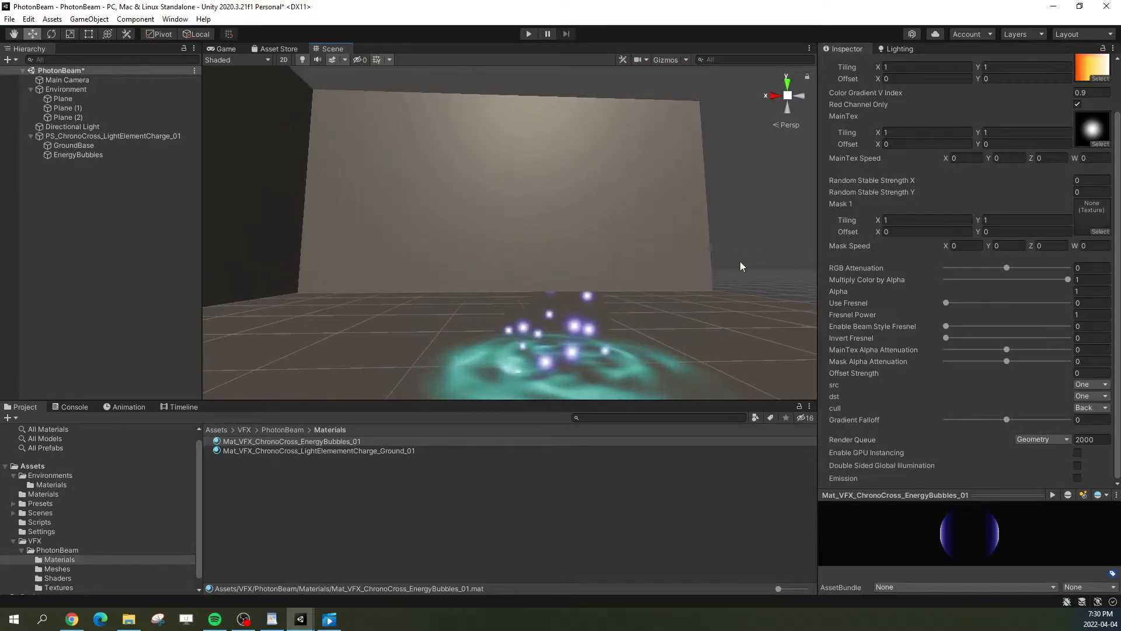
Step: Set the EnergyBubbles material's Render Queue back to 3000 and examine the bubbles over the ring, wall and floor
{"action": "left_click", "coordinate": [1090, 439]}
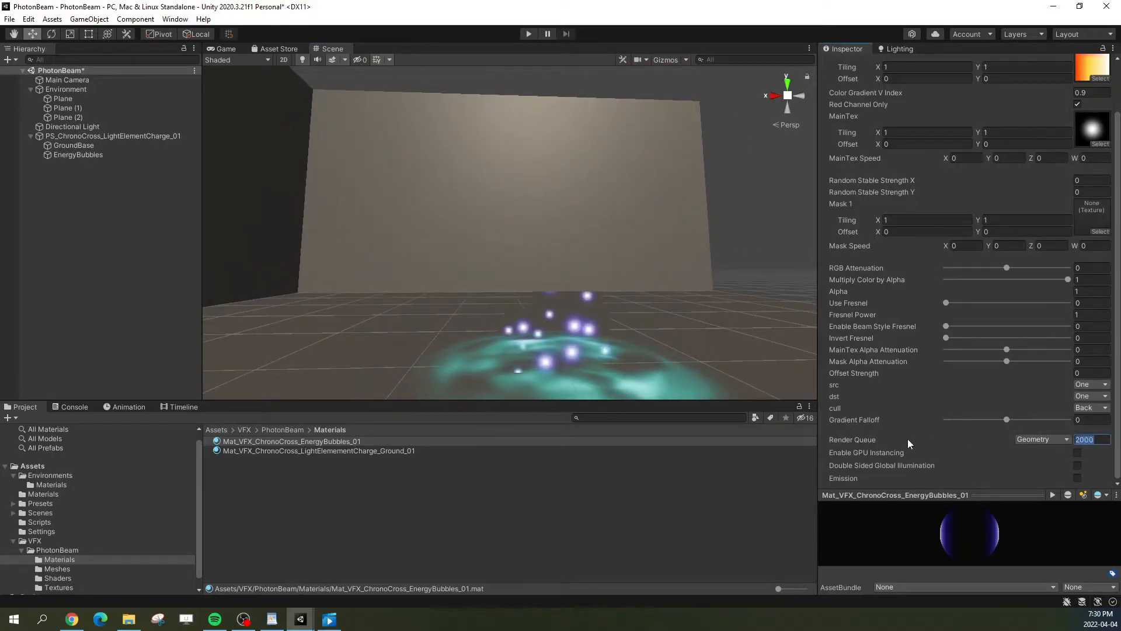
{"action": "type", "text": "3000"}
{"action": "key", "text": "Return"}
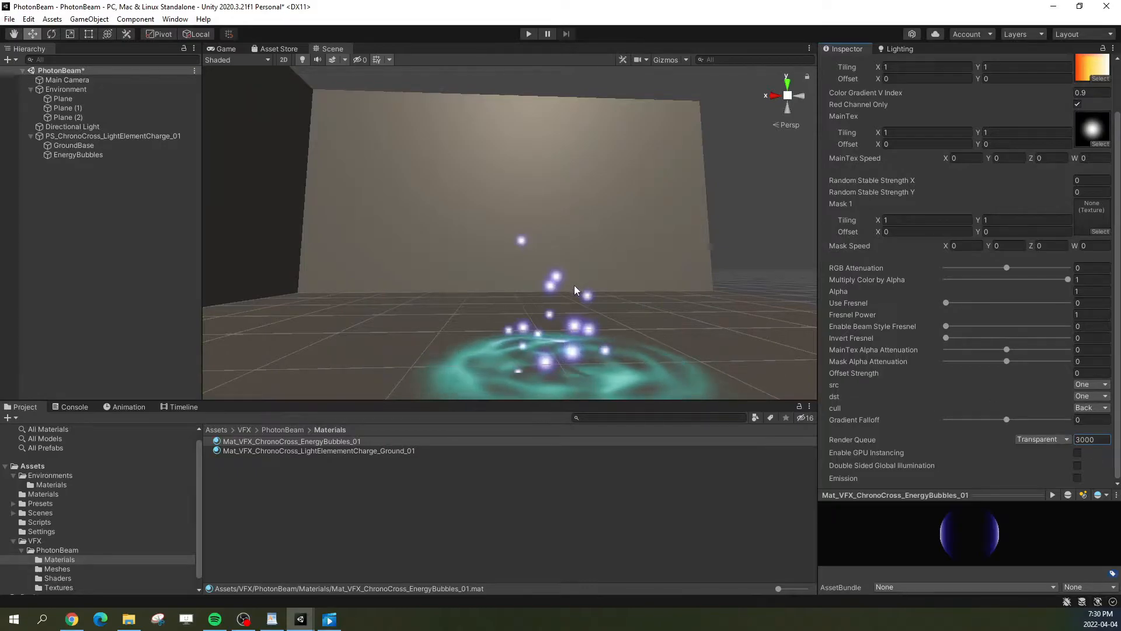
{"action": "left_click_drag", "start_coordinate": [586, 330], "coordinate": [603, 318], "text": "alt"}
{"action": "key", "text": "s"}
{"action": "mouse_move", "coordinate": [603, 318]}
{"action": "right_mouse_down"}
{"action": "mouse_move", "coordinate": [631, 321]}
{"action": "mouse_move", "coordinate": [611, 317]}
{"action": "right_mouse_up"}
{"action": "key", "text": "w"}
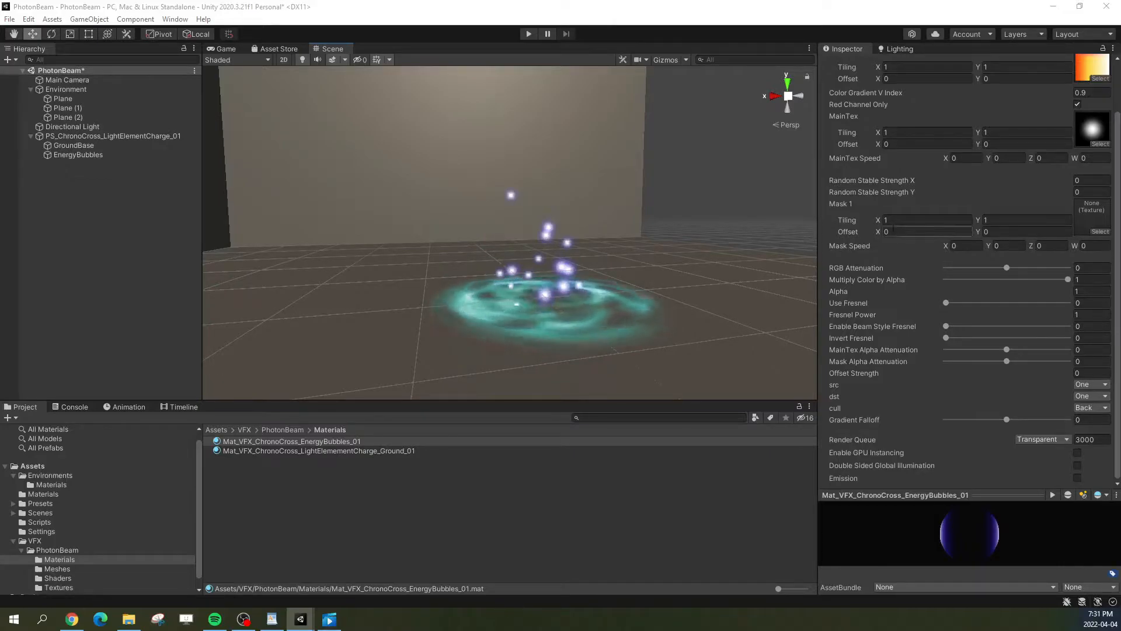
{"action": "left_click_drag", "start_coordinate": [503, 283], "coordinate": [587, 292], "text": "alt"}
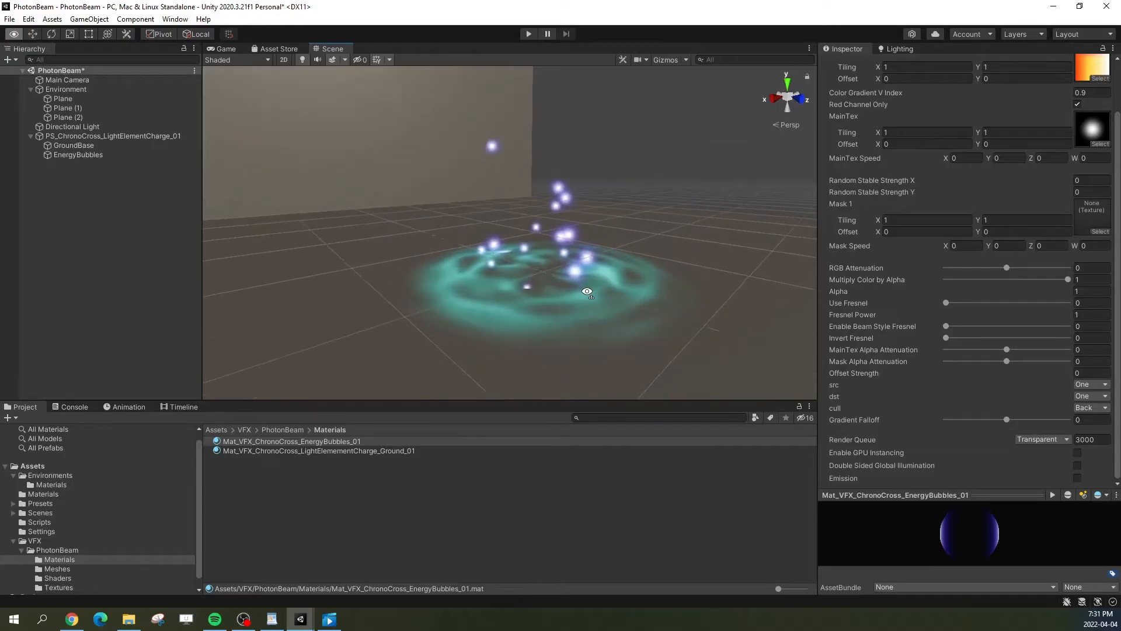
{"action": "right_click_drag", "start_coordinate": [587, 292], "coordinate": [587, 291]}
{"action": "key", "text": "e"}
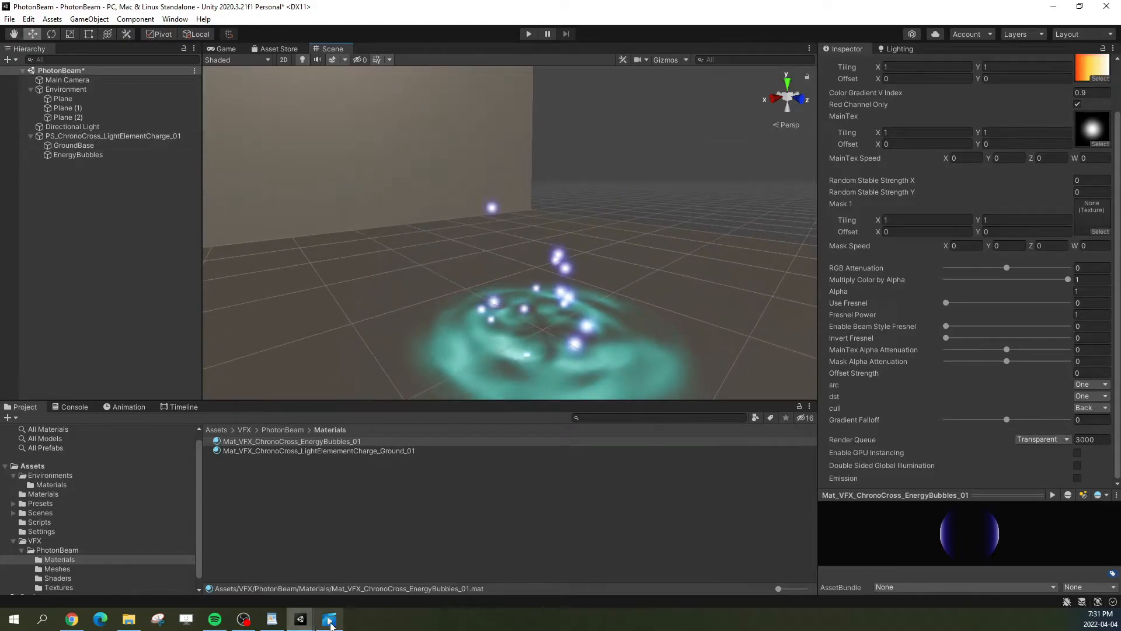
Step: Switch to the video player, jump back to the charge scene in the PhotonBeam reference, and pause on the rising bubbles
{"action": "left_click", "coordinate": [328, 620]}
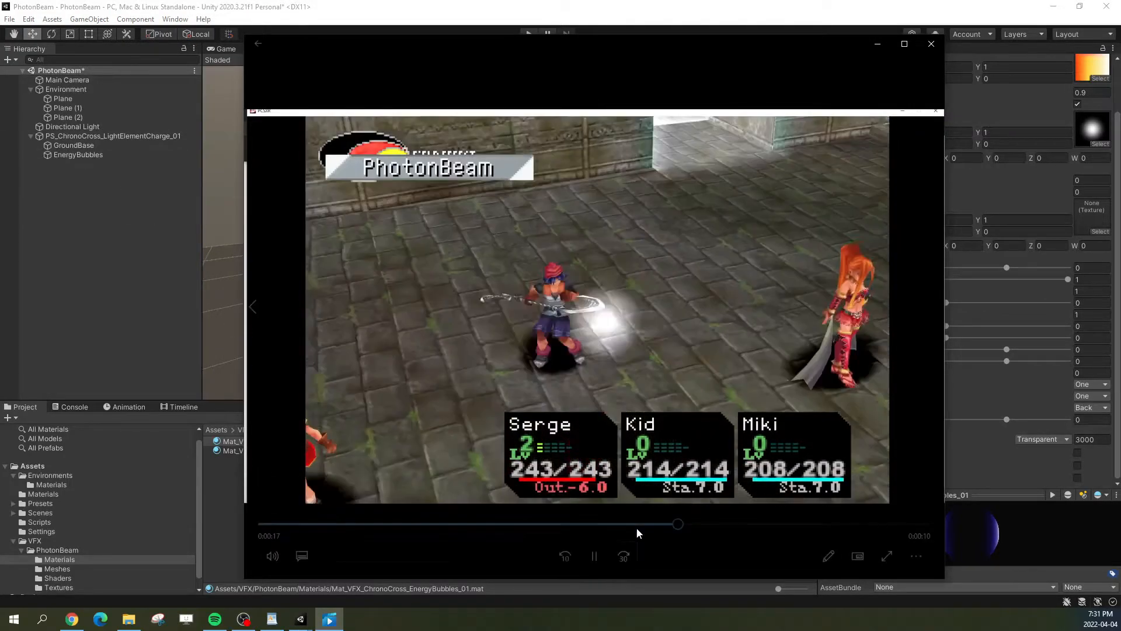
{"action": "left_click", "coordinate": [637, 524]}
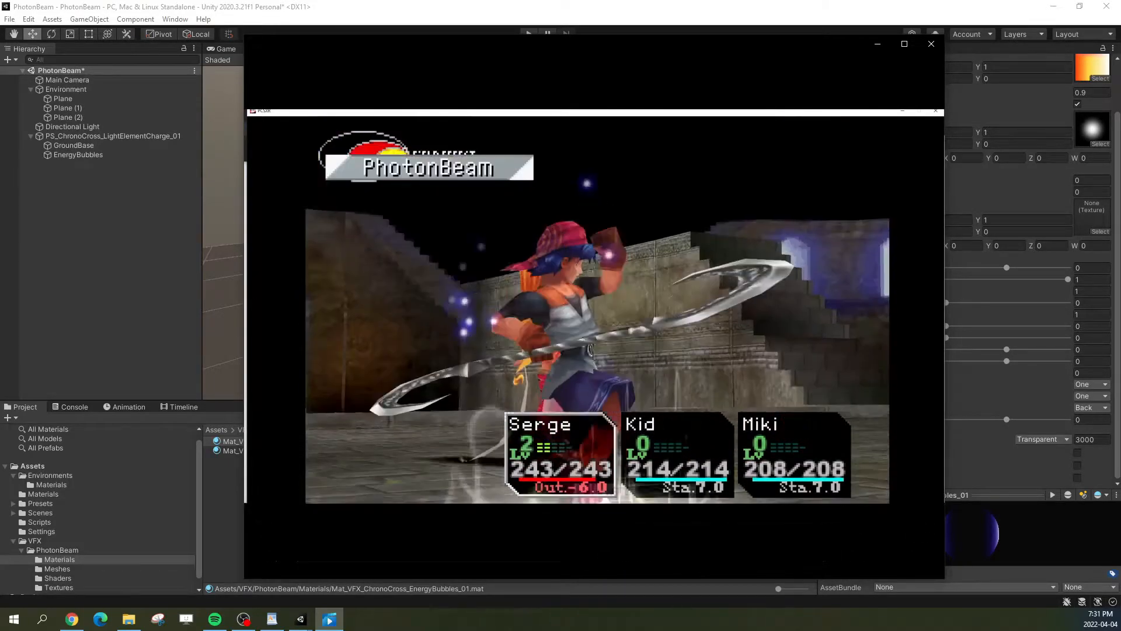
{"action": "left_click", "coordinate": [602, 559]}
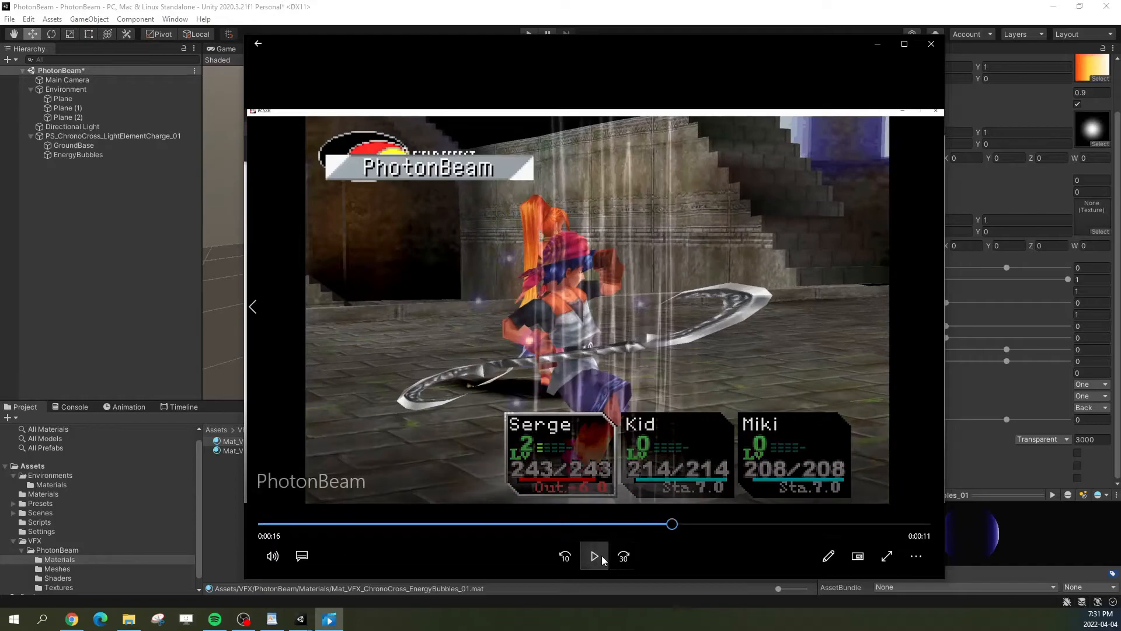
Step: Replay the charge scene in the PhotonBeam reference in short stretches and pause on the bubbles drifting around the character
{"action": "left_click", "coordinate": [632, 524]}
{"action": "left_click", "coordinate": [599, 557]}
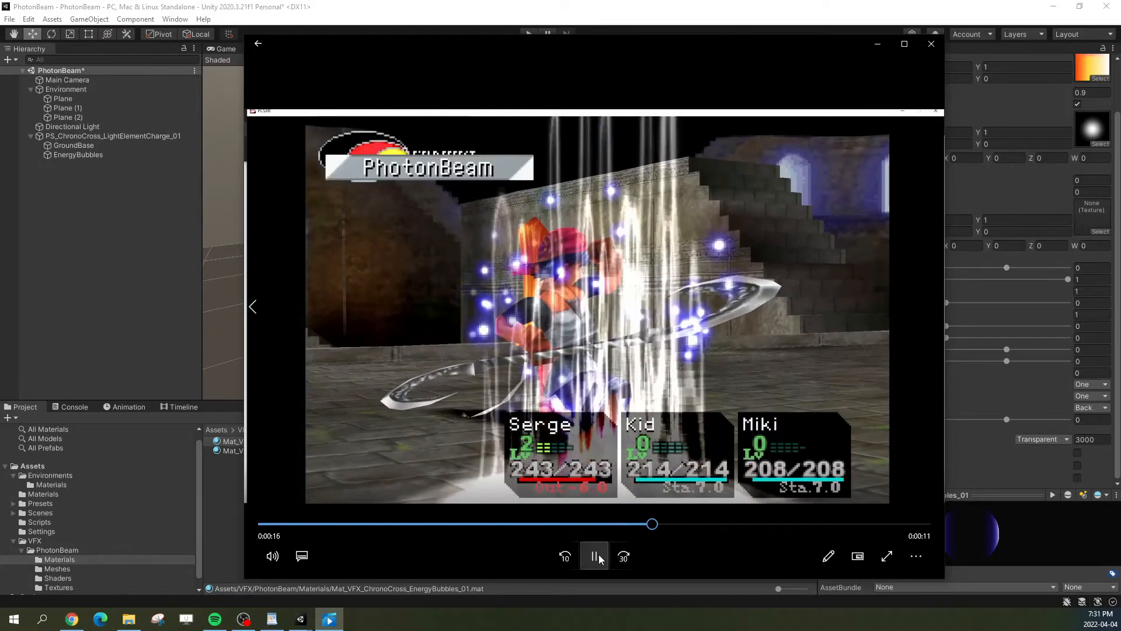
{"action": "left_click", "coordinate": [600, 557]}
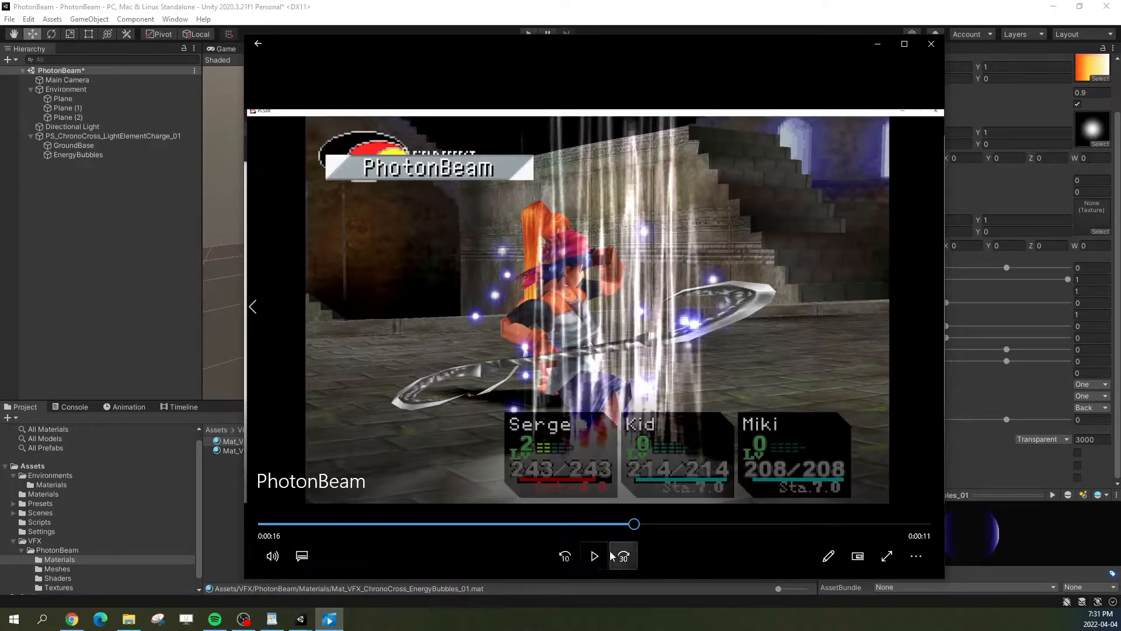
{"action": "left_click", "coordinate": [595, 556]}
{"action": "left_click", "coordinate": [596, 559]}
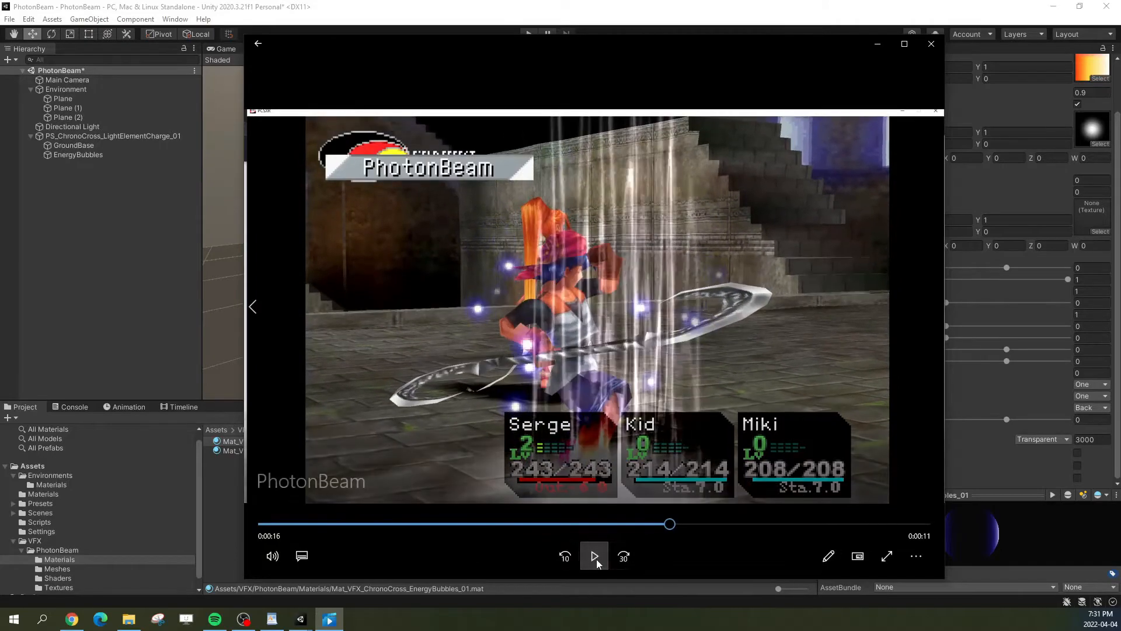
Step: Switch back to Unity and examine the energy bubbles above the ground ring from several angles
{"action": "left_click", "coordinate": [876, 45]}
{"action": "key", "text": "s"}
{"action": "right_click_drag", "start_coordinate": [688, 245], "coordinate": [620, 262]}
{"action": "key", "text": "w"}
{"action": "key", "text": "d"}
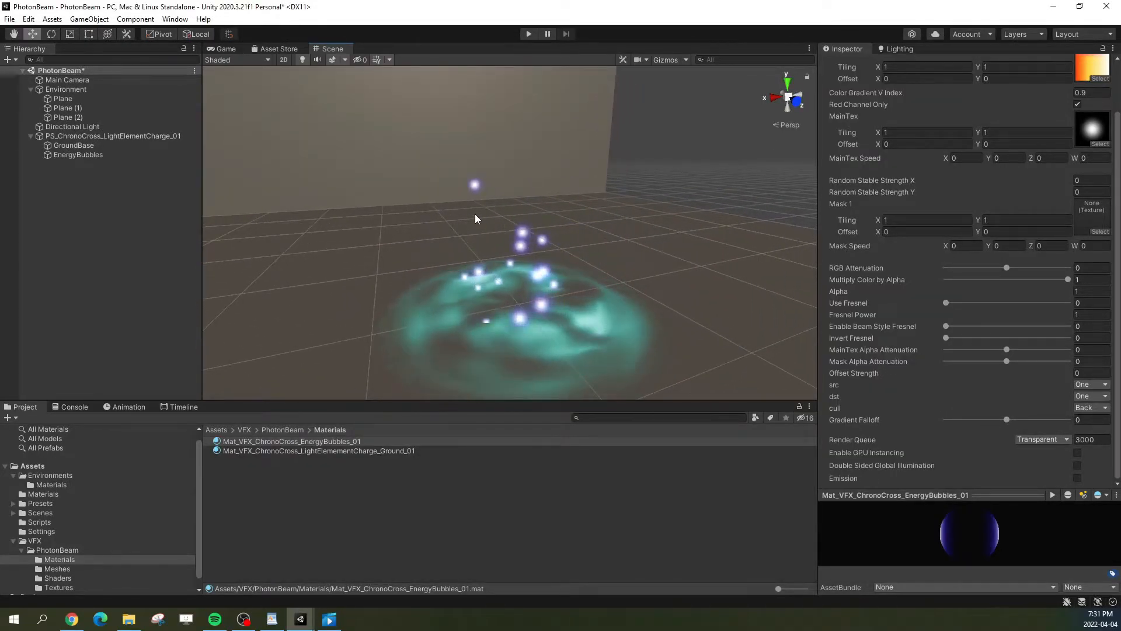
{"action": "key", "text": "a"}
{"action": "right_click_drag", "start_coordinate": [443, 264], "coordinate": [409, 274]}
{"action": "key", "text": "d"}
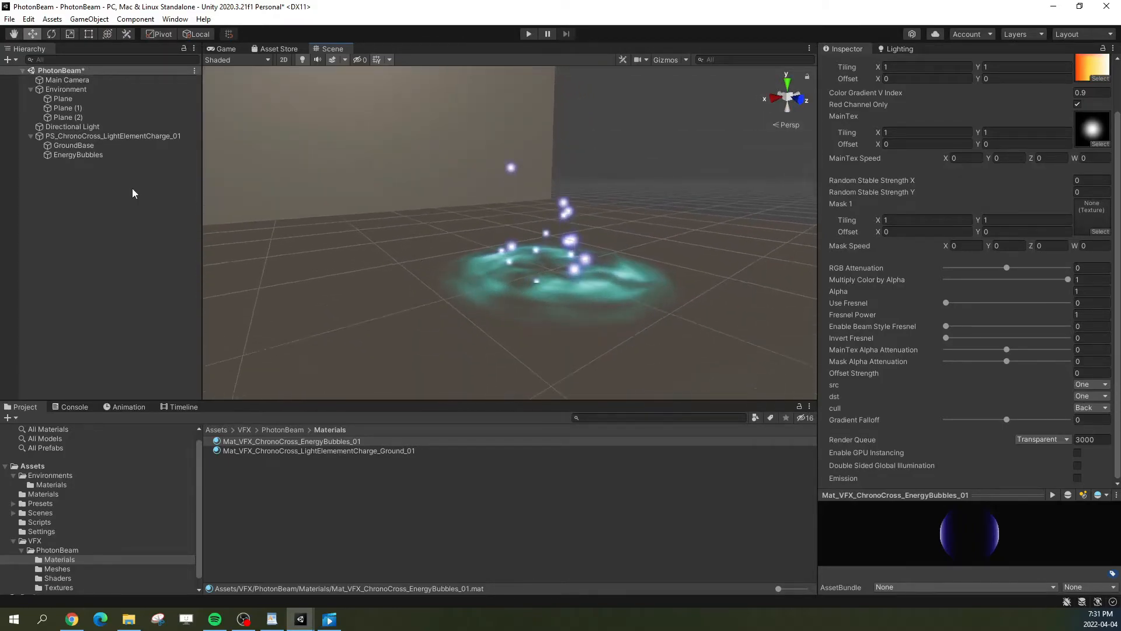
Step: Try a Start Speed of 1 on the EnergyBubbles particle system and play the effect
{"action": "left_click", "coordinate": [78, 155]}
{"action": "left_click", "coordinate": [1105, 180]}
{"action": "left_click", "coordinate": [963, 175]}
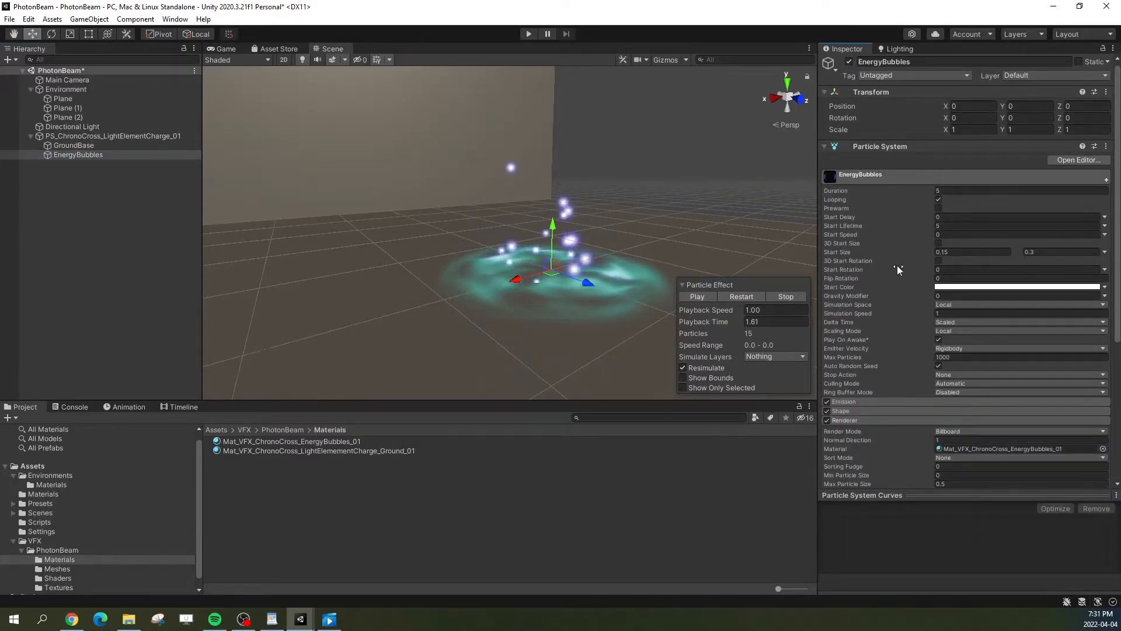
{"action": "left_click", "coordinate": [950, 233]}
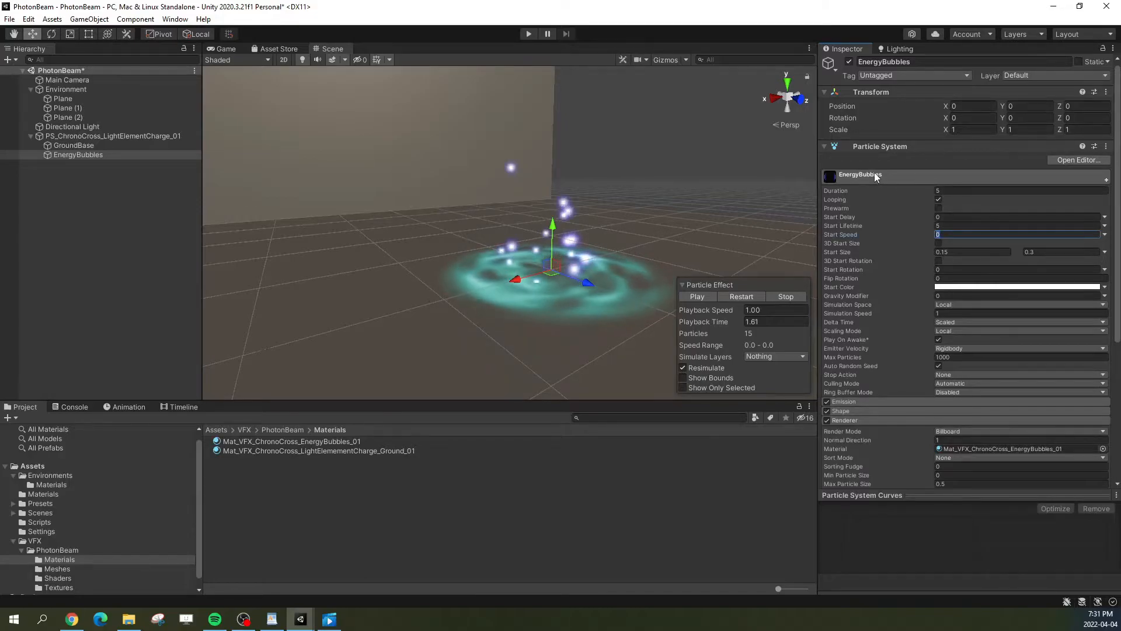
{"action": "type", "text": "1"}
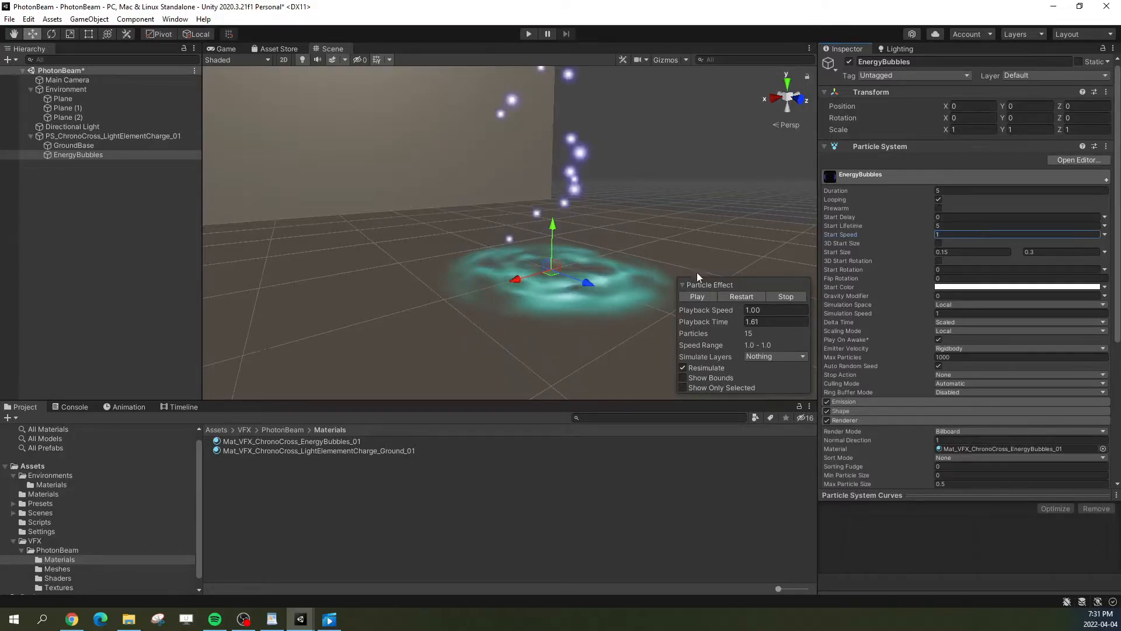
{"action": "left_click", "coordinate": [727, 295]}
{"action": "left_click", "coordinate": [882, 181]}
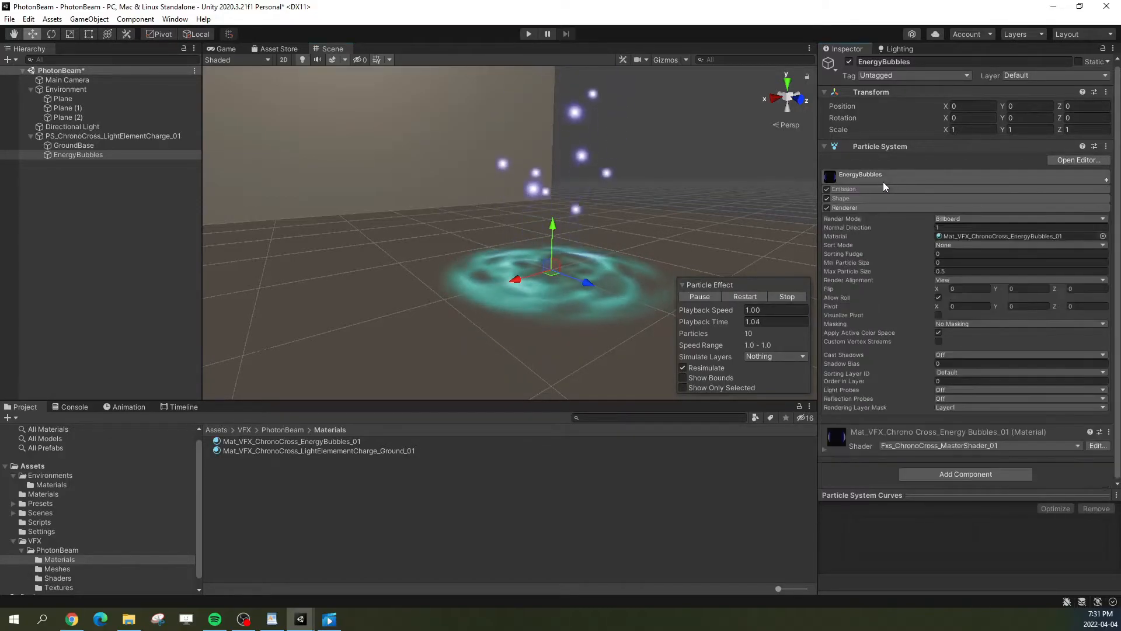
Step: Test the EnergyBubbles emission with the Shape module disabled, enable it again, and set Start Speed back to 0
{"action": "left_click", "coordinate": [826, 198]}
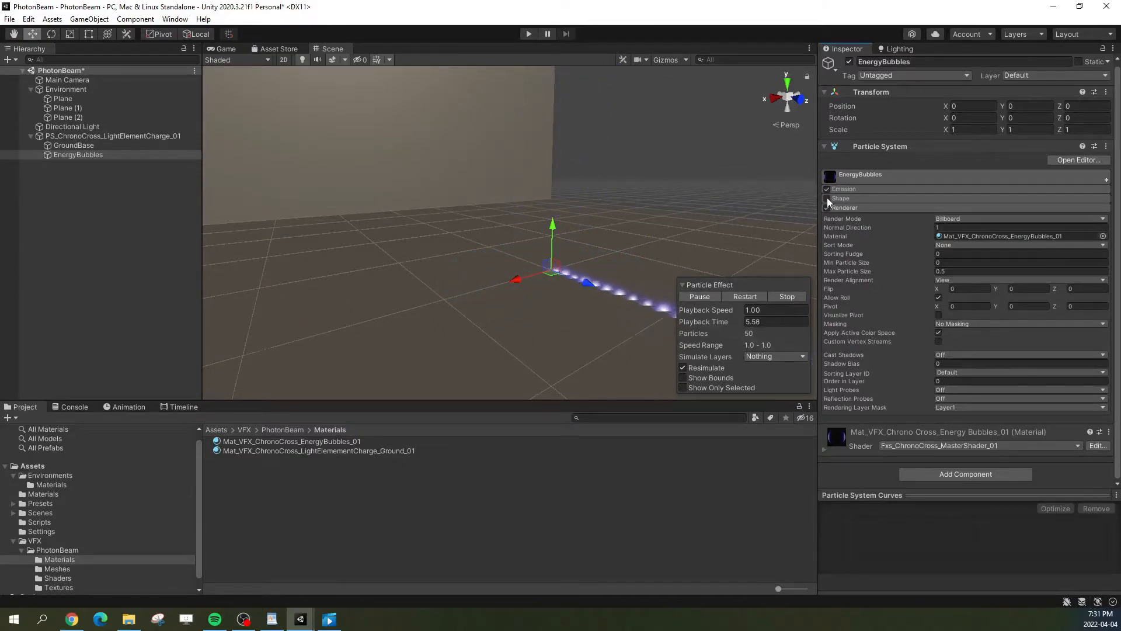
{"action": "left_click", "coordinate": [827, 198]}
{"action": "left_click", "coordinate": [859, 175]}
{"action": "type", "text": "0"}
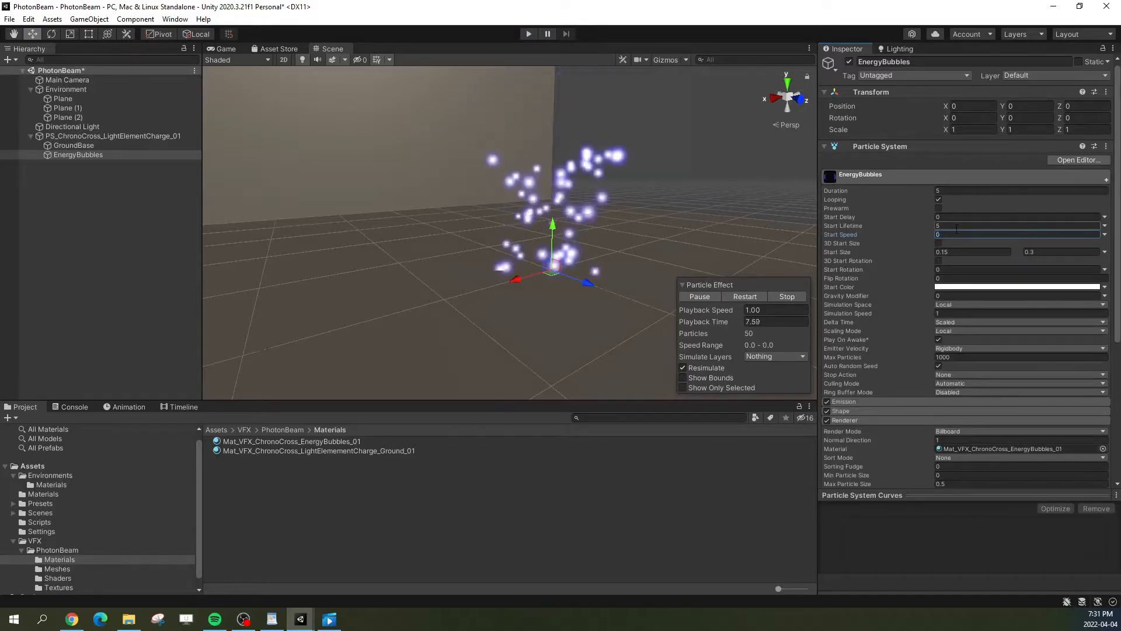
Step: Add the Velocity over Lifetime module to EnergyBubbles and set its Orbital Y velocity to 0.5
{"action": "left_click", "coordinate": [933, 175]}
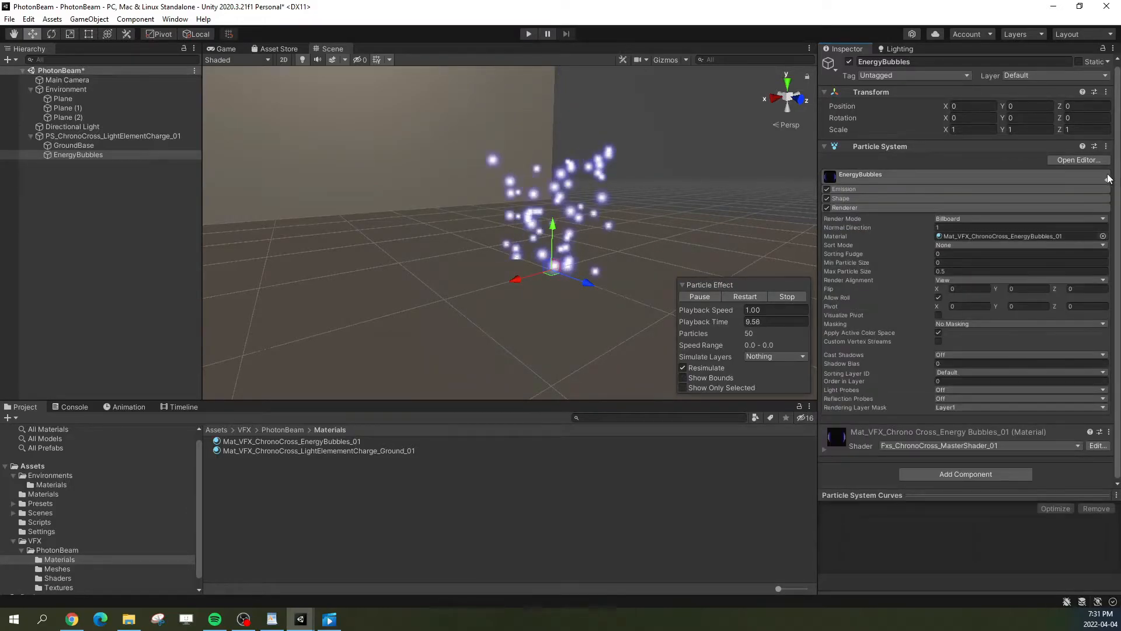
{"action": "left_click", "coordinate": [1107, 177]}
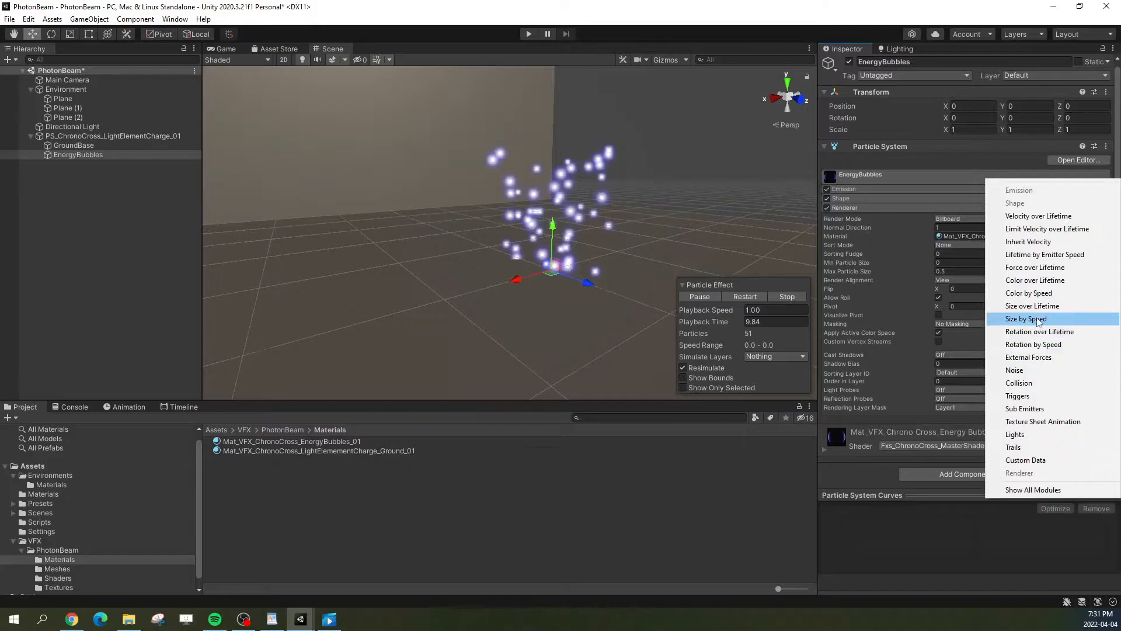
{"action": "left_click", "coordinate": [1046, 218]}
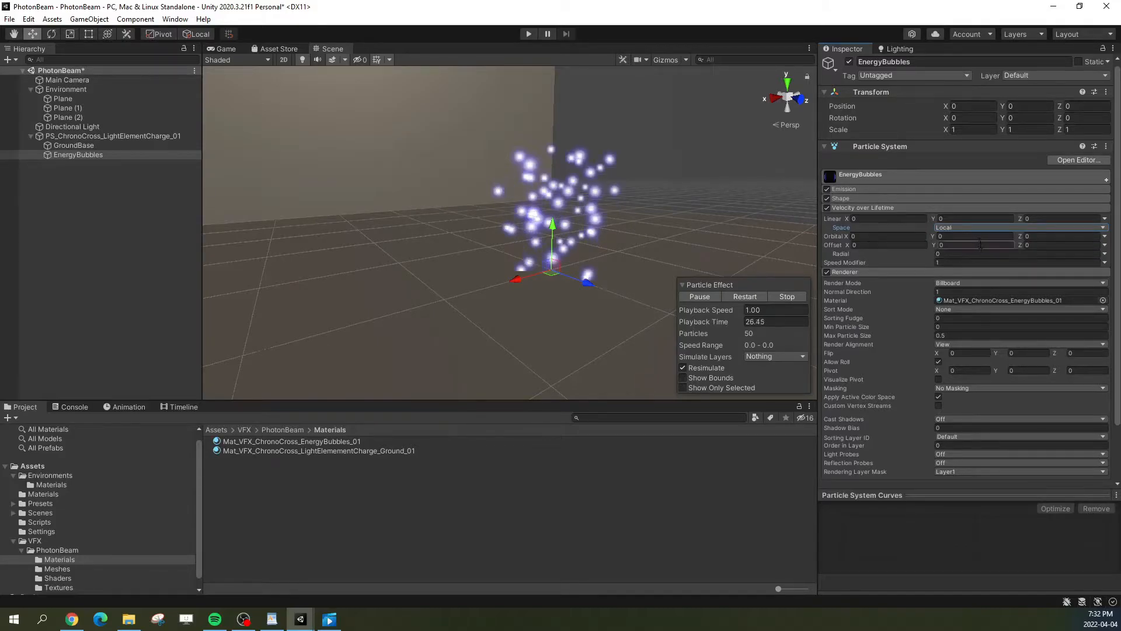
{"action": "type", "text": "0.5"}
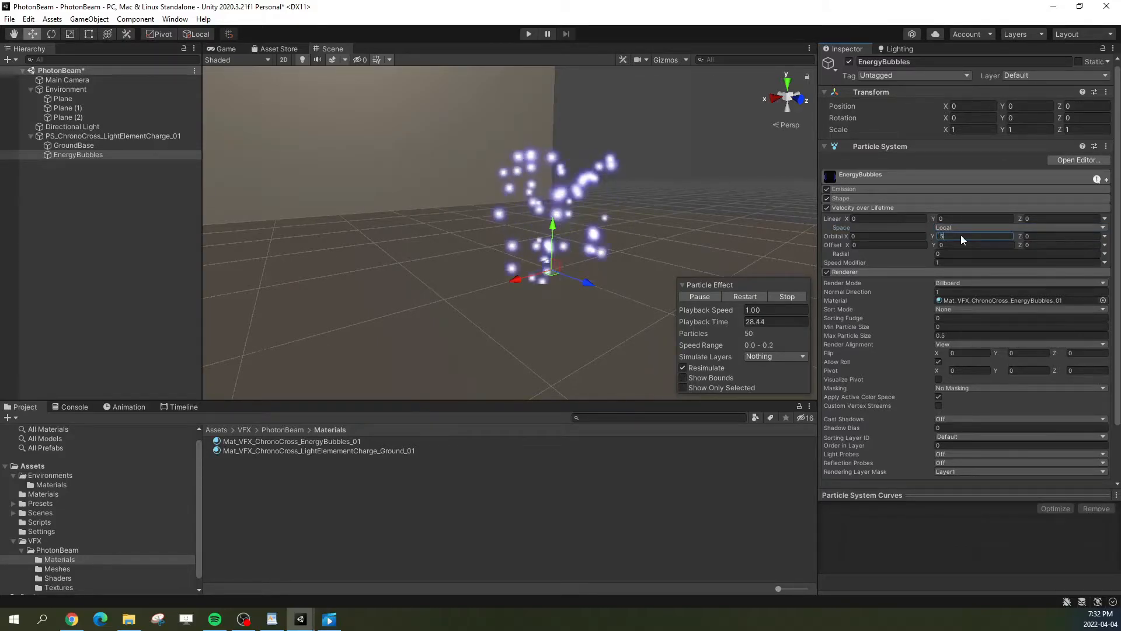
{"action": "left_click_drag", "start_coordinate": [632, 244], "coordinate": [628, 211], "text": "alt"}
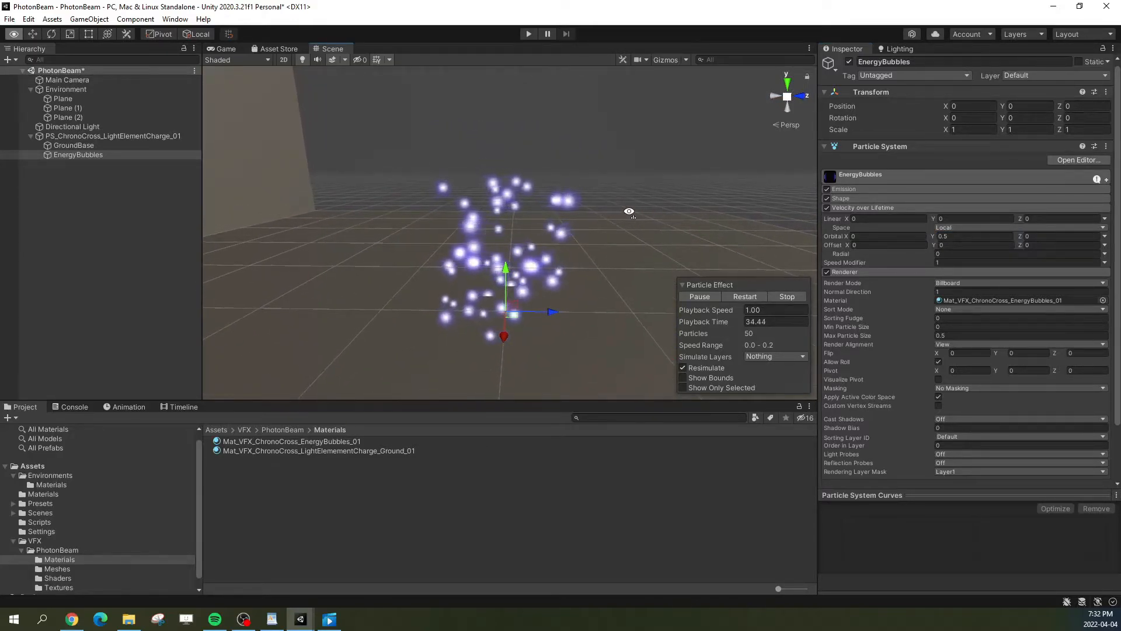
Step: Make the bubbles' orbital velocity random between two constants, with Orbital Y at 0.5 and 0.3
{"action": "left_click", "coordinate": [1105, 239]}
{"action": "left_click", "coordinate": [961, 275]}
{"action": "left_click", "coordinate": [957, 243]}
{"action": "type", "text": "0.3"}
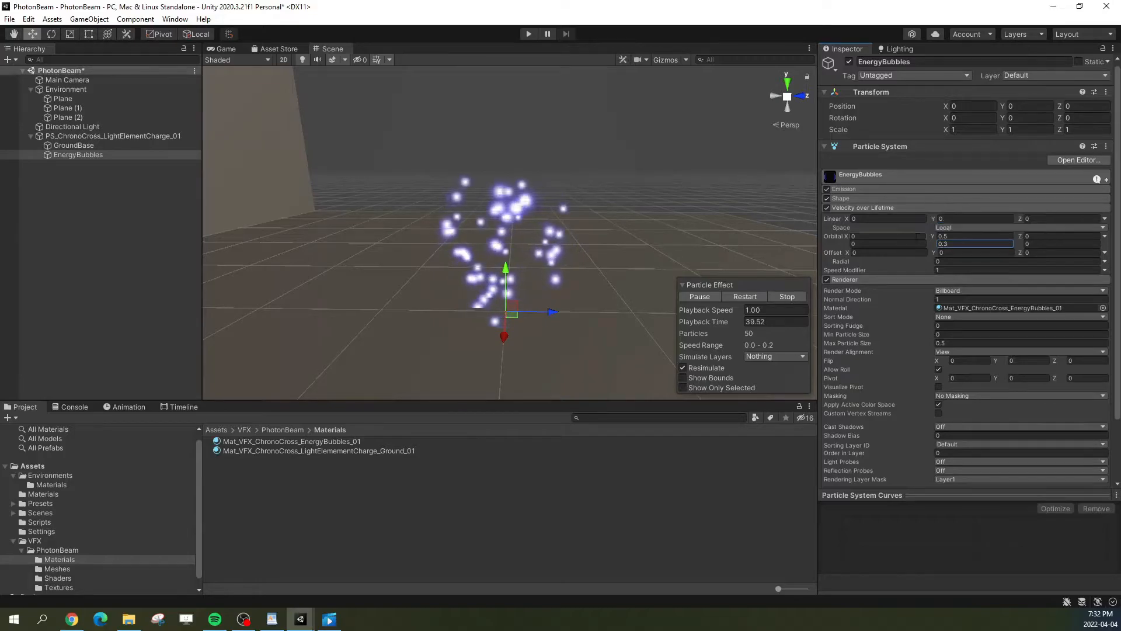
{"action": "right_click_drag", "start_coordinate": [608, 241], "coordinate": [603, 245]}
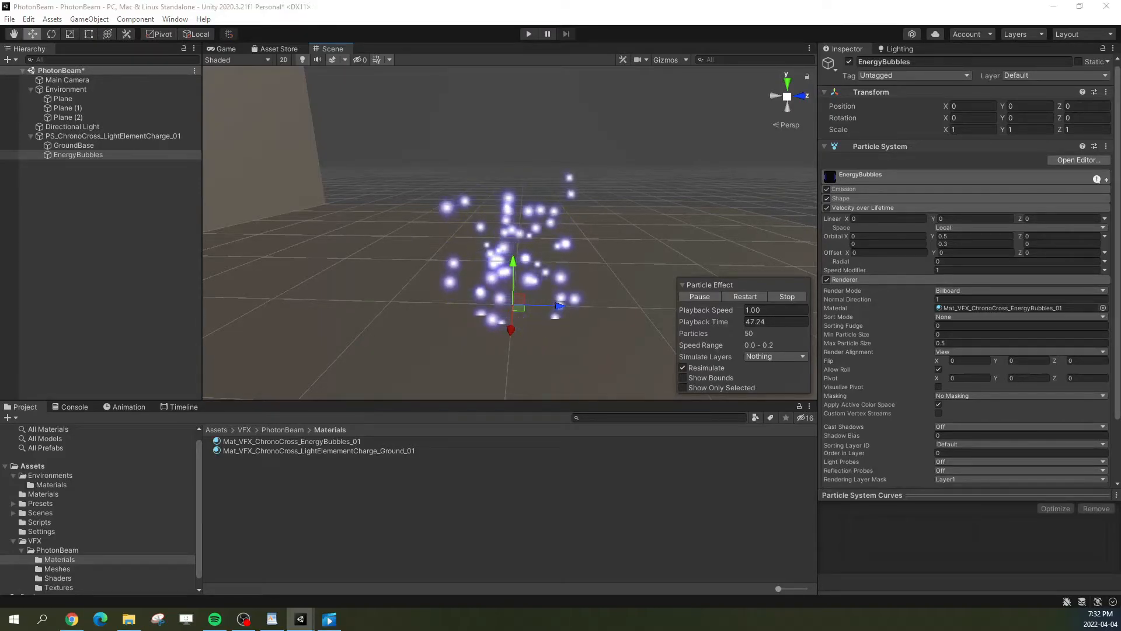
Step: Switch to the video player, replay the start of the PhotonBeam charge to study how the bubbles appear, and return to Unity
{"action": "left_click", "coordinate": [336, 621]}
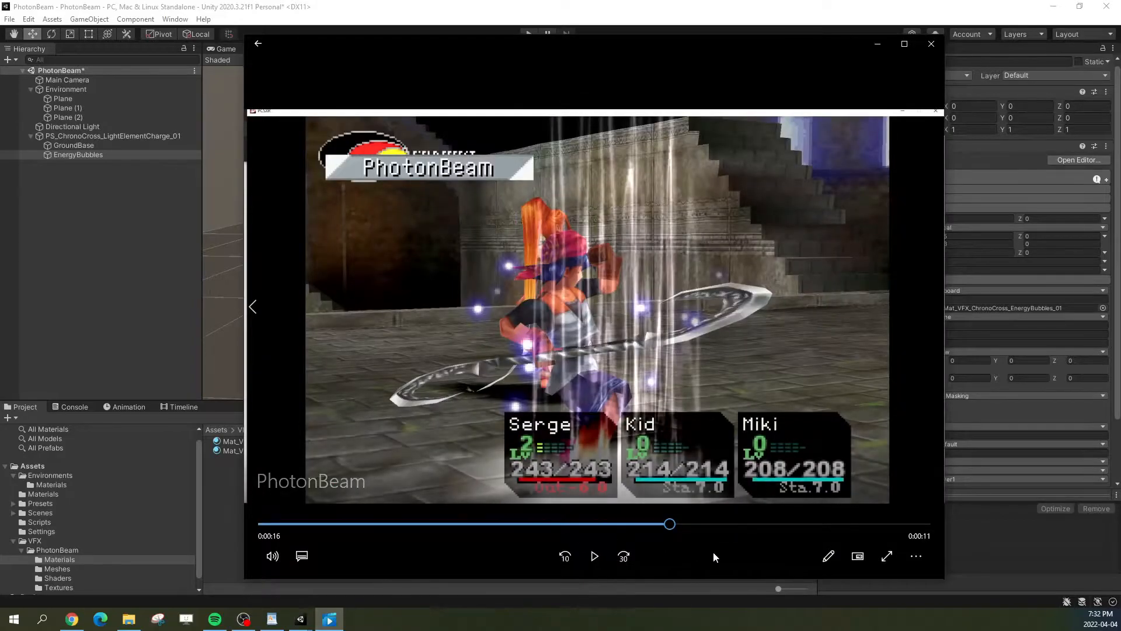
{"action": "left_click", "coordinate": [597, 558]}
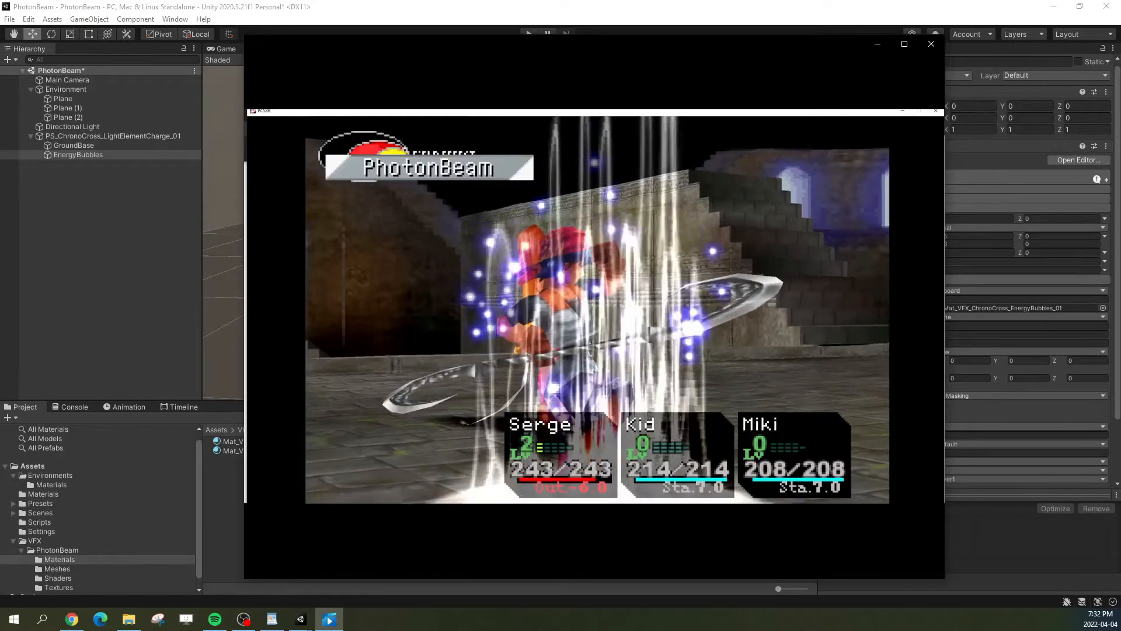
{"action": "left_click", "coordinate": [597, 559]}
{"action": "left_click", "coordinate": [599, 554]}
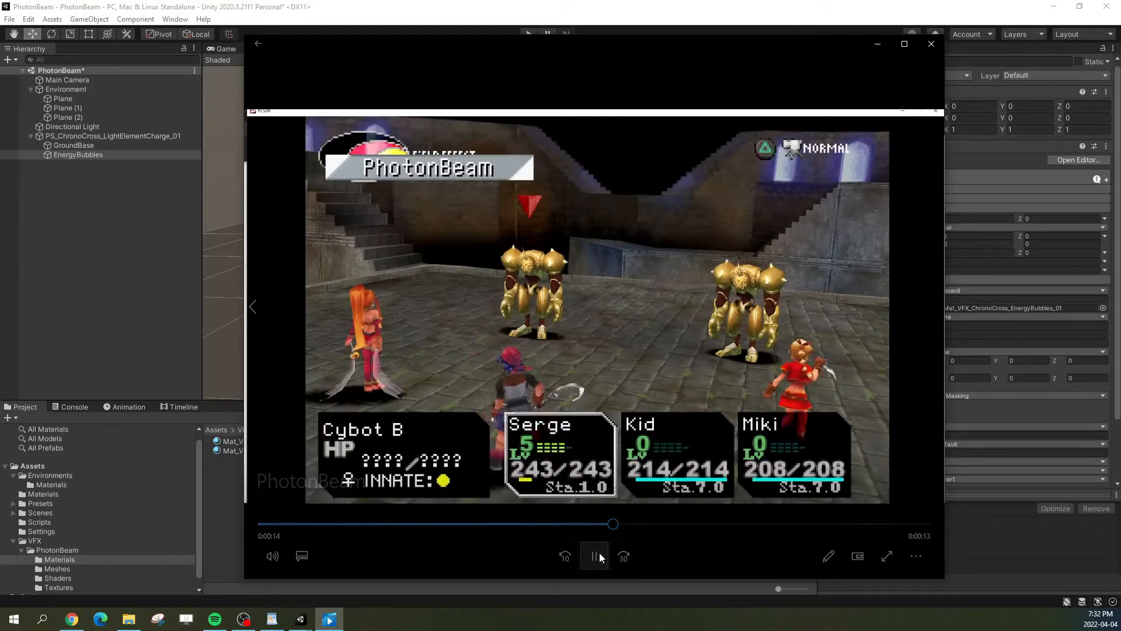
{"action": "left_click", "coordinate": [597, 556]}
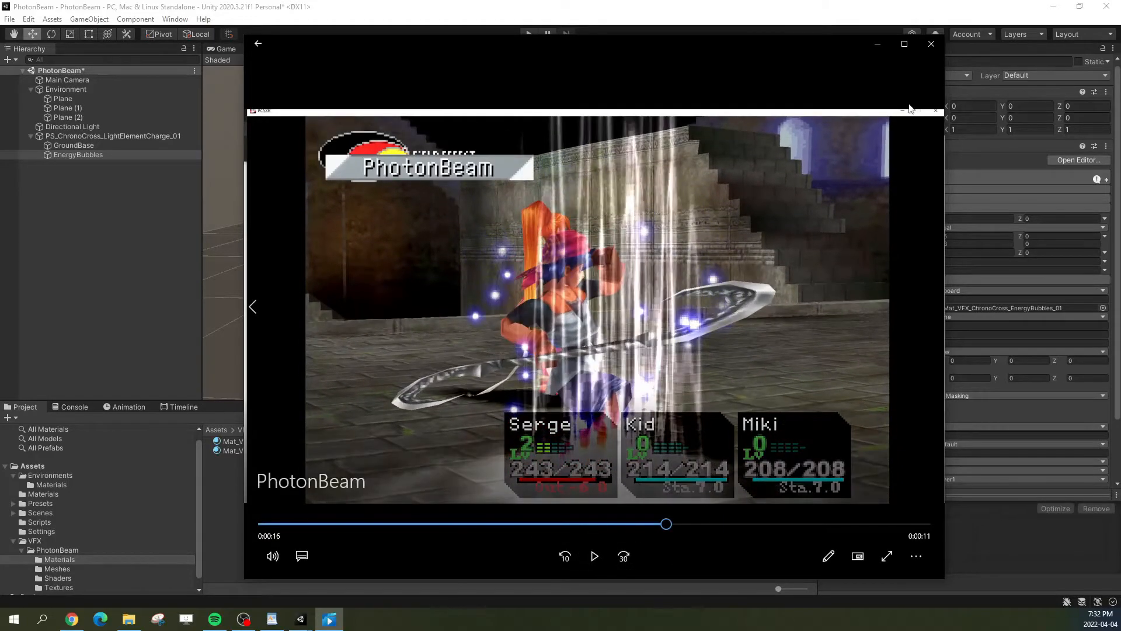
{"action": "left_click", "coordinate": [876, 44]}
Step: Add an Emission burst to EnergyBubbles at time 0 with a count of 5, and replay the effect
{"action": "left_click", "coordinate": [854, 188]}
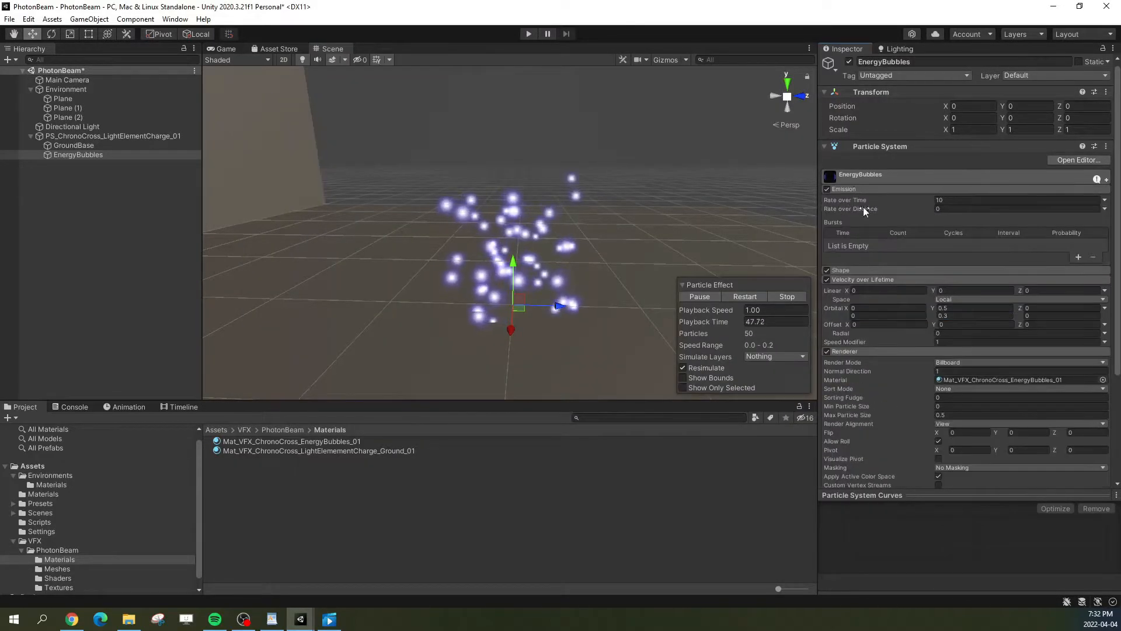
{"action": "left_click", "coordinate": [741, 297]}
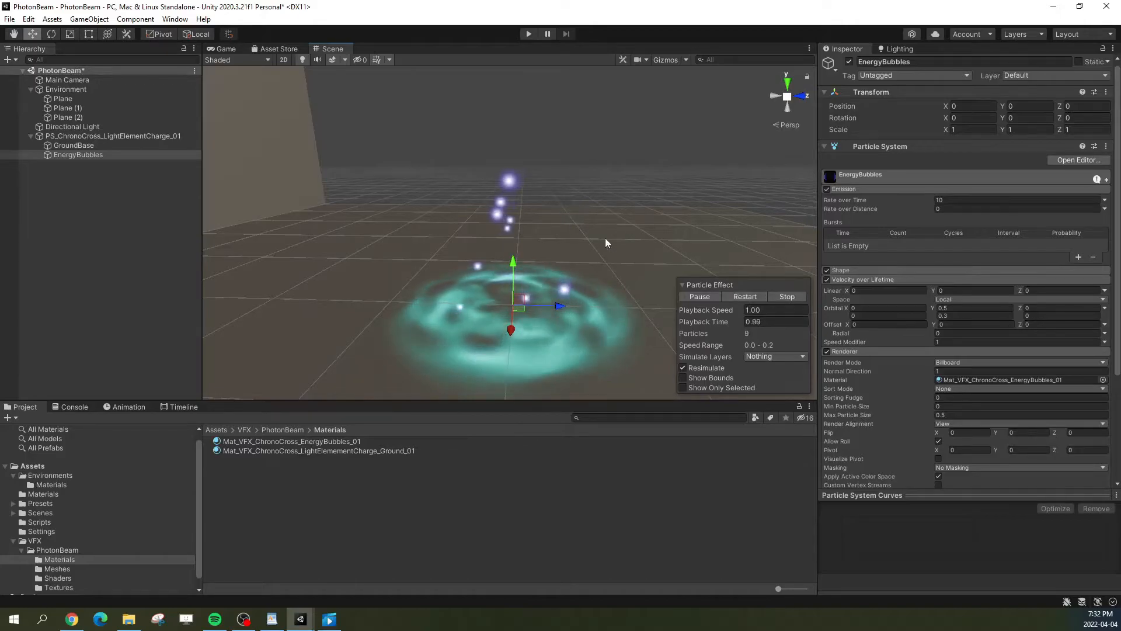
{"action": "left_click", "coordinate": [741, 297]}
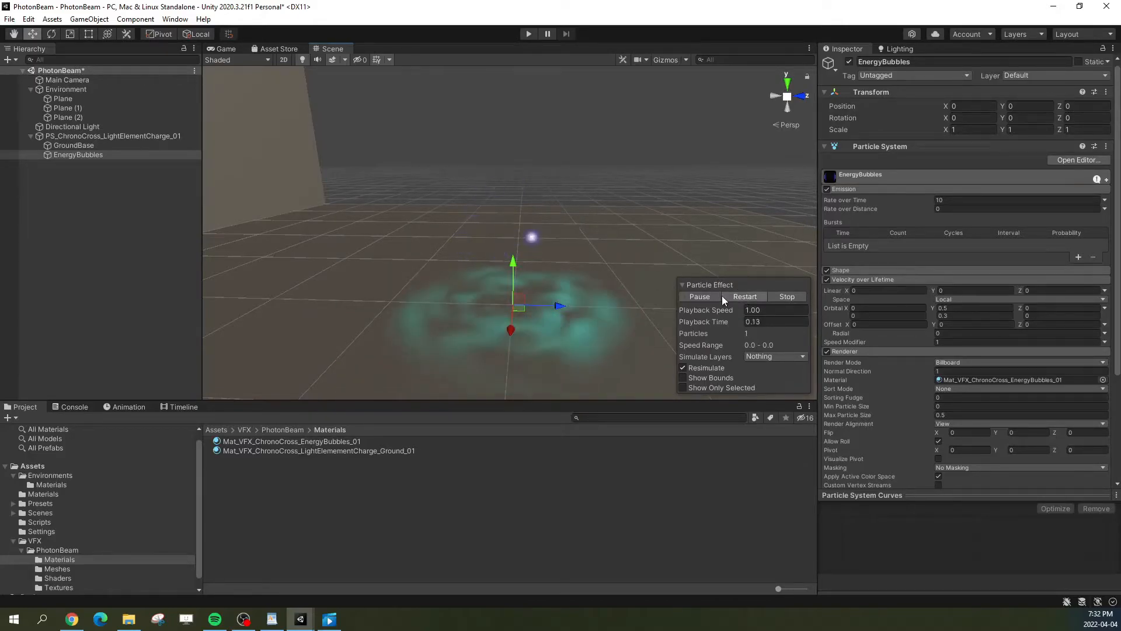
{"action": "left_click", "coordinate": [700, 296]}
{"action": "left_click", "coordinate": [961, 200]}
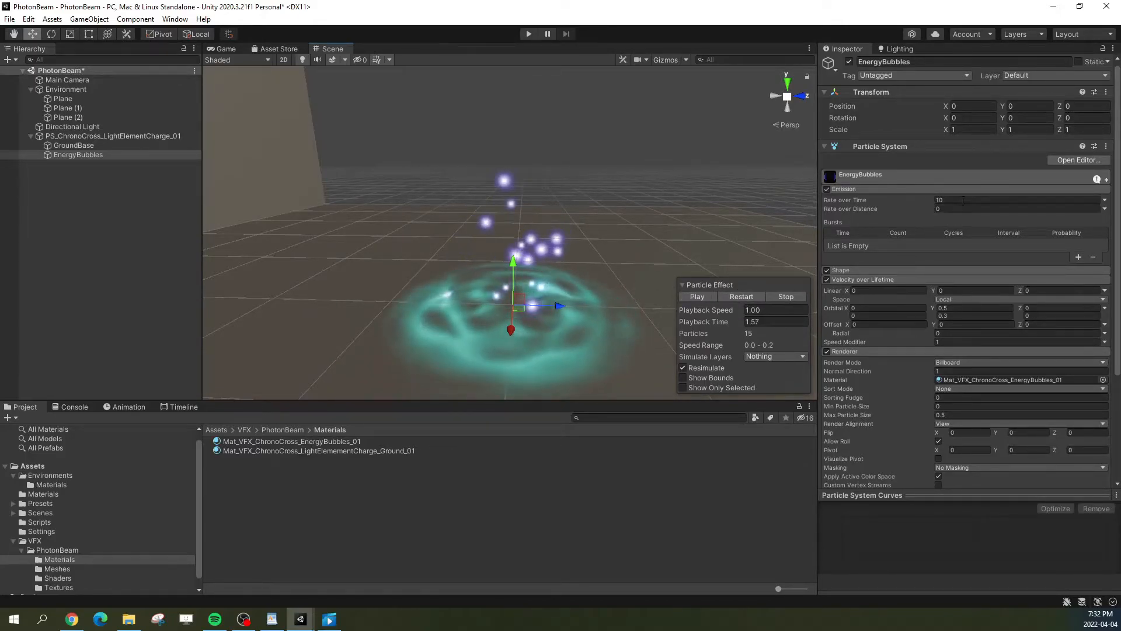
{"action": "left_click", "coordinate": [1078, 257]}
{"action": "left_click", "coordinate": [909, 244]}
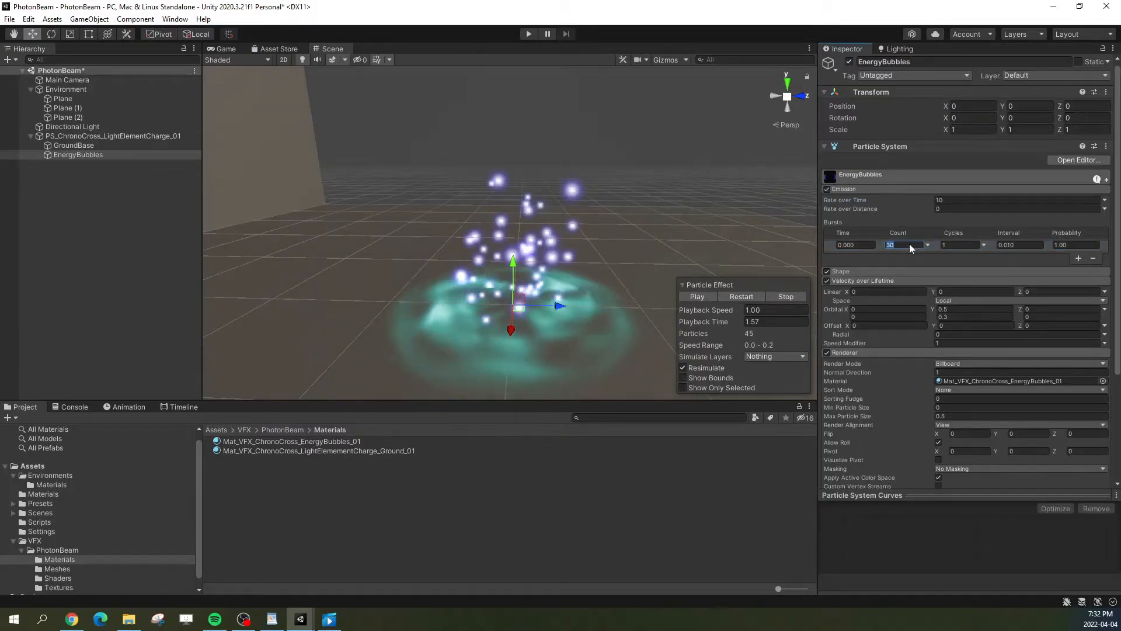
{"action": "type", "text": "5"}
{"action": "key", "text": "Return"}
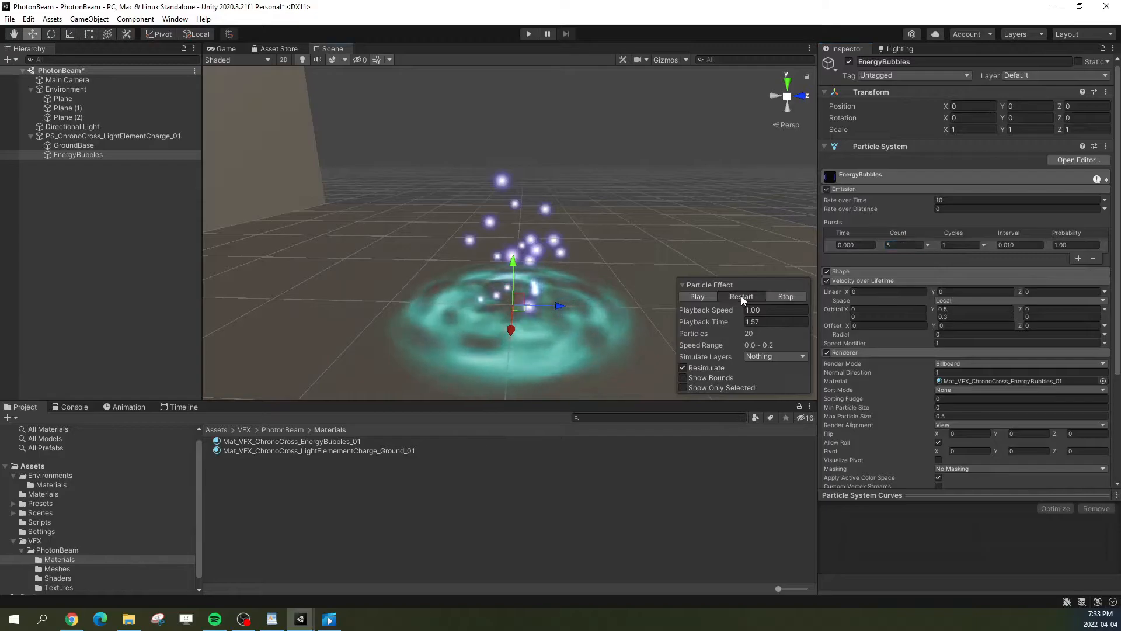
{"action": "left_click", "coordinate": [741, 295]}
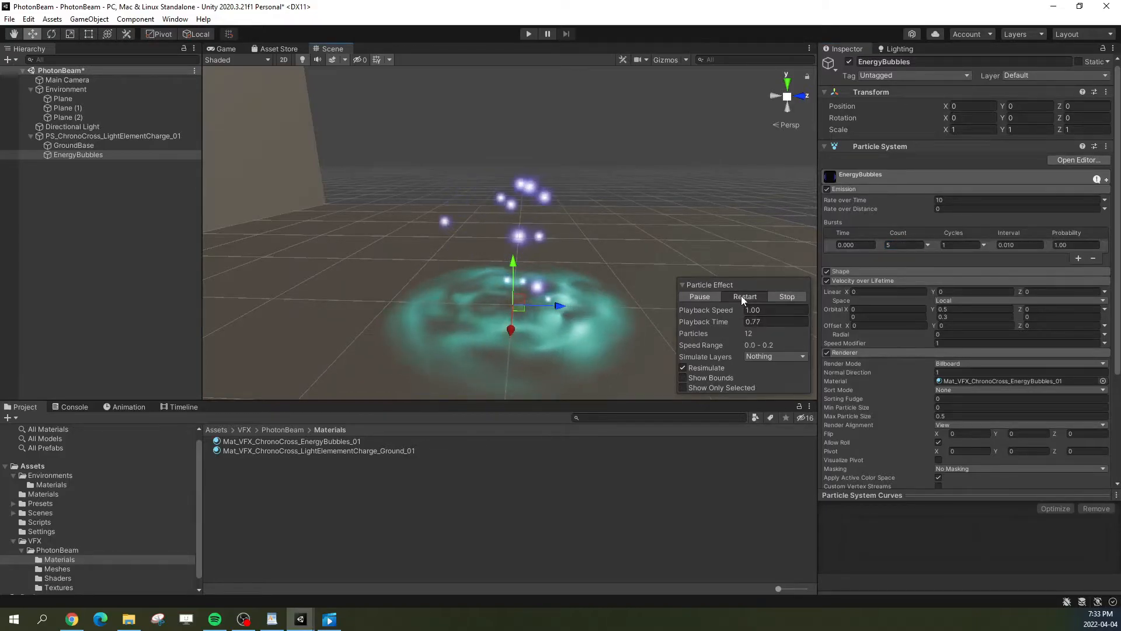
Step: Set the EnergyBubbles burst count to 7, restart the effect, and pause it after a couple of seconds
{"action": "left_click", "coordinate": [905, 244]}
{"action": "type", "text": "7"}
{"action": "key", "text": "Return"}
{"action": "left_click", "coordinate": [745, 296]}
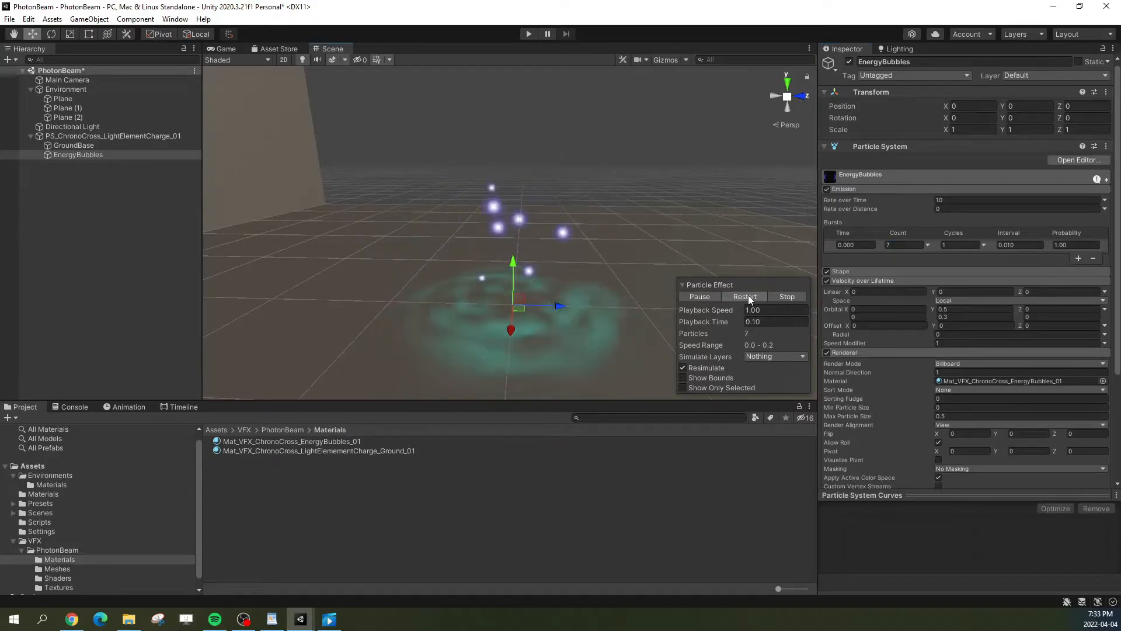
{"action": "left_click", "coordinate": [700, 296]}
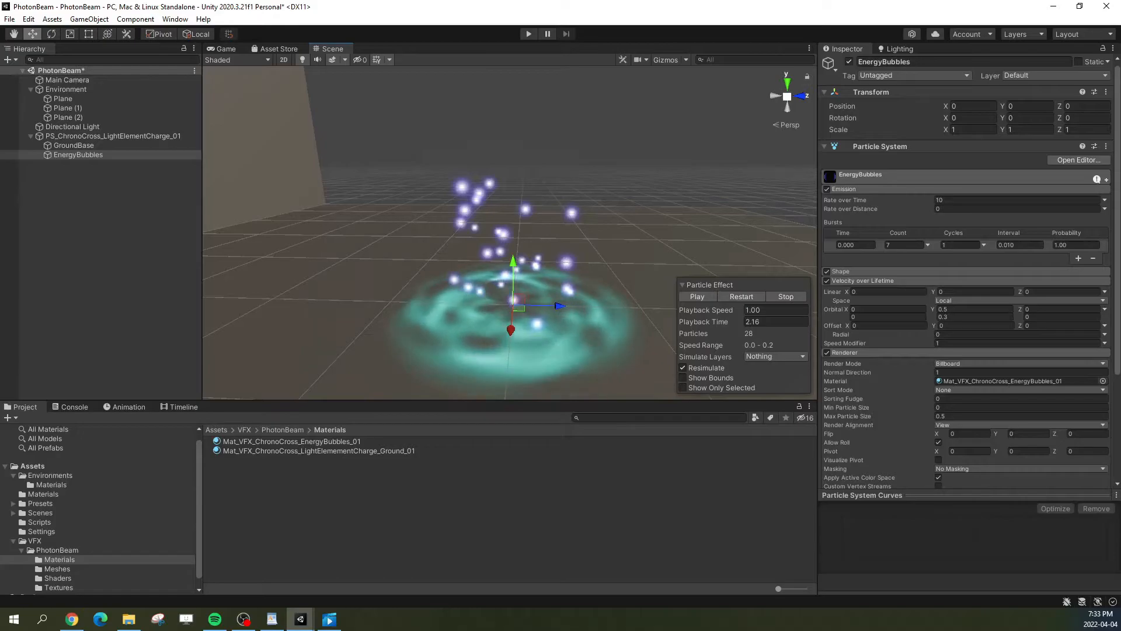
Step: Make the EnergyBubbles Start Lifetime random between two constants, 1 and 0.75
{"action": "left_click", "coordinate": [877, 174]}
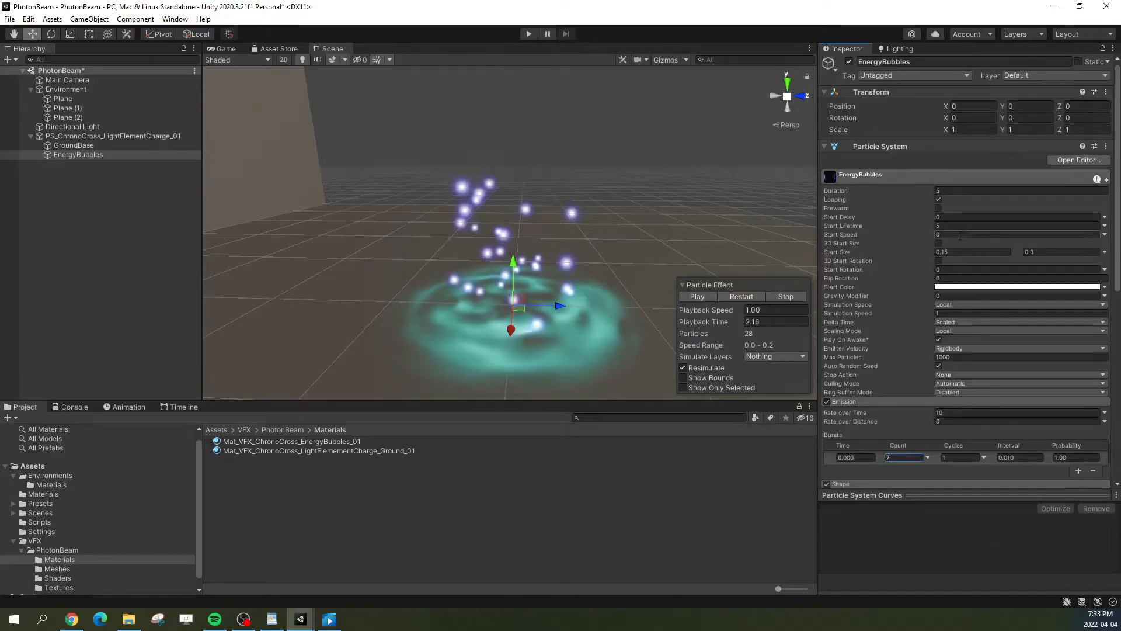
{"action": "left_click", "coordinate": [1104, 225]}
{"action": "left_click", "coordinate": [1014, 263]}
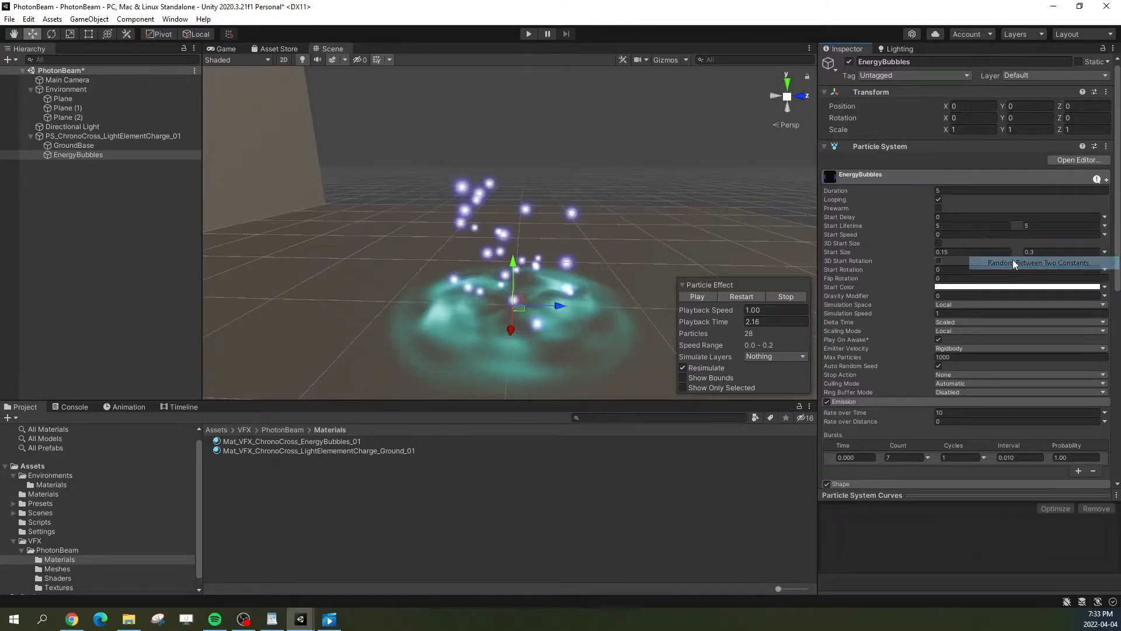
{"action": "left_click", "coordinate": [970, 225]}
{"action": "type", "text": "1"}
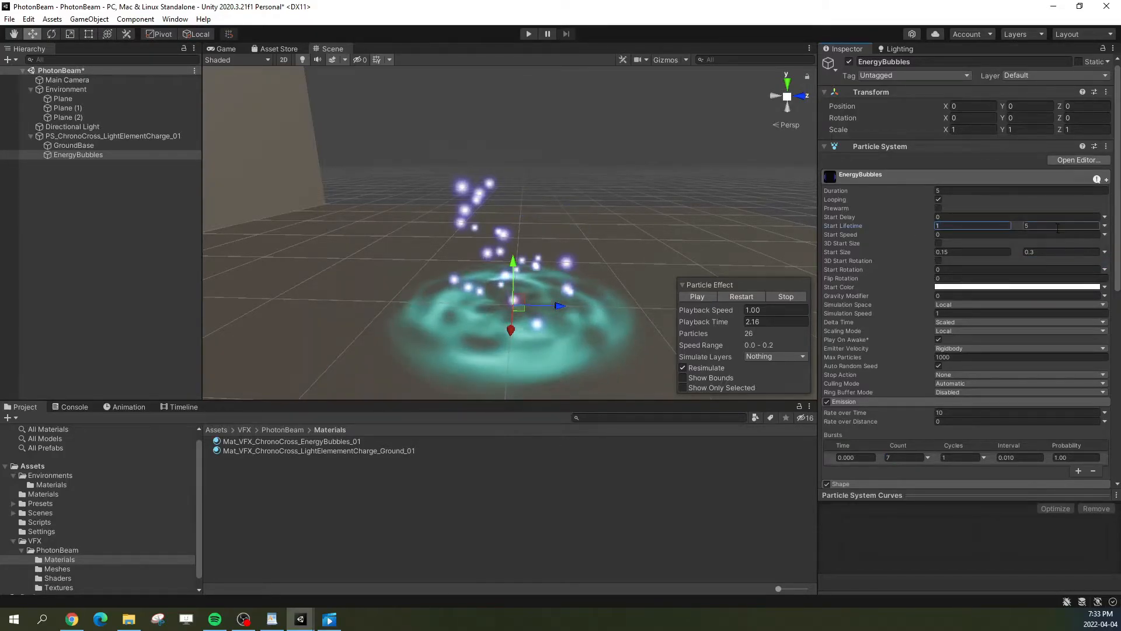
{"action": "left_click", "coordinate": [1056, 226]}
{"action": "type", "text": "0.75"}
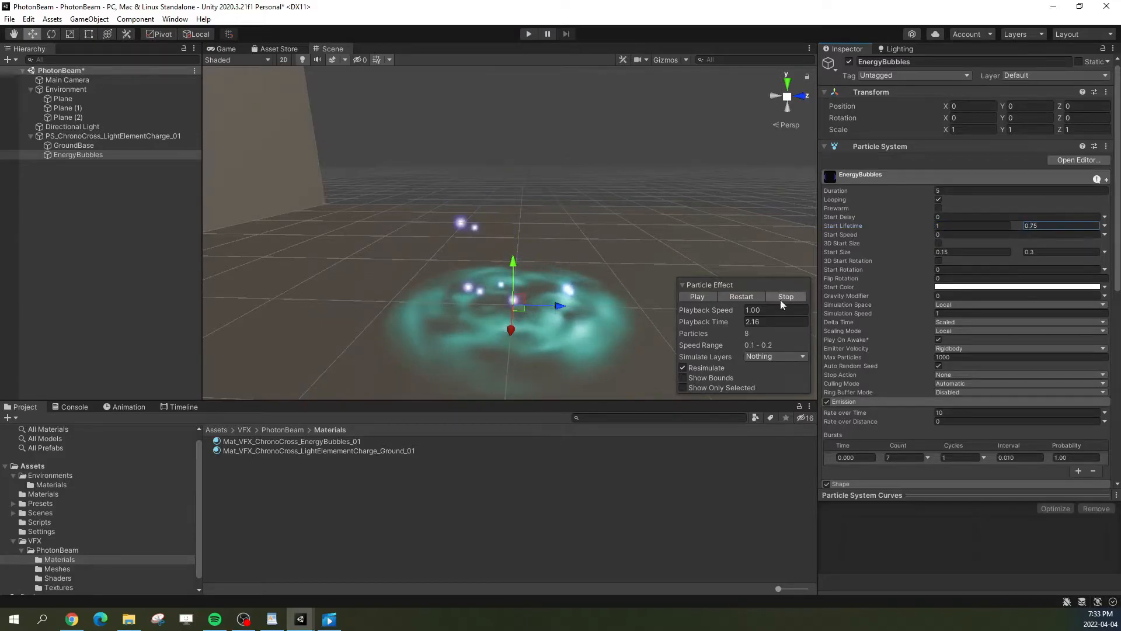
Step: Restart the effect, replay the PhotonBeam charge in the video player to compare how the bubbles look over their lifetime, and return to Unity
{"action": "left_click", "coordinate": [737, 297]}
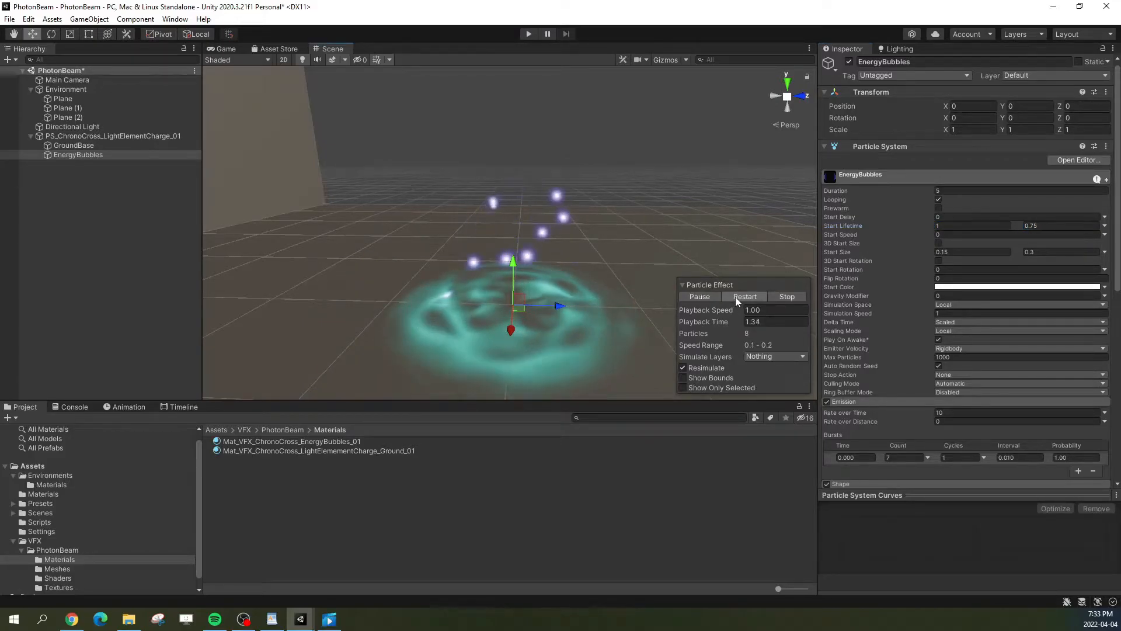
{"action": "left_click", "coordinate": [329, 618]}
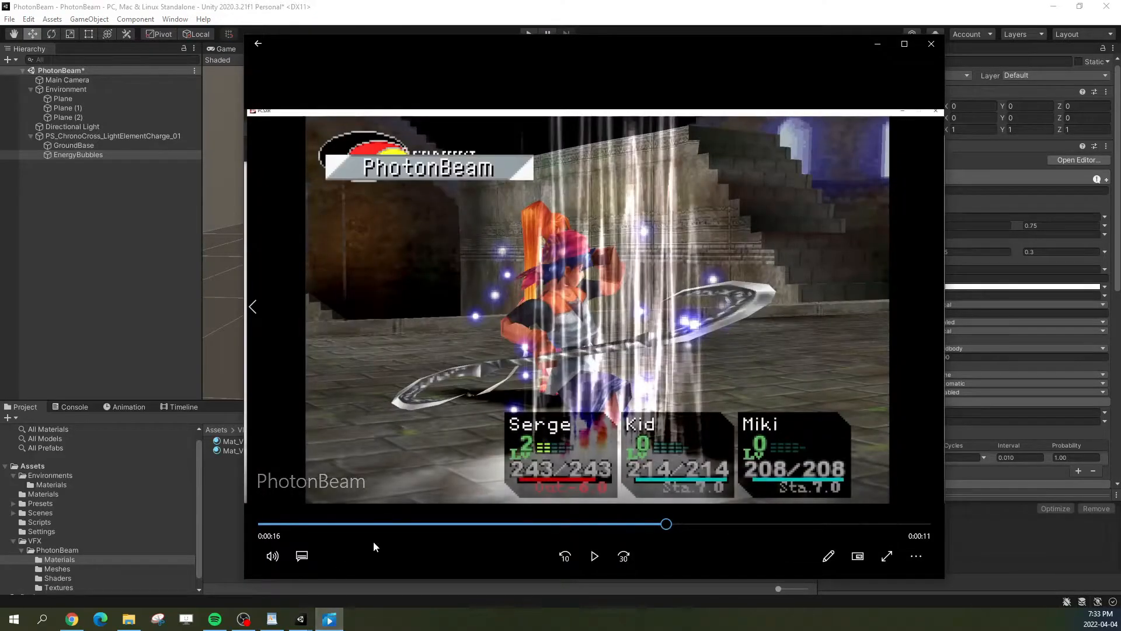
{"action": "left_click", "coordinate": [648, 525]}
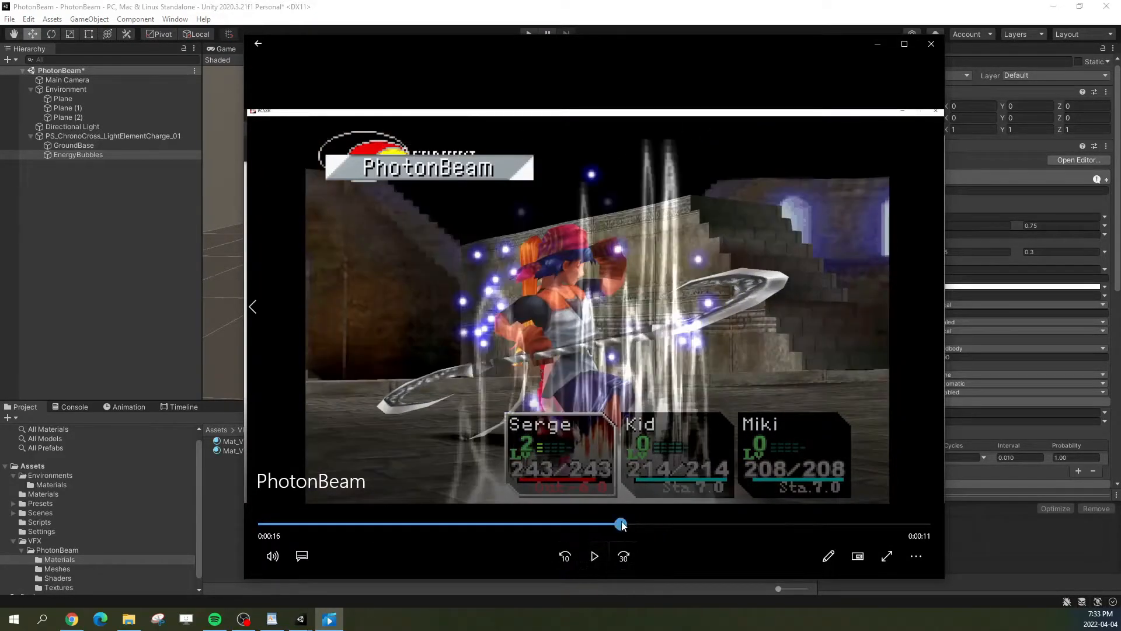
{"action": "left_click", "coordinate": [594, 552]}
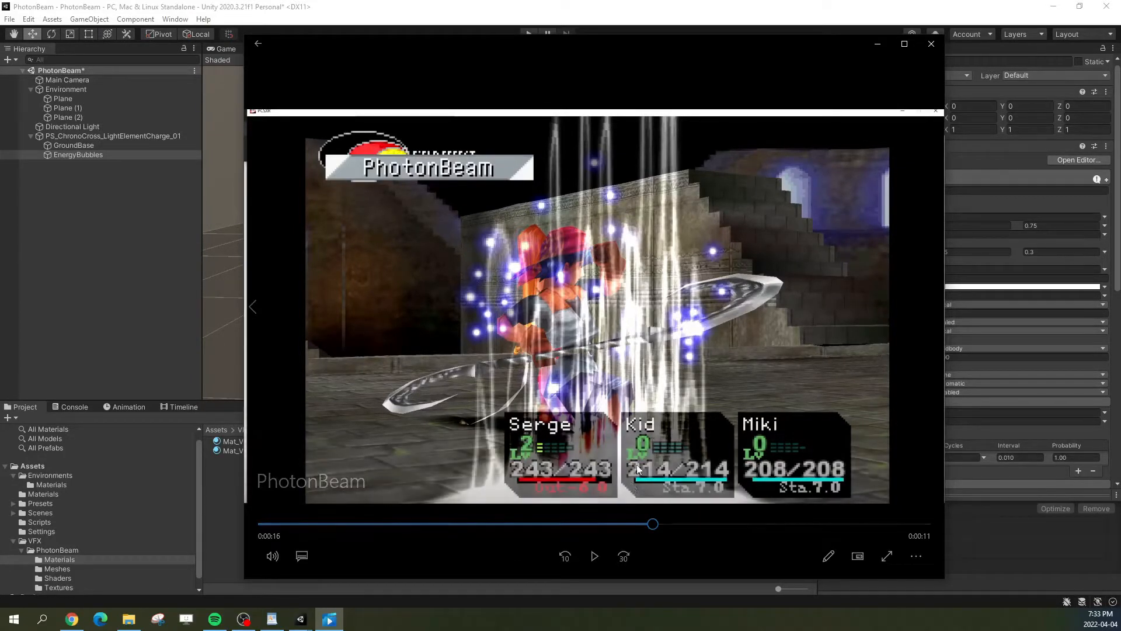
{"action": "left_click", "coordinate": [601, 558]}
{"action": "left_click", "coordinate": [601, 558]}
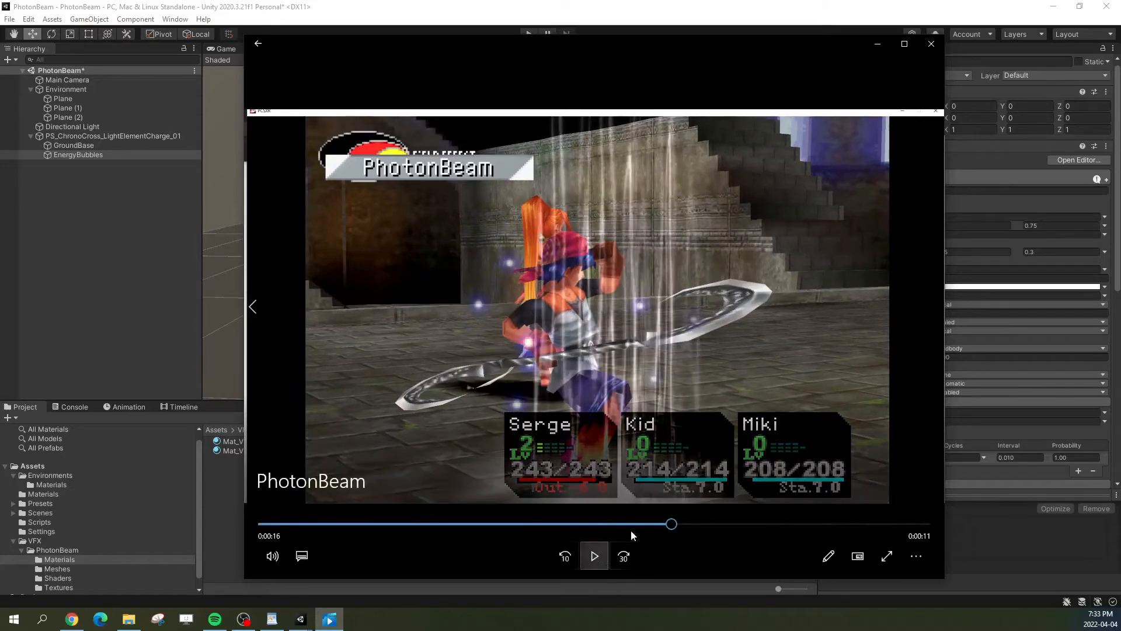
{"action": "left_click", "coordinate": [885, 46]}
Step: Collapse the expanded EnergyBubbles modules, add a Color over Lifetime module, and open its color gradient for editing
{"action": "left_click", "coordinate": [898, 174]}
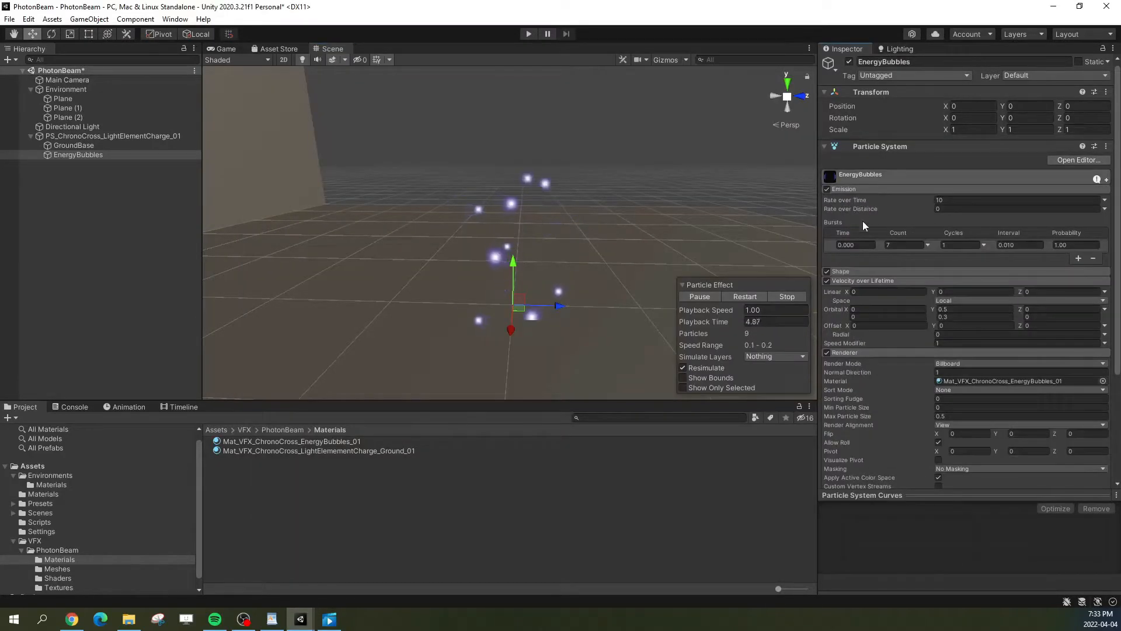
{"action": "left_click", "coordinate": [867, 186]}
{"action": "left_click", "coordinate": [863, 206]}
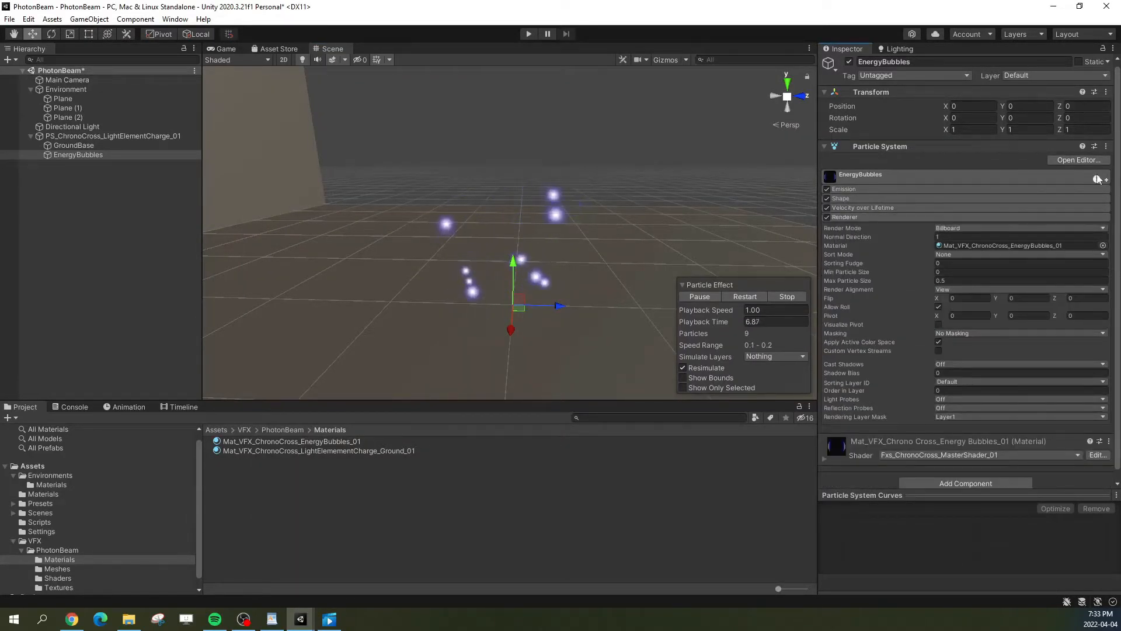
{"action": "left_click", "coordinate": [1106, 180]}
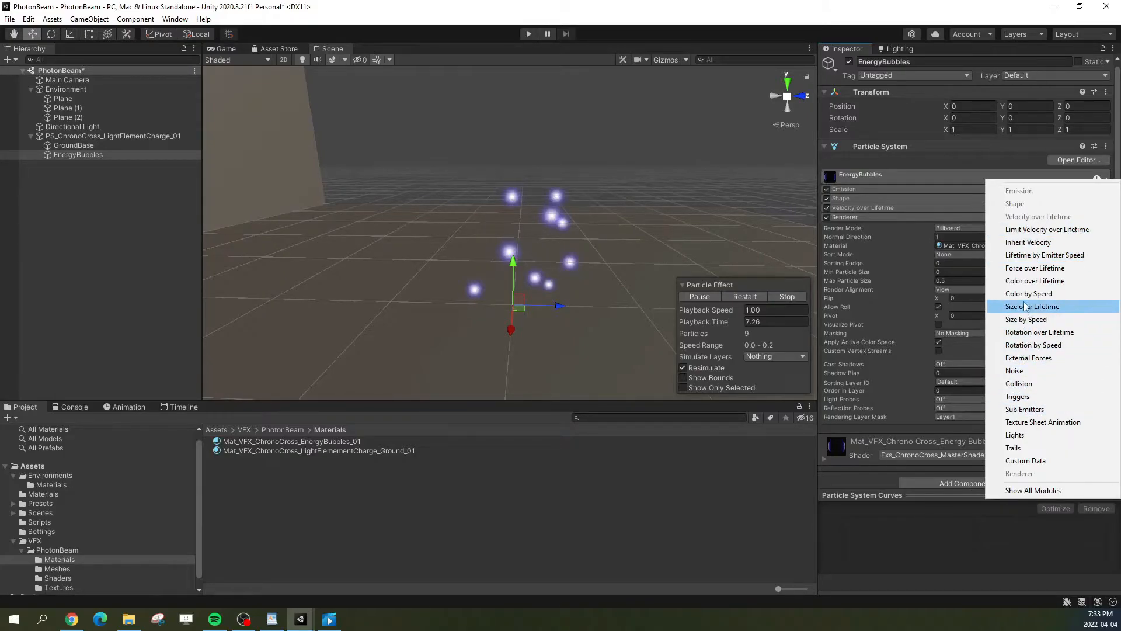
{"action": "left_click", "coordinate": [1027, 283]}
{"action": "left_click", "coordinate": [987, 229]}
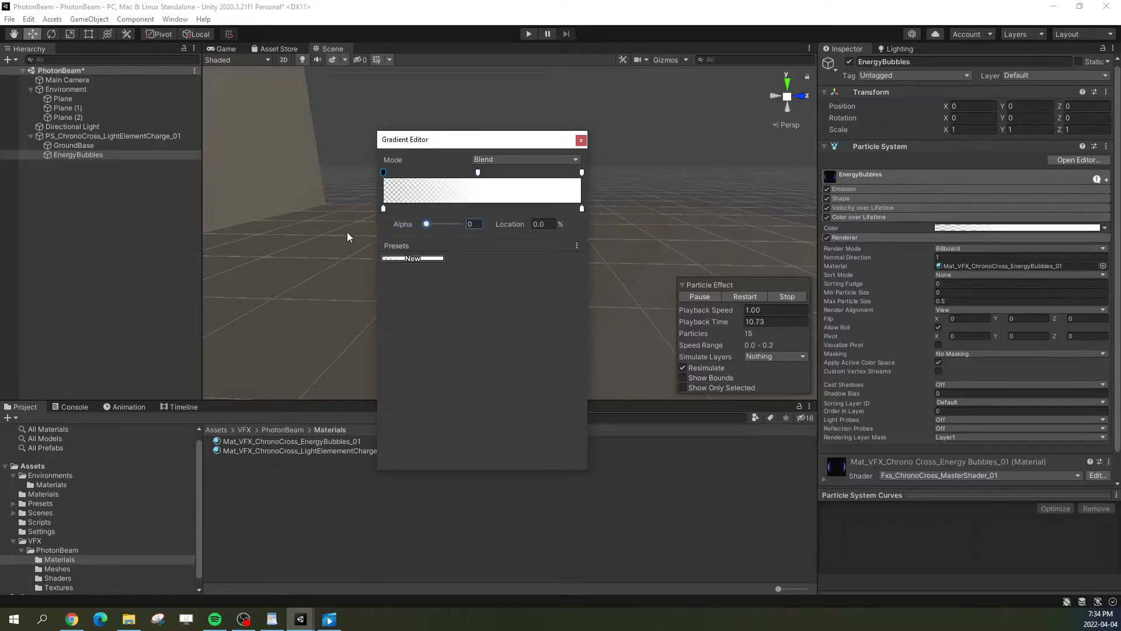
Step: Make the EnergyBubbles Color over Lifetime gradient fade out by setting its end alpha to 0, and replay the effect
{"action": "left_click_drag", "start_coordinate": [453, 226], "coordinate": [425, 224]}
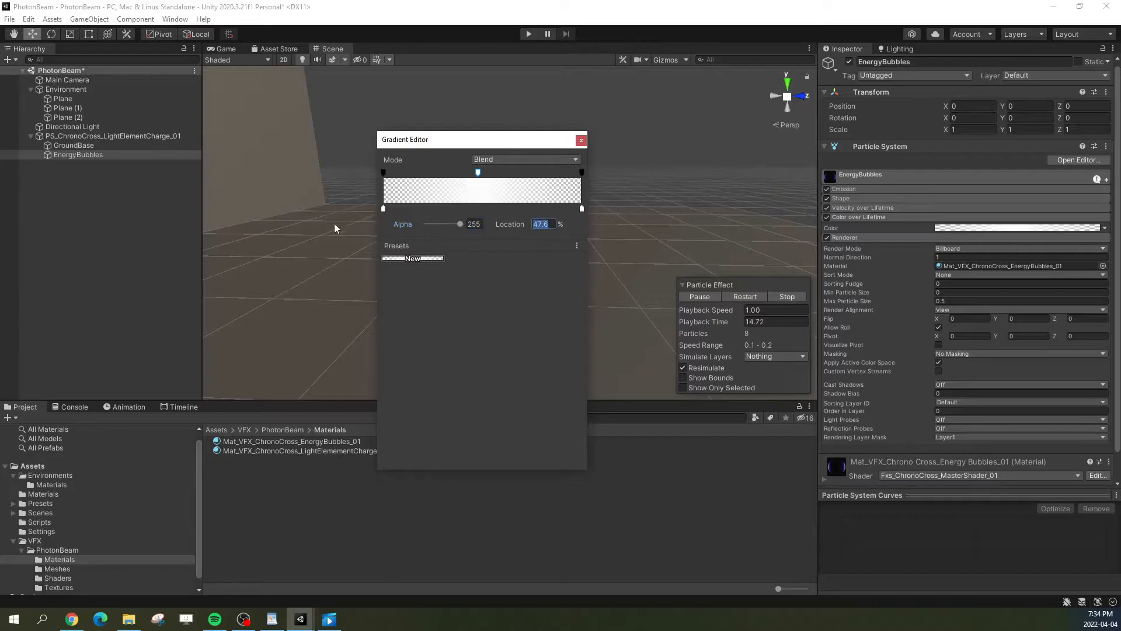
{"action": "left_click", "coordinate": [581, 142]}
{"action": "left_click", "coordinate": [741, 296]}
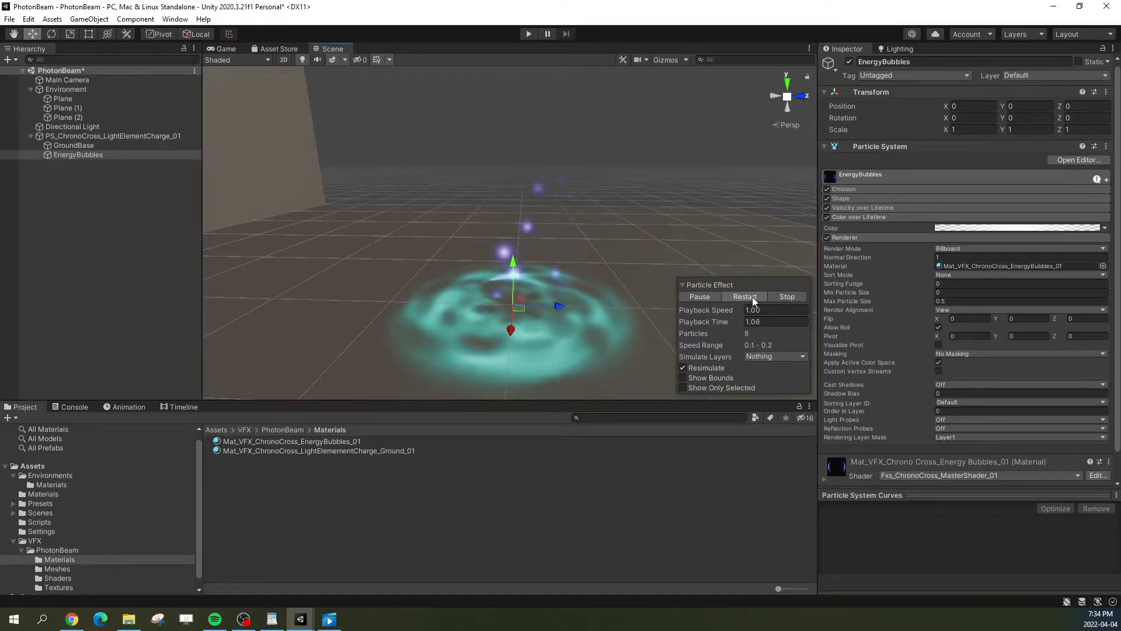
Step: Widen the gradient's opaque section with two 255-alpha keys, the second at 71.5%, then replay the effect and pause it partway
{"action": "left_click", "coordinate": [966, 229]}
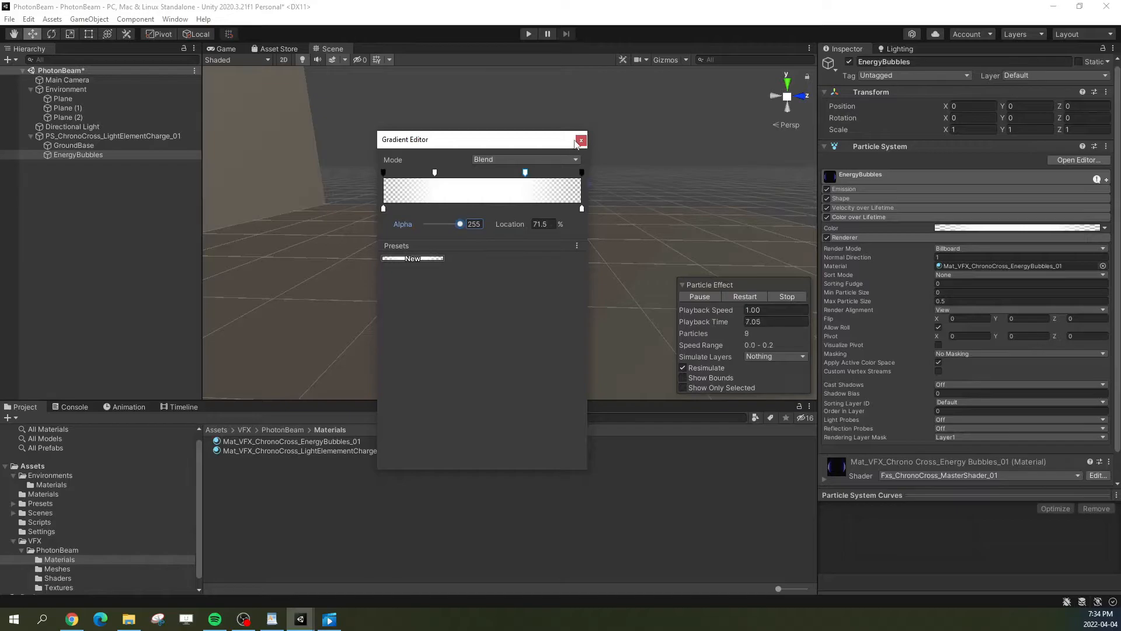
{"action": "left_click", "coordinate": [580, 142]}
{"action": "left_click", "coordinate": [754, 297]}
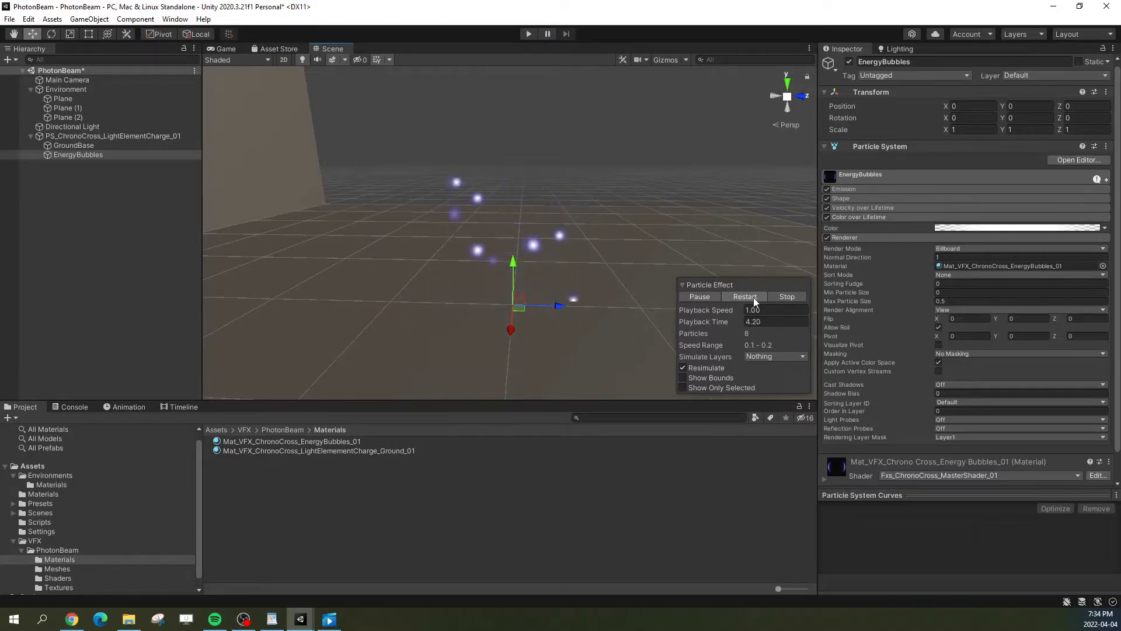
{"action": "left_click", "coordinate": [741, 296]}
{"action": "left_click", "coordinate": [712, 296]}
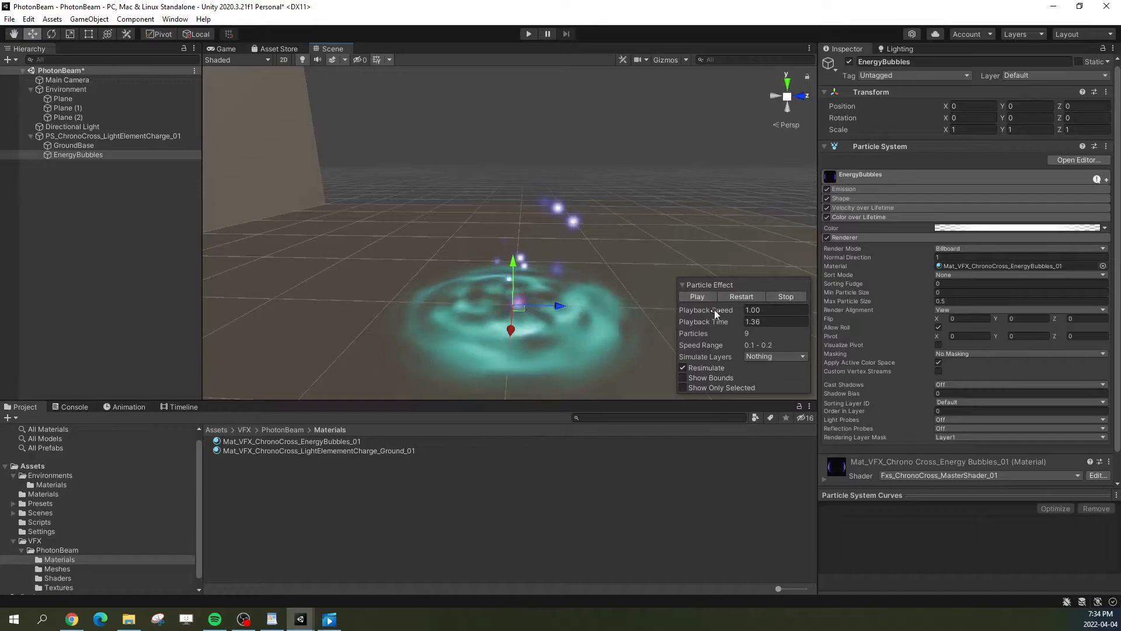
{"action": "left_click_drag", "start_coordinate": [620, 325], "coordinate": [737, 327]}
Step: Add the Size over Lifetime module to EnergyBubbles, open its size curve for editing, and replay the effect
{"action": "left_click", "coordinate": [1105, 181]}
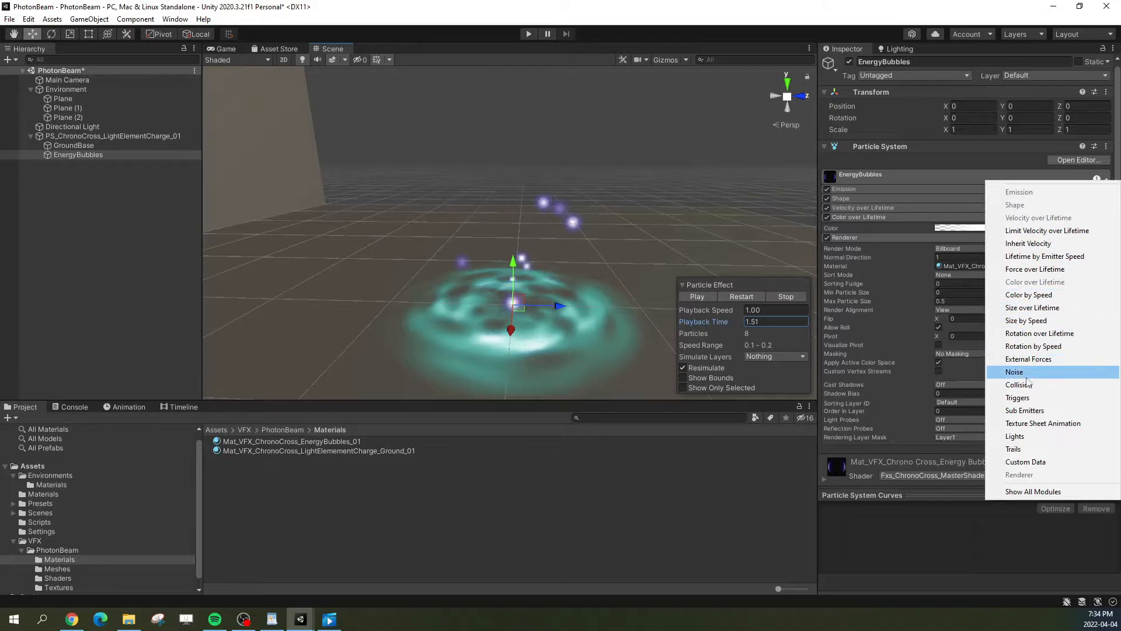
{"action": "left_click", "coordinate": [1027, 308]}
{"action": "left_click", "coordinate": [954, 257]}
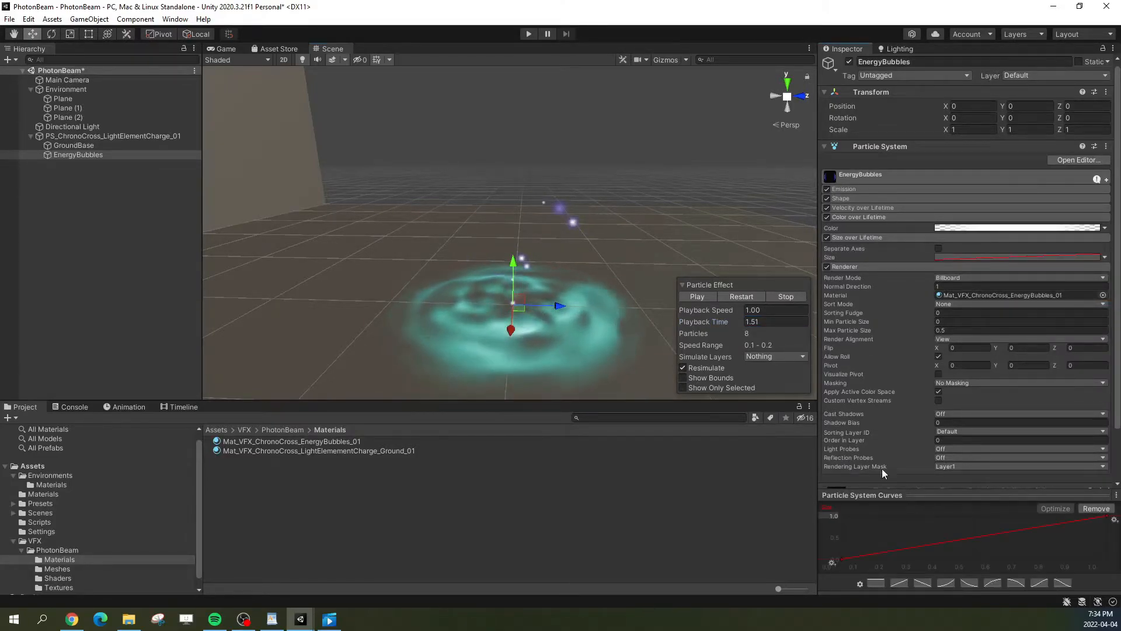
{"action": "left_click", "coordinate": [729, 295]}
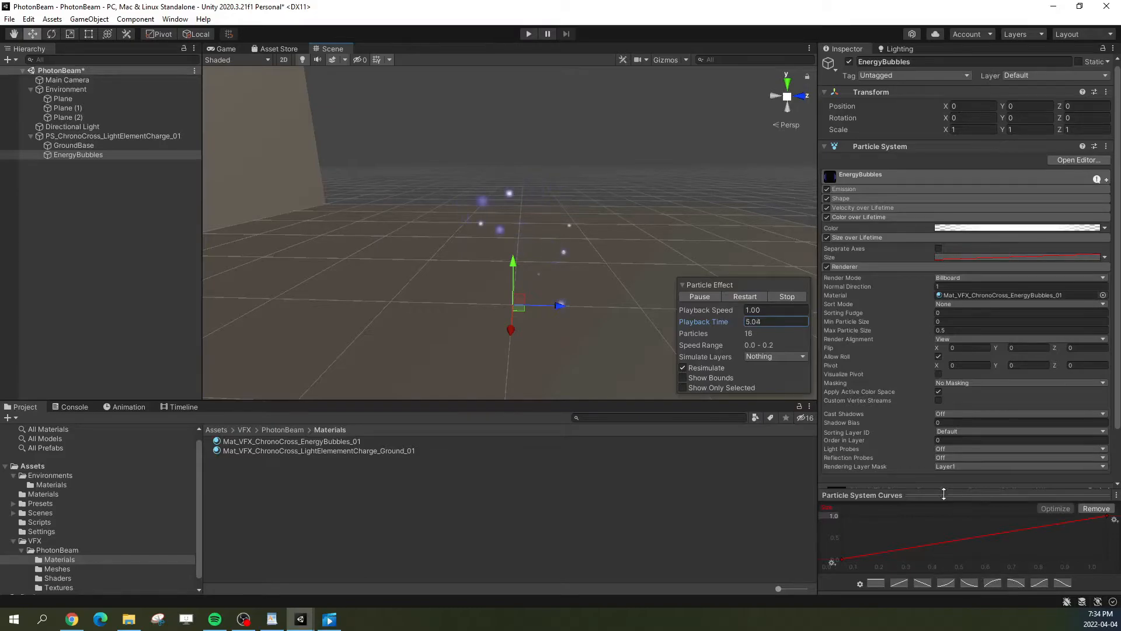
Step: Reshape the size curve into a smooth arch rising from 0 to 1.0 near mid-lifetime and falling back to 0, then replay
{"action": "left_click_drag", "start_coordinate": [943, 496], "coordinate": [972, 448]}
{"action": "right_click", "coordinate": [973, 446]}
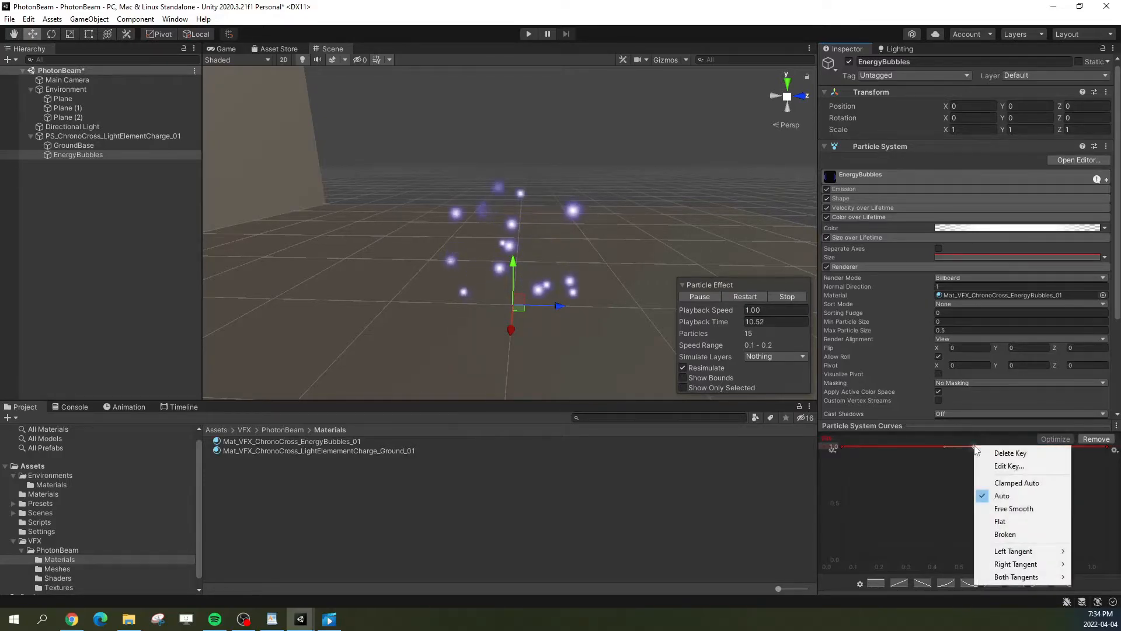
{"action": "left_click", "coordinate": [936, 509]}
{"action": "right_click", "coordinate": [1089, 446]}
{"action": "left_click", "coordinate": [1068, 453]}
{"action": "left_click_drag", "start_coordinate": [840, 448], "coordinate": [849, 583]}
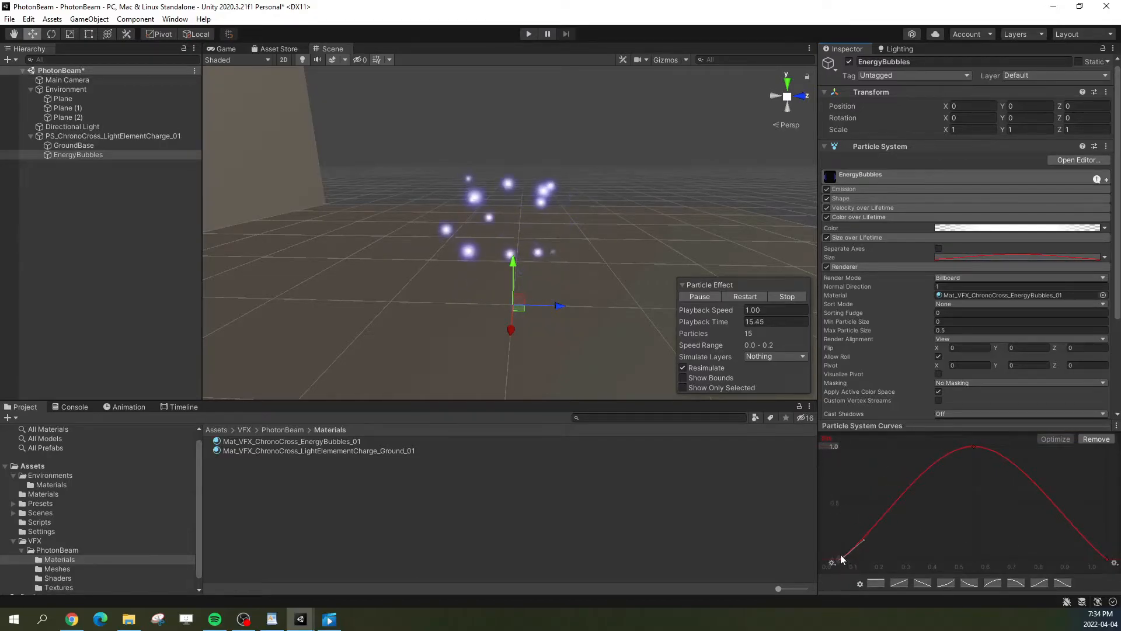
{"action": "left_click", "coordinate": [733, 297]}
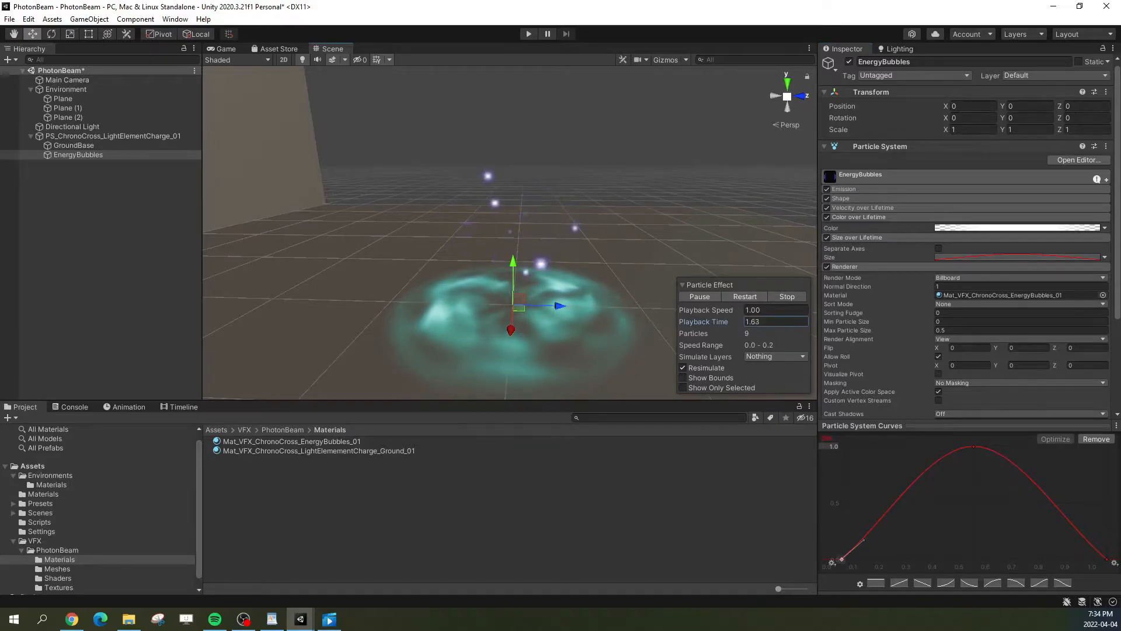
Step: Turn off looping for EnergyBubbles, set its duration to 2, and replay the effect
{"action": "left_click", "coordinate": [878, 178]}
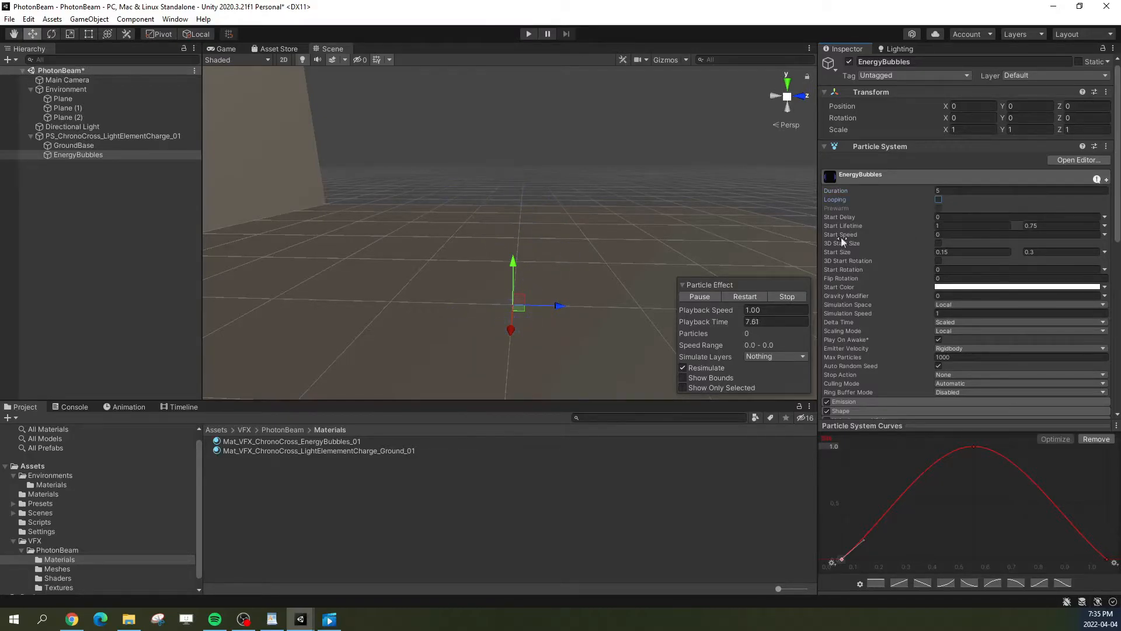
{"action": "left_click", "coordinate": [738, 295]}
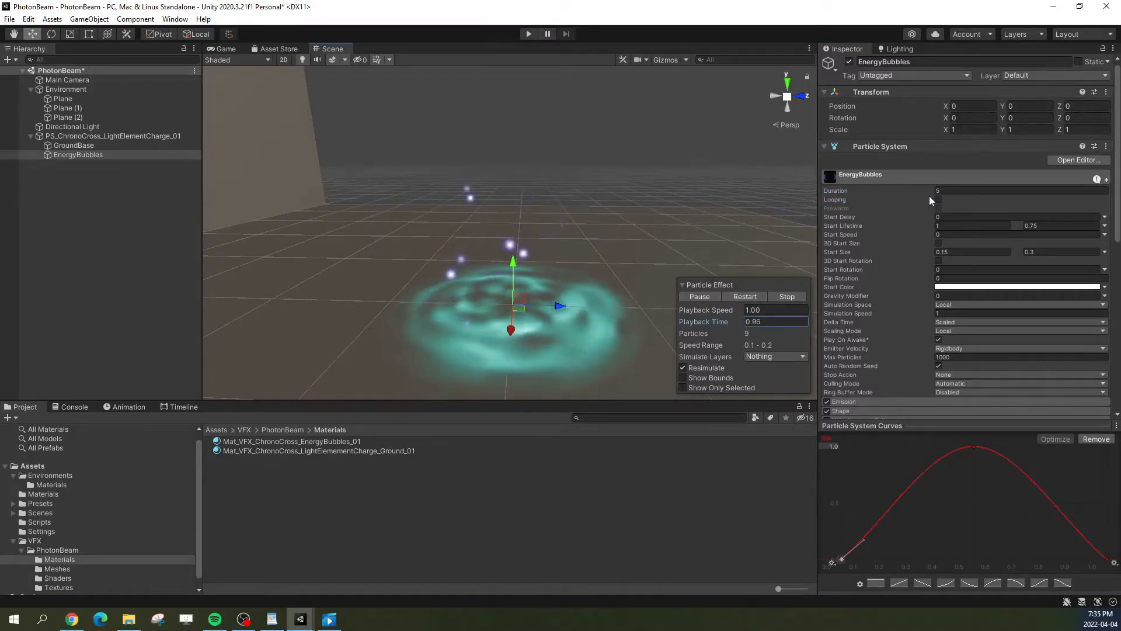
{"action": "left_click", "coordinate": [955, 191]}
{"action": "type", "text": "2"}
{"action": "left_click", "coordinate": [743, 295]}
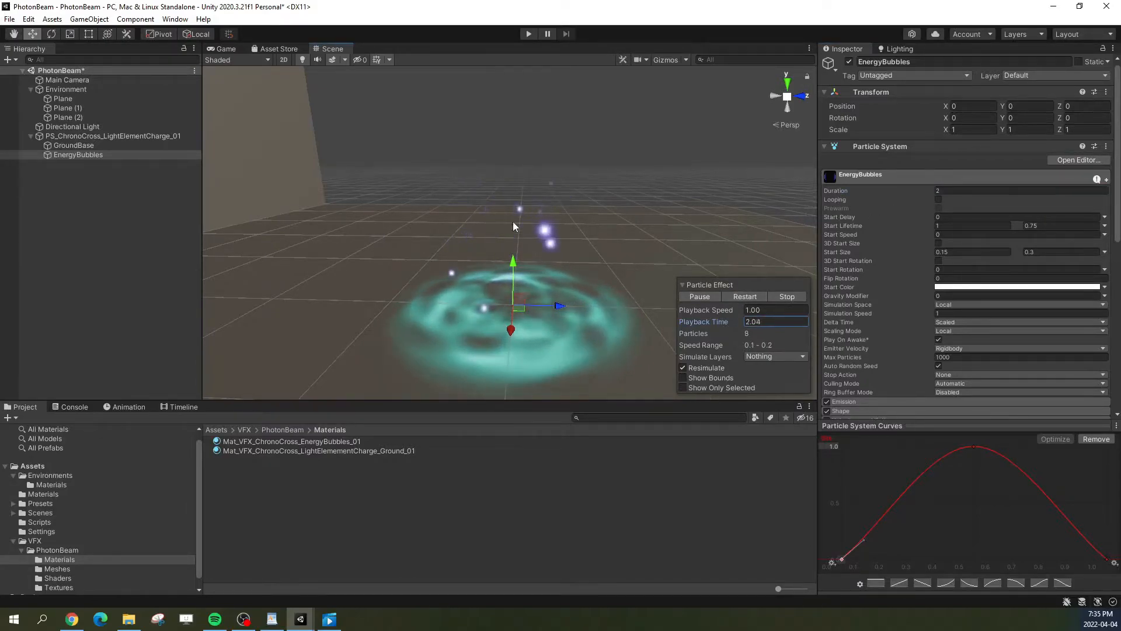
{"action": "left_click", "coordinate": [745, 296]}
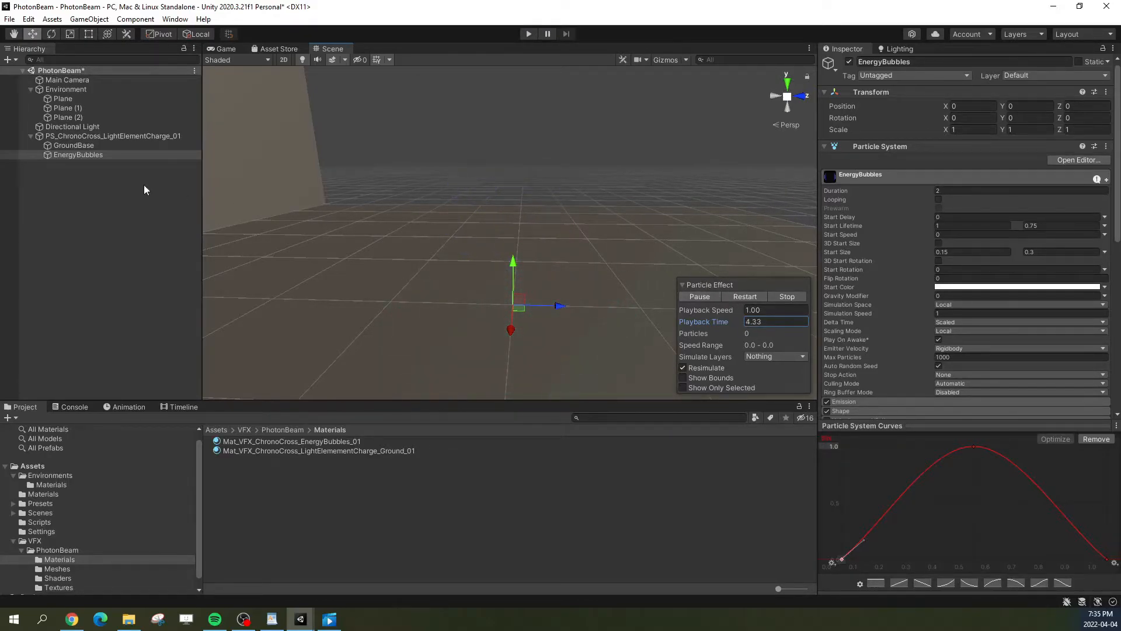
Step: Compare the duration and start lifetime of GroundBase with those of EnergyBubbles, pausing the replayed effect to examine the timing
{"action": "left_click", "coordinate": [126, 146]}
{"action": "left_click", "coordinate": [858, 177]}
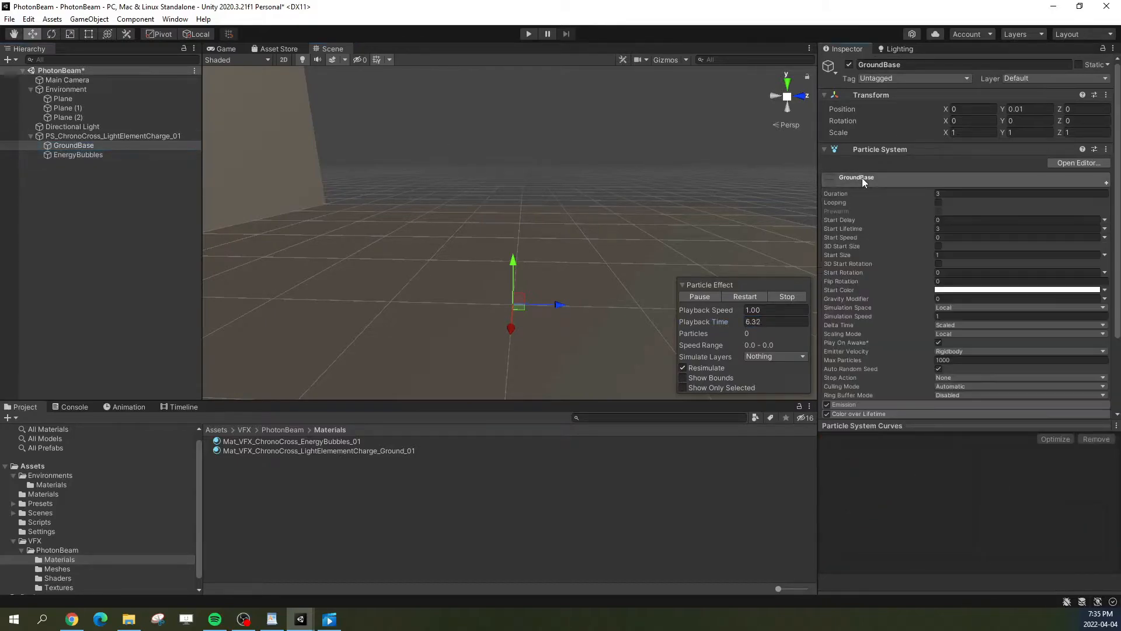
{"action": "left_click", "coordinate": [77, 154]}
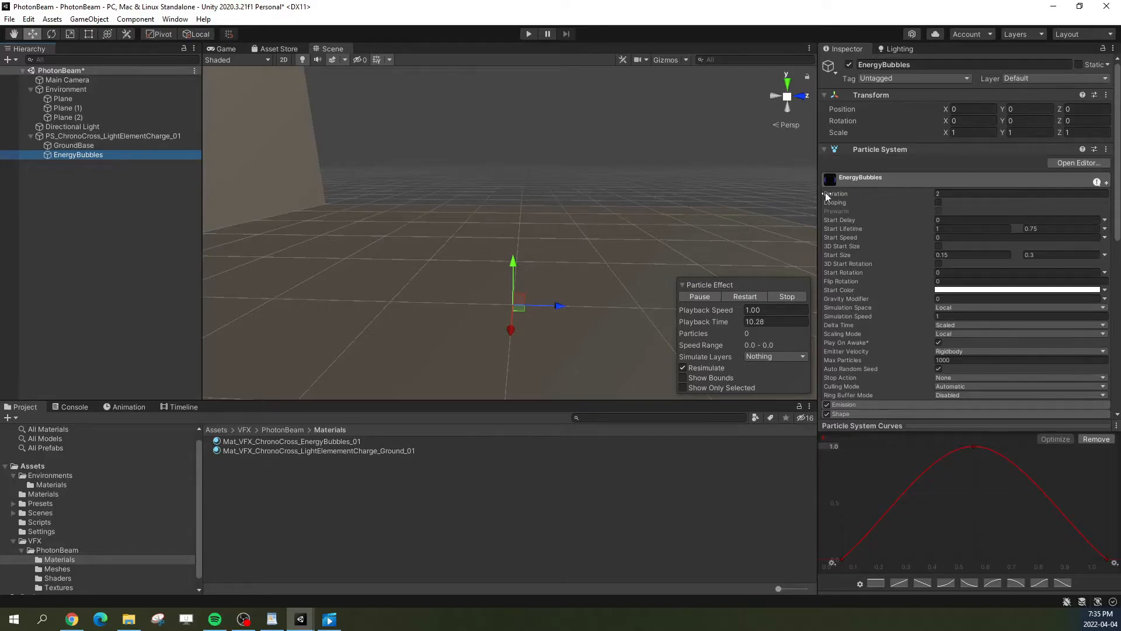
{"action": "left_click", "coordinate": [738, 296]}
{"action": "left_click", "coordinate": [701, 296]}
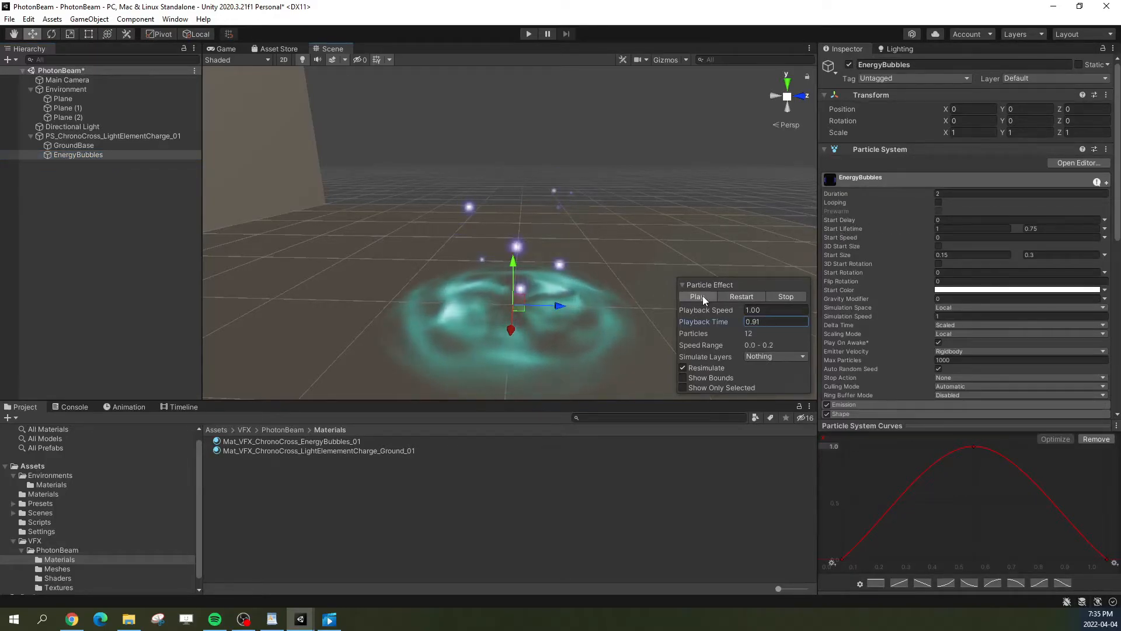
{"action": "left_click", "coordinate": [947, 194]}
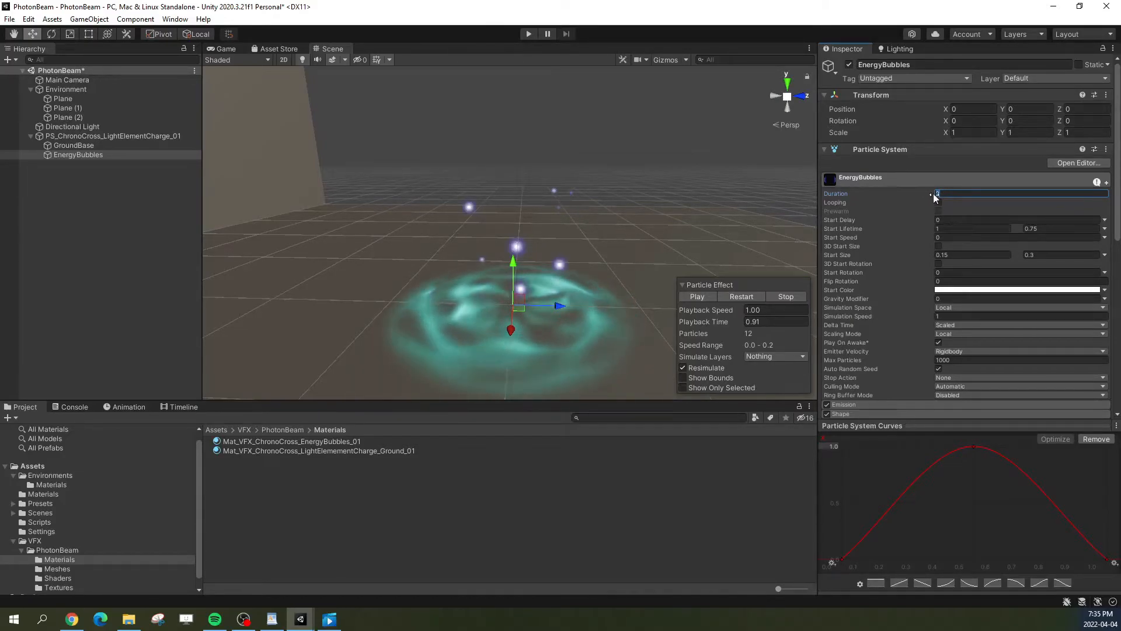
{"action": "left_click", "coordinate": [948, 229]}
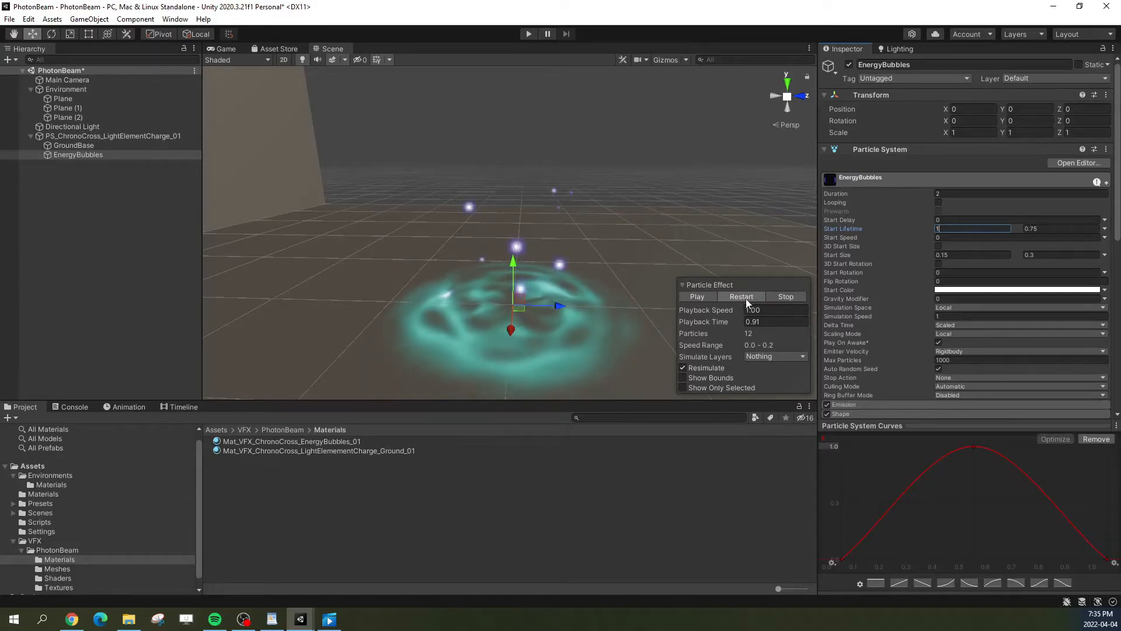
Step: Recheck GroundBase's settings, return to EnergyBubbles, and replay the combined effect several times to judge how the two emitters end
{"action": "left_click", "coordinate": [64, 146]}
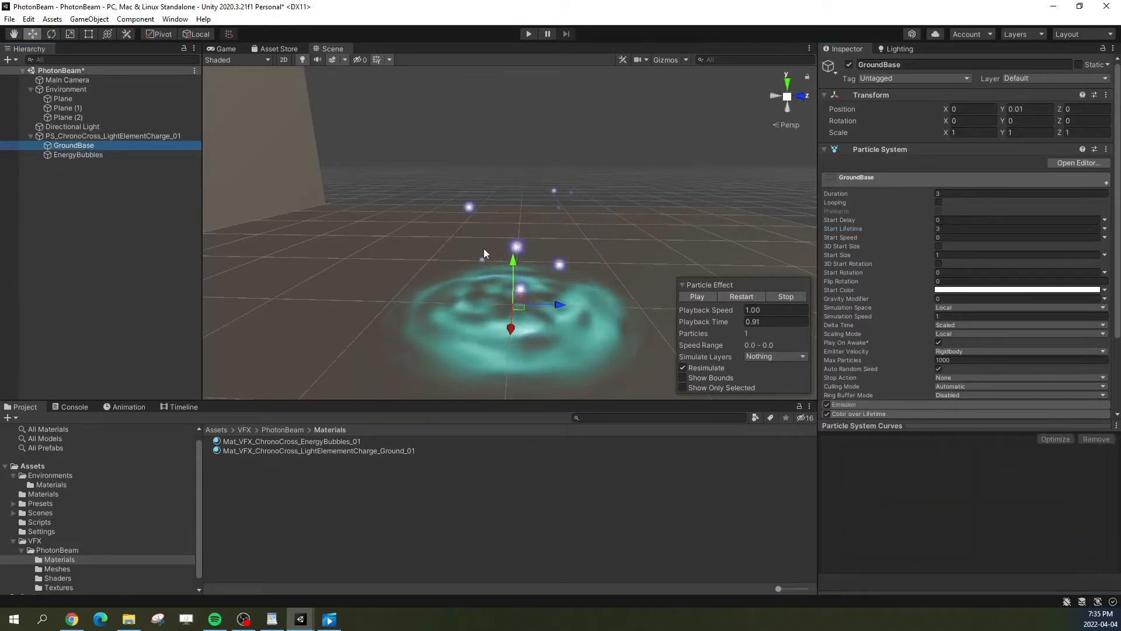
{"action": "left_click", "coordinate": [84, 154]}
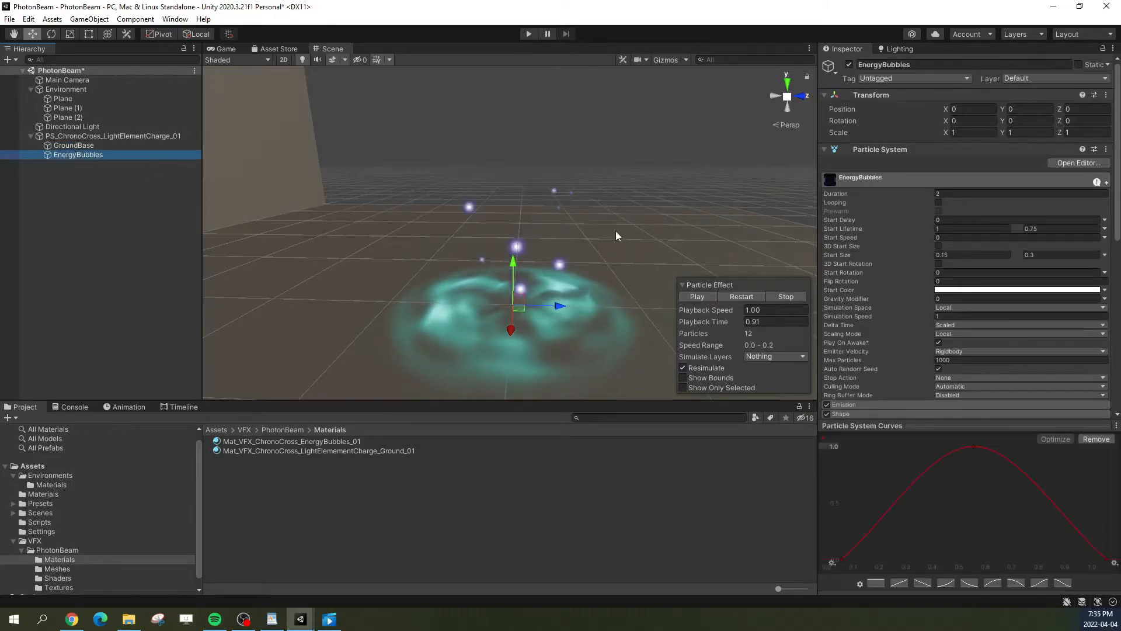
{"action": "left_click", "coordinate": [730, 295]}
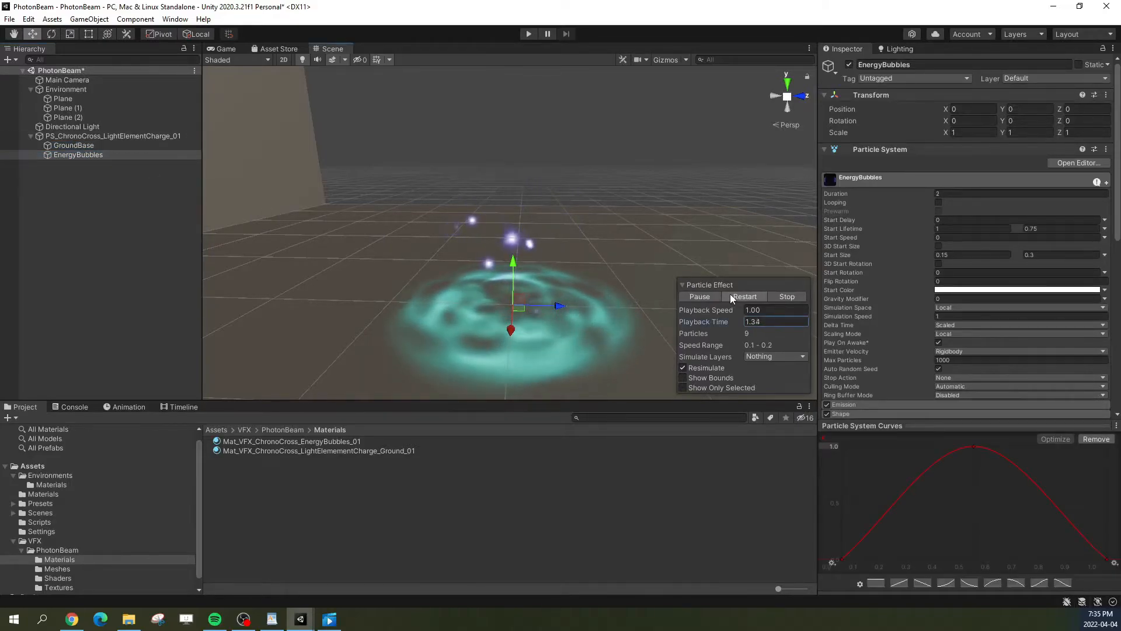
{"action": "left_click", "coordinate": [730, 294]}
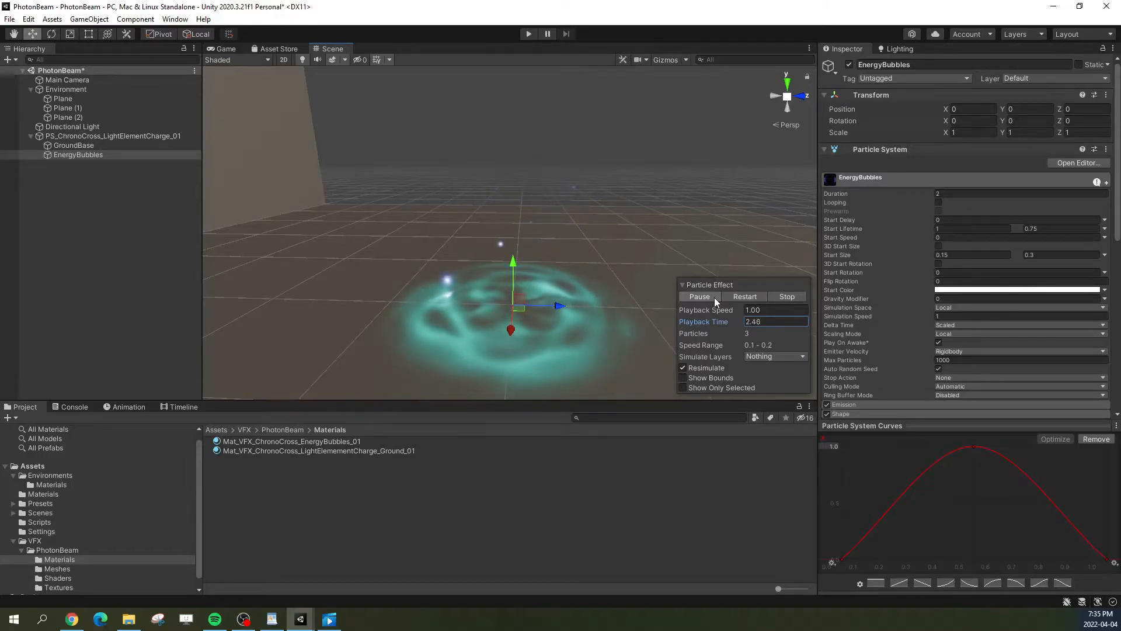
{"action": "left_click", "coordinate": [742, 296]}
{"action": "left_click", "coordinate": [731, 296]}
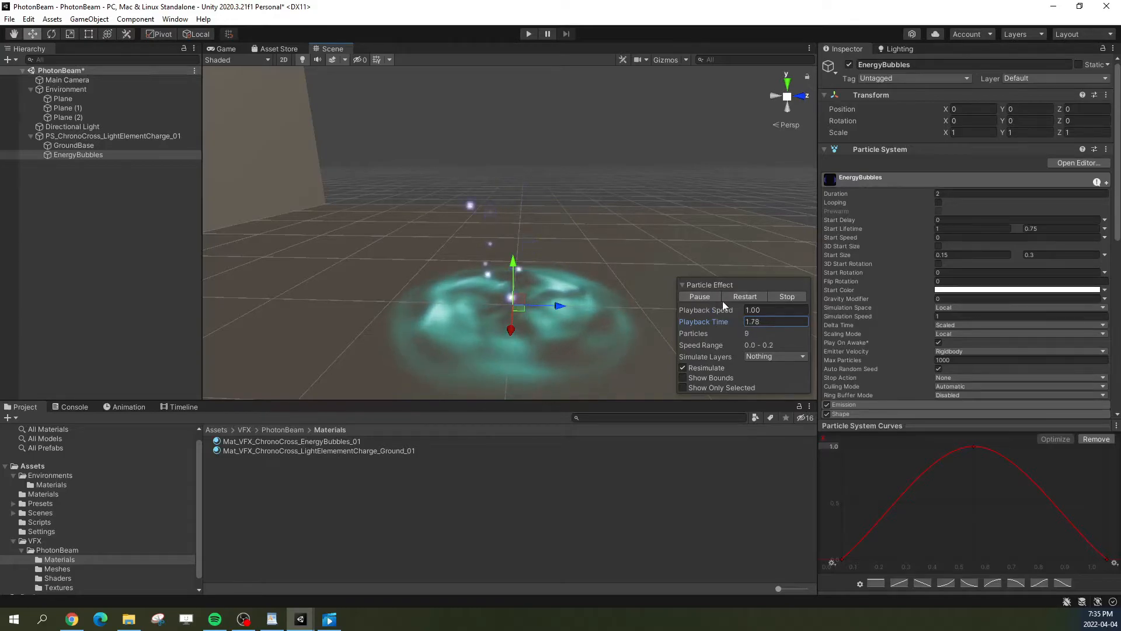
Step: Switch the EnergyBubbles linear Velocity over Lifetime to random between two constants, set the first Y value to 1, and replay
{"action": "left_click", "coordinate": [878, 180]}
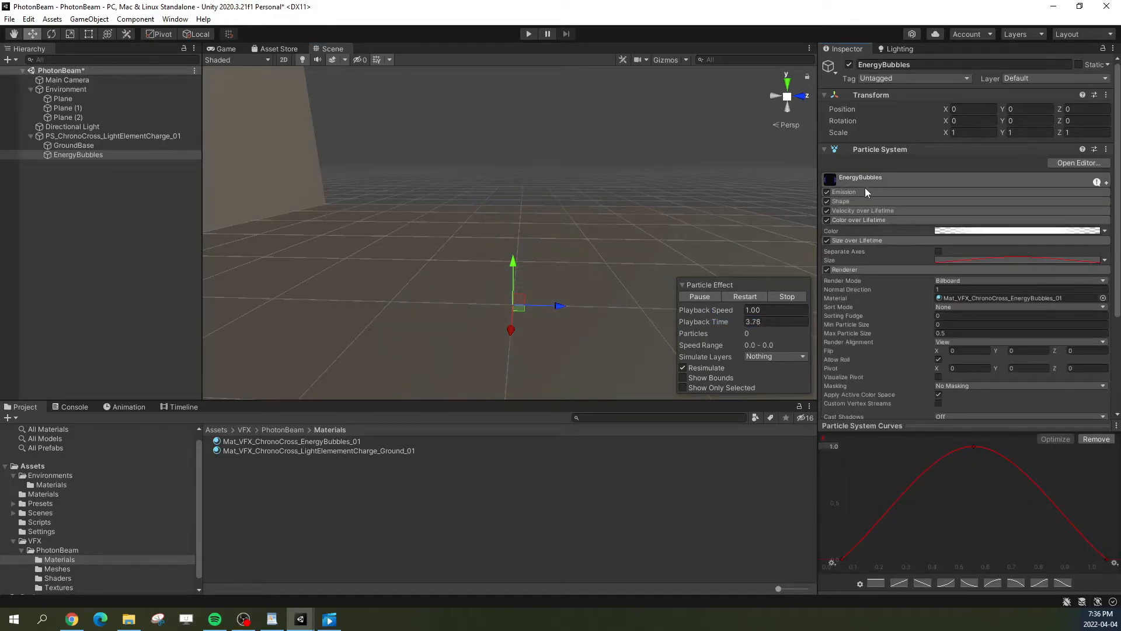
{"action": "left_click", "coordinate": [864, 180]}
{"action": "left_click", "coordinate": [881, 179]}
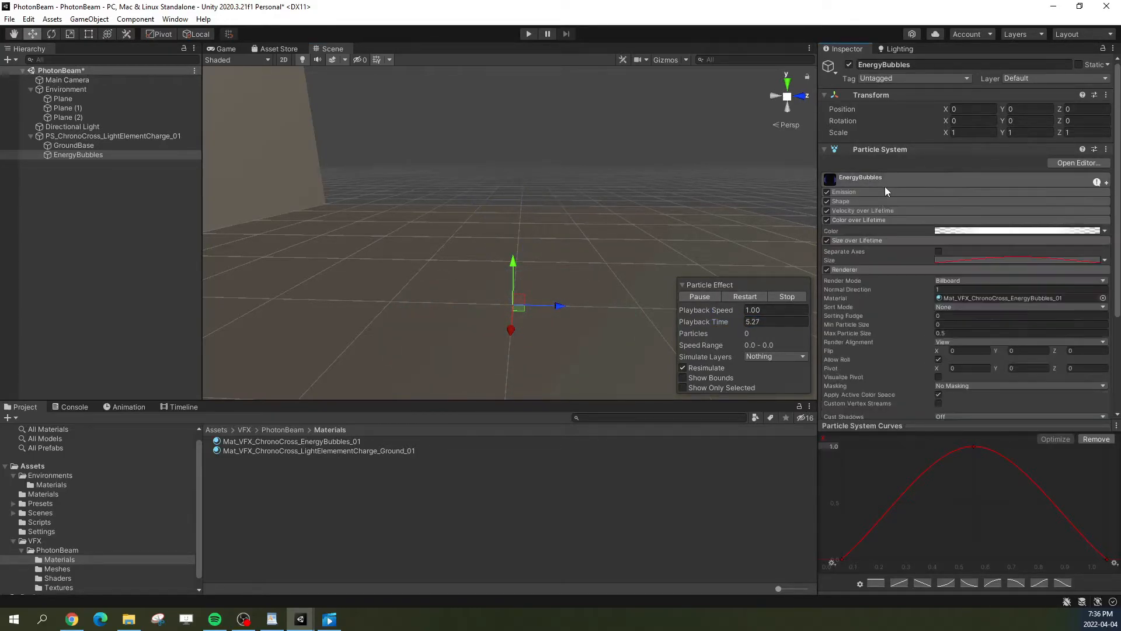
{"action": "left_click", "coordinate": [856, 211]}
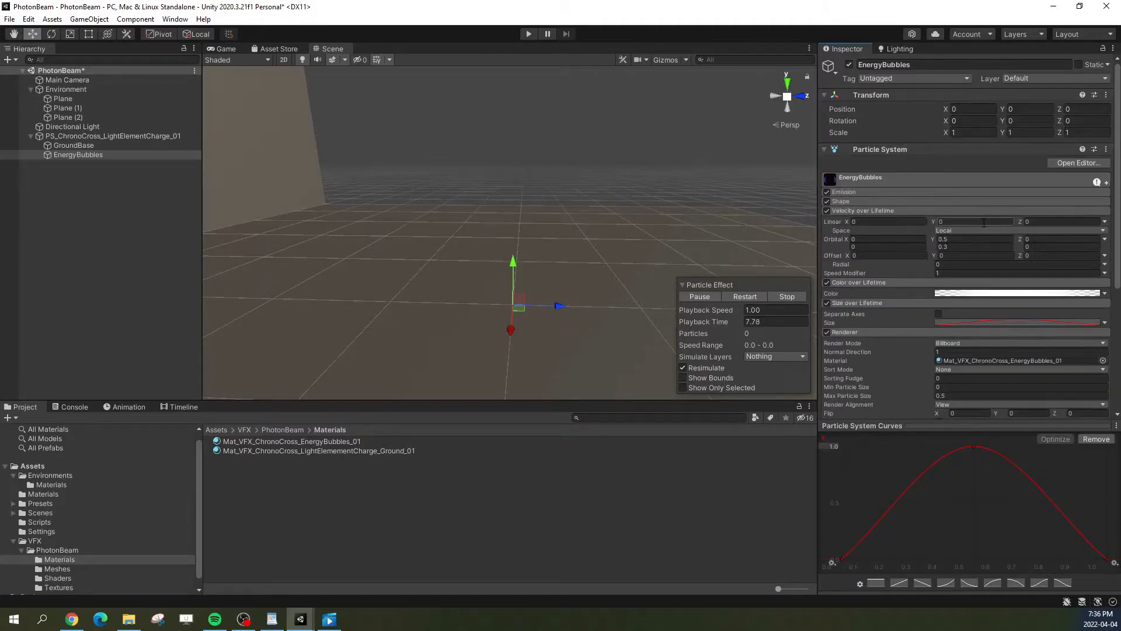
{"action": "left_click", "coordinate": [1104, 221]}
{"action": "left_click", "coordinate": [1026, 257]}
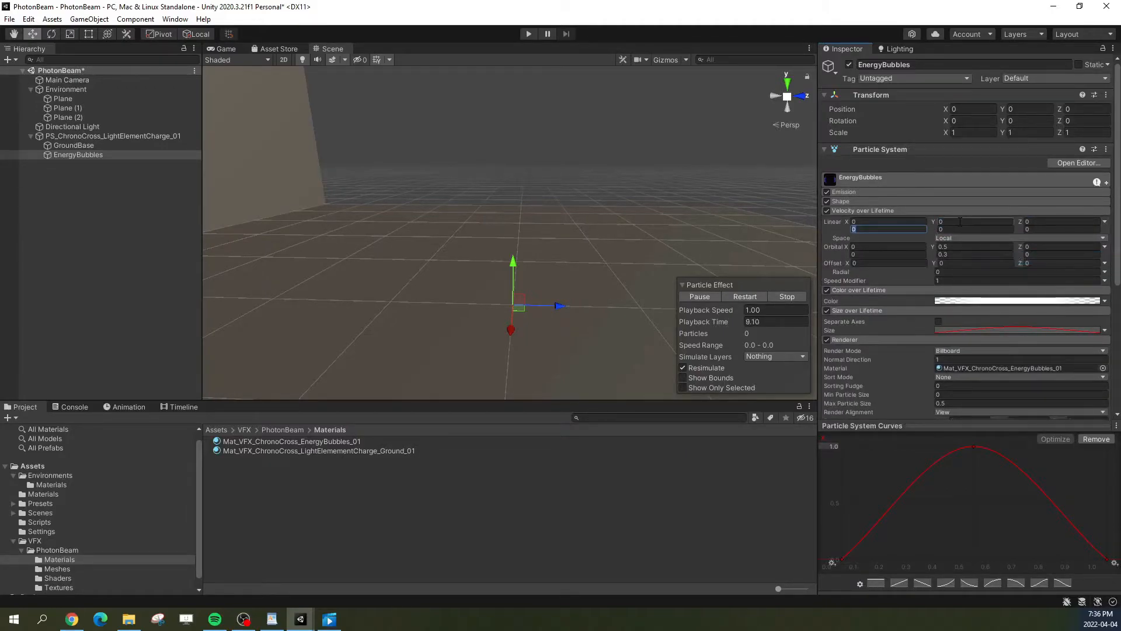
{"action": "left_click", "coordinate": [743, 298]}
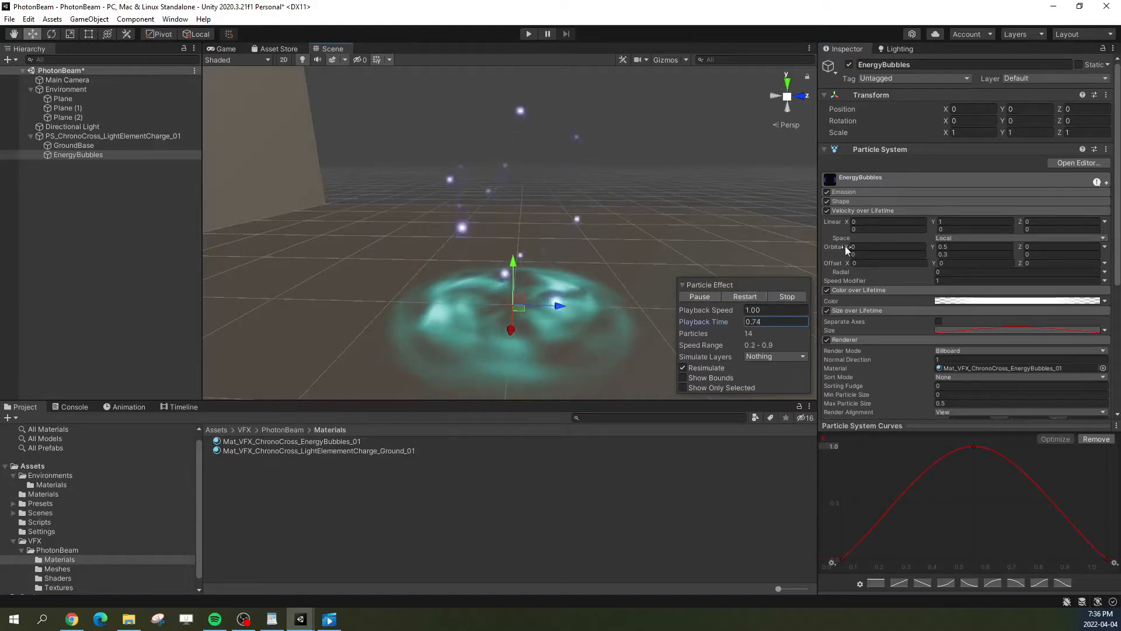
Step: Try first linear Y velocity values of 0.1 and 0.5 for EnergyBubbles, replaying the effect for each
{"action": "left_click", "coordinate": [947, 223]}
{"action": "type", "text": "0.1"}
{"action": "left_click", "coordinate": [744, 298]}
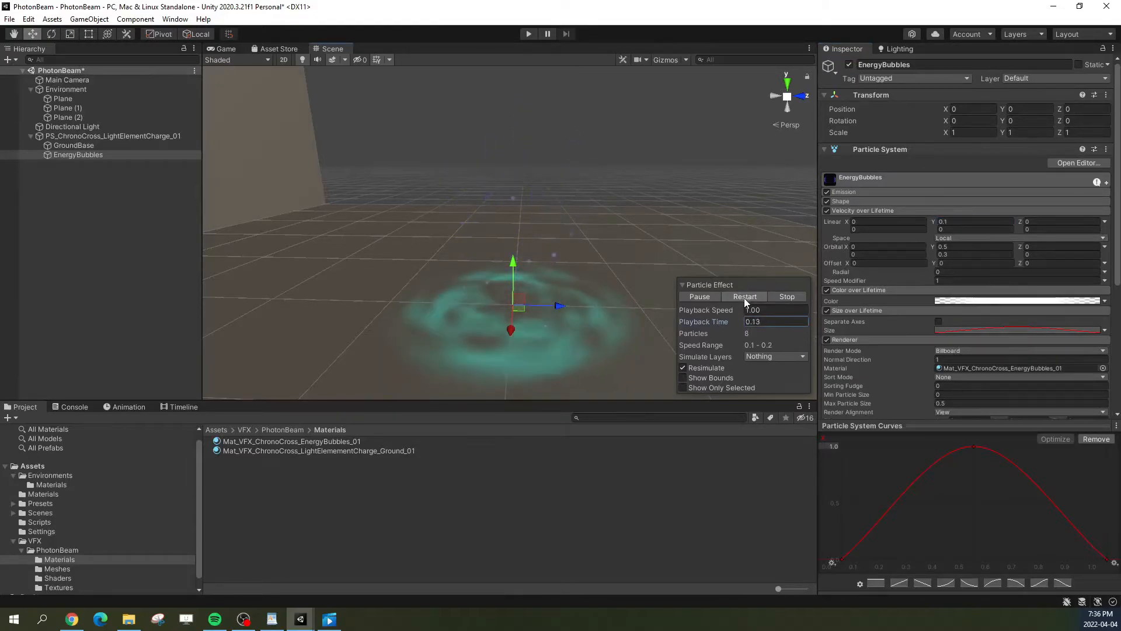
{"action": "left_click", "coordinate": [963, 221]}
{"action": "type", "text": ".2"}
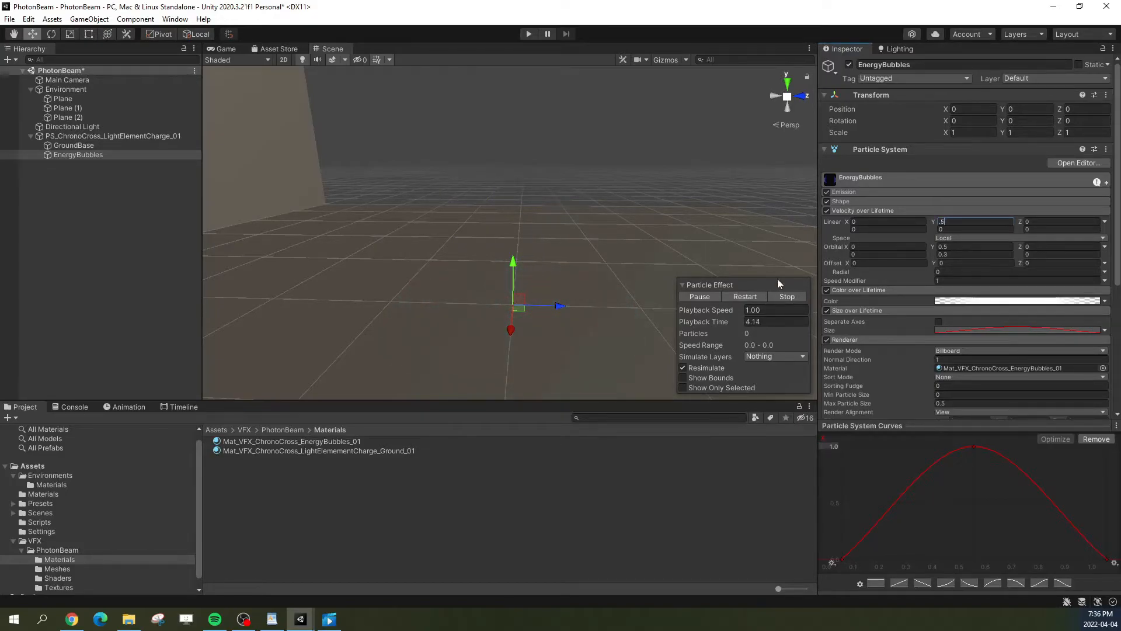
{"action": "left_click", "coordinate": [748, 296]}
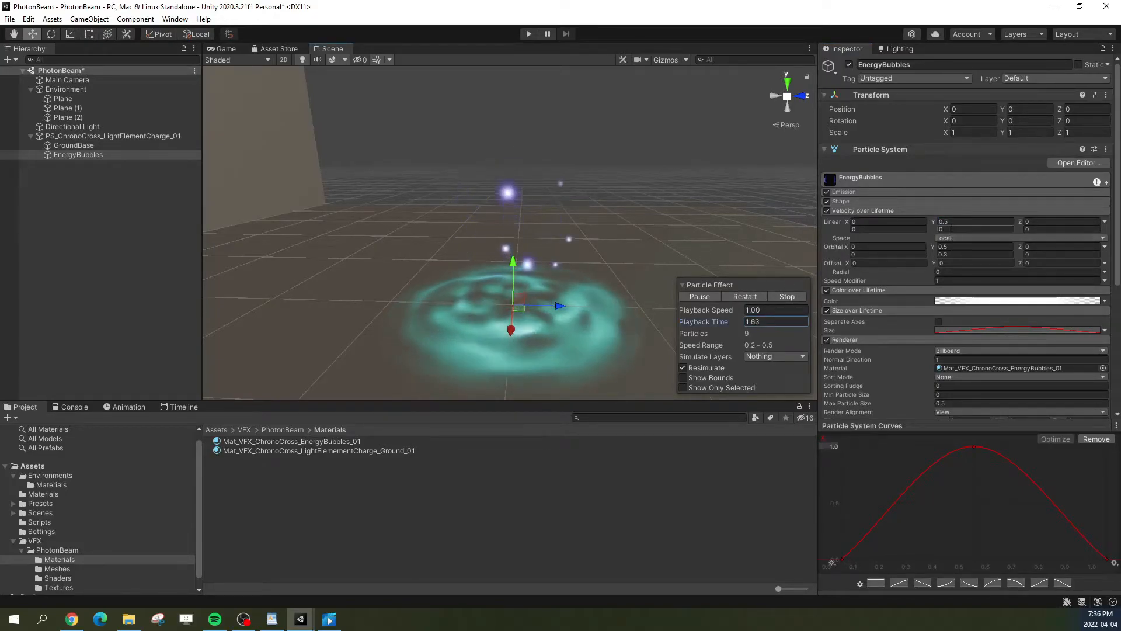
Step: Set the first linear Y velocity value of EnergyBubbles to 0.3 and replay the effect to check the bubbles' rise
{"action": "left_click", "coordinate": [949, 222]}
{"action": "type", "text": ".3"}
{"action": "left_click", "coordinate": [738, 296]}
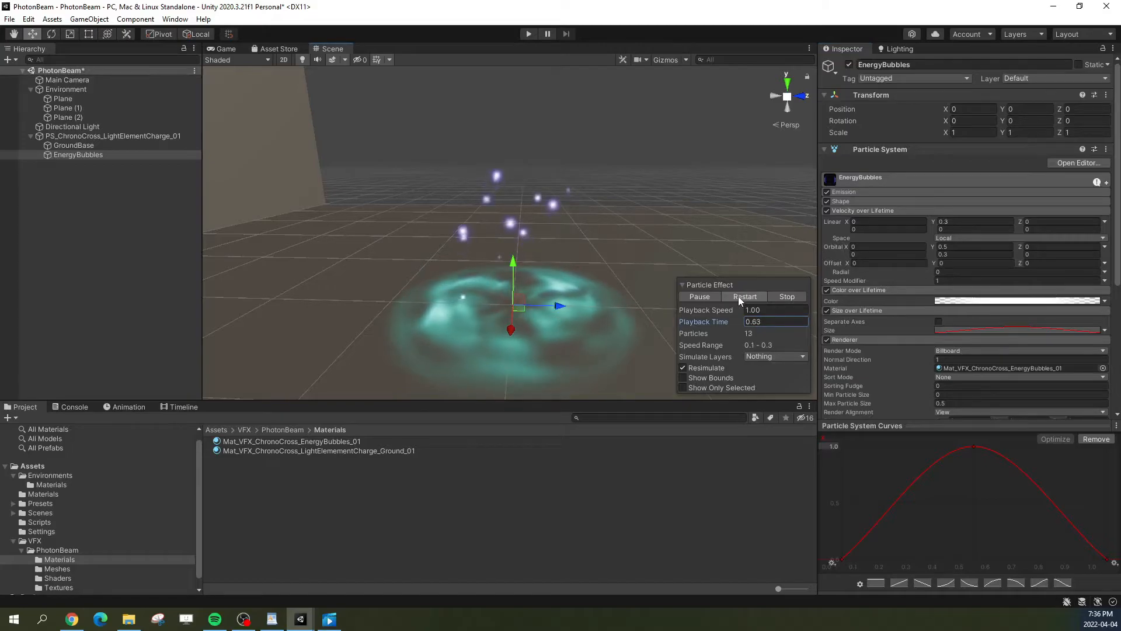
{"action": "left_click", "coordinate": [738, 296]}
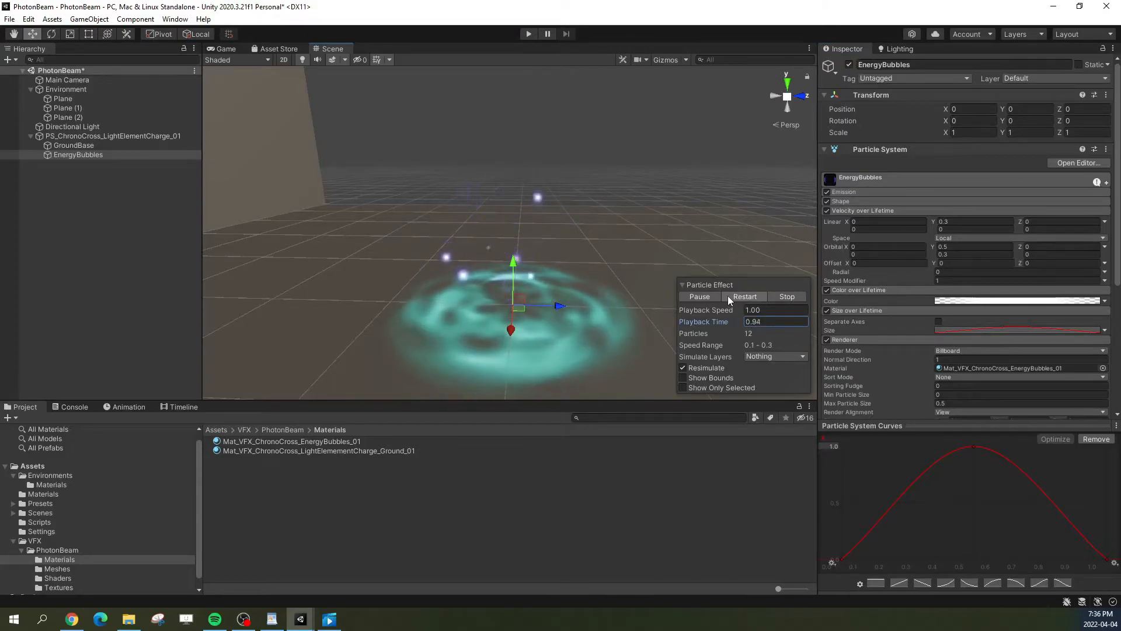
Step: Replay the combined effect, pause it with the bubbles rising, and compare it with the PhotonBeam reference video
{"action": "left_click", "coordinate": [737, 297]}
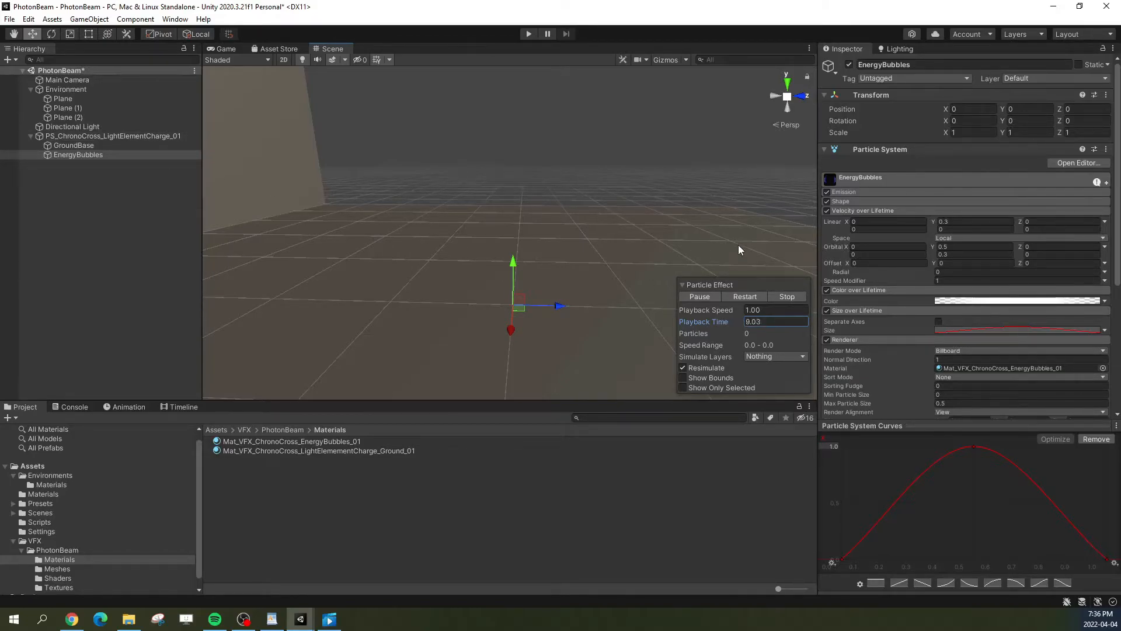
{"action": "left_click", "coordinate": [743, 297]}
{"action": "left_click", "coordinate": [703, 296]}
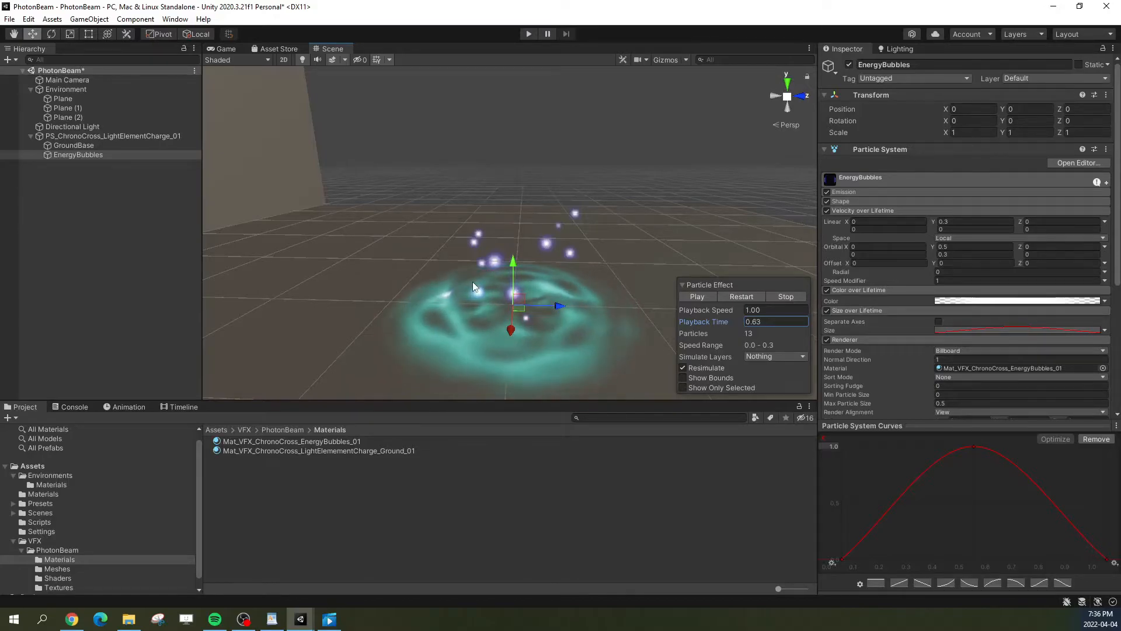
{"action": "left_click", "coordinate": [338, 620]}
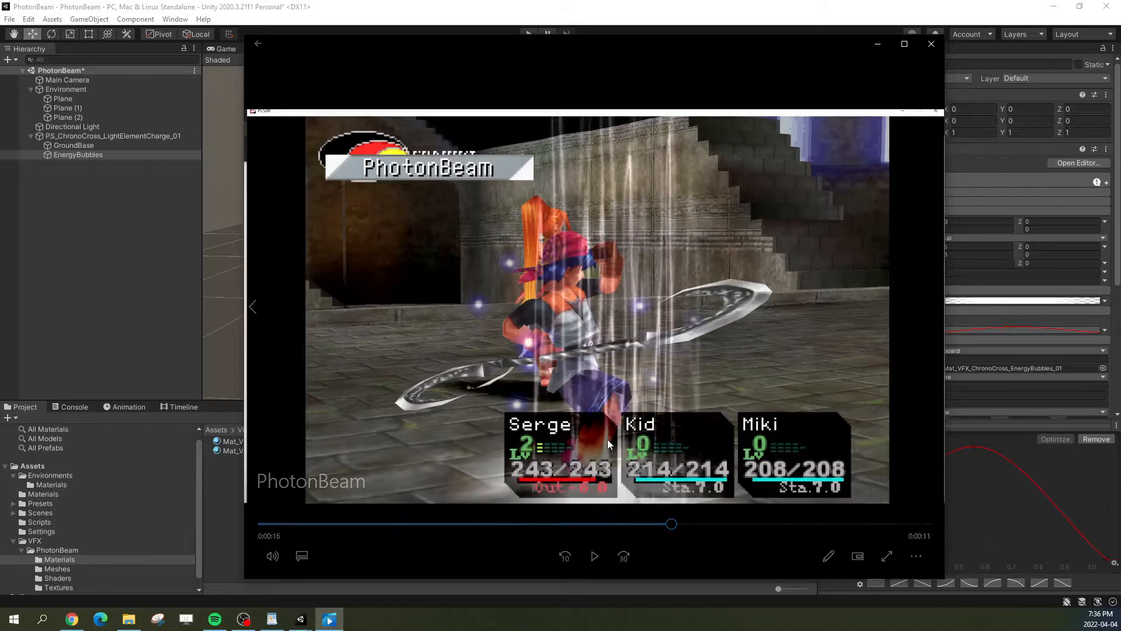
{"action": "left_click", "coordinate": [878, 47]}
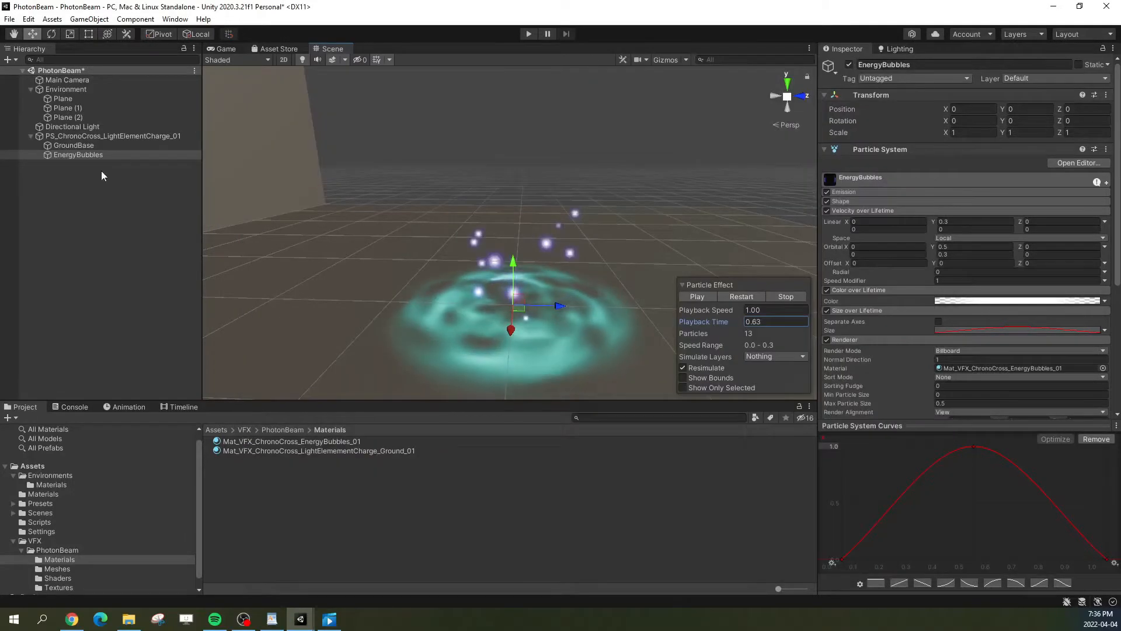
Step: Duplicate the EnergyBubbles emitter within PS_ChronoCross_LightElementCharge_01 as the basis for another emitter
{"action": "left_click", "coordinate": [80, 148]}
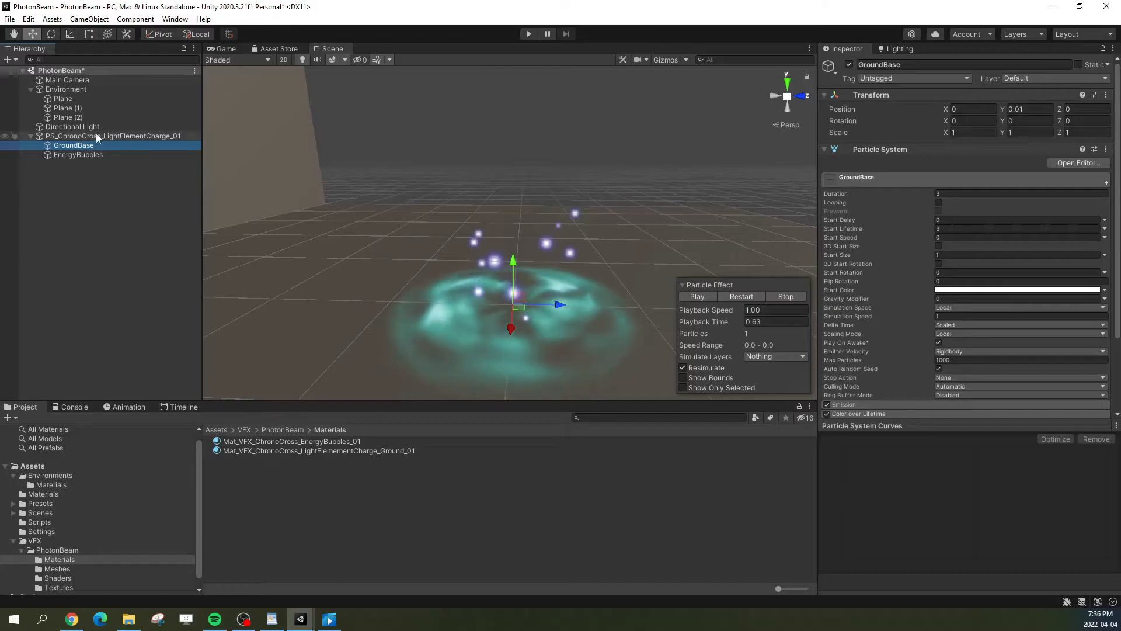
{"action": "left_click", "coordinate": [90, 156]}
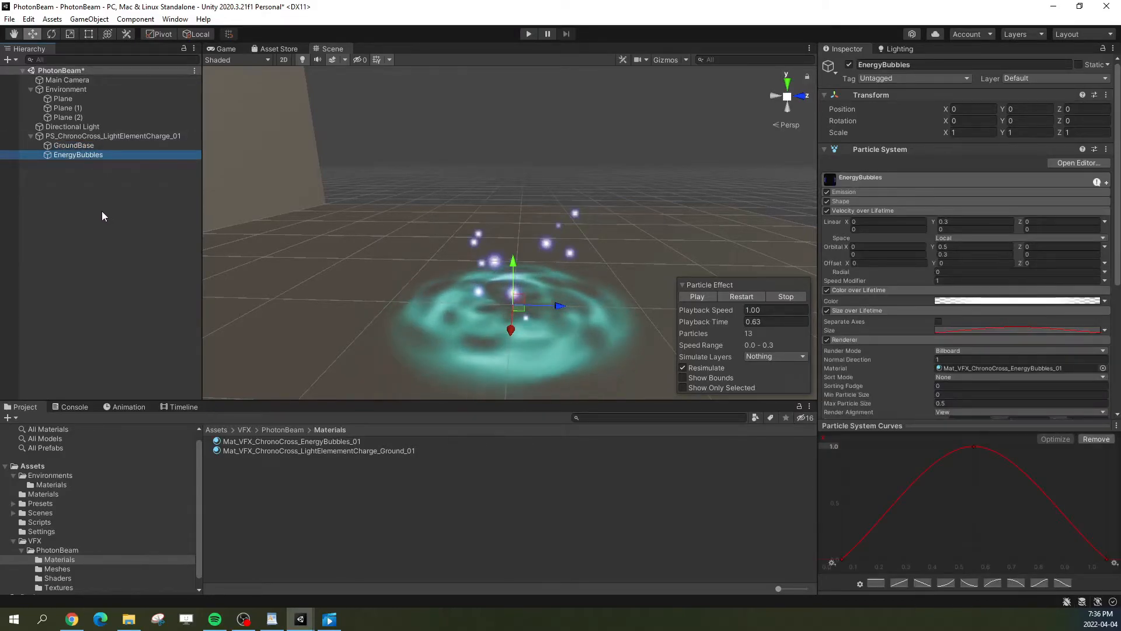
{"action": "key", "text": "ctrl+d"}
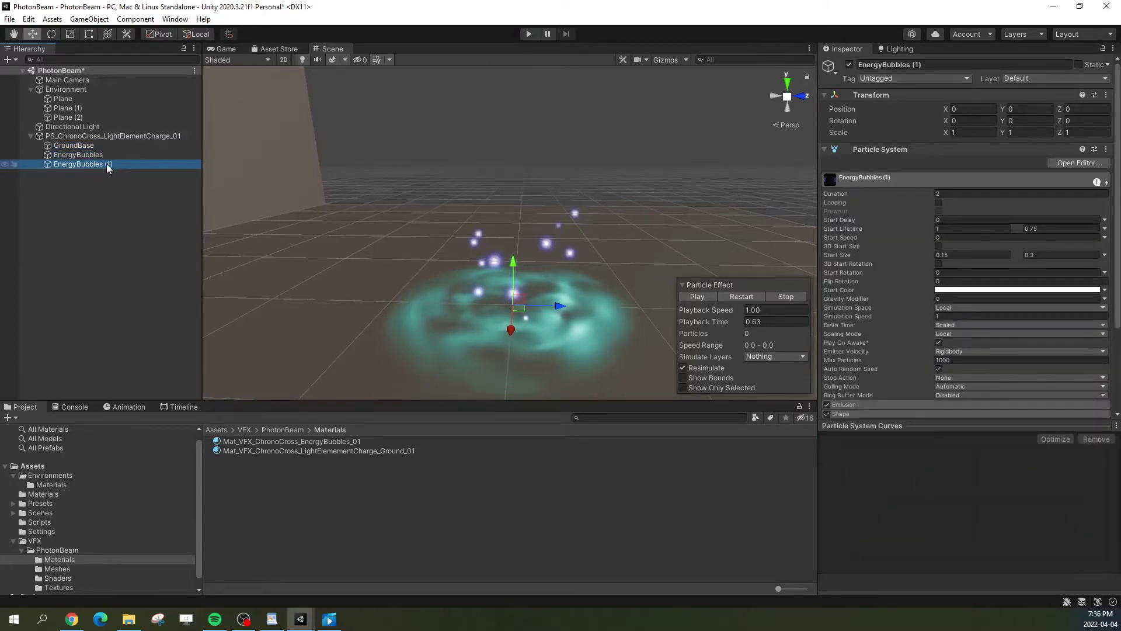
{"action": "left_click", "coordinate": [90, 201]}
{"action": "left_click", "coordinate": [105, 164]}
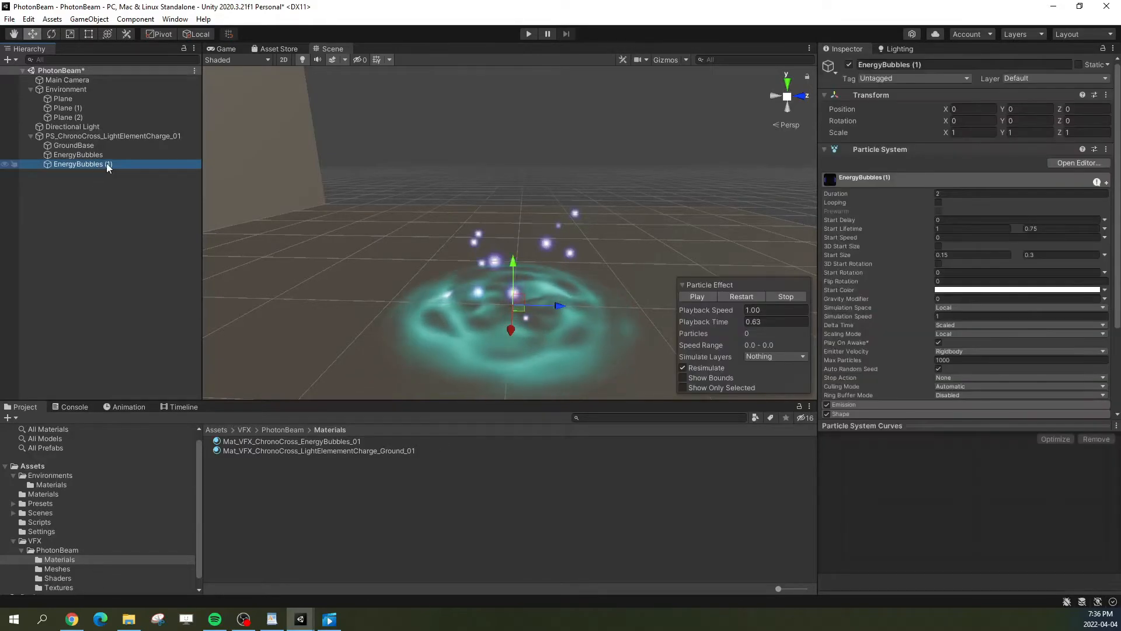
{"action": "right_click", "coordinate": [108, 165]}
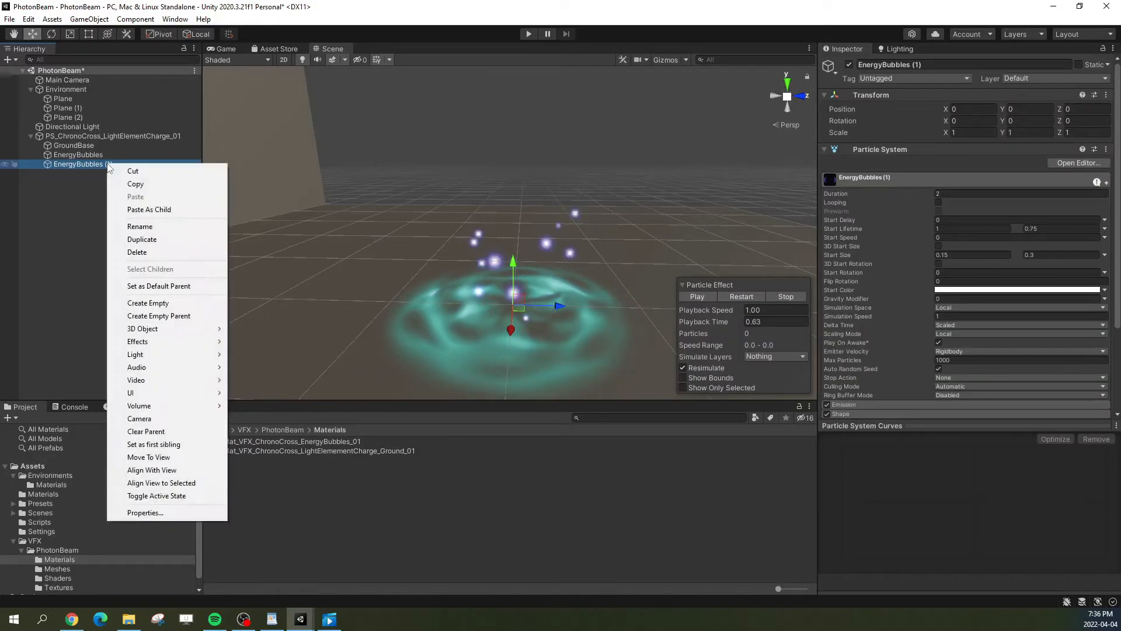
{"action": "left_click", "coordinate": [82, 230]}
Step: Rename the EnergyBubbles copy to GroundGlow and place it directly below GroundBase in the hierarchy
{"action": "left_click", "coordinate": [95, 155]}
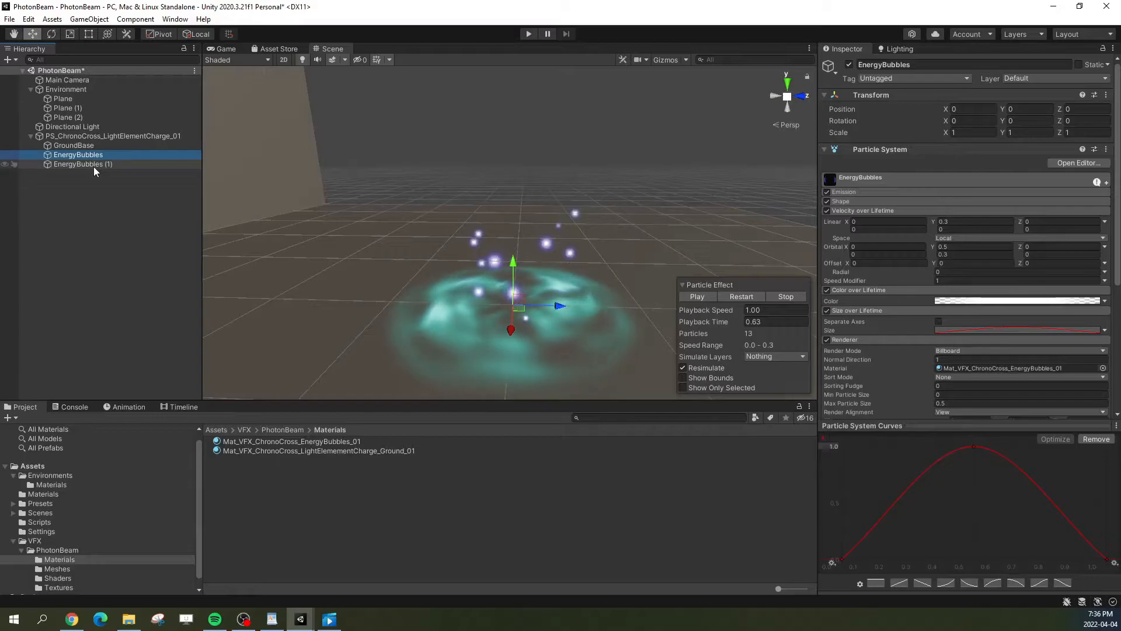
{"action": "left_click", "coordinate": [127, 163]}
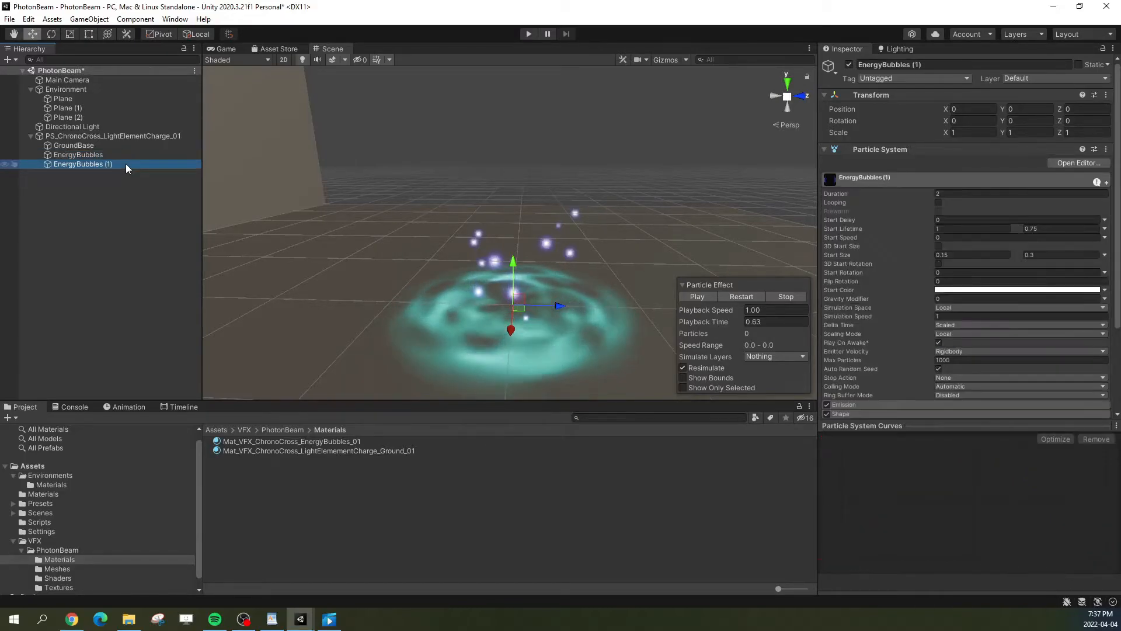
{"action": "left_click", "coordinate": [124, 164]}
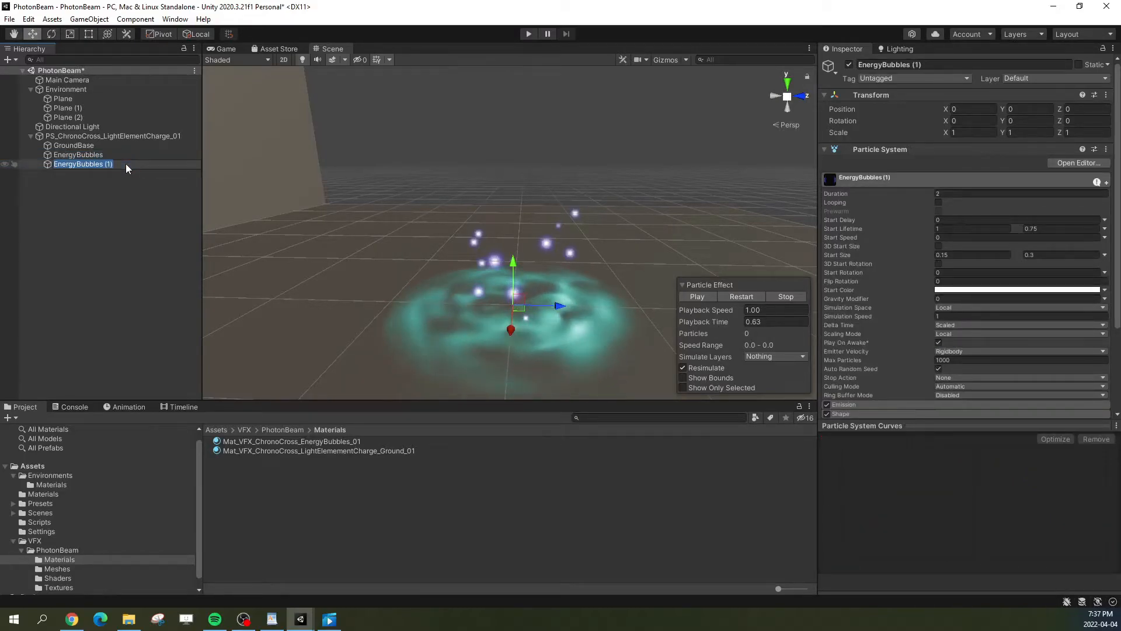
{"action": "type", "text": "GroundG"}
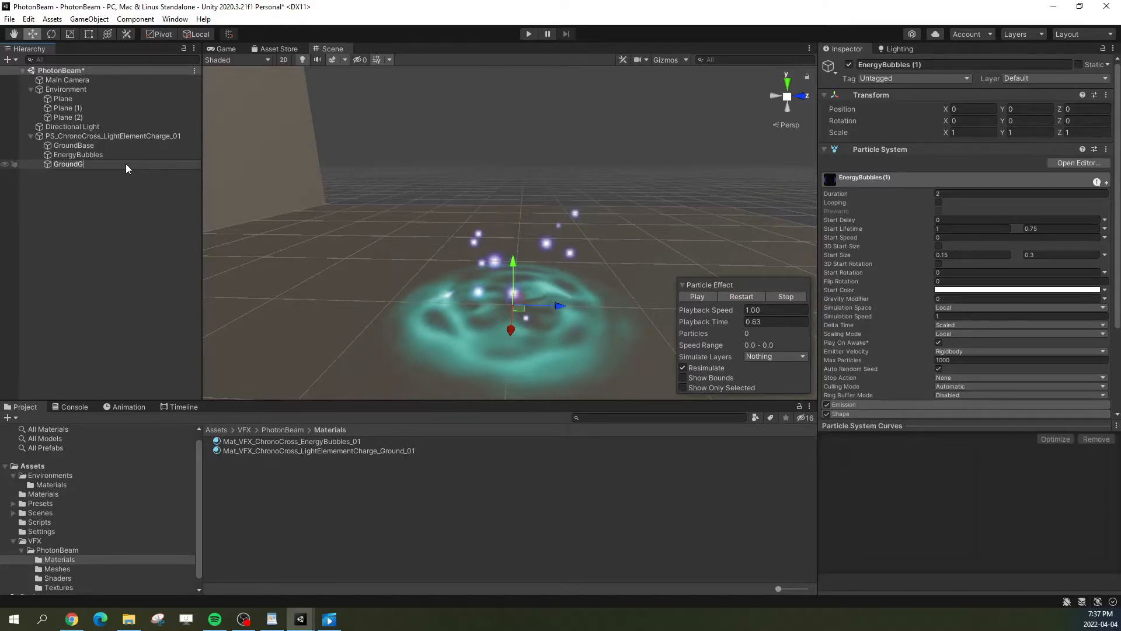
{"action": "type", "text": "low"}
{"action": "key", "text": "Return"}
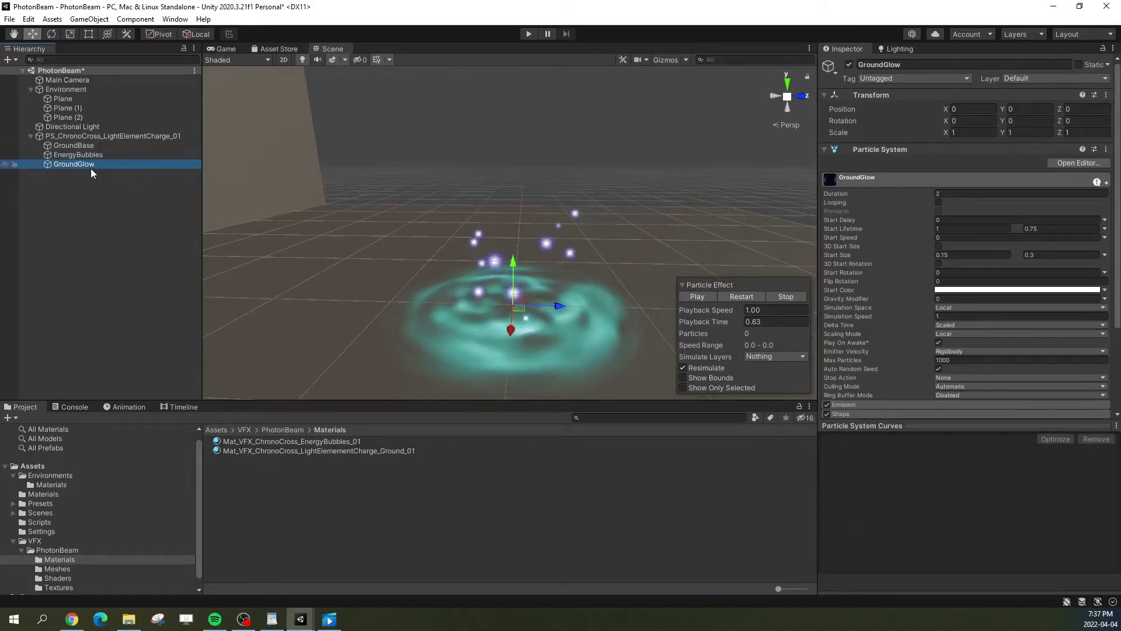
{"action": "left_click_drag", "start_coordinate": [89, 165], "coordinate": [82, 150]}
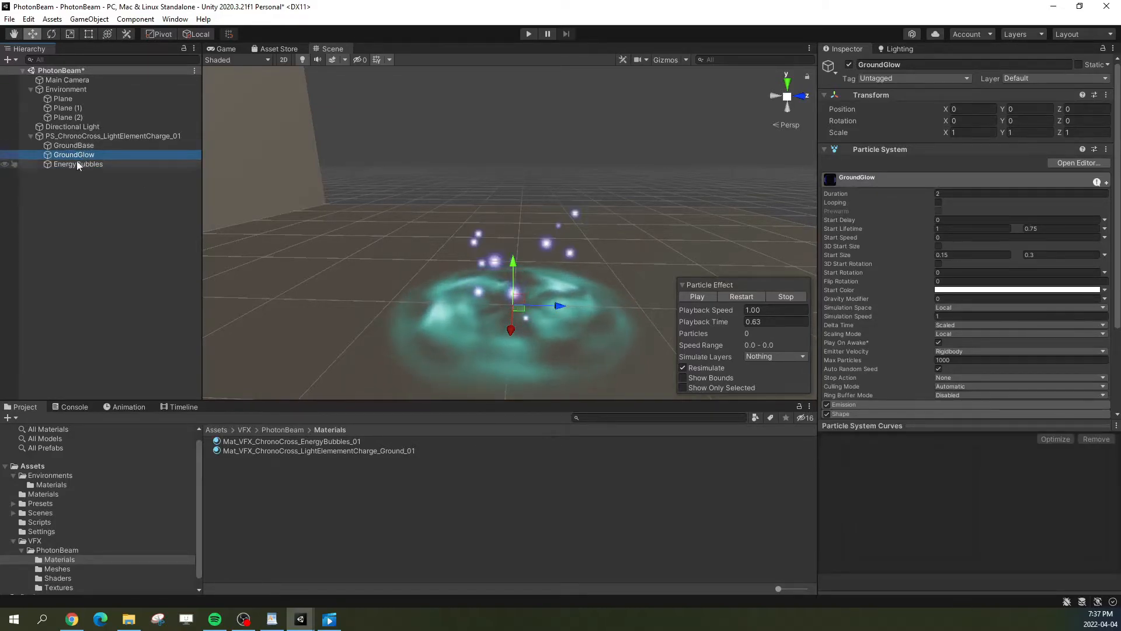
Step: Isolate the preview to the selected GroundGlow emitter, replay it, and pause while its particles are showing
{"action": "left_click", "coordinate": [732, 296]}
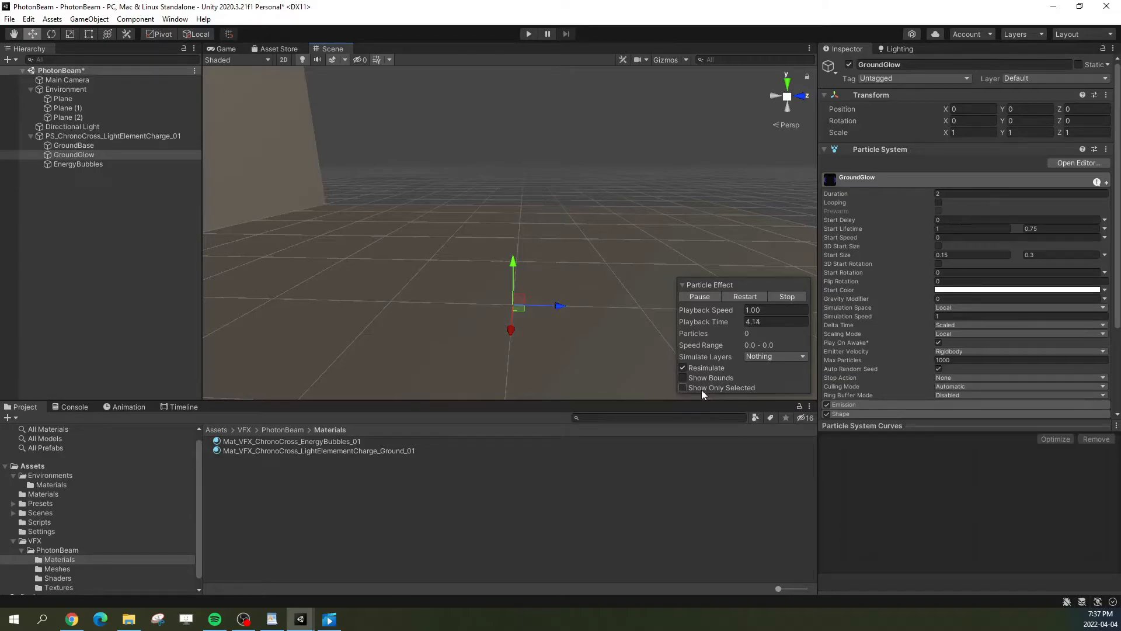
{"action": "left_click", "coordinate": [686, 387]}
{"action": "left_click", "coordinate": [733, 297]}
{"action": "left_click", "coordinate": [703, 296]}
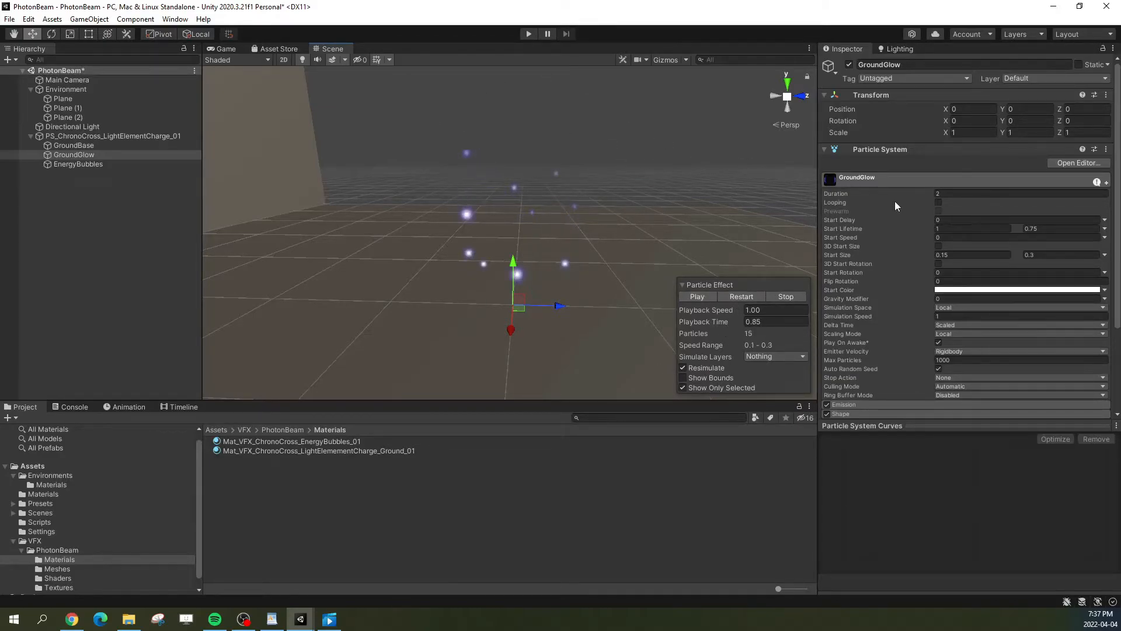
Step: Lay GroundGlow's particles flat with Local render alignment and a 3D start rotation of -90 on X, and check them in a paused replay
{"action": "left_click", "coordinate": [891, 179]}
{"action": "left_click", "coordinate": [864, 238]}
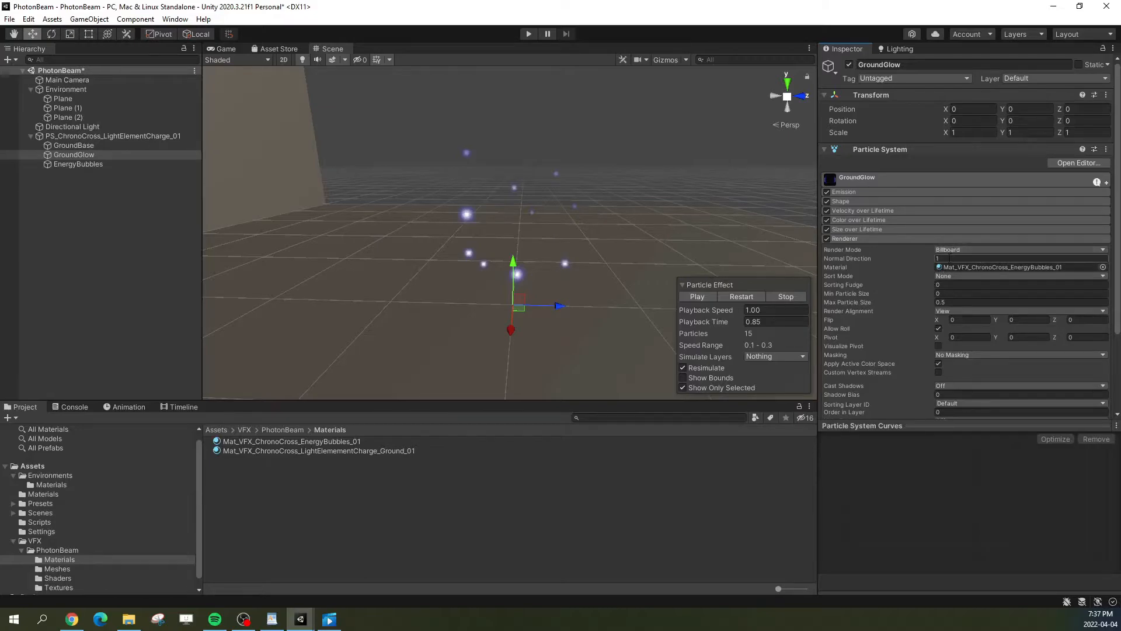
{"action": "left_click", "coordinate": [948, 312]}
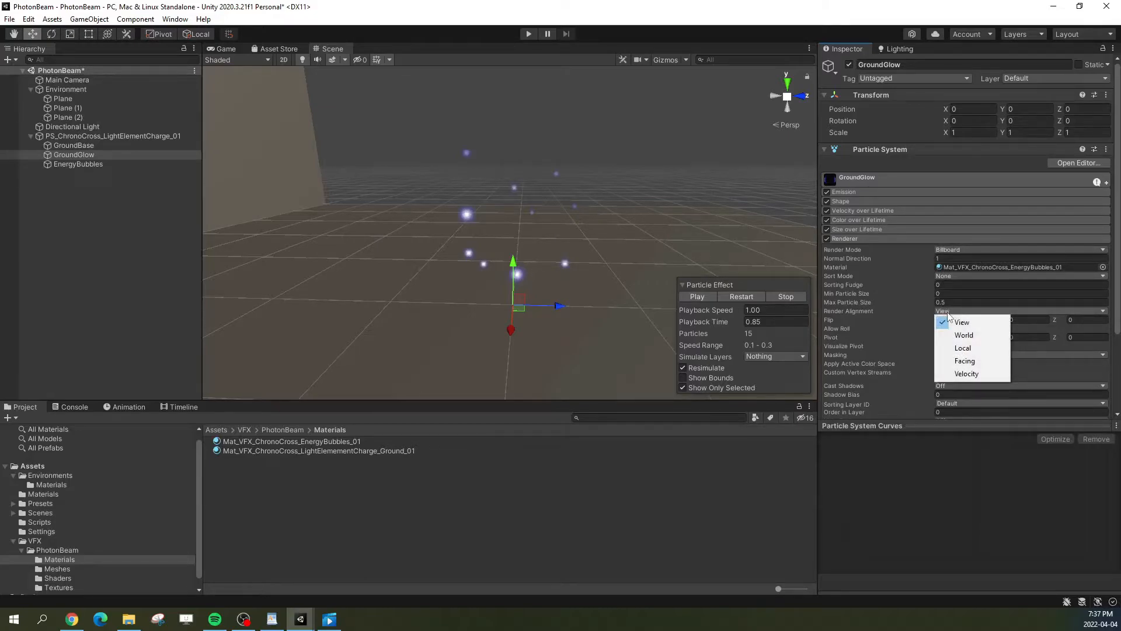
{"action": "left_click", "coordinate": [963, 348]}
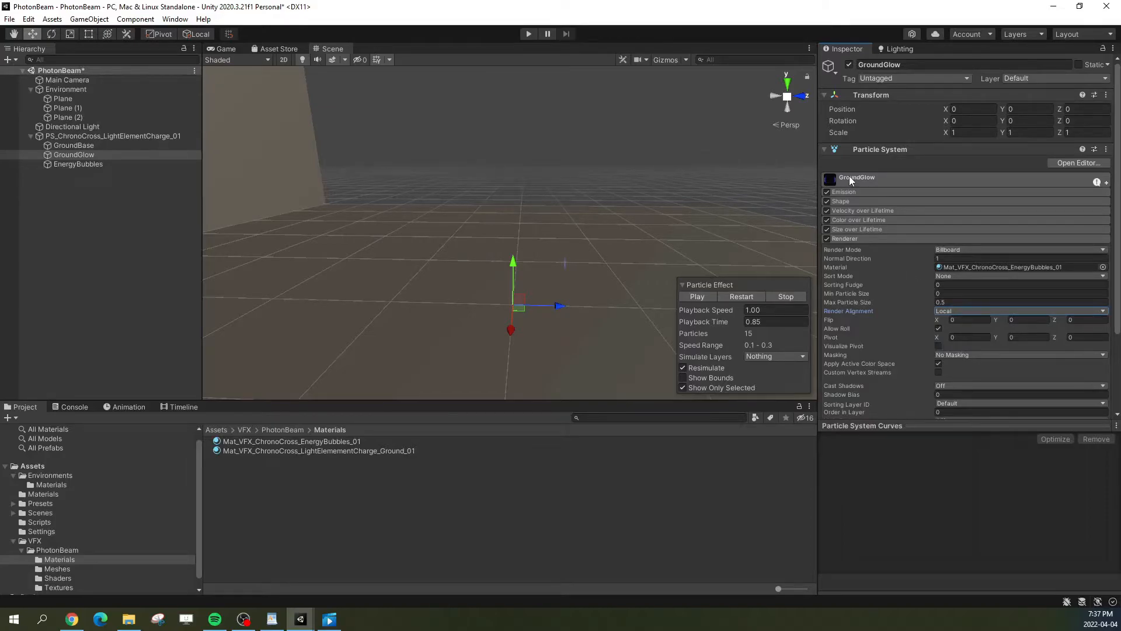
{"action": "left_click", "coordinate": [888, 182]}
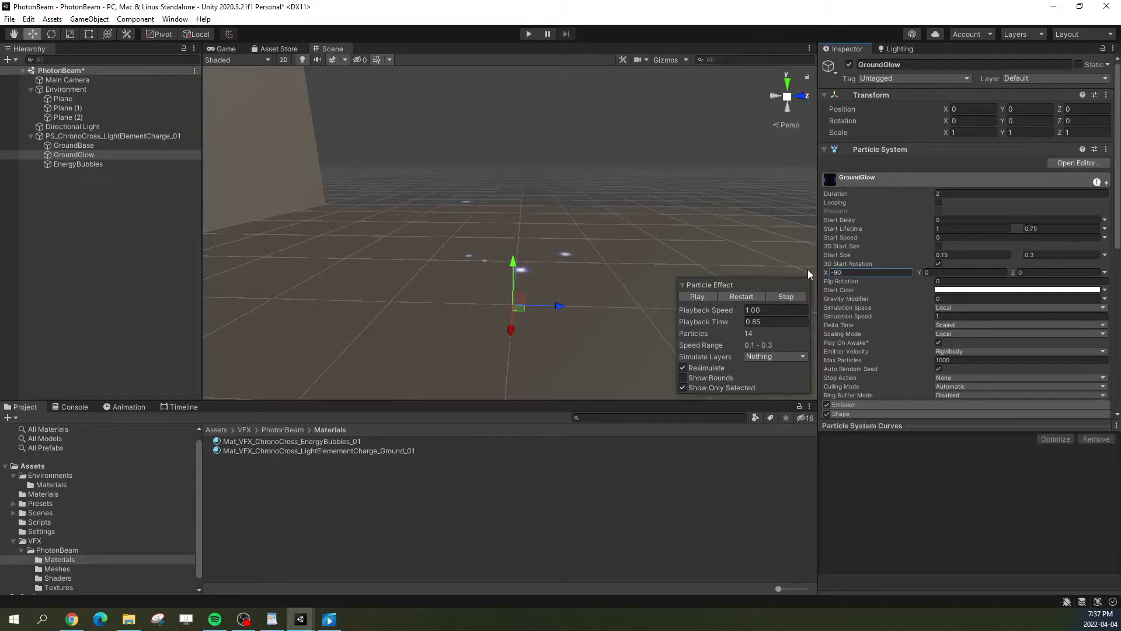
{"action": "mouse_move", "coordinate": [593, 273]}
{"action": "right_mouse_down"}
{"action": "mouse_move", "coordinate": [580, 264]}
{"action": "mouse_move", "coordinate": [603, 279]}
{"action": "right_mouse_up"}
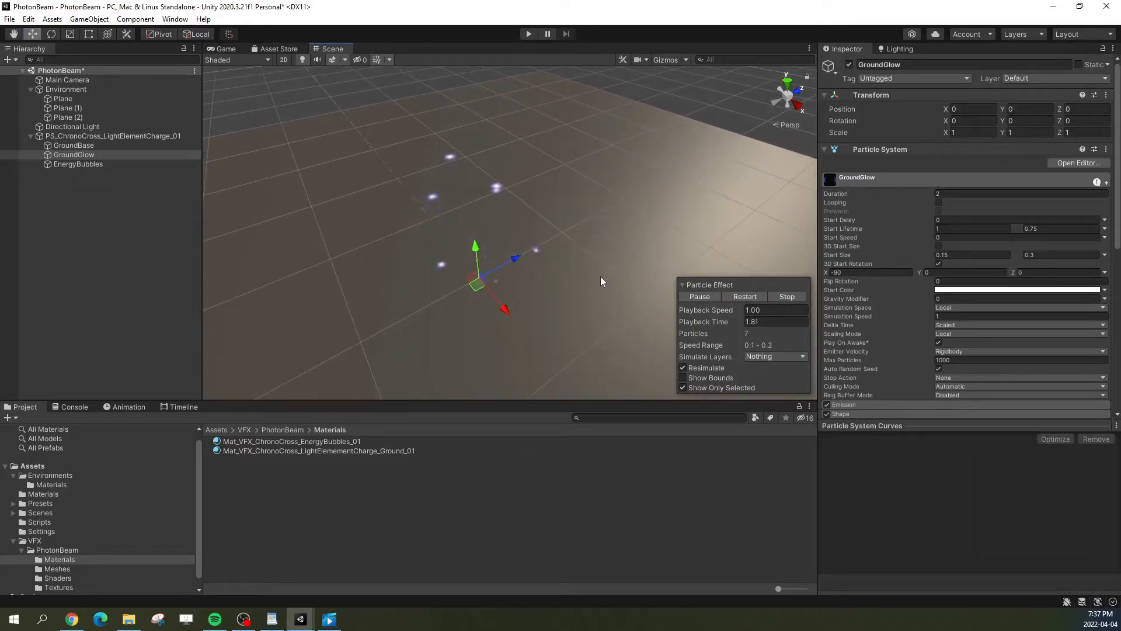
{"action": "left_click", "coordinate": [703, 295]}
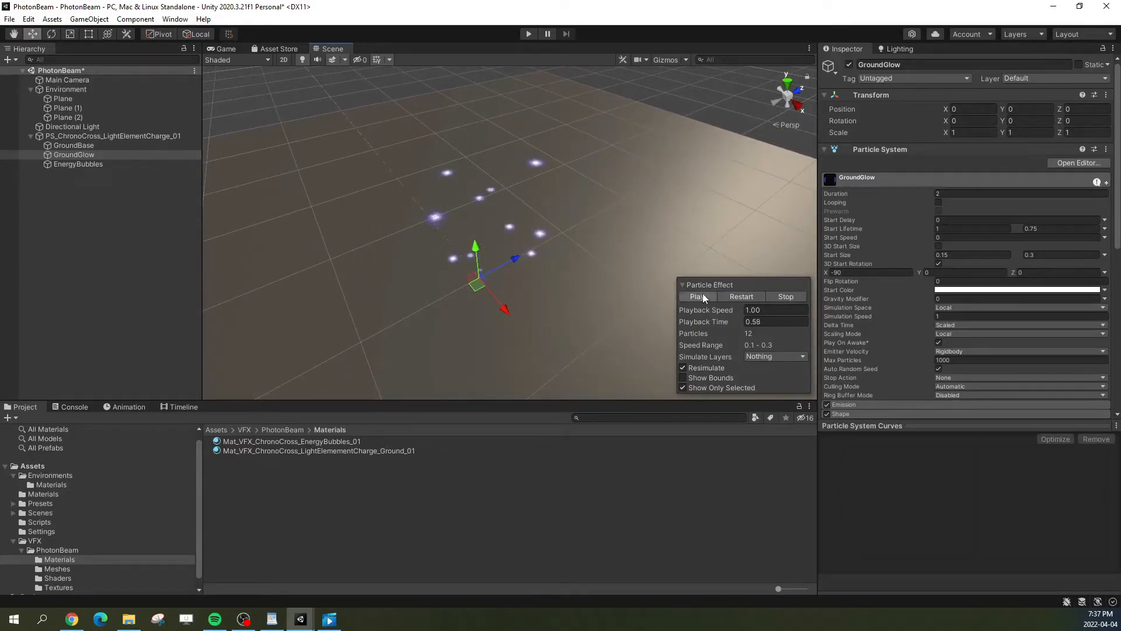
Step: Set GroundGlow's emission burst count to 1 and disable its Shape and Velocity over Lifetime modules
{"action": "left_click", "coordinate": [854, 180]}
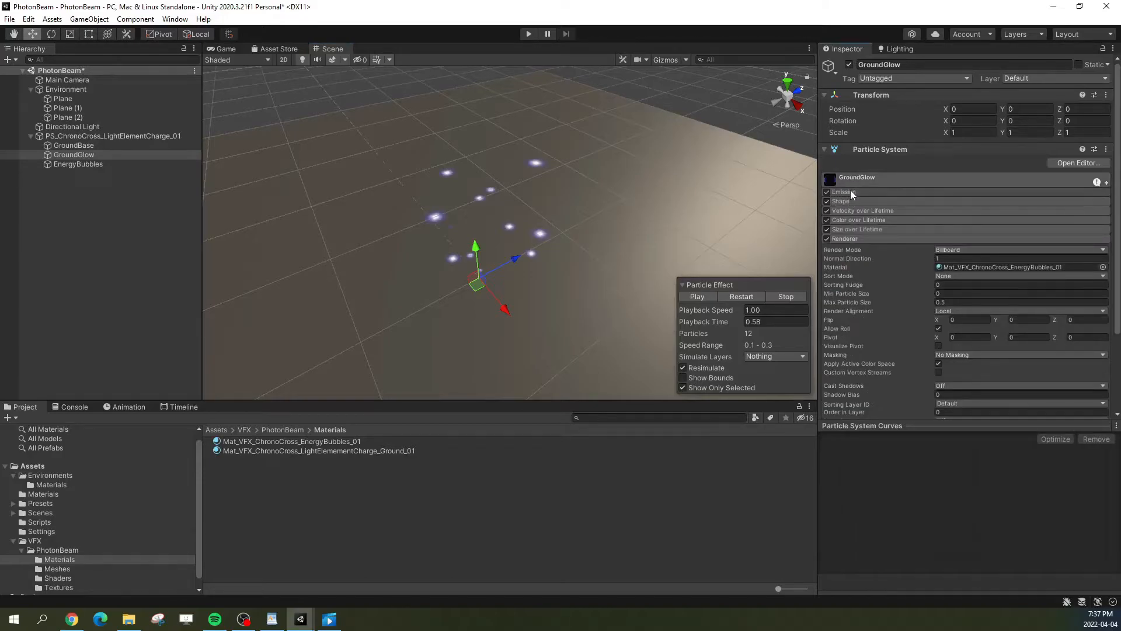
{"action": "left_click", "coordinate": [850, 192]}
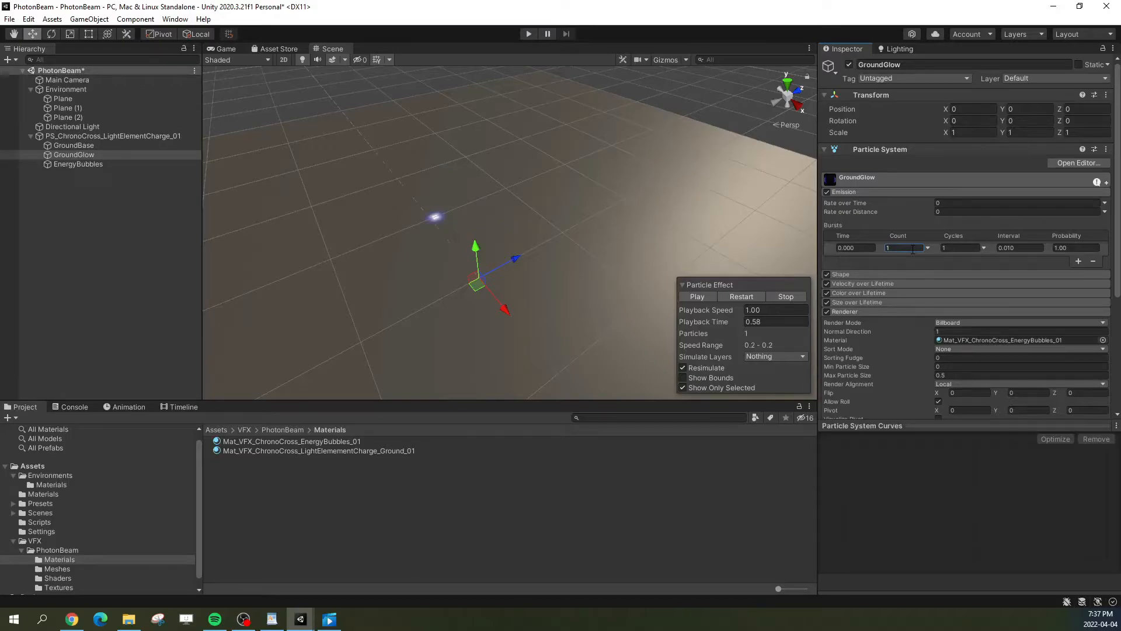
{"action": "left_click", "coordinate": [843, 192]}
{"action": "left_click", "coordinate": [827, 201]}
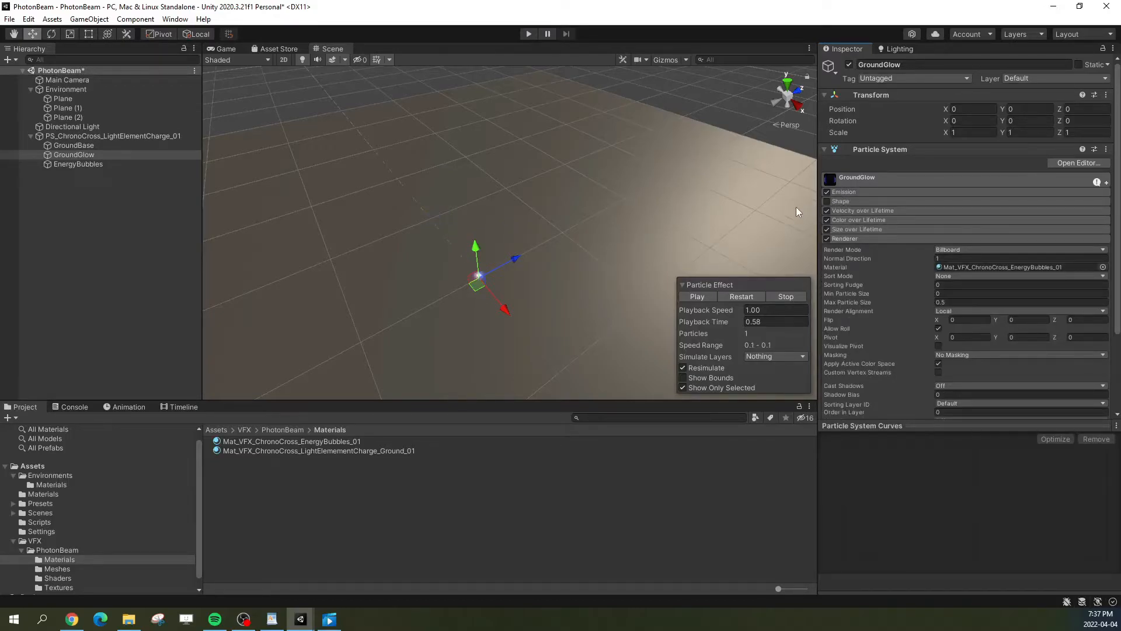
{"action": "right_click_drag", "start_coordinate": [520, 320], "coordinate": [472, 313]}
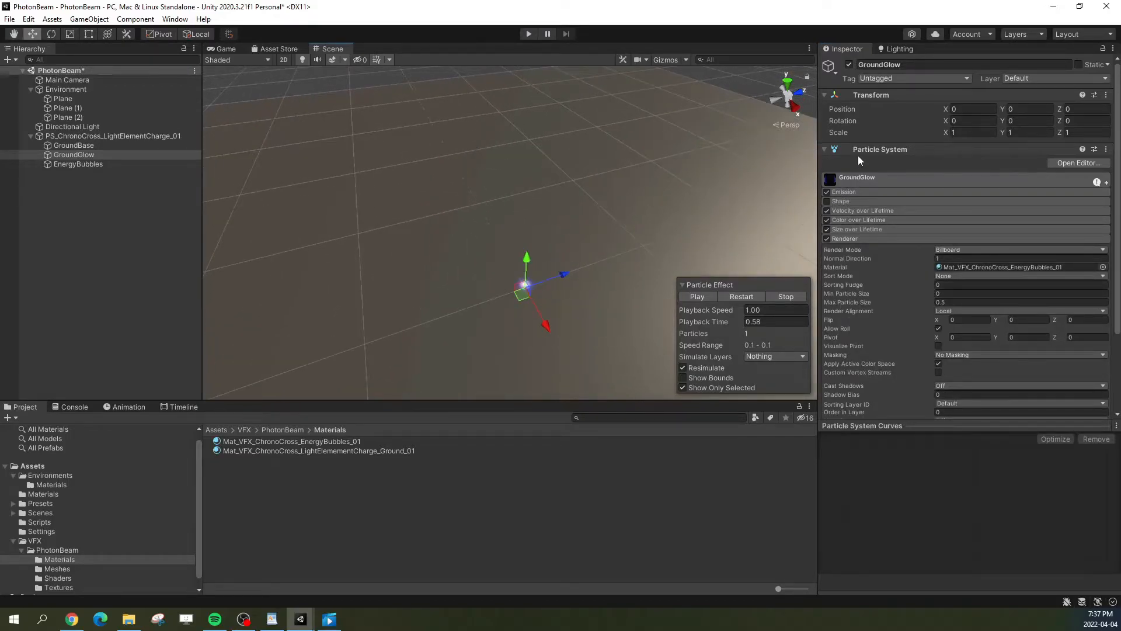
{"action": "right_click_drag", "start_coordinate": [658, 251], "coordinate": [671, 222]}
Step: Set GroundGlow's Y position to 0.01, matching the height of GroundBase
{"action": "left_click", "coordinate": [76, 145]}
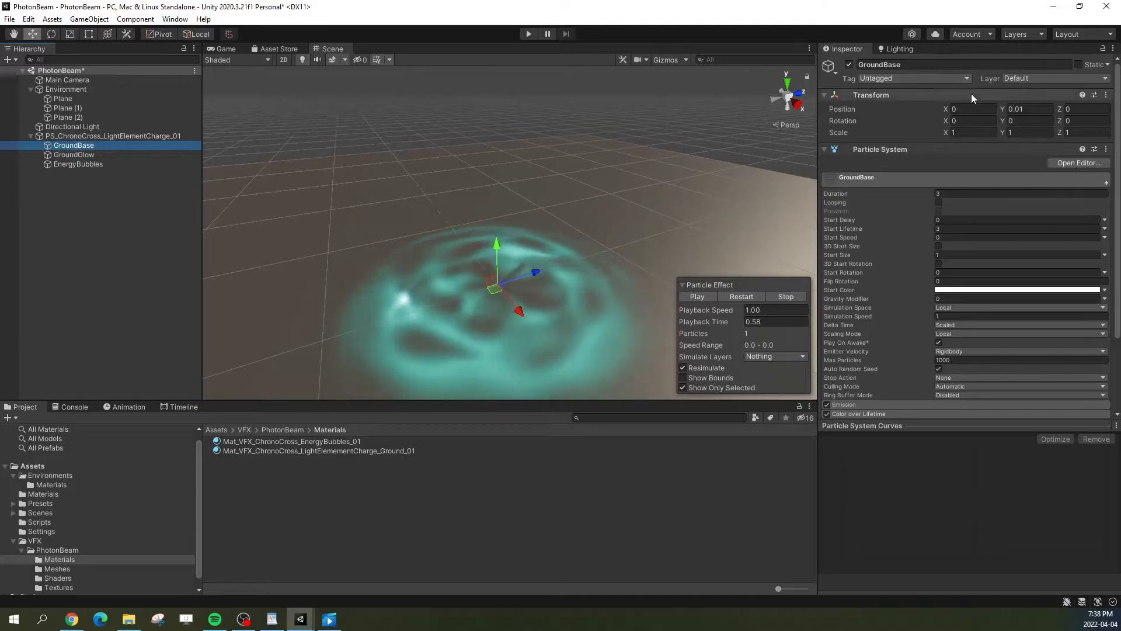
{"action": "left_click", "coordinate": [1030, 109]}
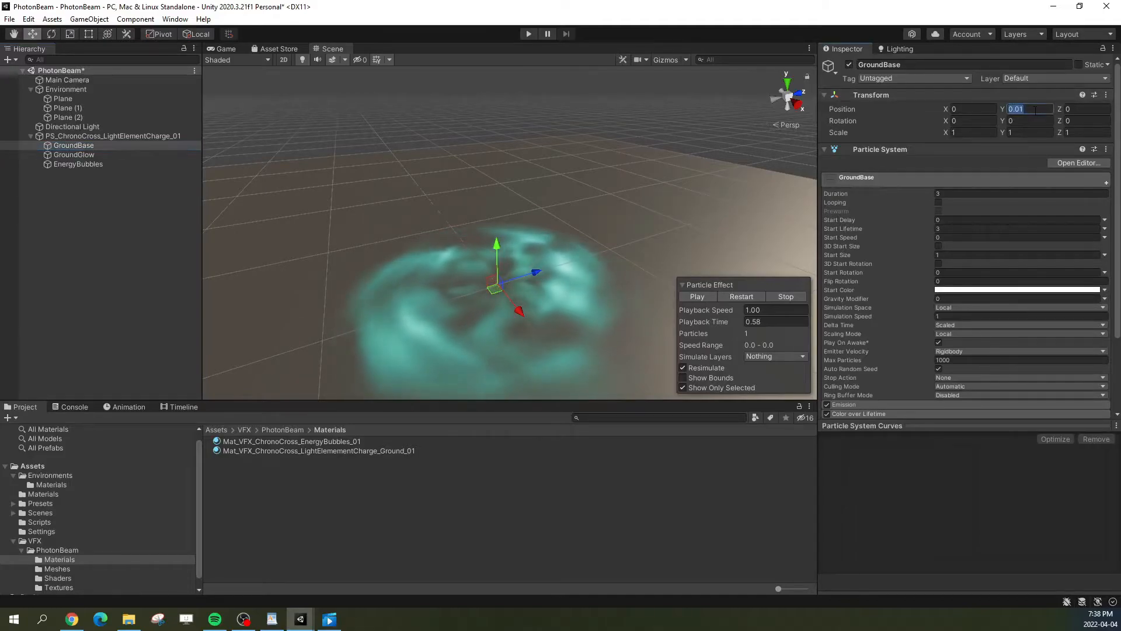
{"action": "left_click", "coordinate": [103, 155]}
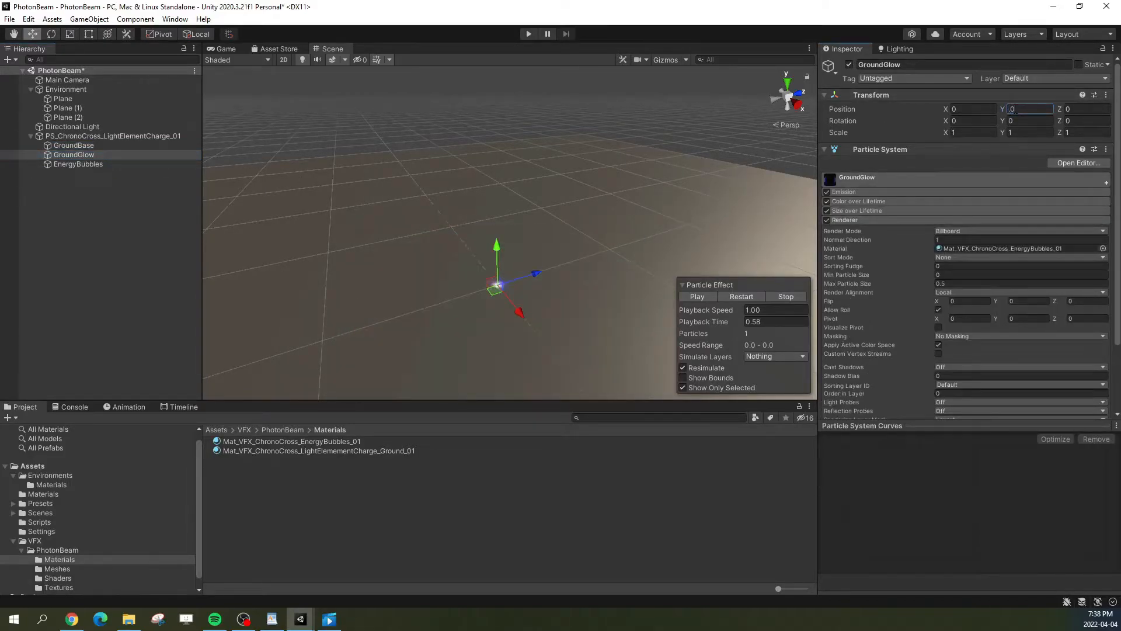
Step: Switch GroundGlow's Start Lifetime to a constant and set it to 3
{"action": "left_click", "coordinate": [864, 182]}
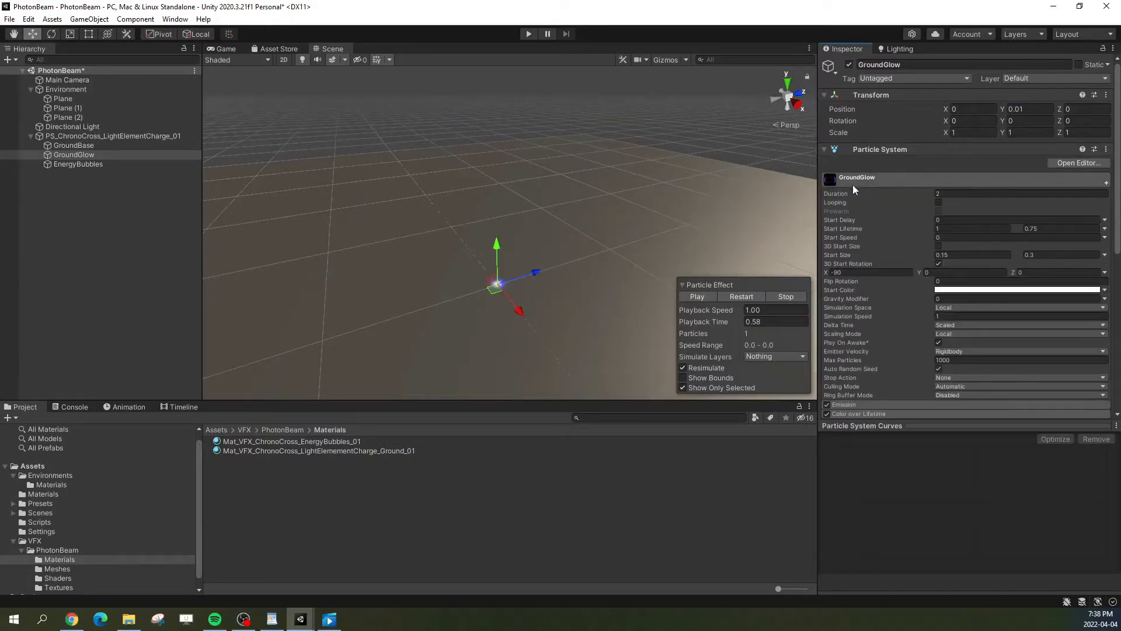
{"action": "left_click", "coordinate": [1105, 229]}
{"action": "left_click", "coordinate": [992, 238]}
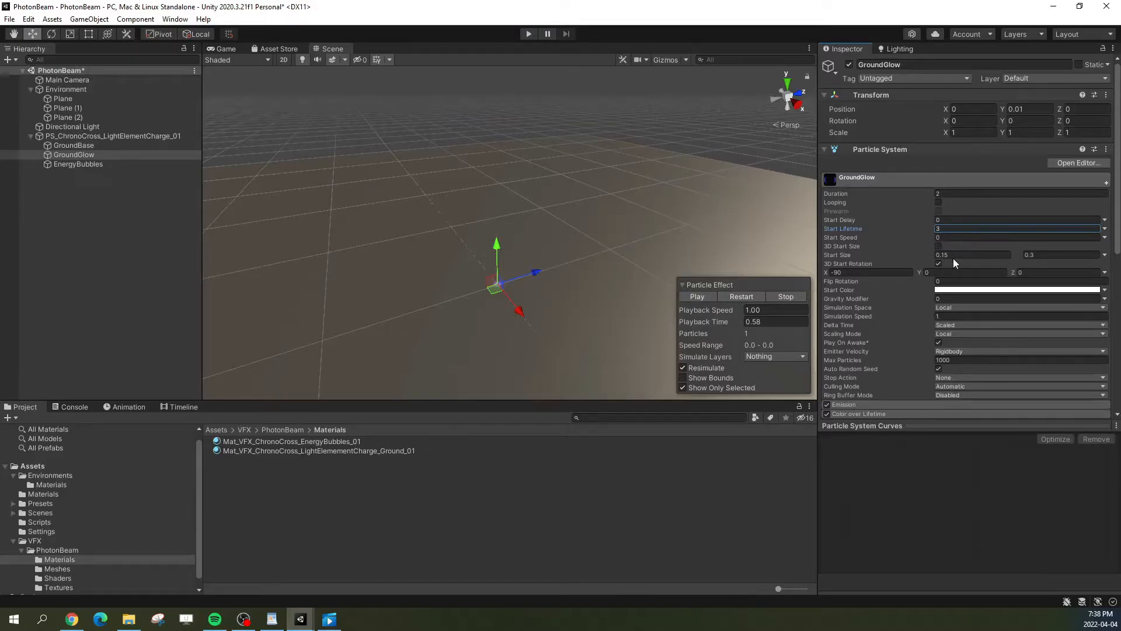
Step: Switch GroundGlow's Start Size to a constant, try 2 and 3, and set it to 5 with all emitters shown again
{"action": "left_click", "coordinate": [1105, 255]}
{"action": "left_click", "coordinate": [1069, 264]}
{"action": "left_click", "coordinate": [967, 255]}
{"action": "type", "text": "2"}
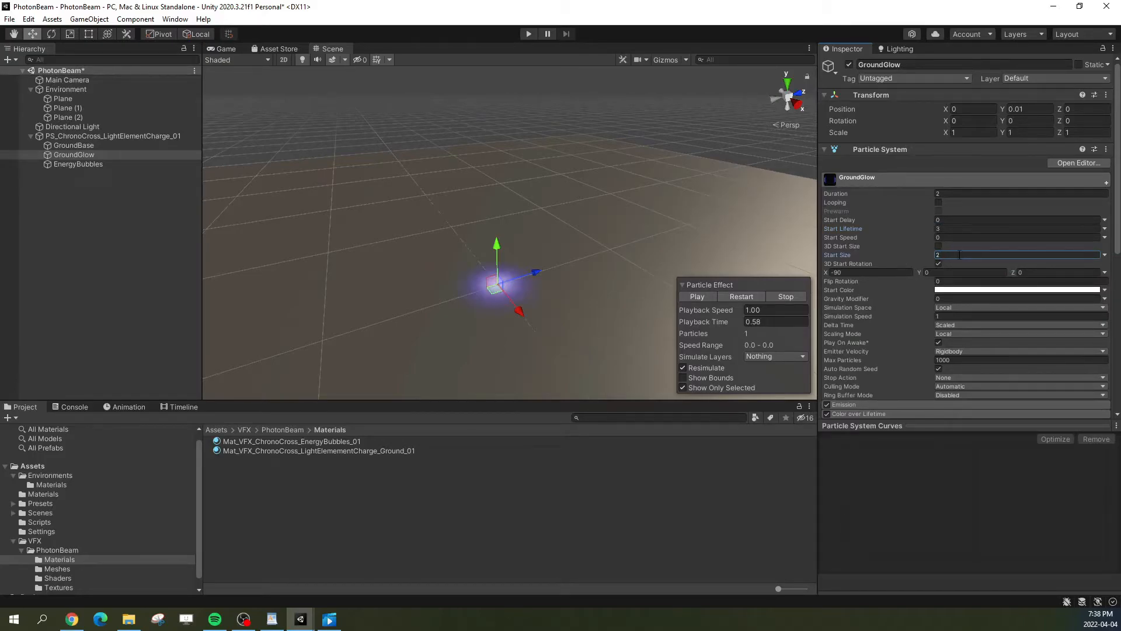
{"action": "key", "text": "BackSpace"}
{"action": "type", "text": "3"}
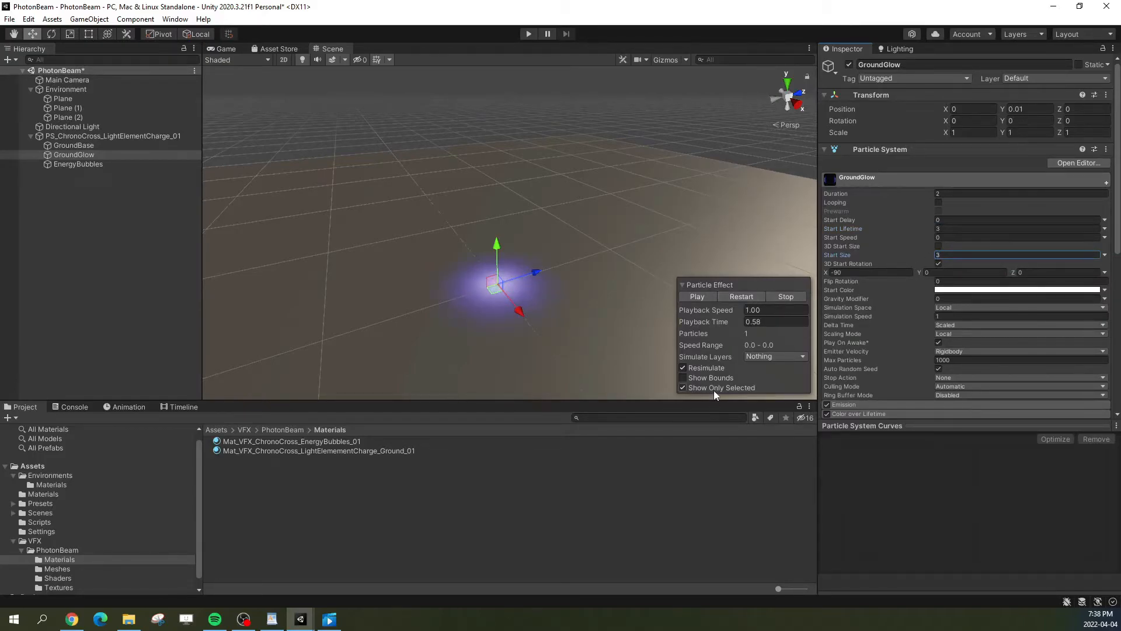
{"action": "left_click", "coordinate": [683, 388]}
{"action": "left_click_drag", "start_coordinate": [898, 265], "coordinate": [905, 262]}
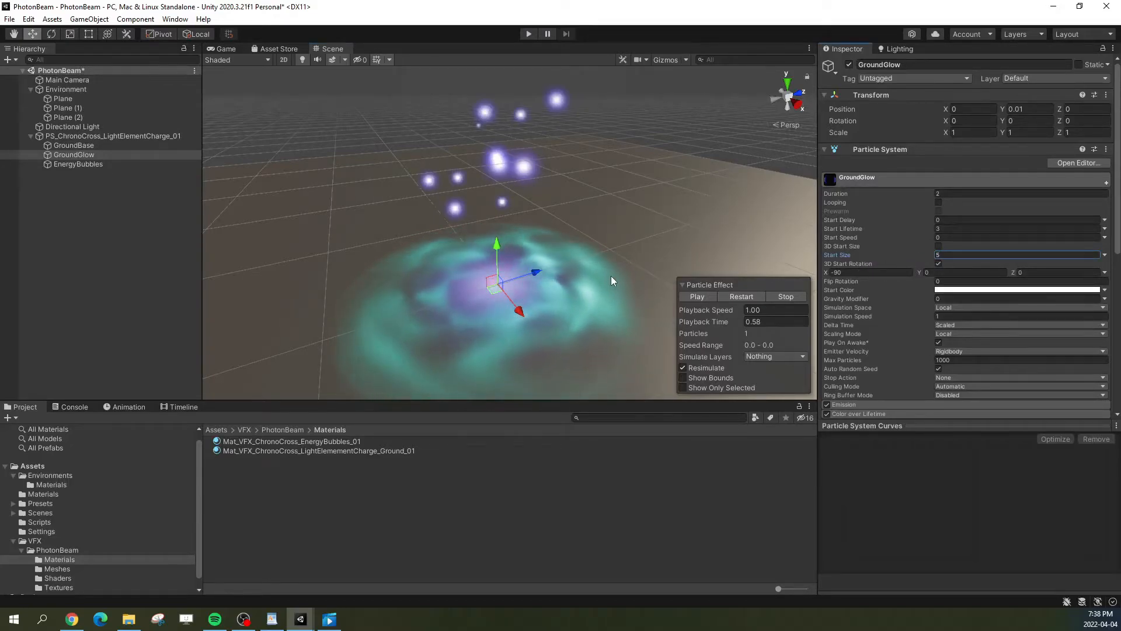
Step: Copy GroundBase's Color over Lifetime gradient and paste it into GroundGlow's Color over Lifetime module
{"action": "key", "text": "f"}
{"action": "left_click", "coordinate": [872, 185]}
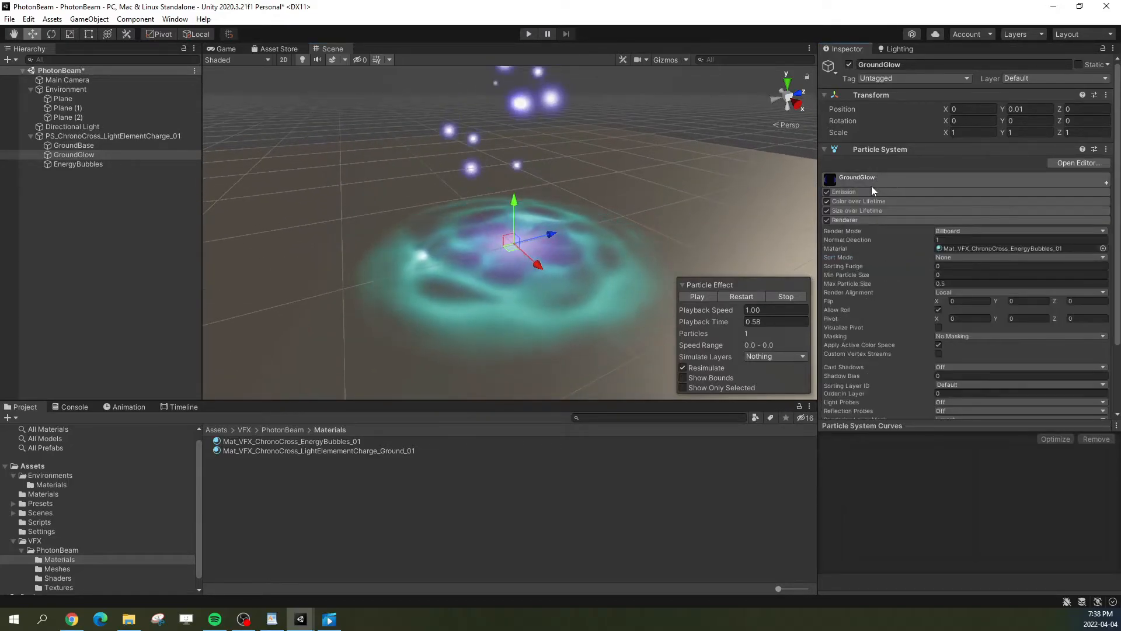
{"action": "left_click", "coordinate": [849, 201]}
{"action": "left_click", "coordinate": [946, 212]}
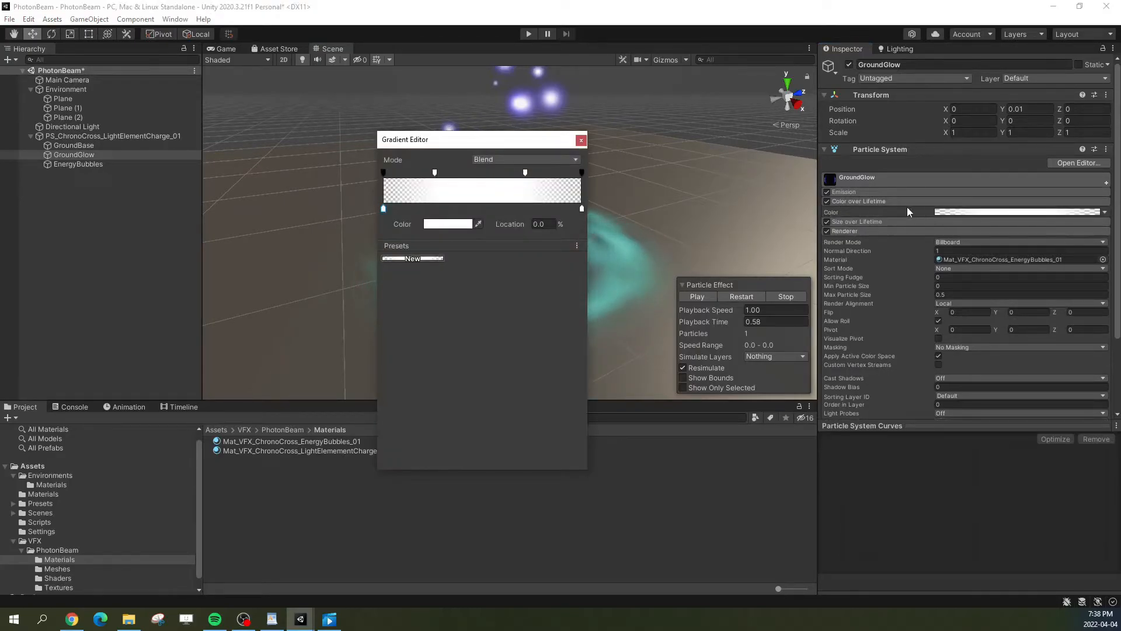
{"action": "key", "text": "Escape"}
{"action": "left_click", "coordinate": [111, 145]}
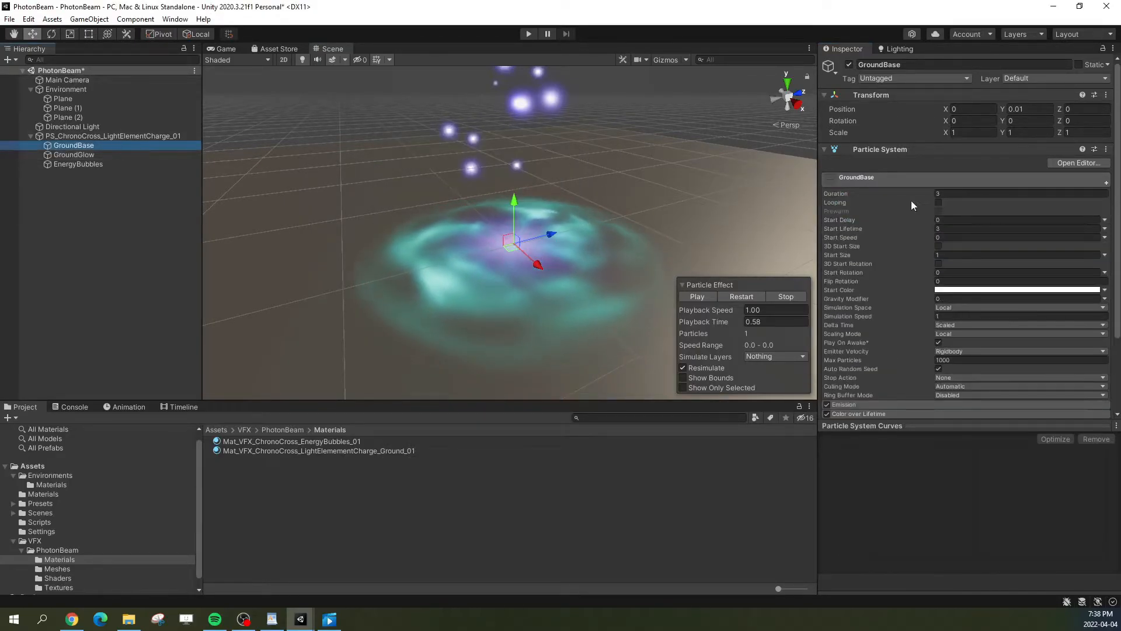
{"action": "left_click", "coordinate": [871, 182]}
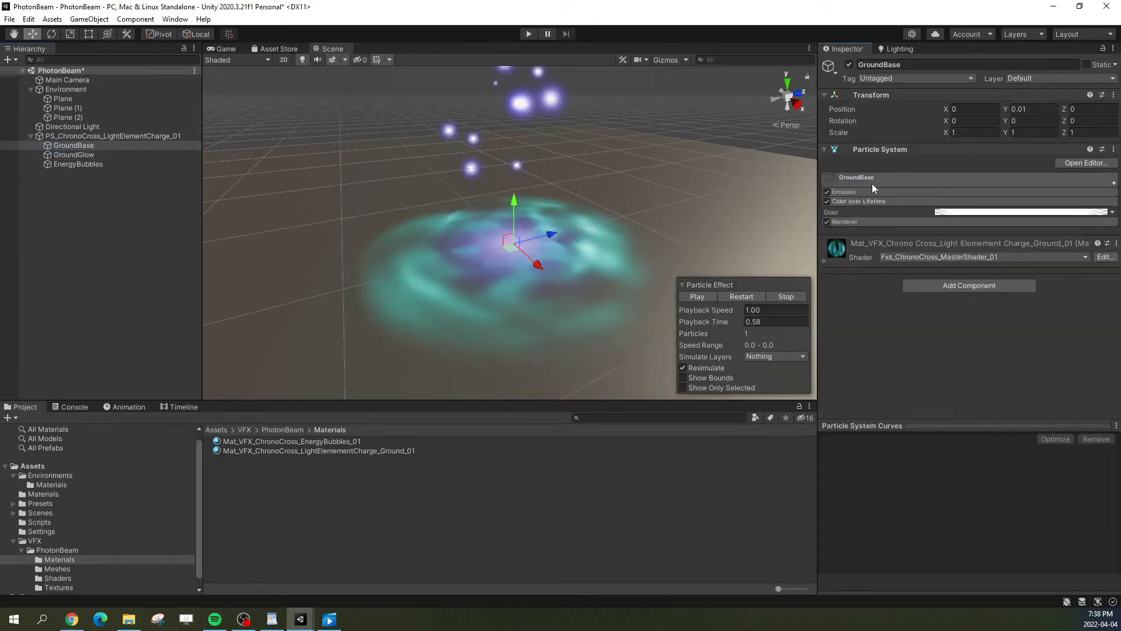
{"action": "right_click", "coordinate": [964, 212]}
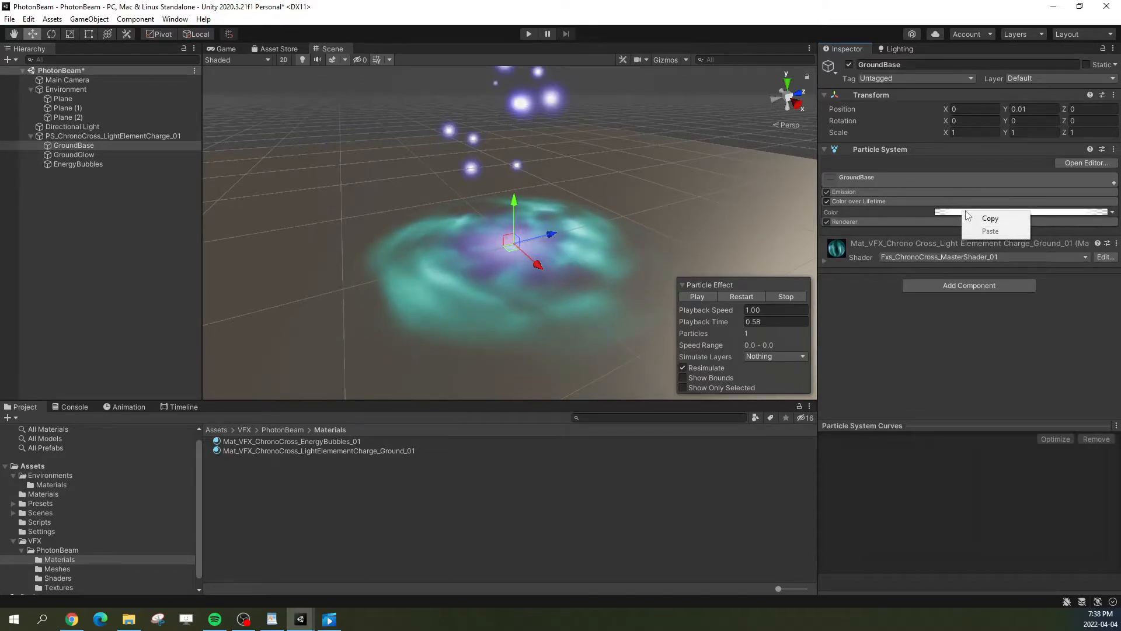
{"action": "left_click", "coordinate": [980, 218]}
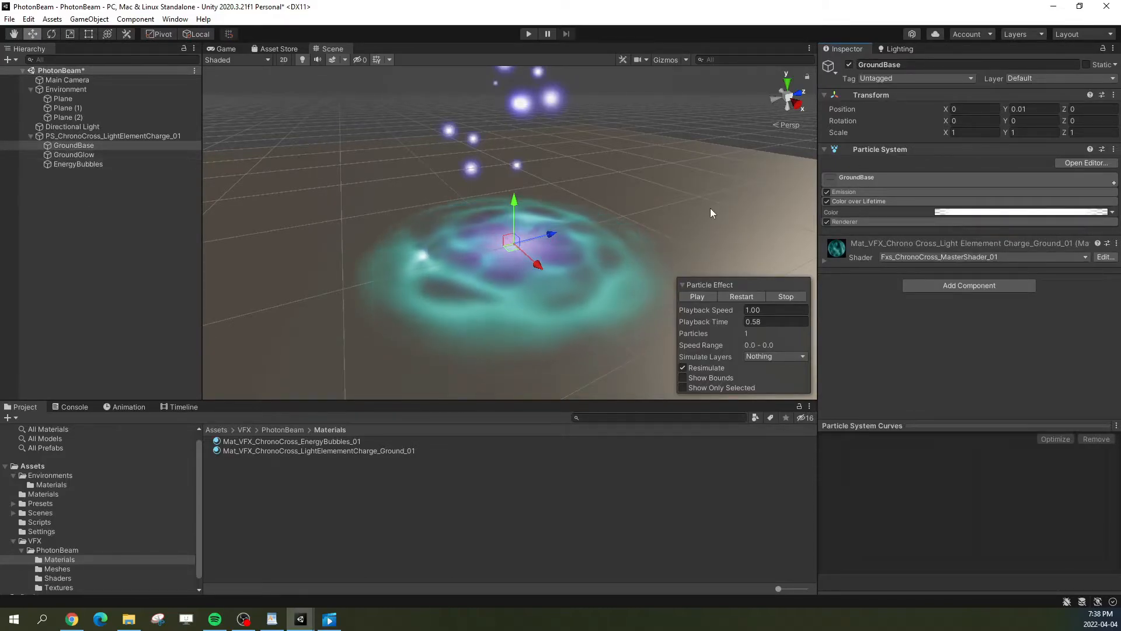
{"action": "left_click", "coordinate": [140, 155]}
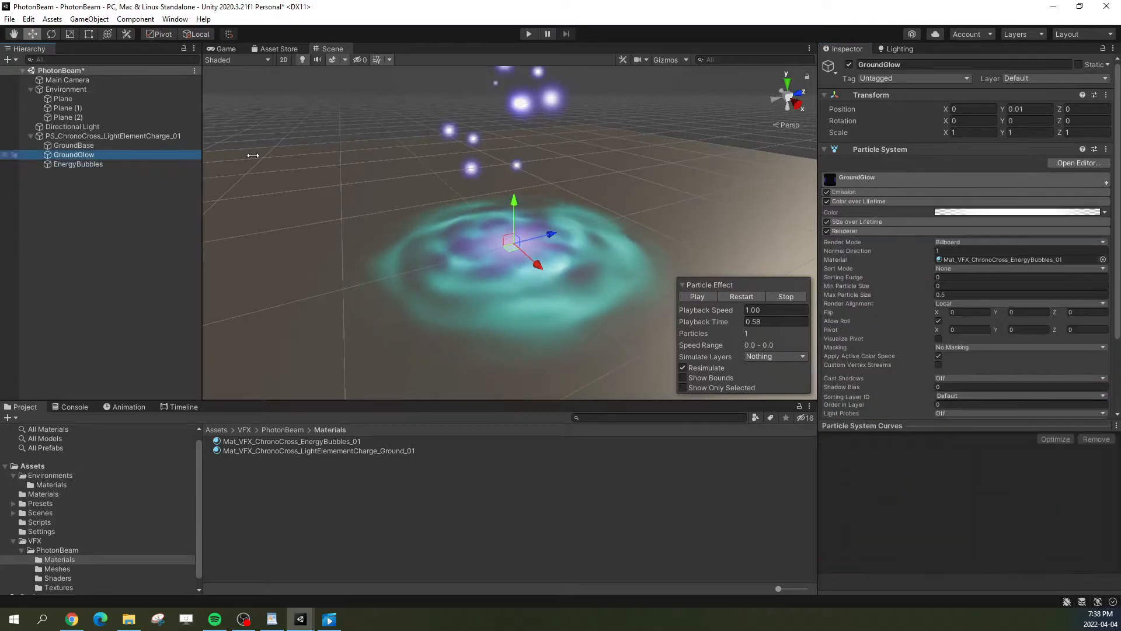
{"action": "right_click", "coordinate": [972, 213]}
{"action": "left_click", "coordinate": [982, 230]}
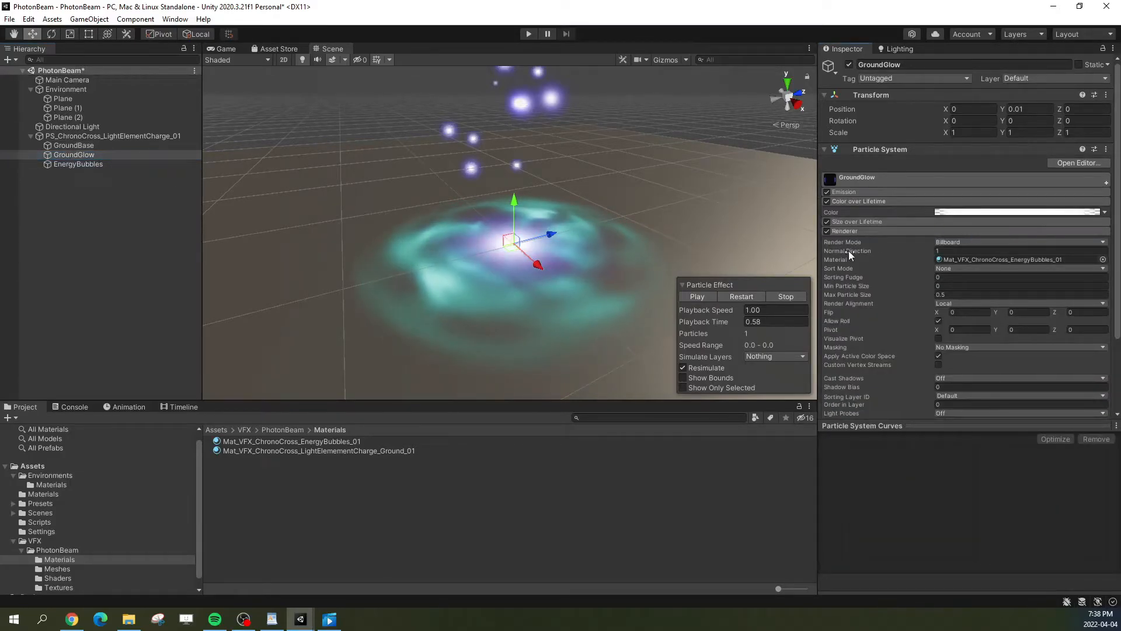
Step: Replay the particle effect from the start and pause it about one second in to check the new glow fade
{"action": "left_click", "coordinate": [735, 296]}
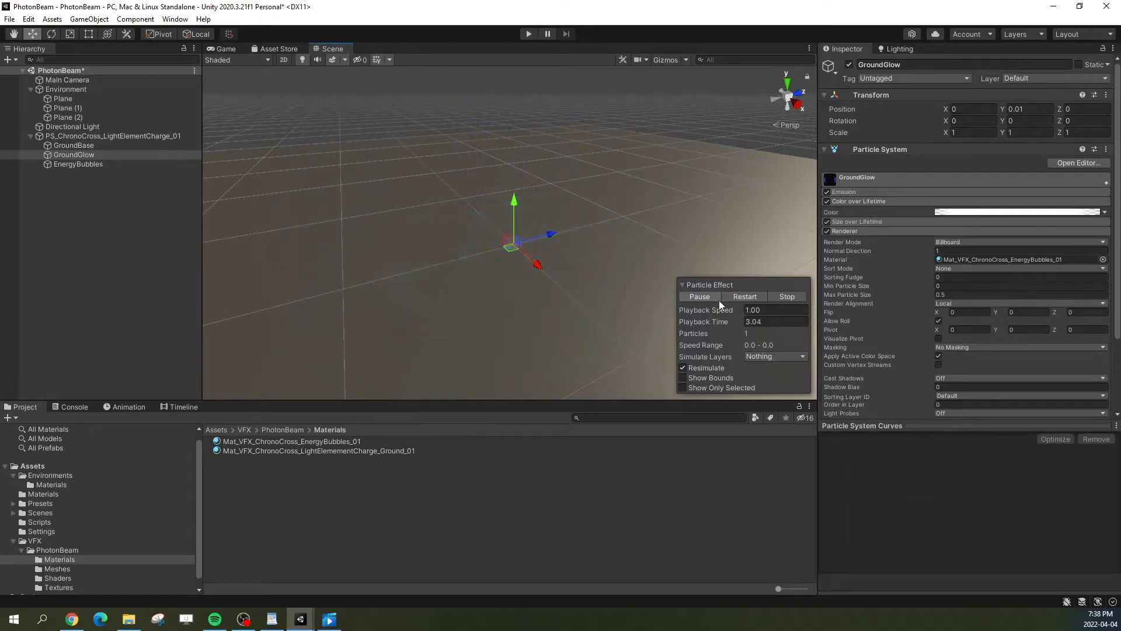
{"action": "left_click", "coordinate": [725, 298]}
{"action": "left_click", "coordinate": [699, 300]}
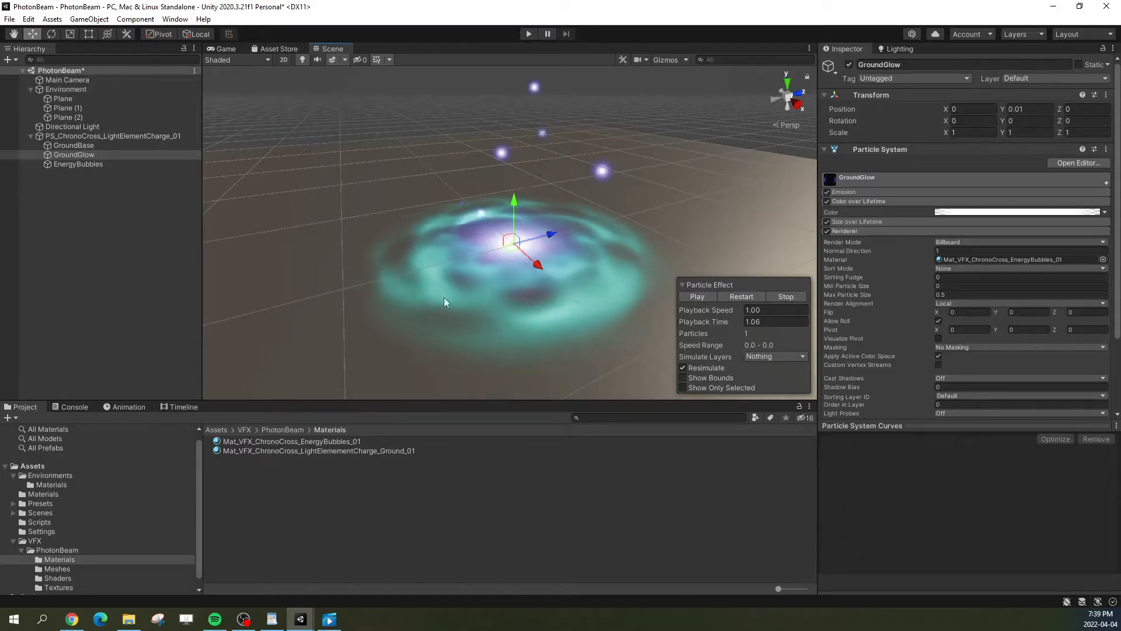
Step: Switch to the PhotonBeam reference video, play it on to the beam with the teal orb, and return to Unity
{"action": "left_click", "coordinate": [328, 624]}
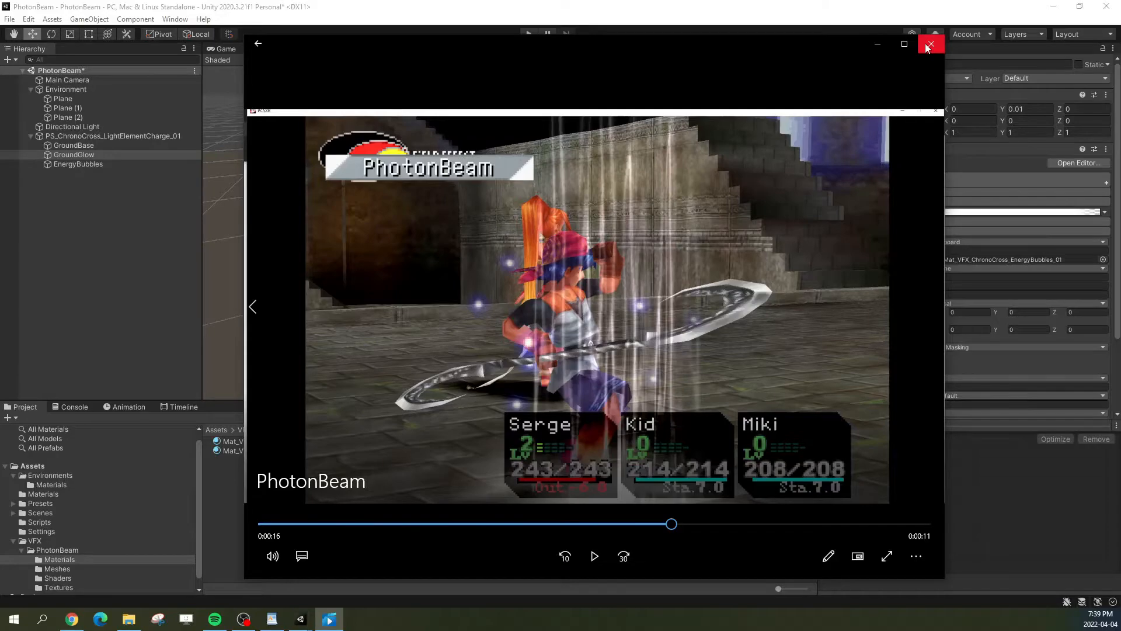
{"action": "left_click", "coordinate": [835, 12]}
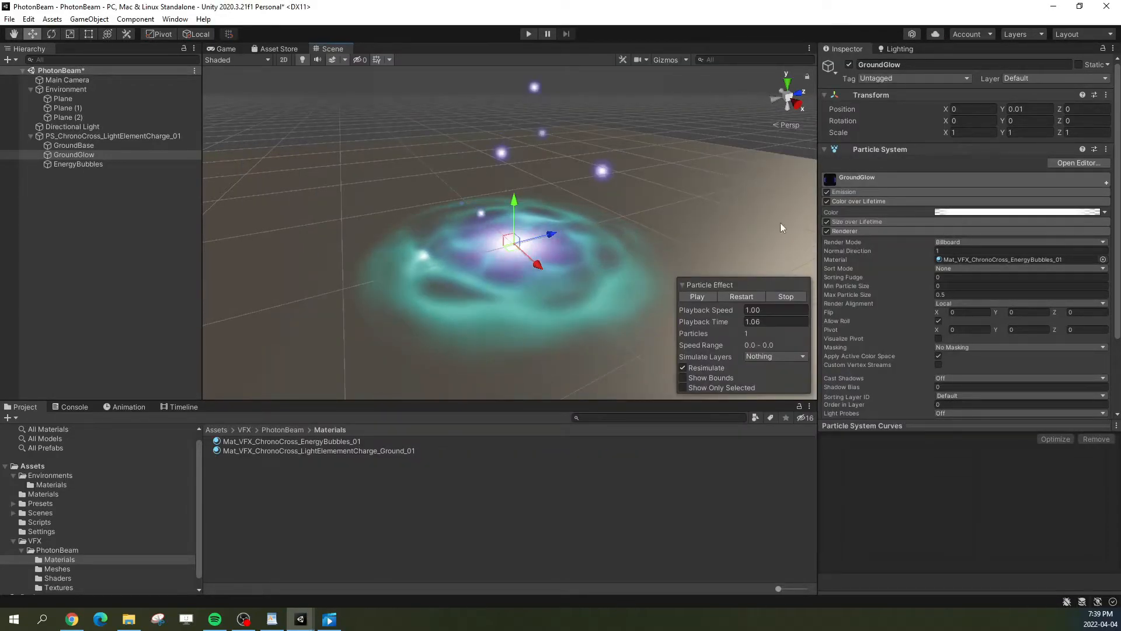
{"action": "left_click", "coordinate": [329, 619]}
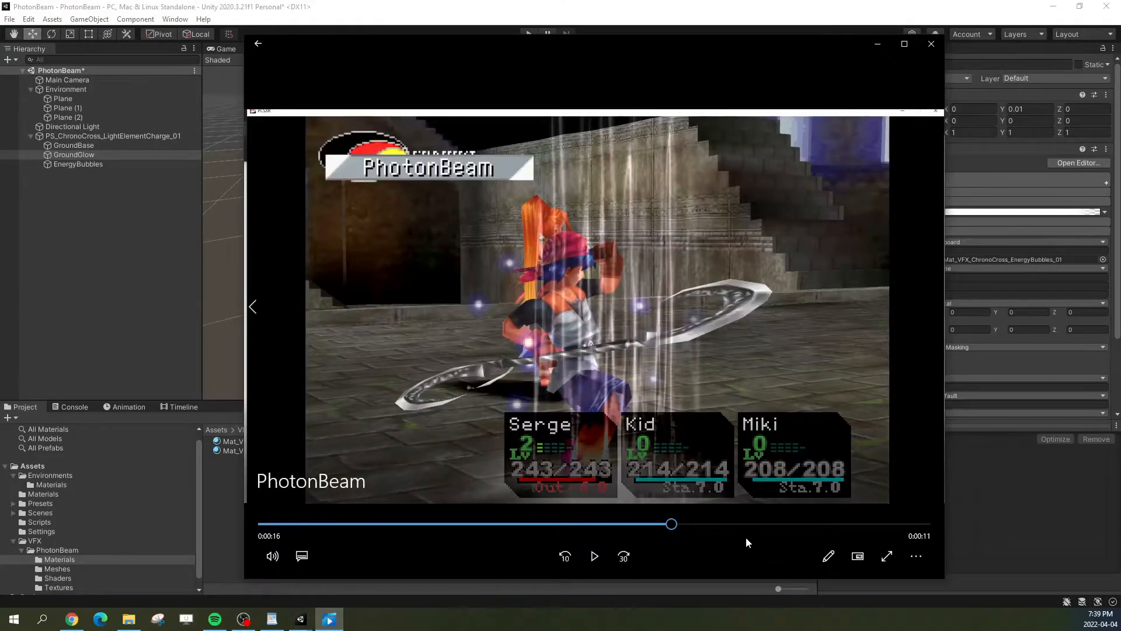
{"action": "left_click", "coordinate": [593, 558]}
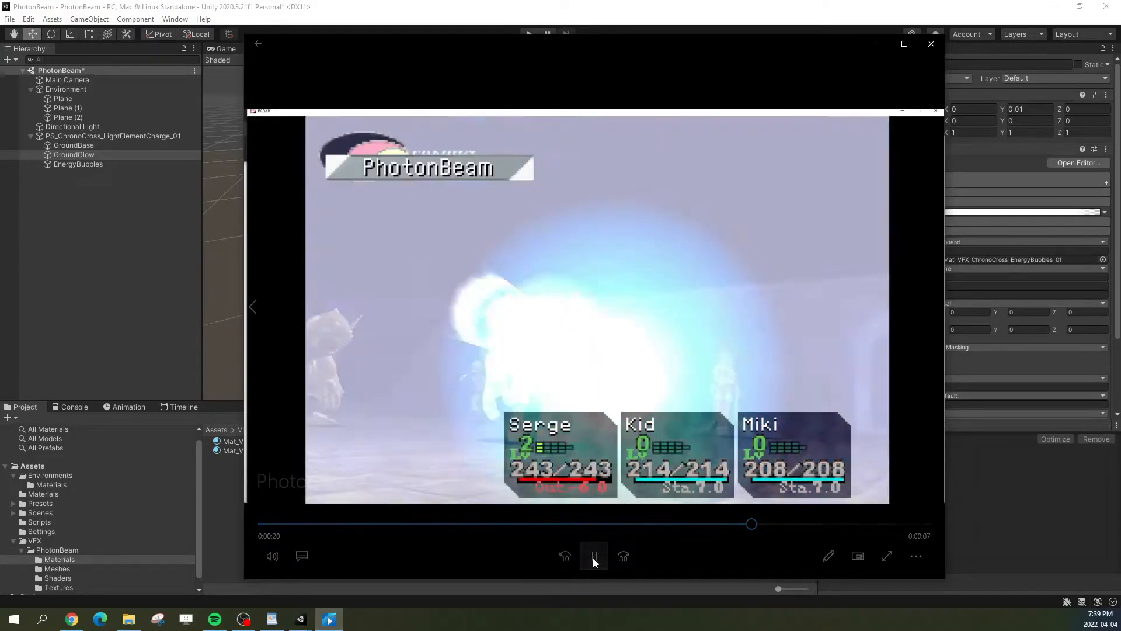
{"action": "left_click", "coordinate": [594, 559]}
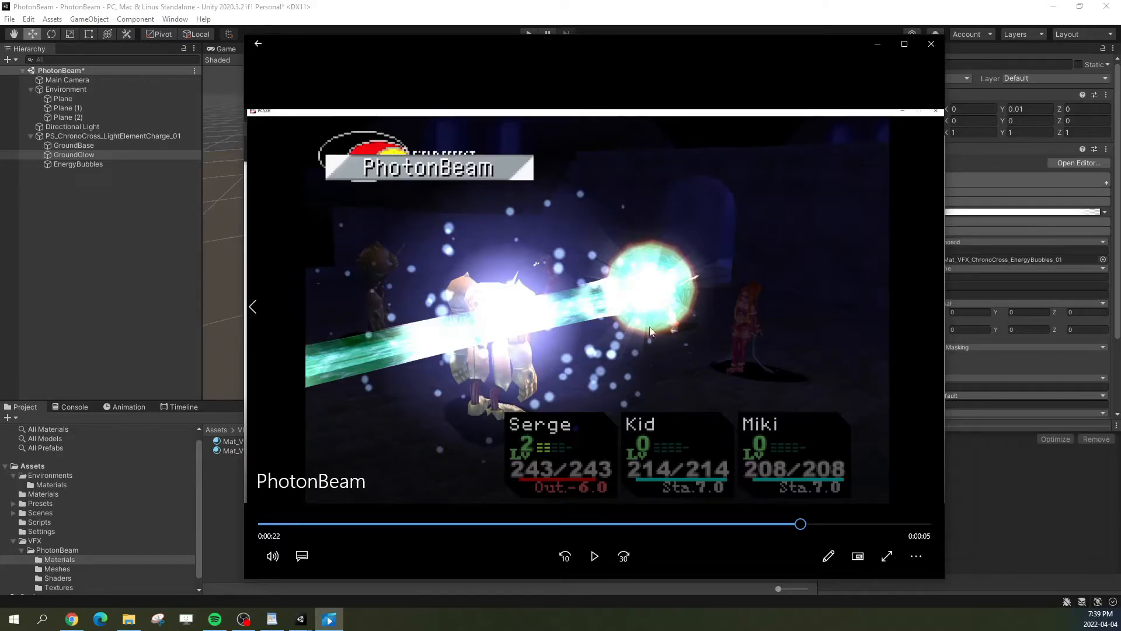
{"action": "left_click", "coordinate": [877, 44]}
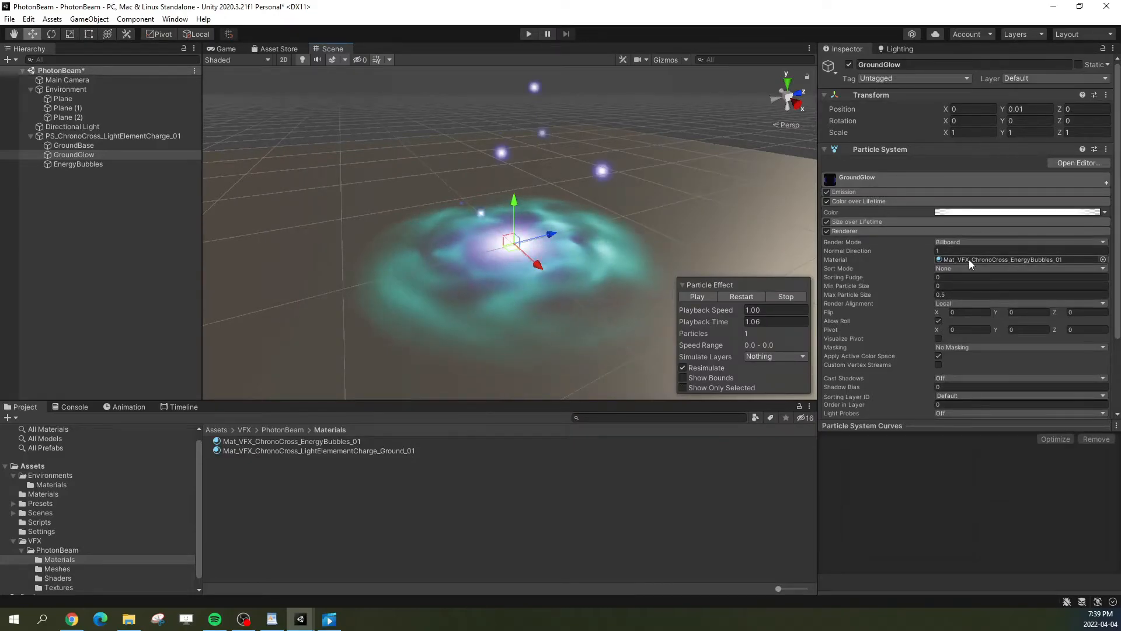
Step: Duplicate the material Mat_VFX_ChronoCross_EnergyBubbles_01 and rename the copy Mat_VFX_ChronoCross_Glow_01
{"action": "left_click", "coordinate": [324, 442]}
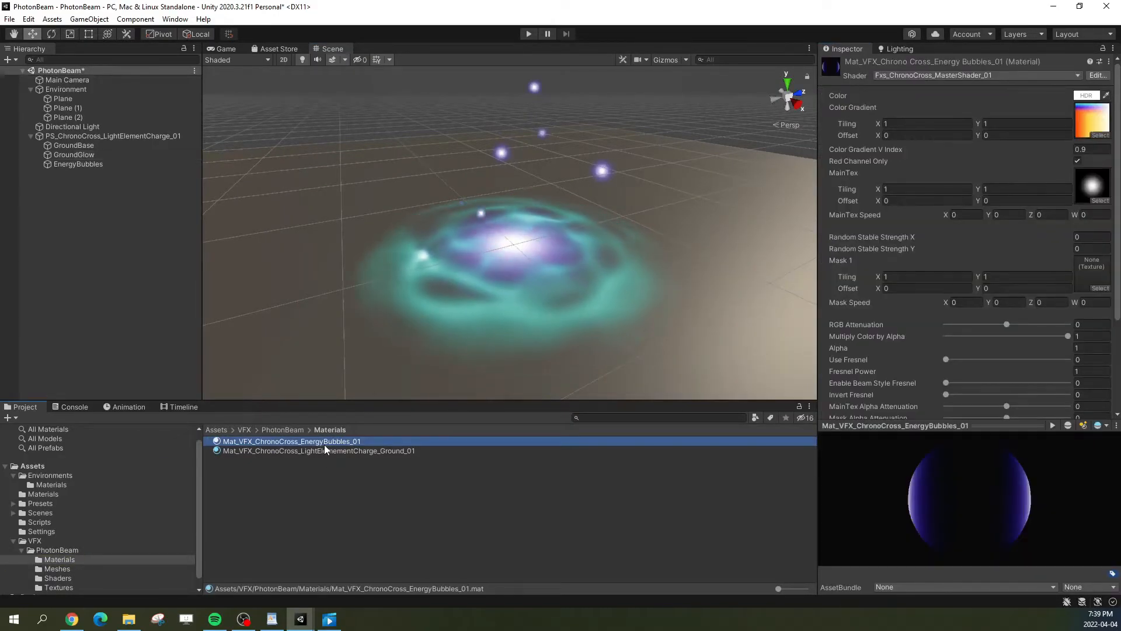
{"action": "key", "text": "ctrl+d"}
{"action": "left_click", "coordinate": [345, 441]}
{"action": "left_click_drag", "start_coordinate": [300, 441], "coordinate": [386, 443]}
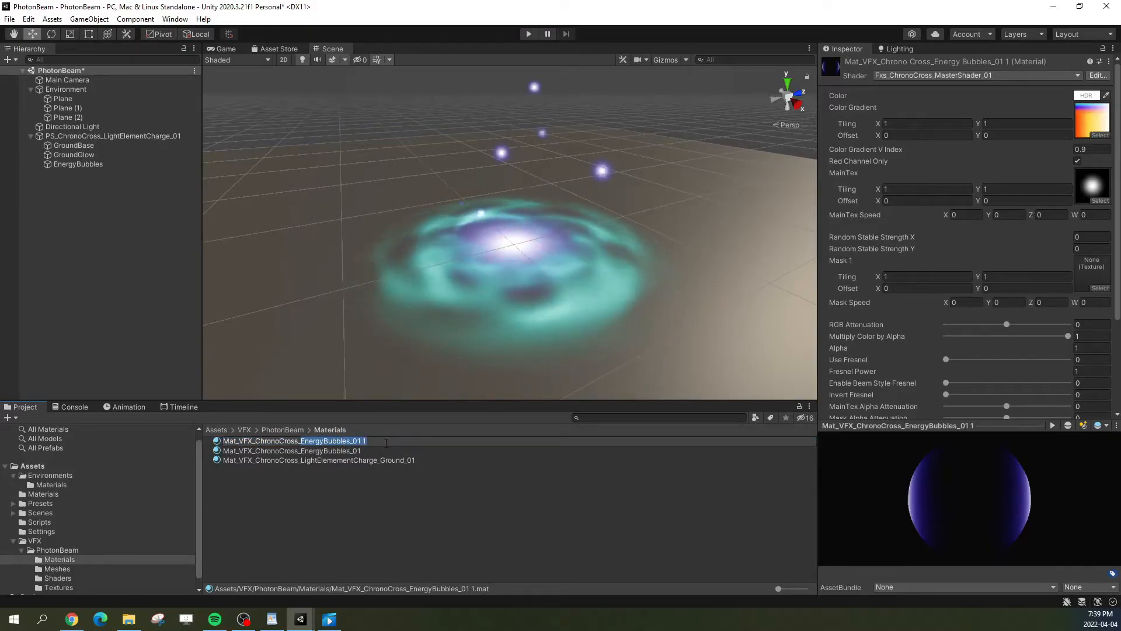
{"action": "type", "text": "Light"}
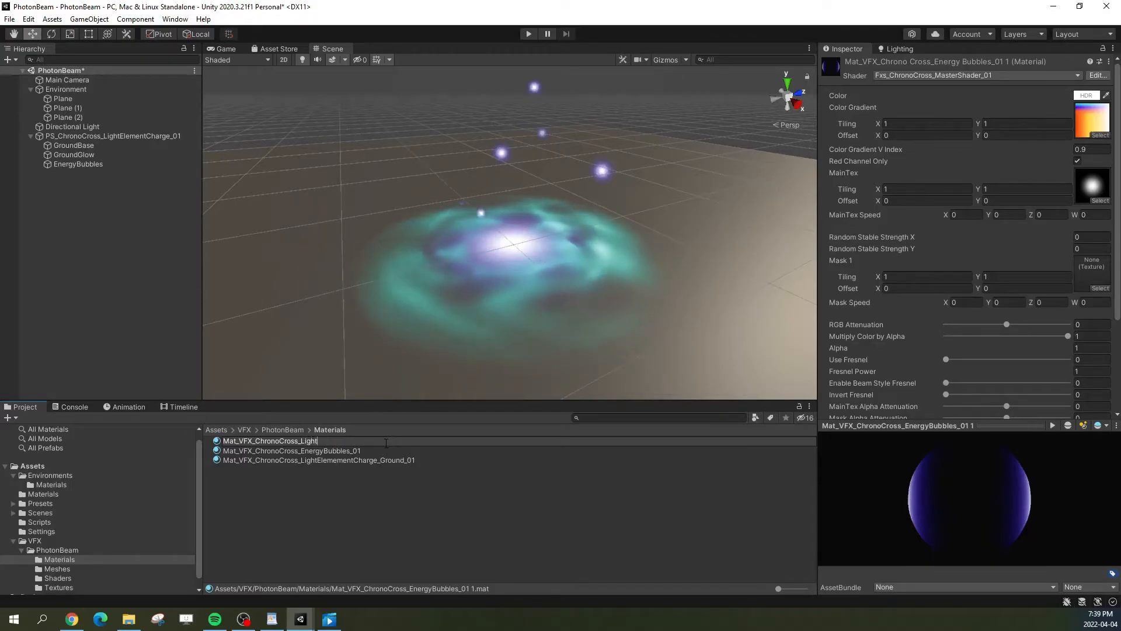
{"action": "key", "text": "BackSpace"}
{"action": "key", "text": "Return"}
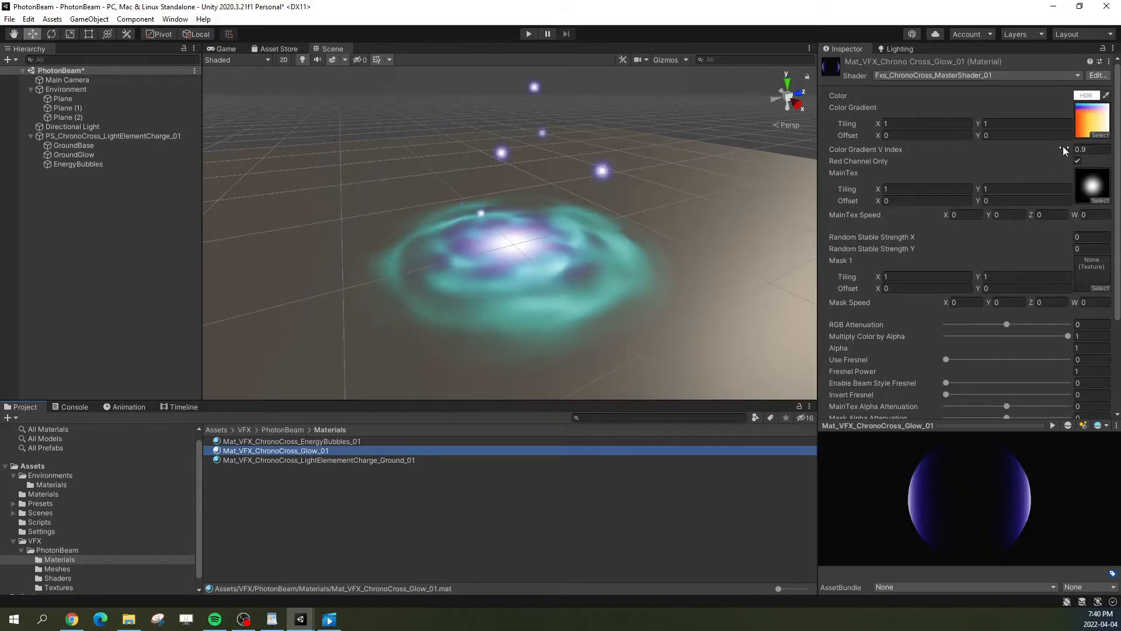
Step: Set the Color Gradient V Index of Mat_VFX_ChronoCross_Glow_01 to 1 and assign the material to GroundGlow
{"action": "left_click", "coordinate": [1092, 148]}
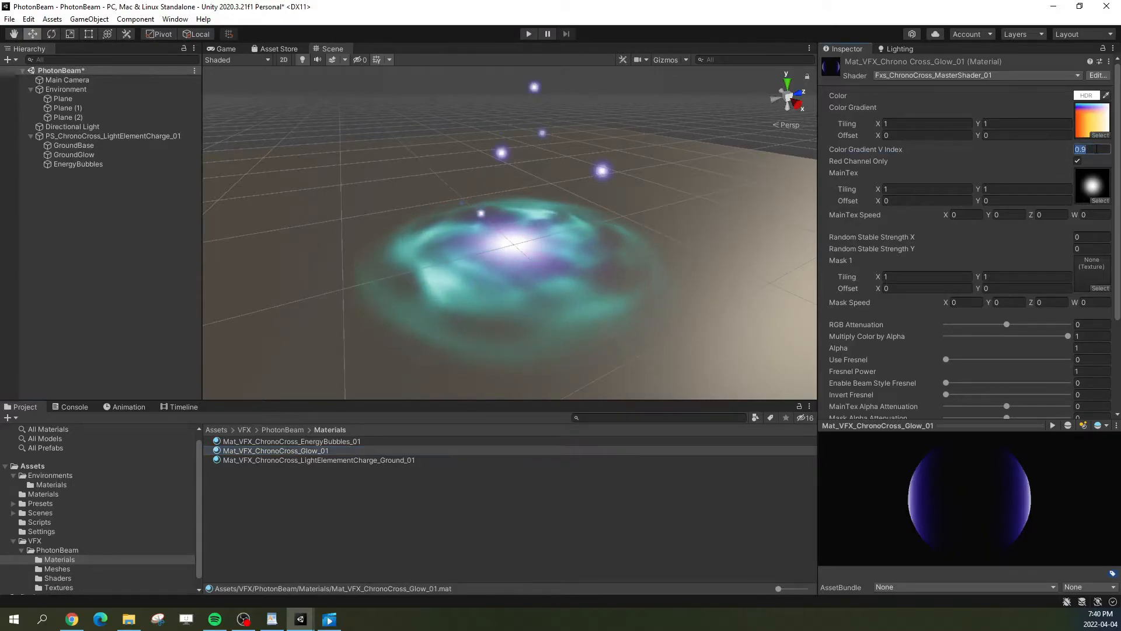
{"action": "type", "text": "1"}
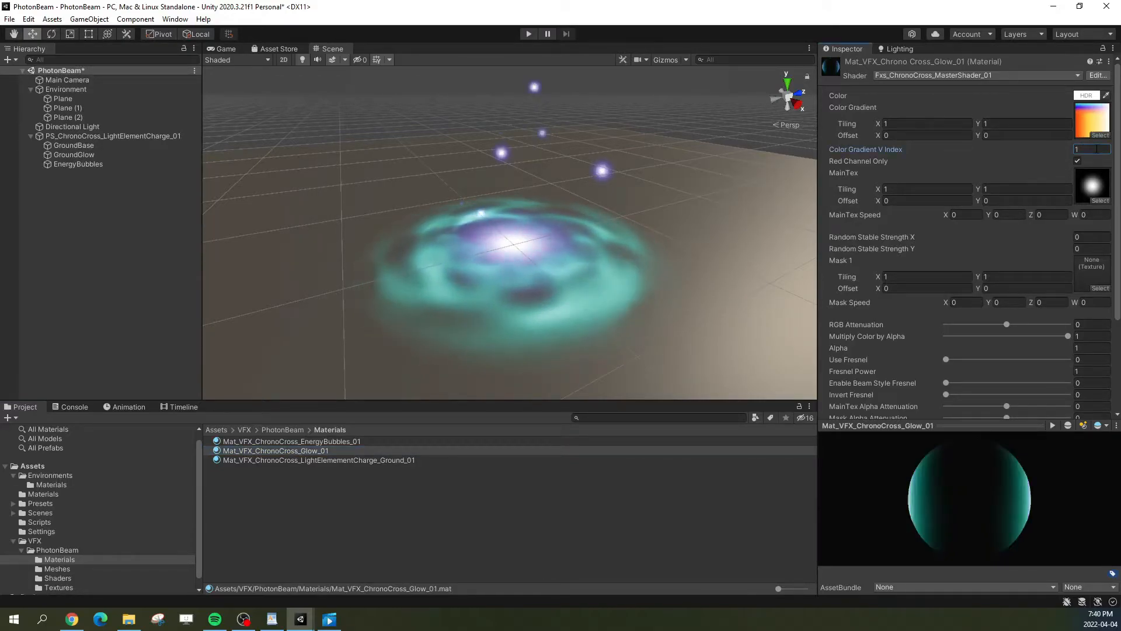
{"action": "left_click", "coordinate": [94, 155]}
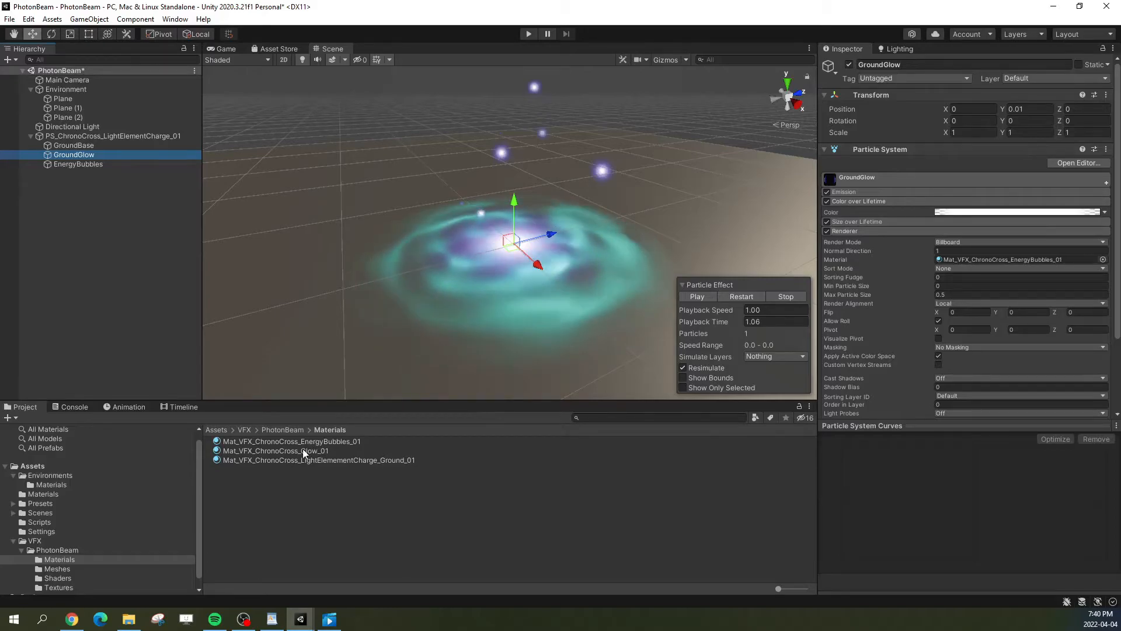
{"action": "left_click_drag", "start_coordinate": [283, 451], "coordinate": [971, 167]}
Step: Try larger Start Size values on GroundGlow, entering 8 and raising it to 29.69
{"action": "left_click", "coordinate": [920, 83]}
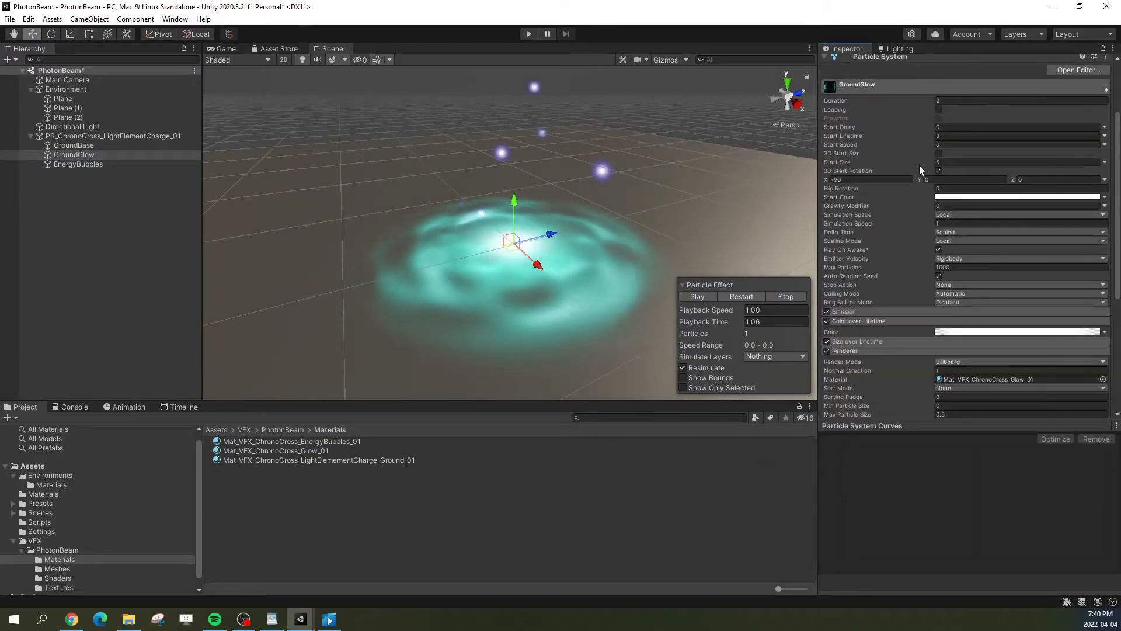
{"action": "left_click", "coordinate": [947, 162]}
{"action": "type", "text": "8"}
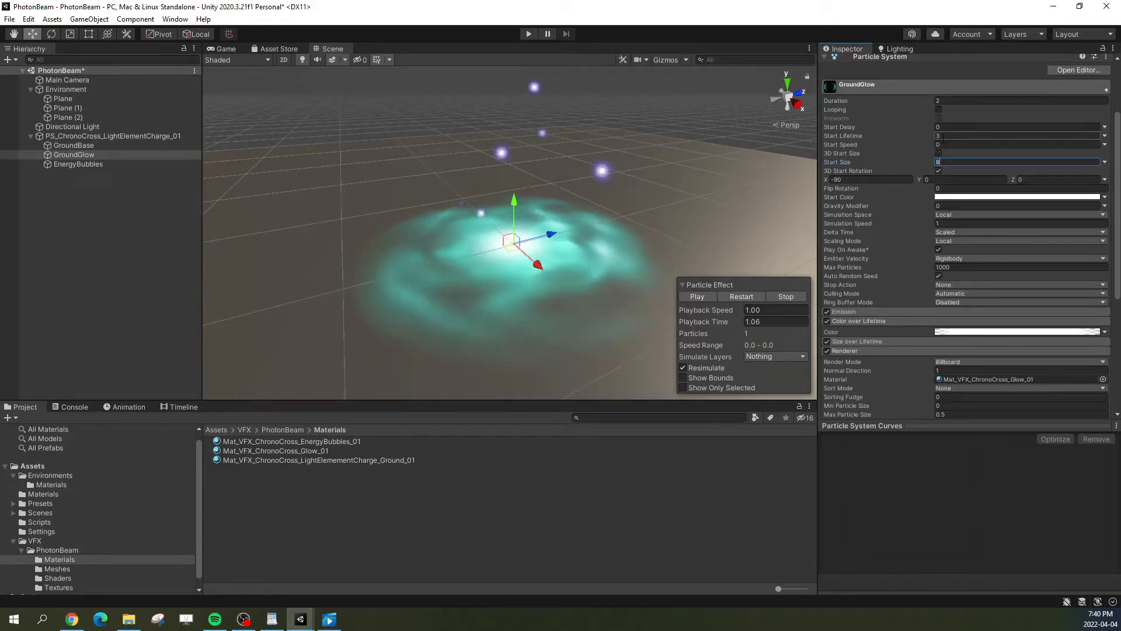
{"action": "left_click_drag", "start_coordinate": [930, 161], "coordinate": [896, 136]}
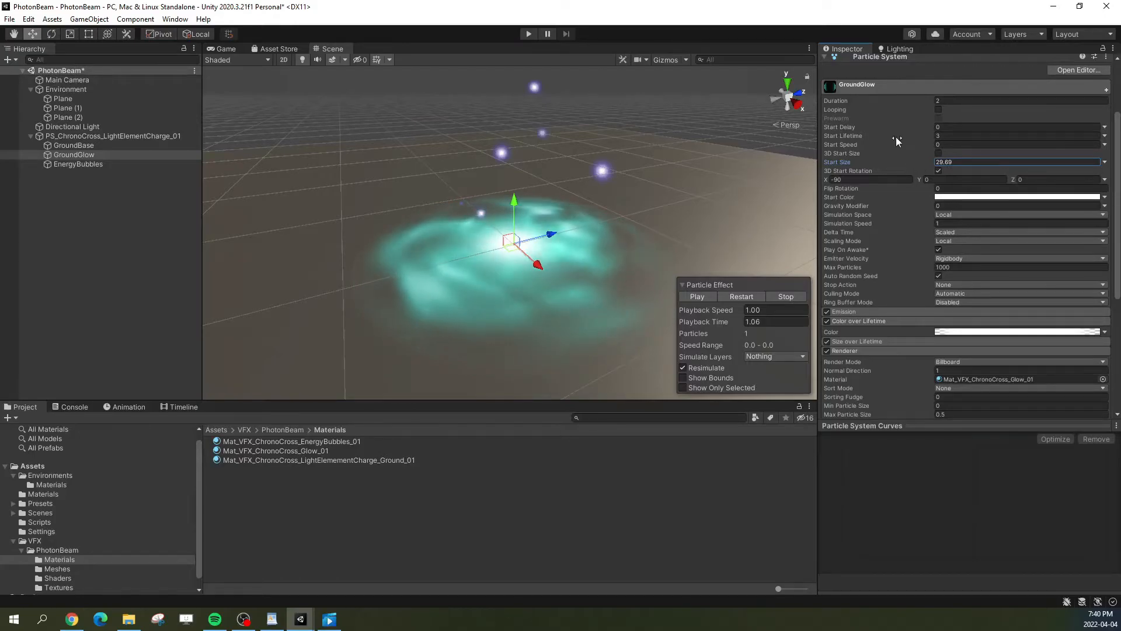
Step: Check the glow's size from near and far, and set GroundGlow's Max Particle Size in the Renderer module to 10
{"action": "left_click", "coordinate": [876, 85]}
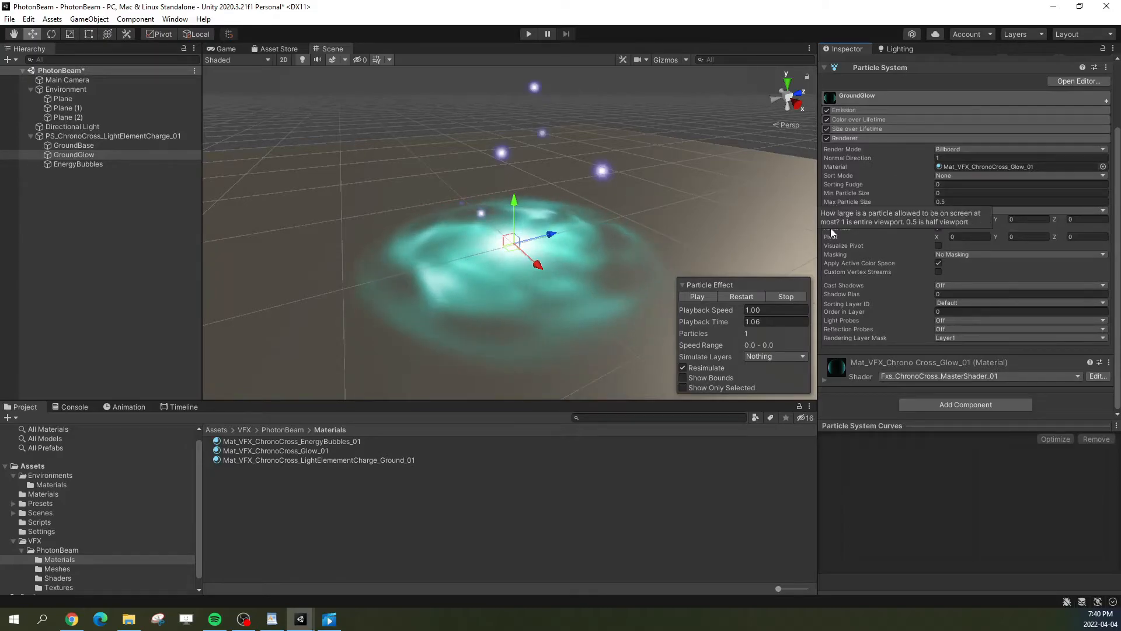
{"action": "right_click_drag", "start_coordinate": [634, 251], "coordinate": [720, 343]}
{"action": "key", "text": "w"}
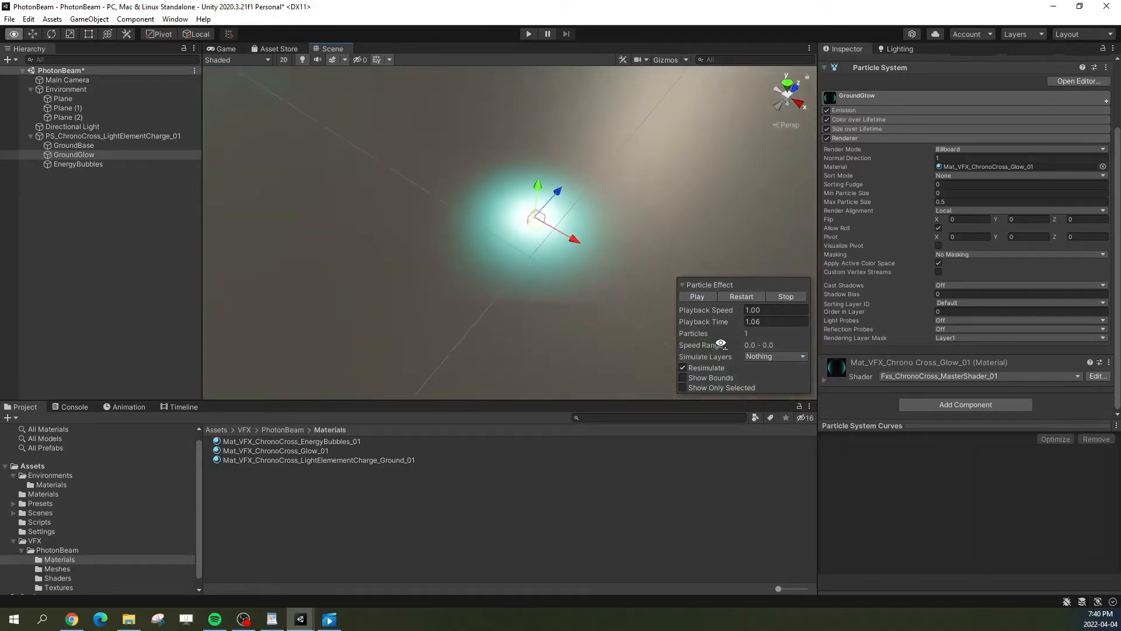
{"action": "right_click_drag", "start_coordinate": [658, 224], "coordinate": [551, 154]}
{"action": "key", "text": "s"}
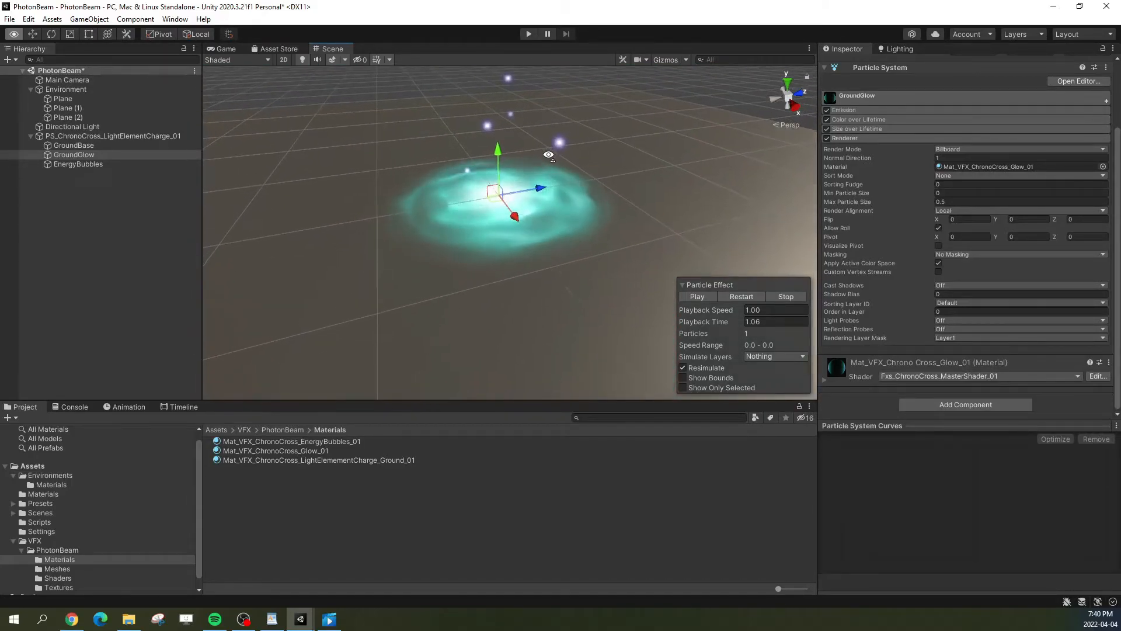
{"action": "right_click_drag", "start_coordinate": [526, 272], "coordinate": [533, 263]}
{"action": "key", "text": "w"}
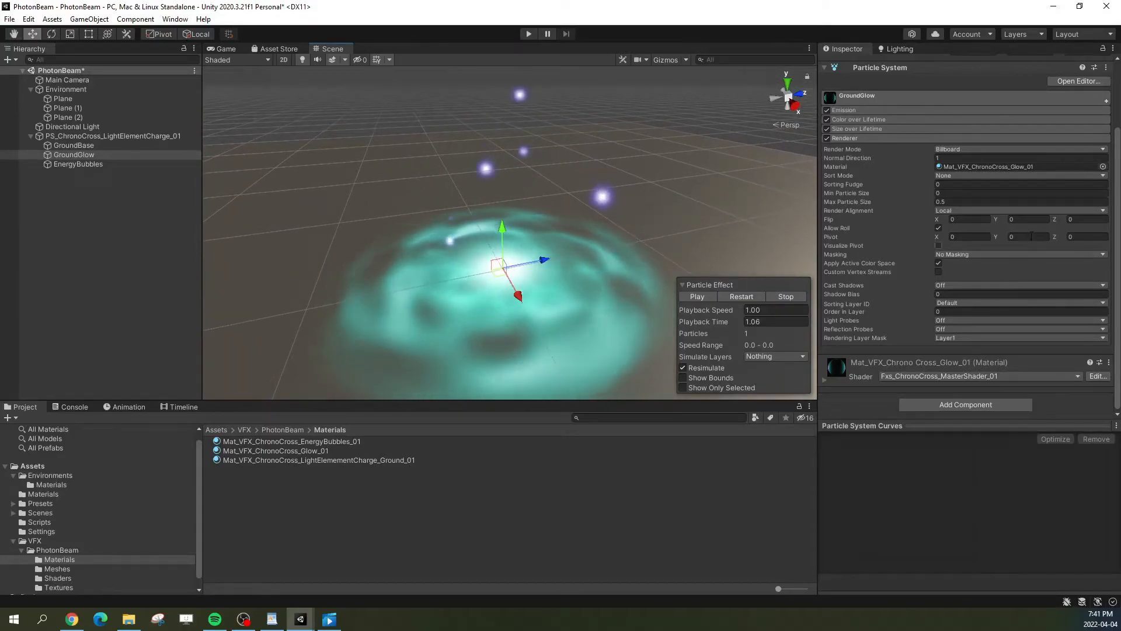
{"action": "left_click", "coordinate": [983, 201]}
{"action": "type", "text": "10"}
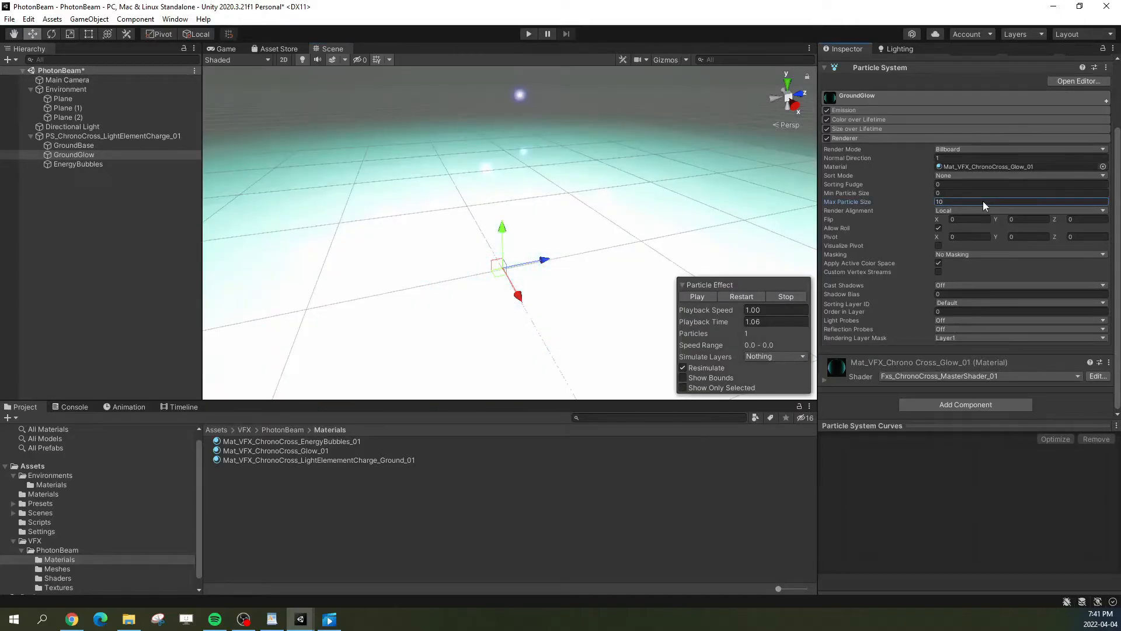
Step: Set GroundGlow's Start Size to 5 in the main particle settings
{"action": "left_click", "coordinate": [877, 137]}
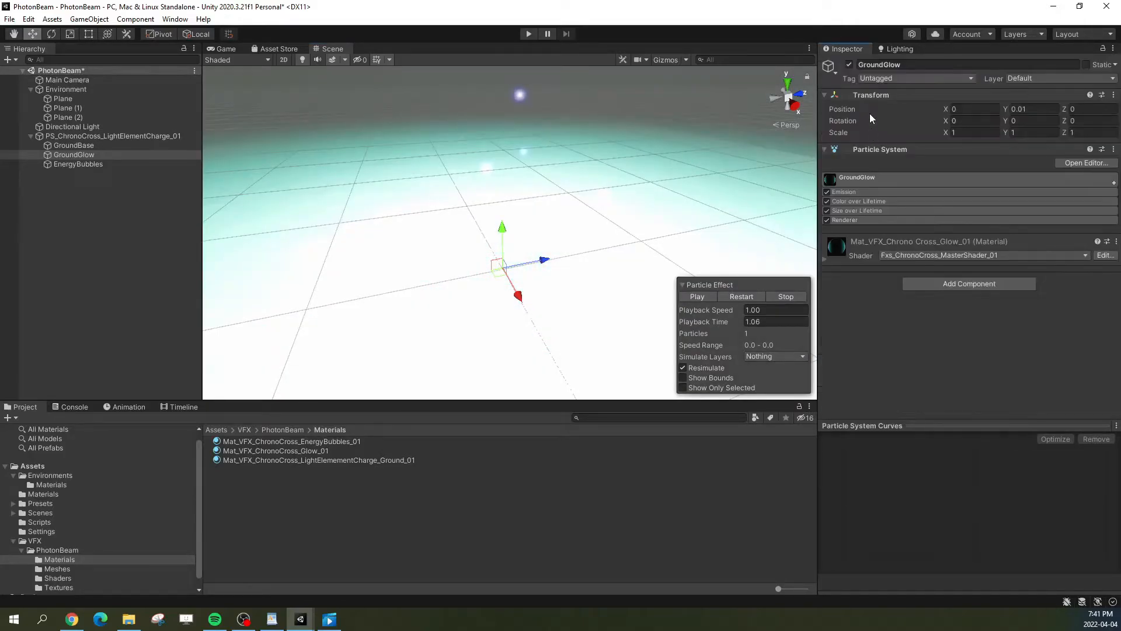
{"action": "left_click", "coordinate": [856, 177]}
{"action": "key", "text": "s"}
{"action": "mouse_move", "coordinate": [619, 258]}
{"action": "right_mouse_down"}
{"action": "mouse_move", "coordinate": [613, 283]}
{"action": "mouse_move", "coordinate": [623, 245]}
{"action": "right_mouse_up"}
{"action": "key", "text": "w"}
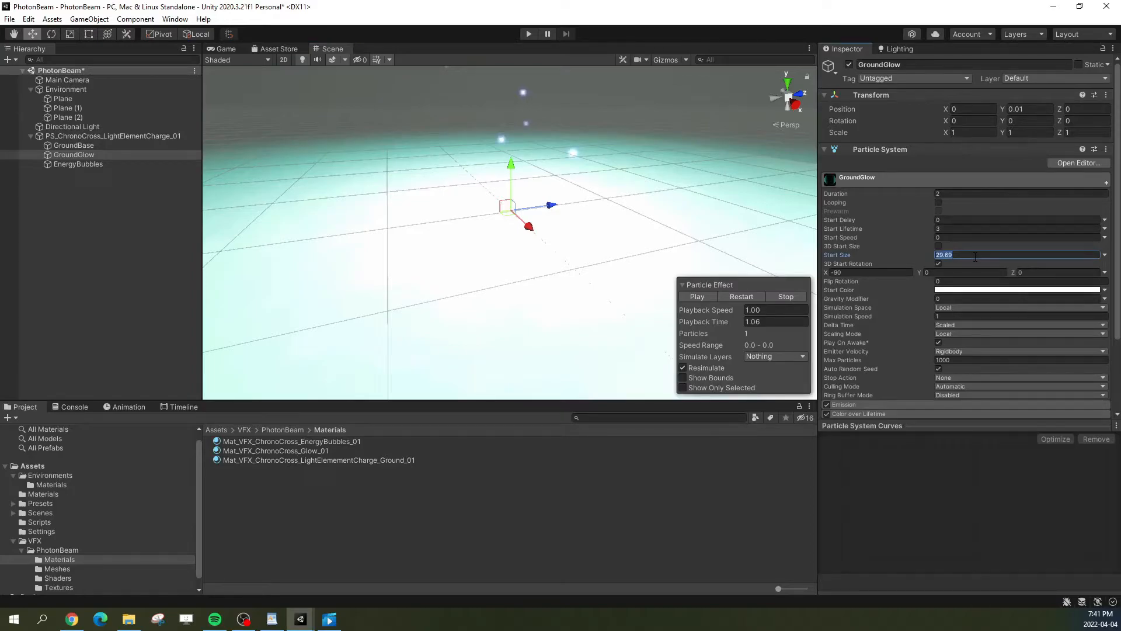
{"action": "type", "text": "5"}
{"action": "right_click_drag", "start_coordinate": [652, 234], "coordinate": [651, 266]}
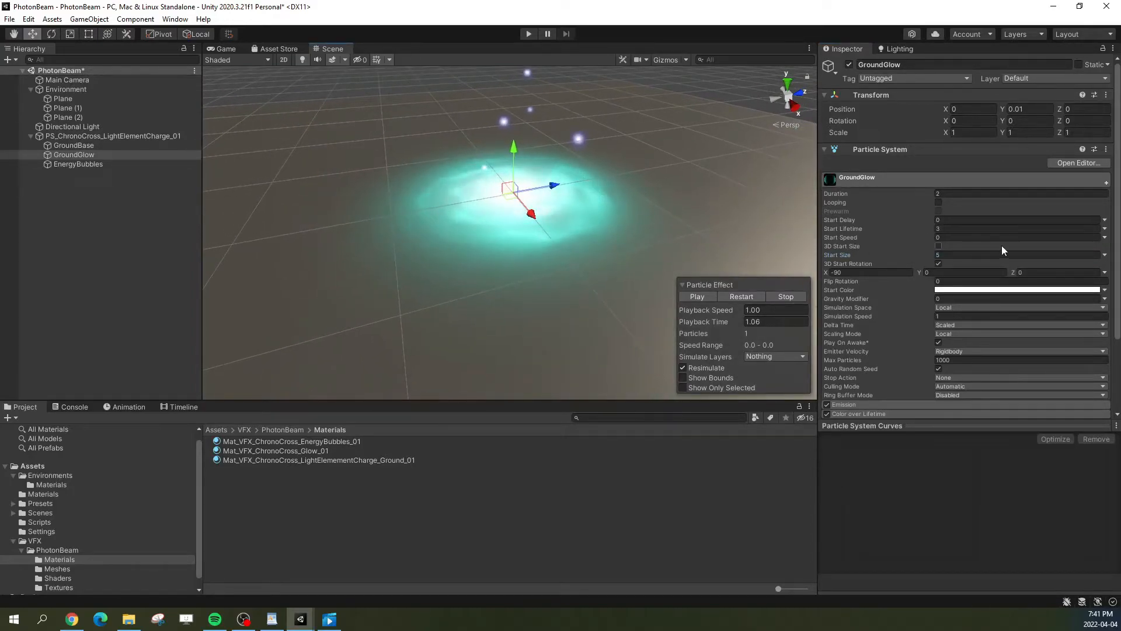
Step: Set GroundGlow's Start Size to 4 and replay the effect to check the glow around the ground ring
{"action": "right_click", "coordinate": [952, 255]}
{"action": "left_click", "coordinate": [947, 255]}
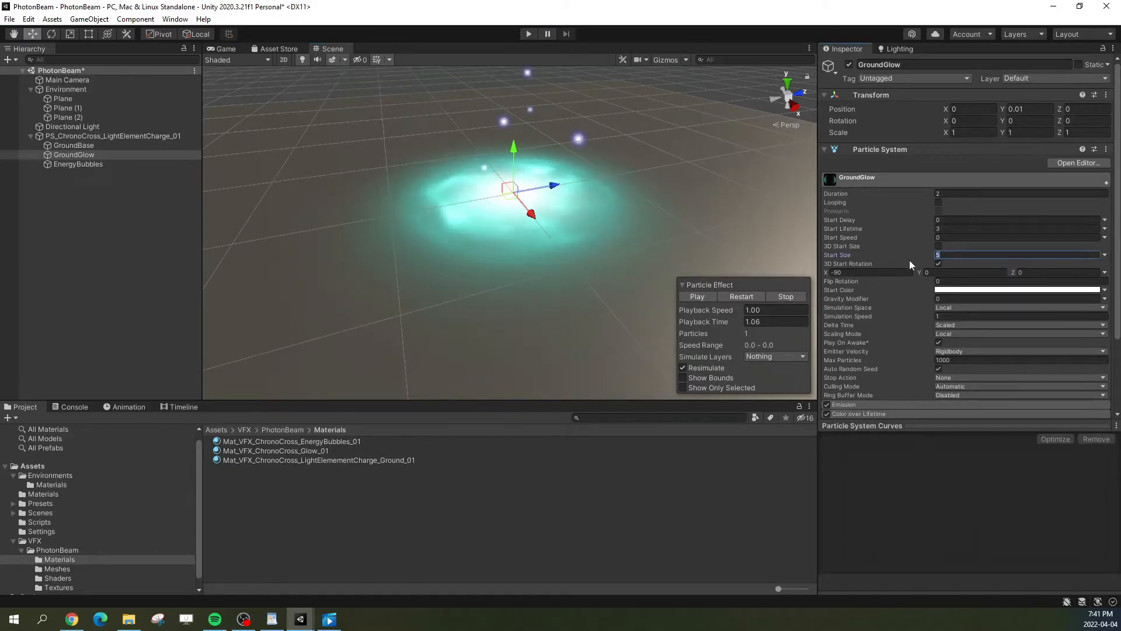
{"action": "type", "text": "4"}
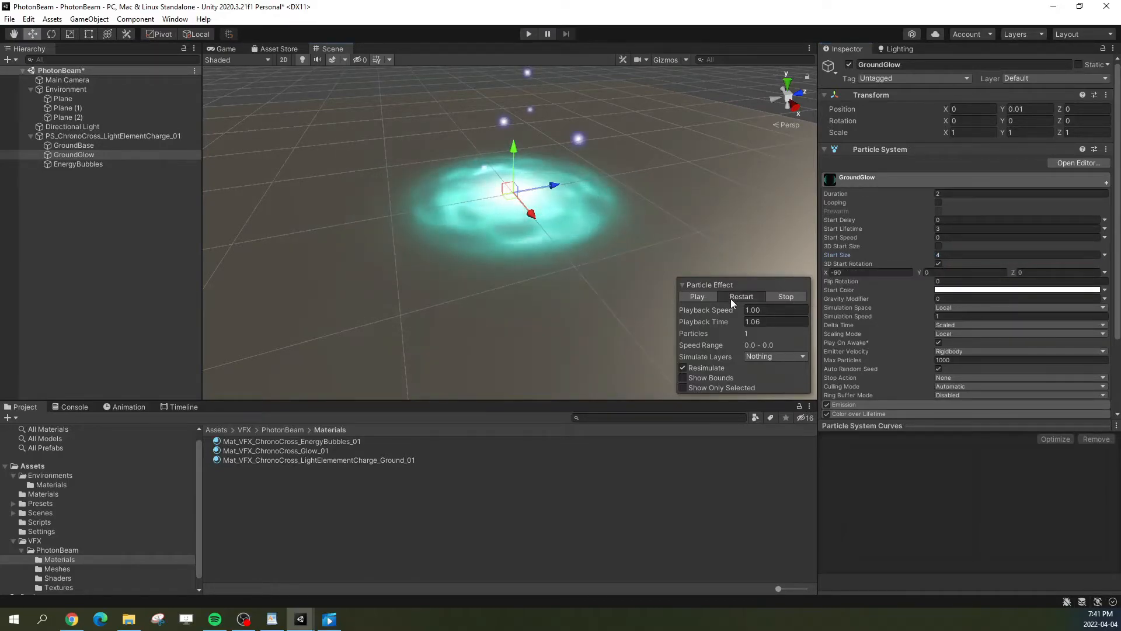
{"action": "left_click", "coordinate": [733, 297]}
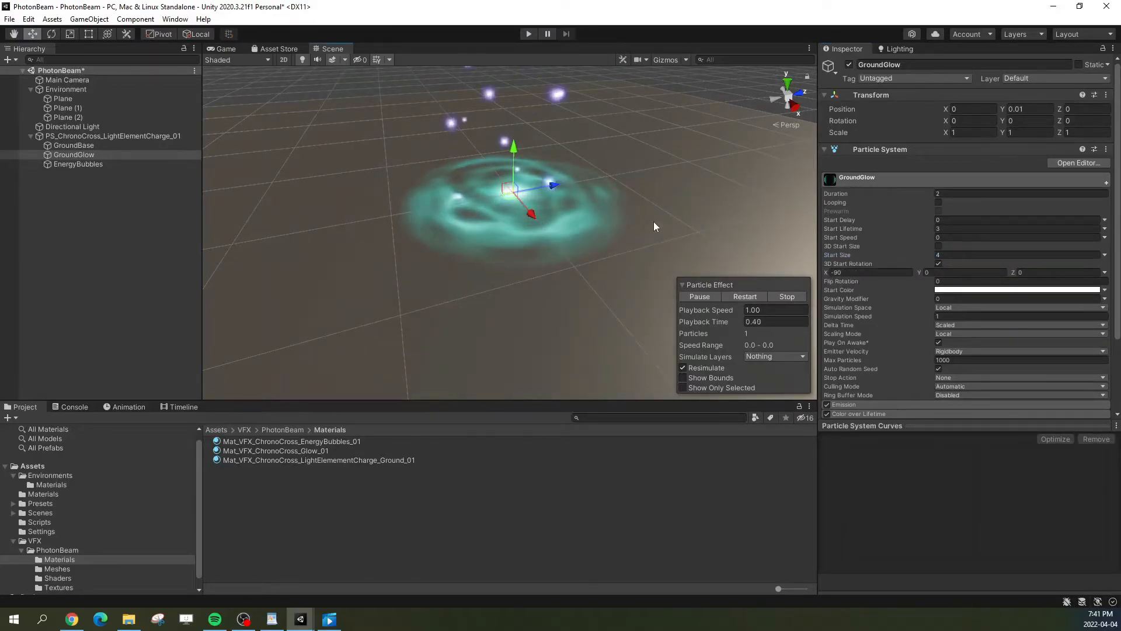
{"action": "left_click", "coordinate": [741, 297]}
{"action": "key", "text": "q"}
{"action": "left_click", "coordinate": [735, 295]}
{"action": "right_click_drag", "start_coordinate": [694, 239], "coordinate": [679, 203]}
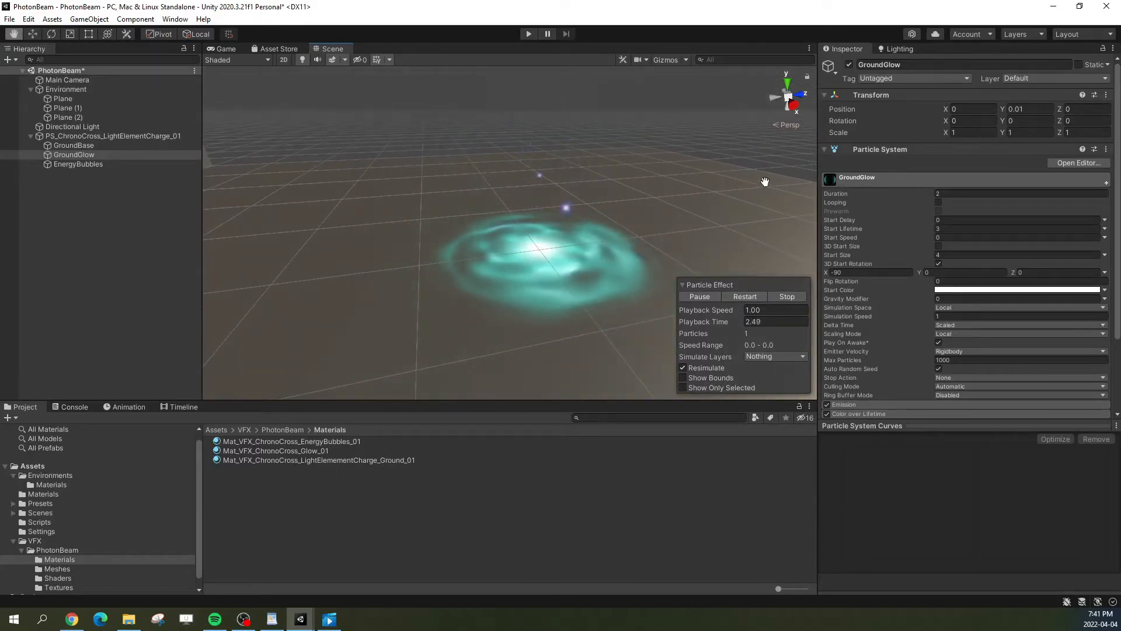
Step: Try a 5% location for the opaque alpha key in GroundGlow's Color over Lifetime, copy the gradient to GroundBase, and replay
{"action": "left_click", "coordinate": [871, 180]}
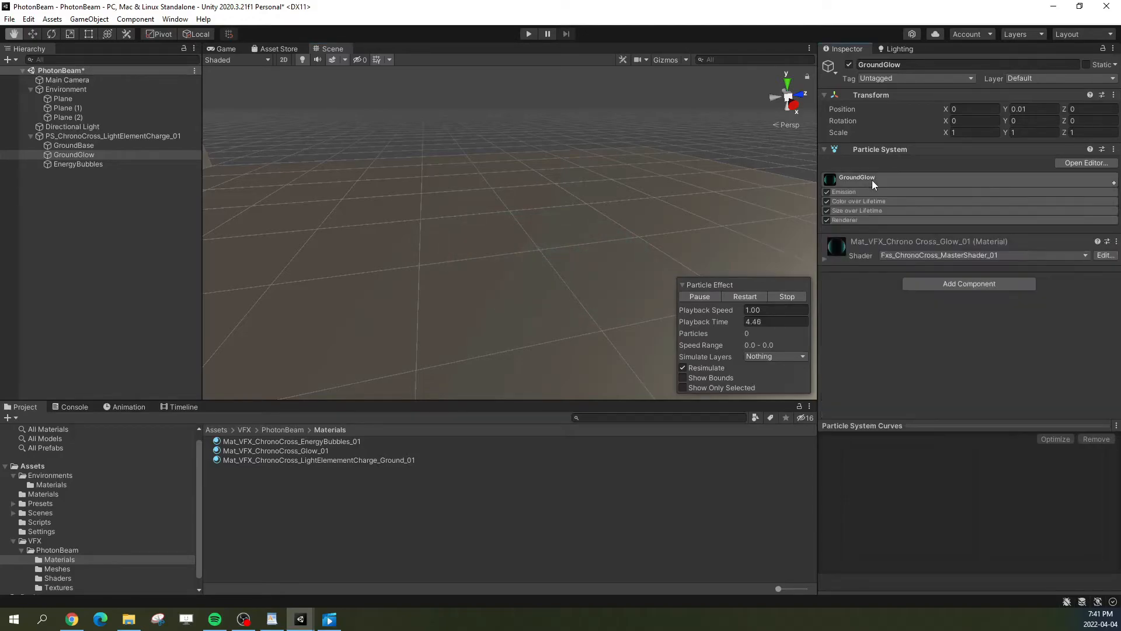
{"action": "left_click", "coordinate": [848, 201]}
{"action": "left_click", "coordinate": [972, 212]}
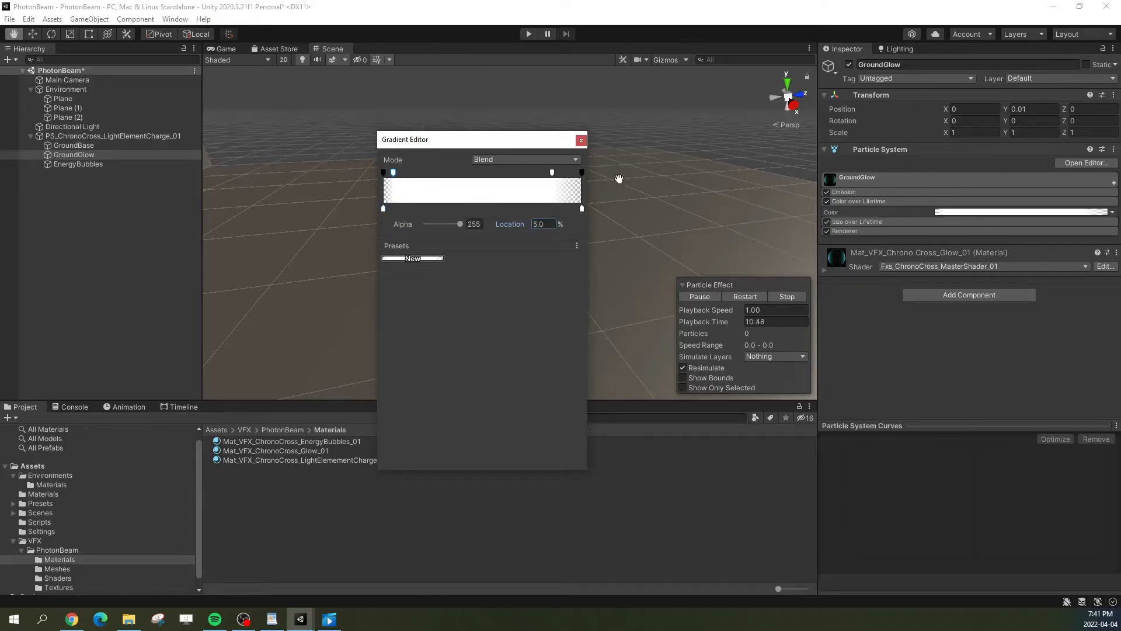
{"action": "left_click", "coordinate": [885, 206]}
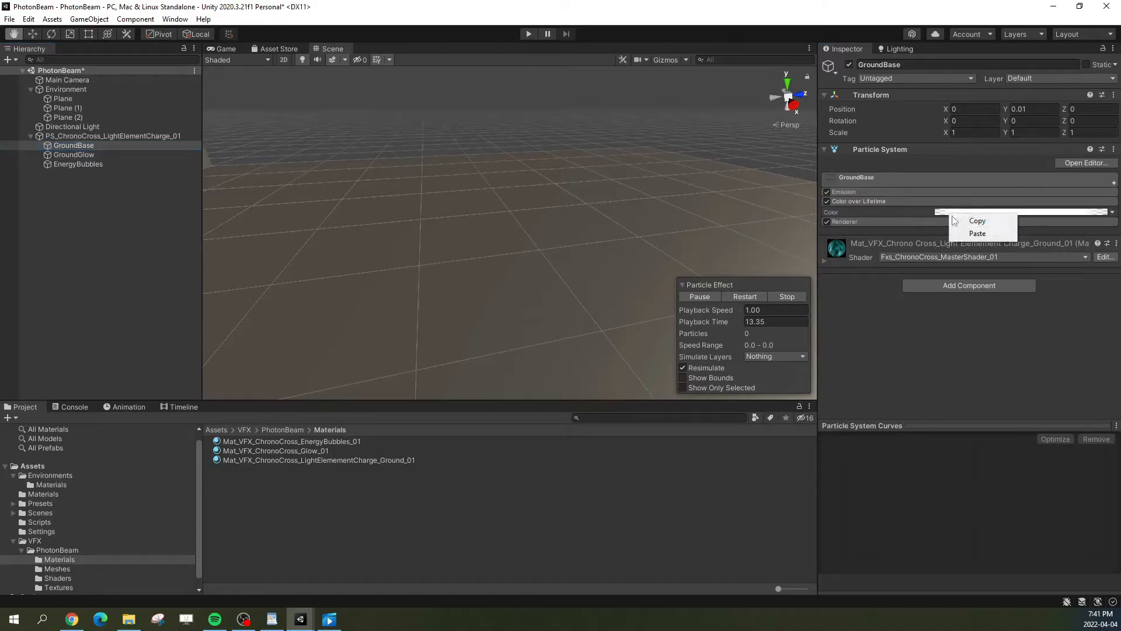
{"action": "left_click", "coordinate": [739, 294]}
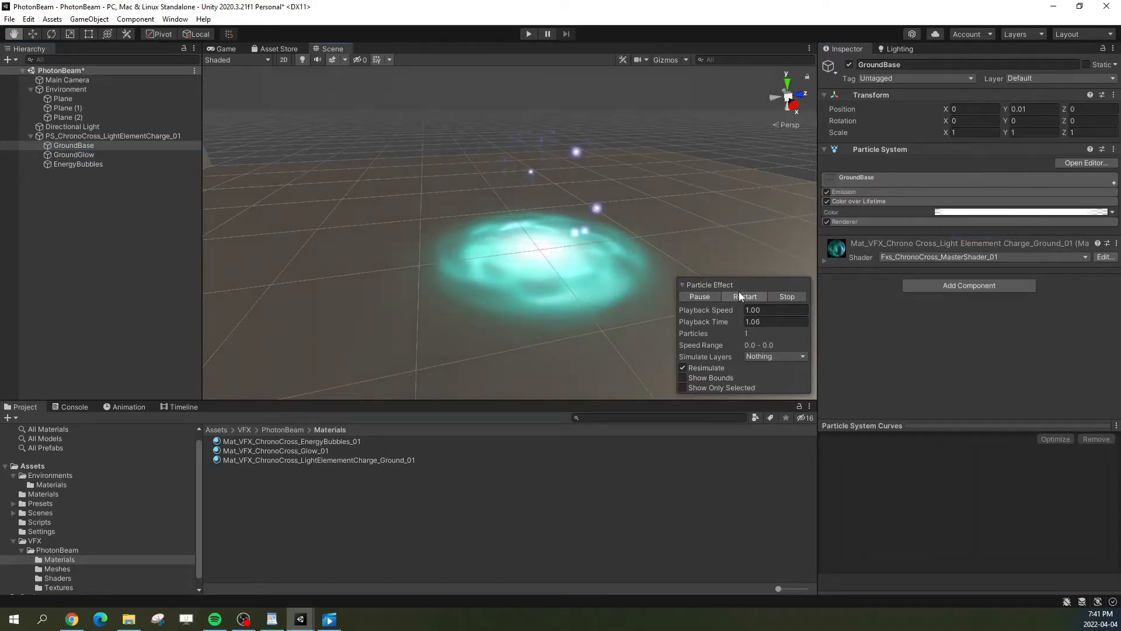
{"action": "left_click", "coordinate": [713, 292]}
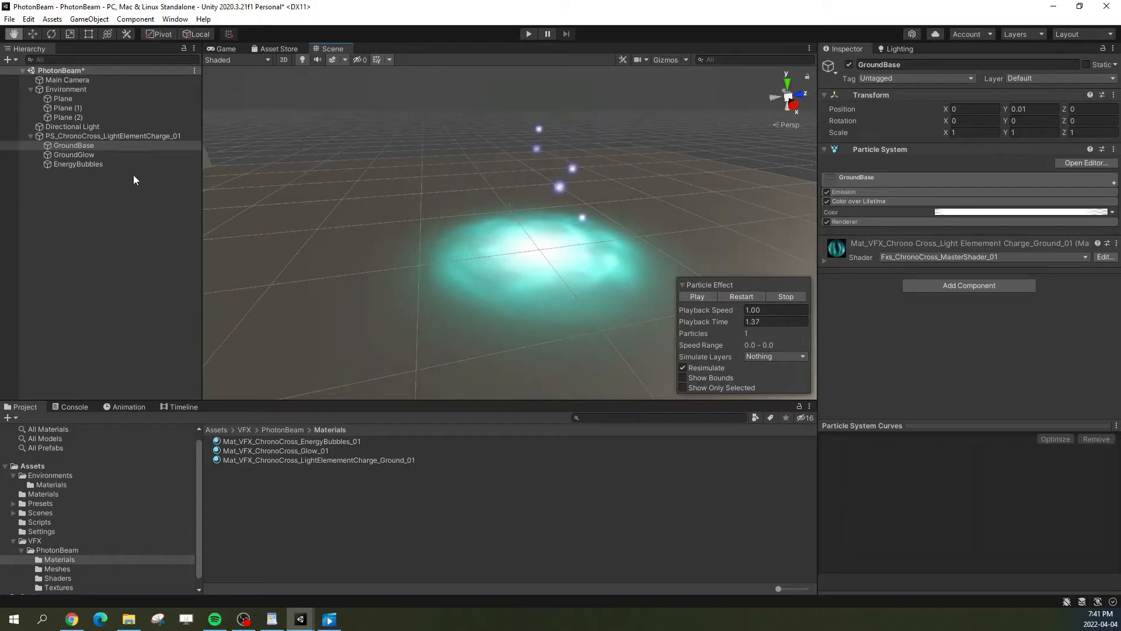
Step: Disable the Size over Lifetime module on GroundGlow and replay the effect
{"action": "left_click", "coordinate": [118, 155]}
{"action": "left_click", "coordinate": [861, 193]}
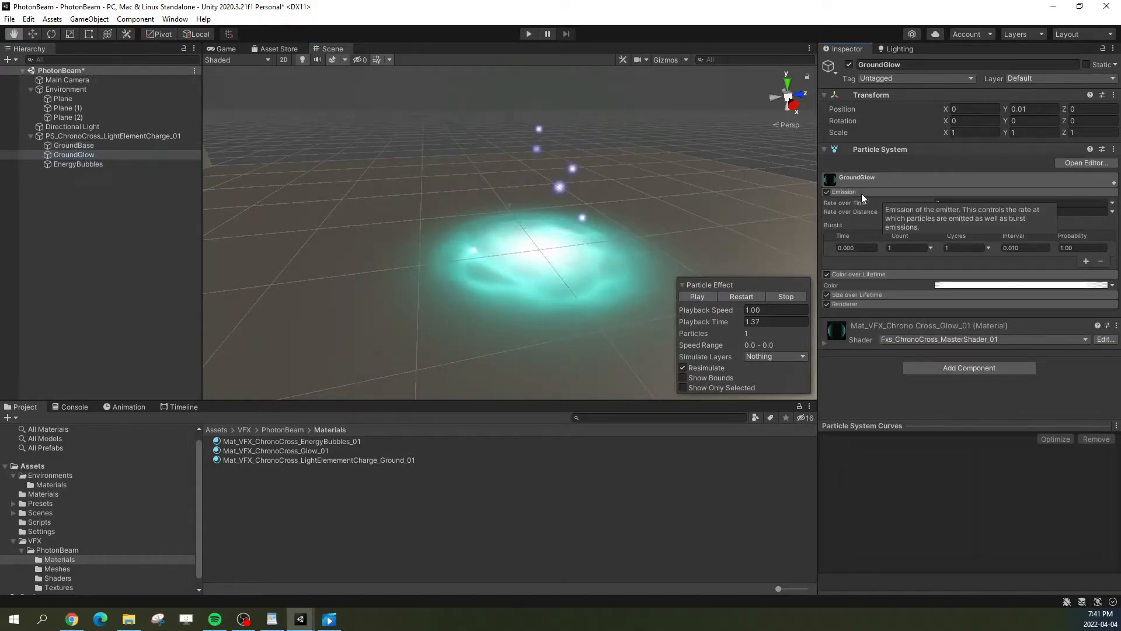
{"action": "left_click", "coordinate": [944, 285]}
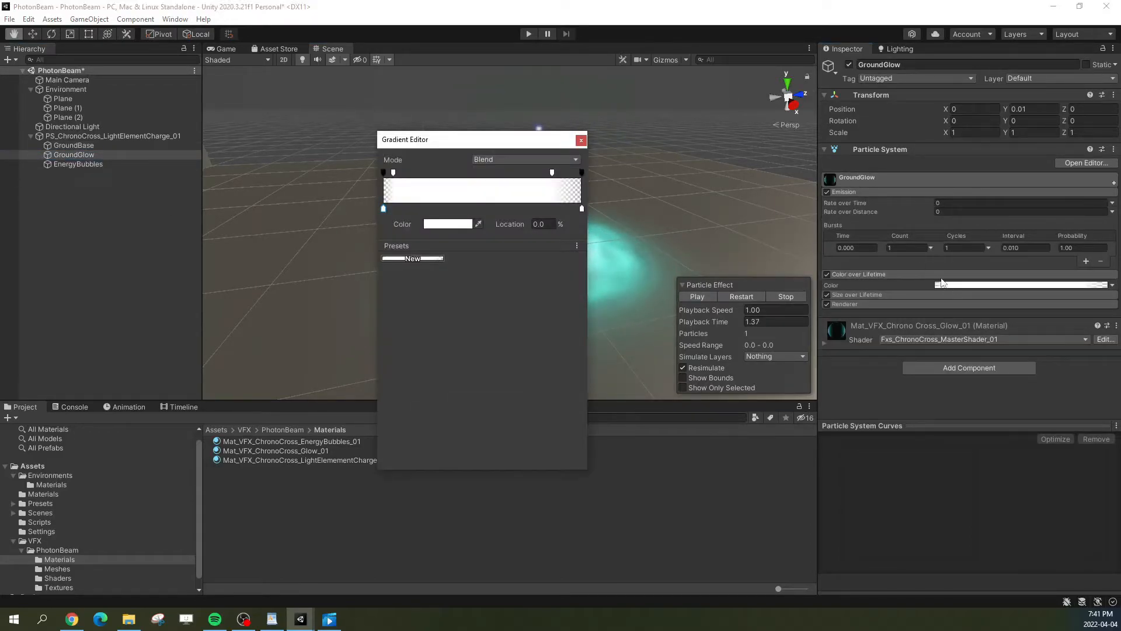
{"action": "left_click", "coordinate": [596, 139]}
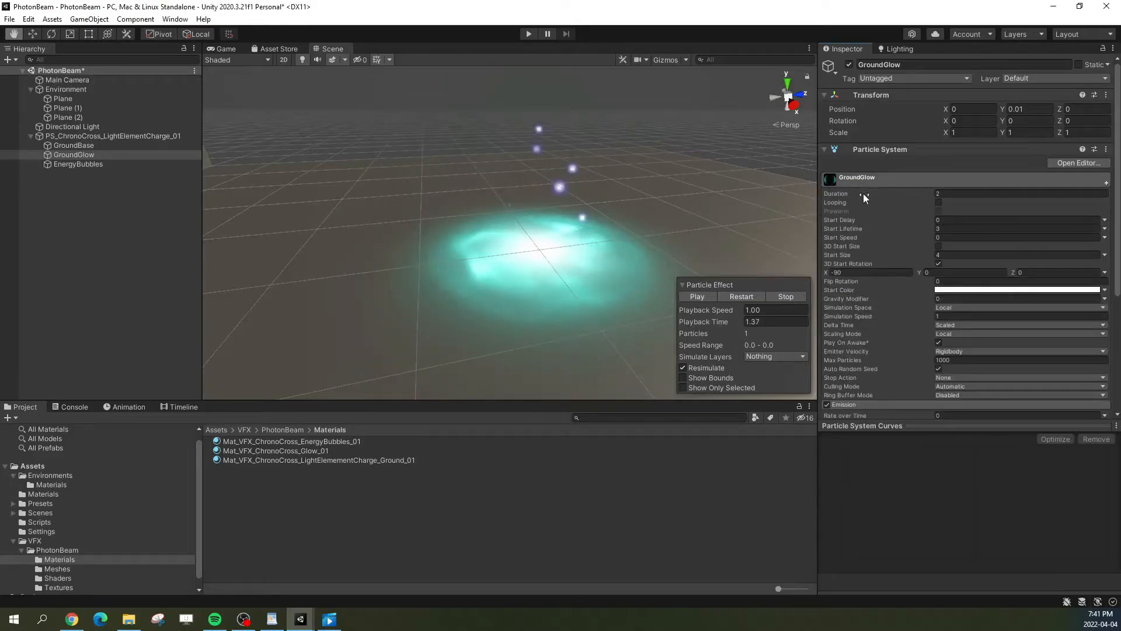
{"action": "left_click", "coordinate": [847, 192]}
{"action": "left_click", "coordinate": [847, 200]}
{"action": "left_click", "coordinate": [826, 211]}
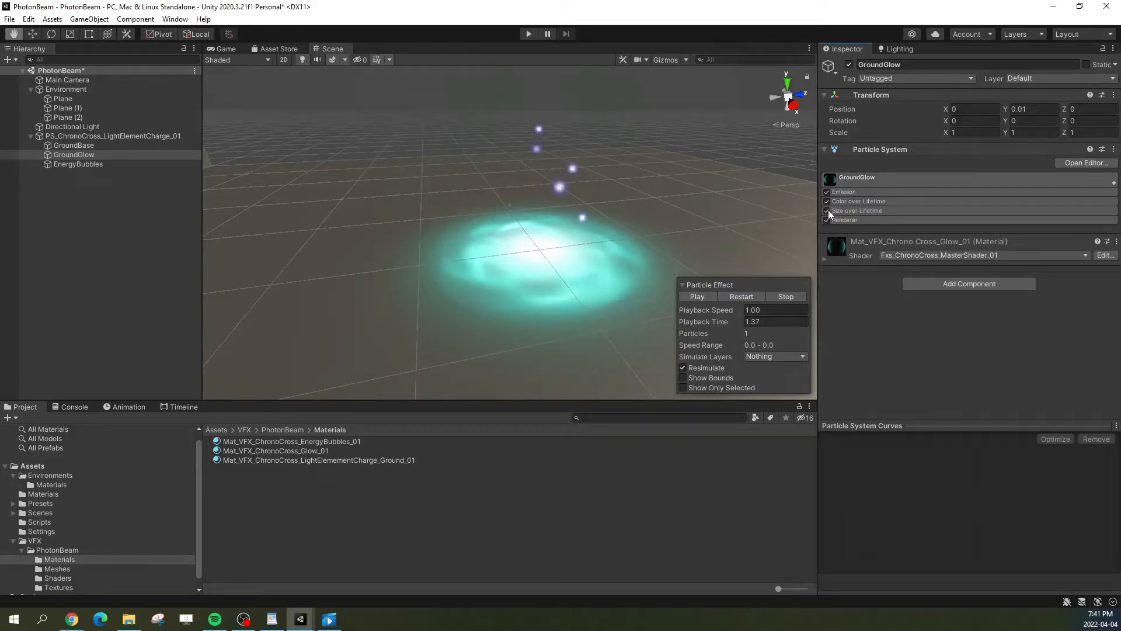
{"action": "left_click", "coordinate": [732, 295]}
{"action": "left_click", "coordinate": [732, 294]}
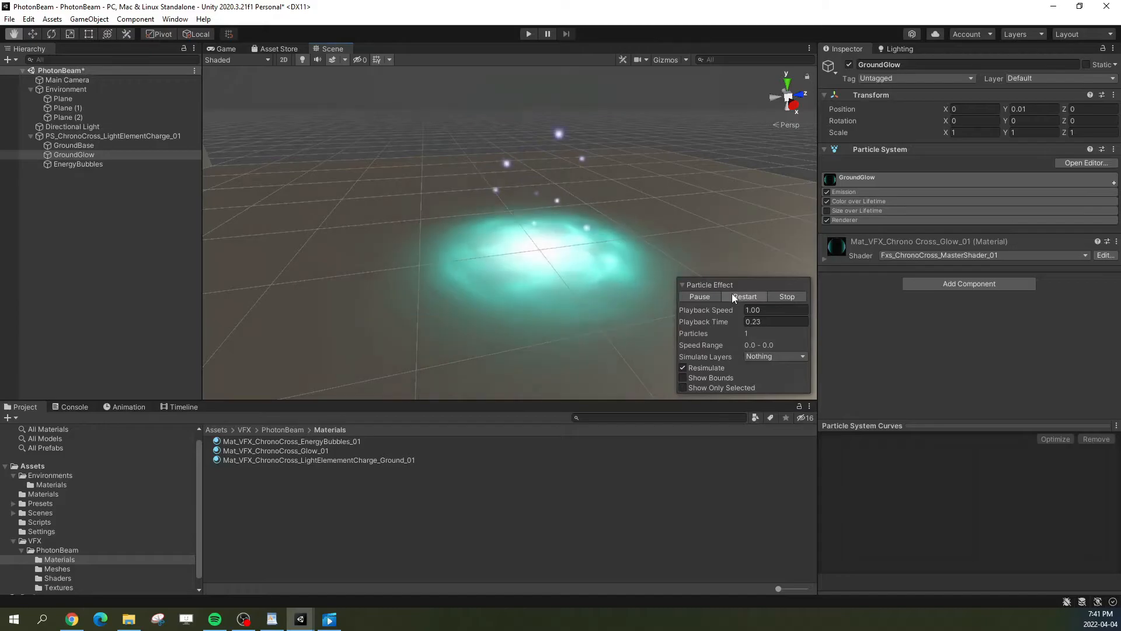
{"action": "left_click", "coordinate": [732, 295]}
{"action": "left_click", "coordinate": [698, 296]}
Step: Move the first opaque alpha key in GroundGlow's Color over Lifetime to 10% and copy the gradient to GroundBase
{"action": "left_click", "coordinate": [860, 201]}
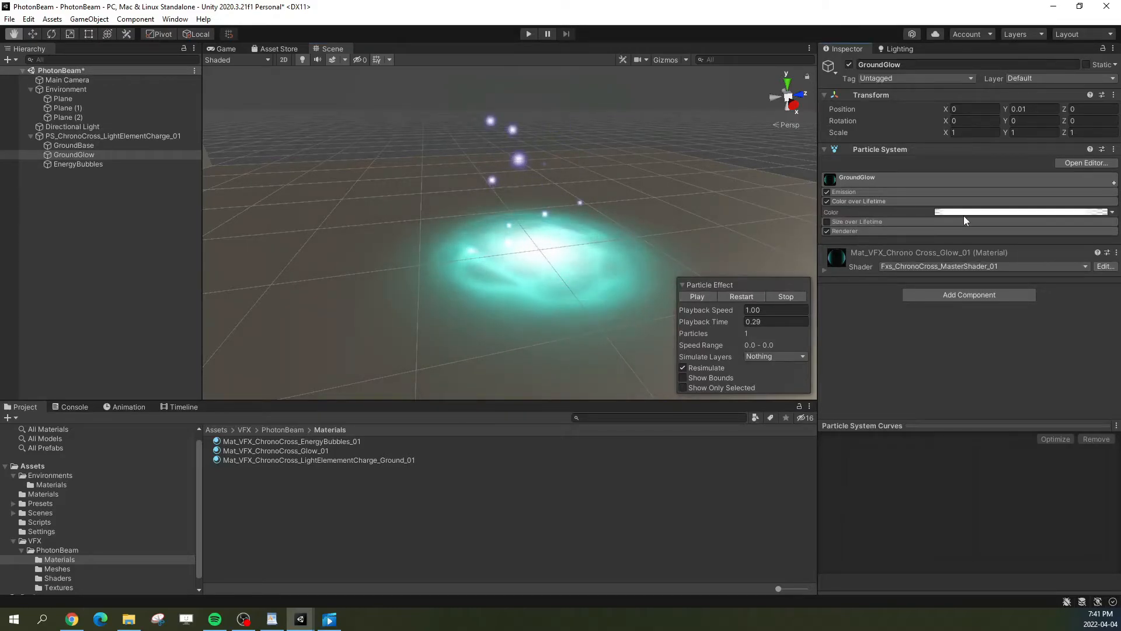
{"action": "left_click", "coordinate": [964, 212]}
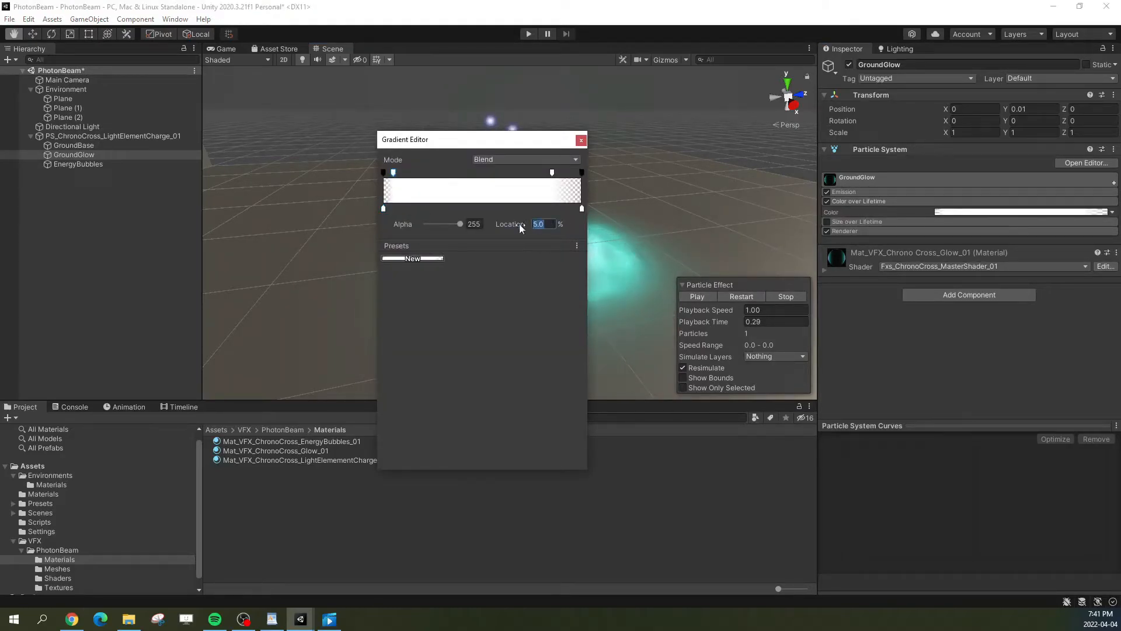
{"action": "left_click", "coordinate": [581, 140]}
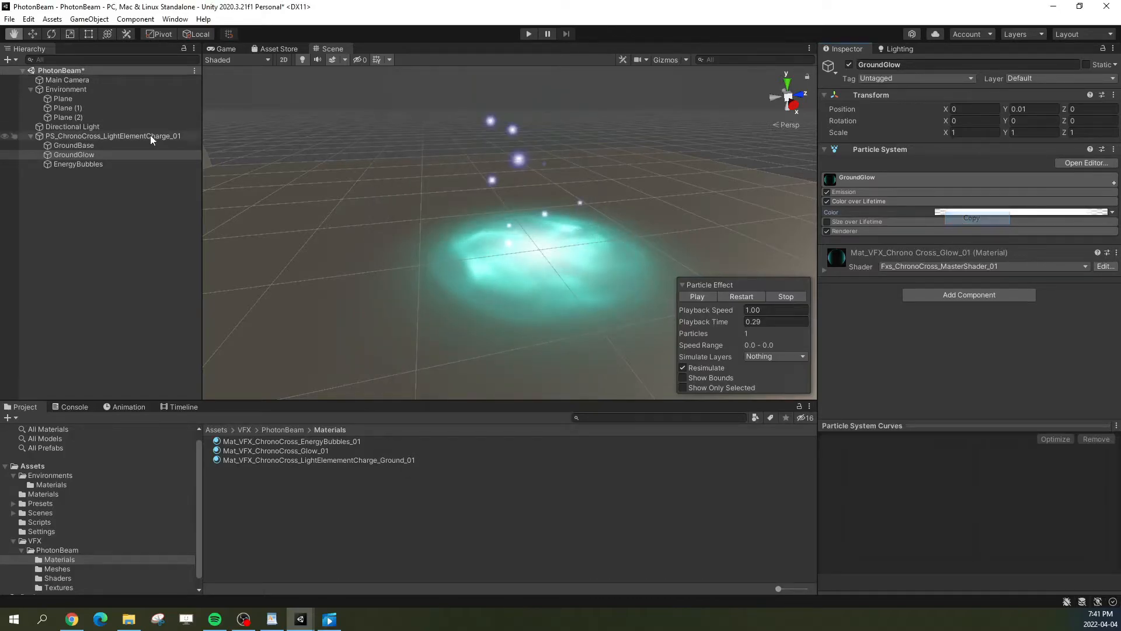
{"action": "left_click", "coordinate": [73, 145]}
{"action": "left_click", "coordinate": [987, 234]}
{"action": "left_click", "coordinate": [737, 295]}
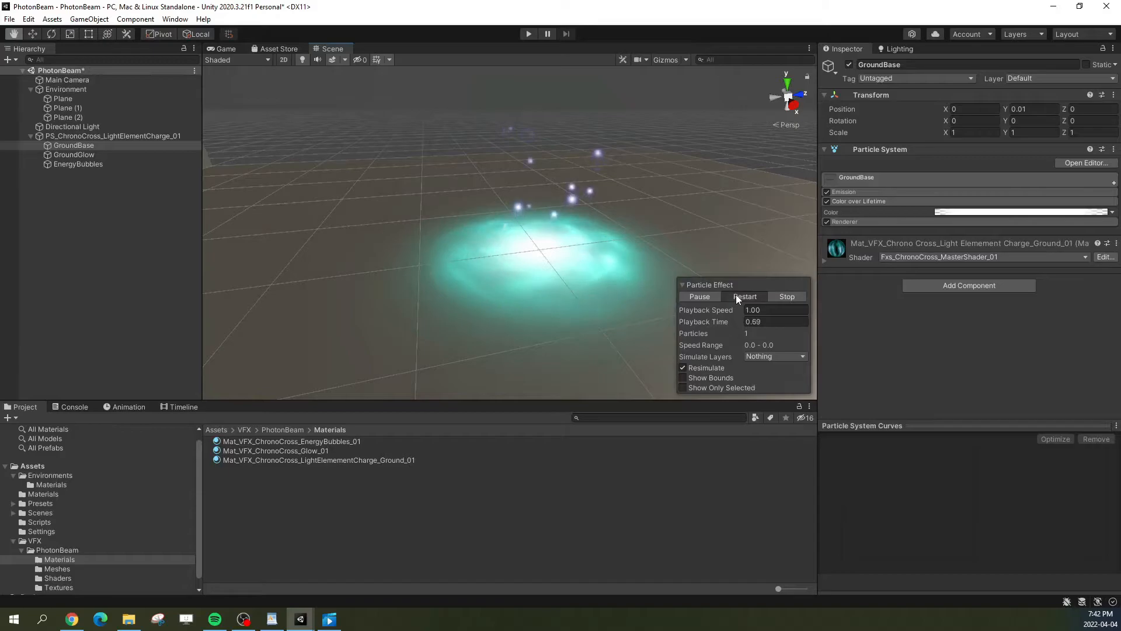
Step: Preview GroundGlow on its own by showing only the selected particle system and replaying it
{"action": "left_click", "coordinate": [710, 387]}
{"action": "left_click", "coordinate": [73, 154]}
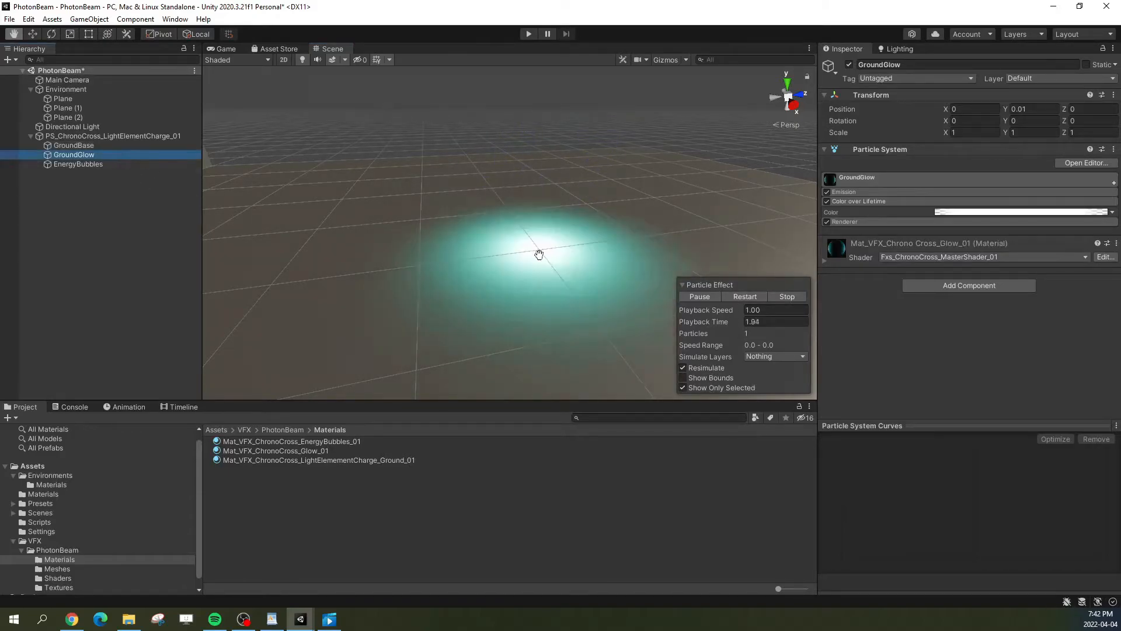
{"action": "left_click", "coordinate": [741, 294]}
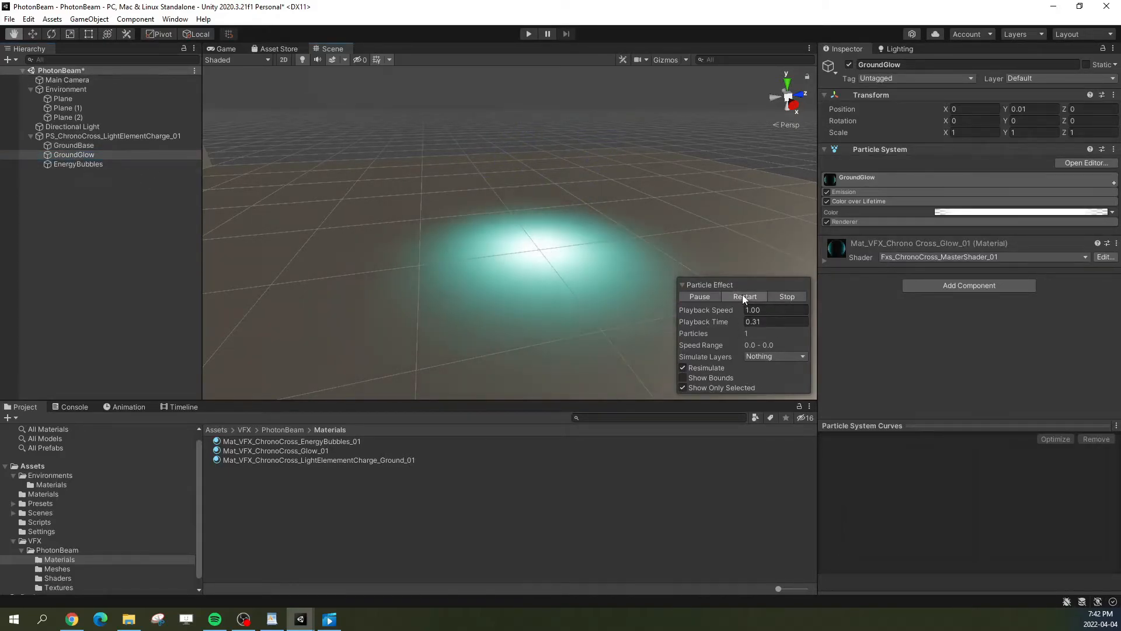
{"action": "mouse_move", "coordinate": [722, 320]}
{"action": "left_mouse_down"}
{"action": "mouse_move", "coordinate": [672, 321]}
{"action": "mouse_move", "coordinate": [713, 321]}
{"action": "left_mouse_up"}
{"action": "left_click", "coordinate": [725, 298]}
Step: Replay and scrub the complete effect while examining the glow and bubbles from several angles and distances
{"action": "left_click_drag", "start_coordinate": [515, 265], "coordinate": [598, 270], "text": "alt"}
{"action": "scroll", "coordinate": [598, 270], "scroll_direction": "down", "scroll_amount": 3}
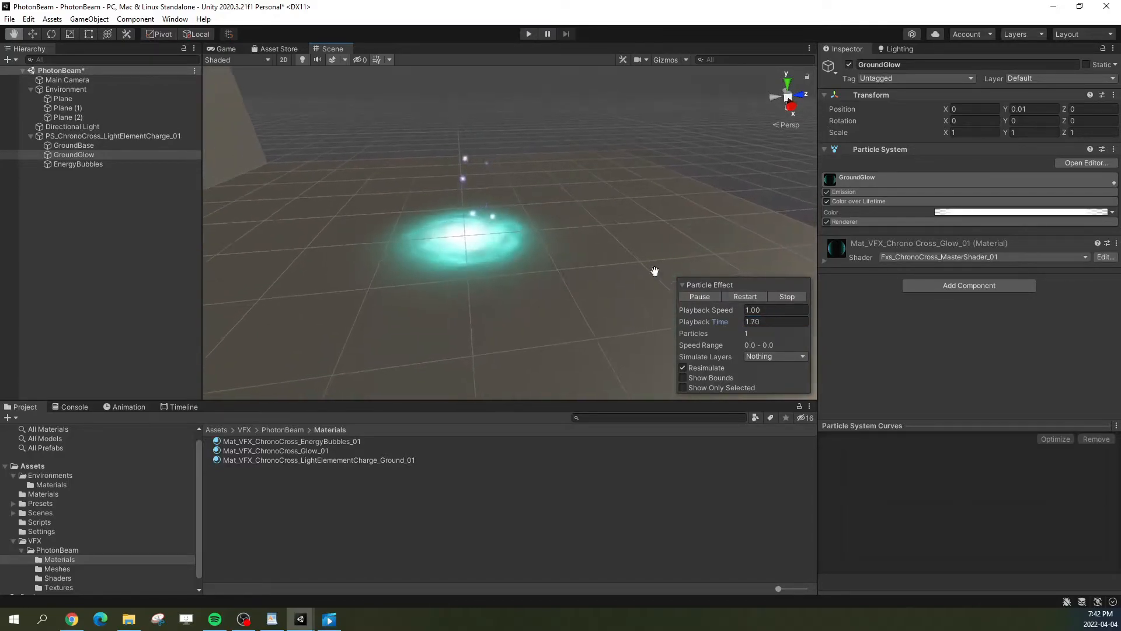
{"action": "left_click_drag", "start_coordinate": [543, 226], "coordinate": [625, 245]}
{"action": "left_click", "coordinate": [731, 294]}
{"action": "right_click_drag", "start_coordinate": [620, 269], "coordinate": [699, 282]}
{"action": "left_click", "coordinate": [699, 297]}
{"action": "left_click_drag", "start_coordinate": [648, 316], "coordinate": [720, 310]}
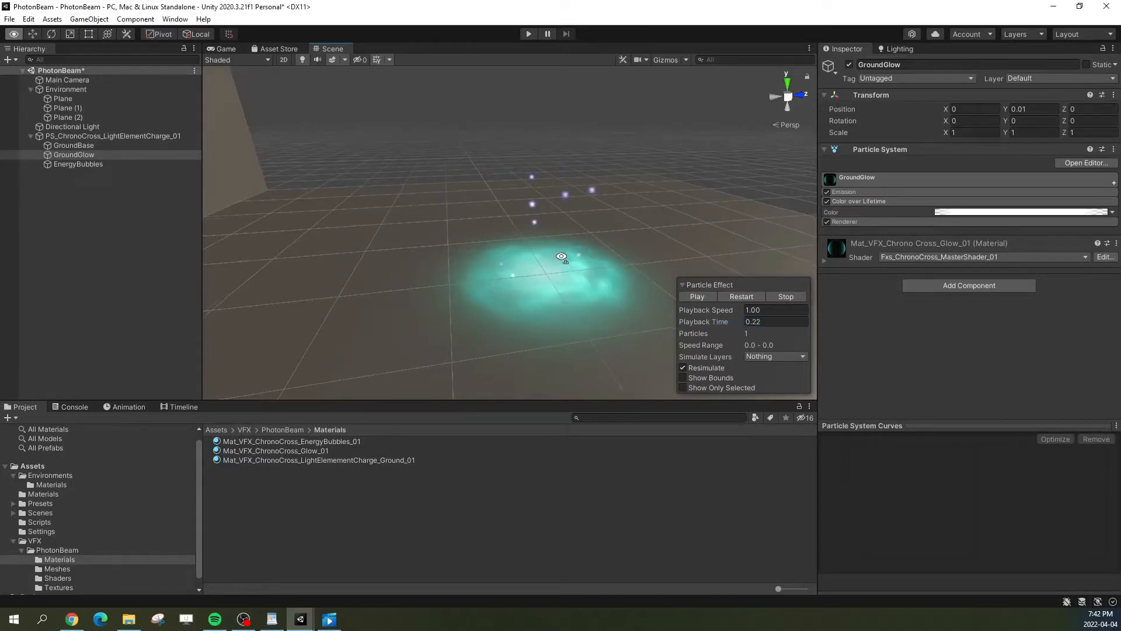
{"action": "left_click_drag", "start_coordinate": [559, 257], "coordinate": [552, 248], "text": "alt"}
Step: Locate the material assigned in GroundGlow's Renderer module and review its color gradient and texture settings
{"action": "left_click", "coordinate": [899, 202]}
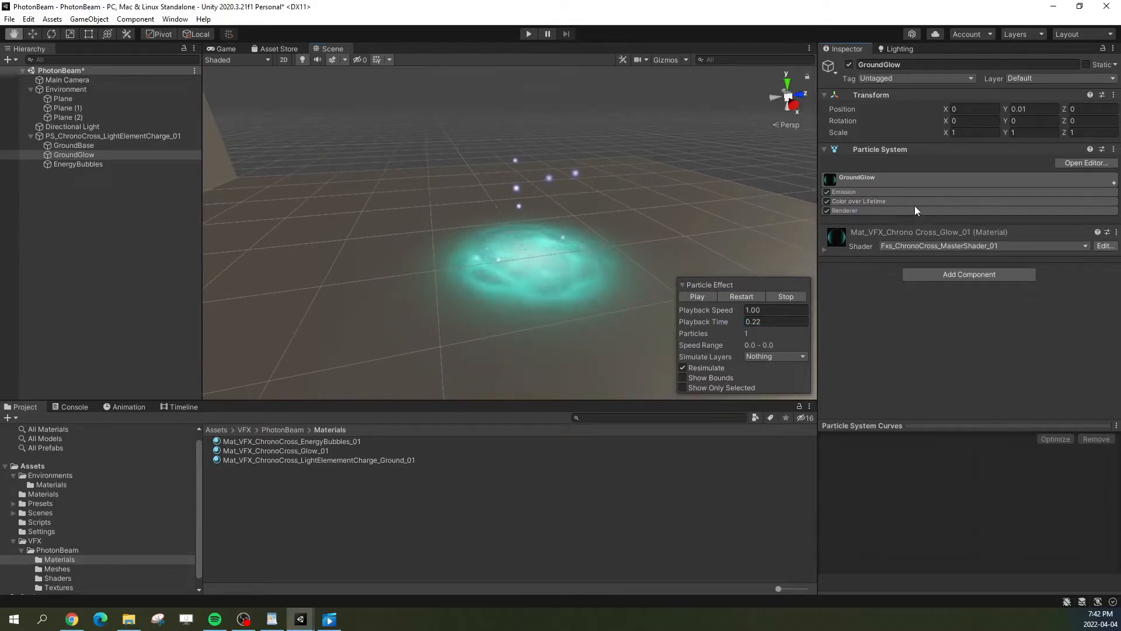
{"action": "left_click", "coordinate": [881, 210]}
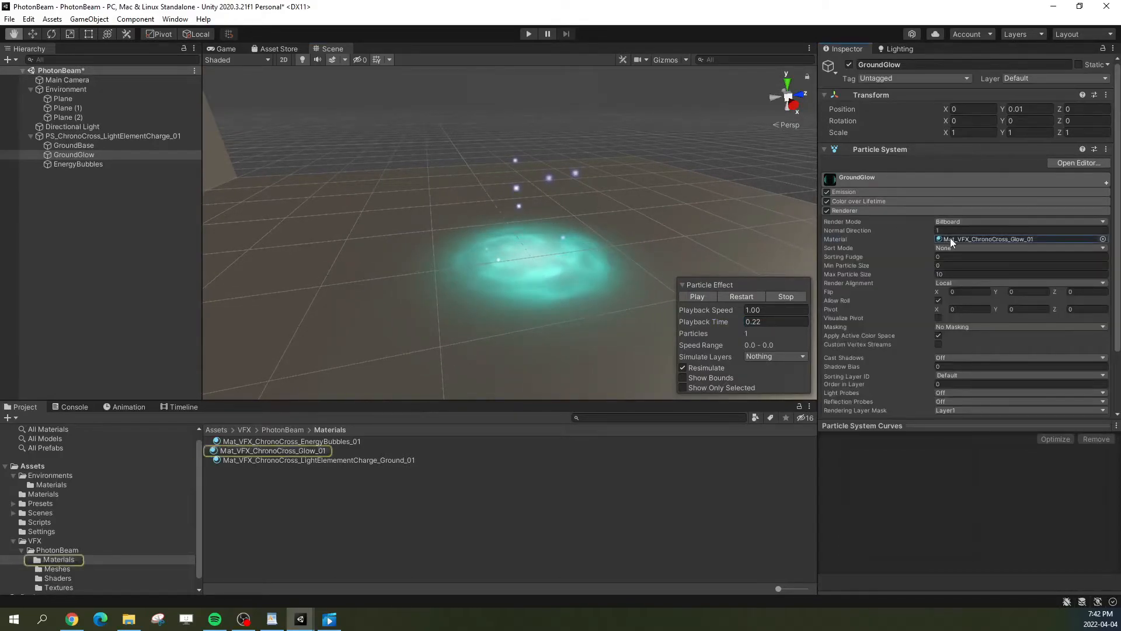
{"action": "left_click", "coordinate": [304, 451]}
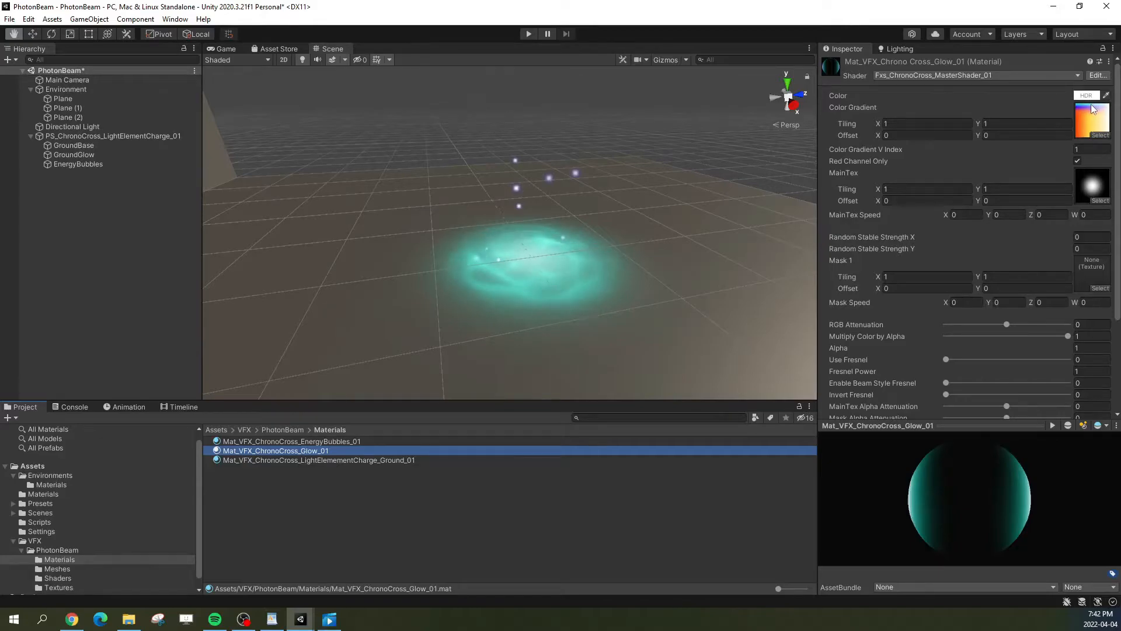
{"action": "left_click", "coordinate": [106, 156]}
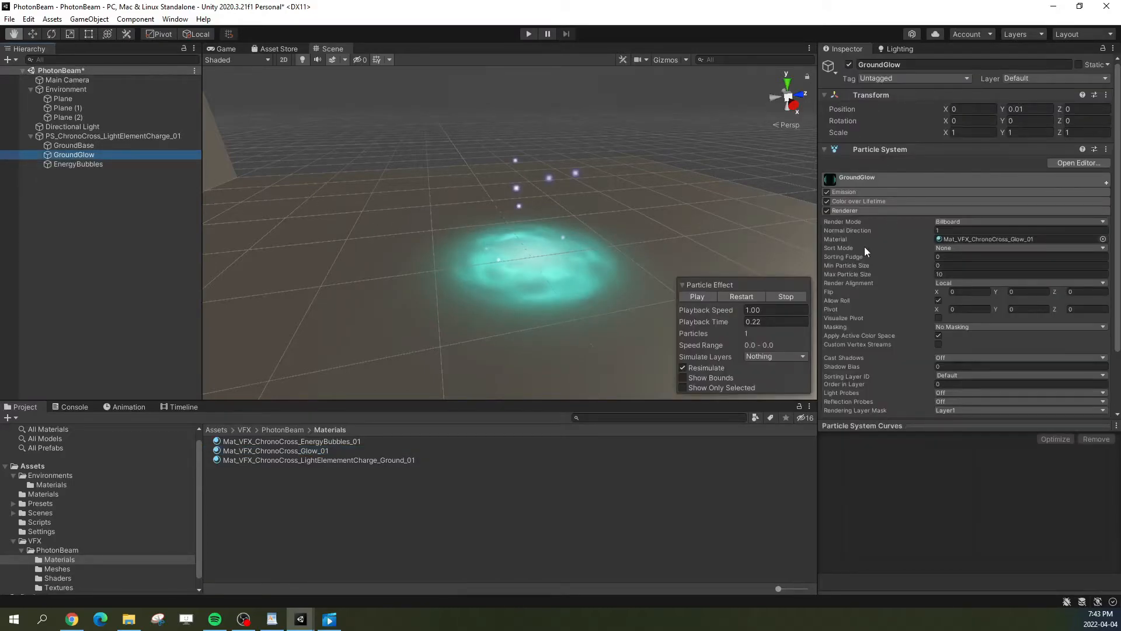
Step: Reduce the alpha of GroundGlow's Start Color to 193 with the effect paused early in playback
{"action": "left_click_drag", "start_coordinate": [707, 321], "coordinate": [786, 322]}
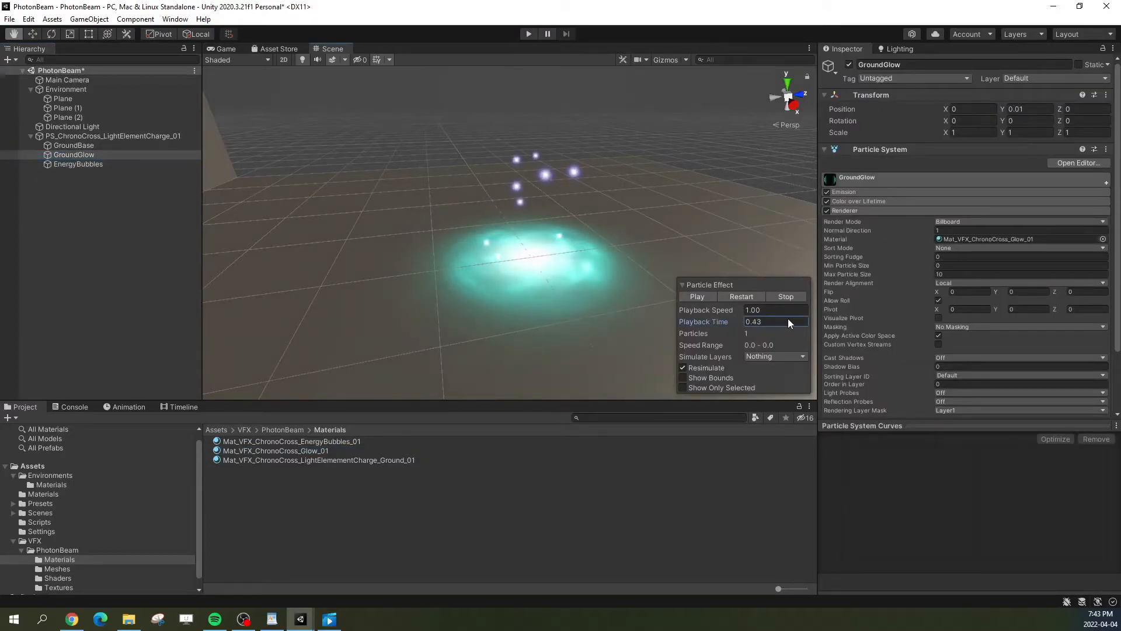
{"action": "left_click", "coordinate": [741, 296]}
{"action": "left_click", "coordinate": [888, 182]}
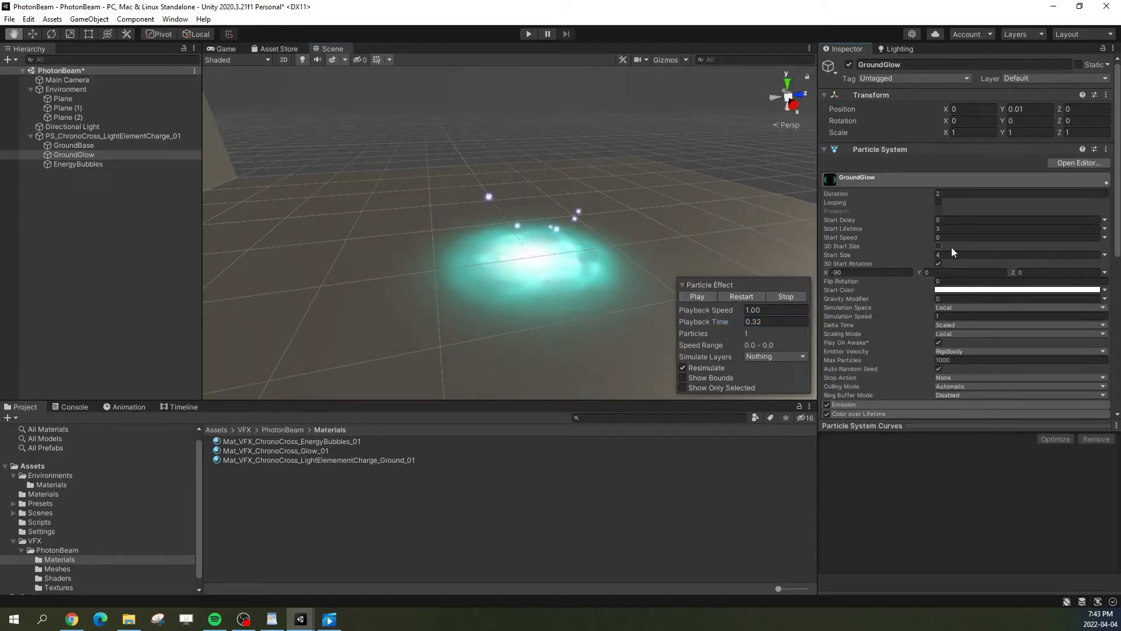
{"action": "left_click", "coordinate": [962, 290]}
{"action": "left_click", "coordinate": [1044, 516]}
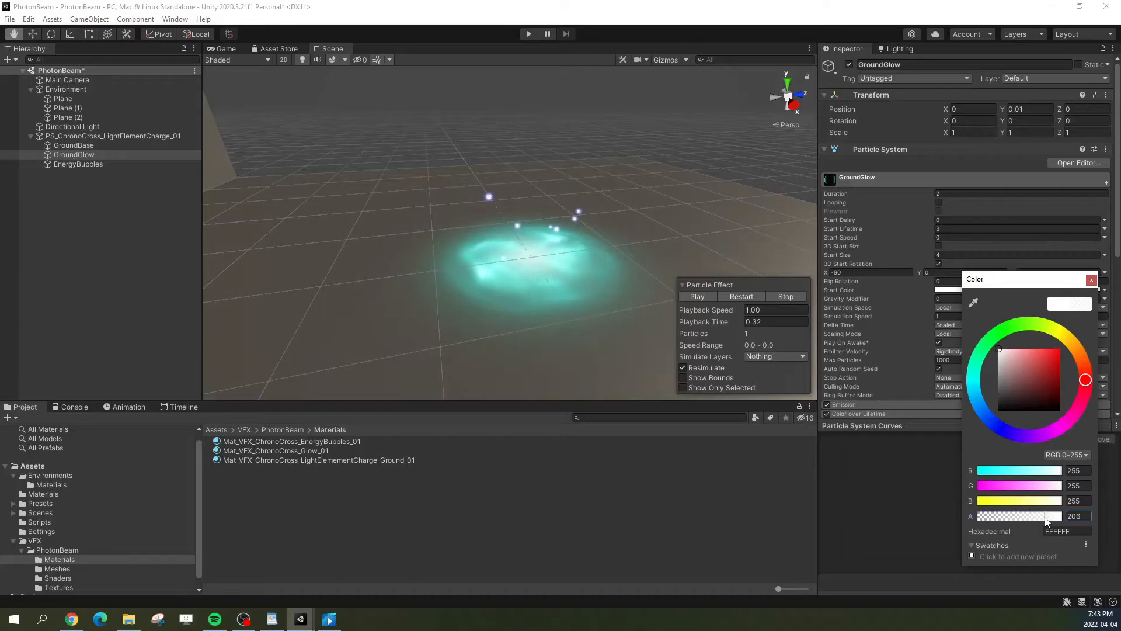
{"action": "left_click", "coordinate": [1041, 516]}
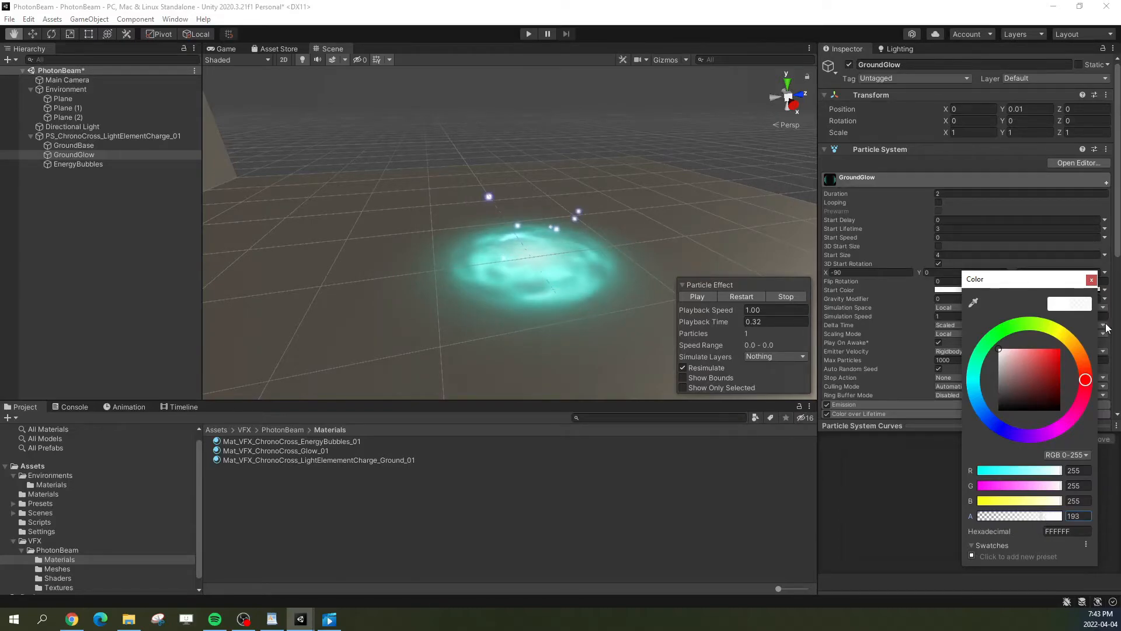
{"action": "left_click", "coordinate": [1091, 281]}
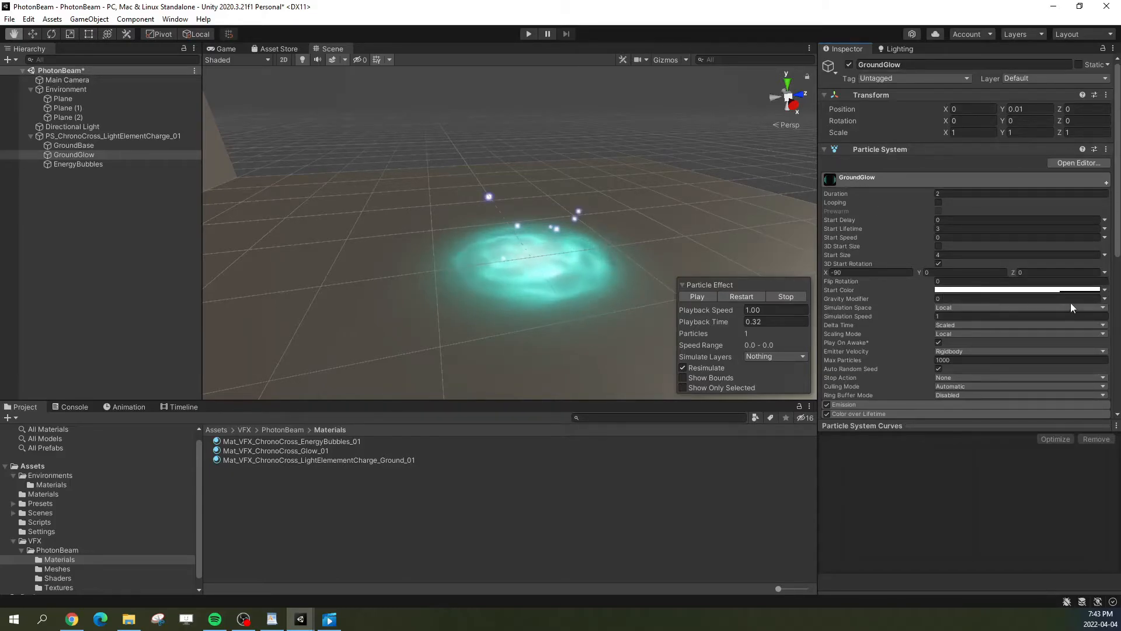
Step: Check the first opaque alpha key in GroundGlow's Color over Lifetime gradient and reopen the main particle settings
{"action": "left_click", "coordinate": [881, 179]}
{"action": "left_click", "coordinate": [864, 204]}
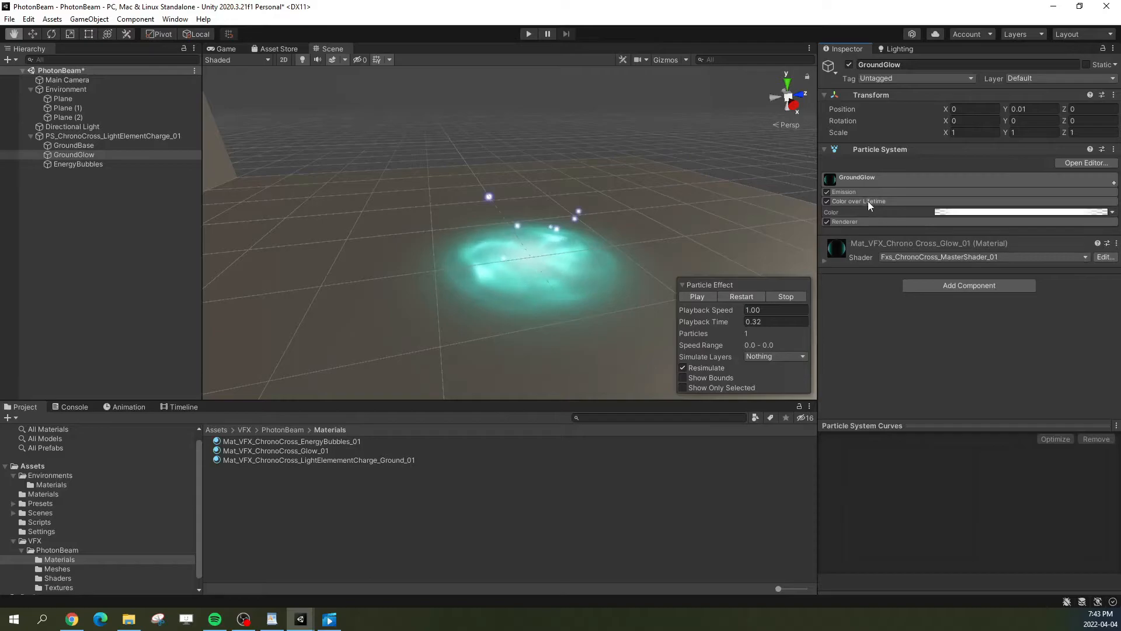
{"action": "left_click", "coordinate": [998, 212]}
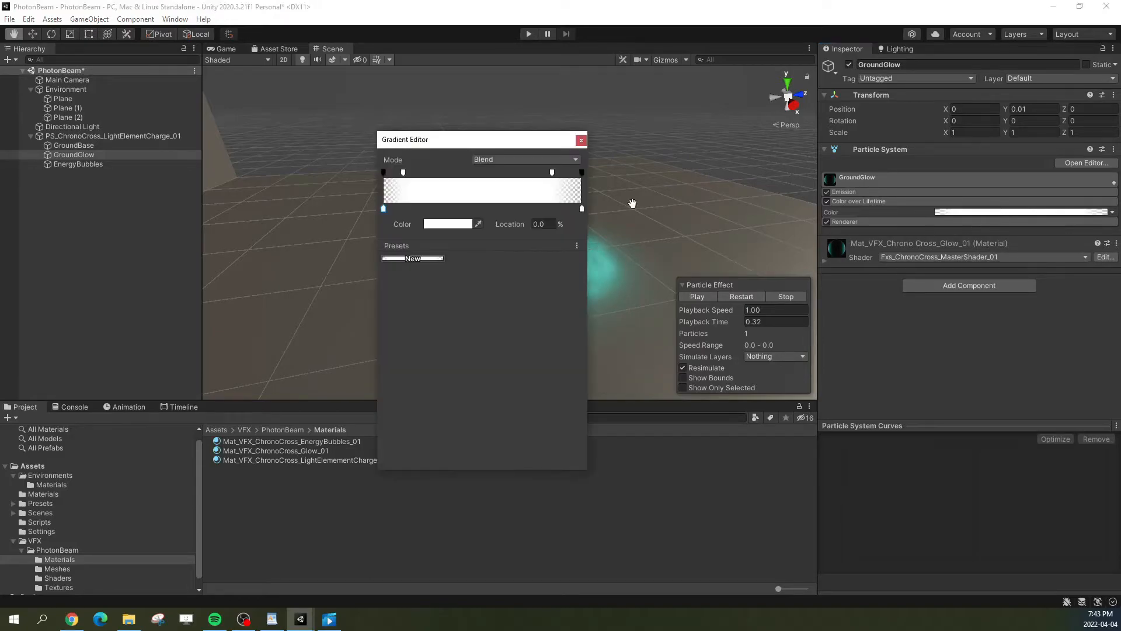
{"action": "left_click", "coordinate": [403, 172]}
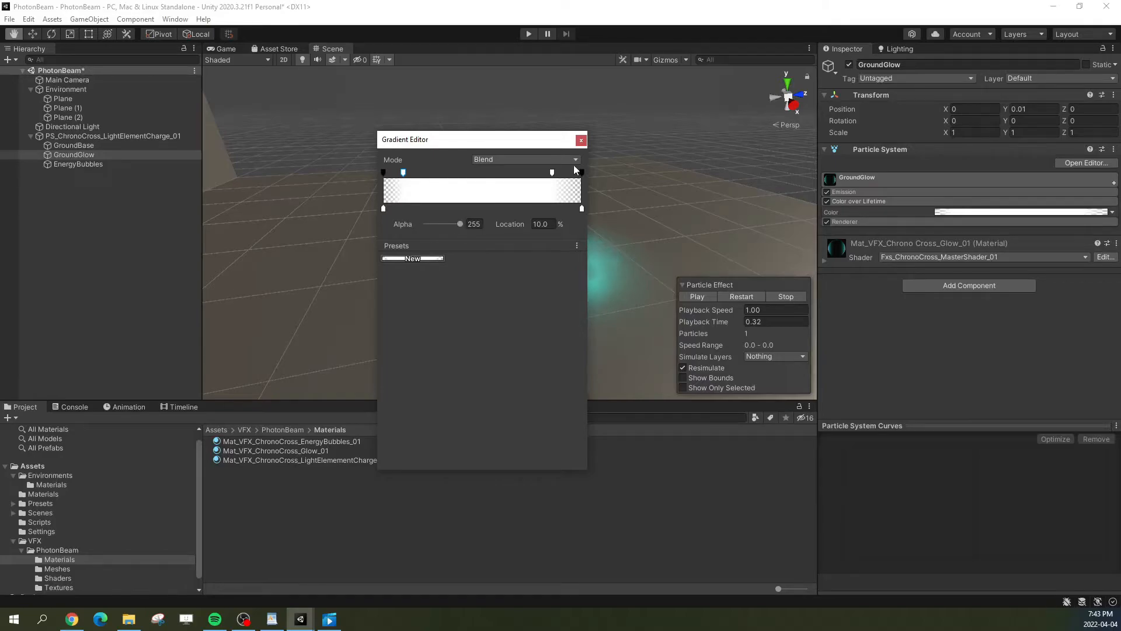
{"action": "key", "text": "Escape"}
{"action": "left_click", "coordinate": [895, 175]}
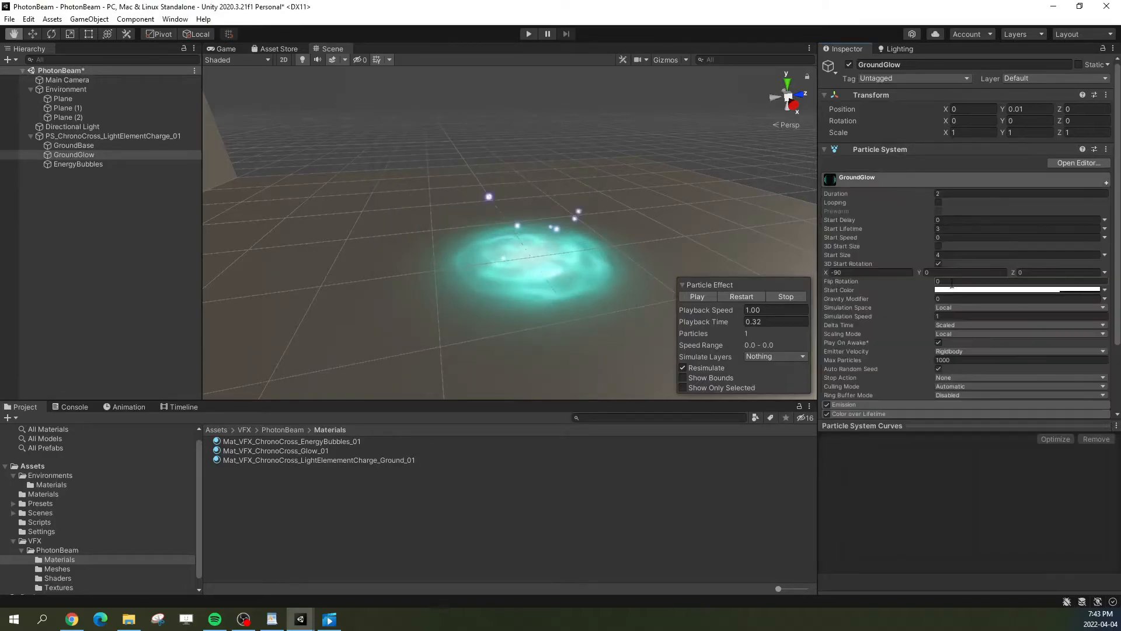
Step: Check GroundGlow's Start Color, and replay the effect several times while examining the glow from different distances and angles
{"action": "left_click", "coordinate": [1055, 290]}
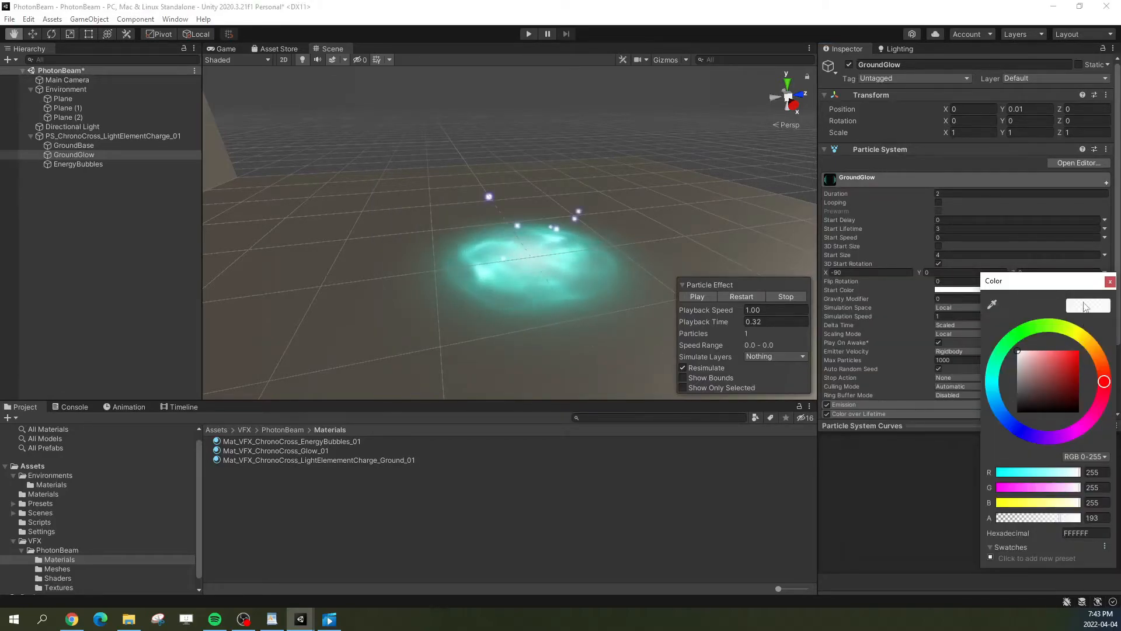
{"action": "left_click", "coordinate": [765, 293]}
{"action": "left_click", "coordinate": [748, 299]}
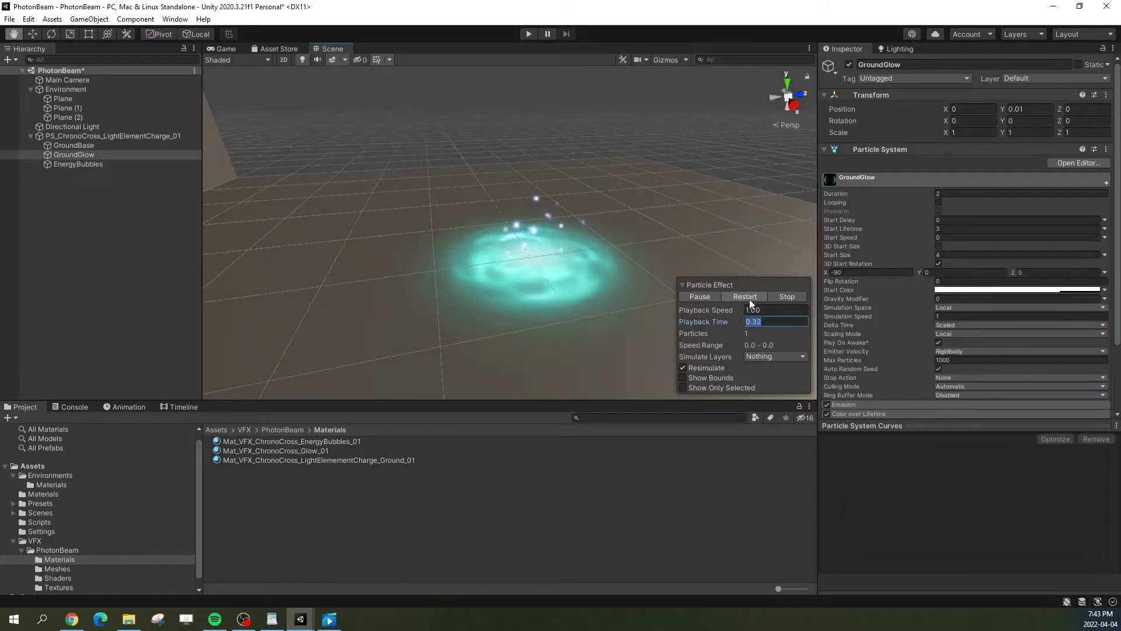
{"action": "left_click", "coordinate": [735, 293]}
{"action": "left_click", "coordinate": [742, 293]}
{"action": "left_click", "coordinate": [738, 295]}
{"action": "scroll", "coordinate": [593, 285], "scroll_direction": "up", "scroll_amount": 2}
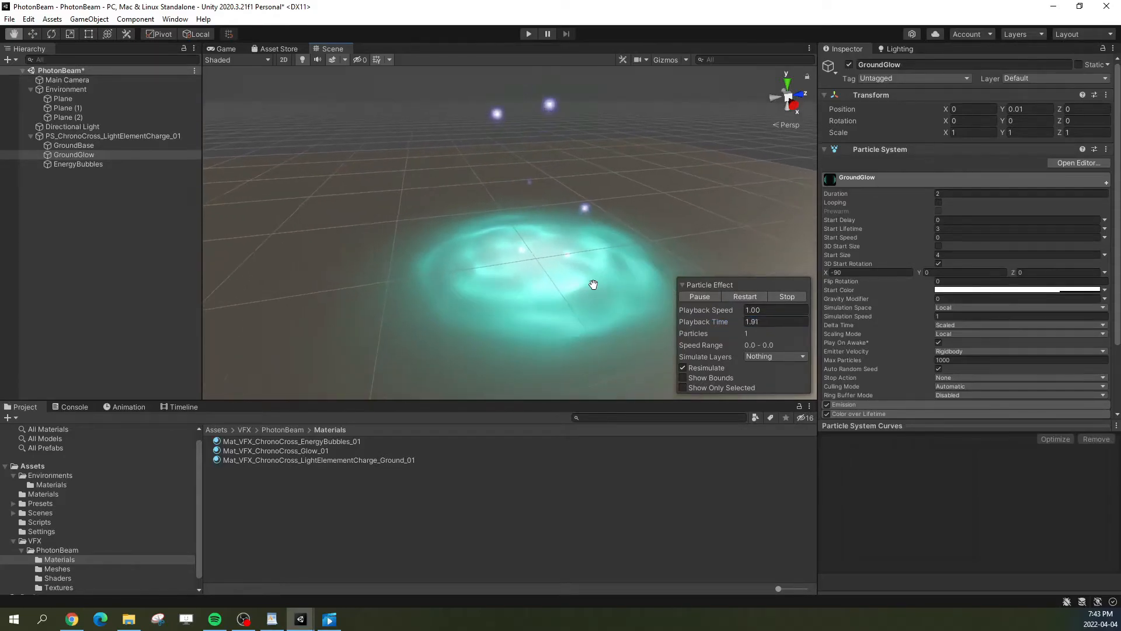
{"action": "left_click", "coordinate": [739, 295]}
{"action": "scroll", "coordinate": [578, 285], "scroll_direction": "down", "scroll_amount": 2}
{"action": "left_click_drag", "start_coordinate": [578, 286], "coordinate": [571, 272], "text": "alt"}
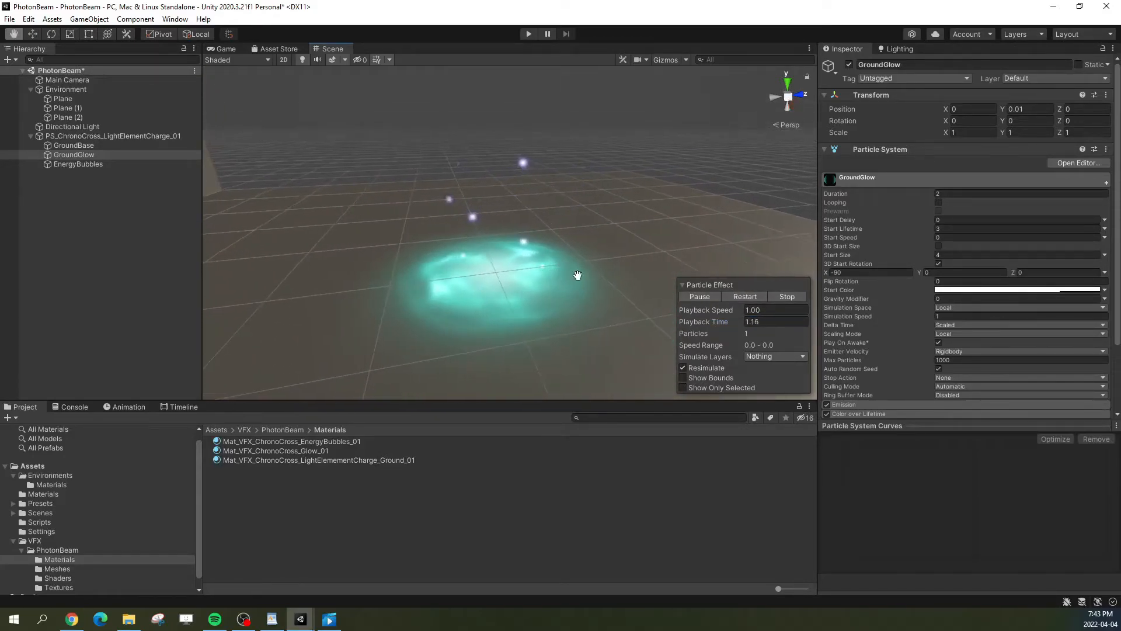
{"action": "left_click", "coordinate": [744, 299]}
{"action": "scroll", "coordinate": [497, 270], "scroll_direction": "down", "scroll_amount": 3}
{"action": "left_click_drag", "start_coordinate": [497, 270], "coordinate": [490, 296], "text": "alt"}
{"action": "right_click_drag", "start_coordinate": [490, 296], "coordinate": [491, 290]}
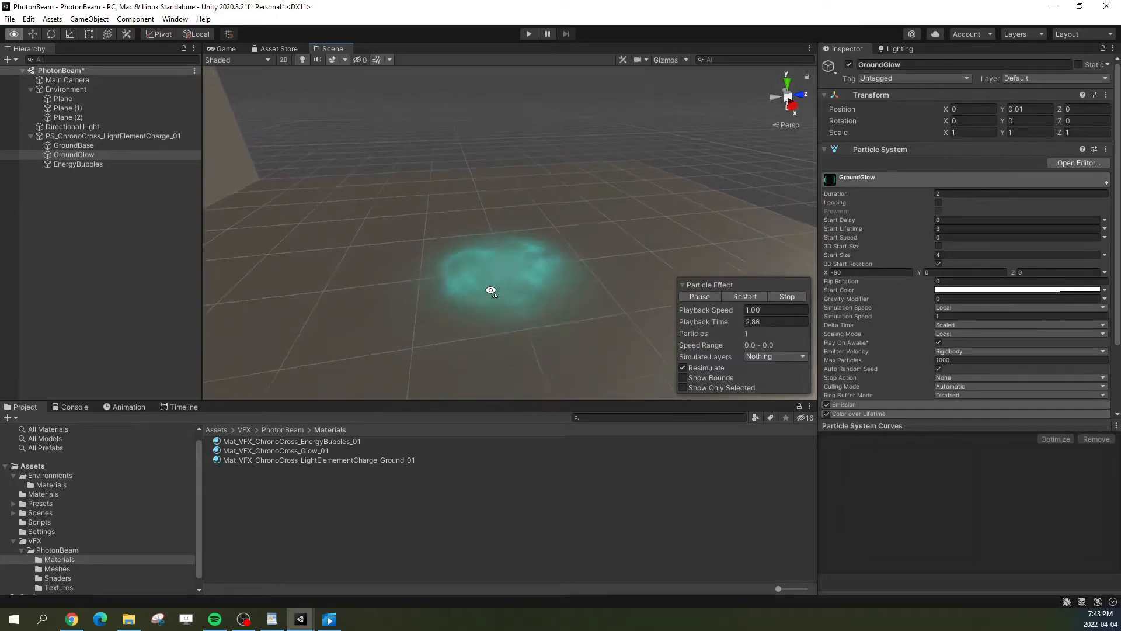
Step: Restart the effect, pause it at 0.94 seconds of playback, and examine the paused glow up close
{"action": "left_click", "coordinate": [757, 295]}
{"action": "left_click", "coordinate": [694, 296]}
{"action": "left_click_drag", "start_coordinate": [591, 265], "coordinate": [543, 261], "text": "alt"}
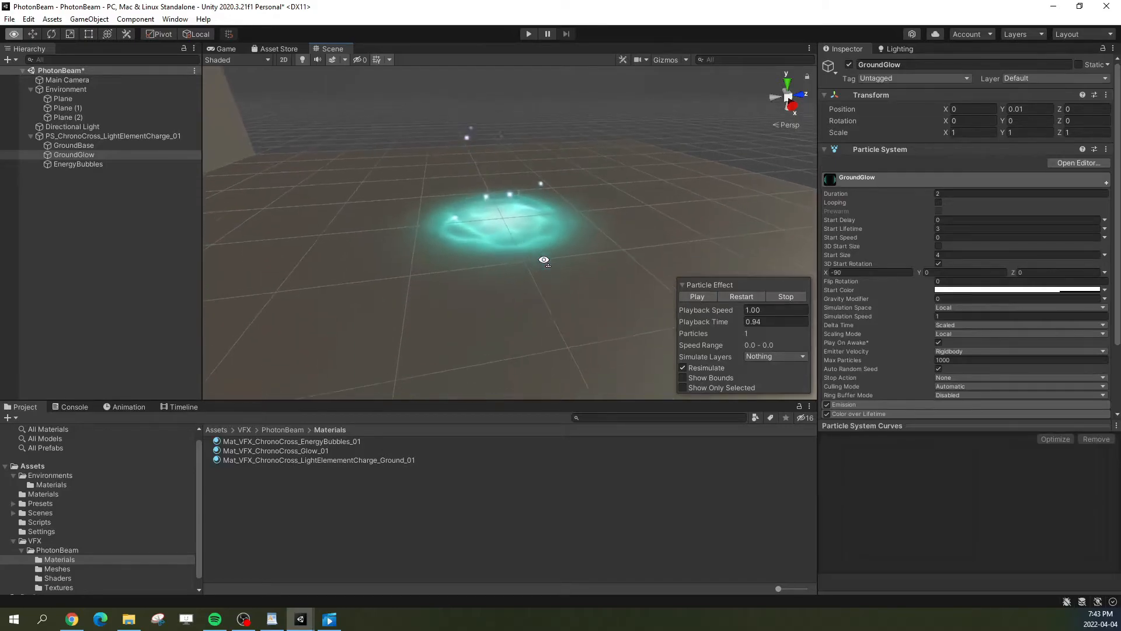
{"action": "right_click_drag", "start_coordinate": [544, 259], "coordinate": [541, 261]}
{"action": "key", "text": "w"}
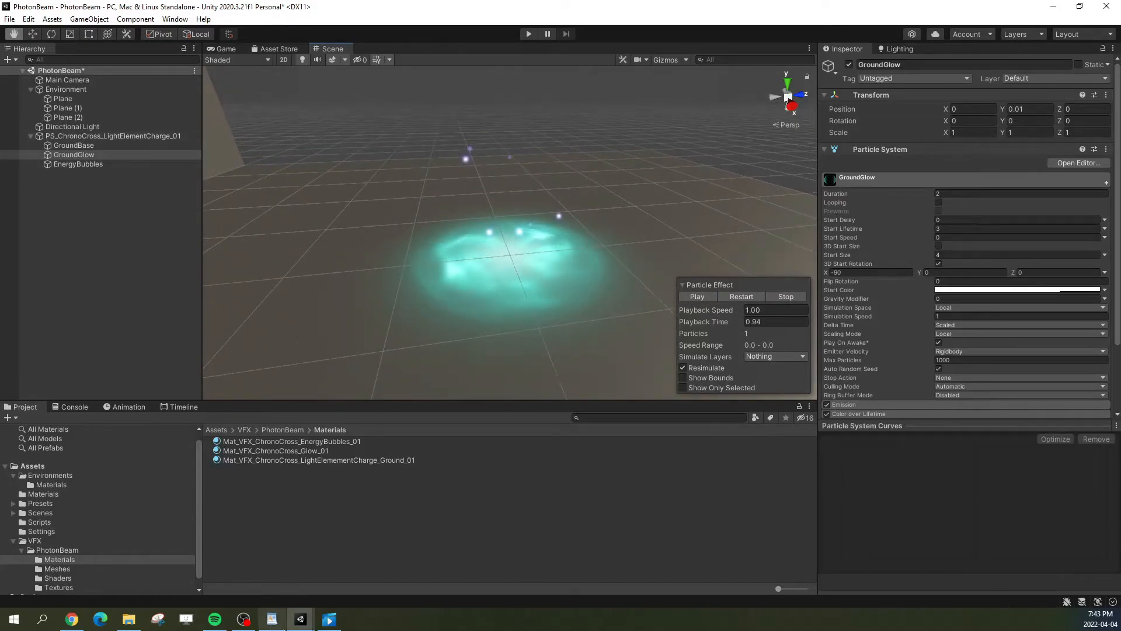
Step: Switch to the PhotonBeam reference video and replay the start of the light charge around the character
{"action": "left_click", "coordinate": [272, 620]}
{"action": "left_click", "coordinate": [679, 524]}
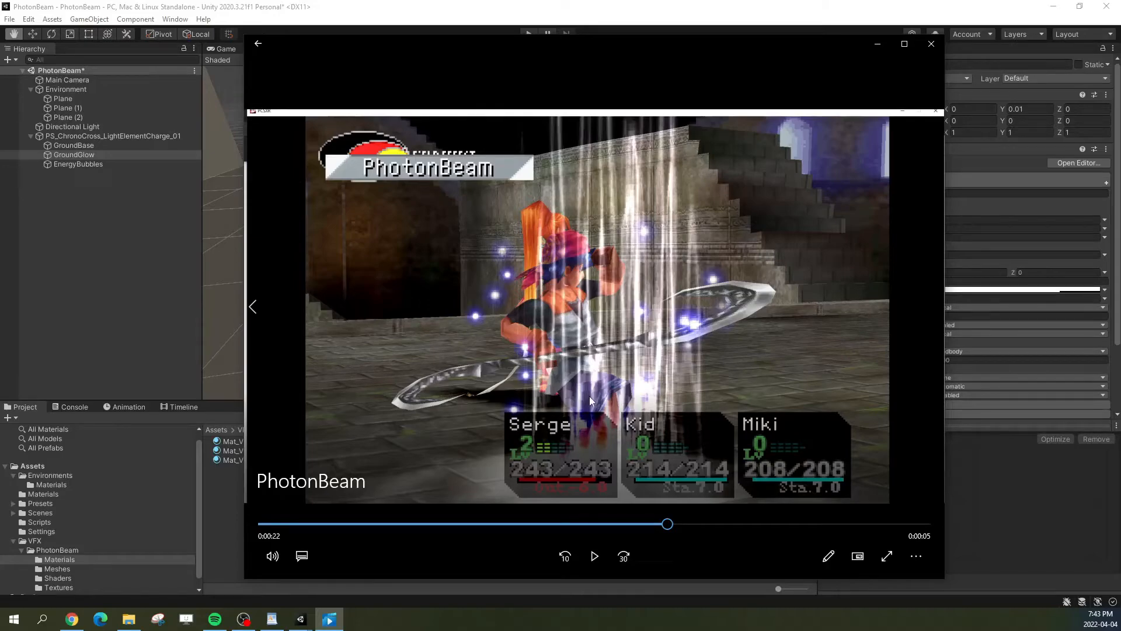
{"action": "left_click", "coordinate": [648, 524]}
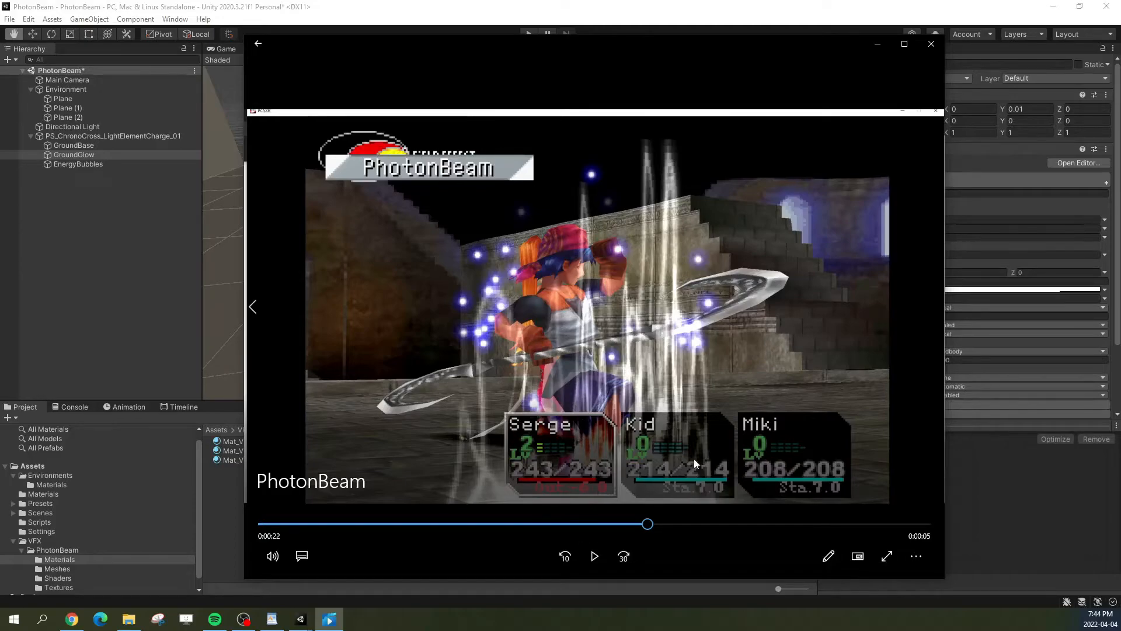
{"action": "left_click", "coordinate": [634, 523]}
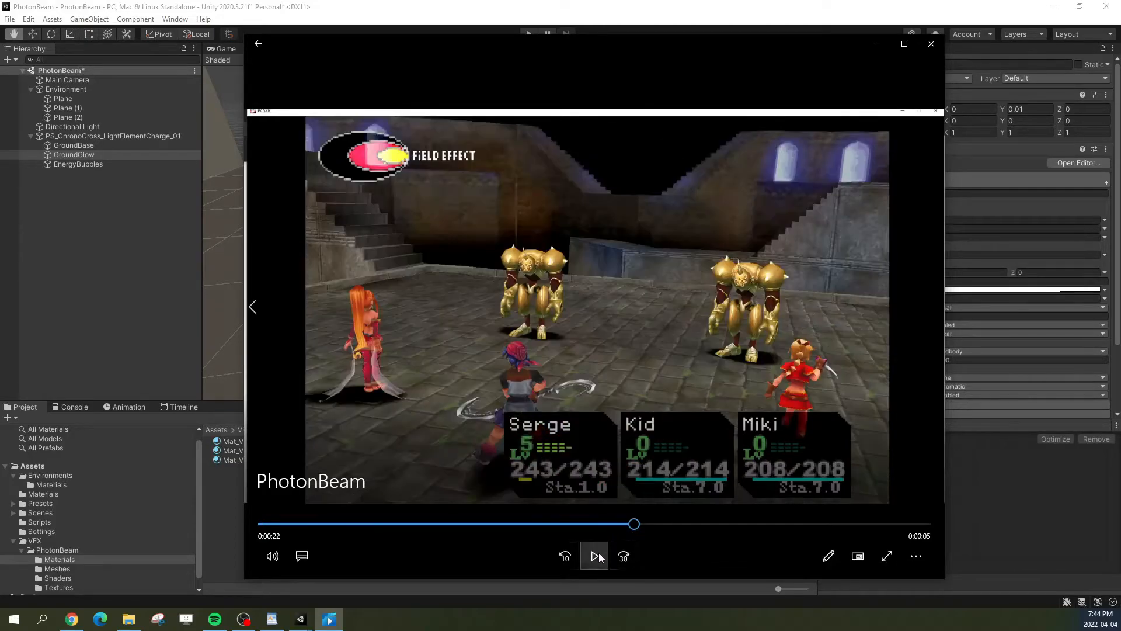
{"action": "left_click", "coordinate": [596, 556]}
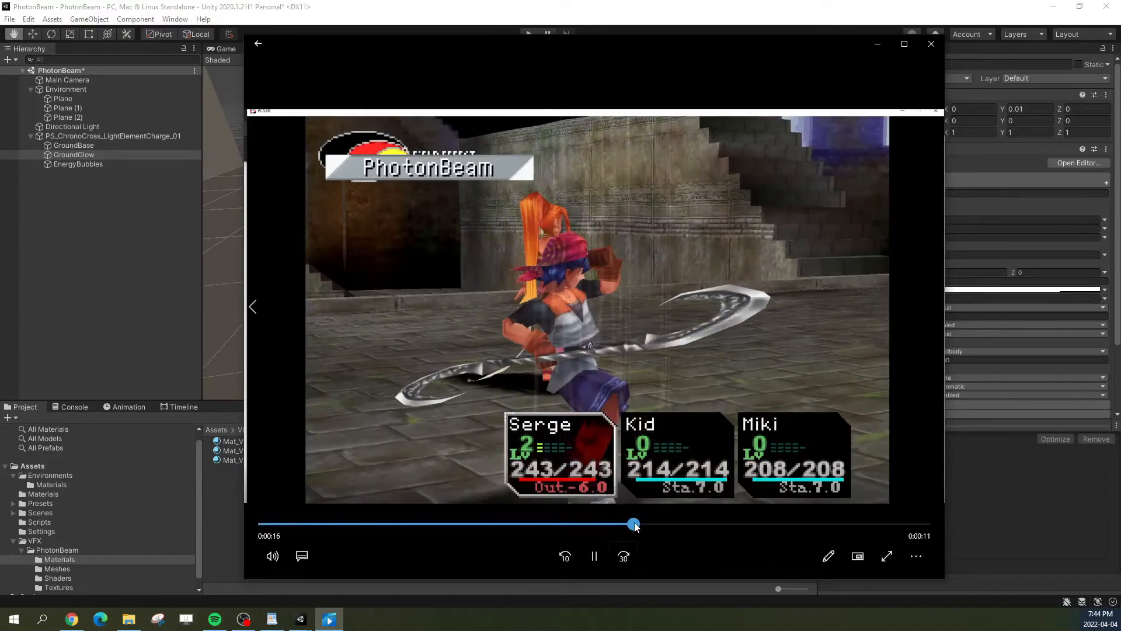
{"action": "left_click", "coordinate": [600, 525]}
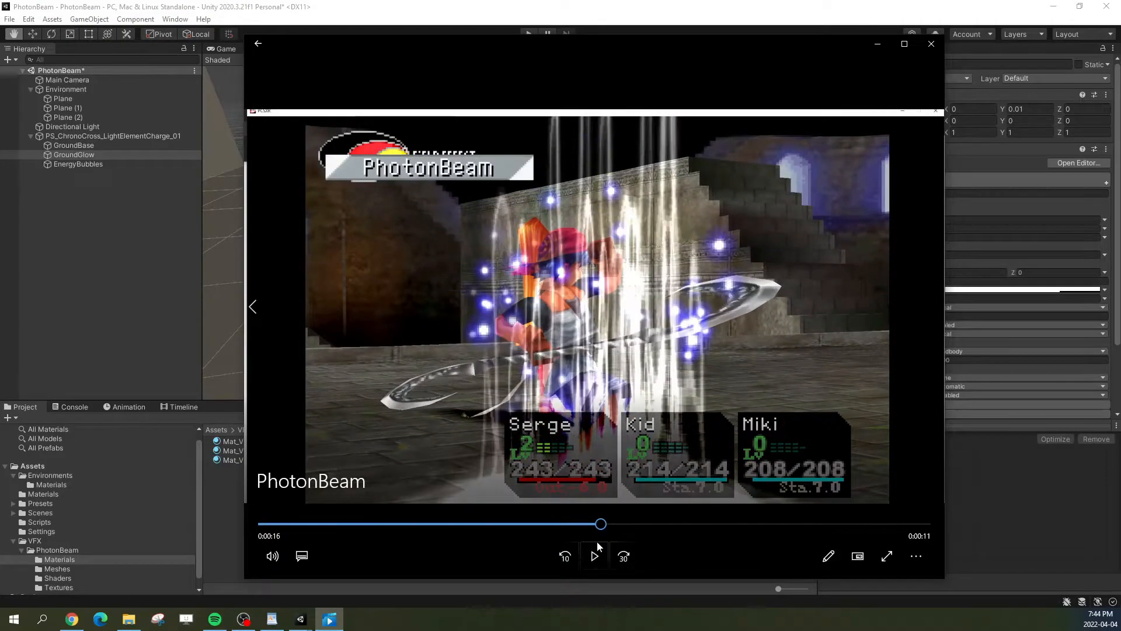
{"action": "left_click", "coordinate": [595, 556]}
{"action": "left_click", "coordinate": [596, 556]}
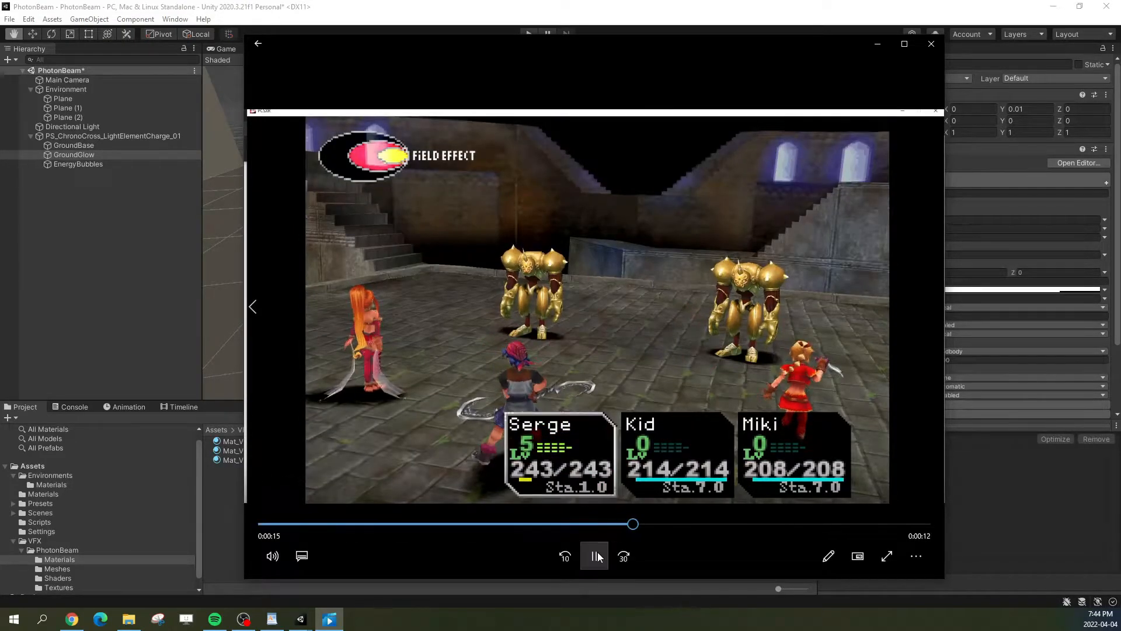
{"action": "left_click", "coordinate": [596, 556]}
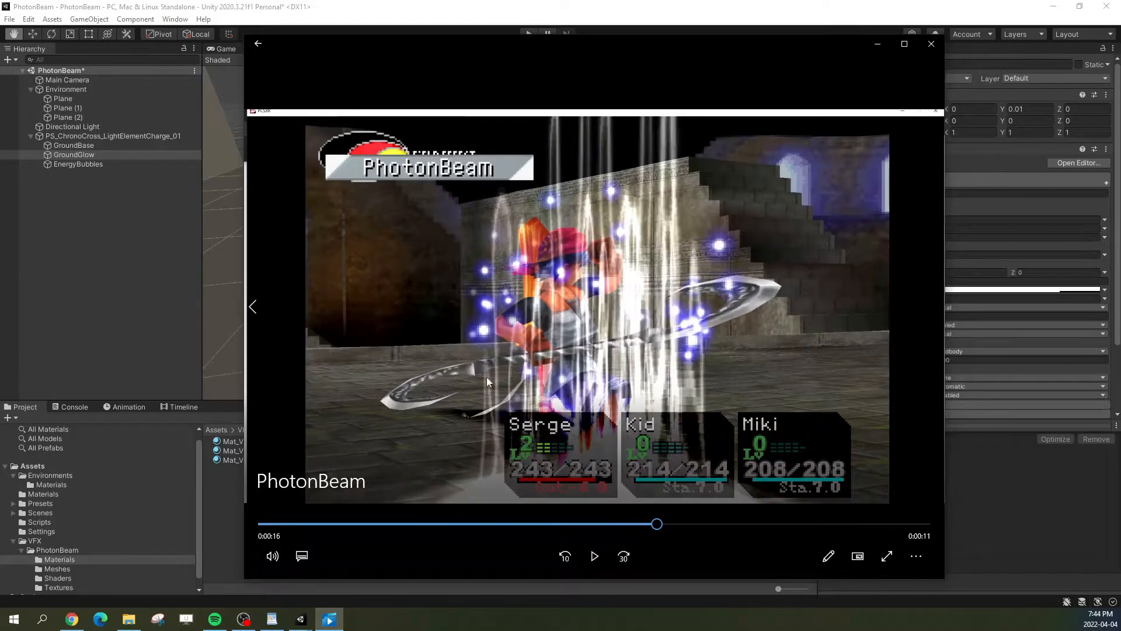
{"action": "left_click", "coordinate": [614, 525]}
{"action": "left_click", "coordinate": [596, 556]}
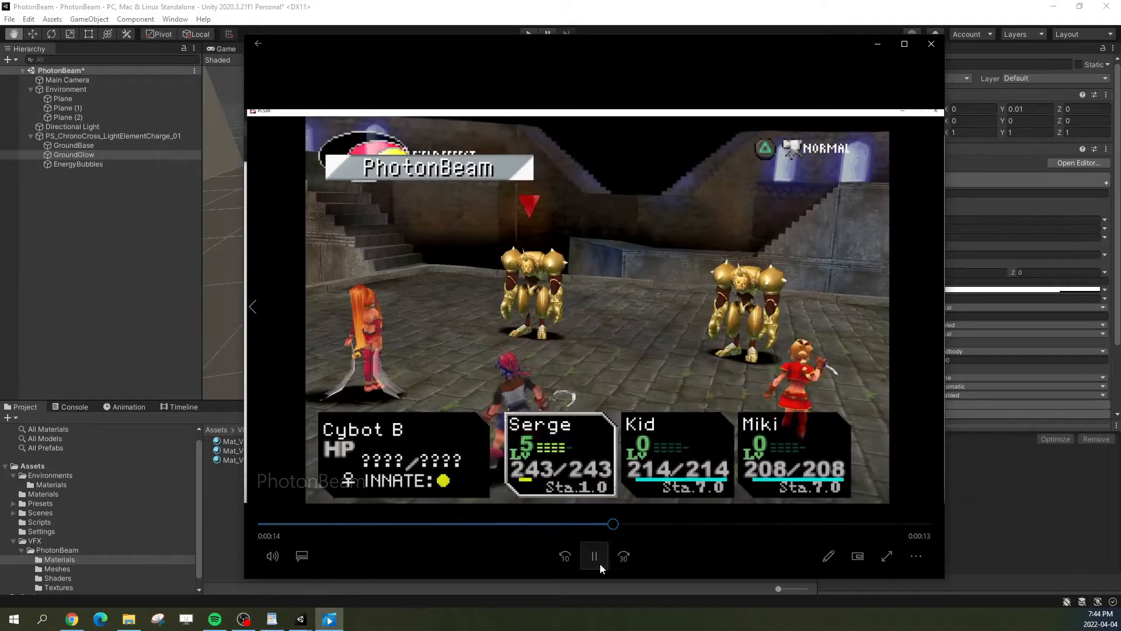
{"action": "left_click", "coordinate": [597, 558]}
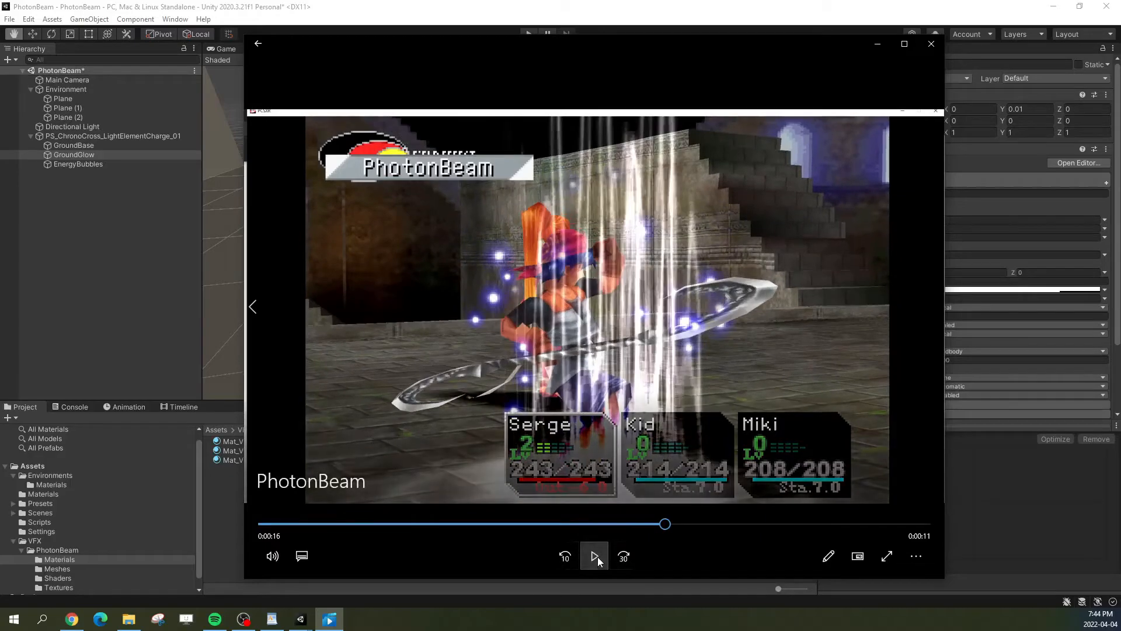
Step: Study how the light swirls first rise in the reference video, pausing around 0:16, and return to Unity
{"action": "left_click", "coordinate": [630, 525]}
{"action": "left_click", "coordinate": [595, 555]}
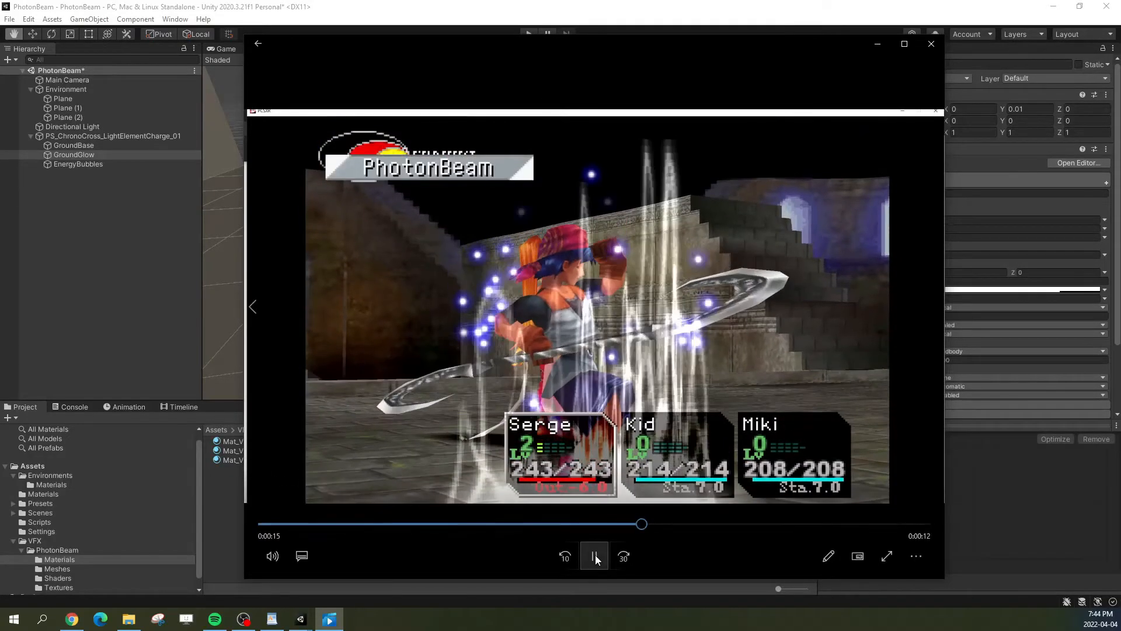
{"action": "left_click", "coordinate": [594, 555]}
{"action": "left_click", "coordinate": [640, 524]}
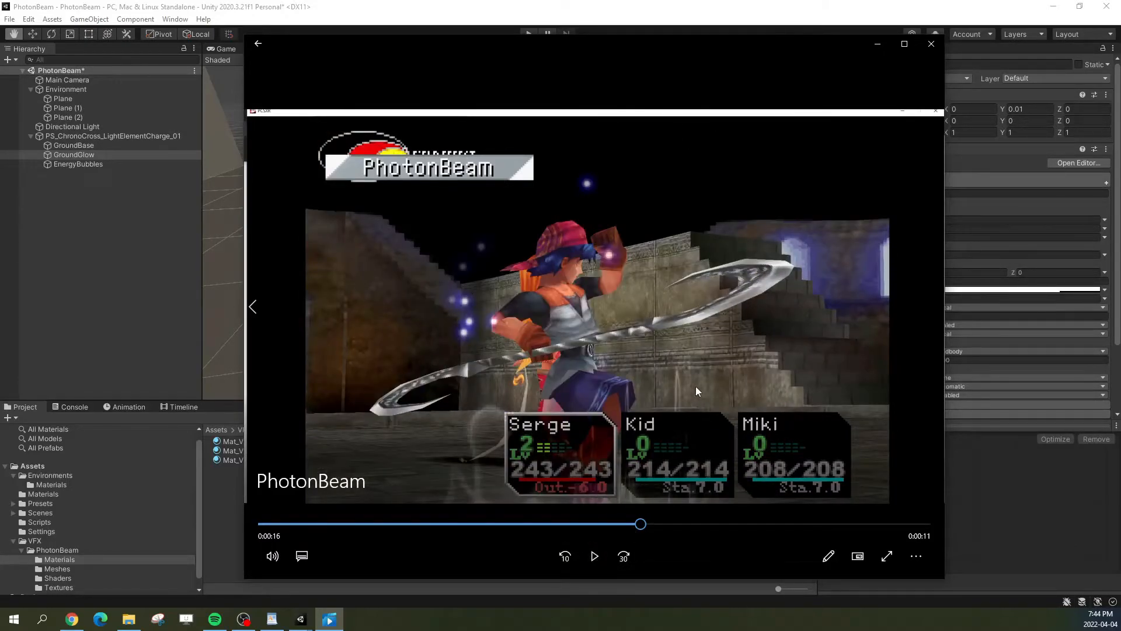
{"action": "left_click", "coordinate": [632, 524]}
{"action": "left_click", "coordinate": [594, 556]}
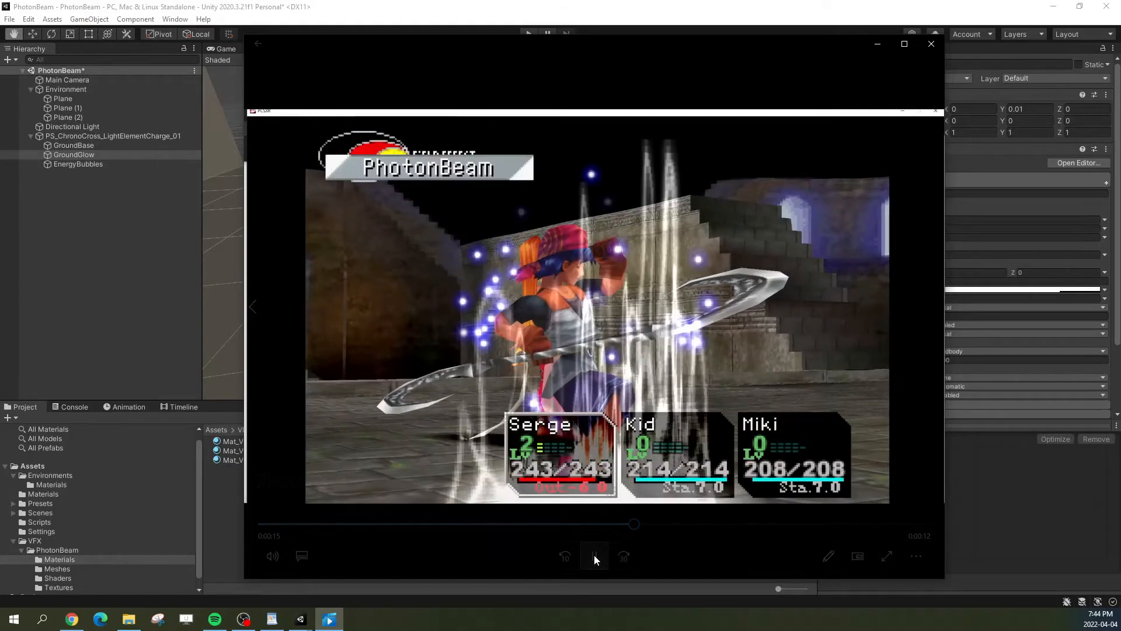
{"action": "left_click", "coordinate": [595, 556]}
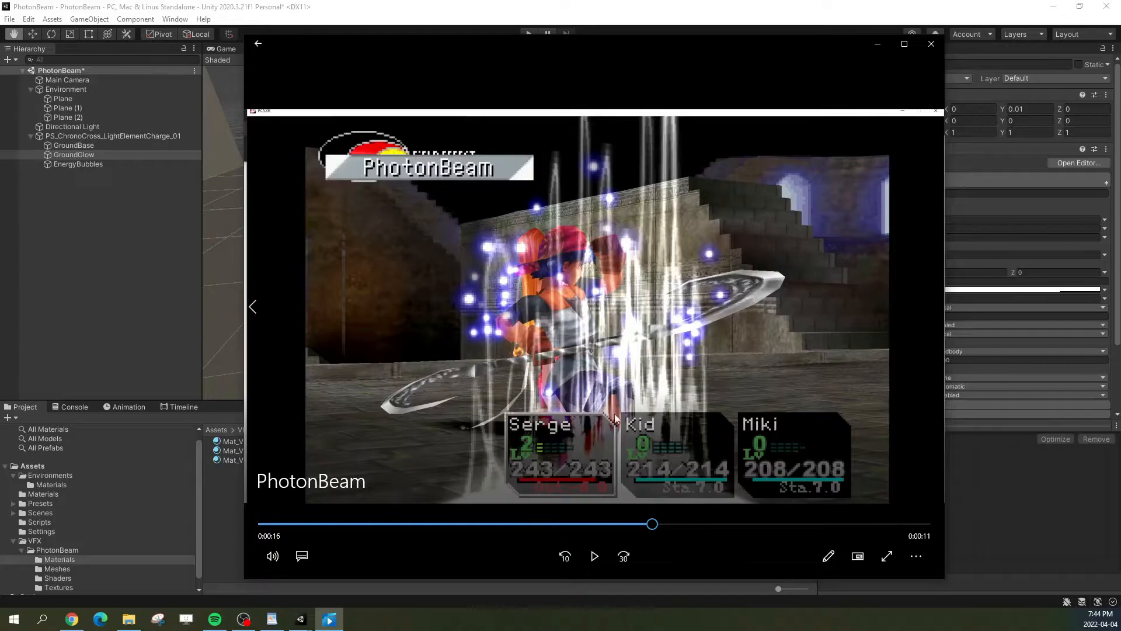
{"action": "left_click", "coordinate": [877, 44]}
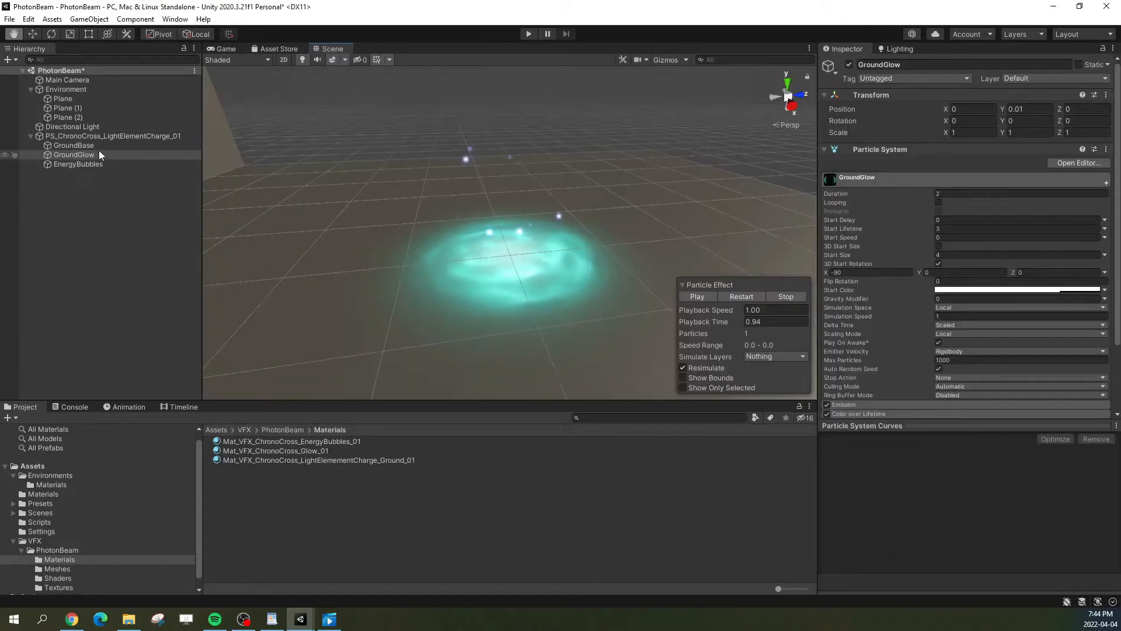
Step: Add a child particle system named EnergySwirls under PS_ChronoCross_LightElementCharge_01
{"action": "left_click", "coordinate": [99, 134]}
{"action": "left_click", "coordinate": [86, 287]}
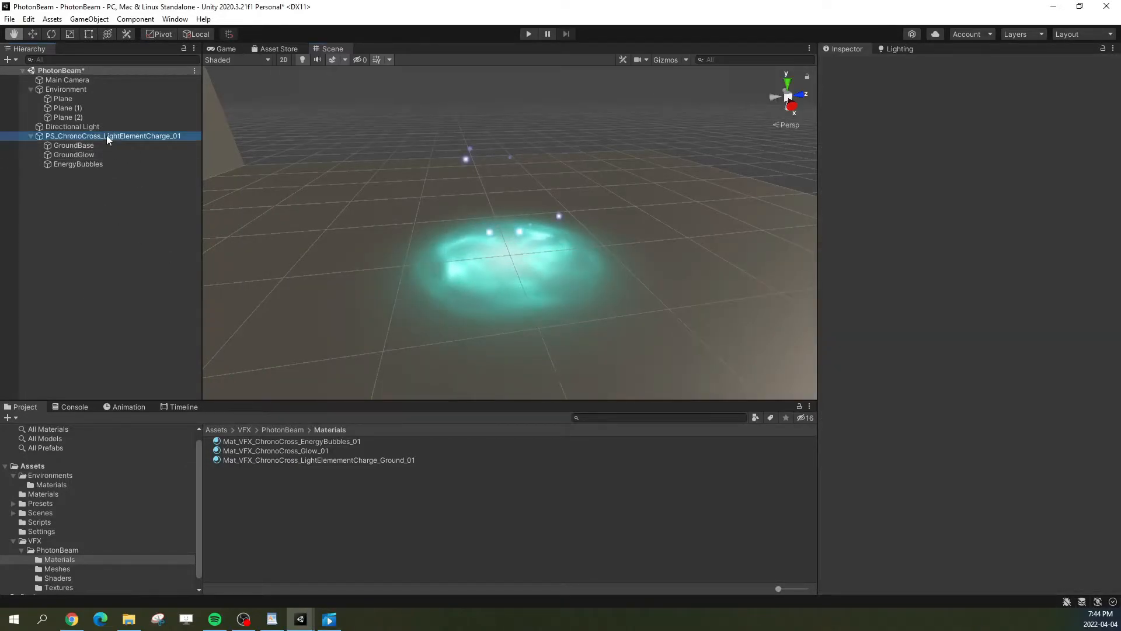
{"action": "right_click", "coordinate": [106, 135]}
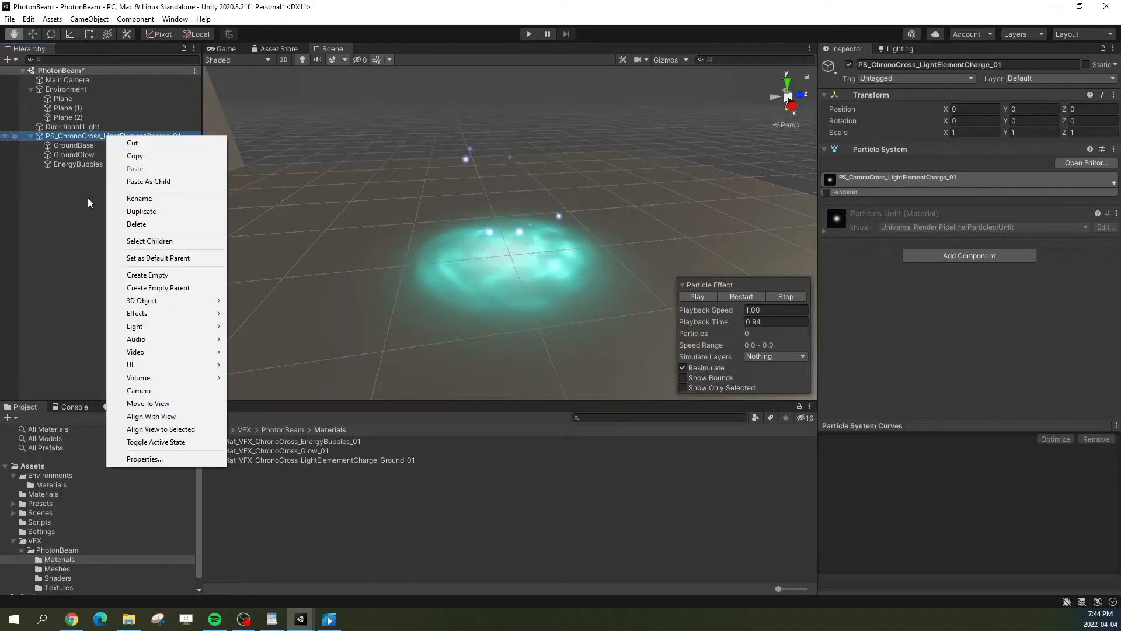
{"action": "mouse_move", "coordinate": [145, 312]}
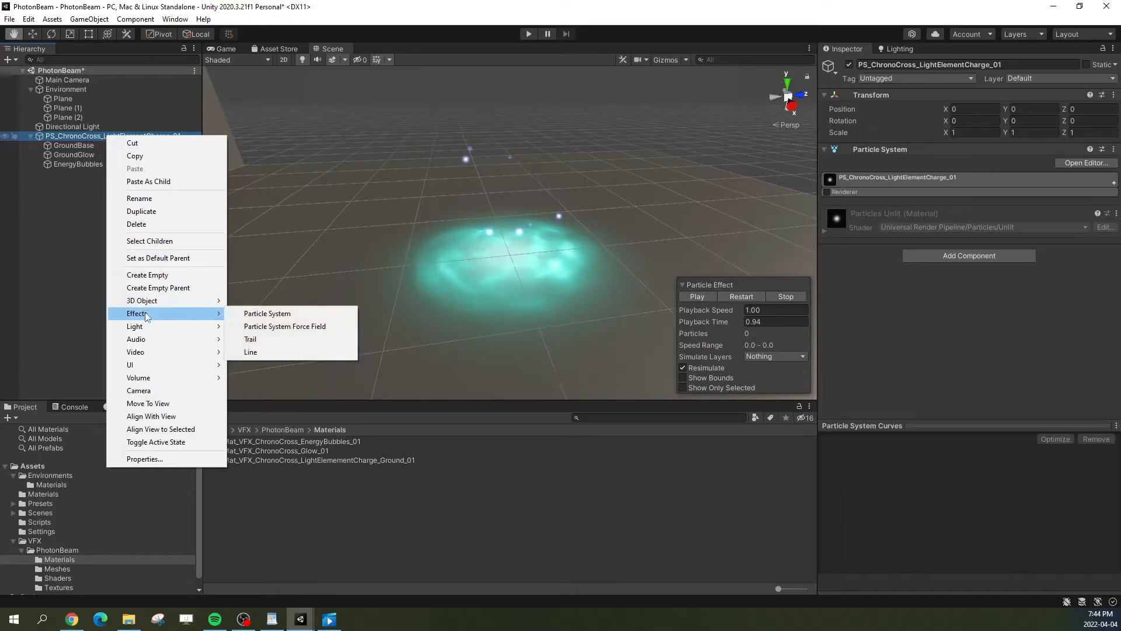
{"action": "left_click", "coordinate": [89, 138]}
{"action": "right_click", "coordinate": [90, 134]}
{"action": "mouse_move", "coordinate": [139, 313]}
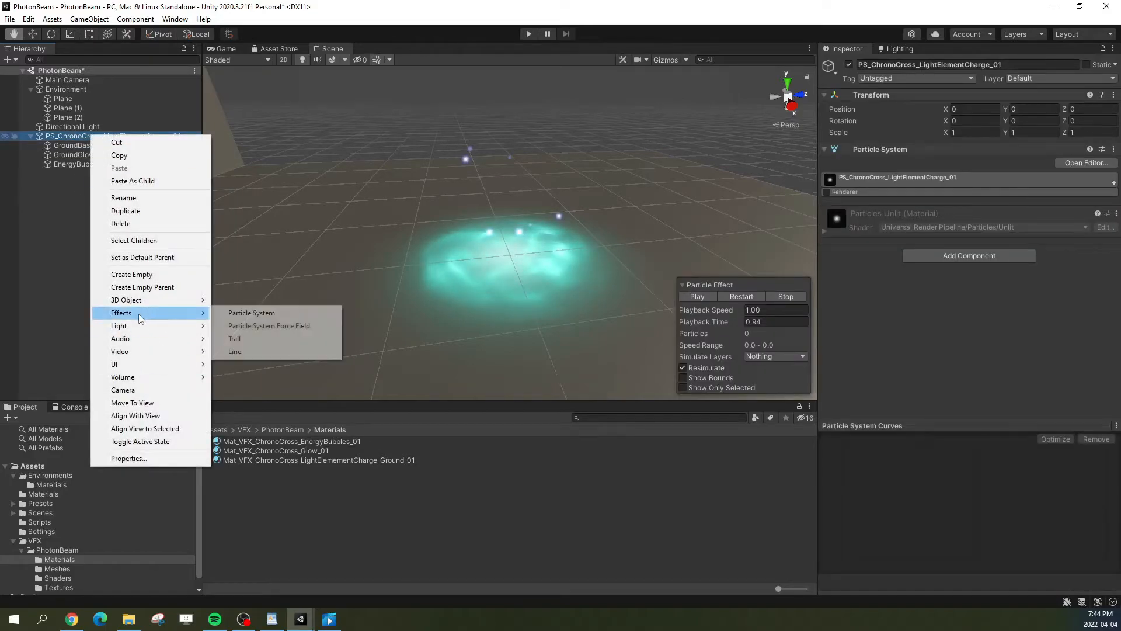
{"action": "left_click", "coordinate": [245, 314]}
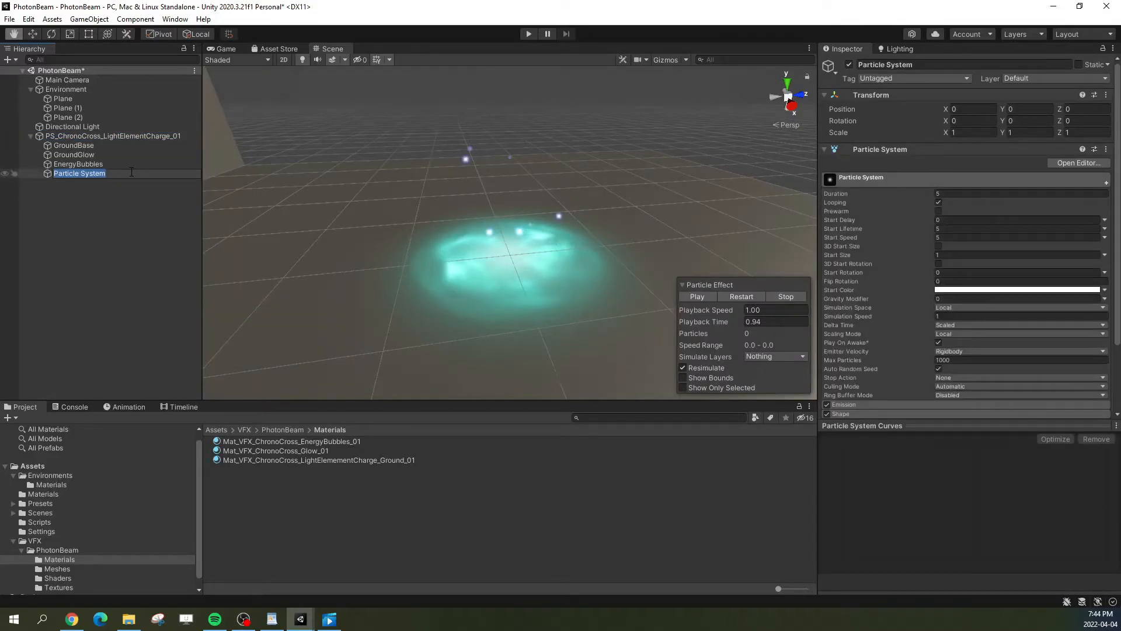
{"action": "type", "text": "EnergySwirls"}
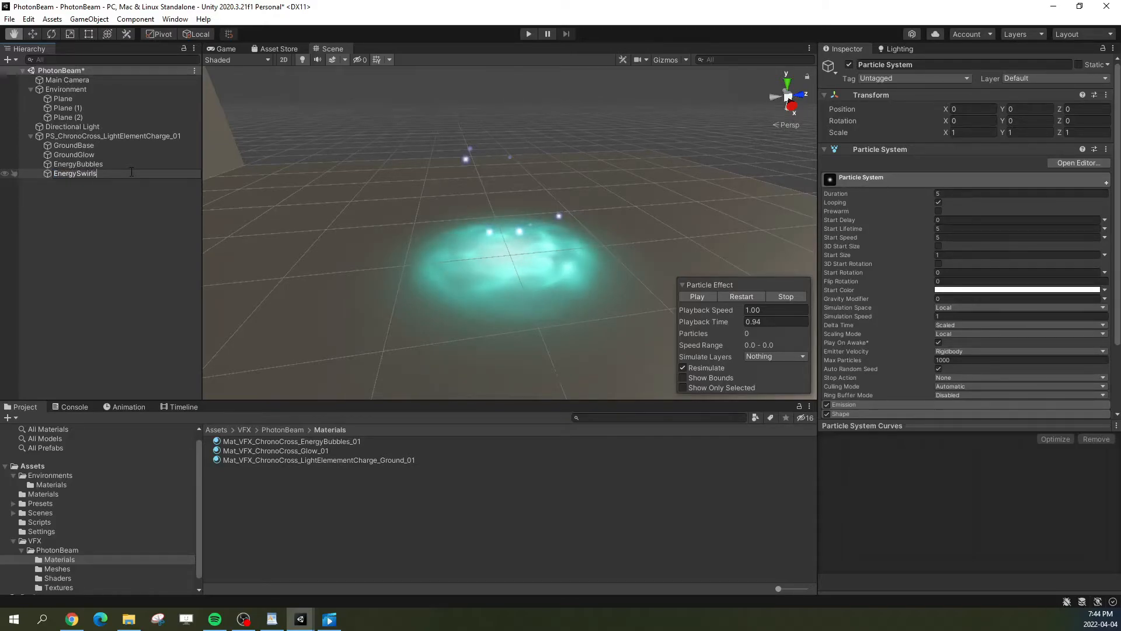
{"action": "key", "text": "Return"}
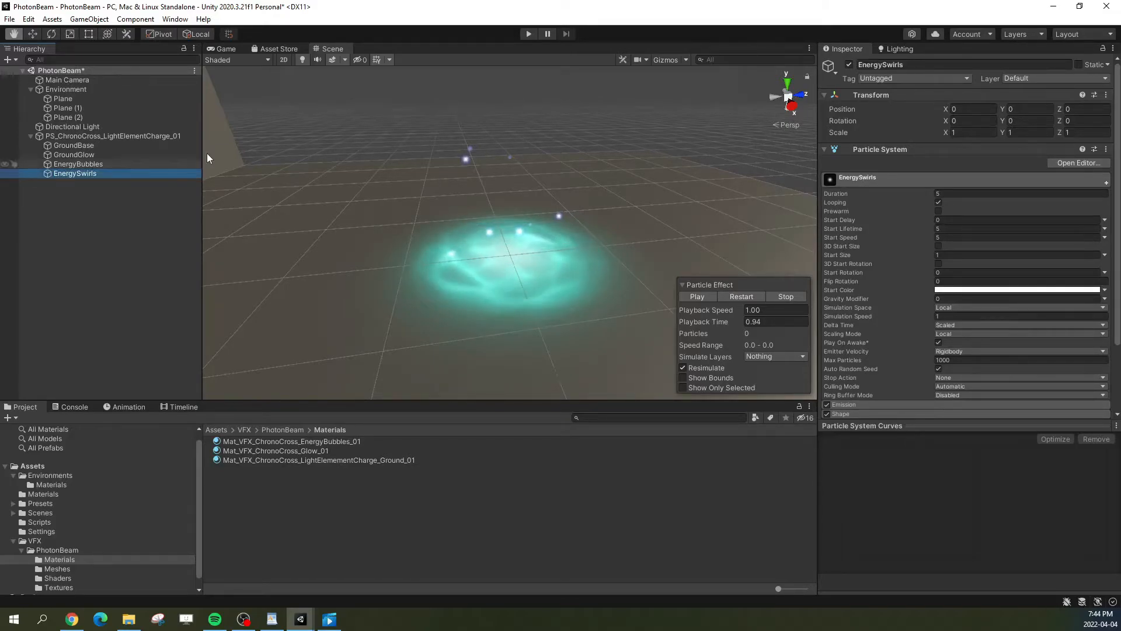
Step: Set the Render Mode of EnergySwirls to Mesh in its Renderer module
{"action": "left_click", "coordinate": [874, 181]}
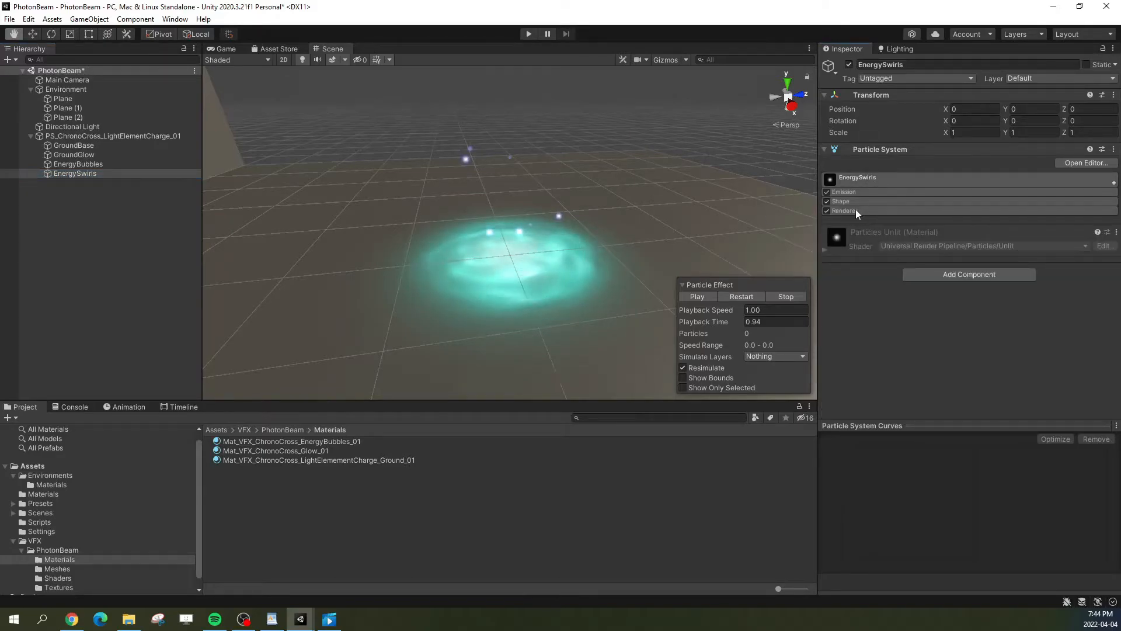
{"action": "left_click", "coordinate": [856, 209]}
{"action": "left_click", "coordinate": [968, 222]}
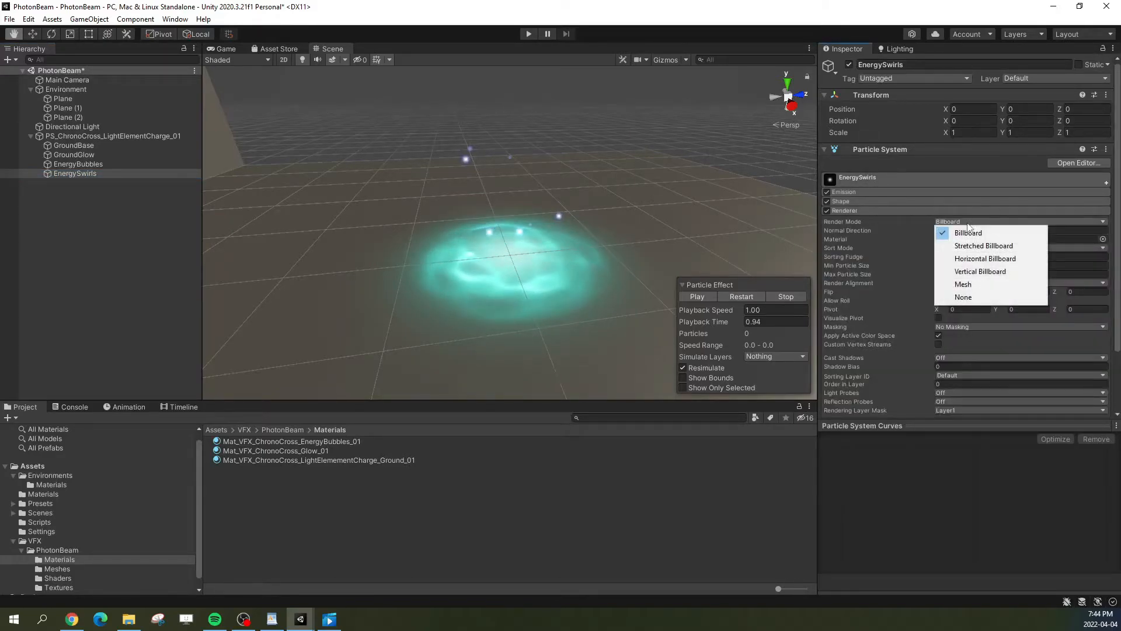
{"action": "left_click", "coordinate": [957, 284]}
Step: Find Fxm_ChronoCross_ChargeSwirl_01 in the PhotonBeam Meshes folder and examine its shape by rotating the preview
{"action": "scroll", "coordinate": [88, 569], "scroll_direction": "down", "scroll_amount": 1}
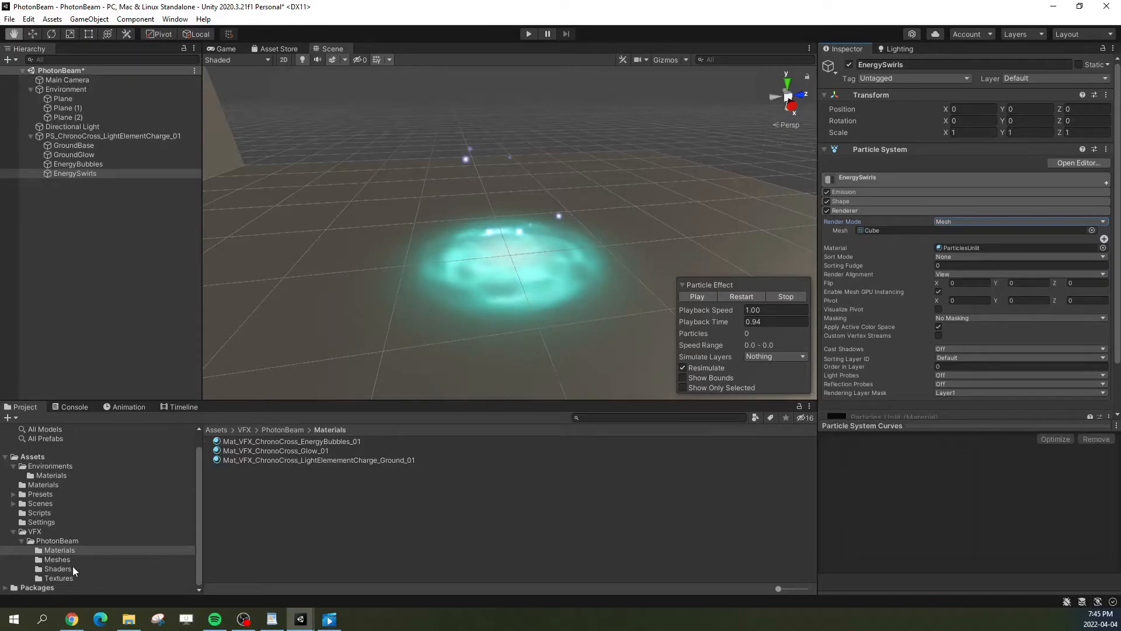
{"action": "left_click", "coordinate": [57, 559]}
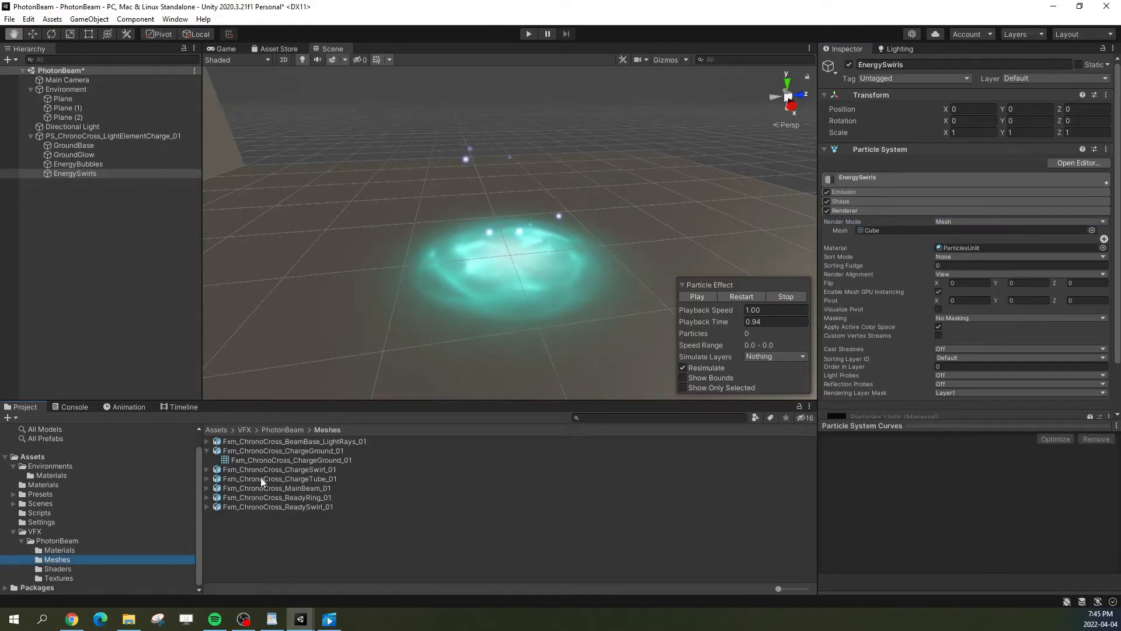
{"action": "left_click", "coordinate": [207, 450]}
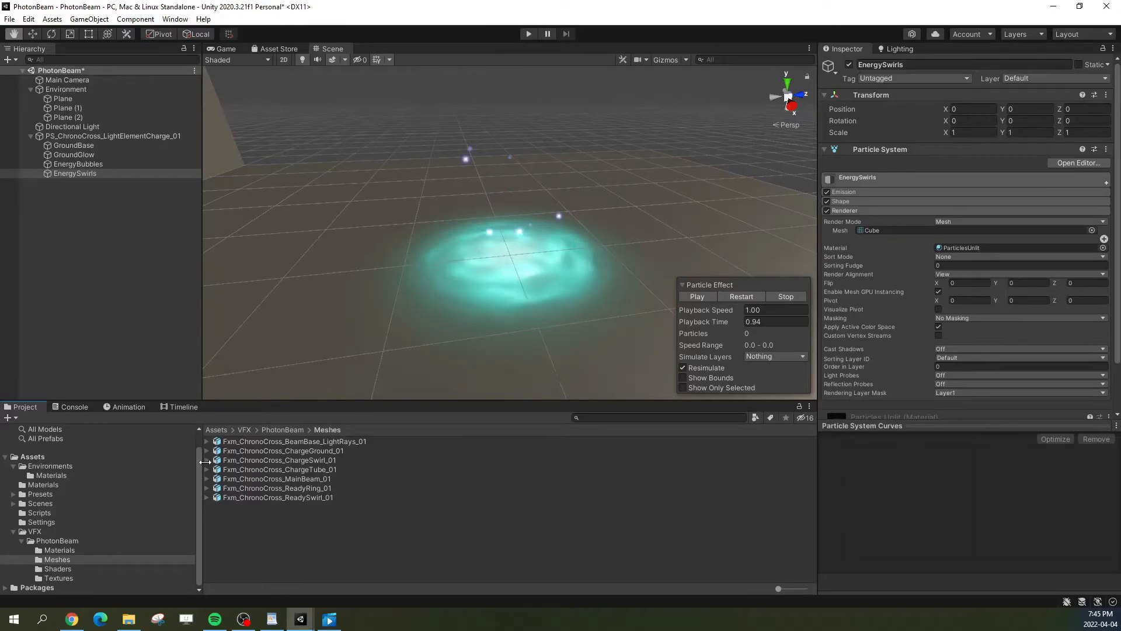
{"action": "left_click", "coordinate": [245, 460]}
{"action": "mouse_move", "coordinate": [989, 501]}
{"action": "left_mouse_down"}
{"action": "mouse_move", "coordinate": [1019, 497]}
{"action": "mouse_move", "coordinate": [1029, 516]}
{"action": "mouse_move", "coordinate": [952, 512]}
{"action": "mouse_move", "coordinate": [1011, 516]}
{"action": "mouse_move", "coordinate": [1008, 527]}
{"action": "mouse_move", "coordinate": [1015, 496]}
{"action": "mouse_move", "coordinate": [987, 540]}
{"action": "mouse_move", "coordinate": [997, 524]}
{"action": "mouse_move", "coordinate": [964, 548]}
{"action": "mouse_move", "coordinate": [924, 499]}
{"action": "mouse_move", "coordinate": [1007, 490]}
{"action": "mouse_move", "coordinate": [1035, 502]}
{"action": "mouse_move", "coordinate": [1032, 513]}
{"action": "mouse_move", "coordinate": [1000, 500]}
{"action": "left_mouse_up"}
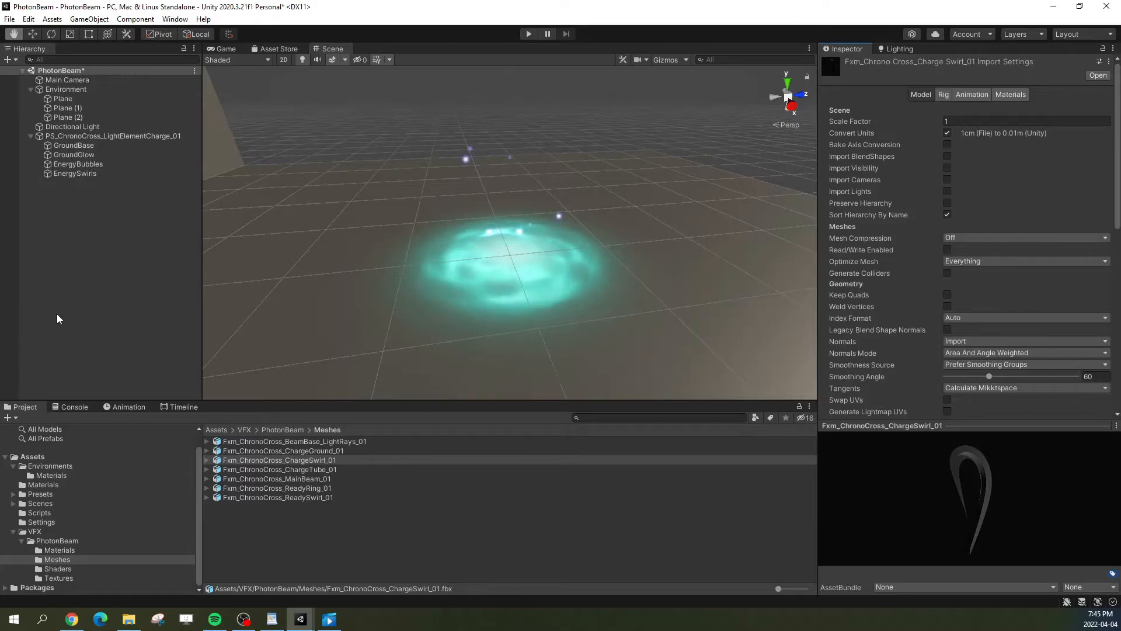
{"action": "left_click_drag", "start_coordinate": [961, 489], "coordinate": [934, 501]}
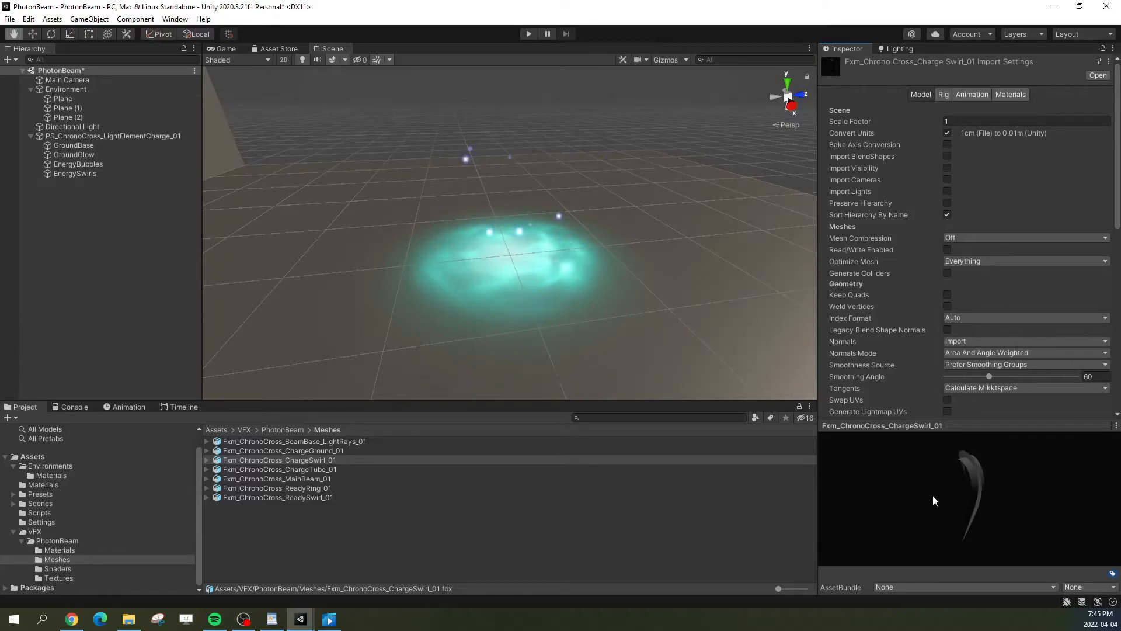
Step: Assign the Fxm_ChronoCross_ChargeSwirl_01 mesh to the EnergySwirls renderer and restart the particle effect to view the swirls
{"action": "left_click_drag", "start_coordinate": [967, 427], "coordinate": [967, 280]}
{"action": "left_click_drag", "start_coordinate": [979, 428], "coordinate": [961, 373]}
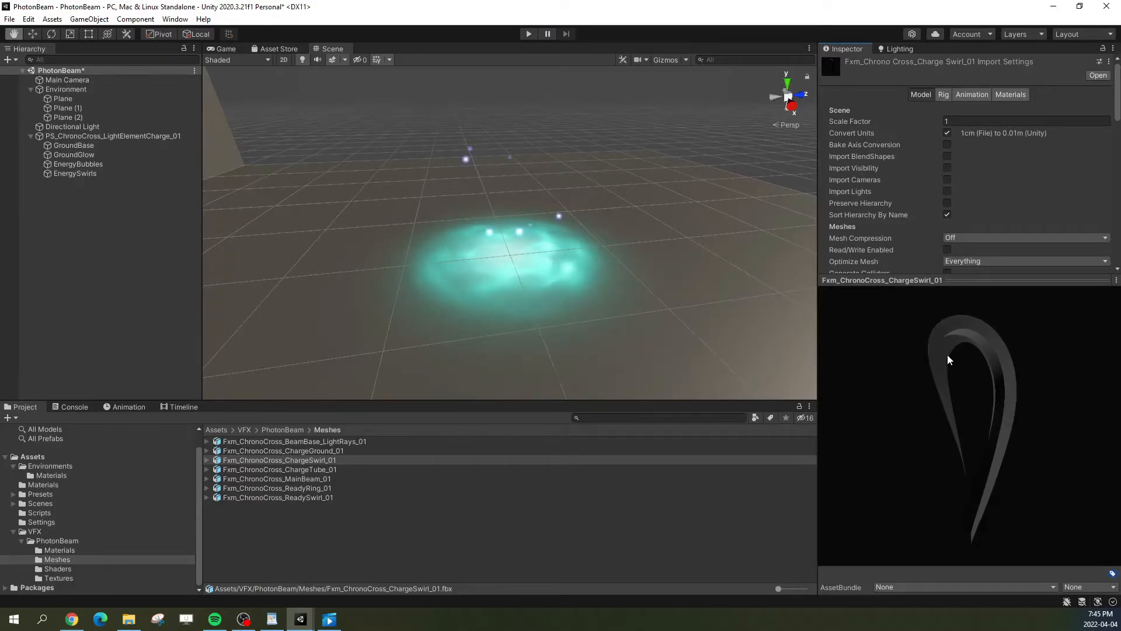
{"action": "left_click", "coordinate": [972, 283]}
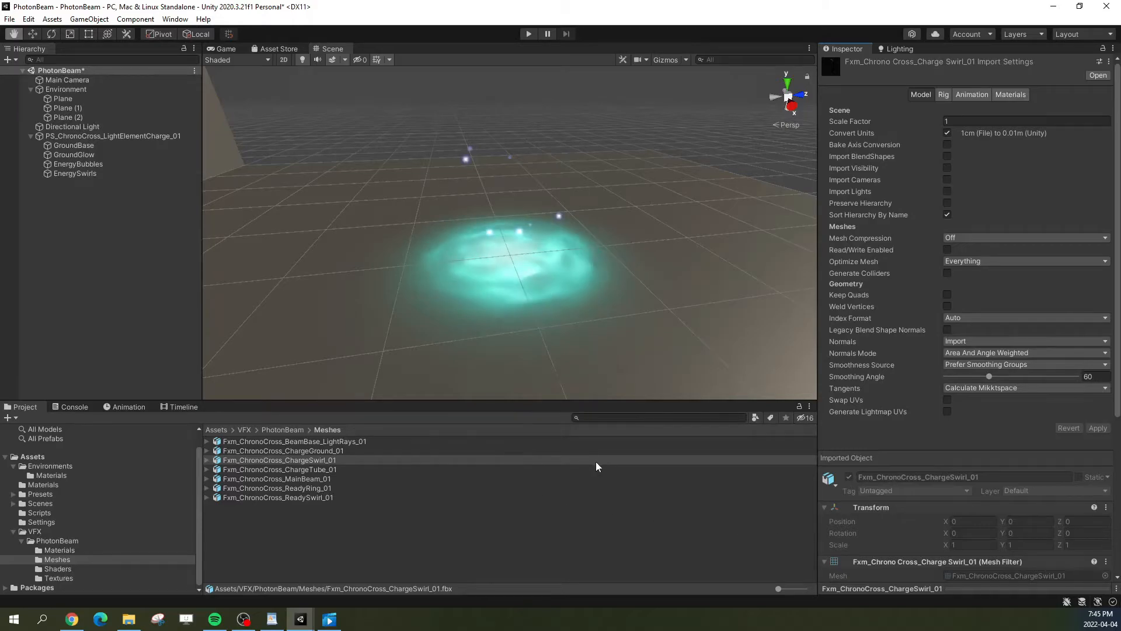
{"action": "left_click", "coordinate": [60, 176]}
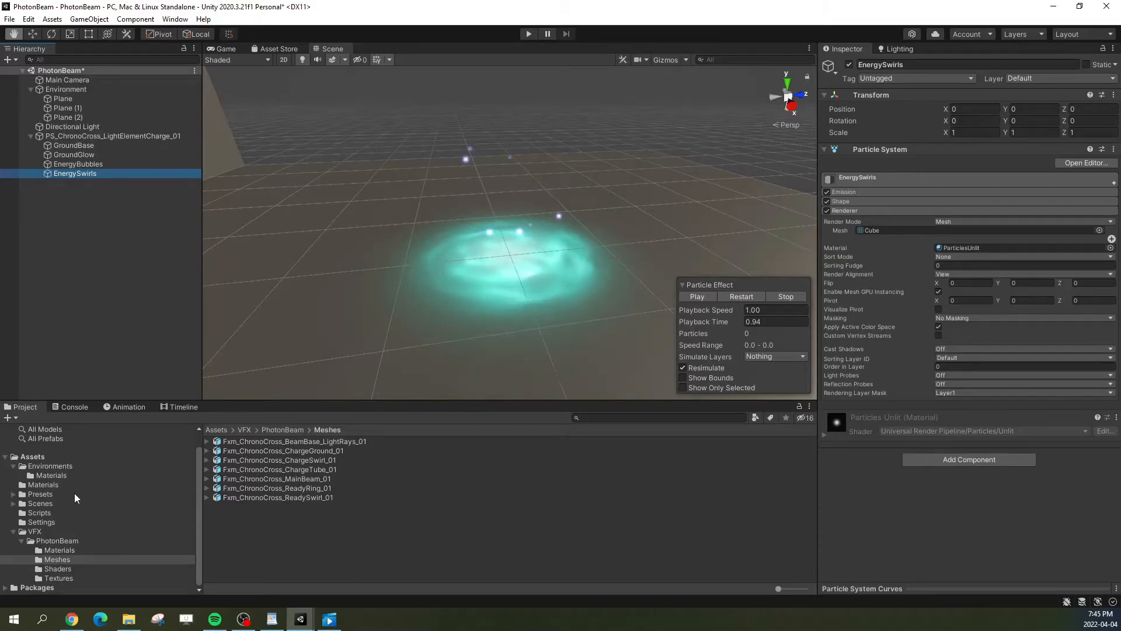
{"action": "left_click", "coordinate": [207, 460]}
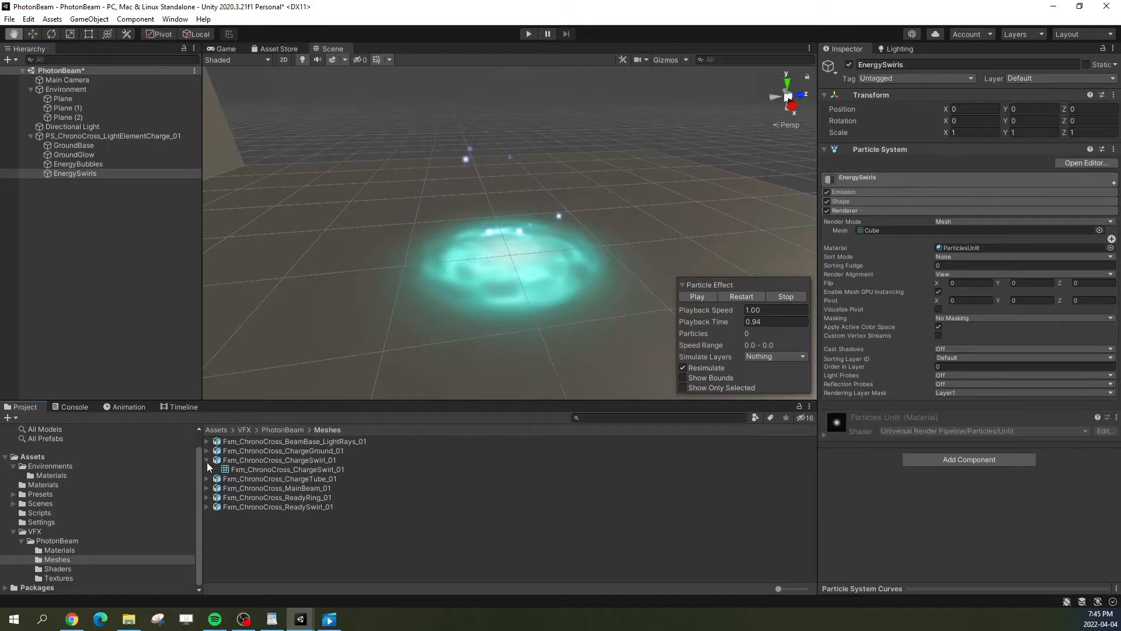
{"action": "left_click_drag", "start_coordinate": [295, 470], "coordinate": [949, 229]}
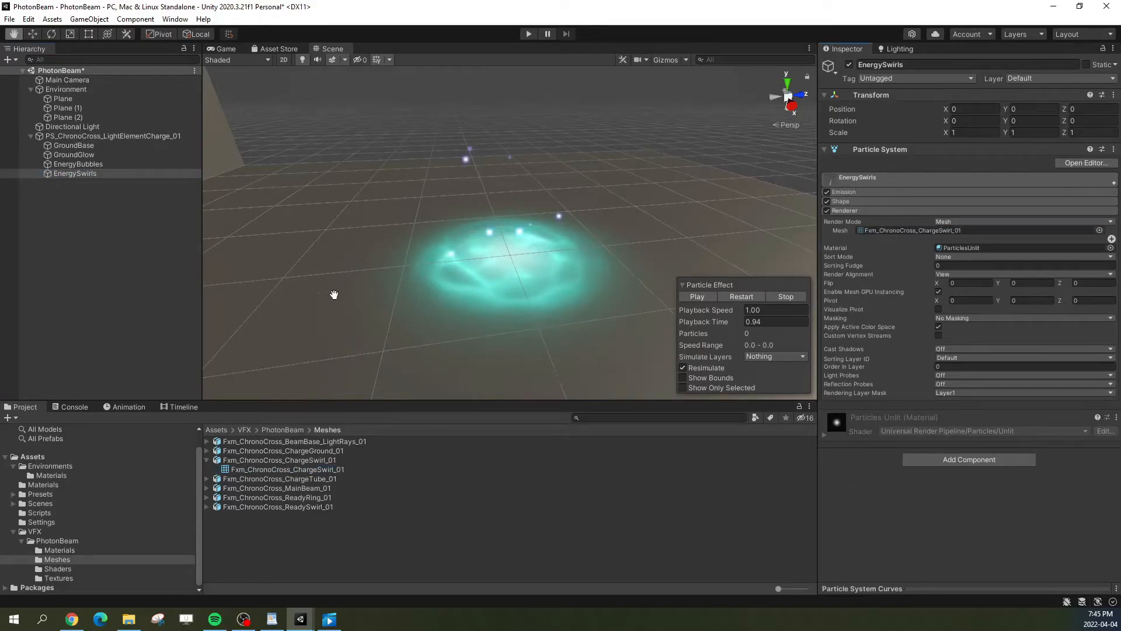
{"action": "left_click", "coordinate": [741, 296]}
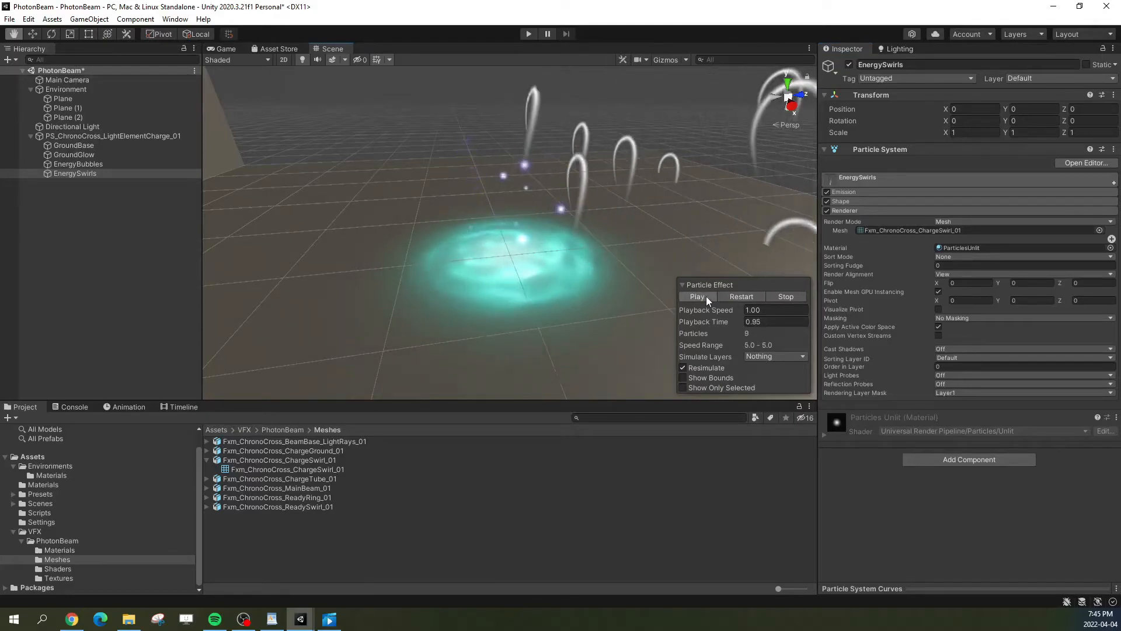
{"action": "right_click_drag", "start_coordinate": [531, 325], "coordinate": [653, 288]}
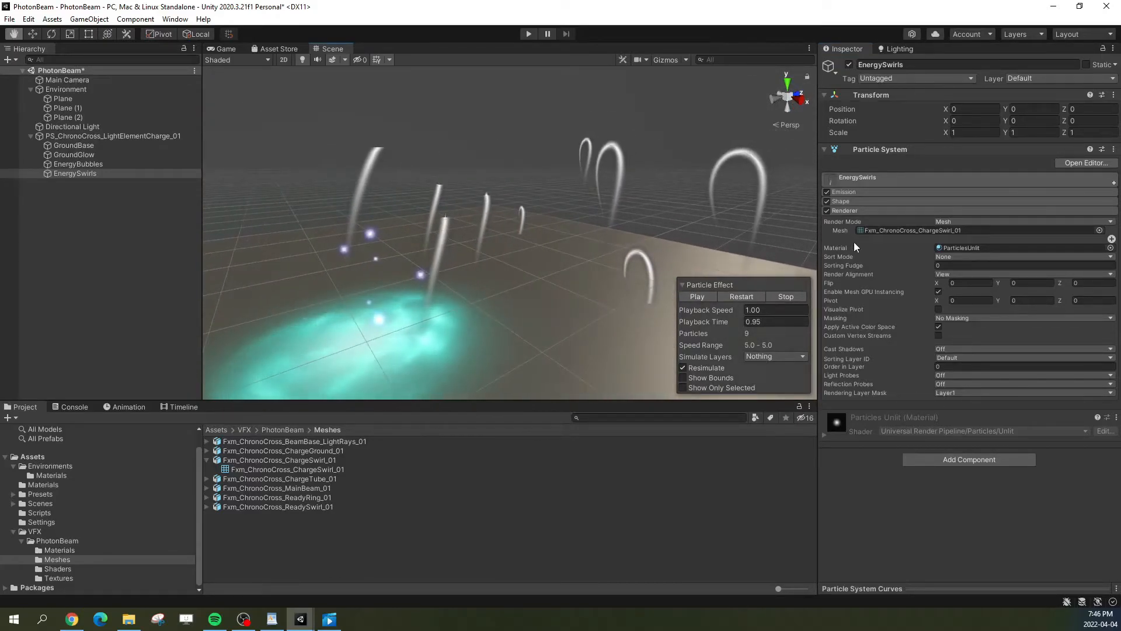
Step: Try duplicating Mat_VFX_ChronoCross_EnergyBubbles_01 in the PhotonBeam Materials folder and delete the copy
{"action": "left_click", "coordinate": [73, 550]}
{"action": "right_click", "coordinate": [304, 495]}
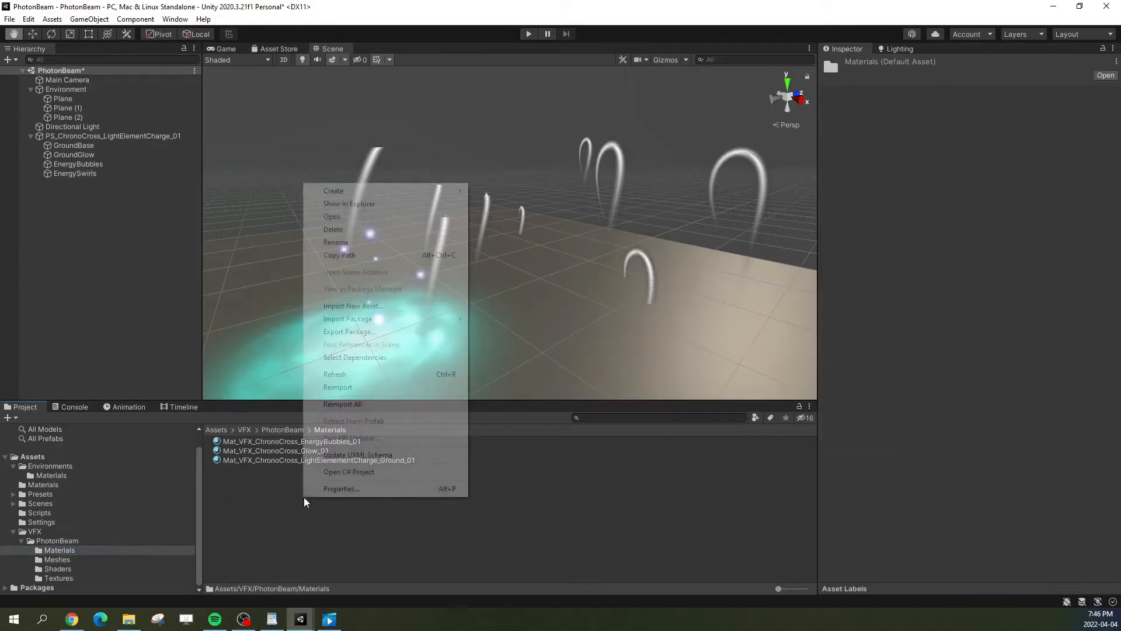
{"action": "mouse_move", "coordinate": [354, 192]}
{"action": "left_click", "coordinate": [314, 536]}
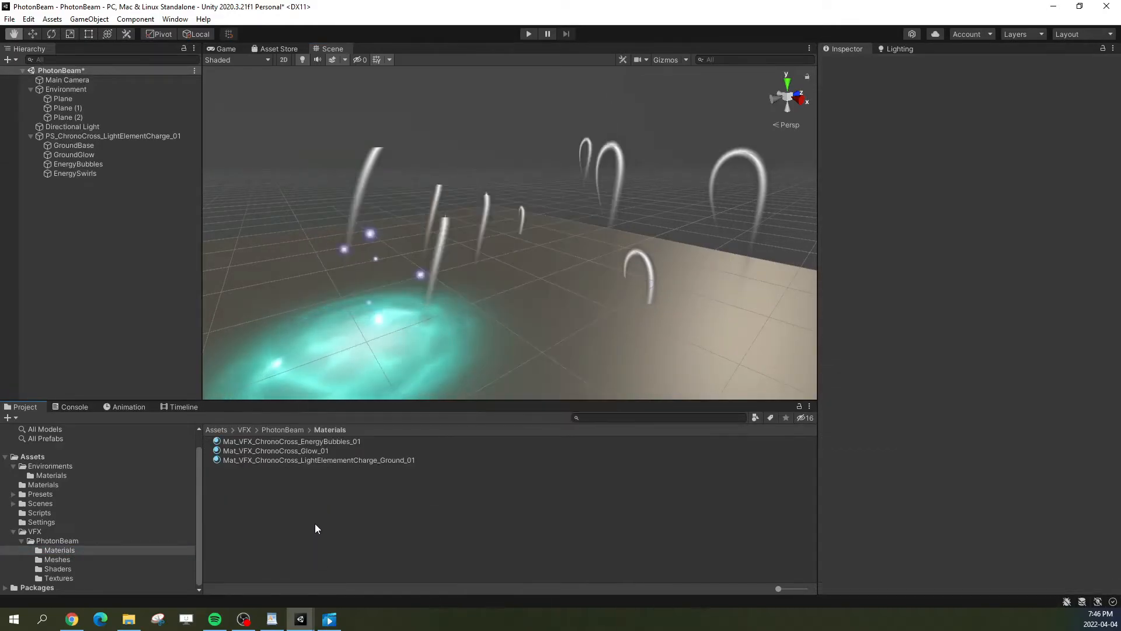
{"action": "right_click_drag", "start_coordinate": [588, 325], "coordinate": [513, 338]}
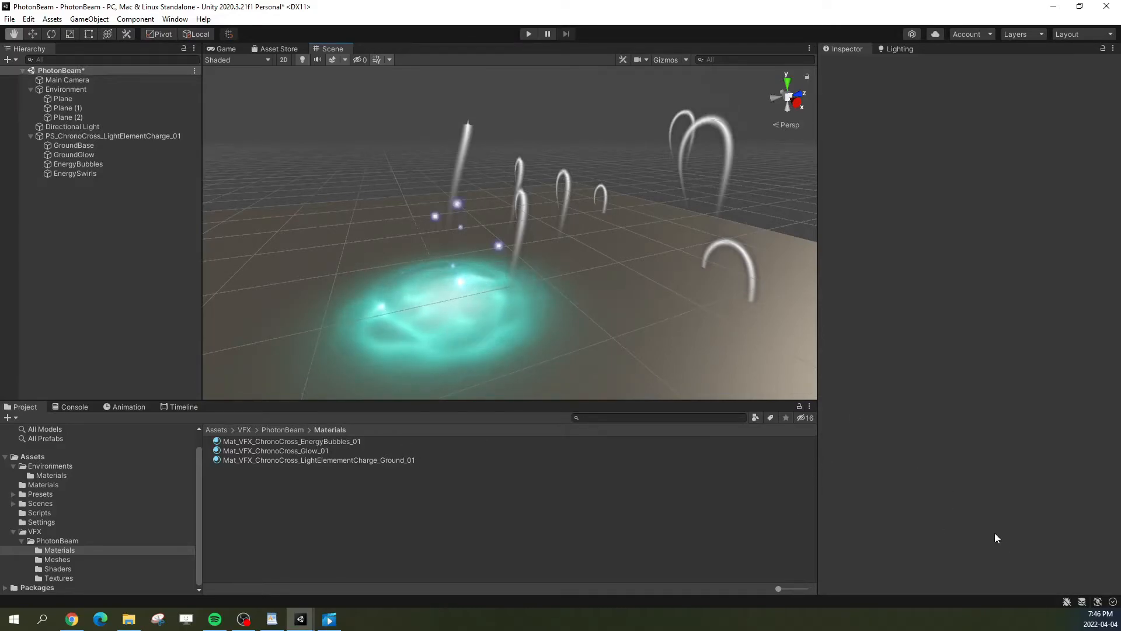
{"action": "left_click", "coordinate": [352, 441]}
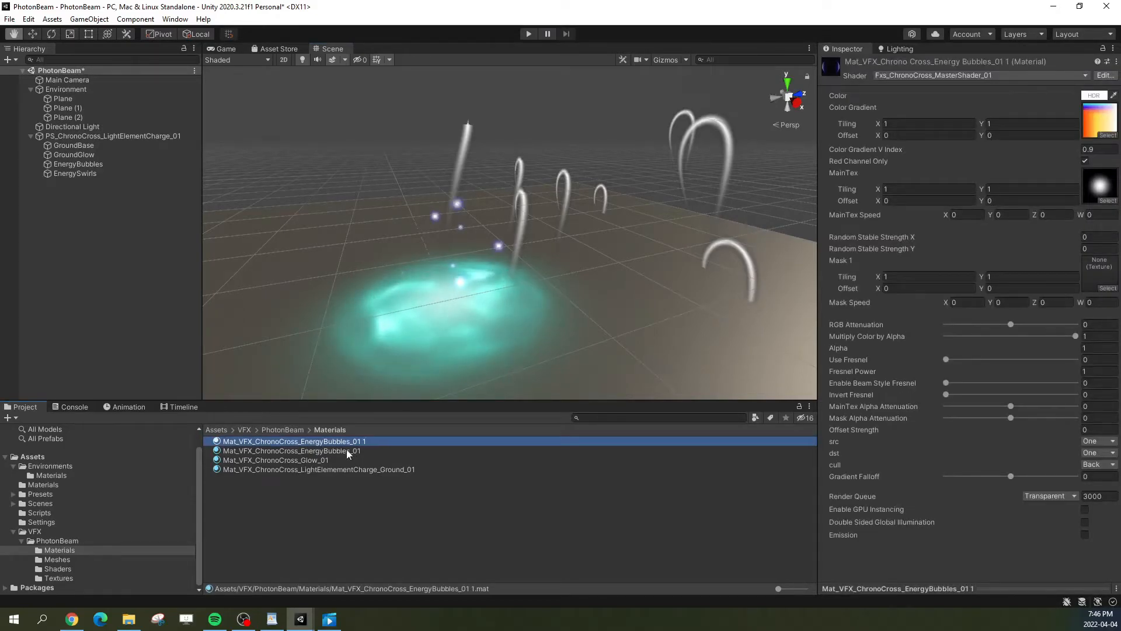
{"action": "key", "text": "ctrl+d"}
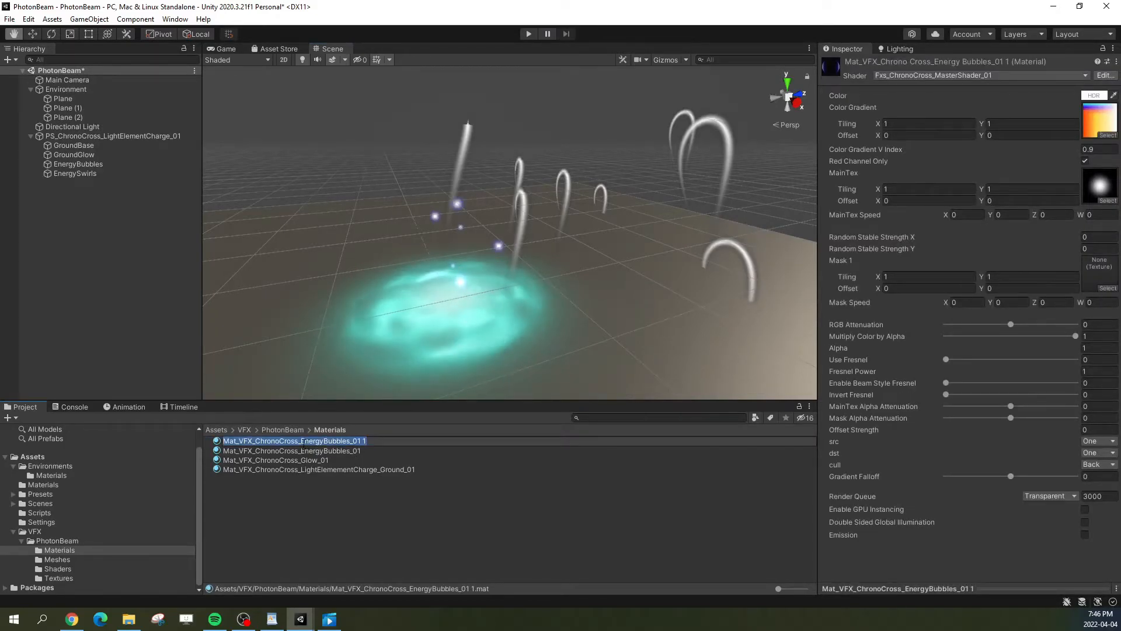
{"action": "key", "text": "Return"}
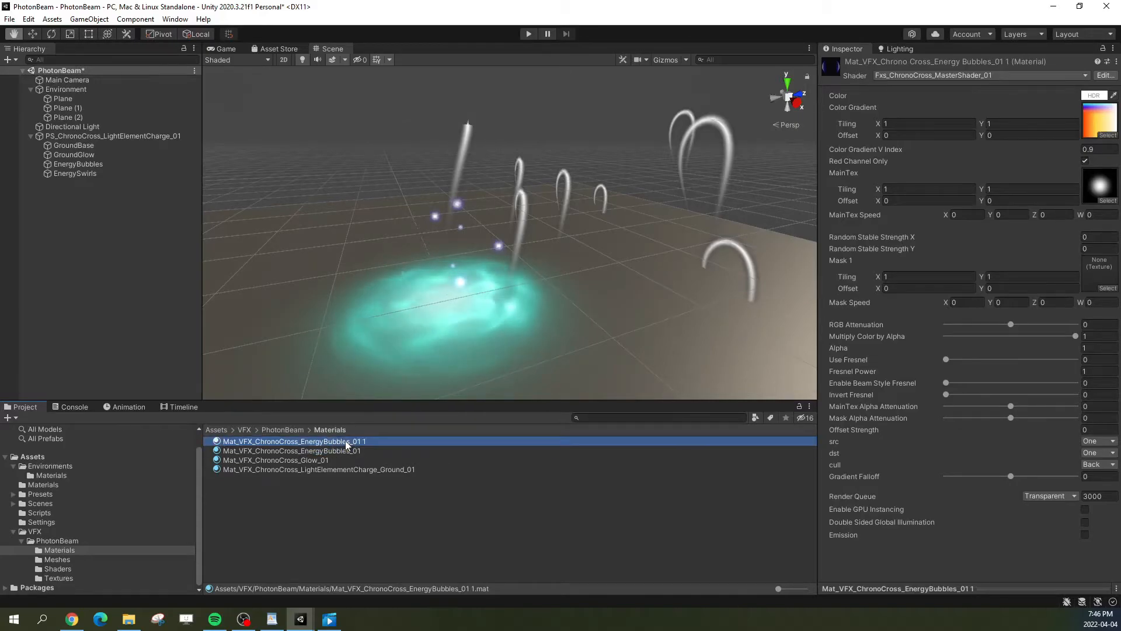
{"action": "key", "text": "Delete"}
{"action": "left_click", "coordinate": [624, 333]}
Step: Duplicate the Mat_VFX_ChronoCross_LightElemementCharge_Ground_01 material and rename the copy Mat_VFX_ChronoCross_LightElemementCharge_EnergySwirls_01
{"action": "left_click", "coordinate": [360, 460]}
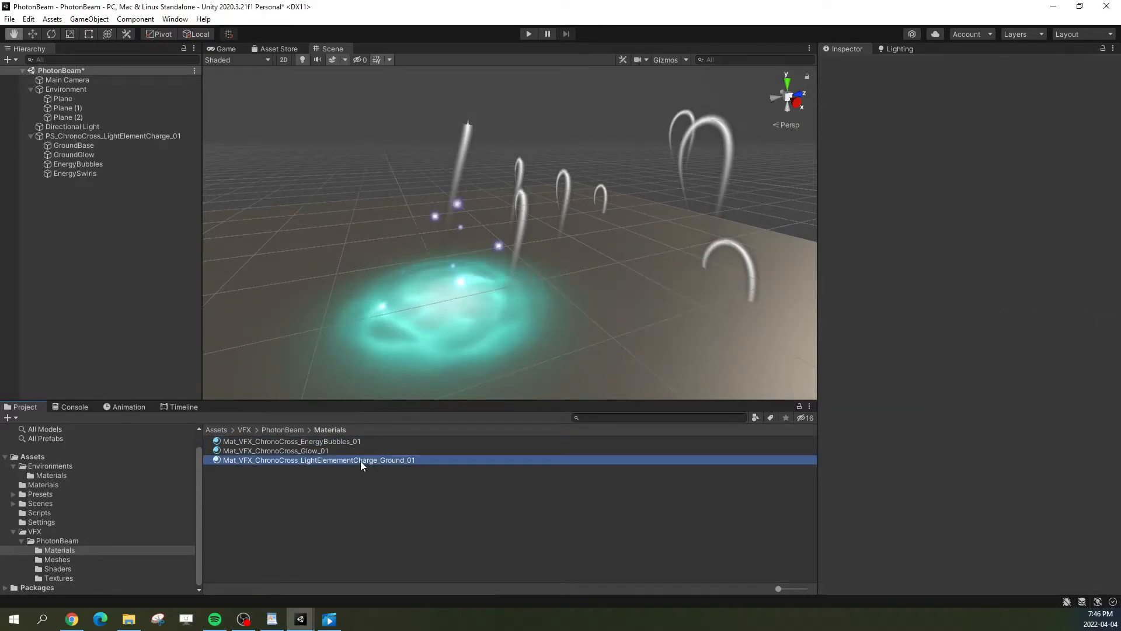
{"action": "key", "text": "ctrl+d"}
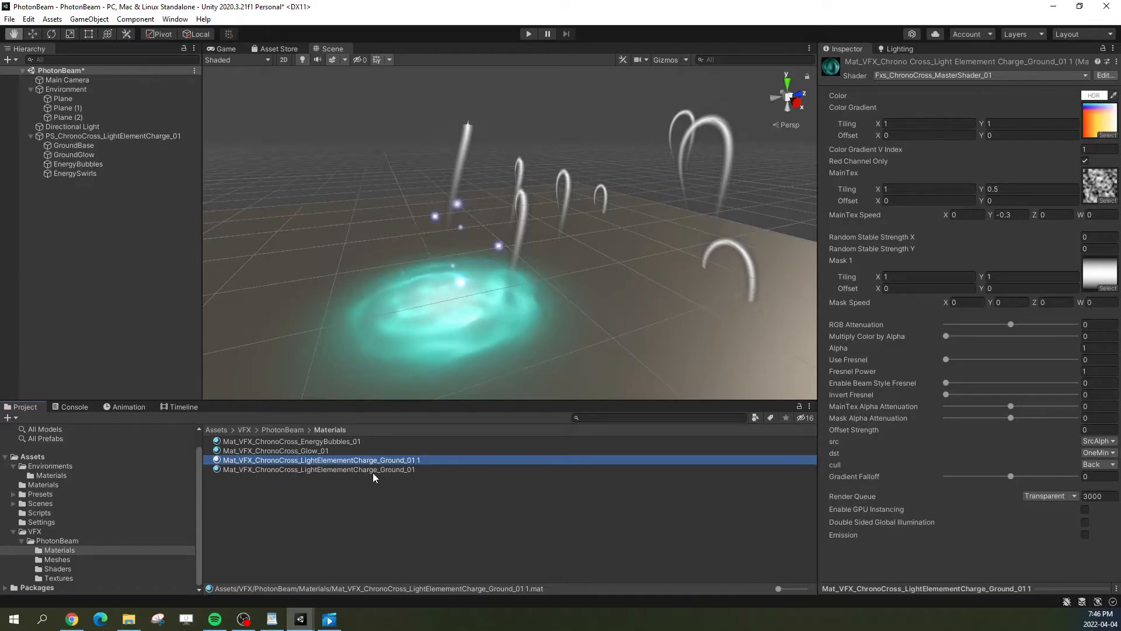
{"action": "key", "text": "F2"}
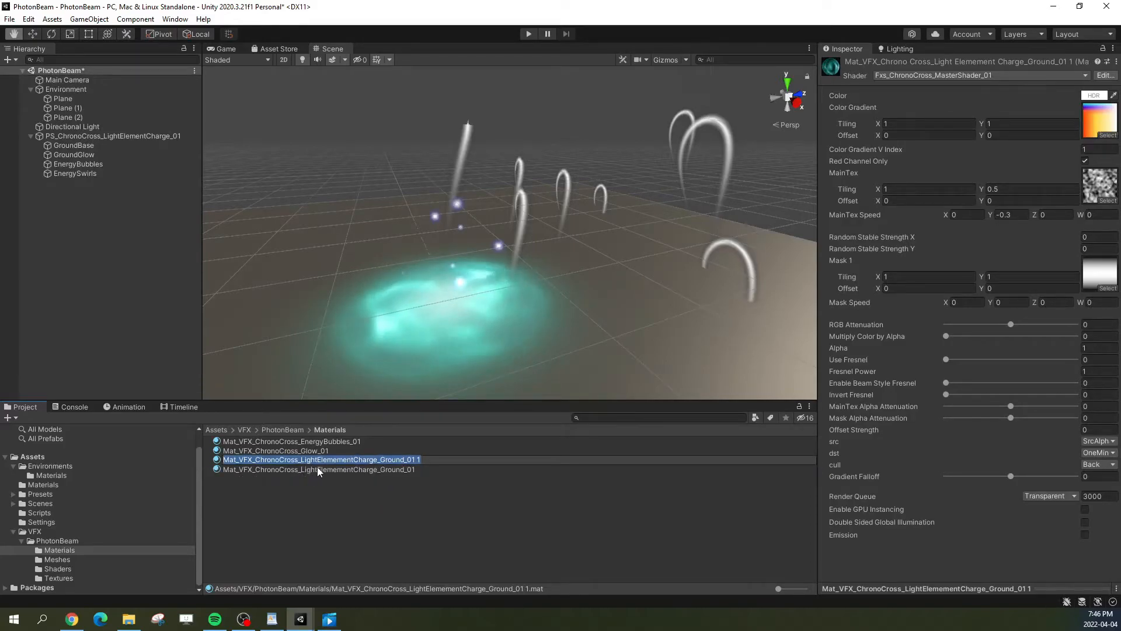
{"action": "left_click_drag", "start_coordinate": [380, 459], "coordinate": [447, 464]}
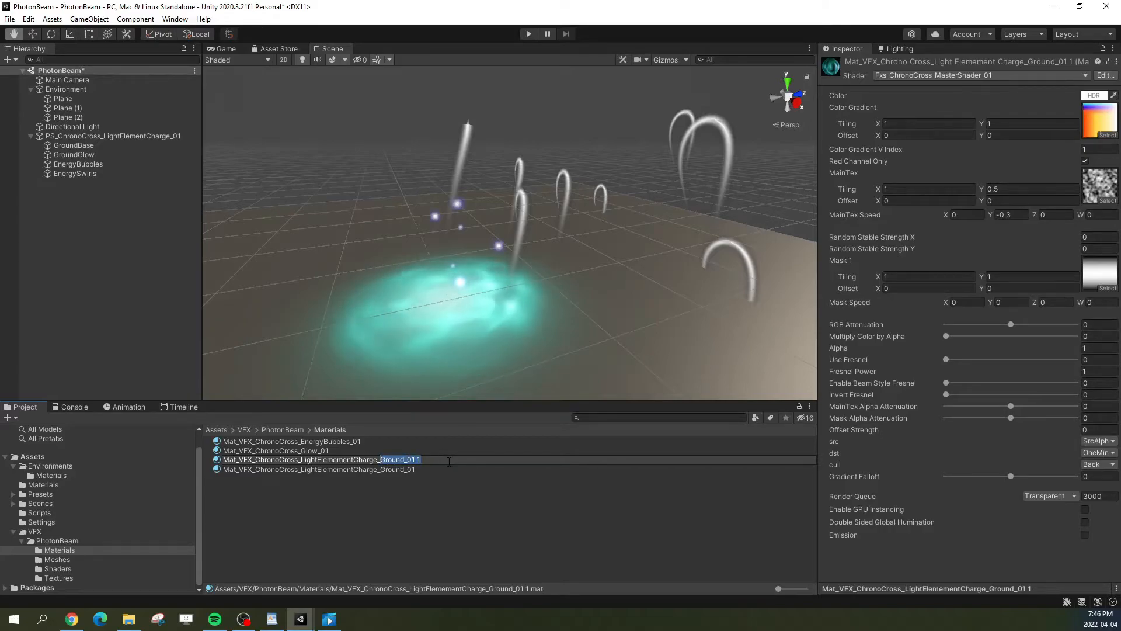
{"action": "type", "text": "Swirls_01"}
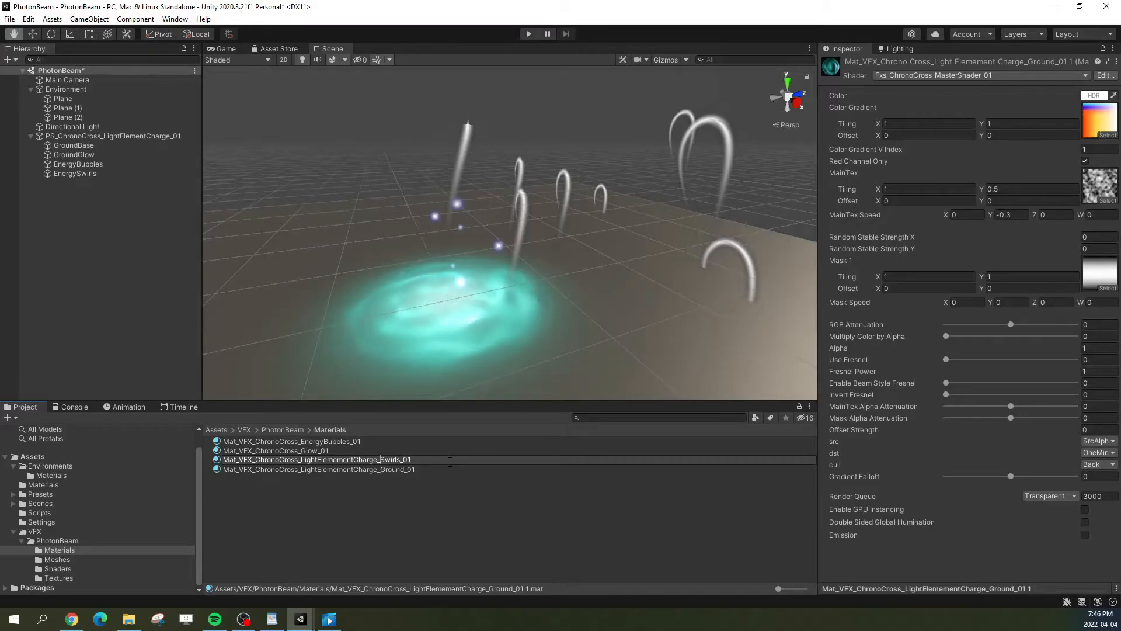
{"action": "type", "text": "Energy"}
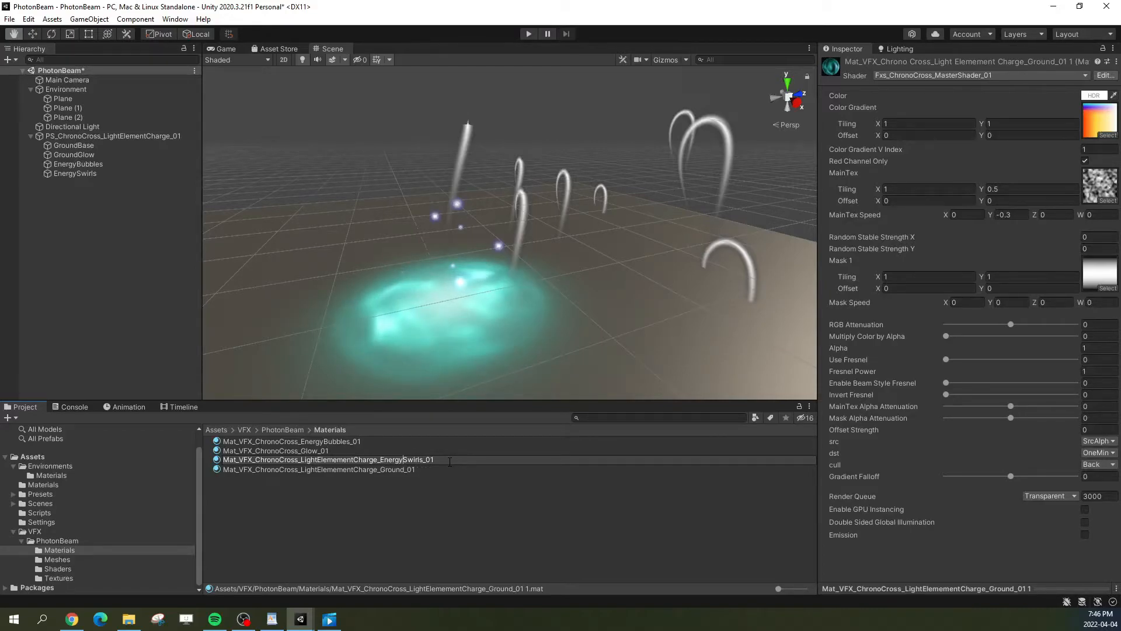
{"action": "left_click", "coordinate": [433, 505]}
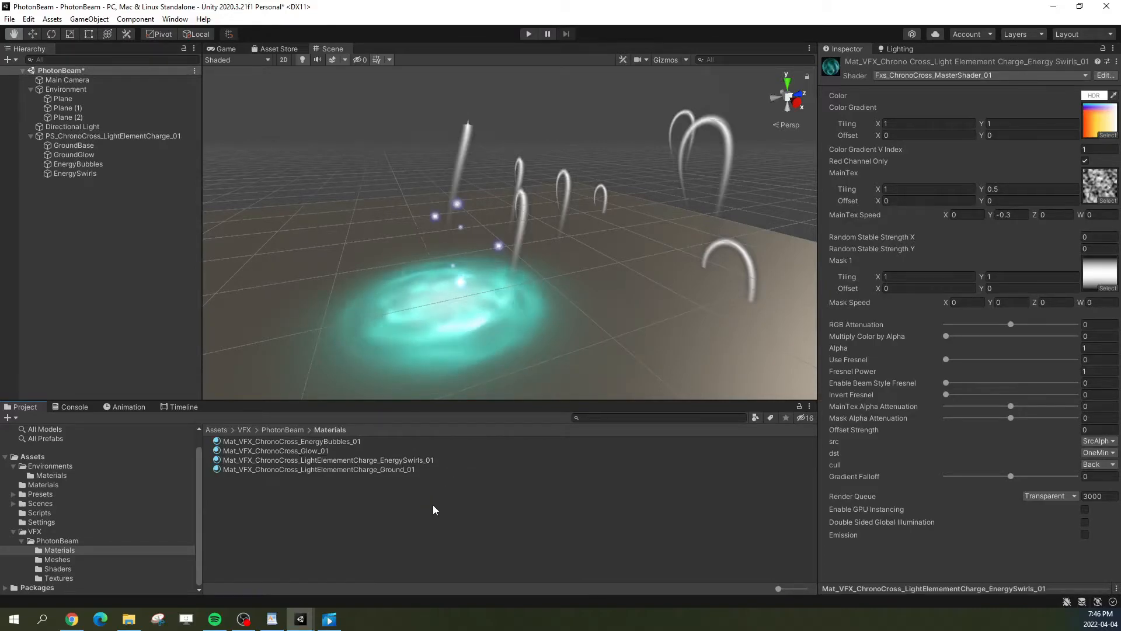
Step: Assign Mat_VFX_ChronoCross_LightElemementCharge_EnergySwirls_01 as the EnergySwirls particle material and view the swirls from different angles
{"action": "left_click", "coordinate": [407, 462]}
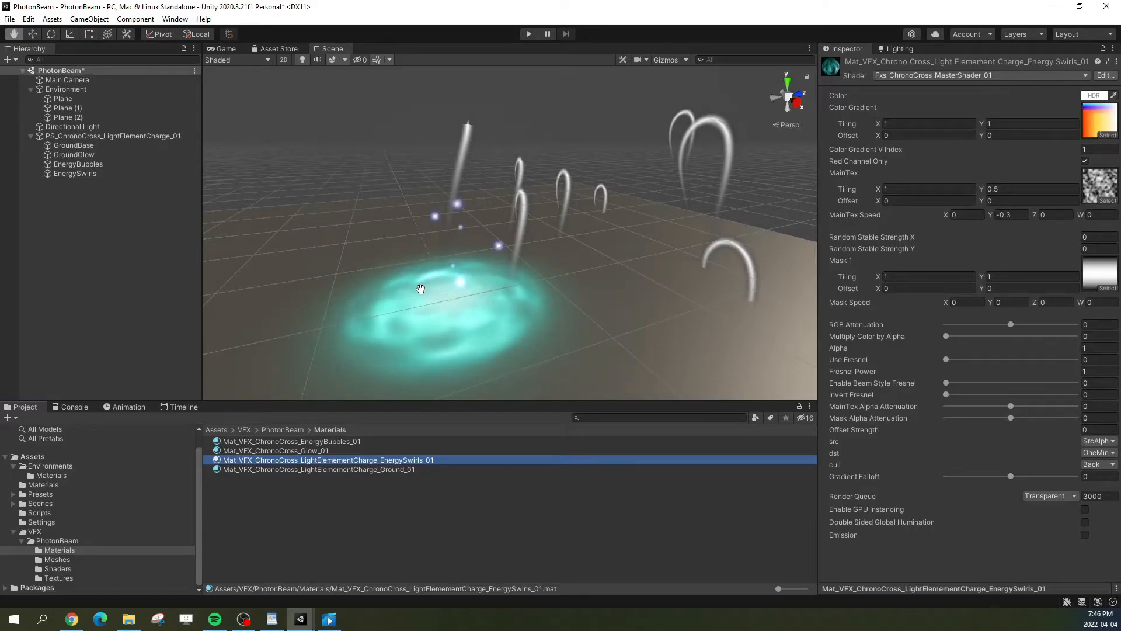
{"action": "left_click", "coordinate": [83, 173]}
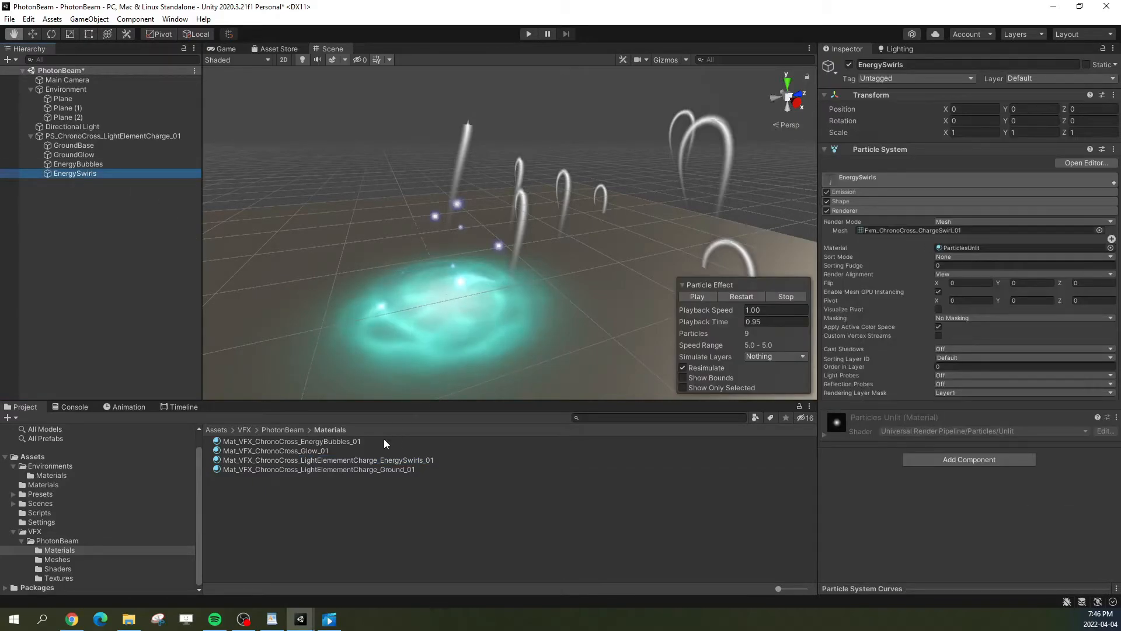
{"action": "left_click_drag", "start_coordinate": [393, 460], "coordinate": [970, 246]}
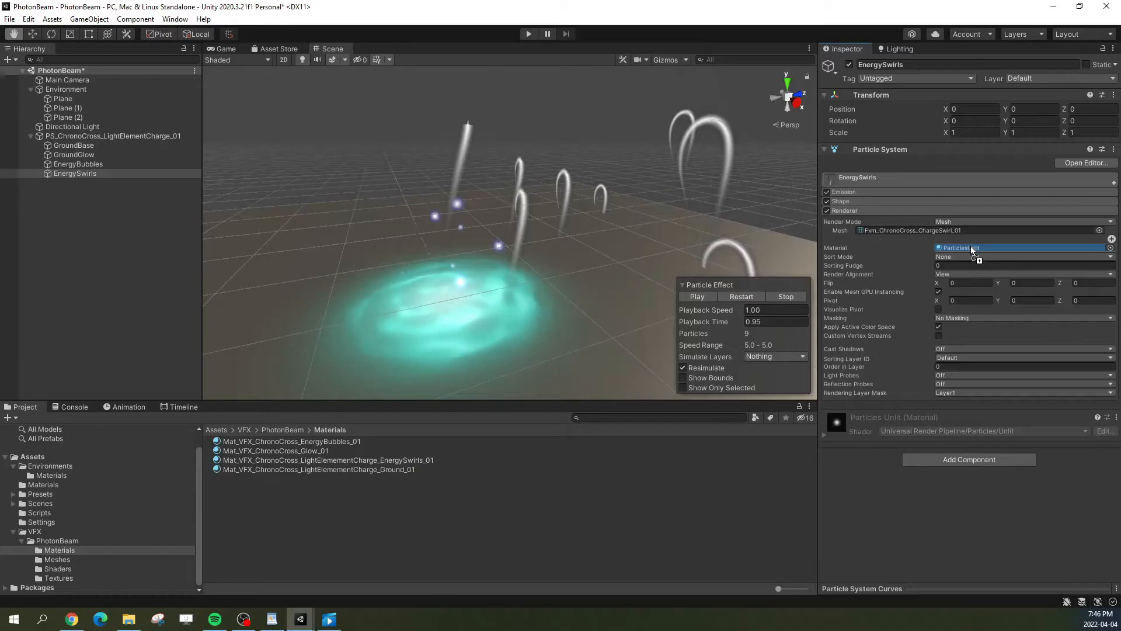
{"action": "right_click_drag", "start_coordinate": [513, 329], "coordinate": [535, 334]}
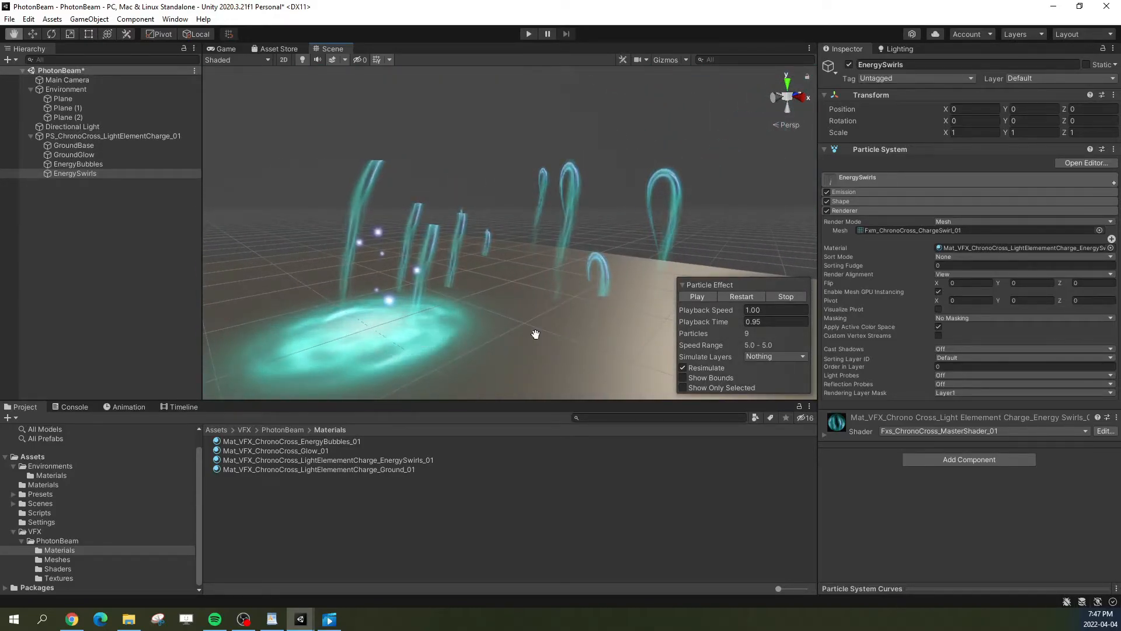
{"action": "right_click_drag", "start_coordinate": [554, 309], "coordinate": [465, 301]}
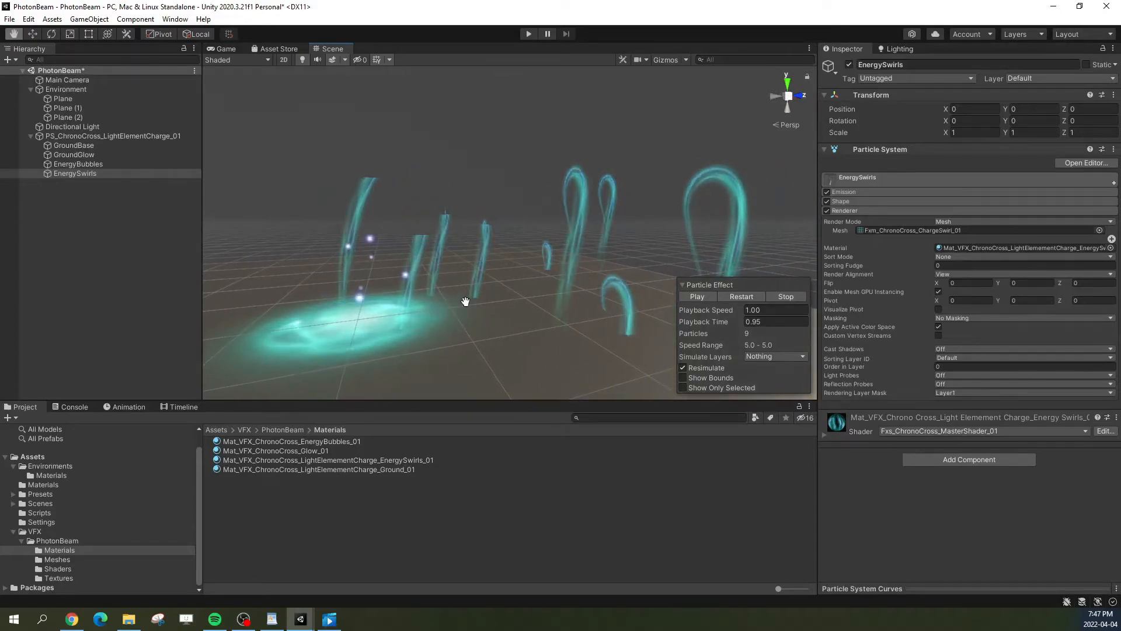
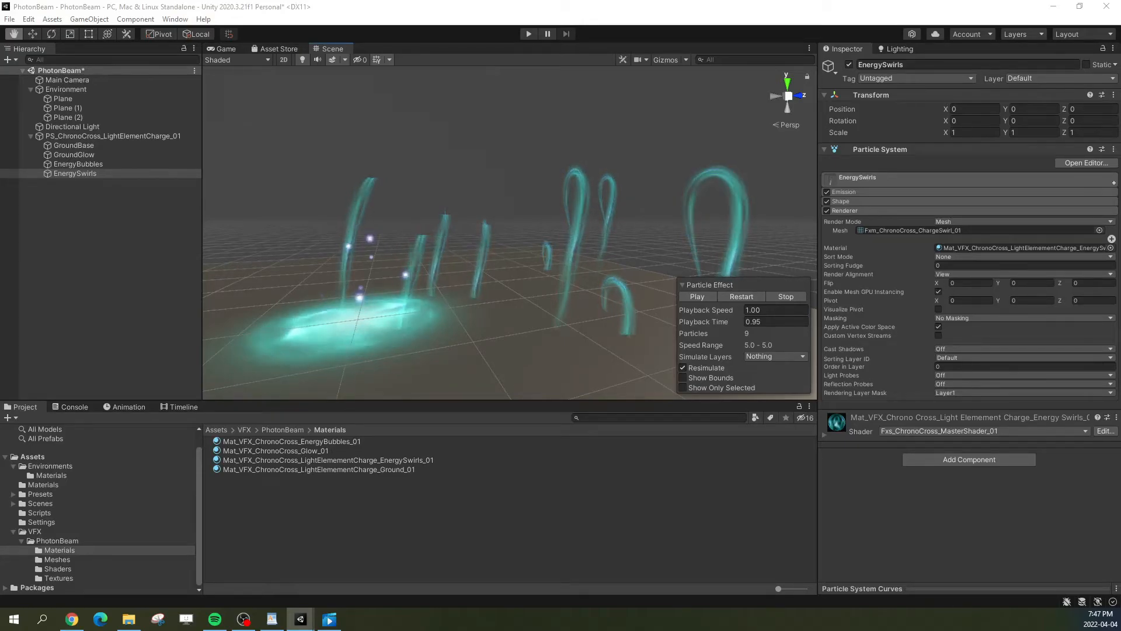
Step: Compare TX_VFX_OrganicNoise_02 and TX_VFX_OrganicNoise_03 as the EnergySwirls material's MainTex and settle on TX_VFX_OrganicNoise_02
{"action": "left_click", "coordinate": [970, 247]}
{"action": "left_click", "coordinate": [404, 460]}
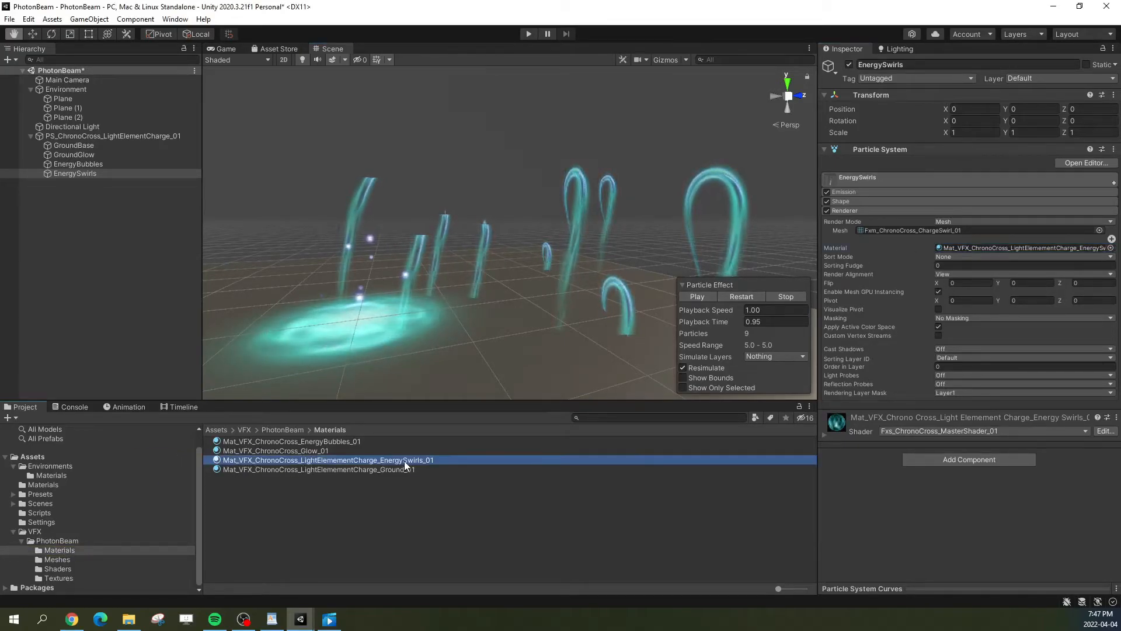
{"action": "left_click", "coordinate": [1095, 184]}
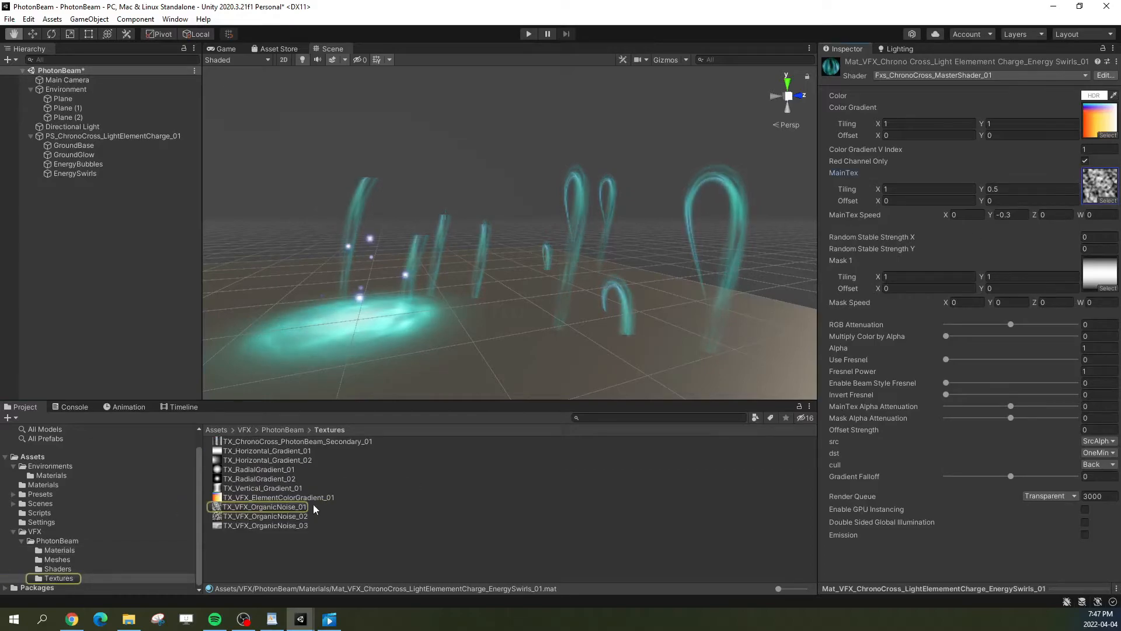
{"action": "left_click_drag", "start_coordinate": [244, 516], "coordinate": [1087, 181]}
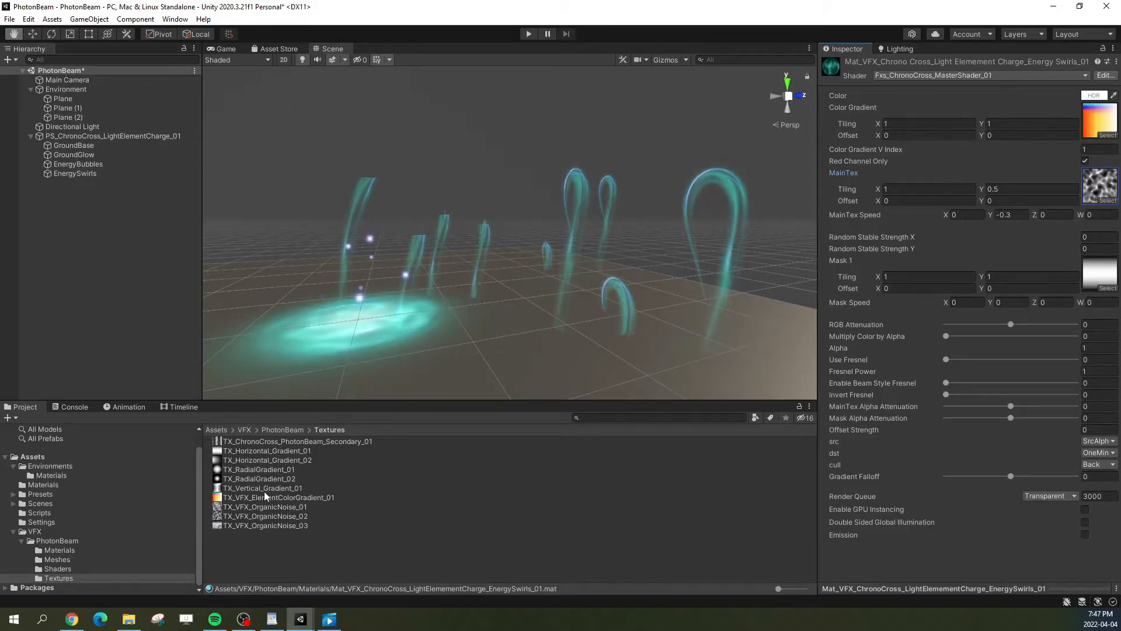
{"action": "left_click_drag", "start_coordinate": [265, 526], "coordinate": [1089, 185]}
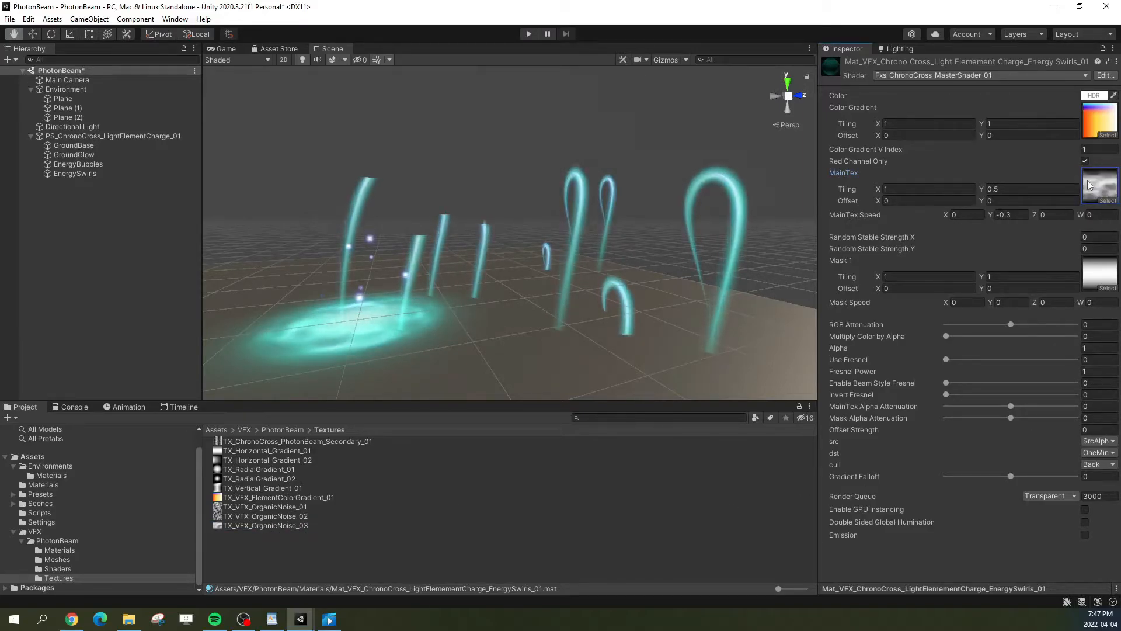
{"action": "left_click_drag", "start_coordinate": [298, 520], "coordinate": [1090, 197]}
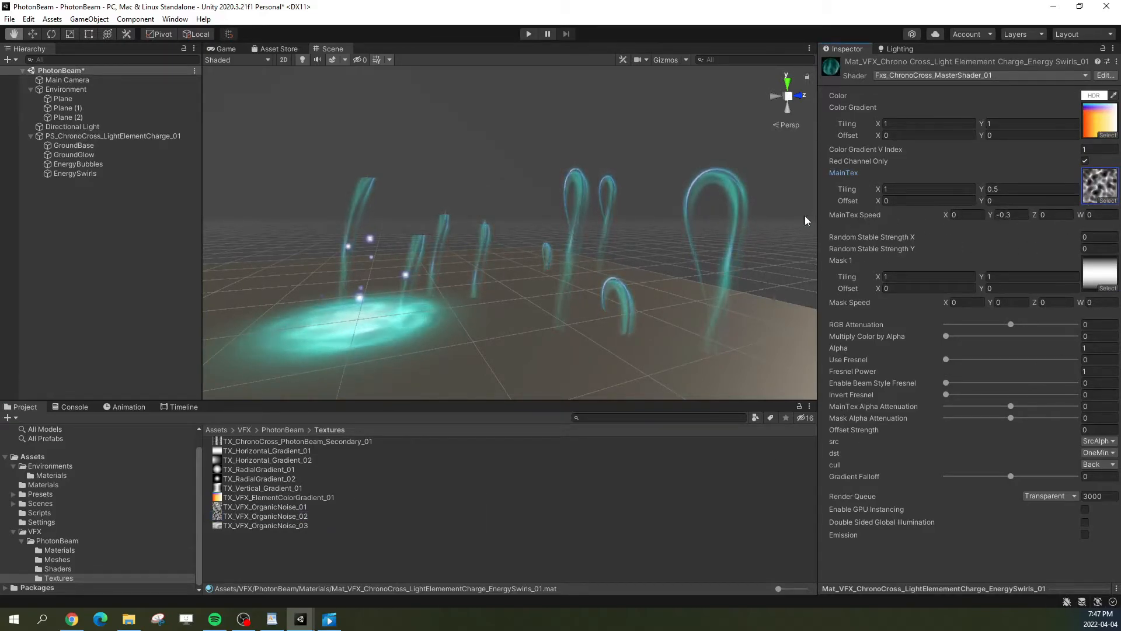
Step: Set the EnergySwirls material's MainTex Speed to 0.1 in Y and 0.2 in X
{"action": "right_click_drag", "start_coordinate": [722, 226], "coordinate": [658, 227]}
{"action": "key", "text": "w"}
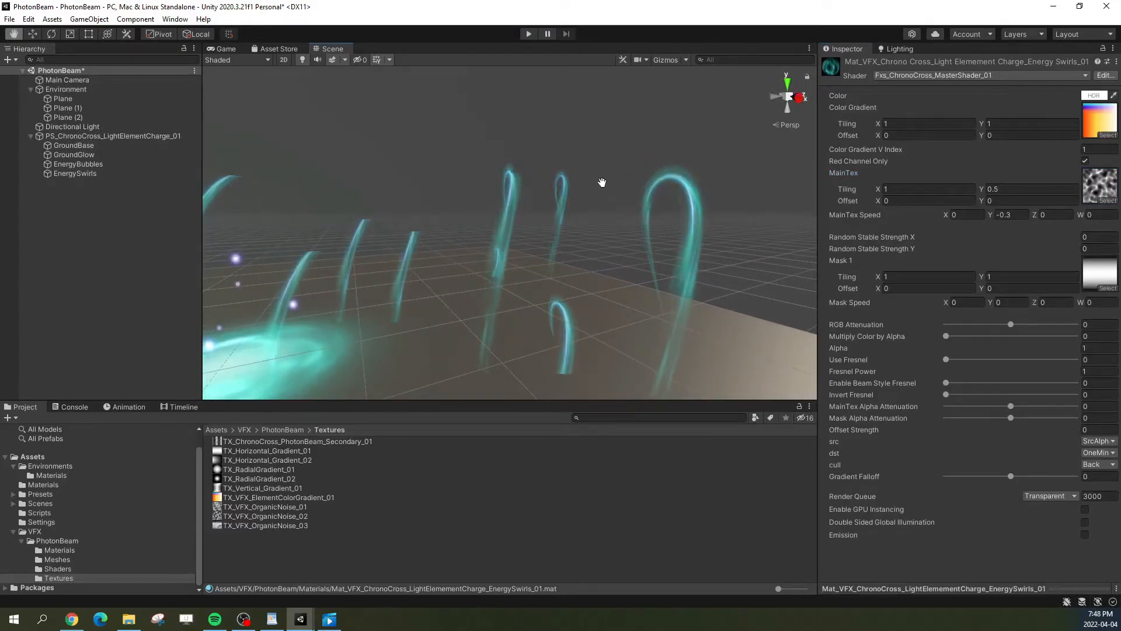
{"action": "left_click", "coordinate": [1017, 214]}
{"action": "type", "text": "1"}
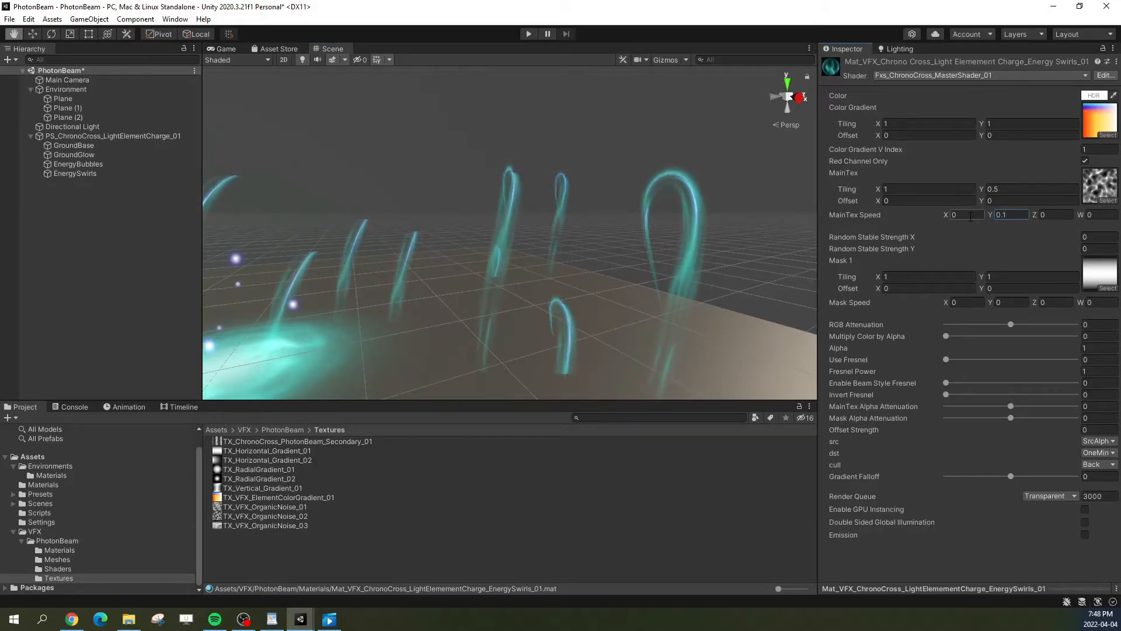
{"action": "left_click", "coordinate": [961, 215]}
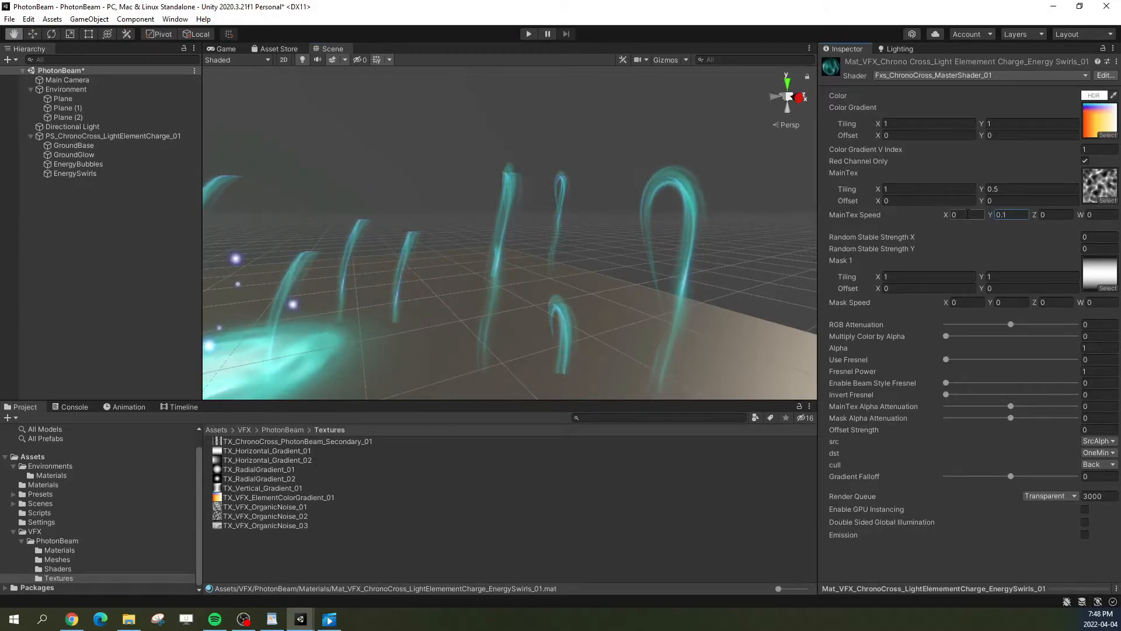
{"action": "type", "text": ".2"}
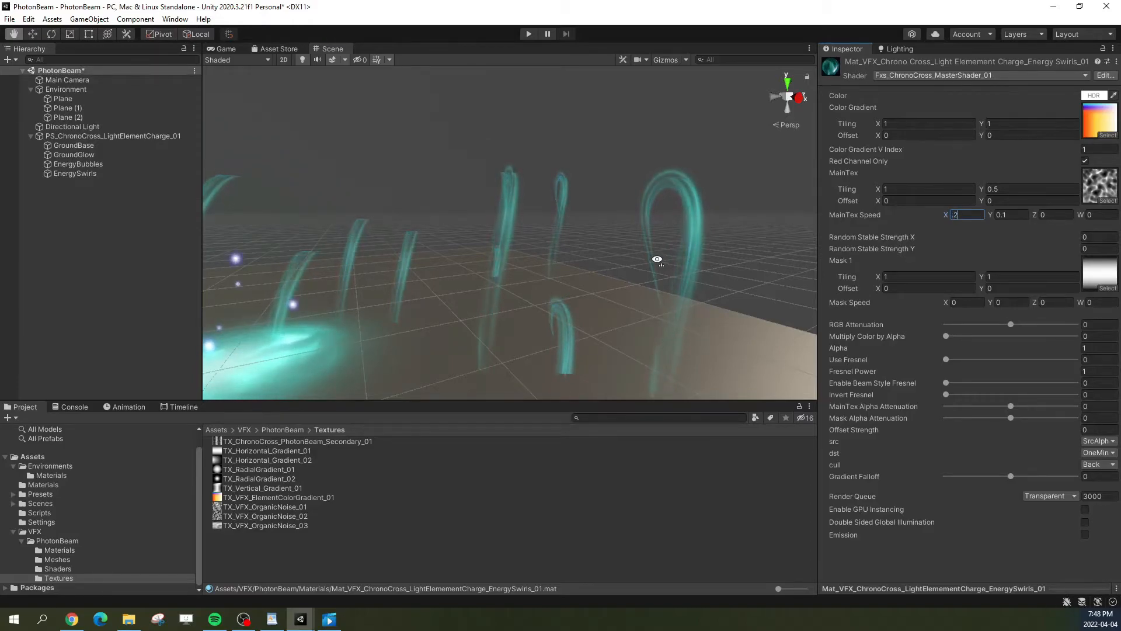
Step: Try TX_Horizontal_Gradient_02 as the EnergySwirls material's Mask 1, test a Mask Speed X of 1 and reset the speed to 0
{"action": "left_click_drag", "start_coordinate": [698, 289], "coordinate": [681, 277], "text": "alt"}
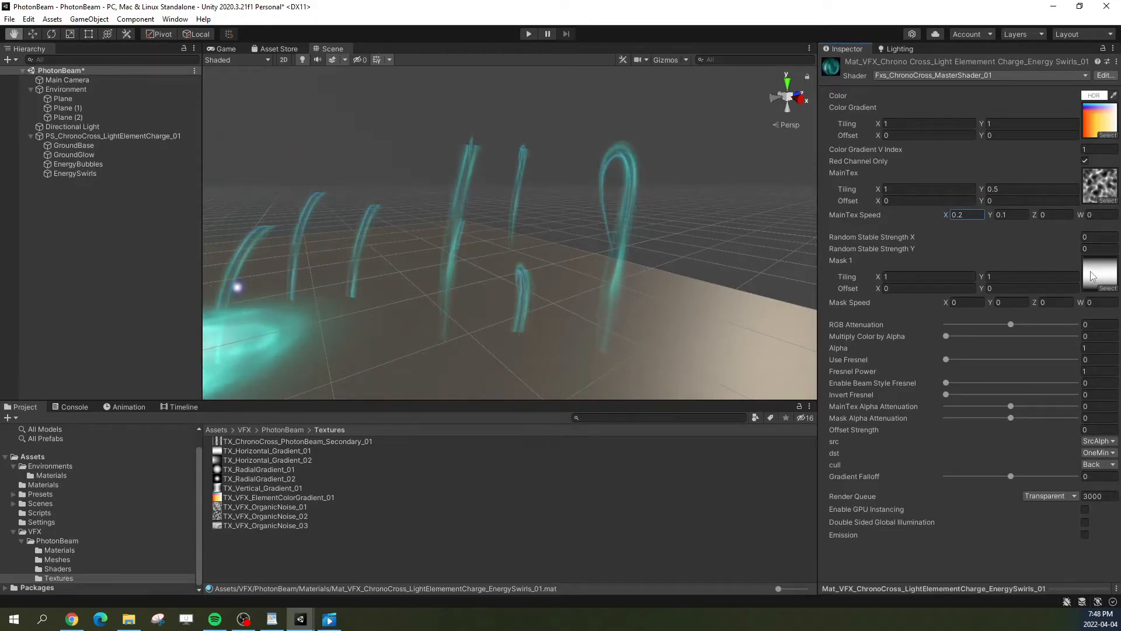
{"action": "left_click_drag", "start_coordinate": [230, 461], "coordinate": [1005, 300]}
{"action": "left_click_drag", "start_coordinate": [1089, 282], "coordinate": [1090, 284]}
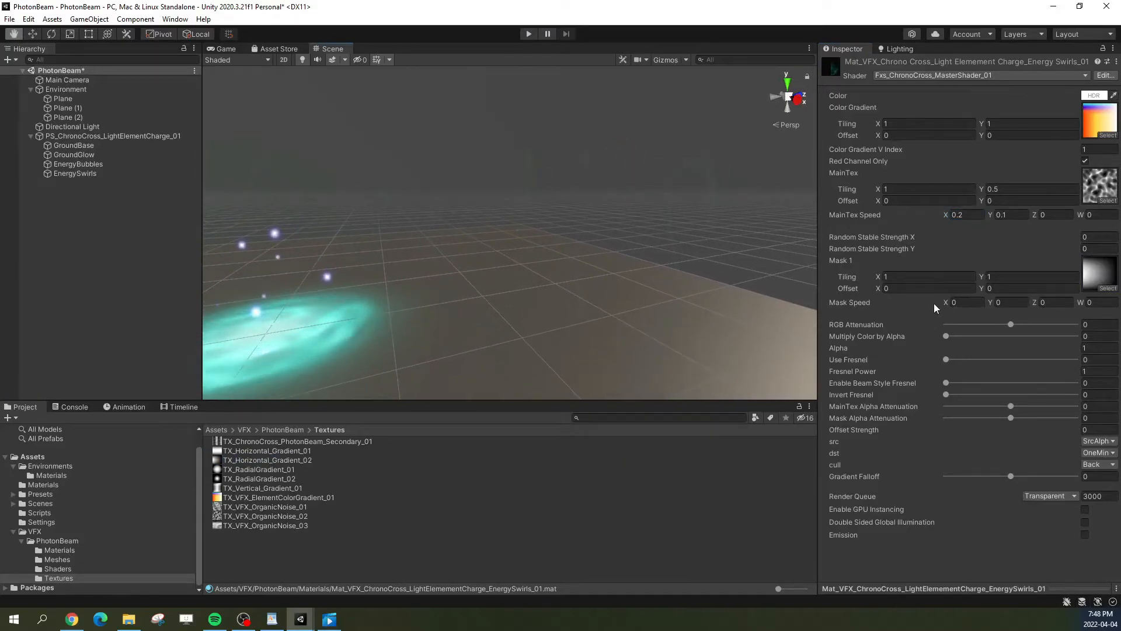
{"action": "left_click", "coordinate": [959, 303]}
{"action": "left_click", "coordinate": [963, 302]}
{"action": "type", "text": "1"}
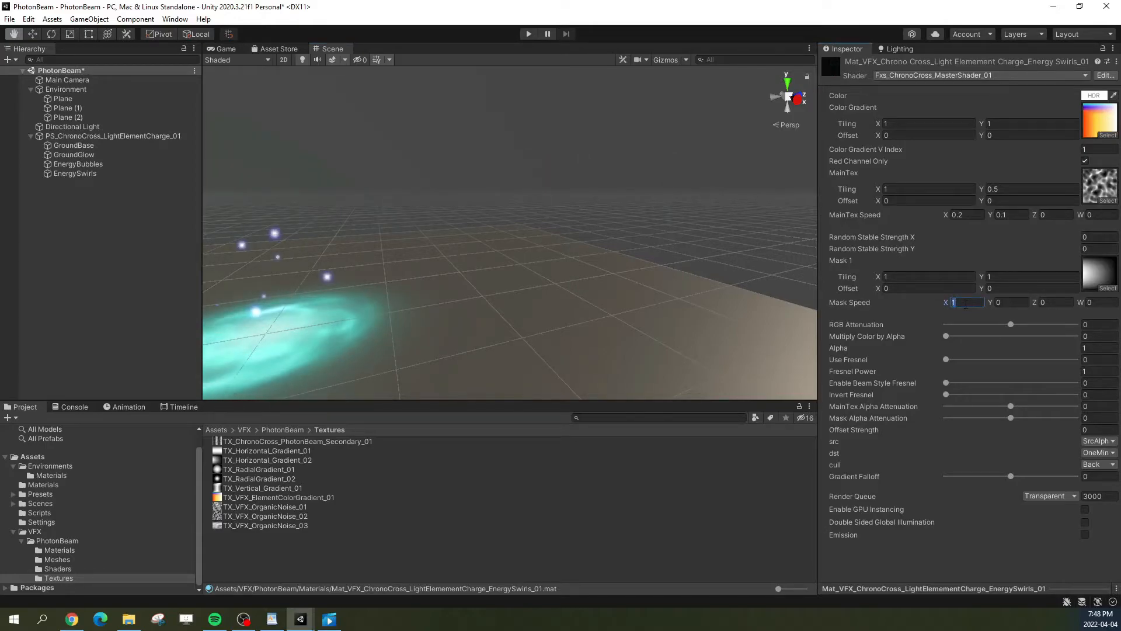
{"action": "key", "text": "BackSpace"}
{"action": "type", "text": "0"}
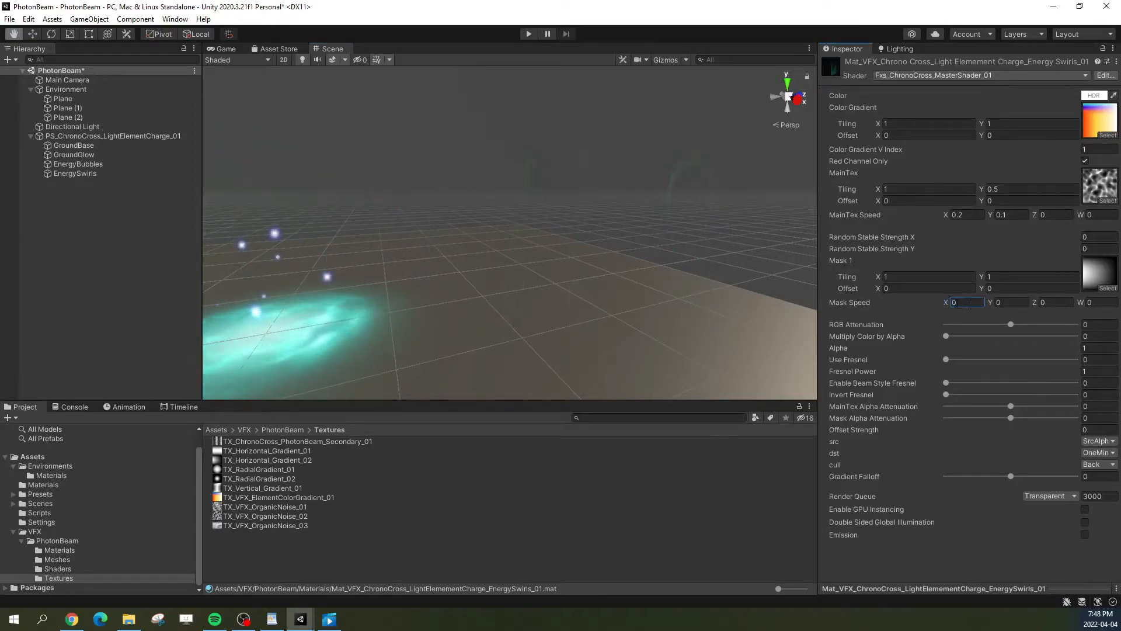
Step: Try lowering the Mask 1 X tiling to about 0.02 and reset it to 1
{"action": "left_click", "coordinate": [883, 277]}
{"action": "left_click_drag", "start_coordinate": [890, 275], "coordinate": [864, 279]}
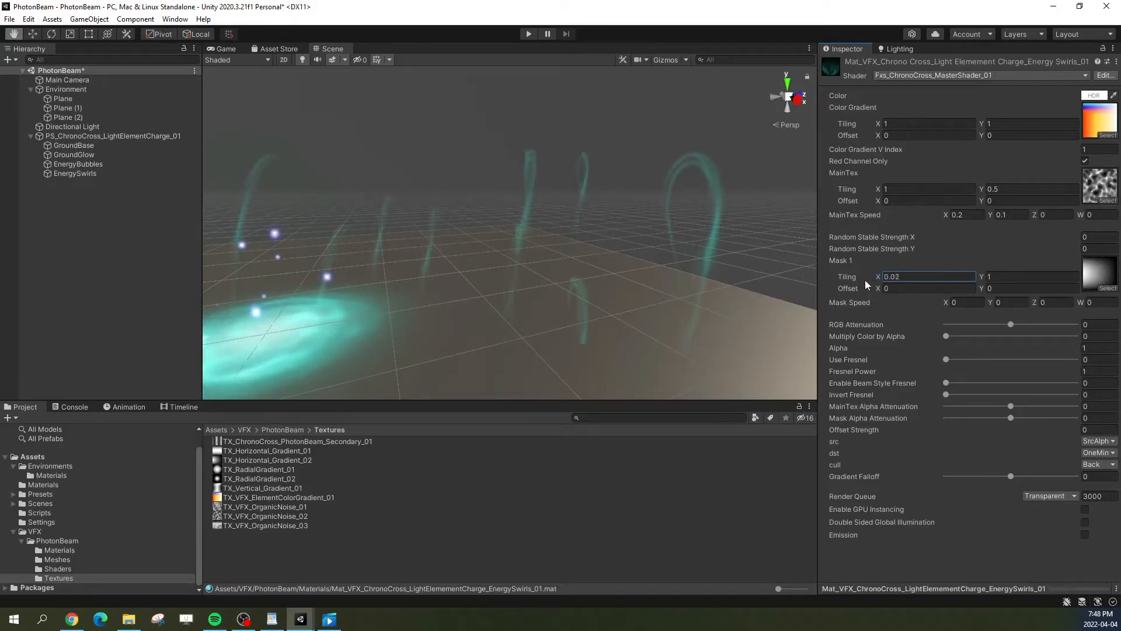
{"action": "left_click", "coordinate": [929, 278]}
{"action": "type", "text": "1"}
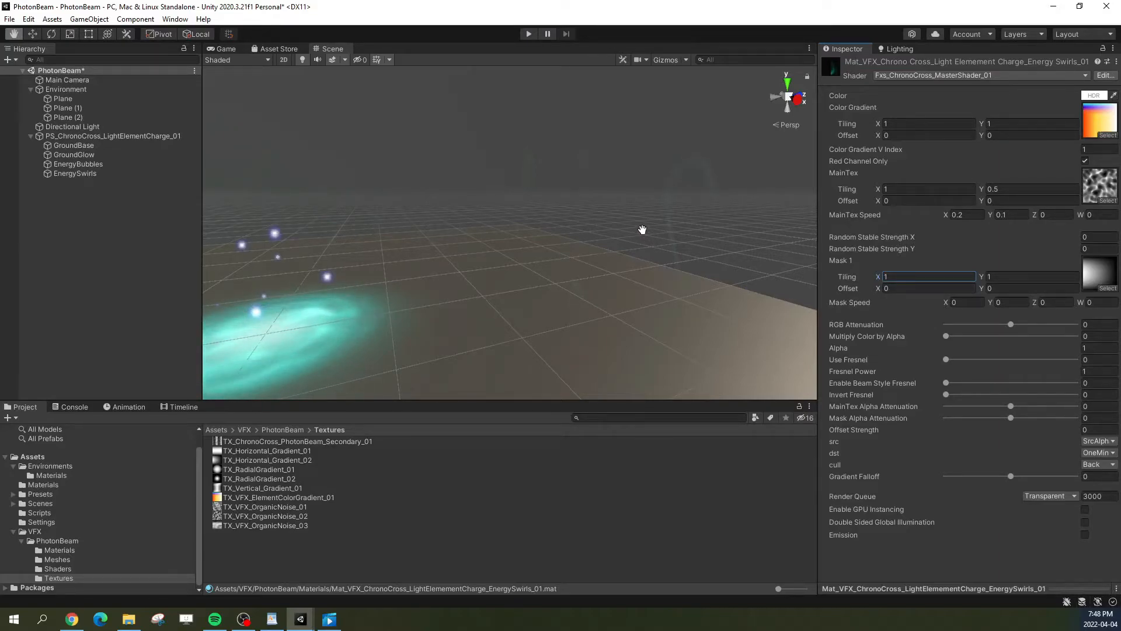
Step: Clear the Mask 1 texture for comparison and reassign TX_Horizontal_Gradient_01 as the mask
{"action": "left_click", "coordinate": [1106, 289]}
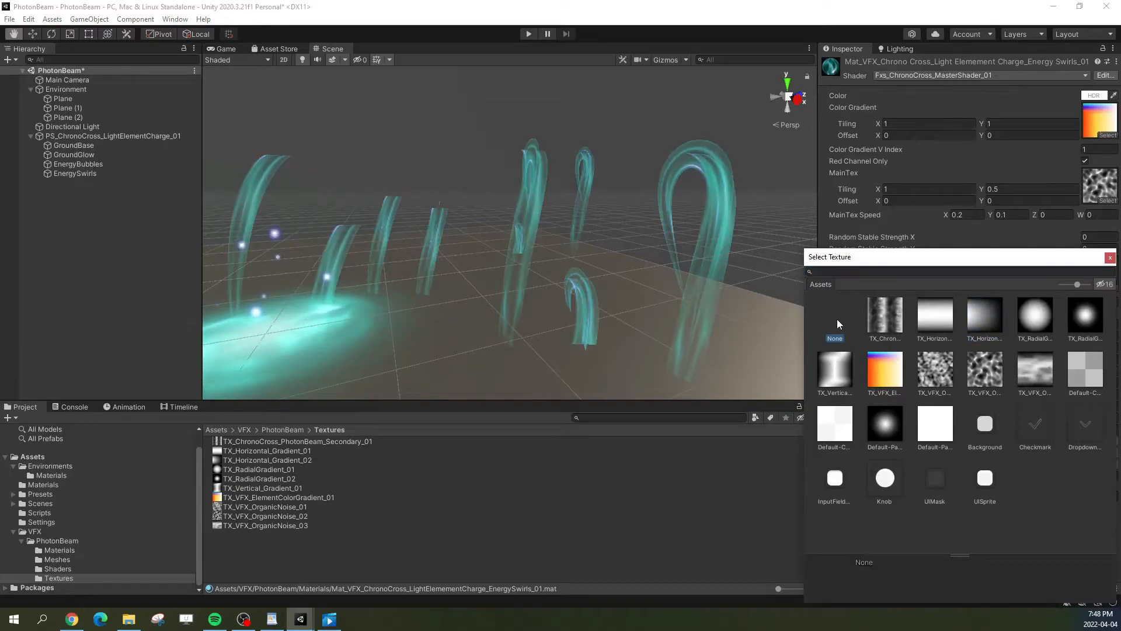
{"action": "double_click", "coordinate": [836, 319]}
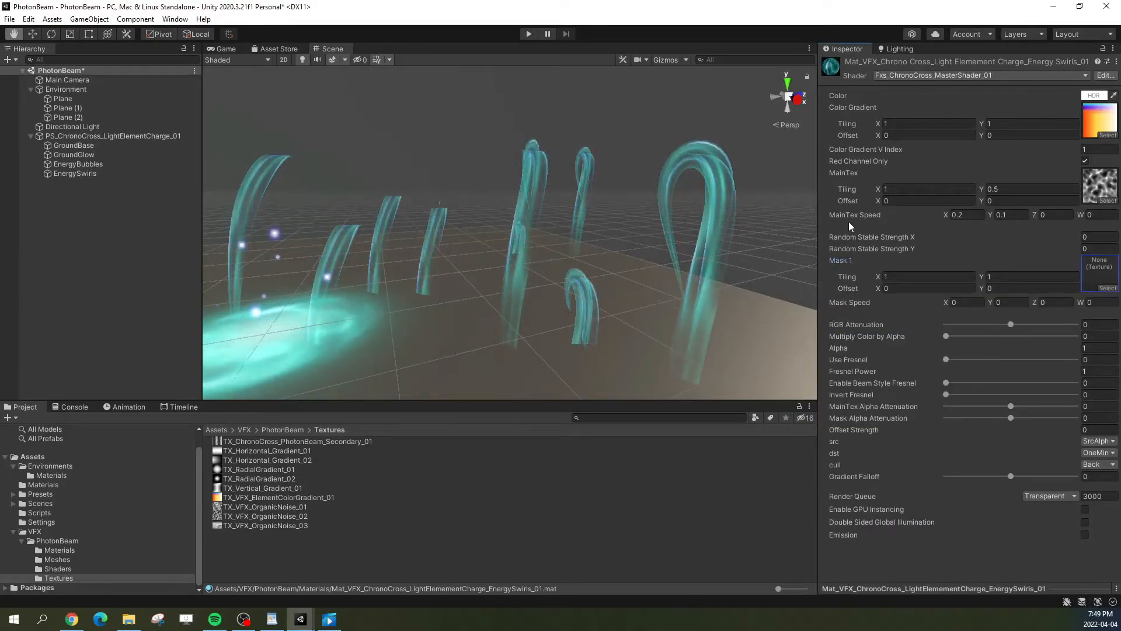
{"action": "left_click_drag", "start_coordinate": [265, 450], "coordinate": [1099, 273]}
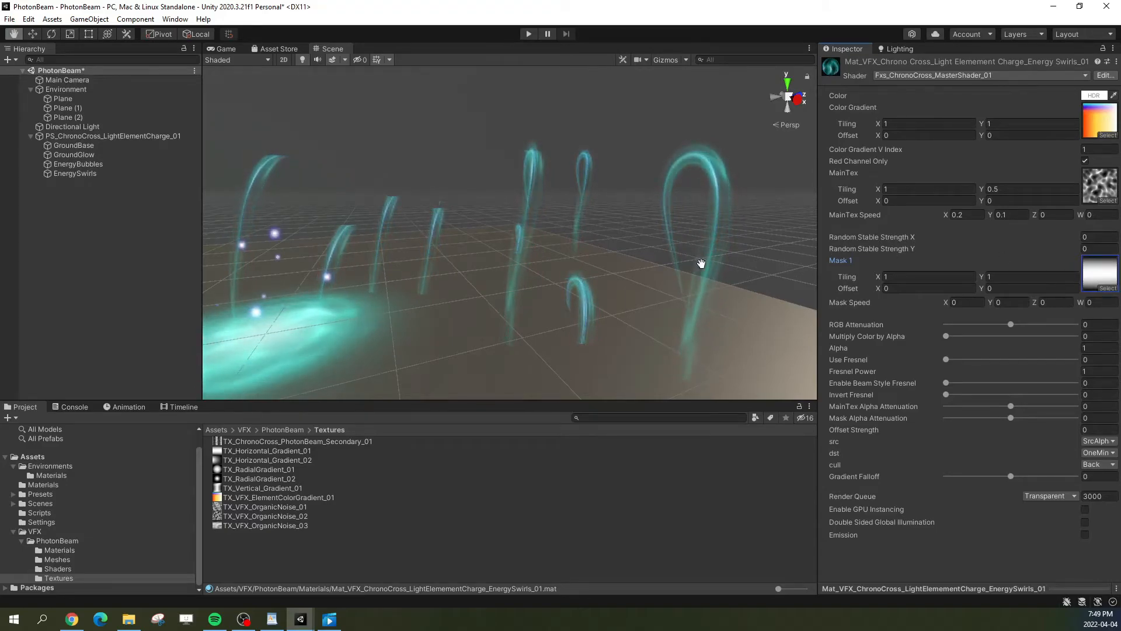
{"action": "left_click_drag", "start_coordinate": [699, 262], "coordinate": [591, 306], "text": "alt"}
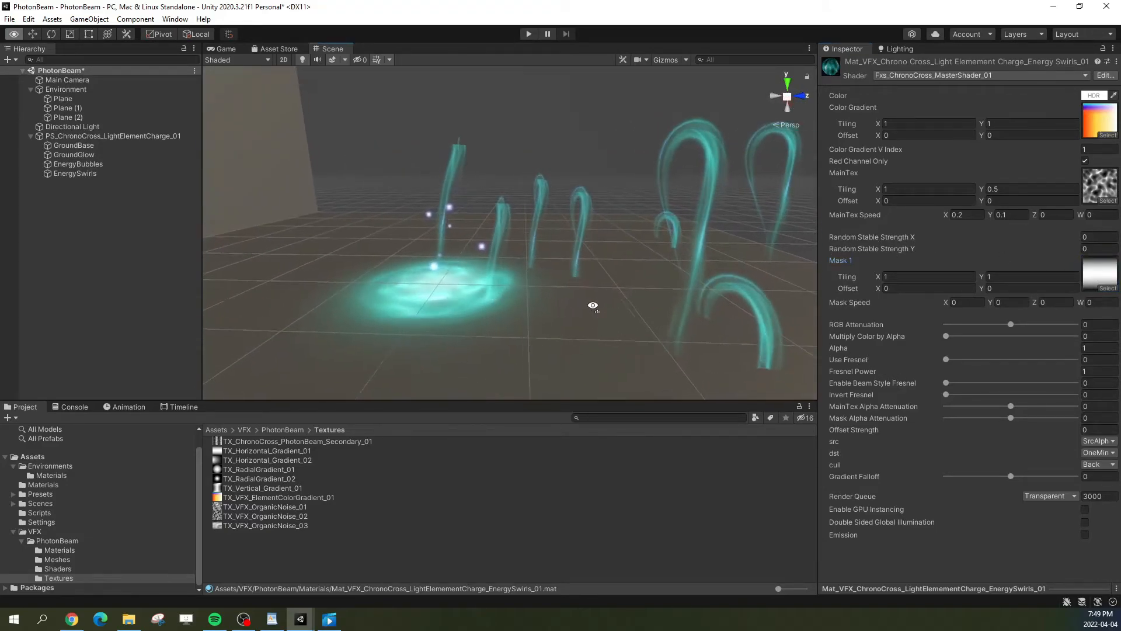
Step: Change the EnergySwirls emitter shape to Circle and set the shape's X rotation to 90
{"action": "left_click", "coordinate": [94, 175]}
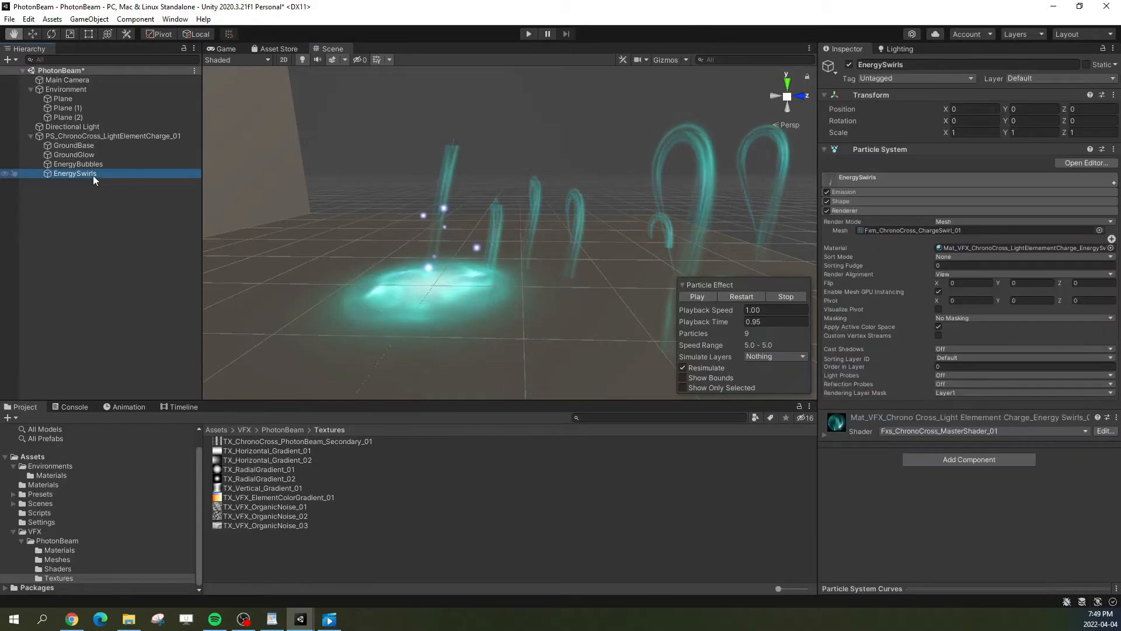
{"action": "left_click", "coordinate": [730, 297]}
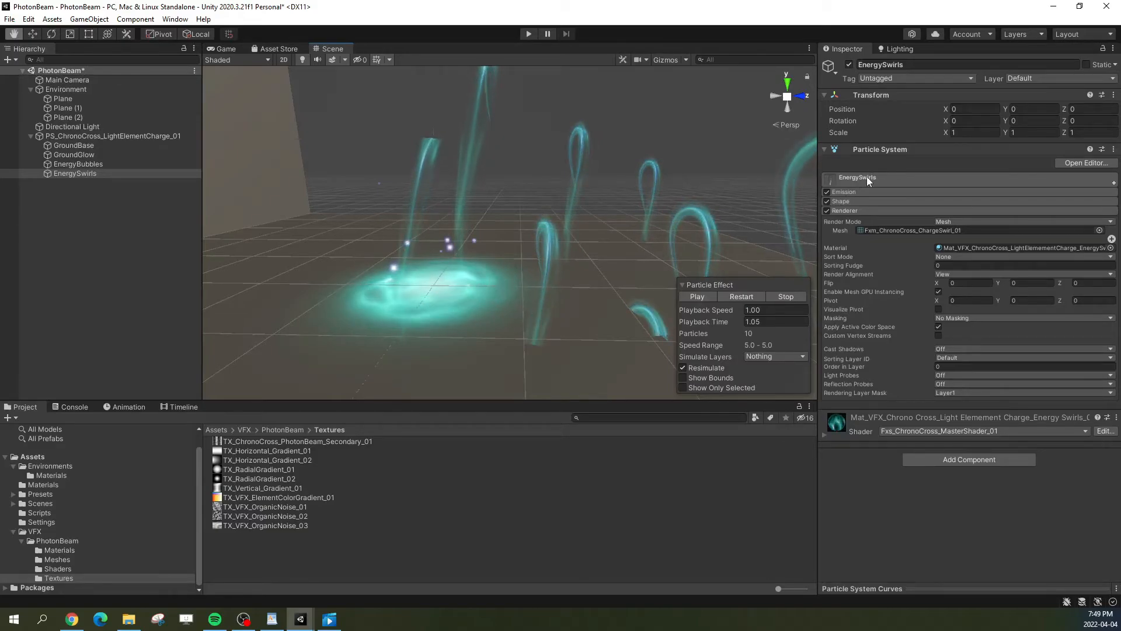
{"action": "left_click", "coordinate": [843, 201]}
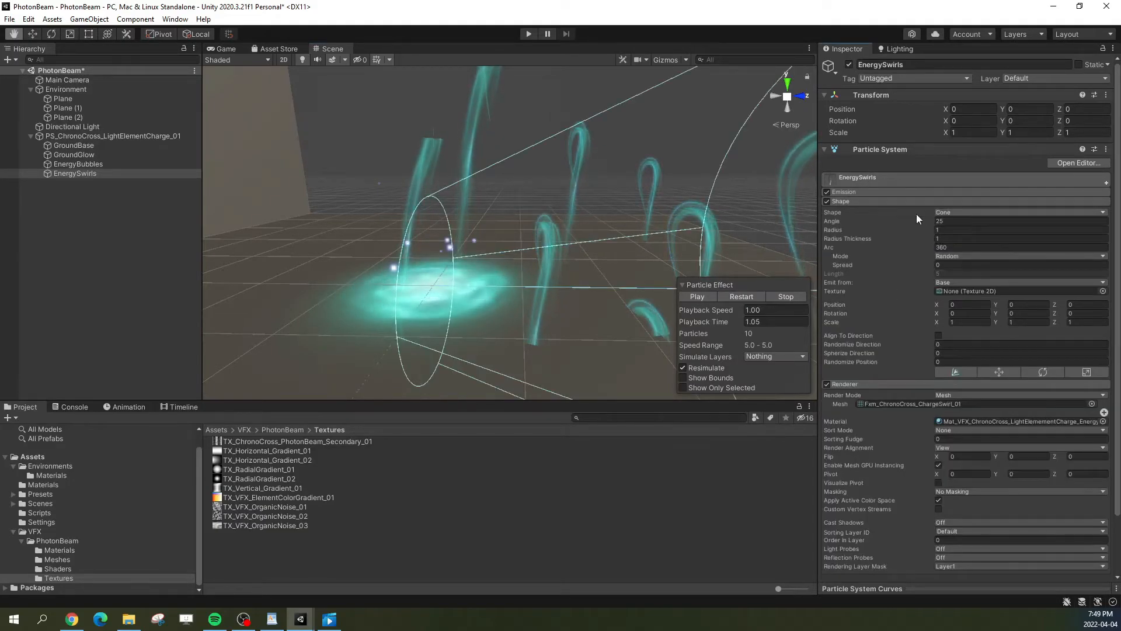
{"action": "left_click", "coordinate": [946, 212]}
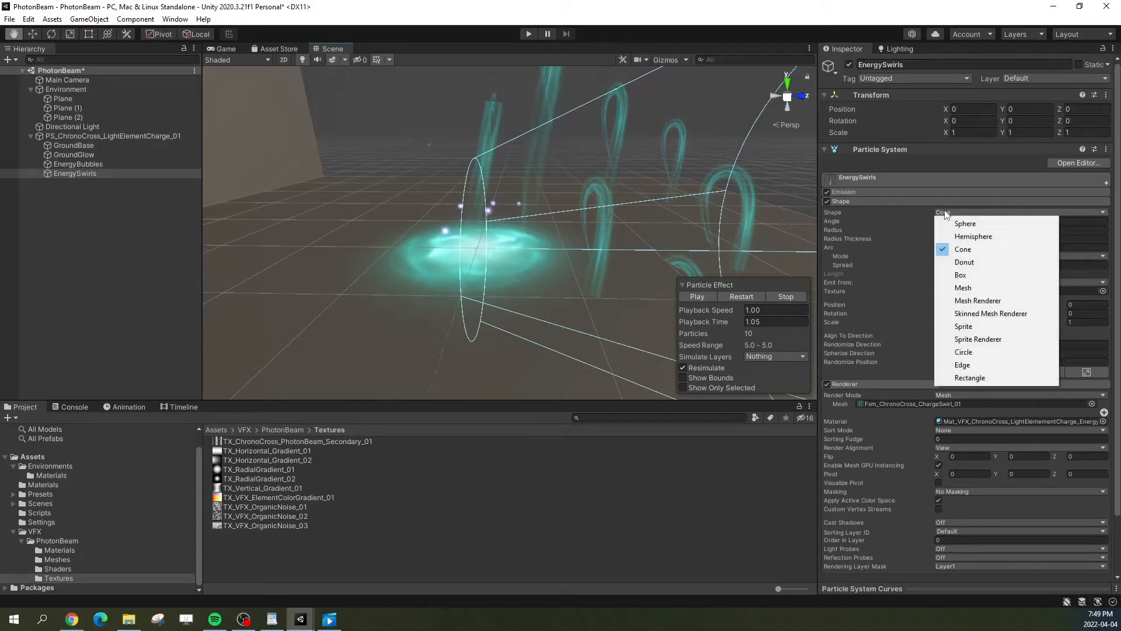
{"action": "left_click", "coordinate": [964, 352]}
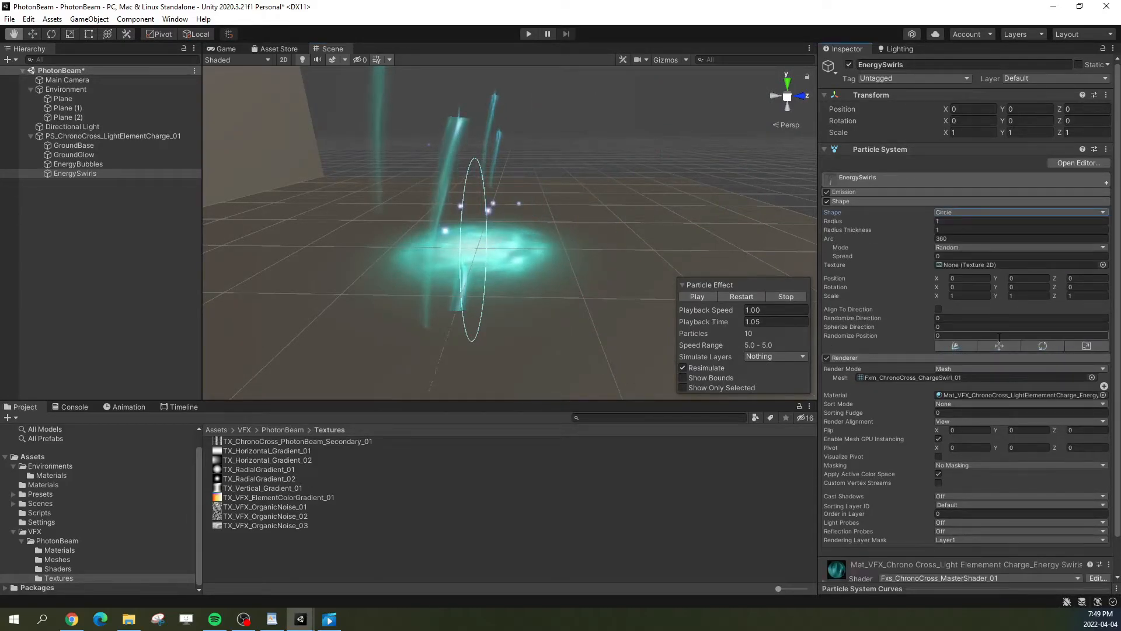
{"action": "left_click", "coordinate": [962, 287]}
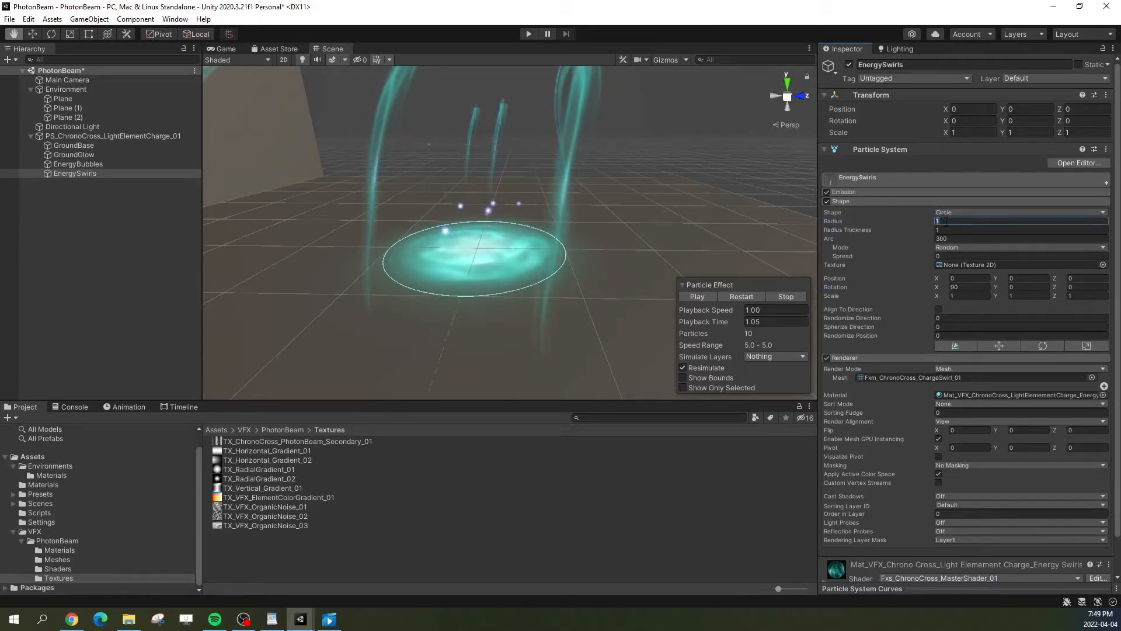
Step: Try a circle radius of 0.5 for the EnergySwirls shape, settle on 0.4 and replay the effect
{"action": "type", "text": ".5"}
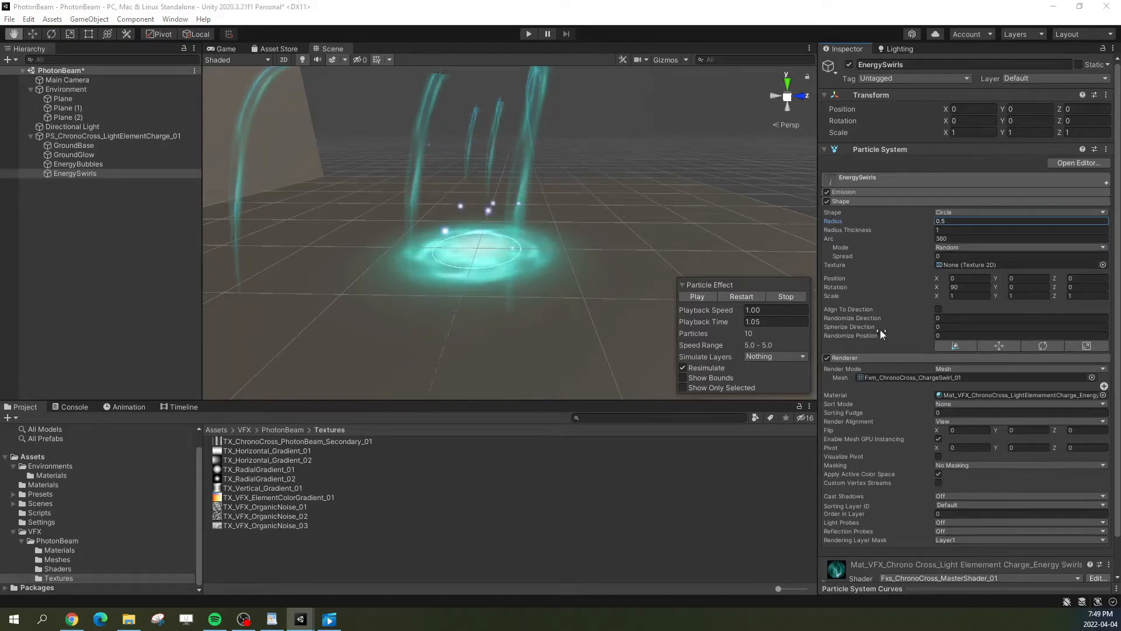
{"action": "left_click", "coordinate": [964, 222]}
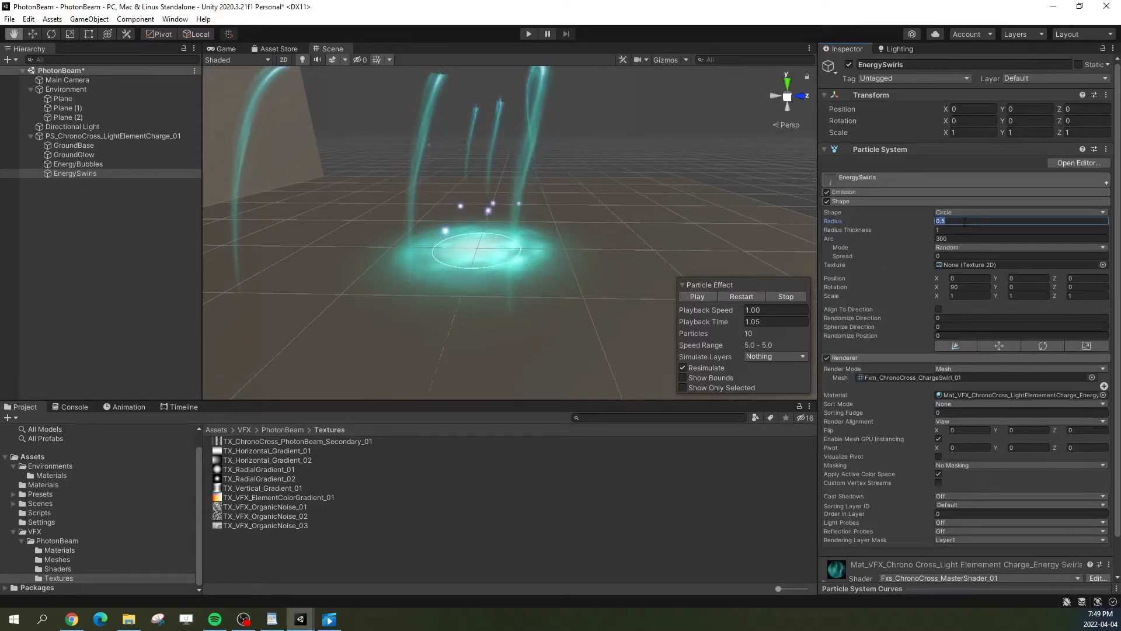
{"action": "type", "text": ".4"}
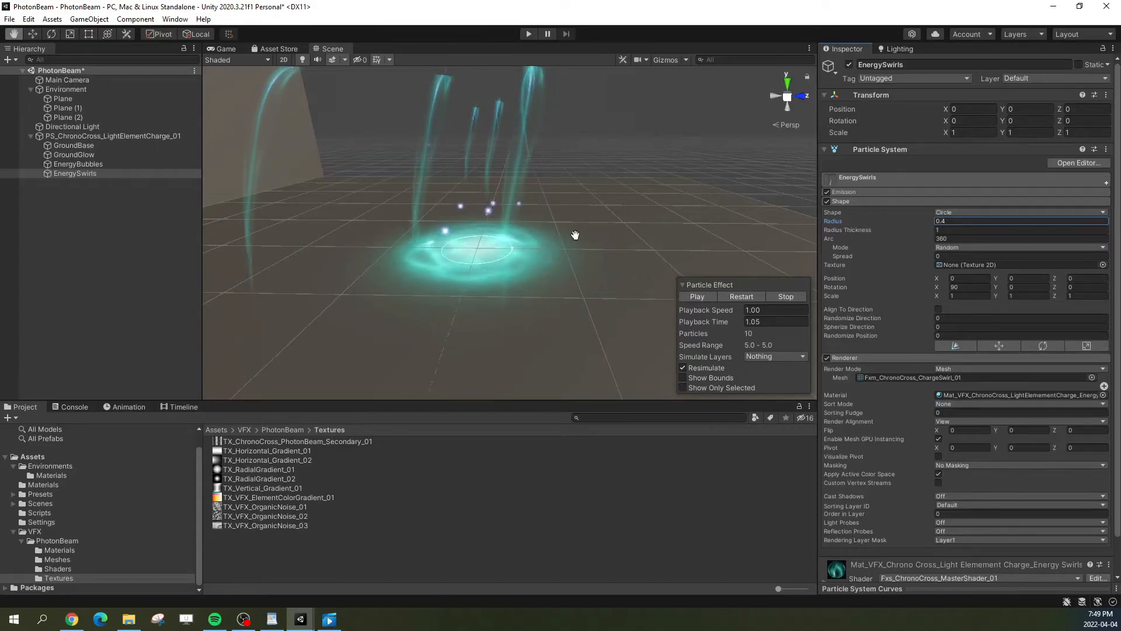
{"action": "left_click", "coordinate": [744, 296]}
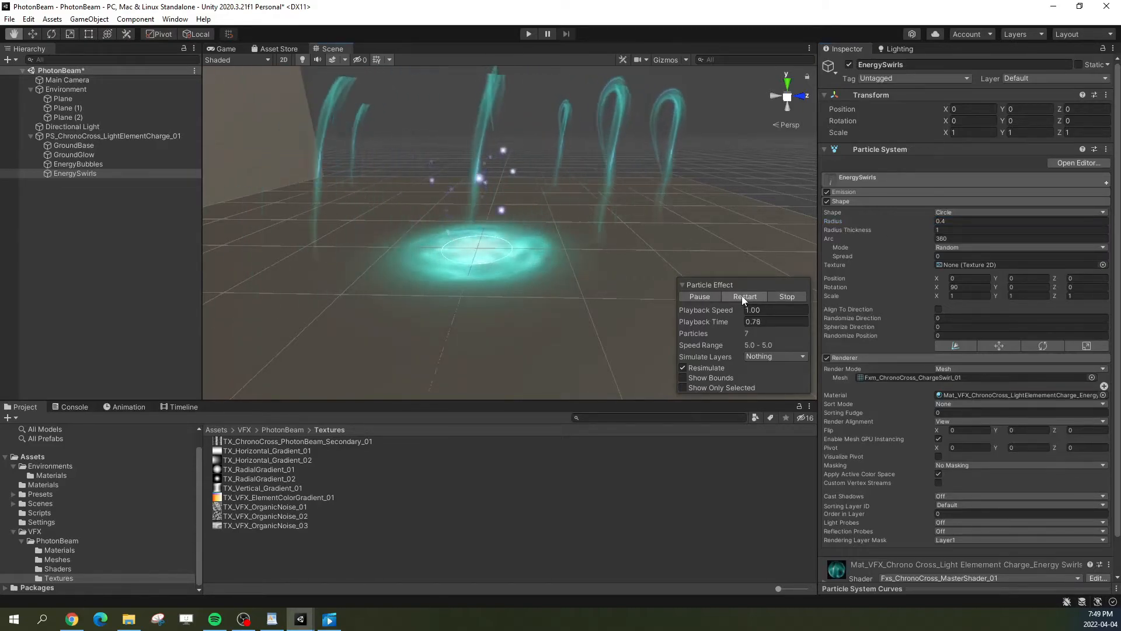
Step: Set the EnergySwirls Start Speed to 0 and restart the particle preview
{"action": "left_click", "coordinate": [863, 201]}
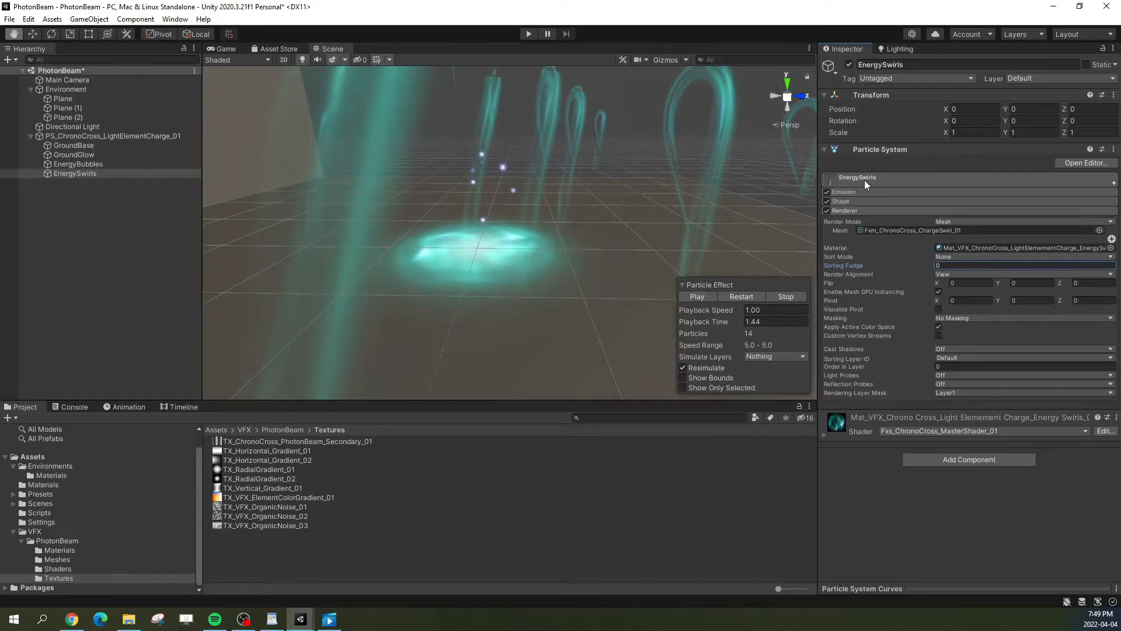
{"action": "left_click", "coordinate": [860, 177]}
{"action": "left_click", "coordinate": [963, 237]}
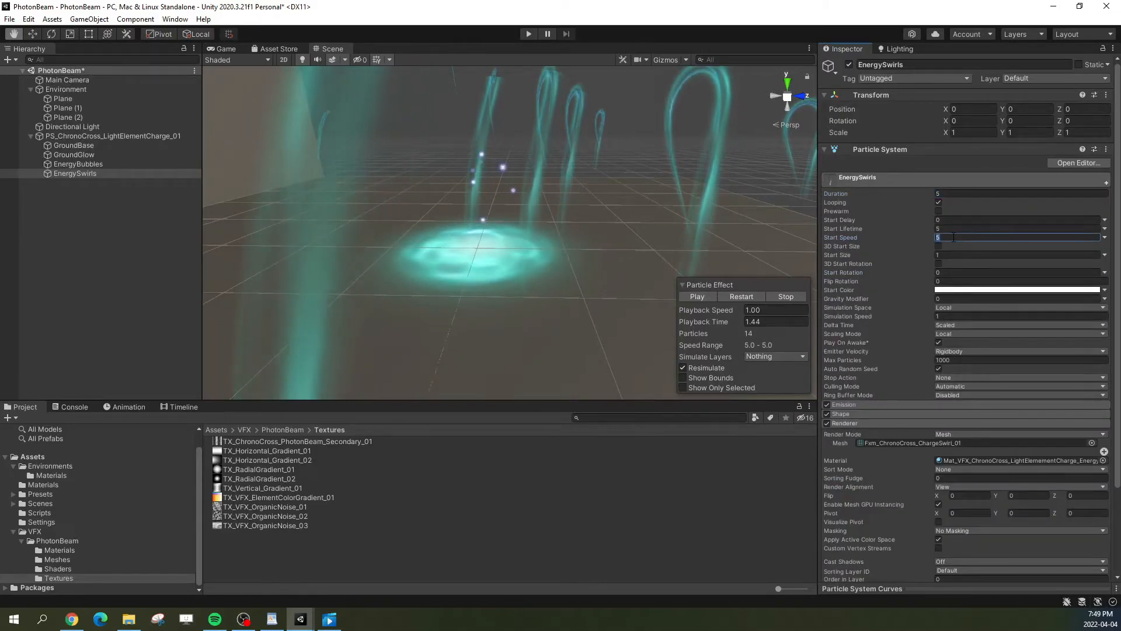
{"action": "type", "text": "0"}
{"action": "left_click", "coordinate": [739, 299]}
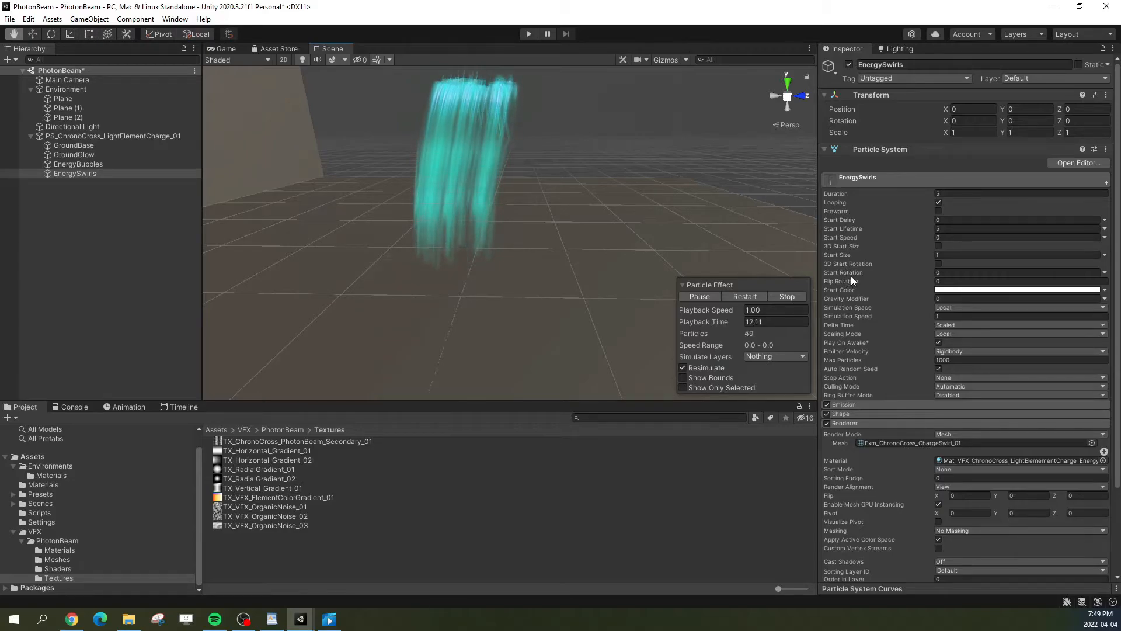
Step: Try increasing the EnergySwirls Start Rotation to 329.45 and reset it to 0
{"action": "left_click_drag", "start_coordinate": [911, 272], "coordinate": [661, 354]}
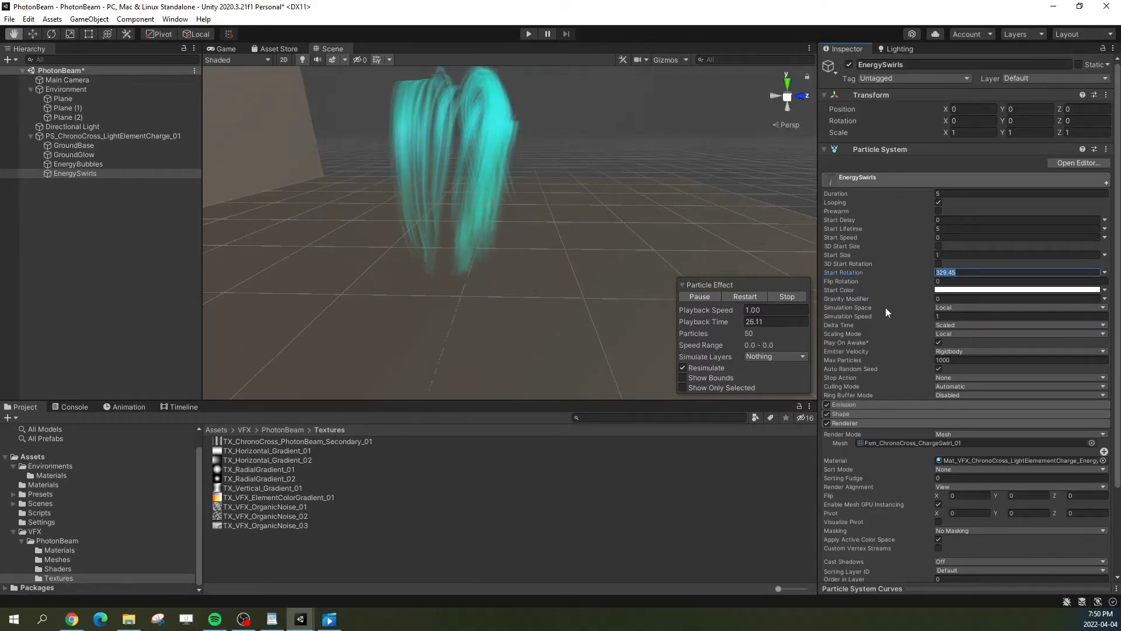
{"action": "type", "text": "0"}
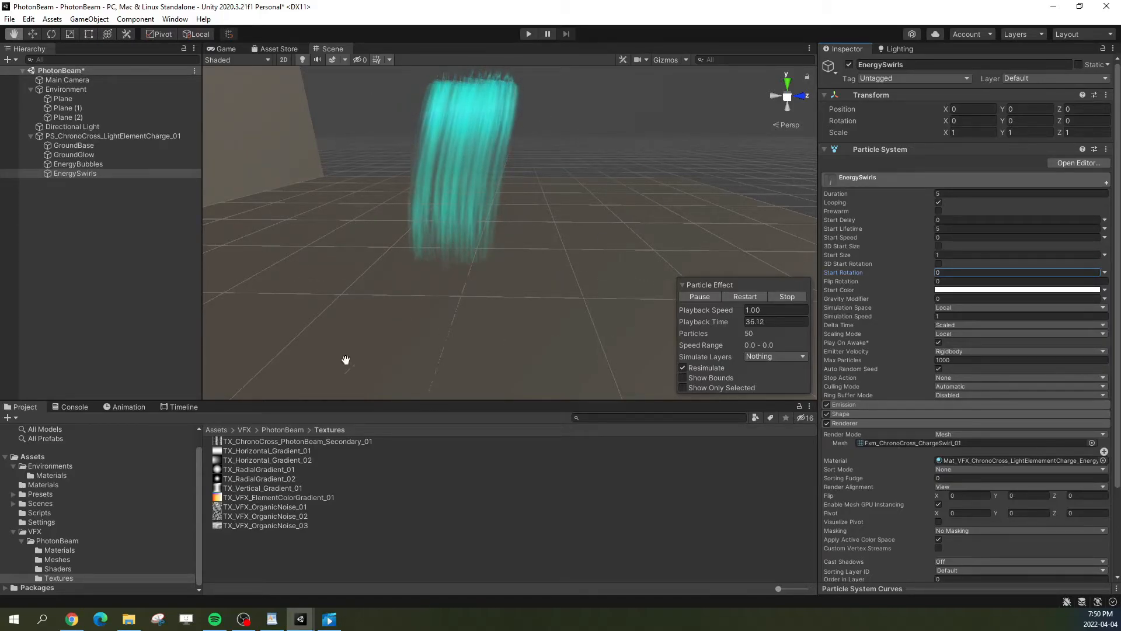
{"action": "left_click", "coordinate": [861, 8]}
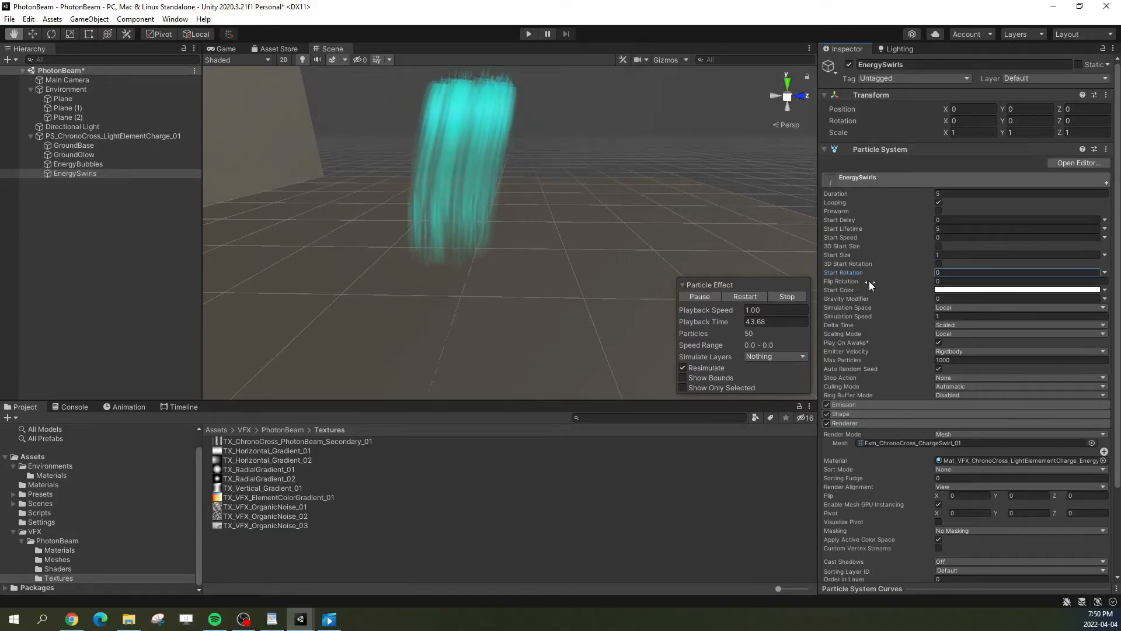
Step: Enable 3D Start Rotation on EnergySwirls and randomise it between two constants, with Y ranging from 0 to 360
{"action": "left_click", "coordinate": [939, 263]}
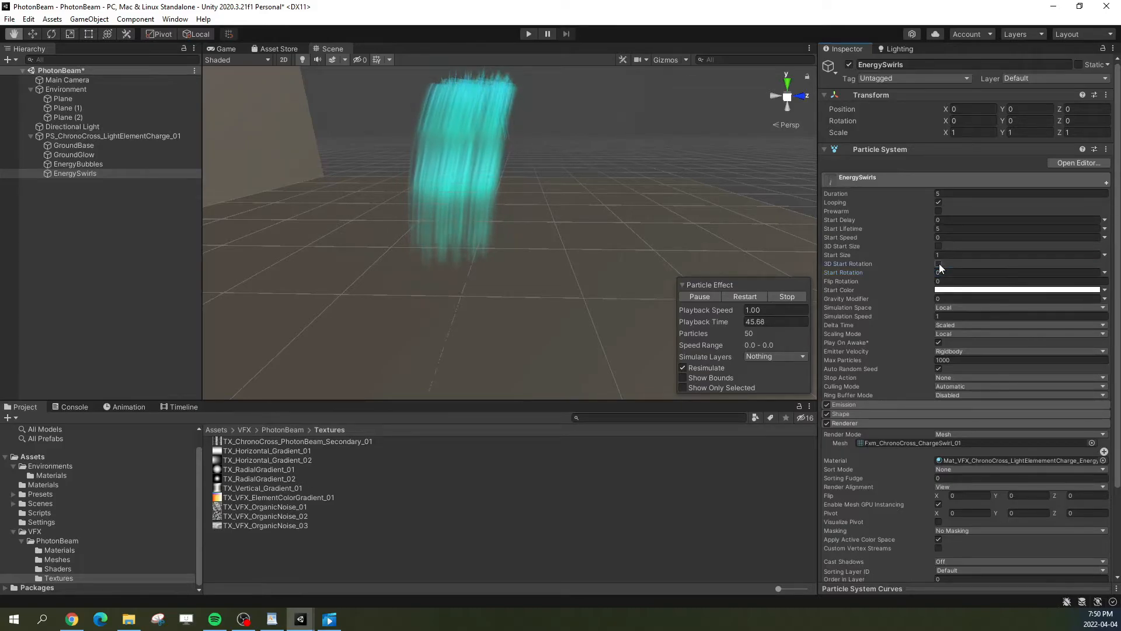
{"action": "left_click", "coordinate": [1104, 272]}
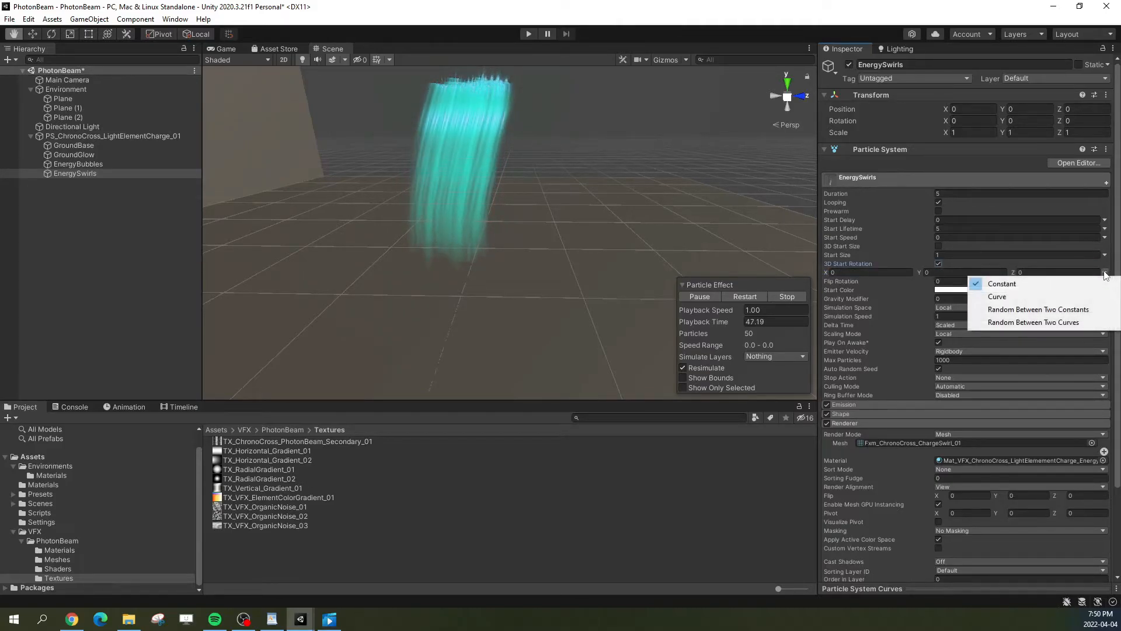
{"action": "left_click", "coordinate": [998, 308]}
{"action": "left_click", "coordinate": [963, 280]}
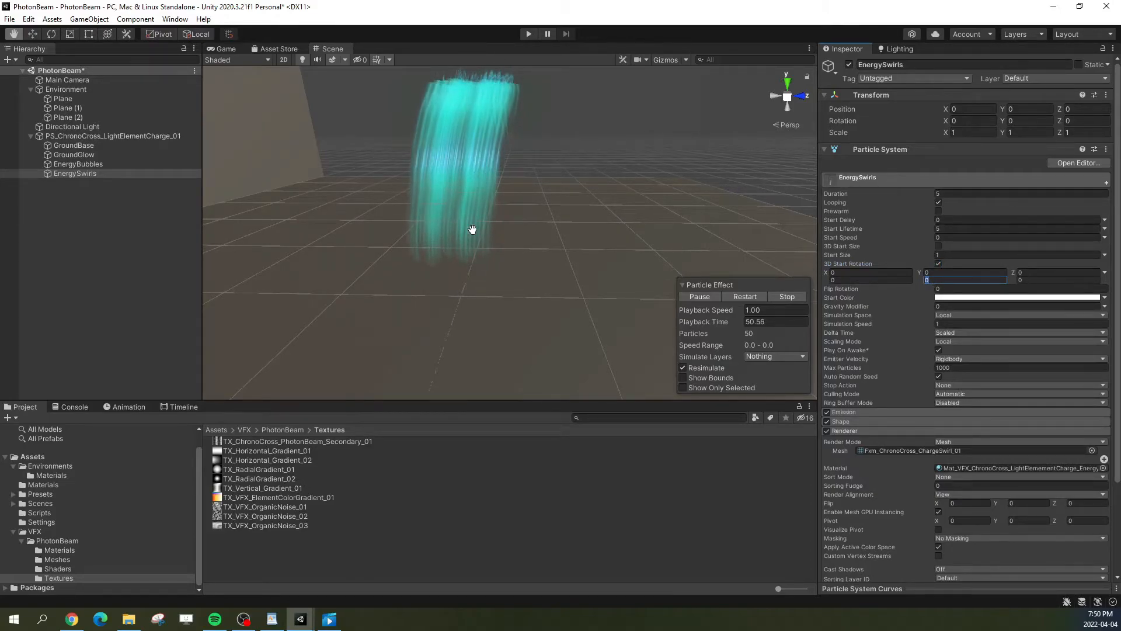
{"action": "left_click_drag", "start_coordinate": [471, 187], "coordinate": [464, 227], "text": "alt"}
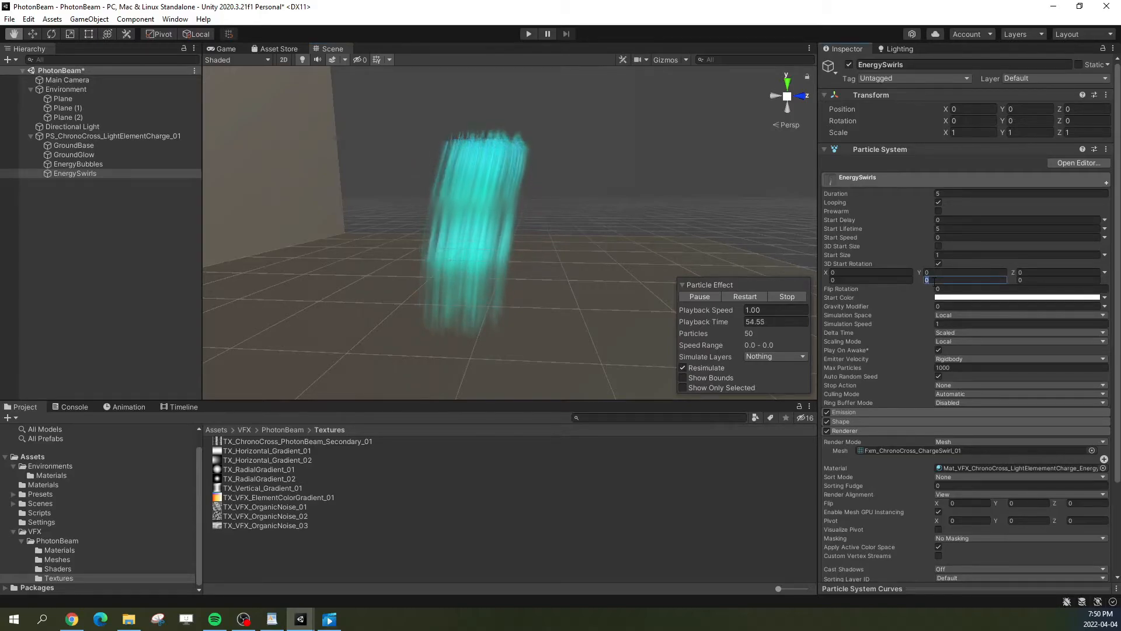
{"action": "left_click_drag", "start_coordinate": [538, 314], "coordinate": [742, 385], "text": "alt"}
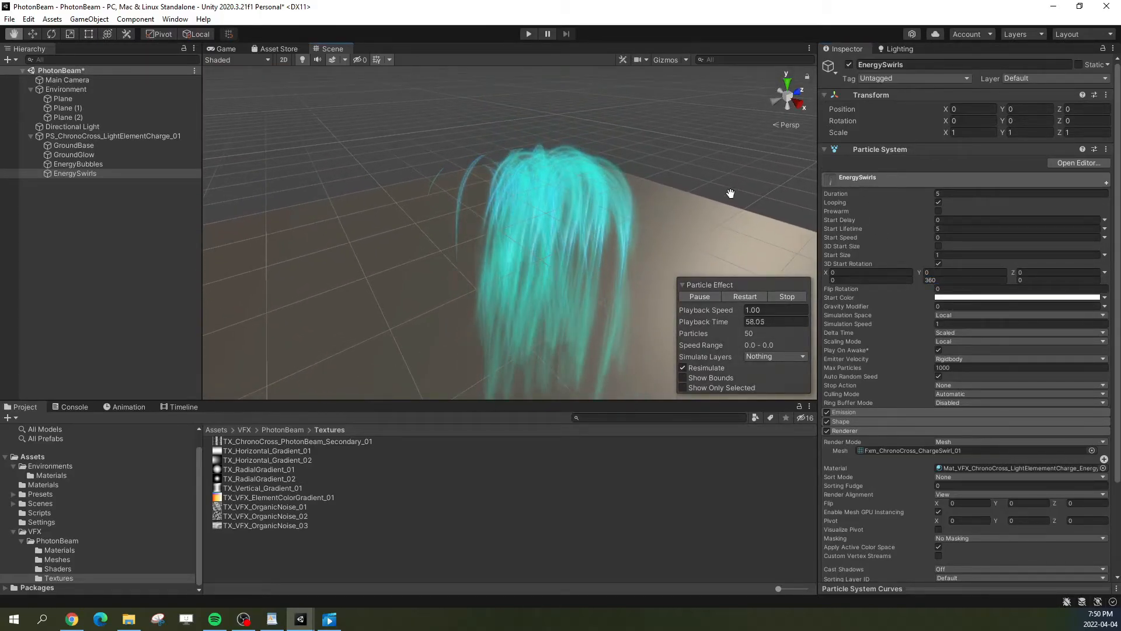
Step: Set the EnergySwirls Start Lifetime to 1, check the swirls from another angle and collapse the main particle settings
{"action": "left_click", "coordinate": [882, 175]}
{"action": "left_click", "coordinate": [857, 182]}
{"action": "left_click", "coordinate": [993, 229]}
{"action": "type", "text": "1"}
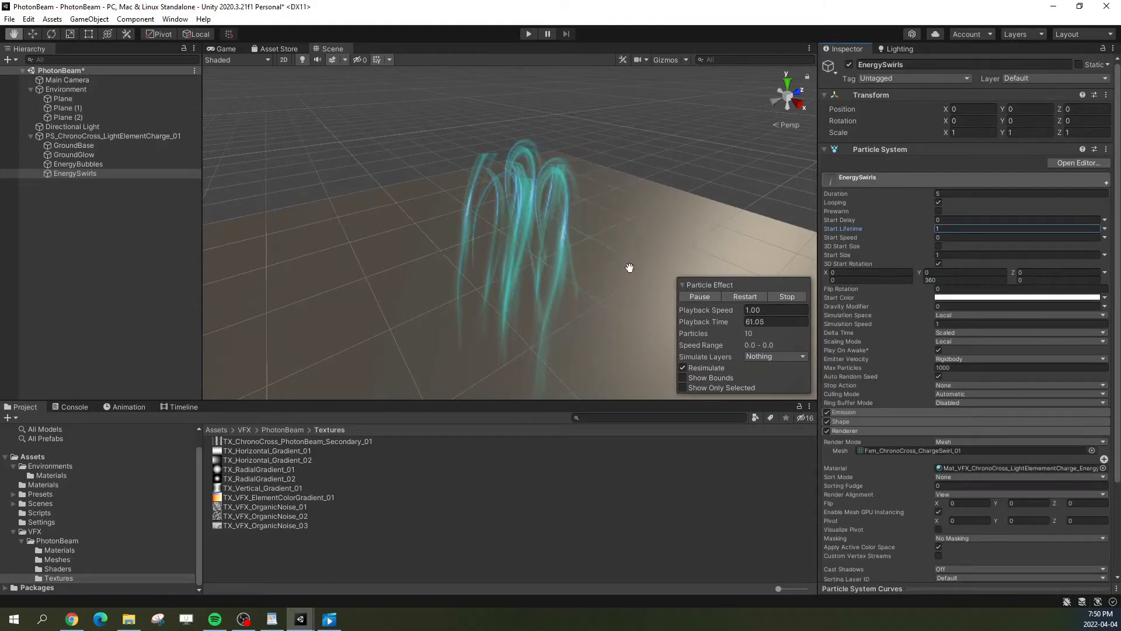
{"action": "key", "text": "Return"}
{"action": "left_click_drag", "start_coordinate": [610, 245], "coordinate": [479, 198], "text": "alt"}
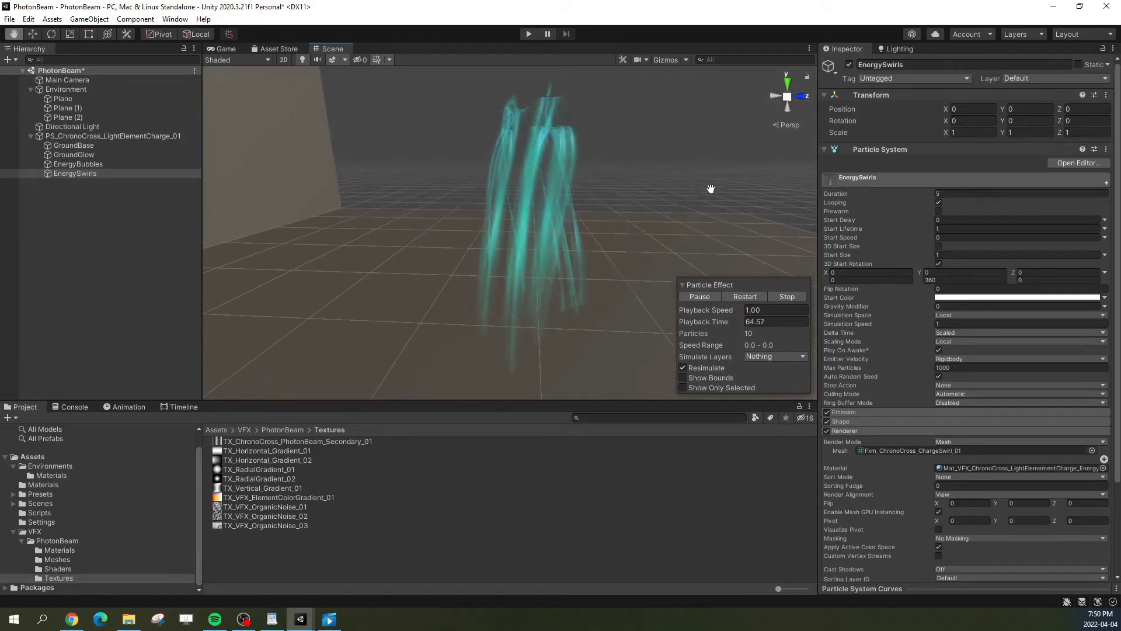
{"action": "scroll", "coordinate": [585, 203], "scroll_direction": "down", "scroll_amount": 3}
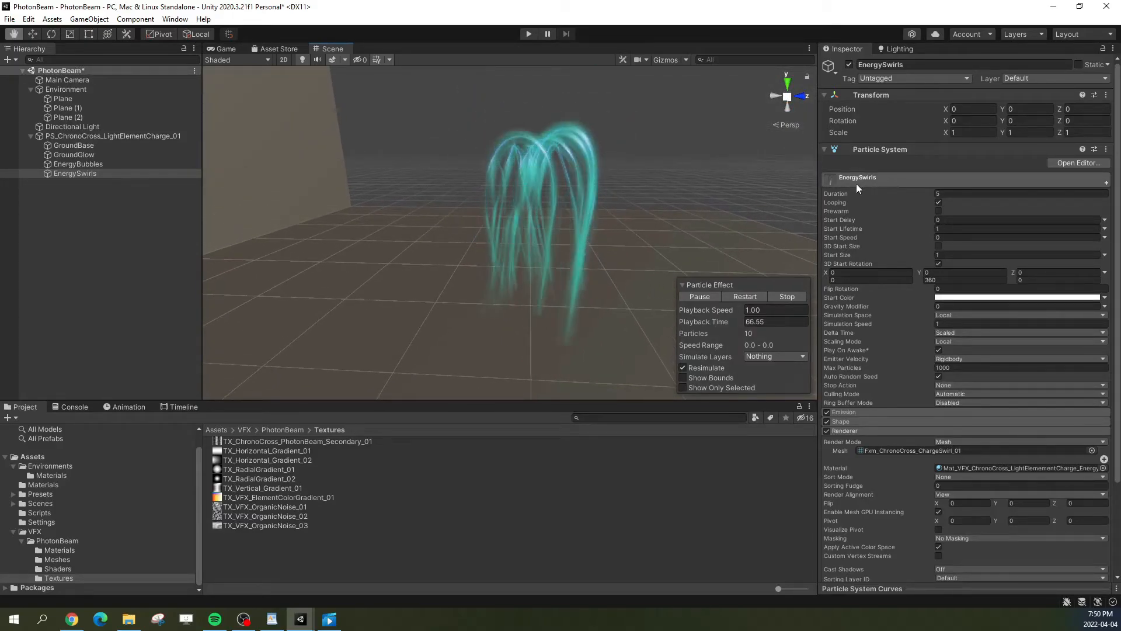
{"action": "left_click", "coordinate": [882, 177]}
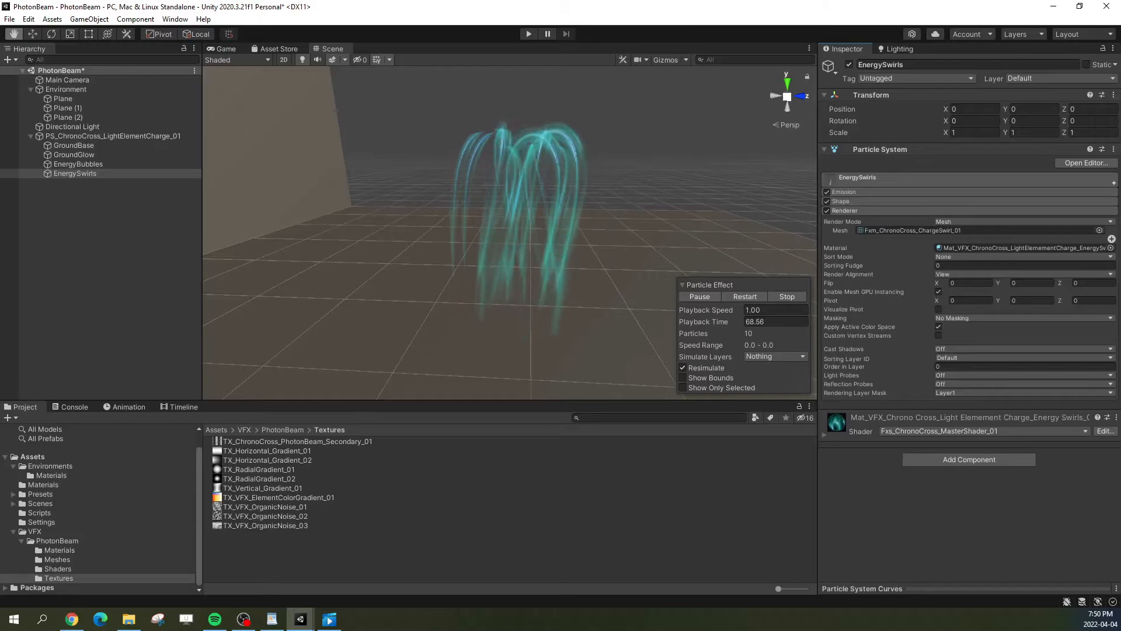
Step: Add Color over Lifetime to EnergySwirls with alpha 0 at both ends and alpha 255 at 15.9% and 72.6%
{"action": "left_click", "coordinate": [1109, 183]}
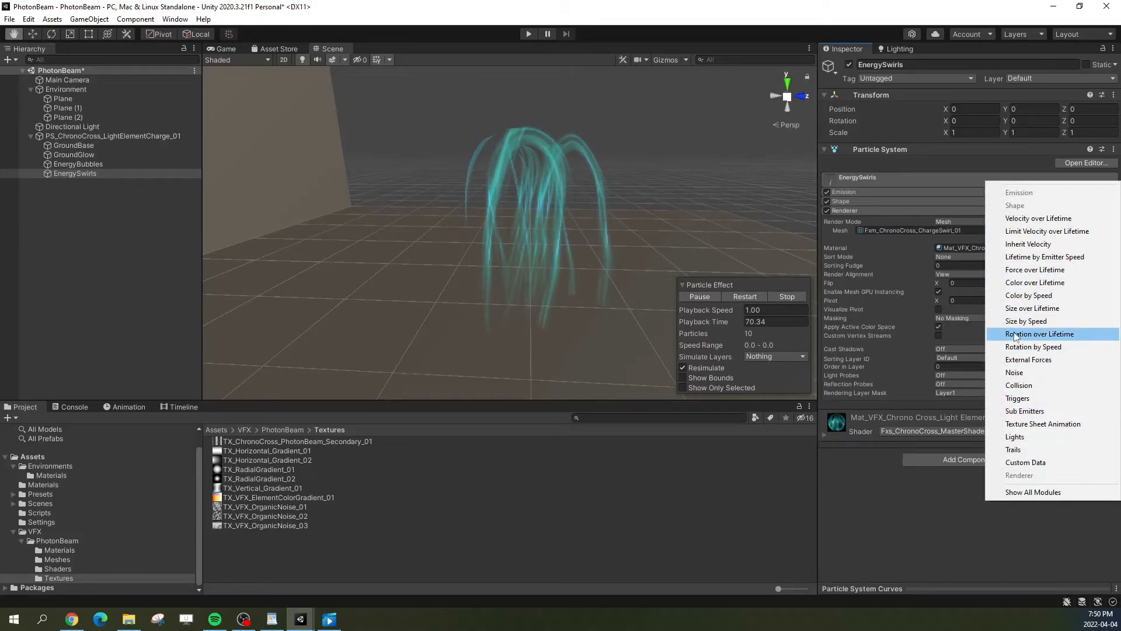
{"action": "left_click", "coordinate": [1030, 282]}
{"action": "left_click", "coordinate": [996, 222]}
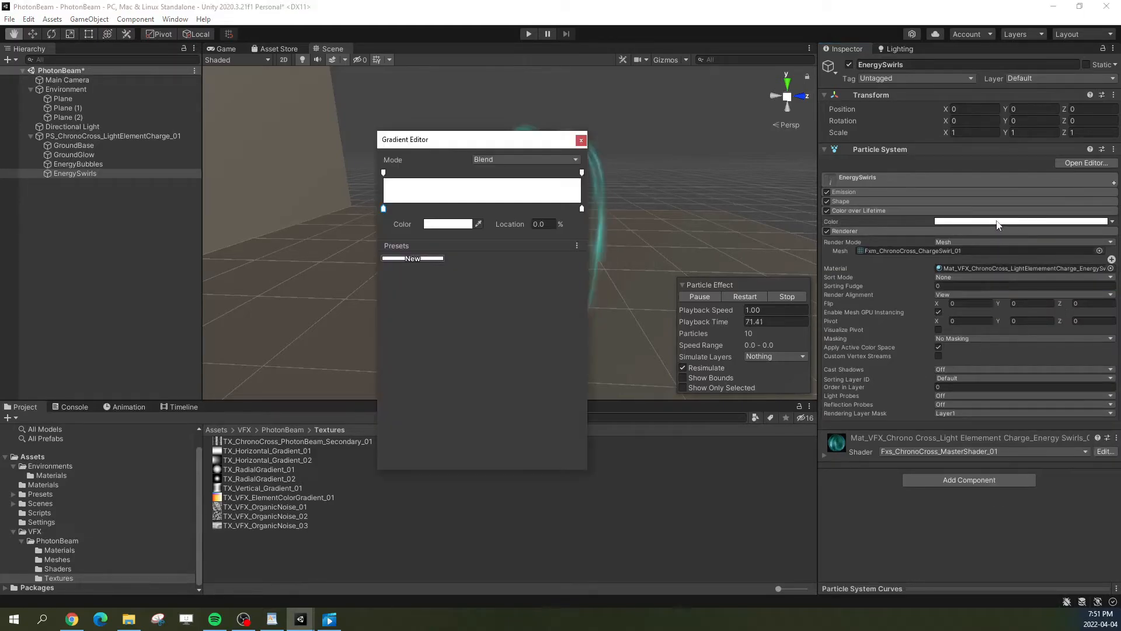
{"action": "left_click", "coordinate": [480, 172]}
{"action": "left_click", "coordinate": [384, 173]}
{"action": "left_click_drag", "start_coordinate": [446, 223], "coordinate": [312, 220]}
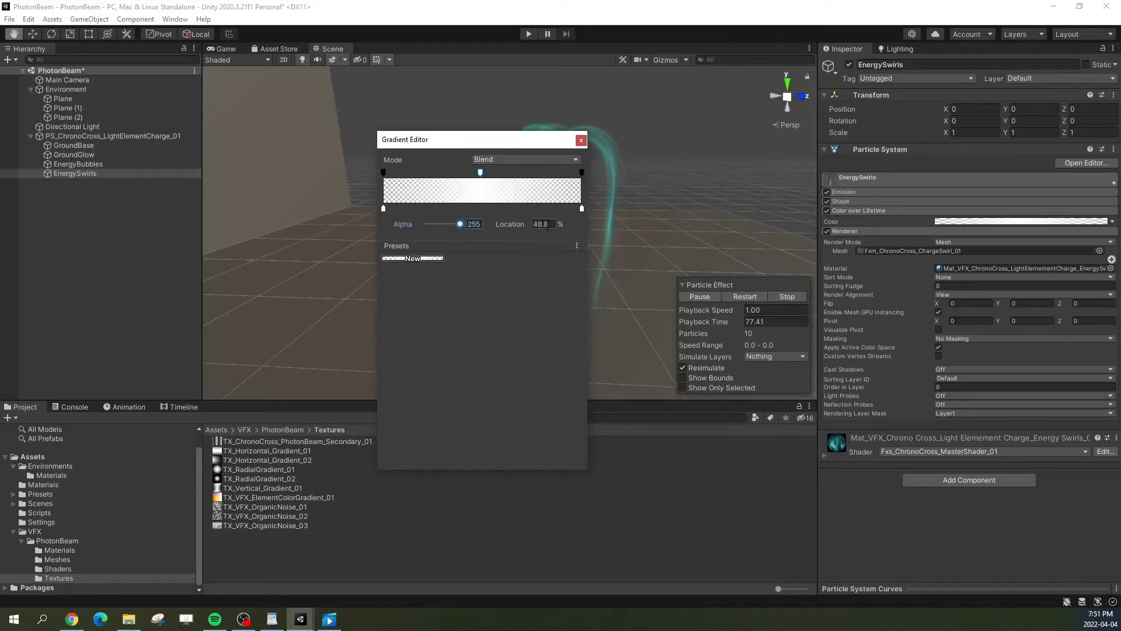
{"action": "left_click_drag", "start_coordinate": [480, 173], "coordinate": [423, 181]}
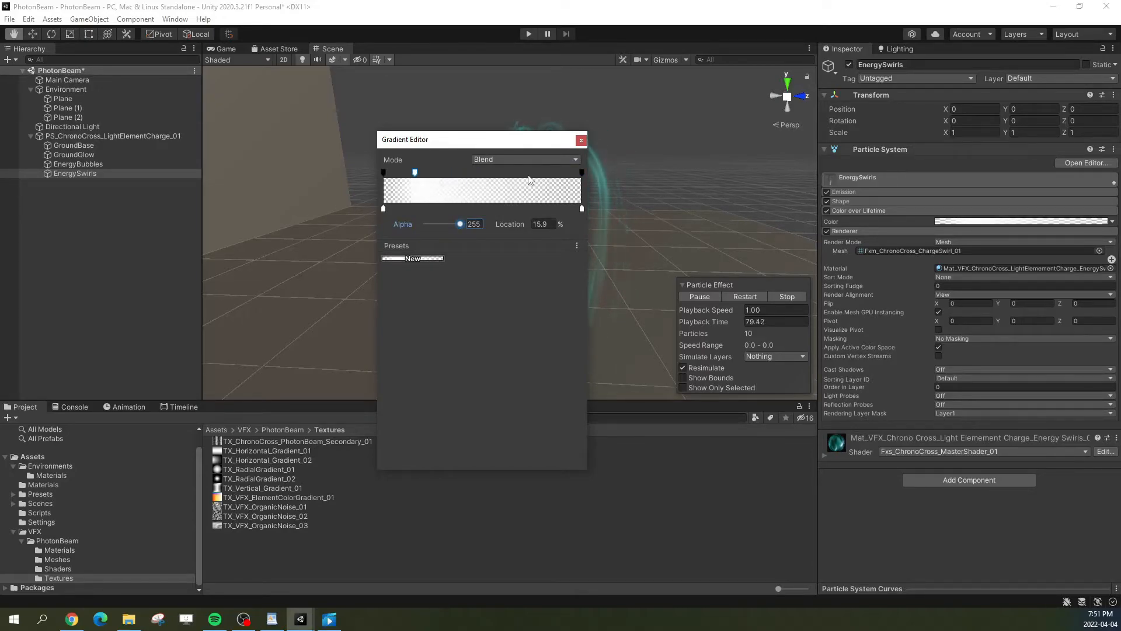
{"action": "left_click_drag", "start_coordinate": [441, 223], "coordinate": [488, 223]}
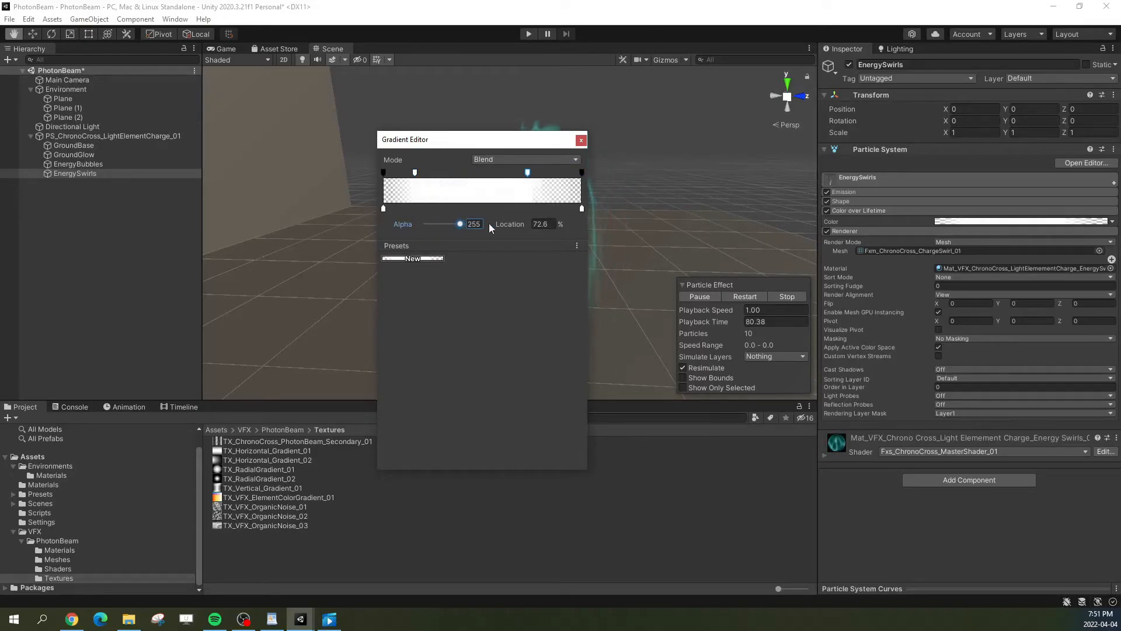
{"action": "left_click", "coordinate": [581, 140]}
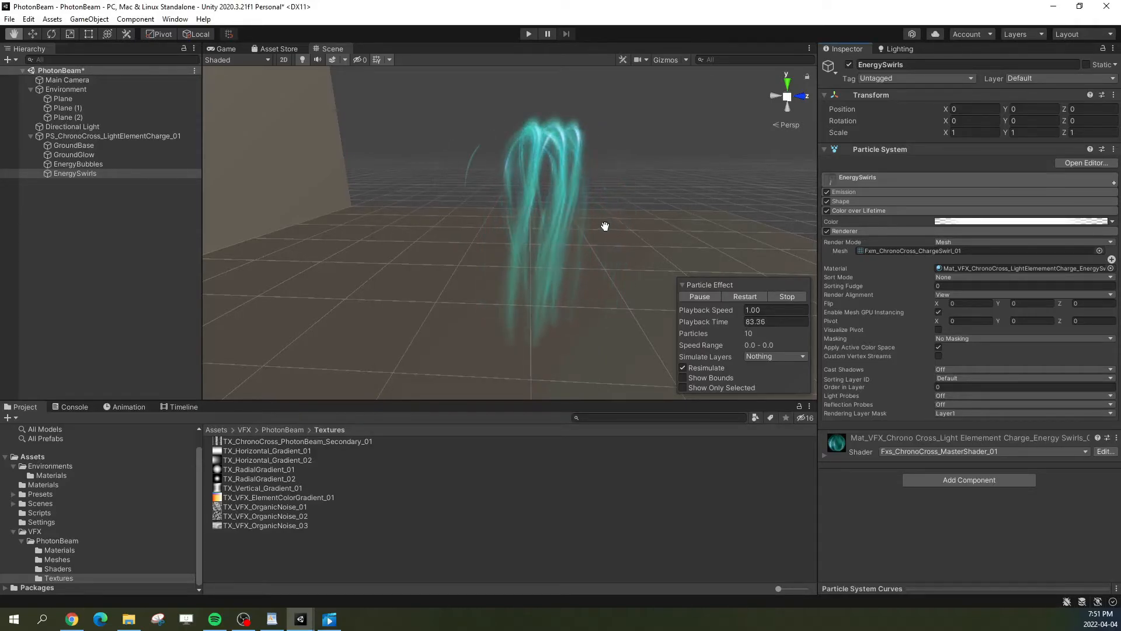
Step: Enable 3D Start Size on EnergySwirls between two constants, with X at 0.8, Y from 0.8 to 1 and Z at 0.9
{"action": "left_click", "coordinate": [858, 180]}
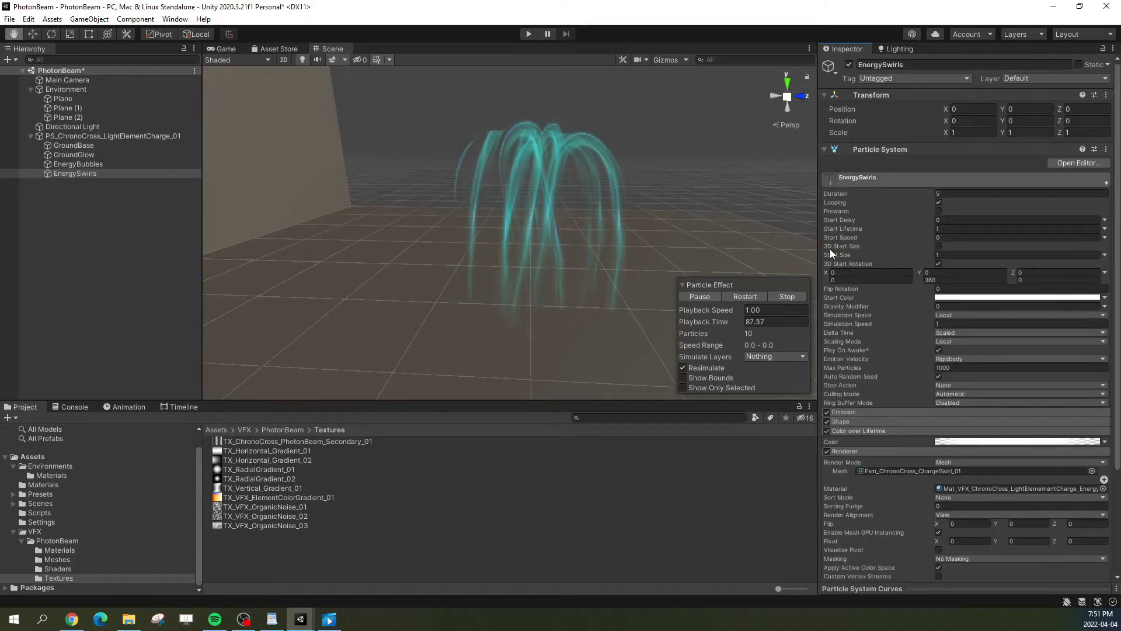
{"action": "left_click", "coordinate": [938, 246]}
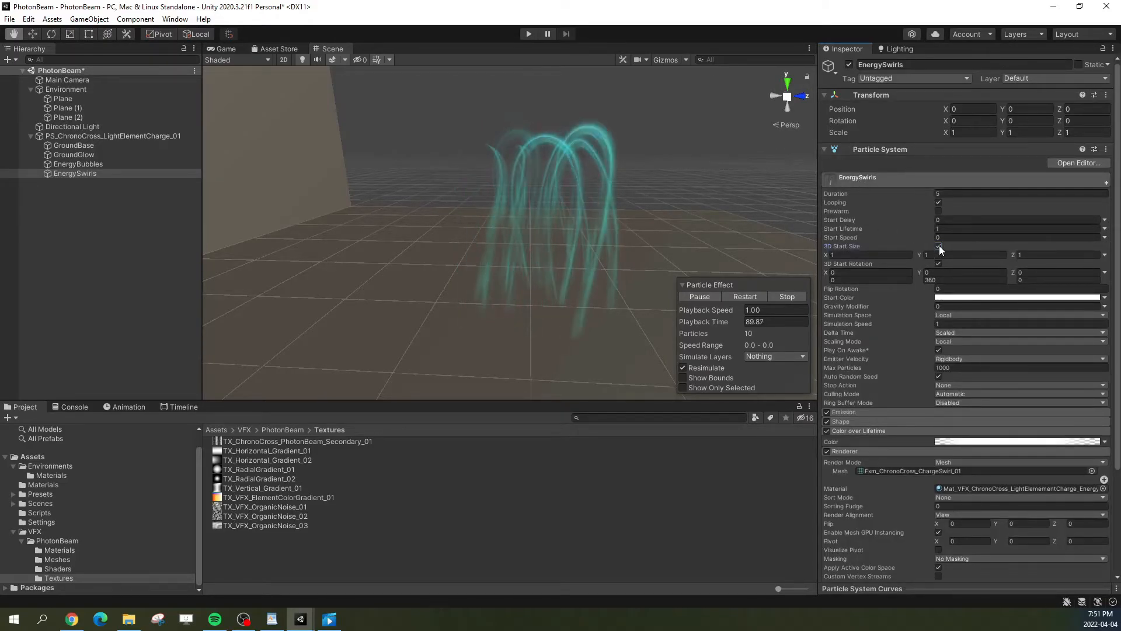
{"action": "left_click", "coordinate": [1104, 254]}
{"action": "left_click", "coordinate": [1062, 291]}
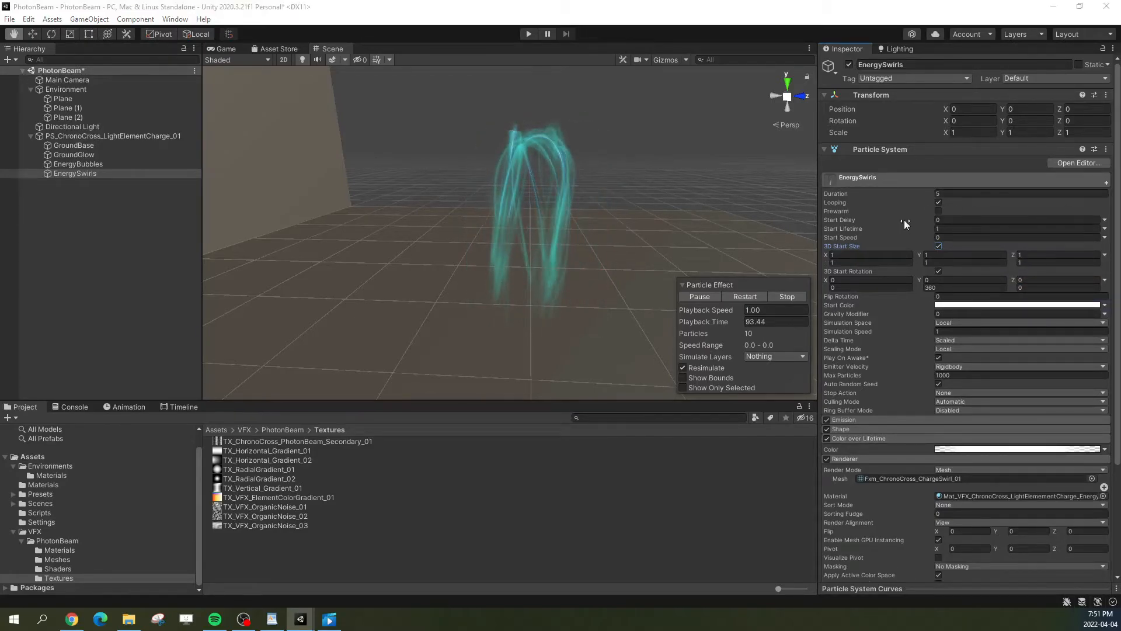
{"action": "left_click", "coordinate": [870, 257]}
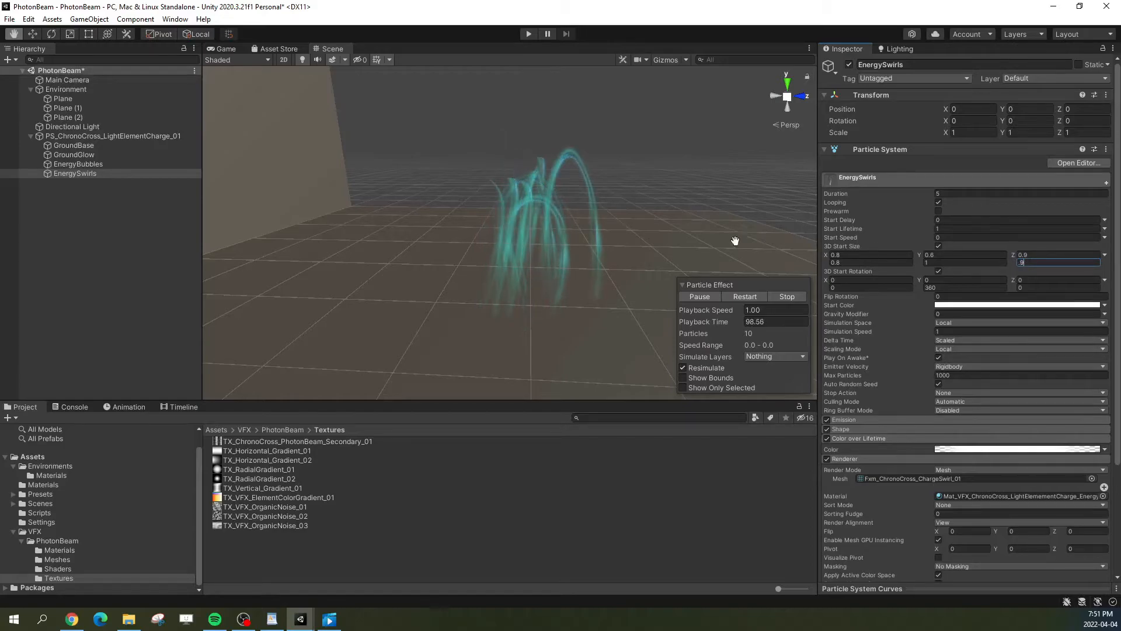
{"action": "left_click", "coordinate": [870, 178]}
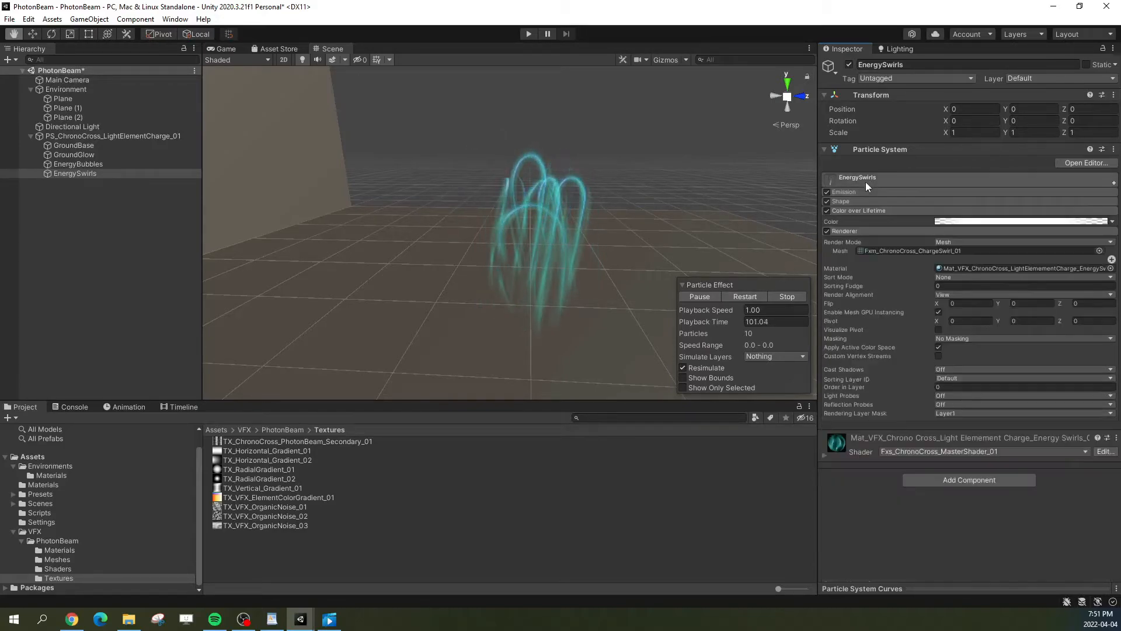
Step: Add Size over Lifetime to EnergySwirls and check the swirls' growth from another angle
{"action": "left_click", "coordinate": [1114, 184]}
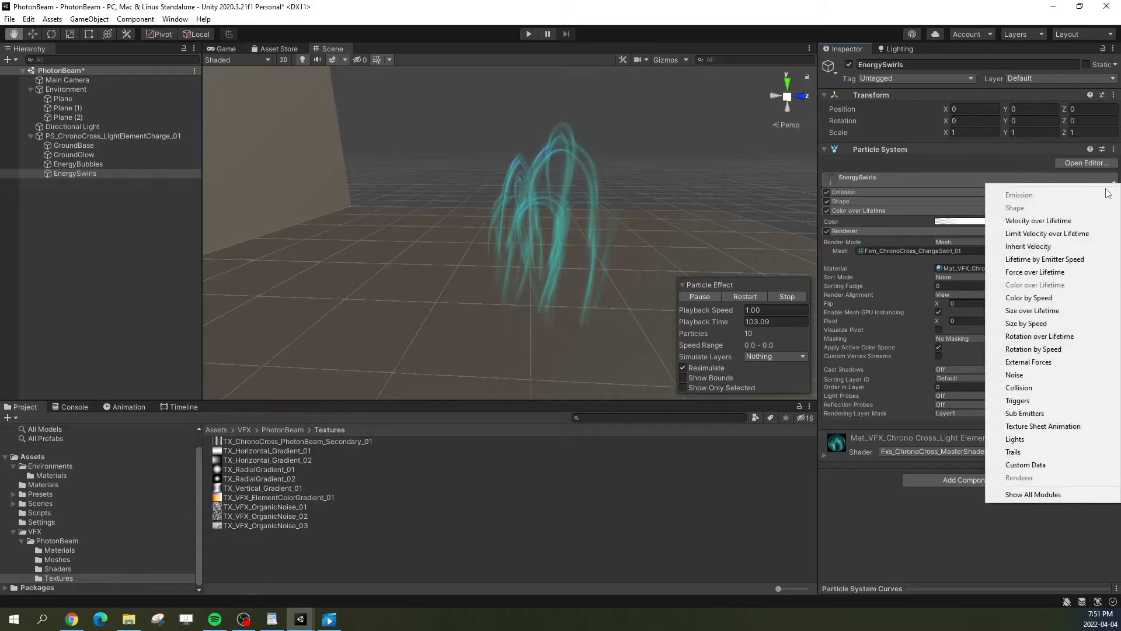
{"action": "left_click", "coordinate": [1043, 314]}
{"action": "left_click_drag", "start_coordinate": [603, 255], "coordinate": [551, 280], "text": "alt"}
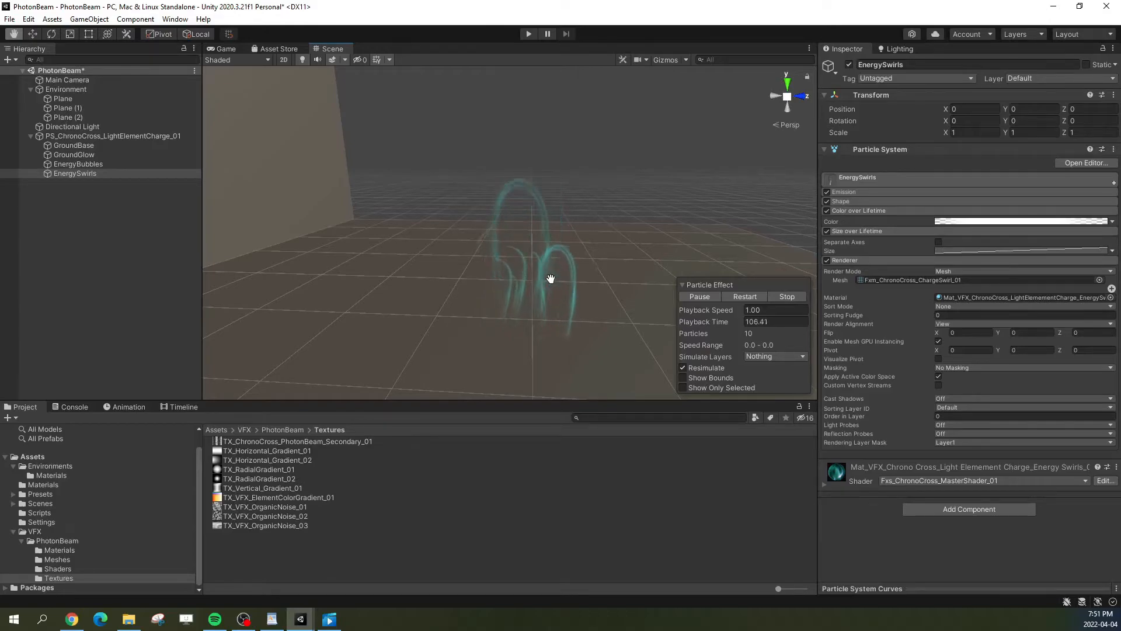
{"action": "left_click_drag", "start_coordinate": [551, 294], "coordinate": [747, 244], "text": "alt"}
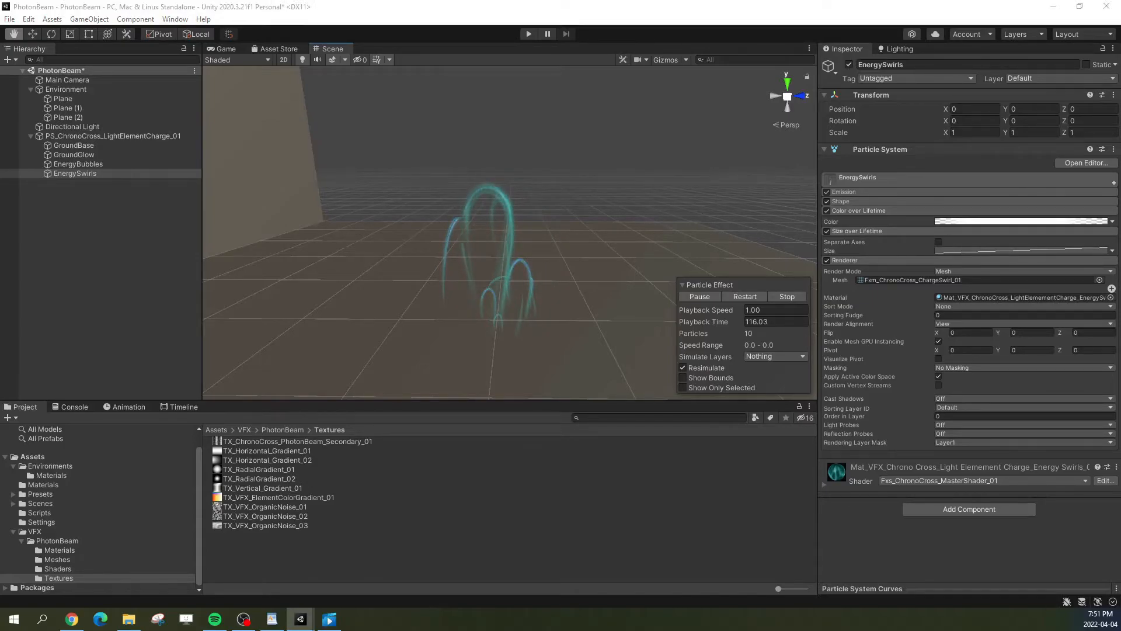
Step: Enable Separate Axes for Size over Lifetime and make the X curve fall linearly from 1 to 0
{"action": "left_click", "coordinate": [939, 242]}
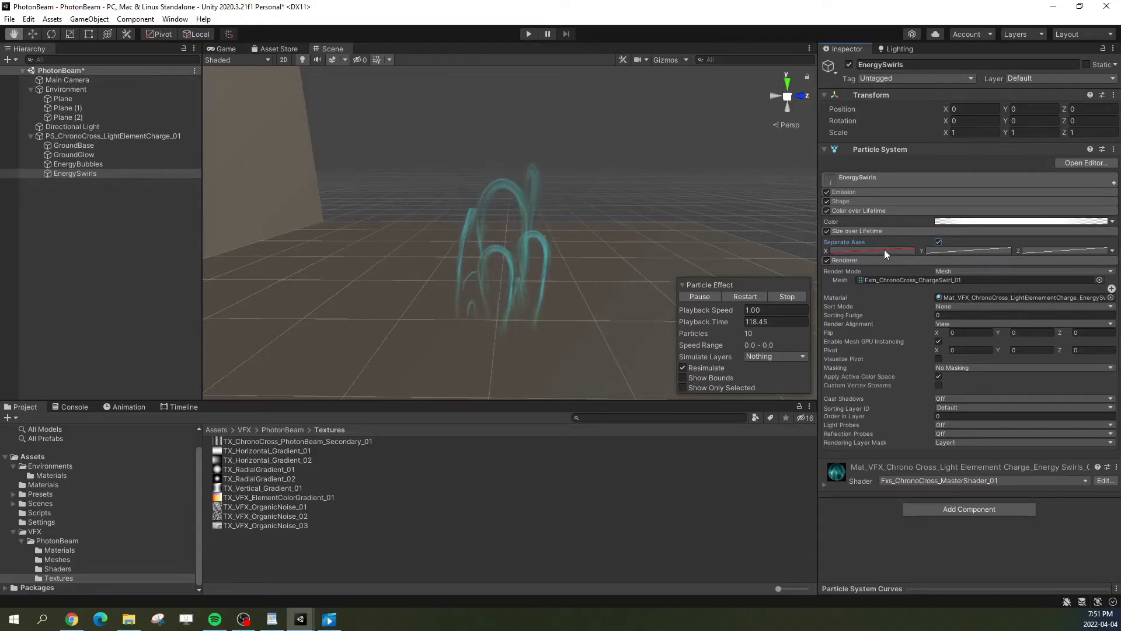
{"action": "left_click", "coordinate": [908, 590]}
{"action": "left_click_drag", "start_coordinate": [918, 281], "coordinate": [918, 591]}
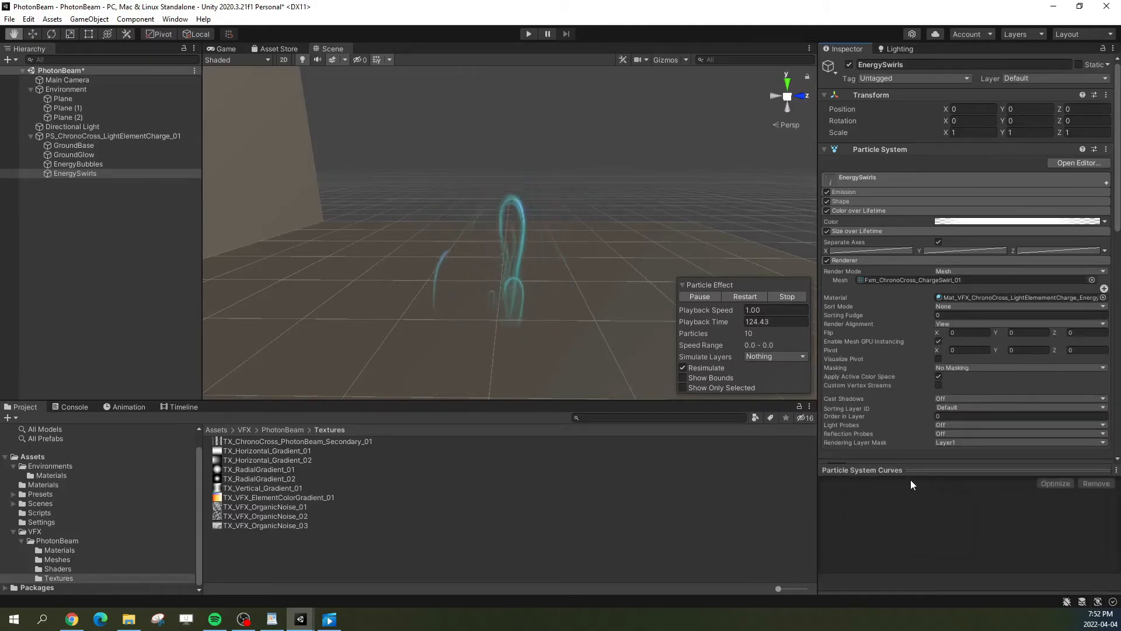
{"action": "left_click", "coordinate": [924, 589]}
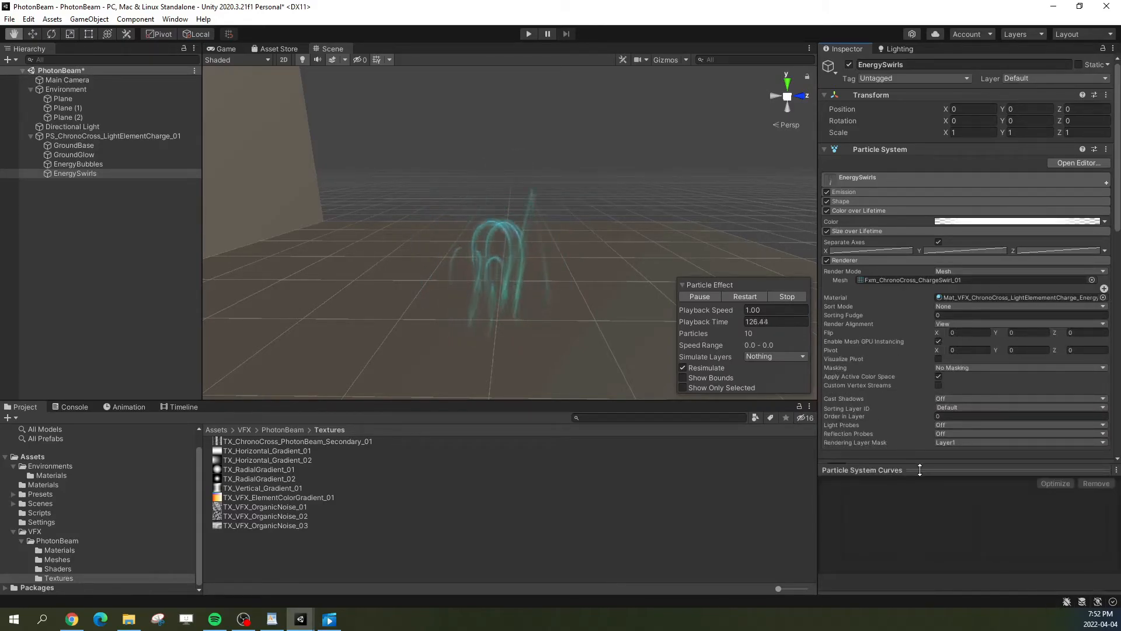
{"action": "left_click_drag", "start_coordinate": [920, 469], "coordinate": [924, 456]}
{"action": "left_click", "coordinate": [882, 252]}
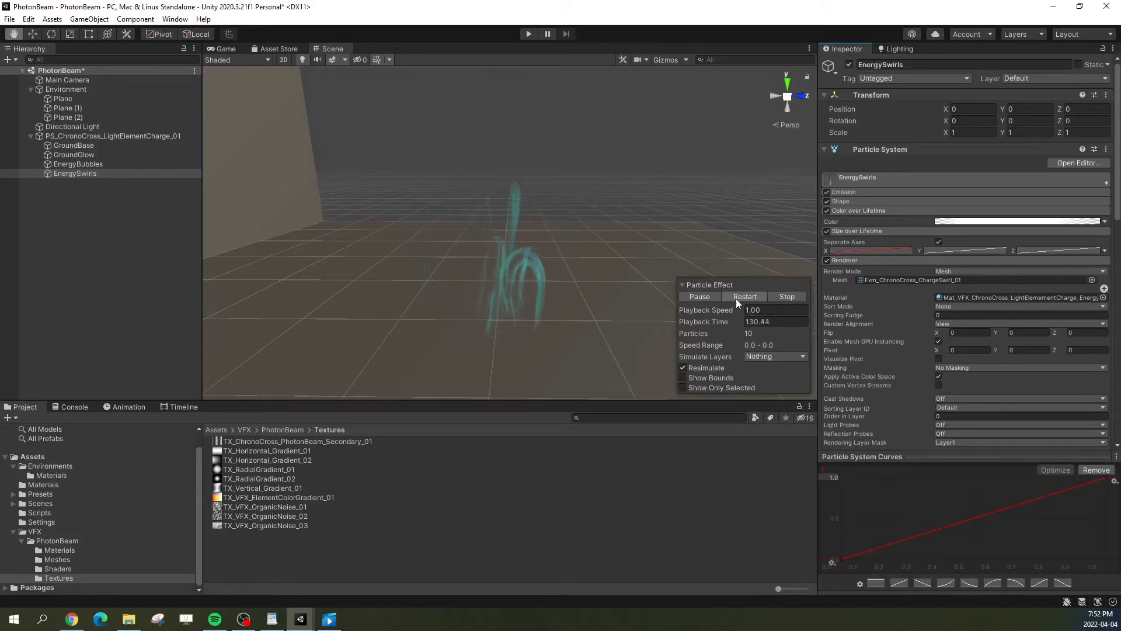
{"action": "left_click", "coordinate": [707, 298]}
{"action": "left_click", "coordinate": [922, 582]}
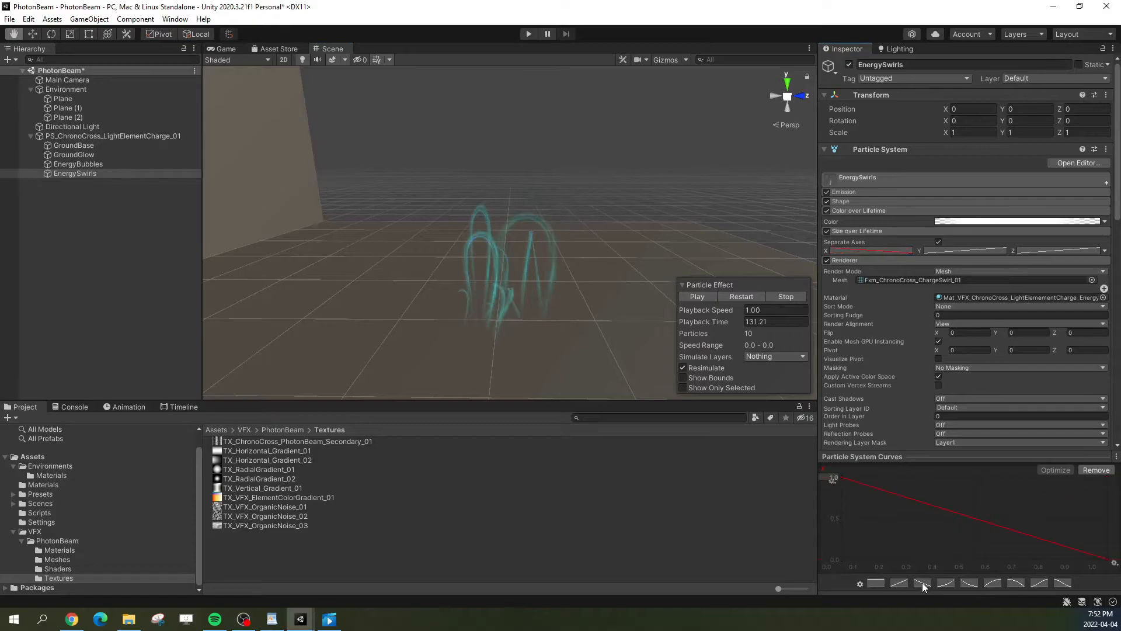
Step: Restart the particle preview, scrub the playback time to 0.64 and inspect the swirls up close
{"action": "left_click", "coordinate": [734, 295]}
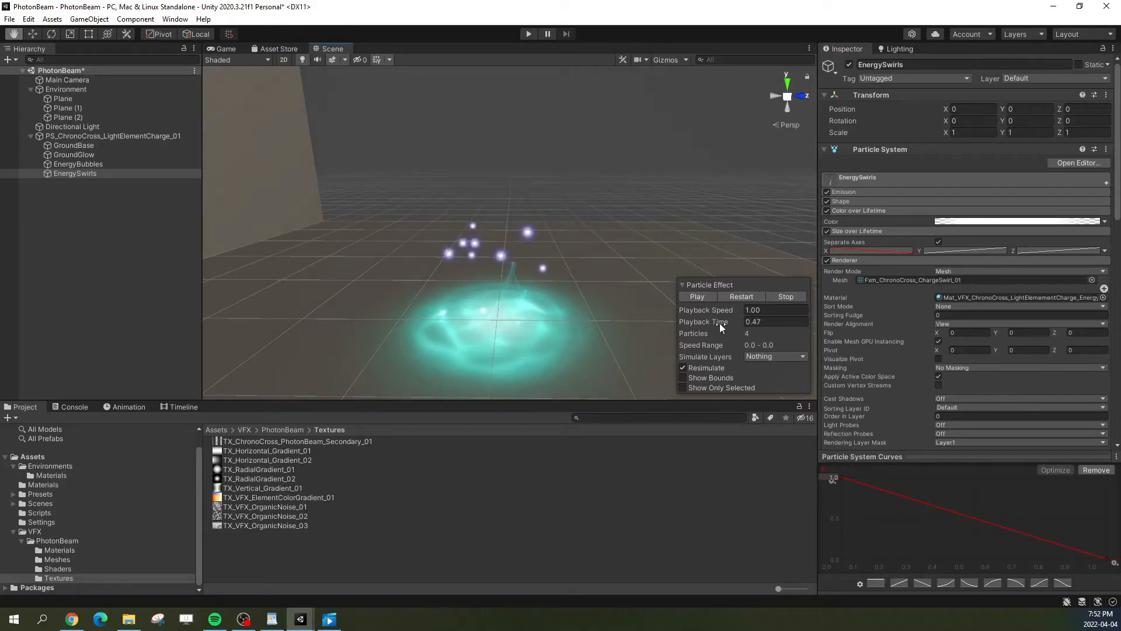
{"action": "left_click_drag", "start_coordinate": [719, 324], "coordinate": [685, 321]}
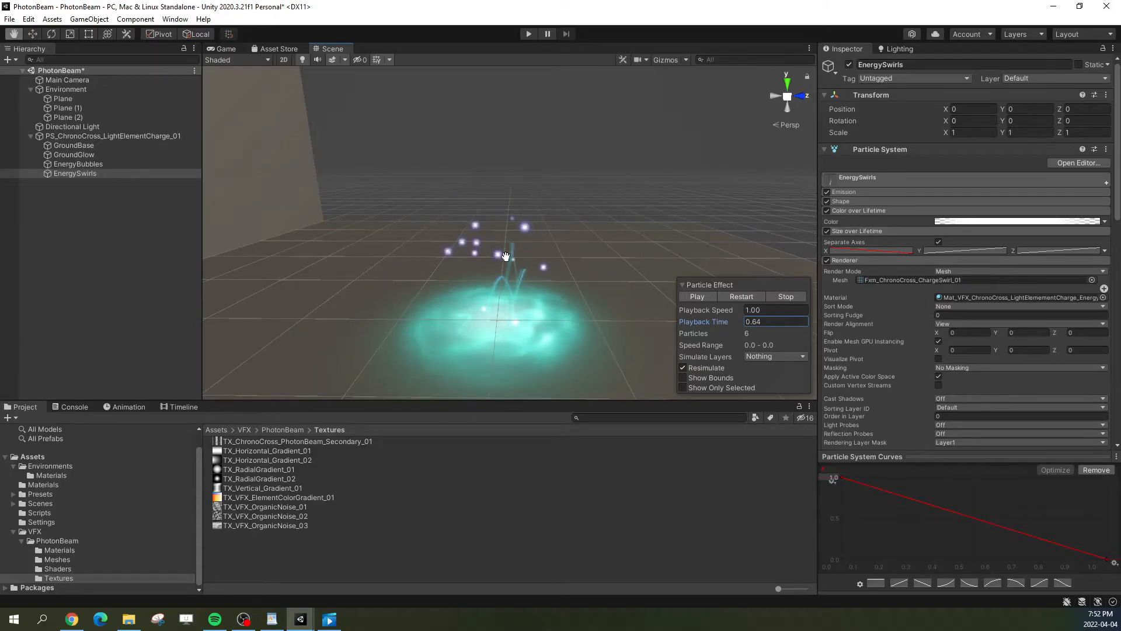
{"action": "key", "text": "w"}
{"action": "right_click_drag", "start_coordinate": [508, 258], "coordinate": [475, 238]}
{"action": "key", "text": "s"}
{"action": "key", "text": "w"}
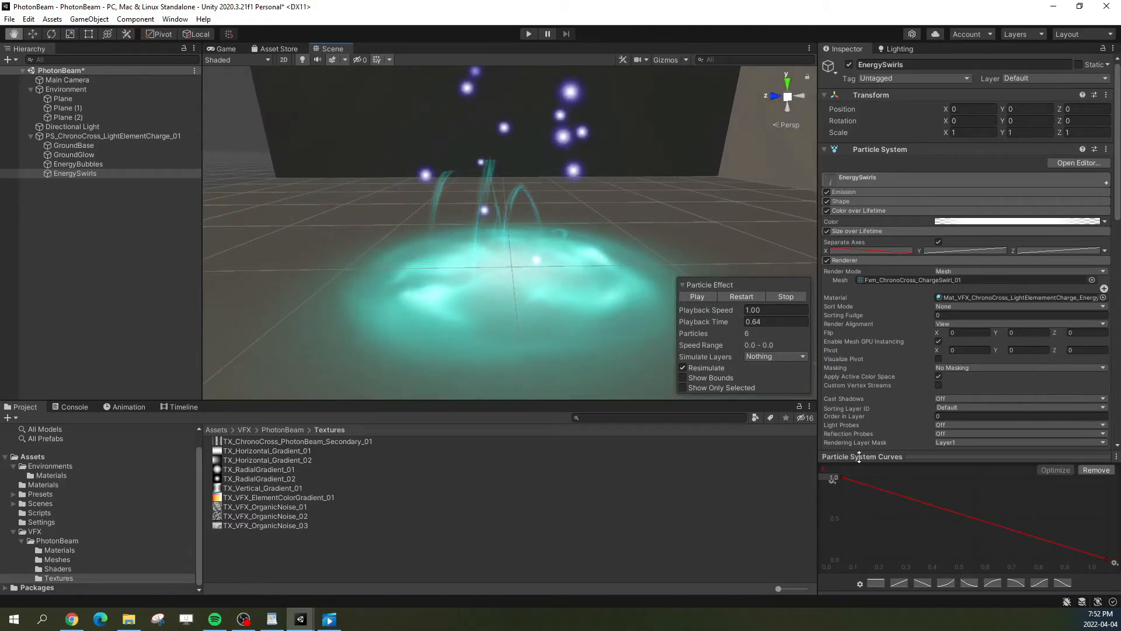
Step: Replay the particle effect and inspect the swirls from farther away with the falling X size curve
{"action": "left_click_drag", "start_coordinate": [840, 477], "coordinate": [741, 402]}
{"action": "left_click", "coordinate": [736, 295]}
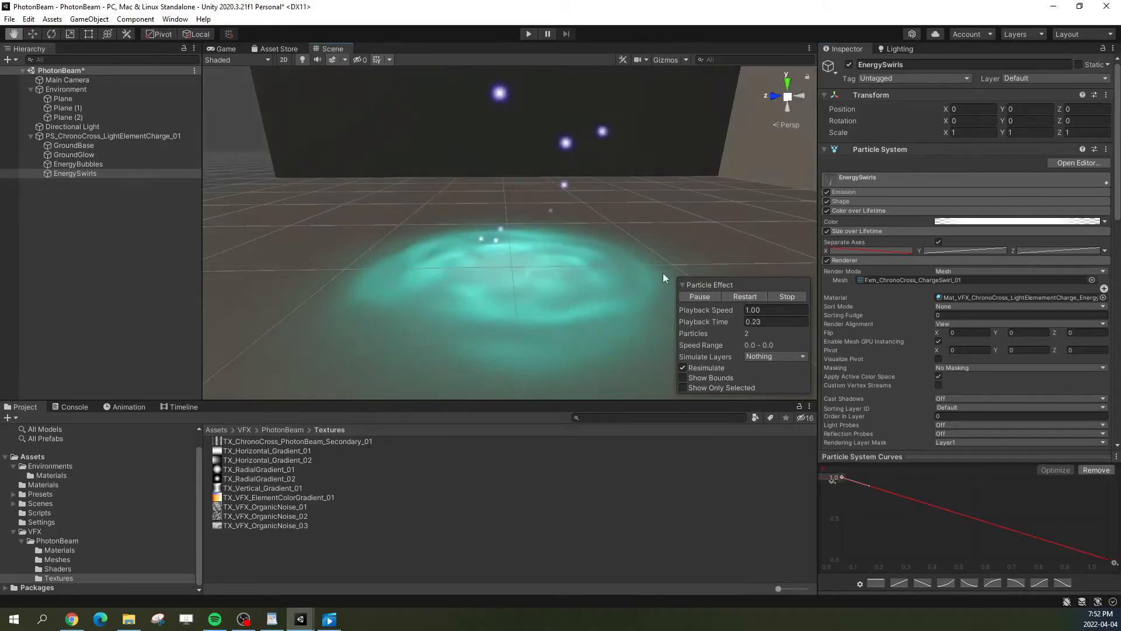
{"action": "left_click_drag", "start_coordinate": [687, 281], "coordinate": [632, 240], "text": "alt"}
{"action": "key", "text": "s"}
{"action": "right_click_drag", "start_coordinate": [632, 241], "coordinate": [630, 223]}
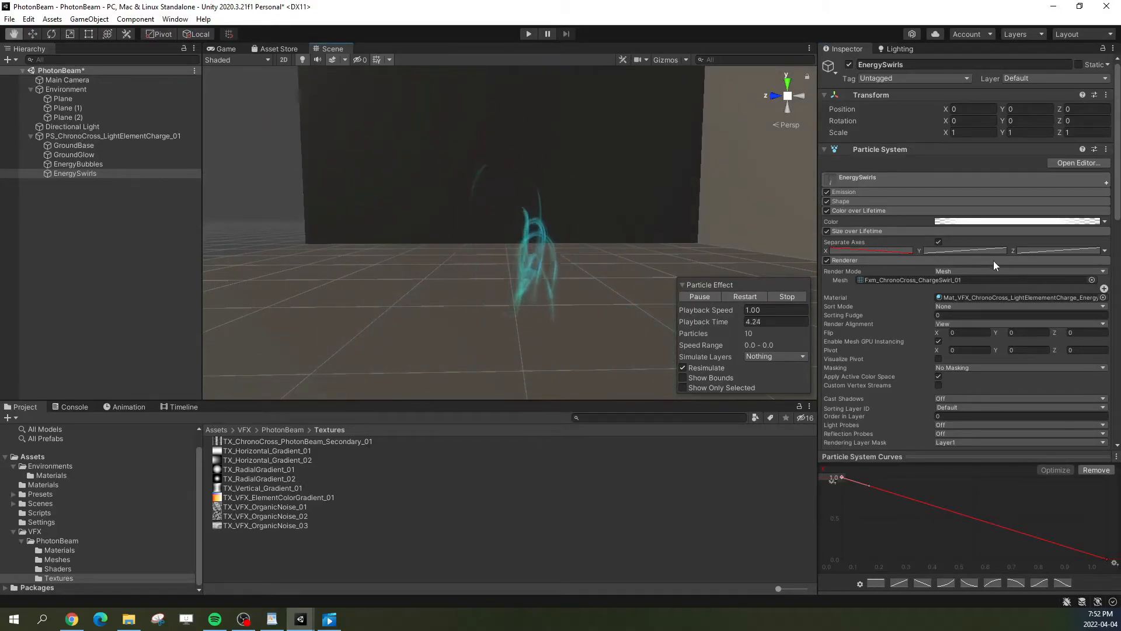
Step: Review the Y size curve and make the Z size curve fall linearly from 1 to 0
{"action": "left_click", "coordinate": [965, 251]}
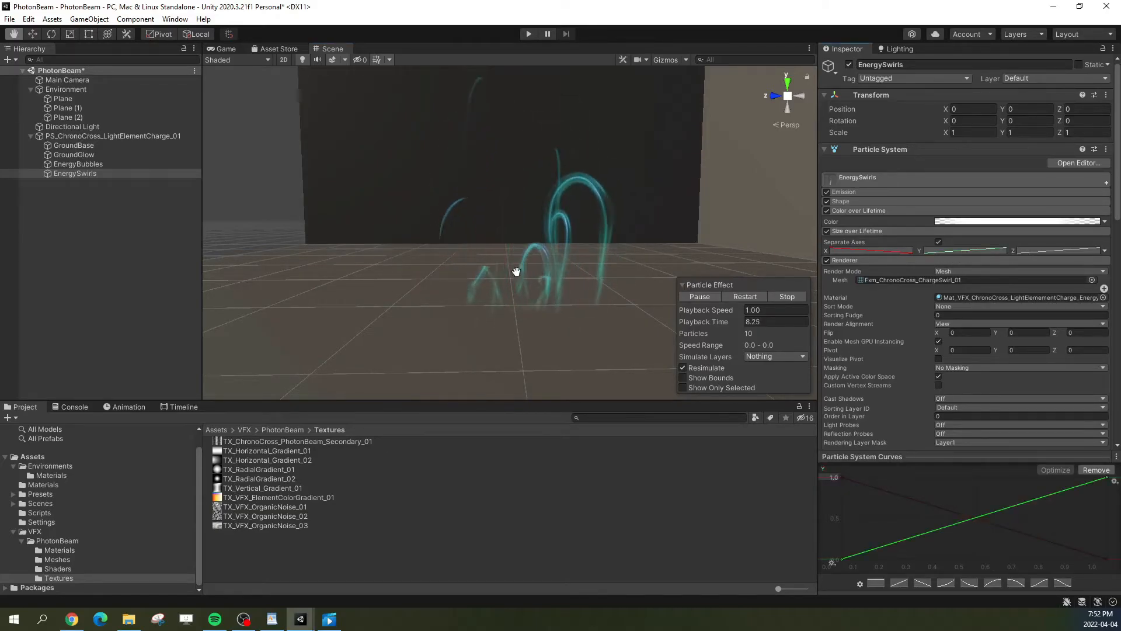
{"action": "scroll", "coordinate": [493, 310], "scroll_direction": "down", "scroll_amount": 3}
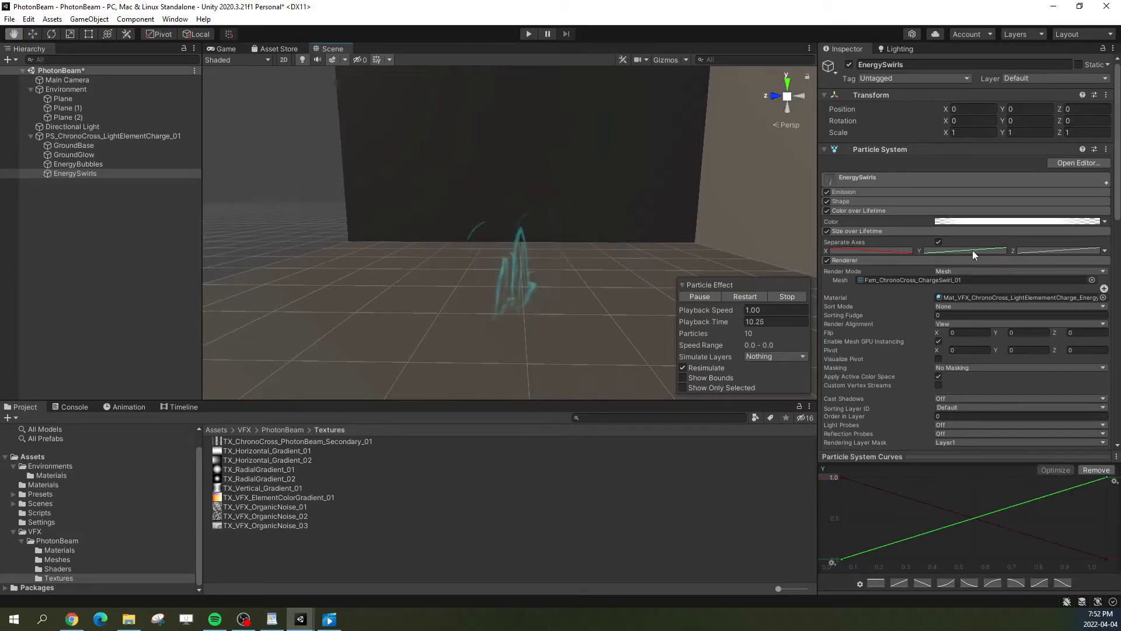
{"action": "left_click", "coordinate": [1054, 250]}
{"action": "left_click_drag", "start_coordinate": [560, 277], "coordinate": [583, 293], "text": "alt"}
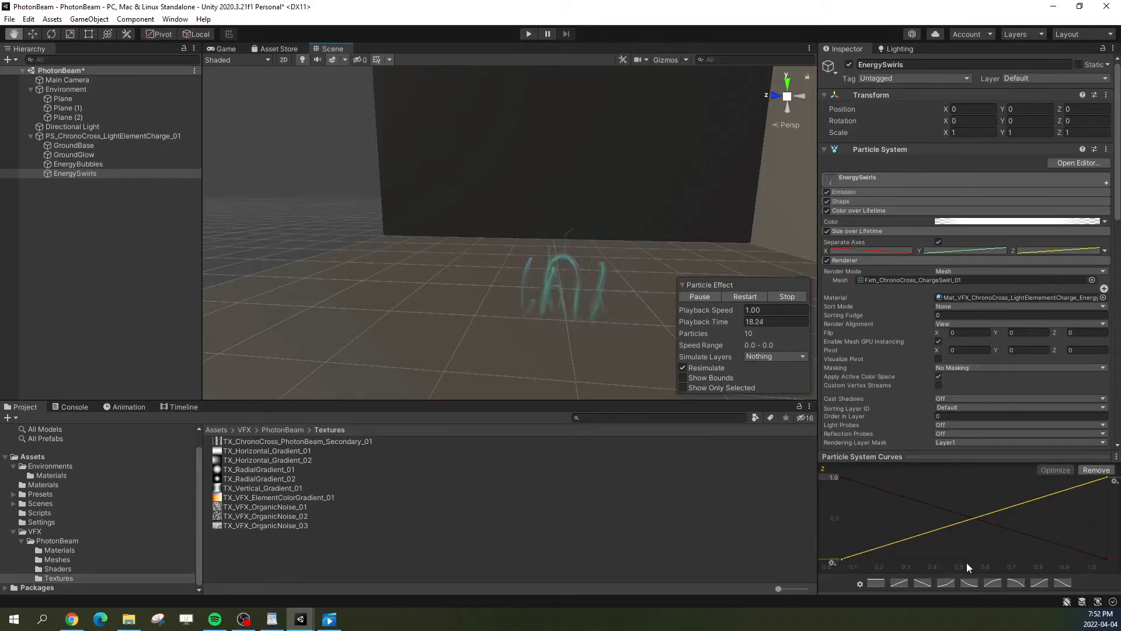
{"action": "left_click", "coordinate": [922, 582]}
{"action": "left_click_drag", "start_coordinate": [542, 305], "coordinate": [545, 305], "text": "alt"}
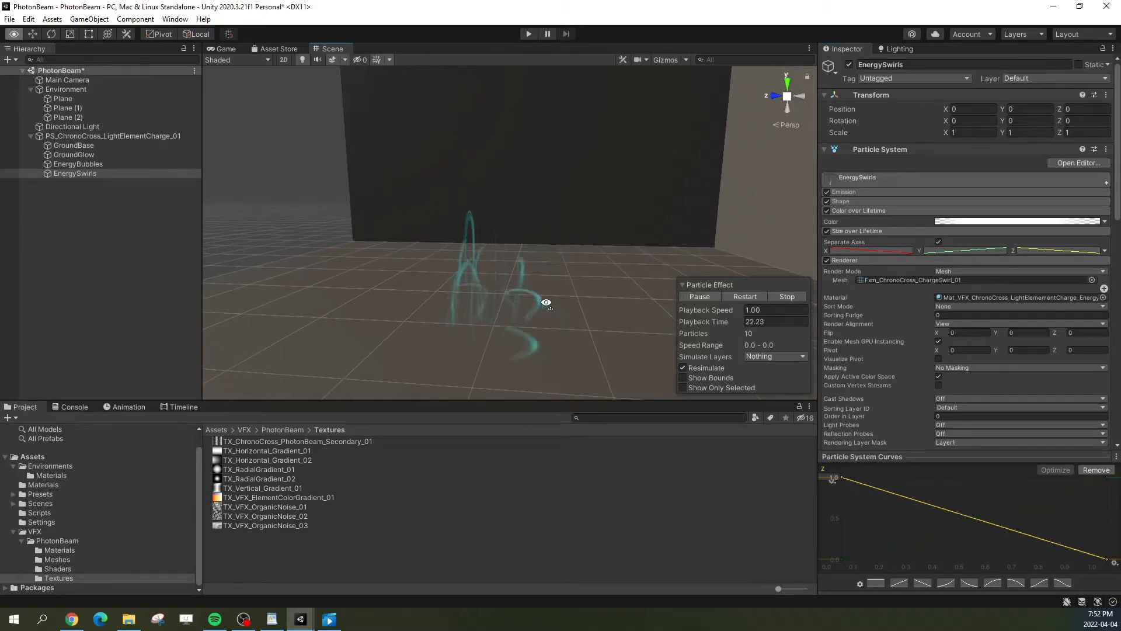
Step: Switch Size over Lifetime to Random Between Two Curves and straighten the X axis's upper curve from 1 to 0 with linear tangents
{"action": "left_click", "coordinate": [1105, 250]}
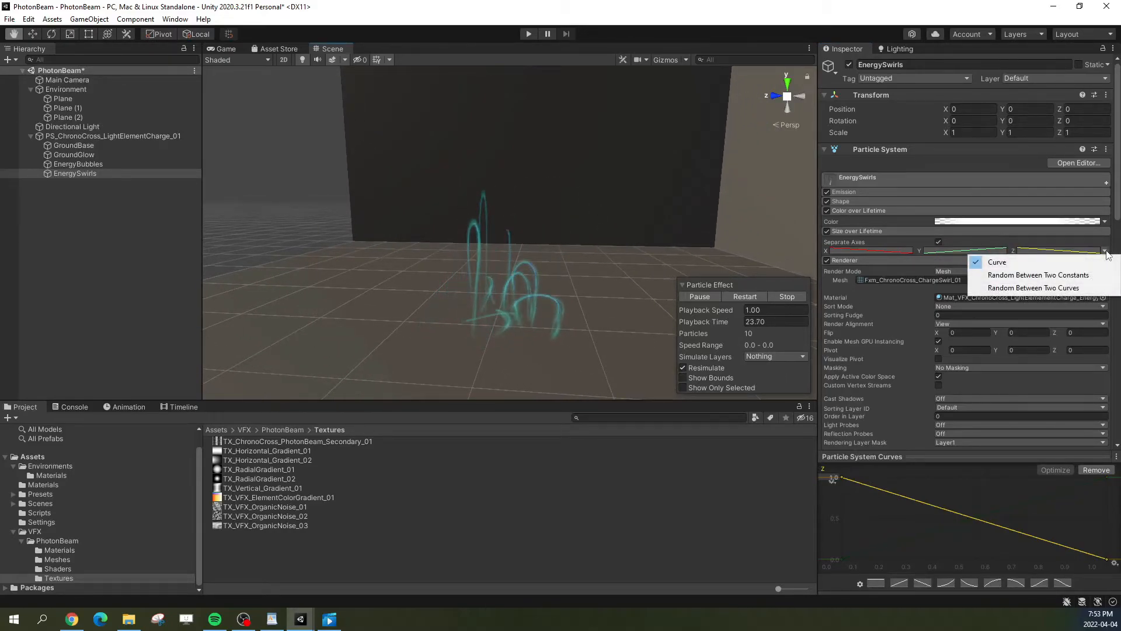
{"action": "left_click", "coordinate": [1012, 289]}
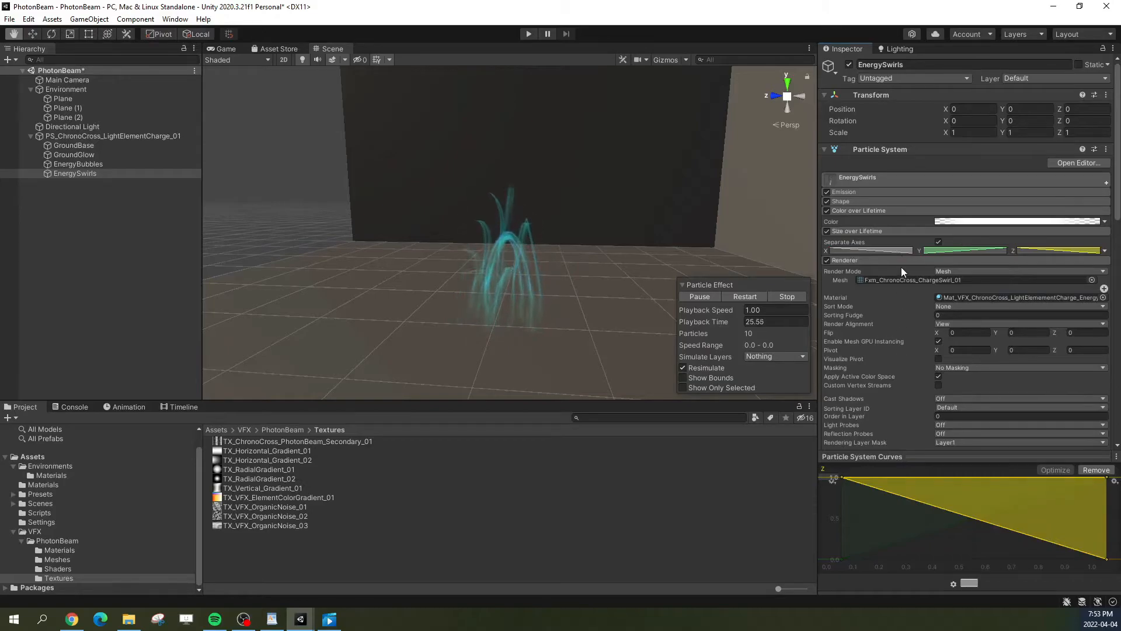
{"action": "left_click", "coordinate": [888, 250]}
{"action": "left_click_drag", "start_coordinate": [1106, 478], "coordinate": [1101, 534]}
{"action": "right_click", "coordinate": [1102, 532]}
{"action": "mouse_move", "coordinate": [1051, 536]}
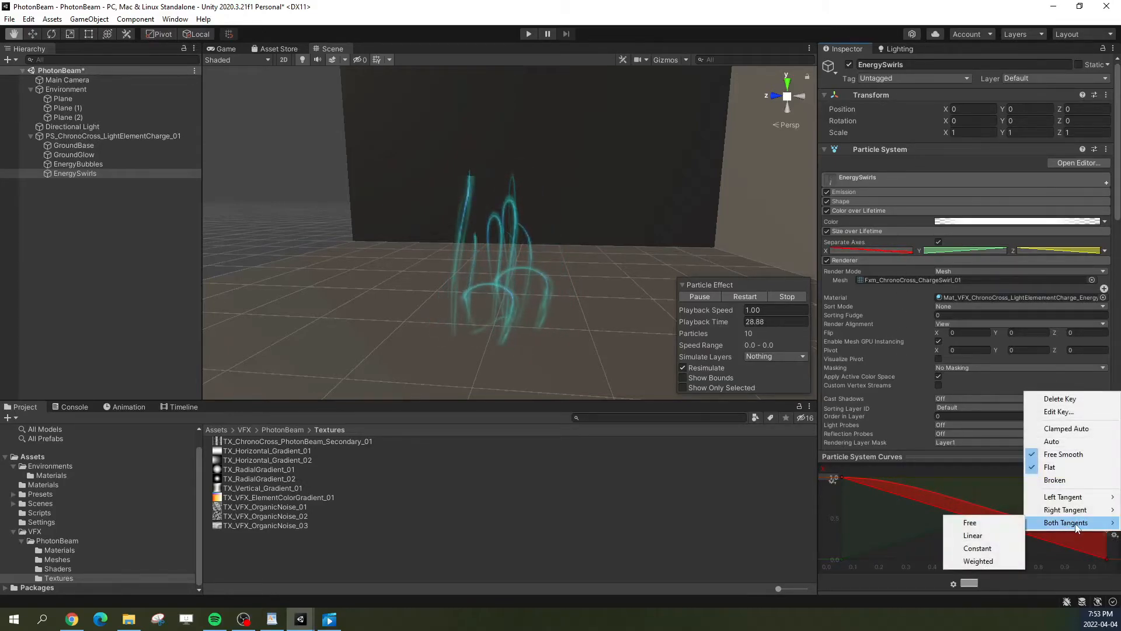
{"action": "left_click", "coordinate": [972, 536]}
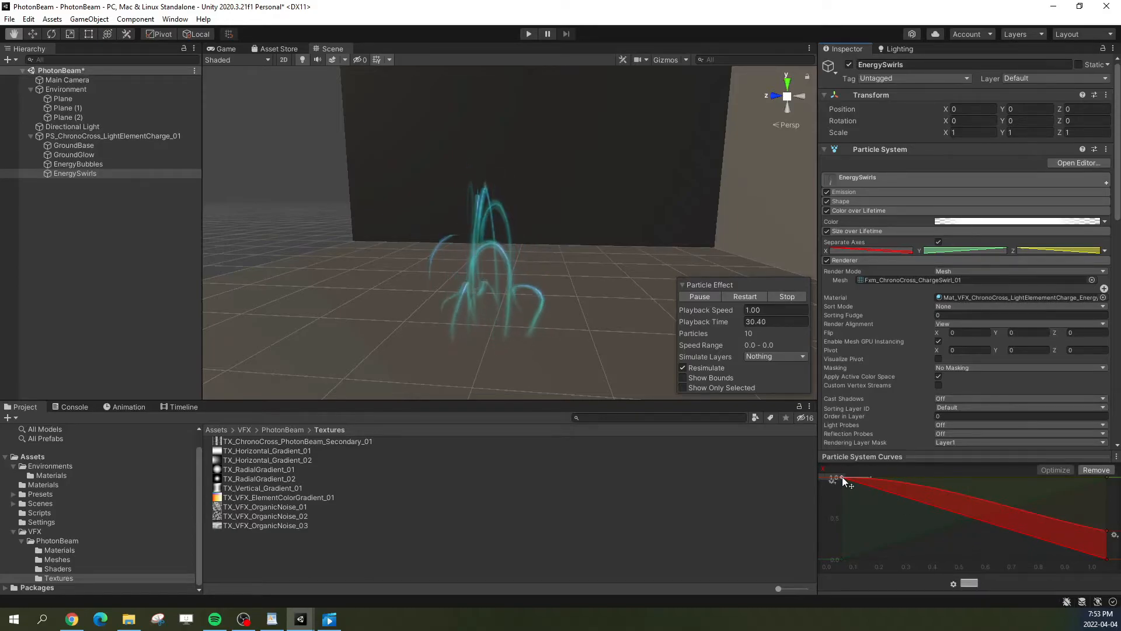
{"action": "right_click", "coordinate": [842, 476]}
{"action": "mouse_move", "coordinate": [884, 468]}
{"action": "left_click", "coordinate": [979, 482]}
{"action": "left_click_drag", "start_coordinate": [1102, 532], "coordinate": [1107, 559]}
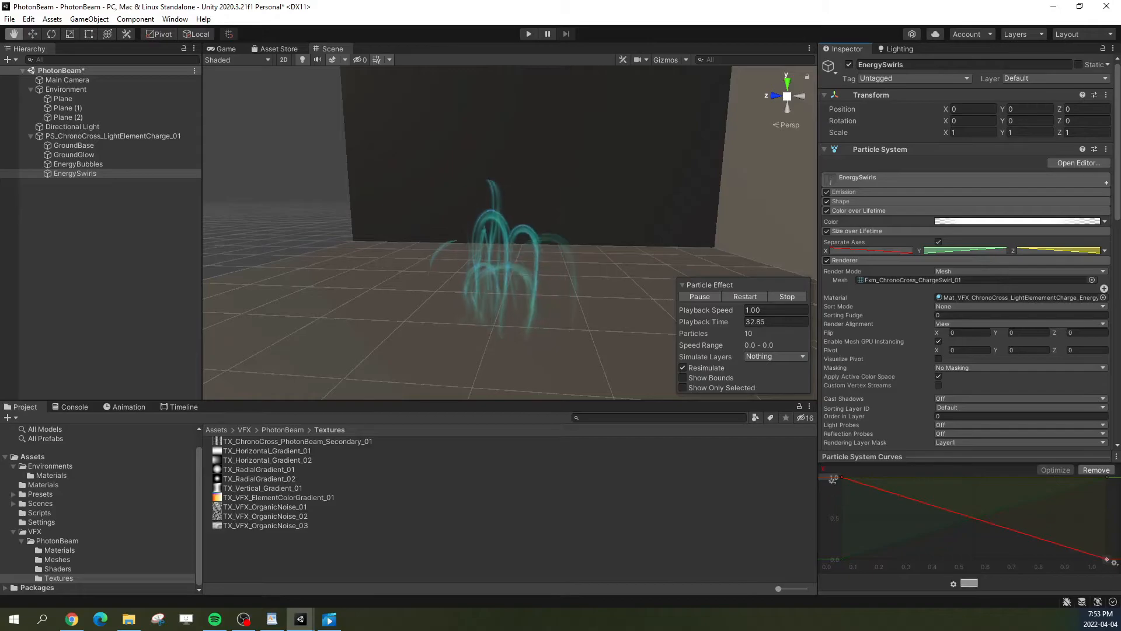
Step: Reshape both Y size over lifetime curves to rise from 0 to 1 with a steep start and a smooth ease-out at the end
{"action": "left_click", "coordinate": [938, 242]}
{"action": "left_click", "coordinate": [938, 242]}
{"action": "left_click", "coordinate": [944, 251]}
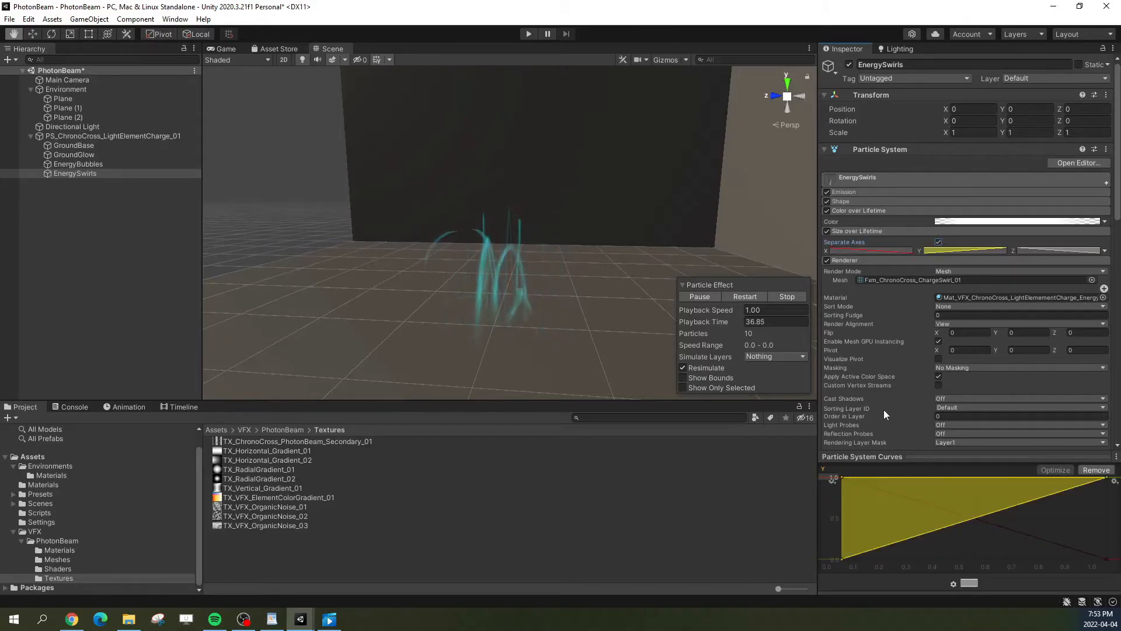
{"action": "left_click", "coordinate": [842, 477]}
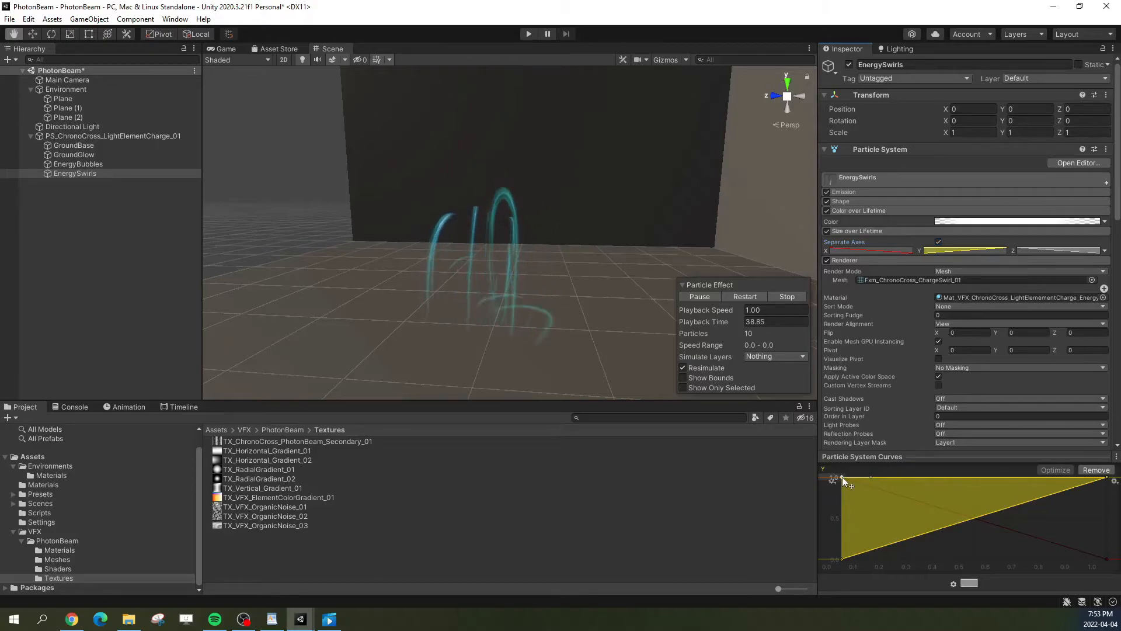
{"action": "left_click_drag", "start_coordinate": [842, 477], "coordinate": [895, 532]}
{"action": "left_click", "coordinate": [1106, 477]}
{"action": "left_click", "coordinate": [842, 558]}
{"action": "left_click", "coordinate": [1106, 478]}
{"action": "left_click_drag", "start_coordinate": [1080, 486], "coordinate": [1068, 477]}
{"action": "left_click_drag", "start_coordinate": [841, 544], "coordinate": [864, 546]}
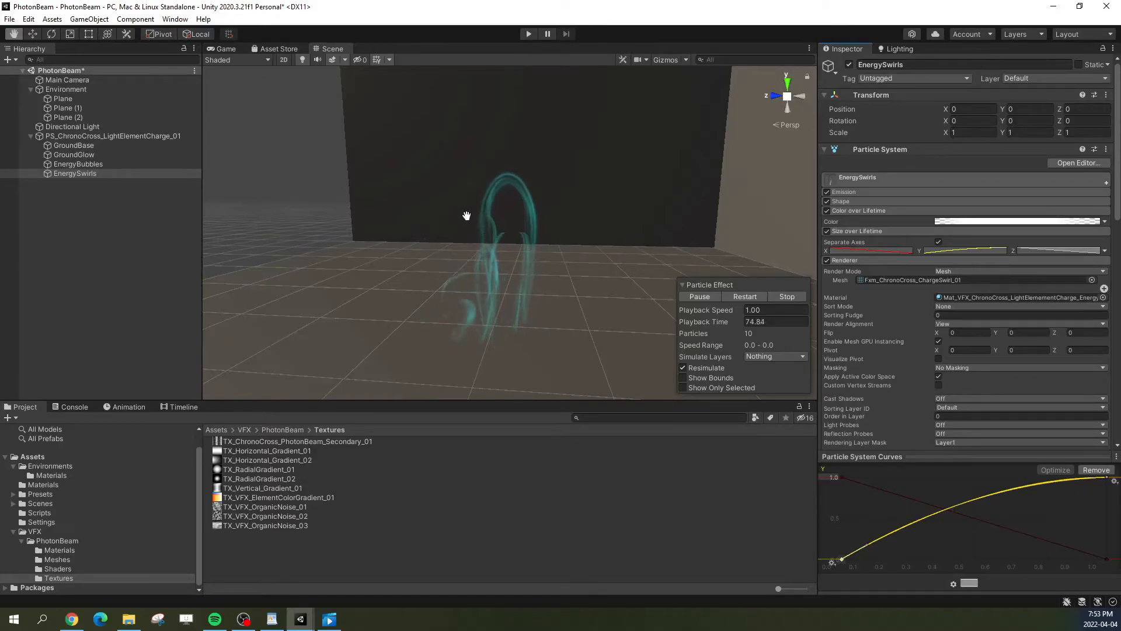
Step: Make the upper Z size over lifetime curve fall from 1 to about 0.5 using linear tangents on both keys
{"action": "left_click", "coordinate": [1060, 251]}
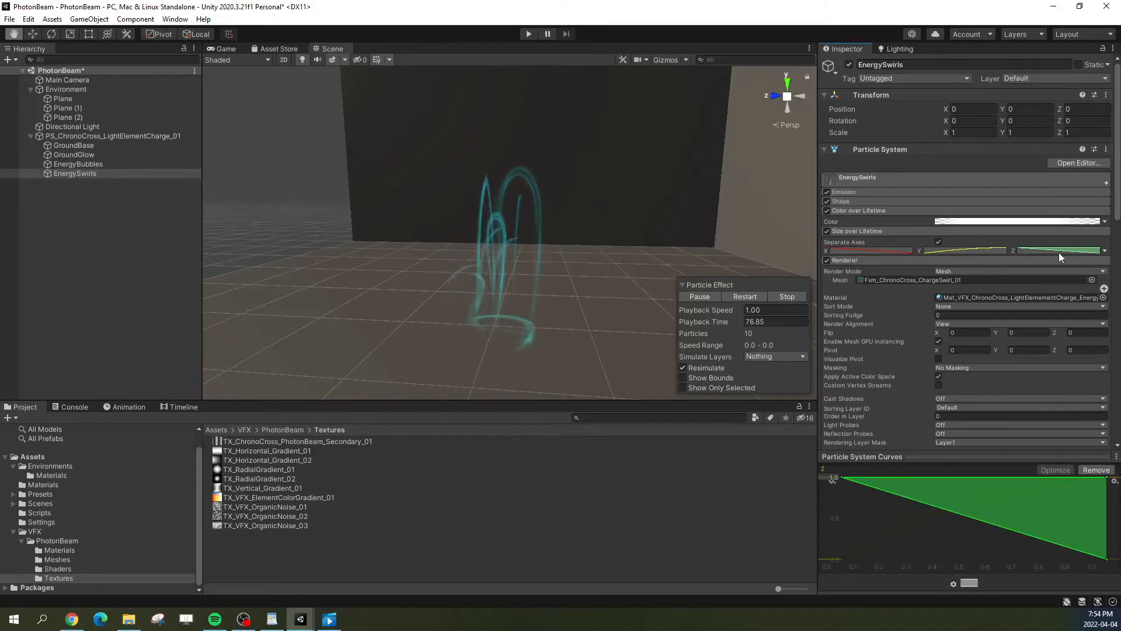
{"action": "left_click_drag", "start_coordinate": [1106, 478], "coordinate": [1108, 536]}
{"action": "right_click", "coordinate": [1111, 537]}
{"action": "mouse_move", "coordinate": [1056, 525]}
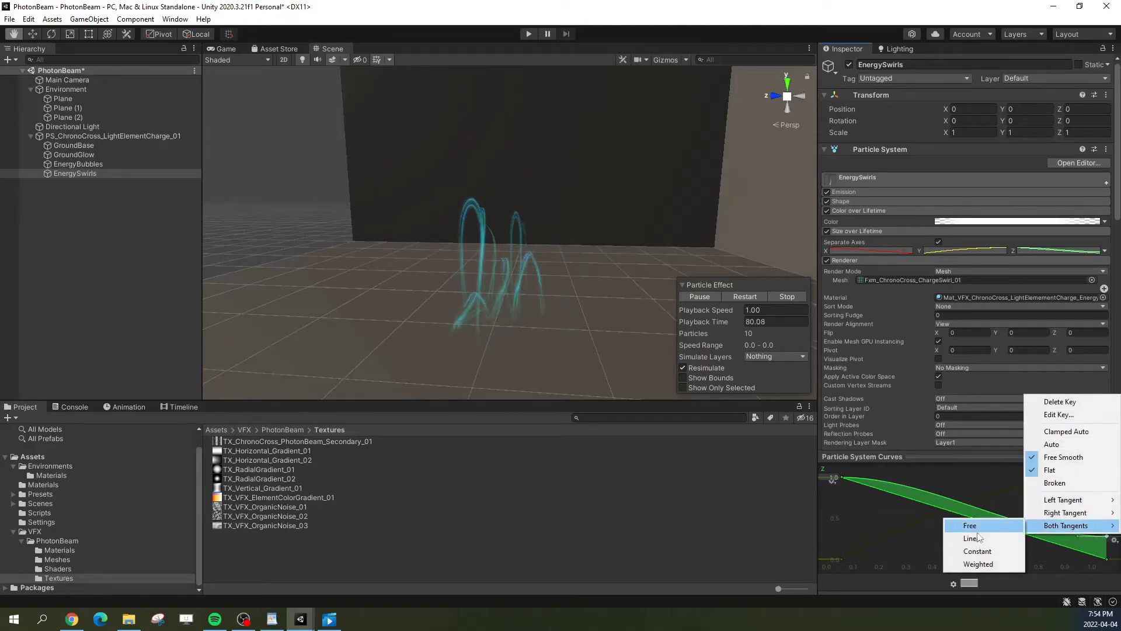
{"action": "left_click", "coordinate": [986, 537]}
{"action": "right_click", "coordinate": [842, 478]}
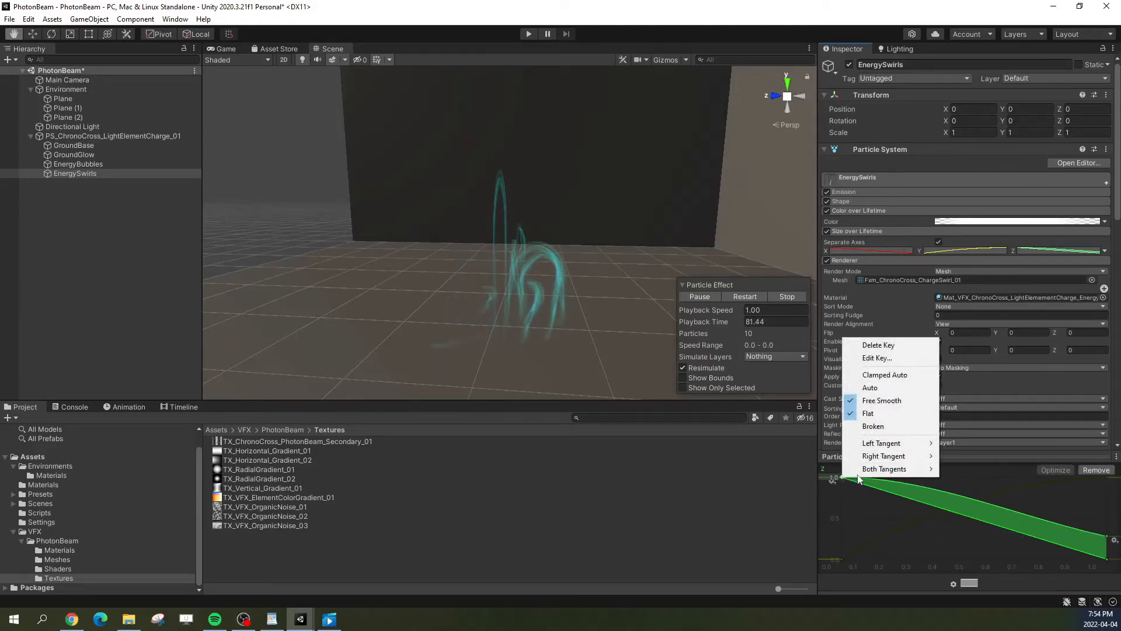
{"action": "mouse_move", "coordinate": [900, 469]}
{"action": "left_click", "coordinate": [966, 481]}
{"action": "left_click_drag", "start_coordinate": [1107, 534], "coordinate": [1110, 521]}
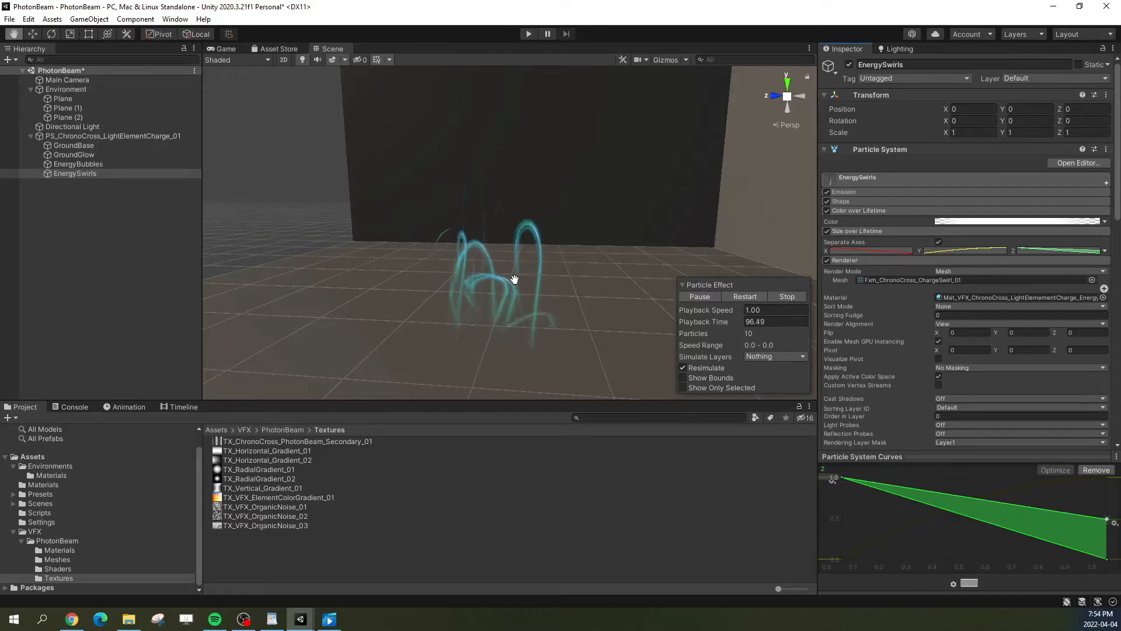
Step: Add the Rotation over Lifetime module to EnergySwirls with separate axes and a Z angular velocity of 0
{"action": "left_click", "coordinate": [845, 214]}
{"action": "left_click", "coordinate": [850, 222]}
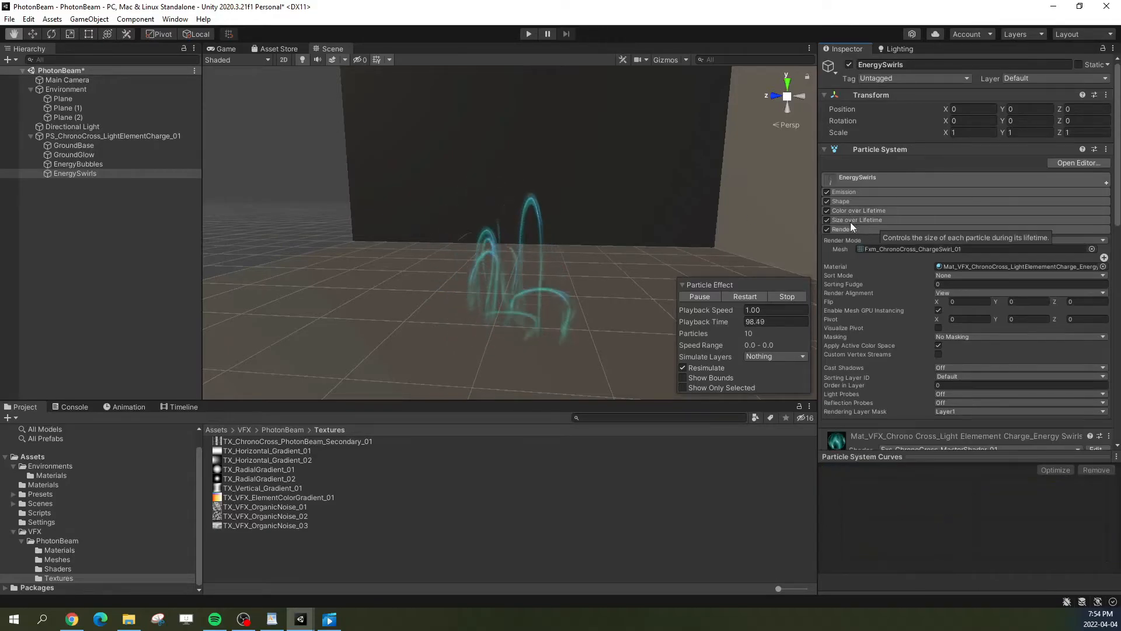
{"action": "left_click", "coordinate": [1106, 184]}
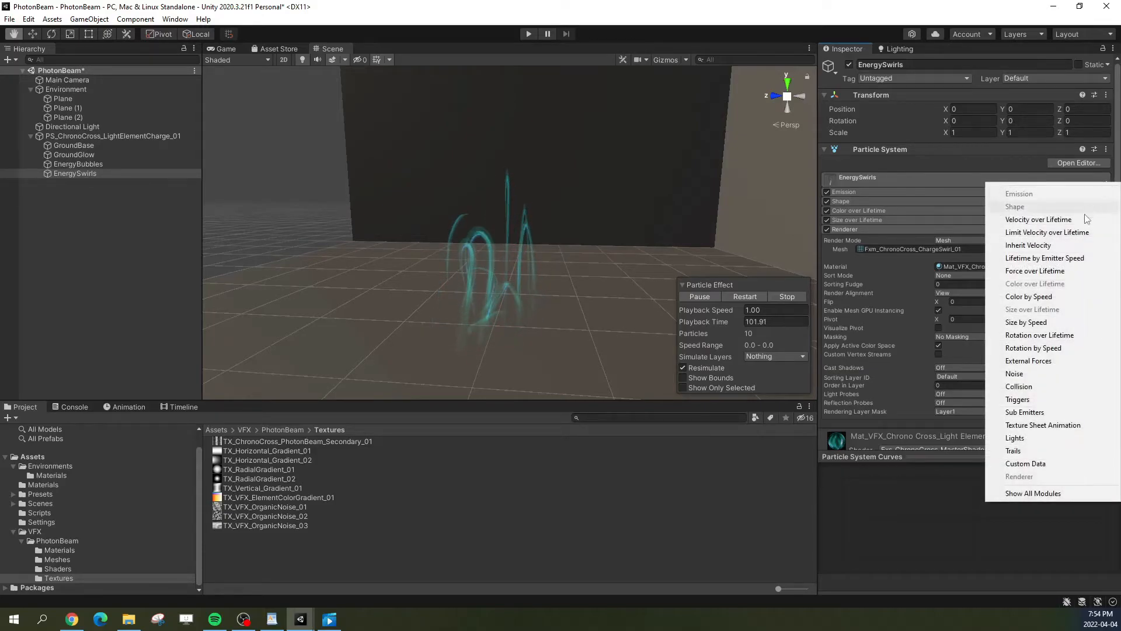
{"action": "left_click", "coordinate": [1045, 335]}
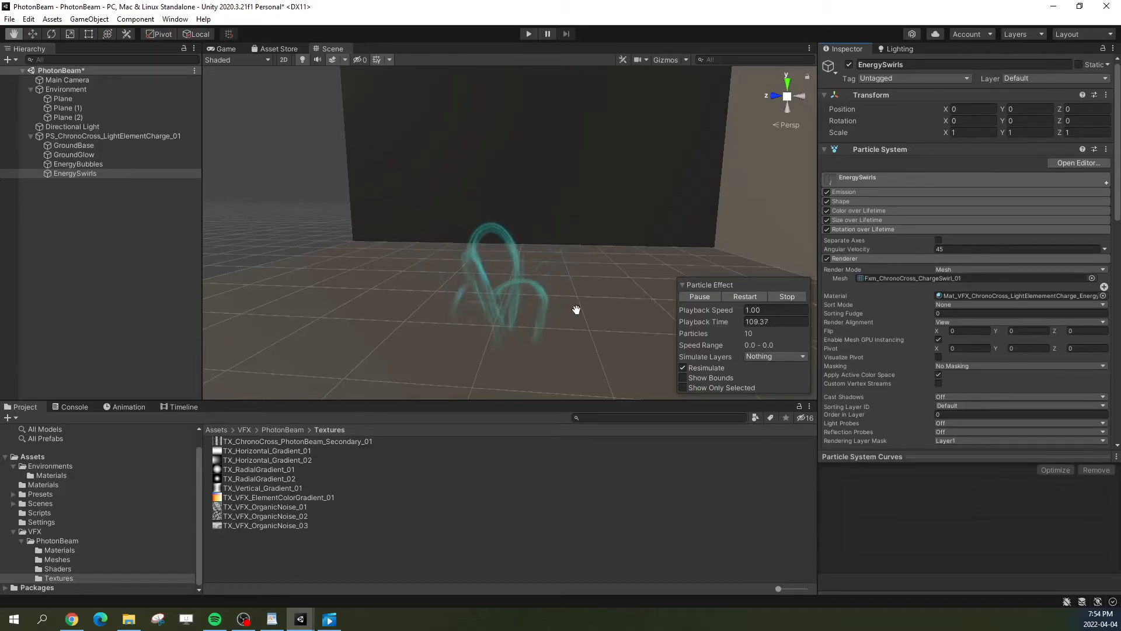
{"action": "left_click", "coordinate": [938, 241]}
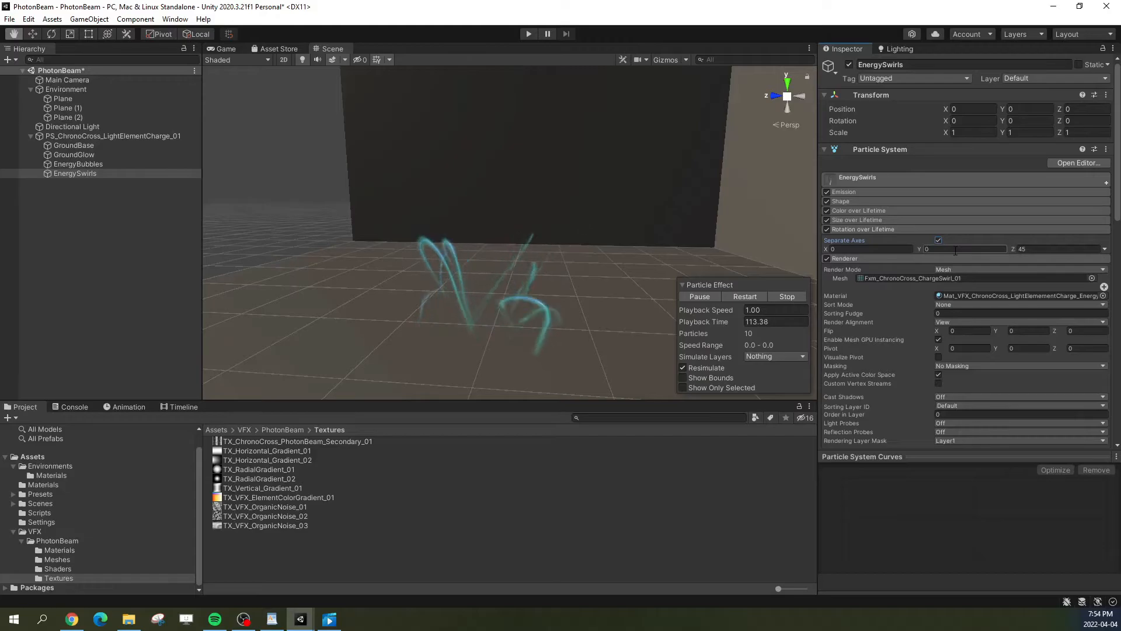
{"action": "left_click", "coordinate": [1023, 249]}
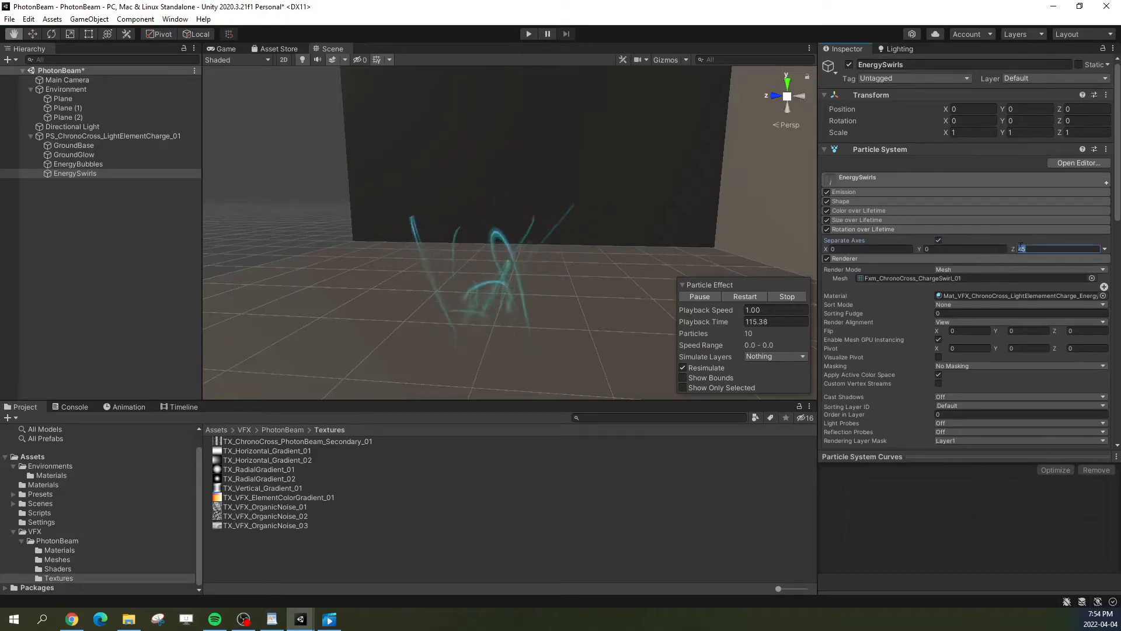
{"action": "left_click", "coordinate": [942, 249]}
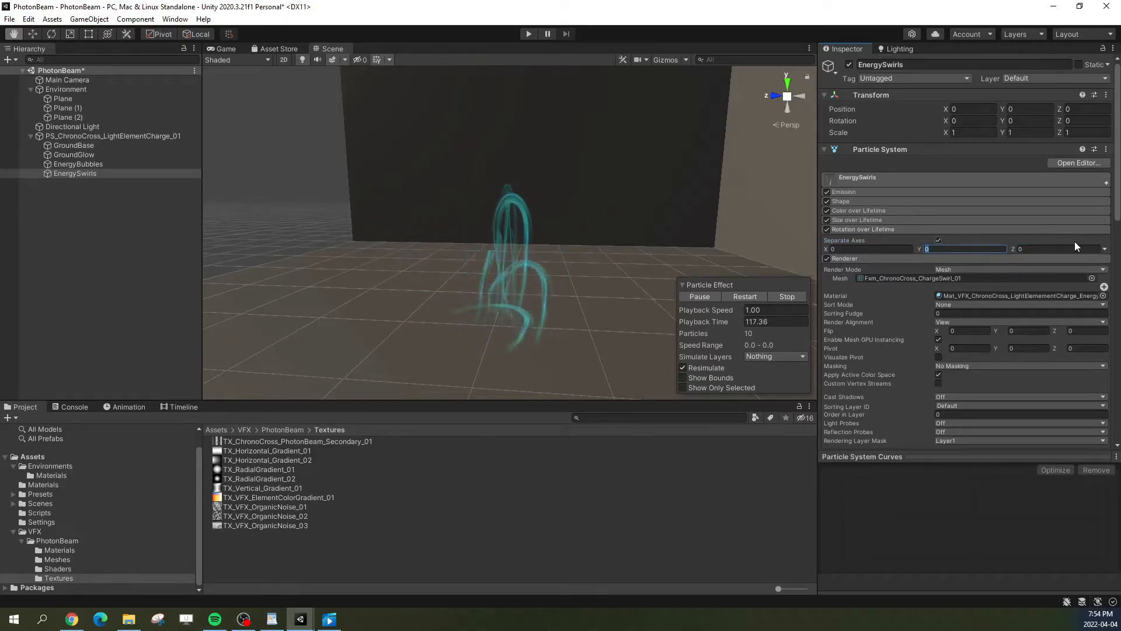
Step: Try Random Between Two Constants for Rotation over Lifetime, with both Z values at 0 and the first Y value at 15
{"action": "left_click", "coordinate": [1104, 248]}
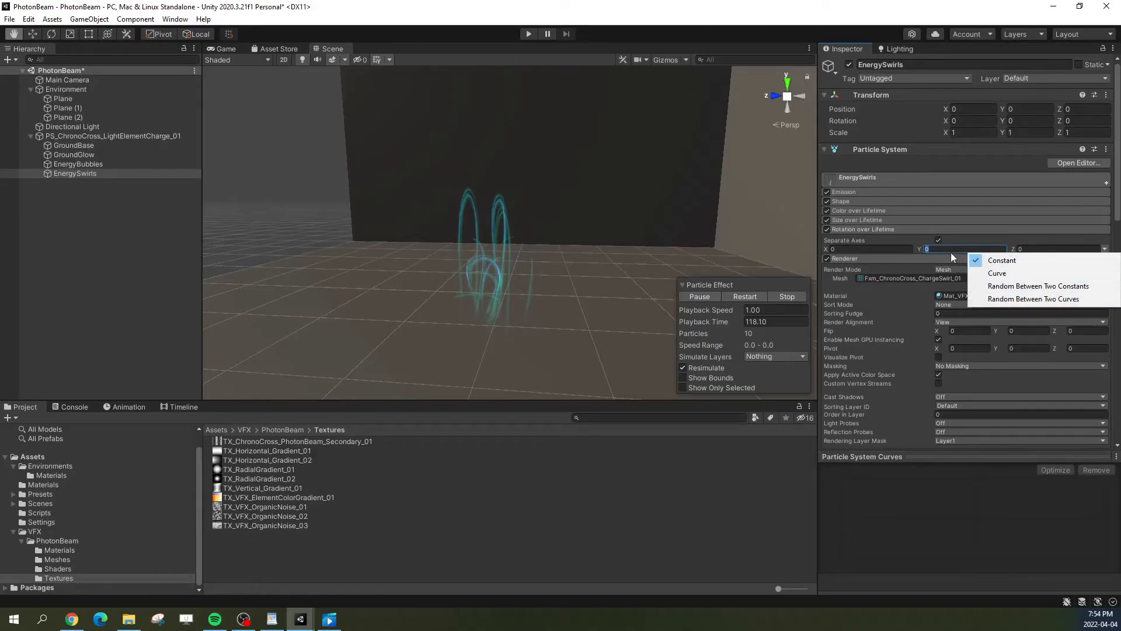
{"action": "left_click", "coordinate": [1037, 287]}
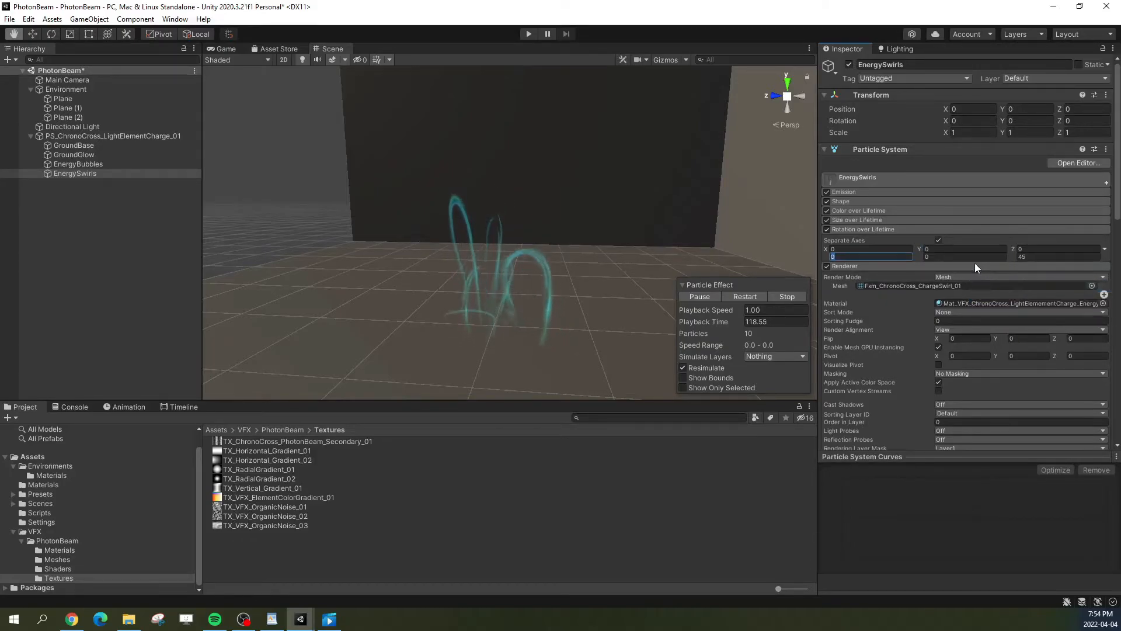
{"action": "left_click", "coordinate": [1038, 255]}
{"action": "type", "text": "0"}
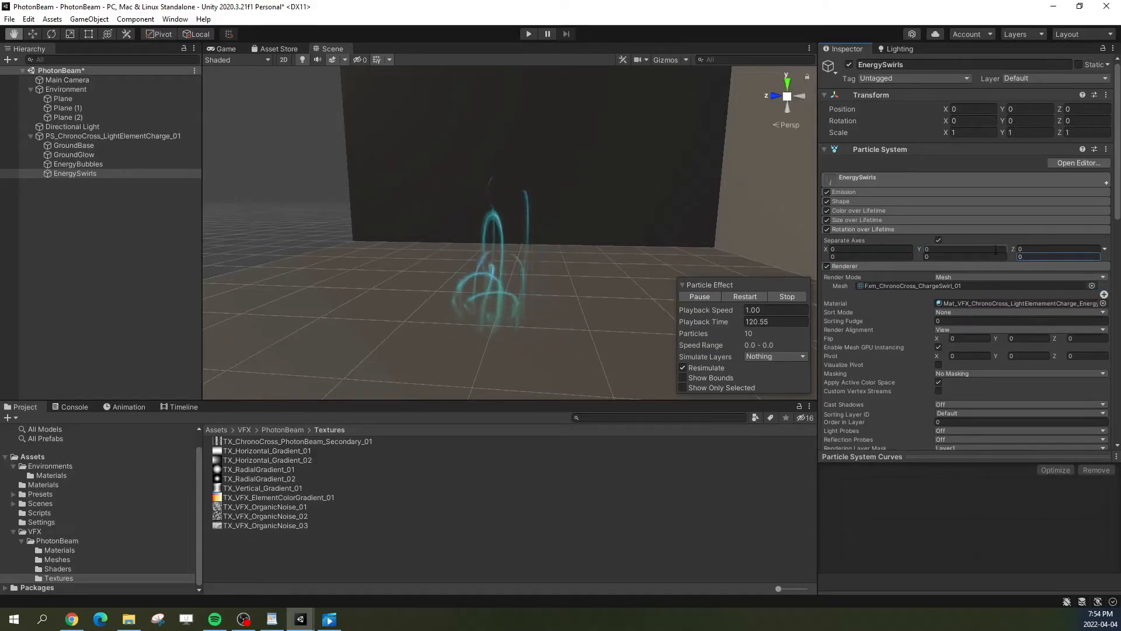
{"action": "left_click", "coordinate": [956, 250]}
{"action": "type", "text": "15"}
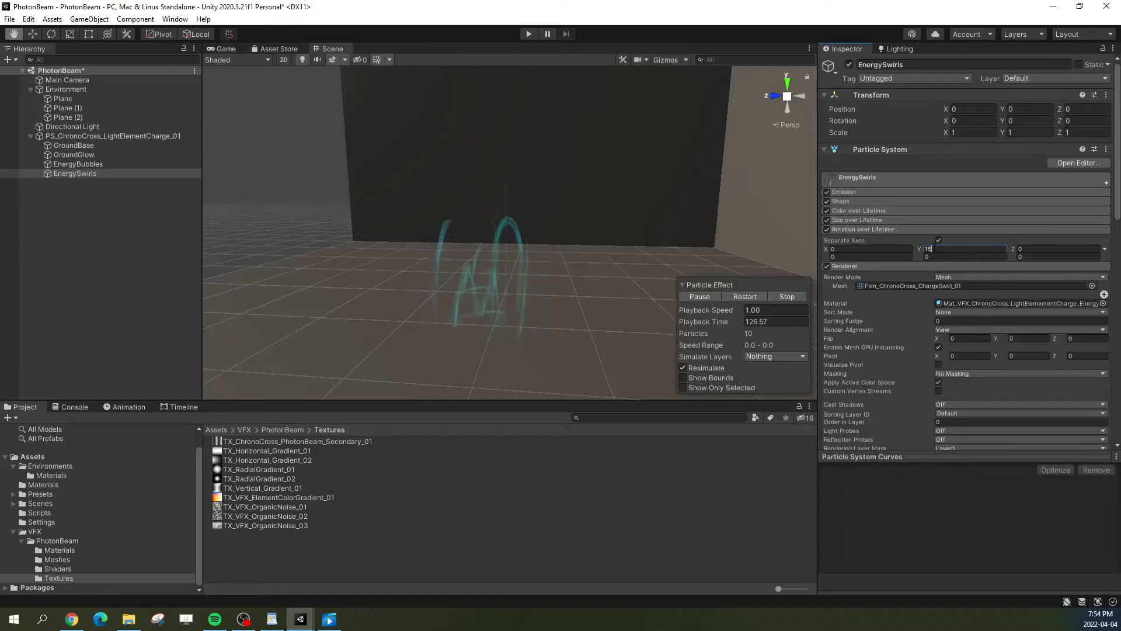
{"action": "left_click_drag", "start_coordinate": [934, 248], "coordinate": [861, 248]}
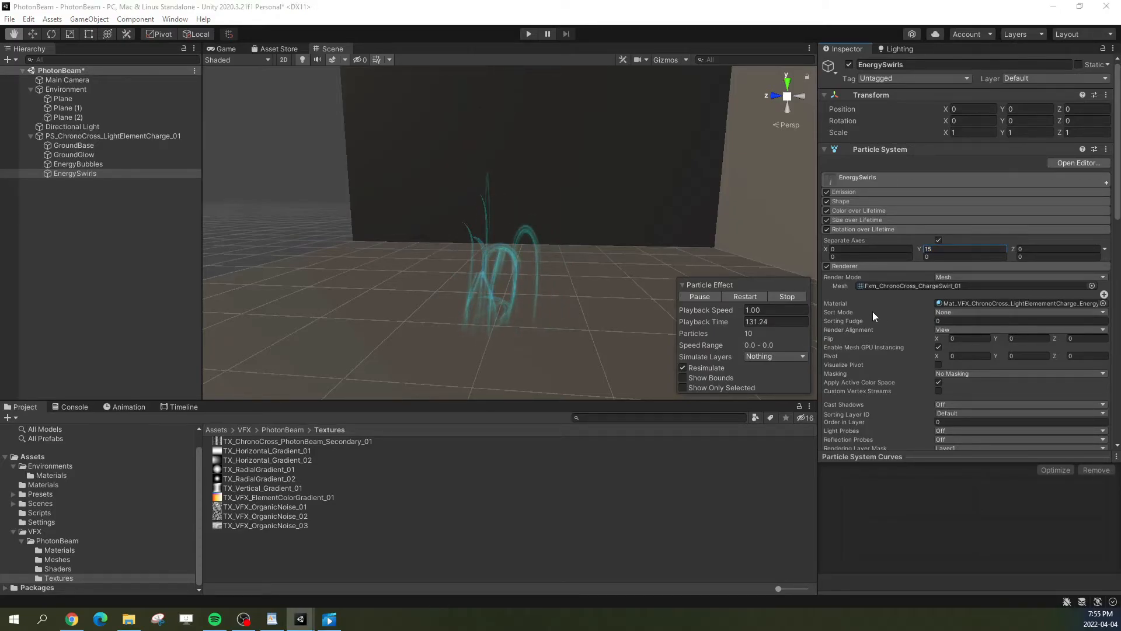
Step: Switch Rotation over Lifetime to Random Between Two Curves and make the Y curves rise from 0 to 400 and about 290
{"action": "left_click", "coordinate": [1103, 249]}
{"action": "left_click", "coordinate": [1051, 281]}
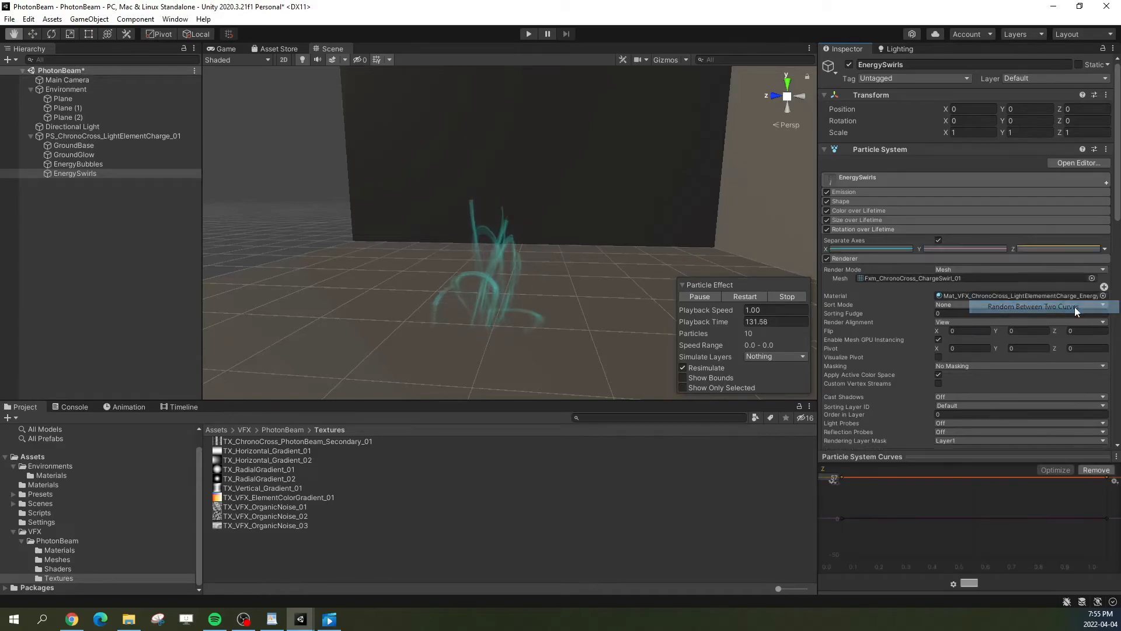
{"action": "left_click", "coordinate": [954, 250]}
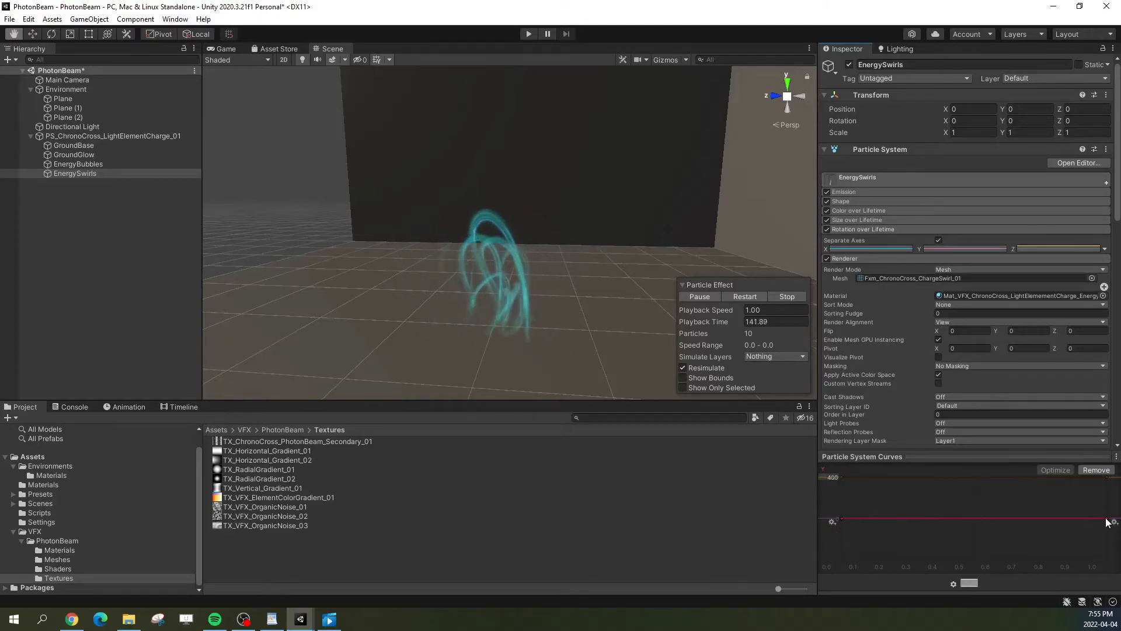
{"action": "left_click_drag", "start_coordinate": [1106, 518], "coordinate": [1115, 471]}
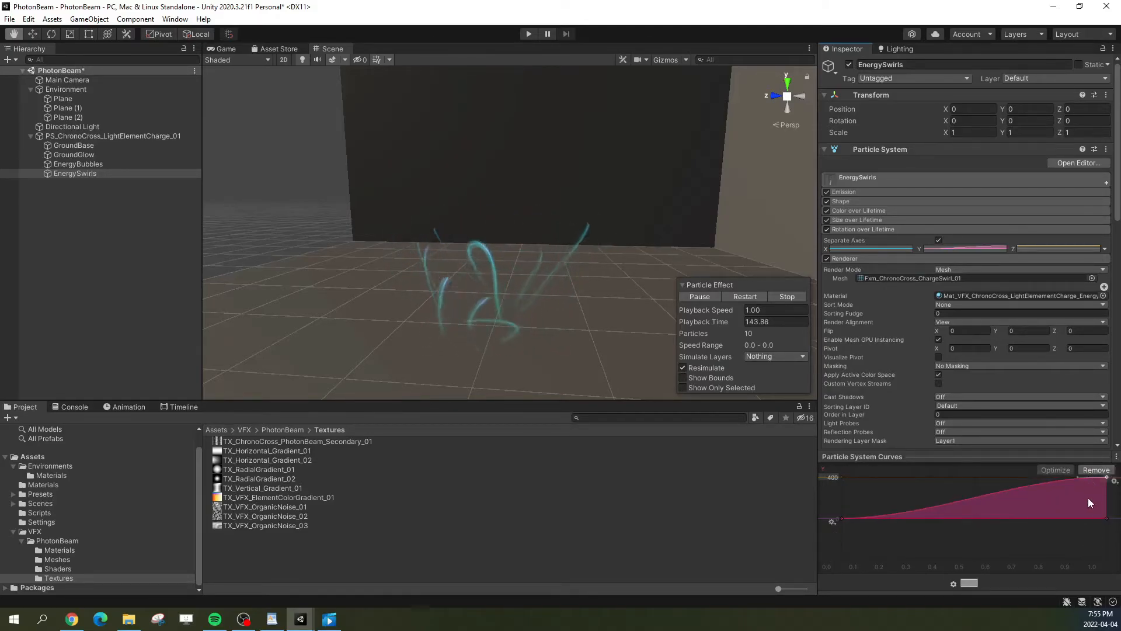
{"action": "left_click", "coordinate": [842, 518]}
{"action": "left_click_drag", "start_coordinate": [870, 518], "coordinate": [871, 513]}
{"action": "left_click_drag", "start_coordinate": [1106, 518], "coordinate": [1107, 488]}
Step: Review the X and Z rotation curves and raise the start of the upper Y rotation curve slightly above 0
{"action": "left_click", "coordinate": [889, 248]}
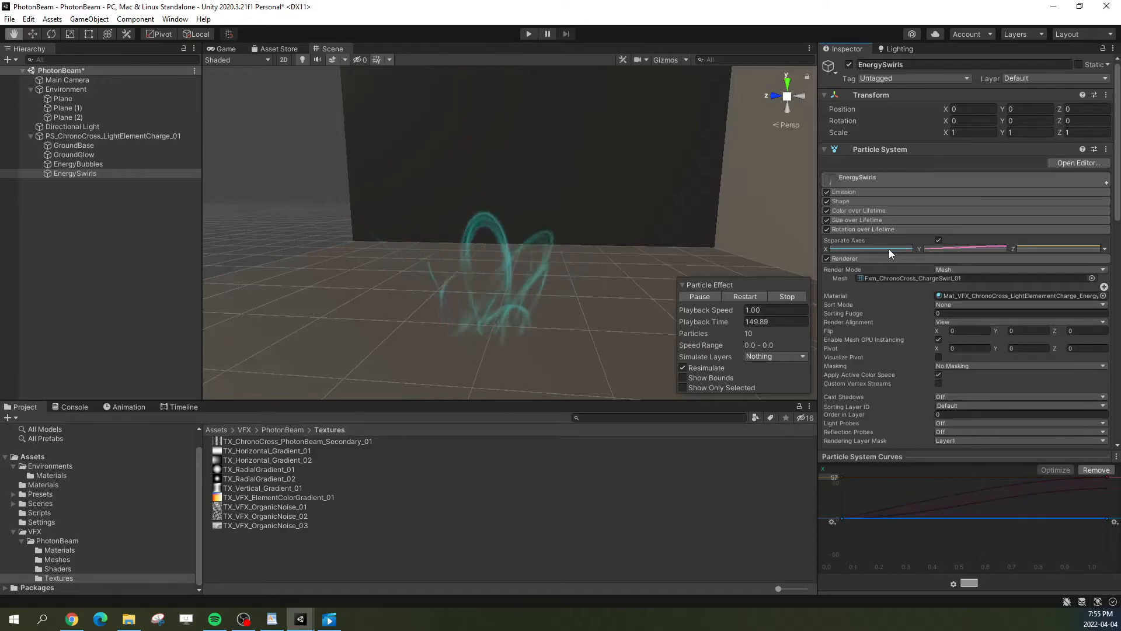
{"action": "left_click", "coordinate": [1032, 247]}
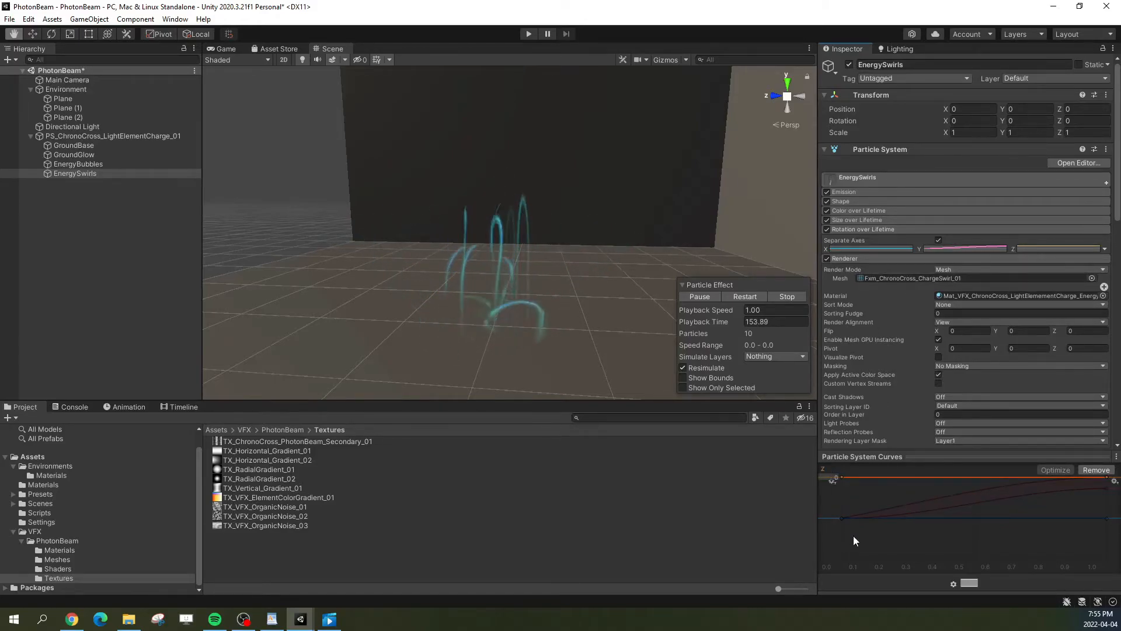
{"action": "left_click", "coordinate": [954, 247]}
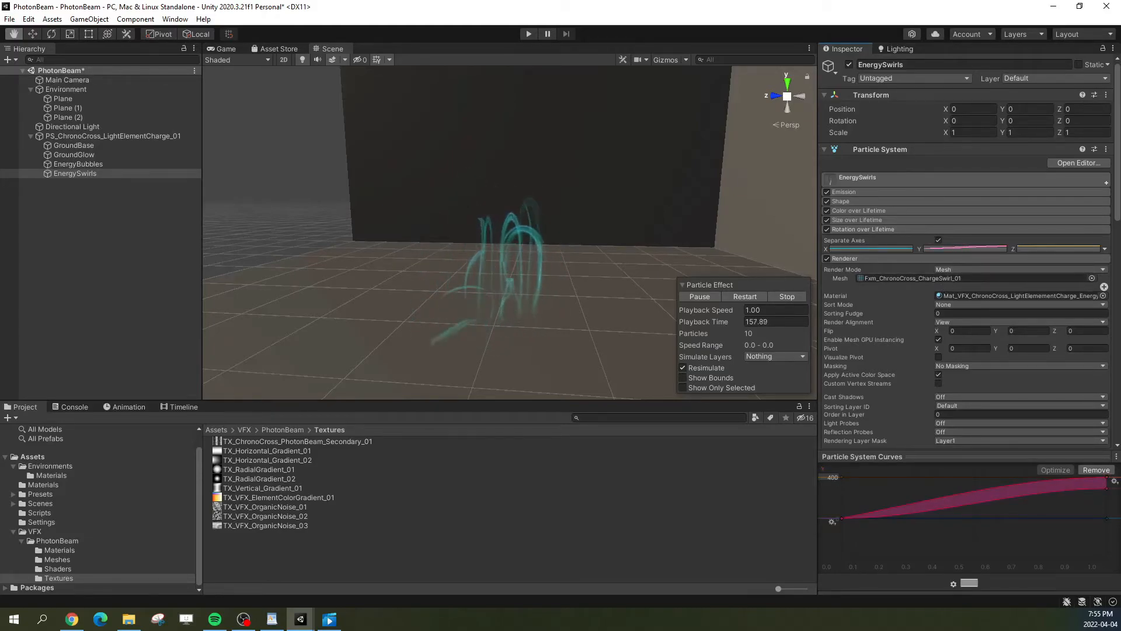
{"action": "left_click_drag", "start_coordinate": [841, 517], "coordinate": [834, 511]}
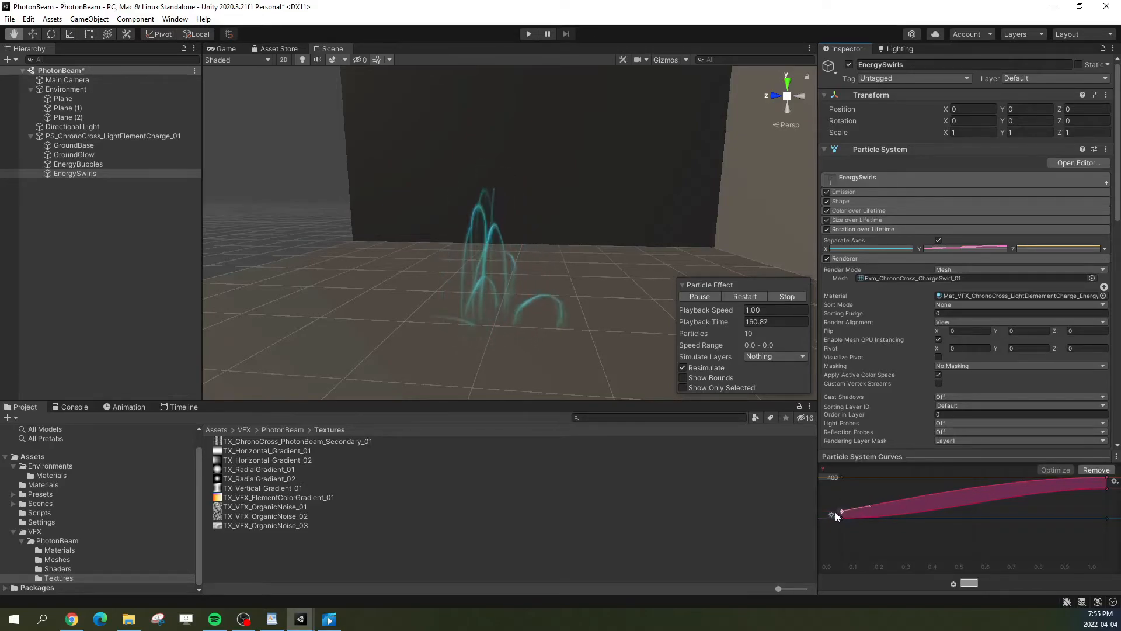
Step: Set the EnergySwirls emitter's Start Lifetime to 1.5
{"action": "left_click", "coordinate": [889, 181]}
{"action": "left_click", "coordinate": [949, 229]}
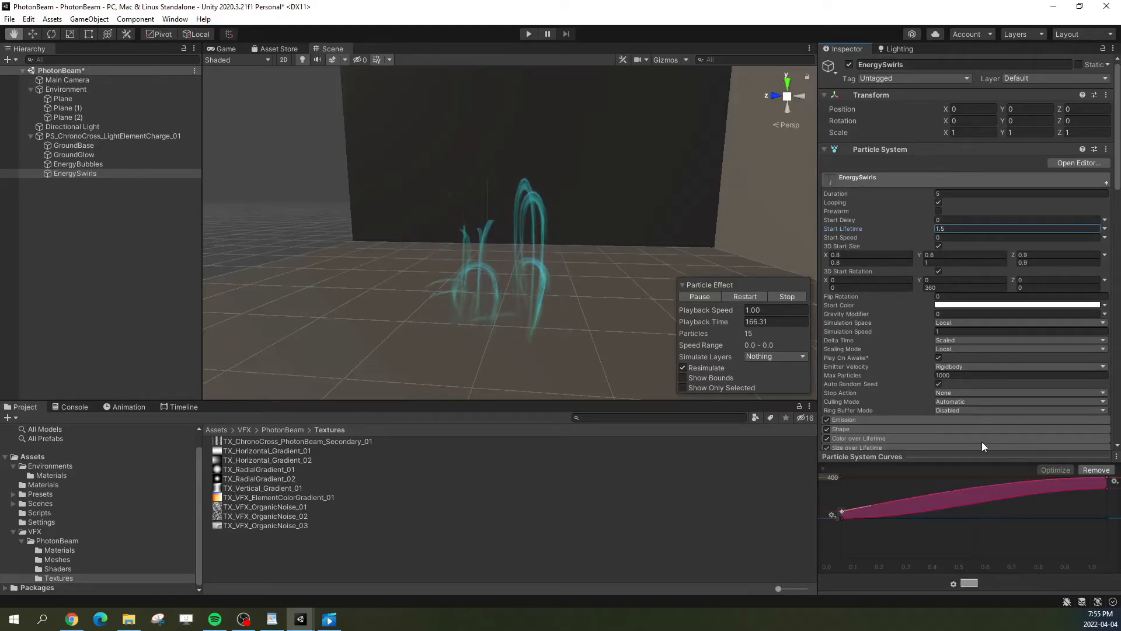
Step: Lower the start of the upper Y rotation curve to about 0 and set the curve range to 200
{"action": "left_click", "coordinate": [866, 492]}
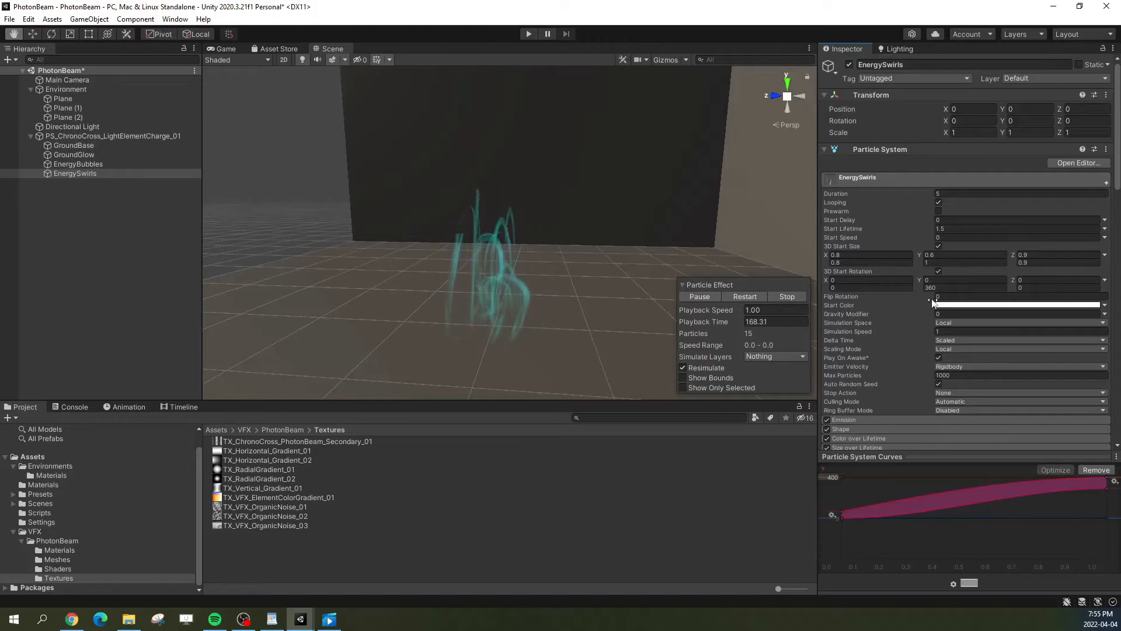
{"action": "left_click_drag", "start_coordinate": [842, 510], "coordinate": [834, 517]}
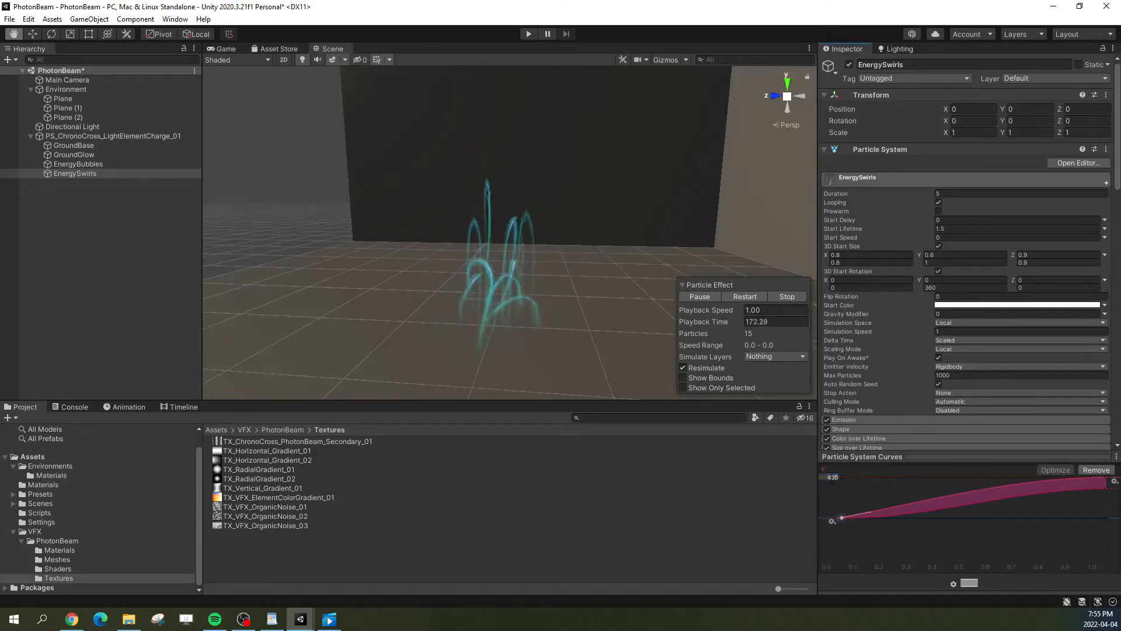
{"action": "key", "text": "Return"}
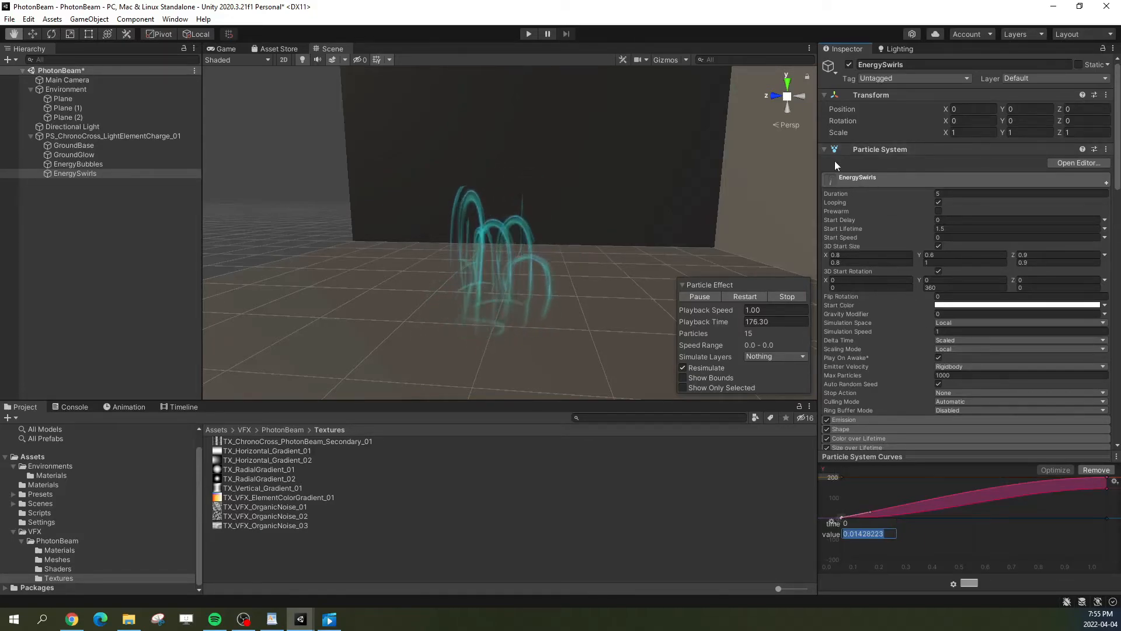
Step: Try a Flip Rotation of 1 on the swirls and settle on 0.5
{"action": "left_click", "coordinate": [892, 298]}
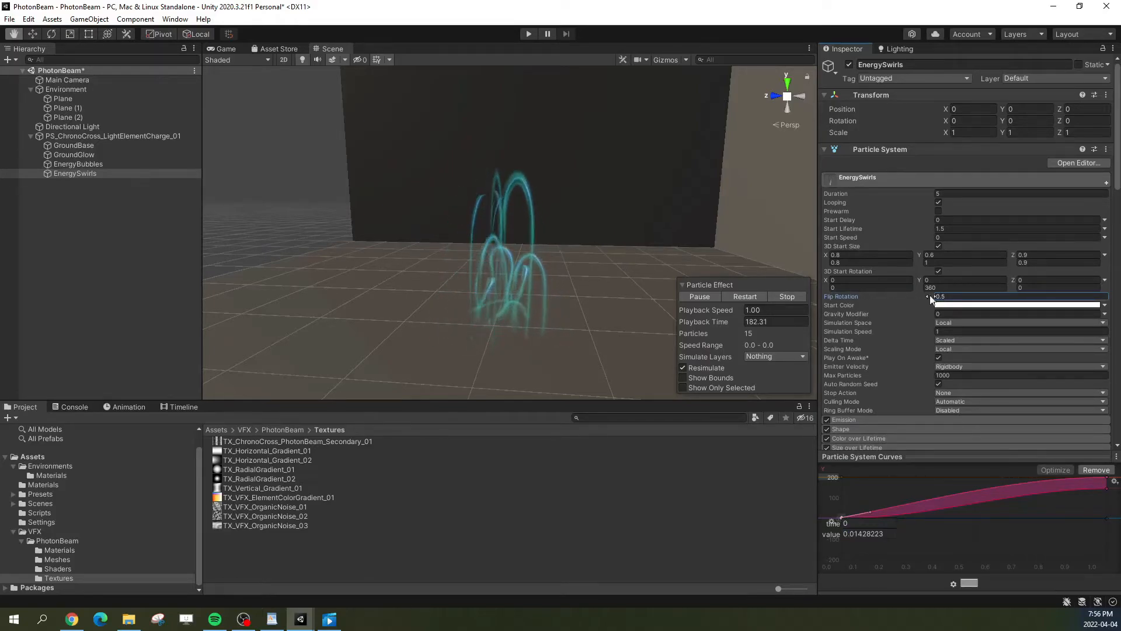
{"action": "left_click", "coordinate": [871, 298]}
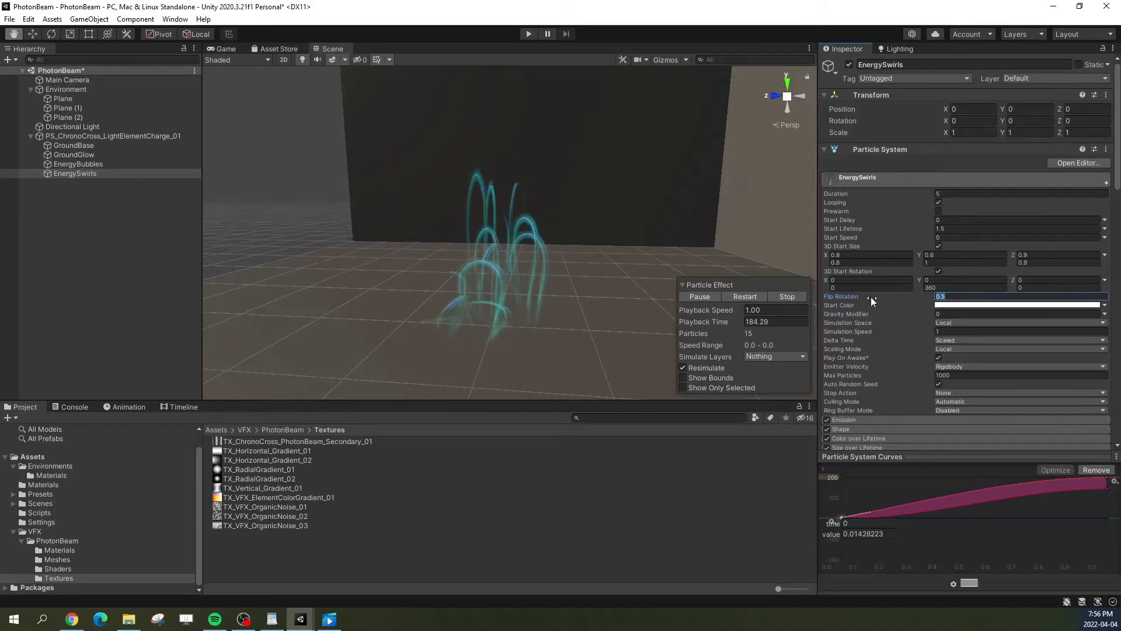
{"action": "left_click", "coordinate": [956, 297]}
{"action": "type", "text": "1"}
{"action": "key", "text": "BackSpace"}
{"action": "type", "text": "5"}
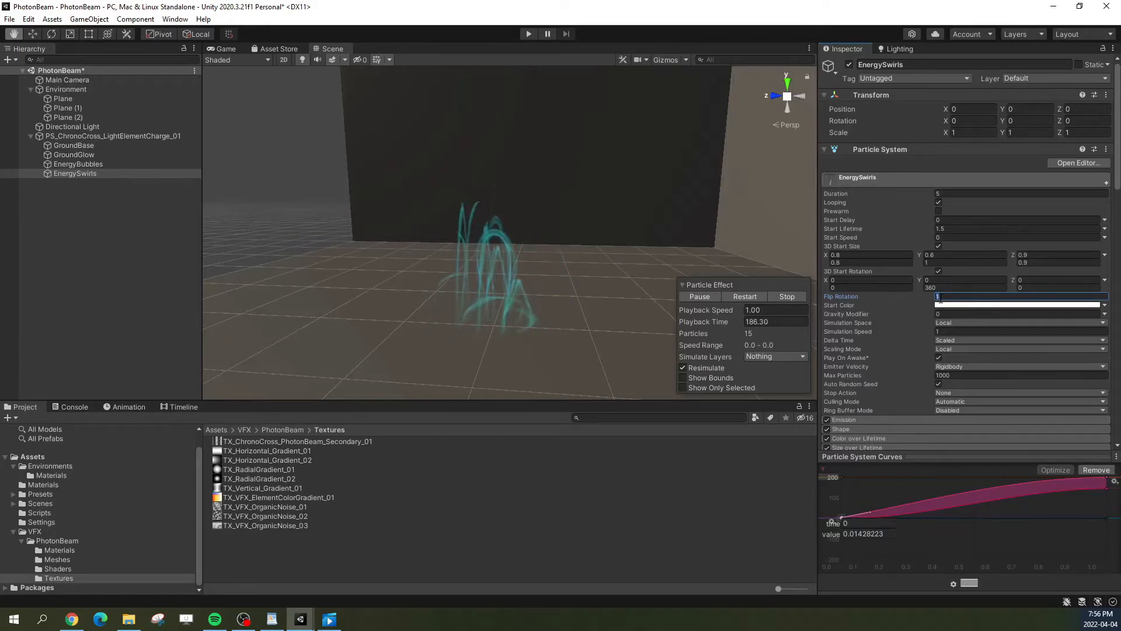
{"action": "double_click", "coordinate": [942, 297]}
{"action": "type", "text": "0.5"}
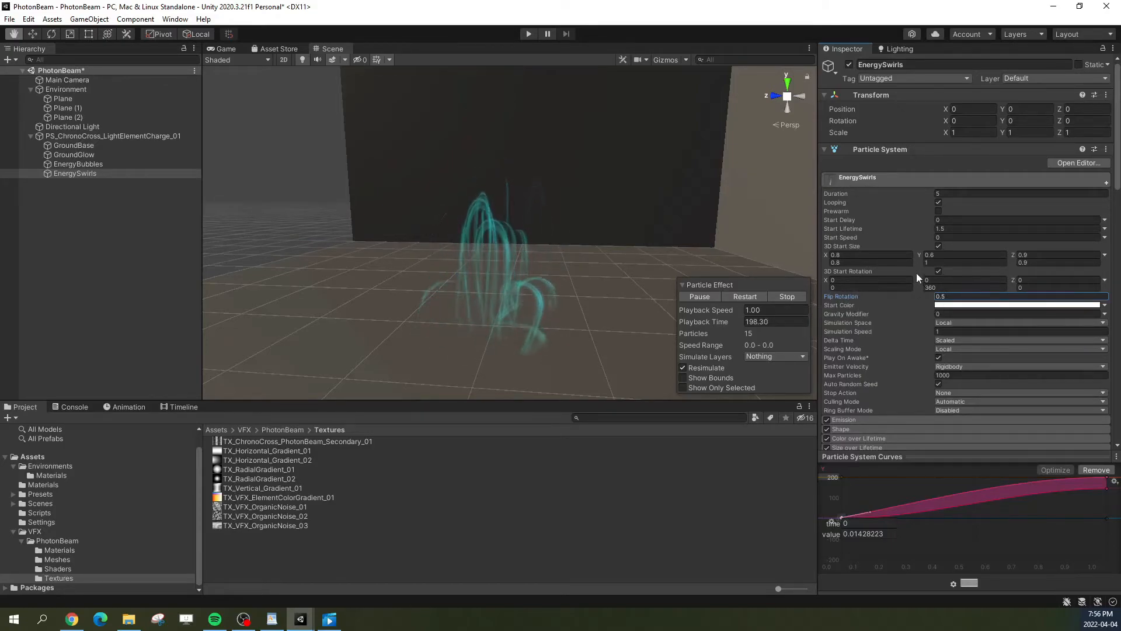
{"action": "left_click", "coordinate": [881, 176]}
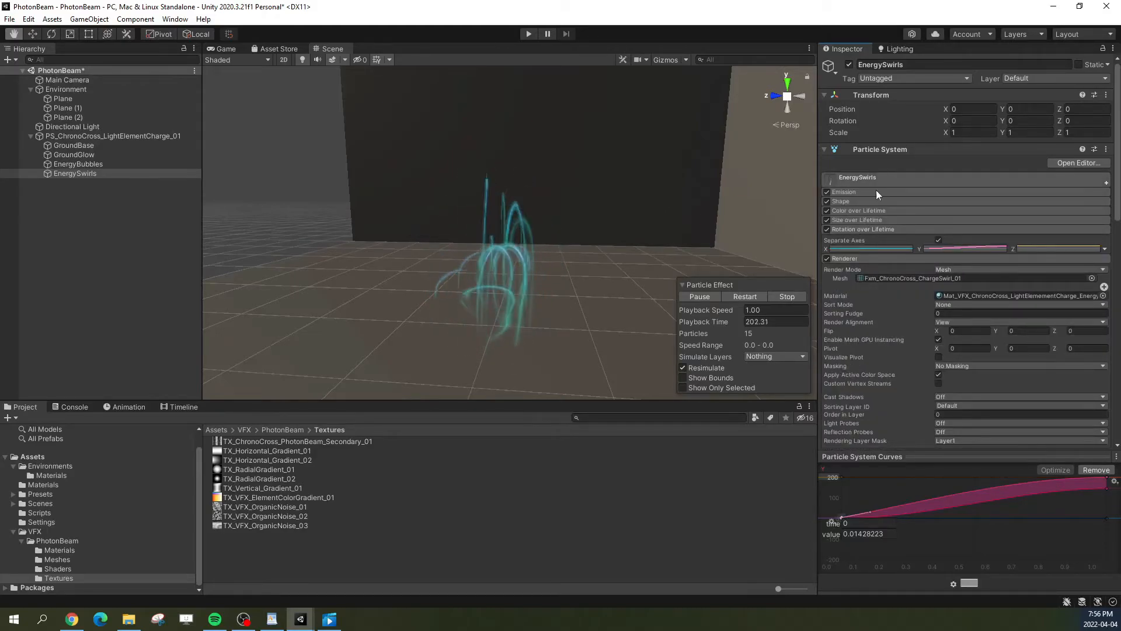
{"action": "left_click", "coordinate": [877, 180]}
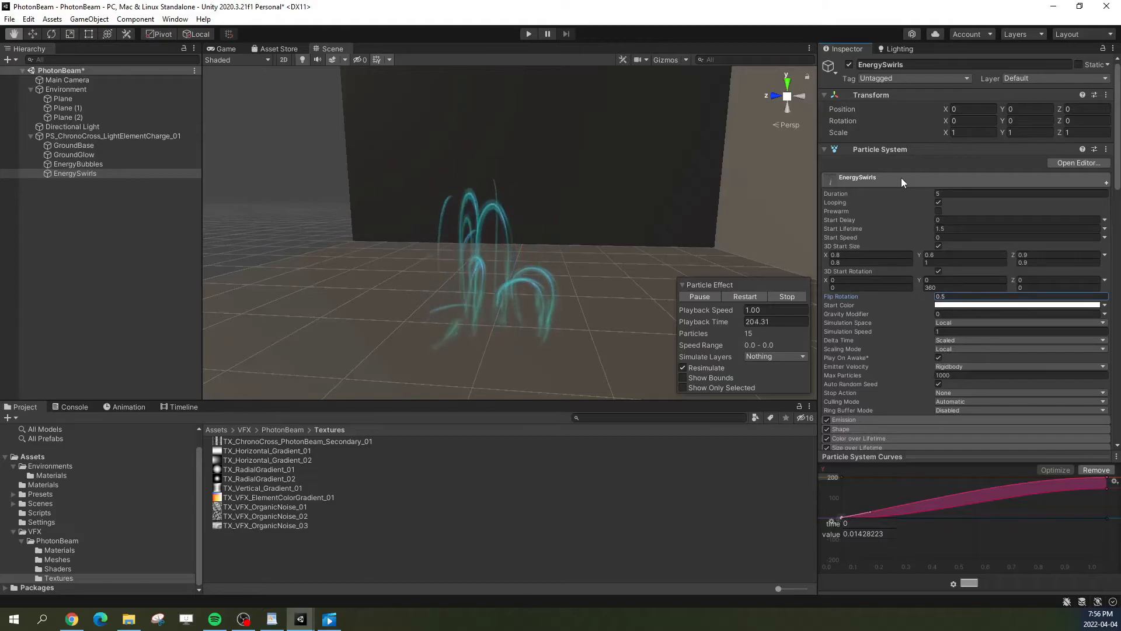
Step: Try ending the lower Y rotation-over-lifetime curve at -200 and settle on an end value of about 100
{"action": "left_click", "coordinate": [901, 178]}
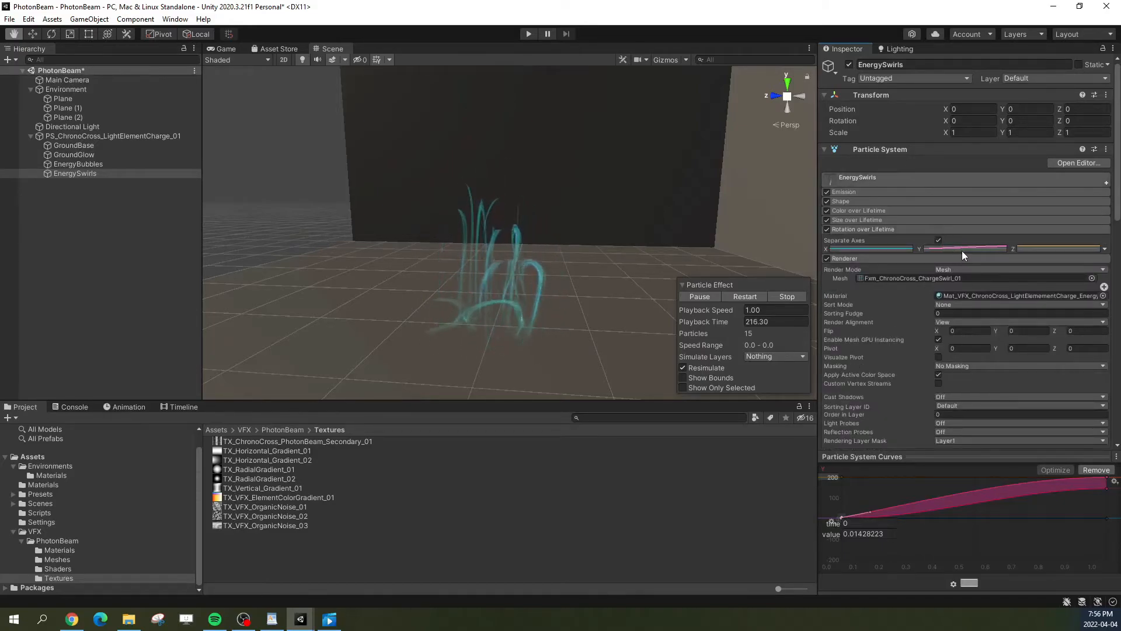
{"action": "left_click", "coordinate": [1106, 486]}
{"action": "left_click_drag", "start_coordinate": [1105, 489], "coordinate": [1107, 559]}
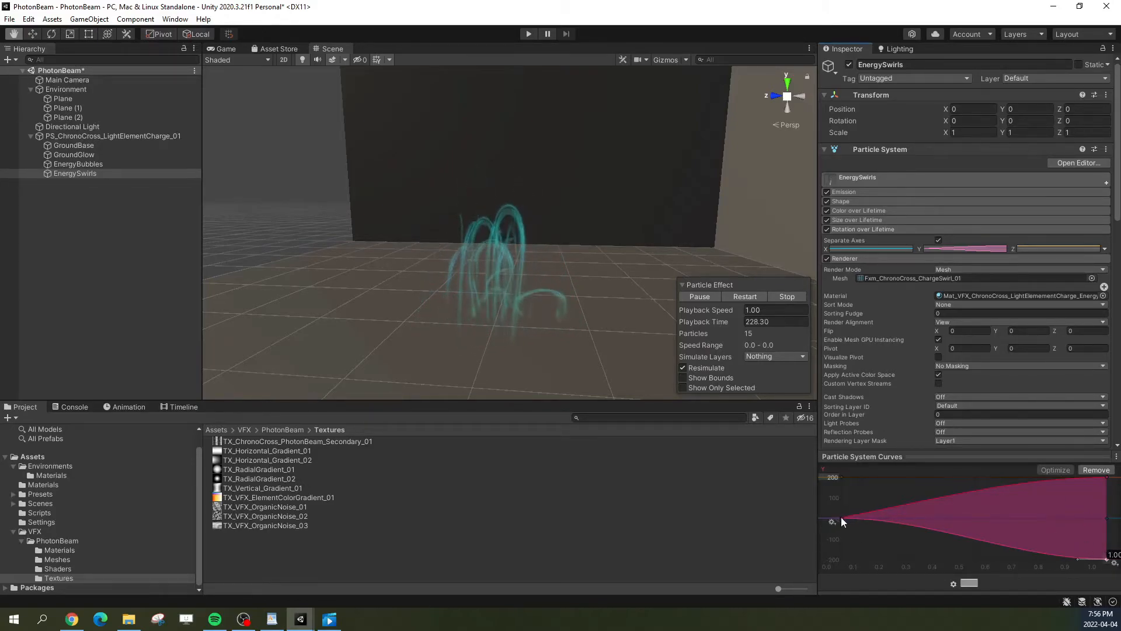
{"action": "left_click_drag", "start_coordinate": [1106, 559], "coordinate": [1115, 497]}
{"action": "left_click", "coordinate": [907, 180]}
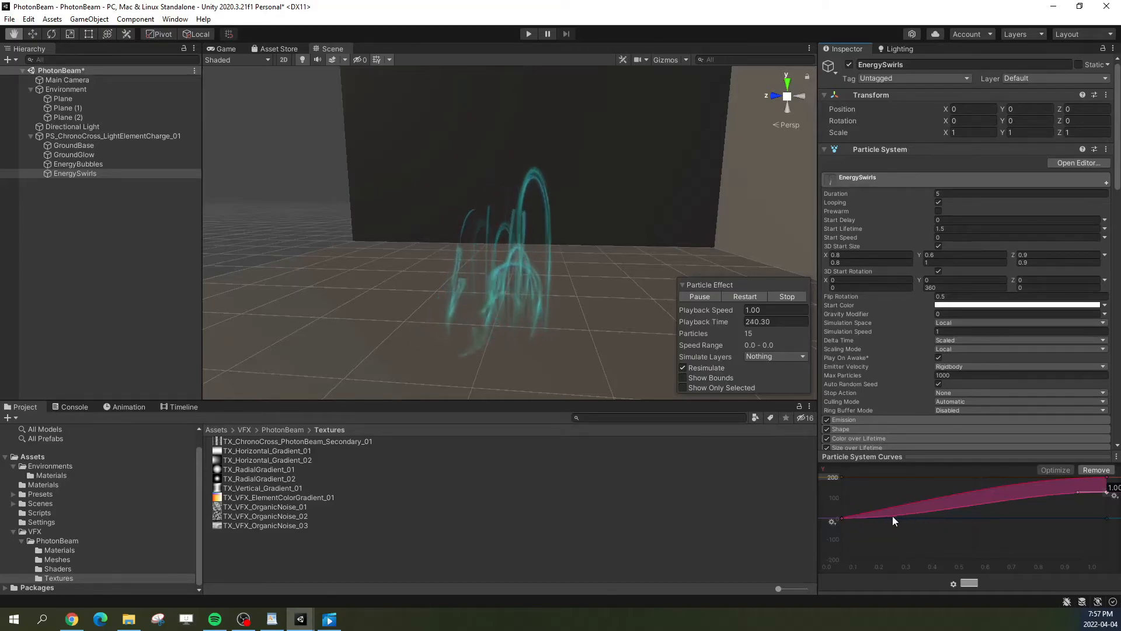
{"action": "mouse_move", "coordinate": [1105, 489]}
{"action": "left_mouse_down"}
{"action": "mouse_move", "coordinate": [1110, 498]}
{"action": "mouse_move", "coordinate": [1108, 474]}
{"action": "left_mouse_up"}
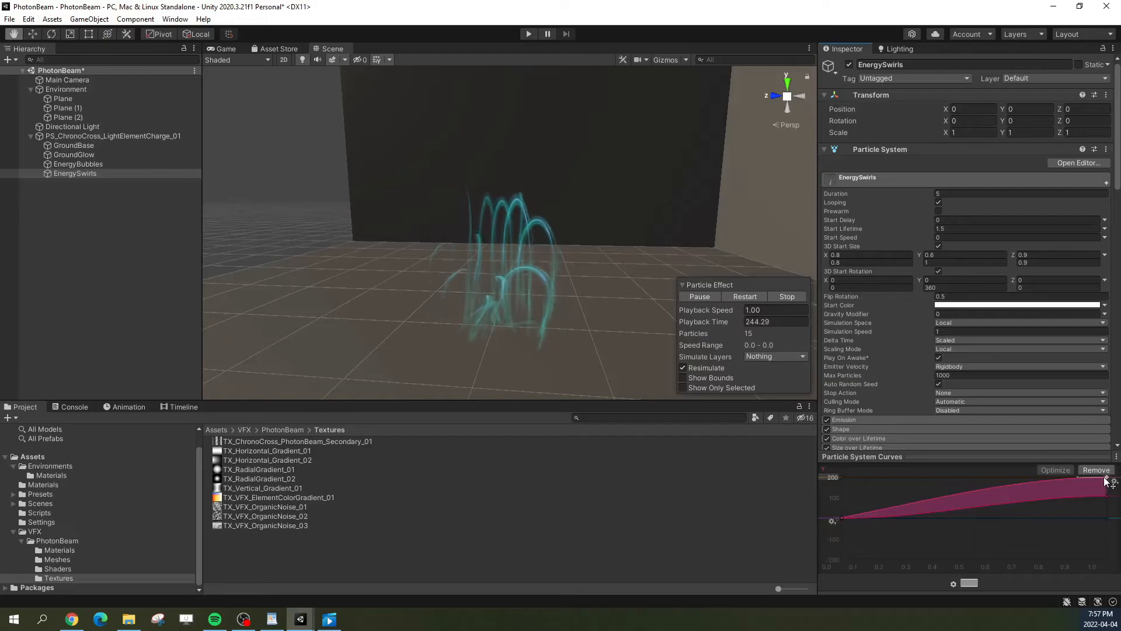
Step: Set the X Flip in the EnergySwirls renderer settings to 0.5
{"action": "left_click", "coordinate": [909, 179]}
{"action": "left_click", "coordinate": [899, 229]}
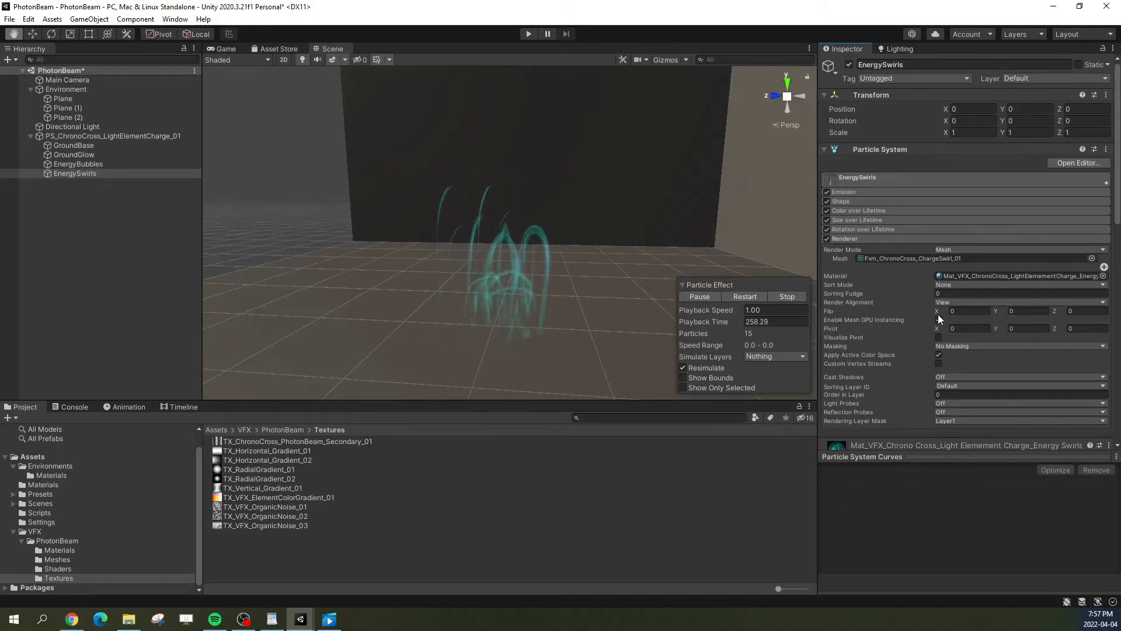
{"action": "left_click", "coordinate": [971, 311]}
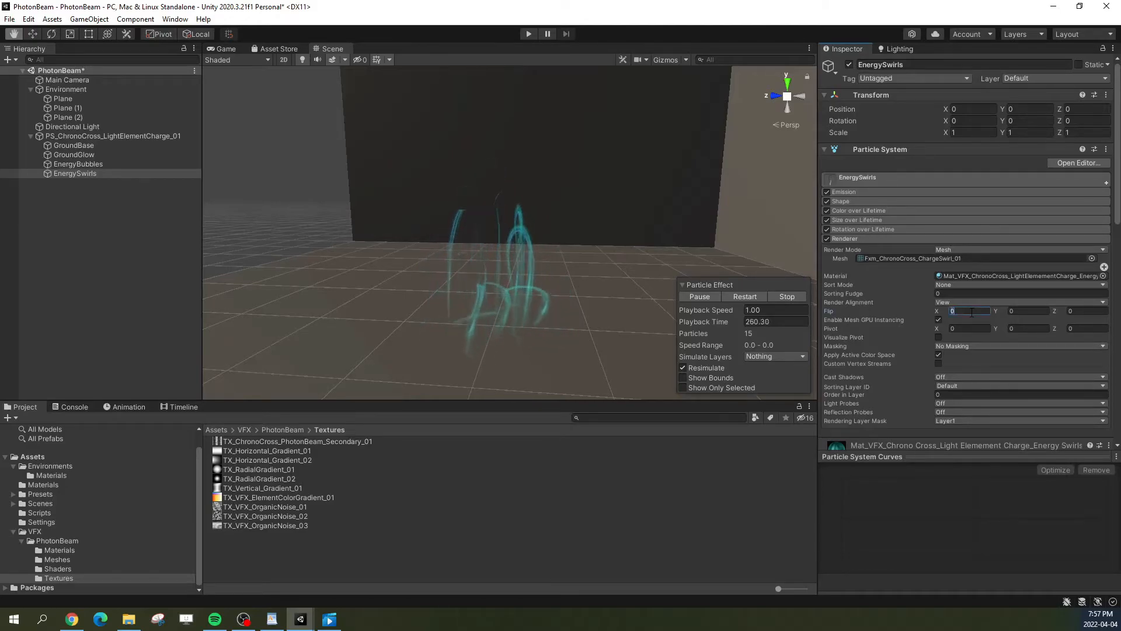
{"action": "type", "text": ".5"}
{"action": "key", "text": "Return"}
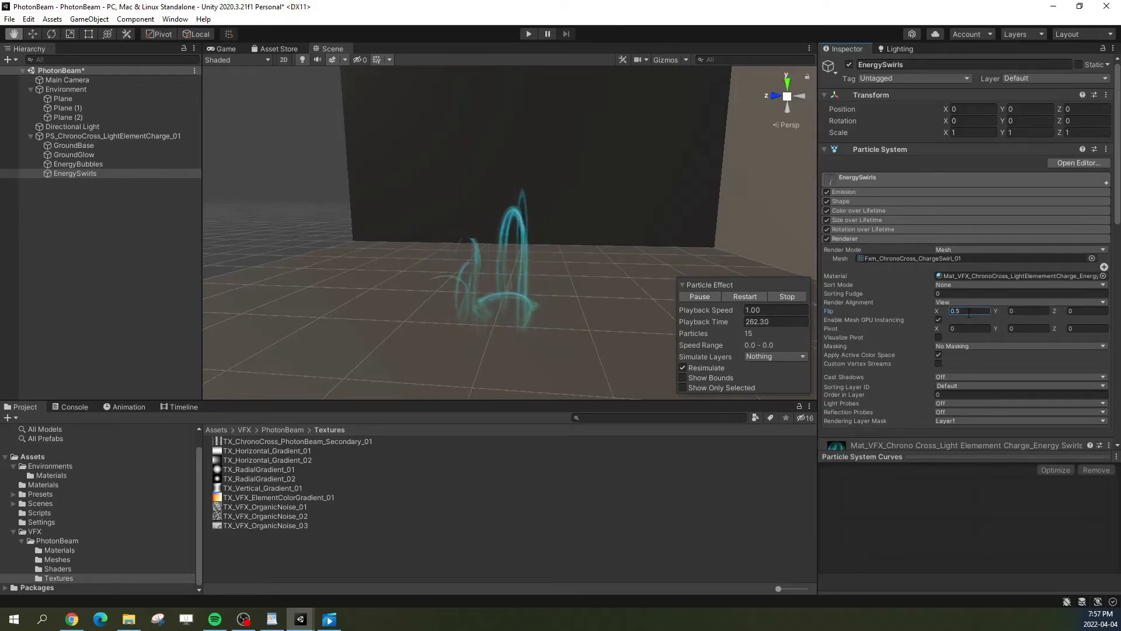
Step: Check the EnergySwirls main settings and replay the whole charge effect from the start
{"action": "left_click", "coordinate": [893, 179]}
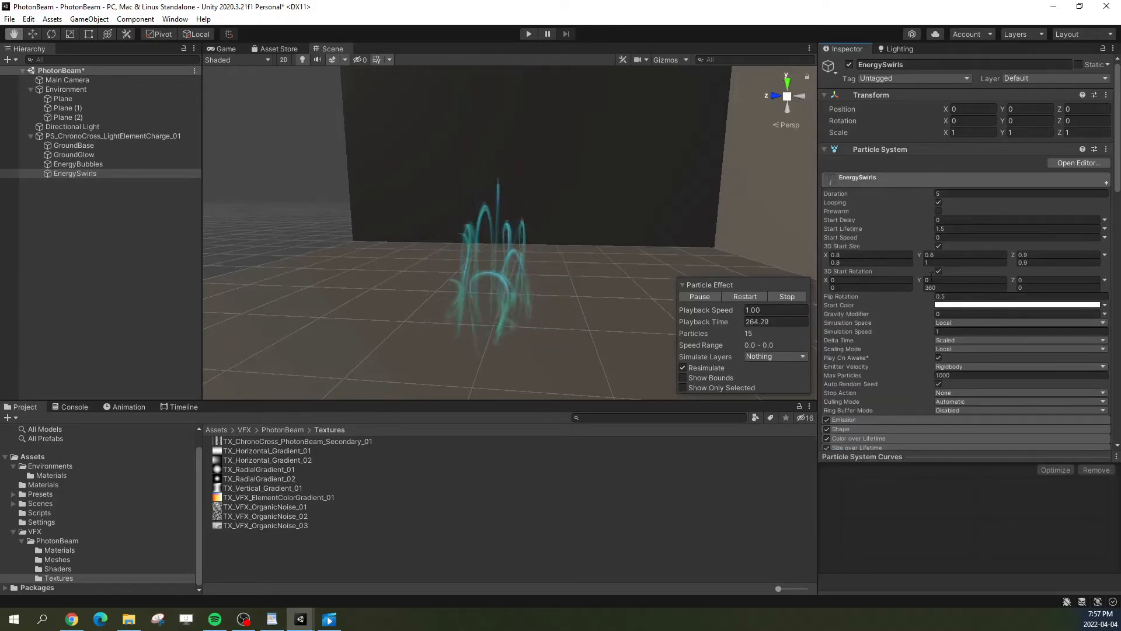
{"action": "left_click", "coordinate": [901, 178]}
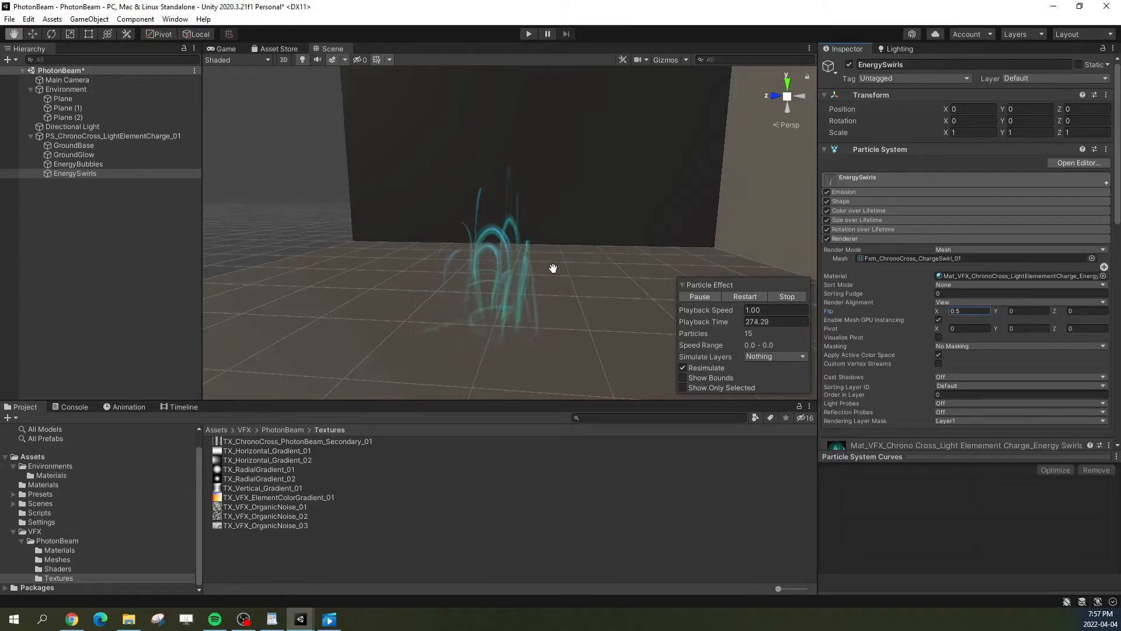
{"action": "mouse_move", "coordinate": [560, 313]}
{"action": "right_mouse_down"}
{"action": "mouse_move", "coordinate": [553, 303]}
{"action": "mouse_move", "coordinate": [560, 310]}
{"action": "right_mouse_up"}
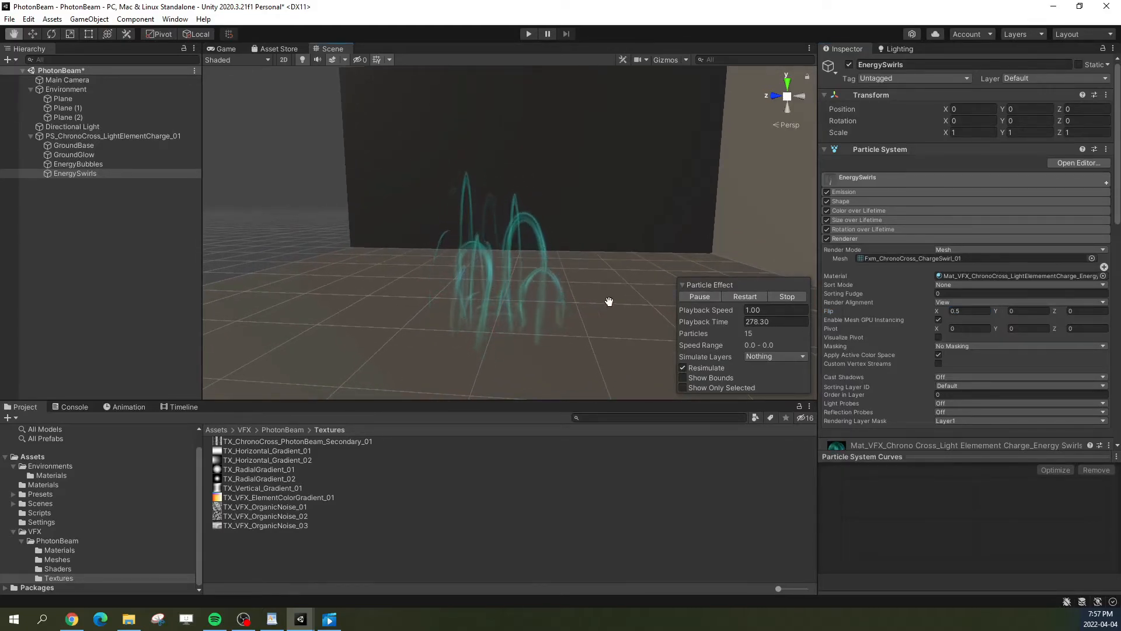
{"action": "left_click", "coordinate": [741, 296]}
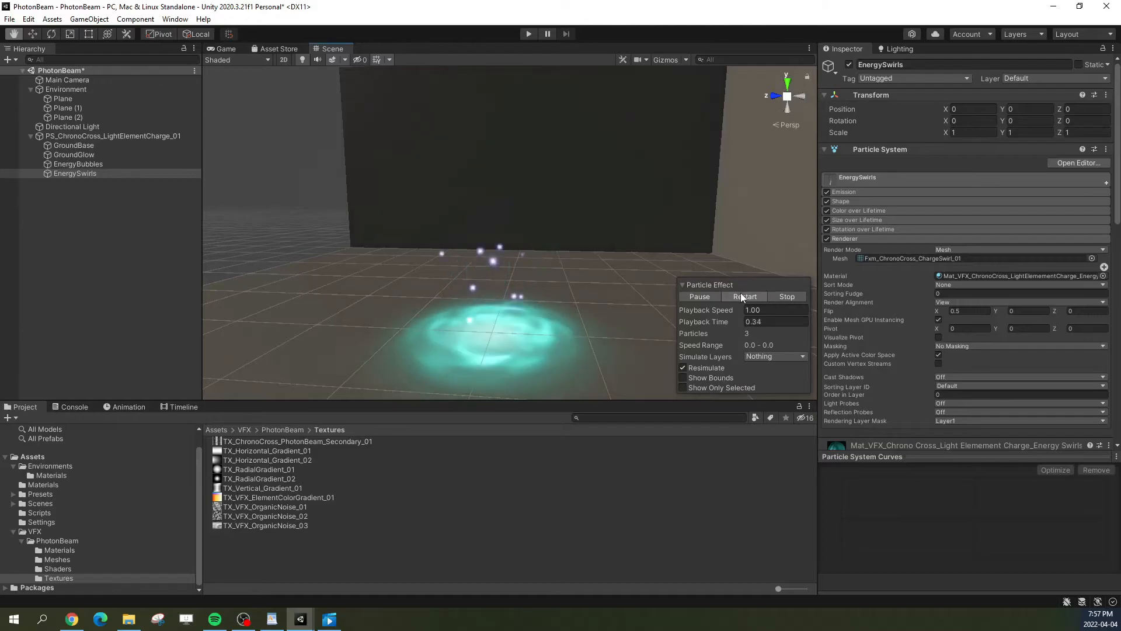
Step: Replay the EnergySwirls particle effect from the start and pause it once the swirls are showing
{"action": "left_click", "coordinate": [740, 296]}
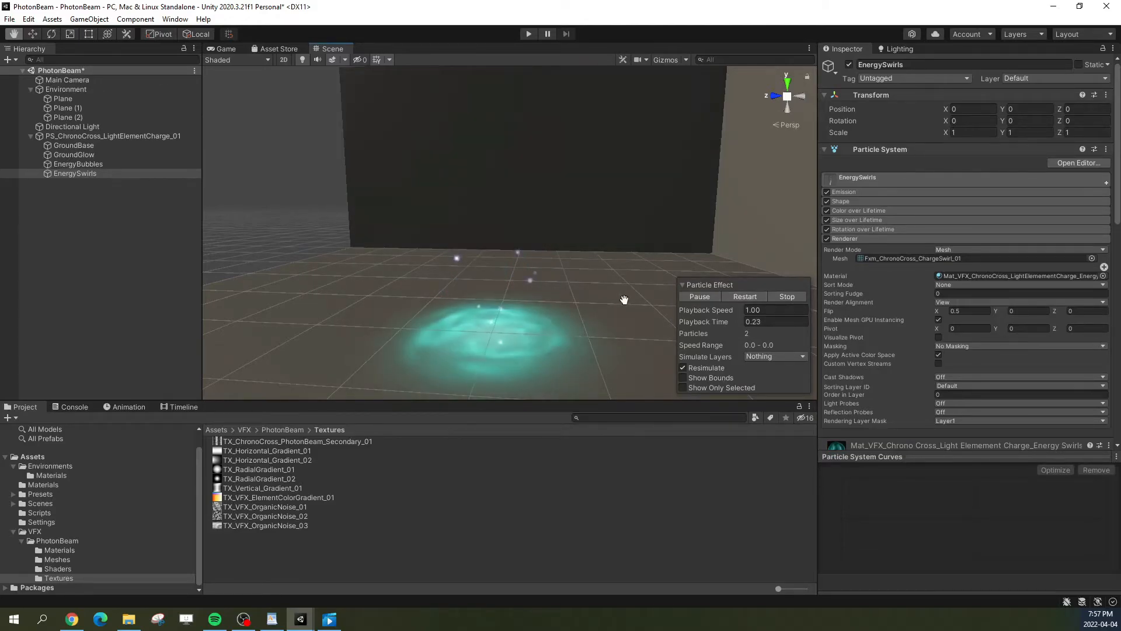
{"action": "left_click", "coordinate": [738, 295]}
{"action": "left_click", "coordinate": [699, 296]}
Step: Locate the material used by EnergySwirls and expand its shader properties on the EnergySwirls object
{"action": "left_click", "coordinate": [966, 276]}
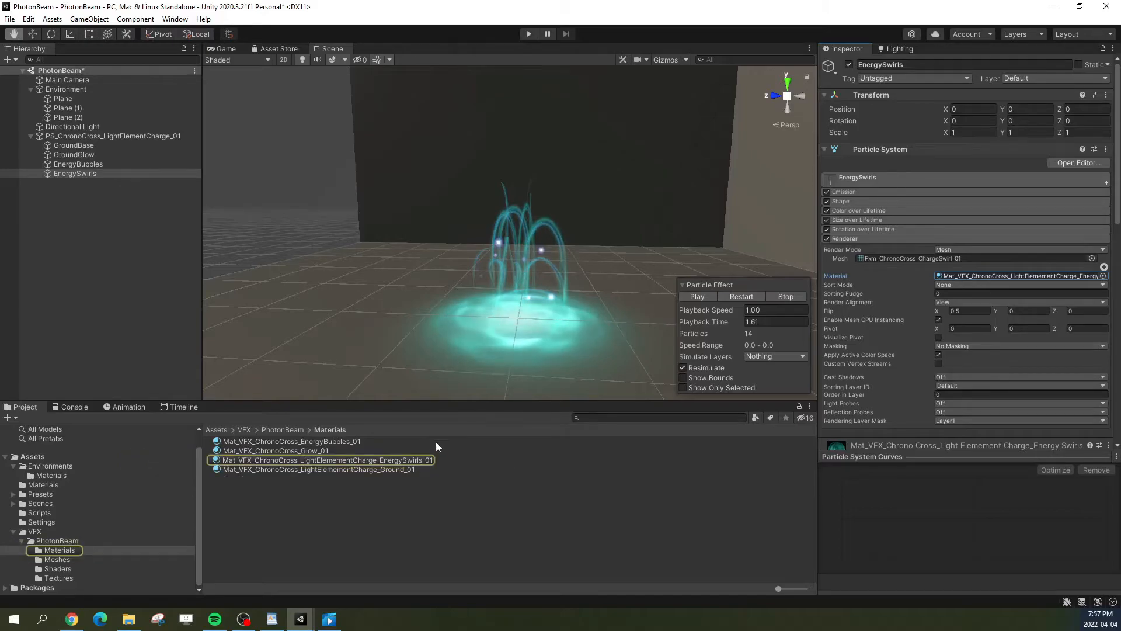
{"action": "left_click", "coordinate": [425, 460]}
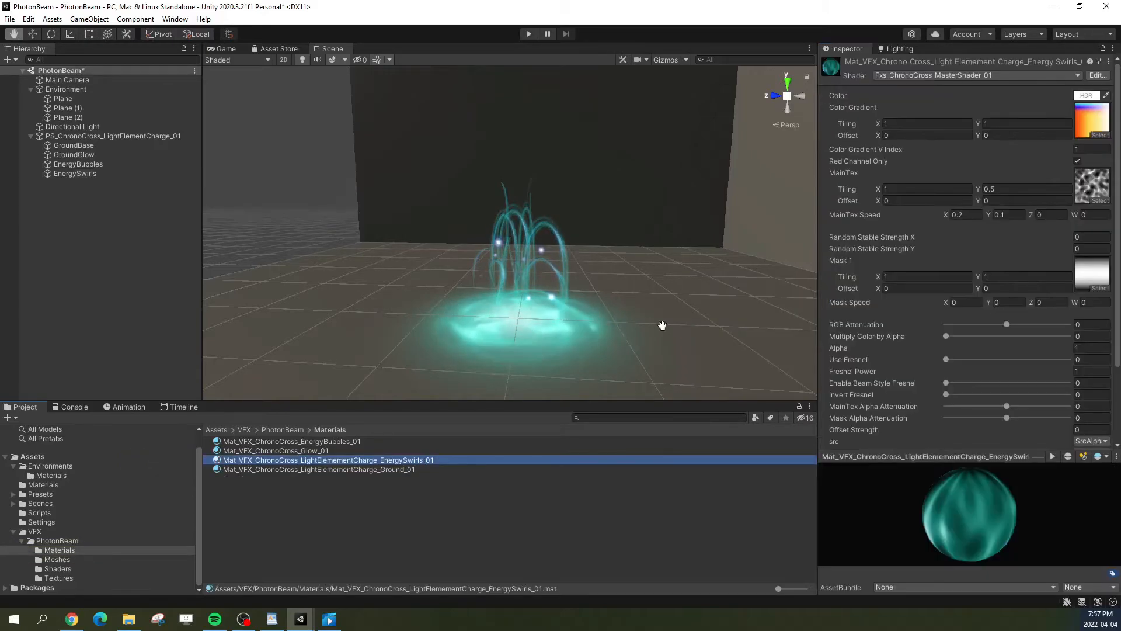
{"action": "left_click", "coordinate": [105, 165]}
{"action": "left_click", "coordinate": [103, 173]}
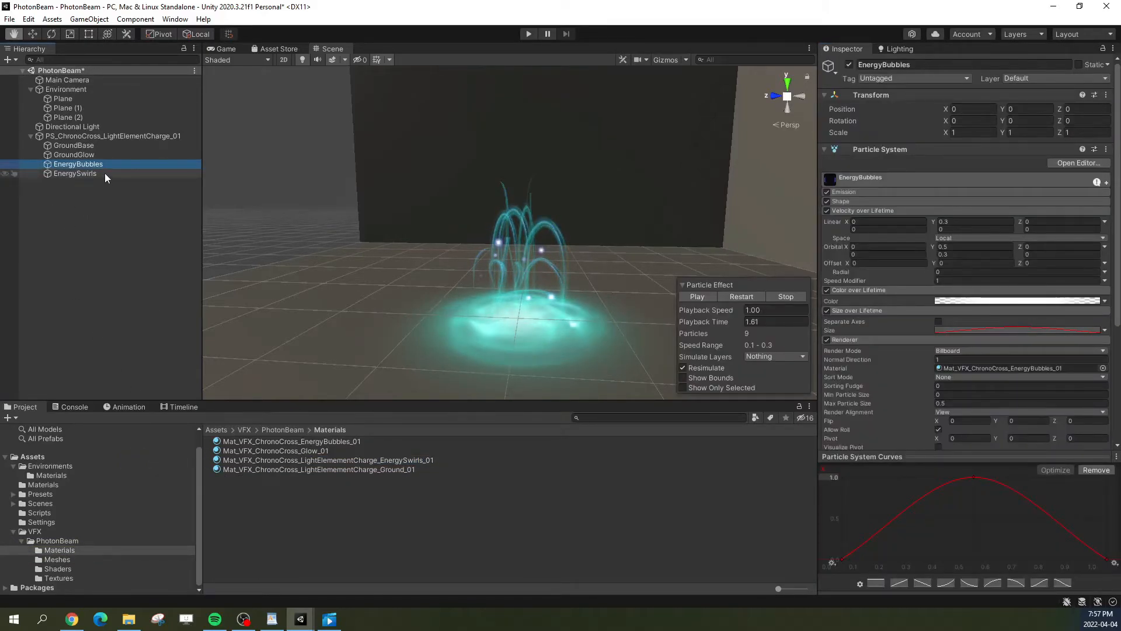
{"action": "scroll", "coordinate": [897, 275], "scroll_direction": "down", "scroll_amount": 5}
{"action": "scroll", "coordinate": [897, 274], "scroll_direction": "down", "scroll_amount": 5}
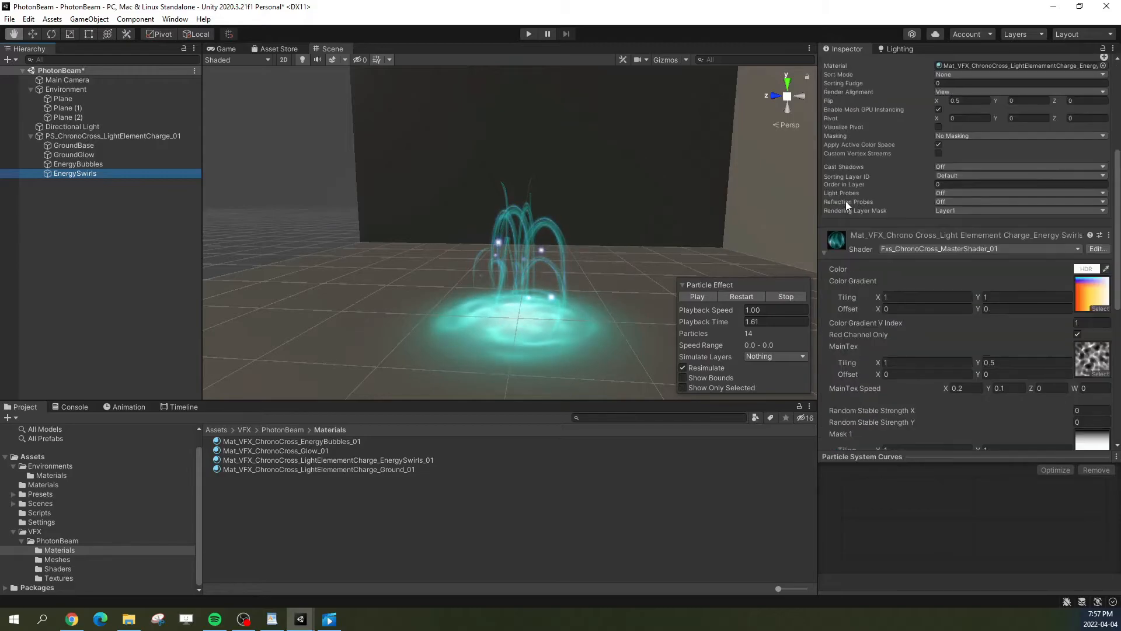
{"action": "left_click", "coordinate": [825, 253]}
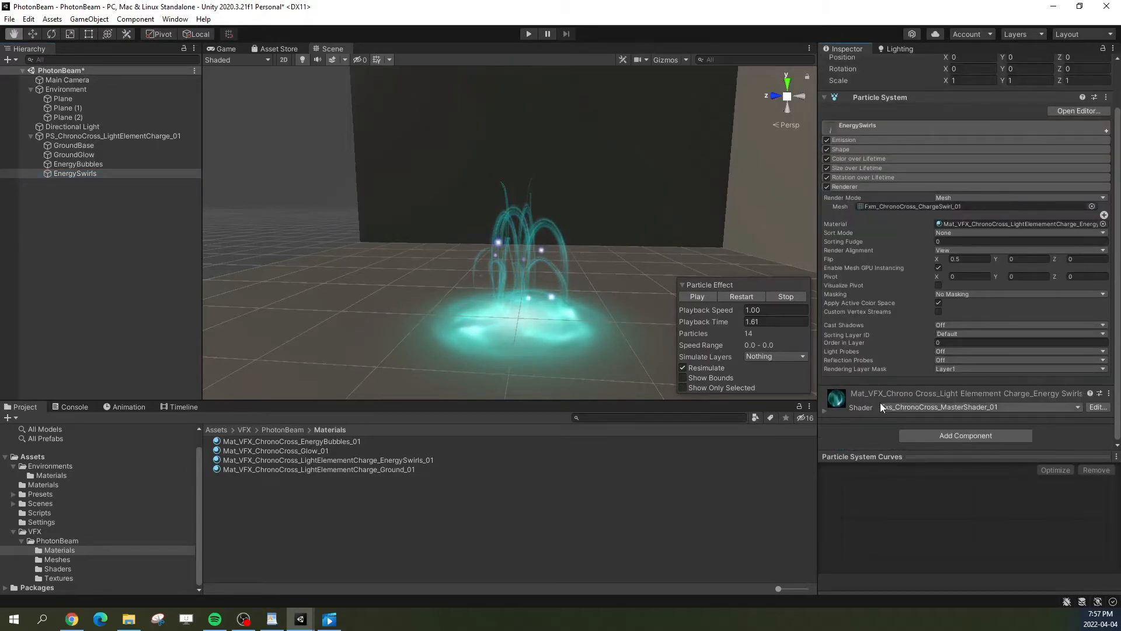
{"action": "left_click", "coordinate": [824, 412]}
{"action": "scroll", "coordinate": [902, 334], "scroll_direction": "down", "scroll_amount": 12}
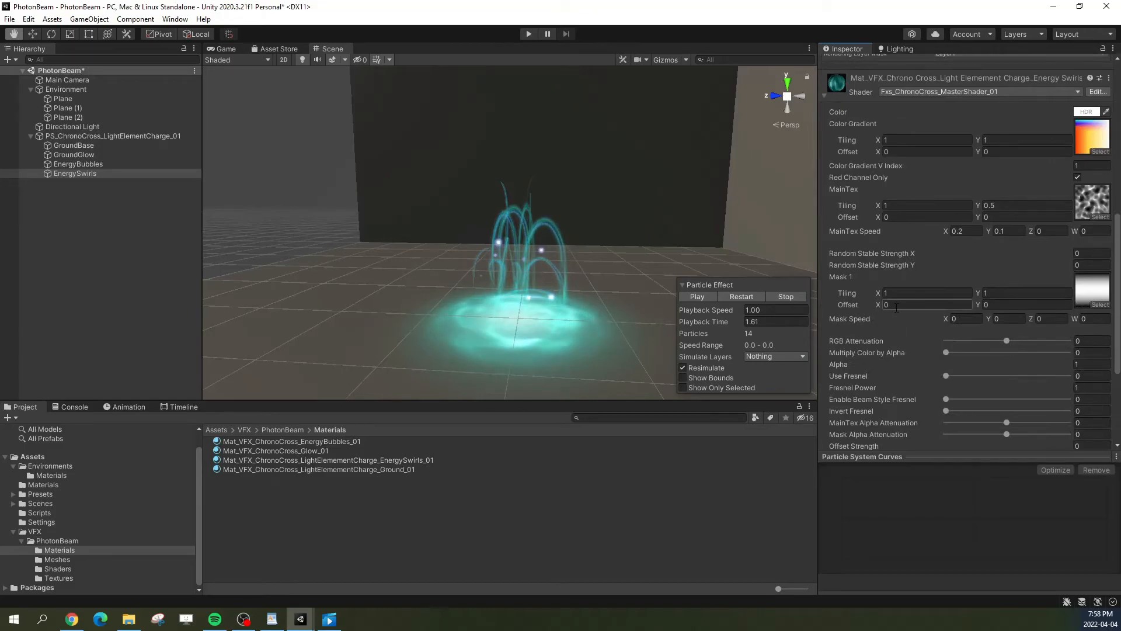
{"action": "scroll", "coordinate": [884, 305], "scroll_direction": "down", "scroll_amount": 3}
{"action": "scroll", "coordinate": [884, 305], "scroll_direction": "up", "scroll_amount": 5}
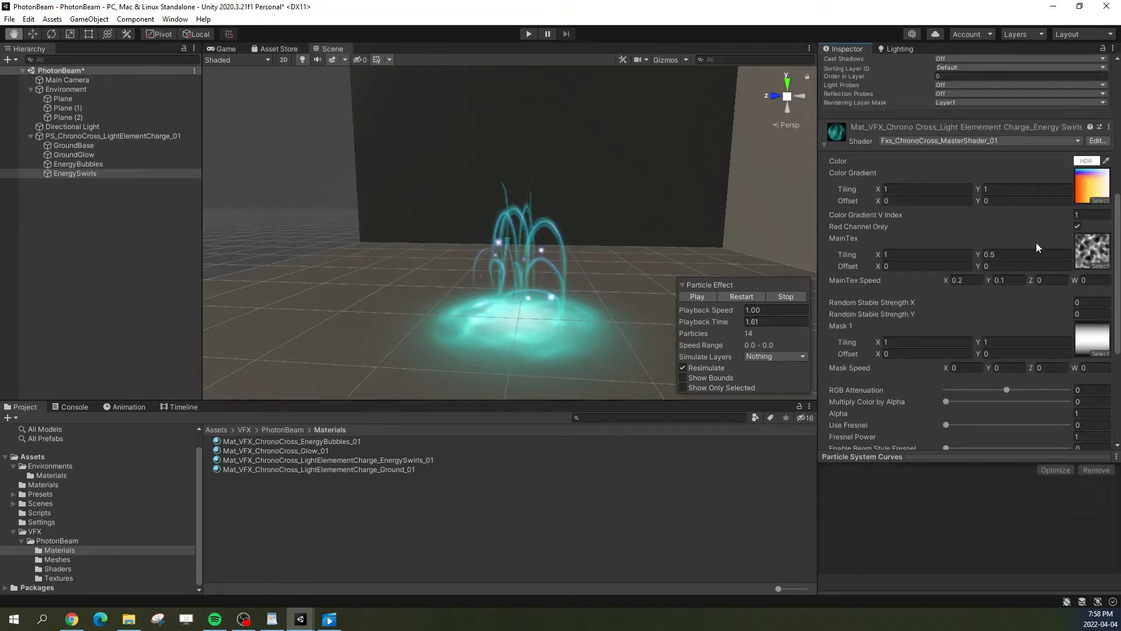
Step: Set Use Fresnel to 1 on the EnergySwirls material
{"action": "scroll", "coordinate": [982, 284], "scroll_direction": "down", "scroll_amount": 3}
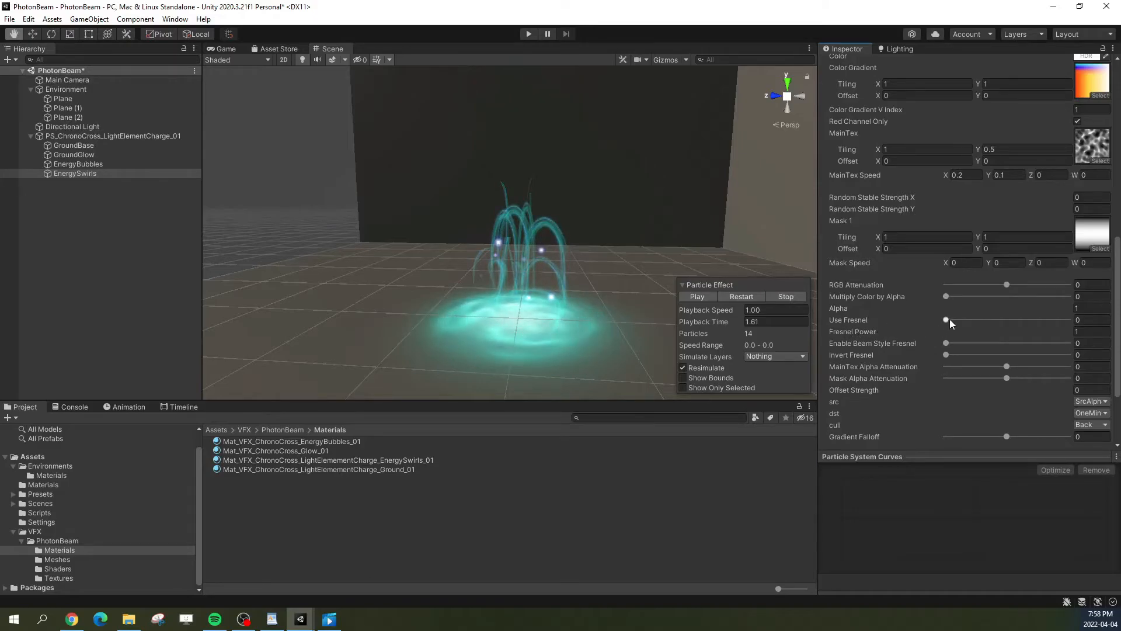
{"action": "left_click_drag", "start_coordinate": [946, 320], "coordinate": [1067, 320]}
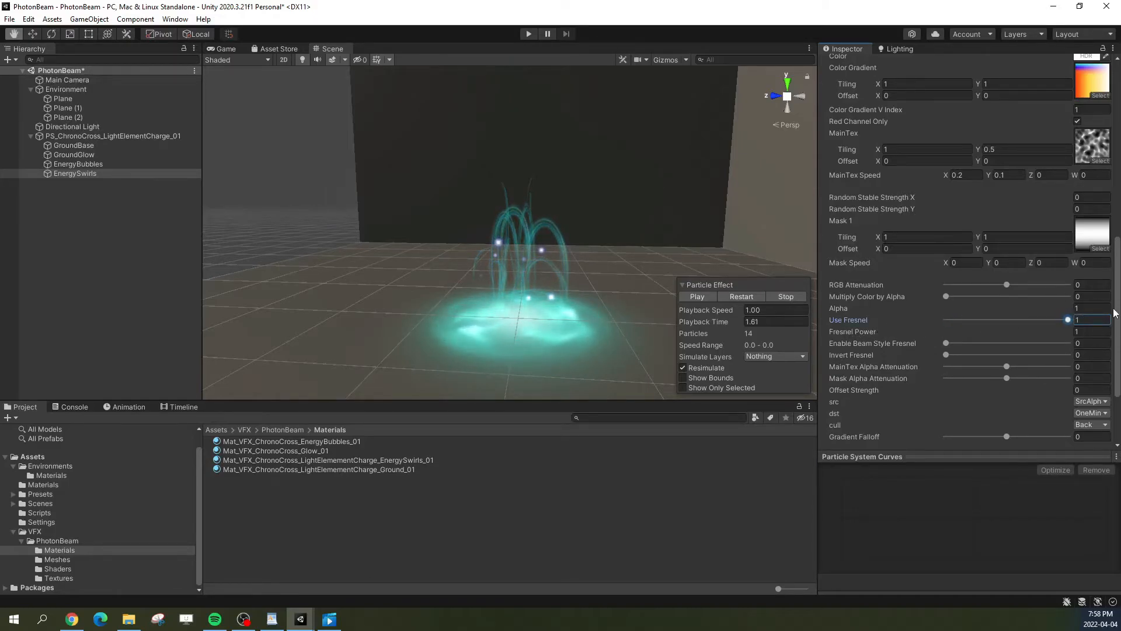
{"action": "scroll", "coordinate": [562, 233], "scroll_direction": "up", "scroll_amount": 2}
{"action": "scroll", "coordinate": [562, 232], "scroll_direction": "up", "scroll_amount": 8}
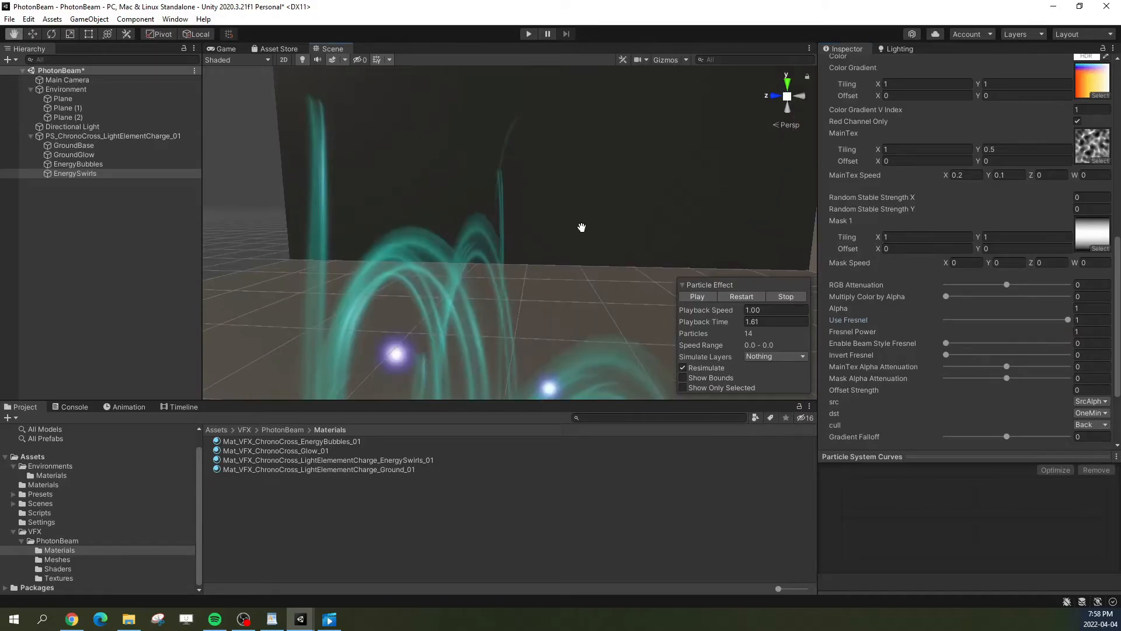
{"action": "mouse_move", "coordinate": [1059, 317]}
{"action": "left_mouse_down"}
{"action": "mouse_move", "coordinate": [839, 312]}
{"action": "mouse_move", "coordinate": [1068, 319]}
{"action": "left_mouse_up"}
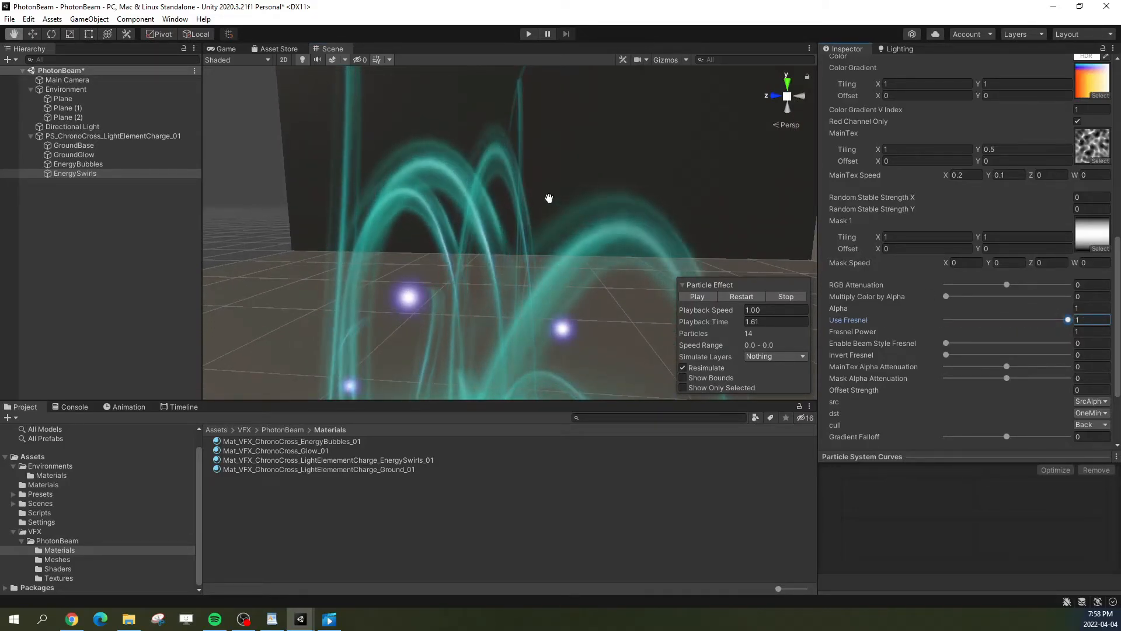
{"action": "scroll", "coordinate": [549, 198], "scroll_direction": "down", "scroll_amount": 5}
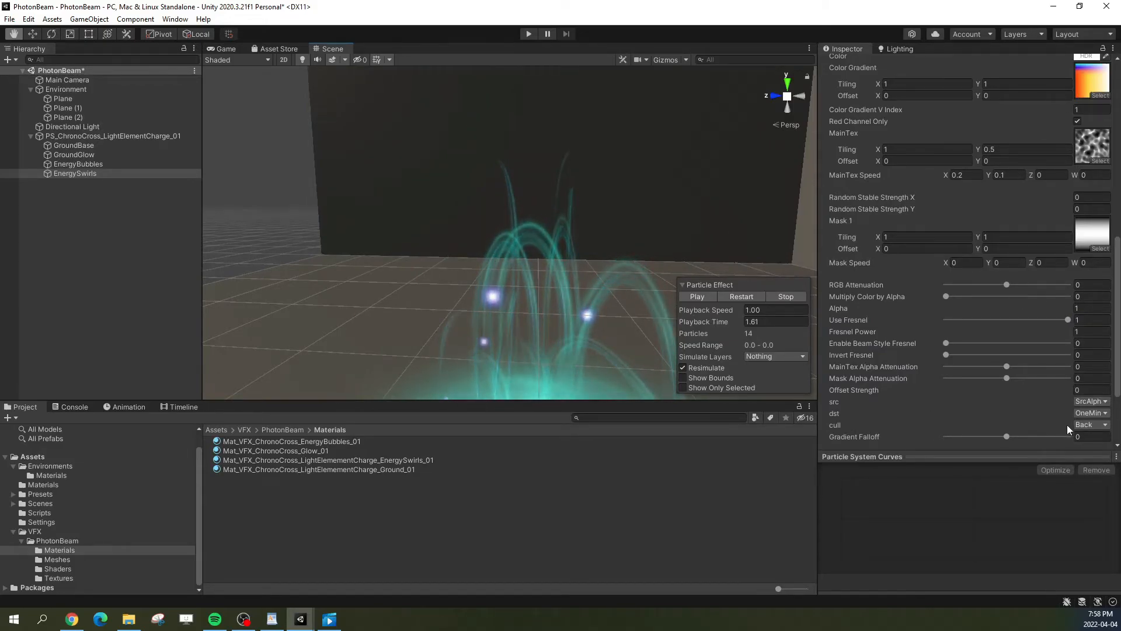
Step: Set the cull option of the EnergySwirls material to Off
{"action": "left_click", "coordinate": [1087, 425]}
{"action": "left_click", "coordinate": [1079, 438]}
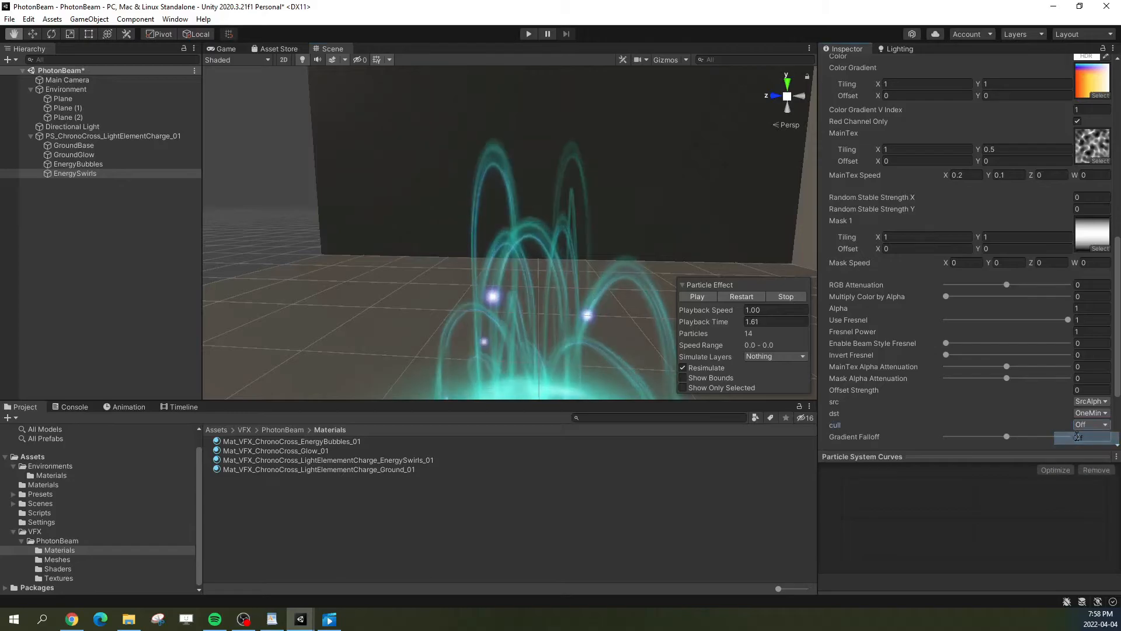
{"action": "left_click_drag", "start_coordinate": [606, 201], "coordinate": [615, 212], "text": "alt"}
{"action": "scroll", "coordinate": [614, 211], "scroll_direction": "down", "scroll_amount": 2}
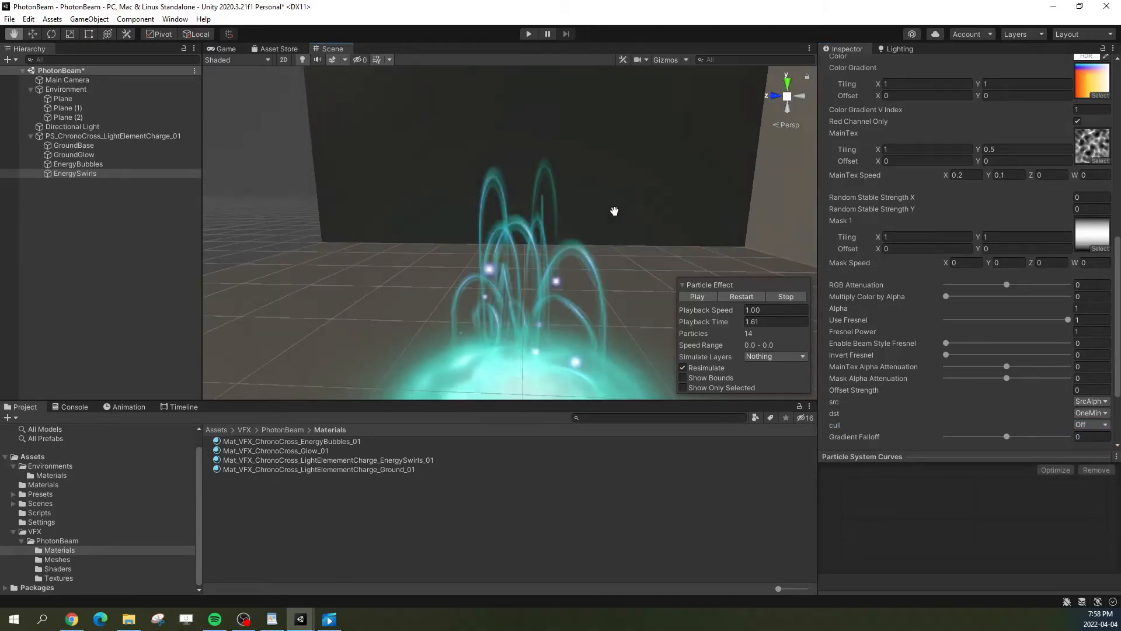
{"action": "scroll", "coordinate": [616, 223], "scroll_direction": "down", "scroll_amount": 2}
{"action": "mouse_move", "coordinate": [616, 223]}
{"action": "middle_mouse_down"}
{"action": "mouse_move", "coordinate": [605, 195]}
{"action": "mouse_move", "coordinate": [608, 220]}
{"action": "mouse_move", "coordinate": [580, 228]}
{"action": "mouse_move", "coordinate": [597, 227]}
{"action": "middle_mouse_up"}
{"action": "middle_click_drag", "start_coordinate": [683, 219], "coordinate": [507, 230]}
{"action": "right_click_drag", "start_coordinate": [508, 230], "coordinate": [413, 228]}
{"action": "scroll", "coordinate": [420, 225], "scroll_direction": "down", "scroll_amount": 3}
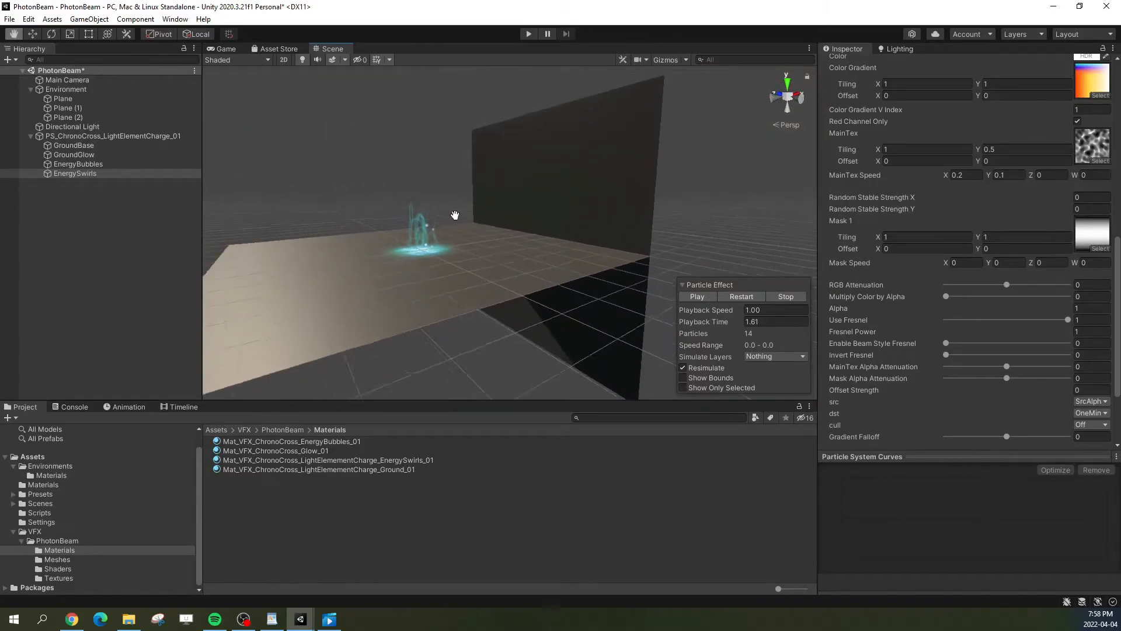
{"action": "middle_click_drag", "start_coordinate": [448, 213], "coordinate": [480, 208]}
{"action": "mouse_move", "coordinate": [490, 233]}
{"action": "right_mouse_down"}
{"action": "mouse_move", "coordinate": [510, 233]}
{"action": "mouse_move", "coordinate": [500, 241]}
{"action": "right_mouse_up"}
{"action": "middle_click_drag", "start_coordinate": [500, 245], "coordinate": [521, 251]}
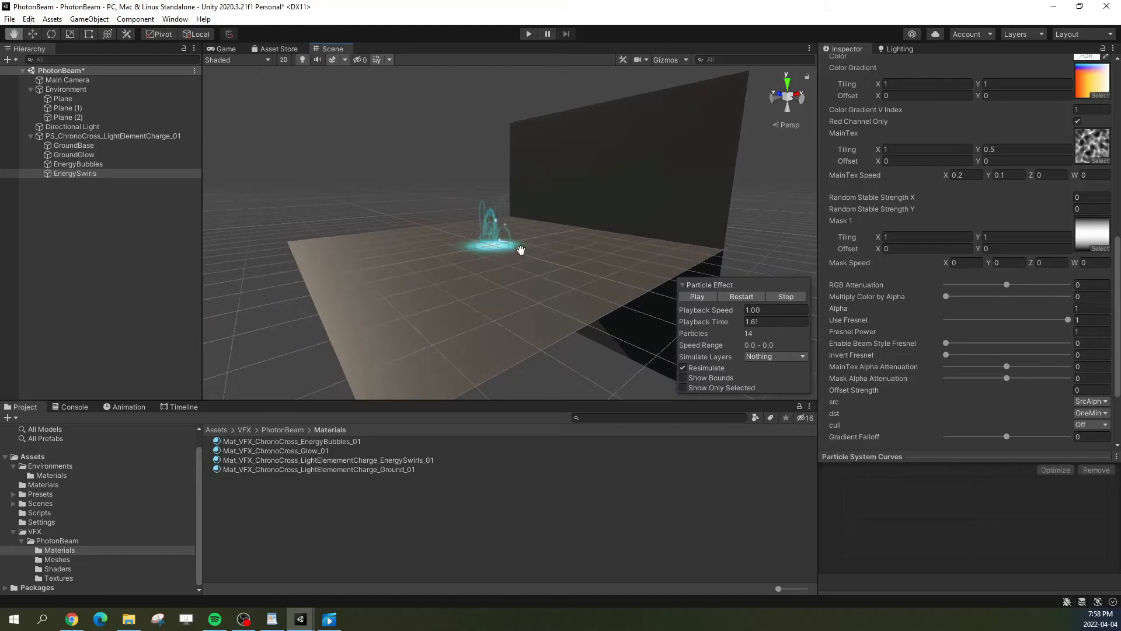
{"action": "scroll", "coordinate": [521, 248], "scroll_direction": "down", "scroll_amount": 2}
Step: Try the Front cull option on the EnergySwirls material and check the swirls from several sides
{"action": "left_click", "coordinate": [1094, 425]}
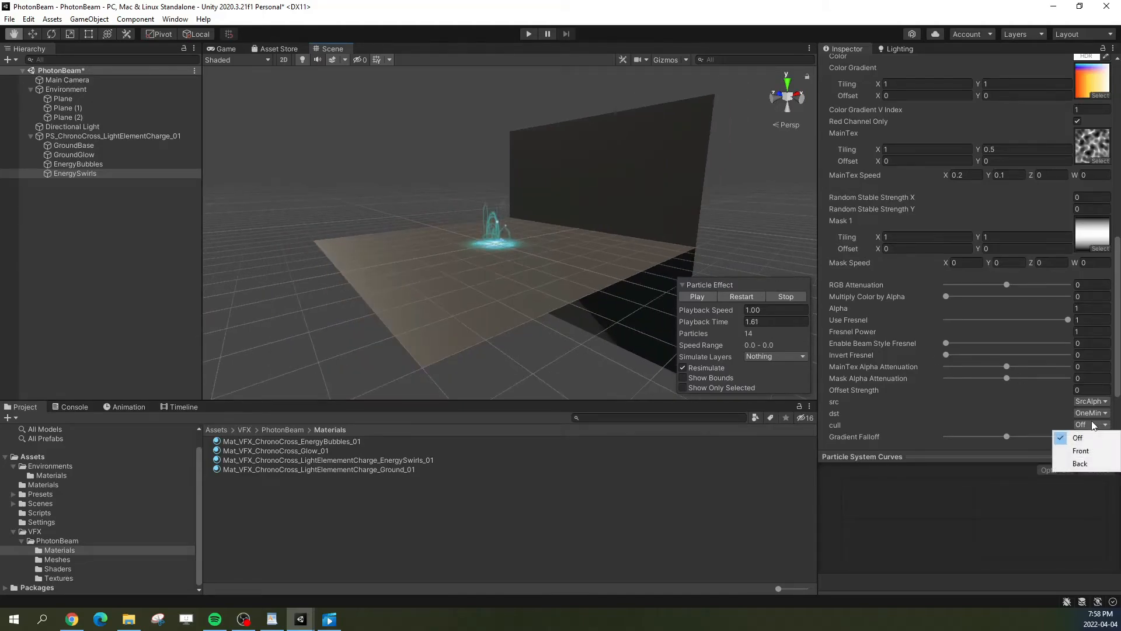
{"action": "left_click", "coordinate": [1079, 451]}
{"action": "right_click_drag", "start_coordinate": [528, 233], "coordinate": [713, 242]}
{"action": "middle_click_drag", "start_coordinate": [408, 238], "coordinate": [515, 239]}
{"action": "right_click_drag", "start_coordinate": [568, 248], "coordinate": [487, 242]}
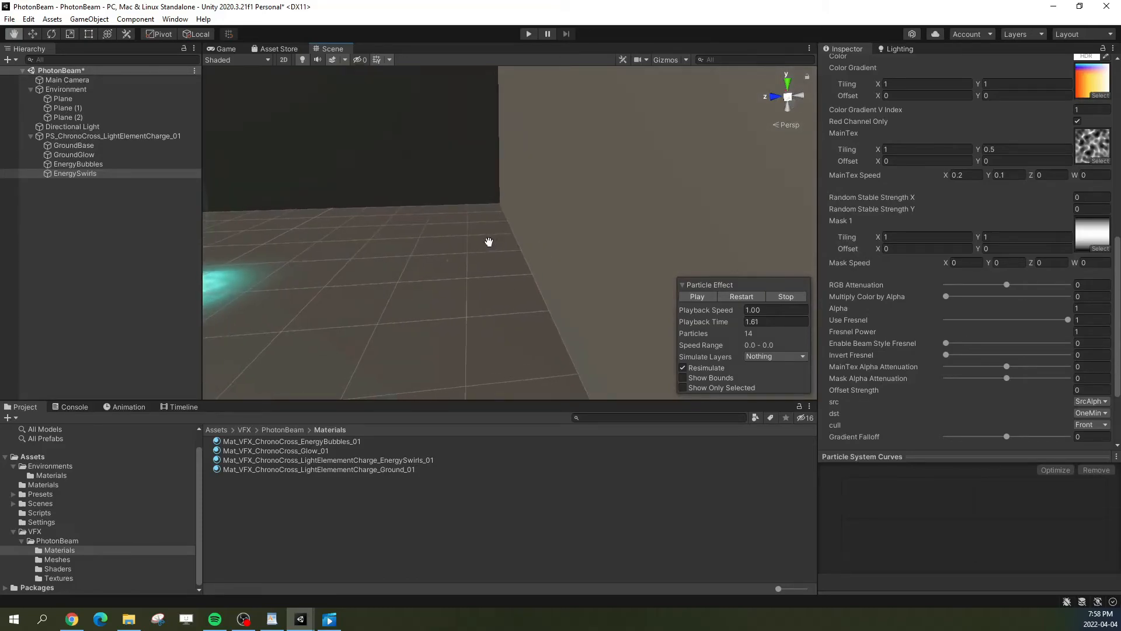
{"action": "scroll", "coordinate": [564, 243], "scroll_direction": "down", "scroll_amount": 5}
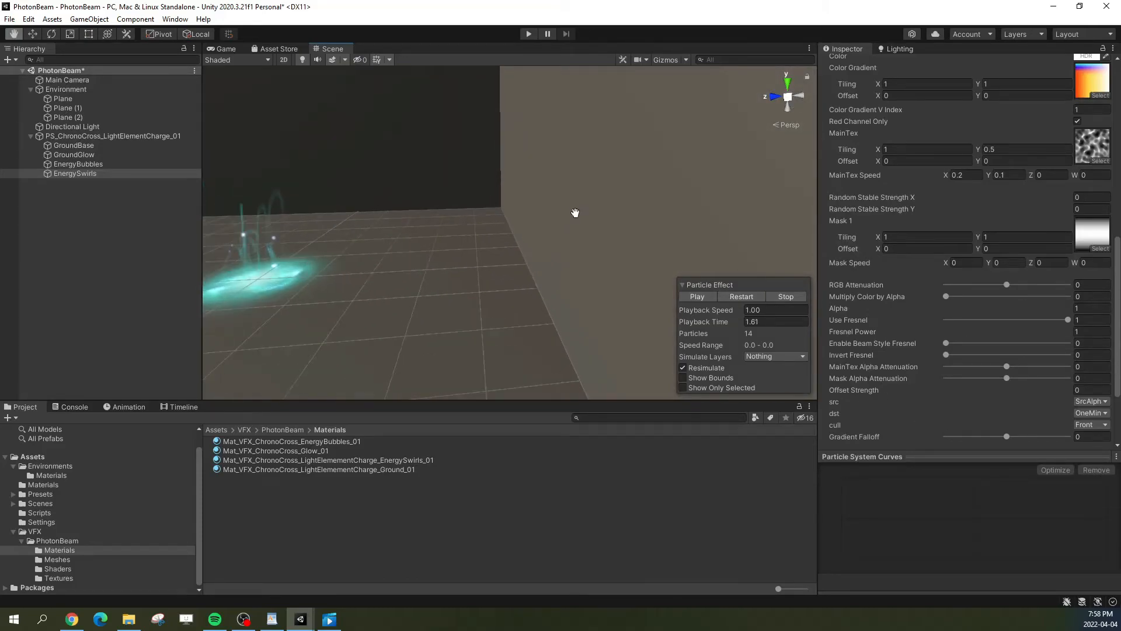
{"action": "right_click_drag", "start_coordinate": [576, 243], "coordinate": [490, 239]}
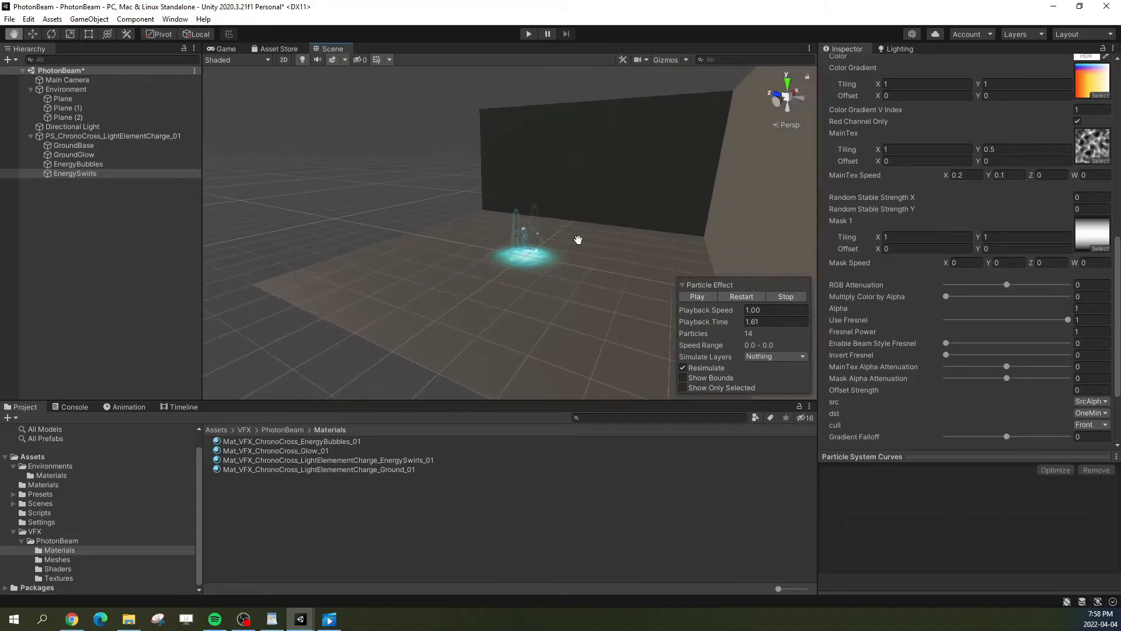
{"action": "middle_click_drag", "start_coordinate": [578, 240], "coordinate": [535, 243]}
{"action": "right_click_drag", "start_coordinate": [638, 258], "coordinate": [539, 210]}
{"action": "left_click_drag", "start_coordinate": [540, 209], "coordinate": [736, 276]}
Step: Switch the EnergySwirls material's cull option back to Off
{"action": "left_click", "coordinate": [1098, 426]}
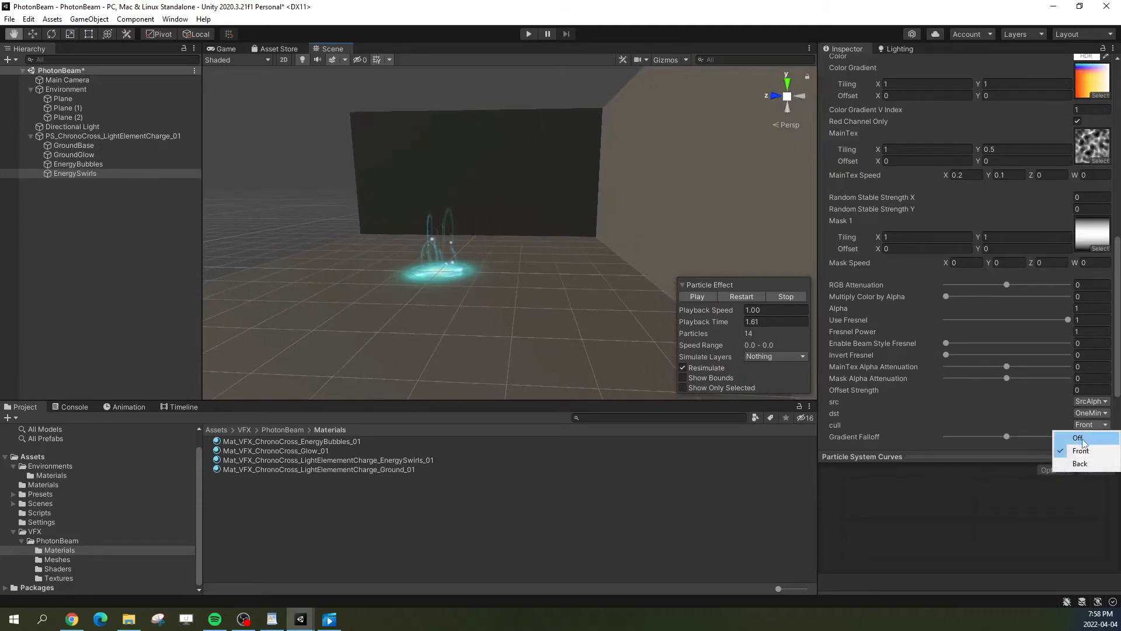
{"action": "left_click", "coordinate": [1082, 439]}
{"action": "scroll", "coordinate": [457, 248], "scroll_direction": "up", "scroll_amount": 3}
{"action": "middle_click_drag", "start_coordinate": [447, 247], "coordinate": [558, 212]}
{"action": "scroll", "coordinate": [501, 249], "scroll_direction": "up", "scroll_amount": 5}
Step: Set Use Fresnel to 0 on the EnergySwirls material and check the swirls from above
{"action": "left_click_drag", "start_coordinate": [1068, 320], "coordinate": [1061, 320]}
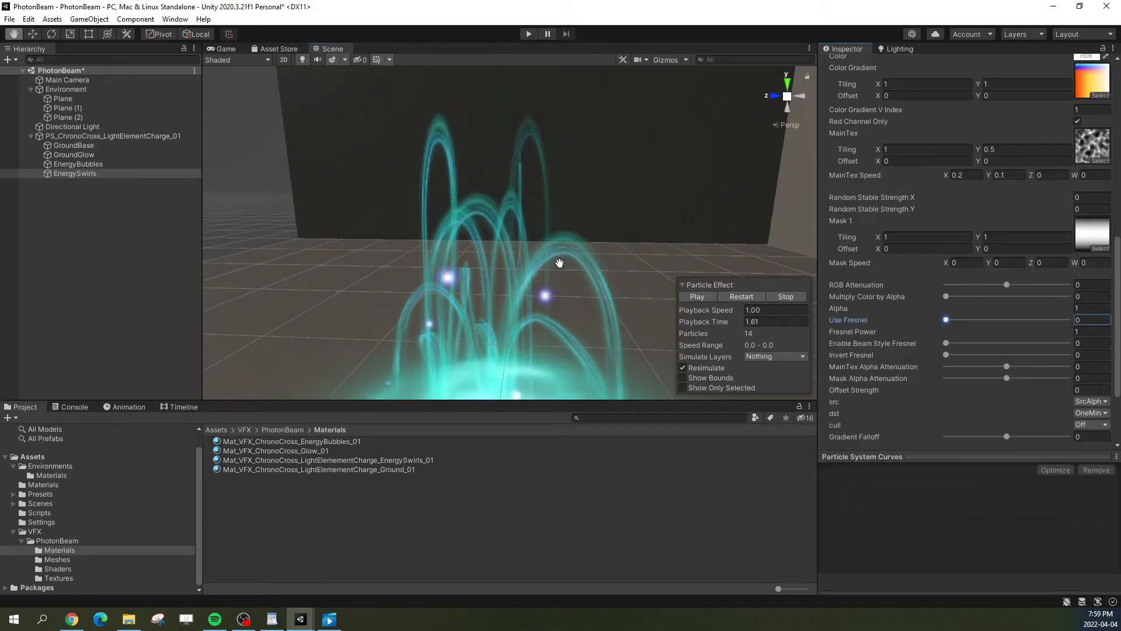
{"action": "left_click_drag", "start_coordinate": [557, 255], "coordinate": [541, 364], "text": "alt"}
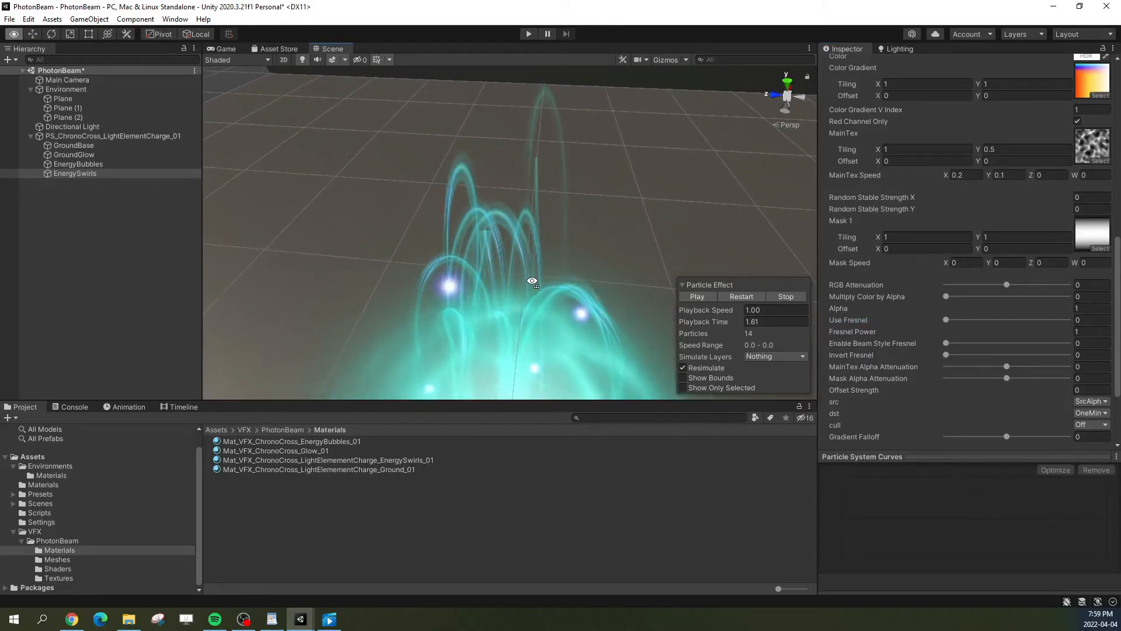
{"action": "scroll", "coordinate": [528, 268], "scroll_direction": "up", "scroll_amount": 5}
{"action": "right_click_drag", "start_coordinate": [537, 272], "coordinate": [492, 168]}
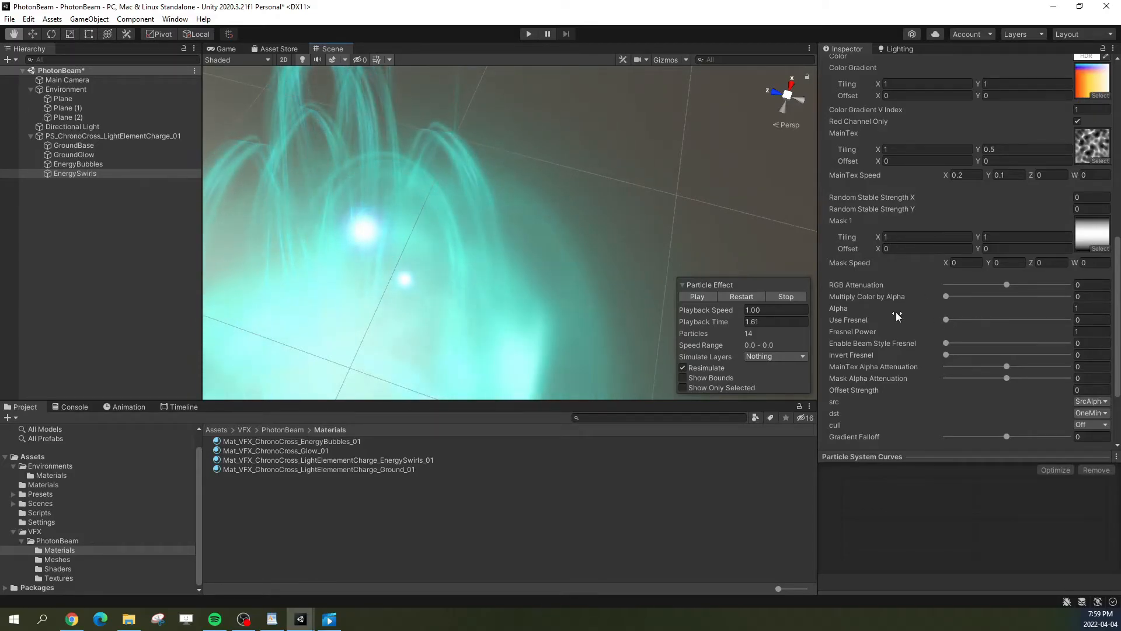
{"action": "right_click_drag", "start_coordinate": [523, 225], "coordinate": [535, 295]}
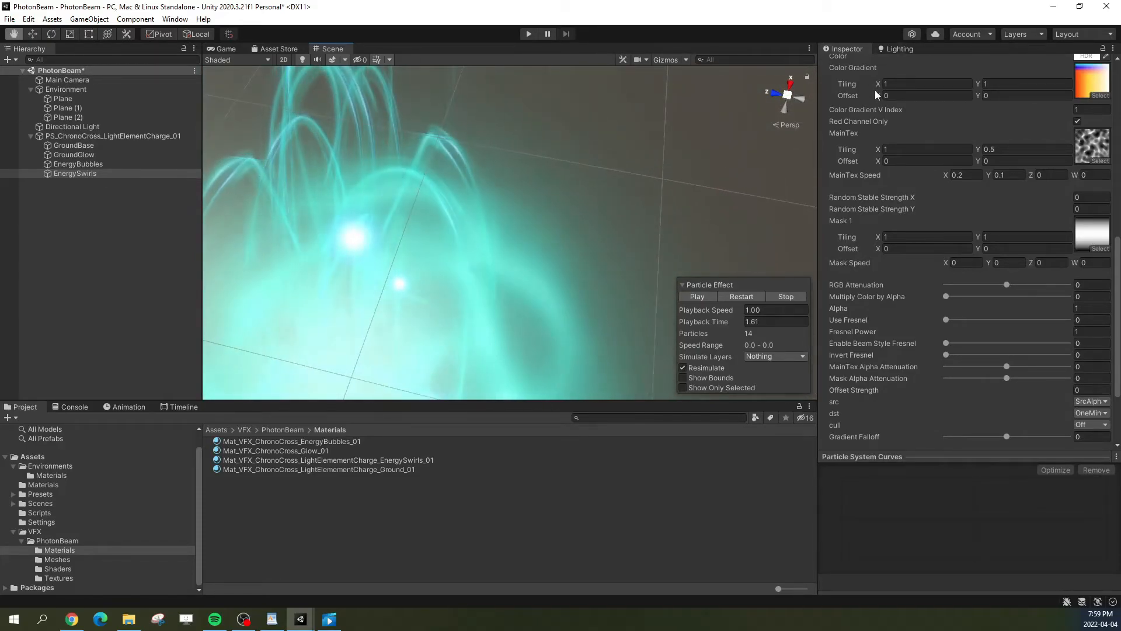
Step: Set the Render Alignment of the EnergySwirls particle renderer to Local
{"action": "scroll", "coordinate": [874, 125], "scroll_direction": "up", "scroll_amount": 15}
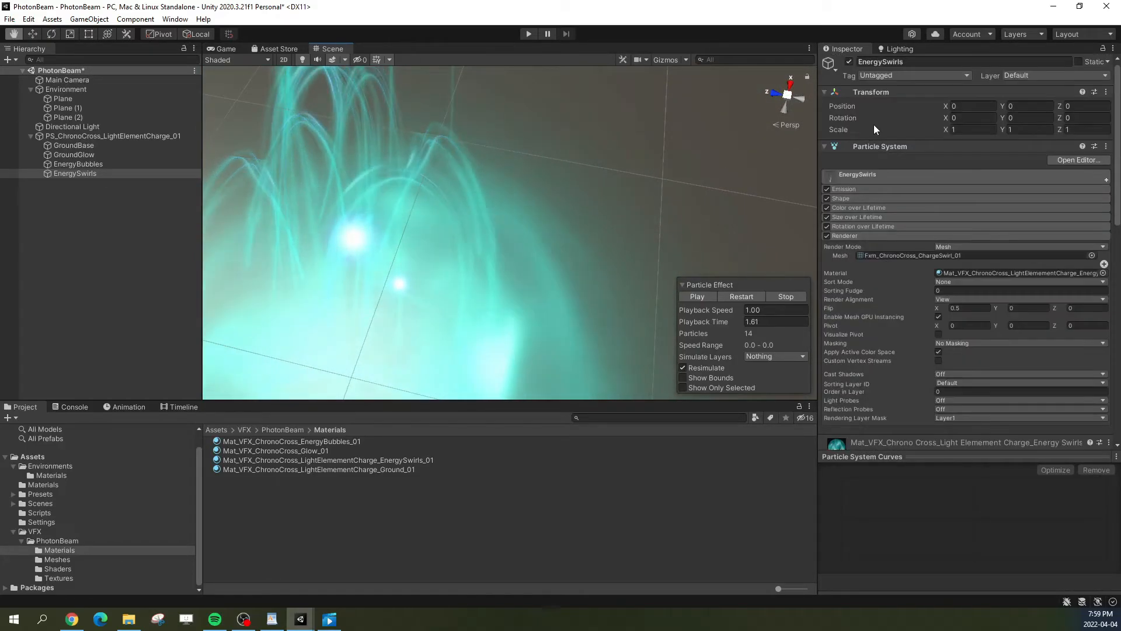
{"action": "left_click", "coordinate": [948, 300]}
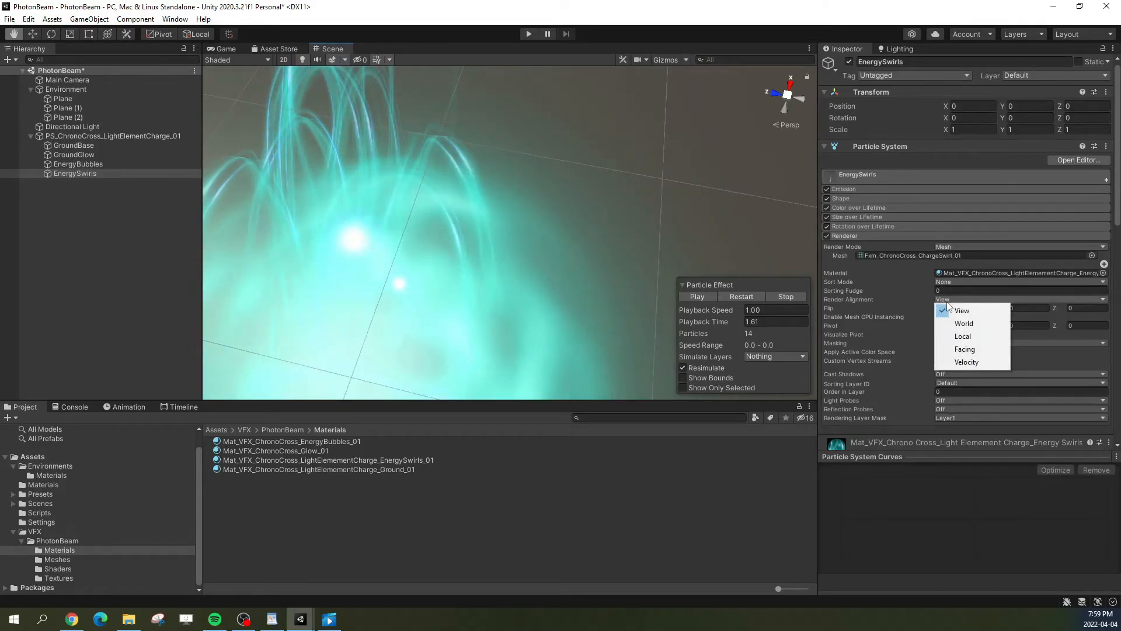
{"action": "left_click", "coordinate": [980, 336]}
{"action": "scroll", "coordinate": [599, 242], "scroll_direction": "down", "scroll_amount": 5}
{"action": "left_click_drag", "start_coordinate": [598, 242], "coordinate": [425, 202], "text": "alt"}
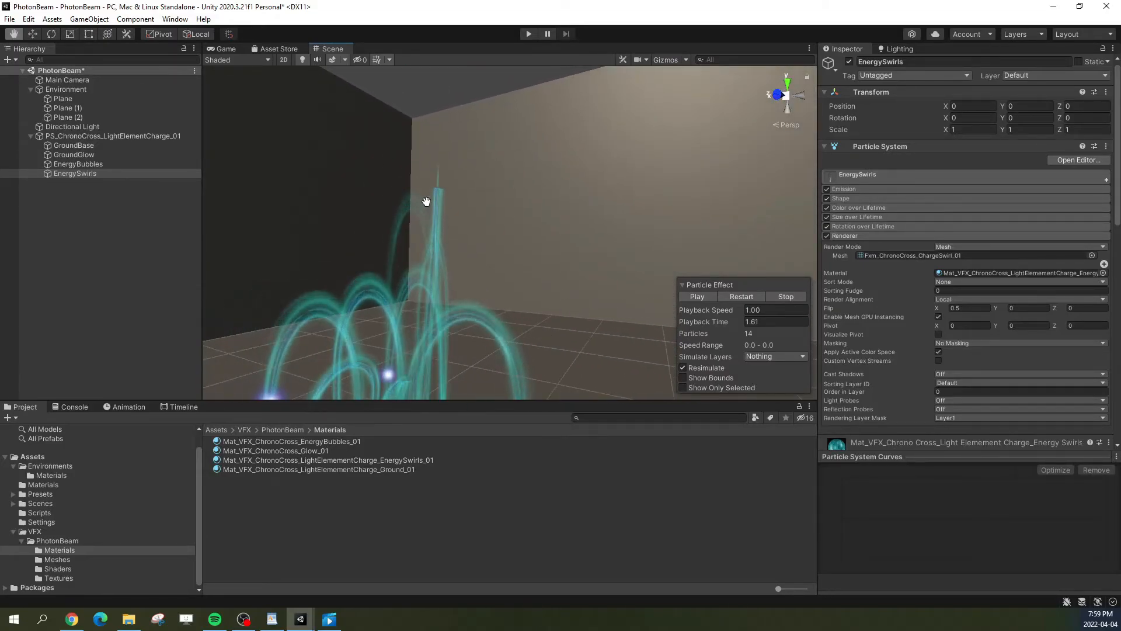
{"action": "scroll", "coordinate": [423, 199], "scroll_direction": "up", "scroll_amount": 6}
{"action": "scroll", "coordinate": [453, 205], "scroll_direction": "down", "scroll_amount": 5}
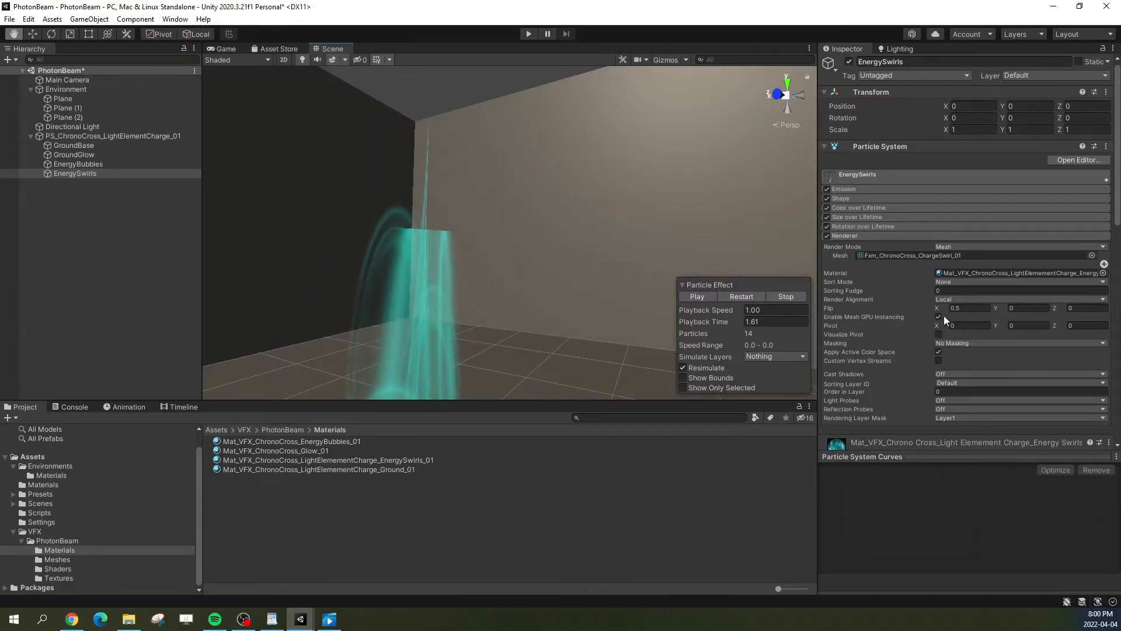
Step: Raise Use Fresnel on the EnergySwirls material back to its maximum of 1
{"action": "scroll", "coordinate": [922, 321], "scroll_direction": "down", "scroll_amount": 15}
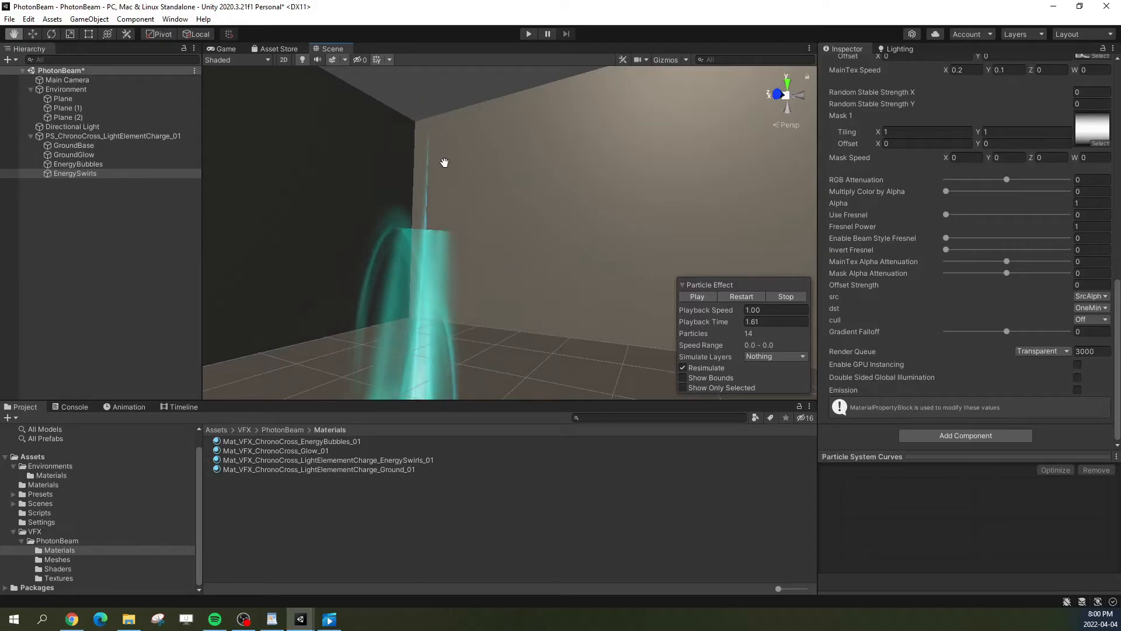
{"action": "left_click_drag", "start_coordinate": [946, 217], "coordinate": [1068, 215]}
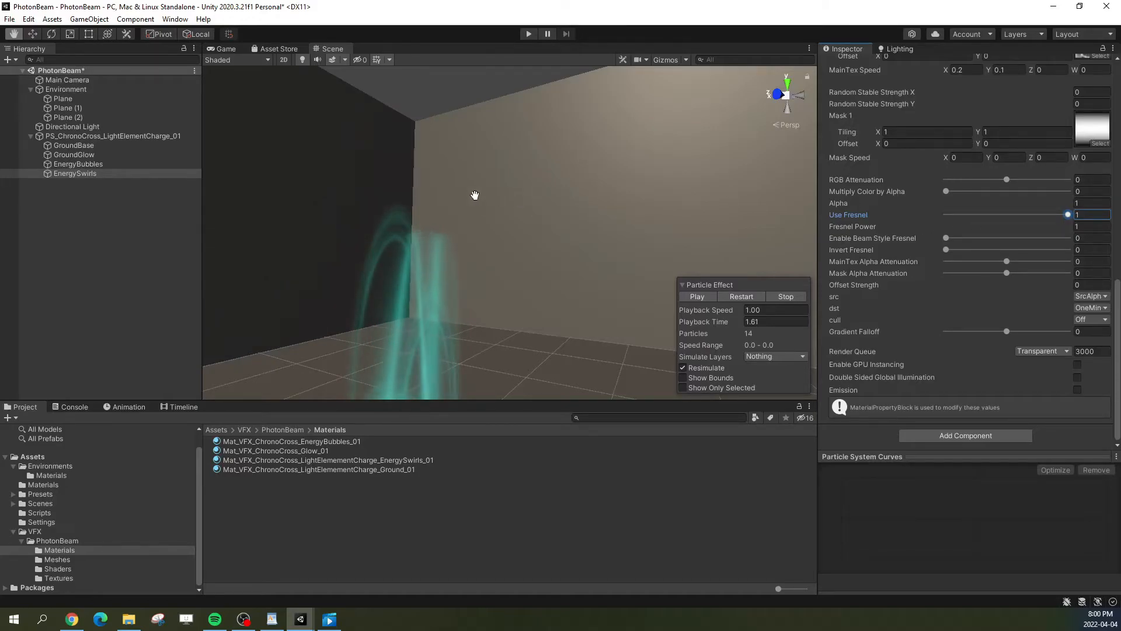
{"action": "left_click_drag", "start_coordinate": [1068, 215], "coordinate": [1116, 197]}
{"action": "right_click_drag", "start_coordinate": [510, 250], "coordinate": [352, 283]}
Step: Replay the particle effect to review the swirls and pause it partway through
{"action": "left_click", "coordinate": [742, 296]}
{"action": "right_click_drag", "start_coordinate": [578, 243], "coordinate": [611, 243]}
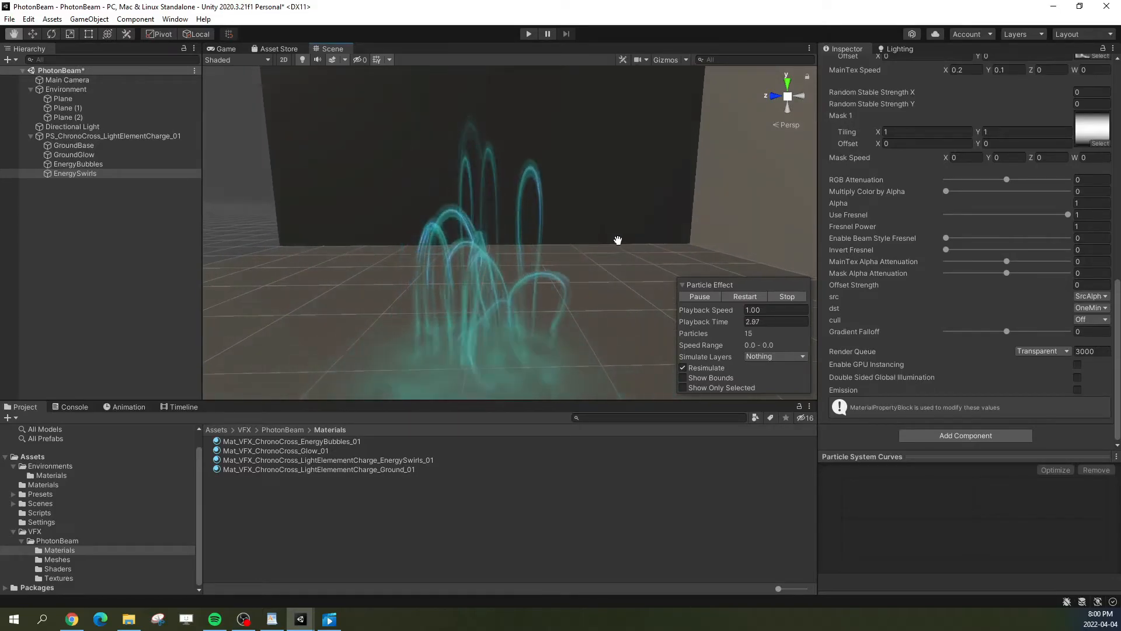
{"action": "left_click", "coordinate": [741, 296]}
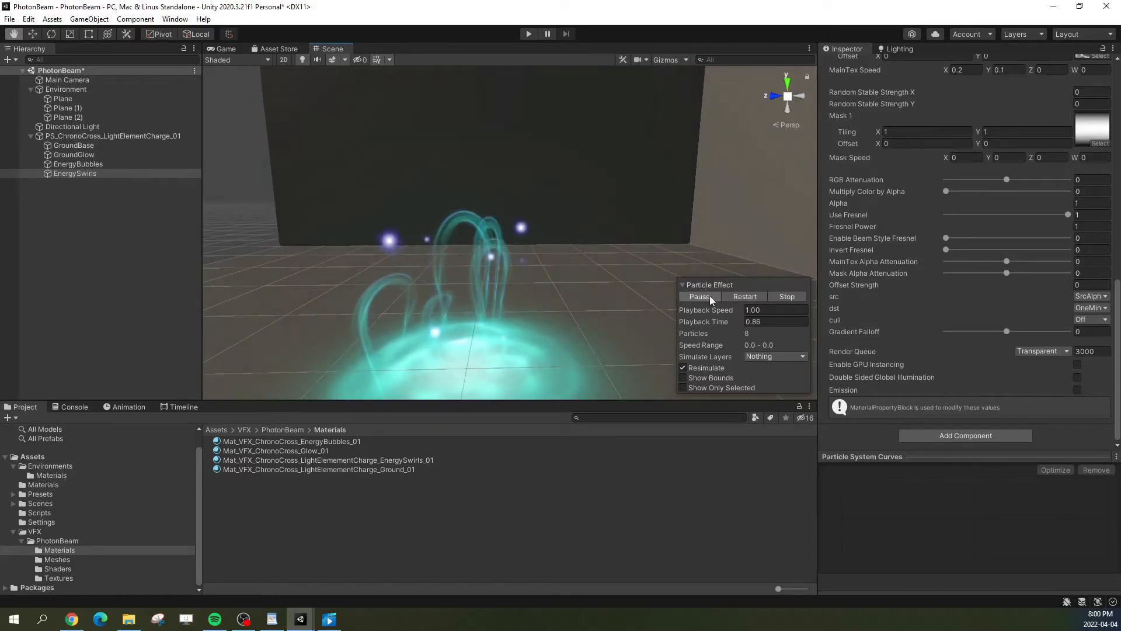
{"action": "left_click", "coordinate": [710, 296]}
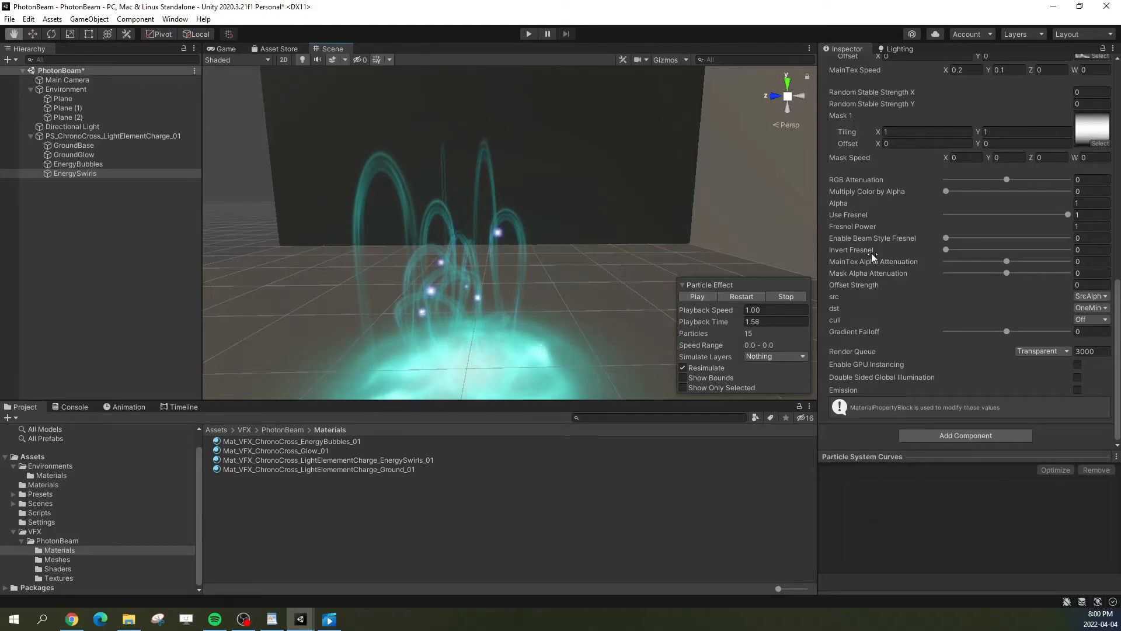
Step: Enable Custom Vertex Streams on the EnergySwirls renderer and add the UV2 stream to the list
{"action": "scroll", "coordinate": [870, 253], "scroll_direction": "up", "scroll_amount": 10}
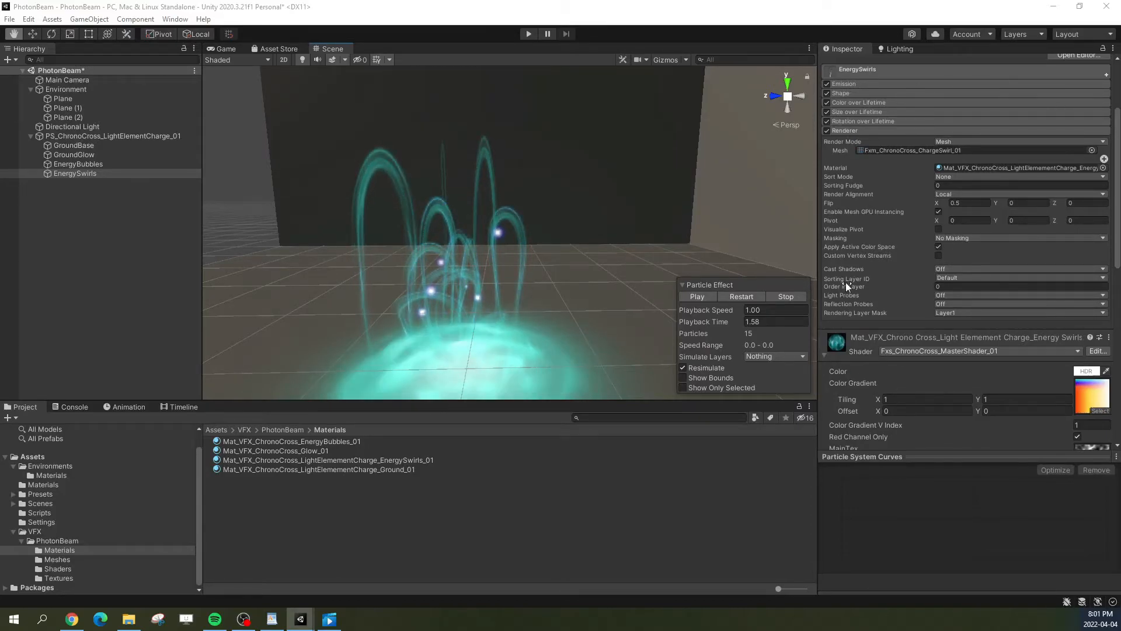
{"action": "left_click", "coordinate": [938, 256]}
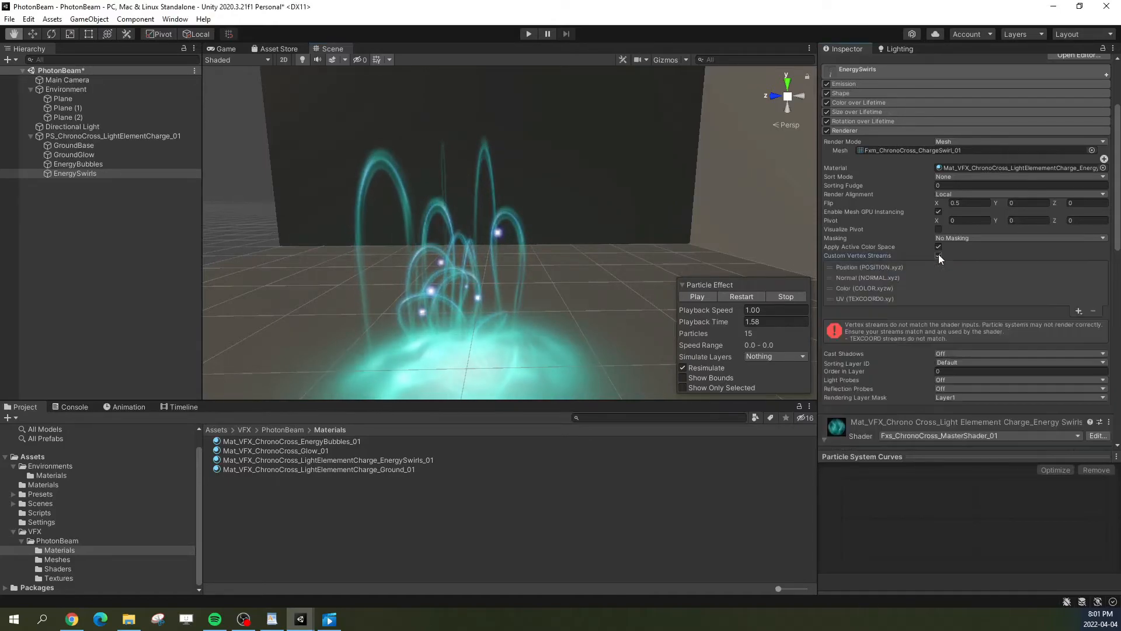
{"action": "left_click", "coordinate": [882, 268]}
{"action": "left_click", "coordinate": [871, 278]}
{"action": "left_click", "coordinate": [869, 289]}
{"action": "left_click", "coordinate": [868, 299]}
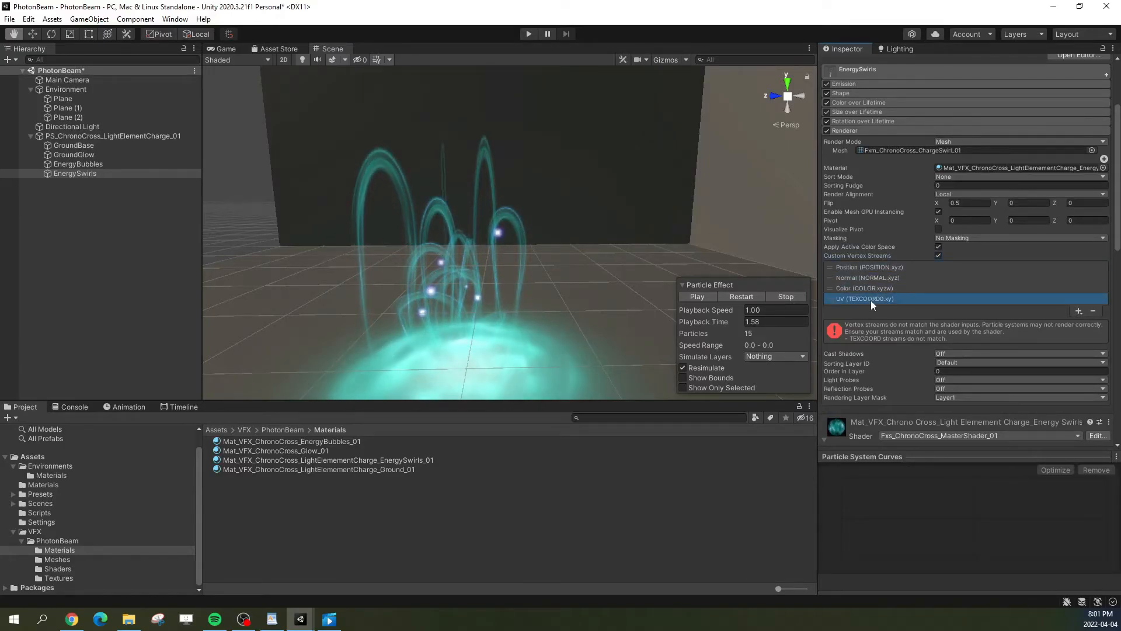
{"action": "left_click", "coordinate": [1078, 310]}
{"action": "mouse_move", "coordinate": [1039, 339]}
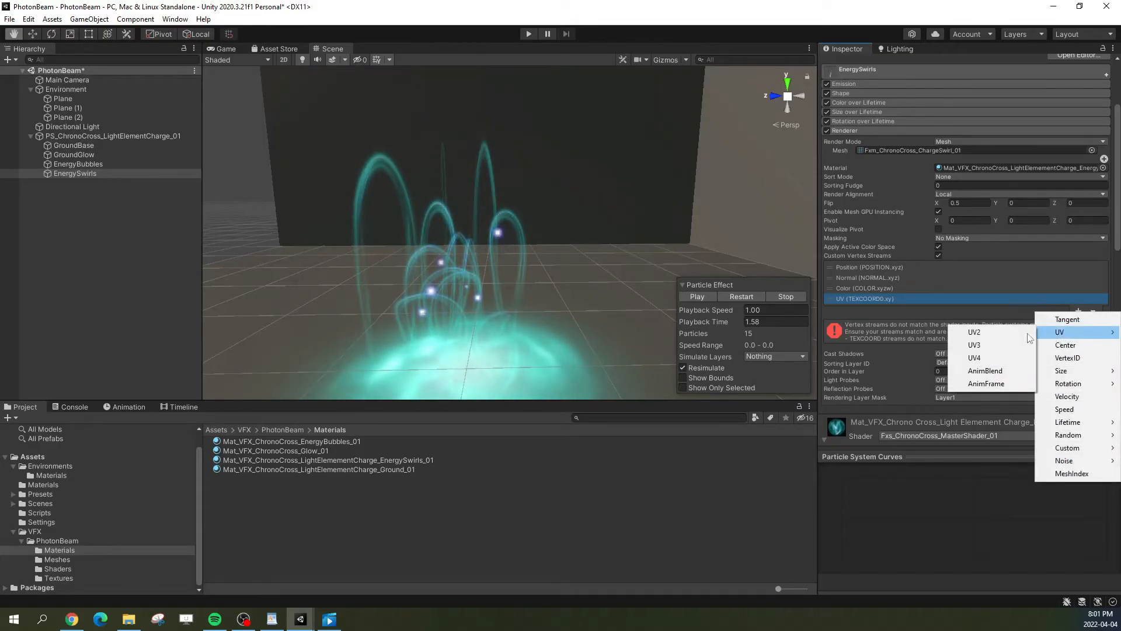
{"action": "left_click", "coordinate": [1003, 332]}
Step: Move the Color vertex stream to the head of the stream list and return it below Normal
{"action": "scroll", "coordinate": [969, 290], "scroll_direction": "down", "scroll_amount": 3}
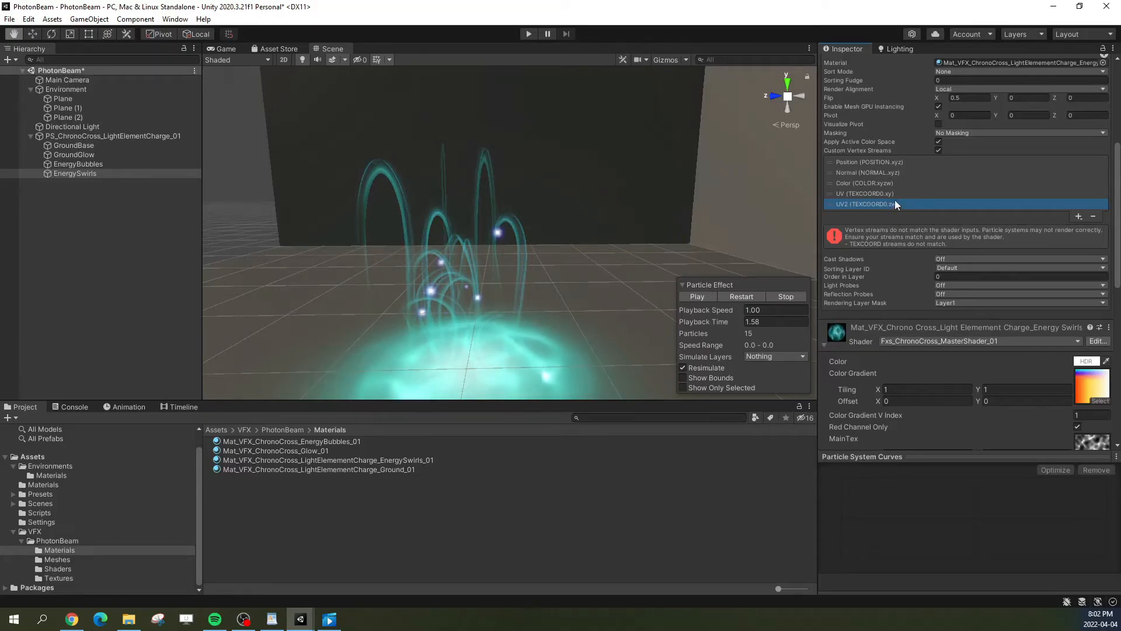
{"action": "mouse_move", "coordinate": [856, 181]}
{"action": "left_mouse_down"}
{"action": "mouse_move", "coordinate": [857, 202]}
{"action": "mouse_move", "coordinate": [856, 164]}
{"action": "mouse_move", "coordinate": [851, 224]}
{"action": "mouse_move", "coordinate": [863, 166]}
{"action": "left_mouse_up"}
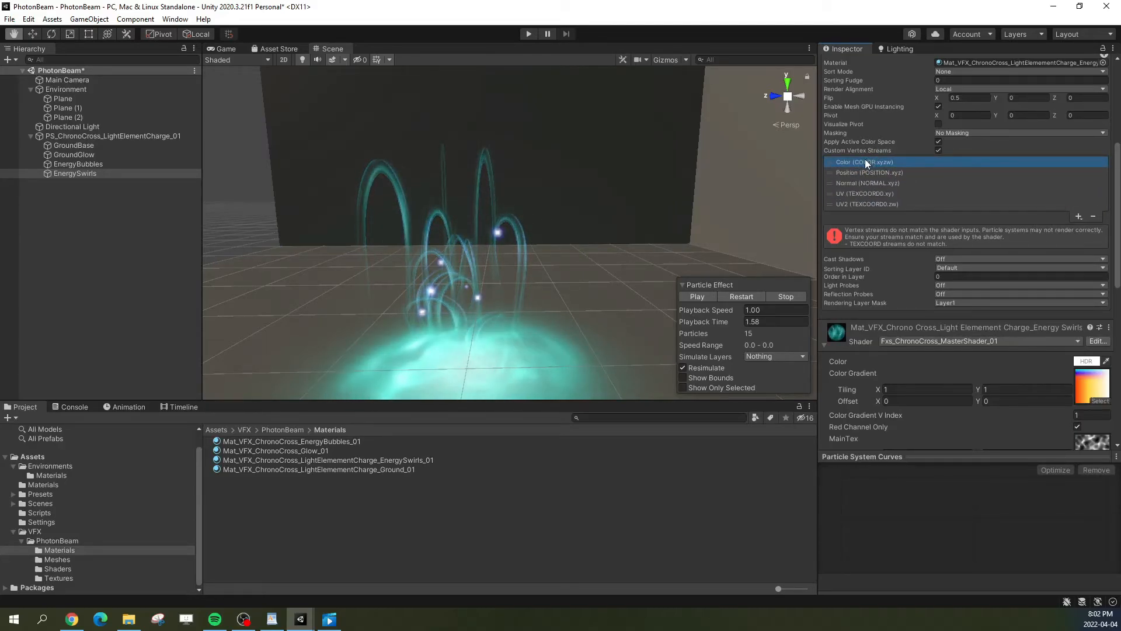
{"action": "left_click_drag", "start_coordinate": [864, 160], "coordinate": [859, 183]}
{"action": "left_click", "coordinate": [903, 202]}
{"action": "scroll", "coordinate": [934, 192], "scroll_direction": "down", "scroll_amount": 3}
{"action": "scroll", "coordinate": [894, 171], "scroll_direction": "up", "scroll_amount": 3}
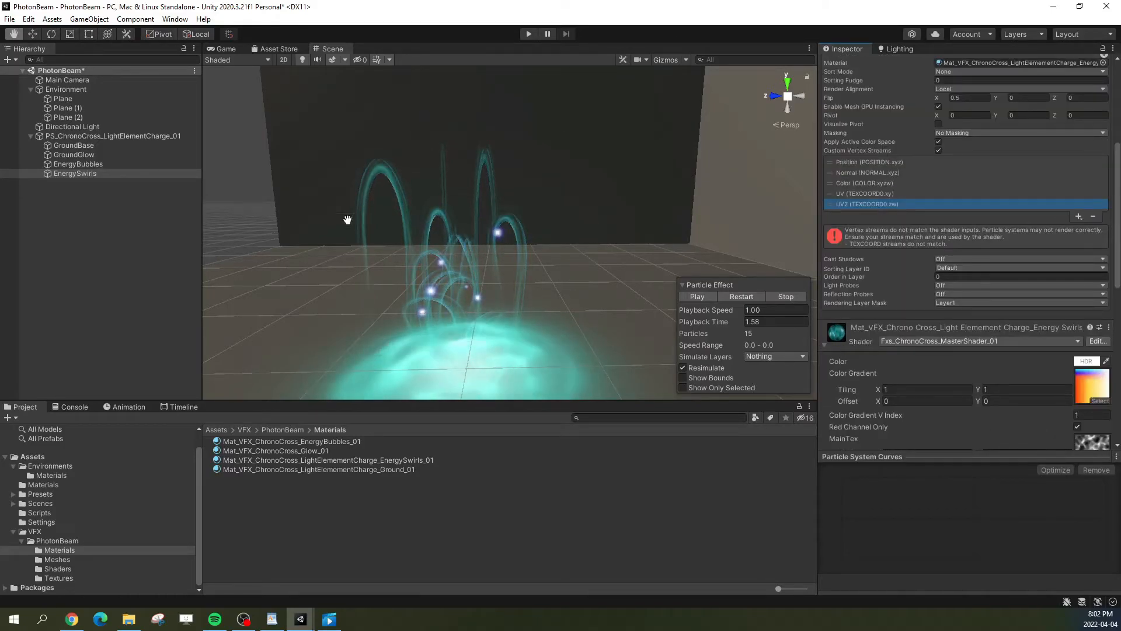
{"action": "left_click", "coordinate": [1079, 217]}
{"action": "mouse_move", "coordinate": [1075, 237]}
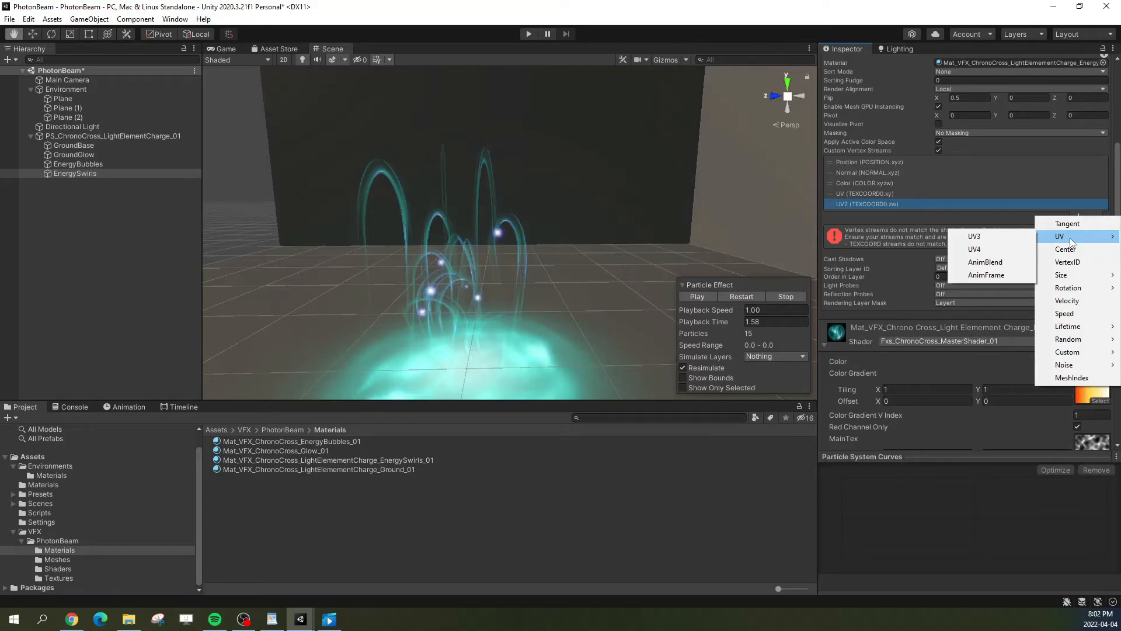
{"action": "left_click", "coordinate": [1001, 278]}
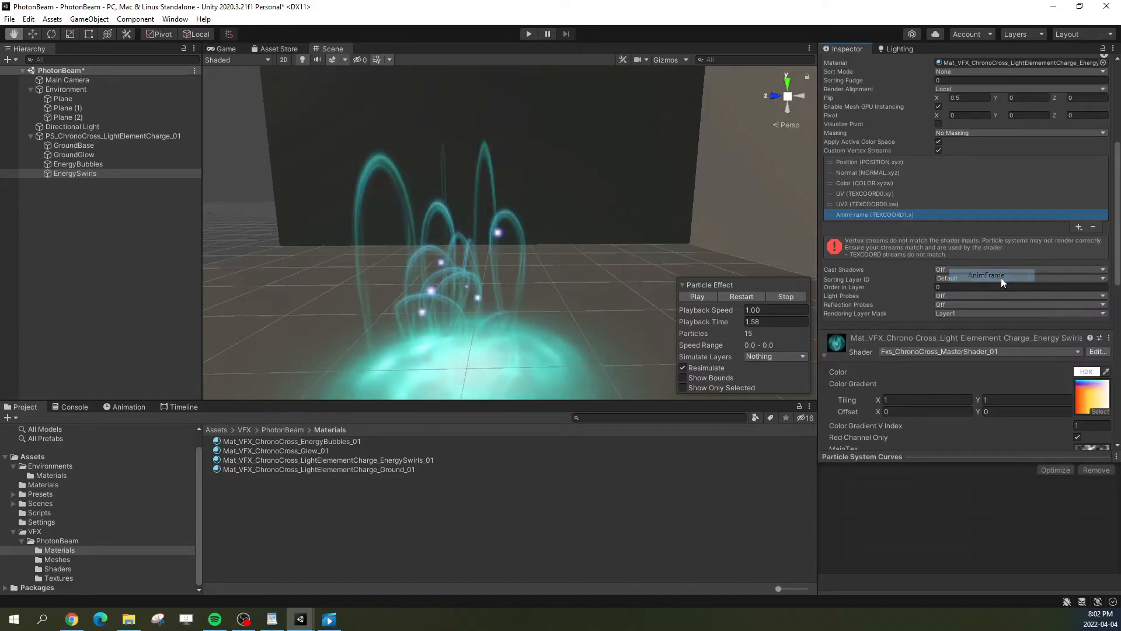
{"action": "left_click", "coordinate": [1092, 226]}
Step: Add the AnimBlend and StableRandom.x streams after UV2 in the EnergySwirls custom vertex streams
{"action": "left_click", "coordinate": [1079, 218]}
{"action": "mouse_move", "coordinate": [1060, 234]}
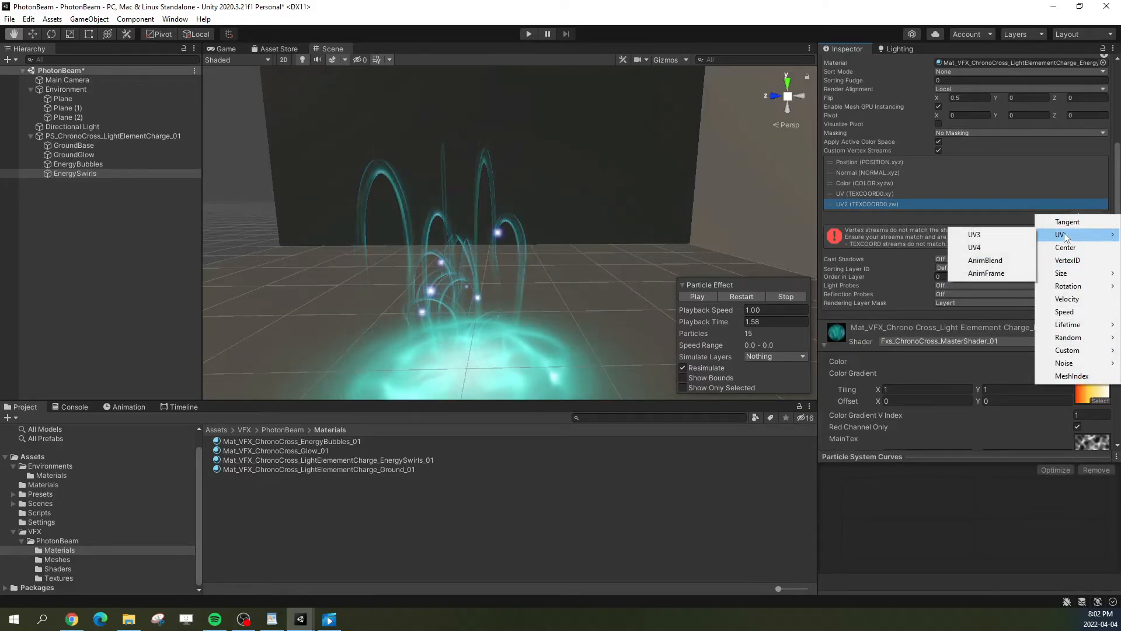
{"action": "left_click", "coordinate": [992, 265]}
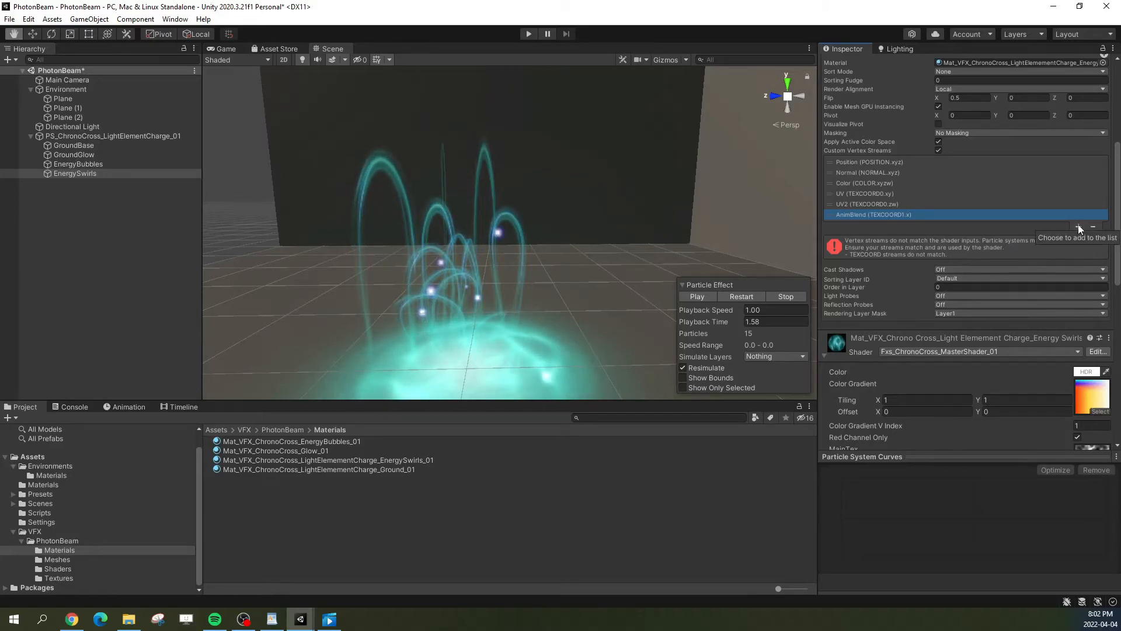
{"action": "left_click", "coordinate": [1078, 227]}
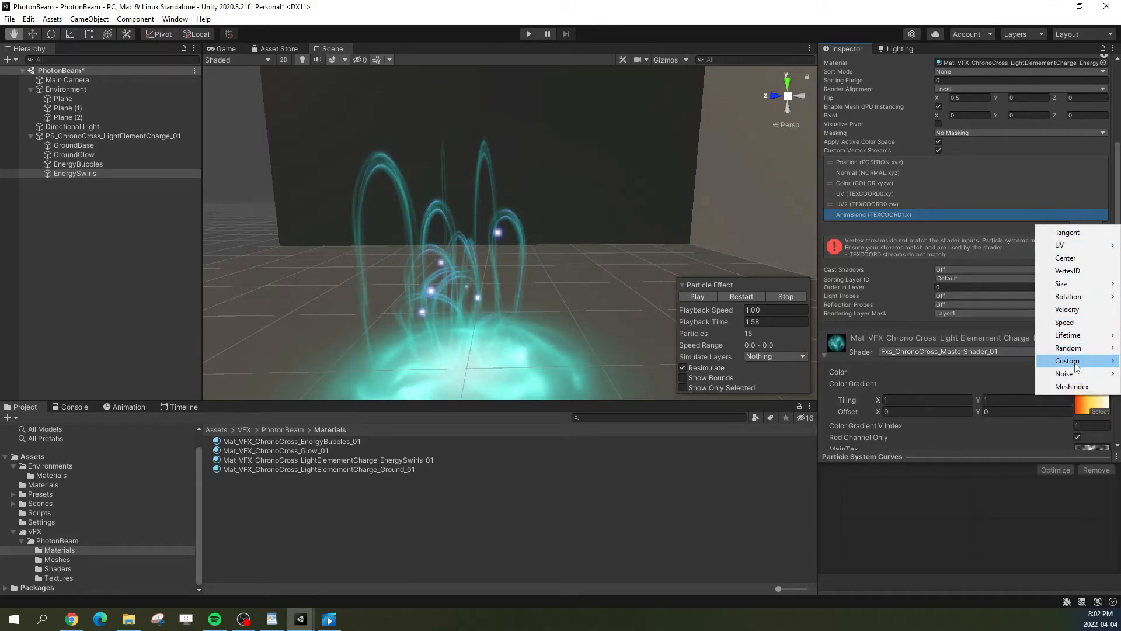
{"action": "mouse_move", "coordinate": [1076, 365]}
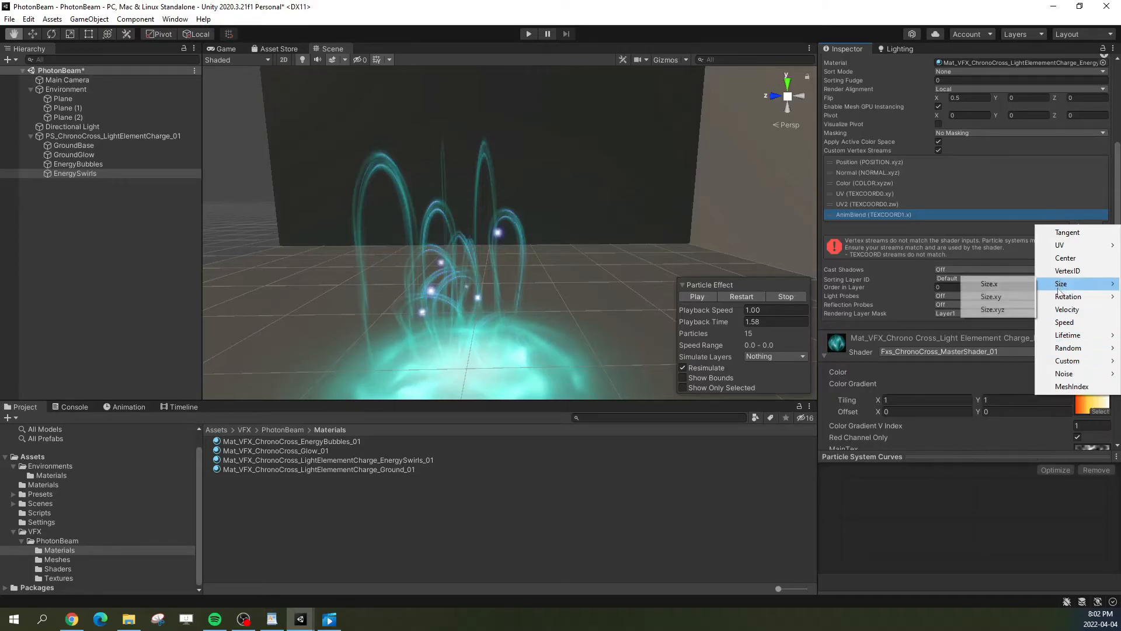
{"action": "mouse_move", "coordinate": [1068, 348]}
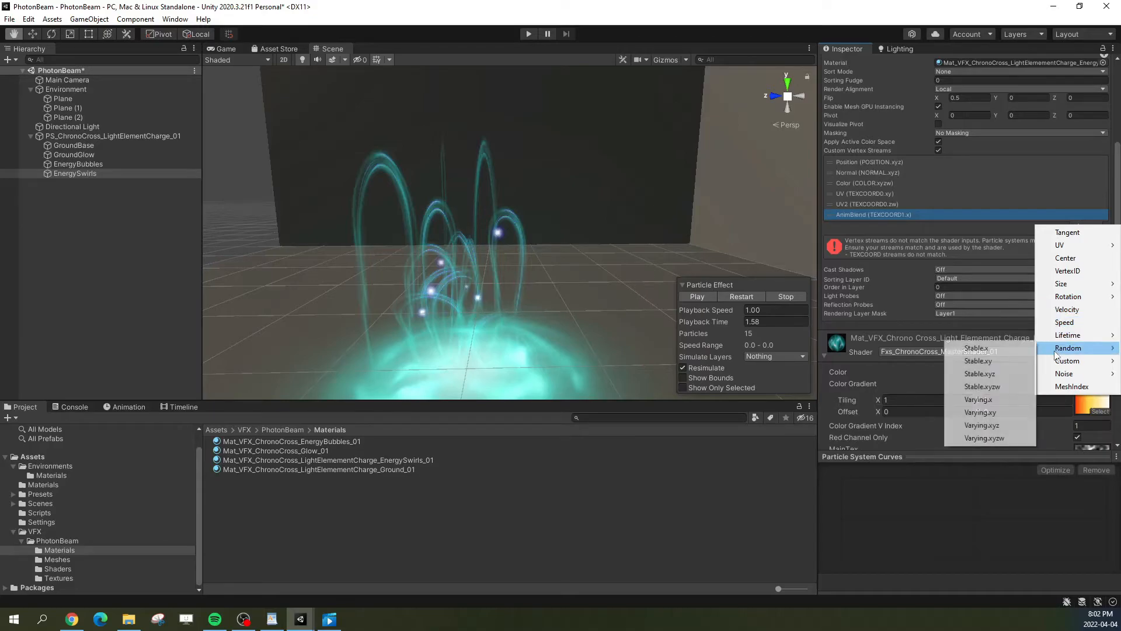
{"action": "left_click", "coordinate": [999, 351]}
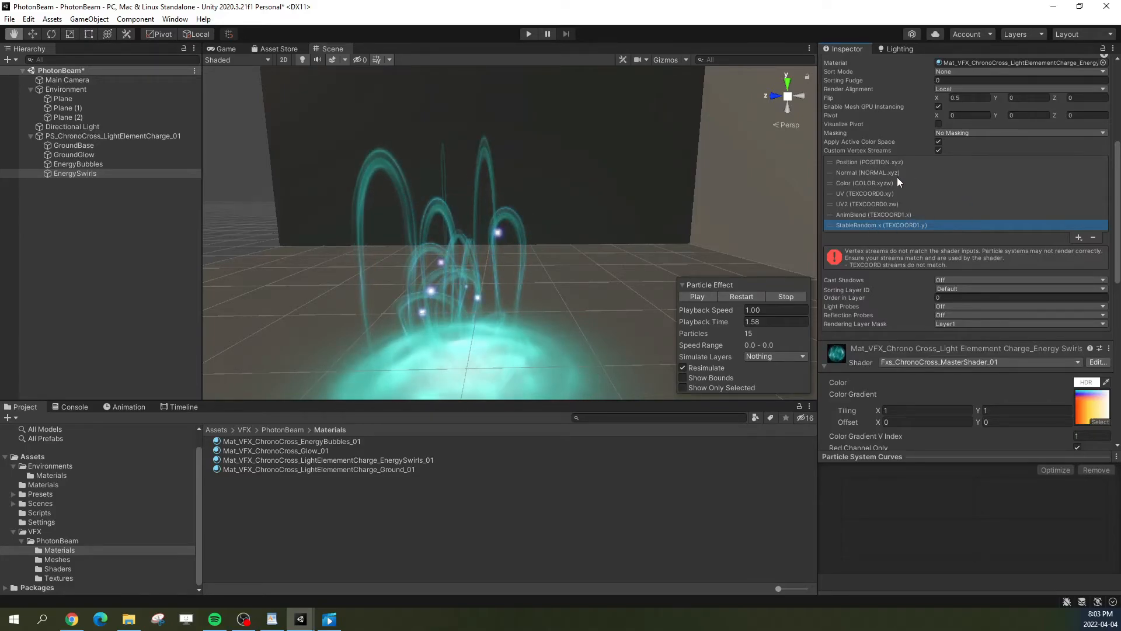
Step: Restart the particle effect, pause it and scrub the playback time to 1.96 to view the swirls
{"action": "scroll", "coordinate": [885, 175], "scroll_direction": "up", "scroll_amount": 3}
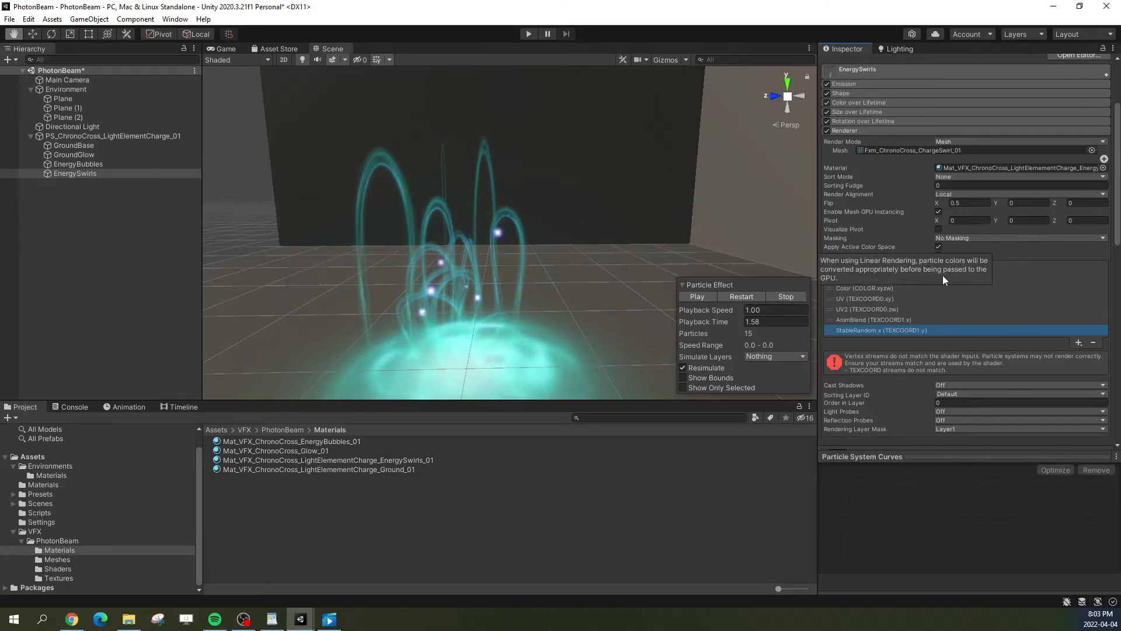
{"action": "scroll", "coordinate": [942, 275], "scroll_direction": "down", "scroll_amount": 3}
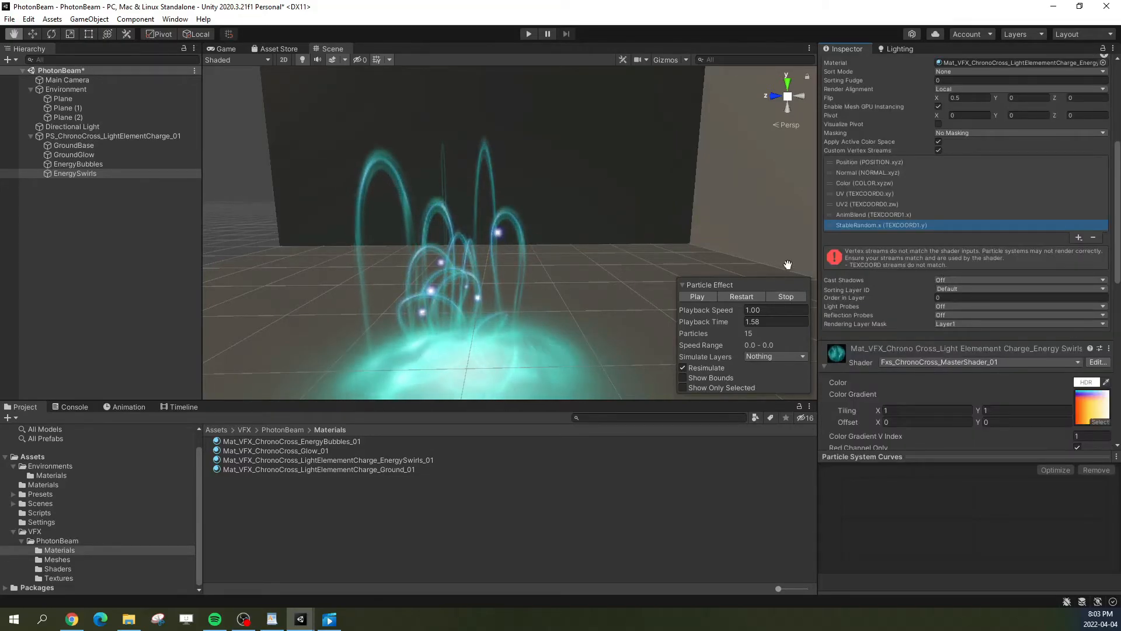
{"action": "left_click", "coordinate": [695, 298]}
{"action": "left_click", "coordinate": [740, 297]}
{"action": "left_click", "coordinate": [706, 297]}
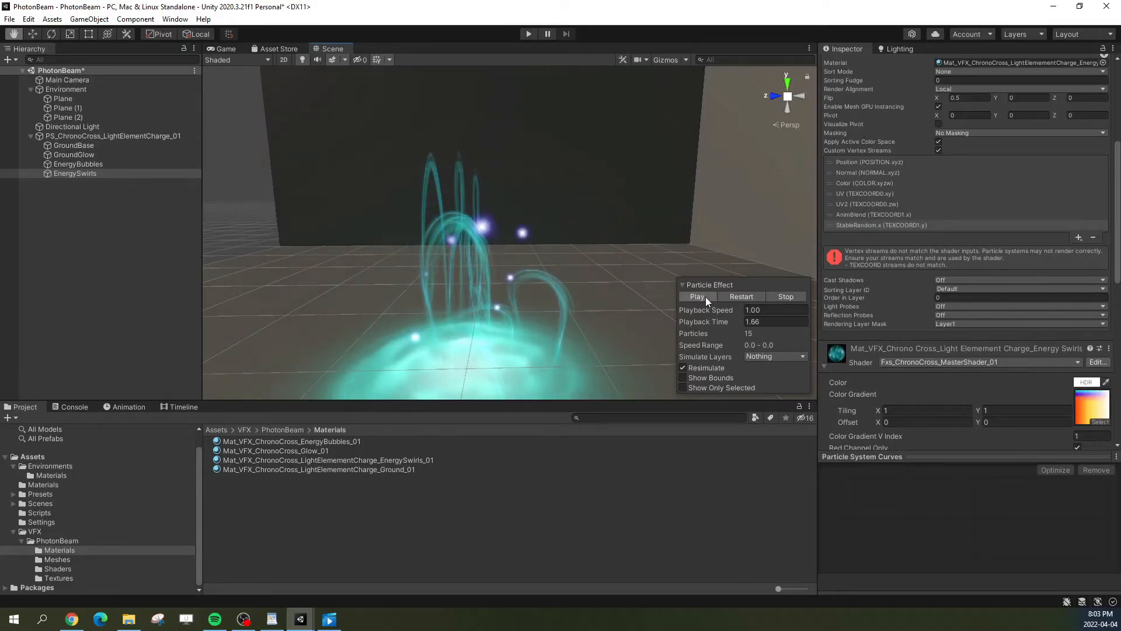
{"action": "left_click_drag", "start_coordinate": [691, 323], "coordinate": [741, 327]}
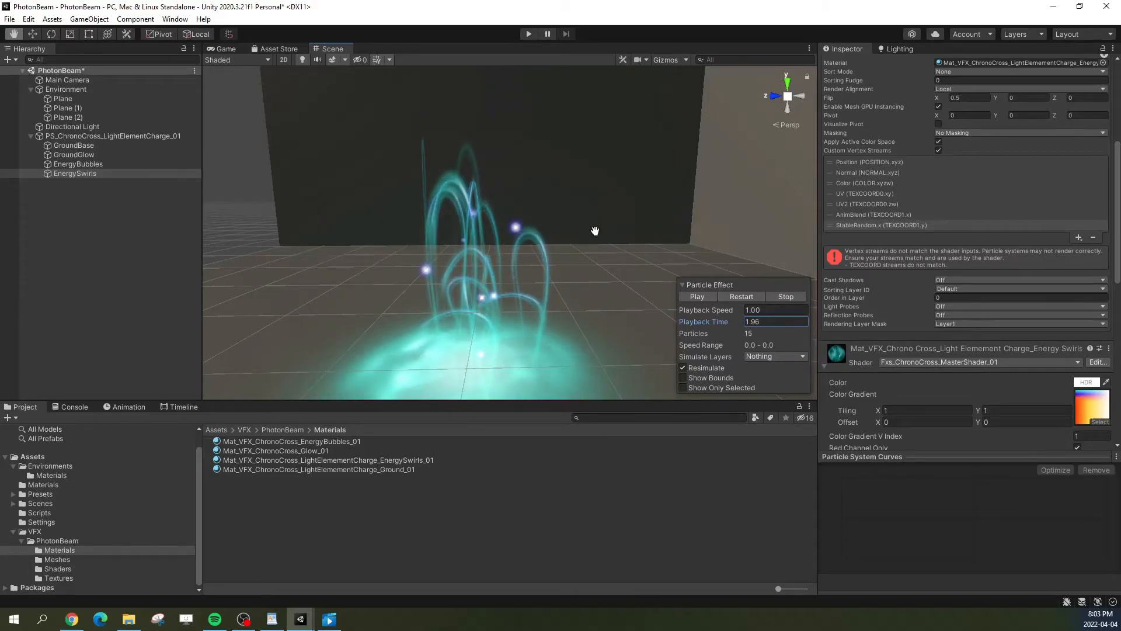
{"action": "left_click_drag", "start_coordinate": [580, 237], "coordinate": [583, 233]}
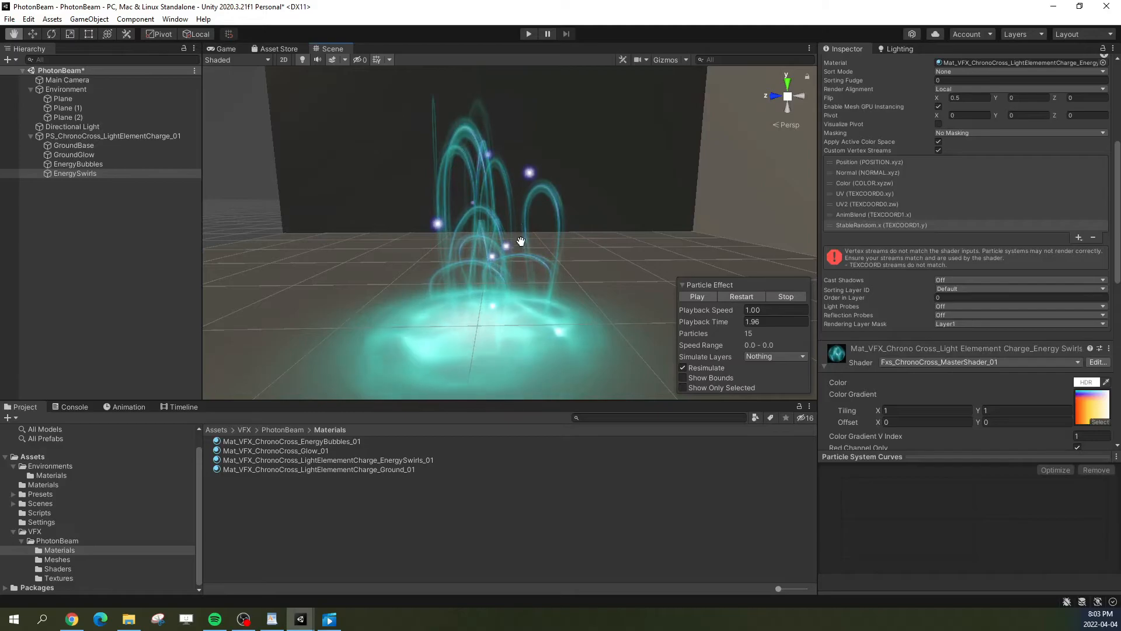
Step: Set the MainTex Speed X and Y of the EnergySwirls material to 0
{"action": "scroll", "coordinate": [890, 286], "scroll_direction": "down", "scroll_amount": 9}
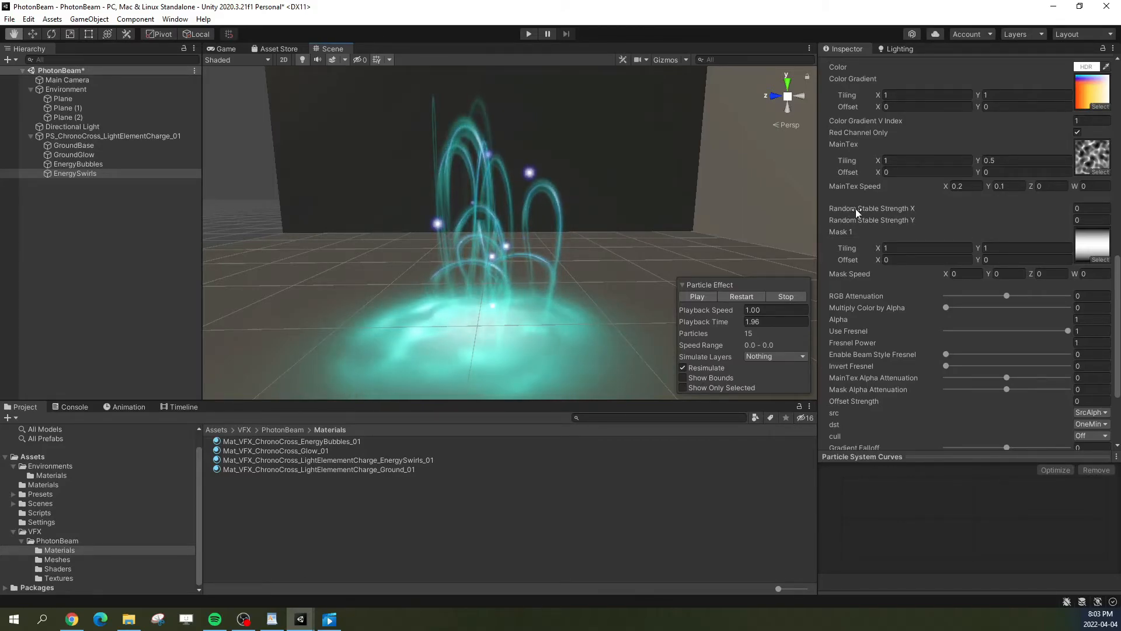
{"action": "left_click", "coordinate": [1084, 207]}
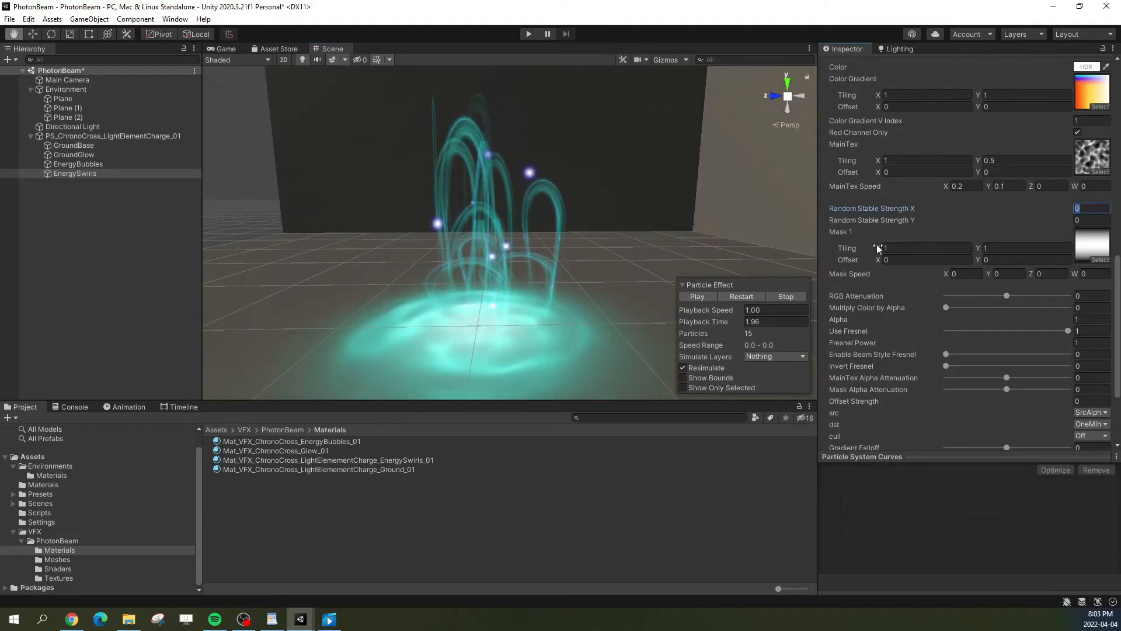
{"action": "left_click", "coordinate": [965, 186]}
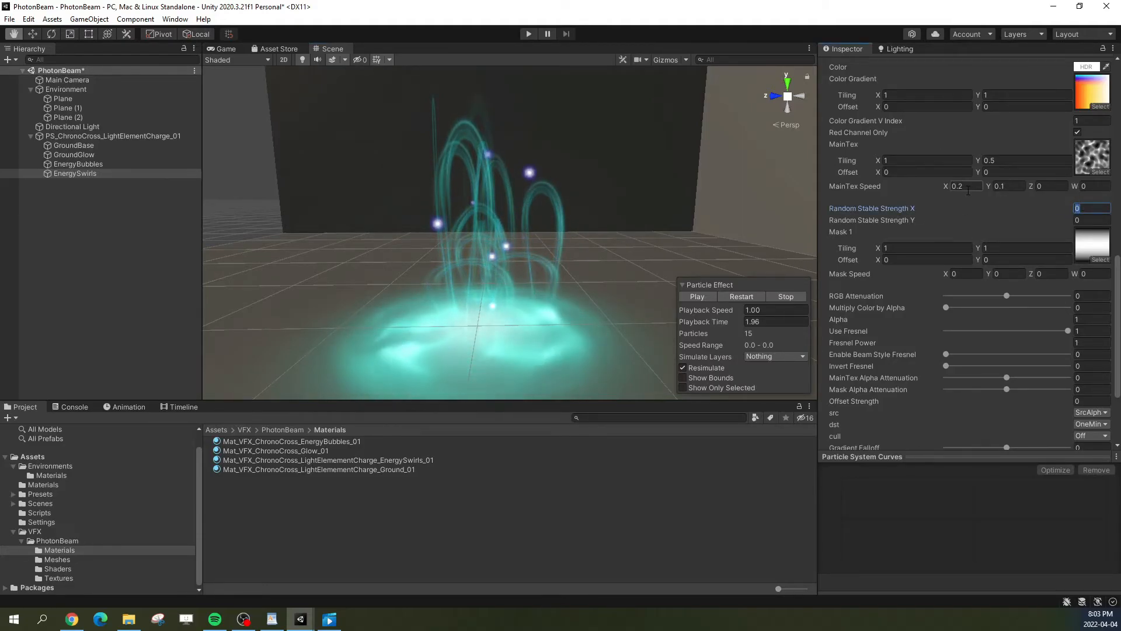
{"action": "type", "text": "0"}
{"action": "left_click", "coordinate": [1012, 187]}
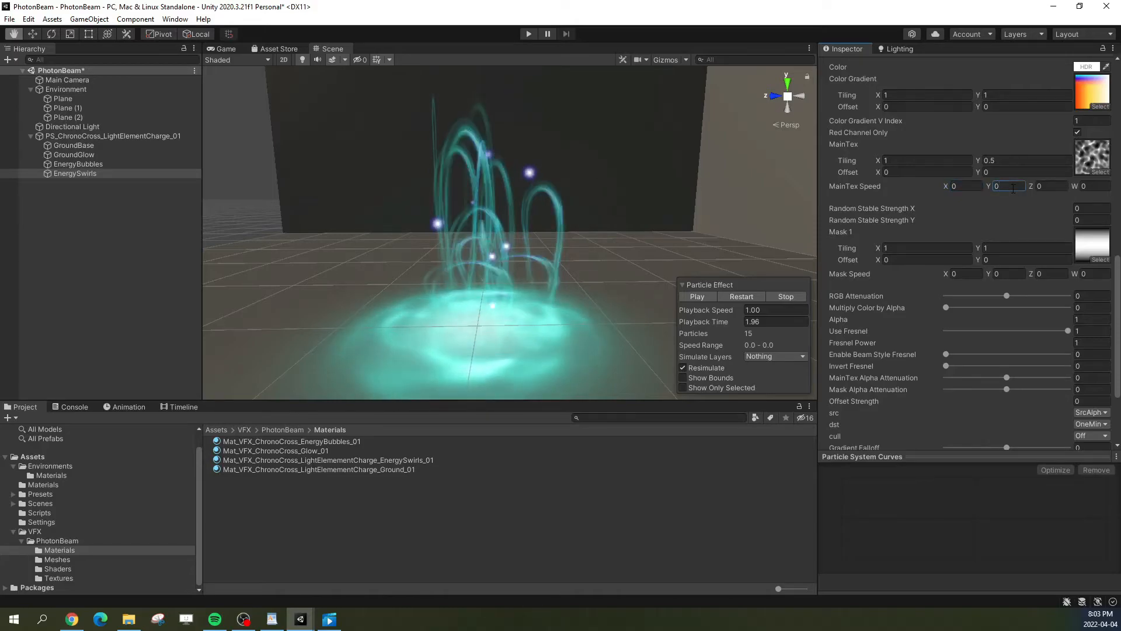
Step: Examine the texture pattern on the paused energy swirls up close from several angles
{"action": "left_click_drag", "start_coordinate": [532, 192], "coordinate": [539, 197]}
{"action": "key", "text": "w"}
{"action": "right_click_drag", "start_coordinate": [532, 182], "coordinate": [576, 186]}
{"action": "key", "text": "e"}
{"action": "key", "text": "q"}
{"action": "key", "text": "e"}
{"action": "key", "text": "a"}
{"action": "key", "text": "q"}
{"action": "key", "text": "e"}
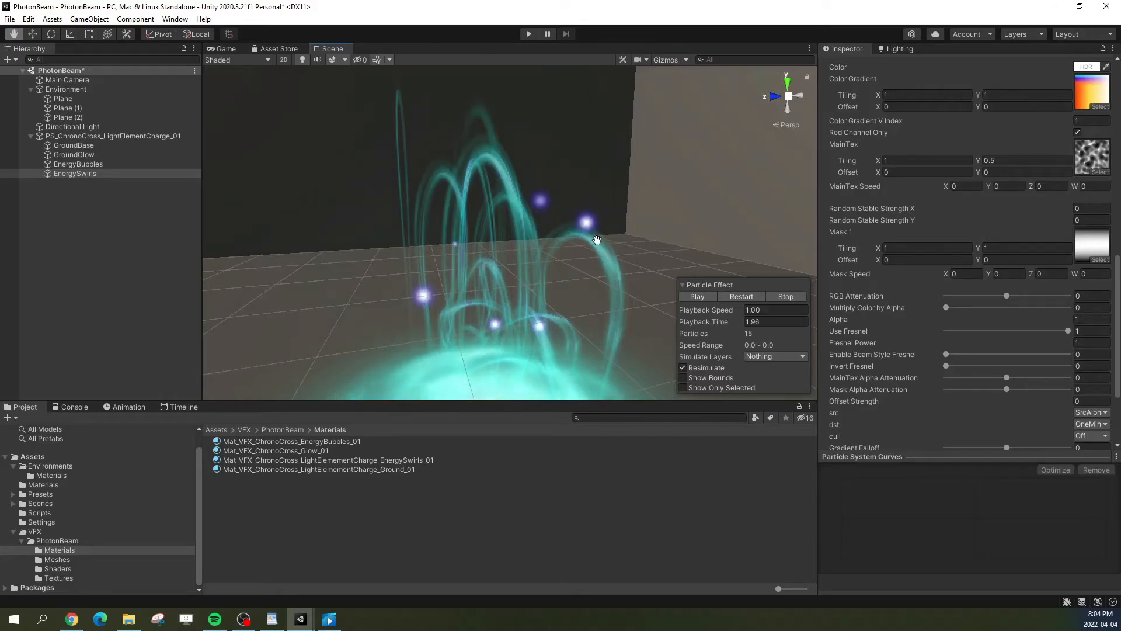
{"action": "left_click_drag", "start_coordinate": [598, 228], "coordinate": [593, 224]}
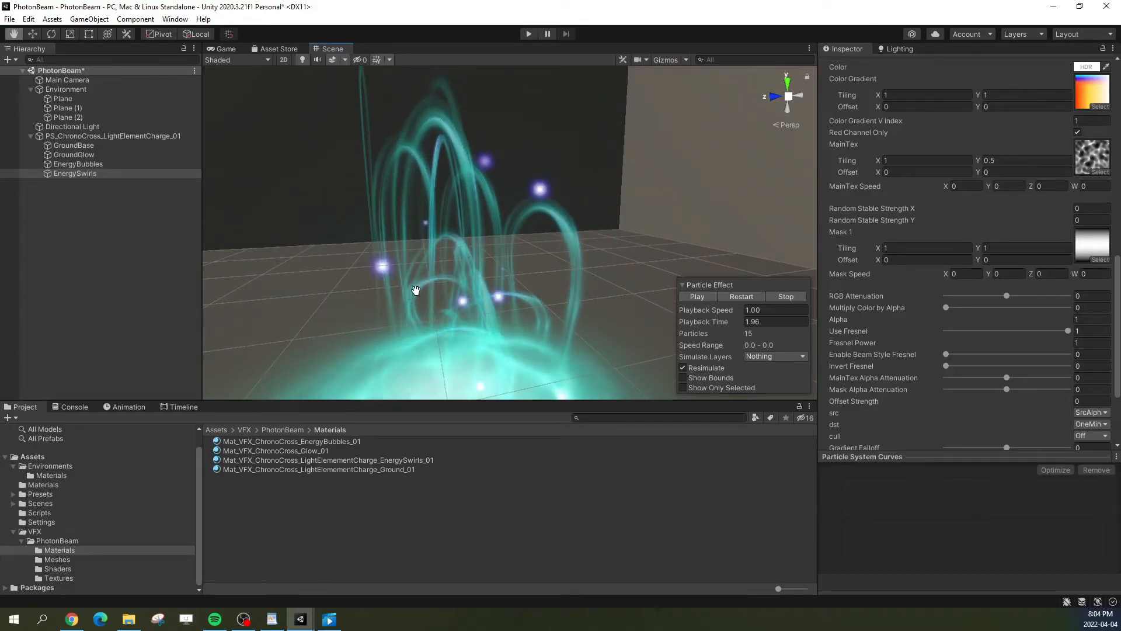
{"action": "left_click_drag", "start_coordinate": [510, 211], "coordinate": [524, 215]}
{"action": "left_click_drag", "start_coordinate": [610, 261], "coordinate": [596, 238]}
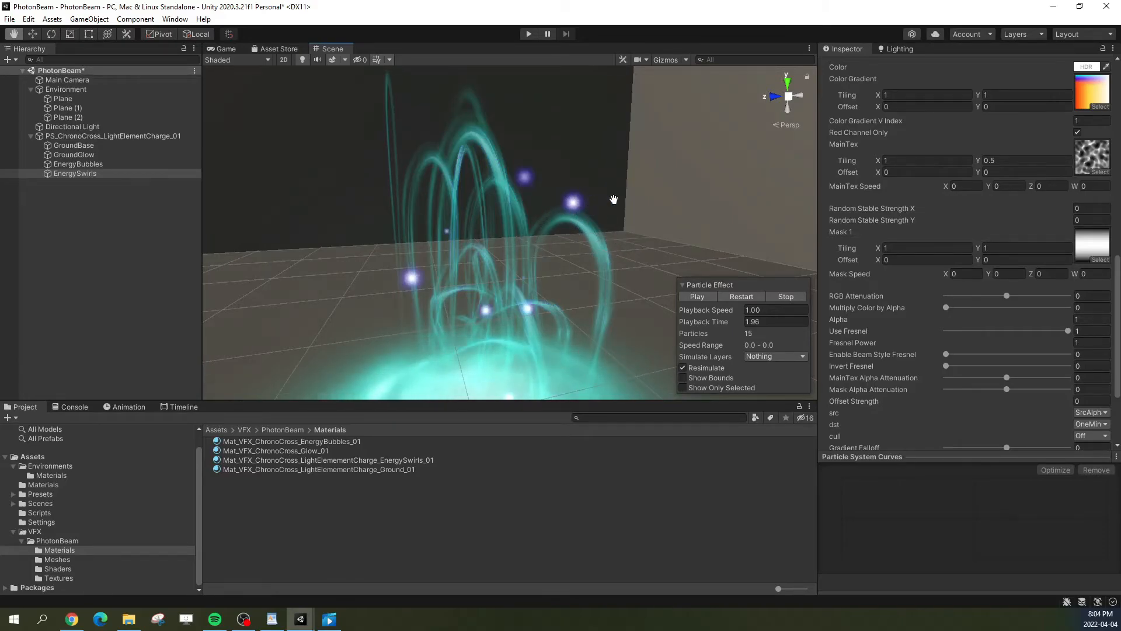
Step: Set Random Stable Strength X on the EnergySwirls material to 1, then replay the effect and pause it partway through
{"action": "left_click", "coordinate": [1088, 208]}
{"action": "type", "text": "1"}
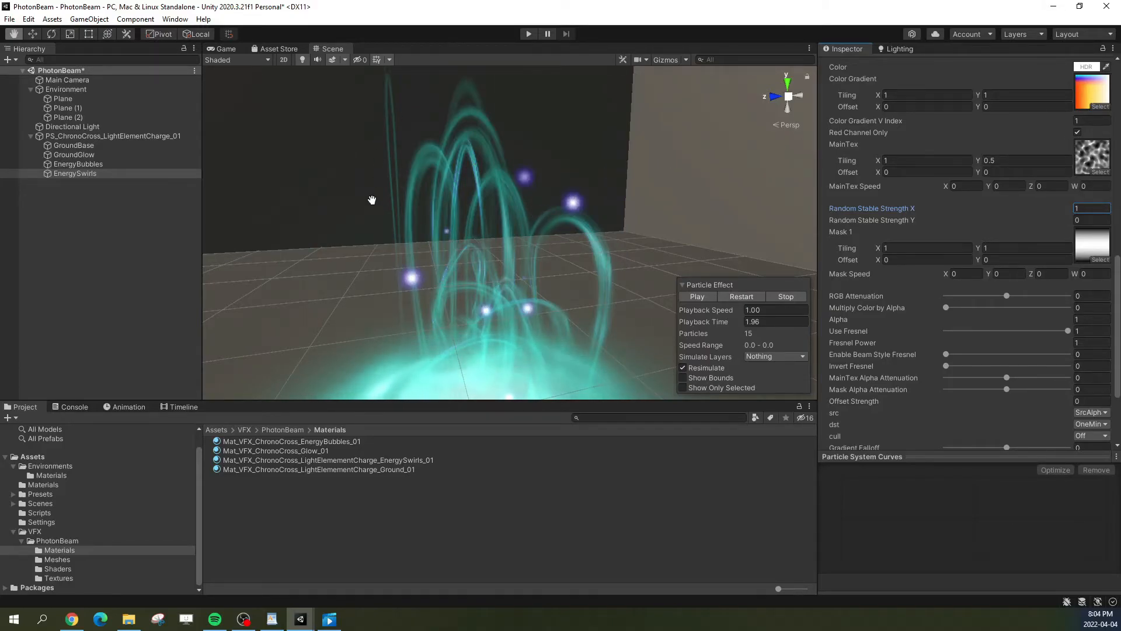
{"action": "left_click", "coordinate": [730, 296]}
{"action": "right_click_drag", "start_coordinate": [605, 235], "coordinate": [566, 258]}
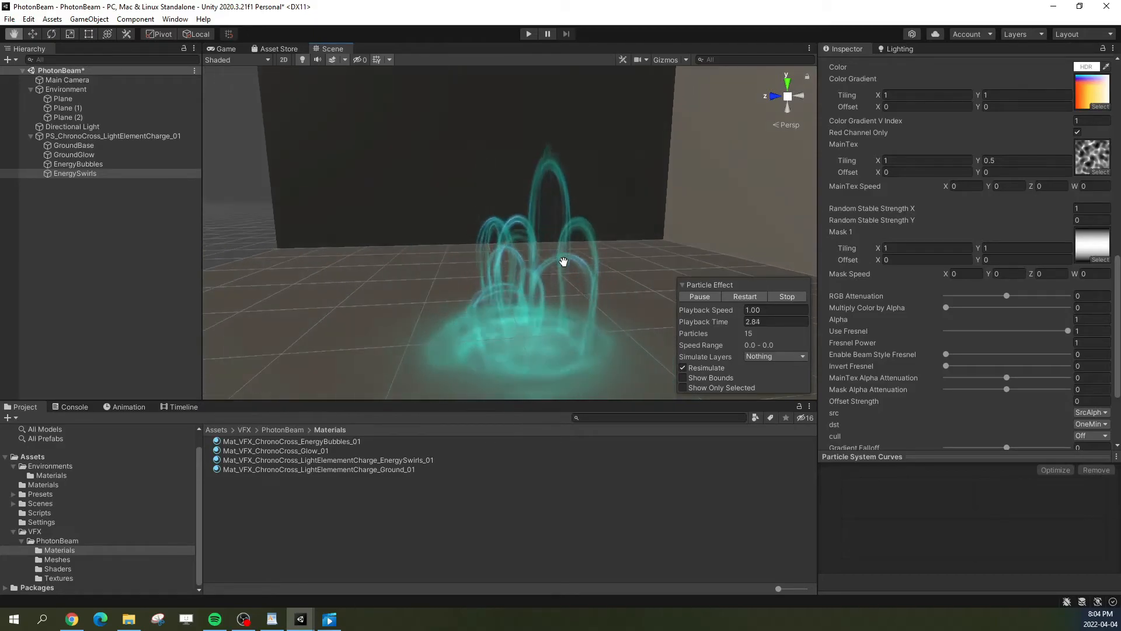
{"action": "left_click", "coordinate": [727, 296]}
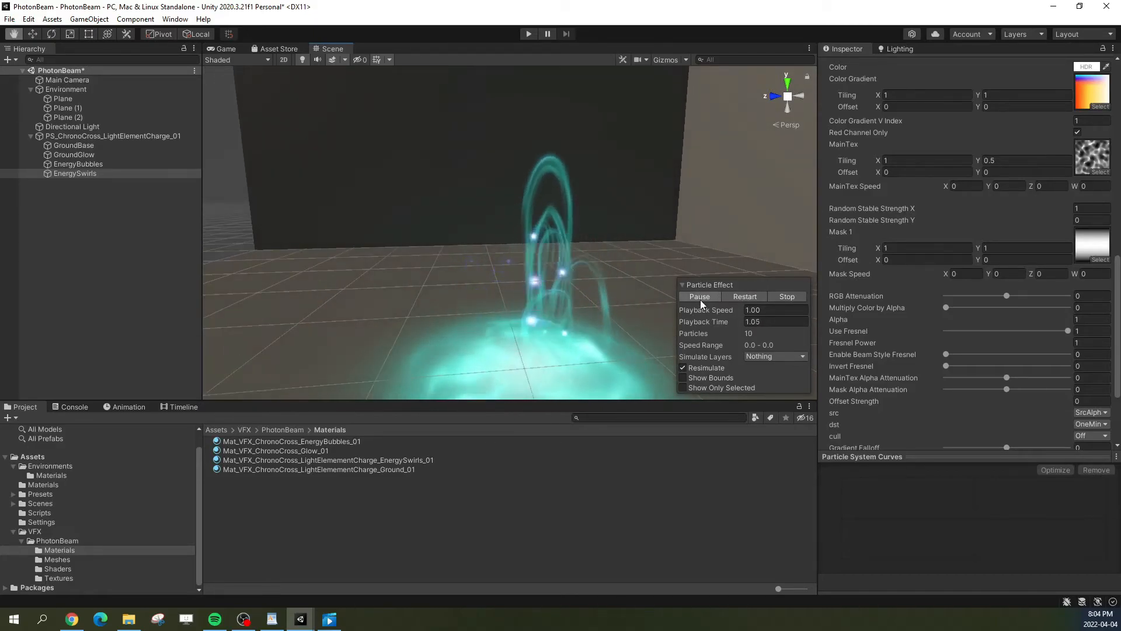
{"action": "left_click", "coordinate": [699, 299]}
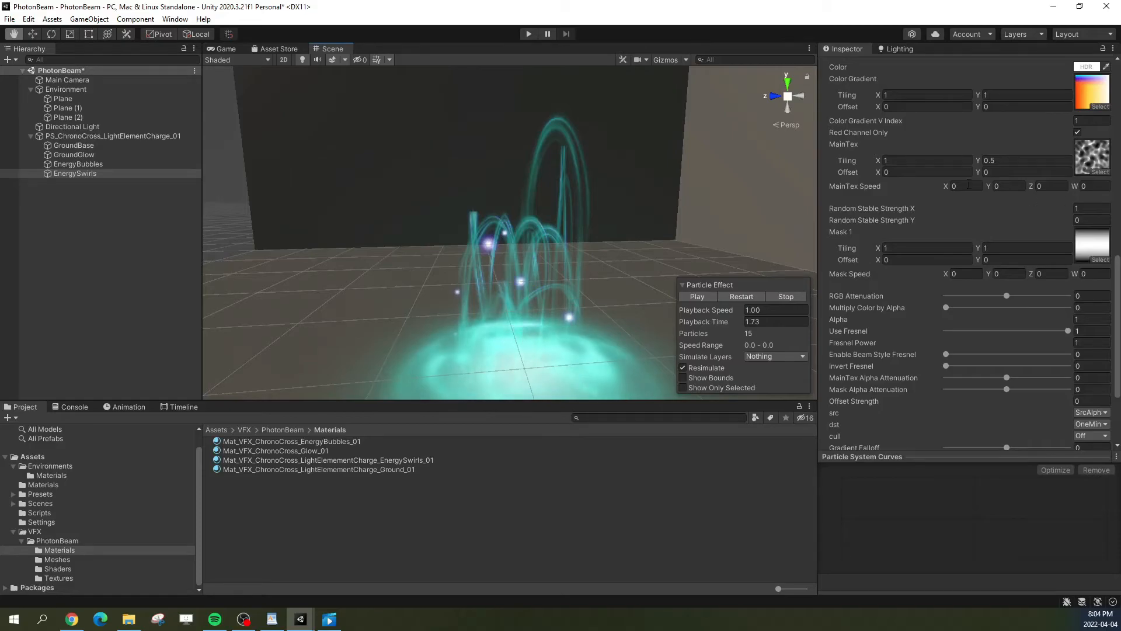
Step: Switch Random Stable Strength X between 0 and 1 to compare the texture across the swirls, ending on 1
{"action": "left_click", "coordinate": [1091, 208]}
{"action": "type", "text": "0"}
{"action": "key", "text": "BackSpace"}
{"action": "type", "text": "1"}
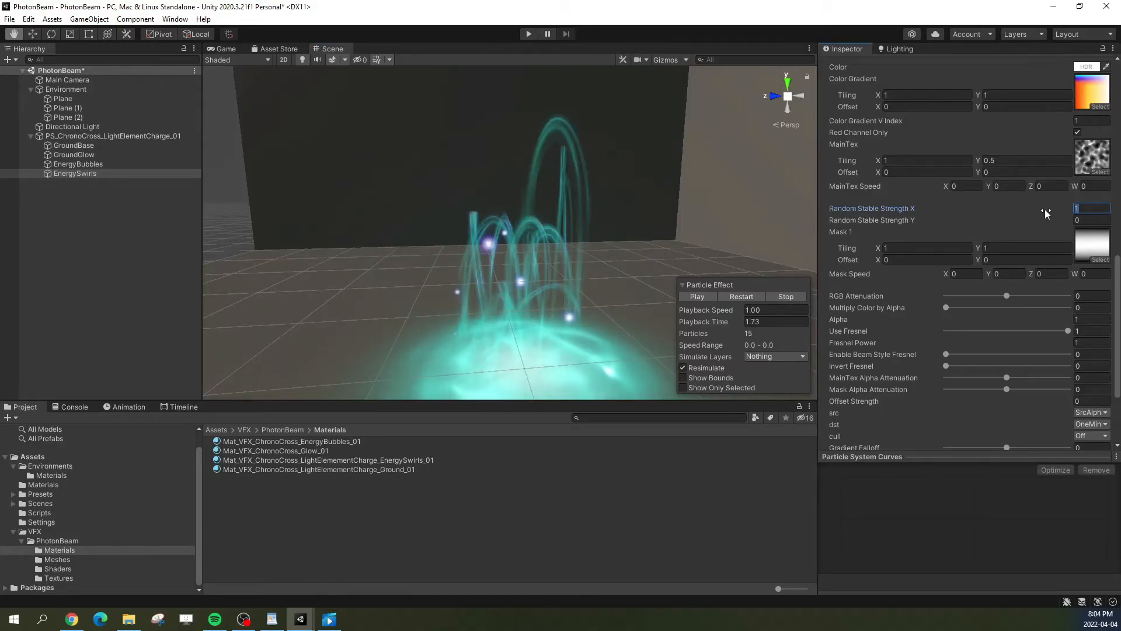
{"action": "key", "text": "BackSpace"}
{"action": "type", "text": "0"}
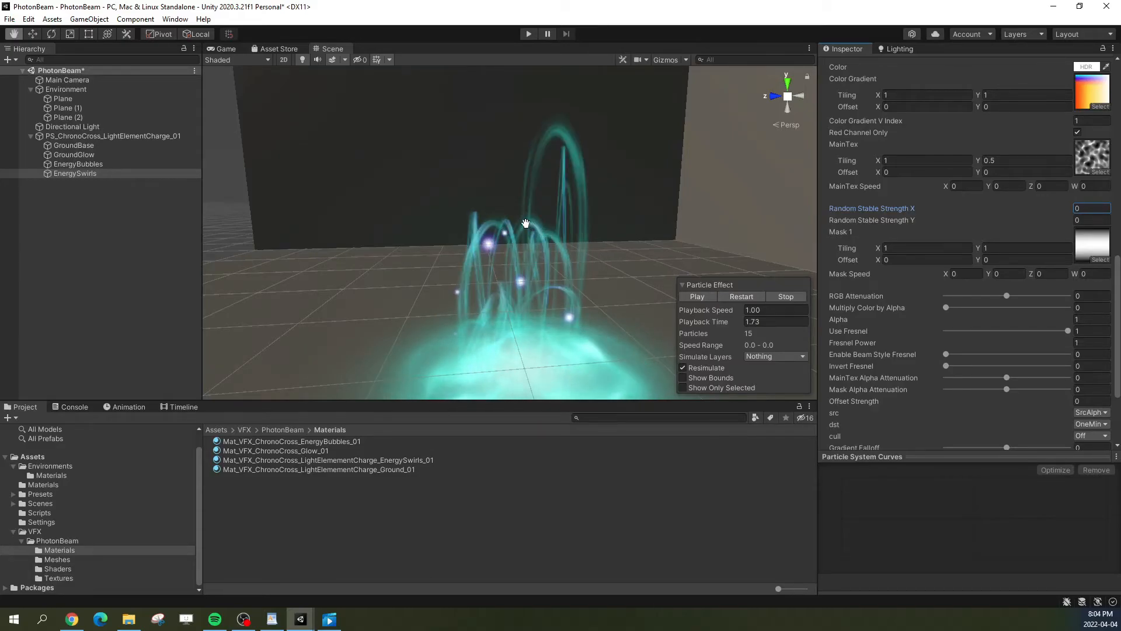
{"action": "left_click_drag", "start_coordinate": [470, 249], "coordinate": [440, 183]}
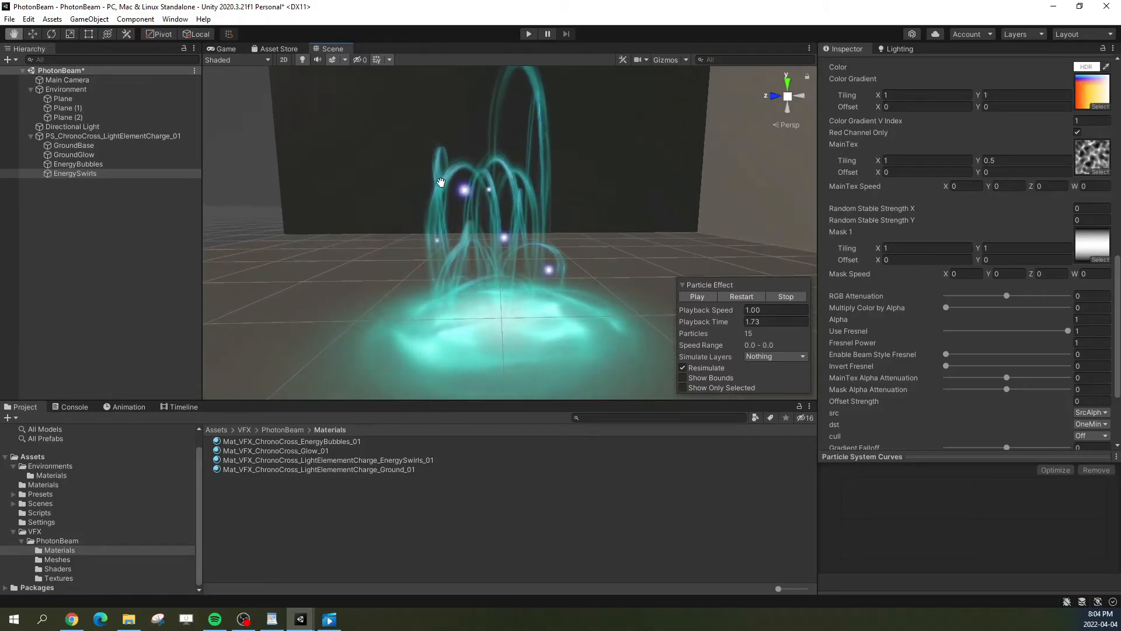
{"action": "left_click", "coordinate": [1087, 208]}
{"action": "type", "text": "1"}
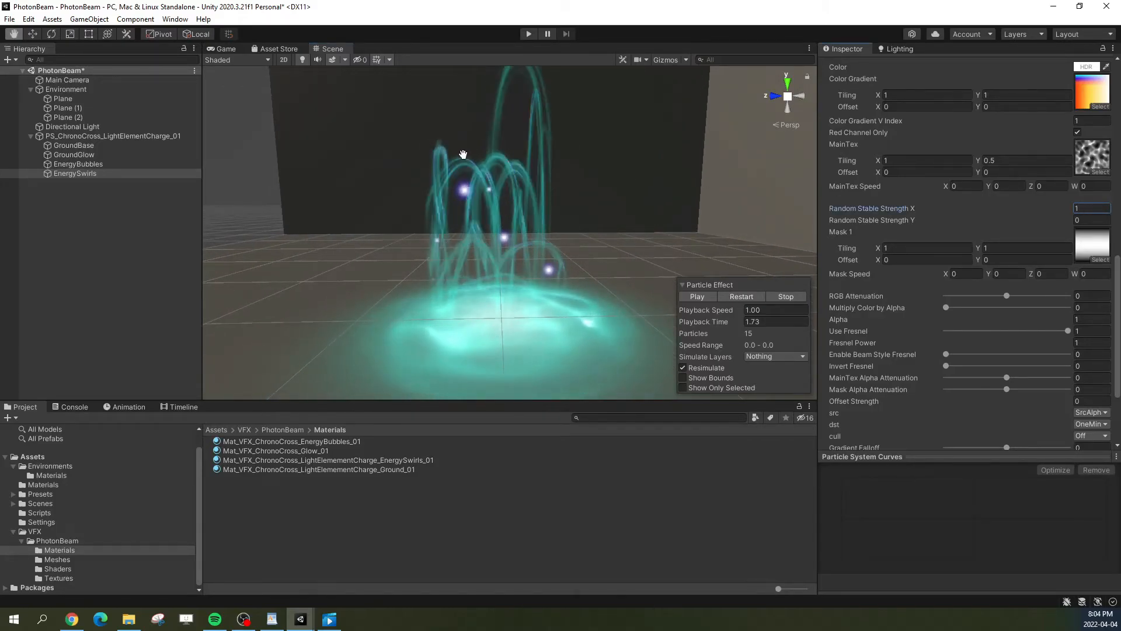
Step: Set Random Stable Strength Y on the EnergySwirls material to 1 and check the swirls from another angle
{"action": "left_click_drag", "start_coordinate": [586, 188], "coordinate": [592, 196]}
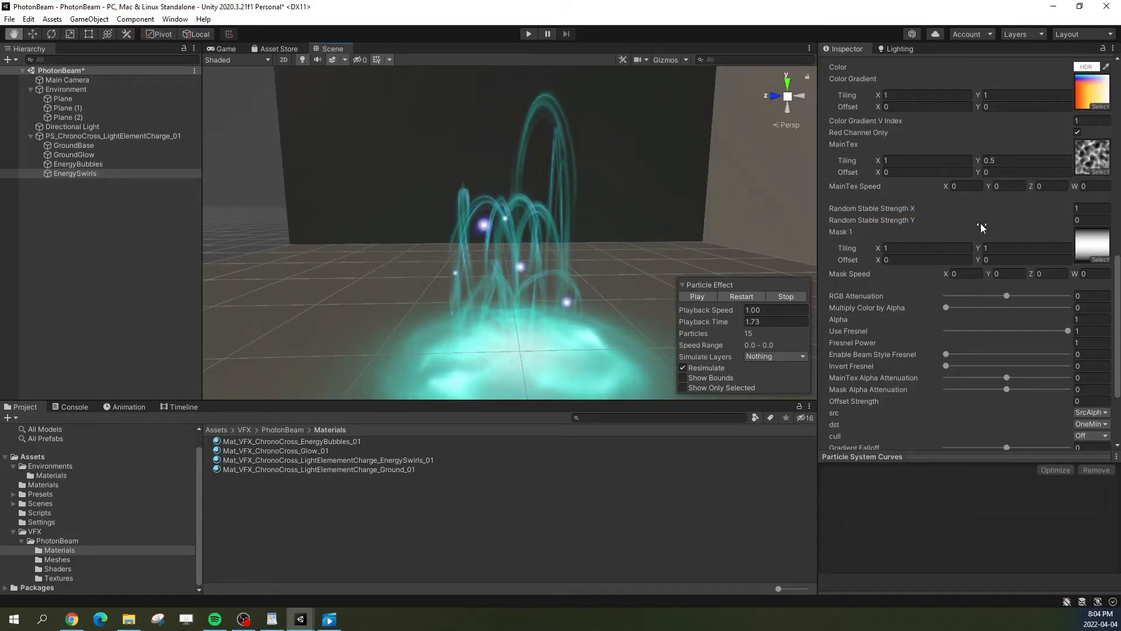
{"action": "left_click", "coordinate": [1096, 220]}
{"action": "type", "text": "1"}
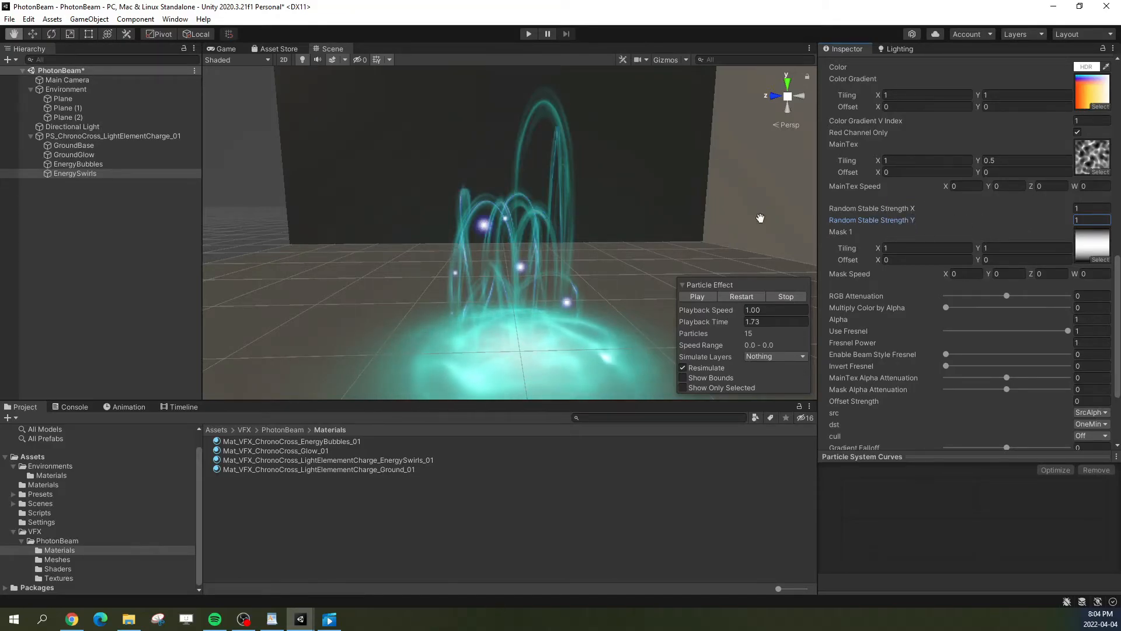
{"action": "right_click_drag", "start_coordinate": [514, 236], "coordinate": [539, 233]}
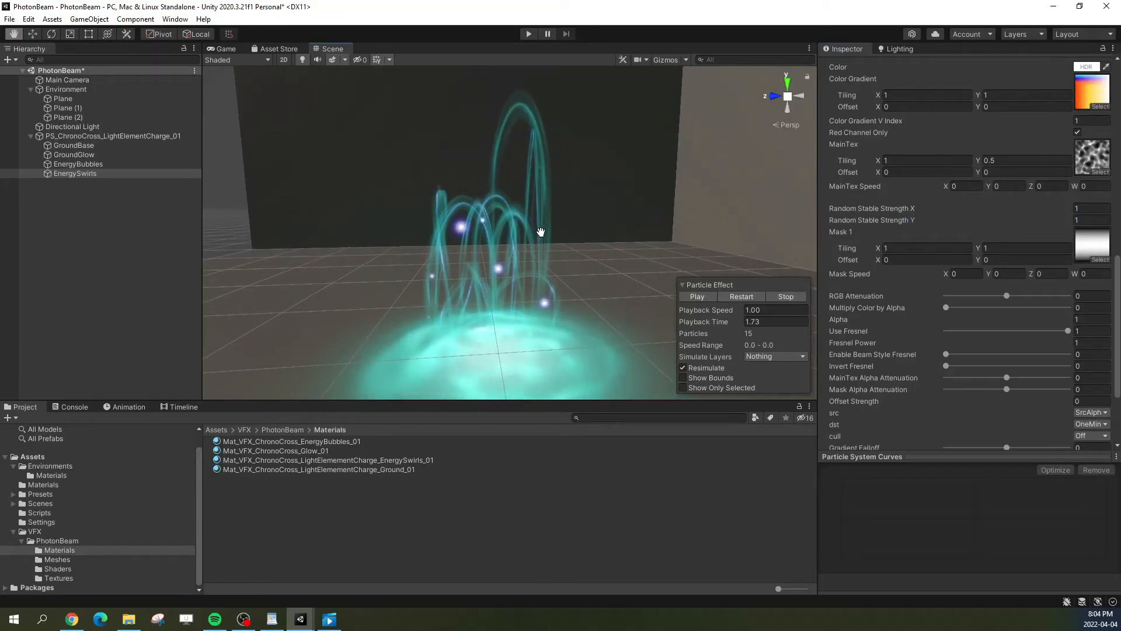
Step: Set the MainTex Speed of the EnergySwirls material to X 0.2 and Y 0.1
{"action": "left_click", "coordinate": [1009, 187]}
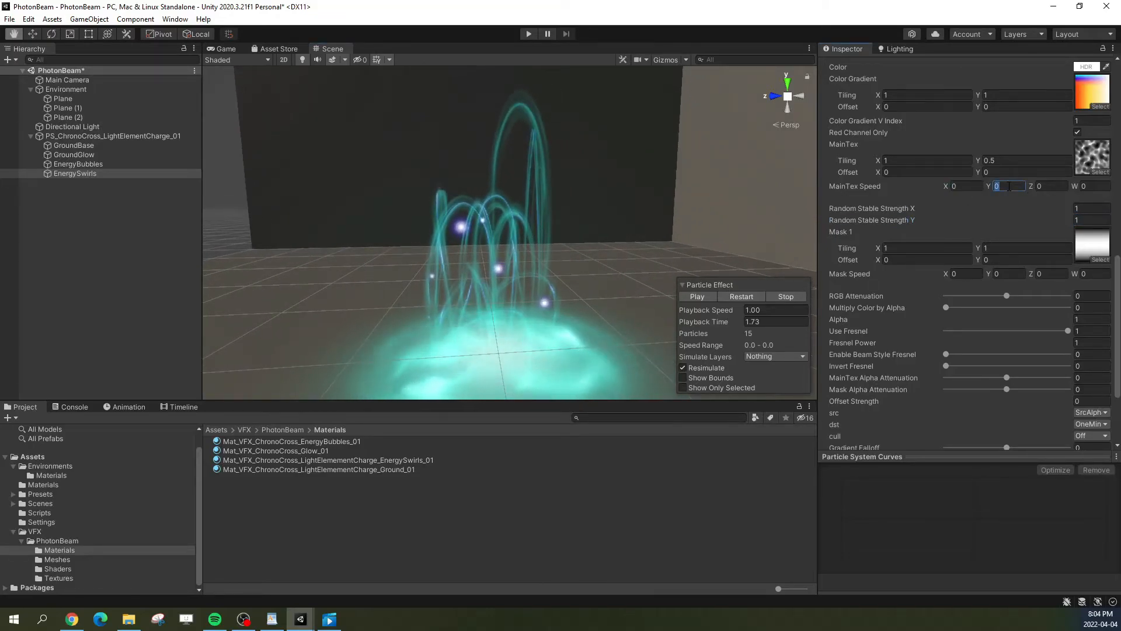
{"action": "type", "text": "-0.1"}
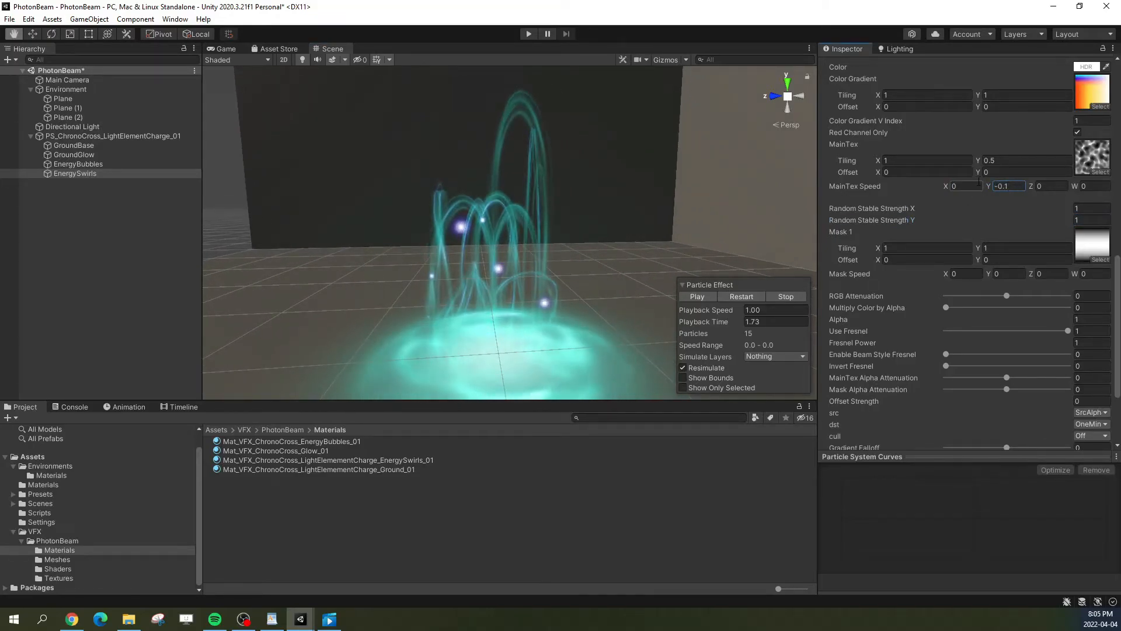
{"action": "key", "text": "Return"}
{"action": "type", "text": "0.1"}
{"action": "left_click", "coordinate": [966, 187]}
{"action": "type", "text": "0.2"}
{"action": "left_click_drag", "start_coordinate": [659, 266], "coordinate": [640, 281], "text": "alt"}
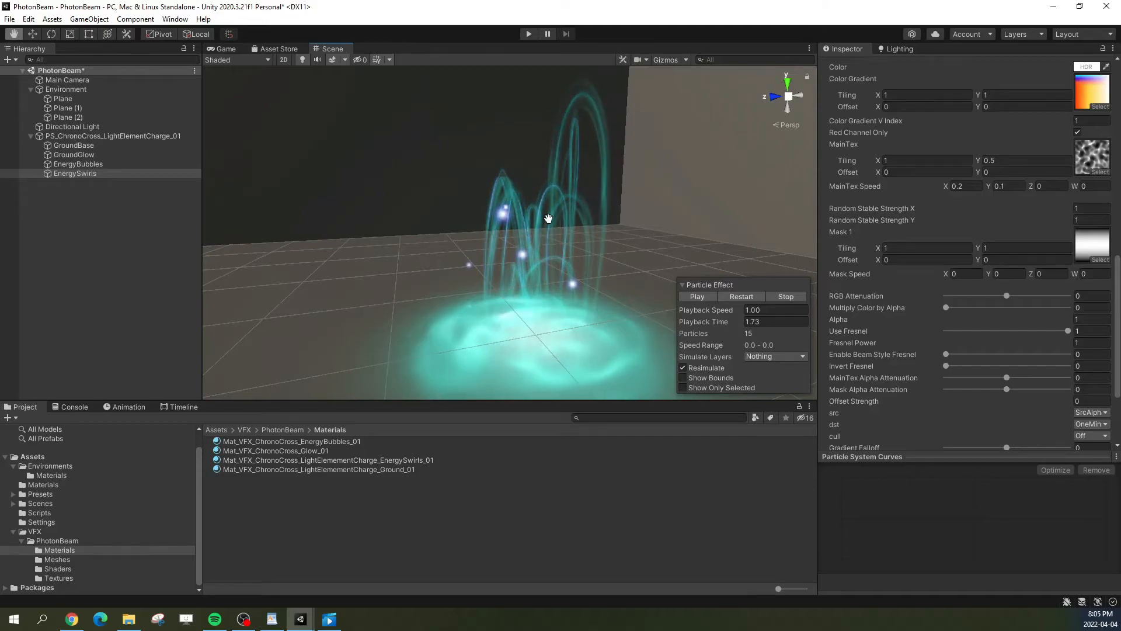
Step: Add a Velocity stream to the custom vertex streams of the EnergySwirls renderer
{"action": "scroll", "coordinate": [877, 186], "scroll_direction": "up", "scroll_amount": 5}
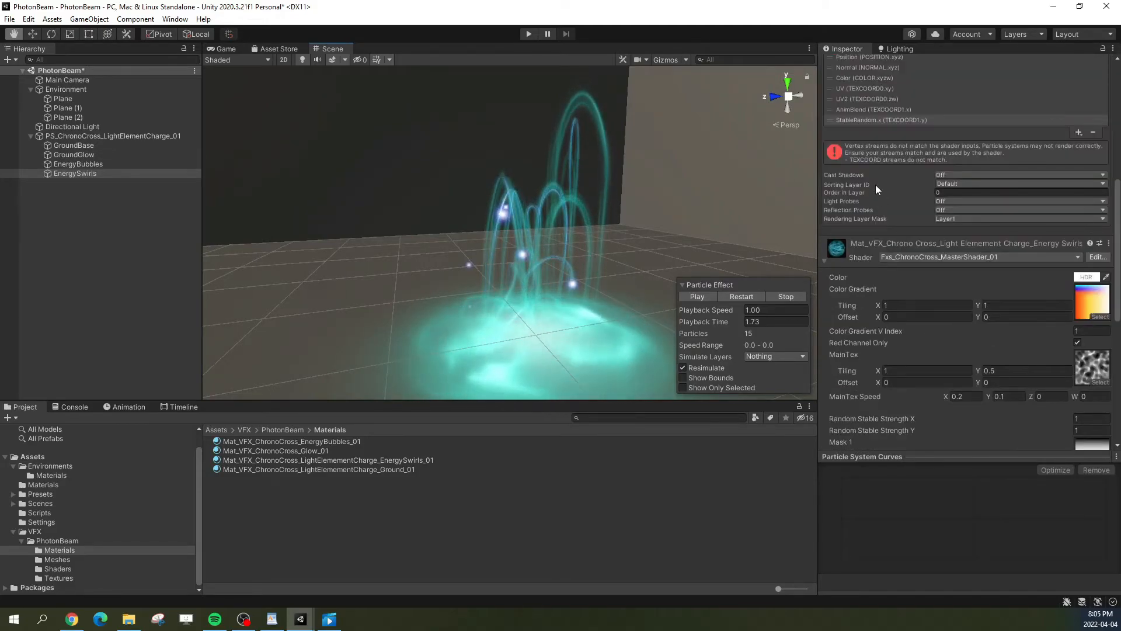
{"action": "scroll", "coordinate": [874, 185], "scroll_direction": "up", "scroll_amount": 2}
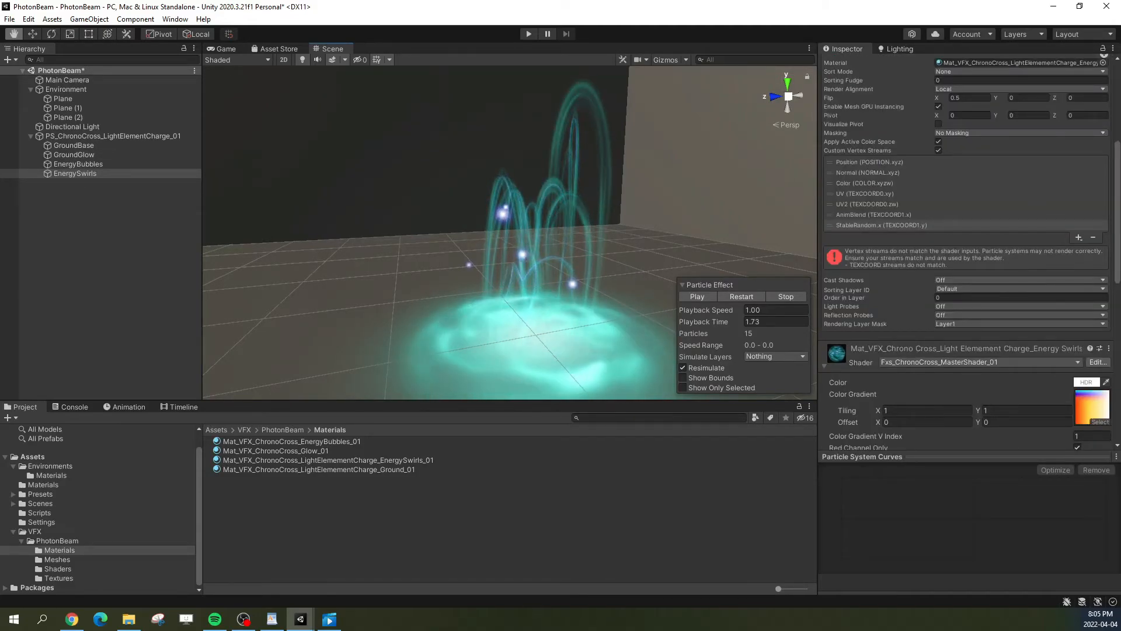
{"action": "left_click", "coordinate": [1079, 237]}
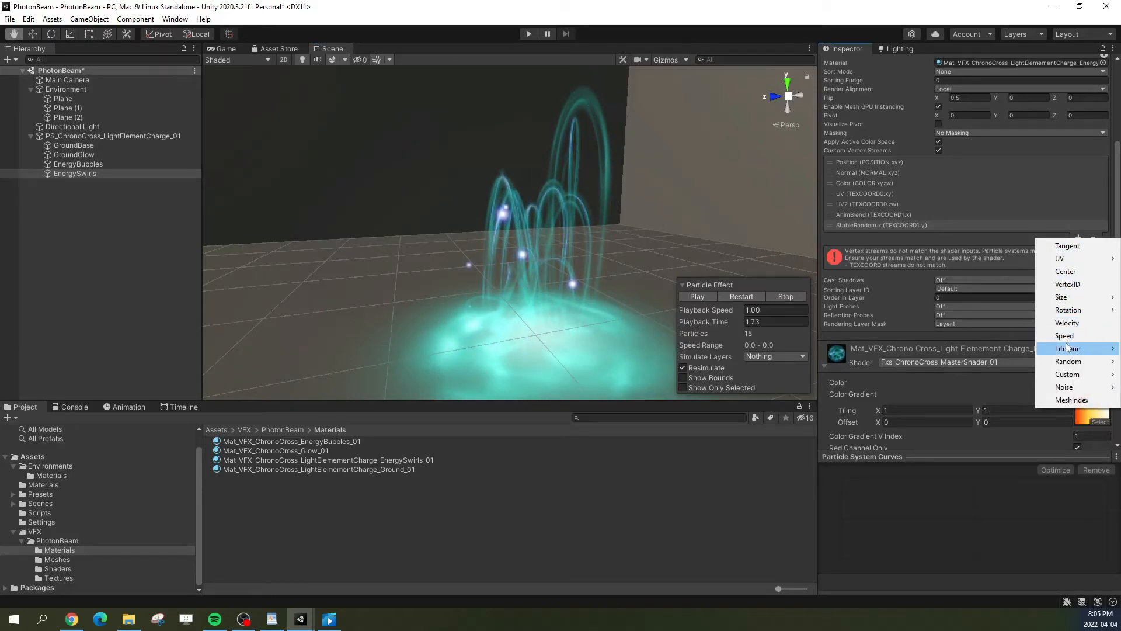
{"action": "mouse_move", "coordinate": [1067, 347]}
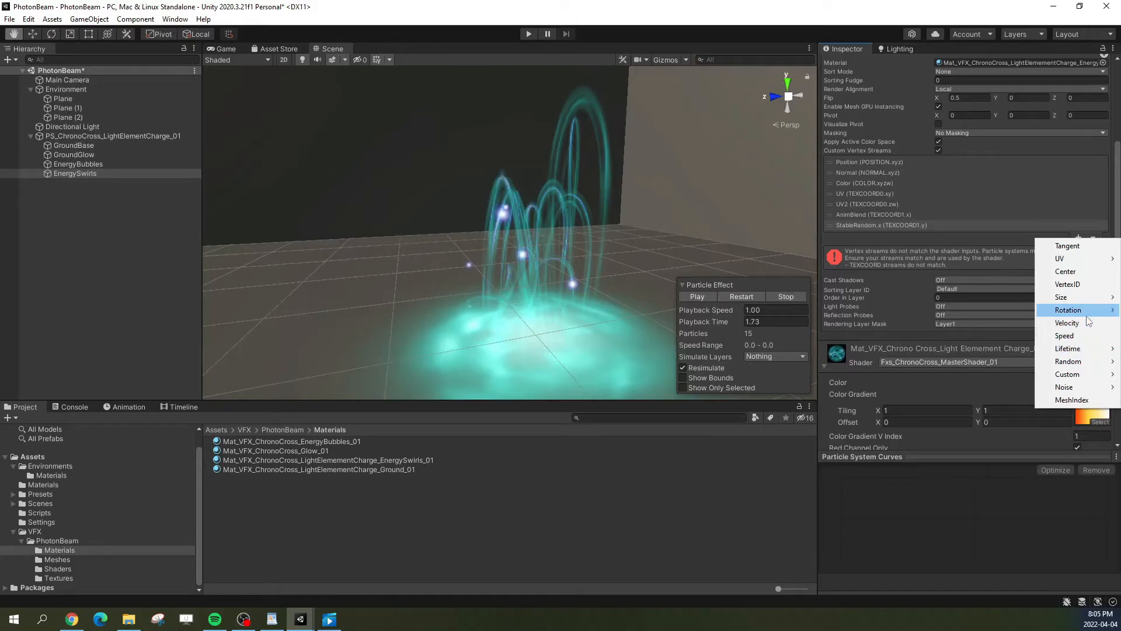
{"action": "left_click", "coordinate": [1080, 323]}
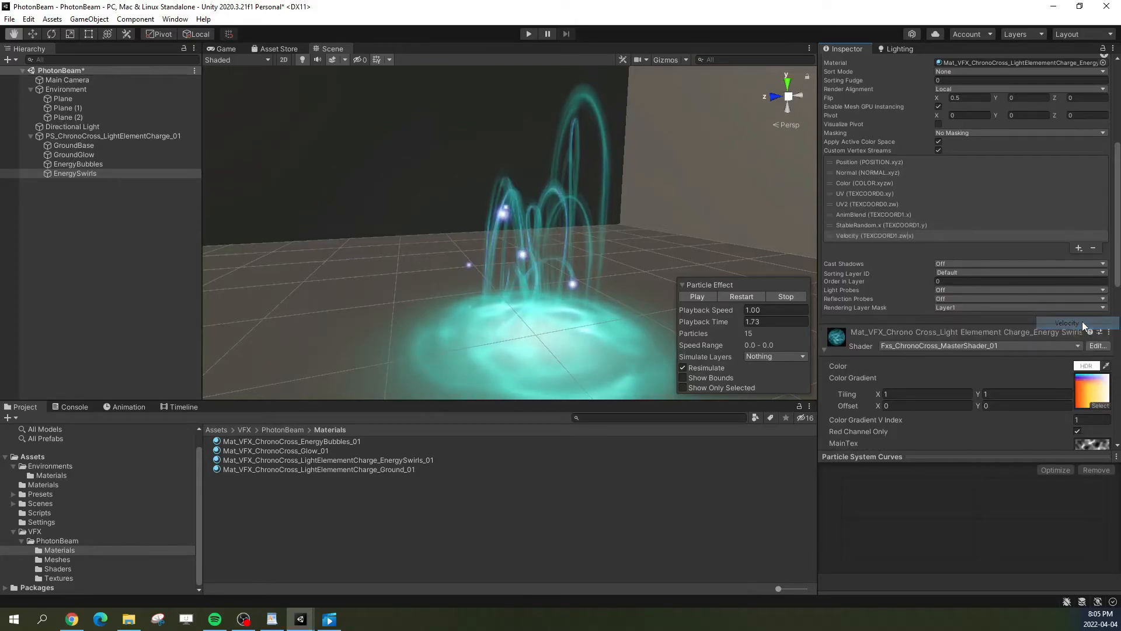
Step: Add a Custom1.xy stream below Velocity in the EnergySwirls custom vertex streams
{"action": "left_click", "coordinate": [1077, 246]}
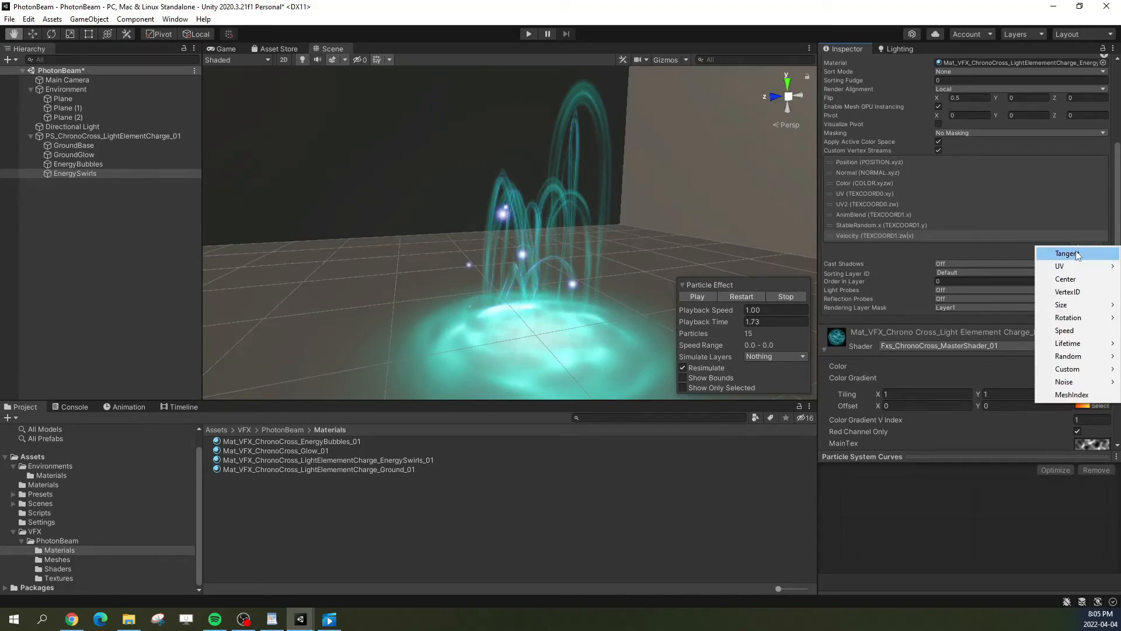
{"action": "mouse_move", "coordinate": [1073, 272]}
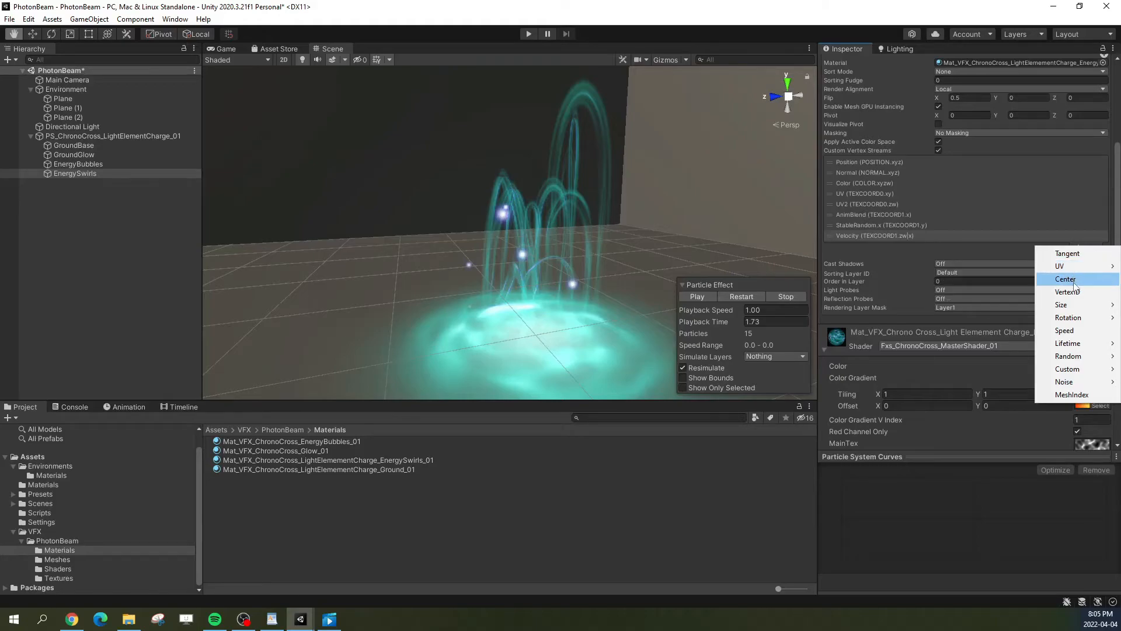
{"action": "mouse_move", "coordinate": [1054, 374]}
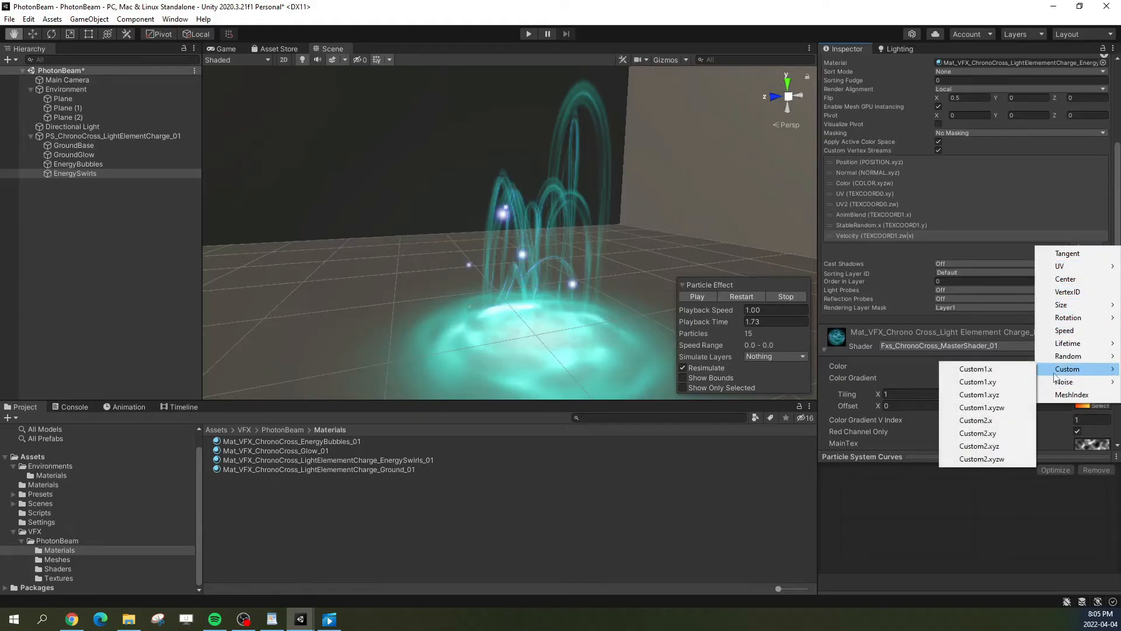
{"action": "left_click", "coordinate": [1005, 380]}
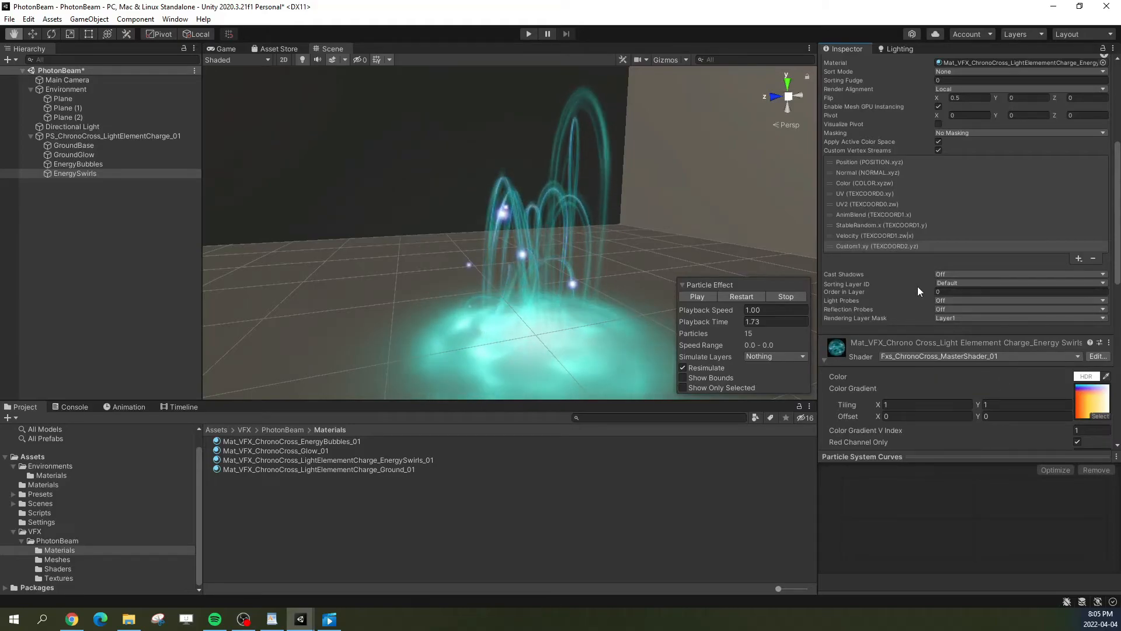
Step: Add the Custom Data module to the EnergySwirls particle system
{"action": "scroll", "coordinate": [899, 268], "scroll_direction": "up", "scroll_amount": 3}
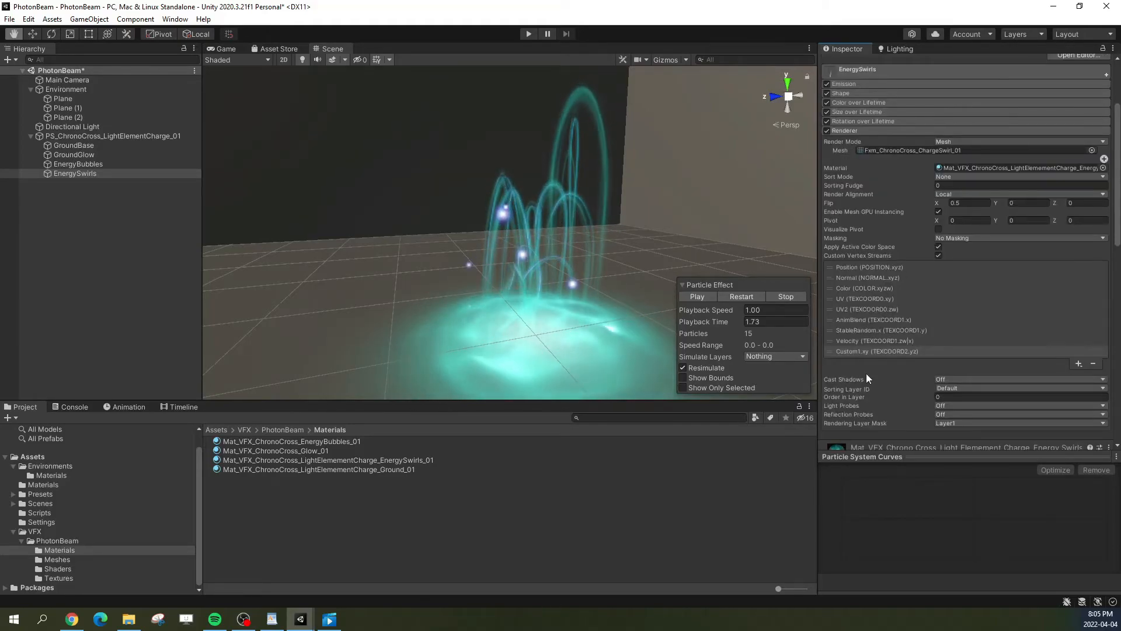
{"action": "scroll", "coordinate": [866, 375], "scroll_direction": "up", "scroll_amount": 3}
{"action": "scroll", "coordinate": [867, 375], "scroll_direction": "down", "scroll_amount": 3}
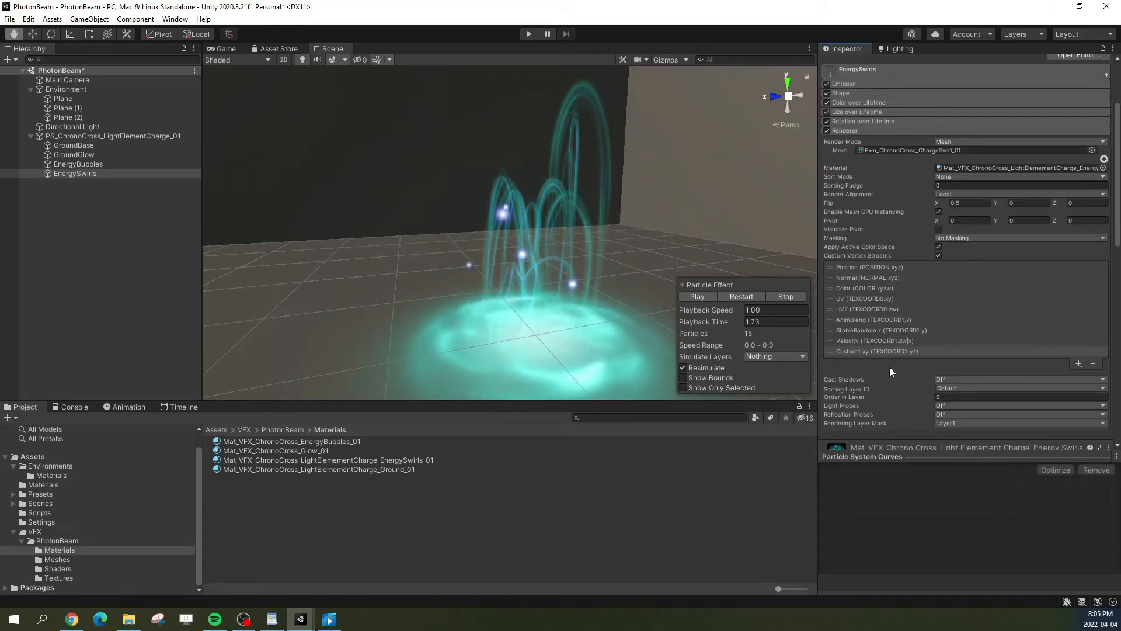
{"action": "scroll", "coordinate": [900, 333], "scroll_direction": "up", "scroll_amount": 3}
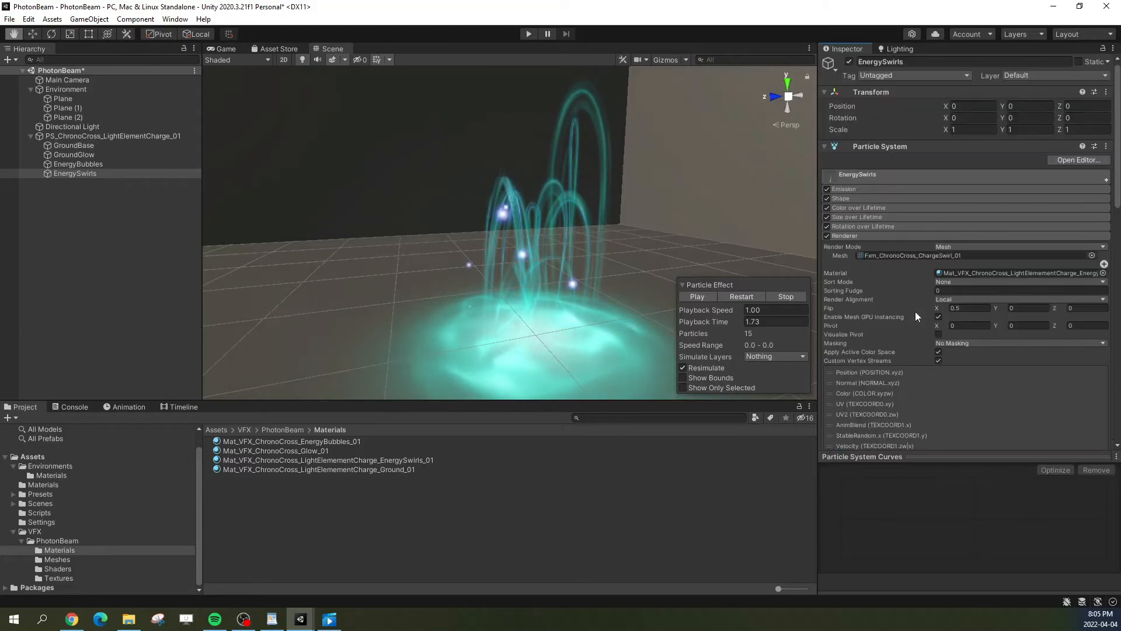
{"action": "left_click", "coordinate": [1105, 180]}
{"action": "left_click", "coordinate": [879, 19]}
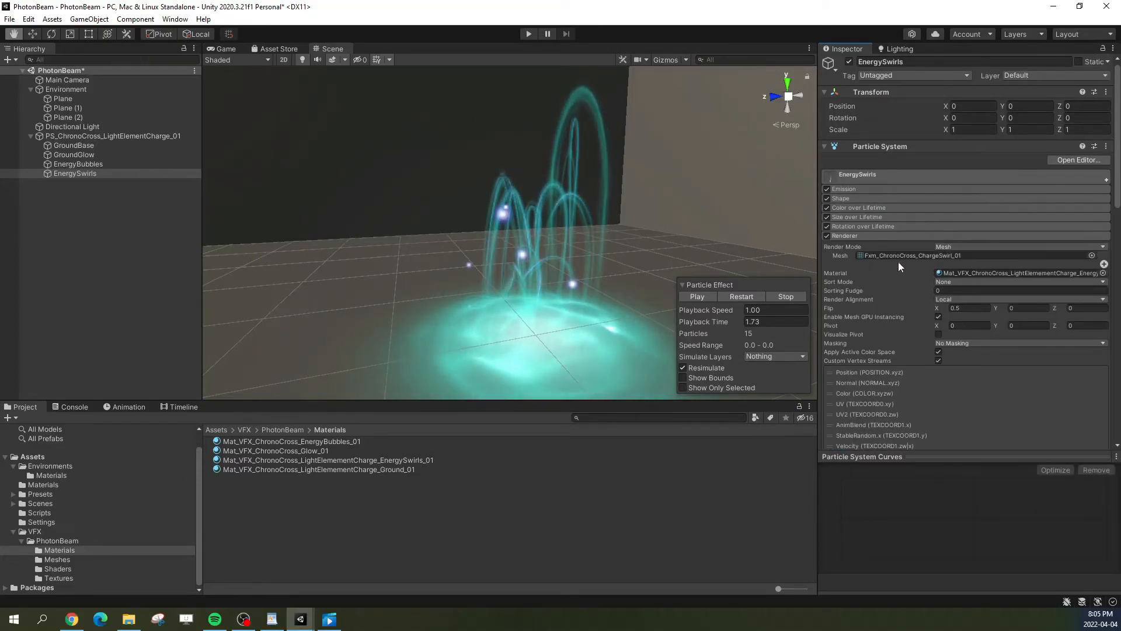
{"action": "scroll", "coordinate": [876, 292], "scroll_direction": "down", "scroll_amount": 3}
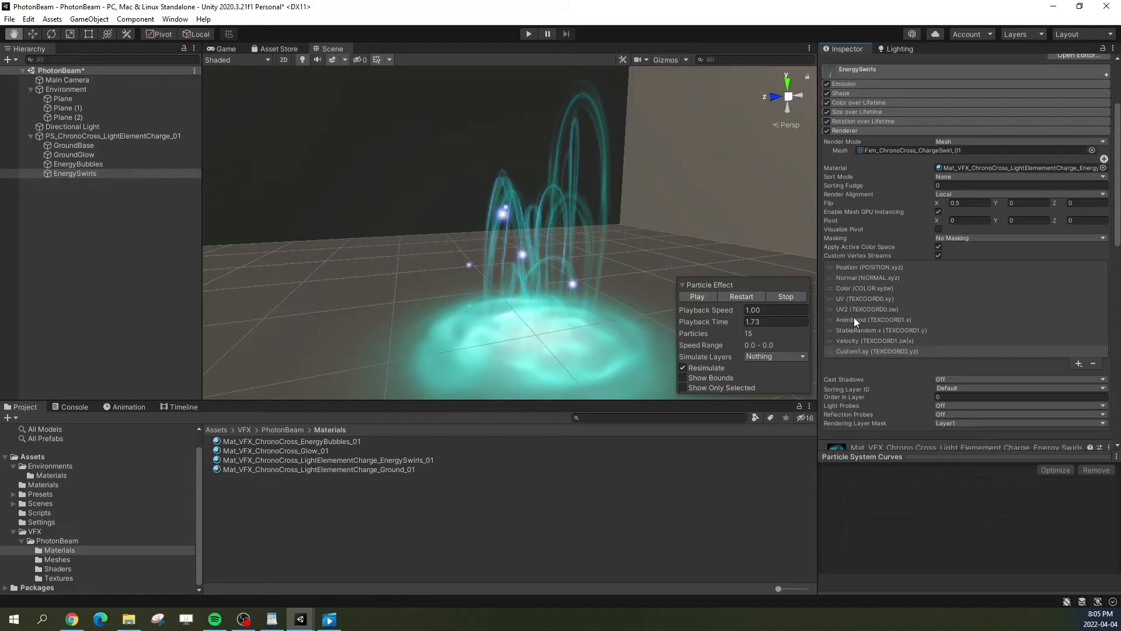
{"action": "left_click", "coordinate": [854, 331]}
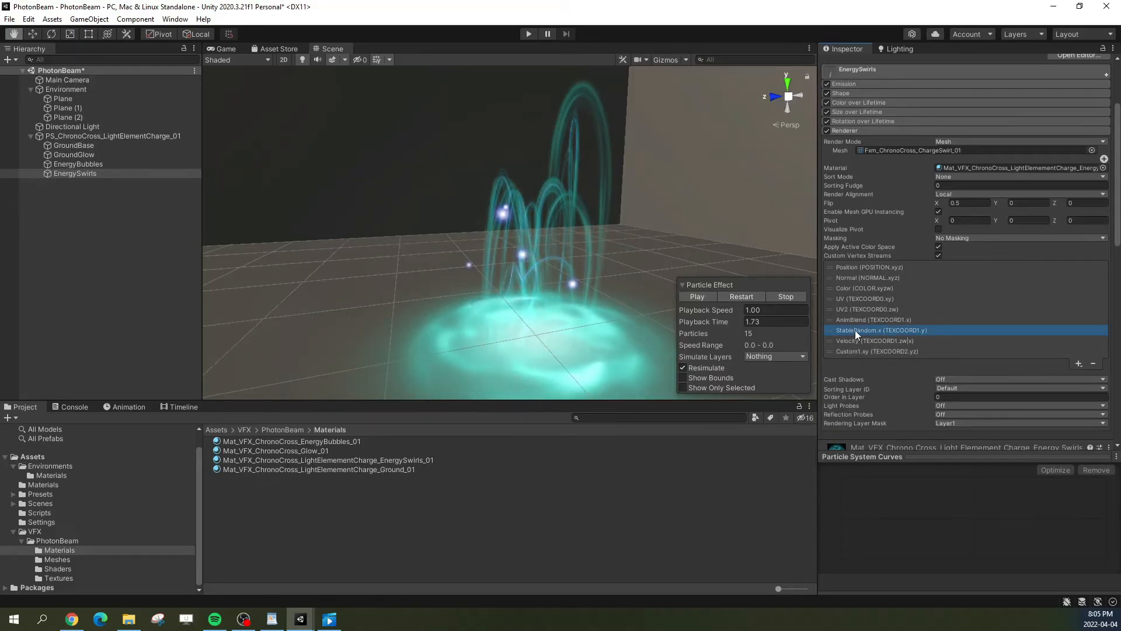
{"action": "scroll", "coordinate": [887, 335], "scroll_direction": "up", "scroll_amount": 3}
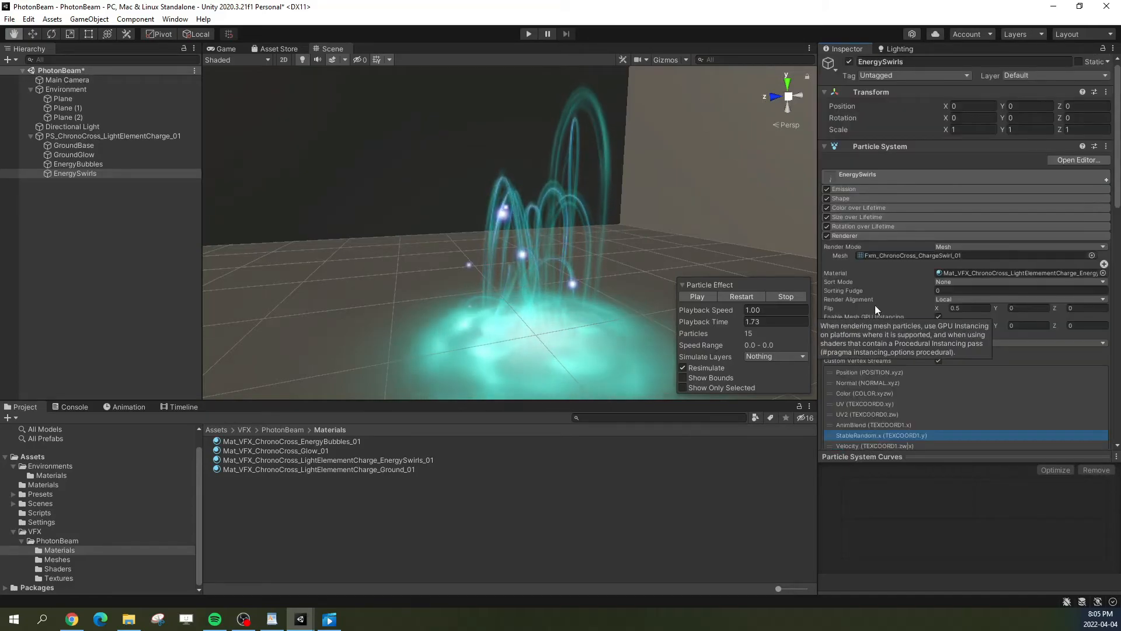
{"action": "left_click", "coordinate": [1106, 181]}
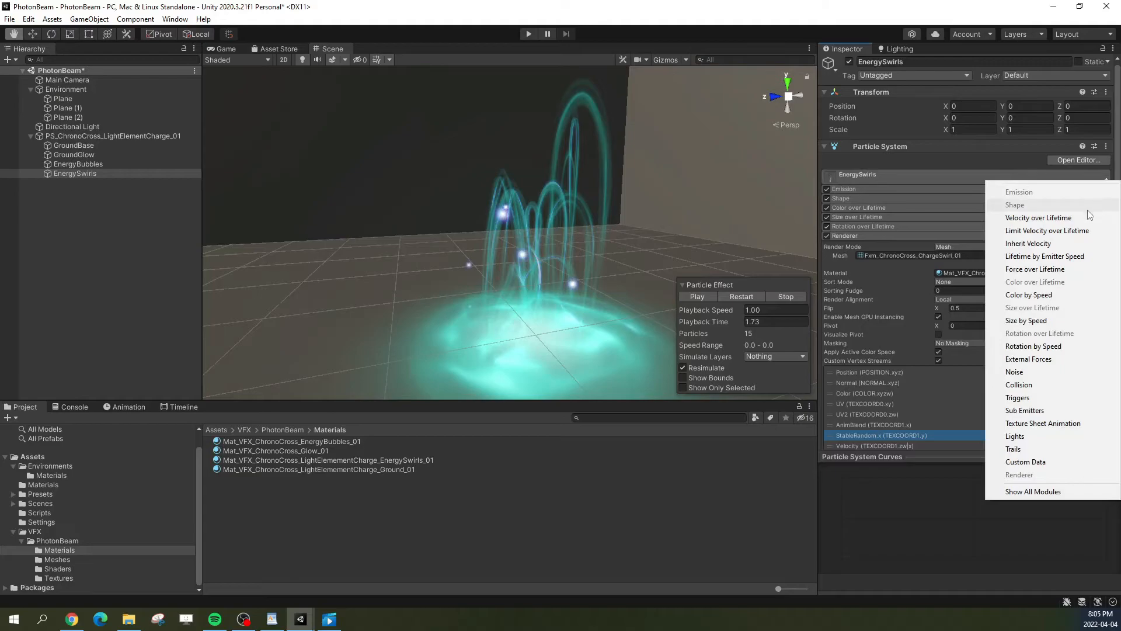
{"action": "left_click", "coordinate": [1019, 464]}
Step: Set Custom1 in the Custom Data module to Vector mode with 2 components, then collapse the module
{"action": "scroll", "coordinate": [910, 327], "scroll_direction": "down", "scroll_amount": 3}
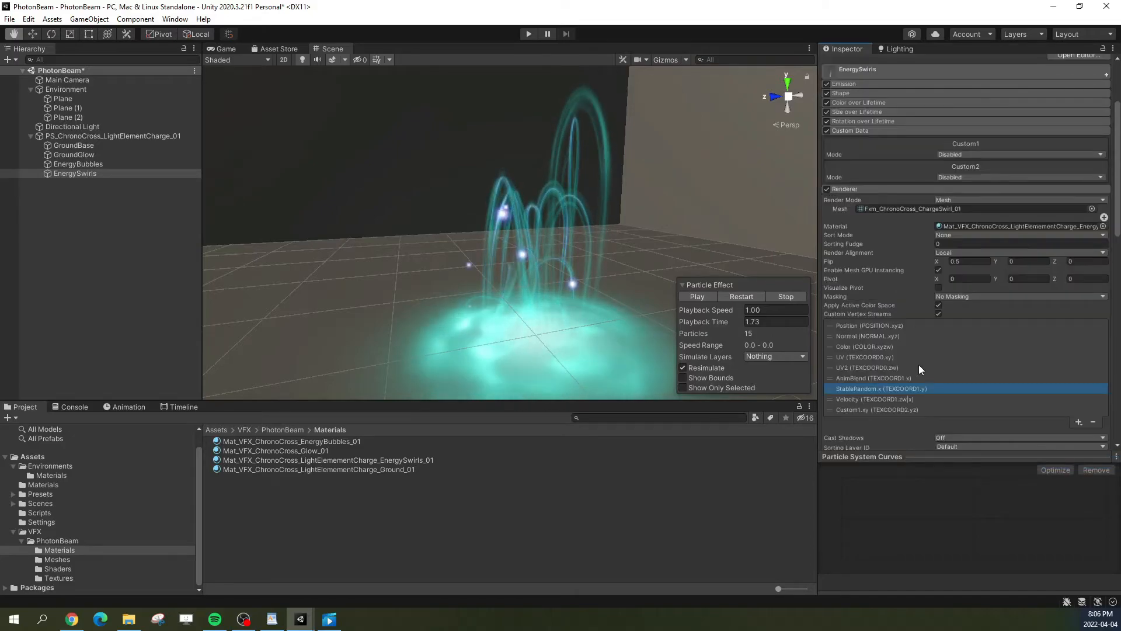
{"action": "left_click", "coordinate": [902, 411]}
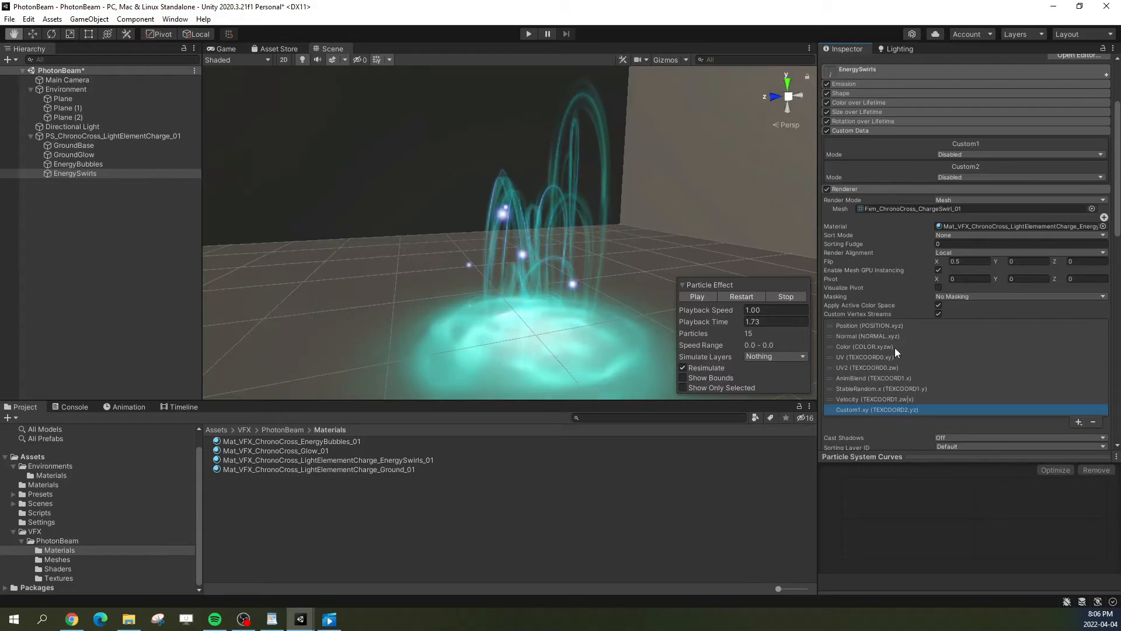
{"action": "scroll", "coordinate": [894, 351], "scroll_direction": "up", "scroll_amount": 3}
{"action": "left_click", "coordinate": [969, 260]}
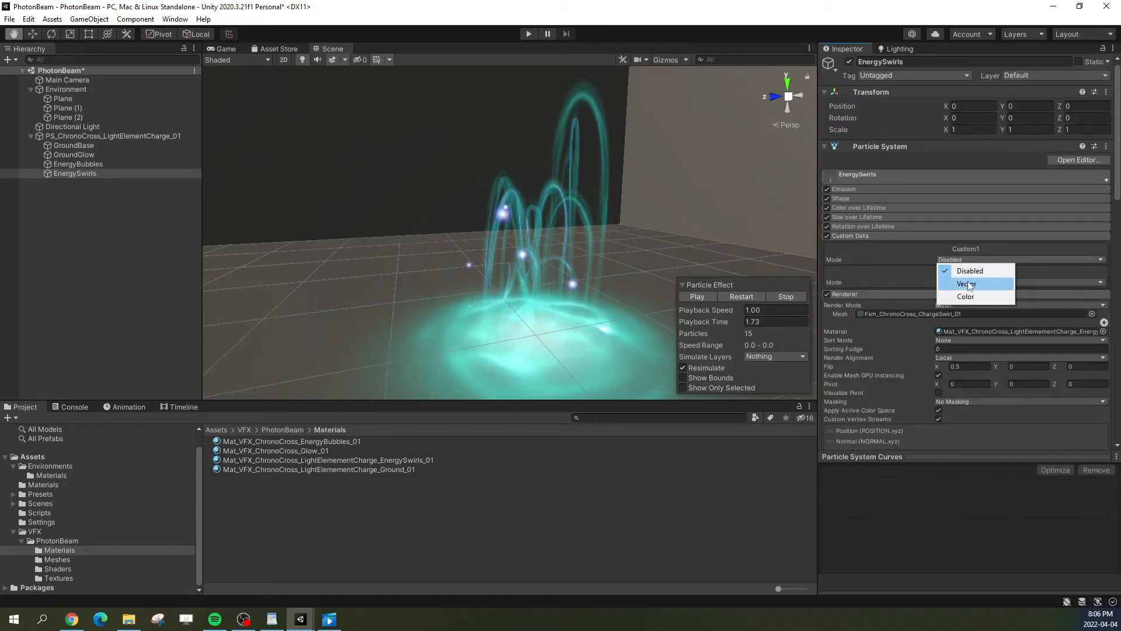
{"action": "left_click", "coordinate": [967, 283]}
{"action": "left_click", "coordinate": [968, 268]}
{"action": "type", "text": "2"}
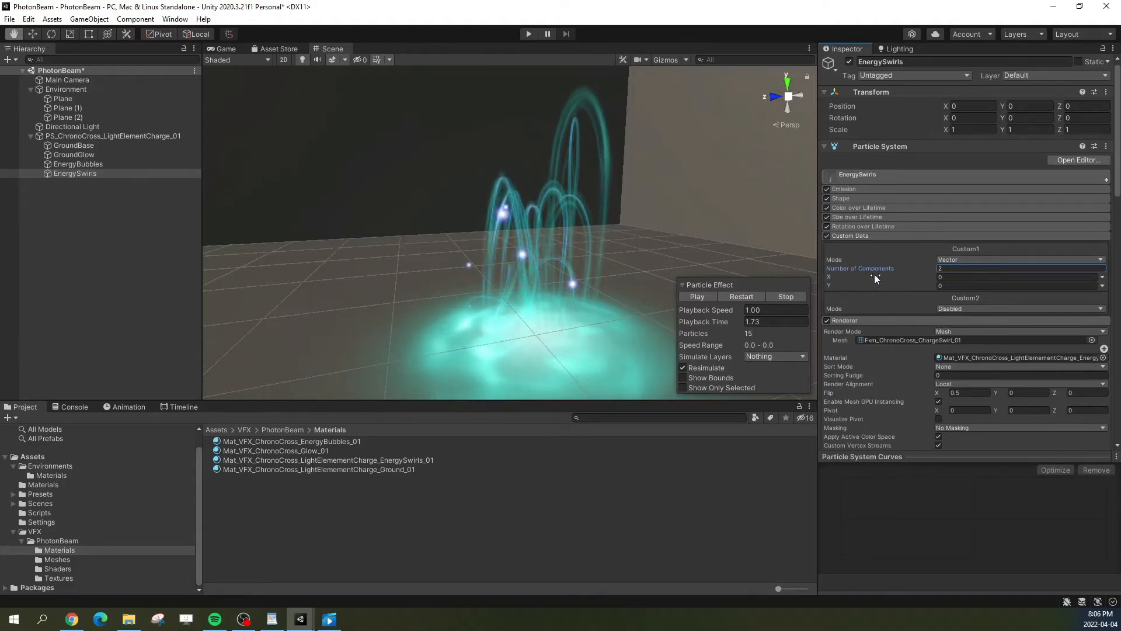
{"action": "scroll", "coordinate": [874, 274], "scroll_direction": "down", "scroll_amount": 3}
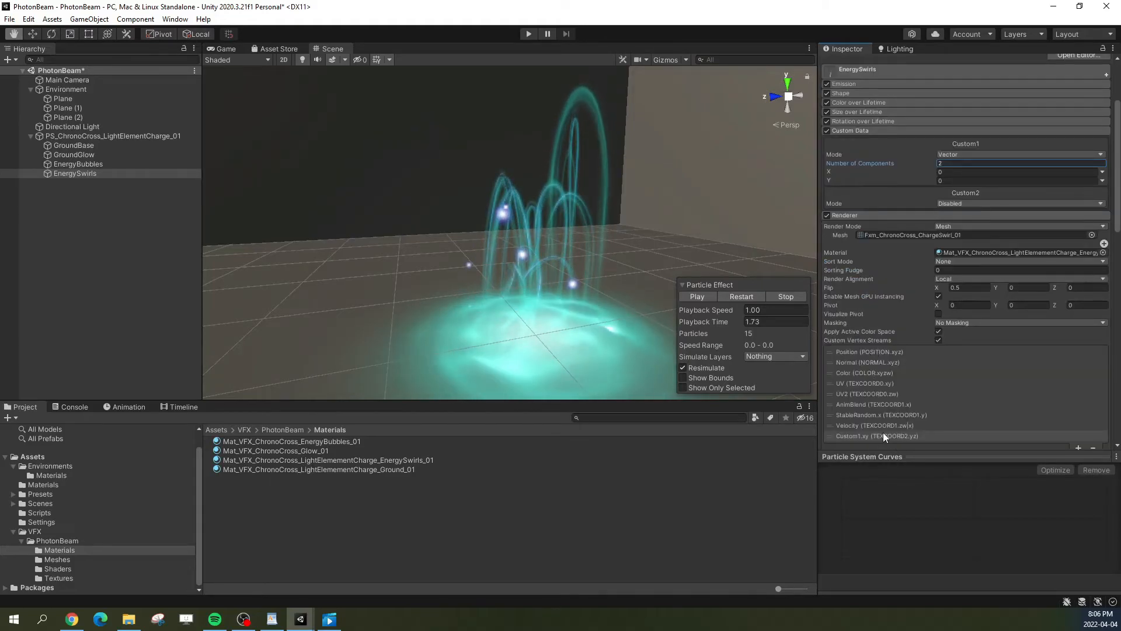
{"action": "left_click", "coordinate": [860, 131]}
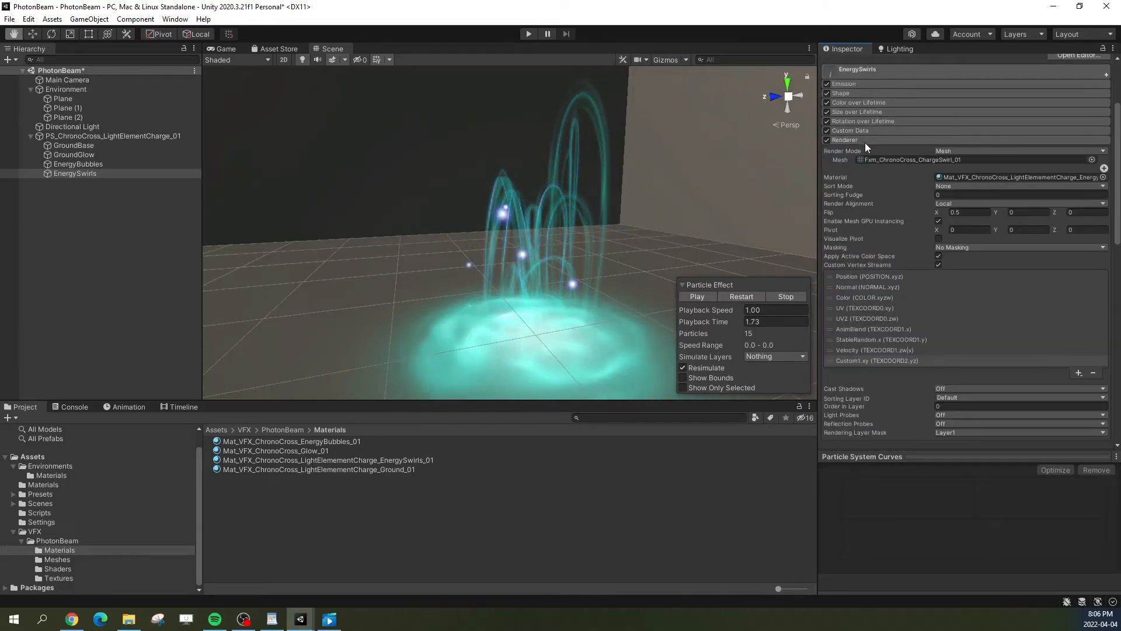
Step: Assign the TX_Horizontal_Gradient_02 texture as Mask 1 of the Mat_VFX_ChronoCross_LightElemementCharge_EnergySwirls_01 material
{"action": "left_click", "coordinate": [978, 177]}
{"action": "left_click", "coordinate": [401, 461]}
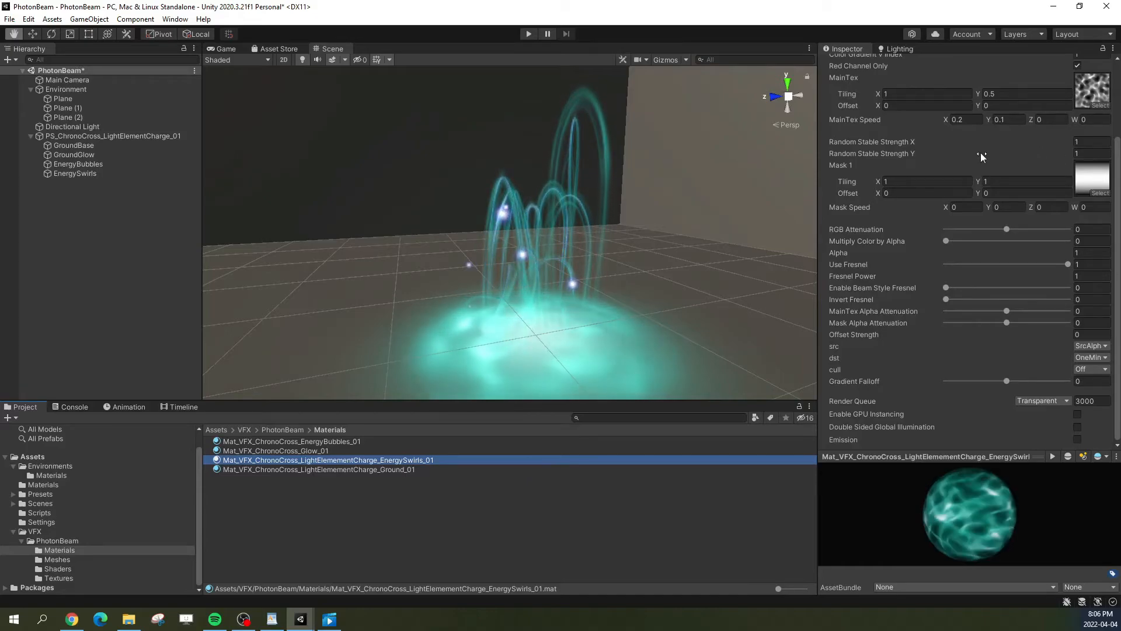
{"action": "scroll", "coordinate": [1045, 140], "scroll_direction": "up", "scroll_amount": 3}
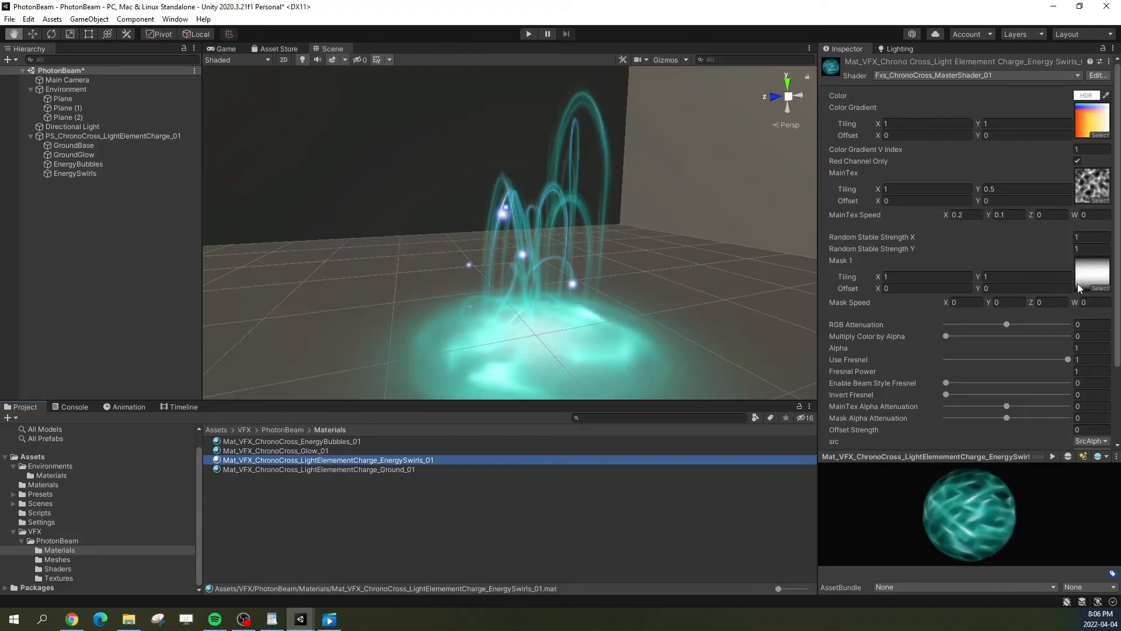
{"action": "left_click", "coordinate": [1096, 280]}
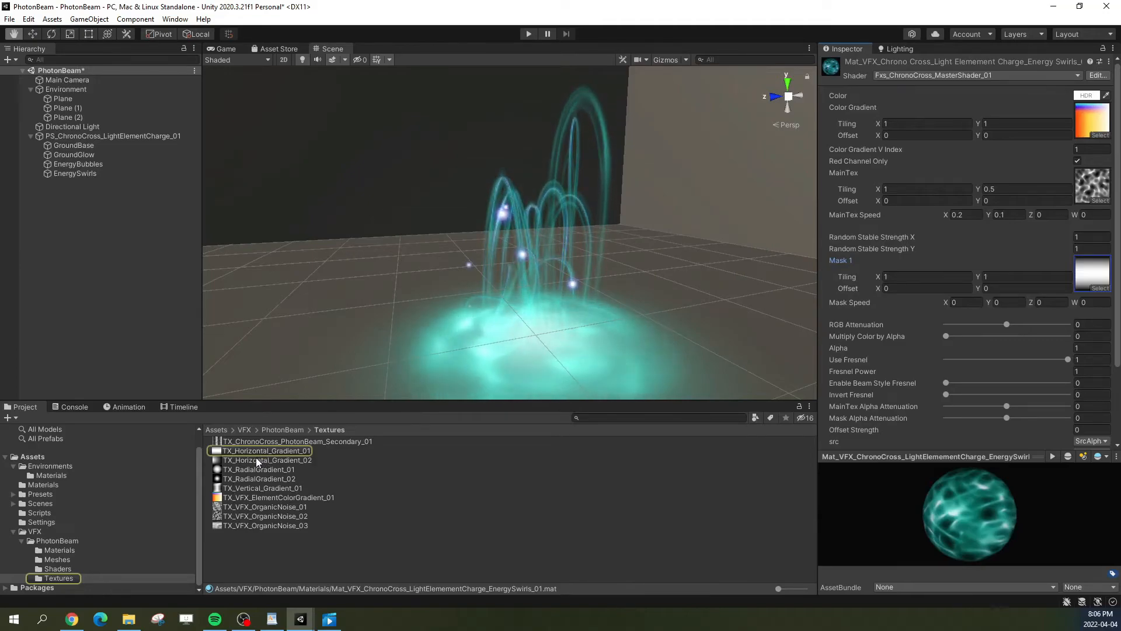
{"action": "left_click_drag", "start_coordinate": [265, 463], "coordinate": [1091, 273]}
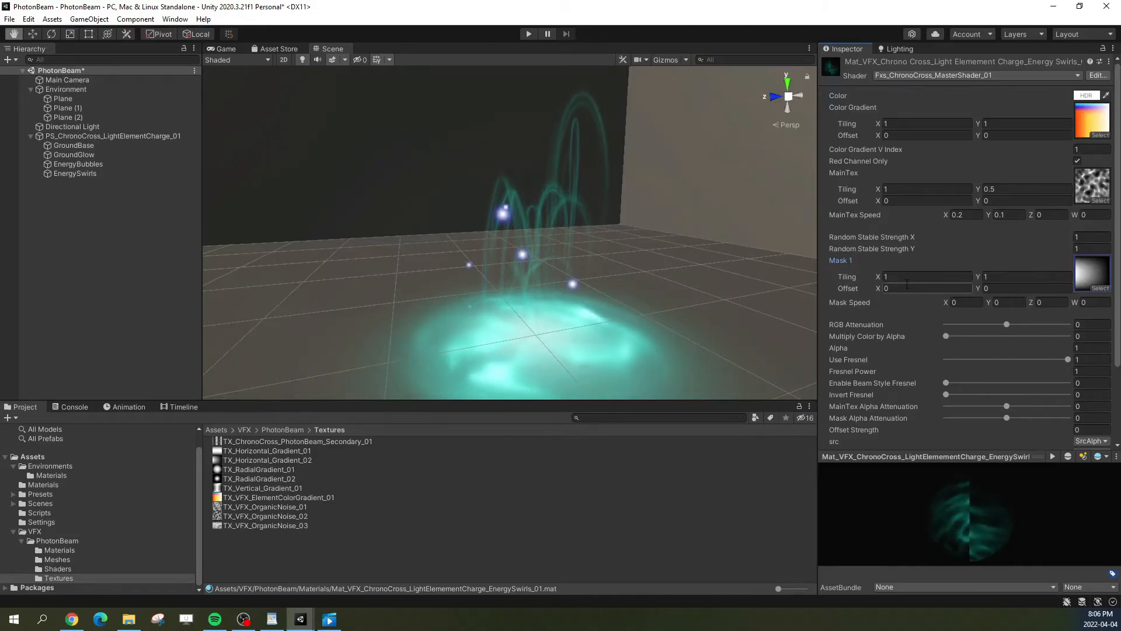
Step: Set the Wrap Mode of the TX_Horizontal_Gradient_02 texture to Repeat and apply the import settings
{"action": "left_click", "coordinate": [258, 469]}
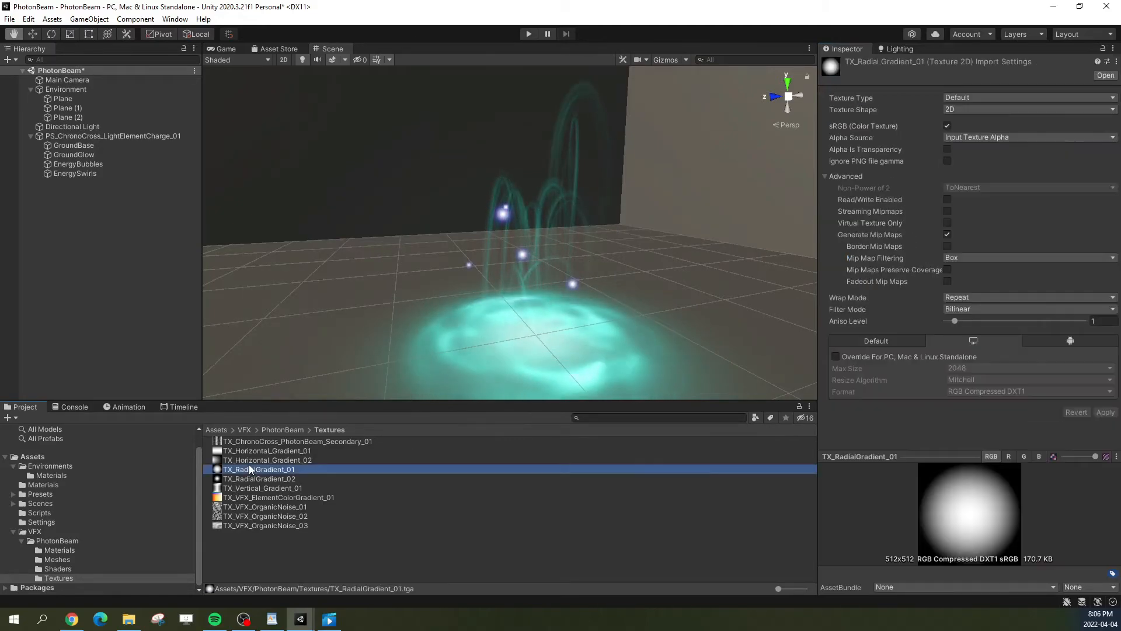
{"action": "left_click", "coordinate": [254, 461]}
{"action": "left_click", "coordinate": [1014, 252]}
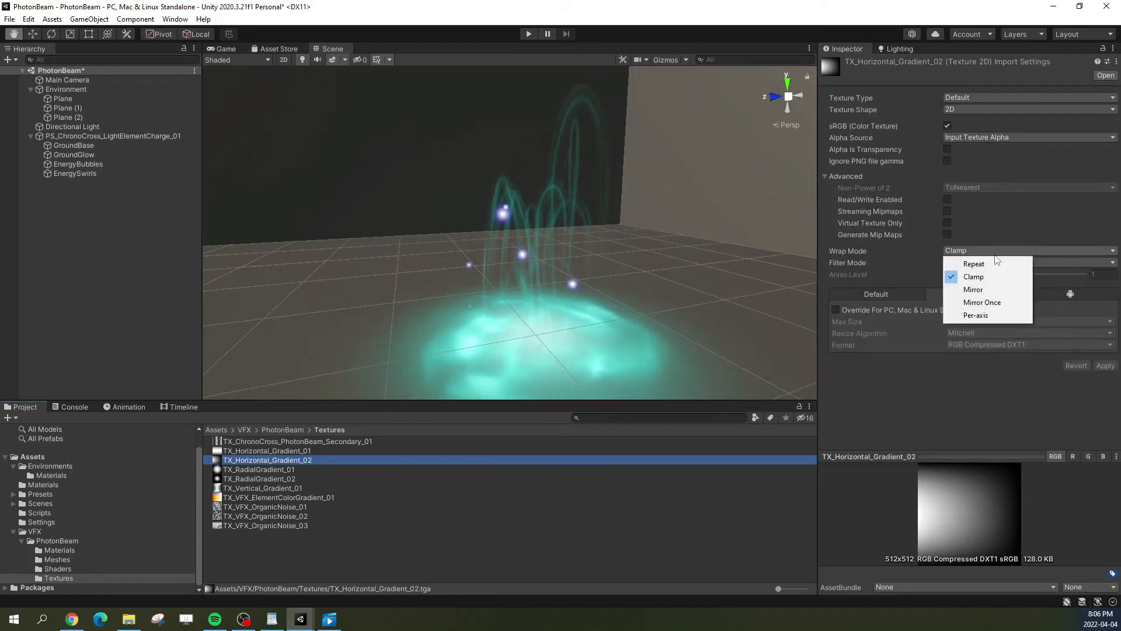
{"action": "left_click", "coordinate": [982, 263]}
{"action": "left_click", "coordinate": [1104, 366]}
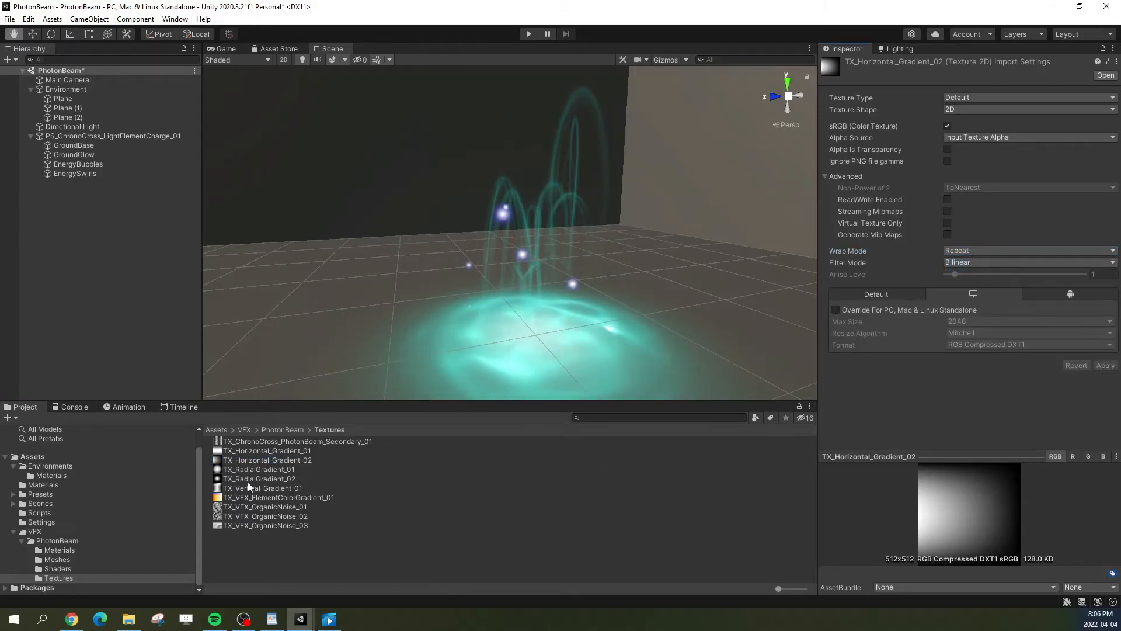
Step: Try a Mask Speed X of 1 on the EnergySwirls material, inspect the swirls, and return it to 0
{"action": "left_click", "coordinate": [82, 174]}
{"action": "left_click", "coordinate": [958, 285]}
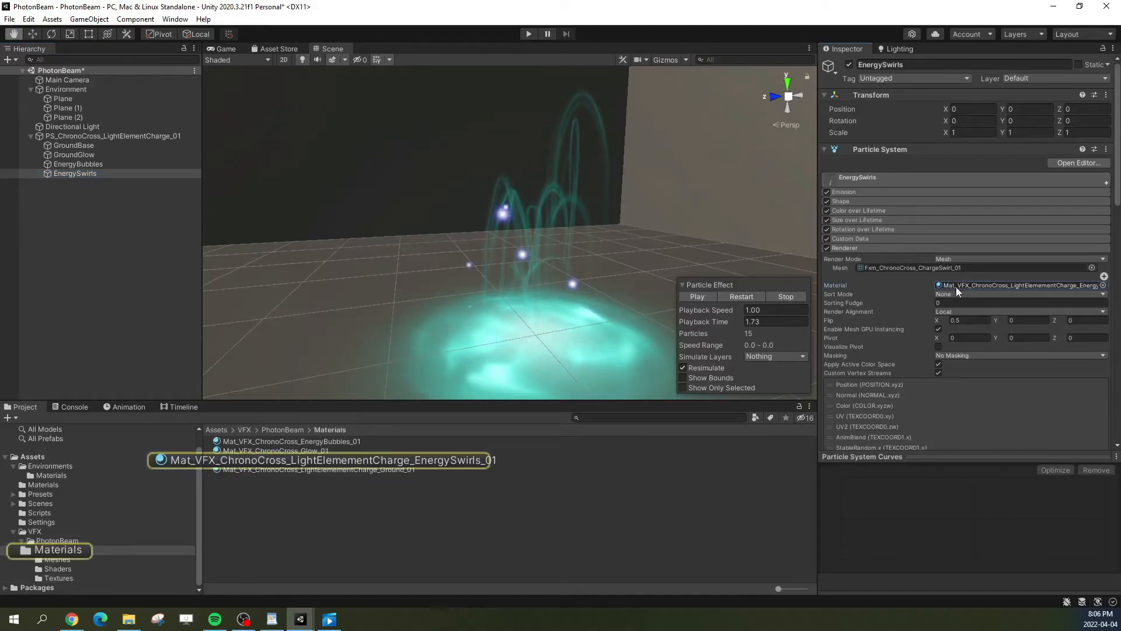
{"action": "left_click", "coordinate": [338, 461]}
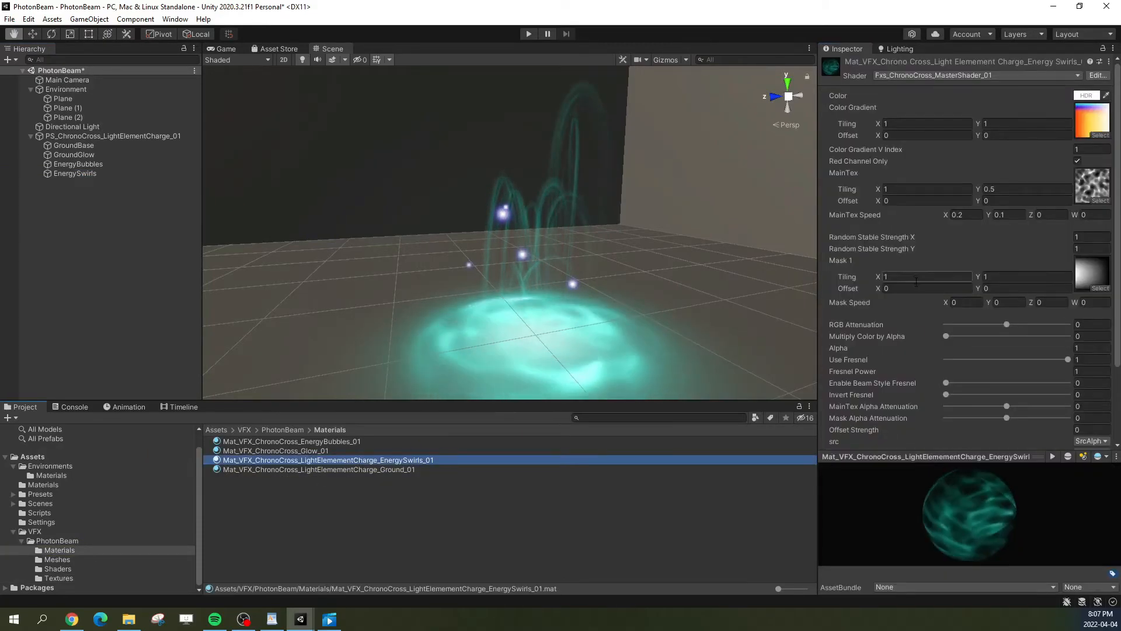
{"action": "left_click", "coordinate": [966, 303]}
{"action": "type", "text": "1"}
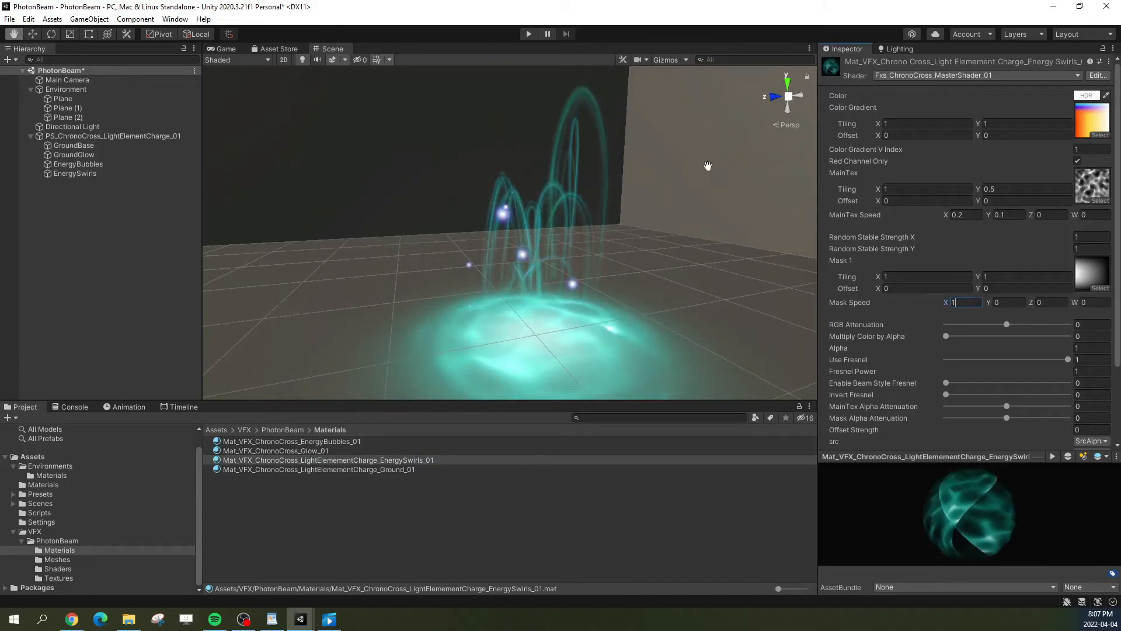
{"action": "mouse_move", "coordinate": [1117, 253]}
{"action": "left_mouse_down"}
{"action": "mouse_move", "coordinate": [1116, 304]}
{"action": "mouse_move", "coordinate": [1113, 248]}
{"action": "left_mouse_up"}
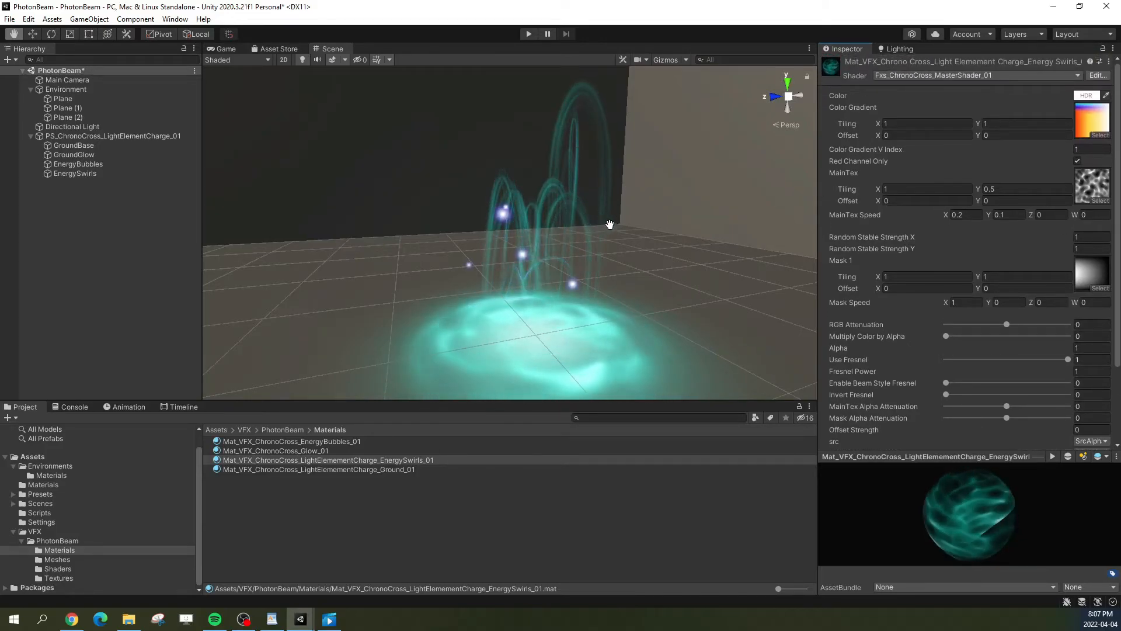
{"action": "right_click_drag", "start_coordinate": [547, 237], "coordinate": [562, 225]}
{"action": "left_click", "coordinate": [964, 302]}
{"action": "type", "text": "0"}
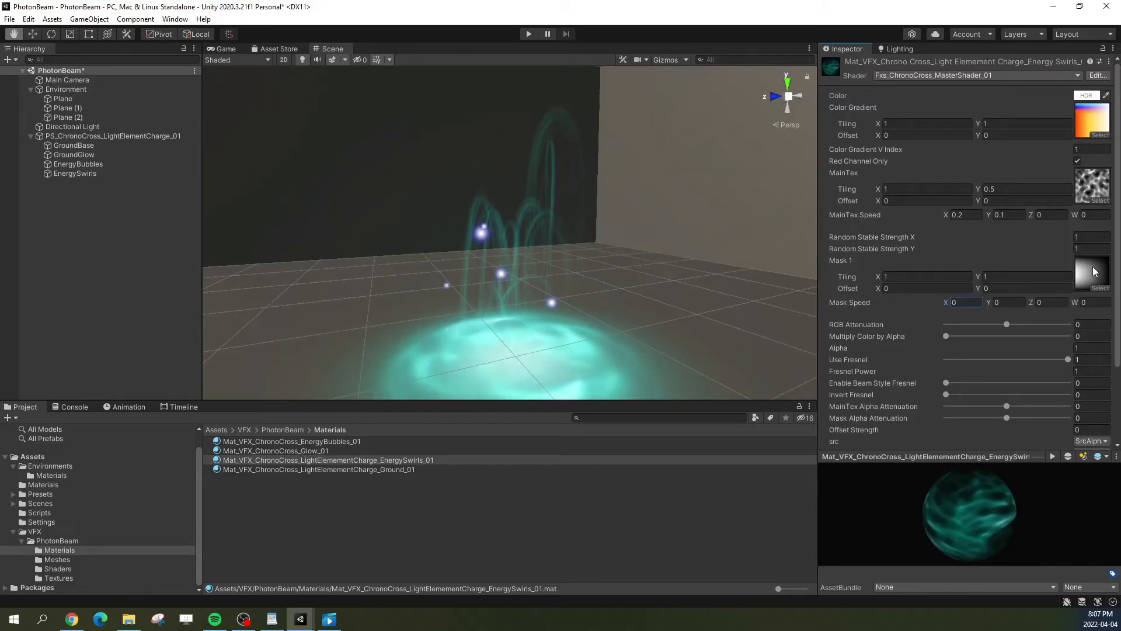
Step: Change the Custom1 X component in the EnergySwirls Custom Data module from a constant to a curve
{"action": "left_click", "coordinate": [96, 174]}
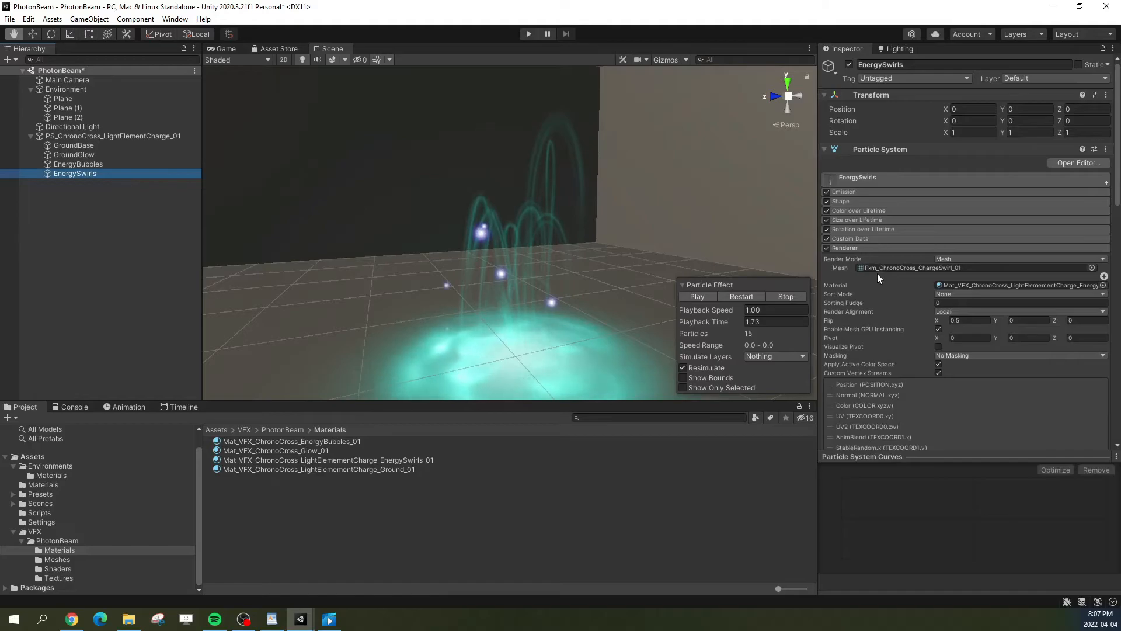
{"action": "left_click", "coordinate": [851, 239]}
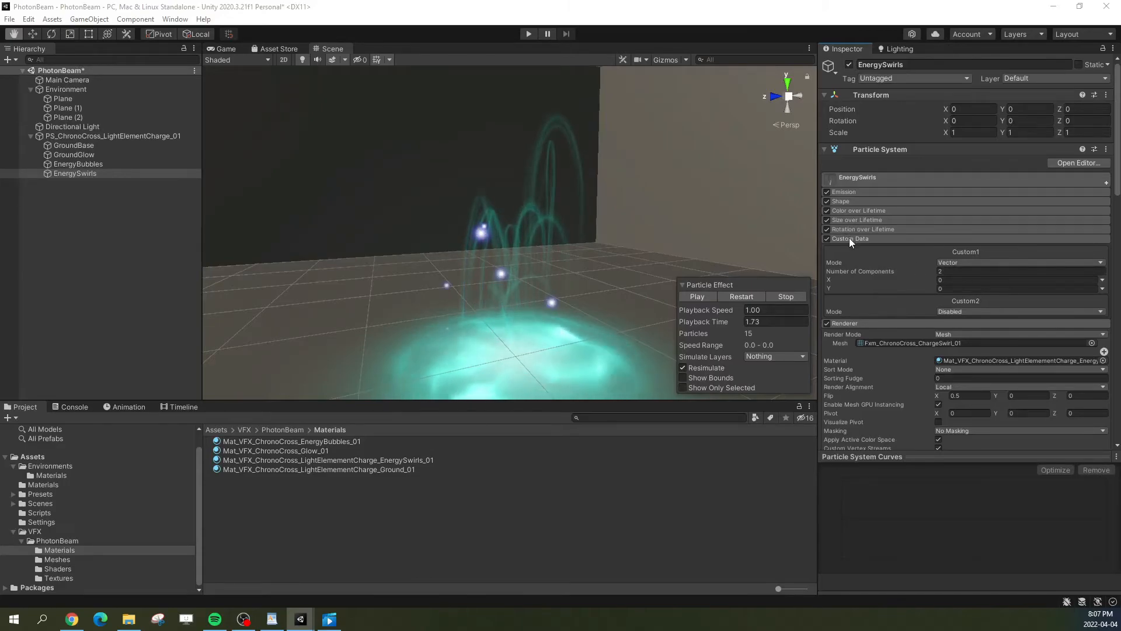
{"action": "left_click", "coordinate": [1102, 280]}
{"action": "left_click", "coordinate": [978, 301]}
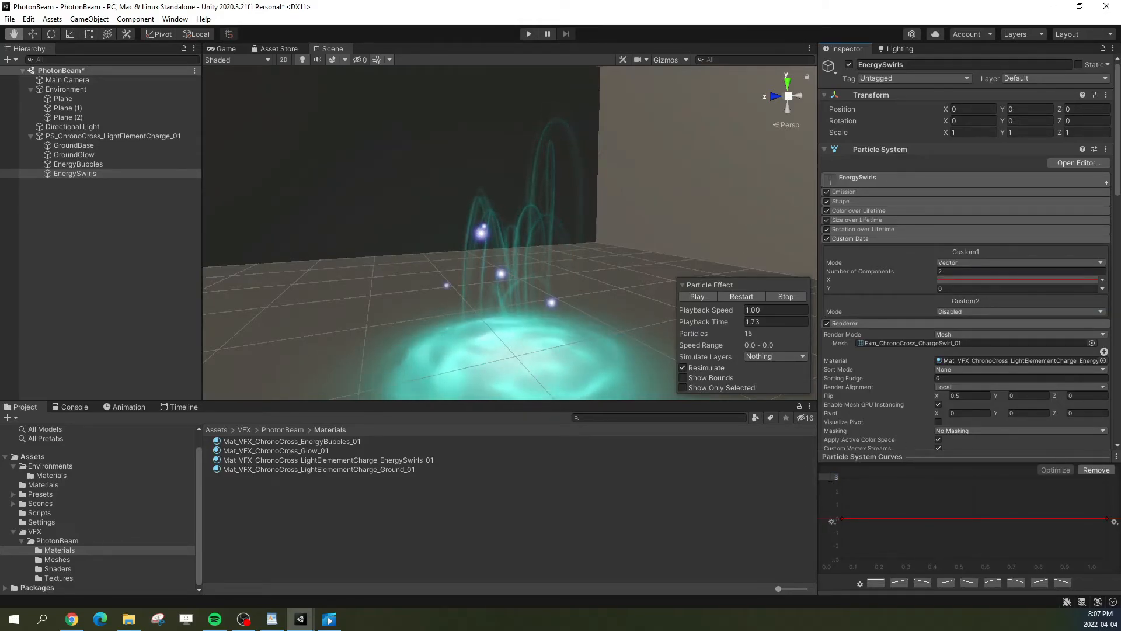
Step: Set the Mask 1 Tiling X of the Mat_VFX_ChronoCross_LightElemementCharge_EnergySwirls_01 material to 3
{"action": "left_click", "coordinate": [989, 360]}
{"action": "left_click", "coordinate": [384, 459]}
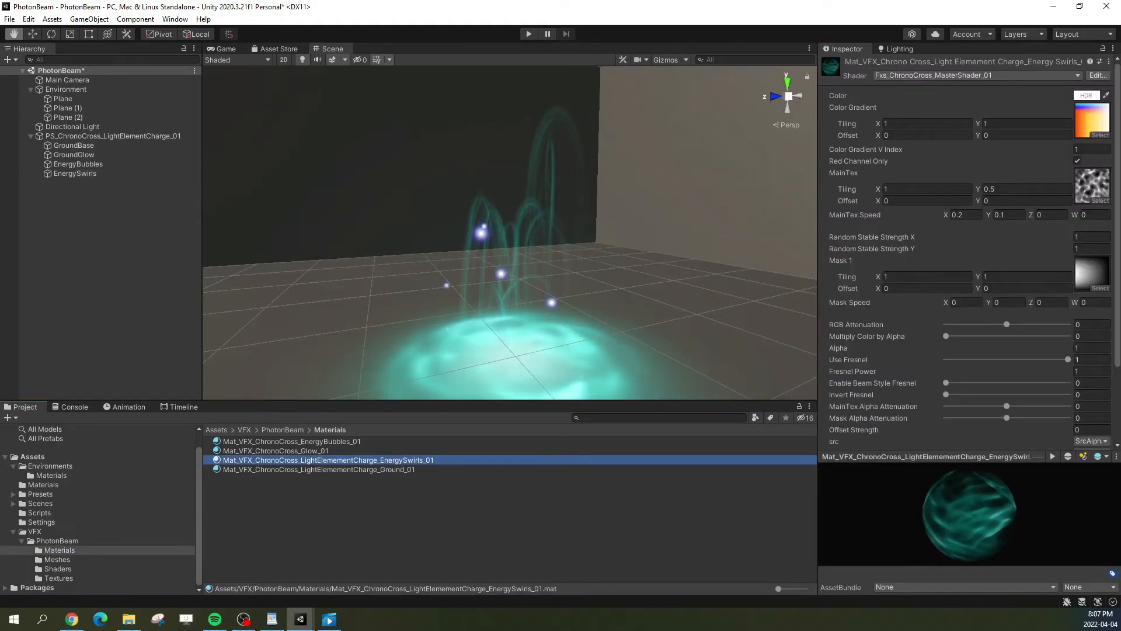
{"action": "mouse_move", "coordinate": [1120, 27]}
{"action": "left_mouse_down"}
{"action": "mouse_move", "coordinate": [500, 27]}
{"action": "mouse_move", "coordinate": [1120, 27]}
{"action": "left_mouse_up"}
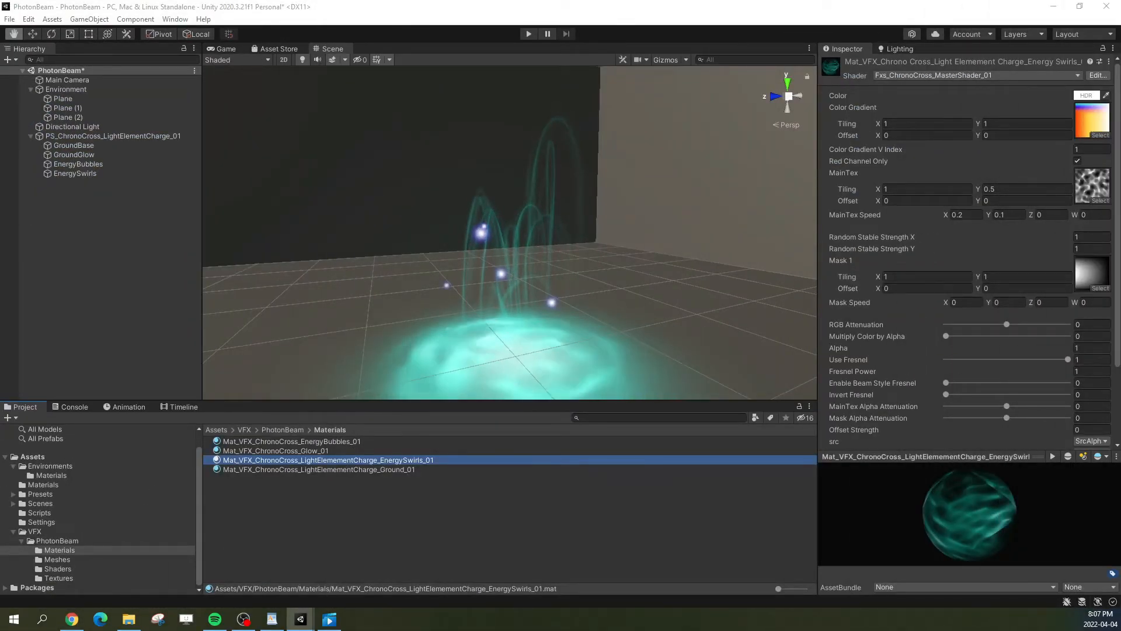
{"action": "left_click", "coordinate": [900, 276]}
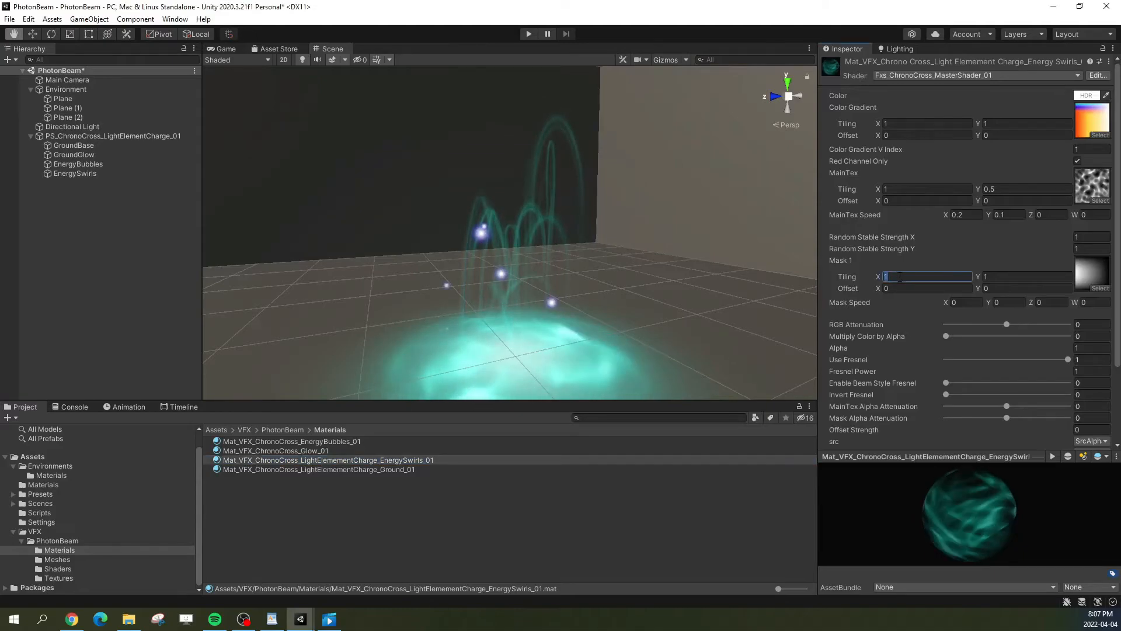
{"action": "type", "text": "3"}
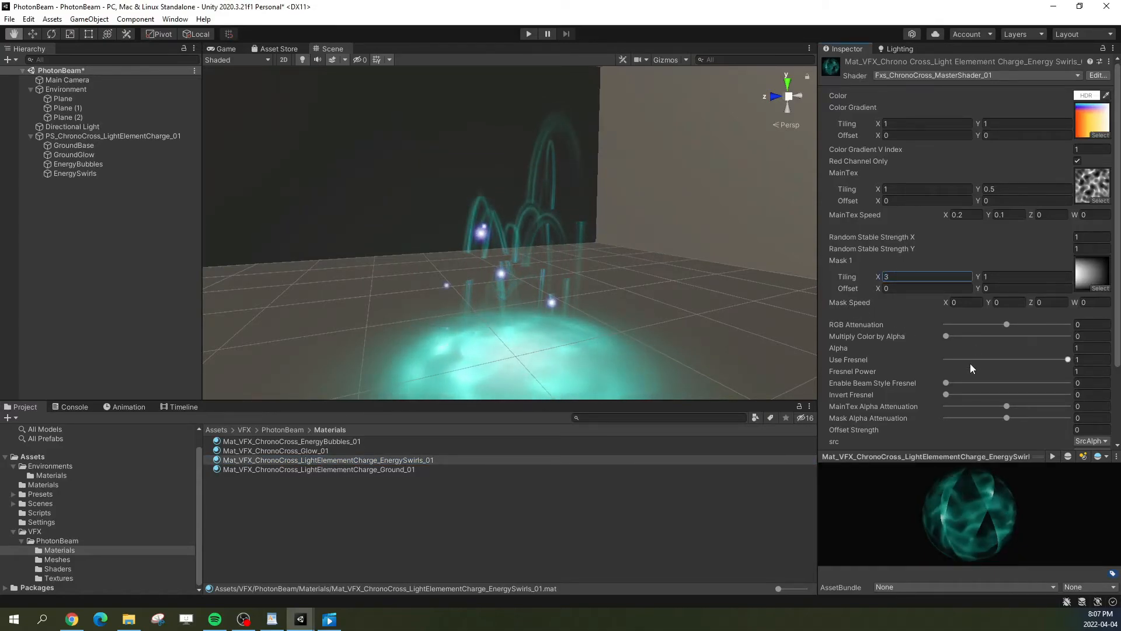
Step: Shape the EnergySwirls Custom1 X curve as a straight rise from about -3 to about 1 over the particle lifetime
{"action": "left_click", "coordinate": [75, 174]}
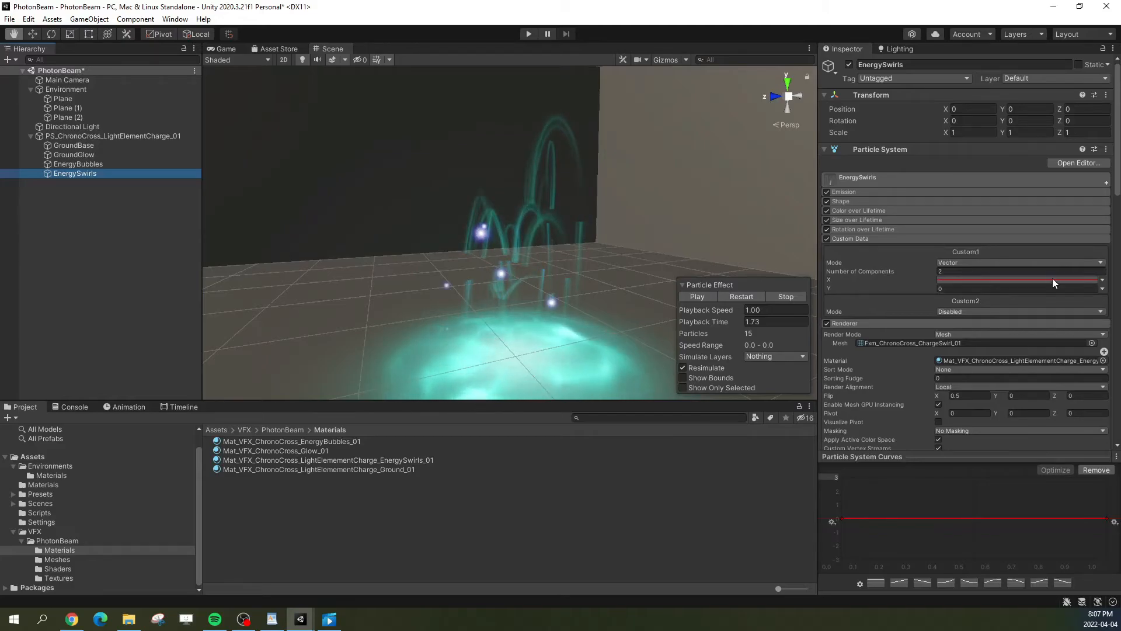
{"action": "left_click_drag", "start_coordinate": [840, 519], "coordinate": [828, 556]}
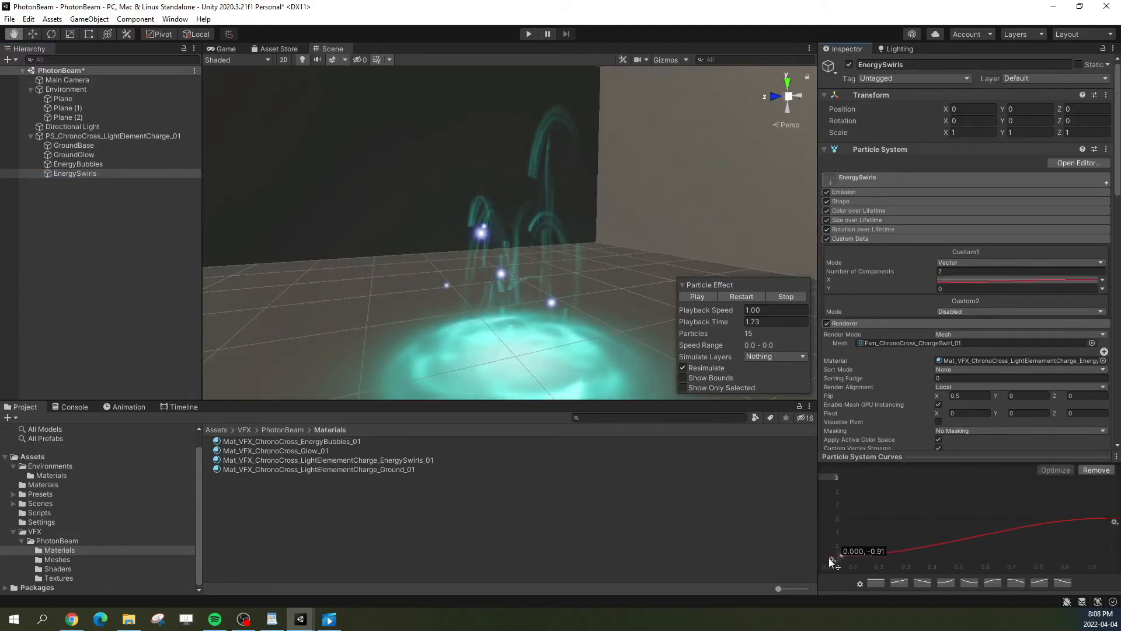
{"action": "left_click", "coordinate": [902, 583]}
{"action": "left_click_drag", "start_coordinate": [840, 518], "coordinate": [842, 558]}
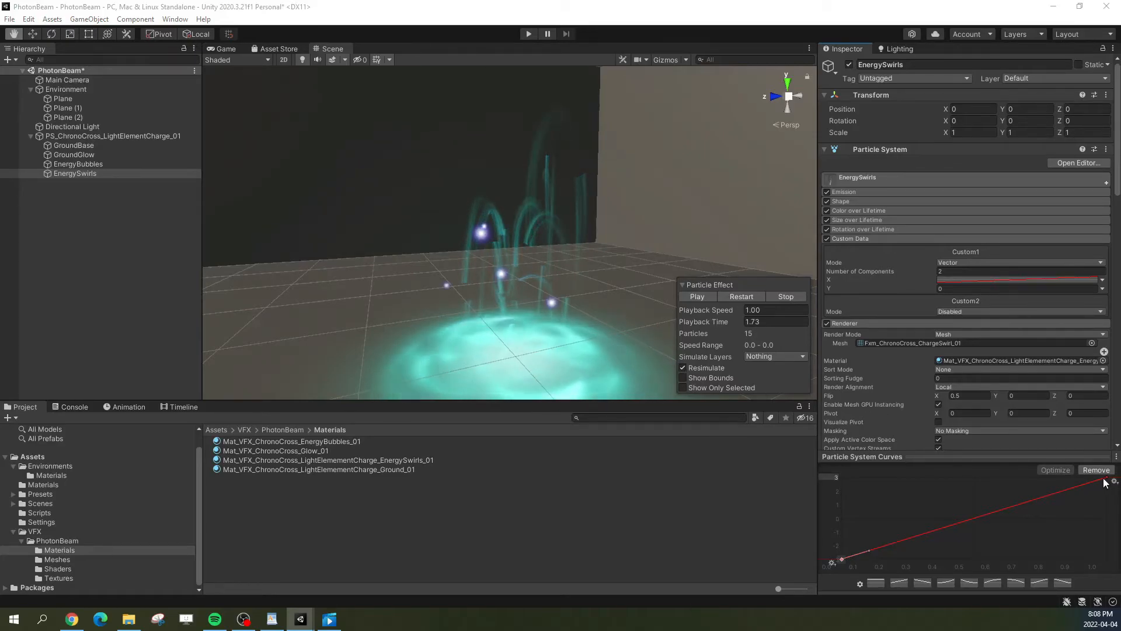
{"action": "left_click_drag", "start_coordinate": [1103, 482], "coordinate": [1114, 510]}
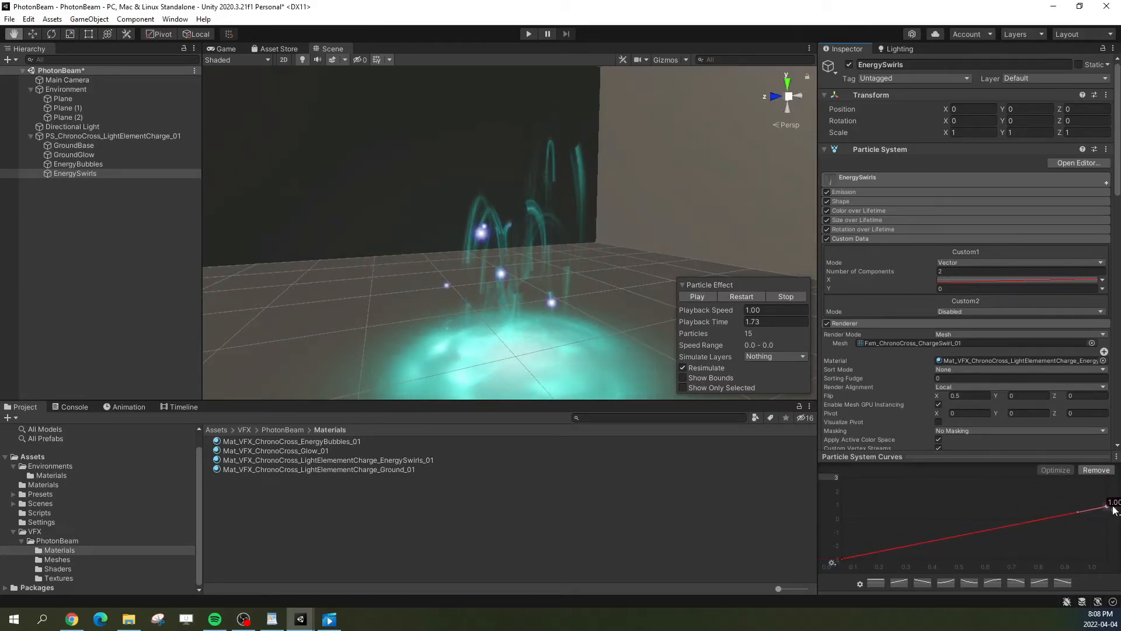
Step: Restart the particle effect and scrub its playback time to examine how the mask travels along the swirls
{"action": "left_click_drag", "start_coordinate": [711, 319], "coordinate": [605, 321]}
{"action": "left_click", "coordinate": [754, 295]}
{"action": "left_click", "coordinate": [695, 296]}
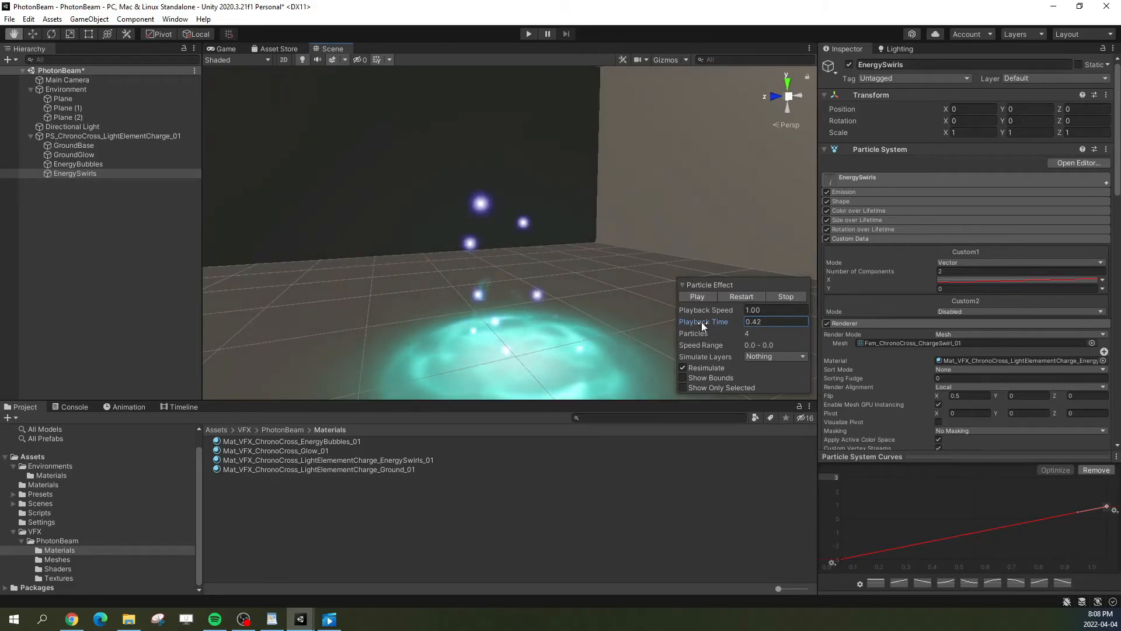
{"action": "left_click", "coordinate": [731, 297]}
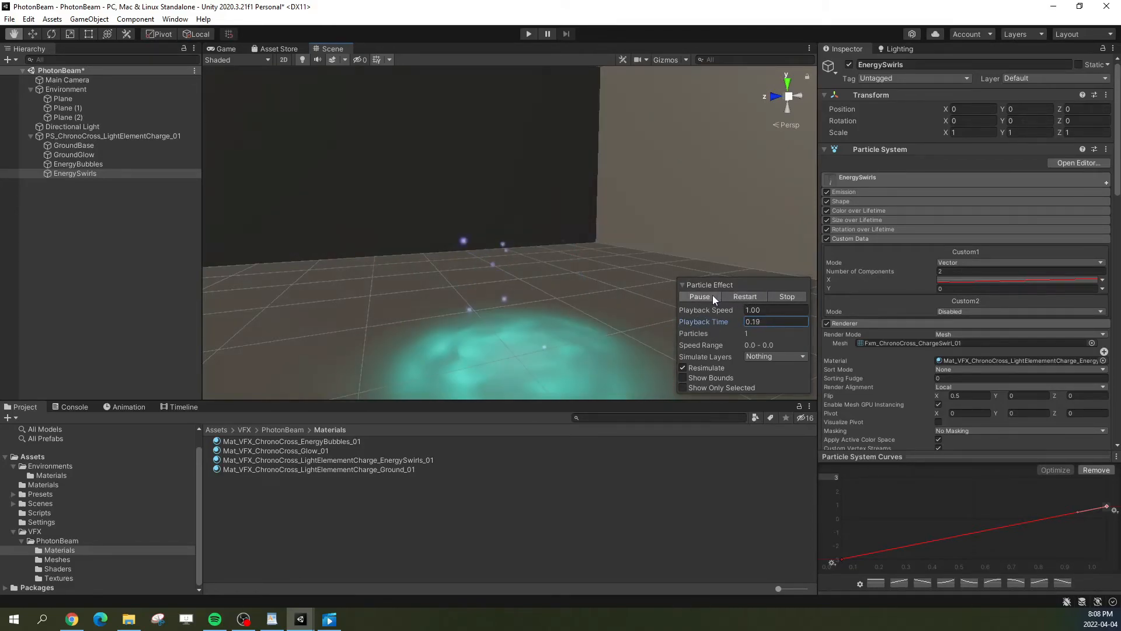
{"action": "left_click", "coordinate": [701, 298]}
{"action": "left_click_drag", "start_coordinate": [686, 321], "coordinate": [292, 376]}
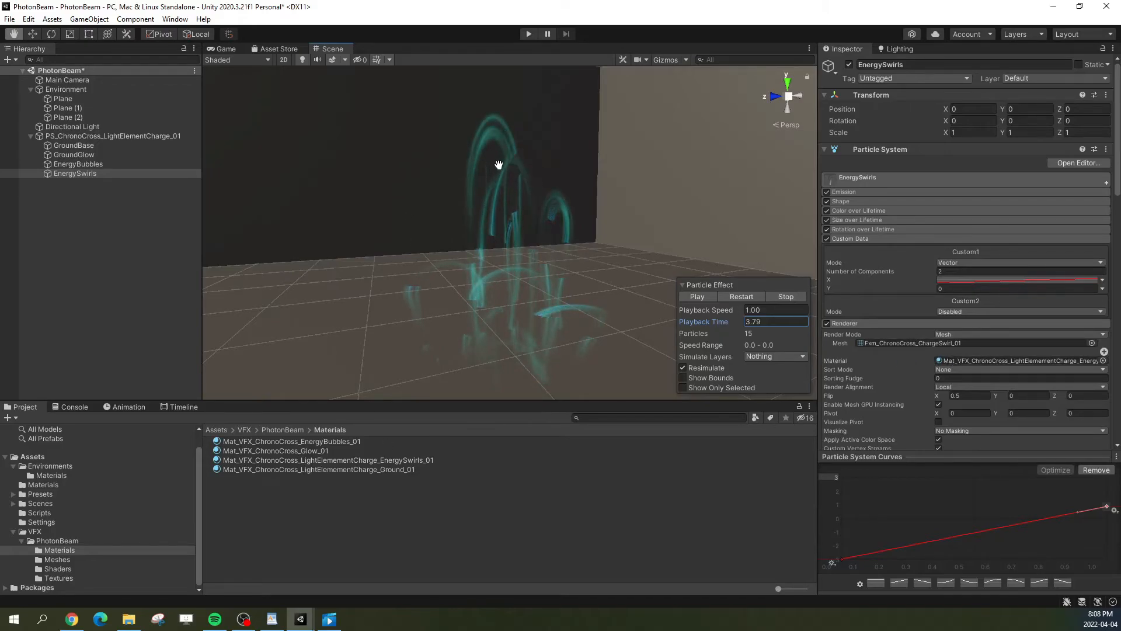
{"action": "left_click_drag", "start_coordinate": [712, 323], "coordinate": [641, 337]}
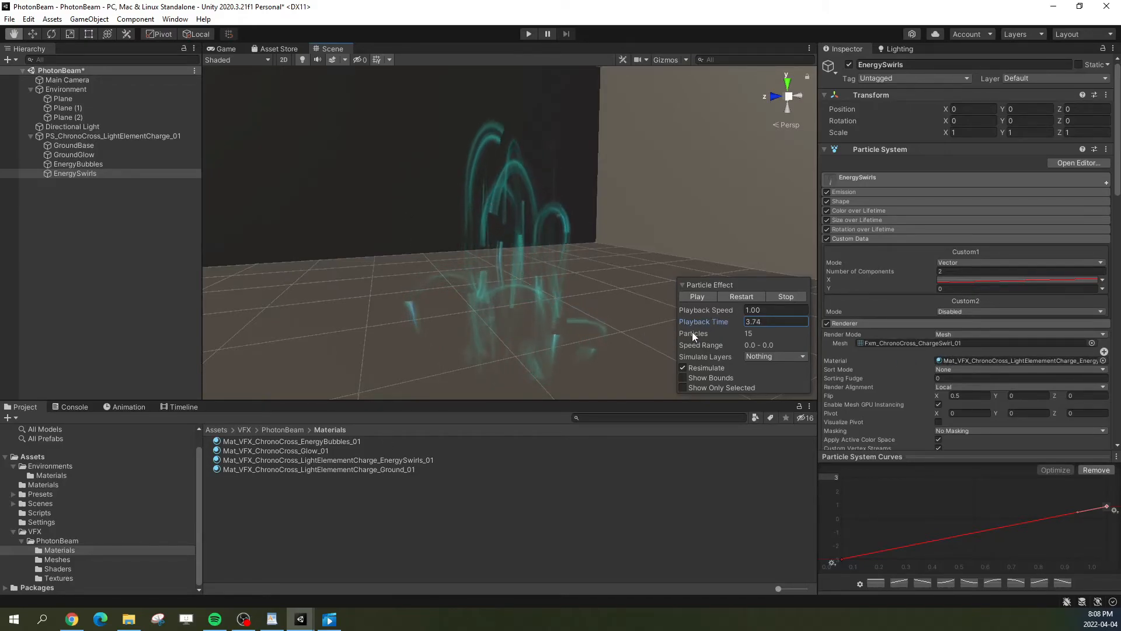
Step: Locate the Mask 1 texture TX_Horizontal_Gradient_02, set its Wrap Mode to Clamp and apply the import settings
{"action": "double_click", "coordinate": [993, 360]}
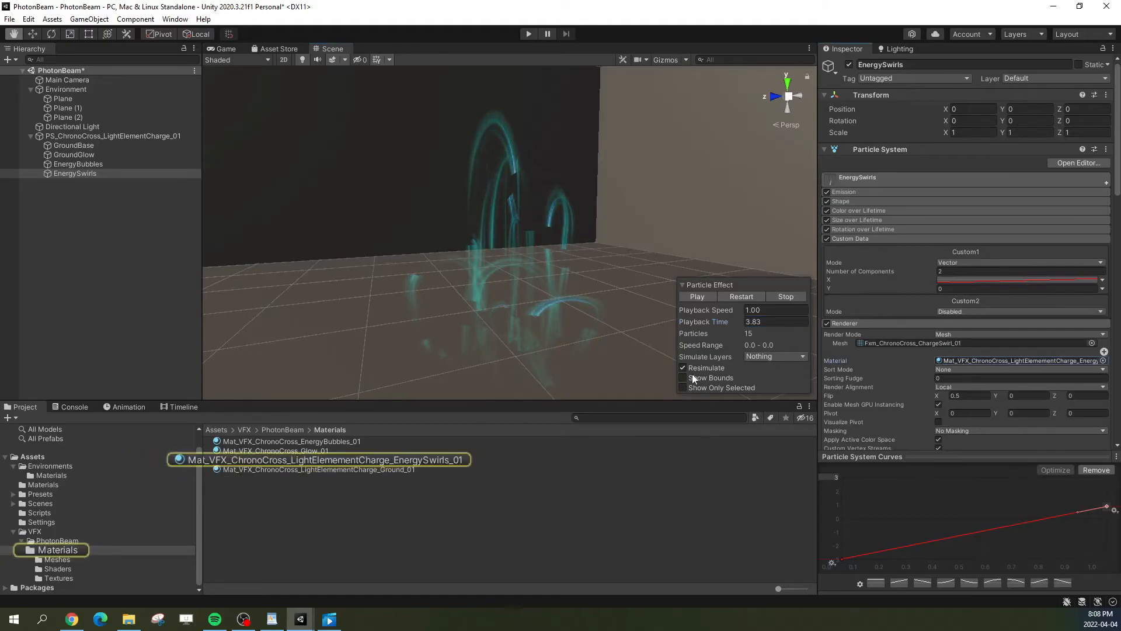
{"action": "left_click", "coordinate": [1087, 273]}
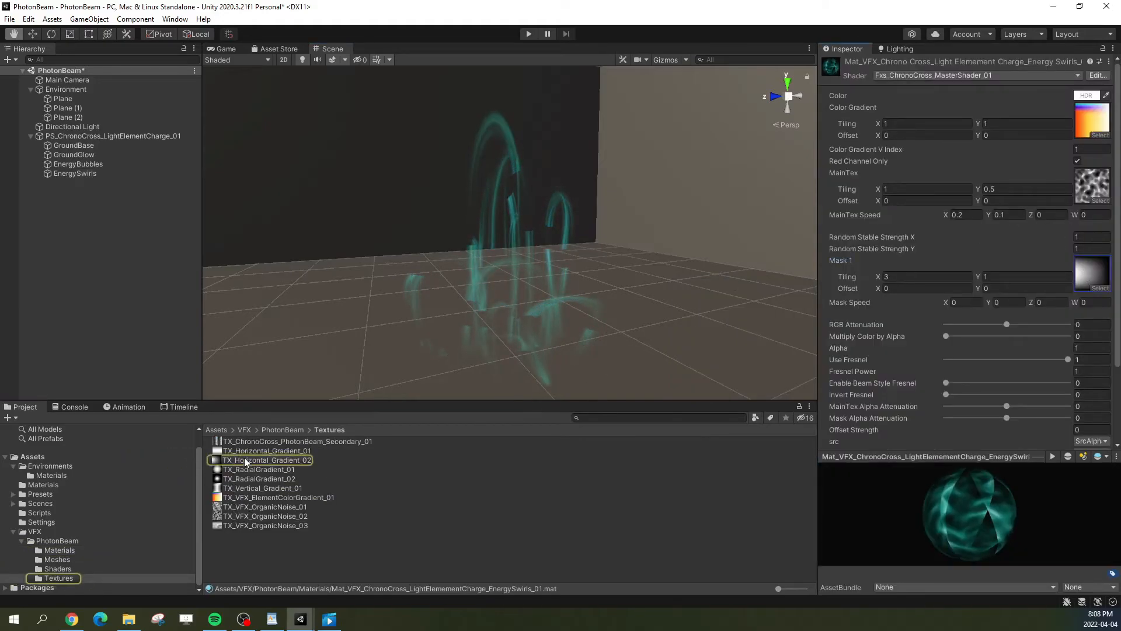
{"action": "left_click", "coordinate": [271, 461]}
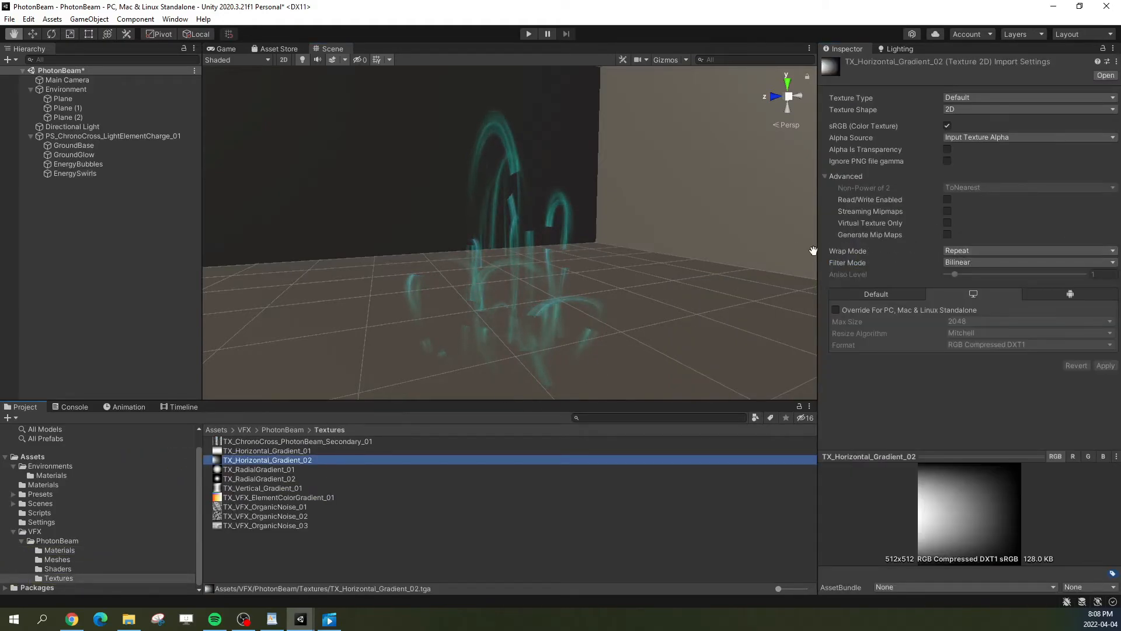
{"action": "left_click", "coordinate": [972, 253]}
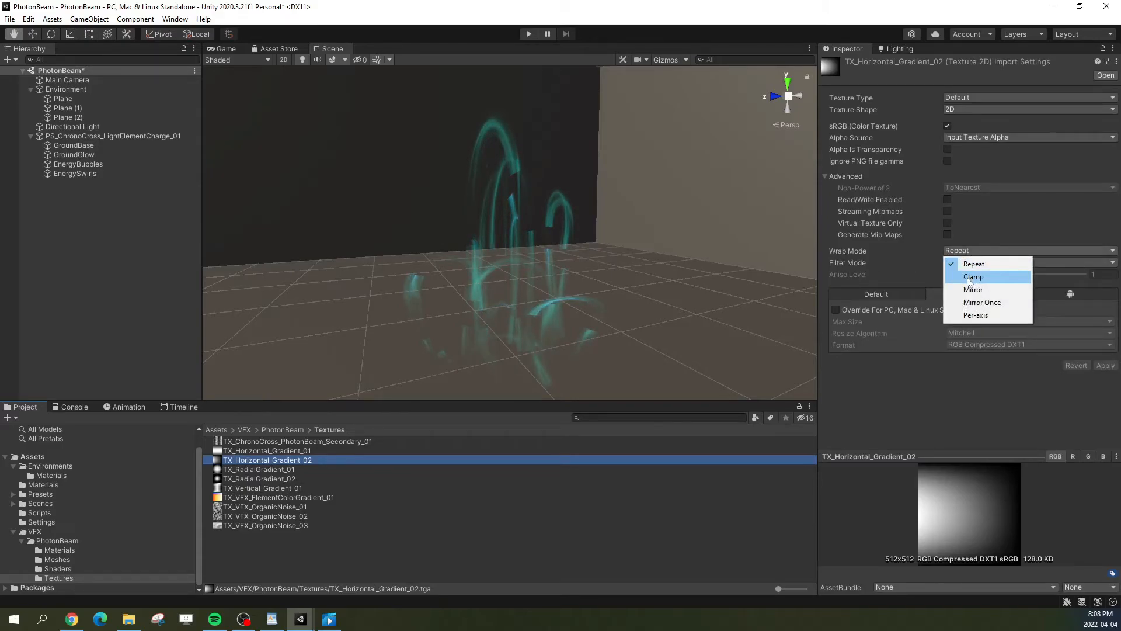
{"action": "left_click", "coordinate": [972, 277]}
{"action": "left_click", "coordinate": [1103, 366]}
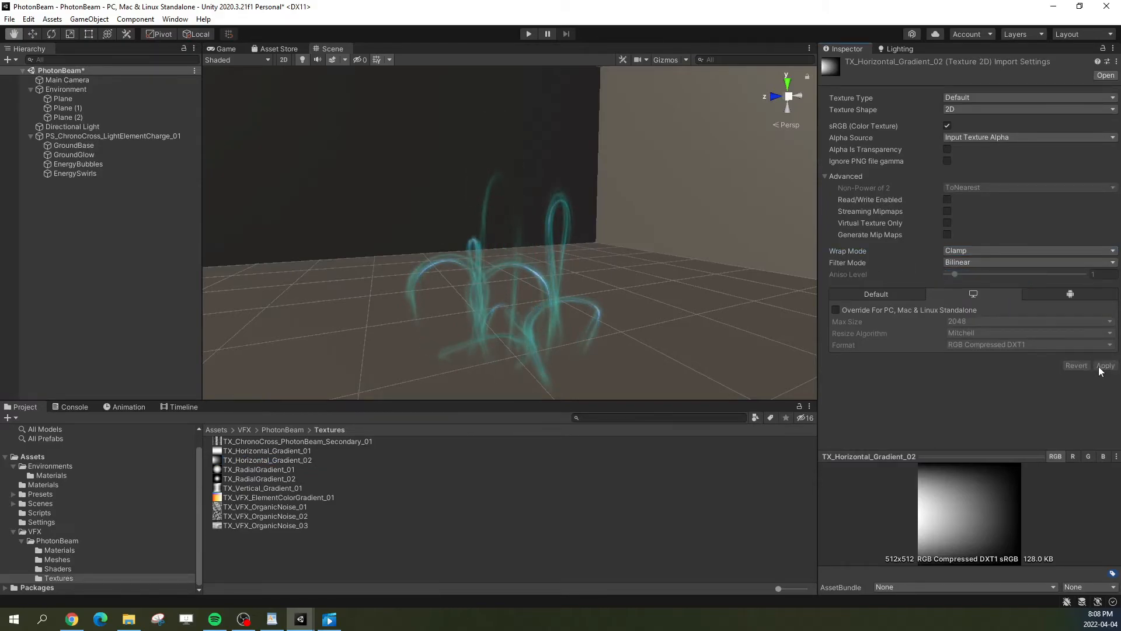
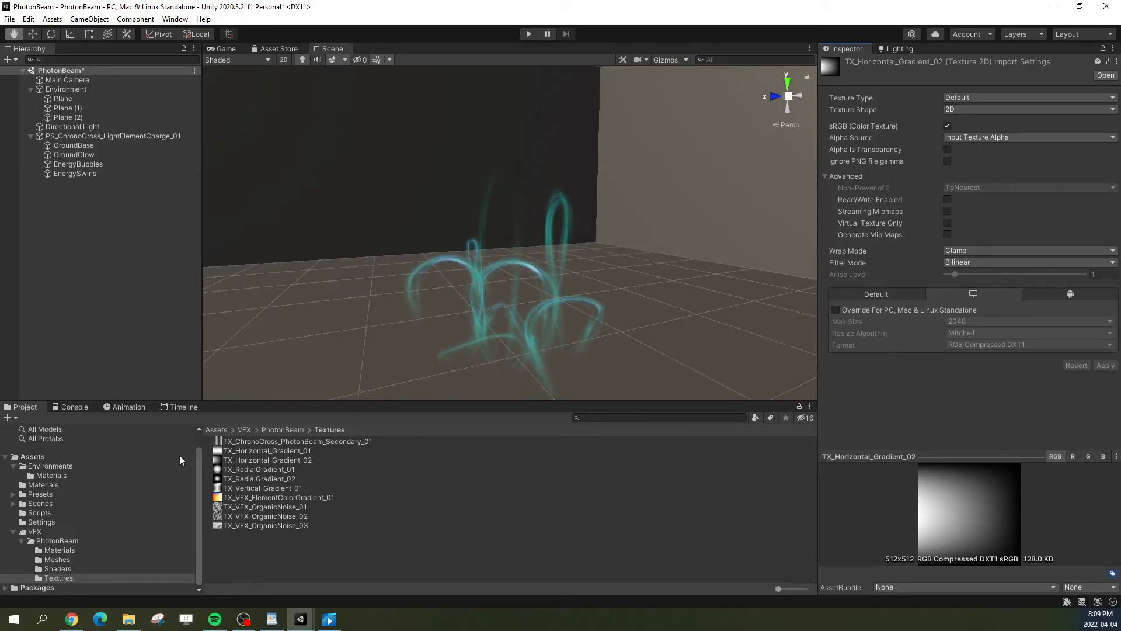
Step: Replay the EnergySwirls effect, examine the clamped mask motion from different angles, and pause the playback
{"action": "left_click", "coordinate": [75, 173]}
{"action": "left_click", "coordinate": [730, 295]}
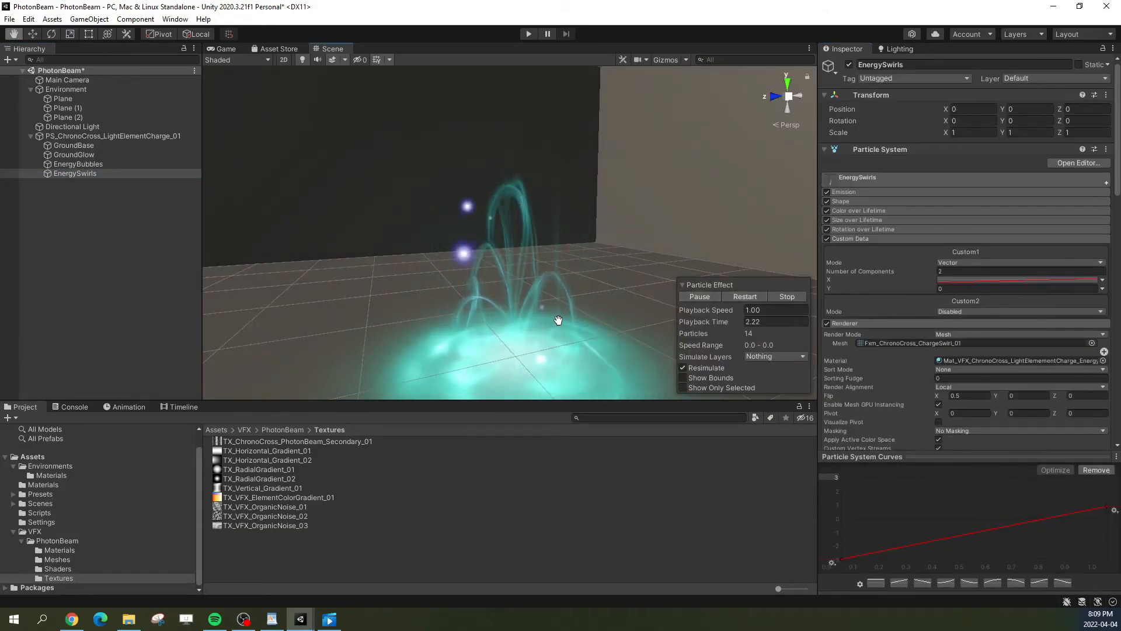
{"action": "left_click_drag", "start_coordinate": [575, 330], "coordinate": [565, 331], "text": "alt"}
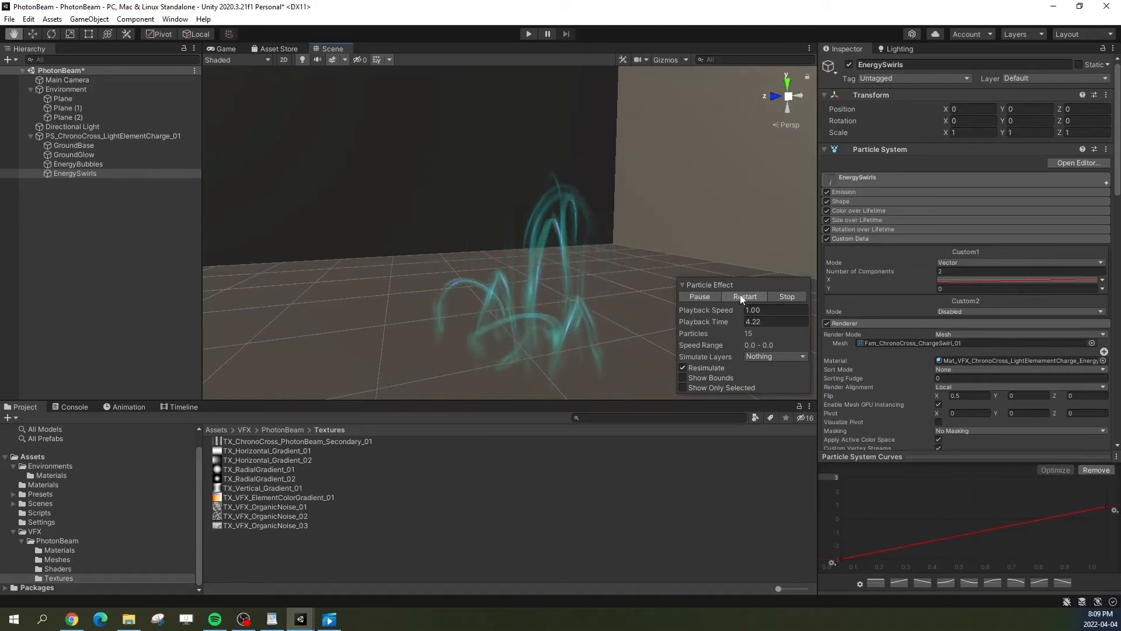
{"action": "left_click_drag", "start_coordinate": [623, 303], "coordinate": [560, 311], "text": "alt"}
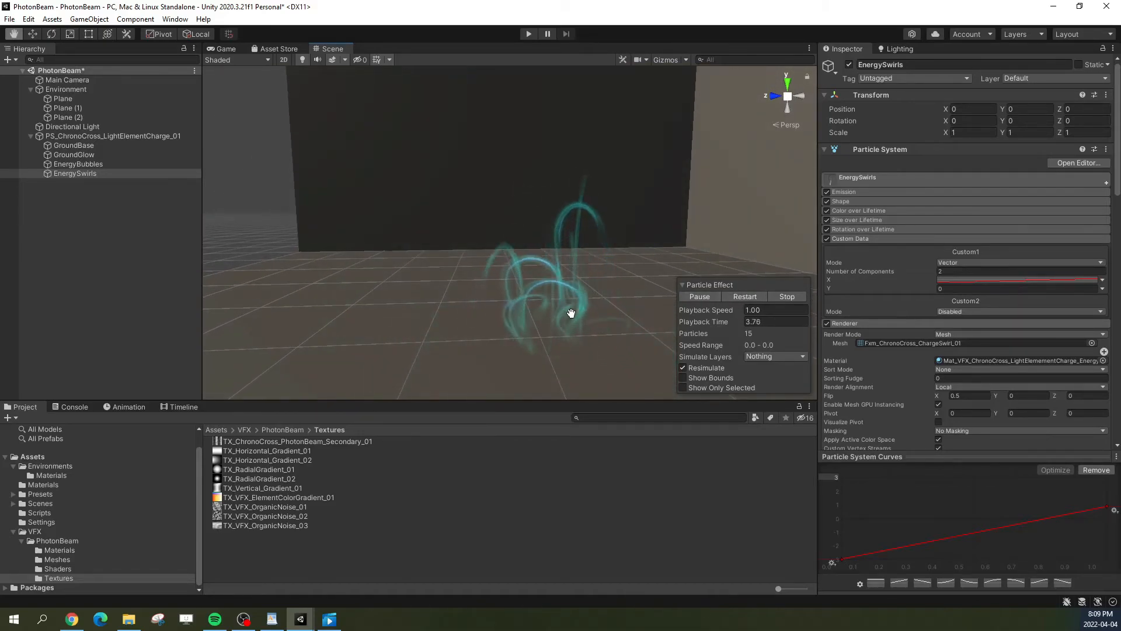
{"action": "left_click", "coordinate": [703, 295]}
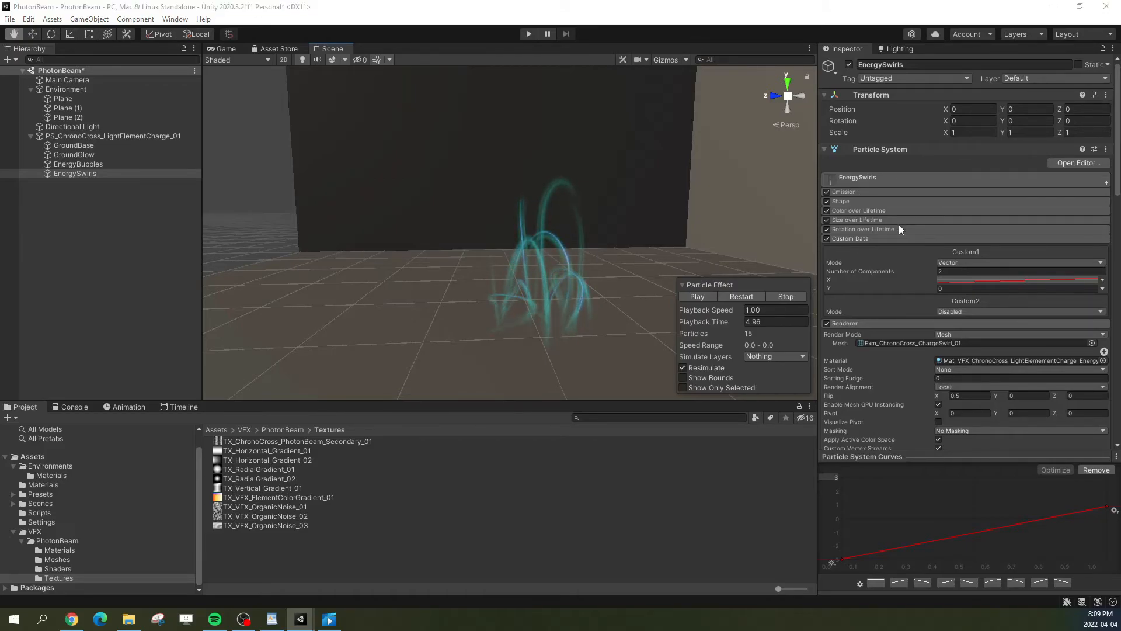
Step: Give EnergySwirls a burst count of 2, Start Lifetime 1.5 and Duration 2 without looping, and replay the effect
{"action": "left_click", "coordinate": [847, 193]}
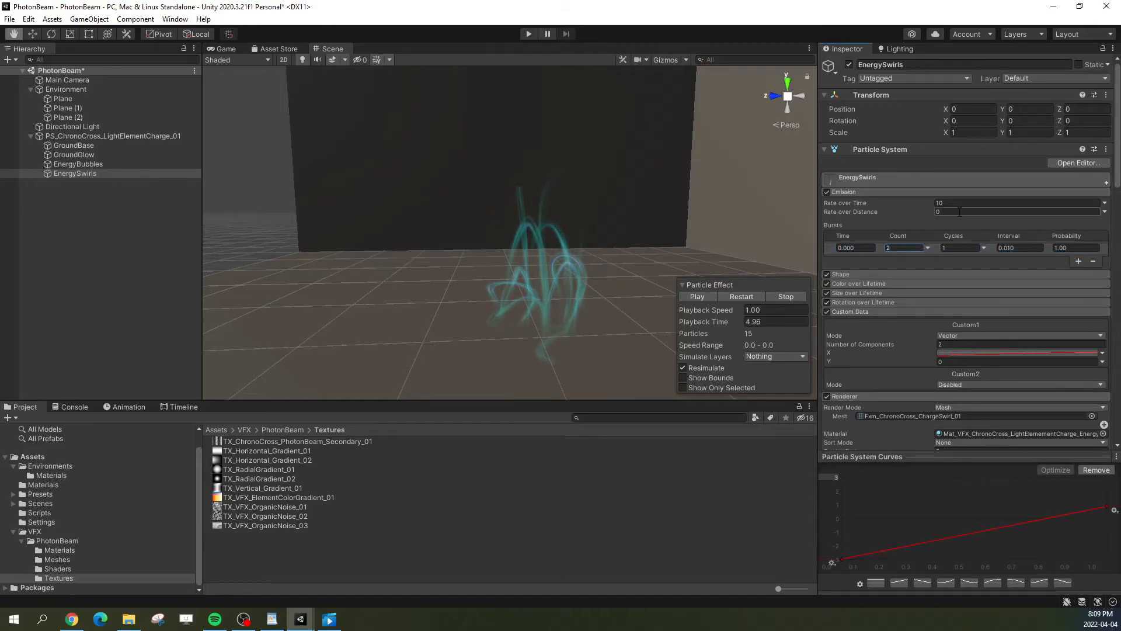
{"action": "left_click", "coordinate": [955, 177]}
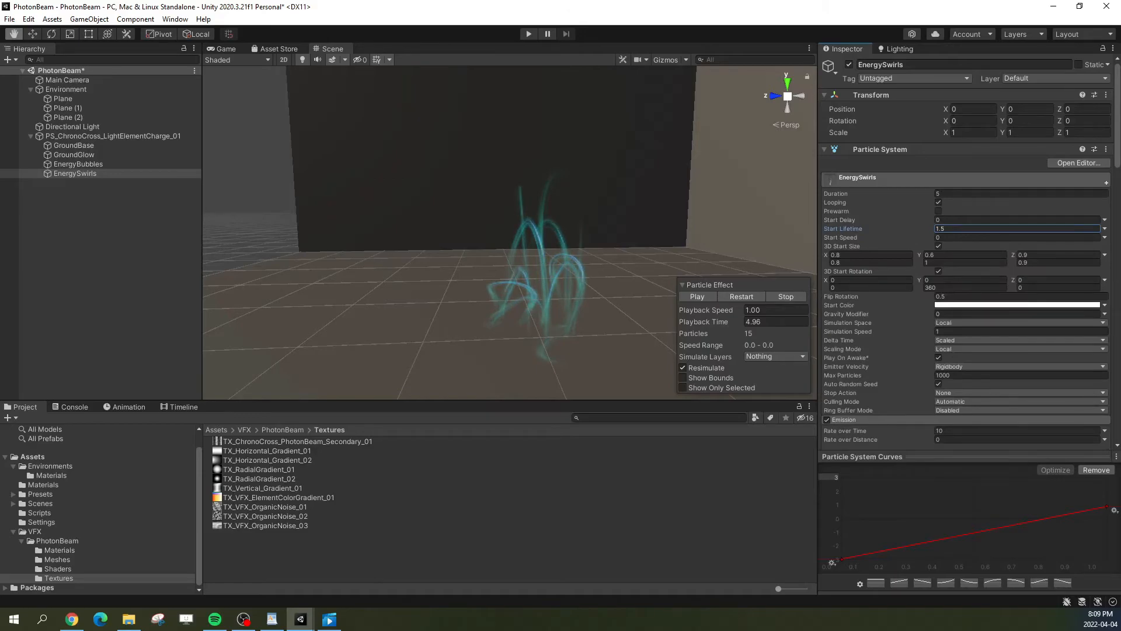
{"action": "left_click", "coordinate": [957, 193]}
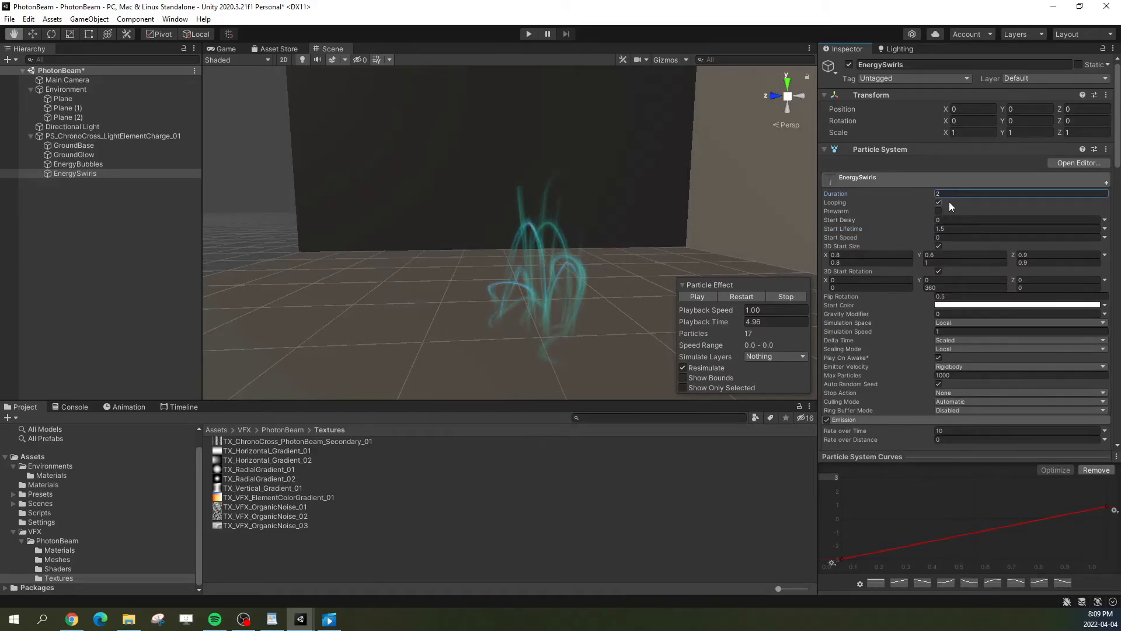
{"action": "left_click", "coordinate": [736, 296]}
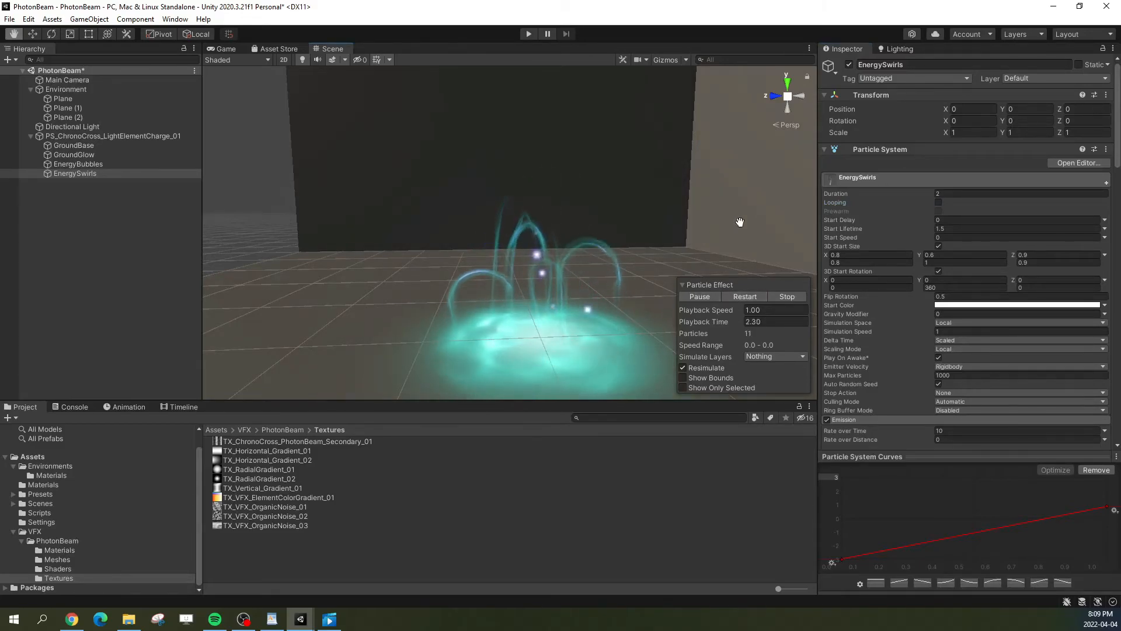
Step: Set the EnergySwirls emission Rate over Time to 3 and restart the effect to check it
{"action": "scroll", "coordinate": [881, 175], "scroll_direction": "down", "scroll_amount": 5}
{"action": "left_click", "coordinate": [949, 202]}
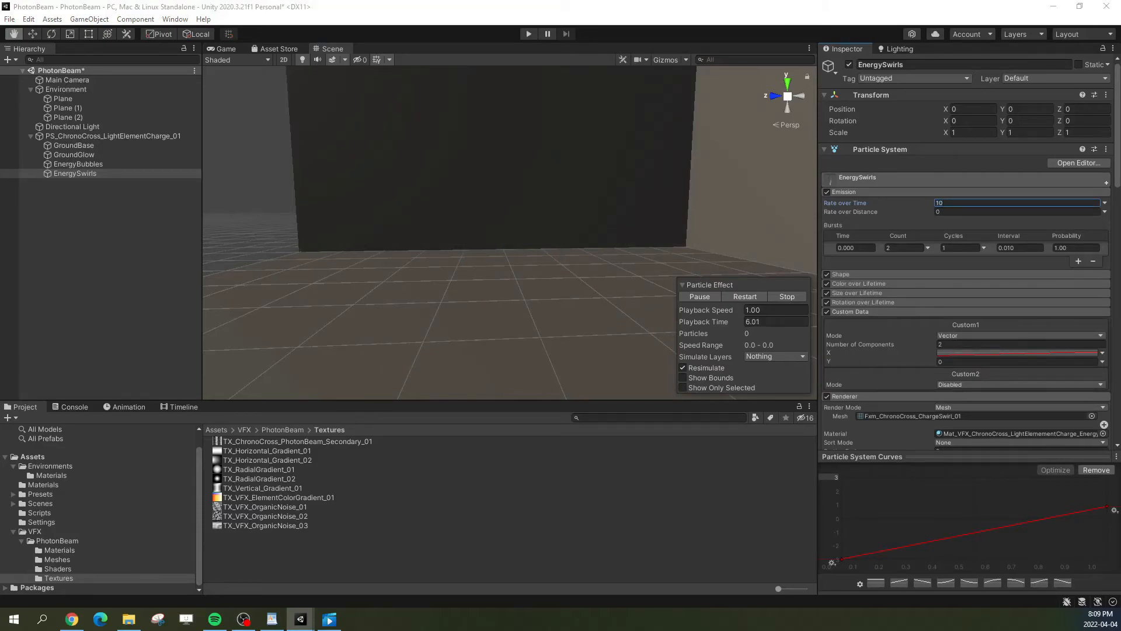
{"action": "left_click", "coordinate": [955, 204]}
{"action": "left_click", "coordinate": [748, 296]}
{"action": "right_click_drag", "start_coordinate": [610, 306], "coordinate": [611, 316]}
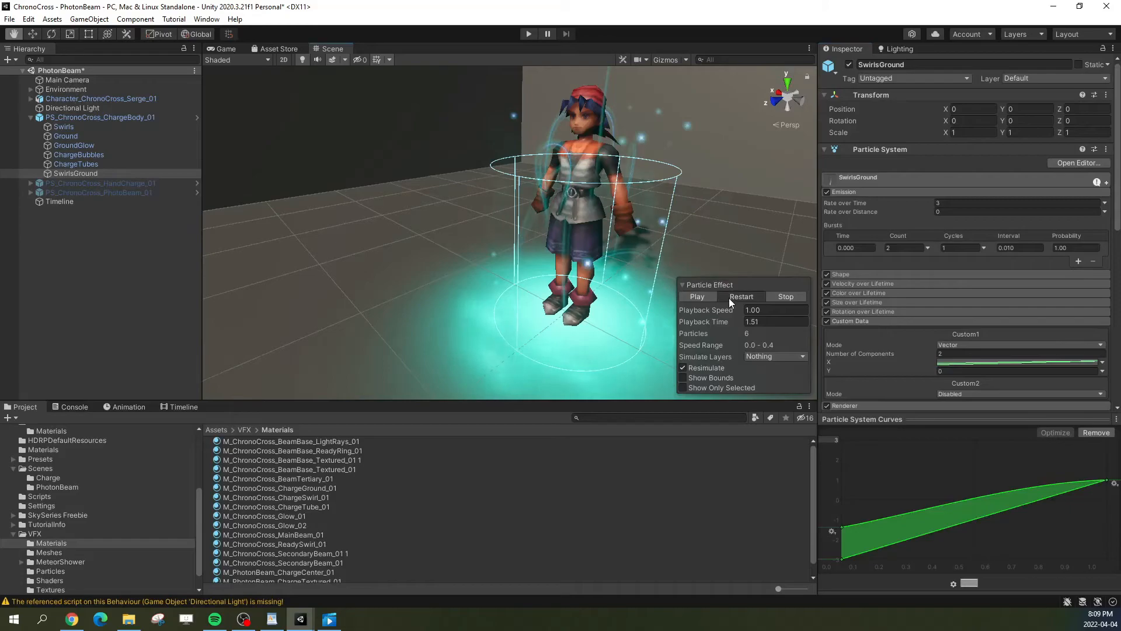
Step: In the ChronoCross reference project, replay and pause the charge effect to examine the SwirlsGround swirls around the character
{"action": "right_click_drag", "start_coordinate": [604, 275], "coordinate": [620, 265]}
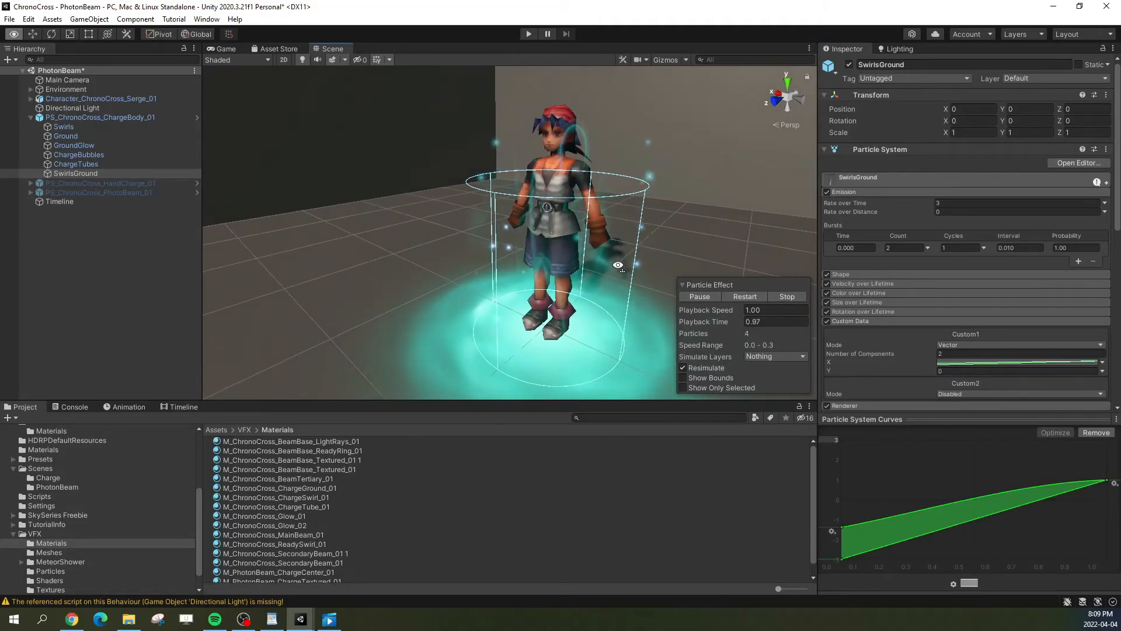
{"action": "left_click", "coordinate": [743, 298]}
{"action": "left_click", "coordinate": [713, 298]}
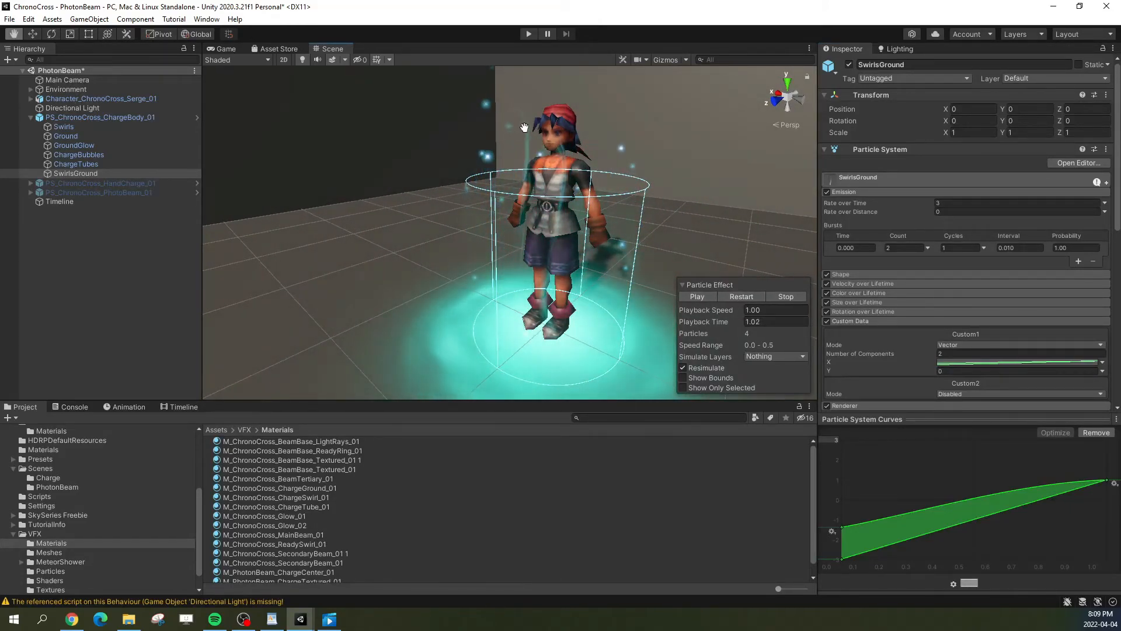
{"action": "left_click_drag", "start_coordinate": [709, 325], "coordinate": [535, 146]}
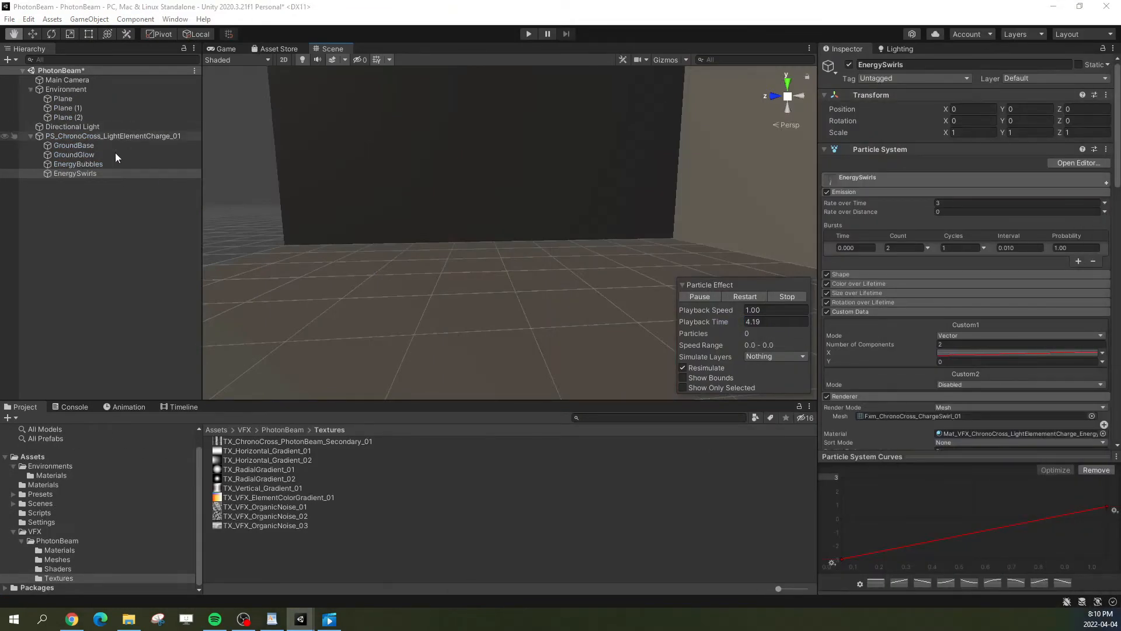
Step: Back in the PhotonBeam project, duplicate the EnergySwirls particle system and rename the copy EnergySwirls_Small
{"action": "left_click", "coordinate": [76, 173]}
{"action": "key", "text": "ctrl+d"}
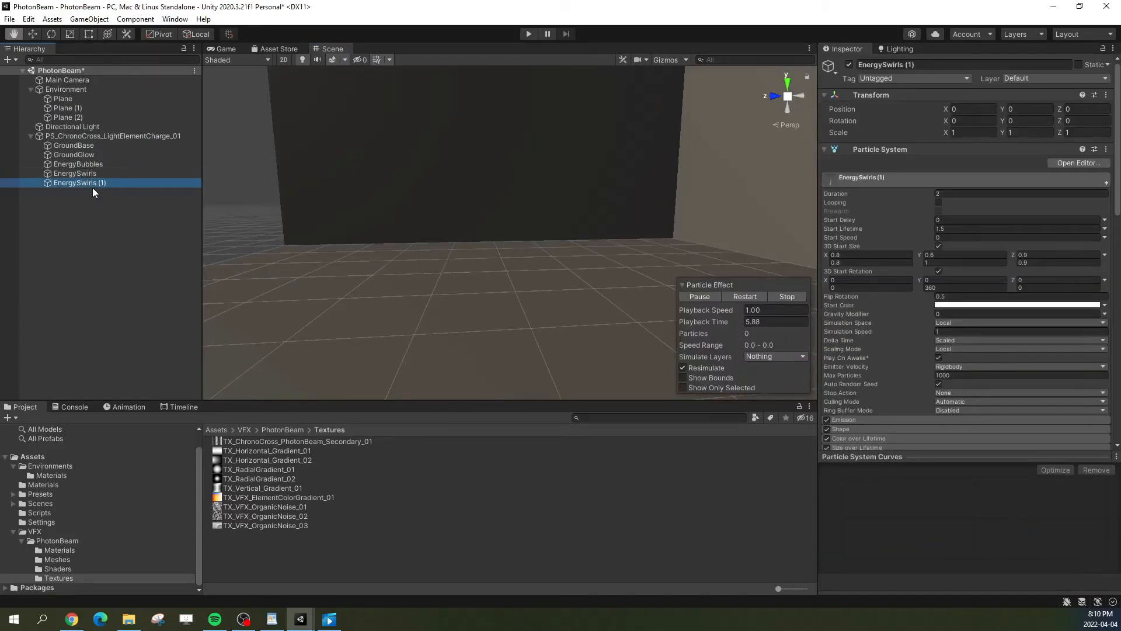
{"action": "left_click", "coordinate": [99, 184]}
{"action": "left_click_drag", "start_coordinate": [96, 182], "coordinate": [146, 183]}
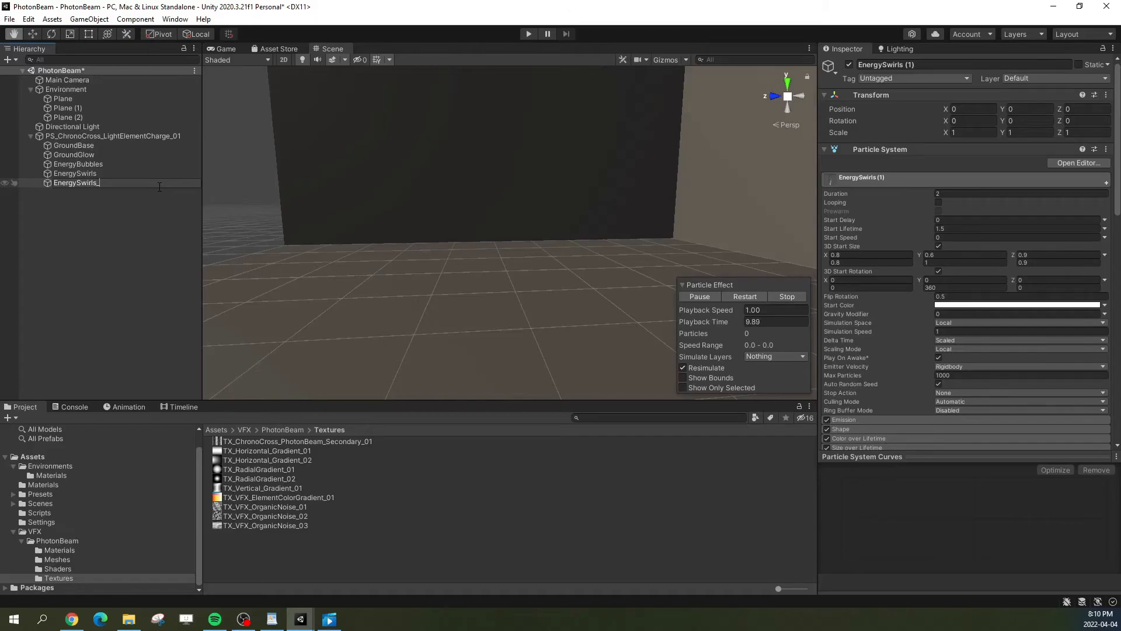
{"action": "type", "text": "_Small"}
{"action": "key", "text": "Return"}
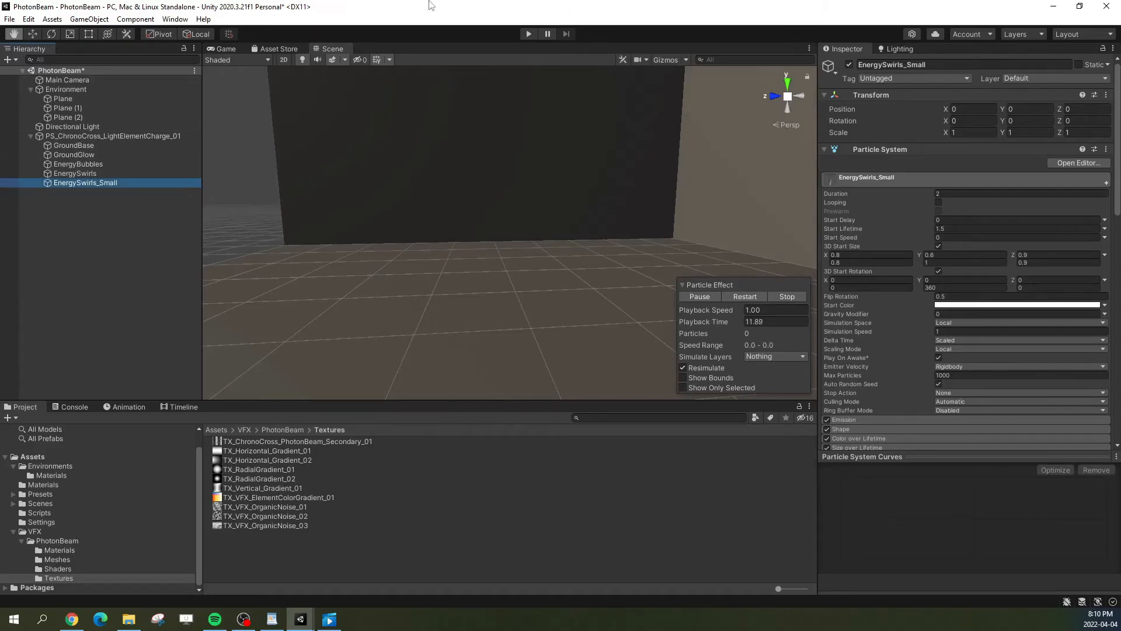
Step: Change the EnergySwirls_Small emitter shape to Cone and make it emit from Volume
{"action": "left_click", "coordinate": [855, 177]}
{"action": "left_click", "coordinate": [848, 202]}
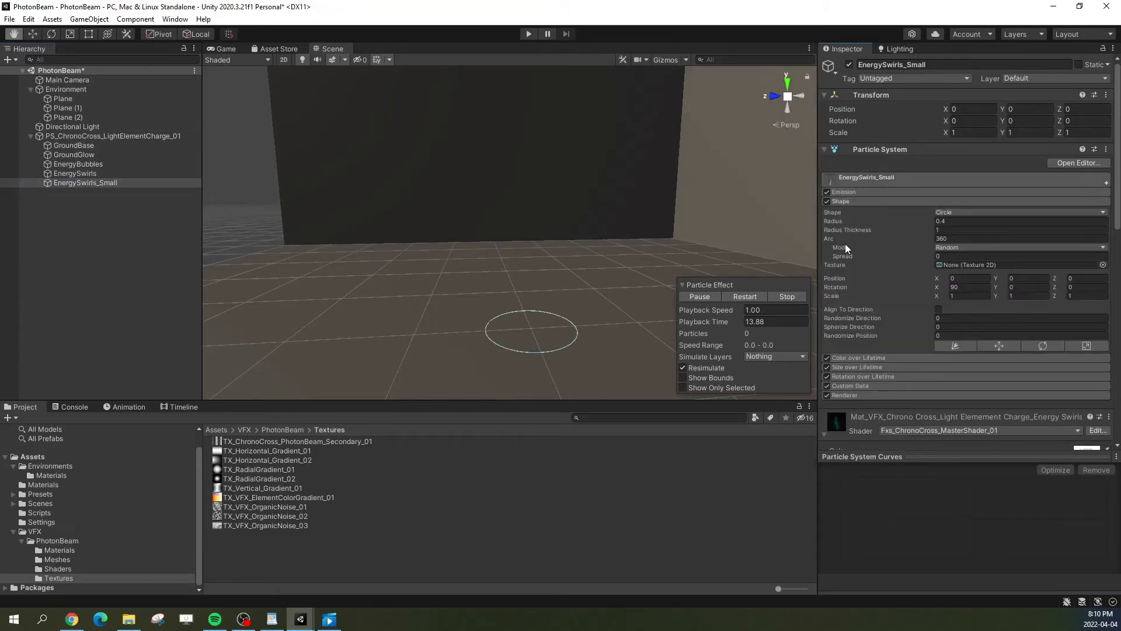
{"action": "left_click", "coordinate": [954, 212]}
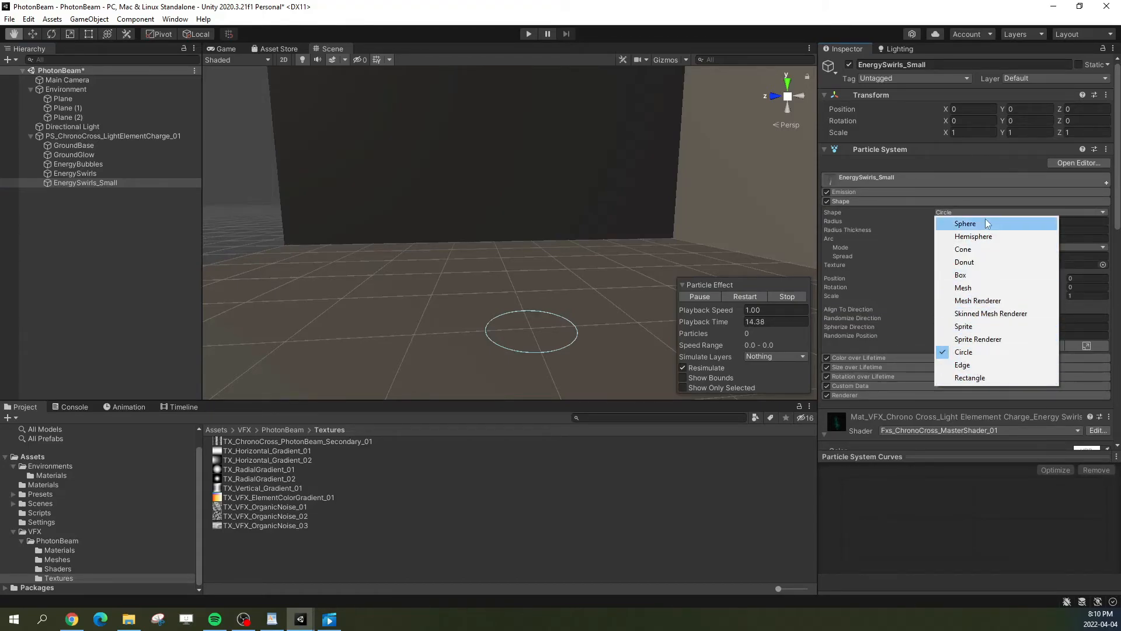
{"action": "left_click", "coordinate": [972, 250]}
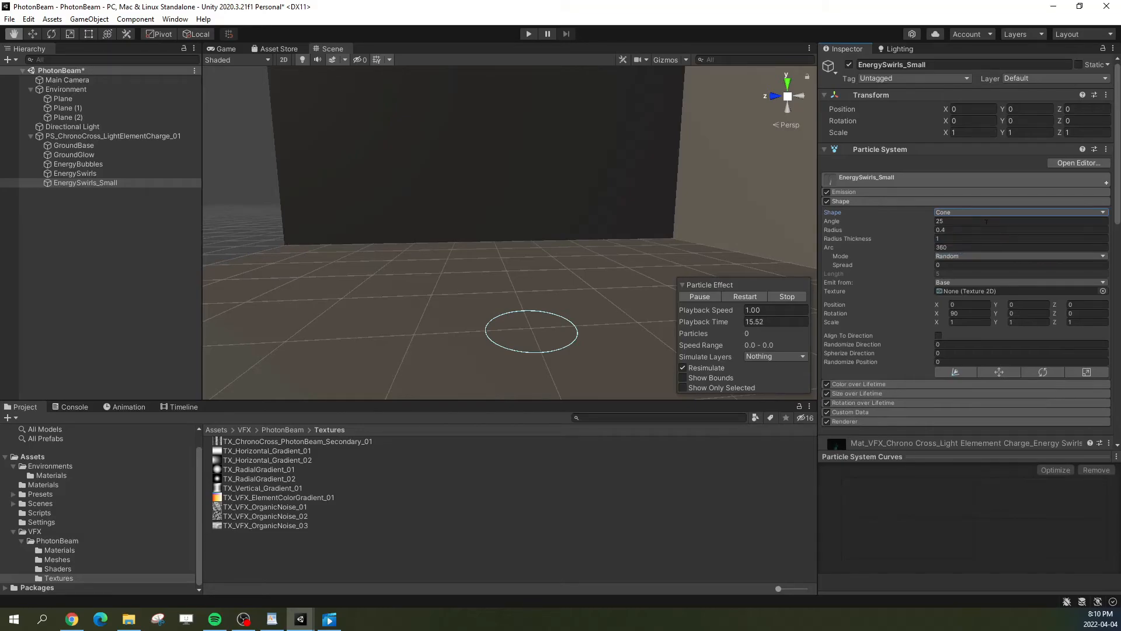
{"action": "left_click", "coordinate": [963, 280]}
{"action": "left_click", "coordinate": [963, 304]}
Step: Turn the cone into an upright cylinder with Angle 0, X rotation -90 and Length 1
{"action": "left_click", "coordinate": [947, 221]}
{"action": "type", "text": "0"}
{"action": "left_click", "coordinate": [974, 313]}
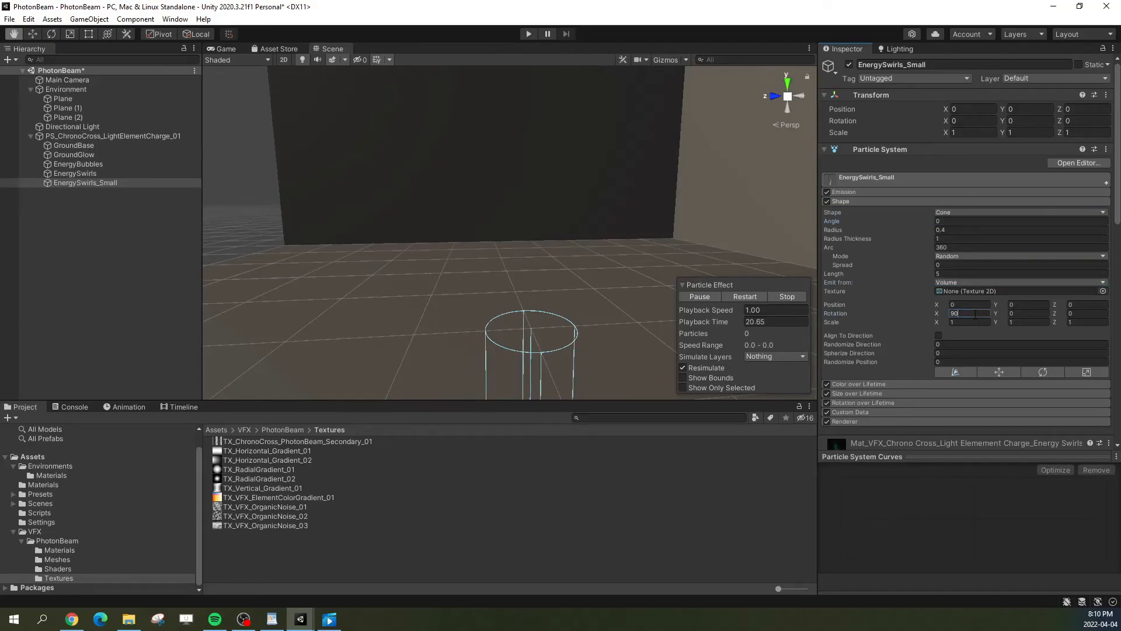
{"action": "type", "text": "-90"}
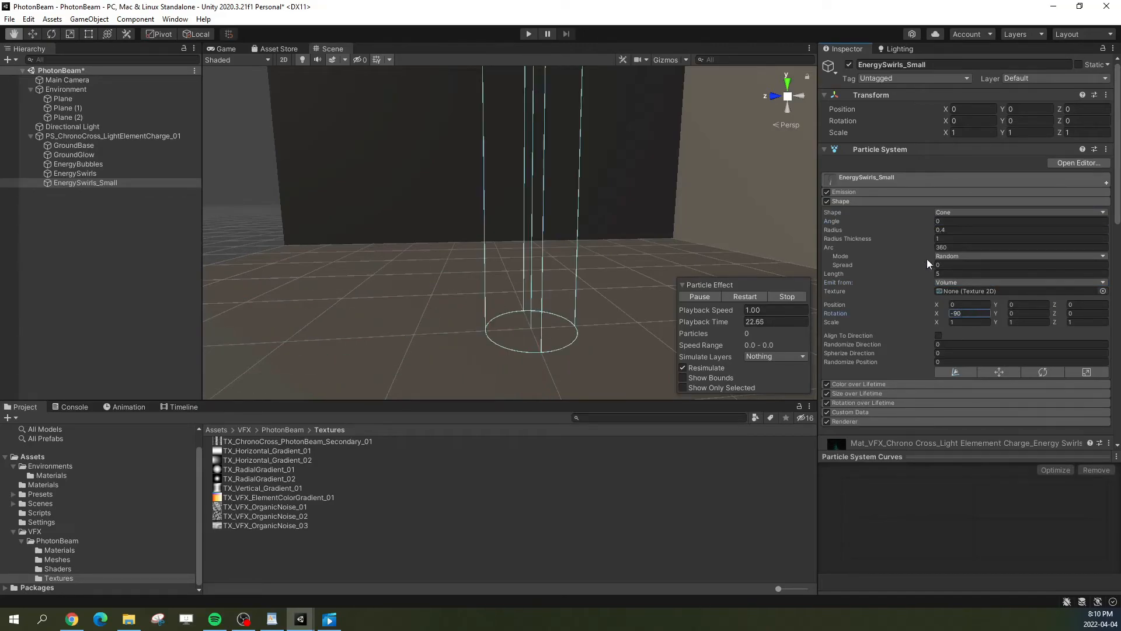
{"action": "left_click", "coordinate": [958, 274]}
{"action": "type", "text": "1"}
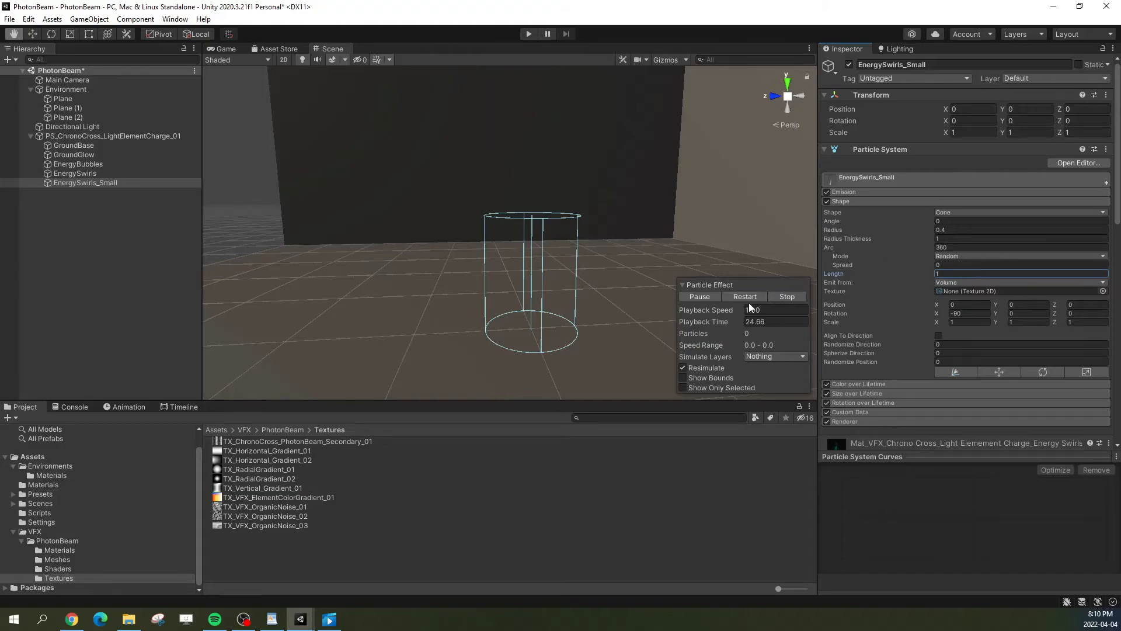
Step: Set the emitter shape's Radius to 0.3, restart the effect and pause it partway through
{"action": "left_click", "coordinate": [971, 230]}
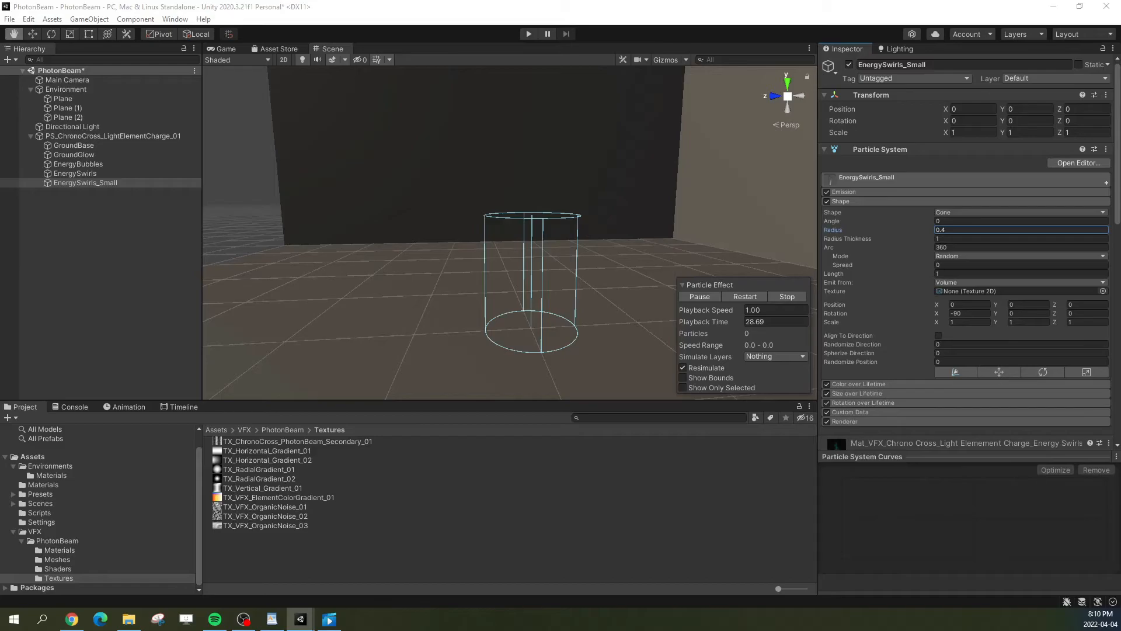
{"action": "left_click", "coordinate": [952, 230]}
{"action": "type", "text": ".3"}
{"action": "key", "text": "Return"}
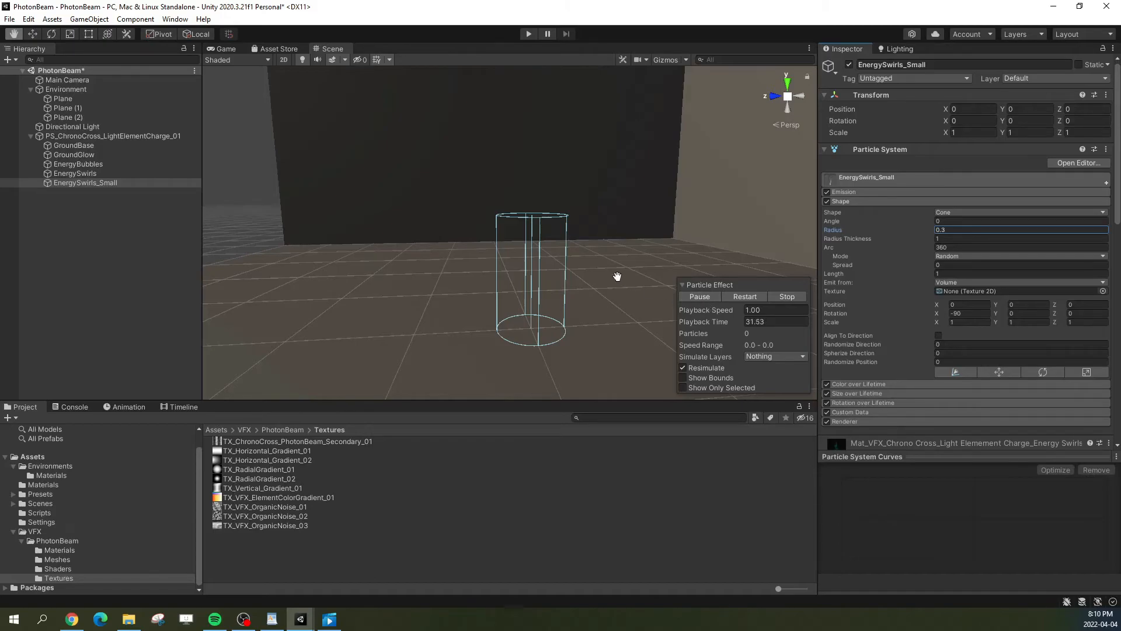
{"action": "left_click", "coordinate": [738, 297]}
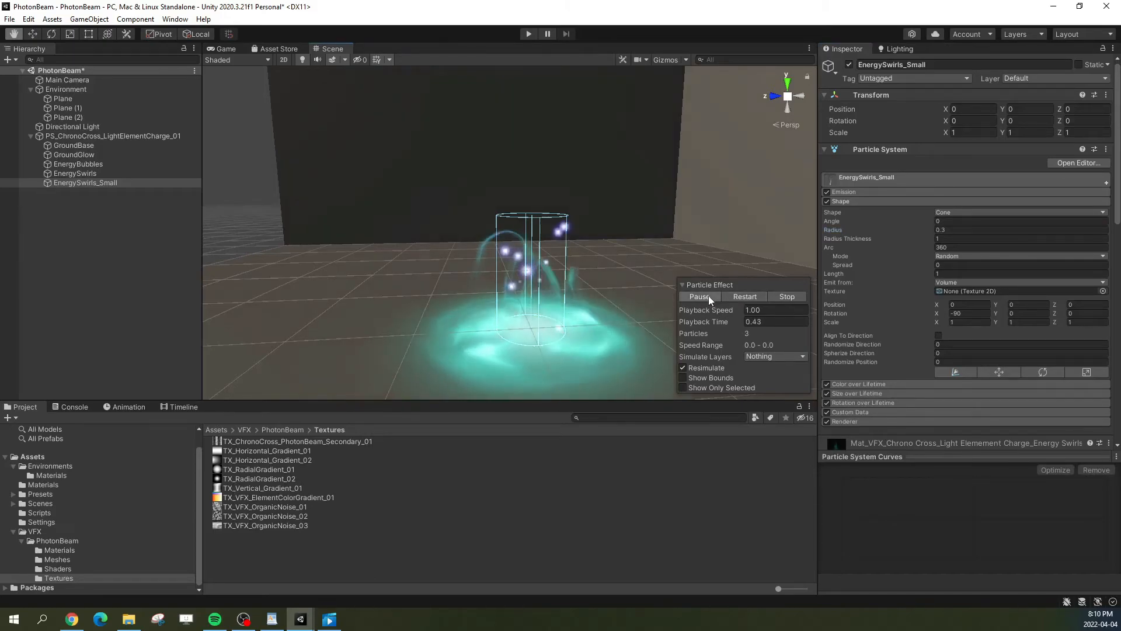
{"action": "left_click", "coordinate": [700, 296]}
Step: Set the EnergySwirls_Small 3D Start Size to 0.4 on X, between 0.5 and 0.6 on Y, and 0.4 on Z
{"action": "left_click", "coordinate": [928, 179]}
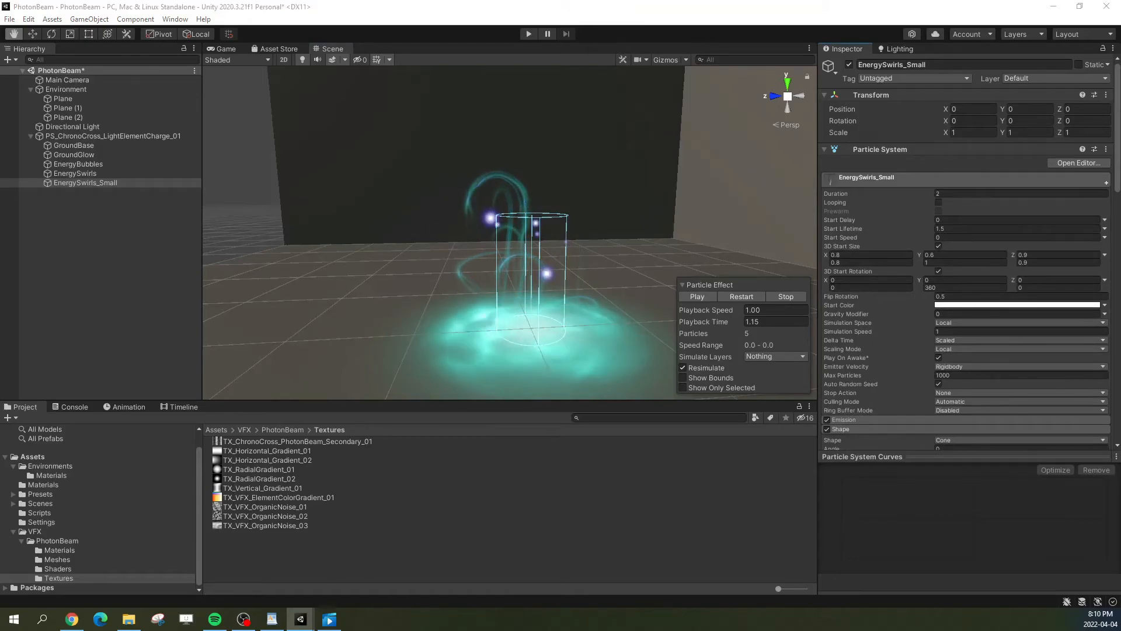
{"action": "left_click", "coordinate": [835, 254]}
{"action": "type", "text": ".4"}
{"action": "key", "text": "Tab"}
{"action": "type", "text": ".4"}
{"action": "left_click", "coordinate": [974, 255]}
{"action": "type", "text": ".5"}
{"action": "key", "text": "Tab"}
{"action": "type", "text": ".6"}
{"action": "left_click", "coordinate": [1060, 255]}
{"action": "type", "text": ".4"}
{"action": "key", "text": "Tab"}
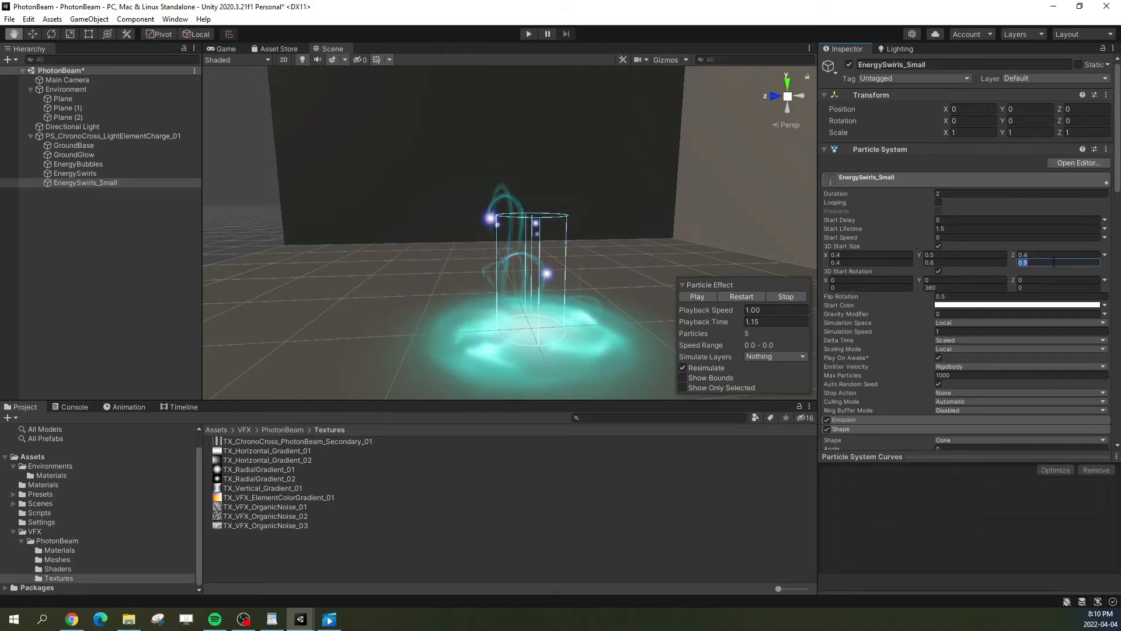
{"action": "type", "text": "0.4"}
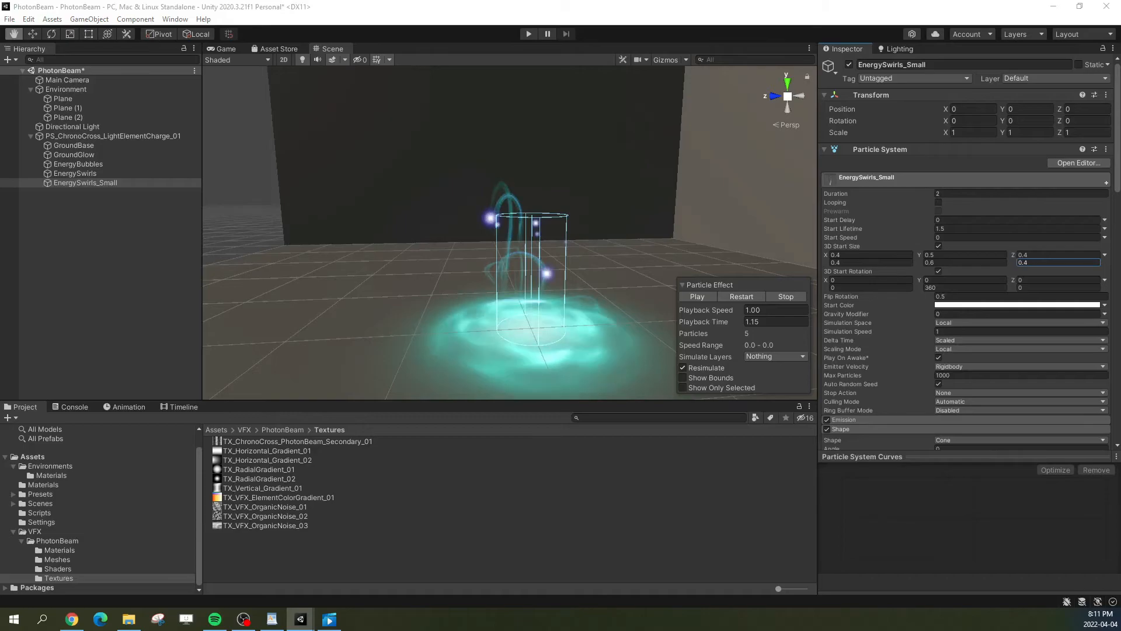
Step: Set the EnergySwirls_Small emission Rate over Time to 5 and restart the effect
{"action": "left_click", "coordinate": [864, 178]}
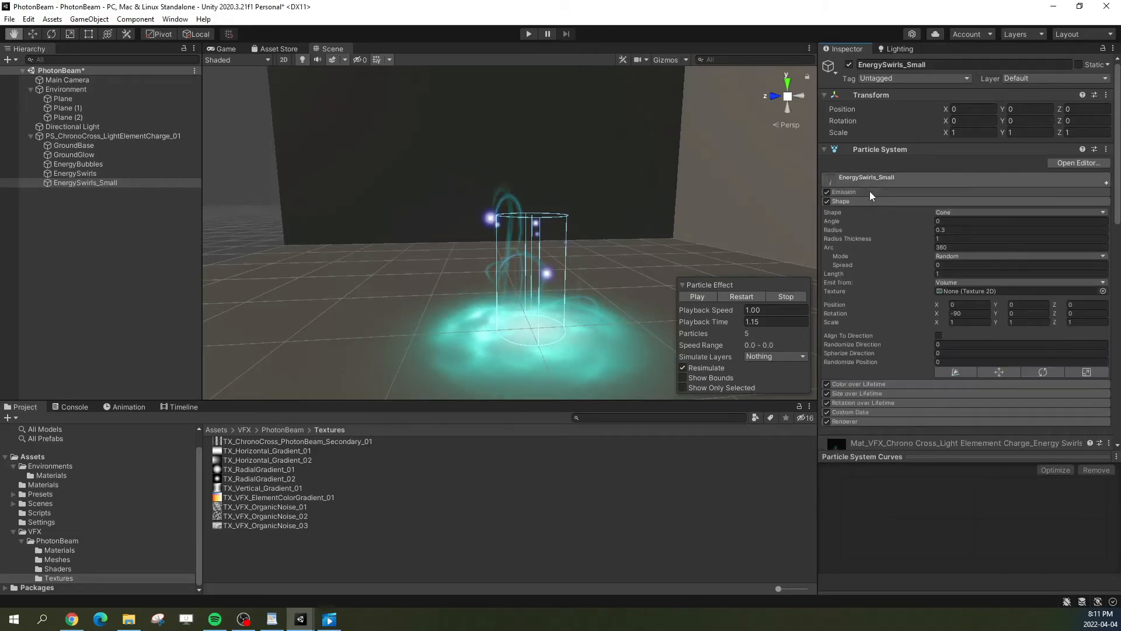
{"action": "left_click", "coordinate": [870, 192]}
{"action": "type", "text": "5"}
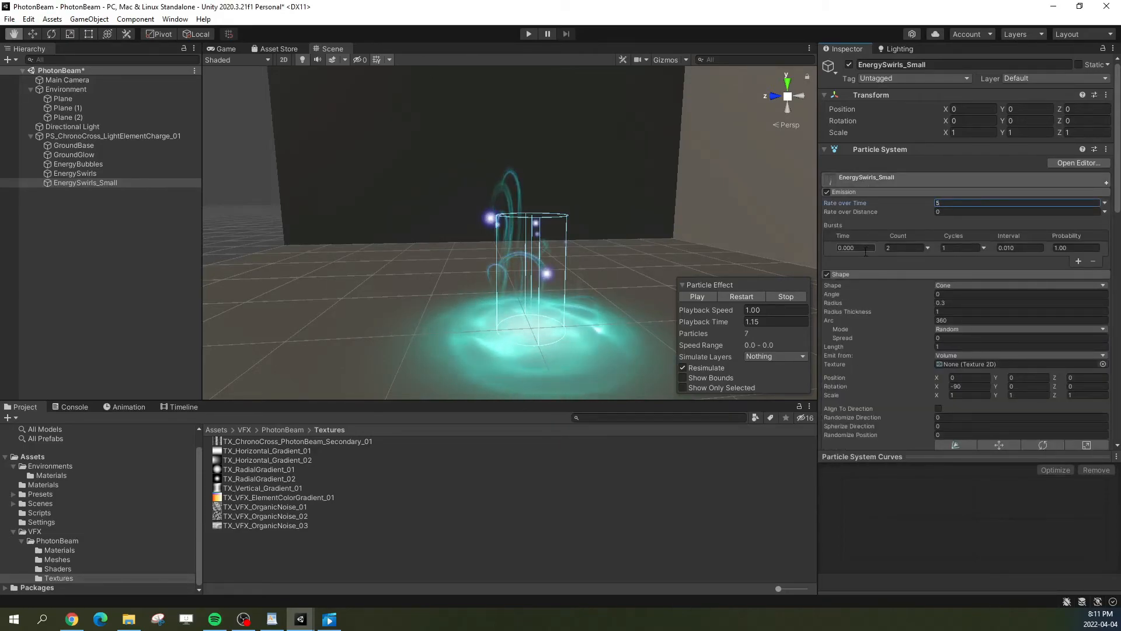
{"action": "left_click", "coordinate": [745, 299]}
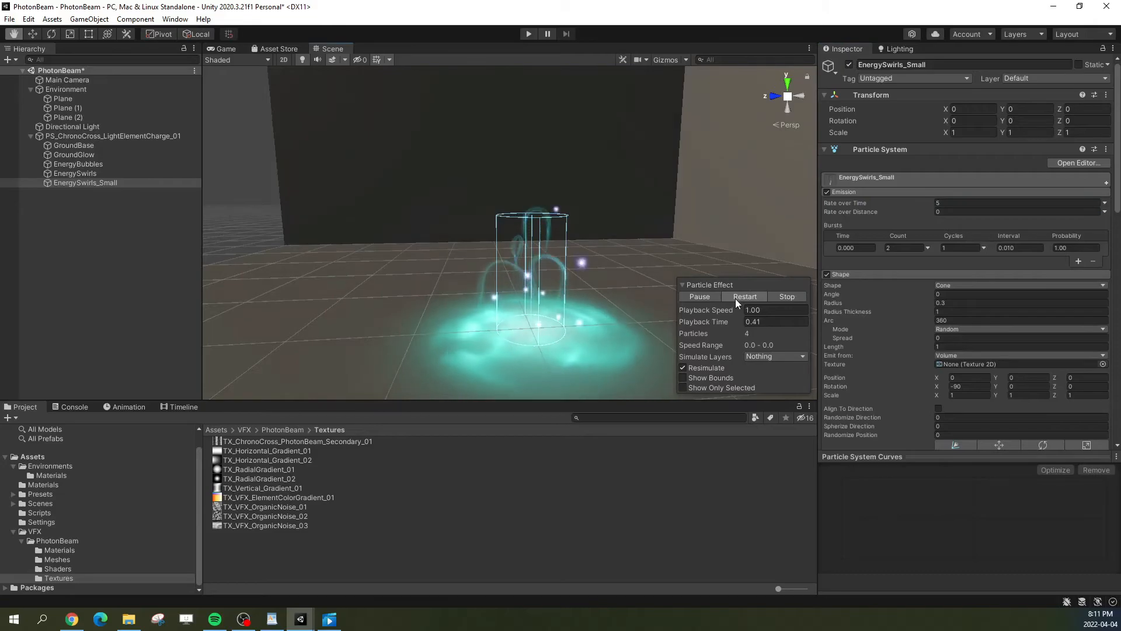
Step: Examine the small swirls in isolation, show all particle systems again, and replay the full effect from another angle
{"action": "left_click", "coordinate": [718, 388]}
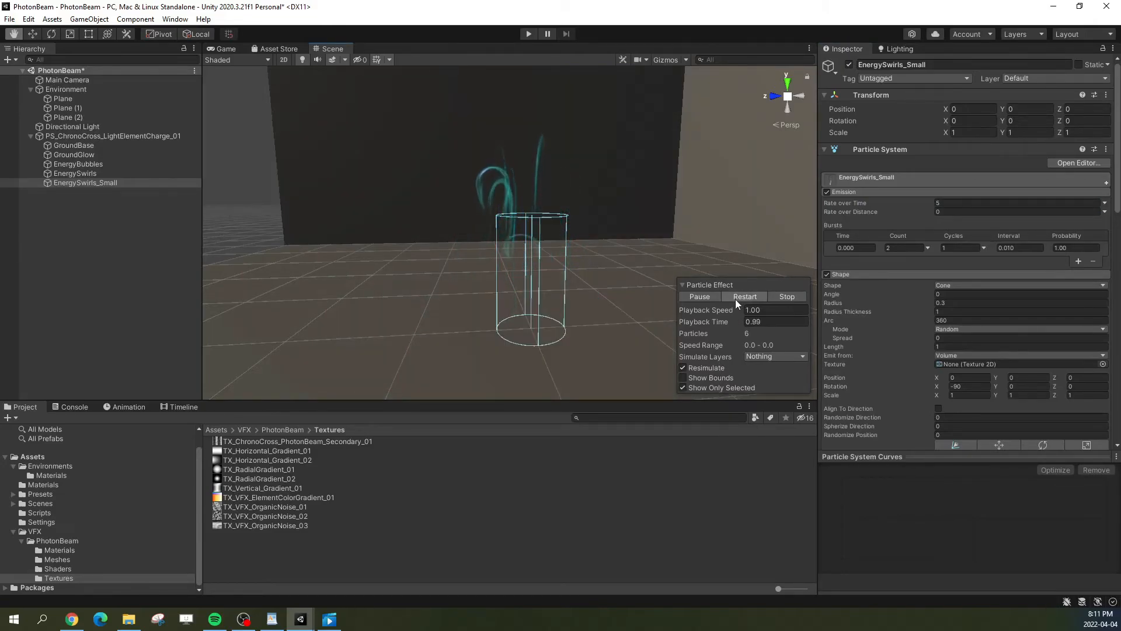
{"action": "left_click", "coordinate": [710, 389]}
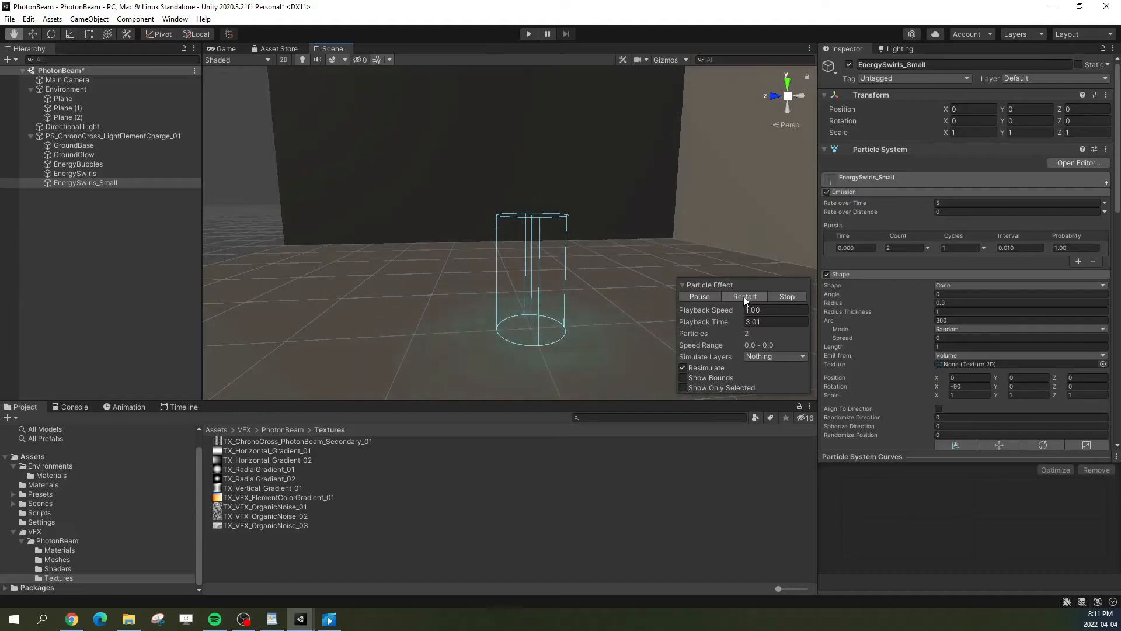
{"action": "left_click", "coordinate": [854, 185]}
{"action": "left_click", "coordinate": [853, 186]}
{"action": "left_click", "coordinate": [850, 190]}
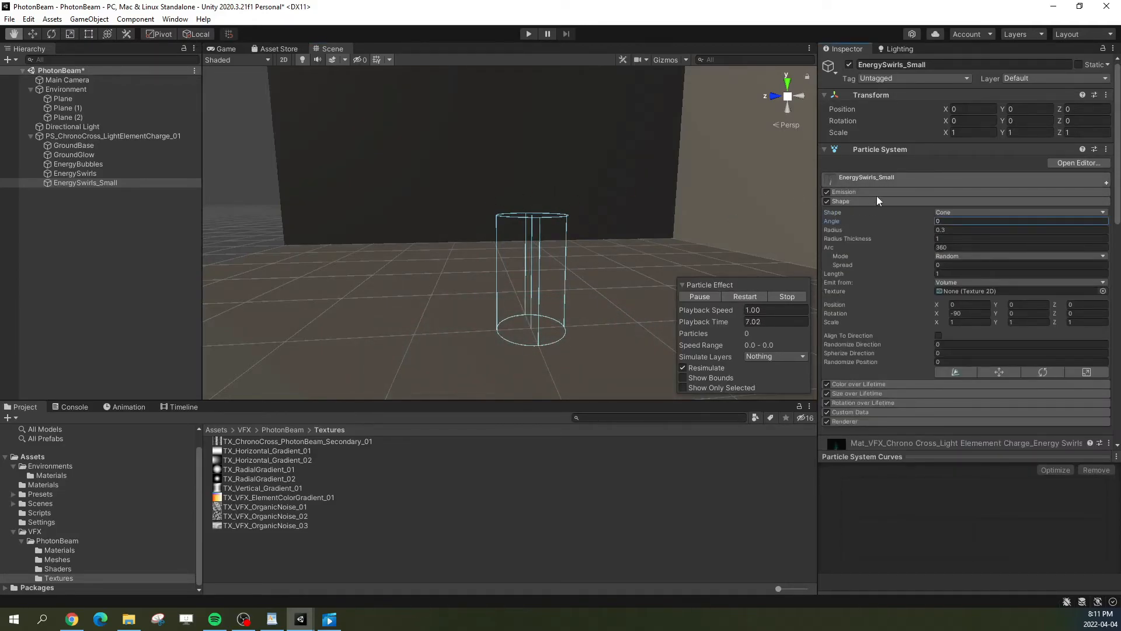
{"action": "left_click", "coordinate": [842, 201]}
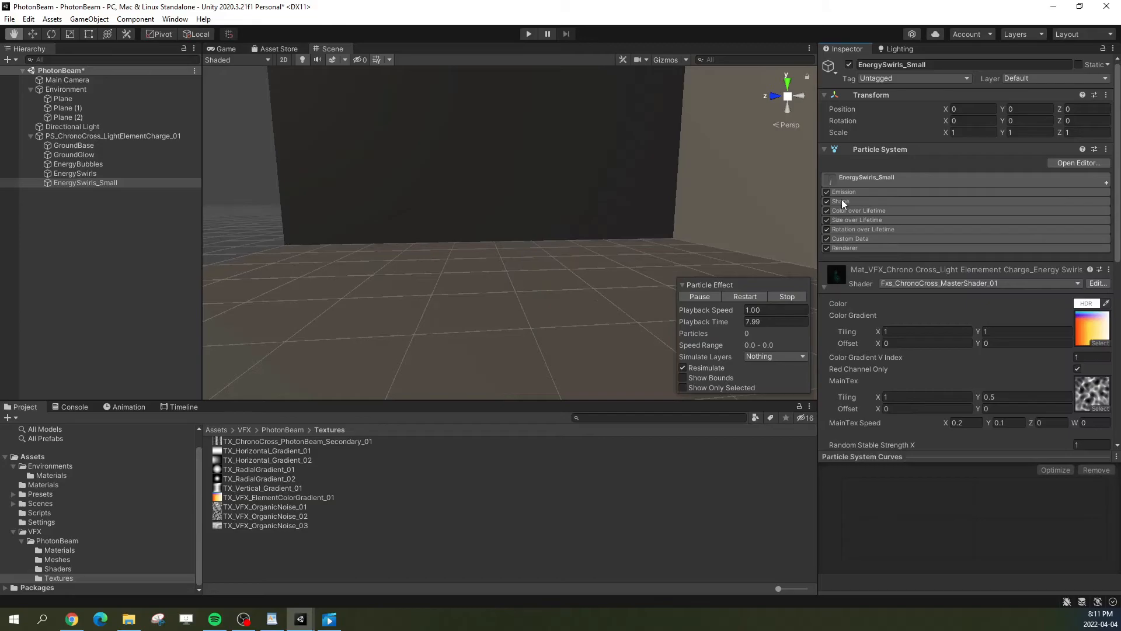
{"action": "left_click", "coordinate": [749, 296]}
{"action": "mouse_move", "coordinate": [555, 270]}
{"action": "left_mouse_down", "text": "alt"}
{"action": "mouse_move", "coordinate": [570, 270]}
{"action": "mouse_move", "coordinate": [543, 275]}
{"action": "left_mouse_up", "text": "alt"}
Step: Add a 3D cube to the scene and set its position to 0, 0, 0
{"action": "right_click", "coordinate": [89, 239]}
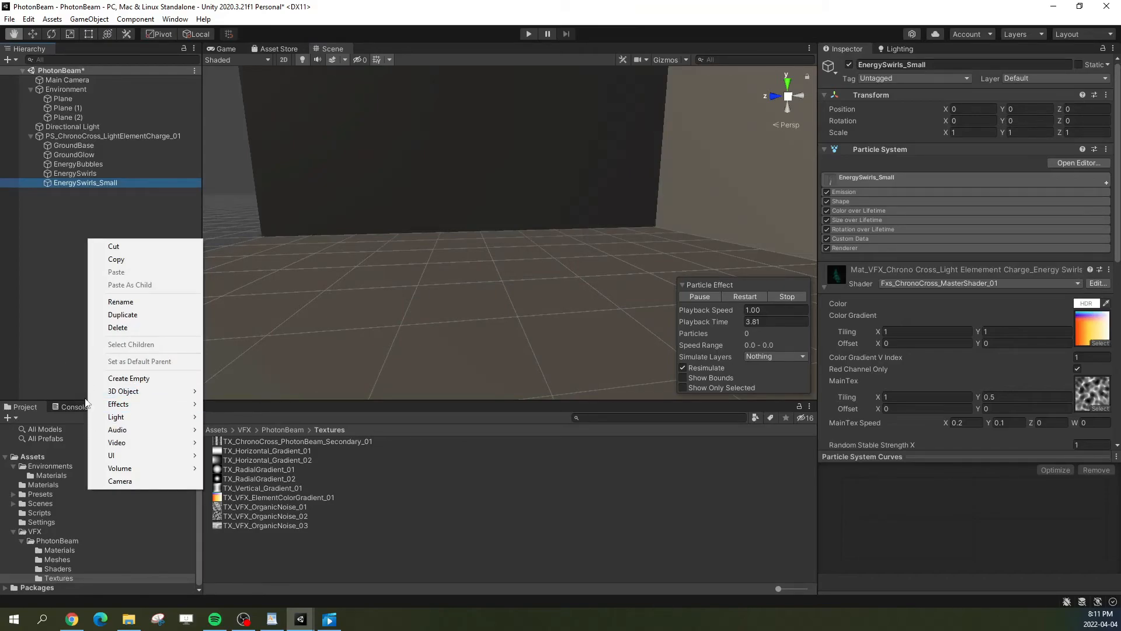
{"action": "mouse_move", "coordinate": [124, 392]}
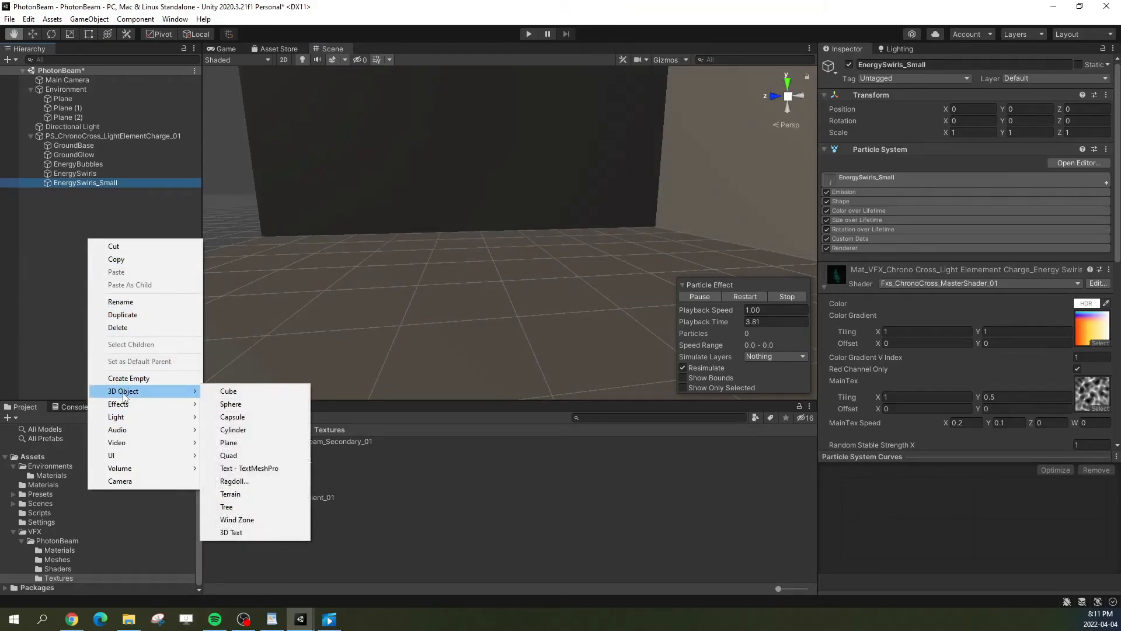
{"action": "left_click", "coordinate": [258, 389]}
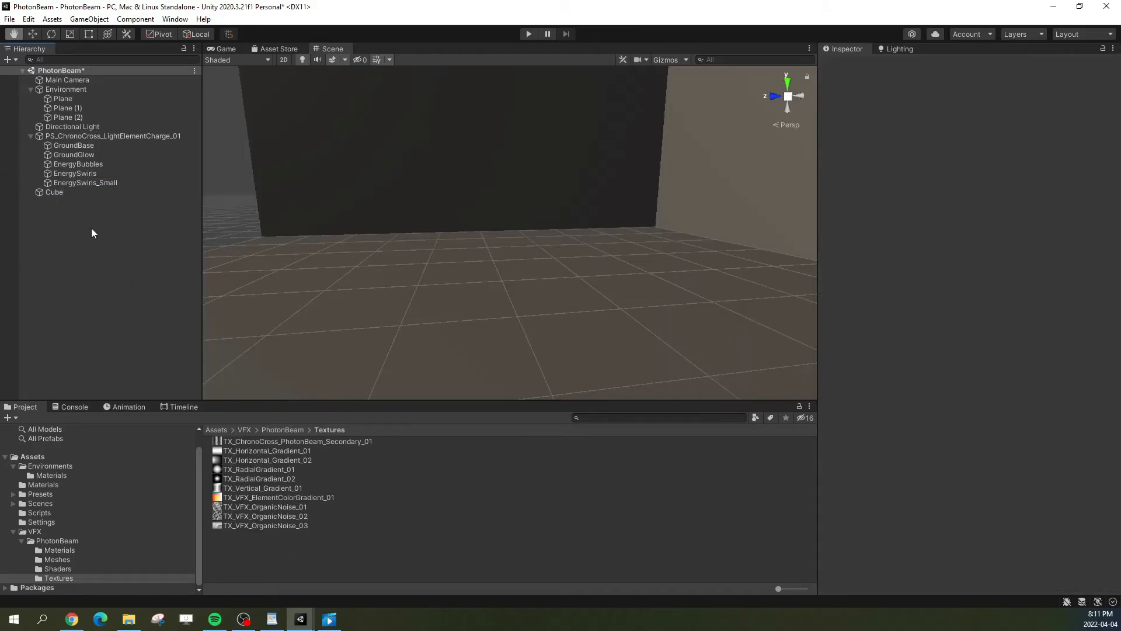
{"action": "left_click", "coordinate": [972, 109]}
{"action": "type", "text": "0"}
{"action": "key", "text": "Tab"}
{"action": "type", "text": "0"}
{"action": "key", "text": "Tab"}
{"action": "type", "text": "0"}
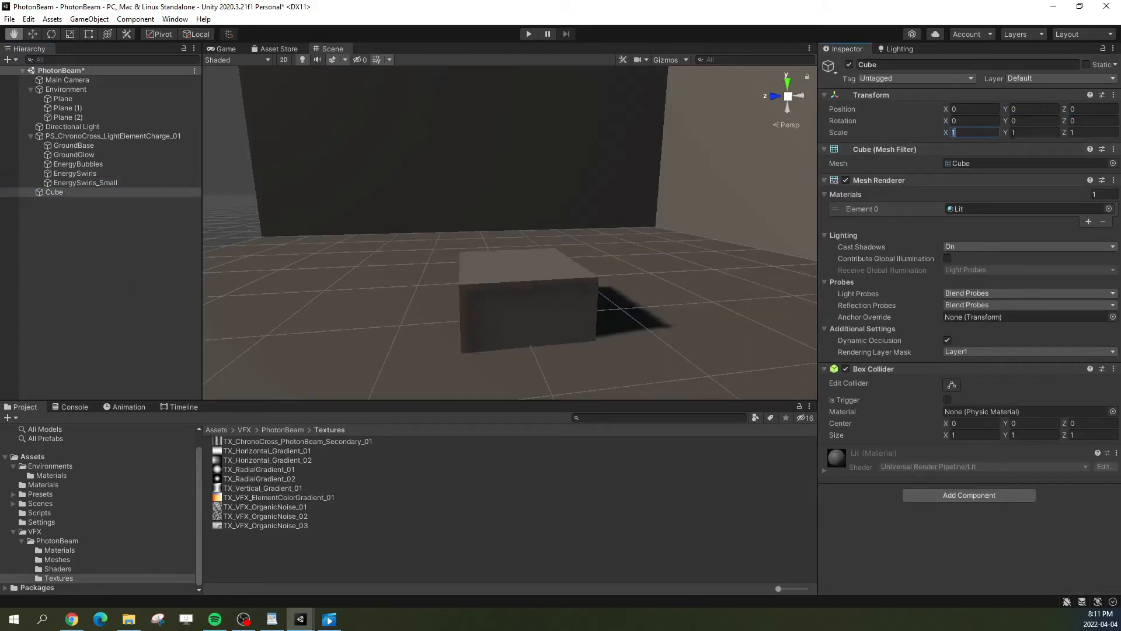
Step: Scale the cube into a character-sized block with 0.5 on X, 1.62 on Y and 0.3 on Z
{"action": "type", "text": "0.5"}
{"action": "key", "text": "Tab"}
{"action": "type", "text": "0.5"}
{"action": "key", "text": "Tab"}
{"action": "type", "text": ".5"}
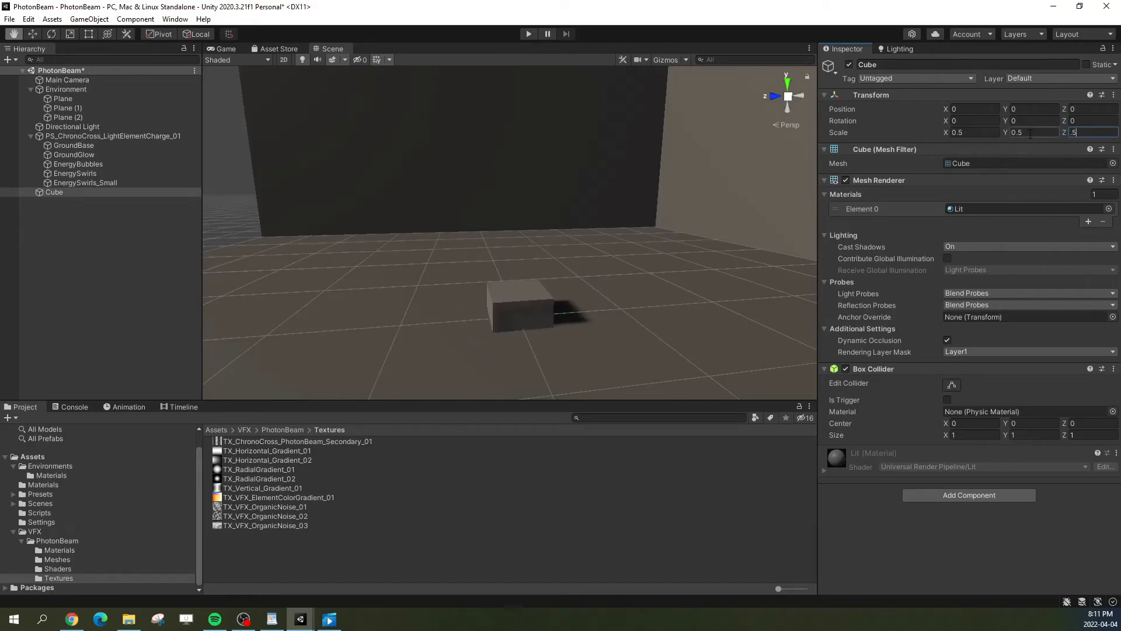
{"action": "left_click_drag", "start_coordinate": [1003, 134], "coordinate": [1021, 134]}
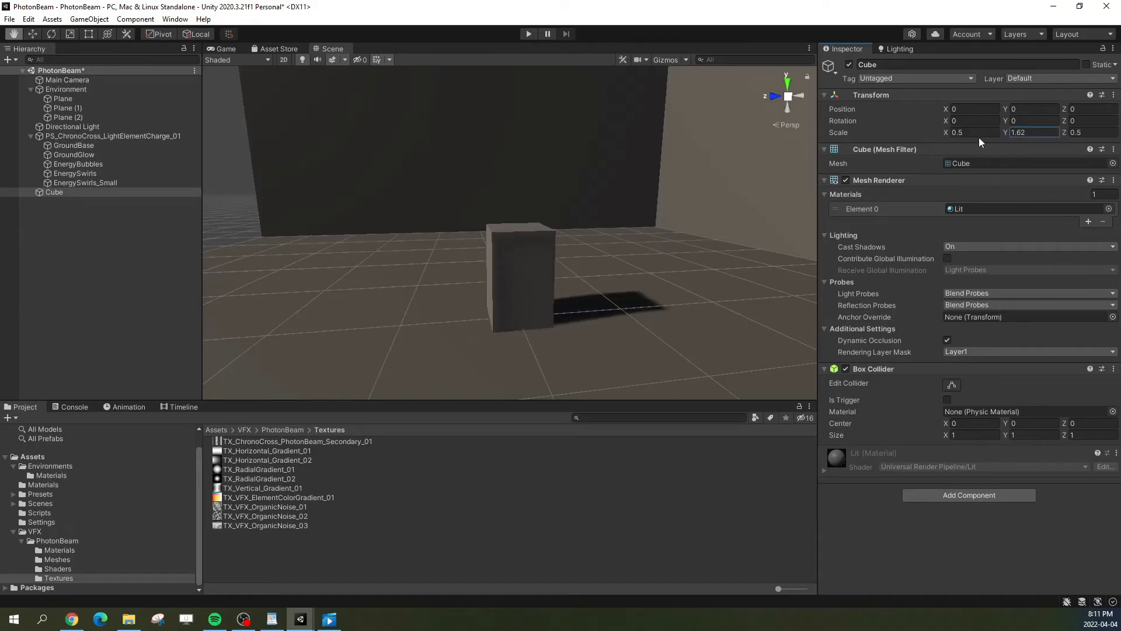
{"action": "type", "text": "0.3"}
{"action": "key", "text": "Escape"}
{"action": "left_click", "coordinate": [1085, 133]}
{"action": "type", "text": "0.3"}
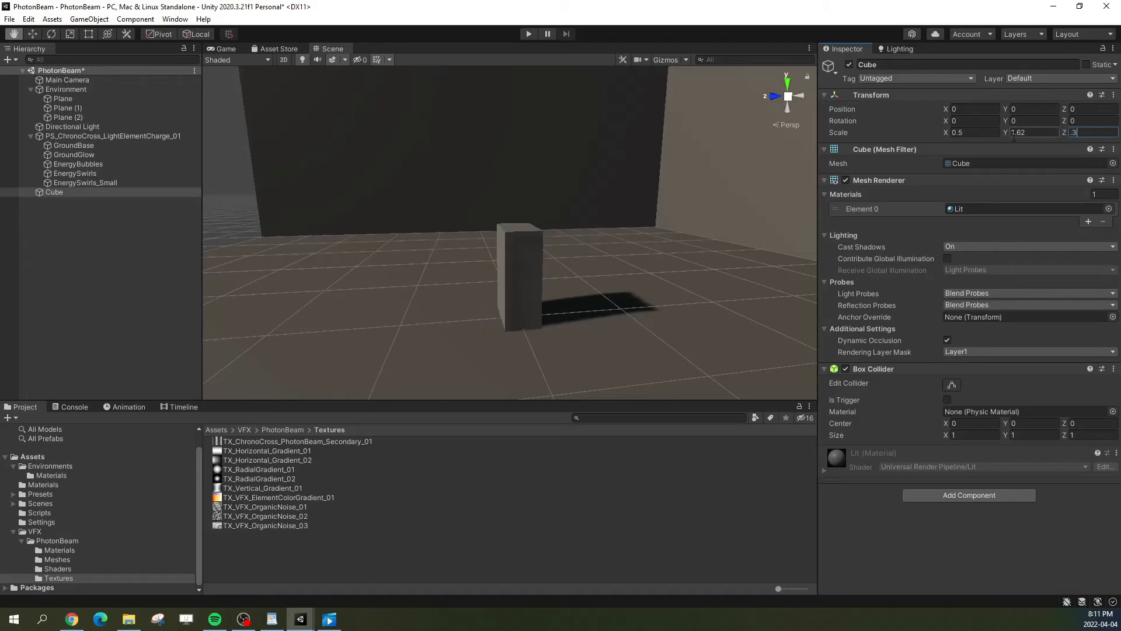
Step: Reduce the cube's Y scale to 1.3 and raise its Y position to about 0.67 so it stands on the floor
{"action": "right_click_drag", "start_coordinate": [496, 295], "coordinate": [516, 294]}
{"action": "left_click_drag", "start_coordinate": [483, 282], "coordinate": [502, 195]}
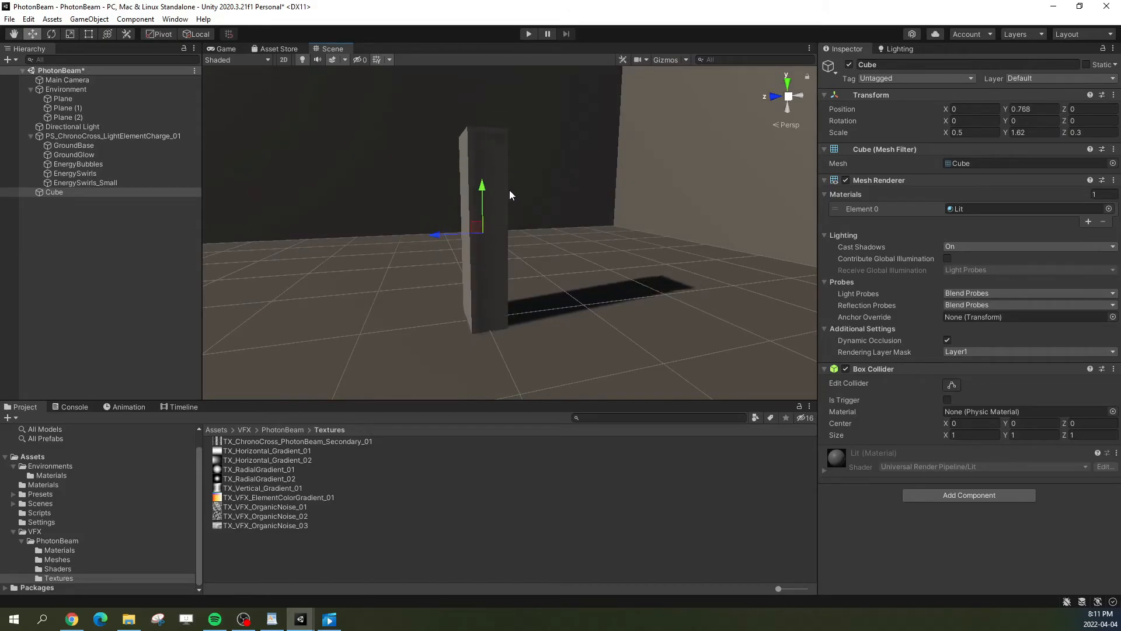
{"action": "type", "text": "1.3"}
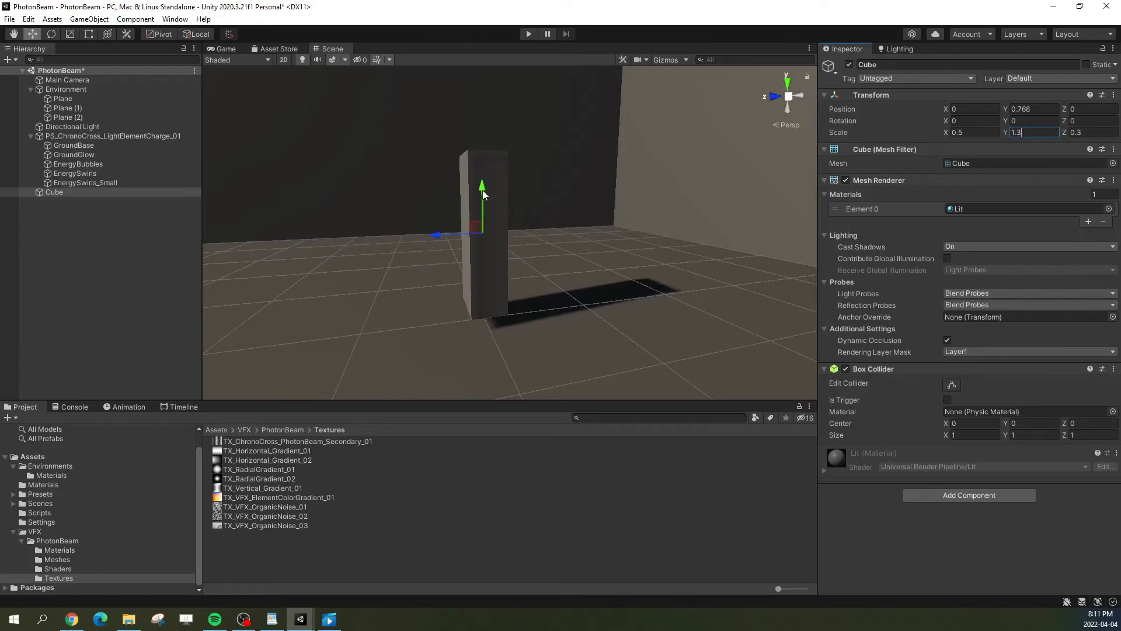
{"action": "left_click_drag", "start_coordinate": [483, 190], "coordinate": [483, 205]}
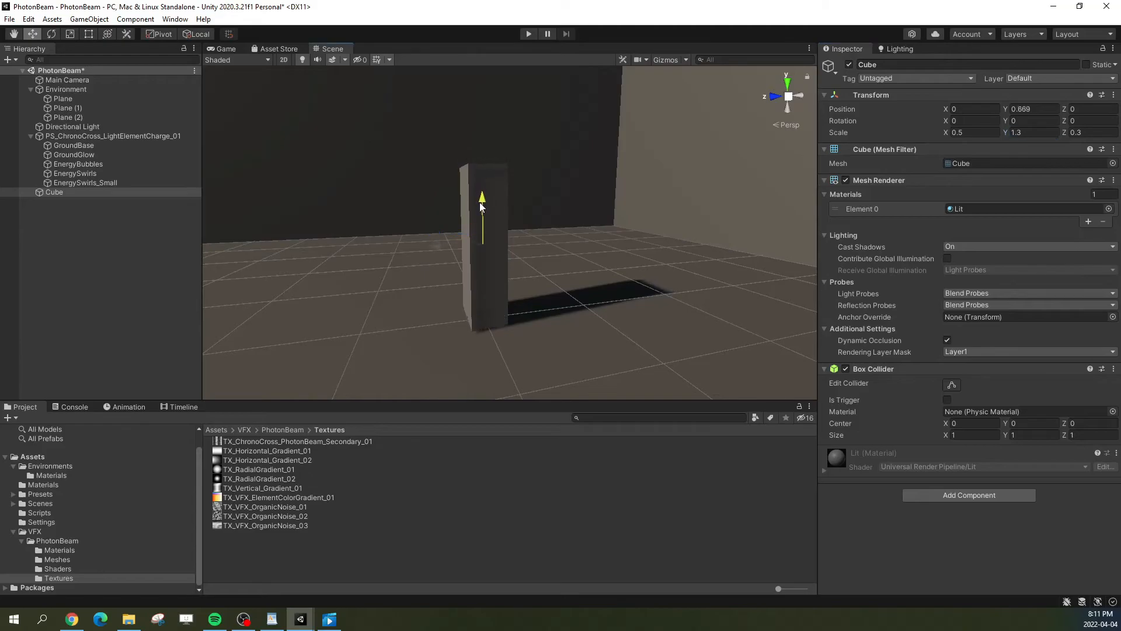
Step: Replay the full PS_ChronoCross_LightElementCharge_01 effect around the block from an angled view to judge its proportions
{"action": "left_click", "coordinate": [76, 138]}
{"action": "left_click", "coordinate": [737, 296]}
{"action": "left_click_drag", "start_coordinate": [575, 286], "coordinate": [653, 300], "text": "alt"}
{"action": "left_click", "coordinate": [746, 296]}
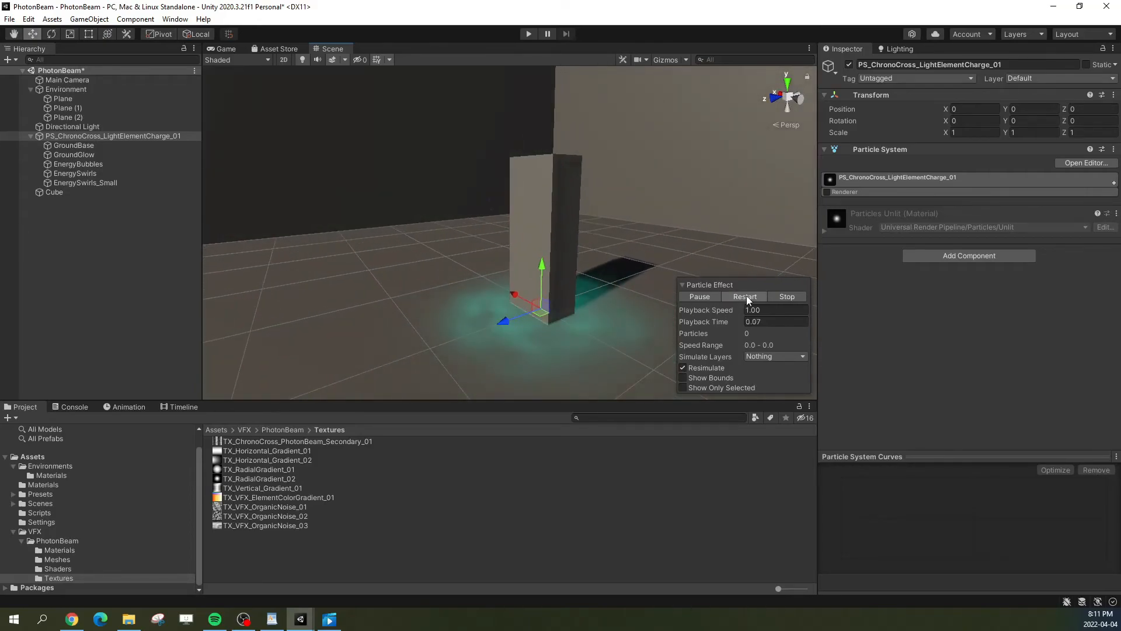
{"action": "left_click", "coordinate": [739, 296]}
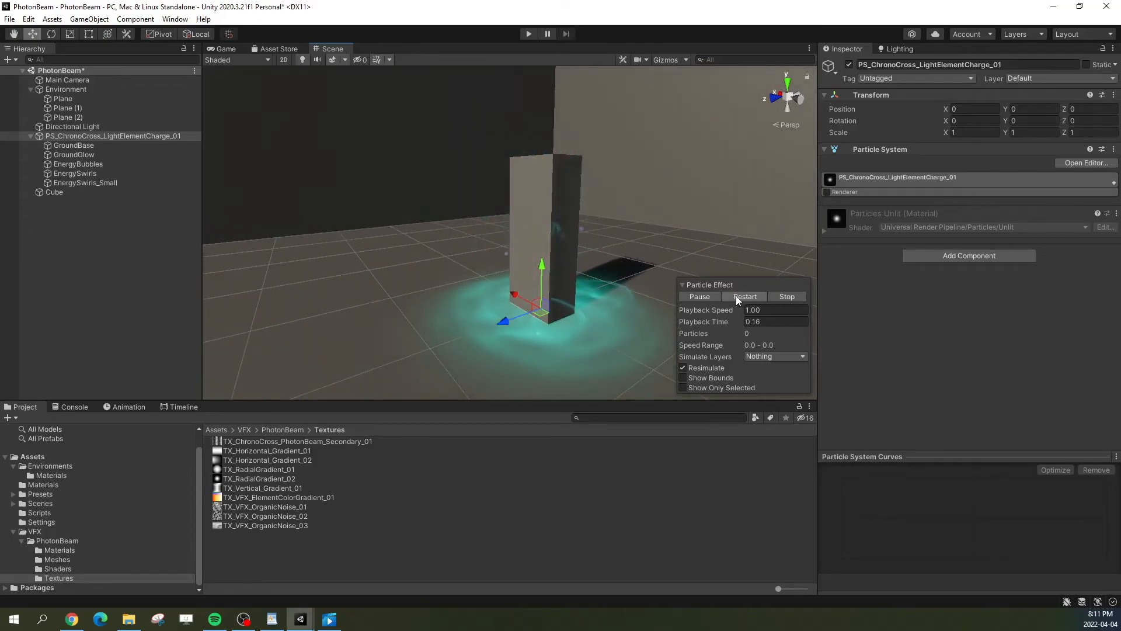
{"action": "key", "text": "q"}
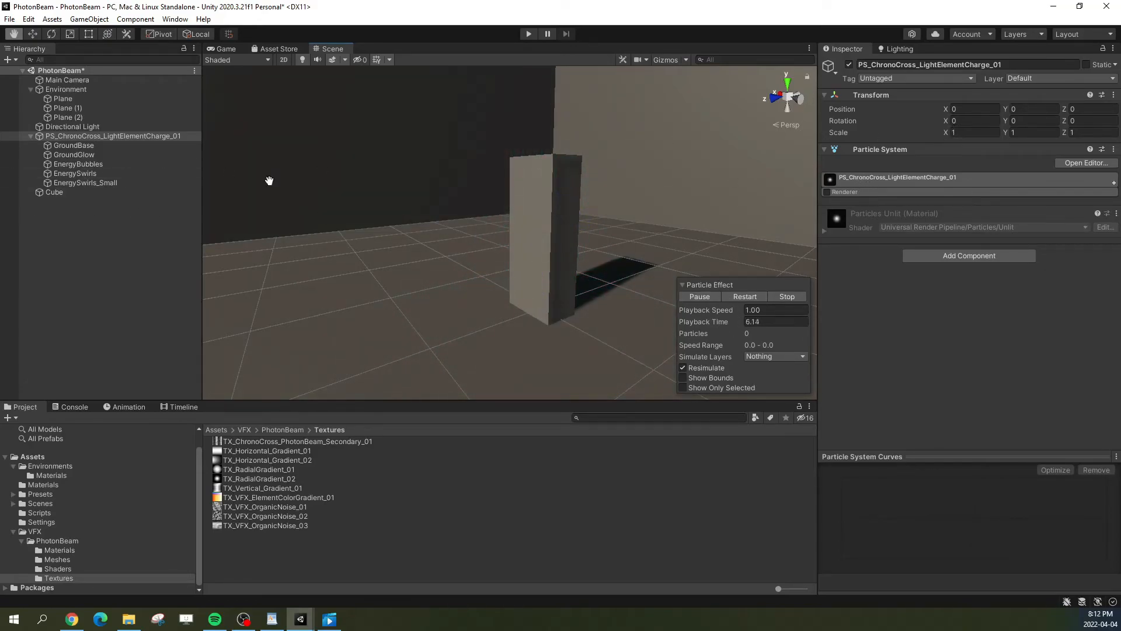
Step: Delete the cube from the scene and replay the full light element charge effect
{"action": "left_click", "coordinate": [74, 154]}
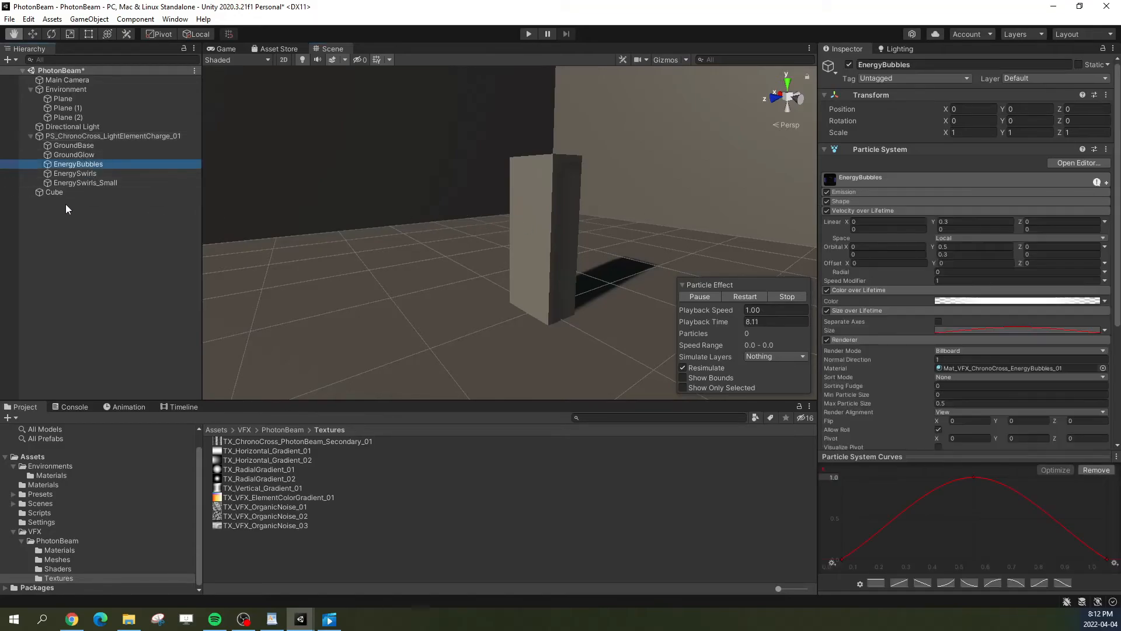
{"action": "left_click", "coordinate": [55, 192]}
{"action": "key", "text": "Delete"}
{"action": "left_click", "coordinate": [71, 135]}
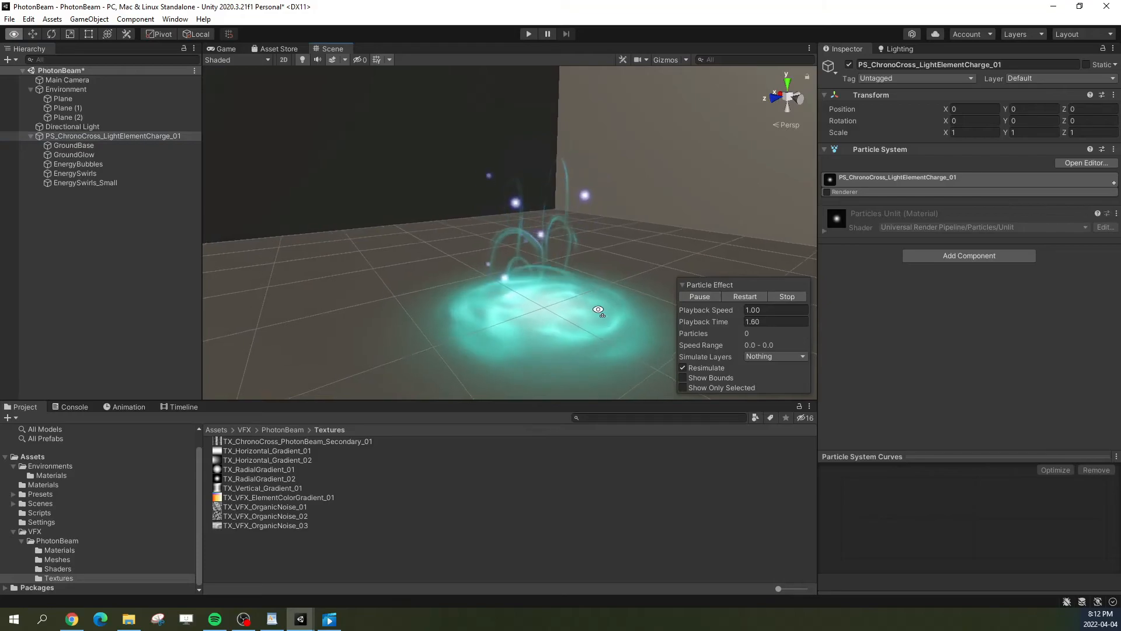
{"action": "left_click", "coordinate": [738, 297]}
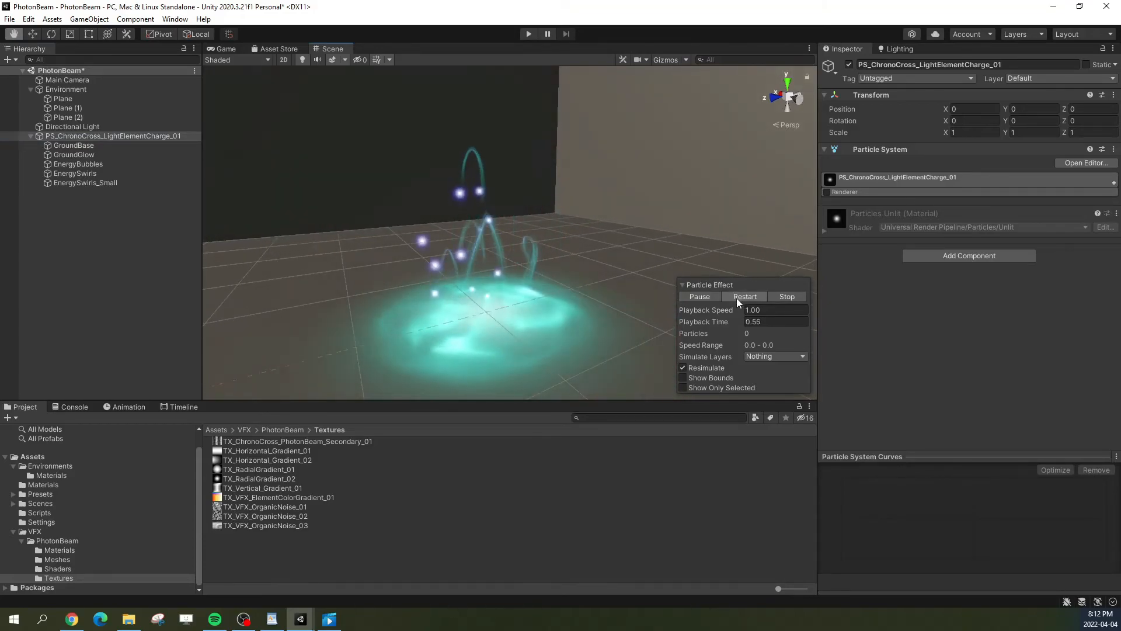
{"action": "left_click", "coordinate": [737, 297]}
Step: Add a child particle system under PS_ChronoCross_LightElementCharge_01 and name it Tube
{"action": "right_click", "coordinate": [71, 137]}
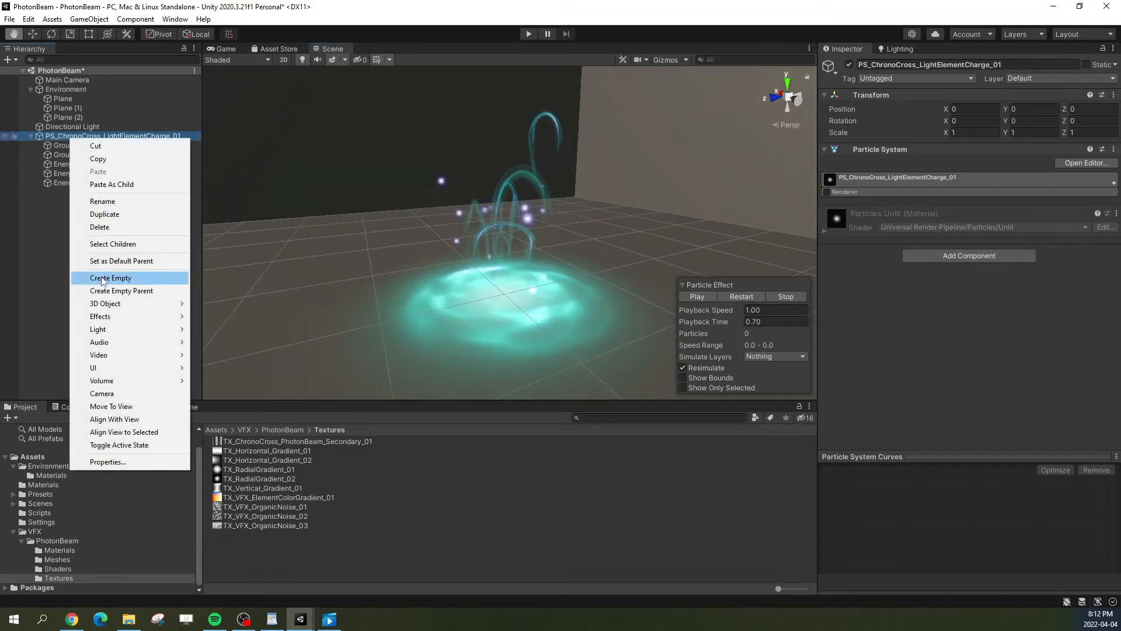
{"action": "mouse_move", "coordinate": [120, 304]}
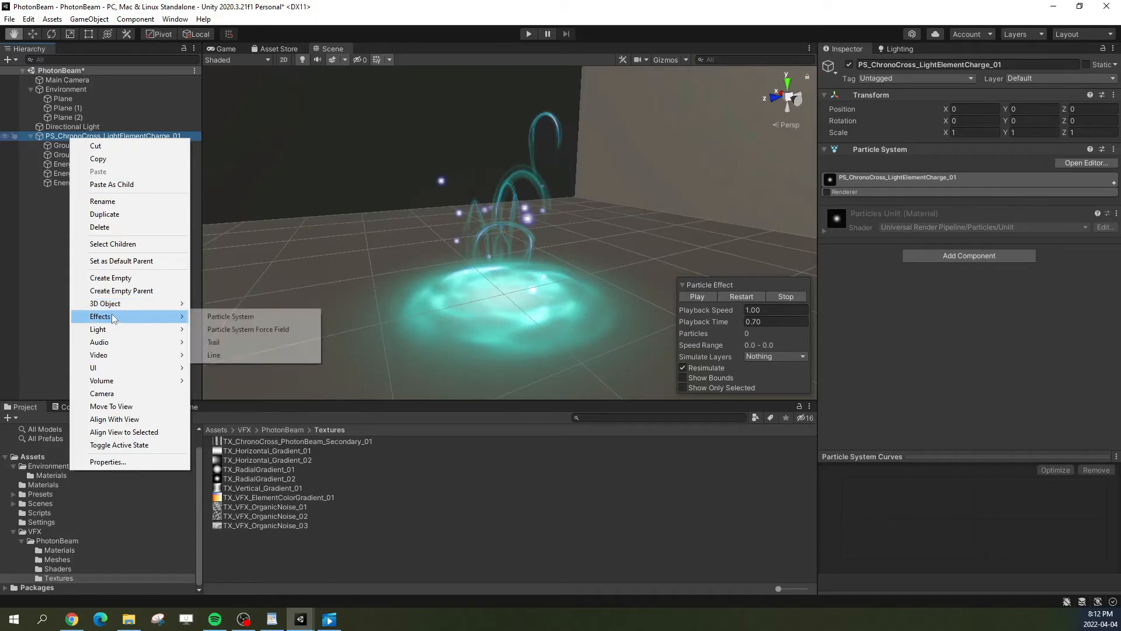
{"action": "left_click", "coordinate": [233, 315]}
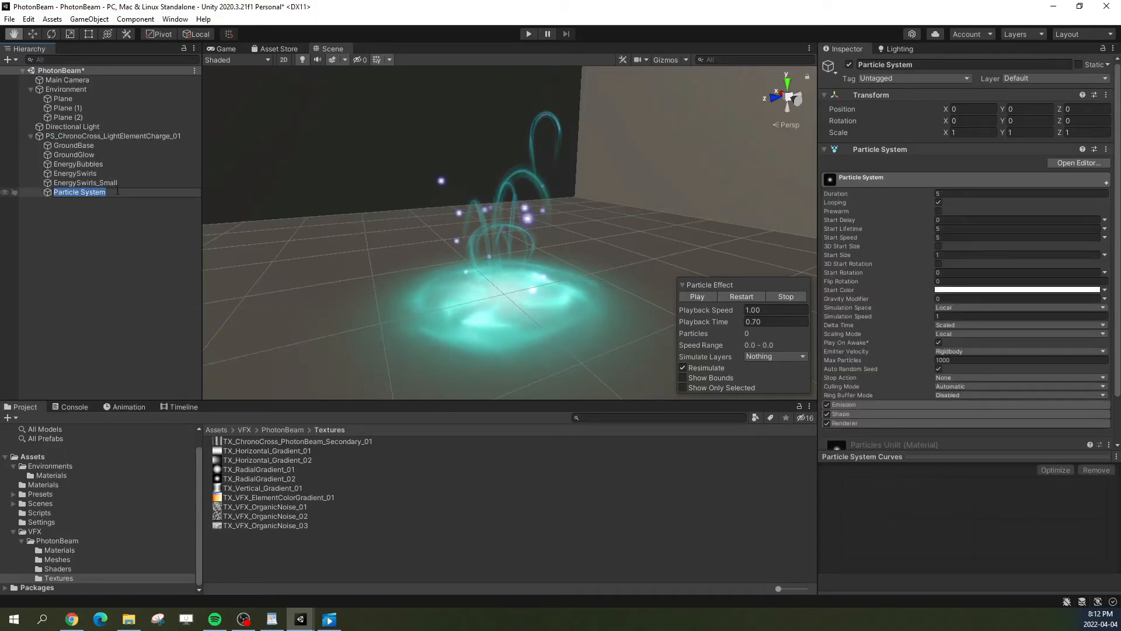
{"action": "type", "text": "Tube"}
{"action": "key", "text": "Return"}
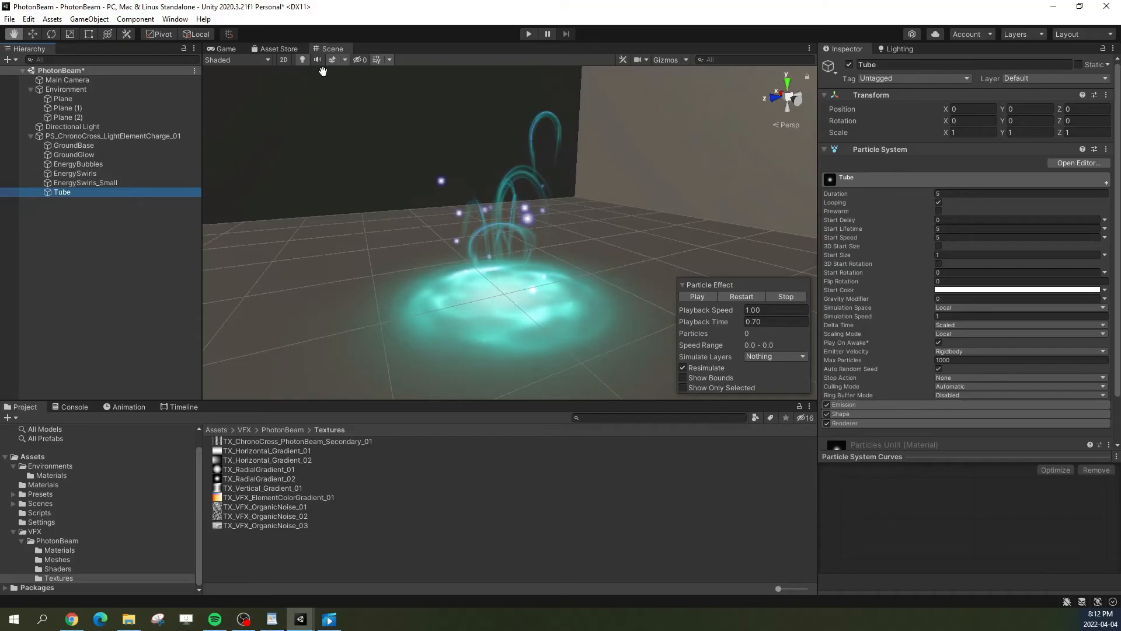
Step: Set the Tube renderer's Render Mode to Mesh and assign the Fxm_ChronoCross_ChargeTube_01 mesh
{"action": "left_click", "coordinate": [884, 181]}
{"action": "left_click", "coordinate": [871, 209]}
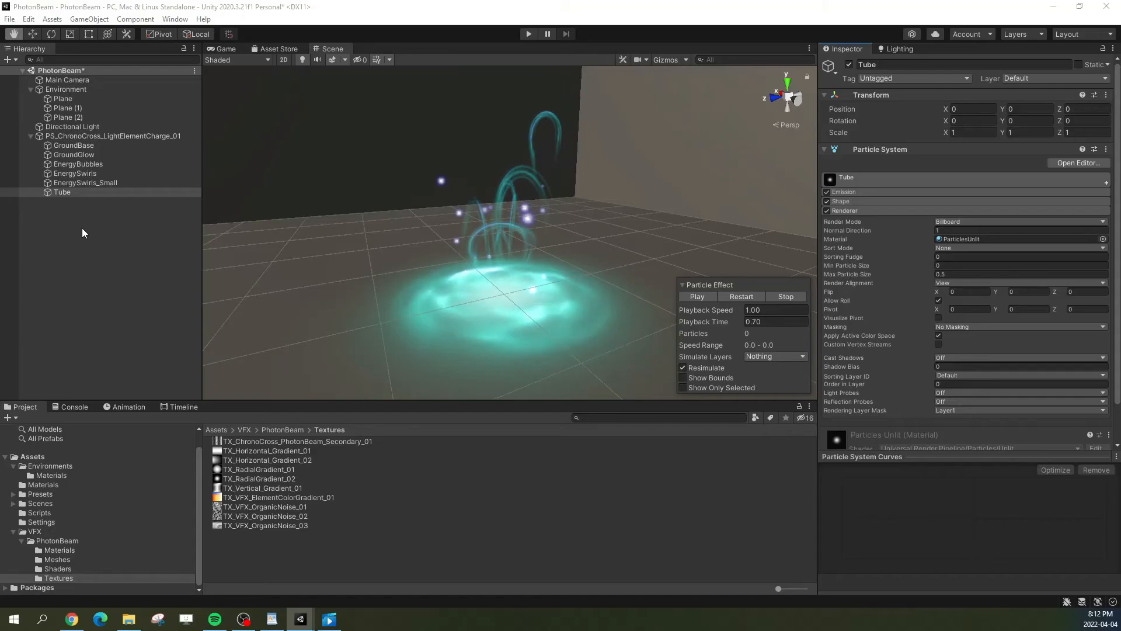
{"action": "left_click", "coordinate": [967, 222]}
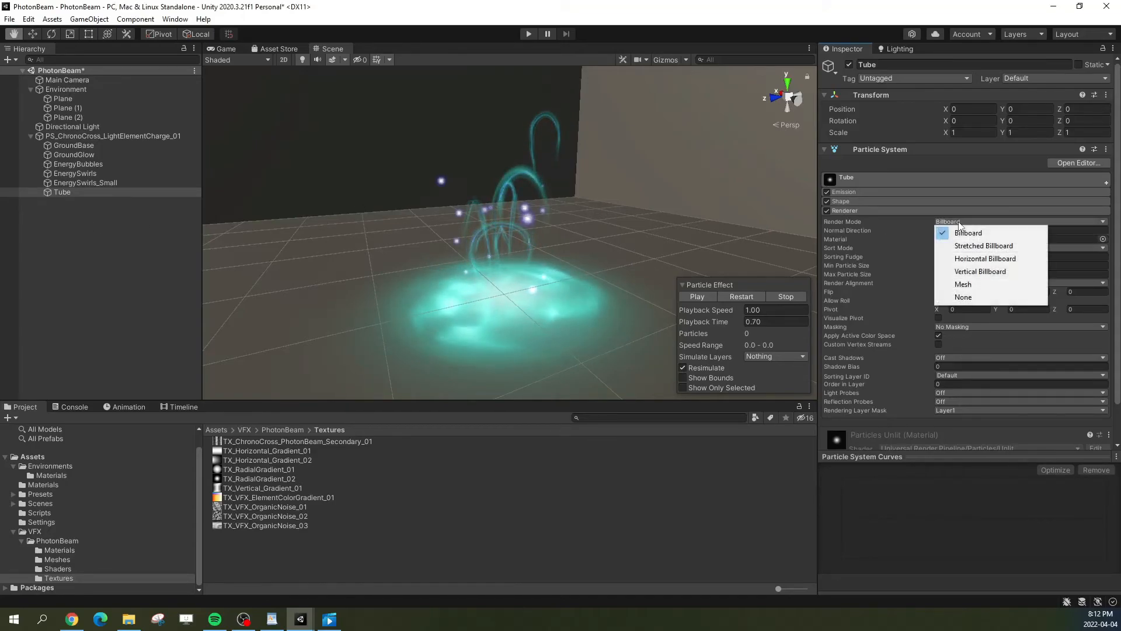
{"action": "left_click", "coordinate": [962, 284]}
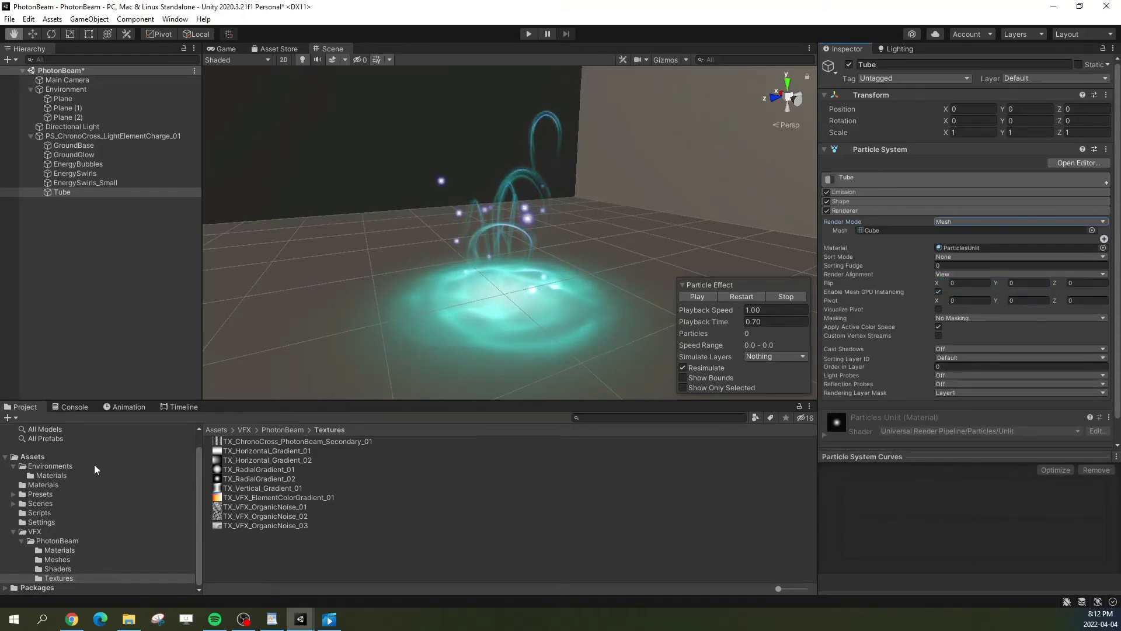
{"action": "left_click", "coordinate": [58, 558]}
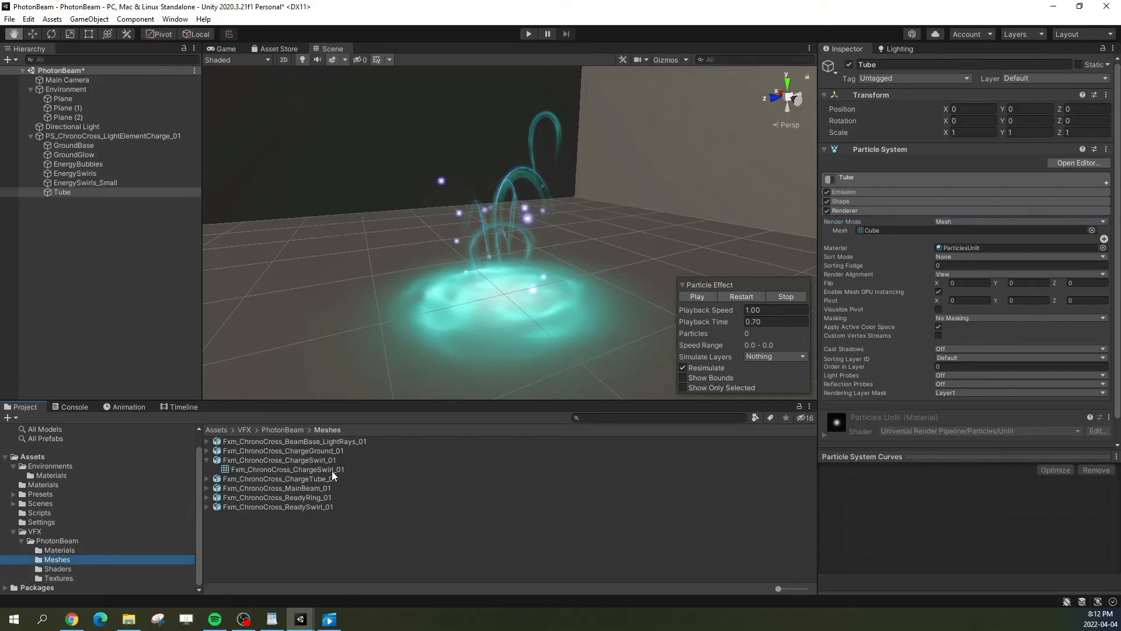
{"action": "left_click", "coordinate": [208, 460]}
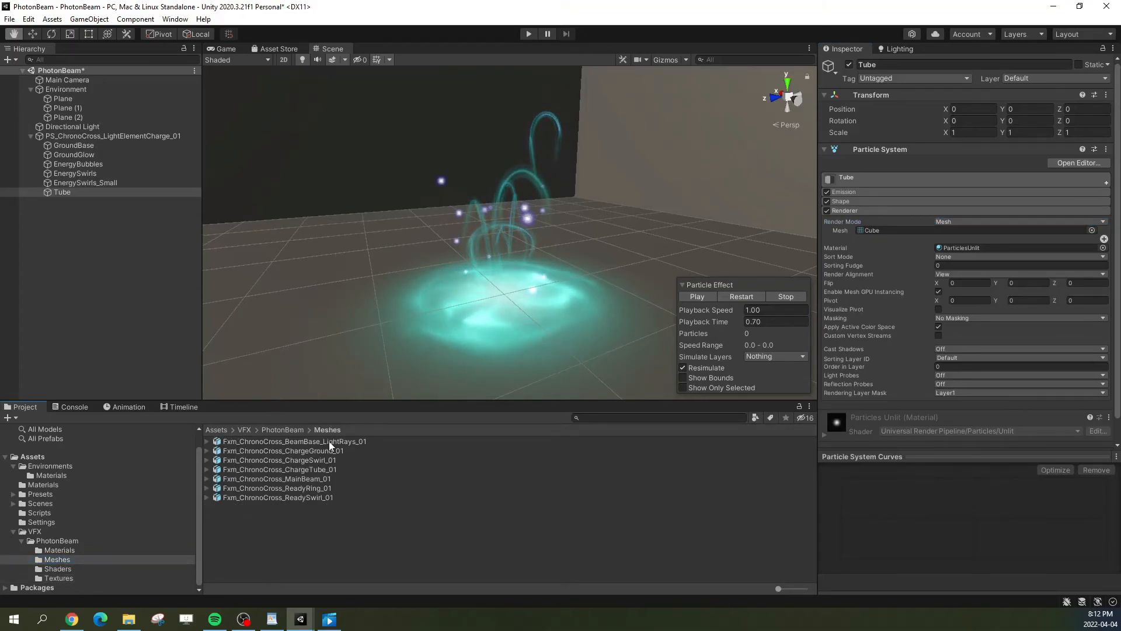
{"action": "left_click", "coordinate": [207, 469]}
{"action": "left_click_drag", "start_coordinate": [262, 478], "coordinate": [969, 230]}
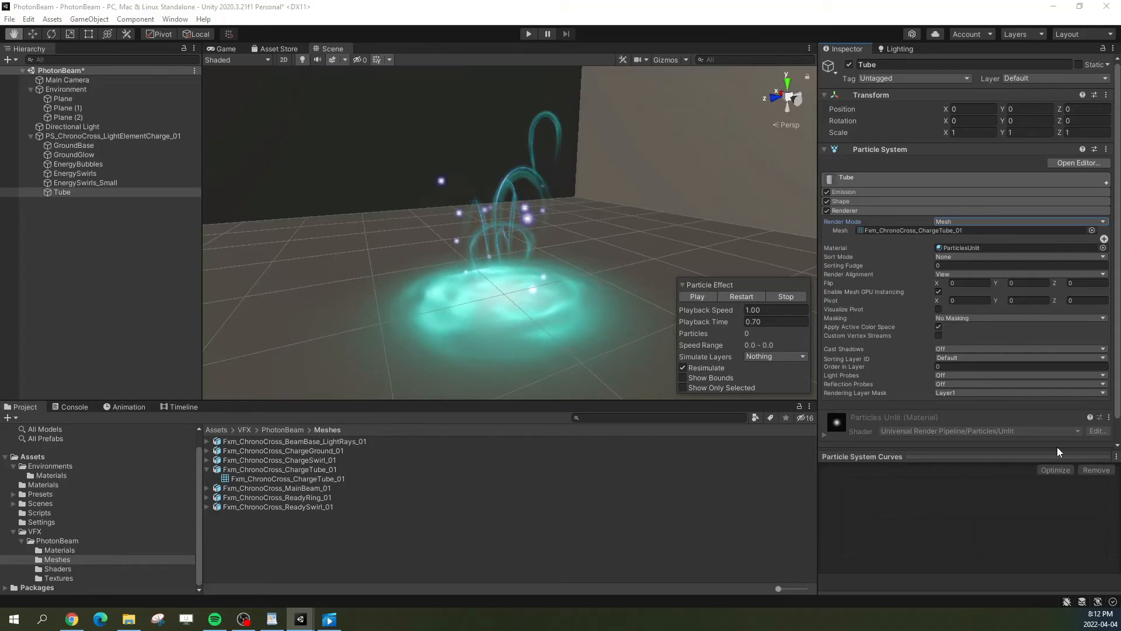
Step: Duplicate the EnergySwirls material and rename the copy Mat_VFX_ChronoCross_LightElemementCharge_ChargeTube_01
{"action": "left_click", "coordinate": [401, 489]}
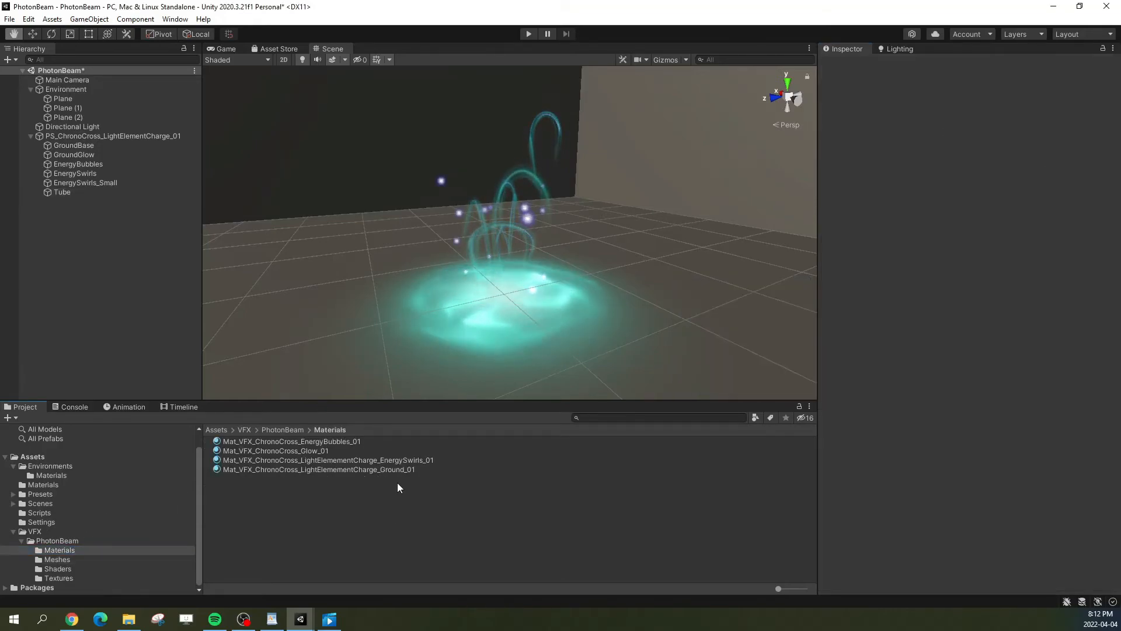
{"action": "left_click", "coordinate": [384, 461]}
{"action": "key", "text": "ctrl+d"}
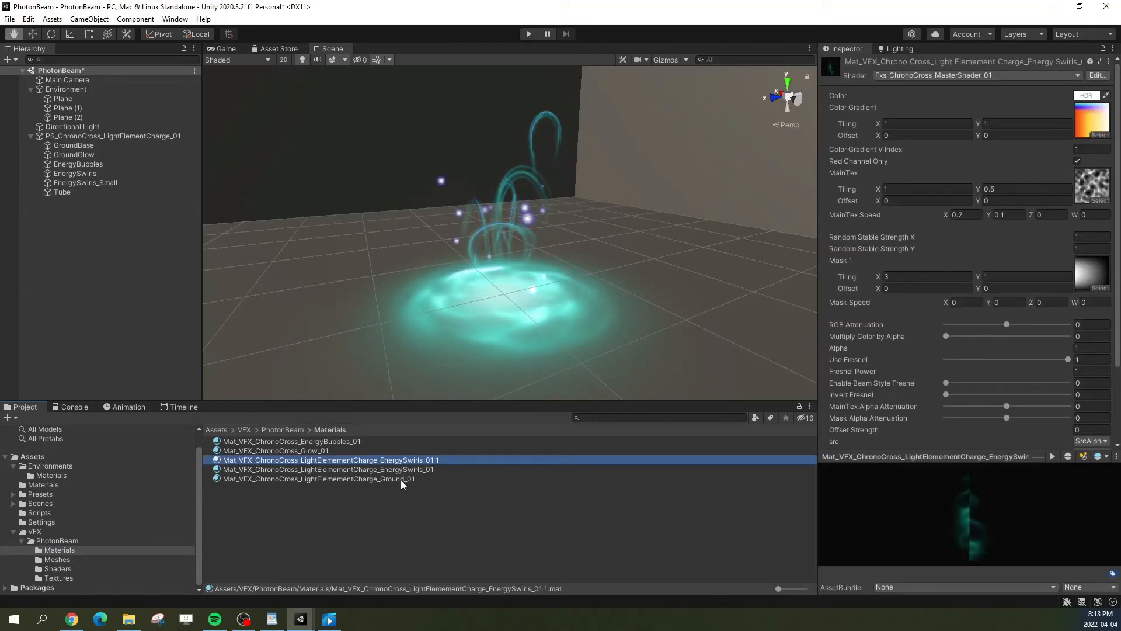
{"action": "left_click", "coordinate": [386, 461]}
{"action": "left_click_drag", "start_coordinate": [381, 461], "coordinate": [549, 466]}
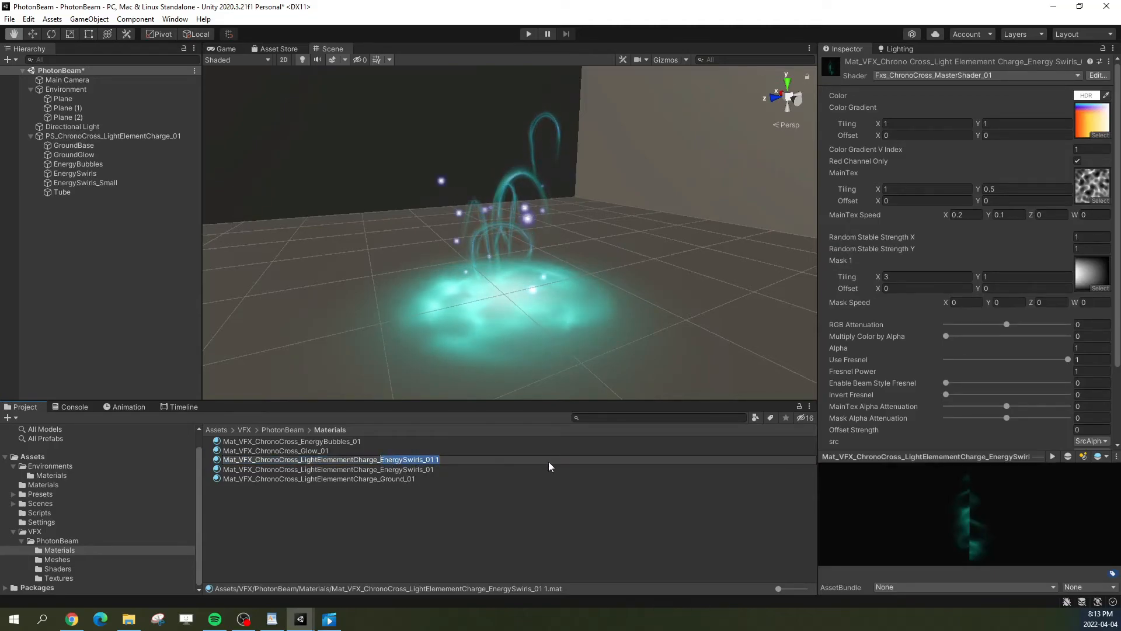
{"action": "type", "text": "ChargeTube"}
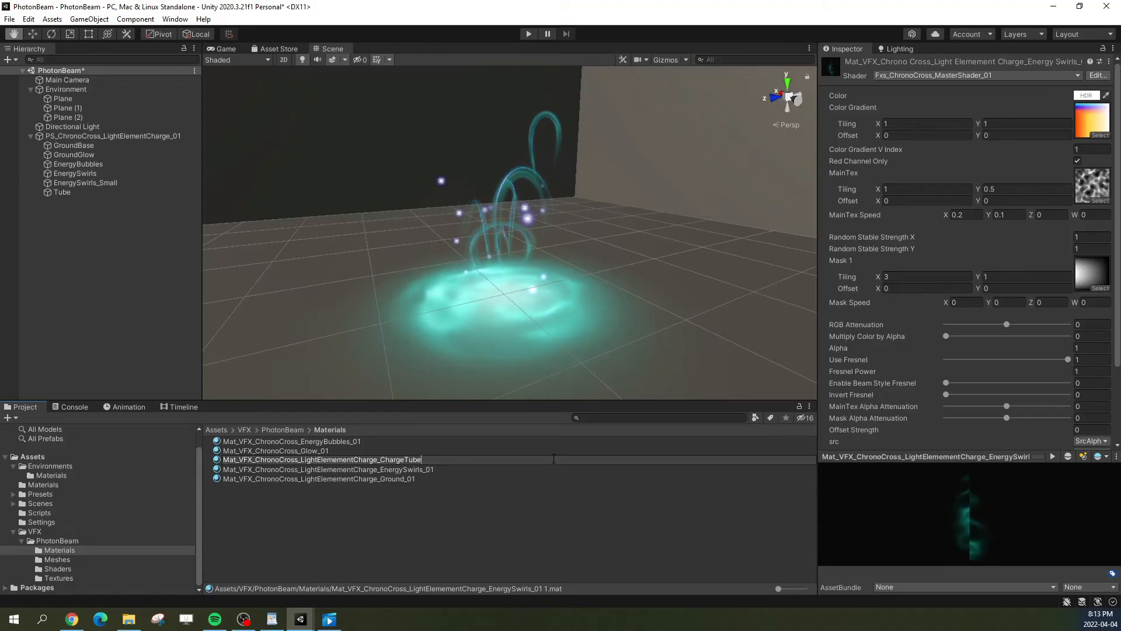
{"action": "key", "text": "Return"}
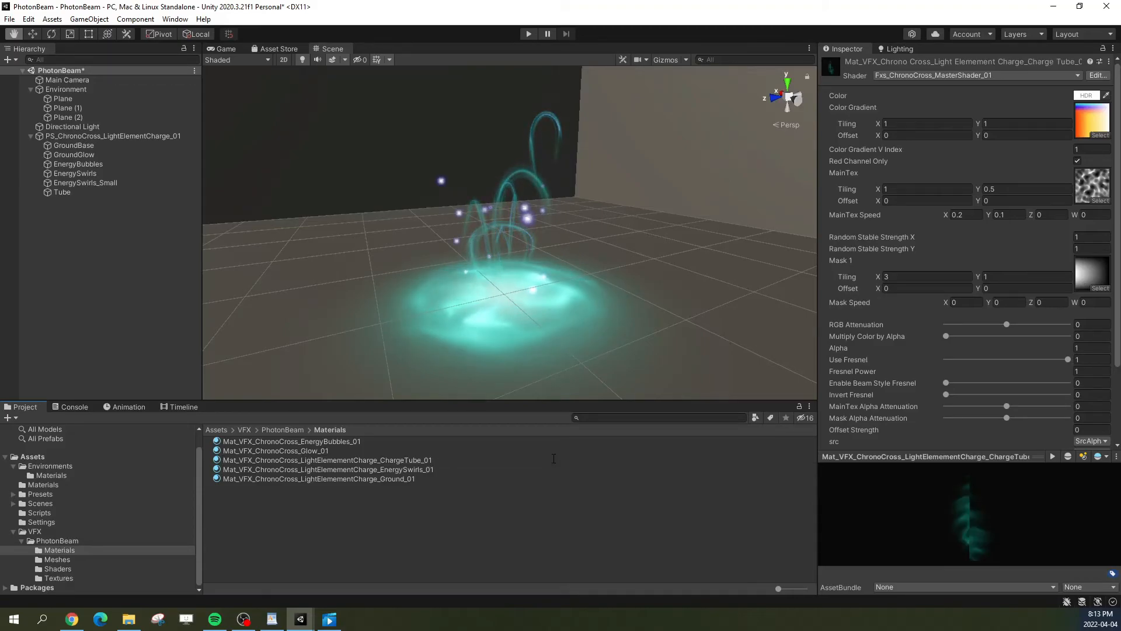
{"action": "left_click", "coordinate": [366, 460]}
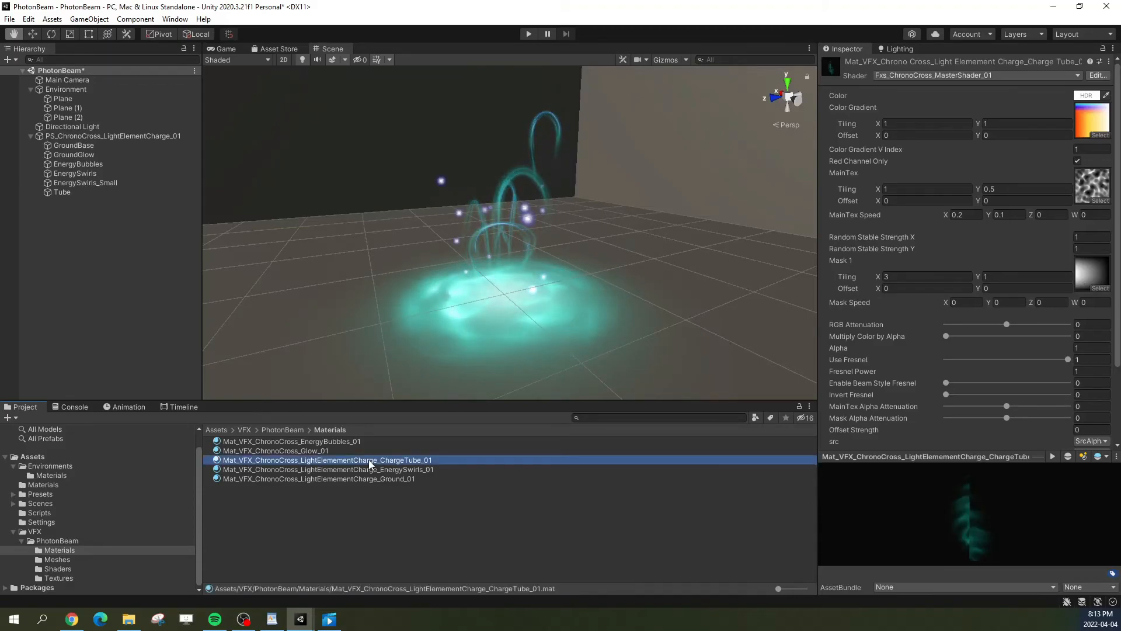
Step: Assign the ChargeTube material to the Tube renderer and set the material's Mask 1 texture to TX_VFX_OrganicNoise_02
{"action": "left_click", "coordinate": [79, 192]}
{"action": "left_click_drag", "start_coordinate": [355, 459], "coordinate": [971, 252]}
{"action": "left_click", "coordinate": [403, 460]}
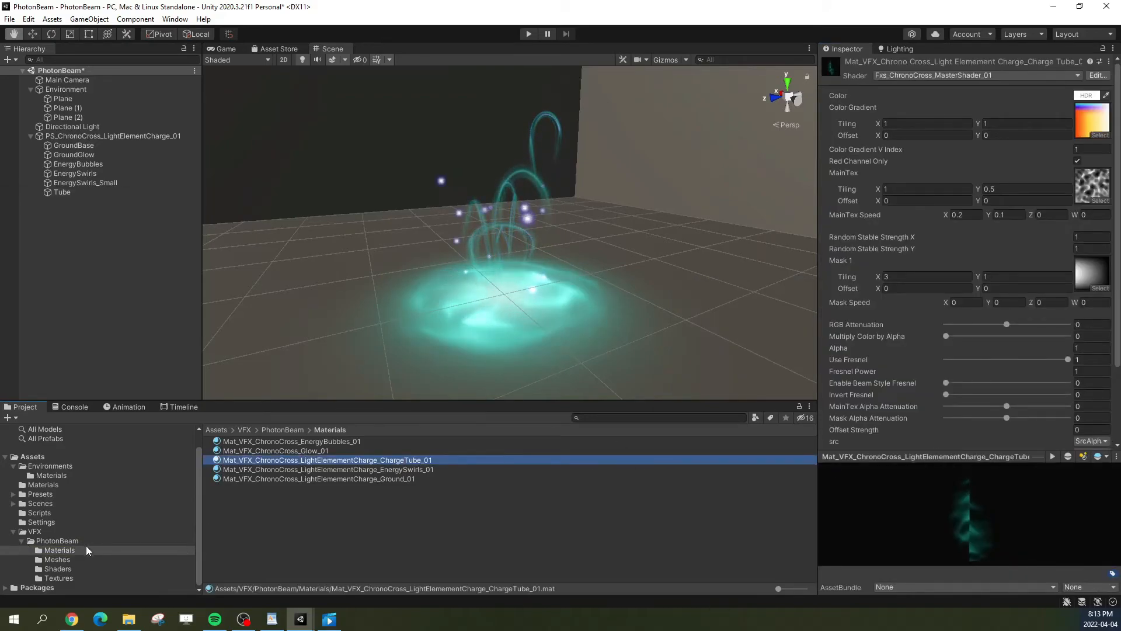
{"action": "left_click", "coordinate": [1093, 186]}
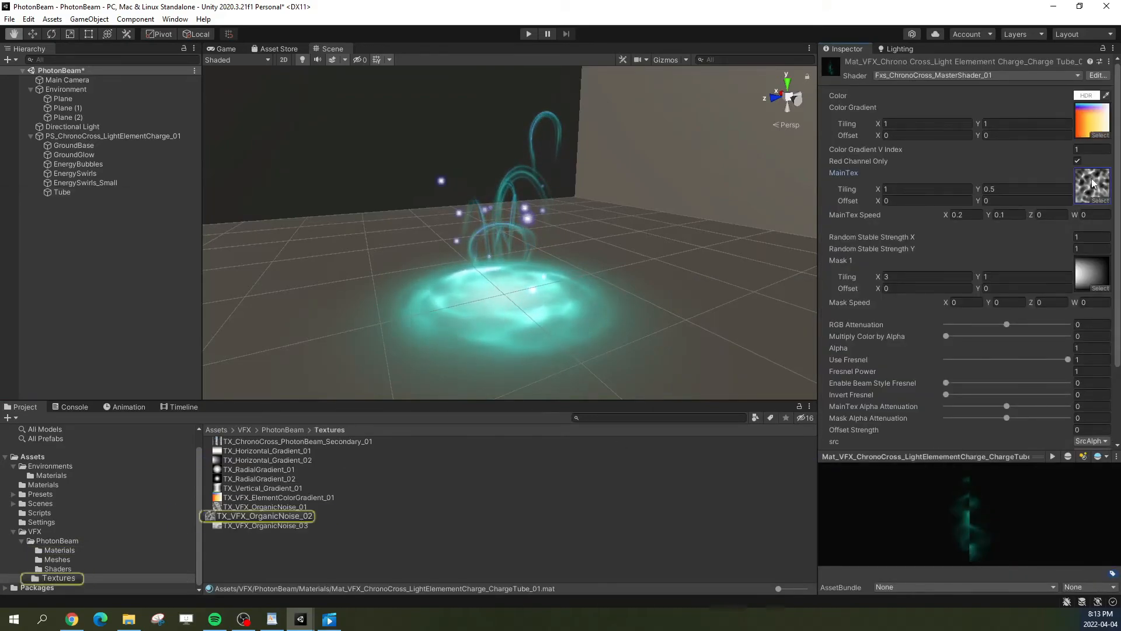
{"action": "left_click_drag", "start_coordinate": [274, 516], "coordinate": [1092, 272]}
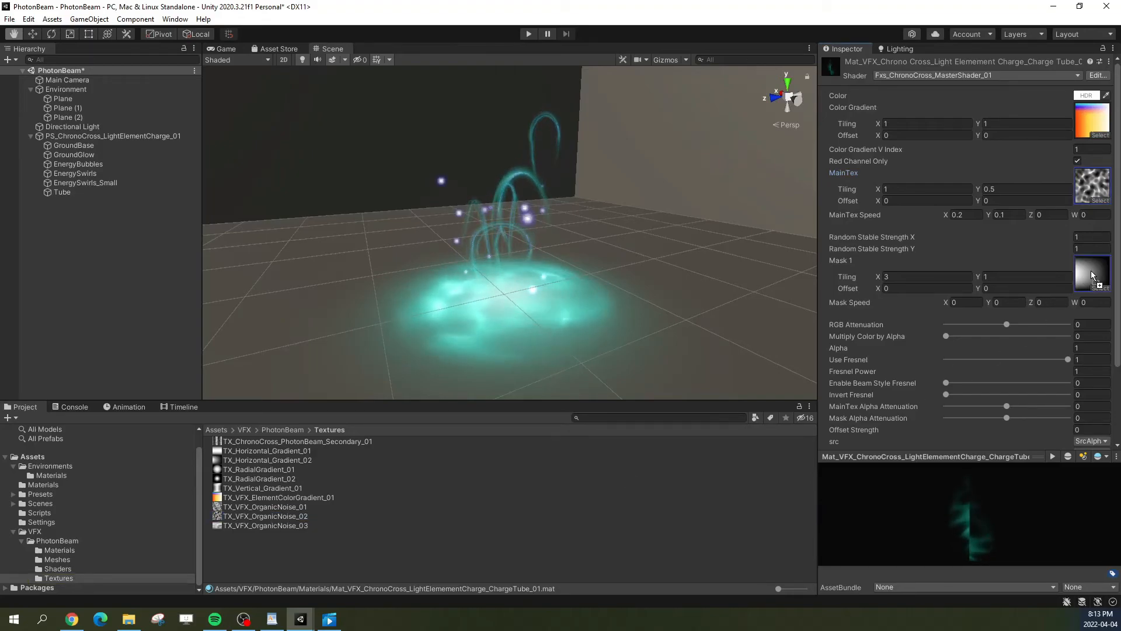
Step: Preview the Tube particle system and disable its Shape module
{"action": "left_click", "coordinate": [62, 192]}
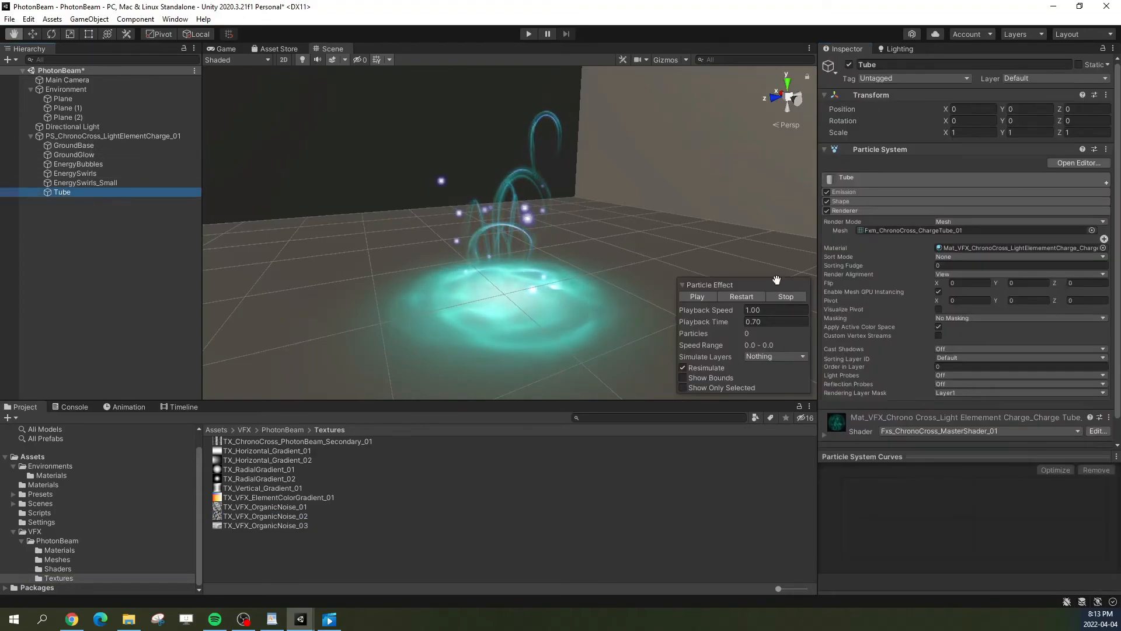
{"action": "left_click", "coordinate": [711, 295]}
{"action": "left_click_drag", "start_coordinate": [646, 270], "coordinate": [551, 268], "text": "alt"}
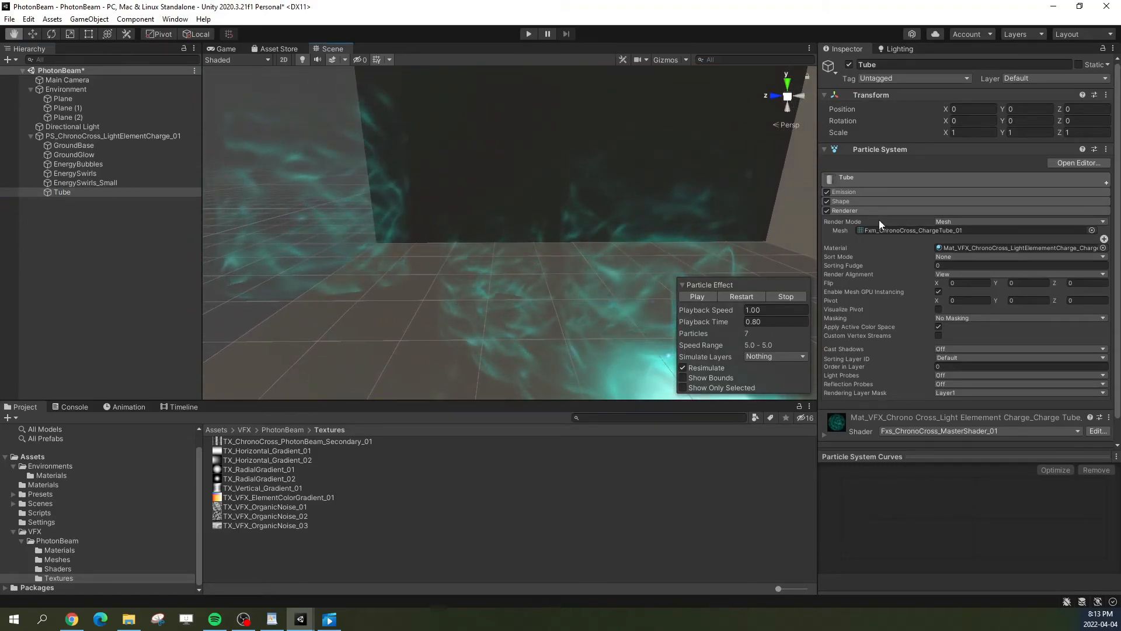
{"action": "left_click", "coordinate": [827, 201]}
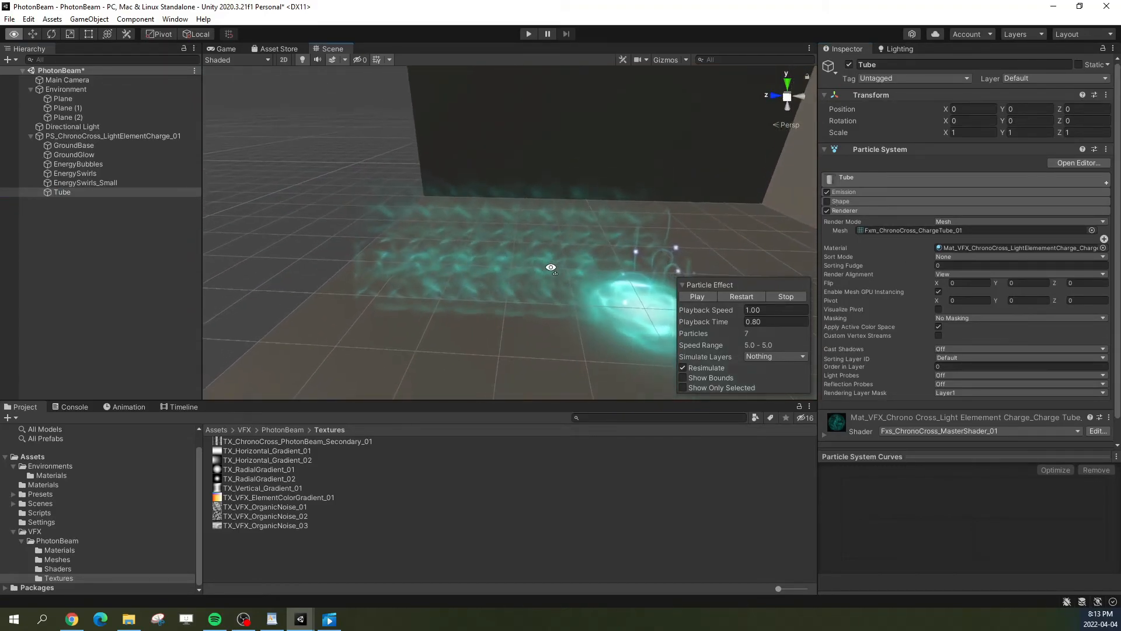
Step: Set the Tube emission's Rate over Time to 0 and add a burst with a Count of 1
{"action": "left_click", "coordinate": [856, 194]}
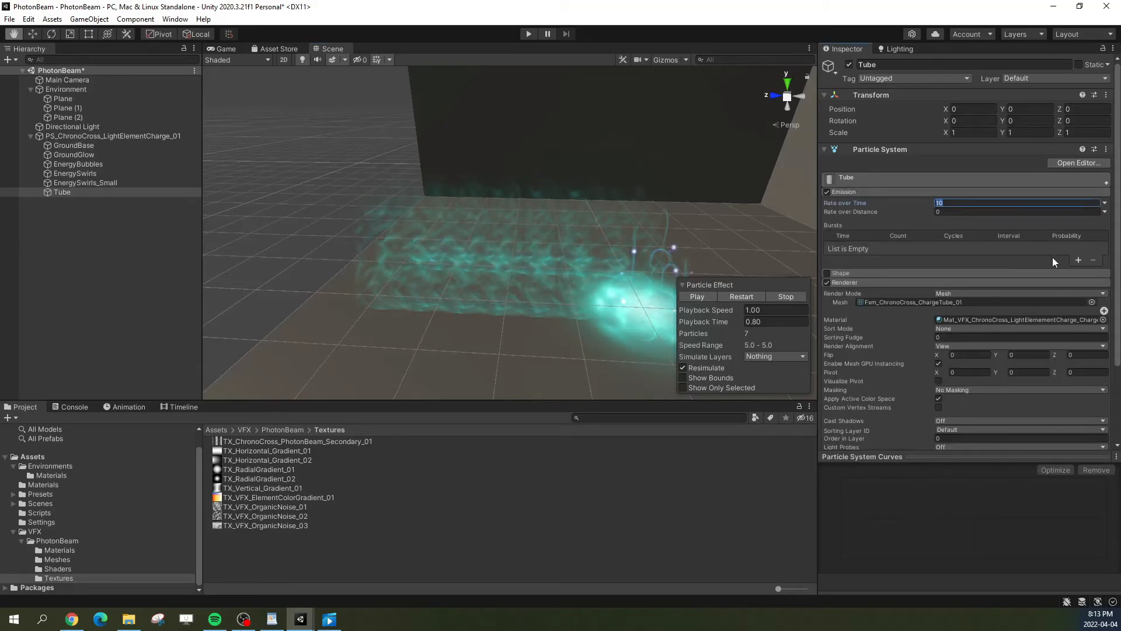
{"action": "left_click", "coordinate": [902, 250]}
{"action": "left_click", "coordinate": [902, 250]}
{"action": "type", "text": "1"}
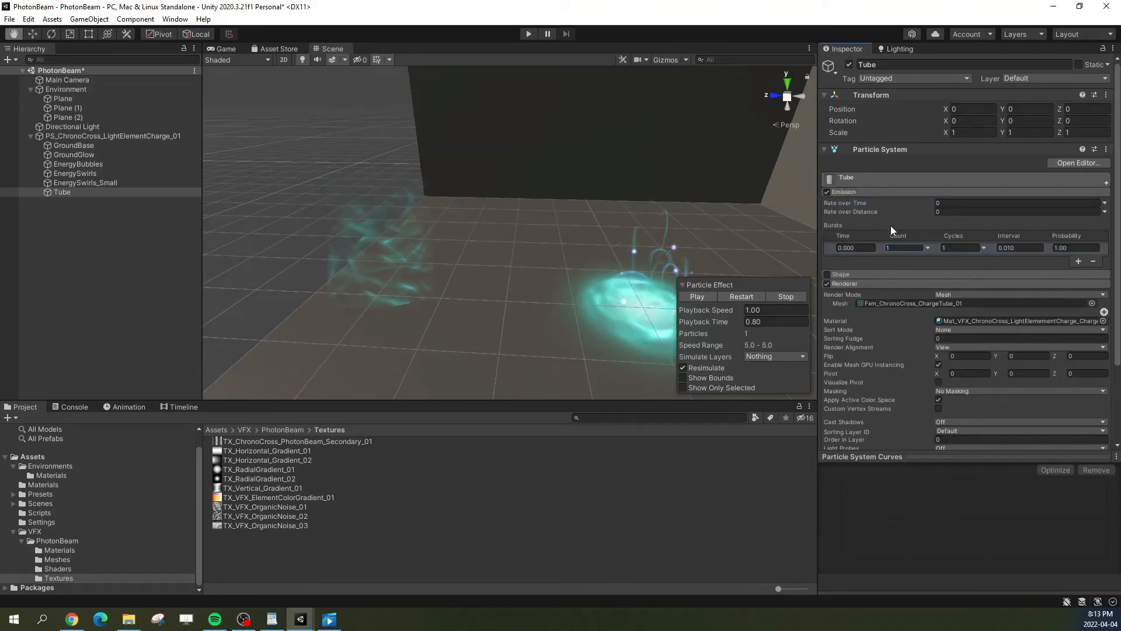
Step: Set the Tube's Start Speed to 0, Start Lifetime to 3 and Duration to 3, and turn Looping off
{"action": "left_click", "coordinate": [861, 193]}
{"action": "left_click", "coordinate": [880, 180]}
{"action": "left_click", "coordinate": [1001, 237]}
{"action": "type", "text": "0"}
{"action": "left_click", "coordinate": [992, 228]}
{"action": "type", "text": "3"}
{"action": "left_click", "coordinate": [938, 202]}
{"action": "left_click", "coordinate": [963, 193]}
{"action": "type", "text": "3"}
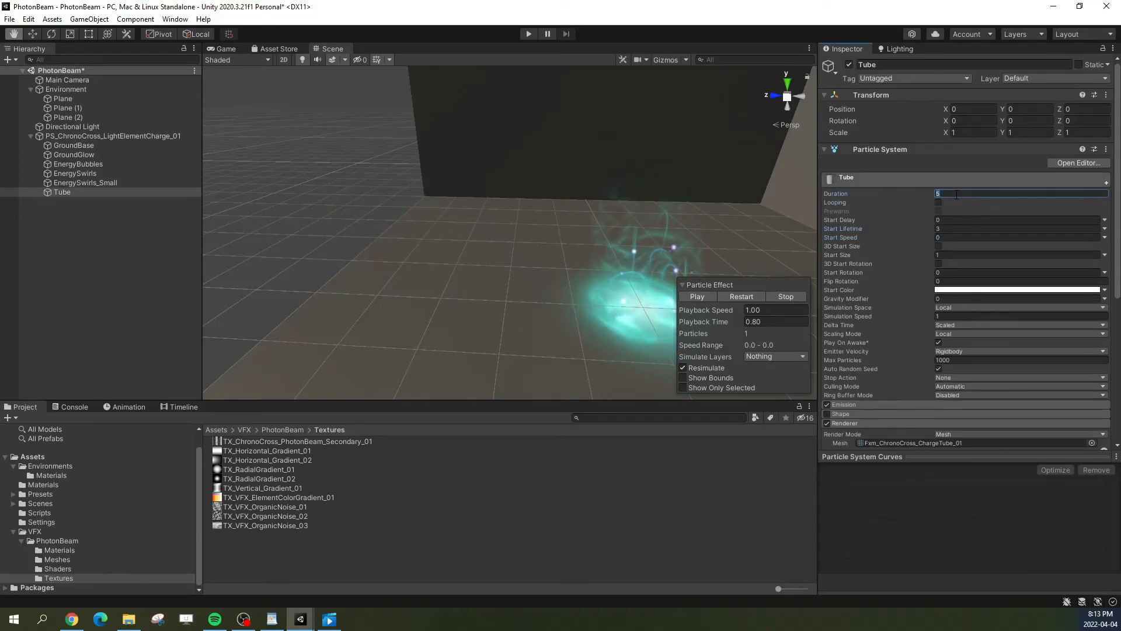
{"action": "left_click", "coordinate": [893, 178]}
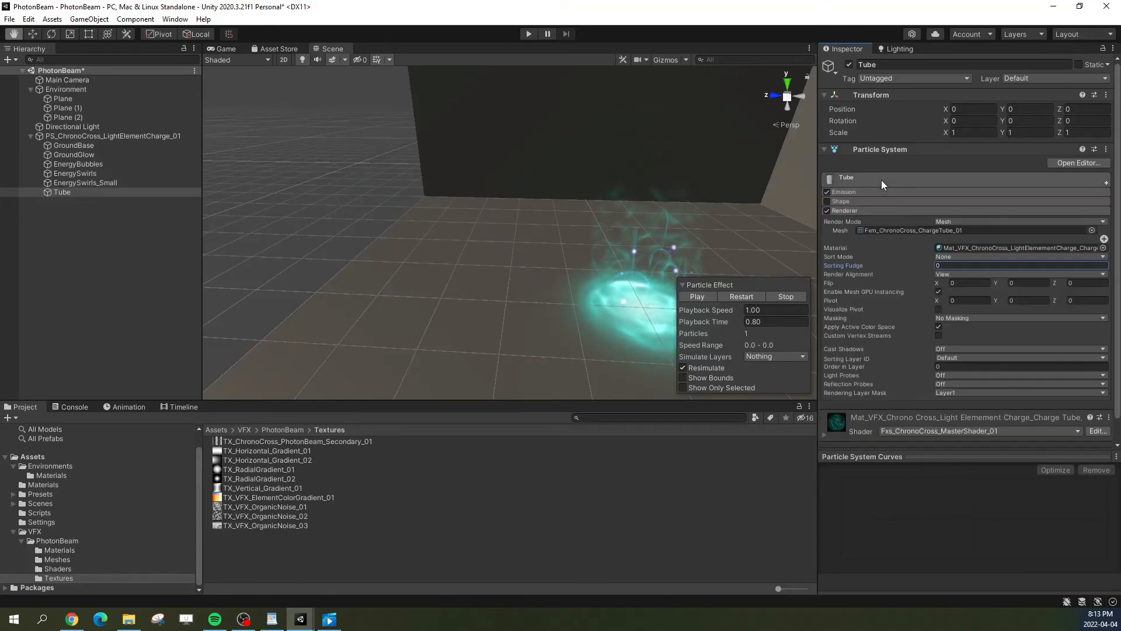
Step: Locate the ChargeTube material from the Tube renderer and open its properties while framing the effect in the scene
{"action": "left_click_drag", "start_coordinate": [718, 266], "coordinate": [747, 264], "text": "alt"}
{"action": "right_click_drag", "start_coordinate": [748, 264], "coordinate": [737, 255]}
{"action": "scroll", "coordinate": [573, 282], "scroll_direction": "up", "scroll_amount": 2}
{"action": "middle_click_drag", "start_coordinate": [573, 283], "coordinate": [601, 224]}
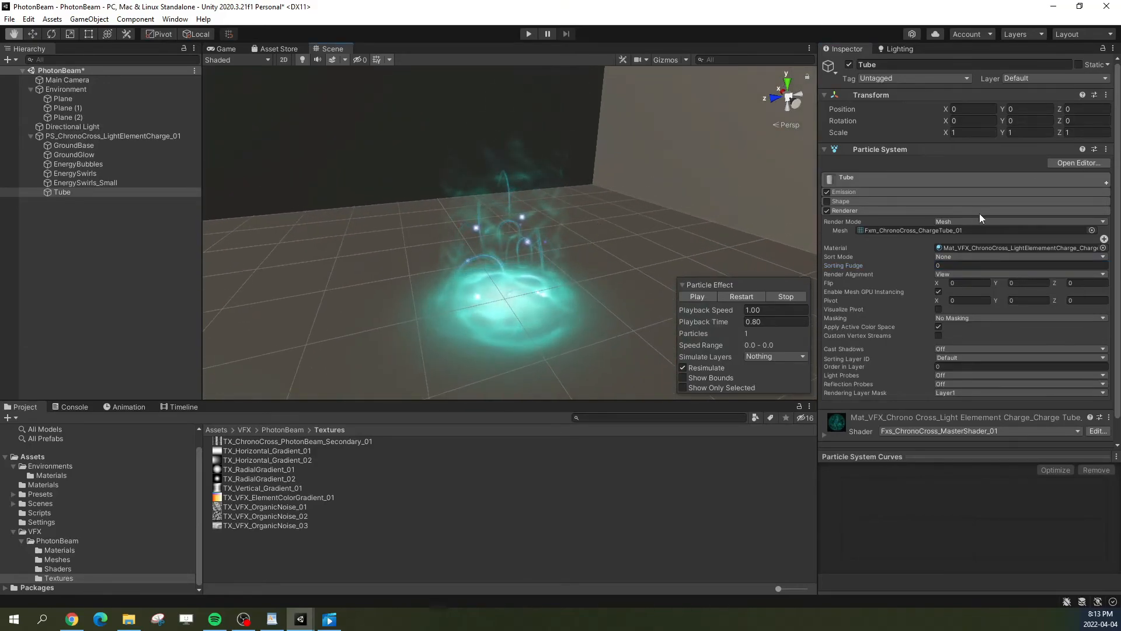
{"action": "left_click", "coordinate": [971, 251]}
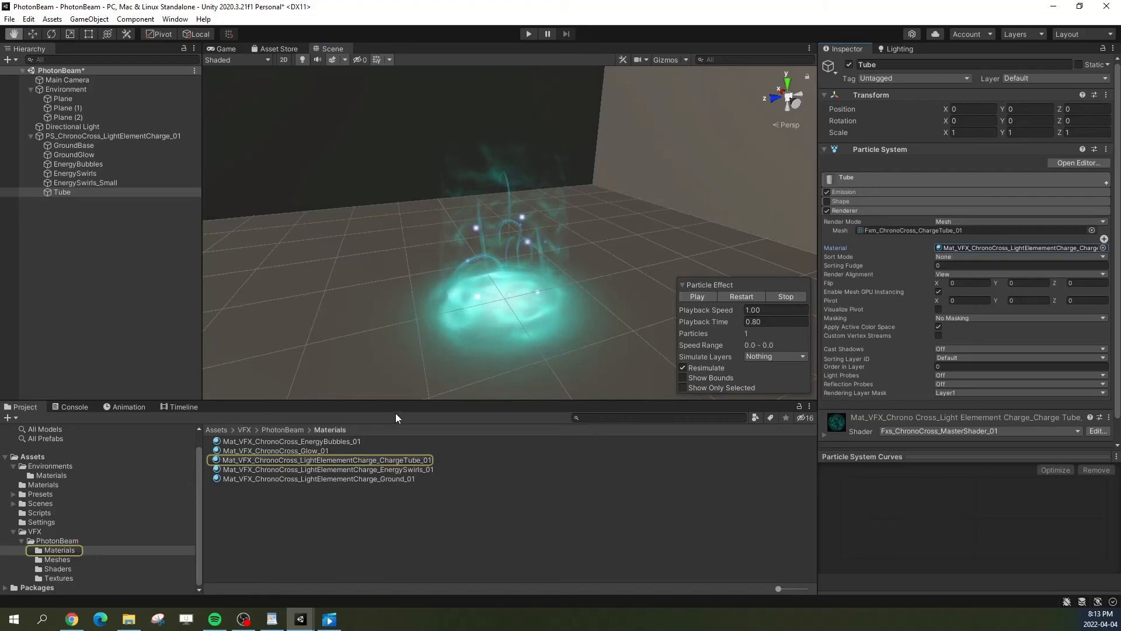
{"action": "left_click", "coordinate": [371, 459]}
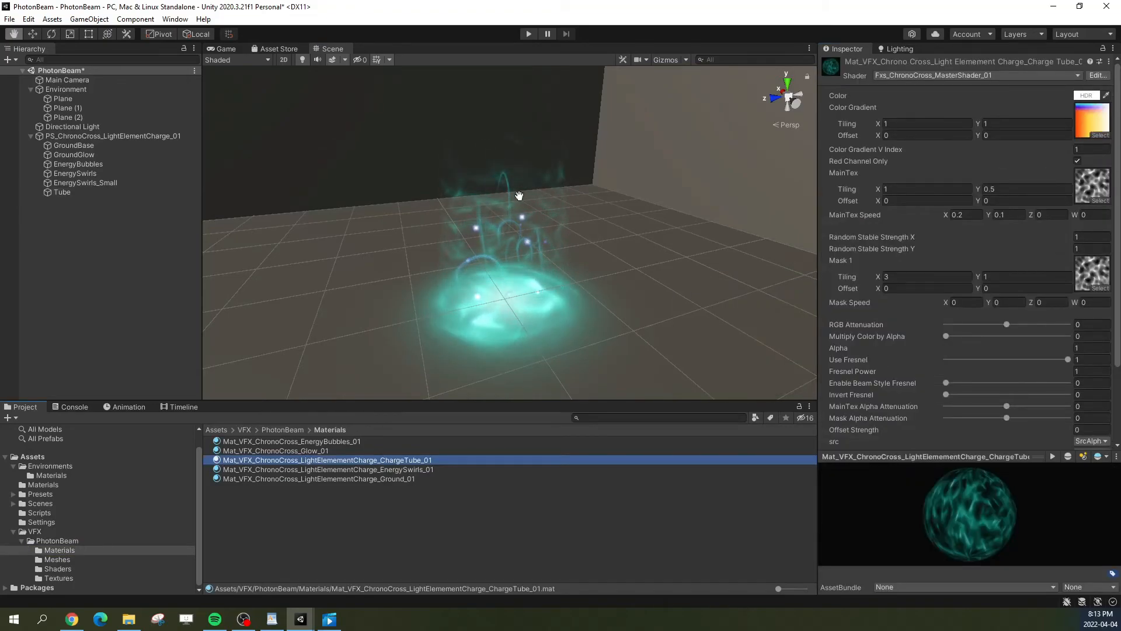
{"action": "right_click_drag", "start_coordinate": [493, 271], "coordinate": [501, 237]}
{"action": "middle_click_drag", "start_coordinate": [505, 305], "coordinate": [508, 262]}
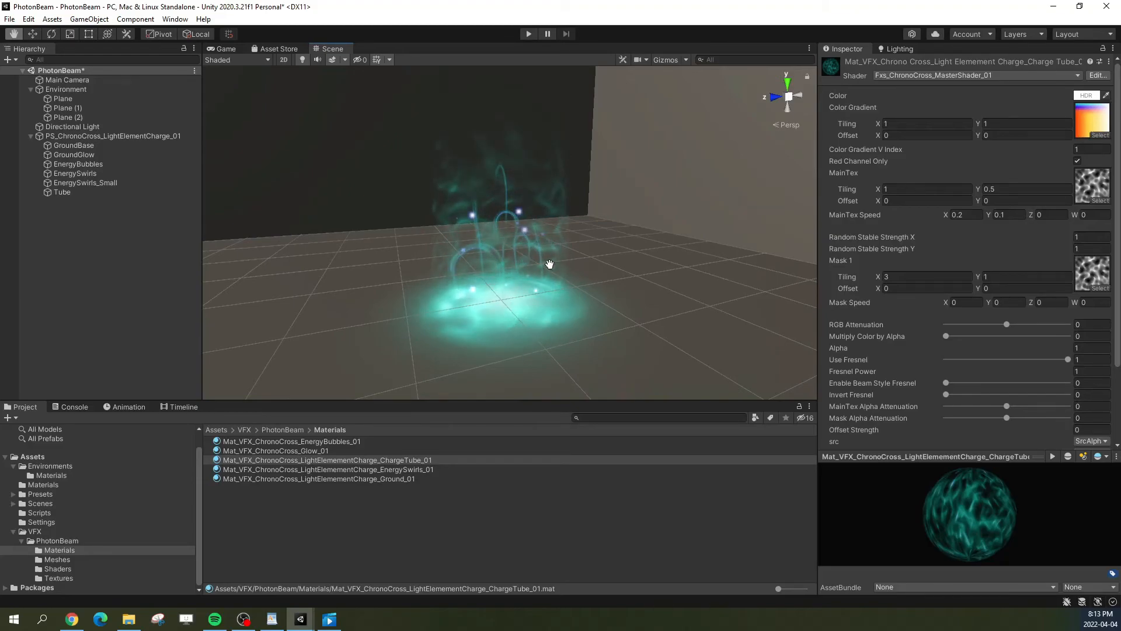
Step: Set the ChargeTube material's MainTex Speed Y to -0.2 and its Mask Speed Y to -0.1
{"action": "left_click", "coordinate": [1011, 215]}
{"action": "type", "text": "-0.2"}
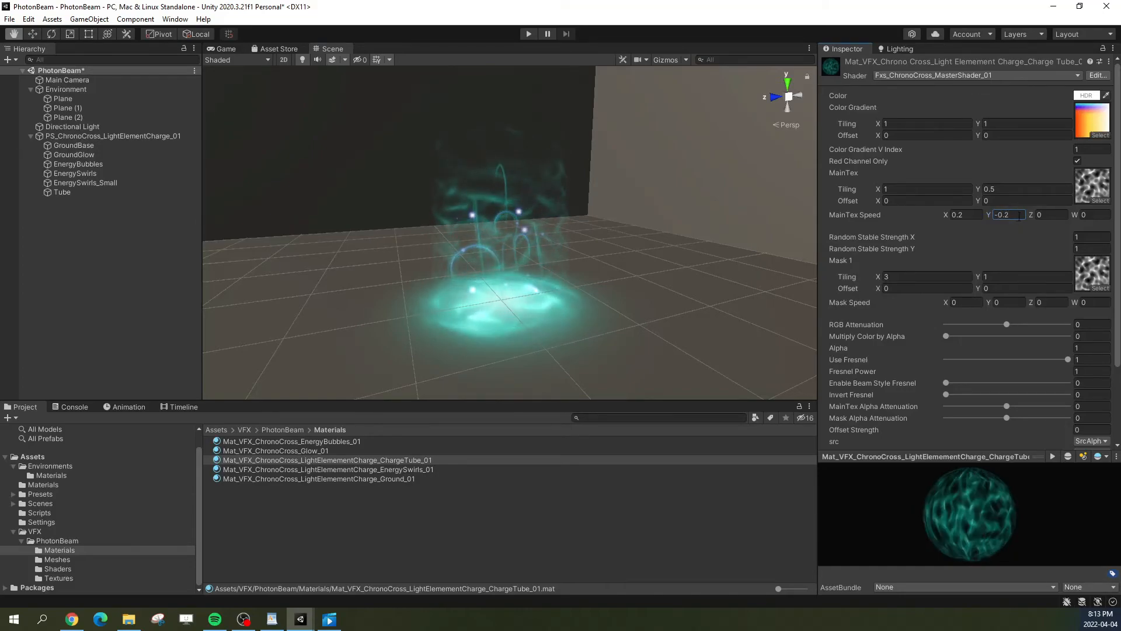
{"action": "left_click", "coordinate": [976, 214]}
{"action": "left_click", "coordinate": [1008, 302]}
{"action": "type", "text": "-0.1"}
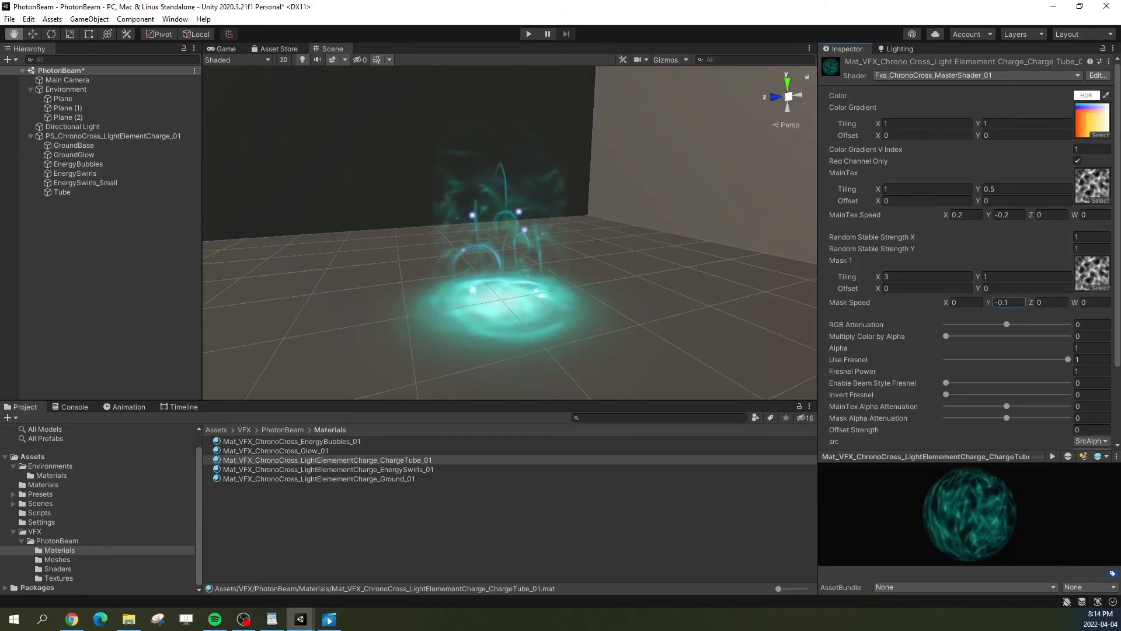
{"action": "left_click", "coordinate": [997, 276]}
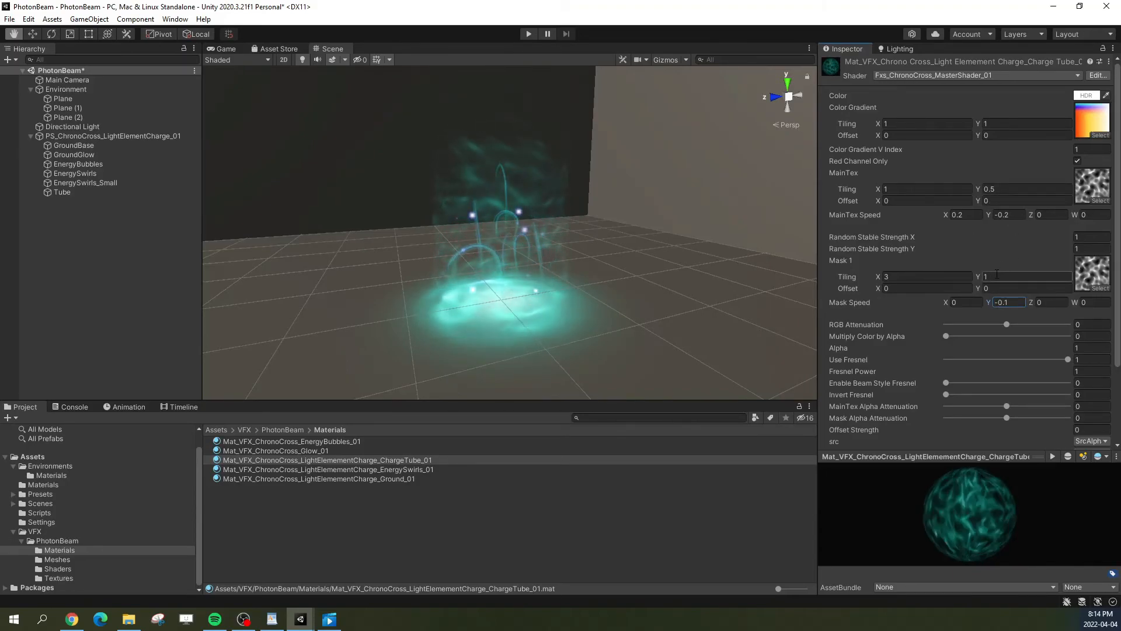
Step: Set Mask 1's X offset to 0.1, MainTex Speed to X 0 and Y -0.5, and Mask Speed Y to -0.5
{"action": "left_click", "coordinate": [914, 288]}
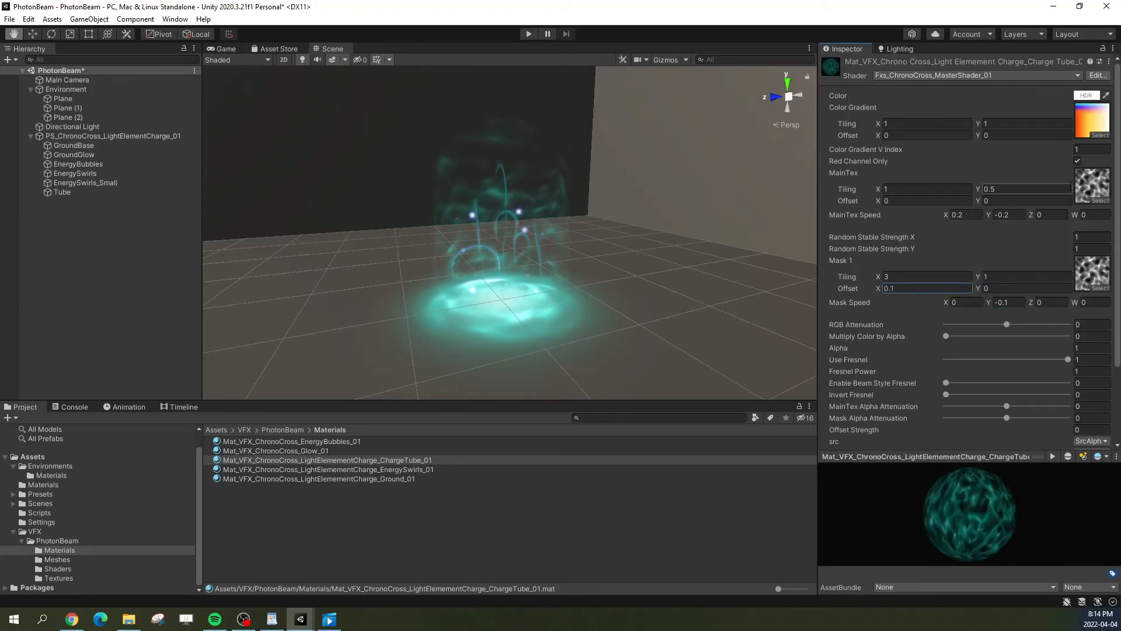
{"action": "left_click", "coordinate": [963, 214]}
{"action": "type", "text": "0"}
{"action": "left_click", "coordinate": [1014, 215]}
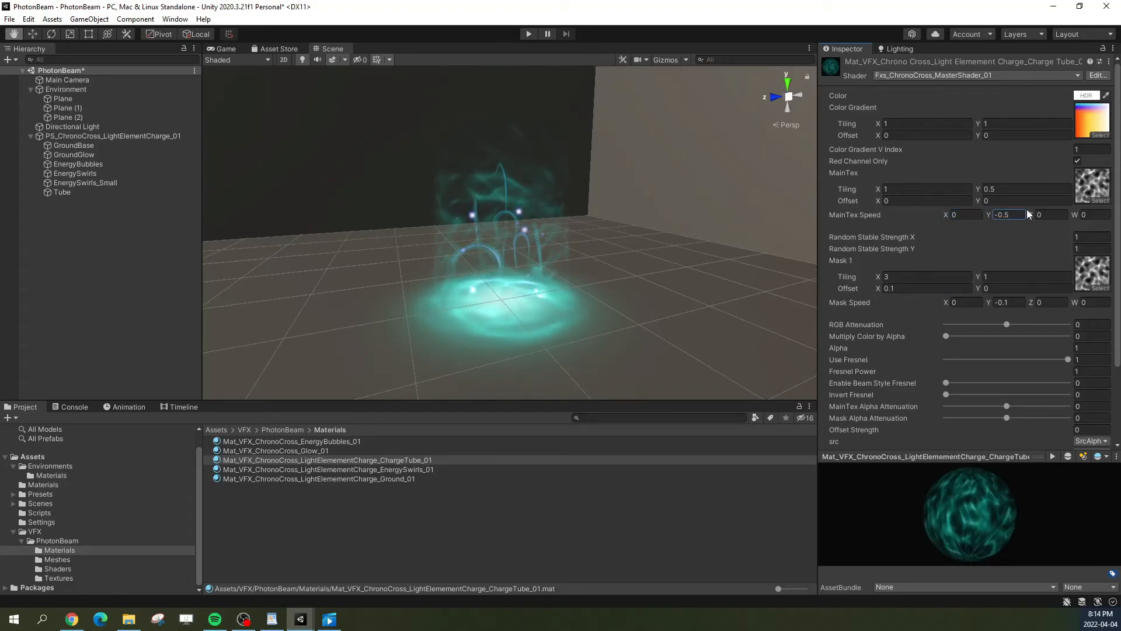
{"action": "left_click", "coordinate": [1004, 302]}
{"action": "type", "text": "-"}
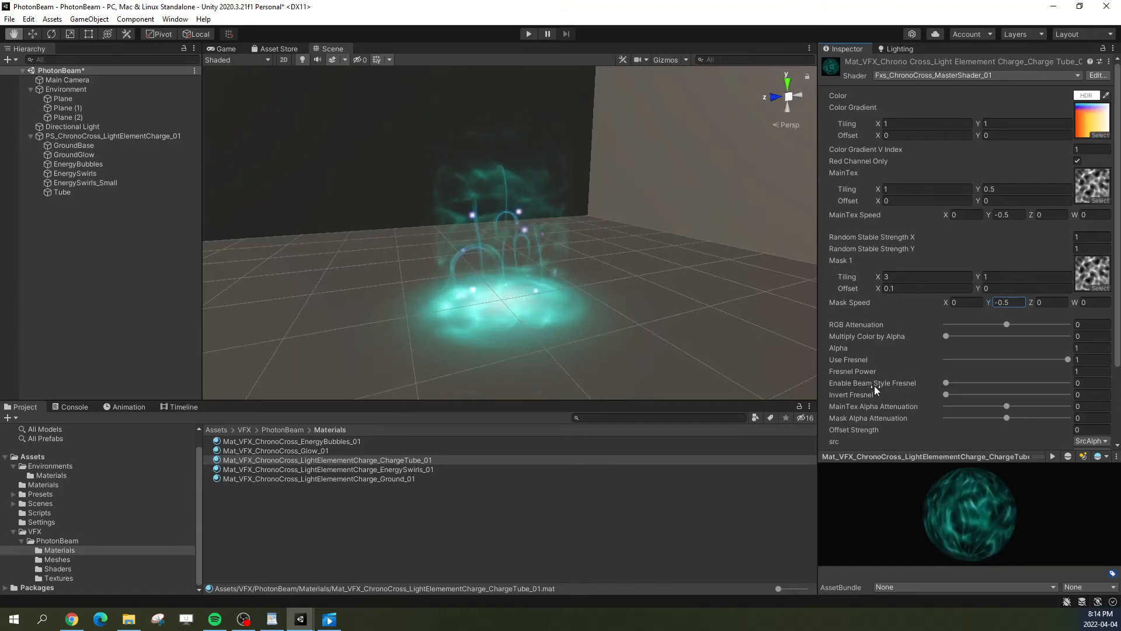
Step: Try higher and zero Fresnel Power values and Use Fresnel at 0, then restore both settings to 1
{"action": "left_click", "coordinate": [1085, 371]}
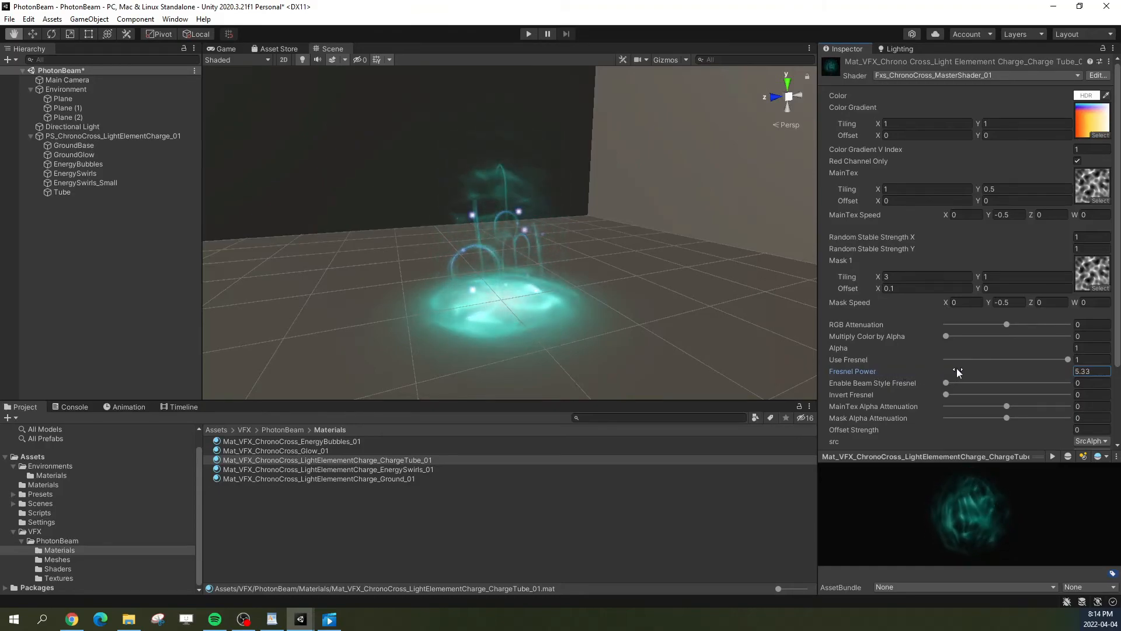
{"action": "left_click_drag", "start_coordinate": [1001, 371], "coordinate": [842, 371]}
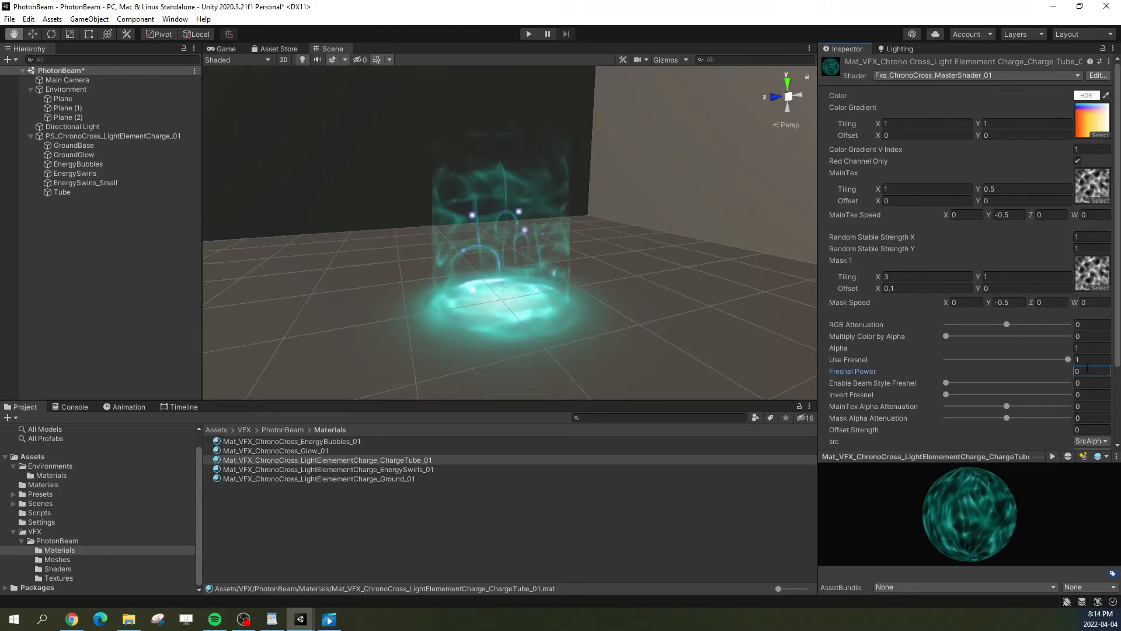
{"action": "left_click_drag", "start_coordinate": [1066, 359], "coordinate": [858, 368]}
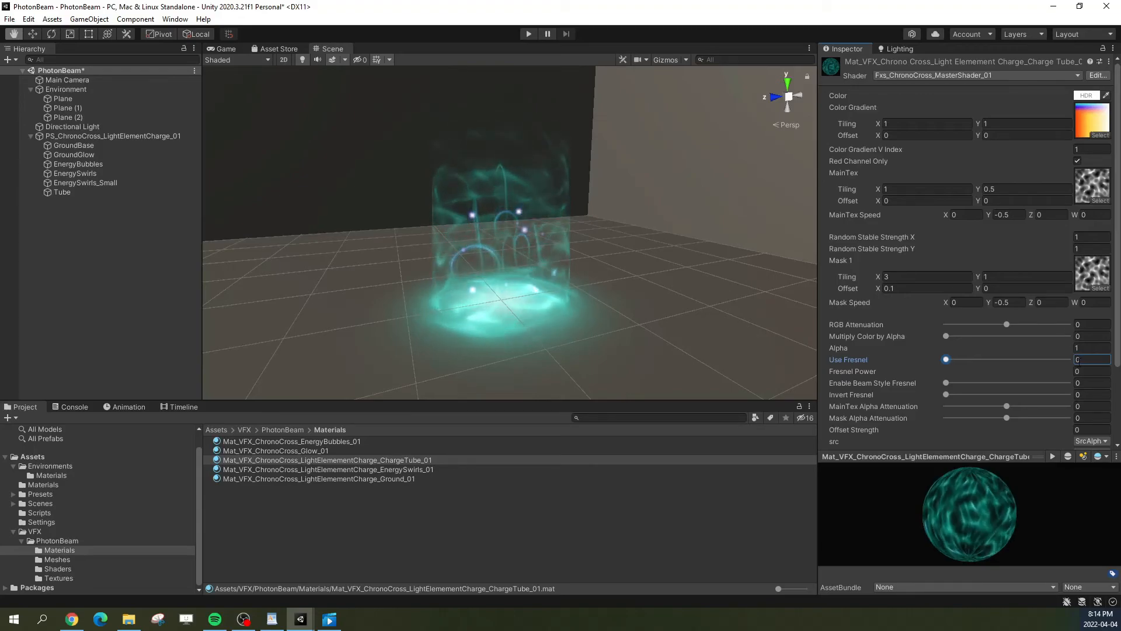
{"action": "left_click_drag", "start_coordinate": [946, 359], "coordinate": [1068, 360]}
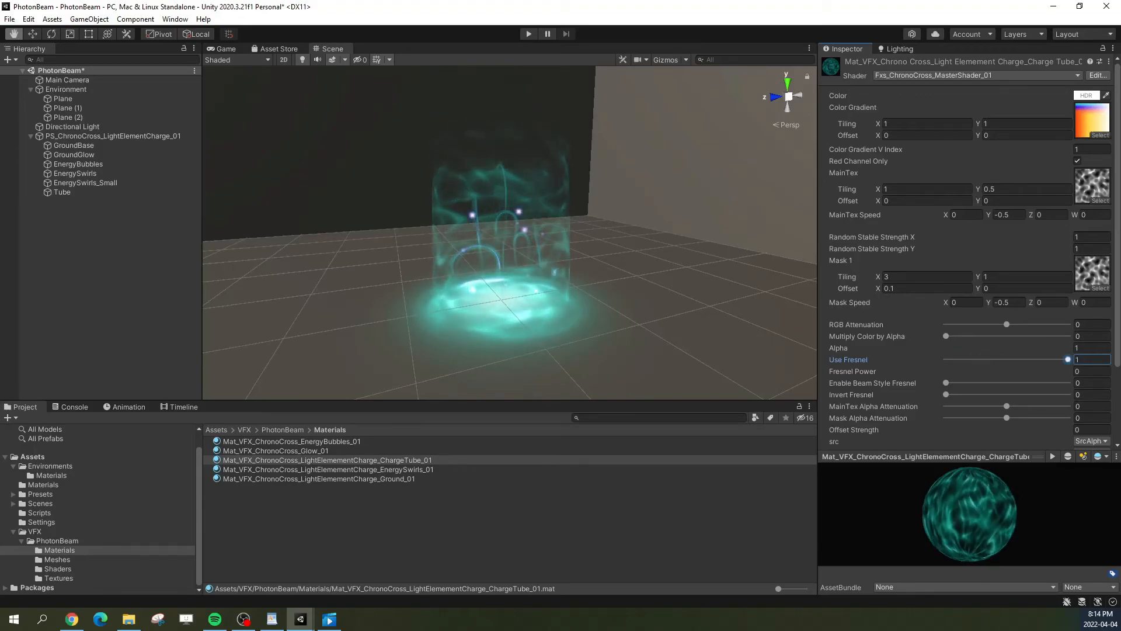
{"action": "left_click", "coordinate": [1084, 372]}
{"action": "type", "text": "1"}
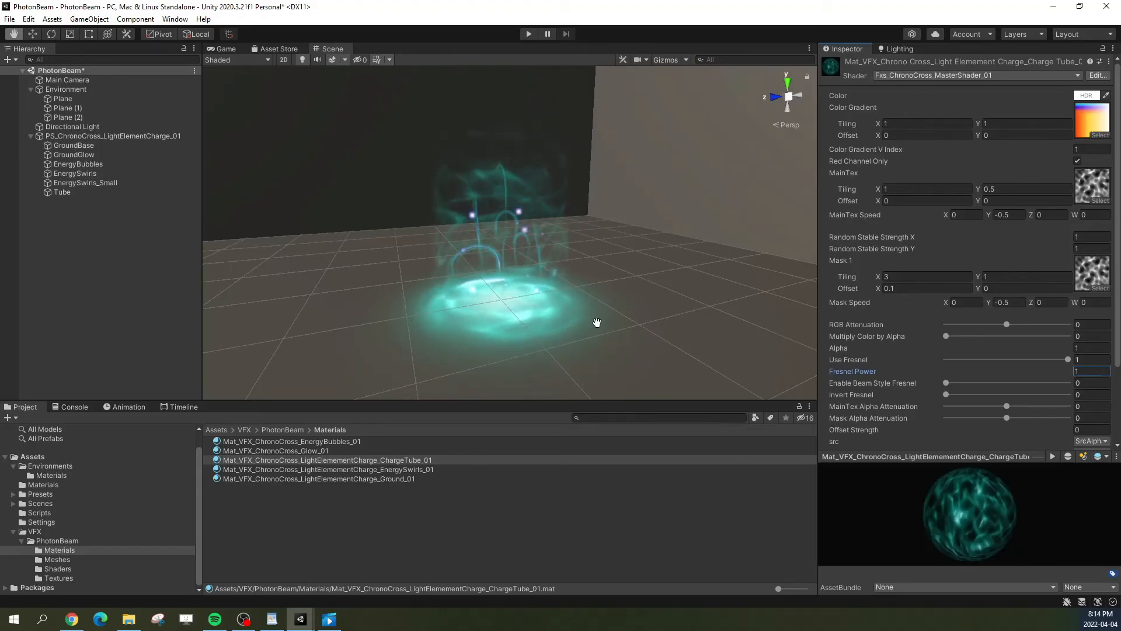
Step: Set the ChargeTube material's Fresnel Power to 2
{"action": "left_click_drag", "start_coordinate": [1086, 370], "coordinate": [1031, 370]}
{"action": "type", "text": "2"}
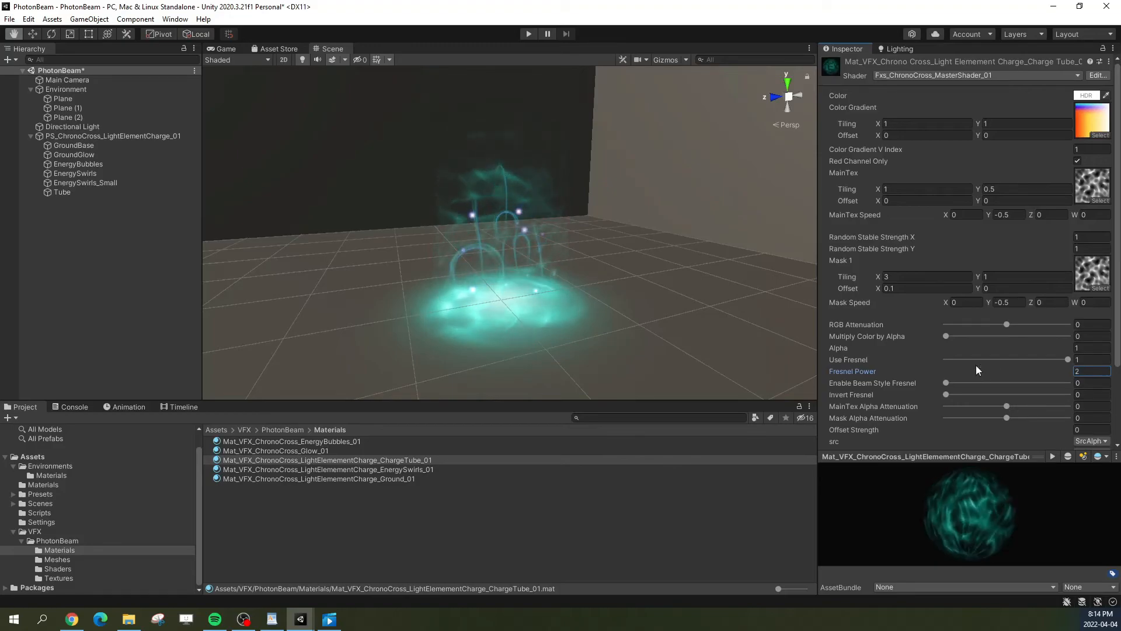
{"action": "middle_click_drag", "start_coordinate": [558, 282], "coordinate": [563, 303]}
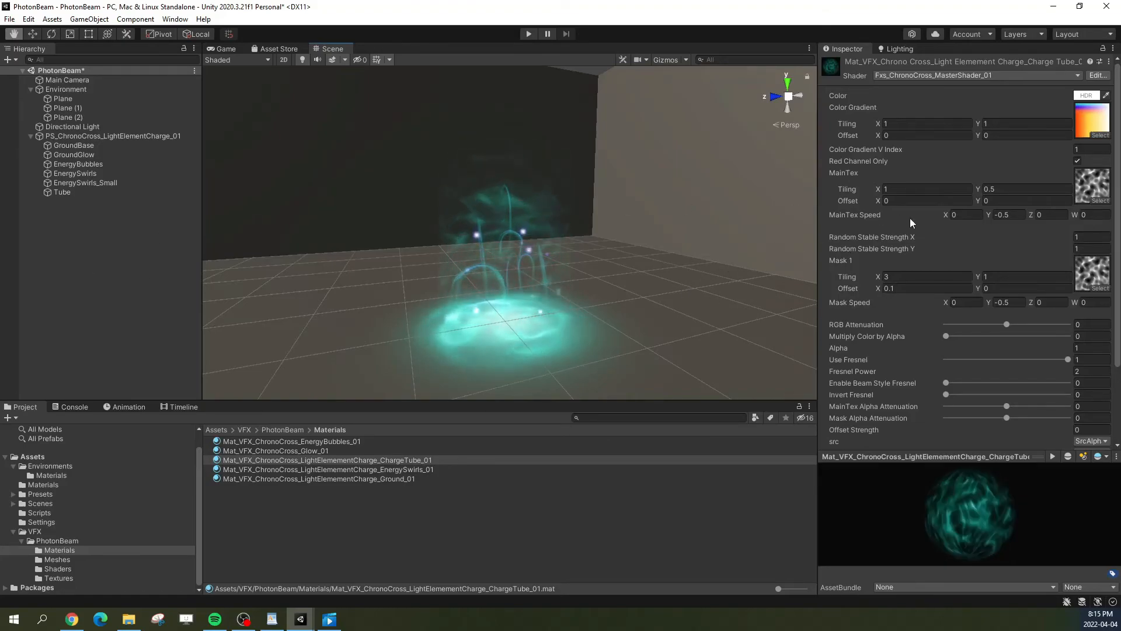
Step: Enable 3D Start Size on the Tube, set X and Z to 0.75 with Y at 1, and replay the effect
{"action": "left_click", "coordinate": [64, 192]}
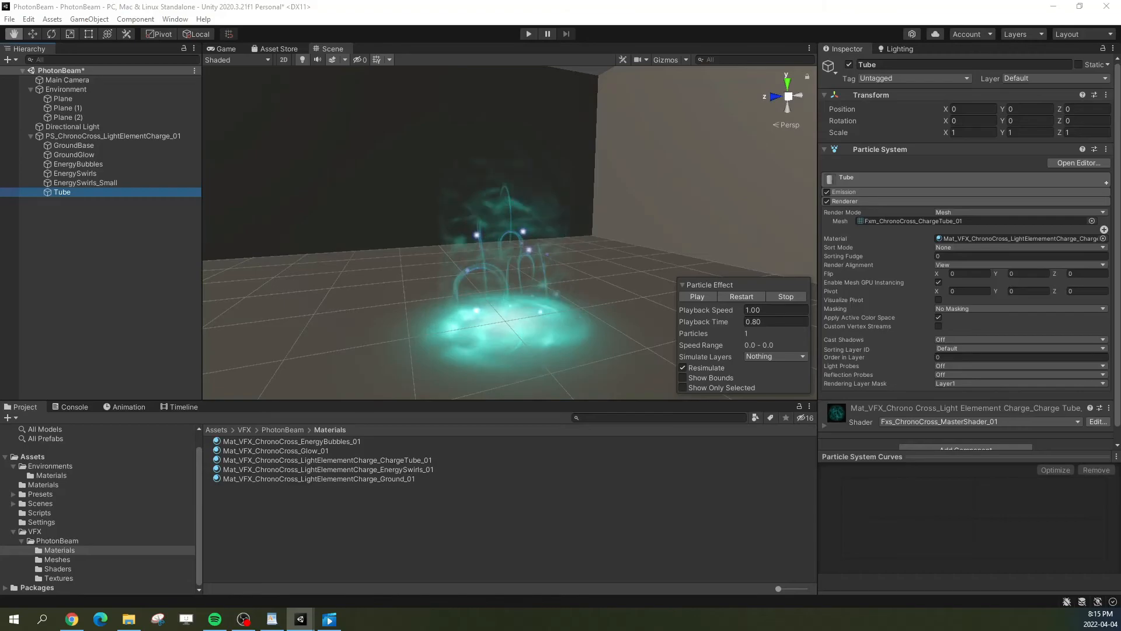
{"action": "left_click", "coordinate": [850, 184]}
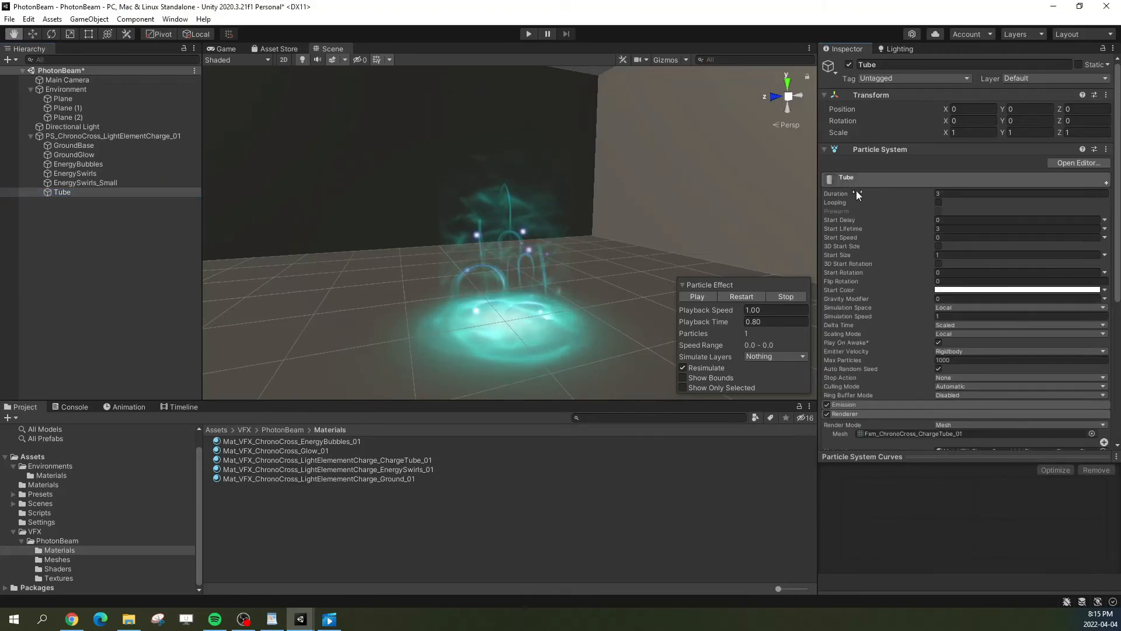
{"action": "left_click", "coordinate": [938, 246]}
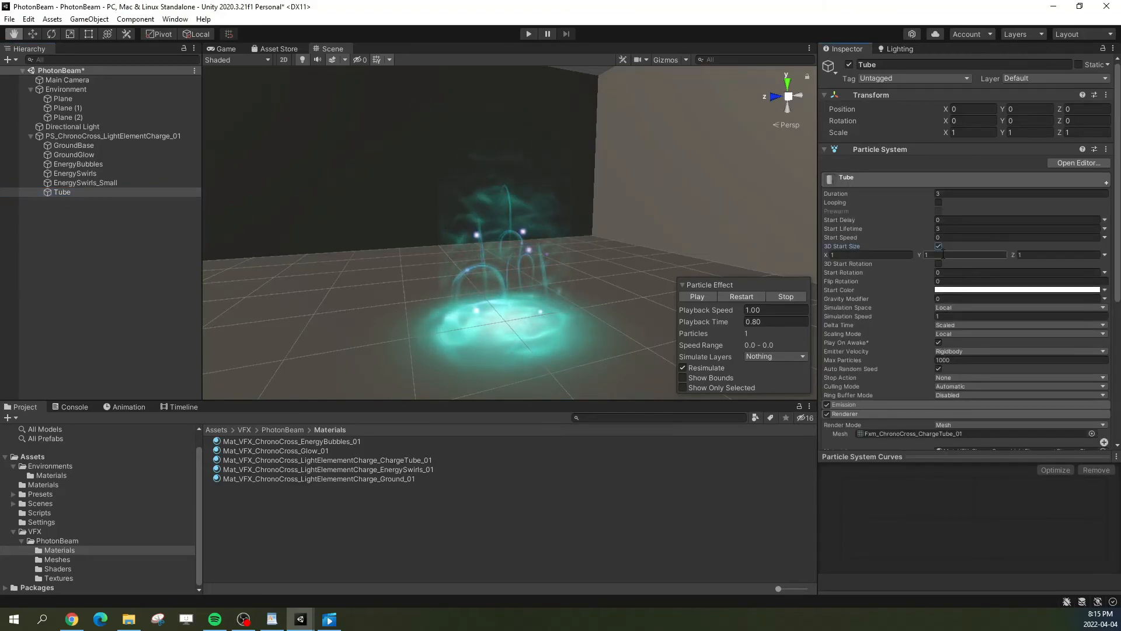
{"action": "type", "text": "0.75"}
{"action": "key", "text": "Tab"}
{"action": "key", "text": "Tab"}
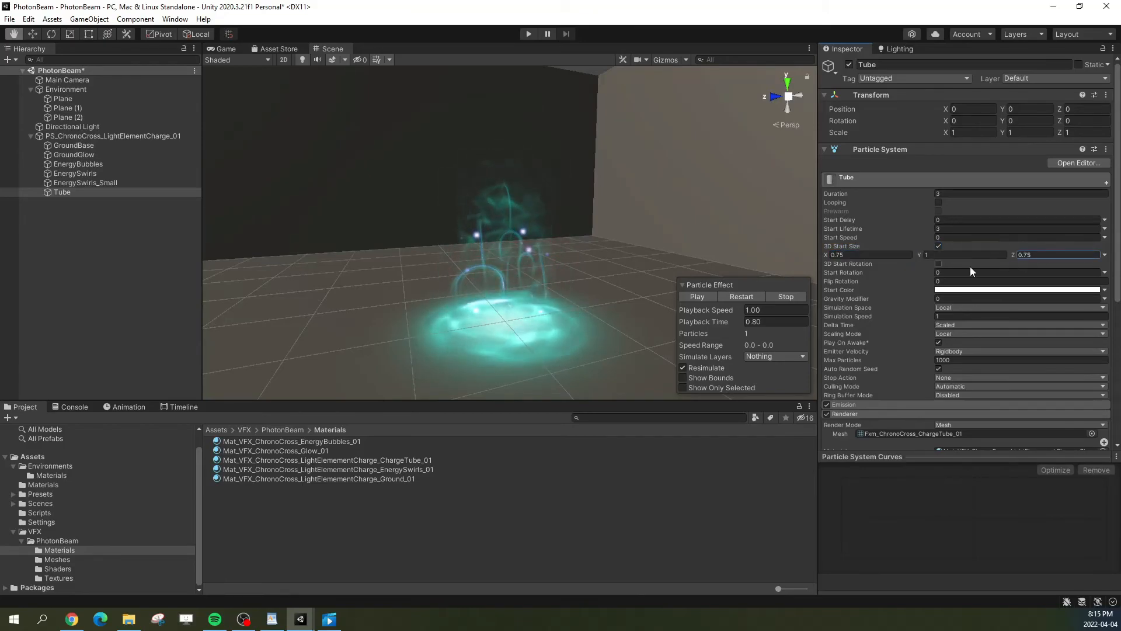
{"action": "left_click", "coordinate": [758, 296]}
{"action": "left_click", "coordinate": [730, 296]}
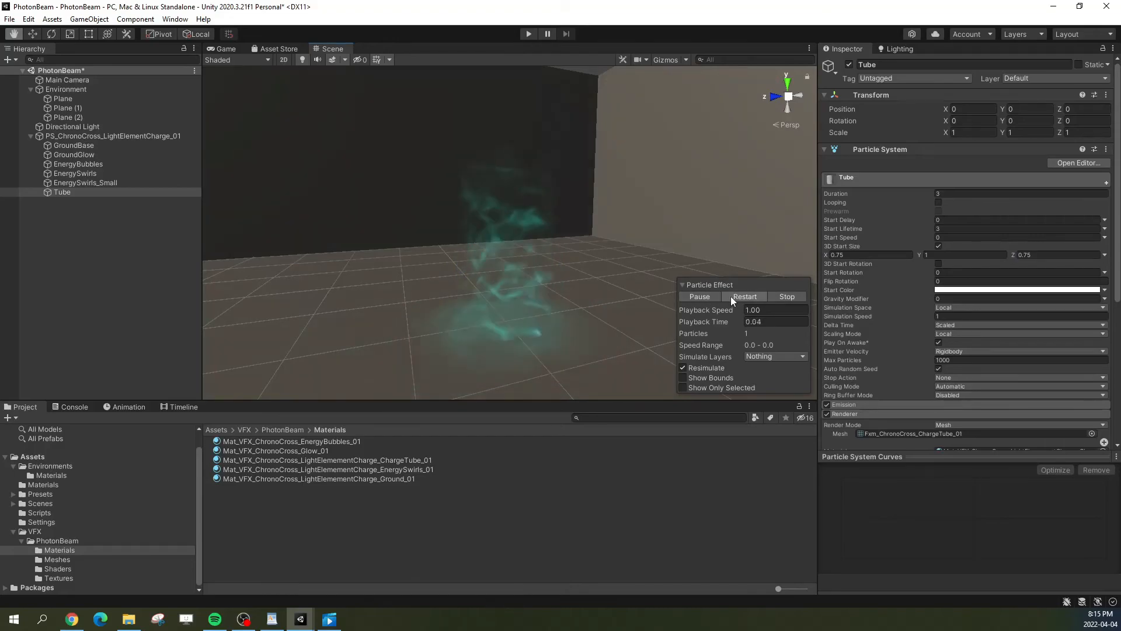
Step: Copy the Color over Lifetime gradient from the GroundGlow particle system
{"action": "left_click", "coordinate": [107, 153]}
{"action": "left_click", "coordinate": [890, 179]}
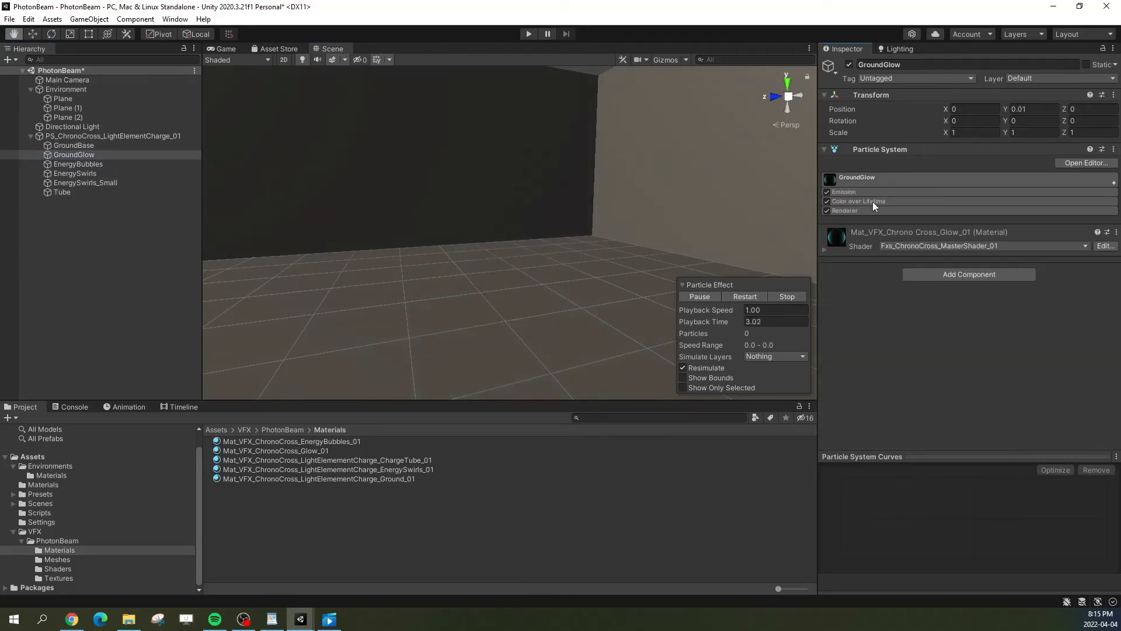
{"action": "left_click", "coordinate": [843, 204]}
{"action": "right_click", "coordinate": [954, 213]}
{"action": "left_click", "coordinate": [971, 219]}
Step: Add the Color over Lifetime module to the Tube, paste the copied gradient into it, and replay the effect
{"action": "left_click", "coordinate": [98, 191]}
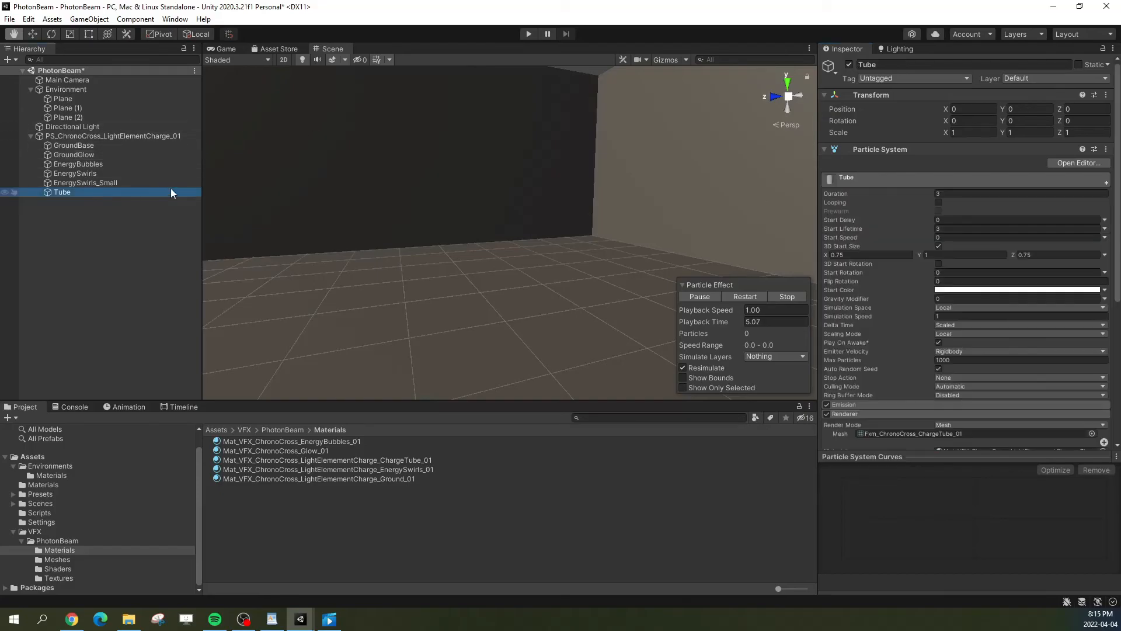
{"action": "left_click", "coordinate": [926, 177]}
{"action": "left_click", "coordinate": [853, 201]}
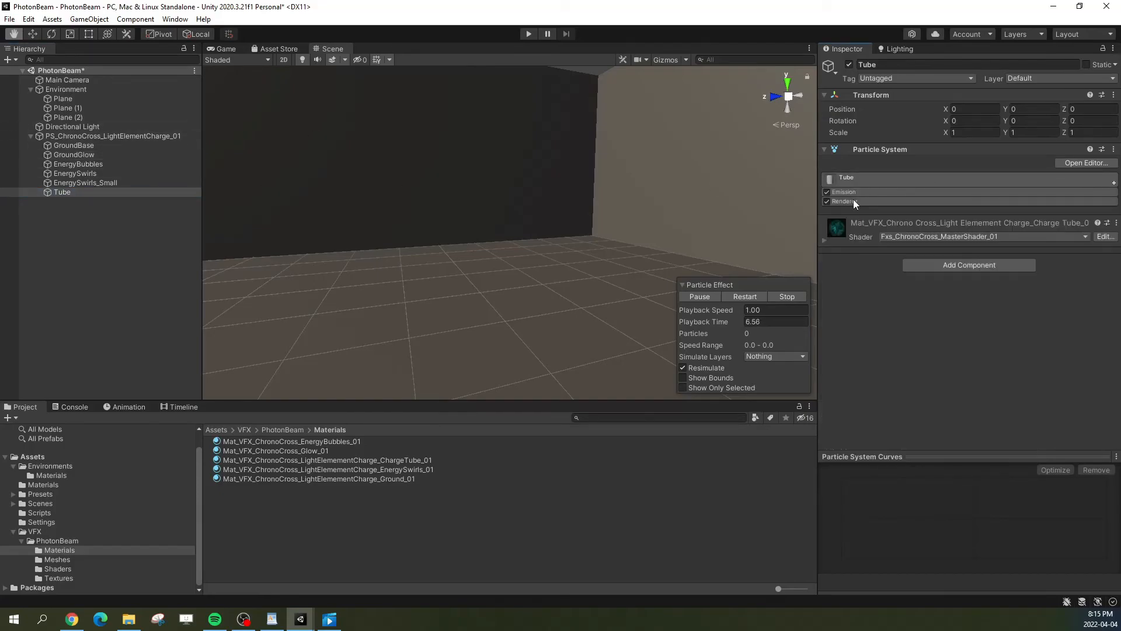
{"action": "left_click", "coordinate": [1113, 185]}
{"action": "left_click", "coordinate": [1010, 284]}
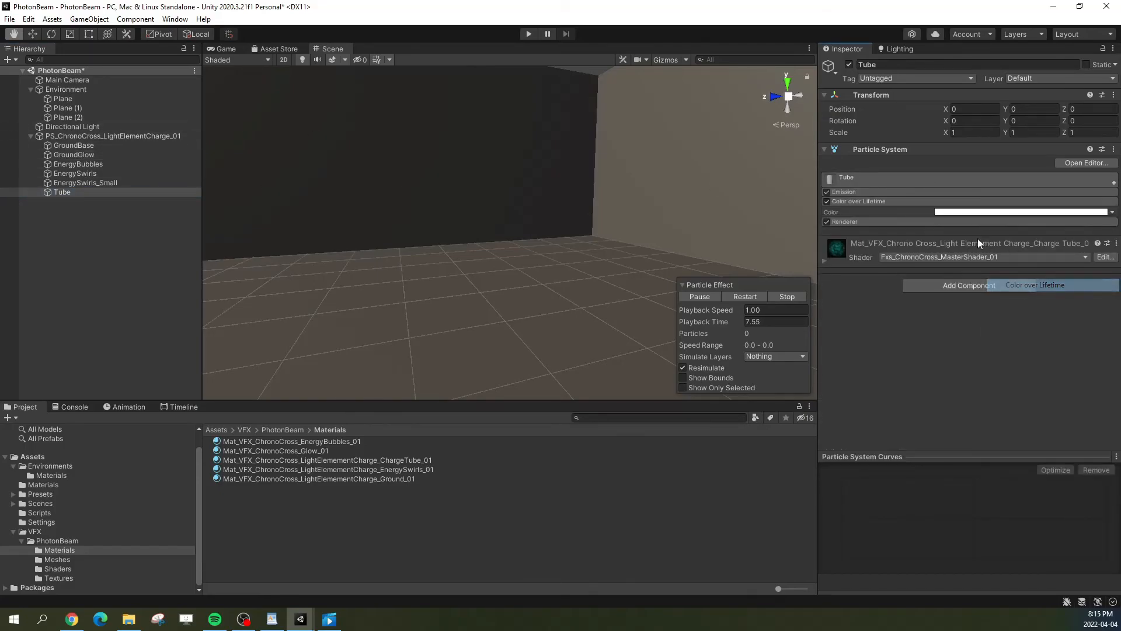
{"action": "right_click", "coordinate": [963, 212]}
{"action": "left_click", "coordinate": [975, 233]}
{"action": "left_click", "coordinate": [753, 298]}
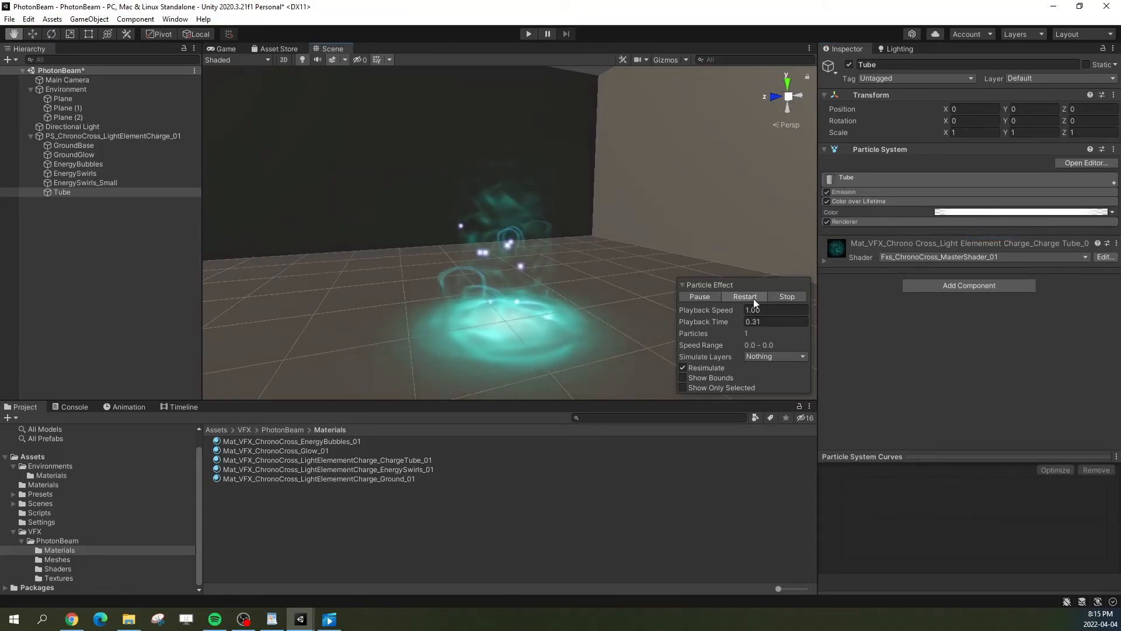
{"action": "left_click", "coordinate": [717, 296]}
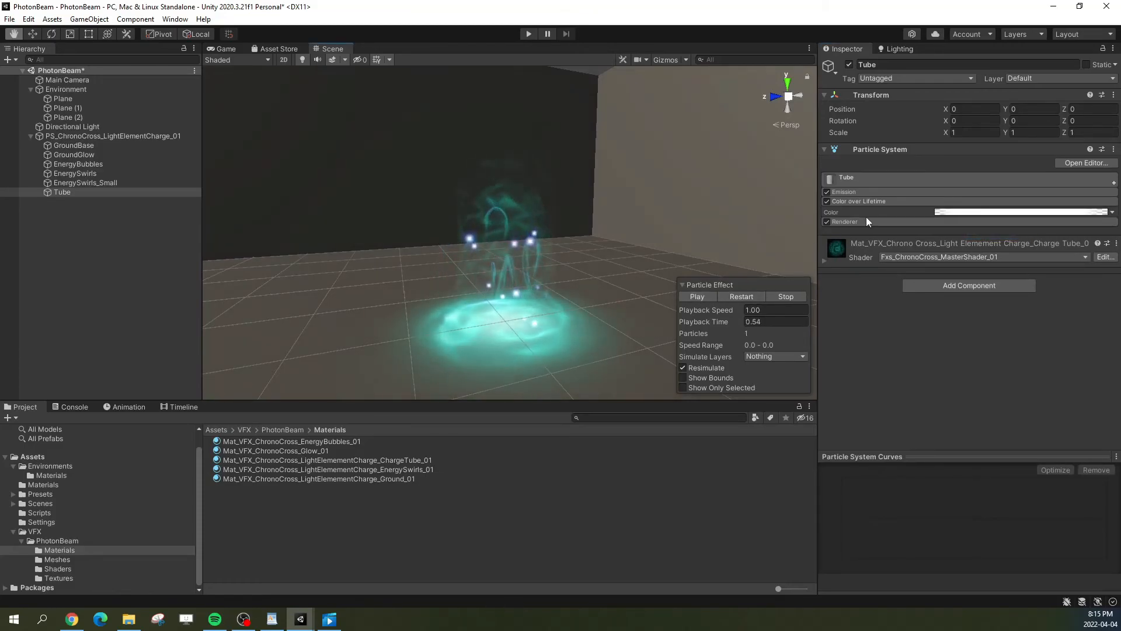
Step: Add Size over Lifetime with separate axes to the Tube, flatten the X and Z curves at 1, leave Y rising linearly, and replay
{"action": "left_click", "coordinate": [844, 199]}
{"action": "left_click", "coordinate": [1114, 183]}
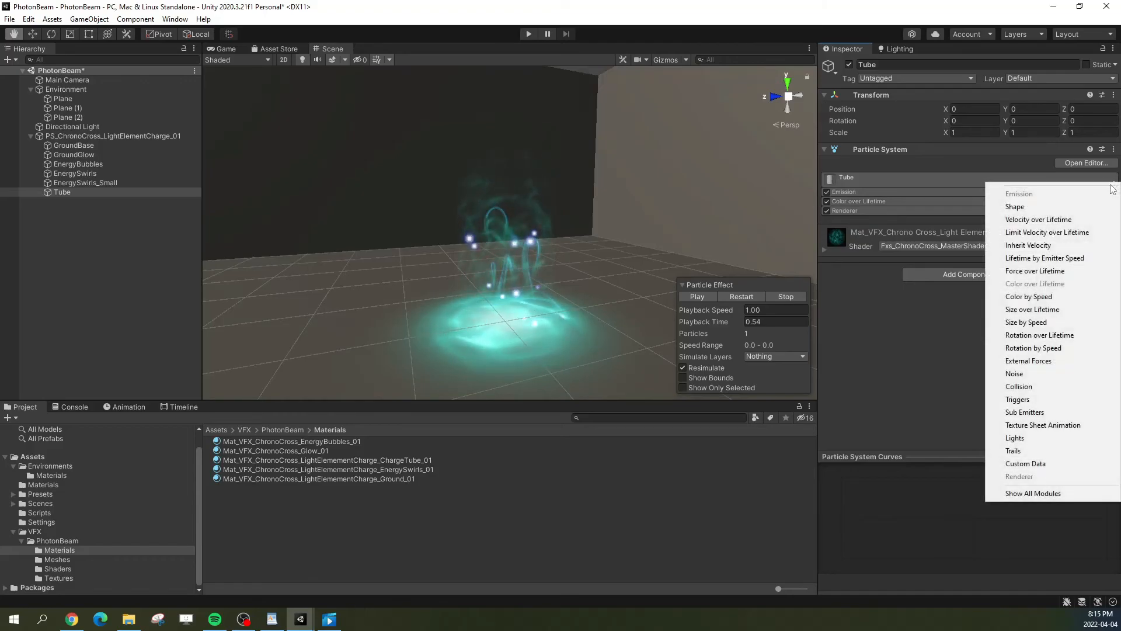
{"action": "left_click", "coordinate": [1029, 313]}
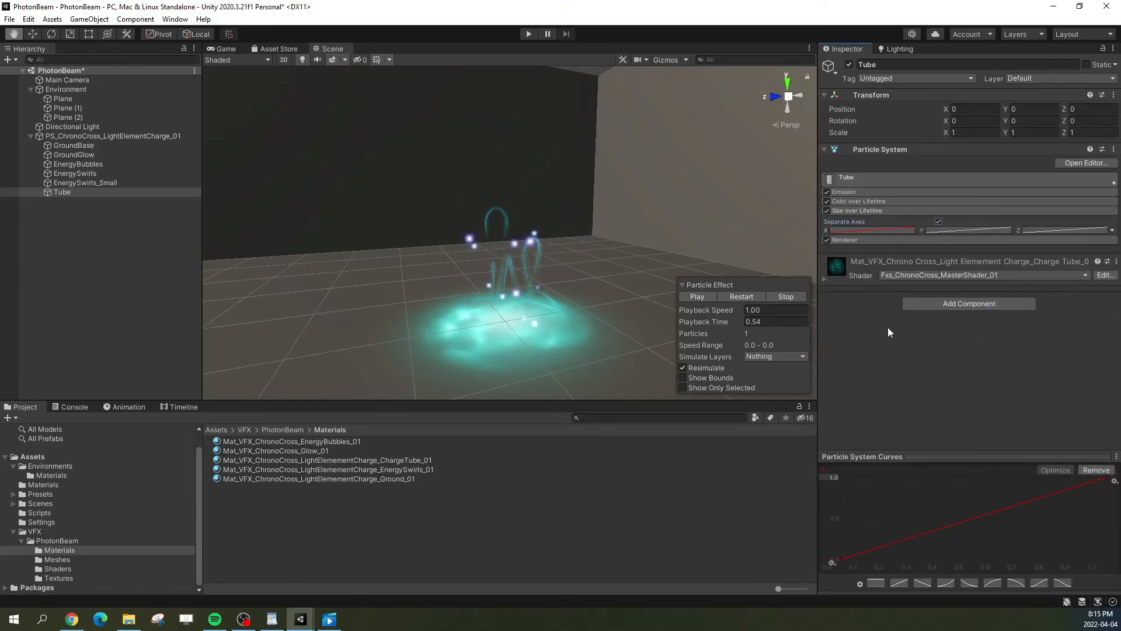
{"action": "left_click", "coordinate": [1050, 231]}
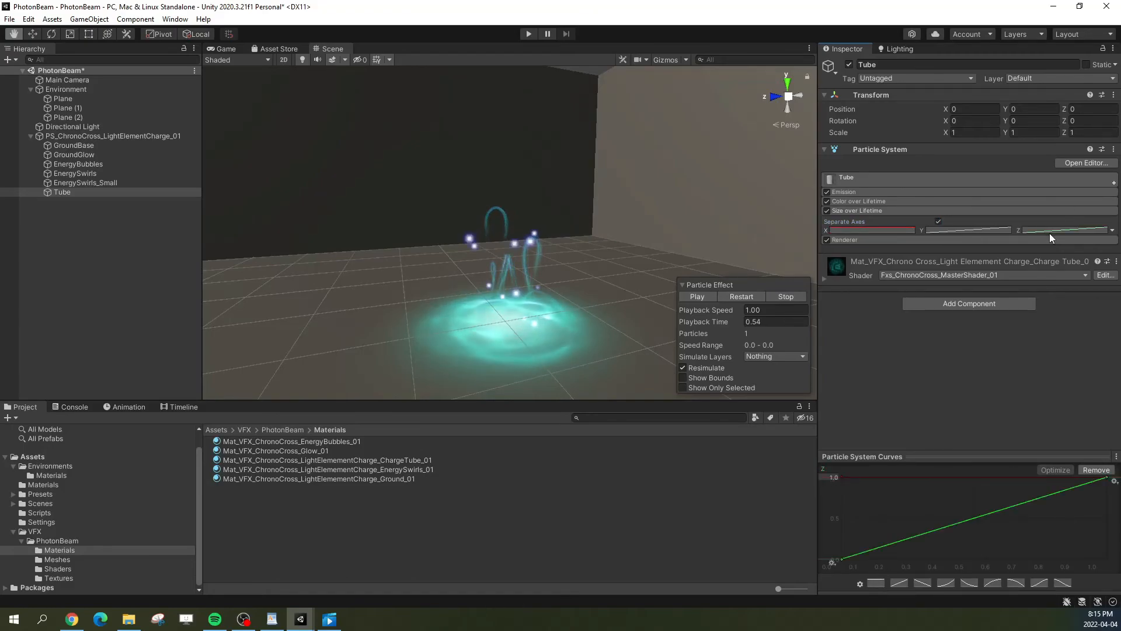
{"action": "left_click", "coordinate": [876, 583]}
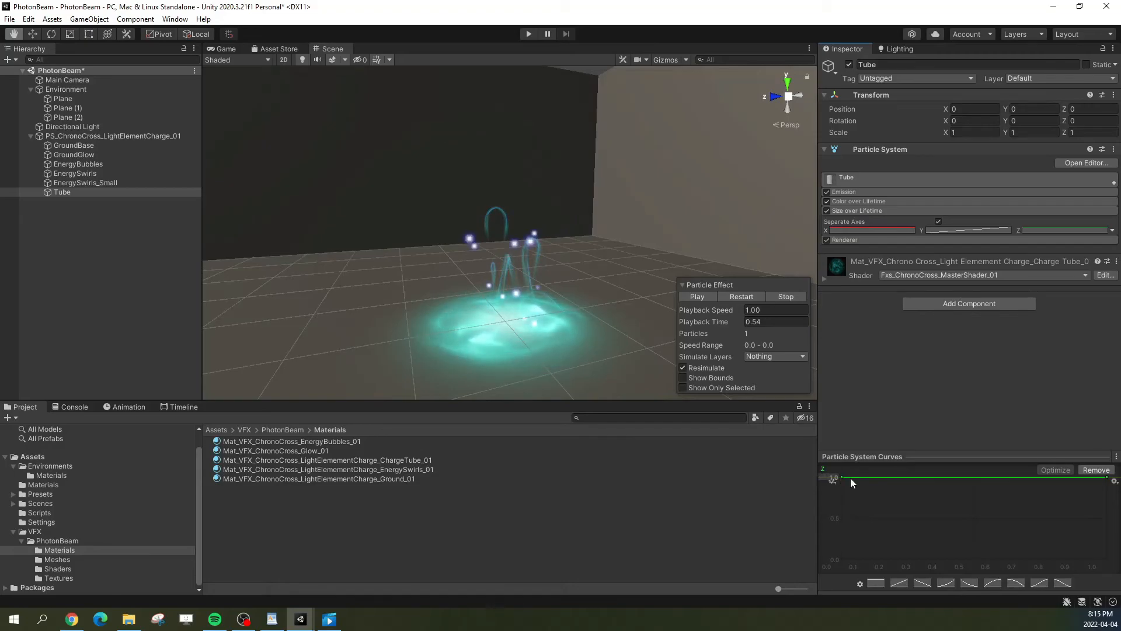
{"action": "left_click", "coordinate": [946, 231]}
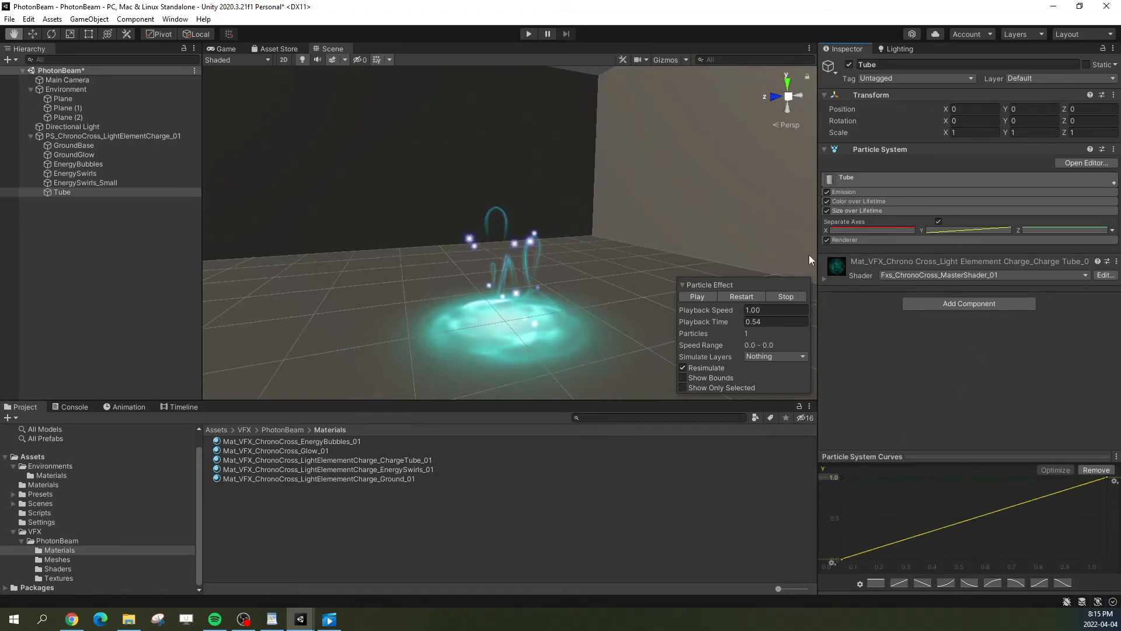
{"action": "left_click", "coordinate": [752, 298]}
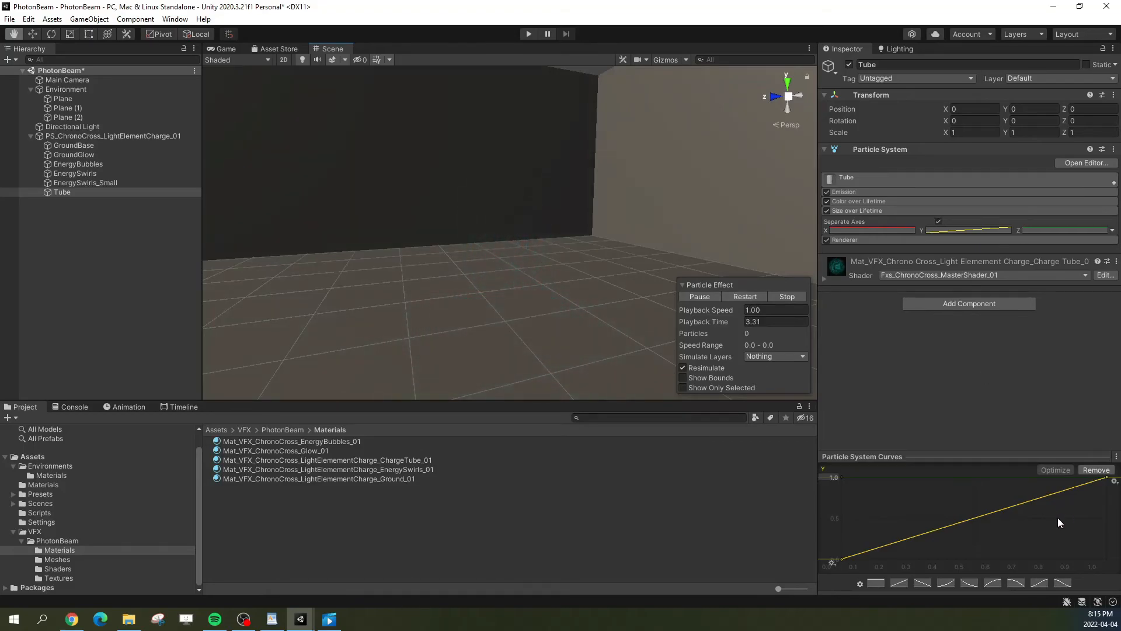
Step: Move the end key of the Tube's Y size curve to about 0.1 of the lifetime, steepen its start tangent, and replay the effect
{"action": "left_click_drag", "start_coordinate": [1106, 477], "coordinate": [874, 477]}
{"action": "left_click", "coordinate": [733, 298]}
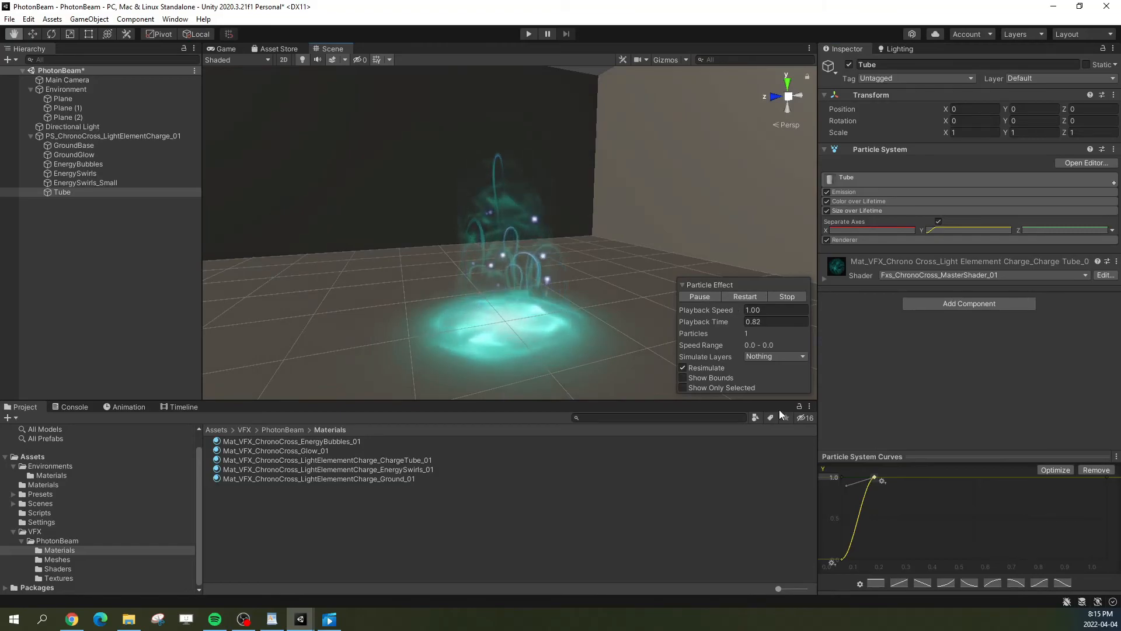
{"action": "left_click", "coordinate": [842, 560]}
{"action": "left_click_drag", "start_coordinate": [842, 559], "coordinate": [848, 533]}
{"action": "left_click", "coordinate": [739, 285]}
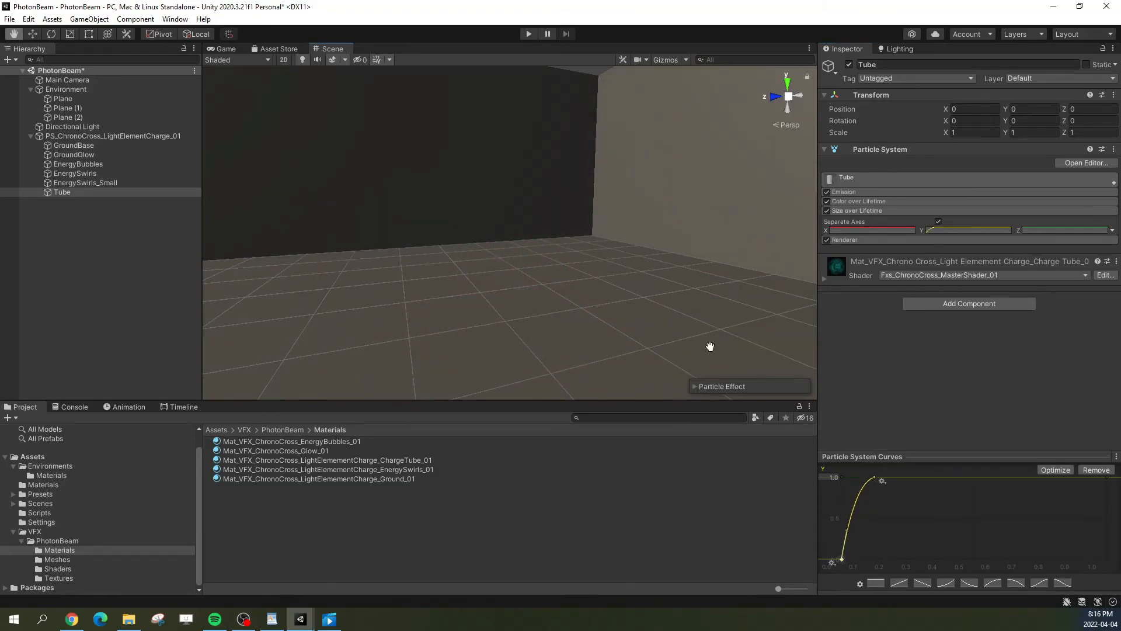
{"action": "left_click", "coordinate": [698, 387]}
{"action": "left_click", "coordinate": [741, 296]}
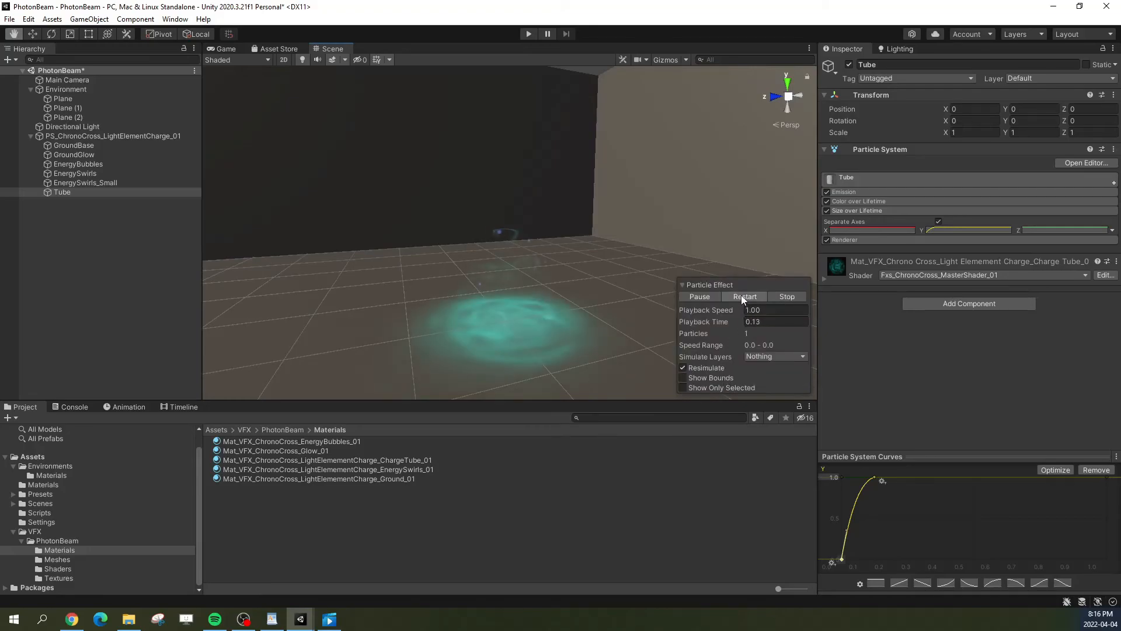
Step: Move the Y size curve's full-size key to about 0.3 with a flat tangent, soften the start tangent, and replay the effect
{"action": "left_click_drag", "start_coordinate": [875, 477], "coordinate": [925, 477]}
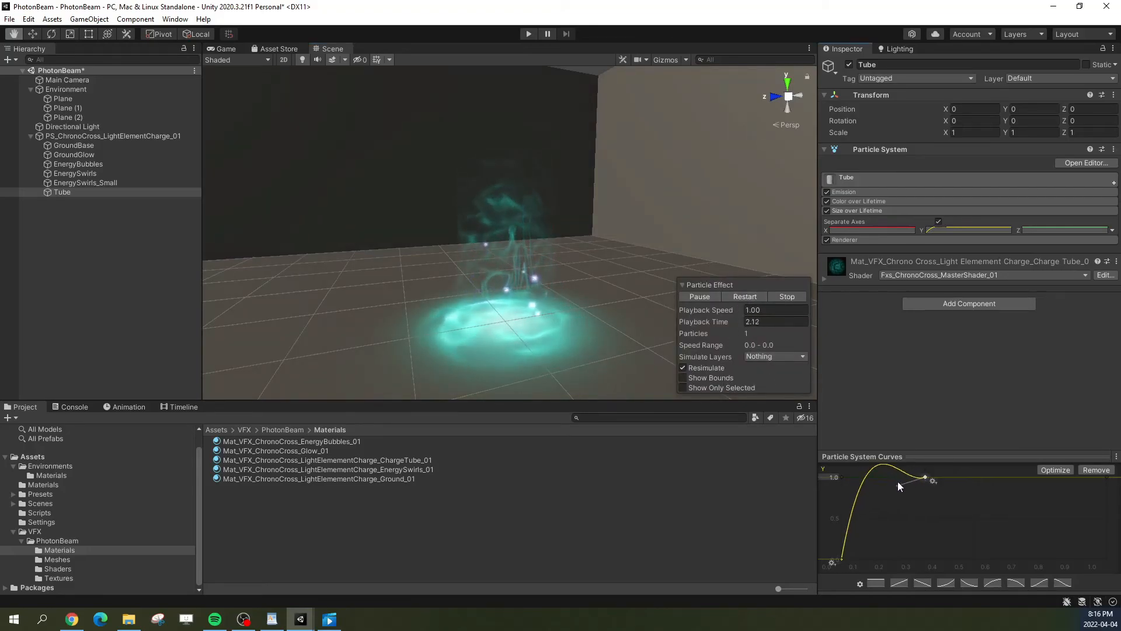
{"action": "right_click", "coordinate": [919, 479]}
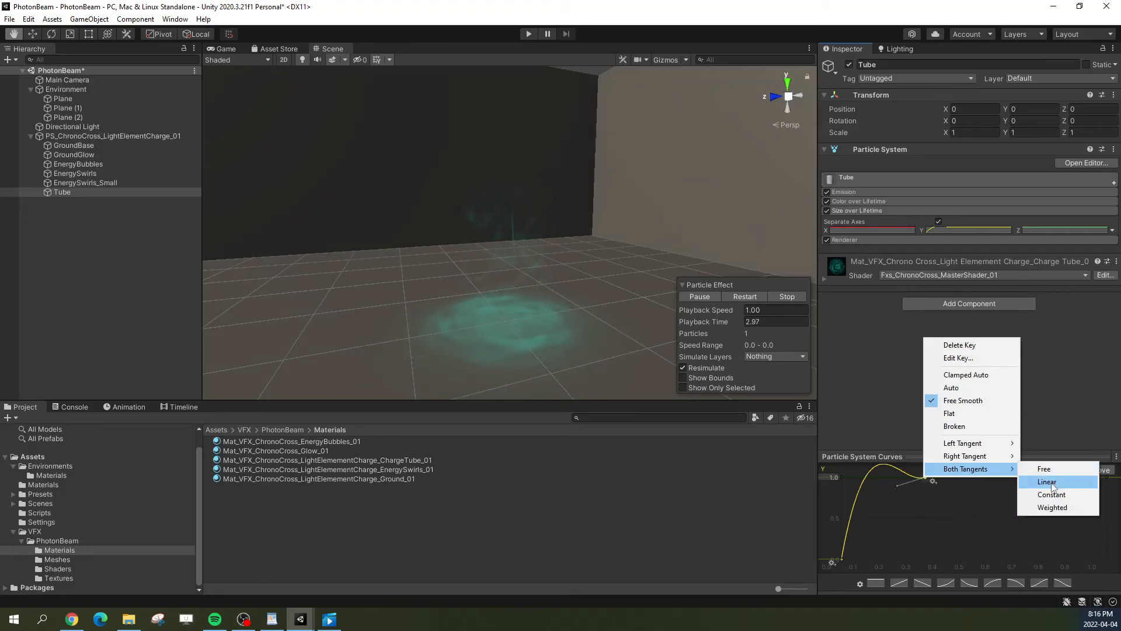
{"action": "left_click", "coordinate": [949, 412]}
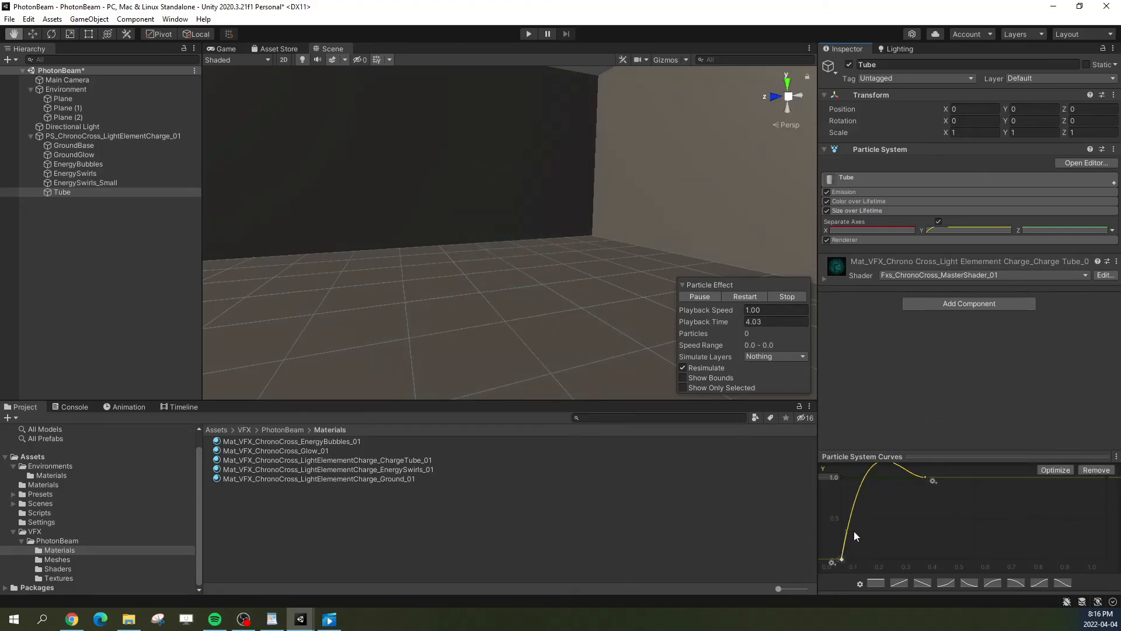
{"action": "left_click_drag", "start_coordinate": [847, 530], "coordinate": [854, 532]}
{"action": "left_click", "coordinate": [743, 297]}
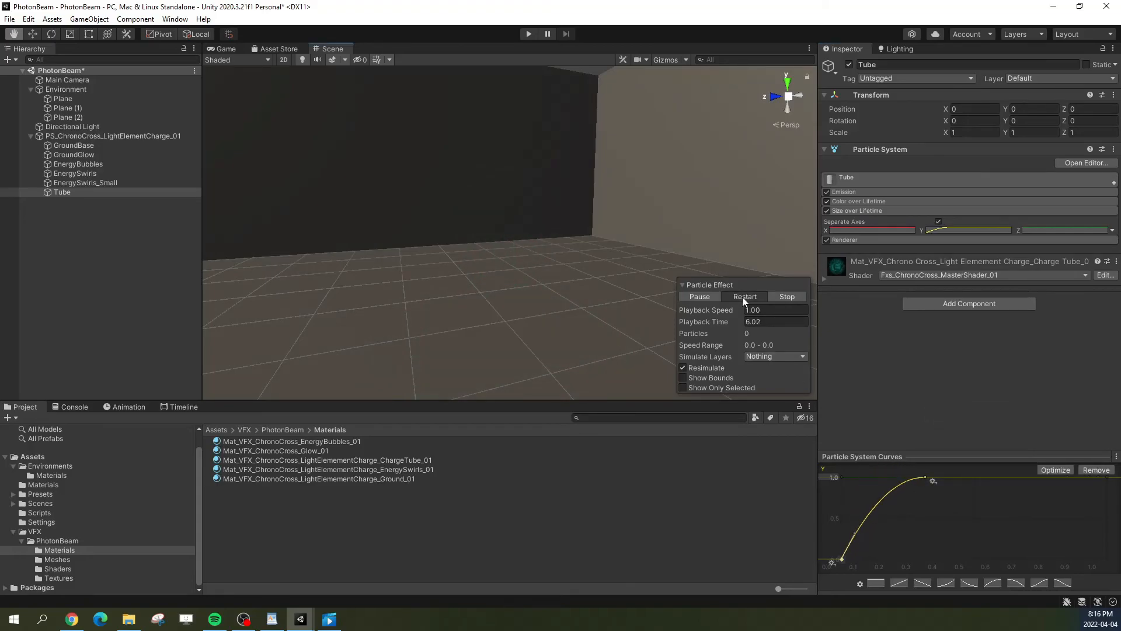
{"action": "left_click", "coordinate": [742, 296]}
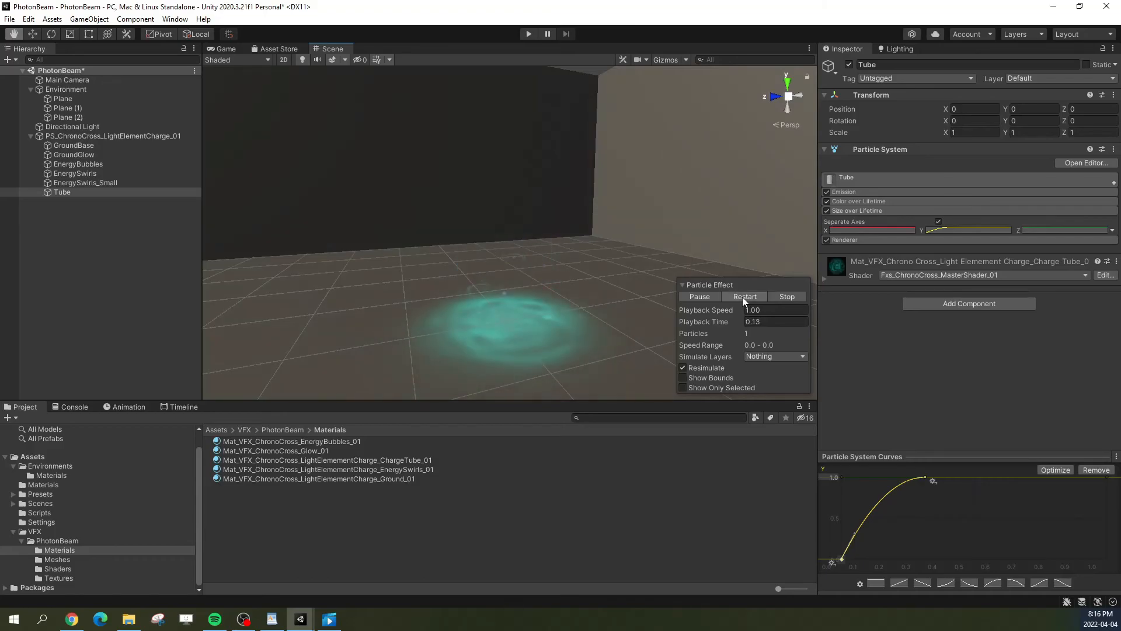
Step: Disable the Tube's Size over Lifetime module and move the fade-in alpha key of its Color over Lifetime gradient to about 20%
{"action": "left_click", "coordinate": [826, 210]}
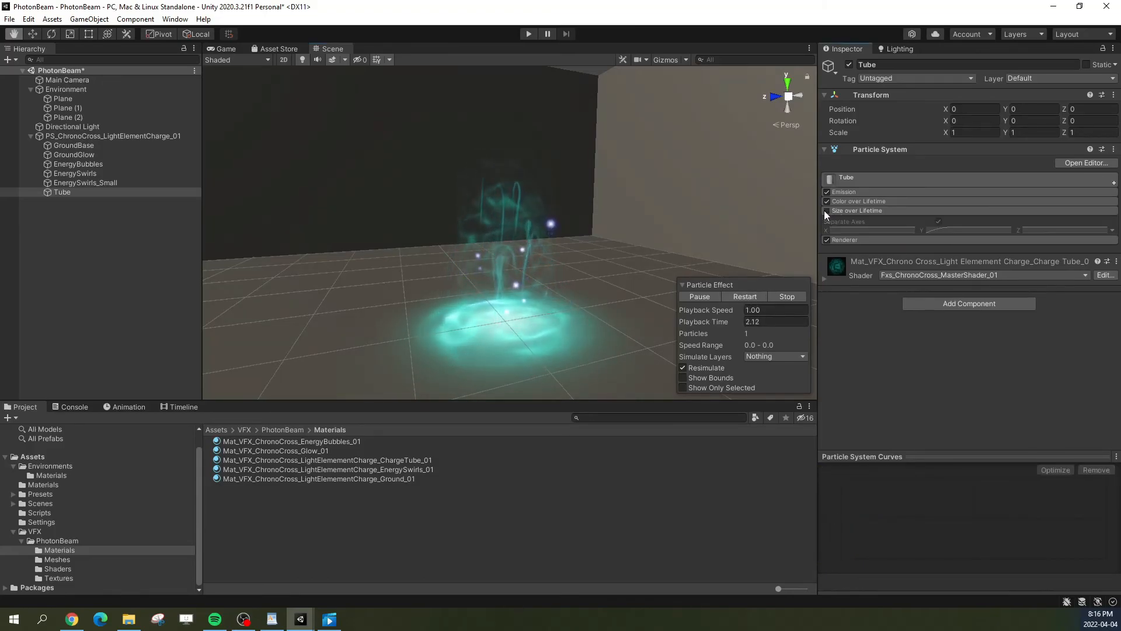
{"action": "left_click", "coordinate": [857, 201]}
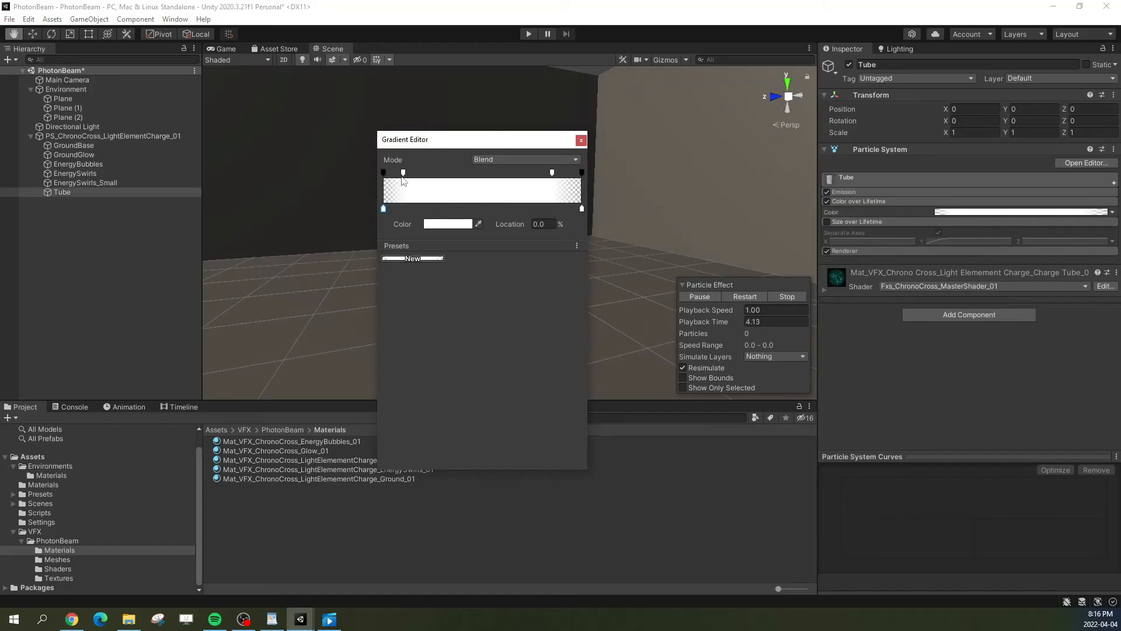
{"action": "left_click", "coordinate": [581, 140]}
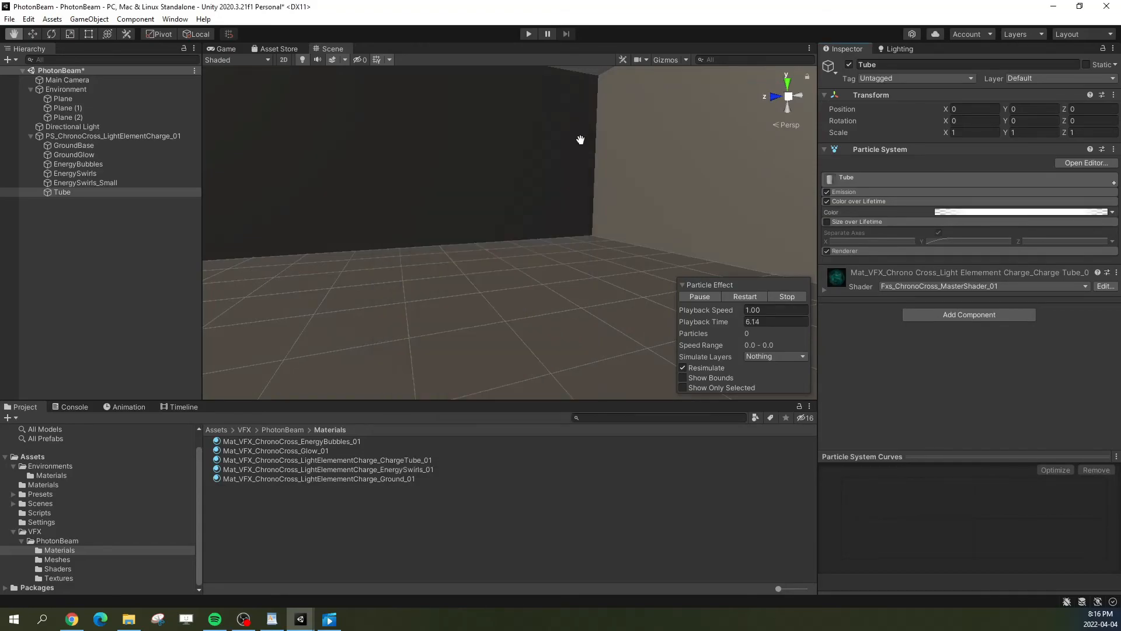
{"action": "left_click", "coordinate": [731, 294]}
{"action": "left_click", "coordinate": [739, 292]}
Step: Set the Tube's Start Delay to 0.3 and Start Lifetime to 2.7, and replay the effect
{"action": "left_click", "coordinate": [857, 179]}
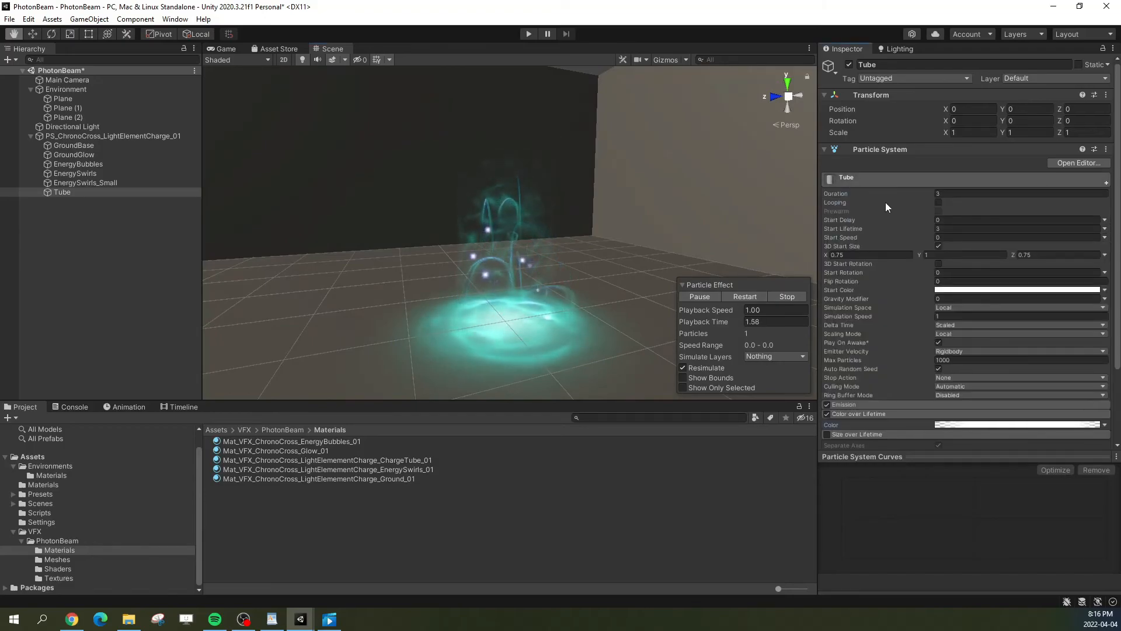
{"action": "left_click", "coordinate": [726, 296]}
{"action": "left_click", "coordinate": [702, 291]}
{"action": "left_click_drag", "start_coordinate": [716, 321], "coordinate": [891, 306]}
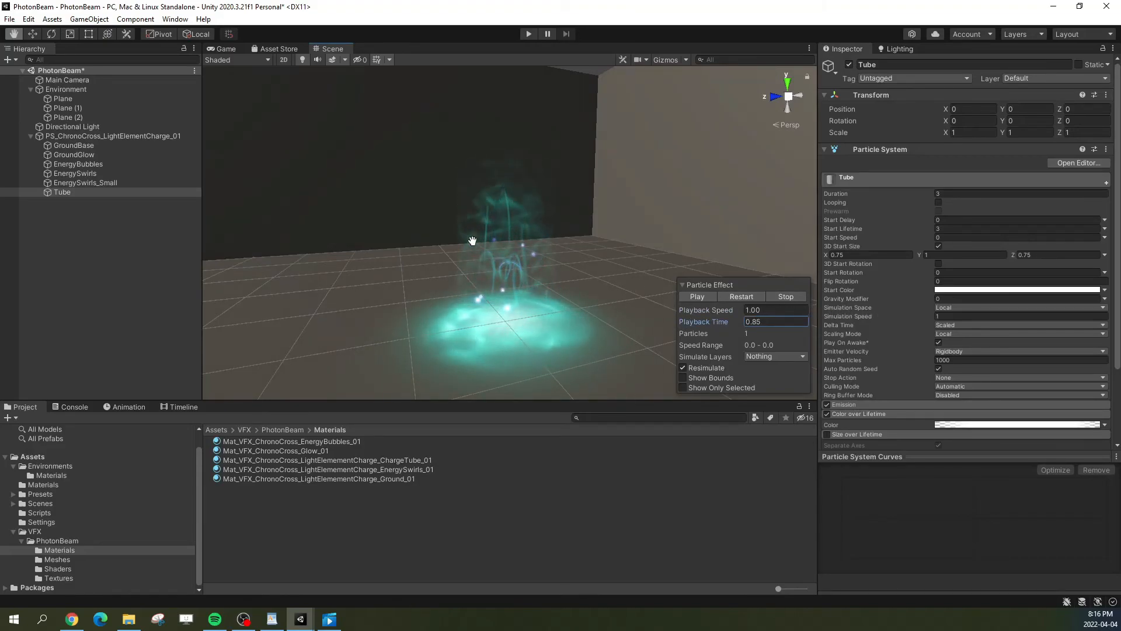
{"action": "left_click", "coordinate": [950, 220]}
{"action": "type", "text": "0.3"}
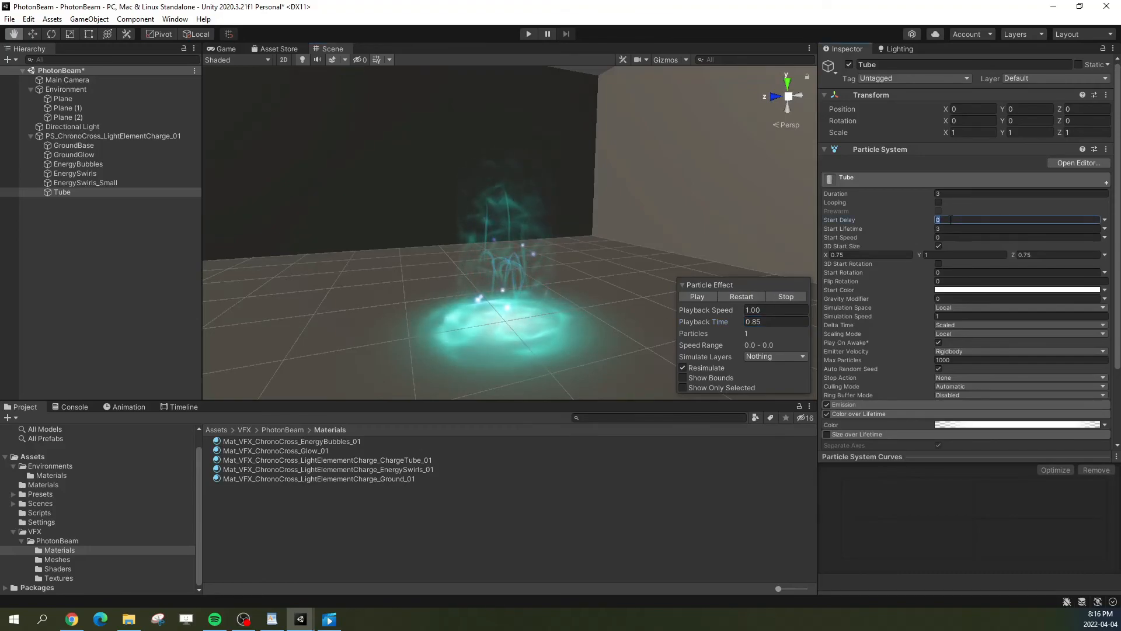
{"action": "key", "text": "Return"}
{"action": "left_click", "coordinate": [957, 229]}
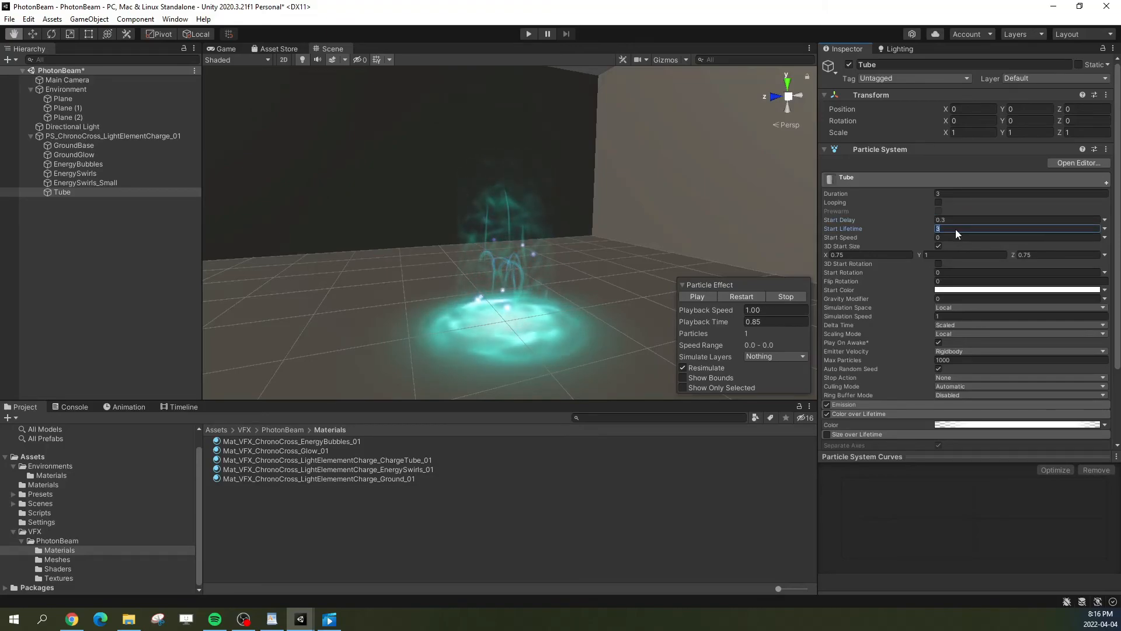
{"action": "type", "text": "2.7"}
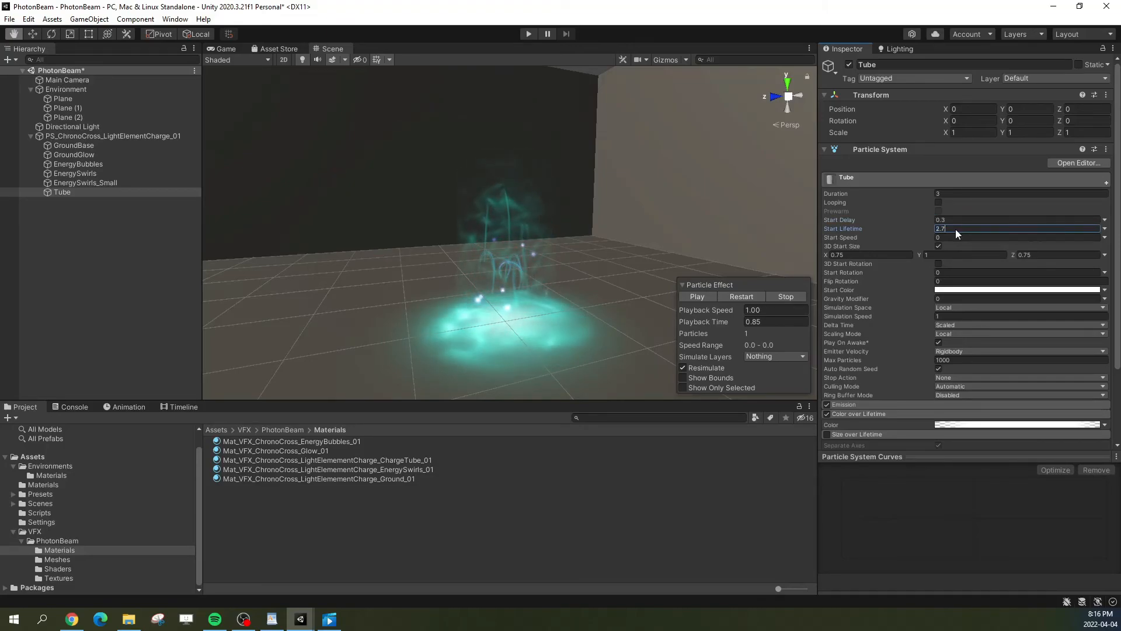
{"action": "left_click", "coordinate": [738, 296]}
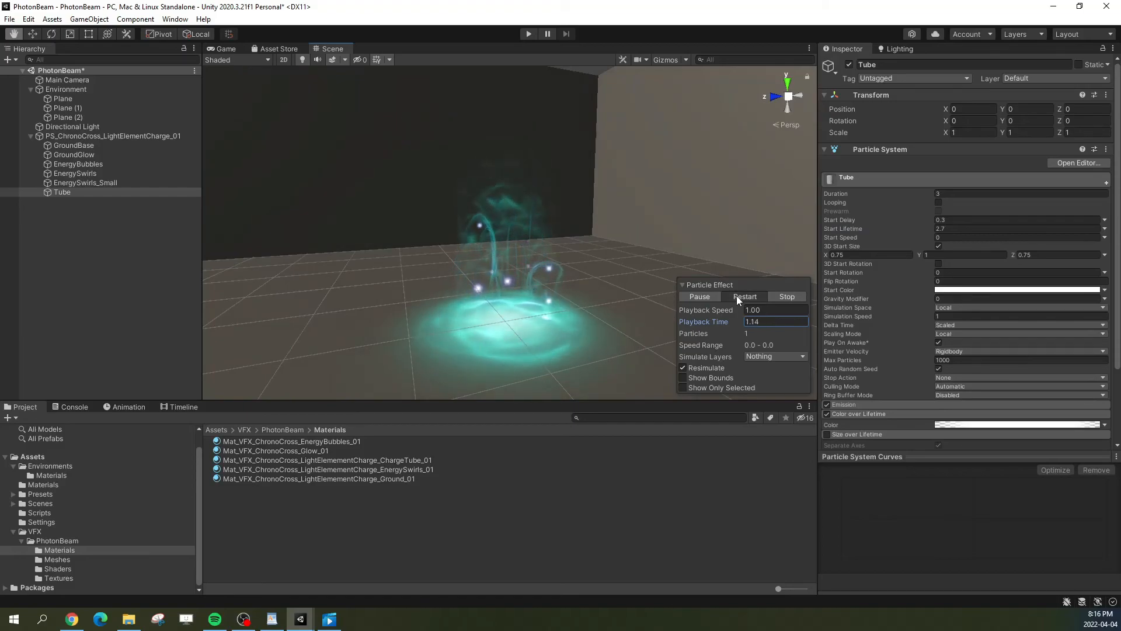
{"action": "left_click", "coordinate": [690, 296]}
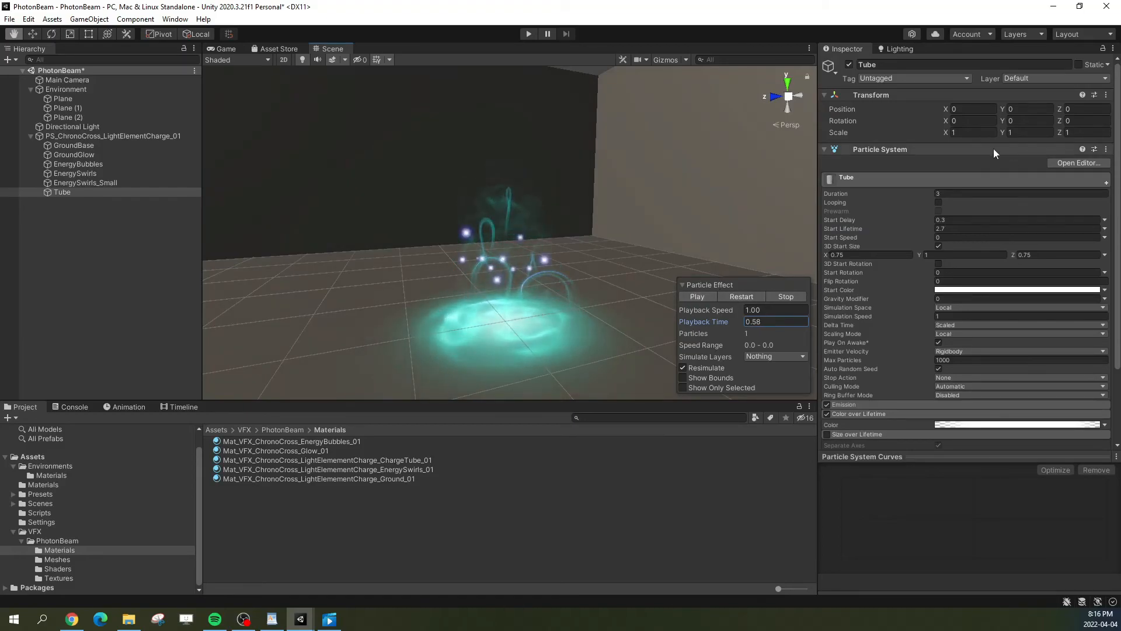
Step: Move the fade-in alpha key of the Tube's Color over Lifetime gradient to about 31%, and replay the effect
{"action": "left_click", "coordinate": [963, 177]}
{"action": "left_click", "coordinate": [949, 212]}
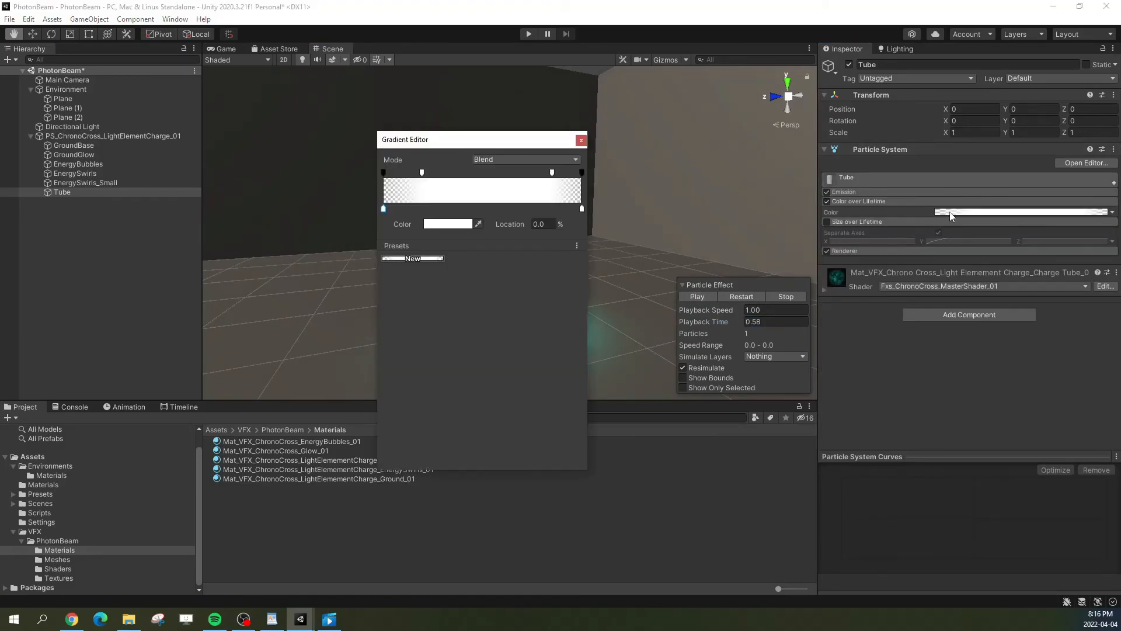
{"action": "left_click", "coordinate": [578, 139]}
{"action": "left_click", "coordinate": [738, 299]}
{"action": "left_click", "coordinate": [738, 299]}
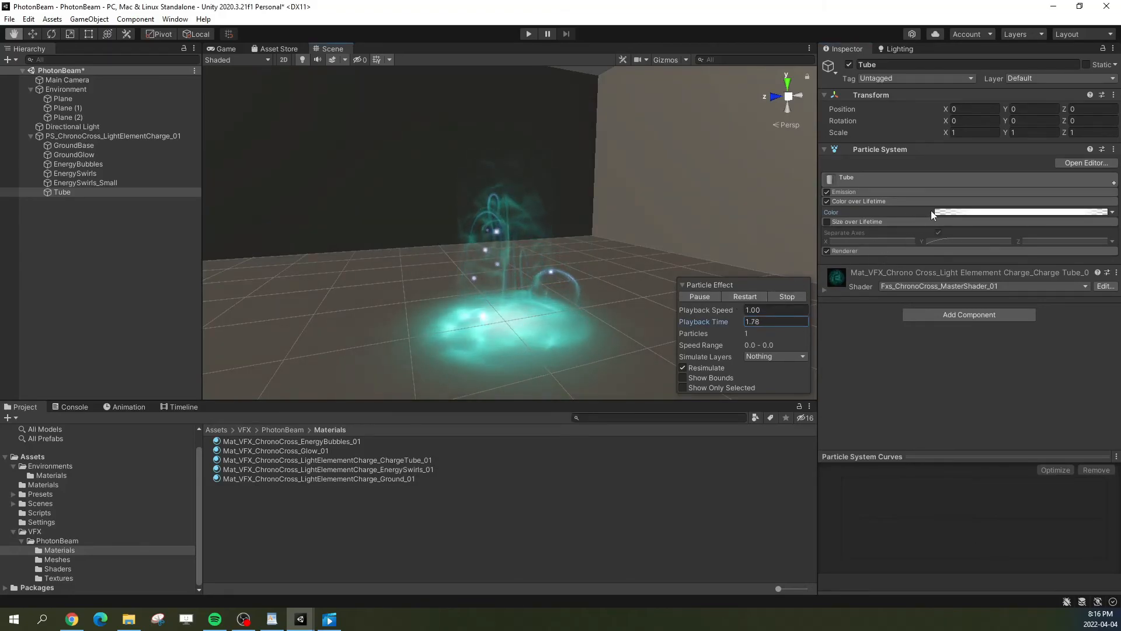
{"action": "left_click", "coordinate": [949, 213]}
{"action": "left_click_drag", "start_coordinate": [423, 172], "coordinate": [446, 174]}
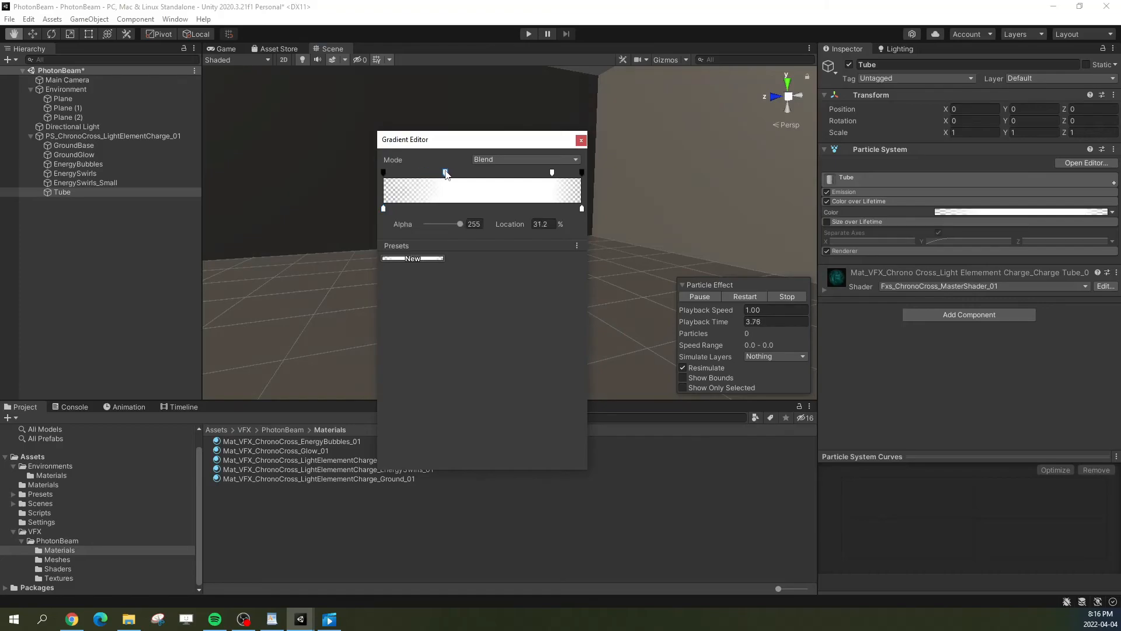
{"action": "left_click", "coordinate": [582, 141]}
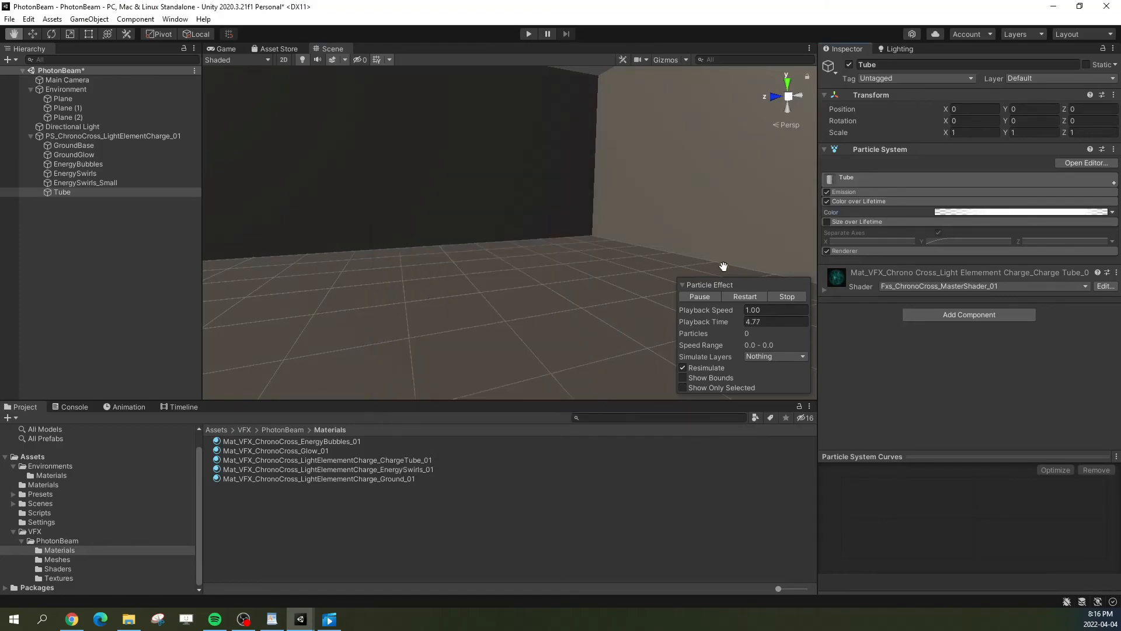
{"action": "left_click", "coordinate": [730, 295]}
{"action": "left_click", "coordinate": [699, 296]}
{"action": "left_click", "coordinate": [884, 202]}
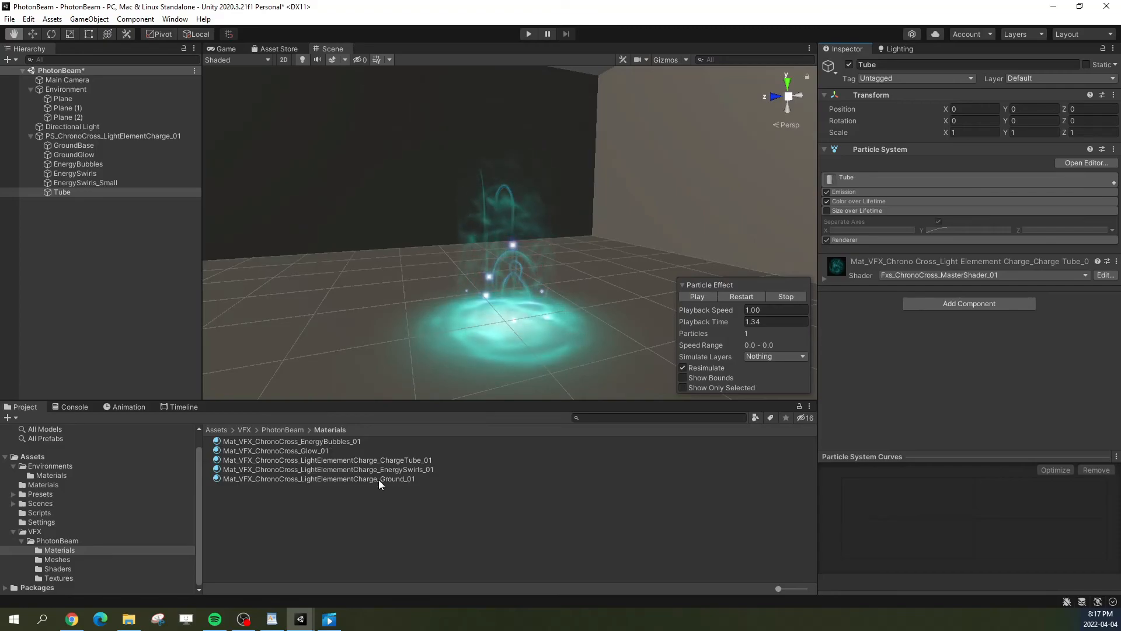
Step: Set the MainTex Tiling X of the ChargeTube material to 0.5 and inspect the tube up close
{"action": "left_click", "coordinate": [379, 460]}
{"action": "left_click", "coordinate": [927, 190]}
{"action": "type", "text": ".5"}
{"action": "key", "text": "Return"}
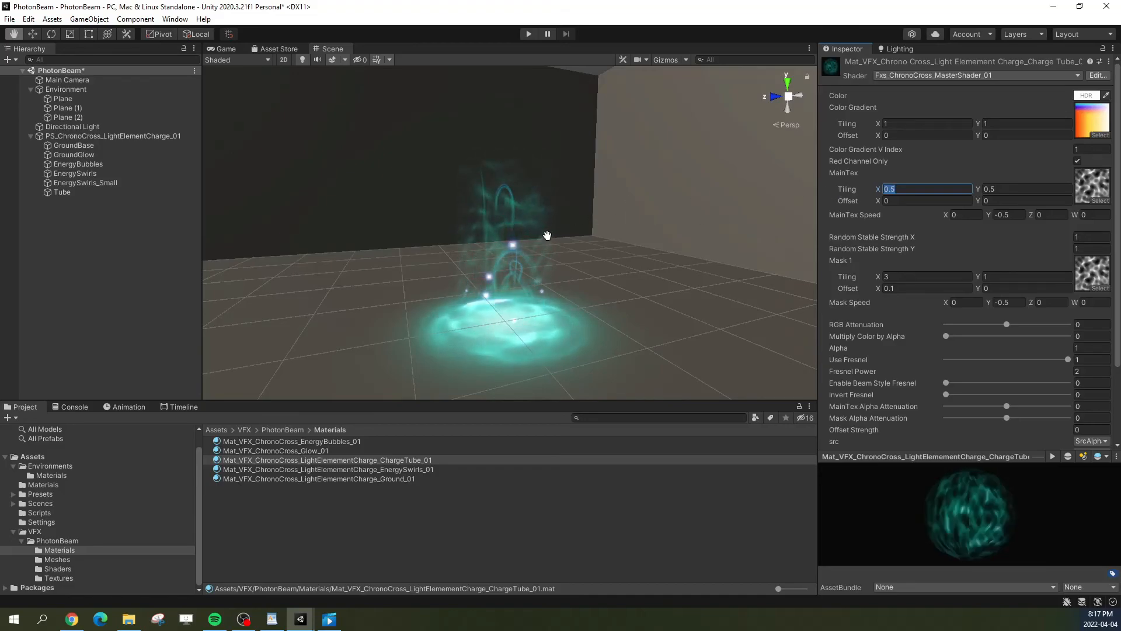
{"action": "scroll", "coordinate": [547, 236], "scroll_direction": "up", "scroll_amount": 5}
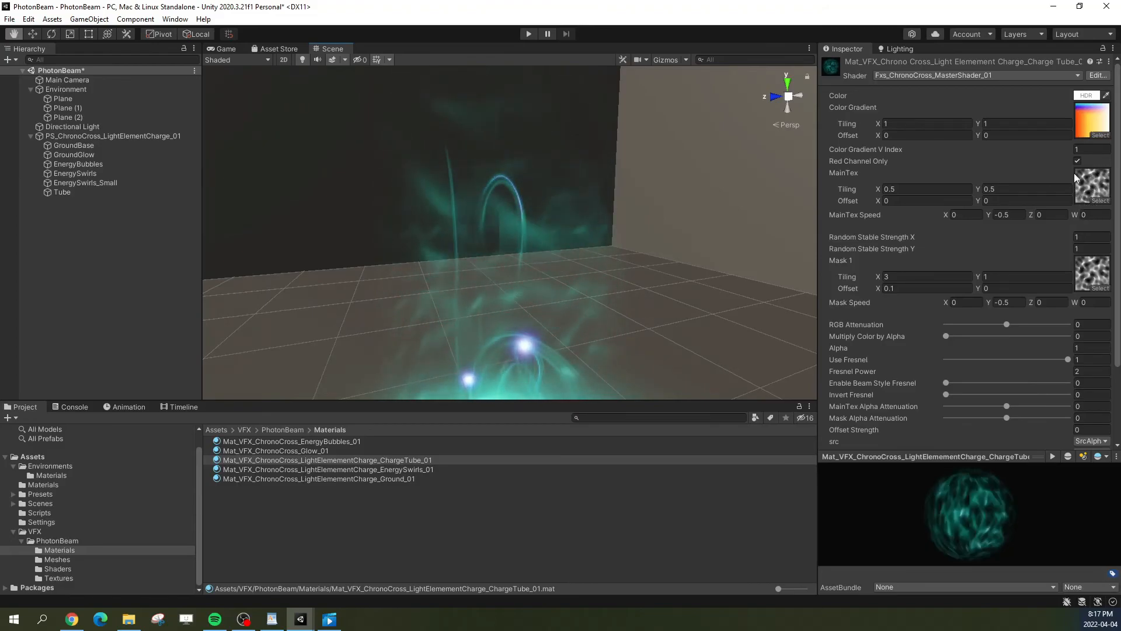
Step: Try the ChargeTube material's MainTex Tiling X at 1, and set it to 0 to compare the noise pattern
{"action": "left_click", "coordinate": [921, 192]}
{"action": "type", "text": "1"}
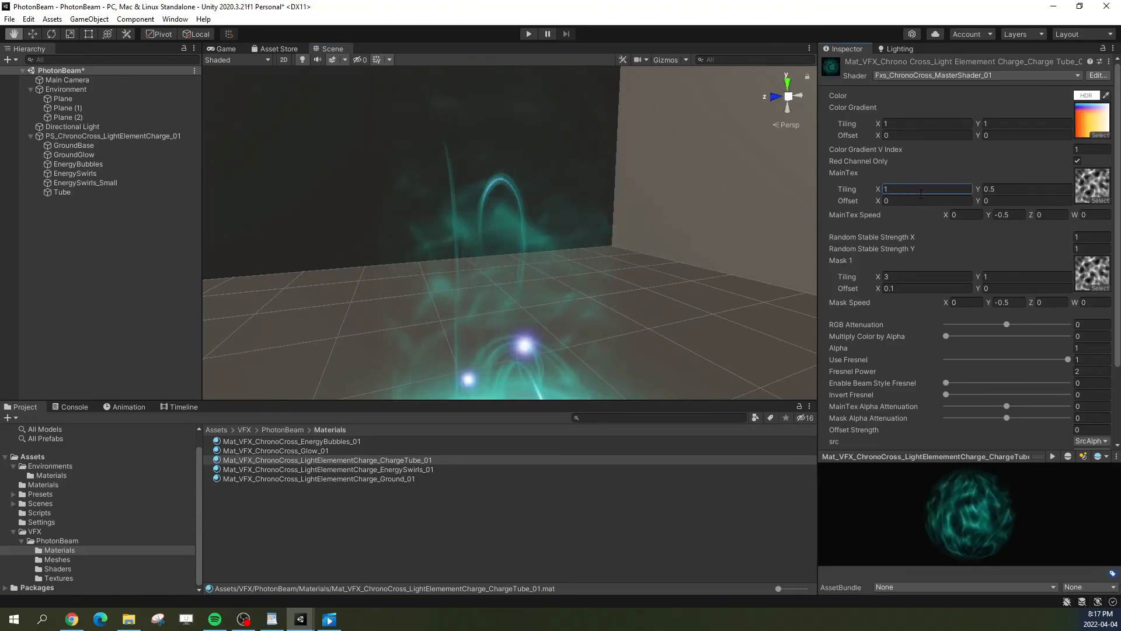
{"action": "left_click_drag", "start_coordinate": [665, 220], "coordinate": [608, 205], "text": "alt"}
{"action": "left_click", "coordinate": [895, 188]}
{"action": "type", "text": "0"}
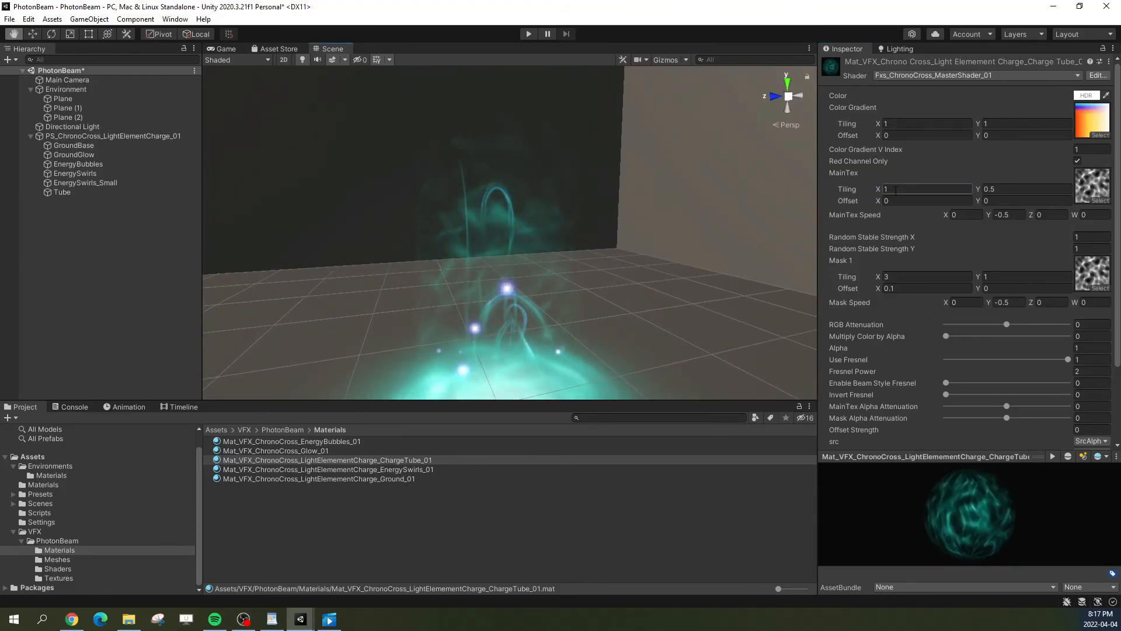
{"action": "scroll", "coordinate": [592, 283], "scroll_direction": "down", "scroll_amount": 3}
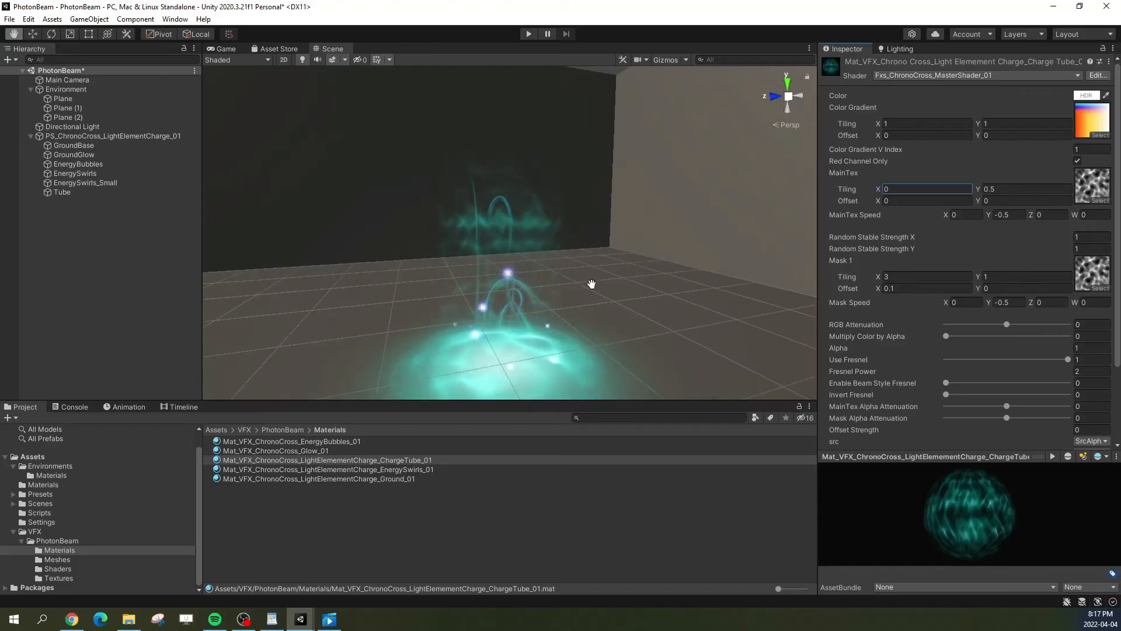
{"action": "middle_click_drag", "start_coordinate": [590, 282], "coordinate": [602, 276]}
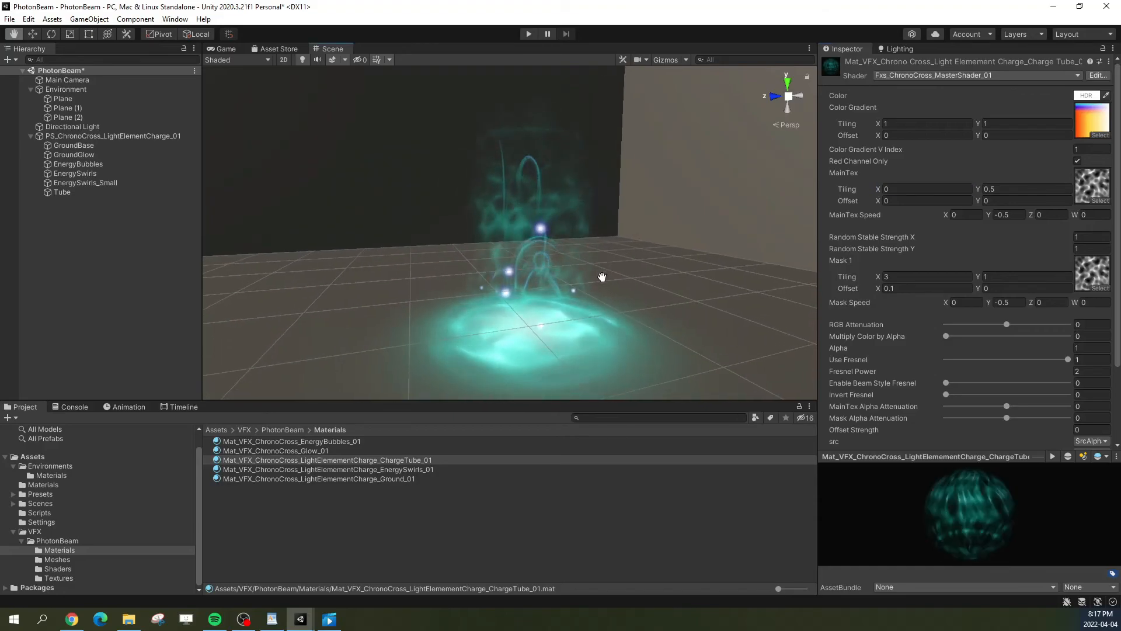
Step: Set the ChargeTube material's MainTex Tiling to X 1, Y 0.2 and Mask 1 Tiling Y to 0.5, and inspect the tube
{"action": "left_click", "coordinate": [894, 188]}
{"action": "type", "text": "1"}
{"action": "left_click", "coordinate": [1021, 187]}
{"action": "type", "text": "0.2"}
{"action": "left_click", "coordinate": [1005, 274]}
{"action": "key", "text": "BackSpace"}
{"action": "type", "text": ".5"}
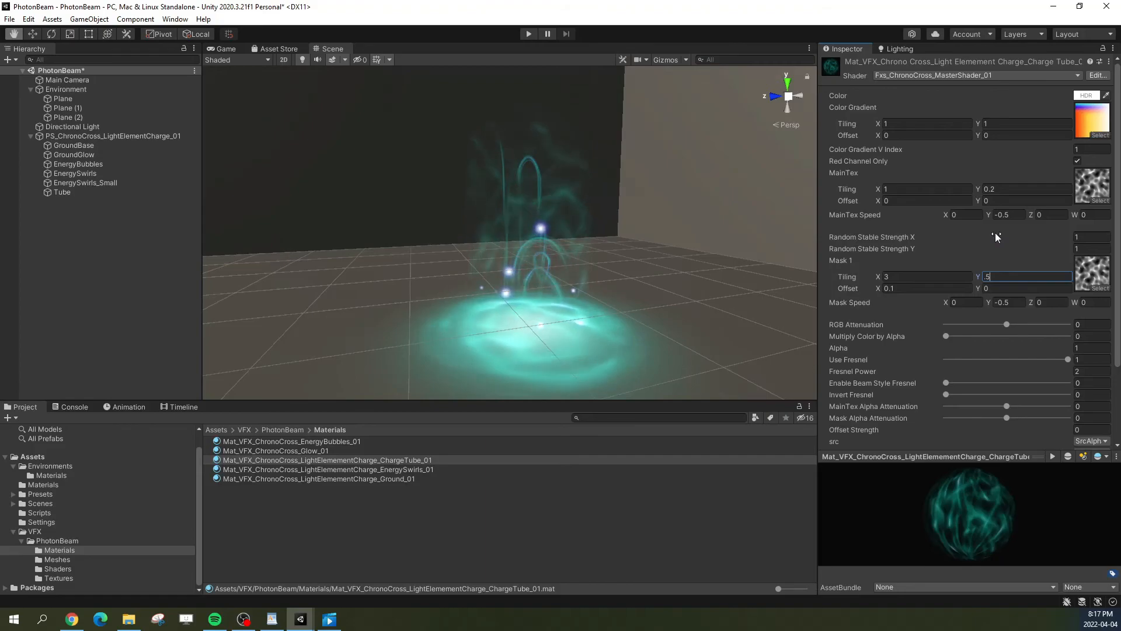
{"action": "right_click_drag", "start_coordinate": [624, 244], "coordinate": [615, 255]}
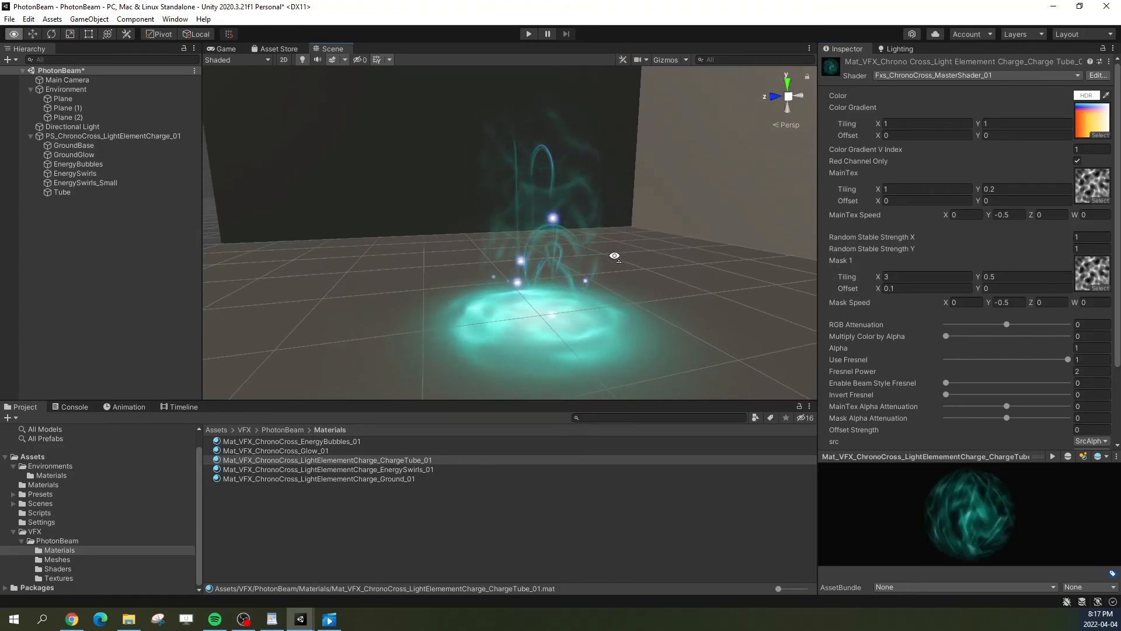
{"action": "mouse_move", "coordinate": [624, 250]}
{"action": "left_mouse_down", "text": "alt"}
{"action": "mouse_move", "coordinate": [610, 257]}
{"action": "mouse_move", "coordinate": [628, 245]}
{"action": "left_mouse_up", "text": "alt"}
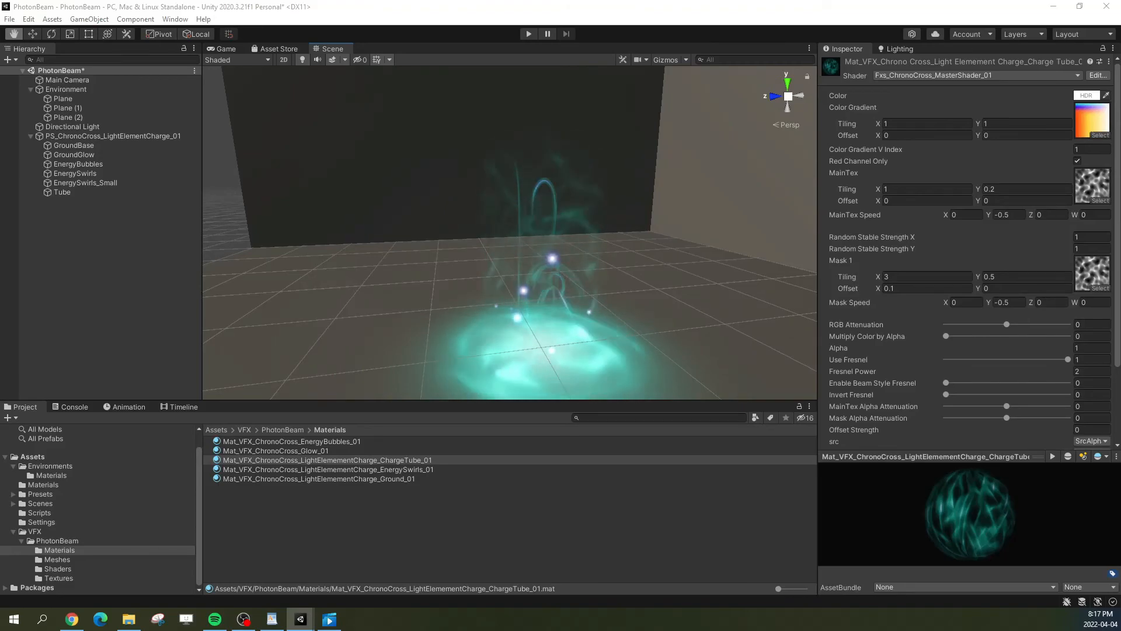
Step: Try a Mask Speed Z of 0.5 on the ChargeTube material, and set it back to 0
{"action": "left_click", "coordinate": [1044, 302]}
{"action": "type", "text": "0.5"}
{"action": "triple_click", "coordinate": [1044, 304]}
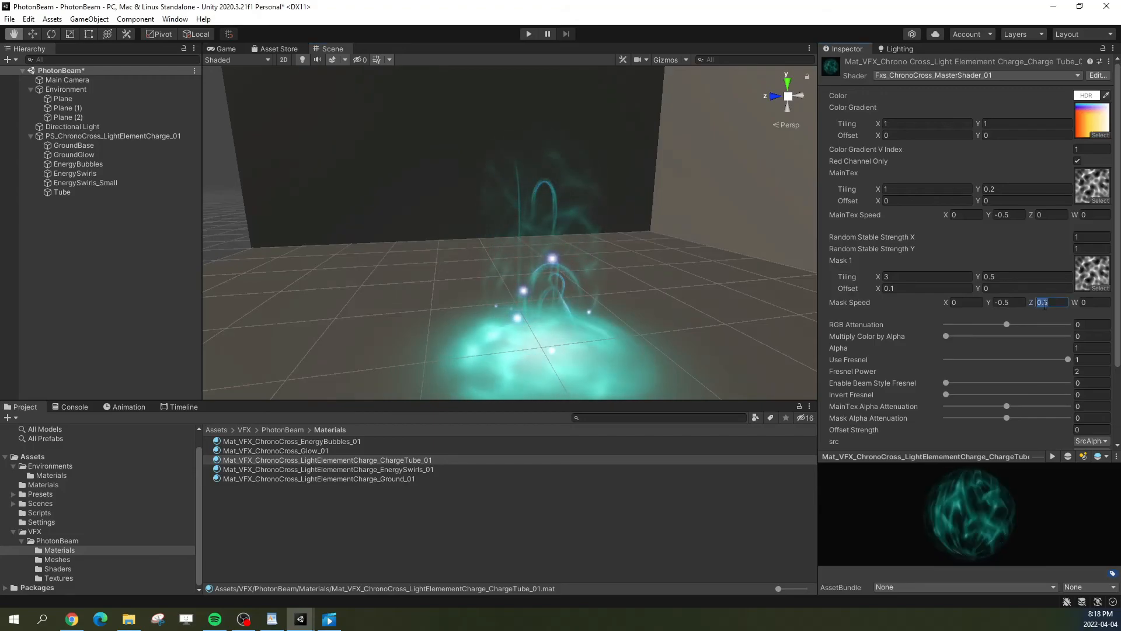
{"action": "type", "text": "0"}
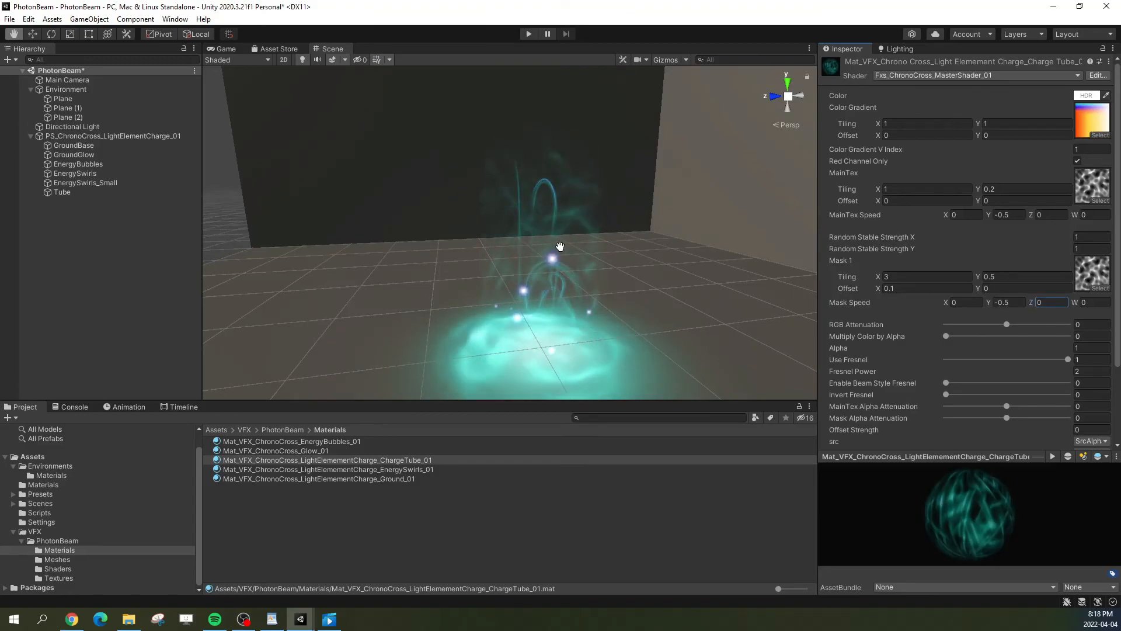
Step: Replay the whole effect from its parent particle system, PS_ChronoCross_LightElementCharge_01
{"action": "left_click", "coordinate": [129, 136]}
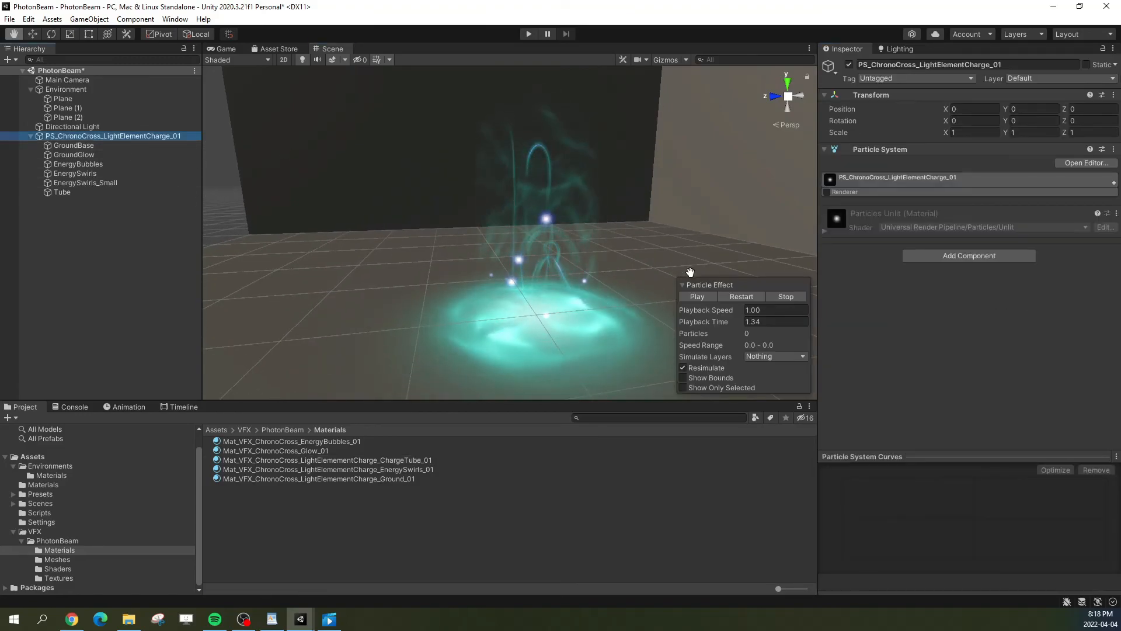
{"action": "left_click", "coordinate": [734, 295]}
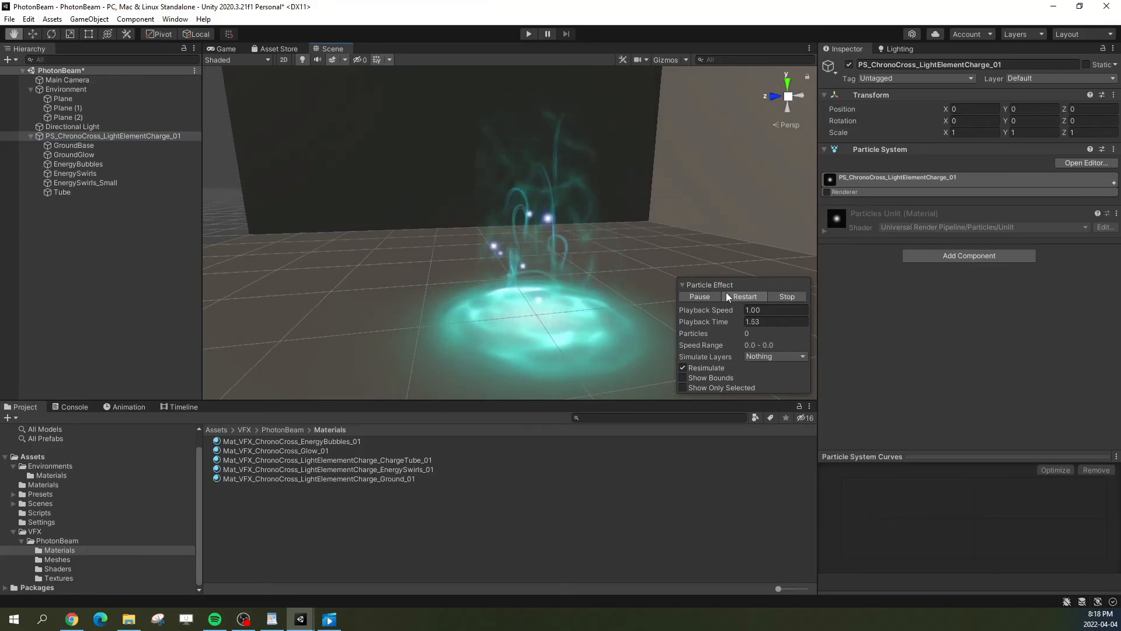
{"action": "left_click", "coordinate": [727, 296]}
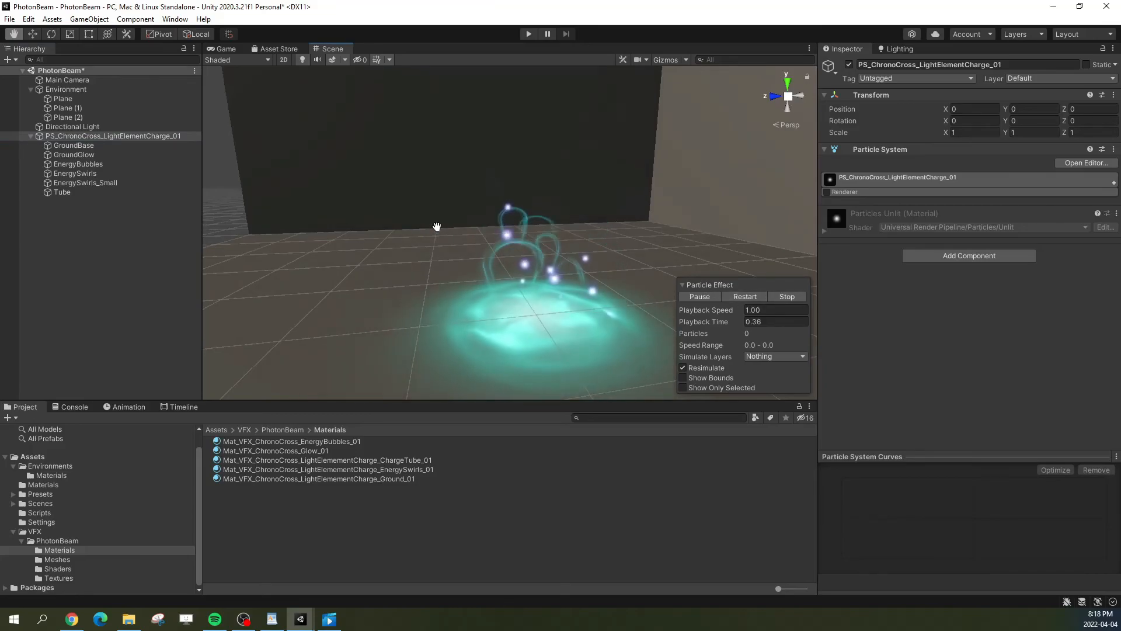
Step: Set the alpha of the Tube's Start Color to 128, and replay the effect several times
{"action": "left_click", "coordinate": [106, 156]}
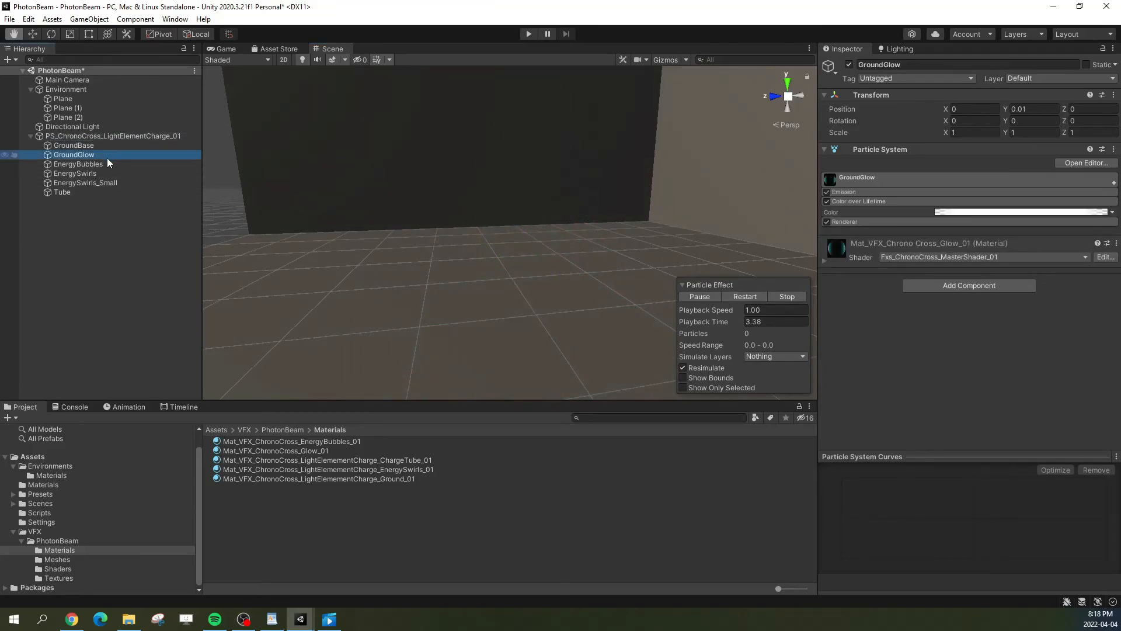
{"action": "left_click", "coordinate": [87, 191]}
{"action": "left_click", "coordinate": [889, 179]}
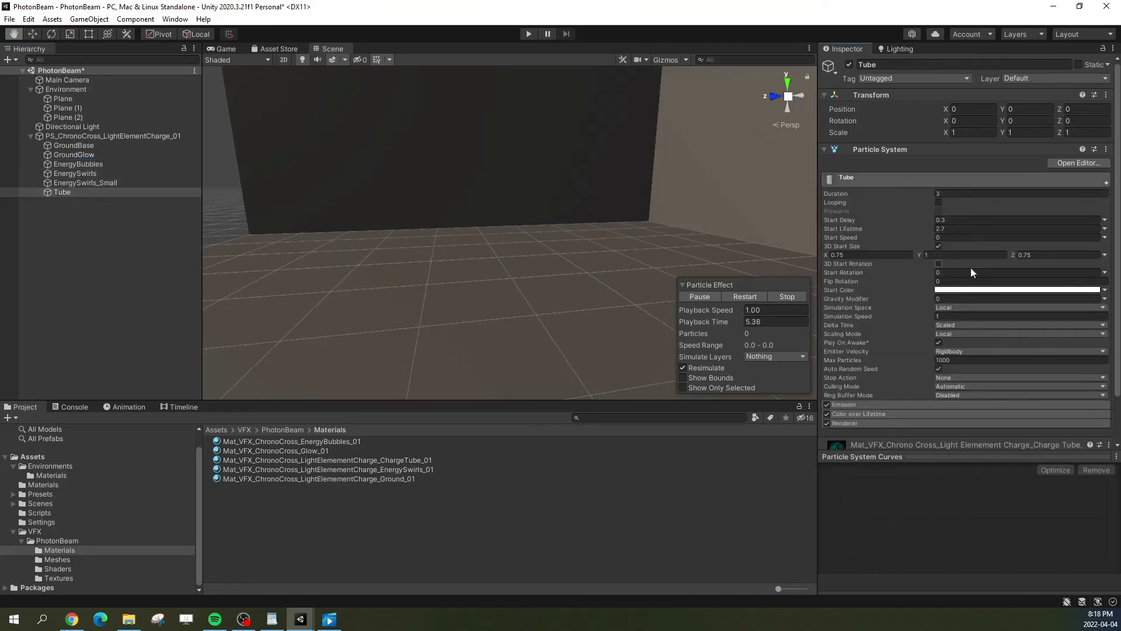
{"action": "left_click", "coordinate": [969, 290]}
{"action": "left_click", "coordinate": [1032, 519]}
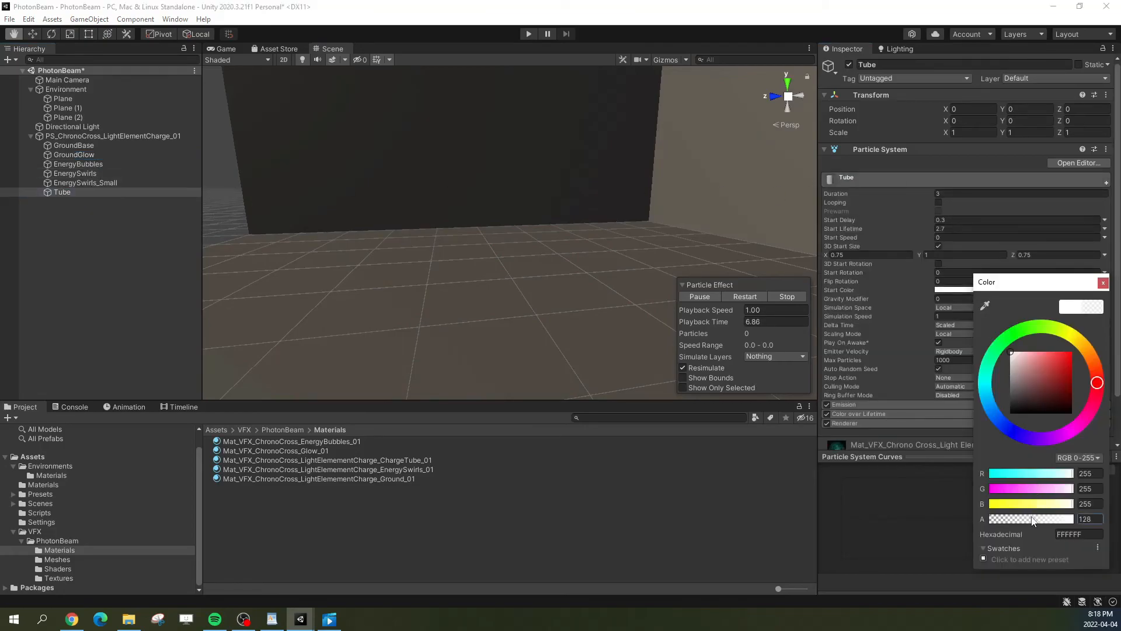
{"action": "left_click", "coordinate": [1103, 284]}
{"action": "left_click", "coordinate": [734, 296]}
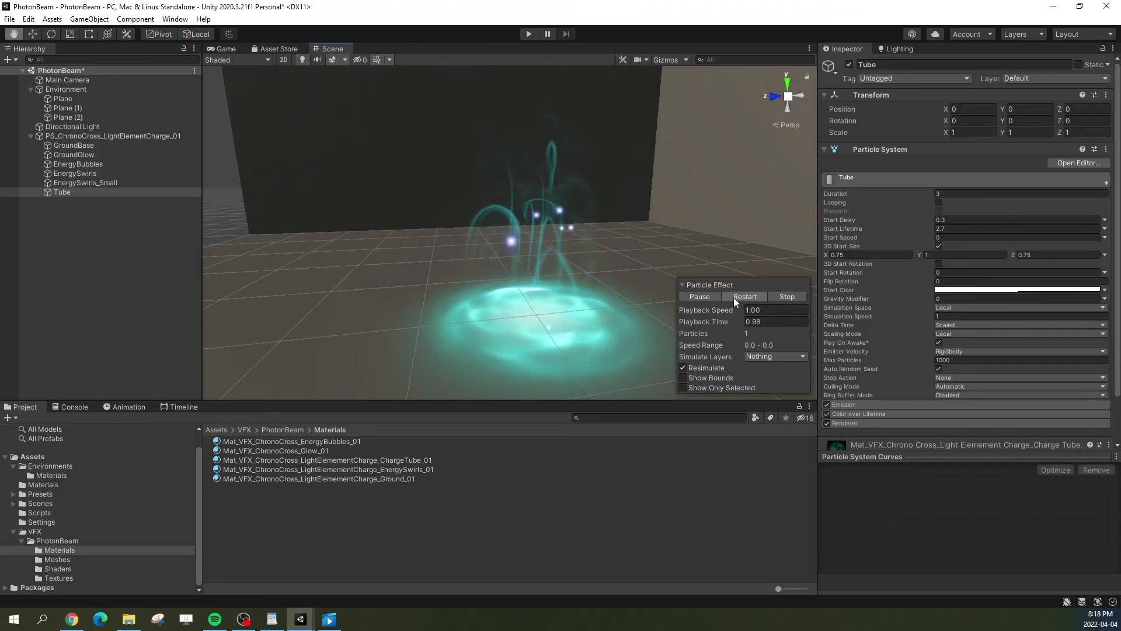
{"action": "scroll", "coordinate": [636, 263], "scroll_direction": "down", "scroll_amount": 3}
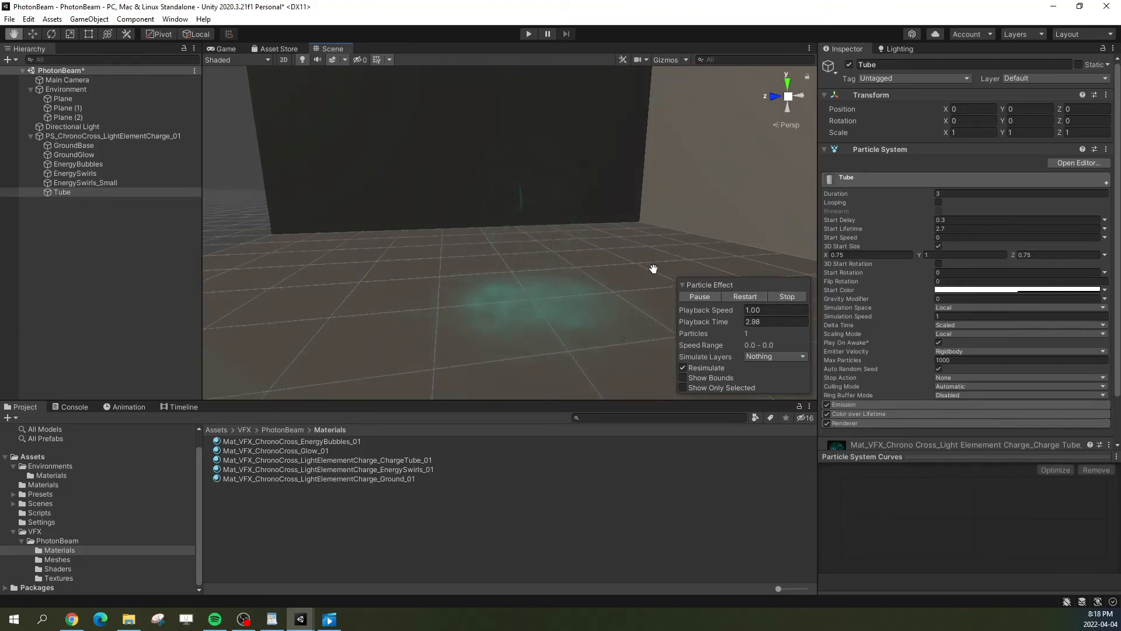
{"action": "left_click", "coordinate": [743, 296]}
{"action": "scroll", "coordinate": [601, 267], "scroll_direction": "up", "scroll_amount": 1}
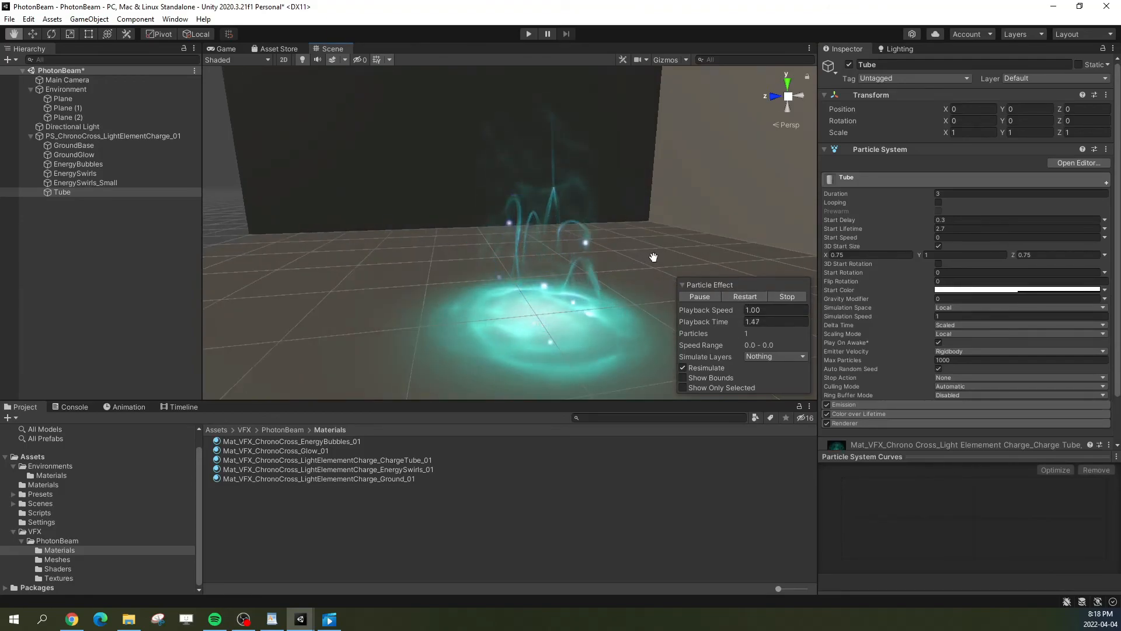
{"action": "left_click_drag", "start_coordinate": [652, 258], "coordinate": [642, 259]}
{"action": "left_click", "coordinate": [737, 299]}
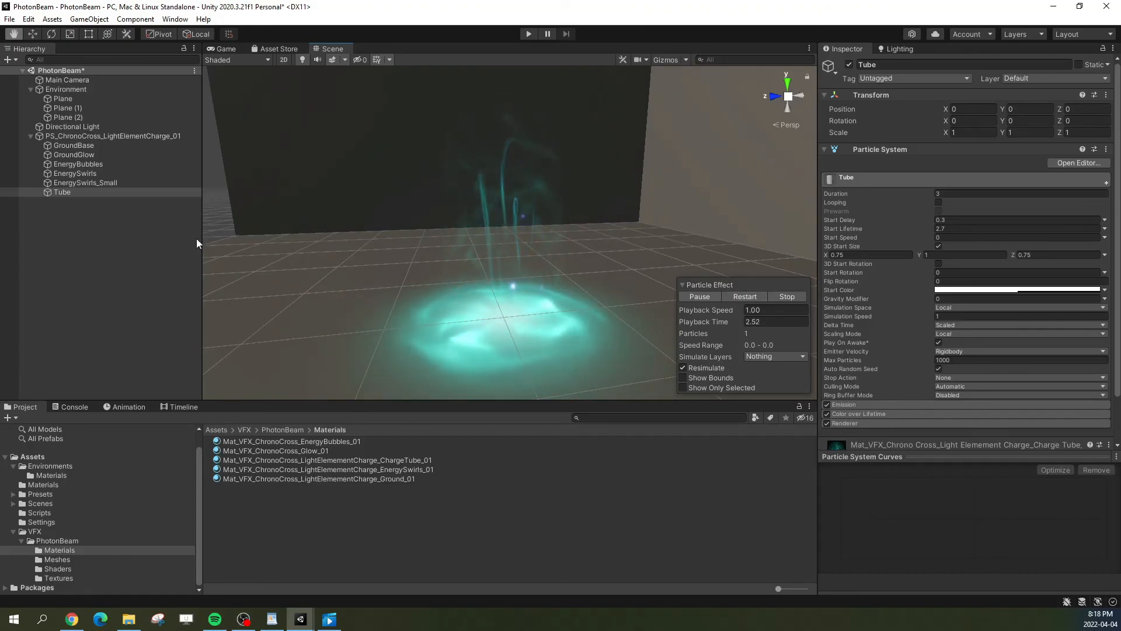
Step: Collapse the Velocity, Color and Size over Lifetime modules of EnergyBubbles, expand its Emission module, and replay the effect
{"action": "left_click", "coordinate": [112, 165]}
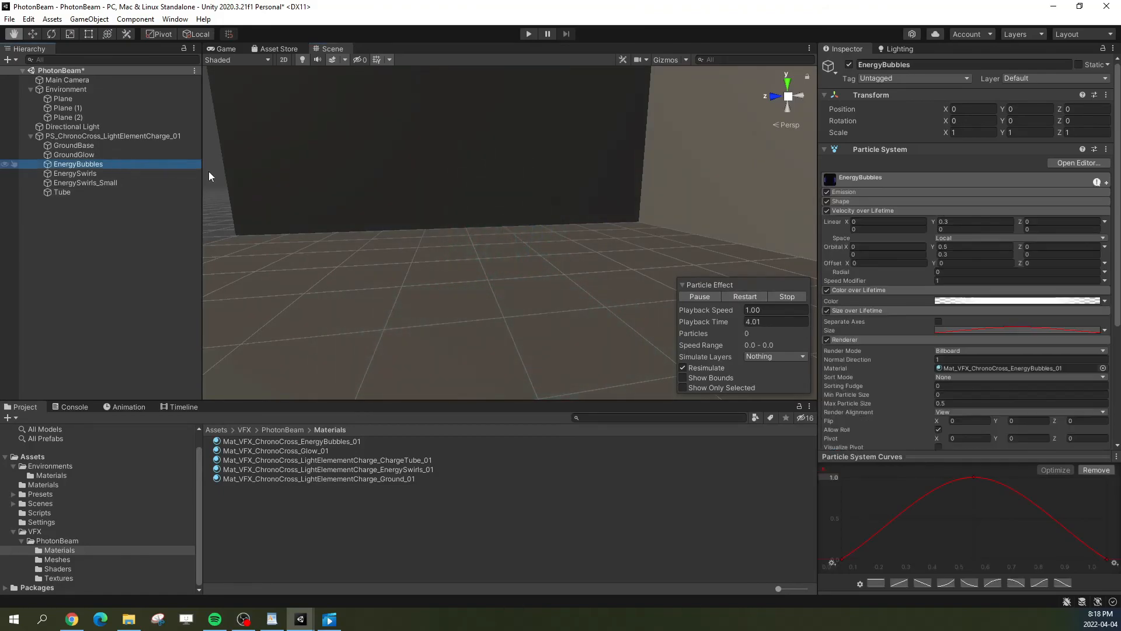
{"action": "left_click", "coordinate": [850, 210]}
{"action": "left_click", "coordinate": [852, 220]}
{"action": "left_click", "coordinate": [849, 226]}
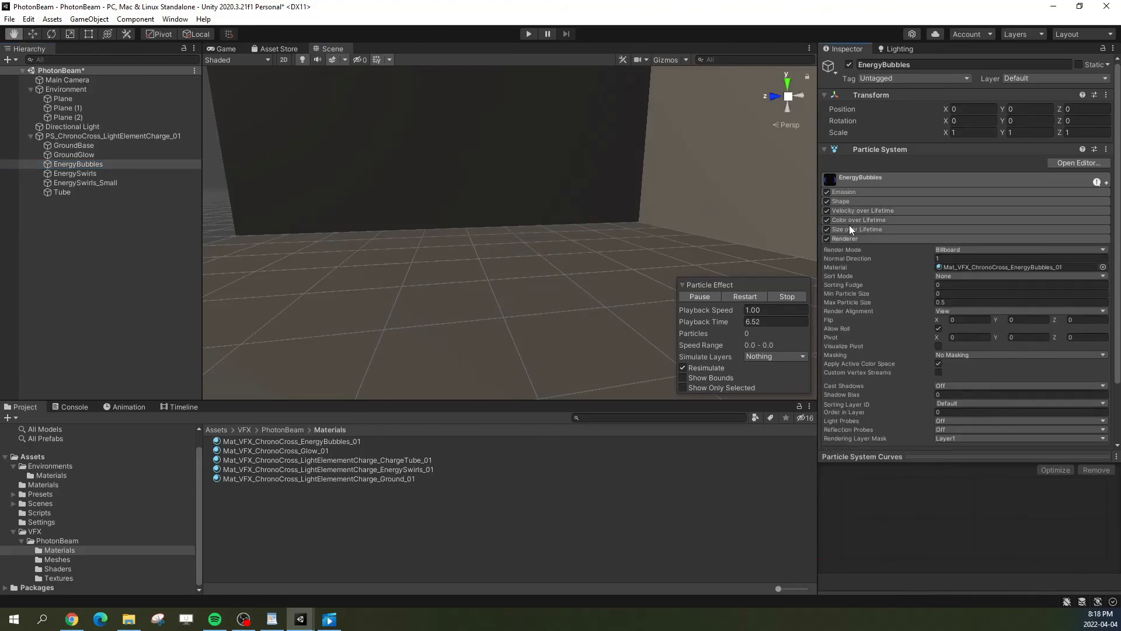
{"action": "left_click", "coordinate": [851, 192]}
{"action": "left_click", "coordinate": [904, 248]}
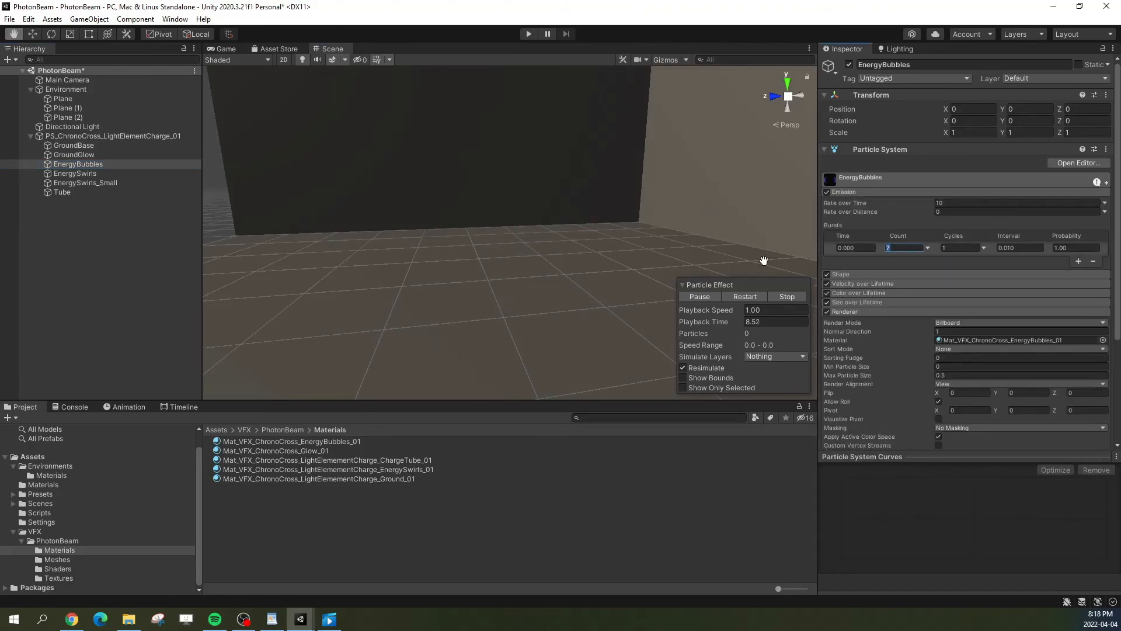
{"action": "left_click", "coordinate": [746, 296]}
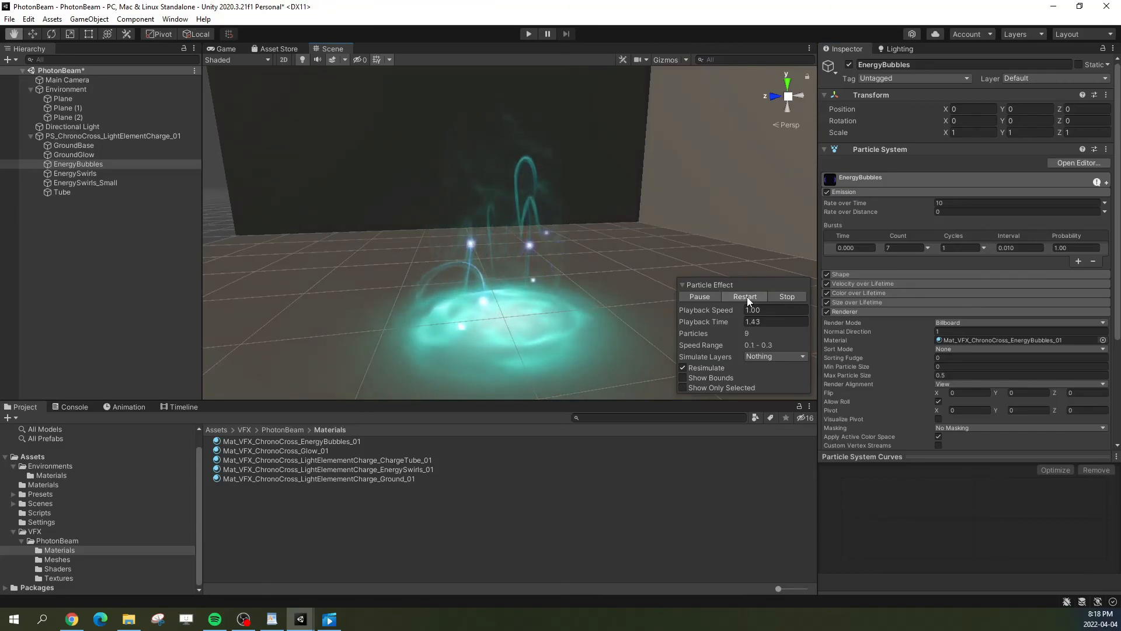
{"action": "left_click", "coordinate": [747, 296]}
Step: Set the Emission Rate over Time of EnergyBubbles to 15, and replay the effect from different angles
{"action": "left_click", "coordinate": [959, 202]}
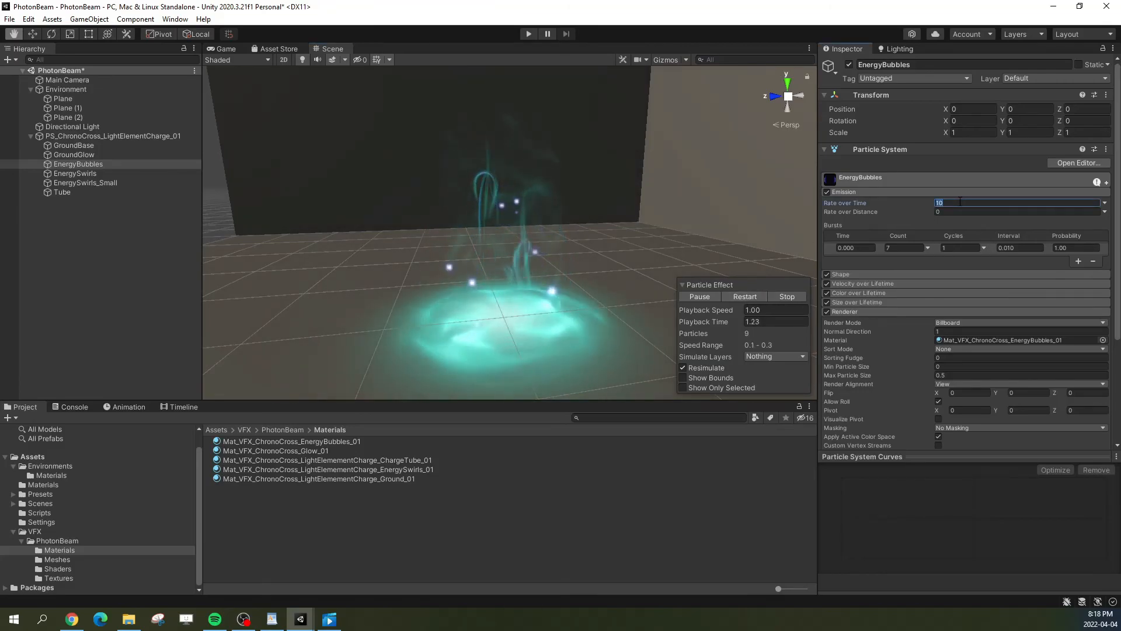
{"action": "type", "text": "15"}
{"action": "left_click", "coordinate": [741, 298]}
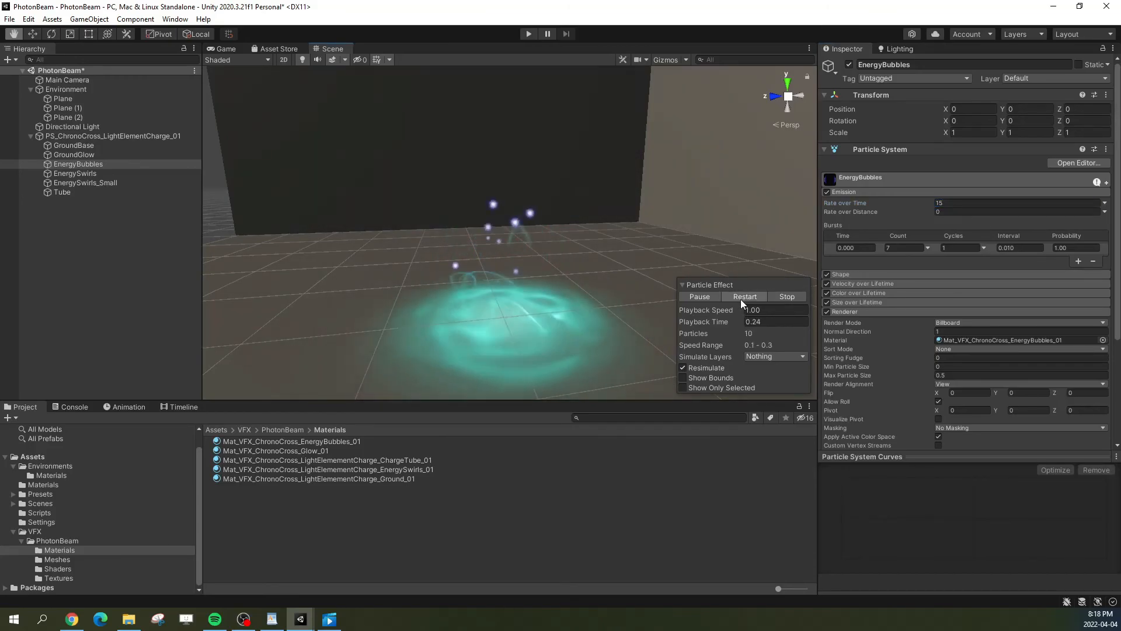
{"action": "left_click", "coordinate": [740, 298]}
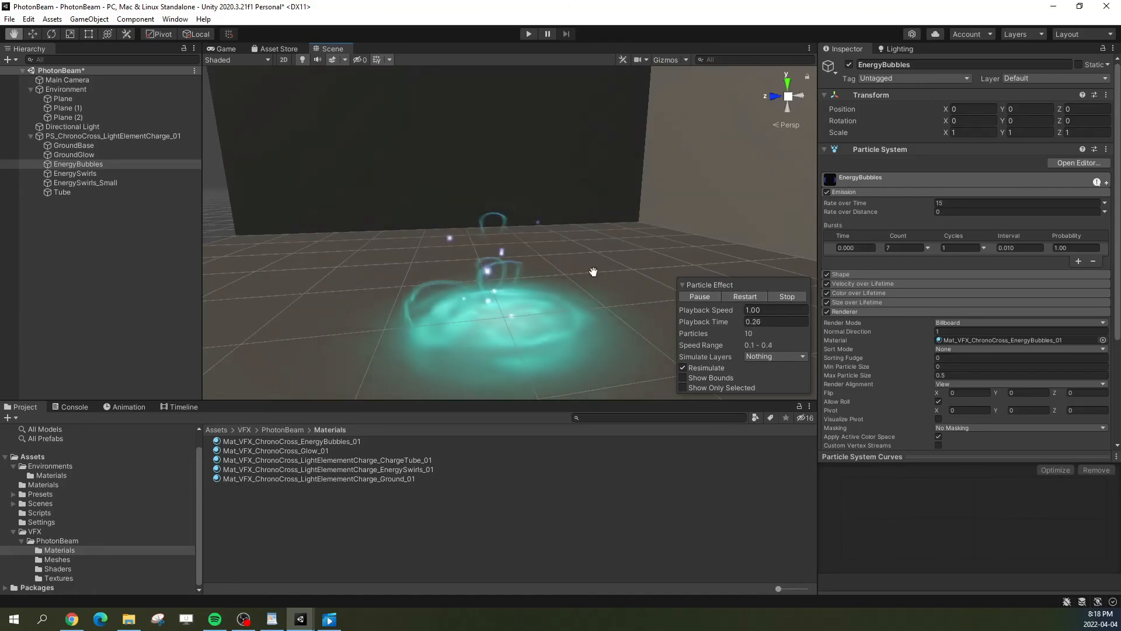
{"action": "left_click_drag", "start_coordinate": [544, 299], "coordinate": [642, 310], "text": "alt"}
{"action": "left_click", "coordinate": [737, 297]}
{"action": "left_click_drag", "start_coordinate": [574, 278], "coordinate": [601, 257], "text": "alt"}
{"action": "left_click", "coordinate": [736, 297]}
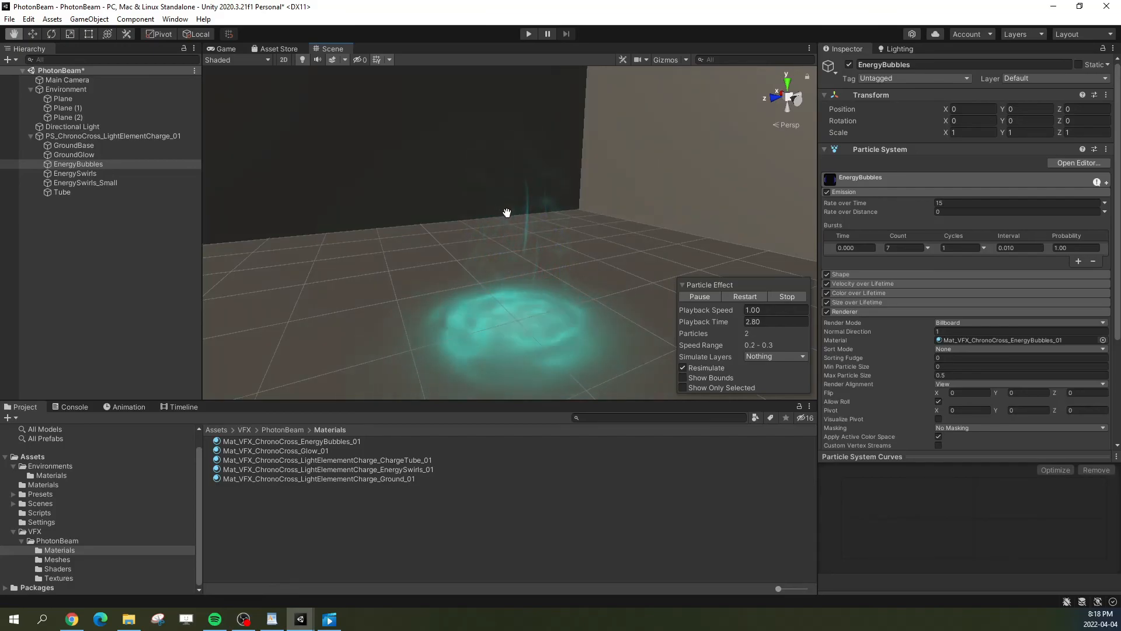
Step: Show the contents of the PhotonBeam asset folder and save the scene
{"action": "left_click", "coordinate": [158, 136]}
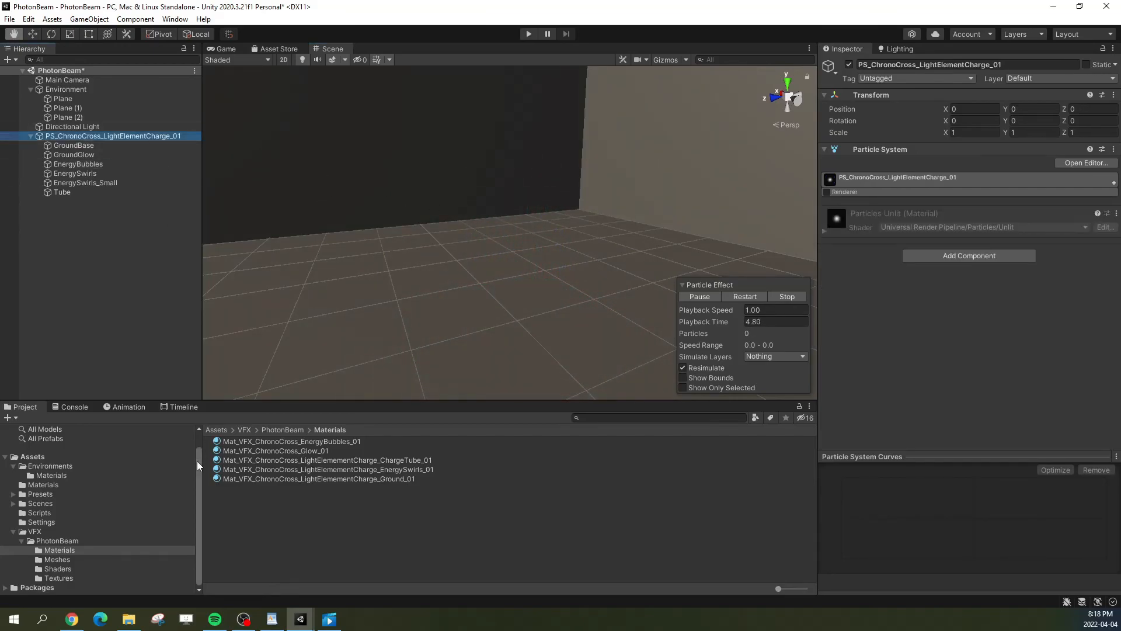
{"action": "left_click", "coordinate": [58, 541]}
{"action": "left_click", "coordinate": [257, 531]}
{"action": "right_click", "coordinate": [255, 530]}
{"action": "key", "text": "Escape"}
{"action": "left_click", "coordinate": [9, 20]}
{"action": "left_click", "coordinate": [35, 74]}
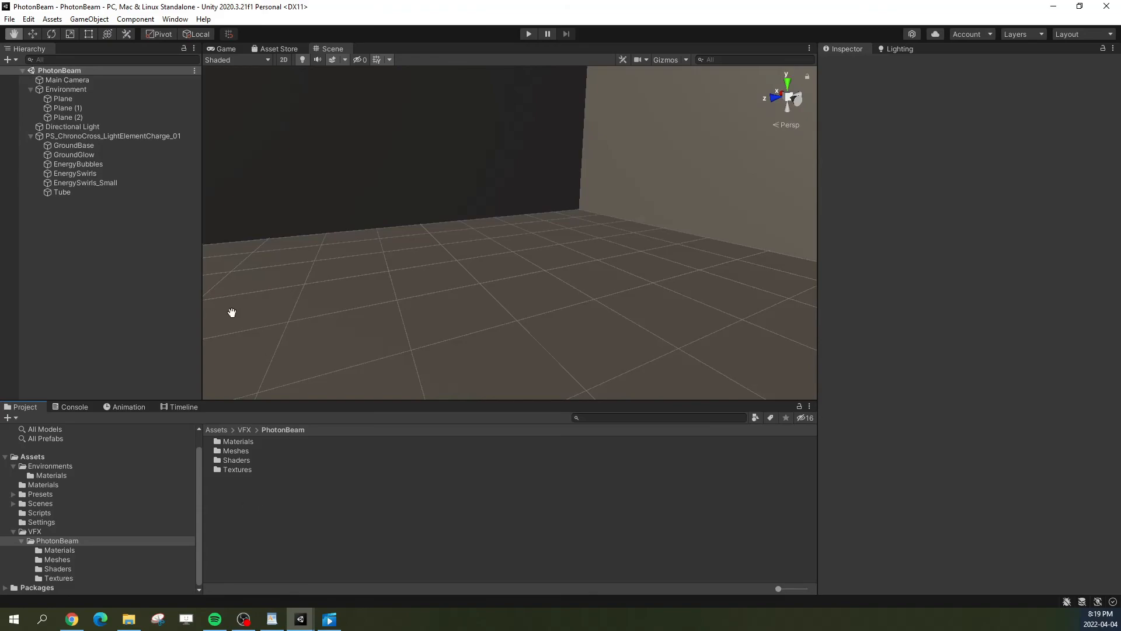
Step: Create a folder named Particles inside the PhotonBeam asset folder
{"action": "left_click", "coordinate": [84, 138]}
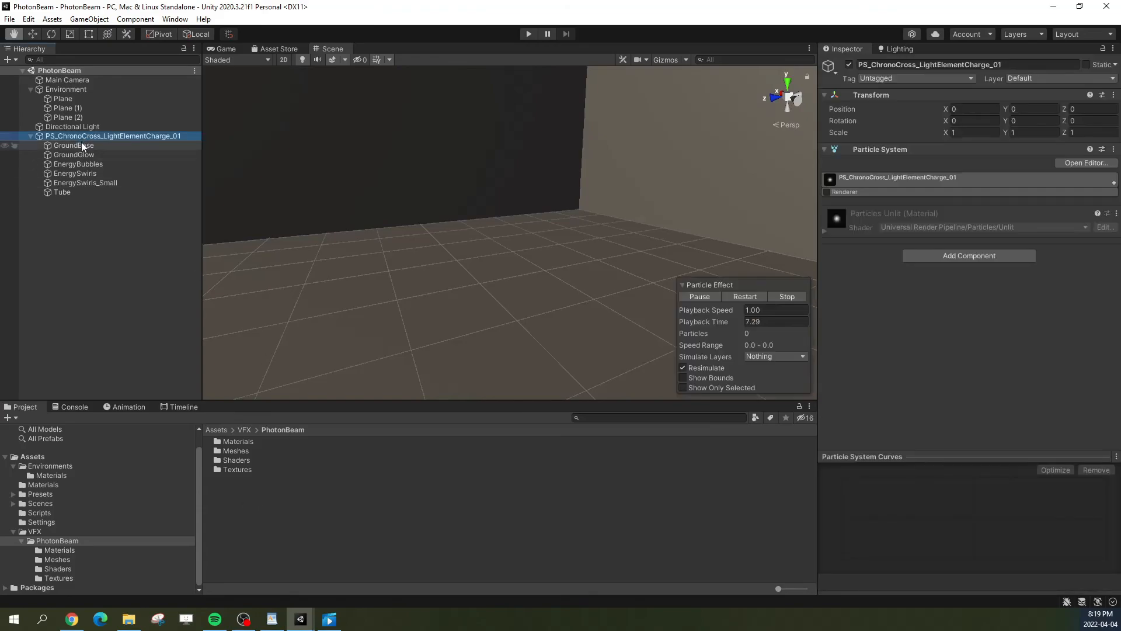
{"action": "right_click", "coordinate": [244, 511]}
{"action": "left_click", "coordinate": [209, 505]}
{"action": "left_click", "coordinate": [83, 539]}
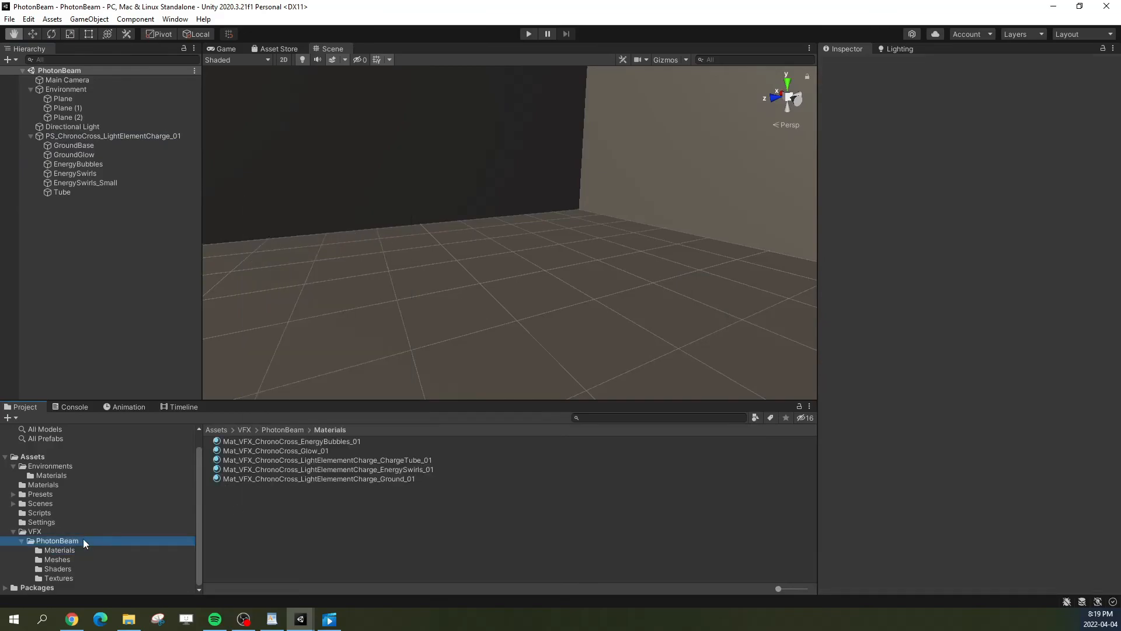
{"action": "right_click", "coordinate": [250, 516]}
{"action": "mouse_move", "coordinate": [303, 210]}
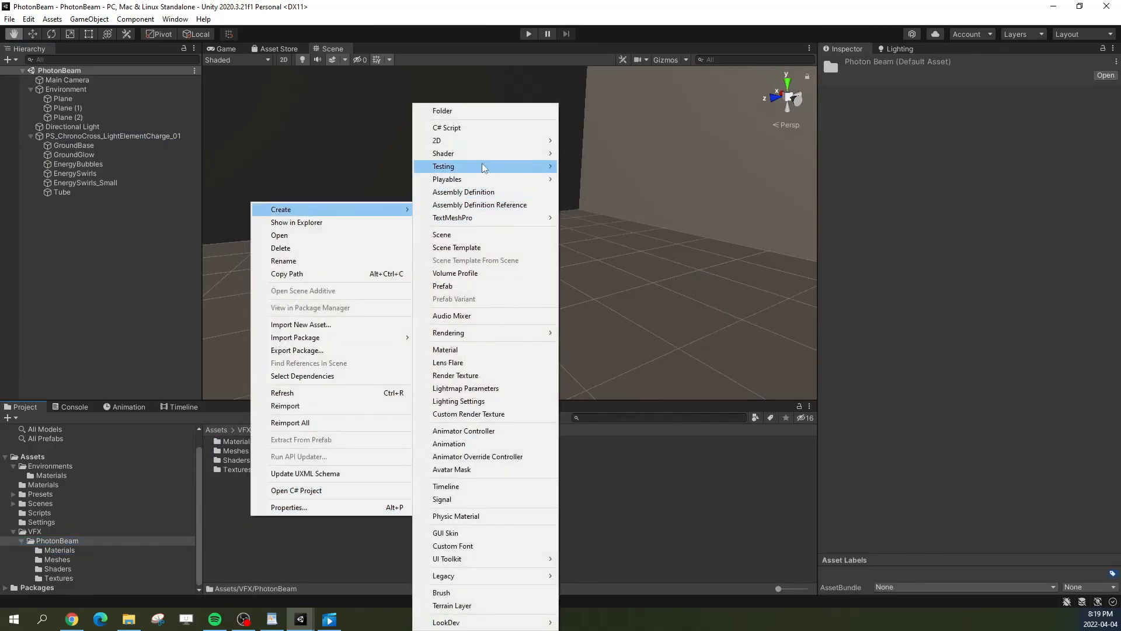
{"action": "left_click", "coordinate": [461, 111]}
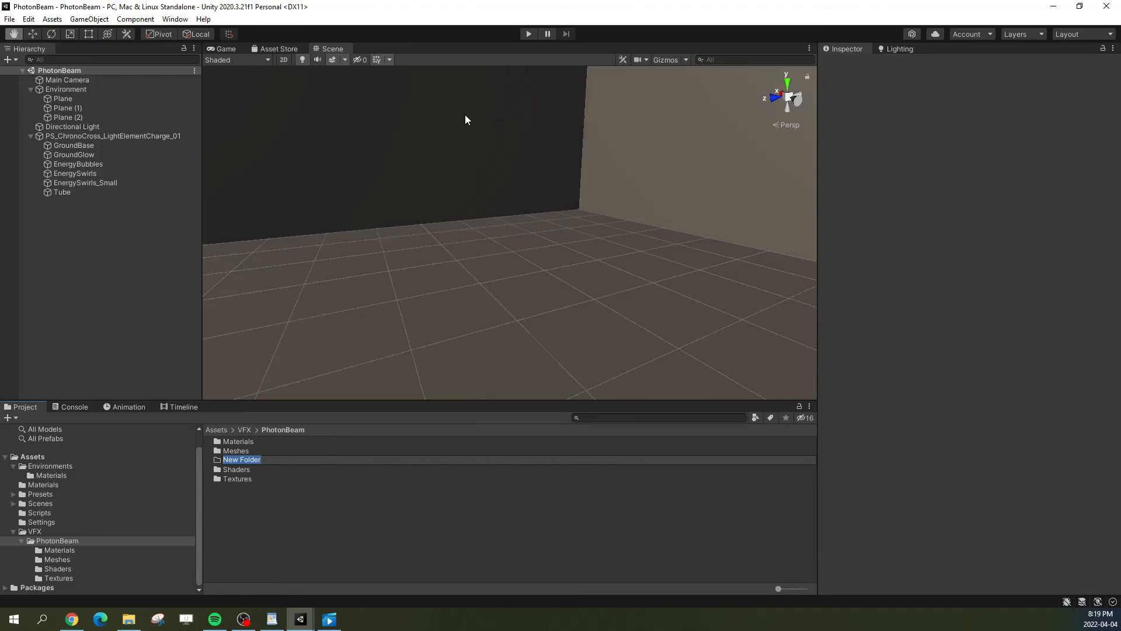
{"action": "type", "text": "Particles"}
{"action": "key", "text": "Return"}
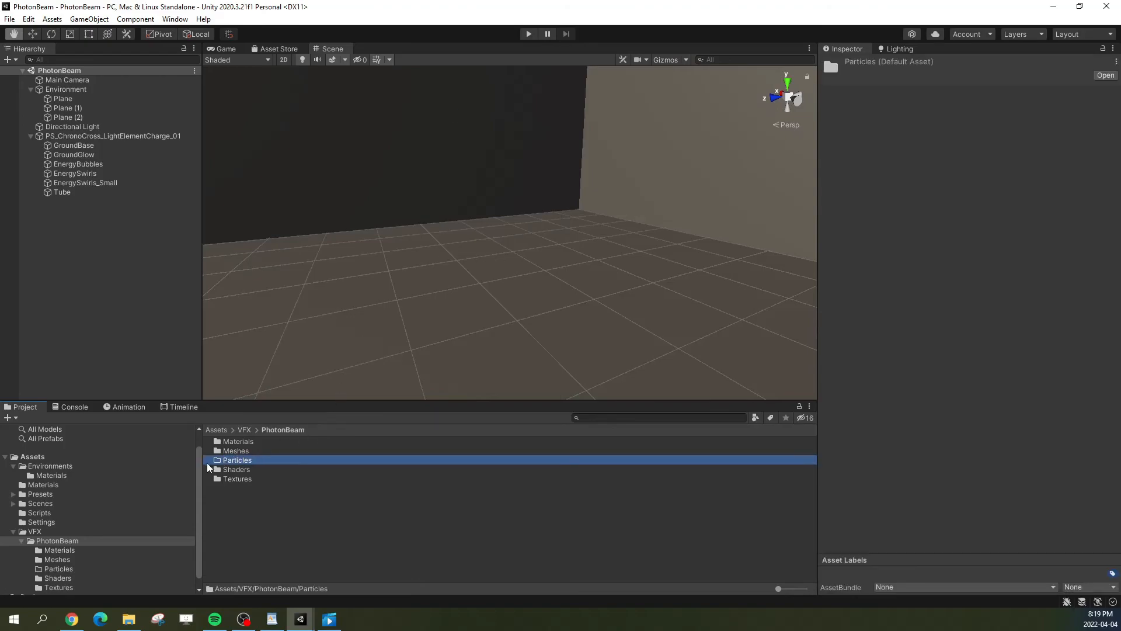
Step: Make a prefab of PS_ChronoCross_LightElementCharge_01 in the Particles folder, and collapse its children in the scene hierarchy
{"action": "left_click", "coordinate": [59, 568]}
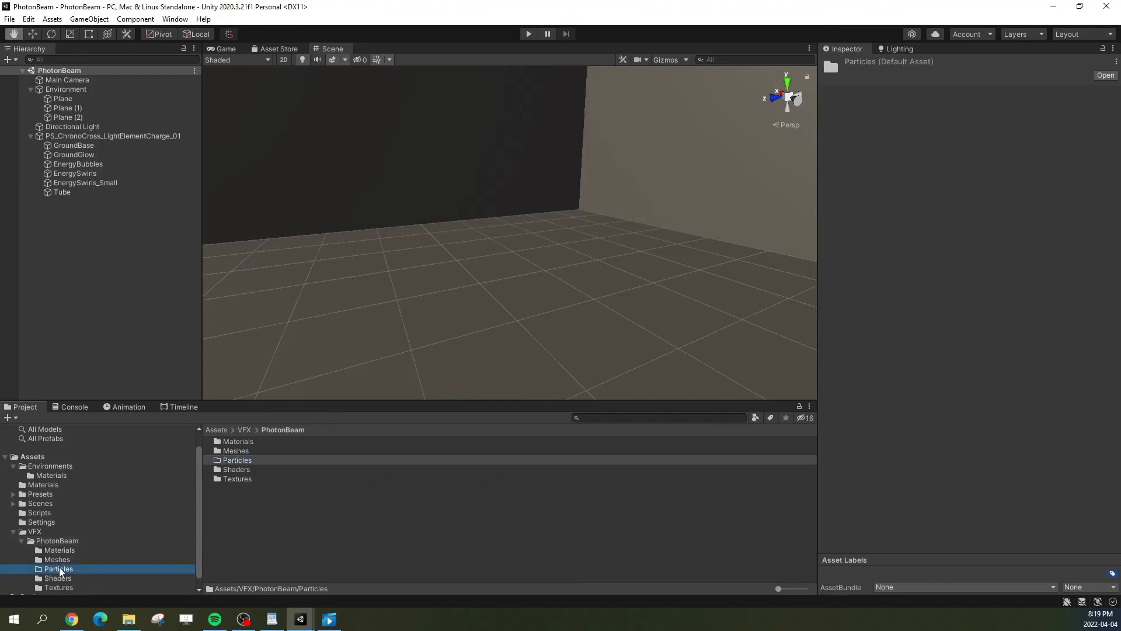
{"action": "left_click", "coordinate": [82, 136]}
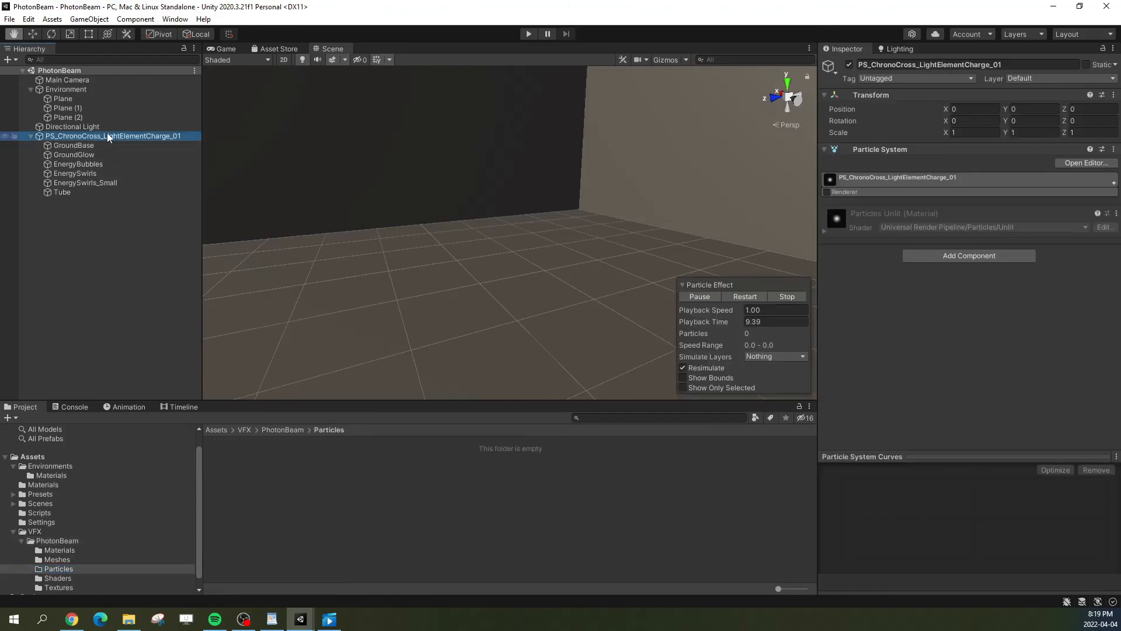
{"action": "left_click_drag", "start_coordinate": [118, 134], "coordinate": [274, 497]}
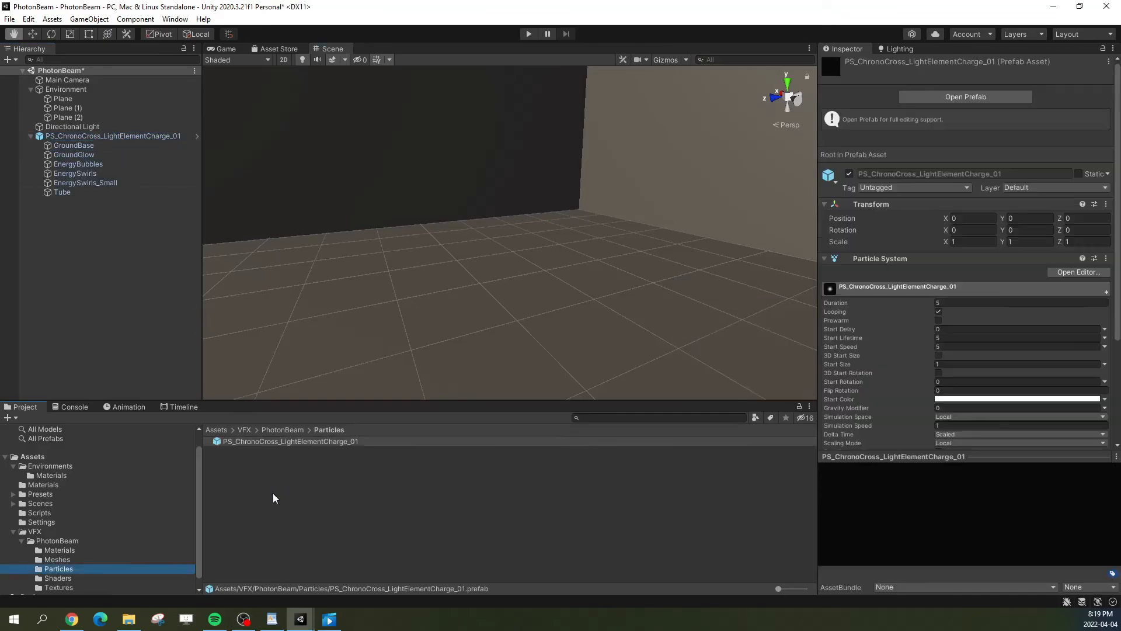
{"action": "left_click", "coordinate": [30, 136]}
{"action": "left_click", "coordinate": [104, 138]}
{"action": "left_click", "coordinate": [30, 136]}
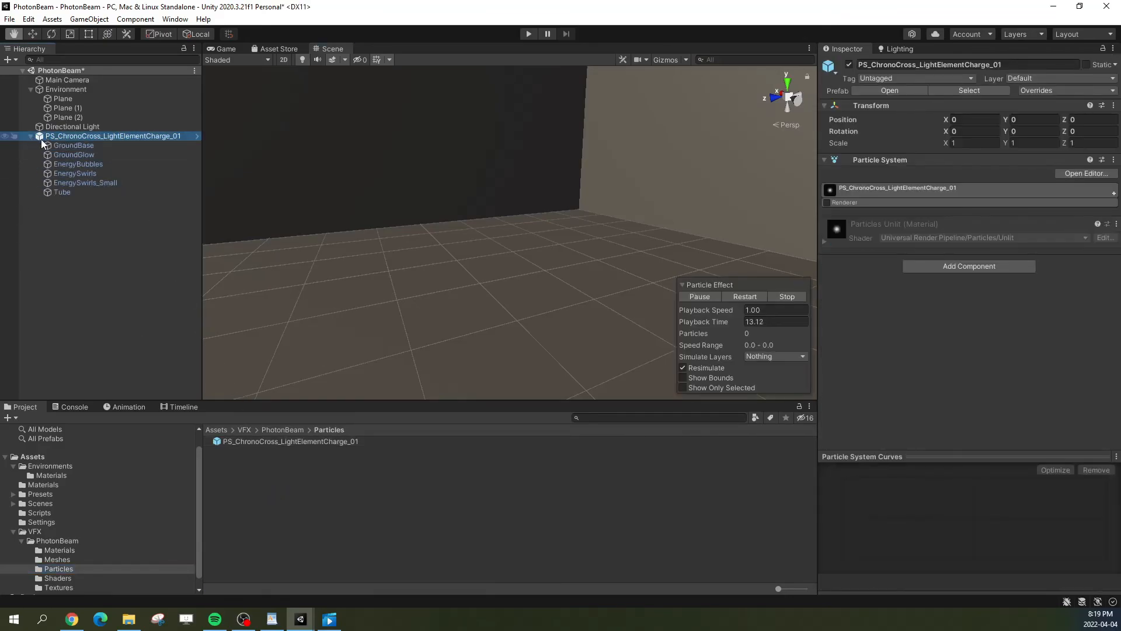
{"action": "left_click", "coordinate": [30, 136]}
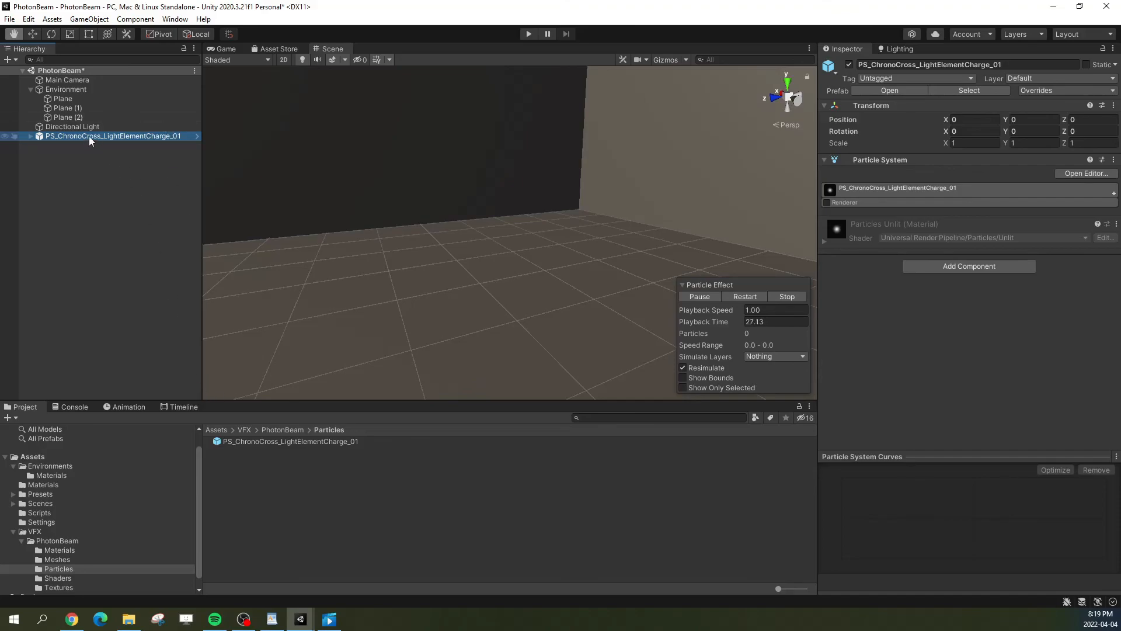
Step: Expand the children of PS_ChronoCross_LightElementCharge_01 in the scene hierarchy and replay the whole effect
{"action": "left_click", "coordinate": [30, 136]}
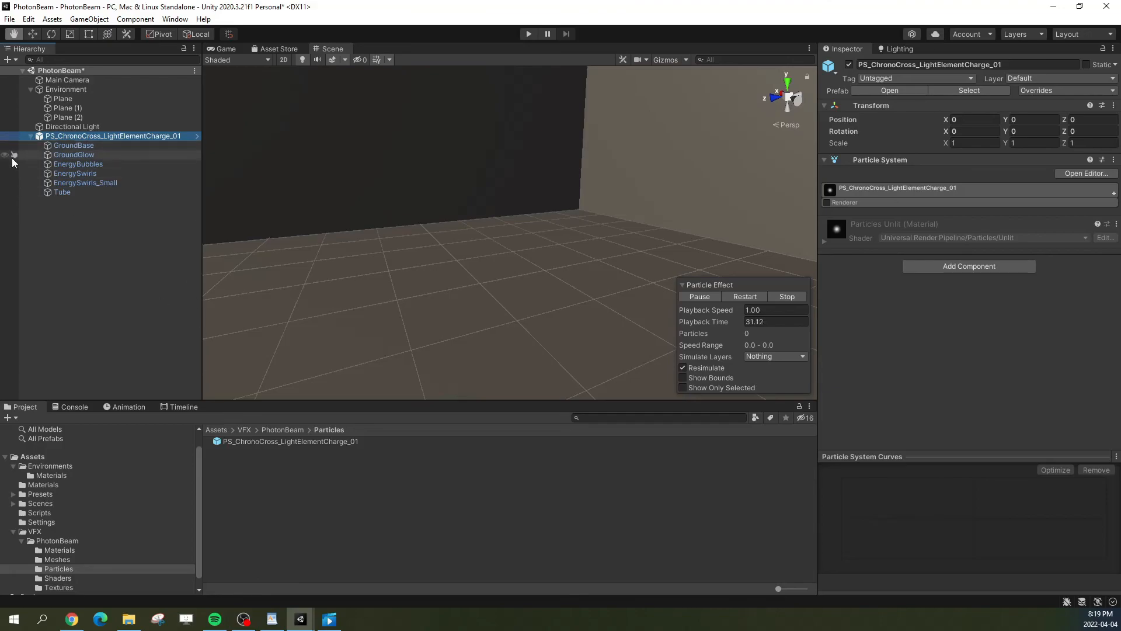
{"action": "left_click", "coordinate": [730, 297]}
{"action": "left_click", "coordinate": [703, 296]}
{"action": "right_click_drag", "start_coordinate": [568, 261], "coordinate": [631, 313]}
{"action": "key", "text": "s"}
Step: Place three more instances of the PS_ChronoCross_LightElementCharge_01 prefab around the floor to test reuse, and replay the effect
{"action": "left_click_drag", "start_coordinate": [334, 448], "coordinate": [69, 299]}
{"action": "key", "text": "w"}
{"action": "left_click_drag", "start_coordinate": [451, 282], "coordinate": [578, 284]}
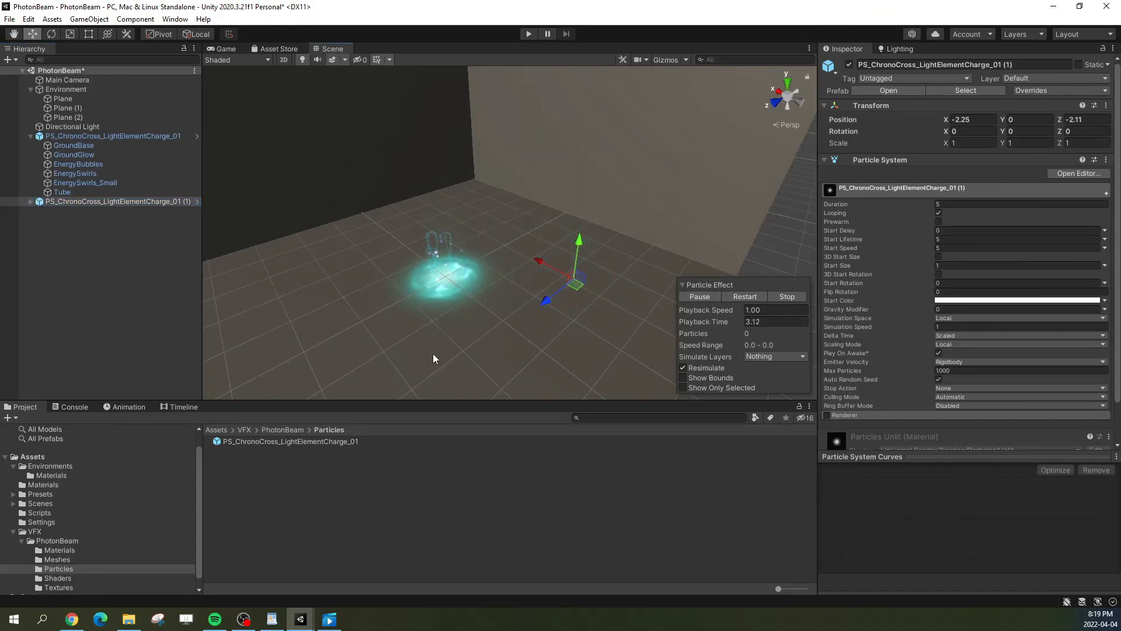
{"action": "left_click_drag", "start_coordinate": [352, 443], "coordinate": [354, 240]}
{"action": "left_click_drag", "start_coordinate": [339, 440], "coordinate": [465, 206]}
{"action": "left_click_drag", "start_coordinate": [529, 260], "coordinate": [594, 272], "text": "alt"}
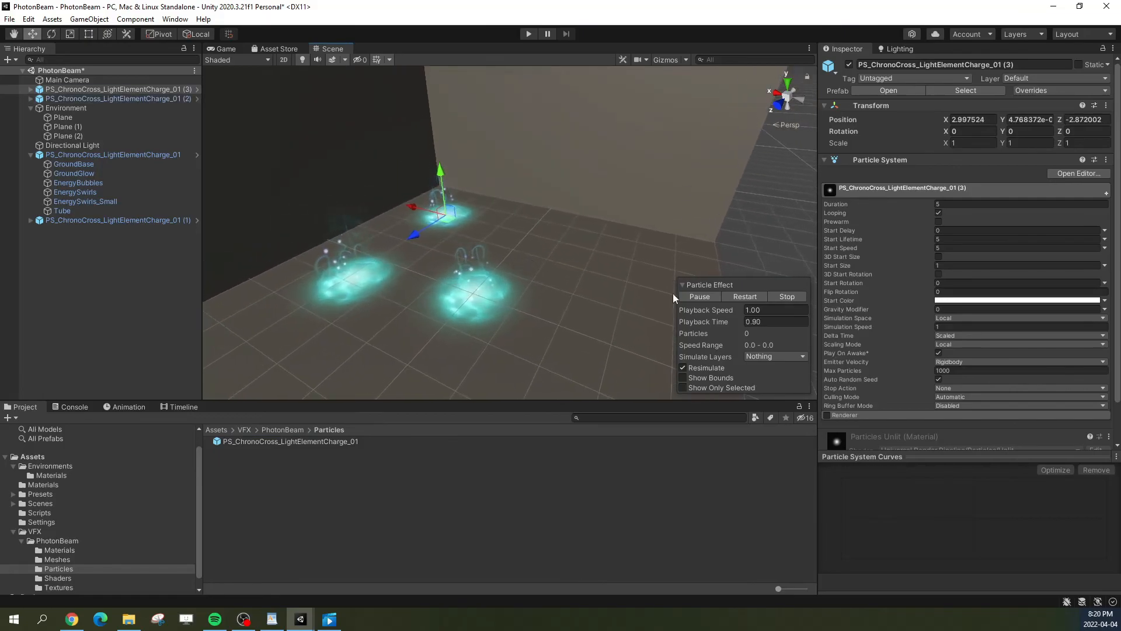
{"action": "left_click", "coordinate": [742, 295]}
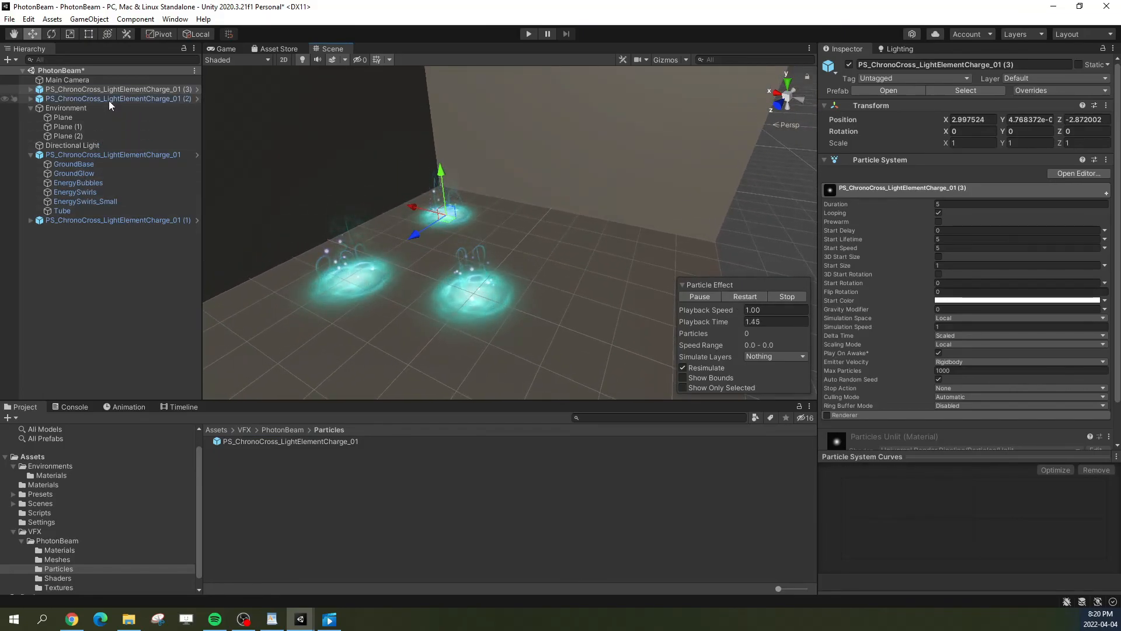
Step: Delete the three extra PS_ChronoCross_LightElementCharge_01 instances, keeping only the original in the scene
{"action": "left_click", "coordinate": [108, 99], "text": "ctrl"}
{"action": "key", "text": "Delete"}
{"action": "left_click", "coordinate": [95, 200]}
{"action": "key", "text": "Delete"}
Step: Select the original PS_ChronoCross_LightElementCharge_01 and replay it from a lower viewing angle to review the finished effect
{"action": "left_click", "coordinate": [104, 136]}
{"action": "left_click", "coordinate": [741, 294]}
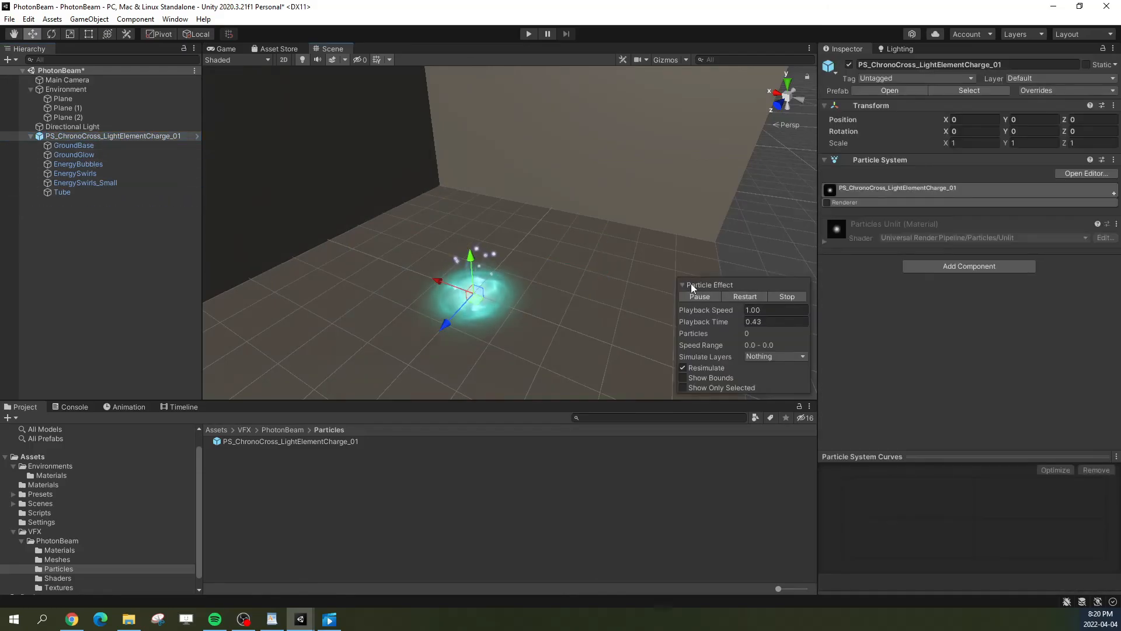
{"action": "left_click_drag", "start_coordinate": [672, 286], "coordinate": [555, 268], "text": "alt"}
{"action": "middle_click_drag", "start_coordinate": [556, 268], "coordinate": [553, 201]}
{"action": "left_click", "coordinate": [752, 295]}
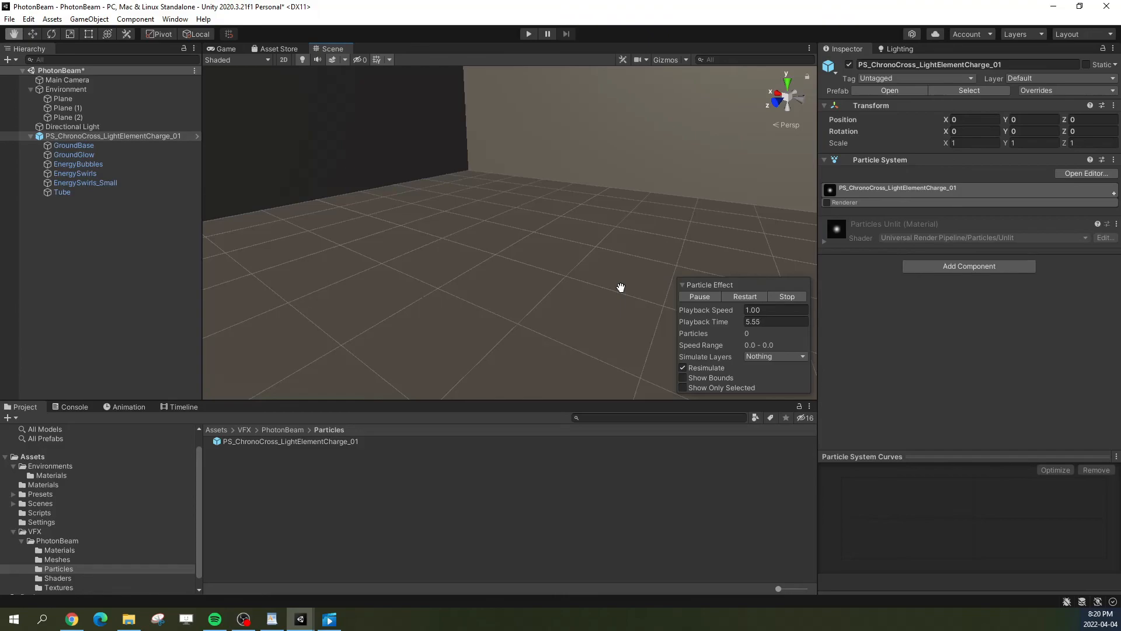
{"action": "left_click", "coordinate": [749, 296]}
{"action": "left_click", "coordinate": [699, 298]}
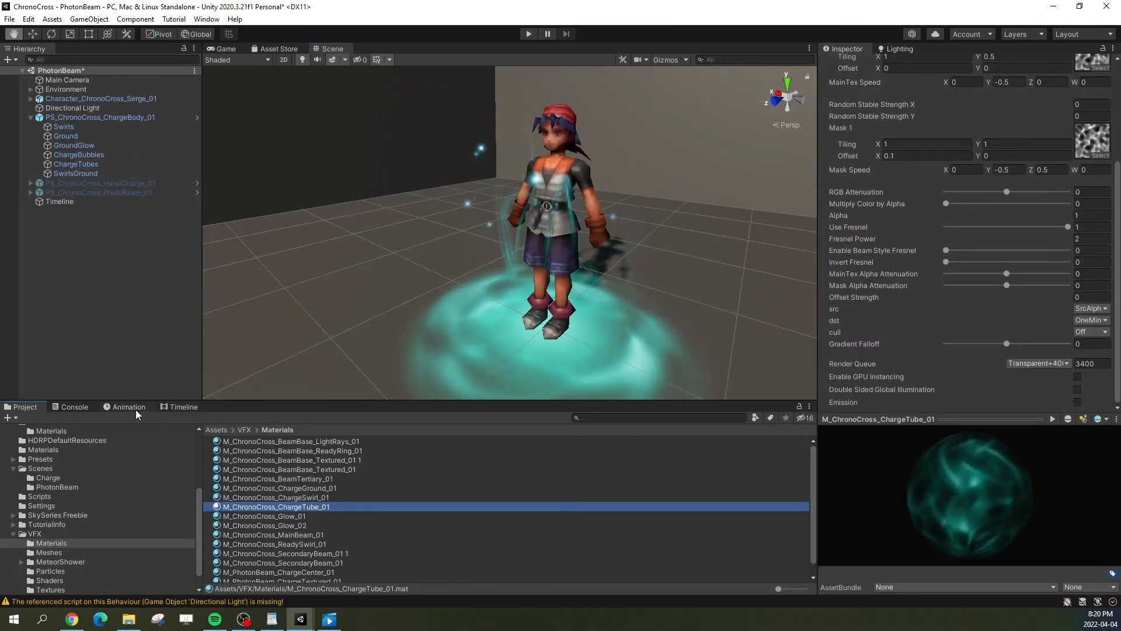
Step: In the ChronoCross project, show the Timeline, move the playhead to frame 238, and focus on PS_ChronoCross_HandCharge_01
{"action": "left_click", "coordinate": [178, 406]}
{"action": "left_click", "coordinate": [441, 429]}
{"action": "double_click", "coordinate": [100, 183]}
Step: Replay the PS_ChronoCross_HandCharge_01 effect several times, pausing it midway to examine its glow and particles
{"action": "right_click_drag", "start_coordinate": [467, 274], "coordinate": [589, 280]}
{"action": "key", "text": "s"}
{"action": "left_click", "coordinate": [736, 297]}
{"action": "key", "text": "w"}
{"action": "left_click", "coordinate": [745, 296]}
{"action": "left_click", "coordinate": [732, 297]}
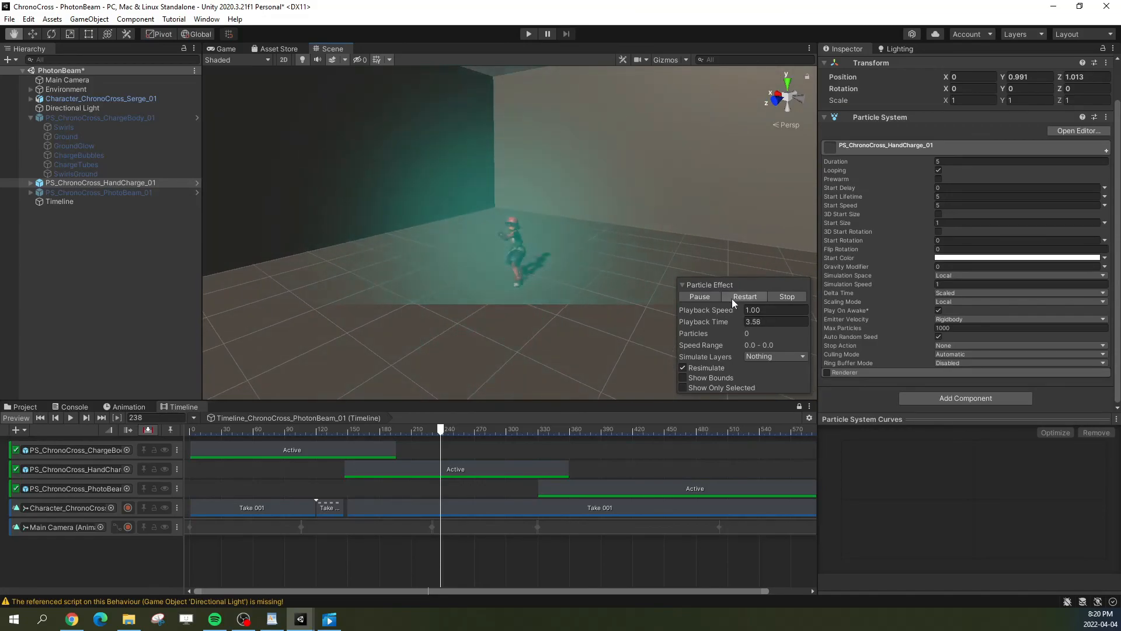
{"action": "left_click", "coordinate": [695, 297]}
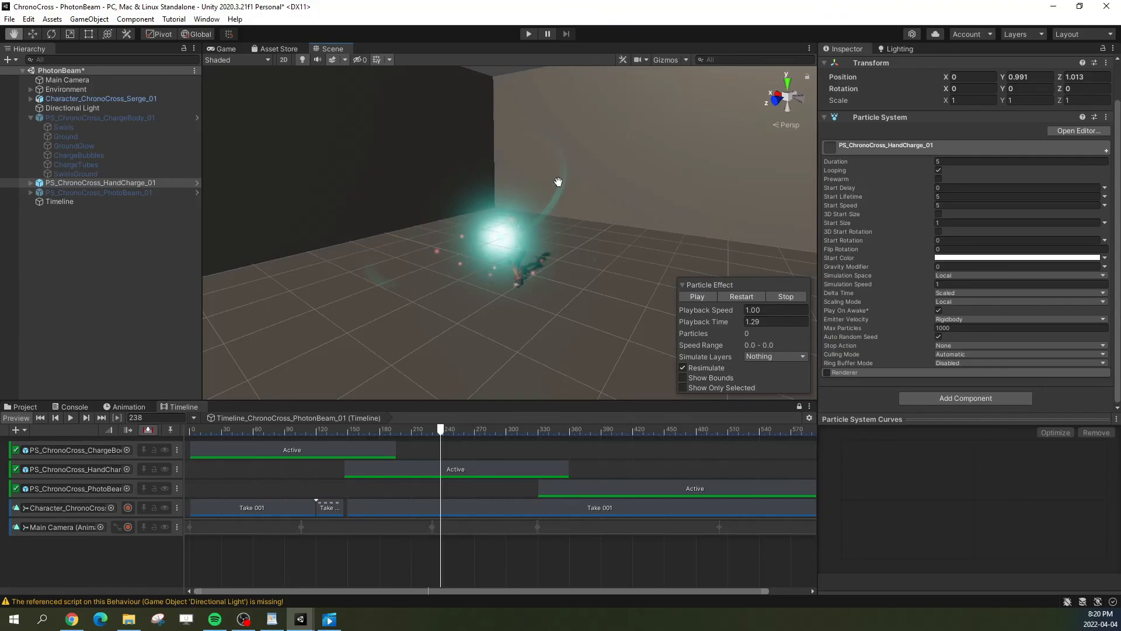
{"action": "left_click", "coordinate": [735, 296]}
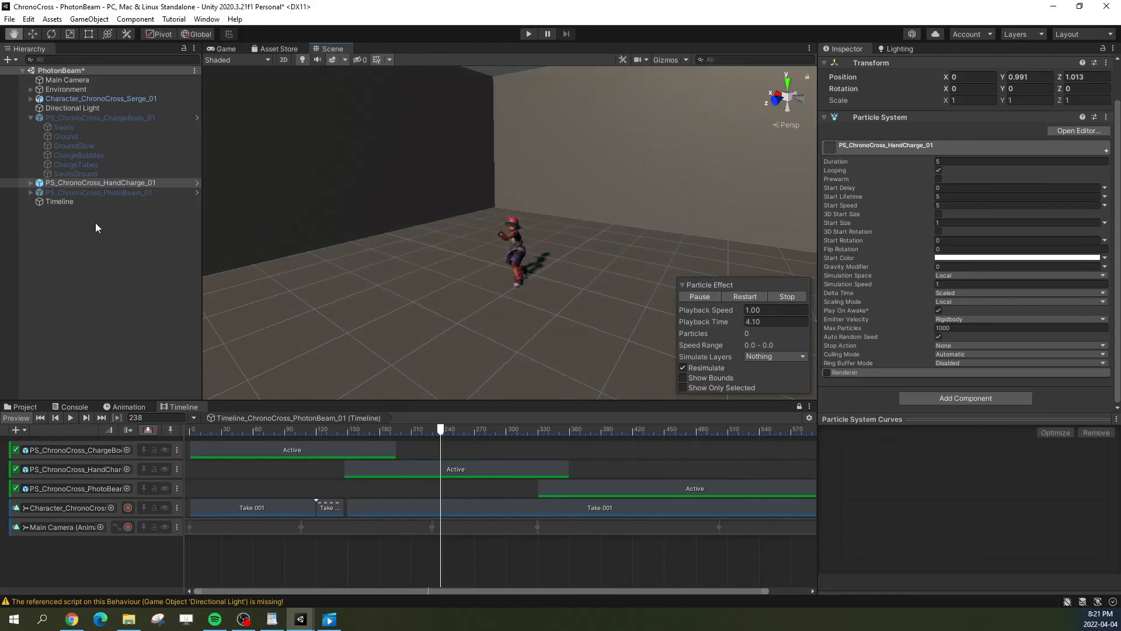
Step: Move the Timeline playhead to frame 406 and preview the PS_ChronoCross_PhotoBeam_01 effect from another angle
{"action": "left_click", "coordinate": [619, 428]}
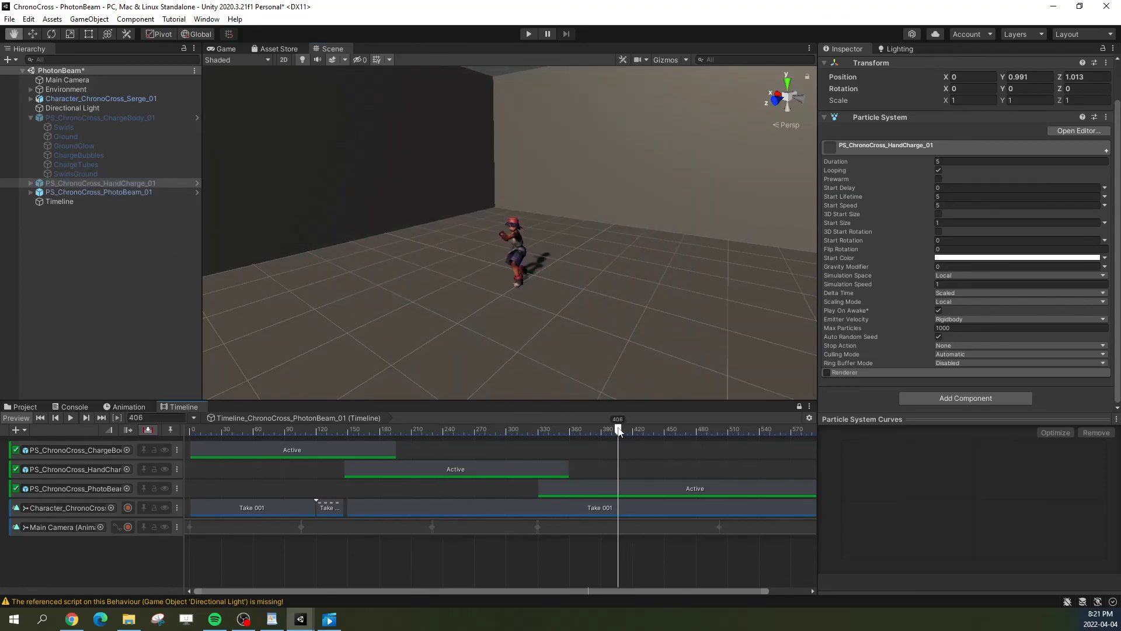
{"action": "left_click", "coordinate": [134, 194]}
{"action": "left_click_drag", "start_coordinate": [508, 251], "coordinate": [572, 278], "text": "alt"}
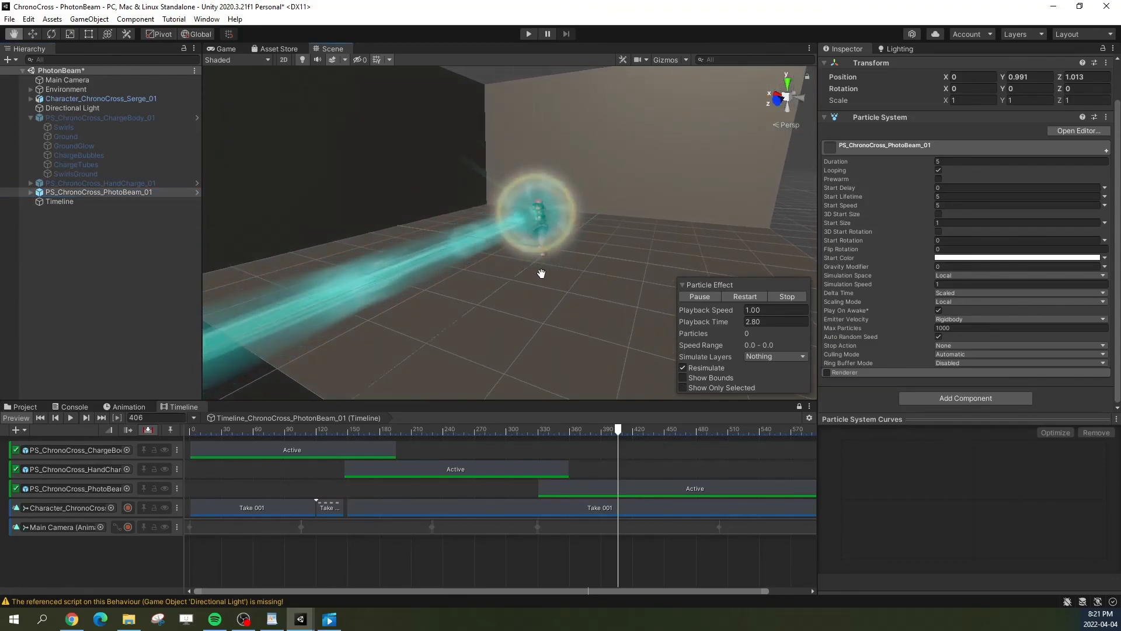
Step: Select PS_ChronoCross_HandCharge_01, move the Timeline playhead to frame 264, and select PS_ChronoCross_PhotoBeam_01 for comparison
{"action": "left_click", "coordinate": [109, 184]}
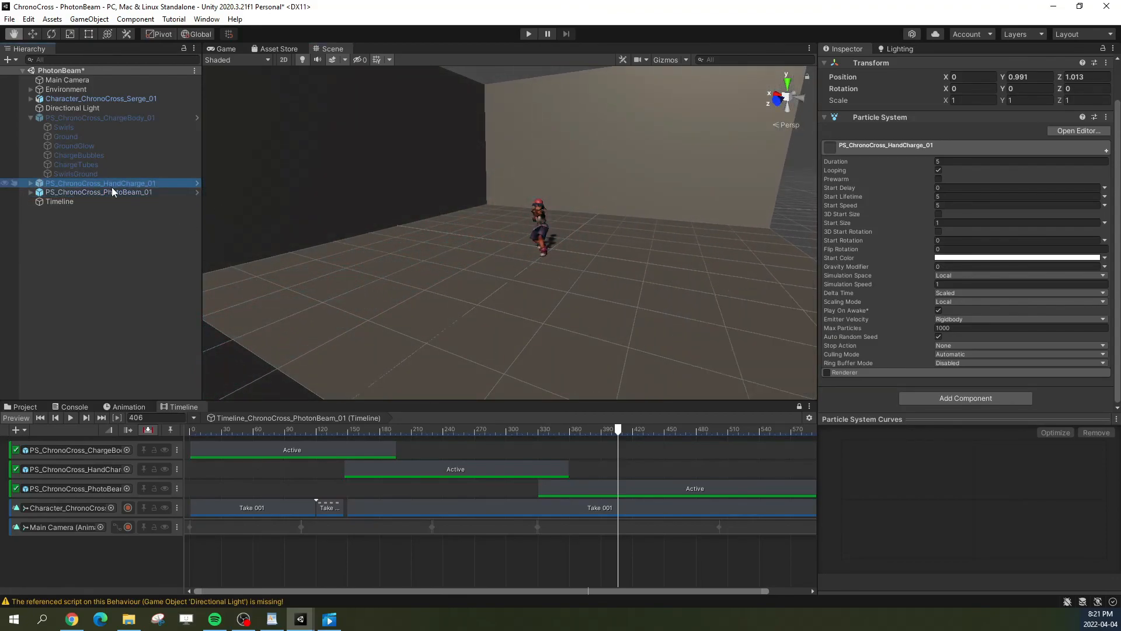
{"action": "left_click_drag", "start_coordinate": [488, 429], "coordinate": [468, 430]}
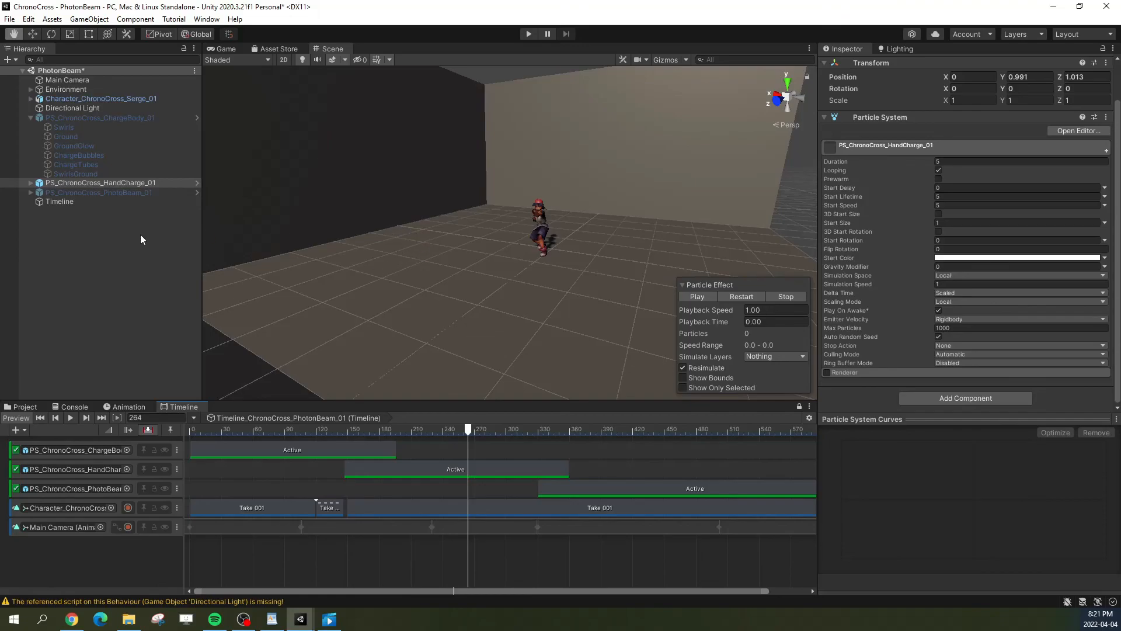
{"action": "left_click", "coordinate": [131, 193]}
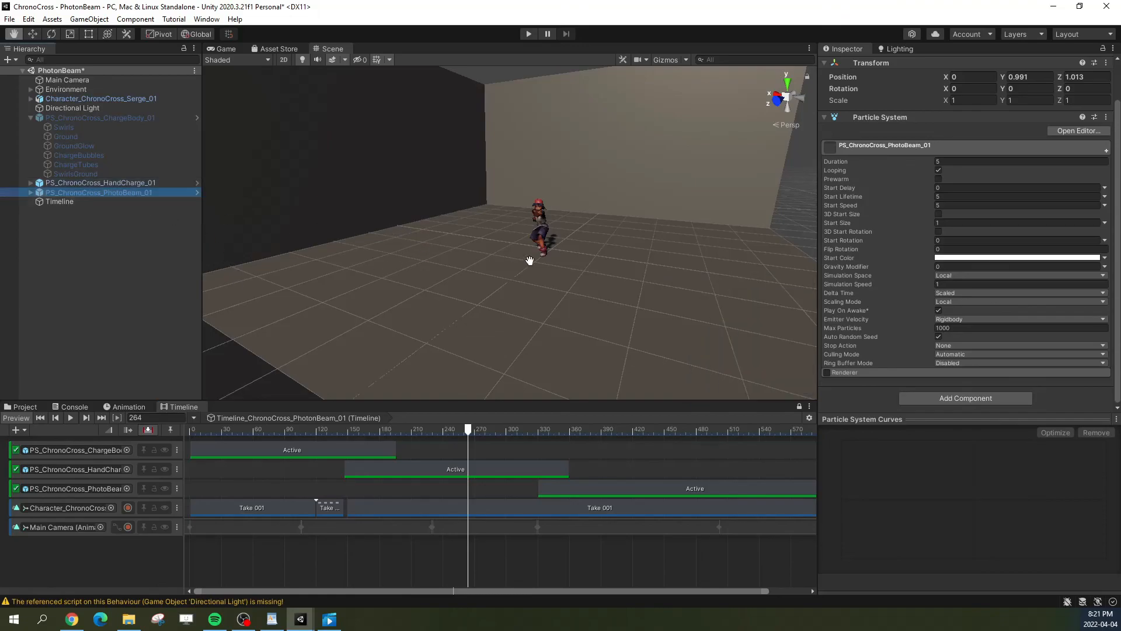